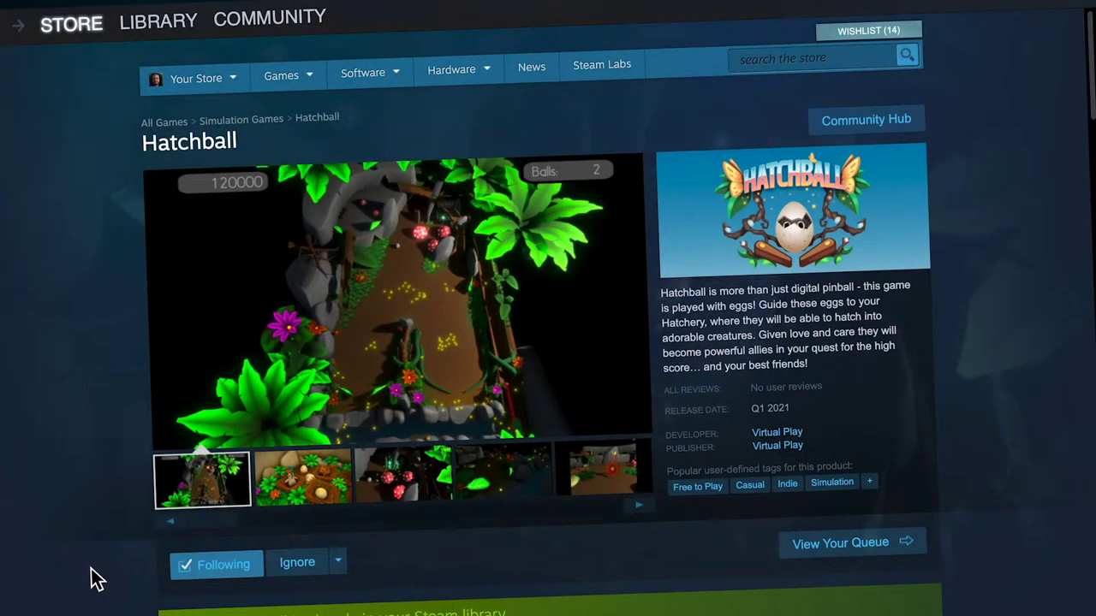
Step through the gallery's nest, mushroom, glowing-leaf and red-flower screenshots.
click(304, 481)
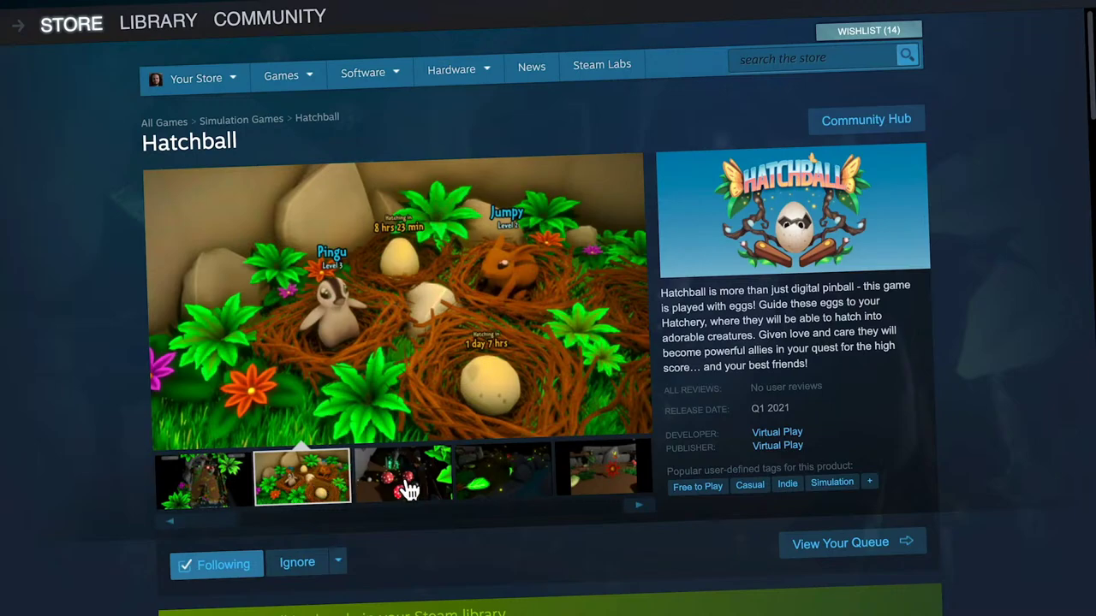
click(409, 489)
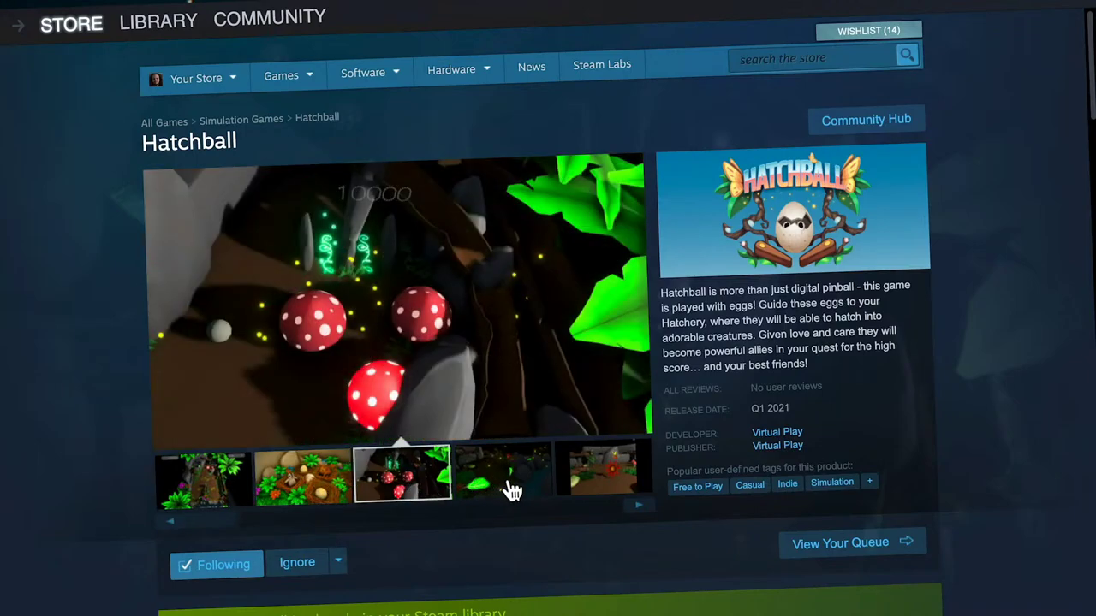
click(507, 488)
click(604, 479)
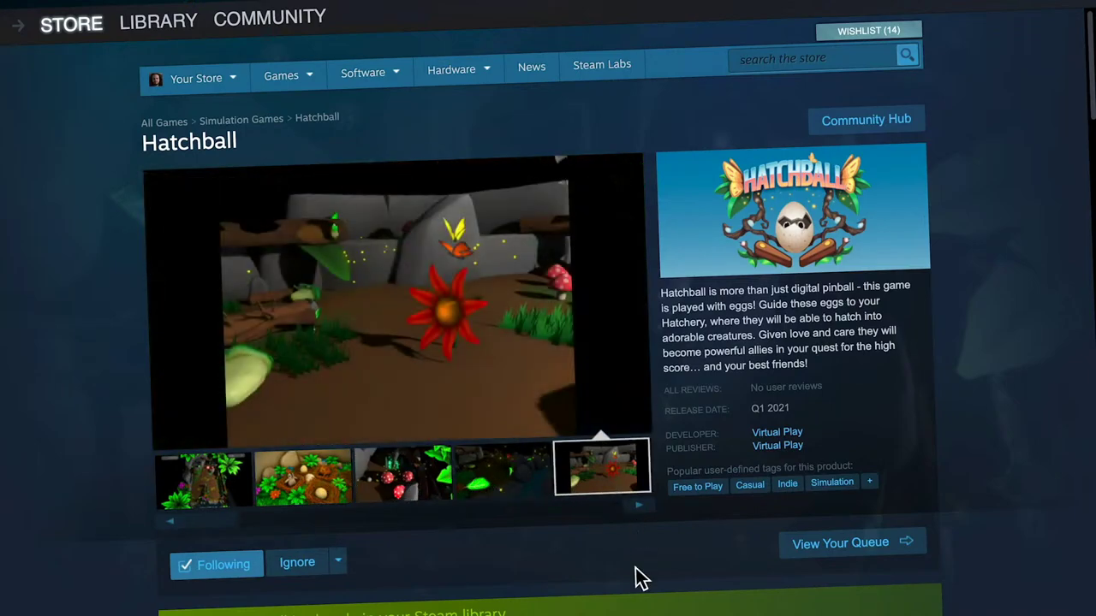
Scroll down the store page to the Magical Pinball description section.
scroll(1021, 408, down, 3)
scroll(1018, 408, down, 10)
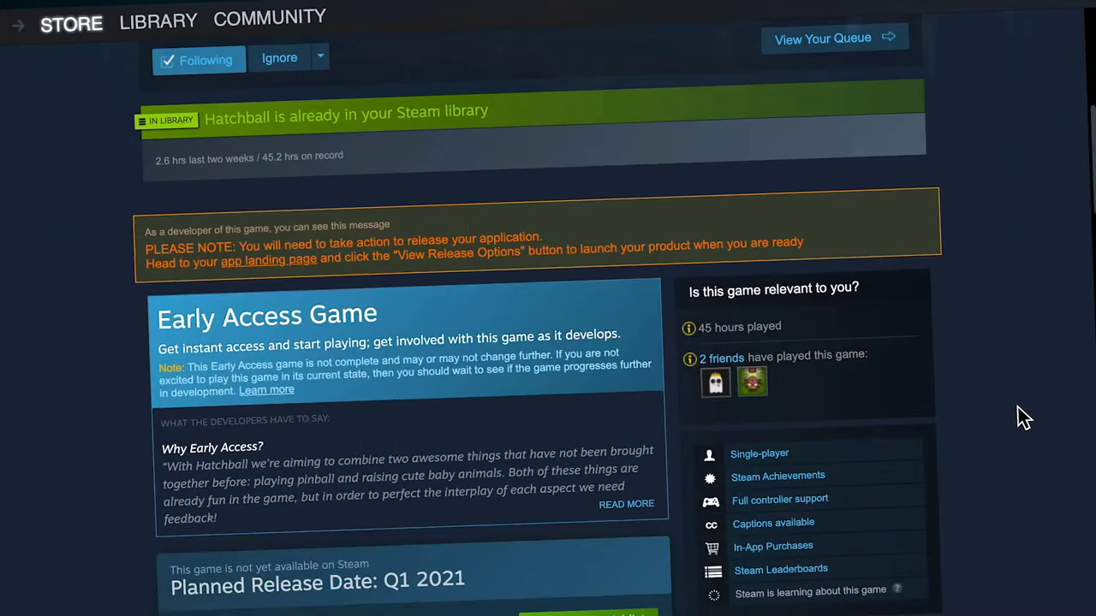
scroll(1018, 406, down, 8)
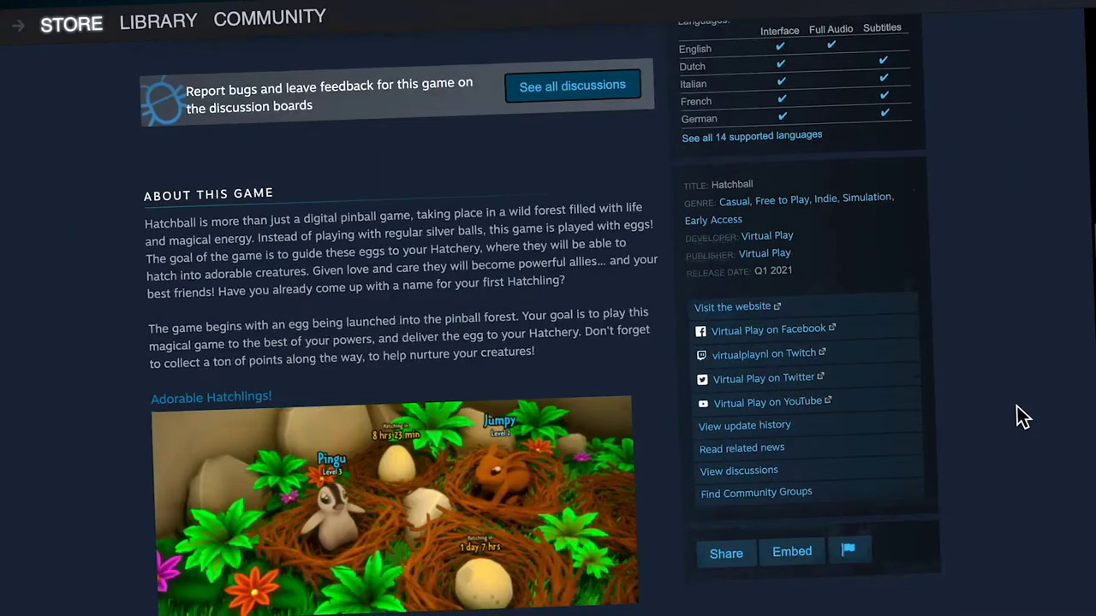
scroll(1017, 406, down, 7)
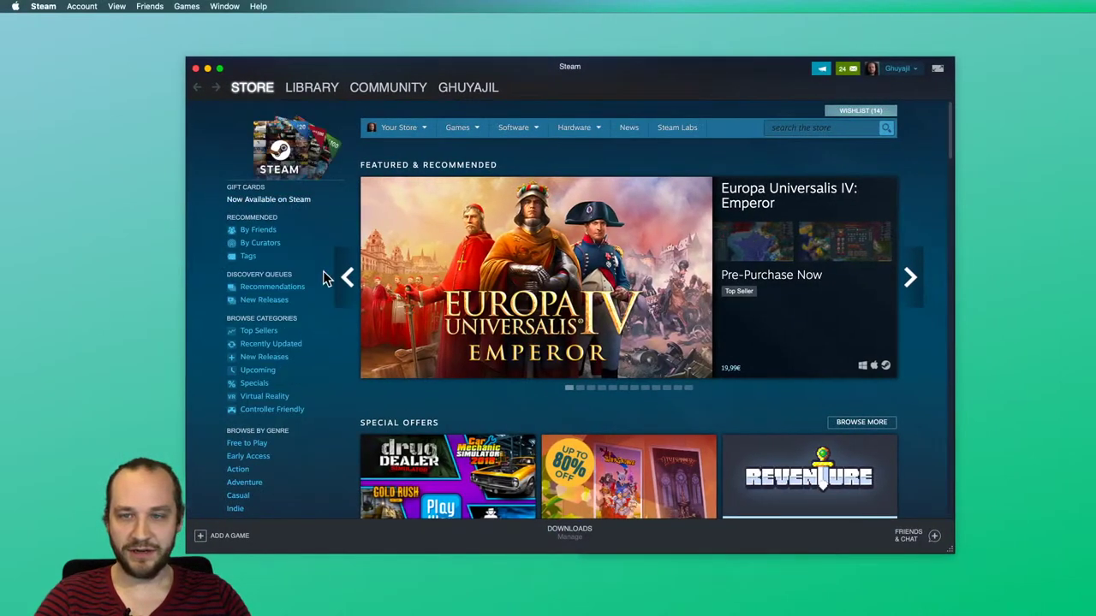
Go from the Steam library to Hatchball's store page.
click(311, 89)
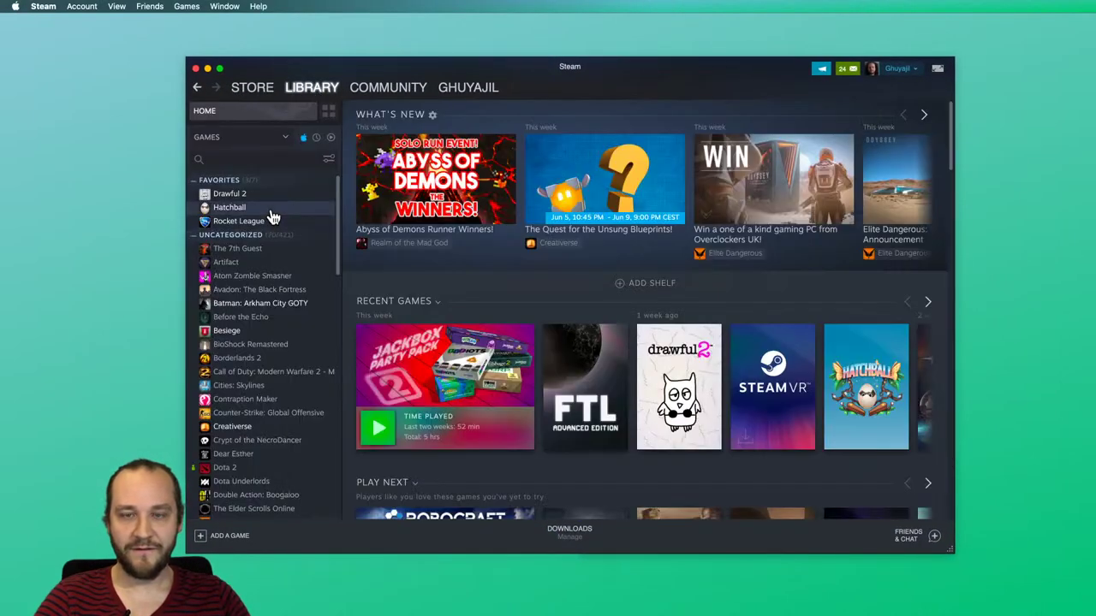
click(232, 210)
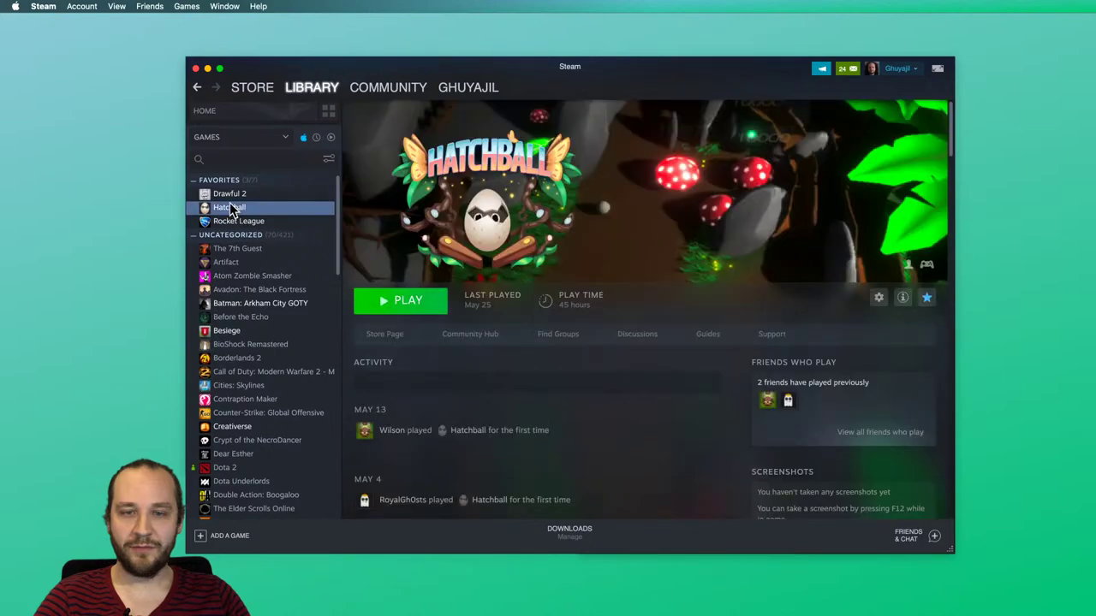
click(384, 334)
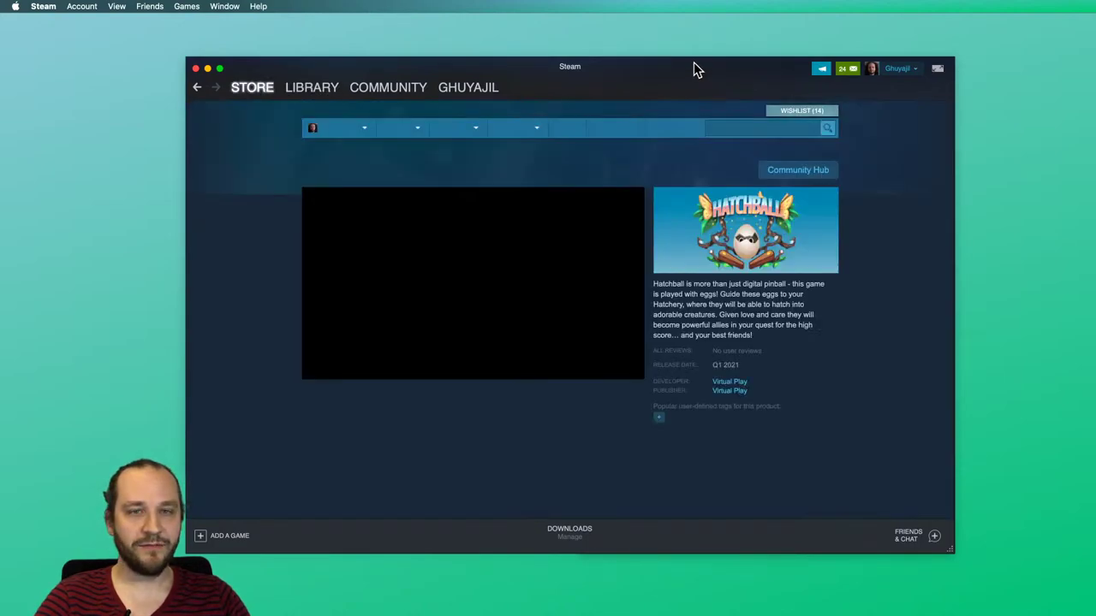
Maximize the Steam window and open the pinball screenshot full-size.
drag(694, 69, 667, 51)
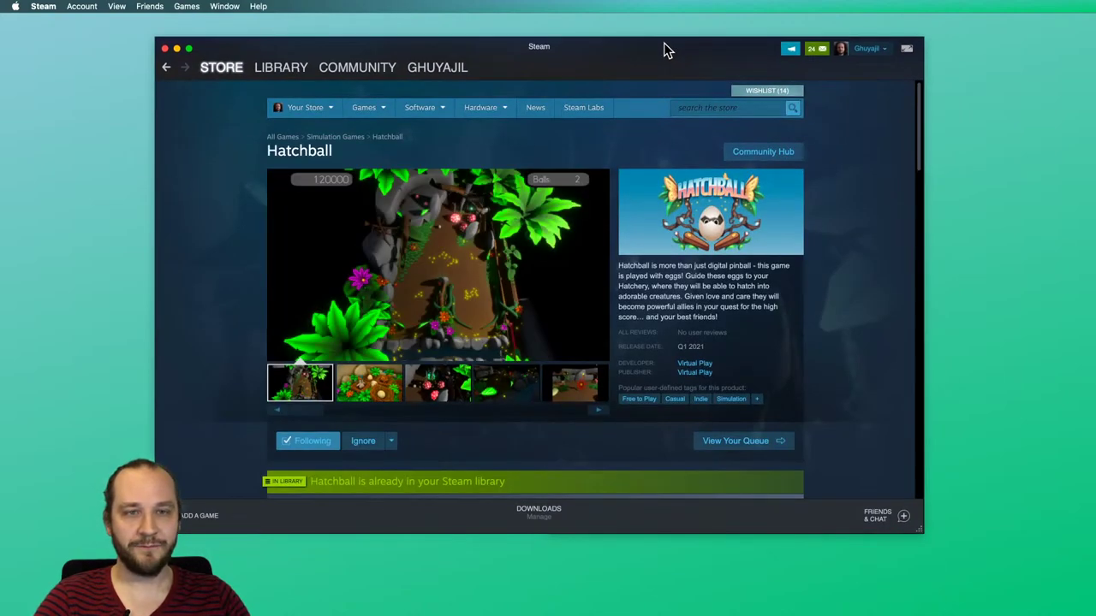
double_click(688, 49)
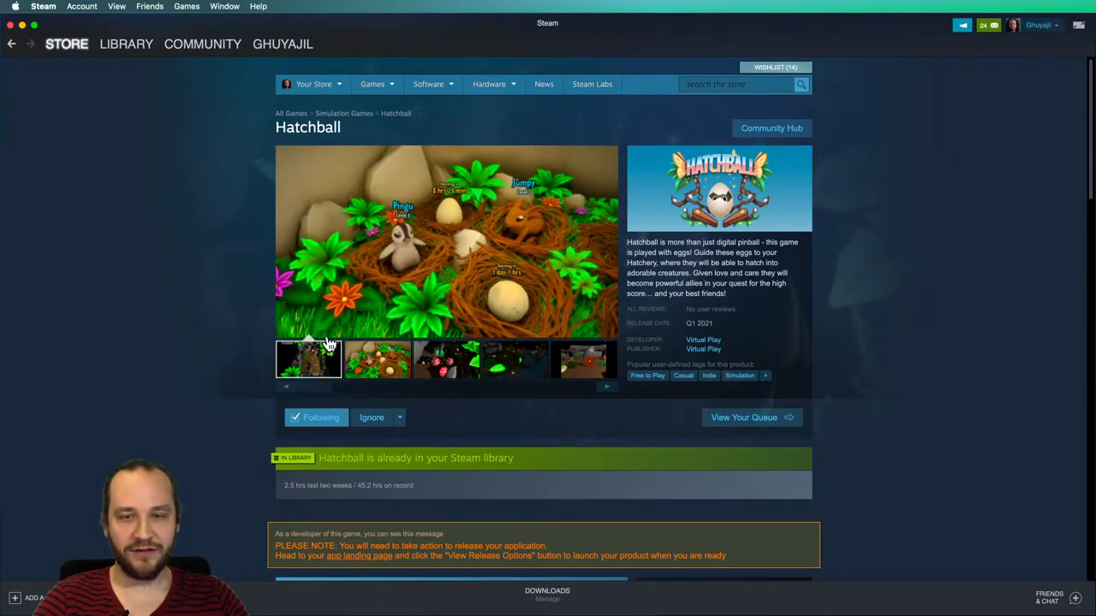
click(327, 345)
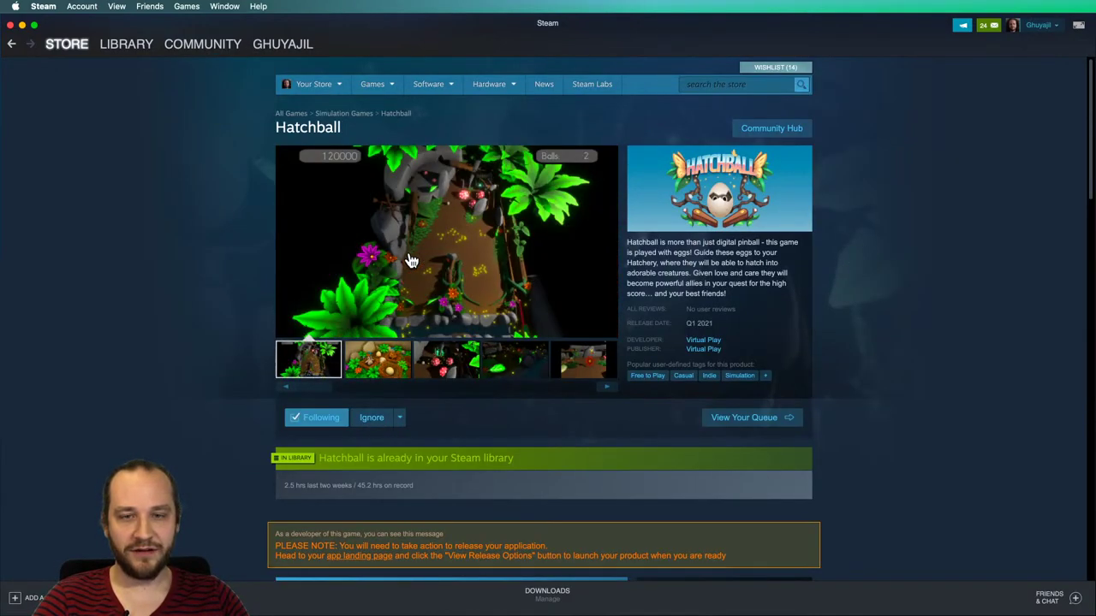
click(411, 262)
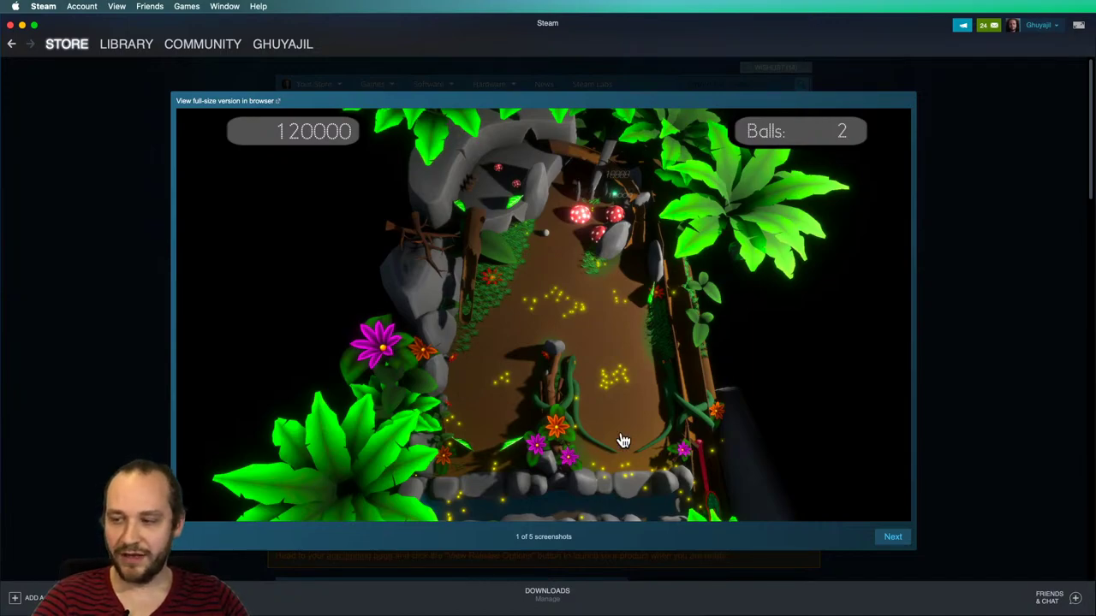
Browse all five screenshots full-size in the viewer, then close it on the fifth.
click(893, 537)
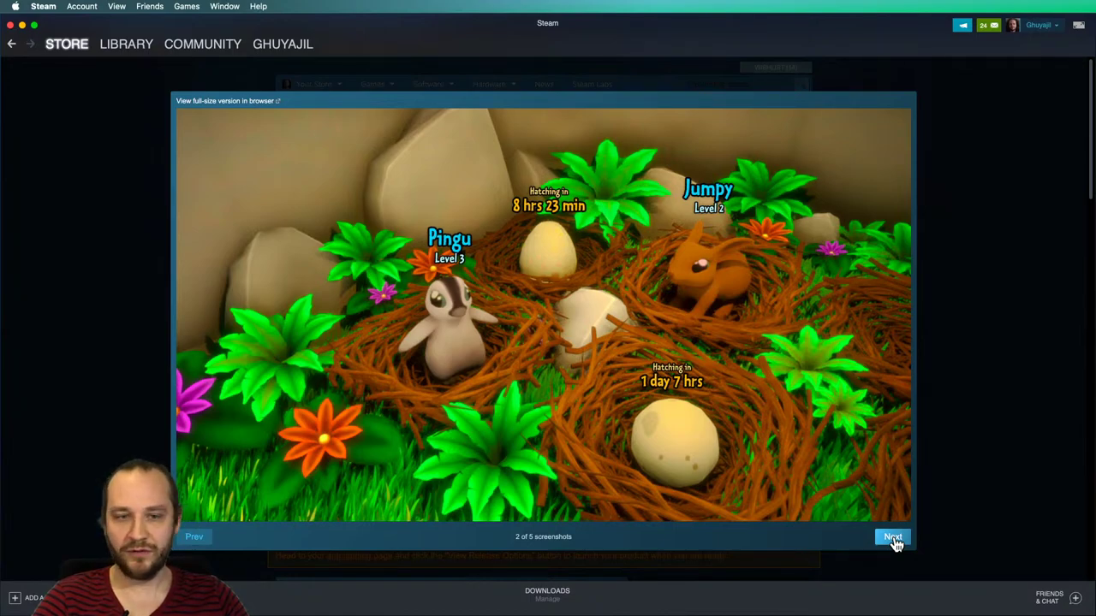
click(193, 538)
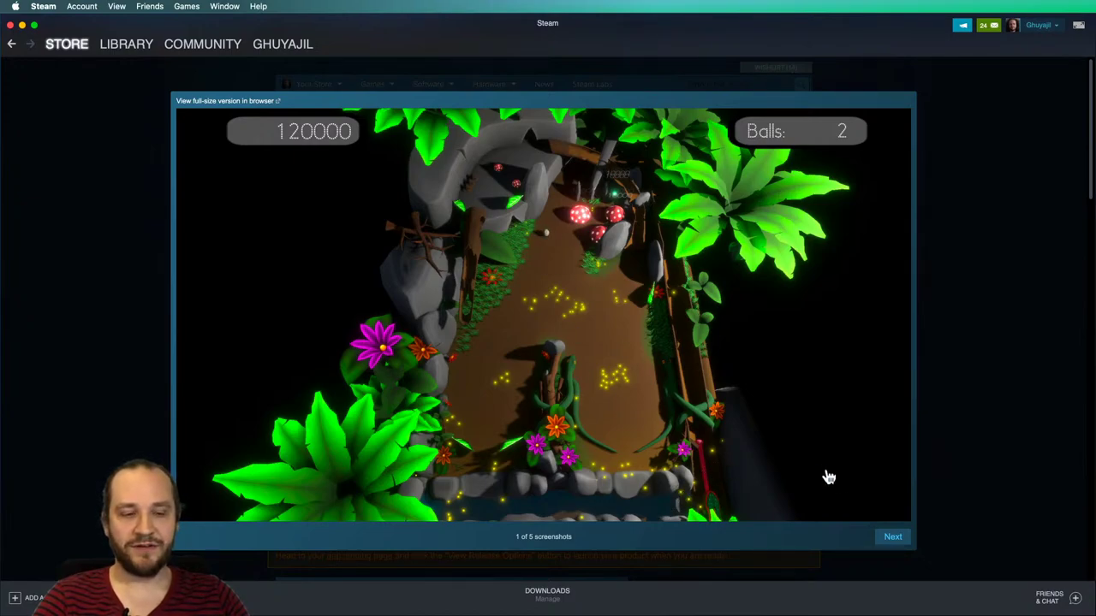
click(892, 538)
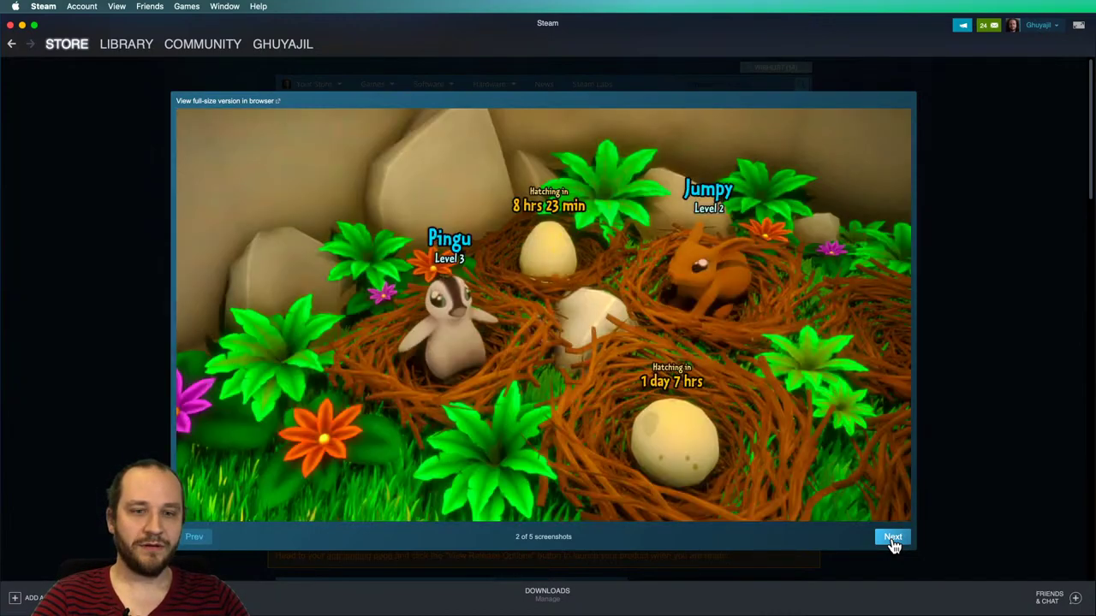
click(892, 540)
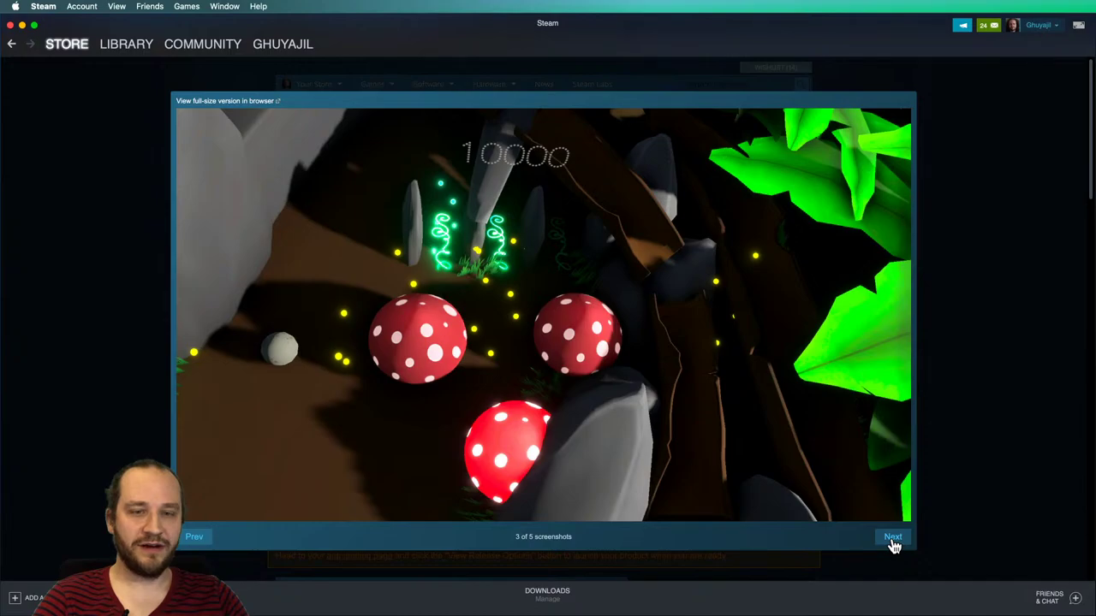
click(892, 540)
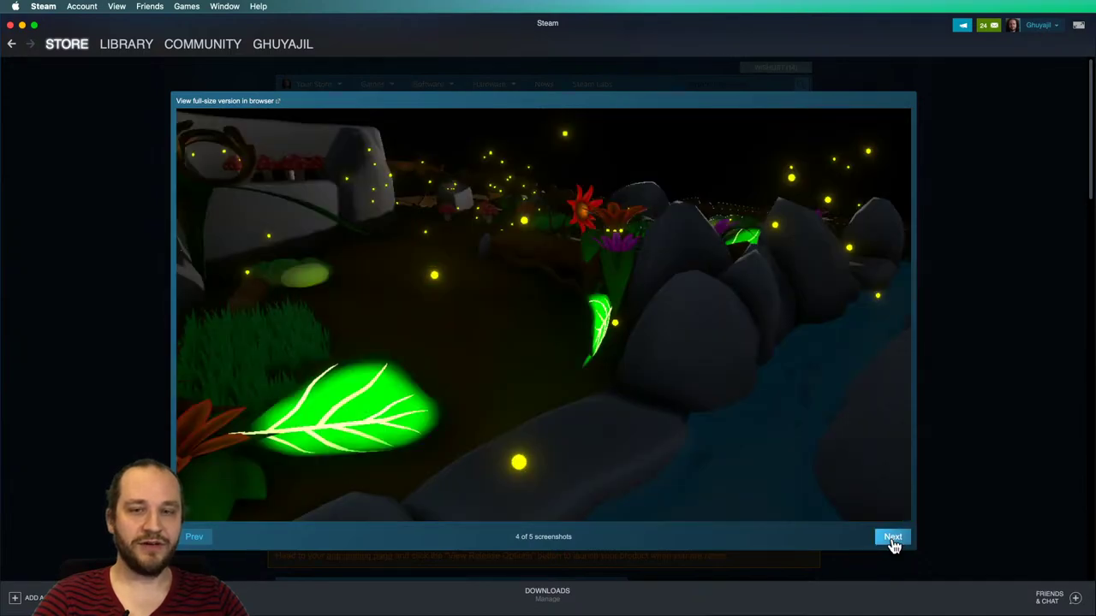
click(892, 539)
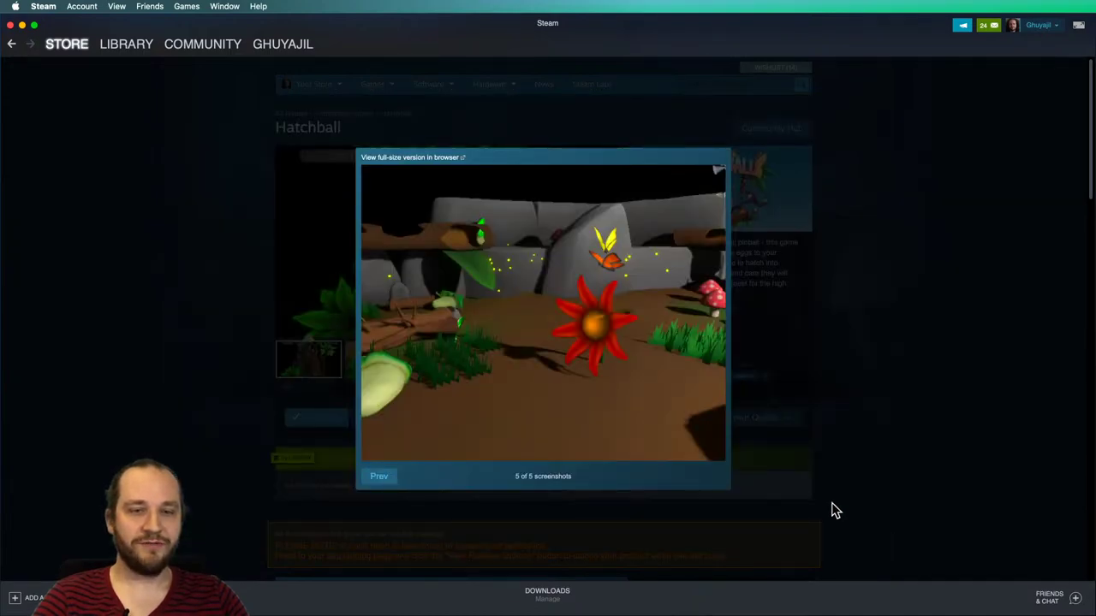
click(870, 305)
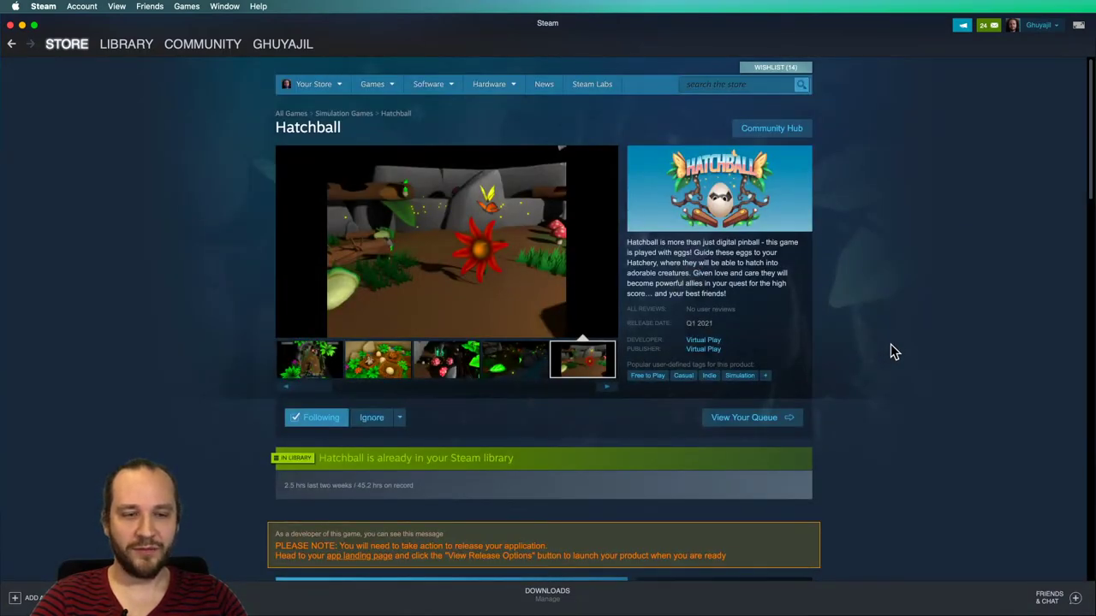
Expand Hatchball's full description with READ MORE, read it, and return to the page header.
scroll(890, 346, down, 20)
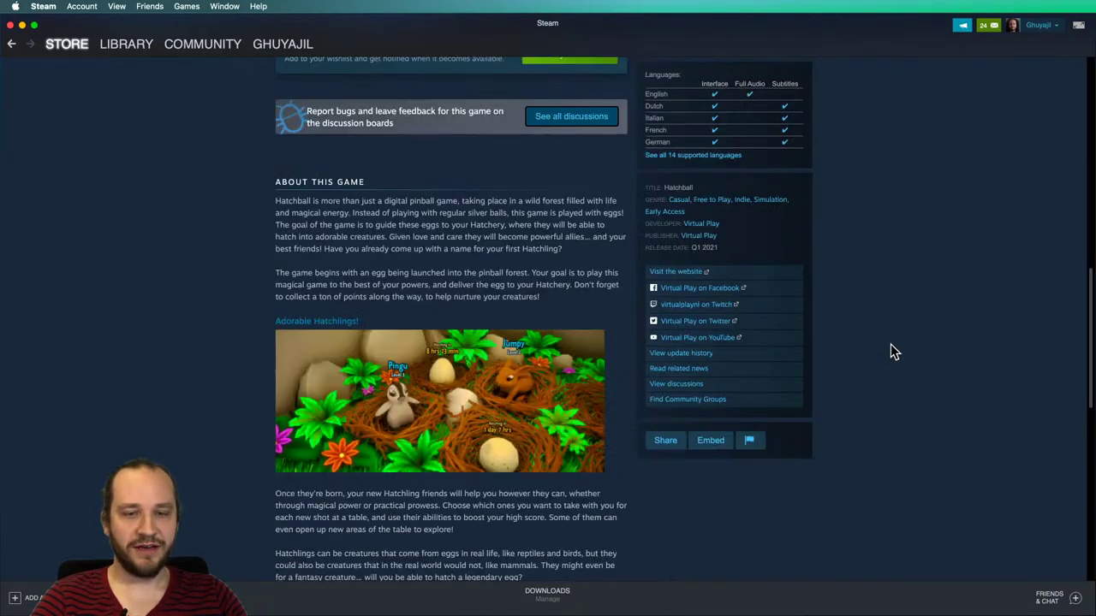
click(603, 399)
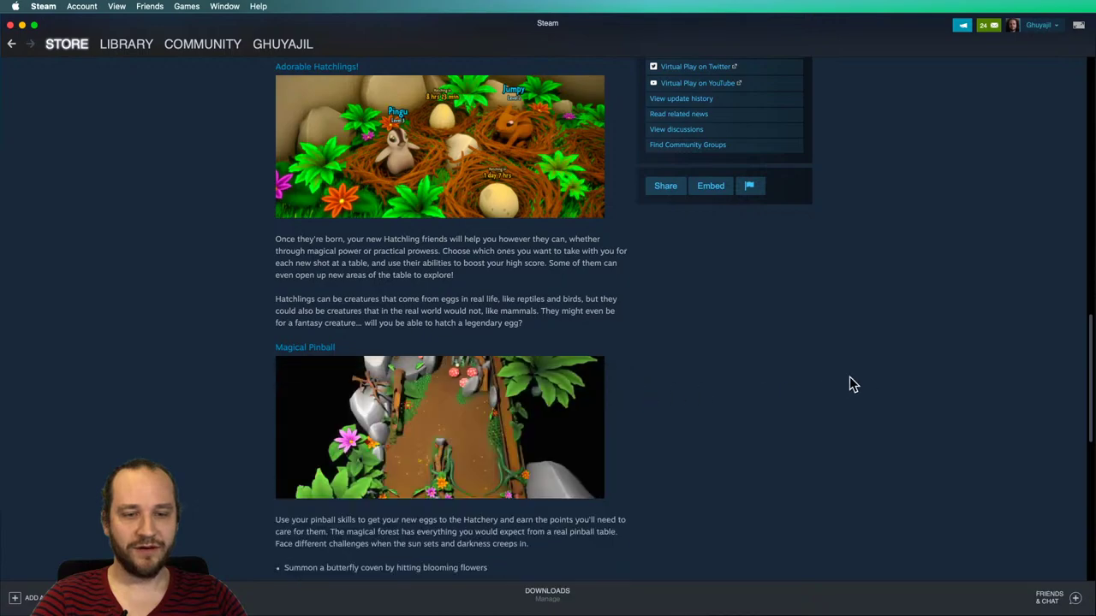
scroll(778, 393, down, 3)
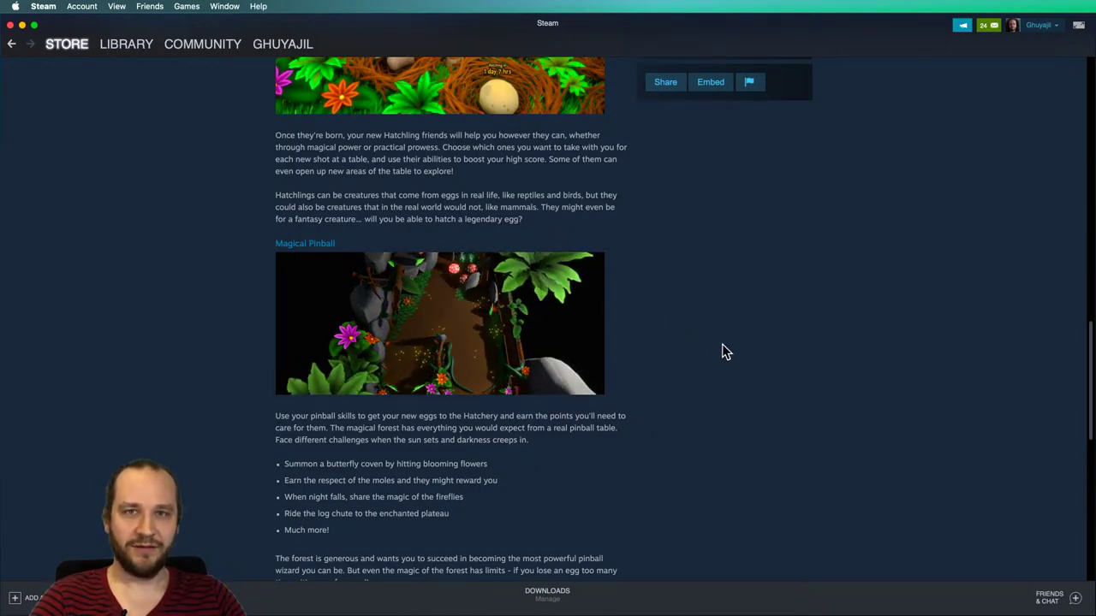
scroll(819, 368, down, 2)
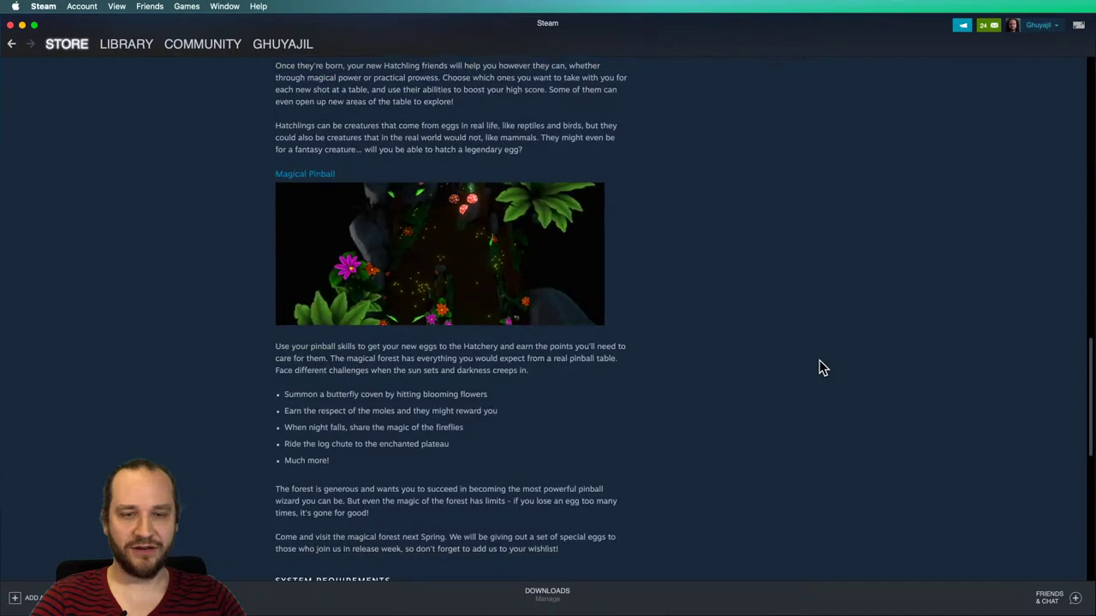
scroll(907, 377, up, 8)
scroll(906, 378, up, 10)
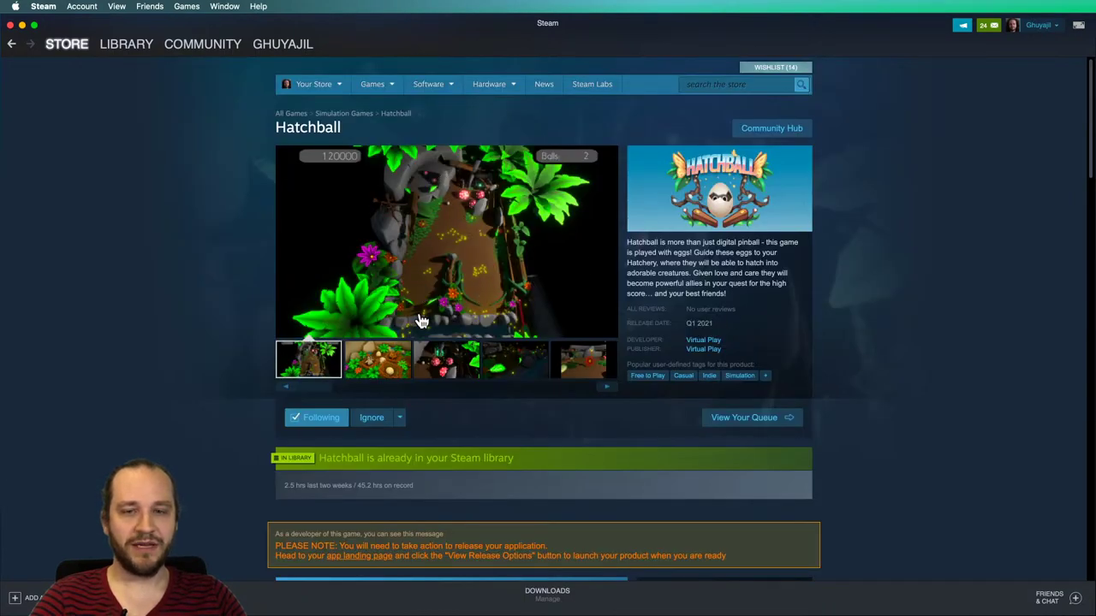
Open and close the main screenshot full-size, then show the egg-nest screenshot.
click(474, 244)
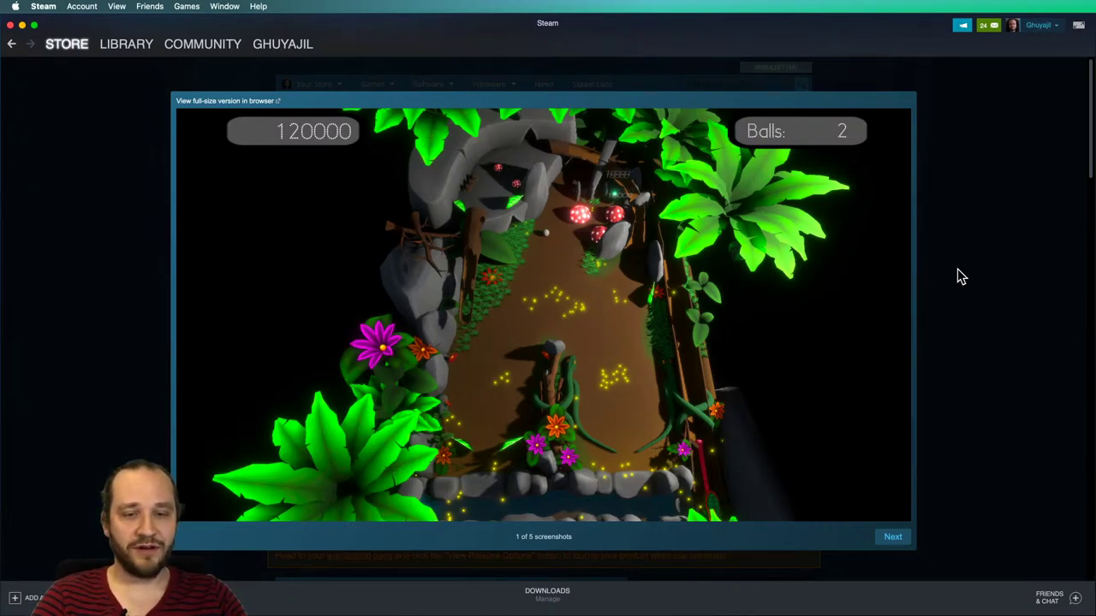
click(959, 276)
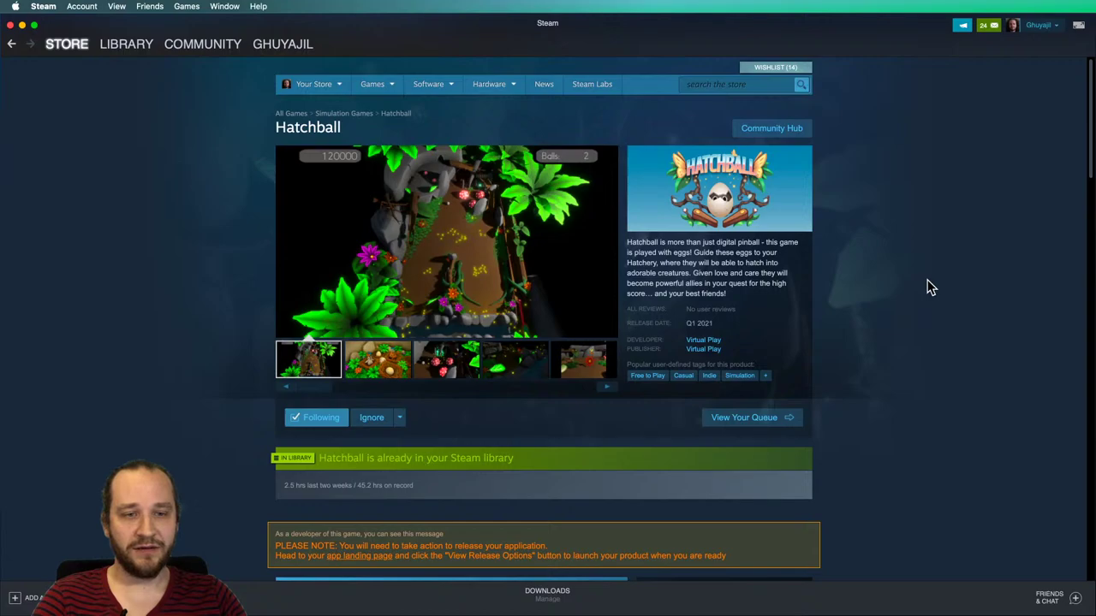
scroll(929, 287, down, 1)
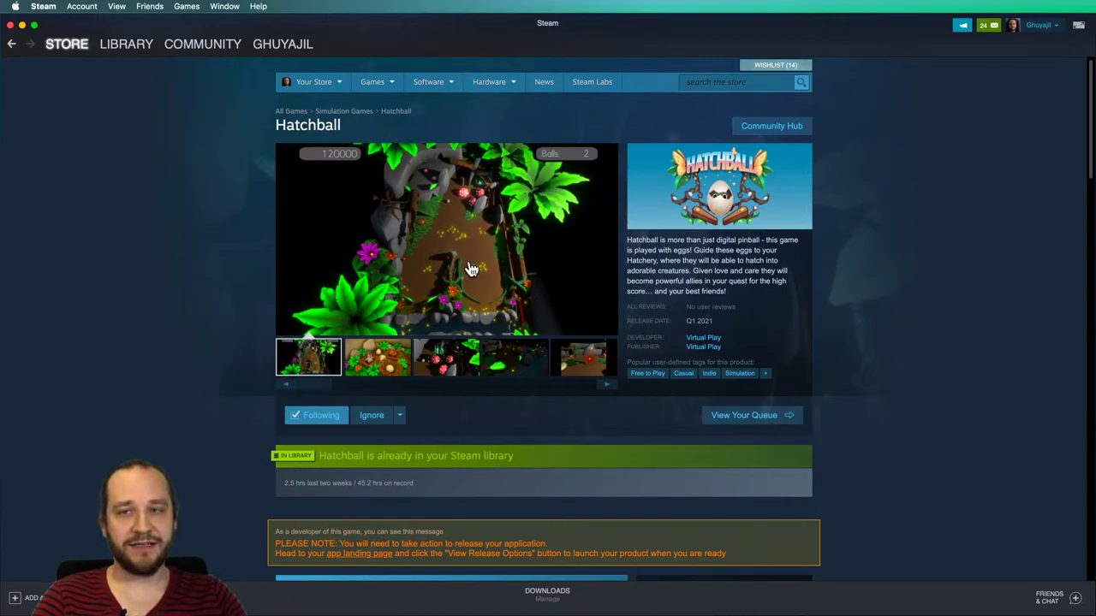
click(372, 368)
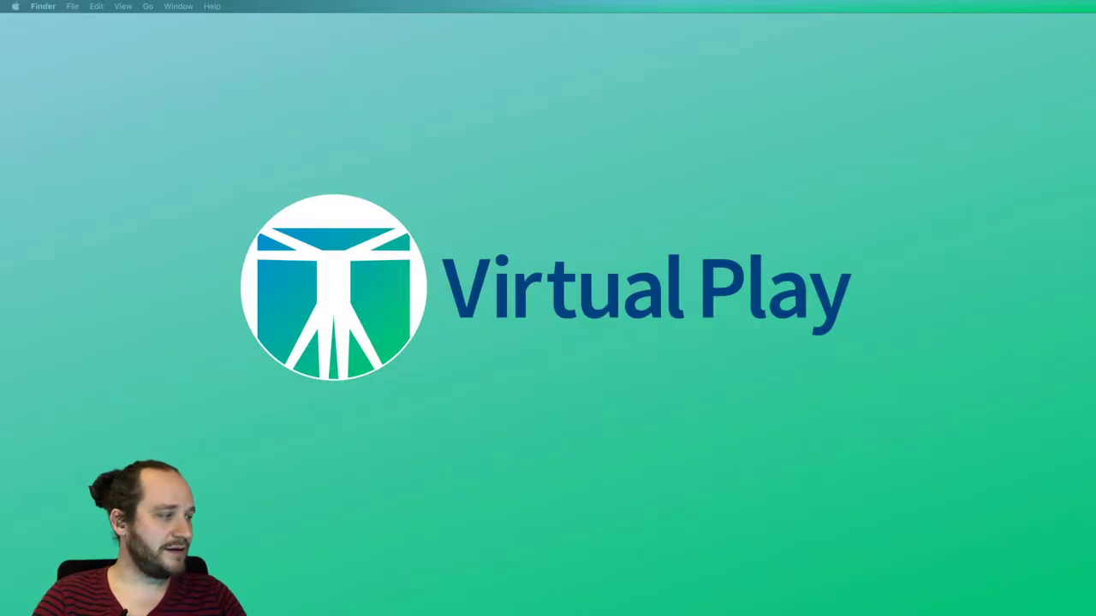
Launch Unity Hub 2.3.2 from the Dock.
mouse_move(457, 599)
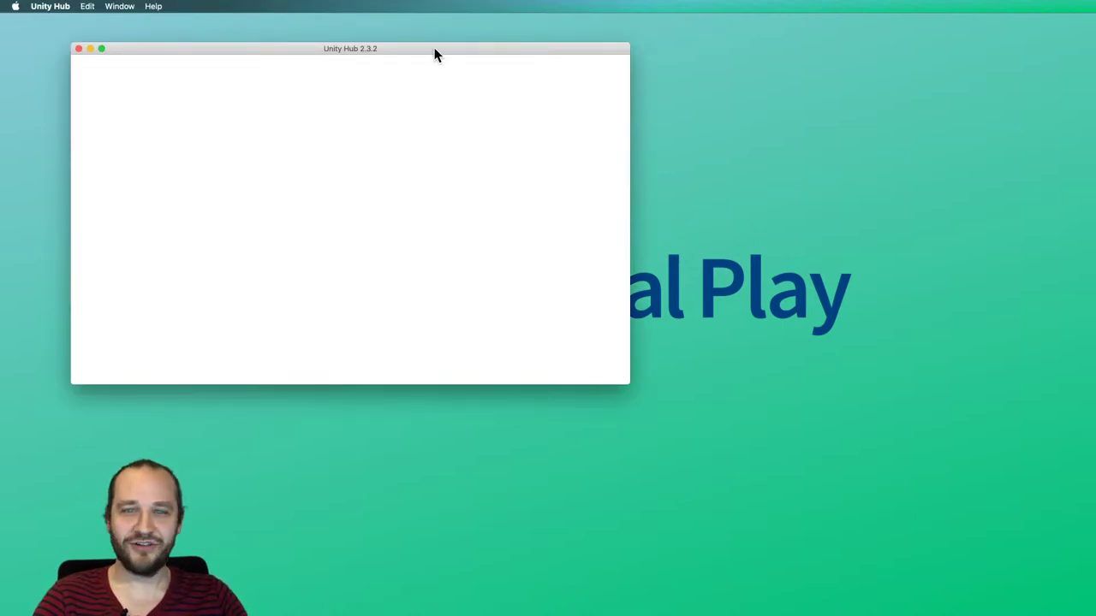
Remove the unavailable Hatchball entry from the Unity Hub project list.
drag(440, 49, 750, 79)
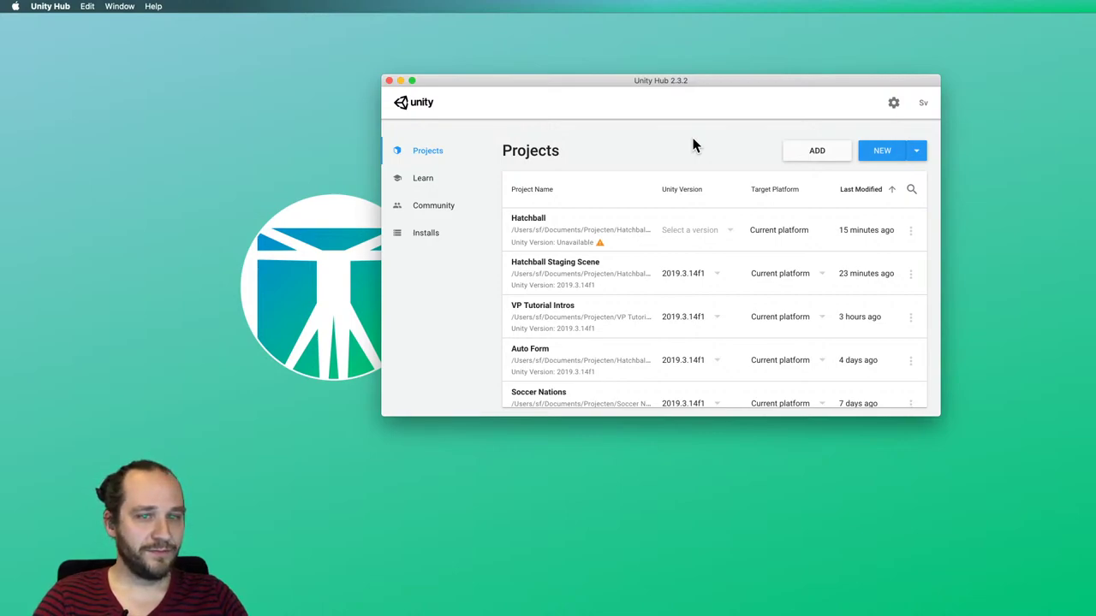
drag(707, 83, 751, 123)
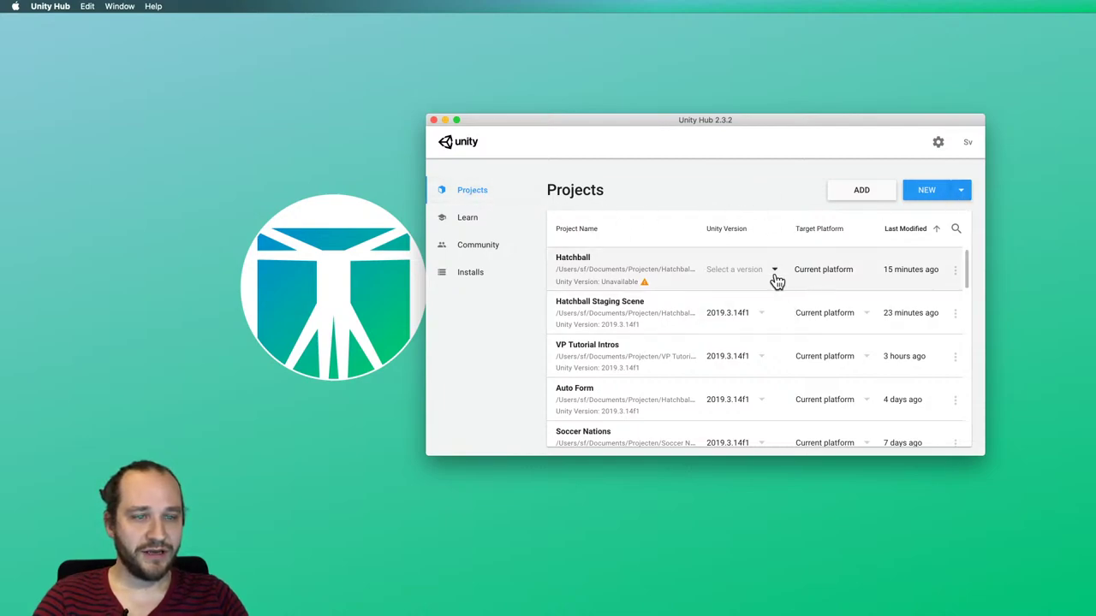
click(955, 270)
click(918, 334)
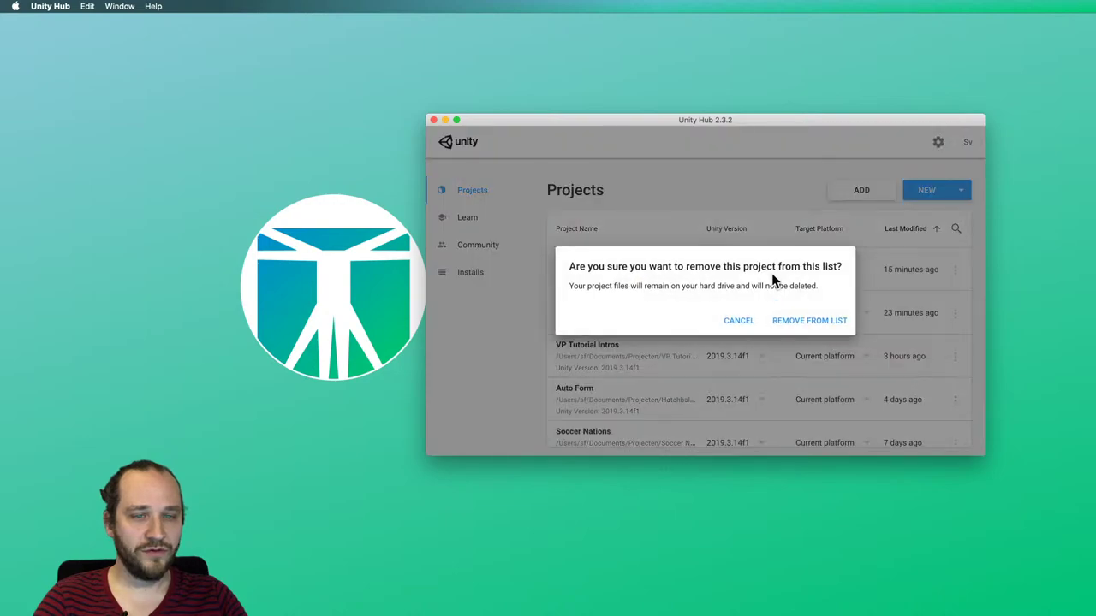
click(807, 321)
Add the Hatchball folder inside Hatchball Pre Stream as a project, then restart Unity Hub.
click(866, 200)
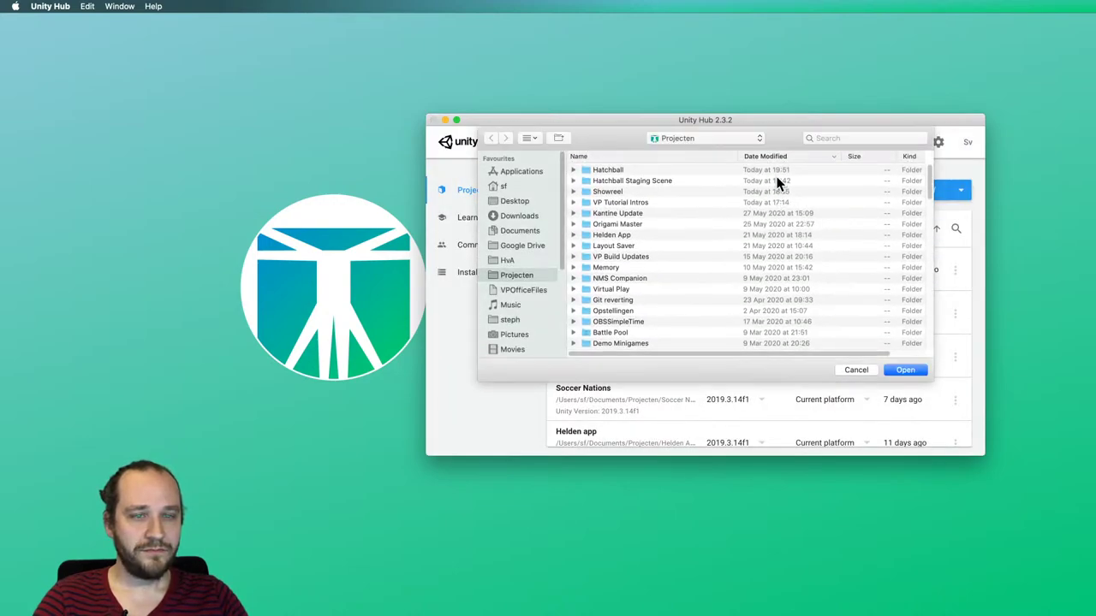
click(573, 170)
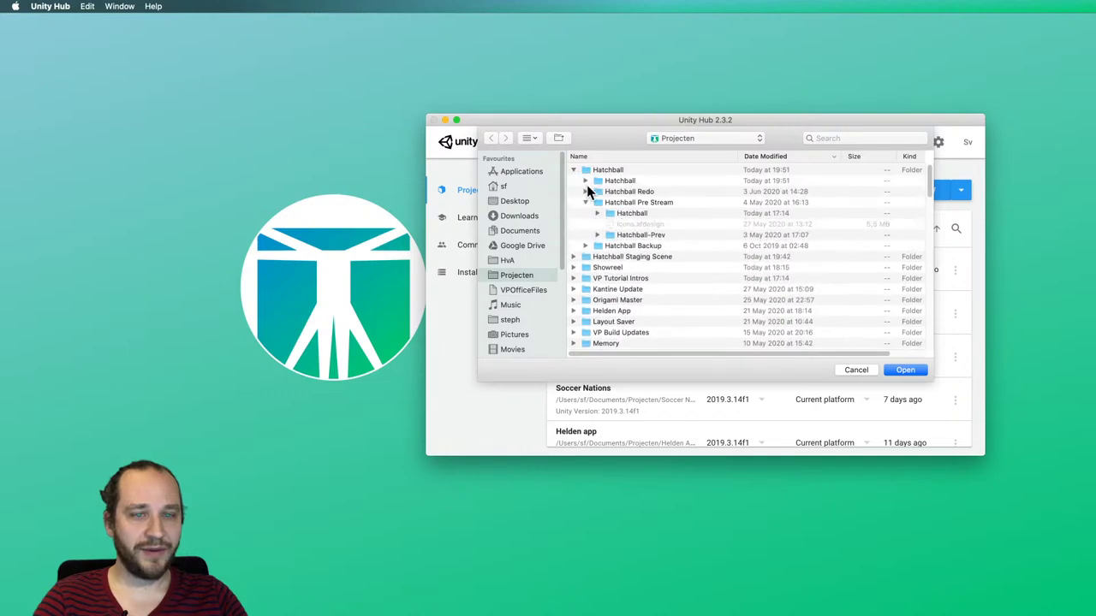
click(659, 203)
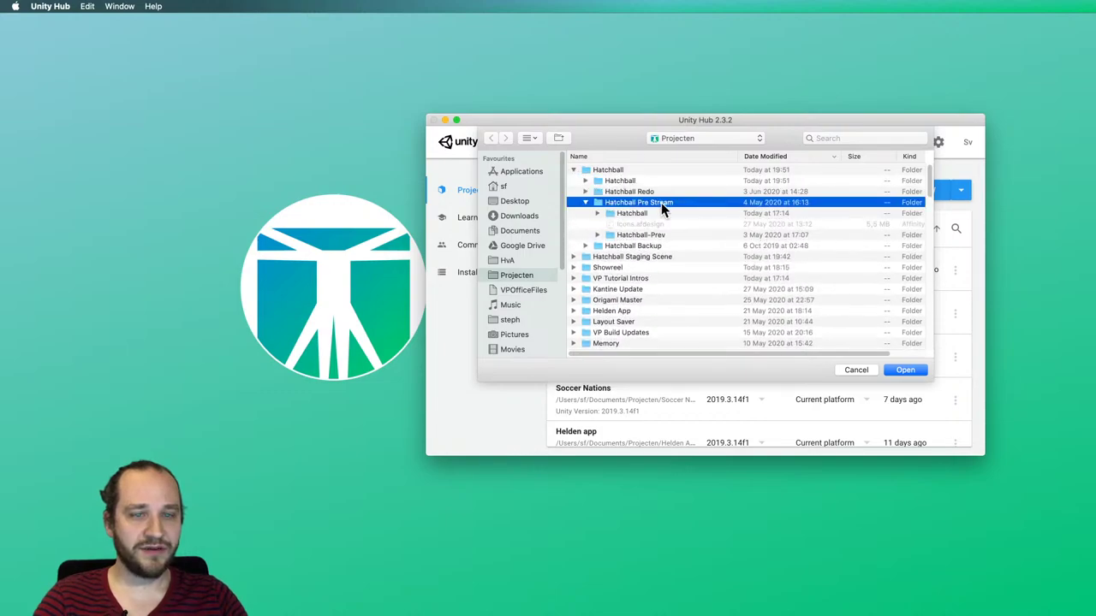
click(902, 370)
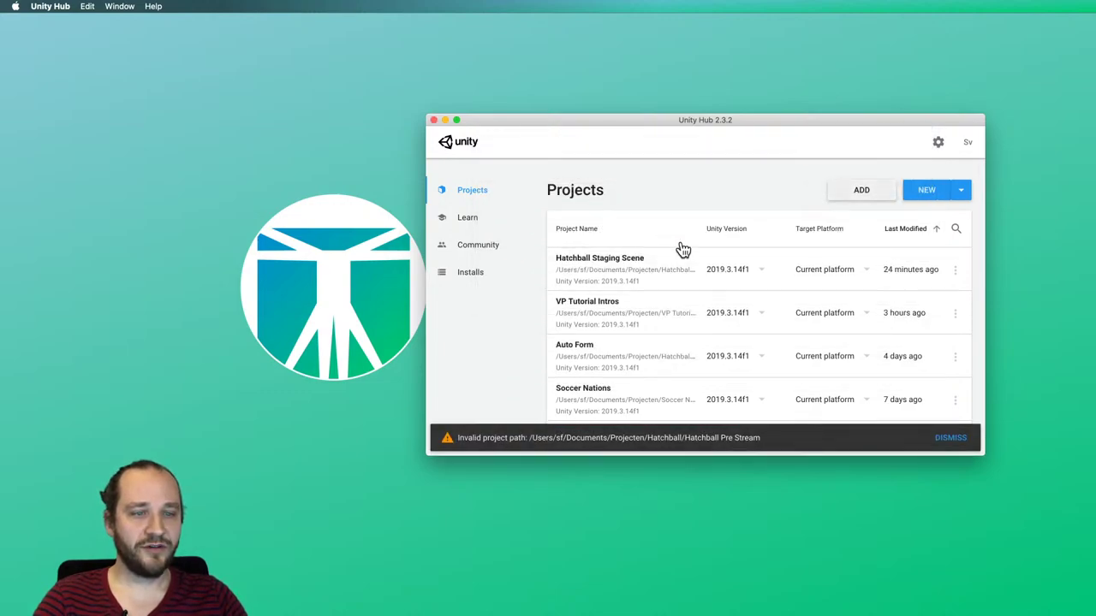
click(950, 437)
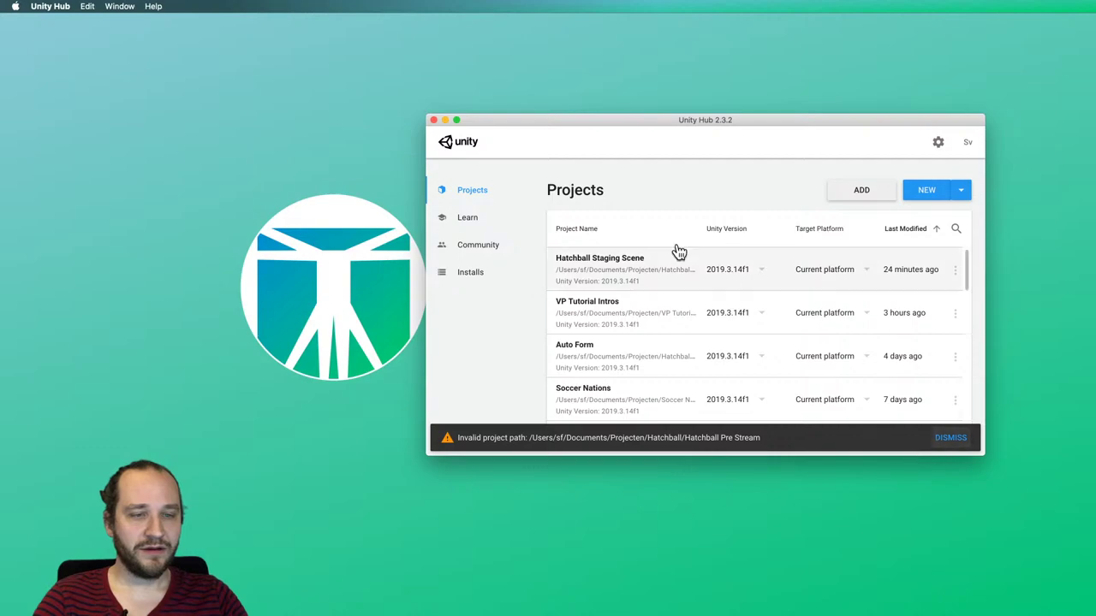
click(884, 199)
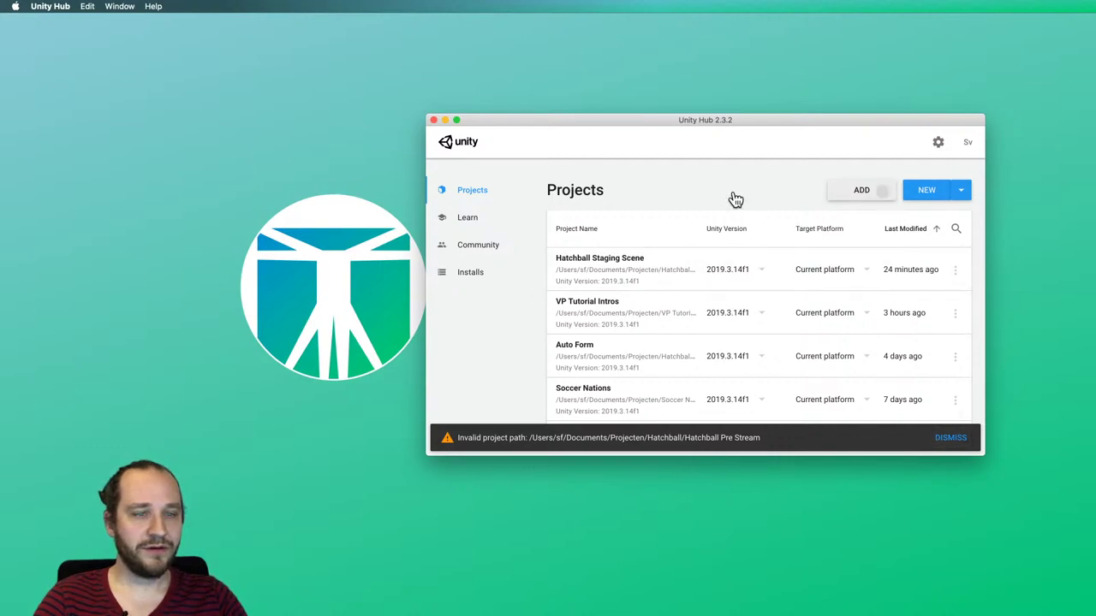
click(609, 202)
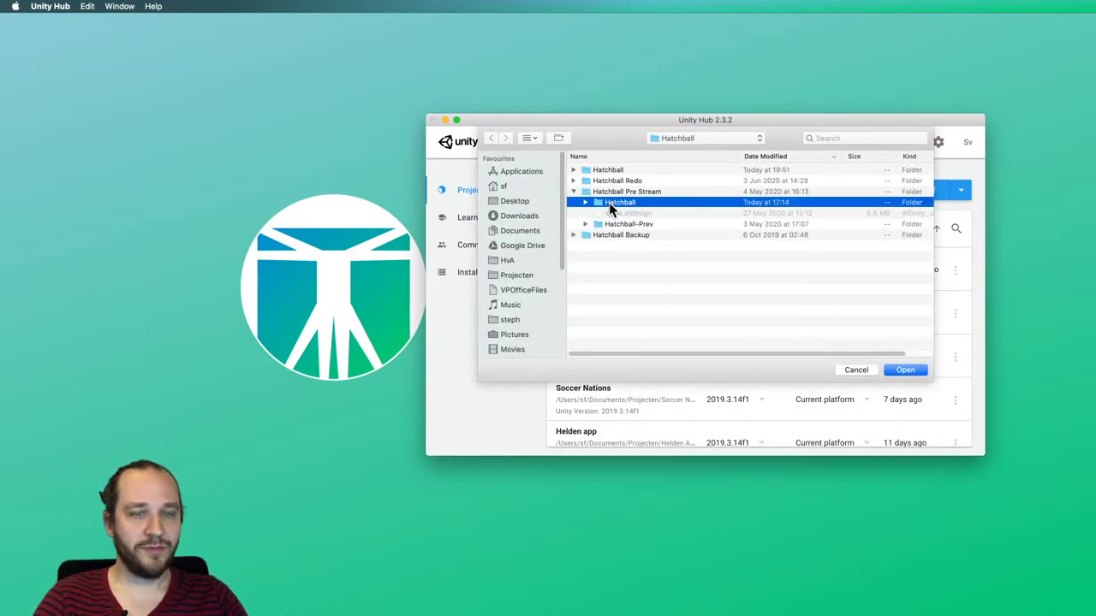
click(904, 370)
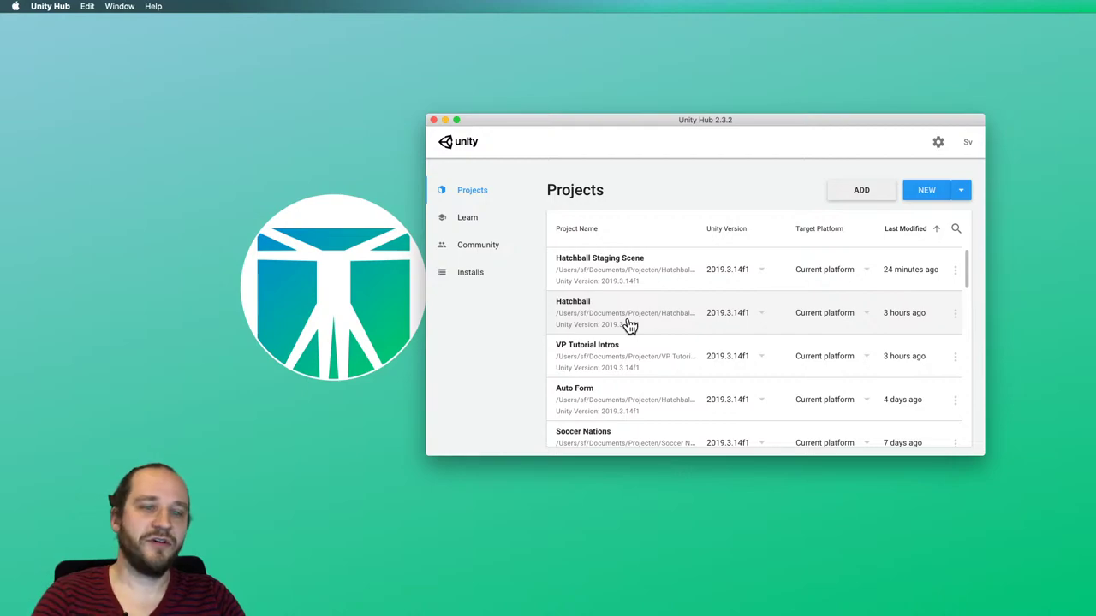
key(super+w)
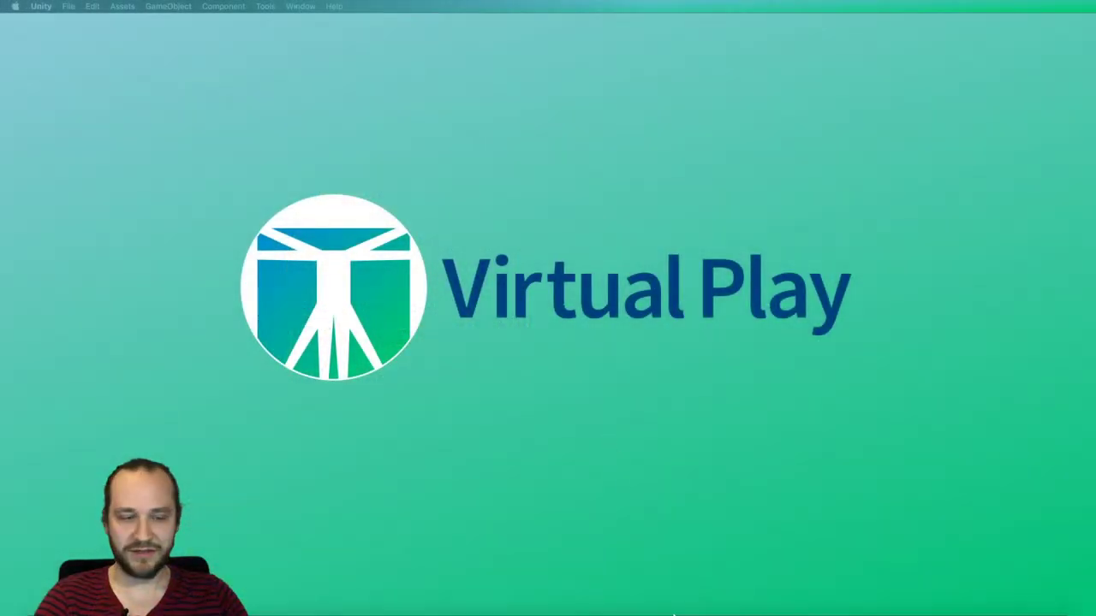
click(762, 593)
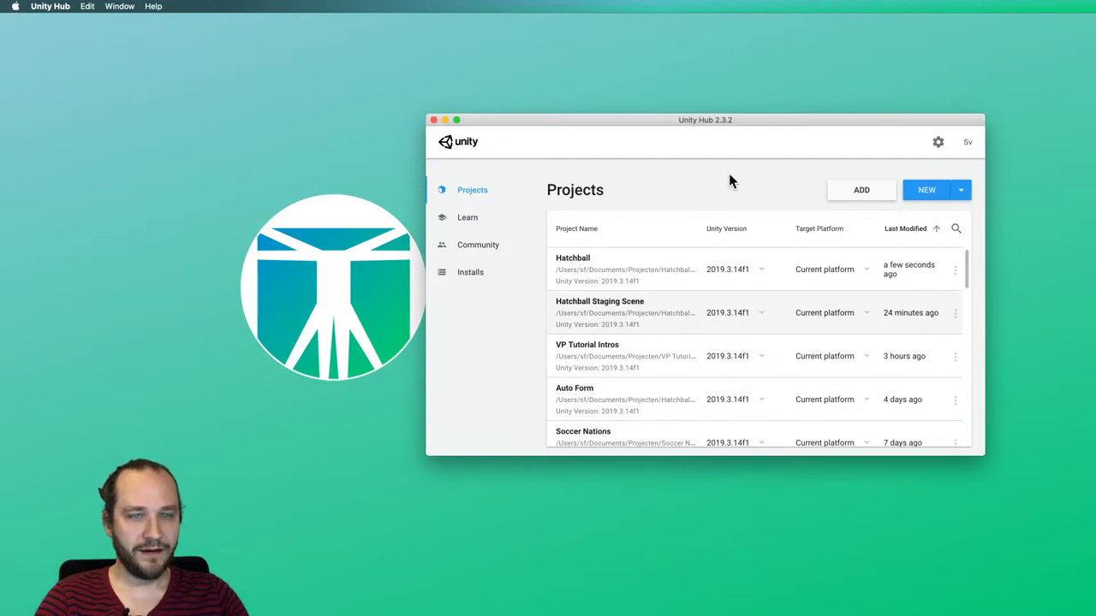
Start a new Unity 2019.3.14f1 project using the Universal Render Pipeline template.
click(922, 192)
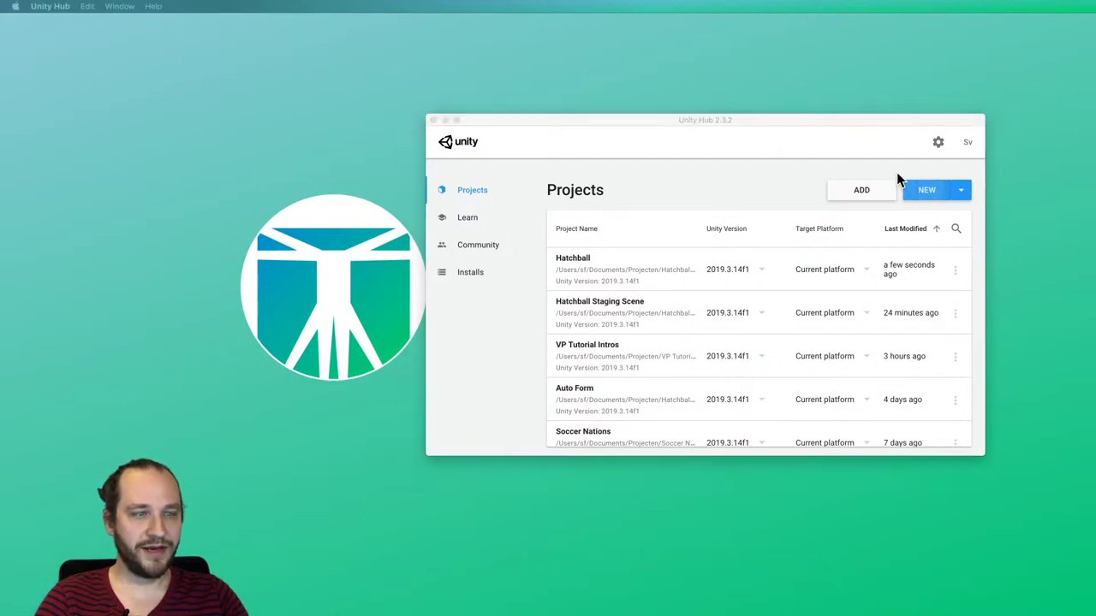
drag(984, 288, 696, 82)
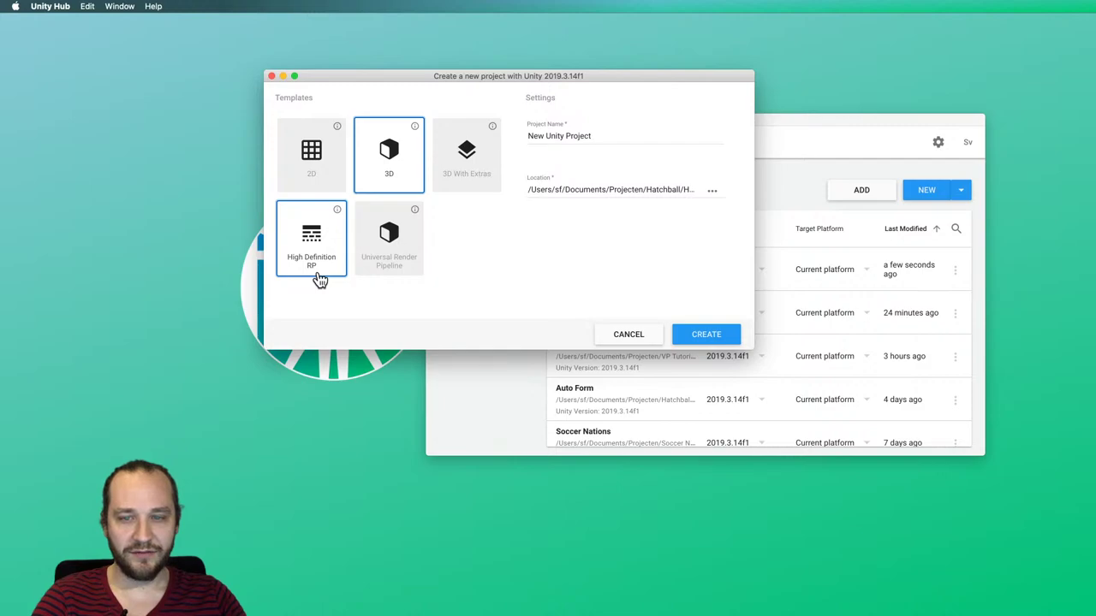
click(408, 272)
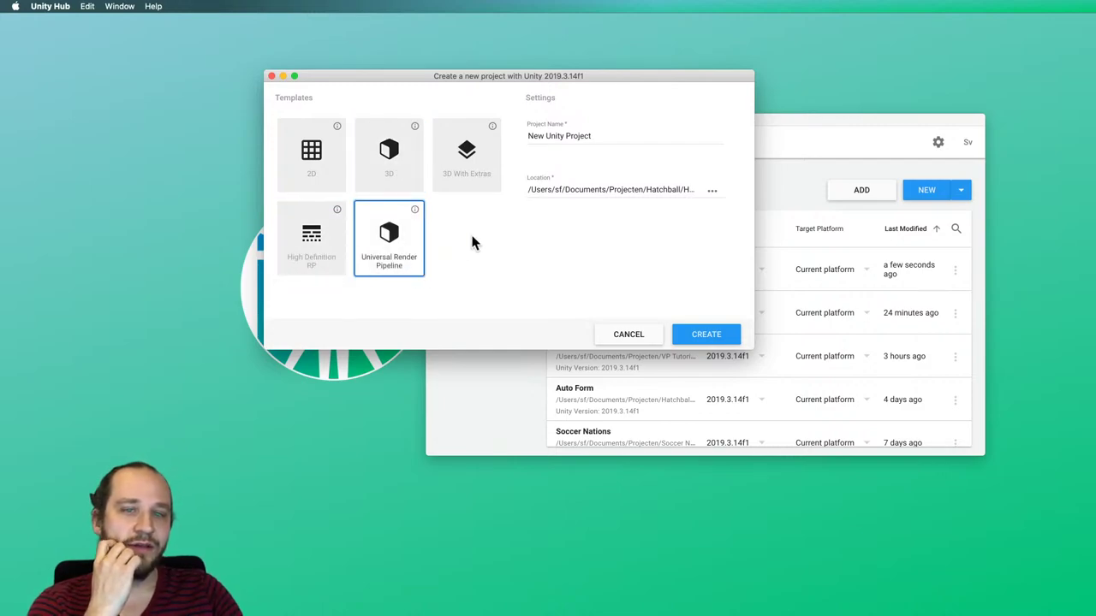
click(608, 128)
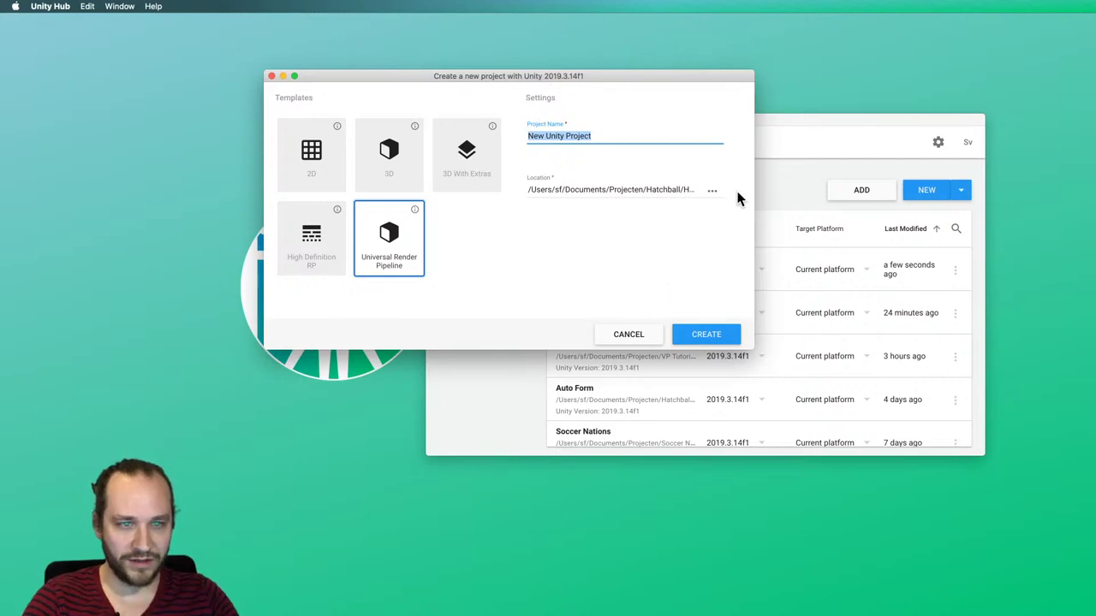
click(629, 262)
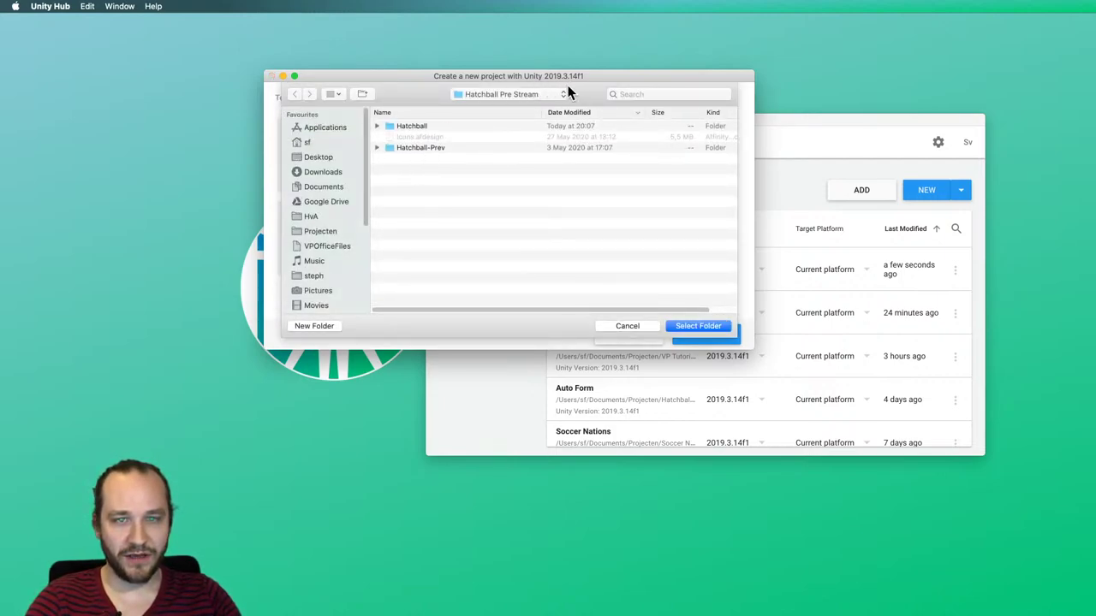
Create a Stream Version folder under Hatchball, with a Hatchball folder inside, as the location.
click(548, 96)
click(476, 193)
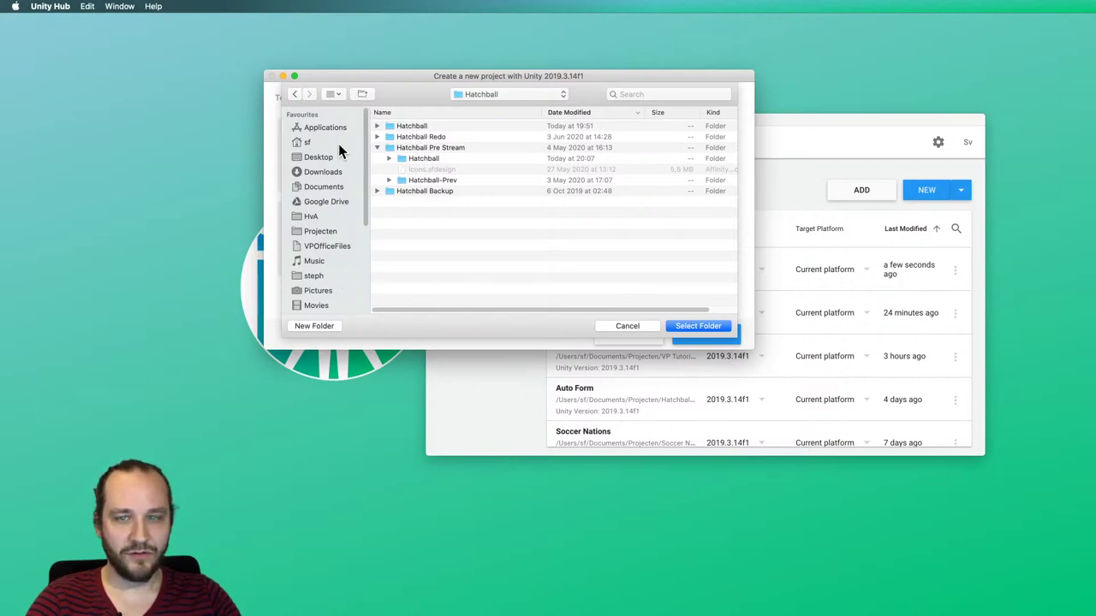
click(362, 94)
text(Stre)
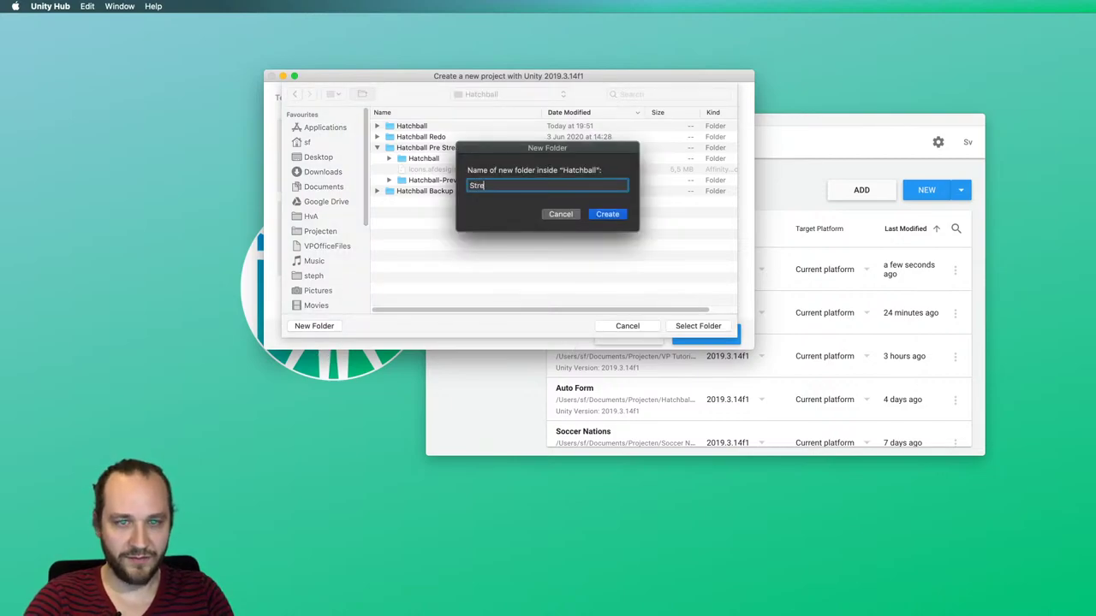
text(am Version)
key(Return)
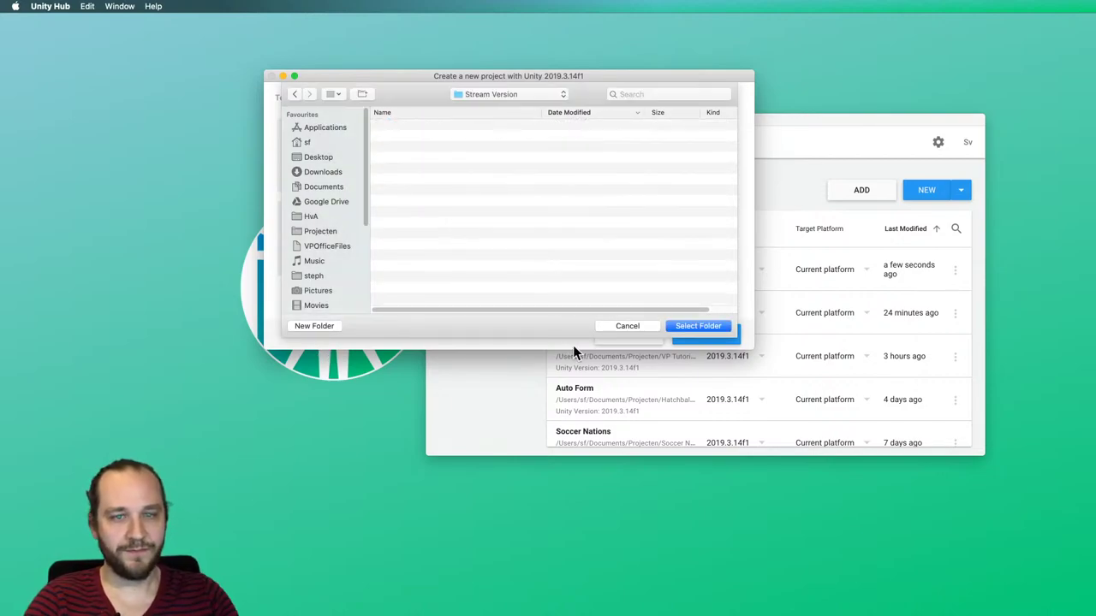
click(328, 326)
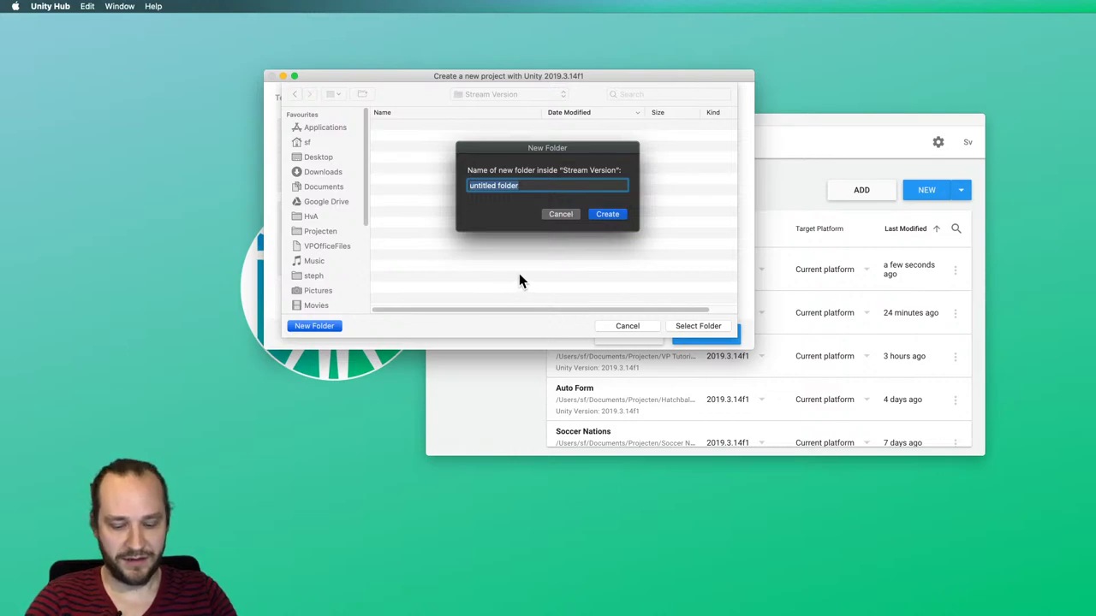
text(Hatchball)
key(Return)
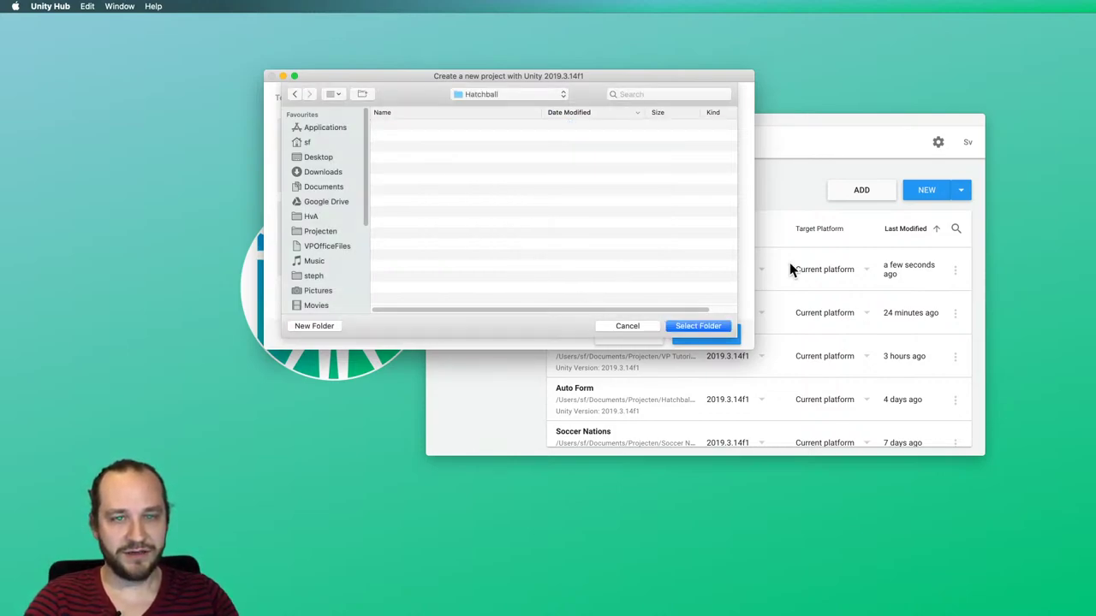
click(700, 329)
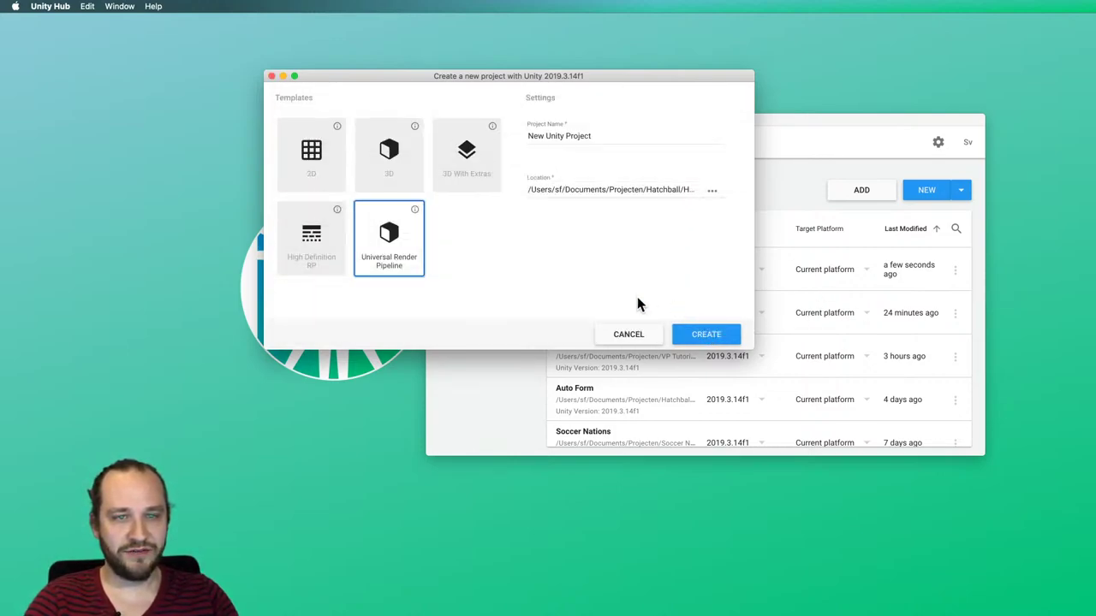
Set the project location to Stream Version and name the project 'Hatchball'.
click(712, 198)
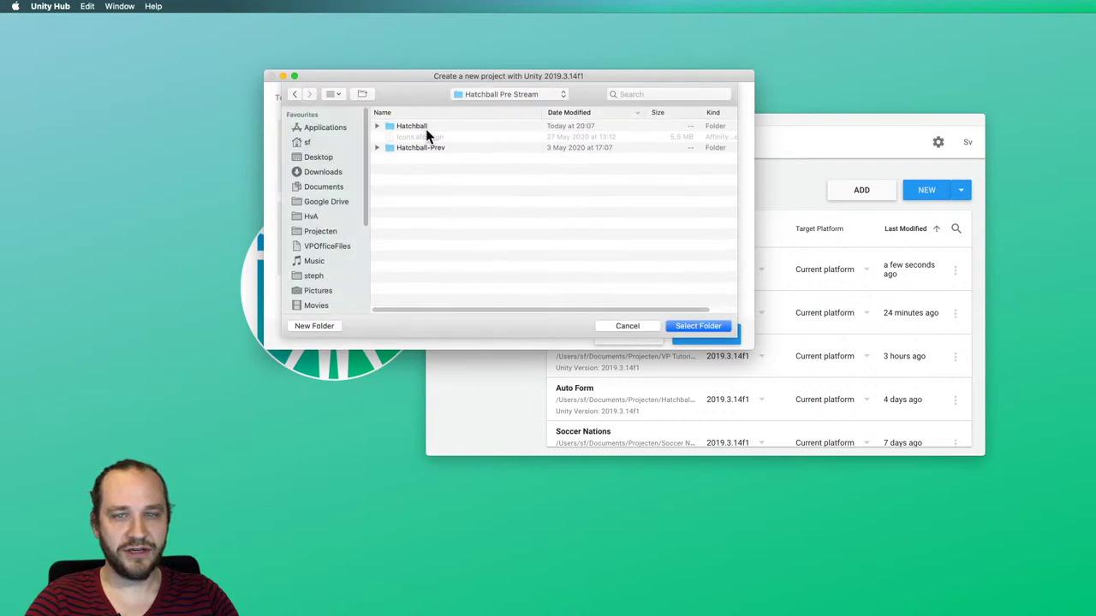
click(515, 93)
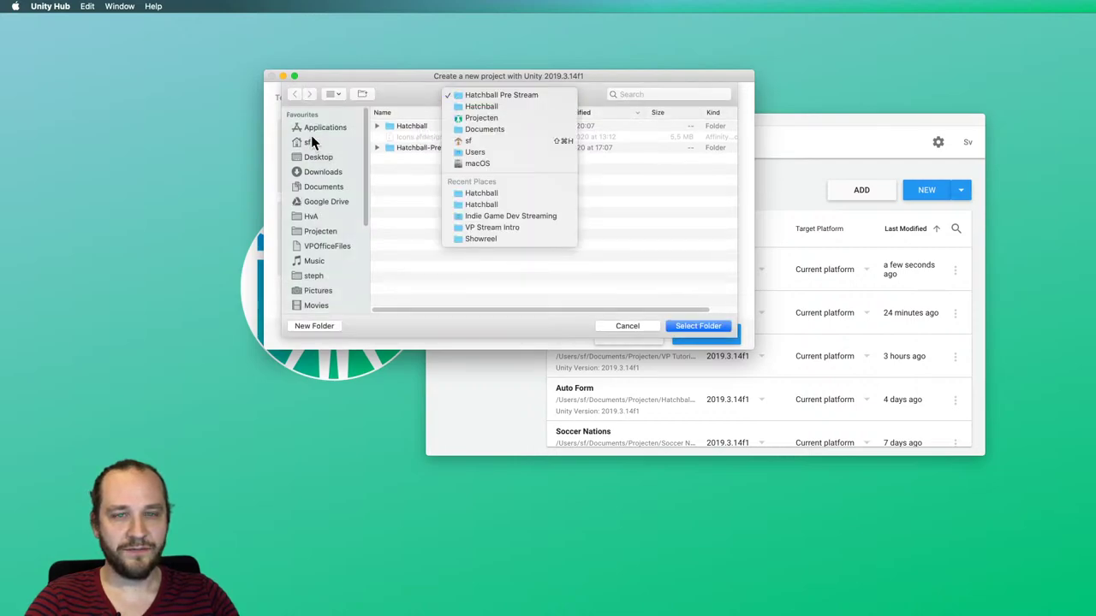
click(471, 106)
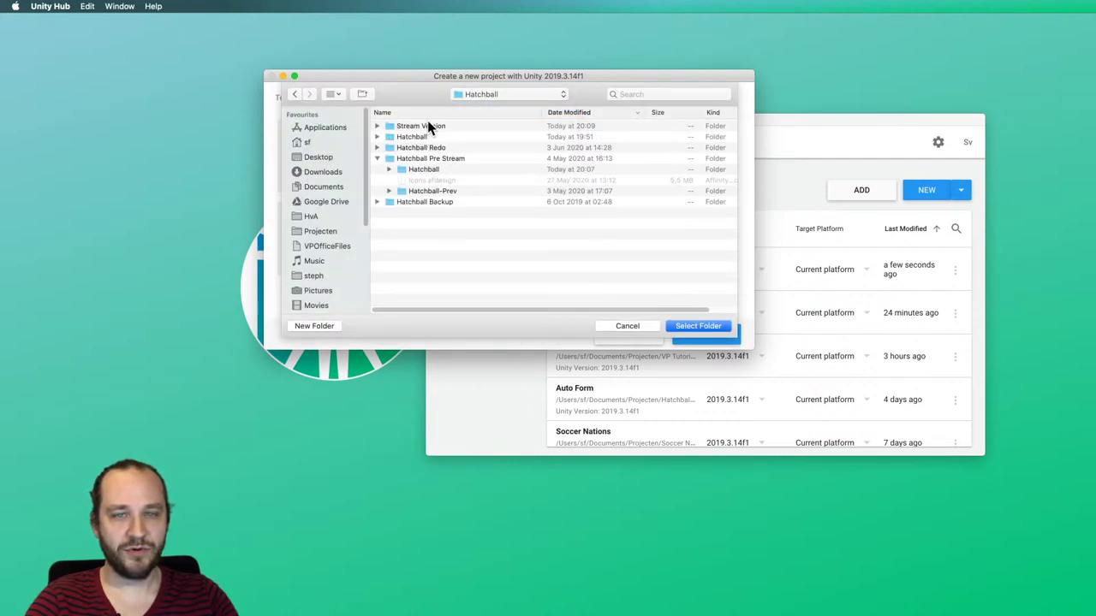
double_click(427, 122)
click(684, 325)
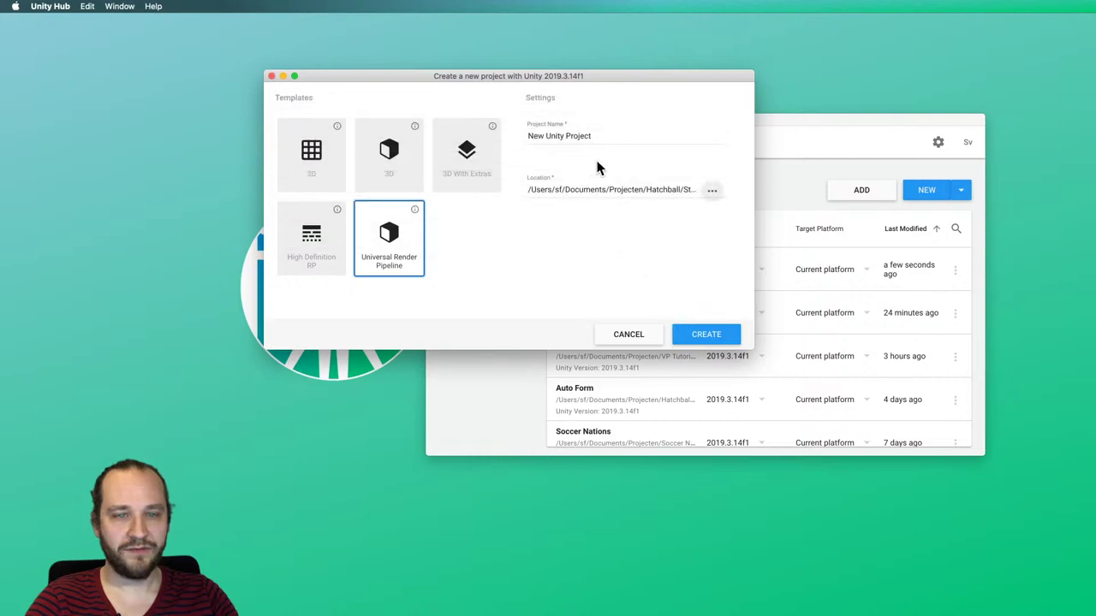
click(438, 144)
text(Hatchball)
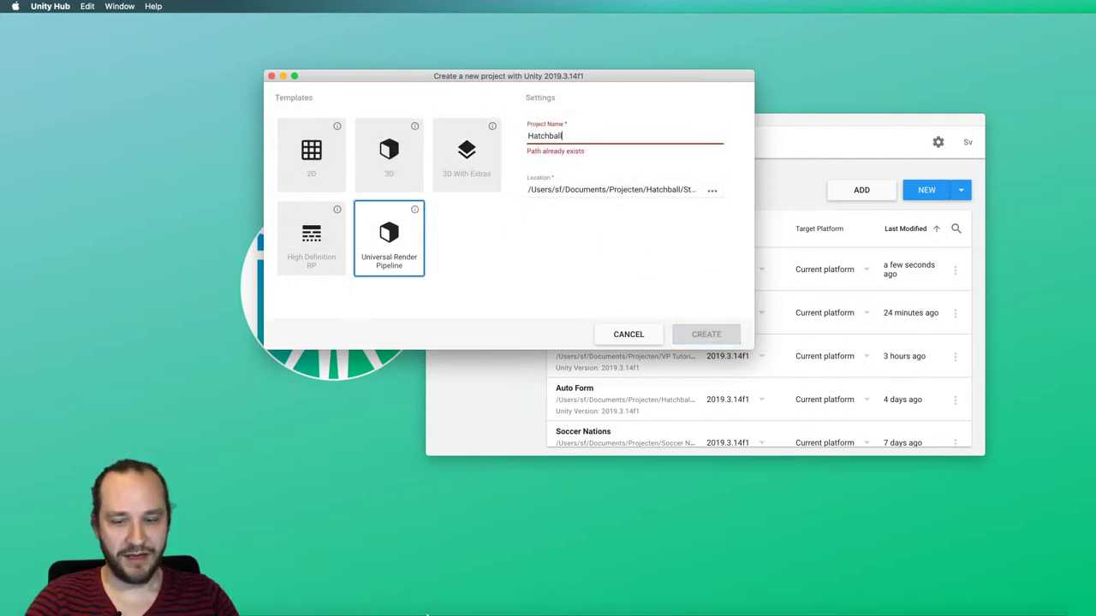
click(34, 591)
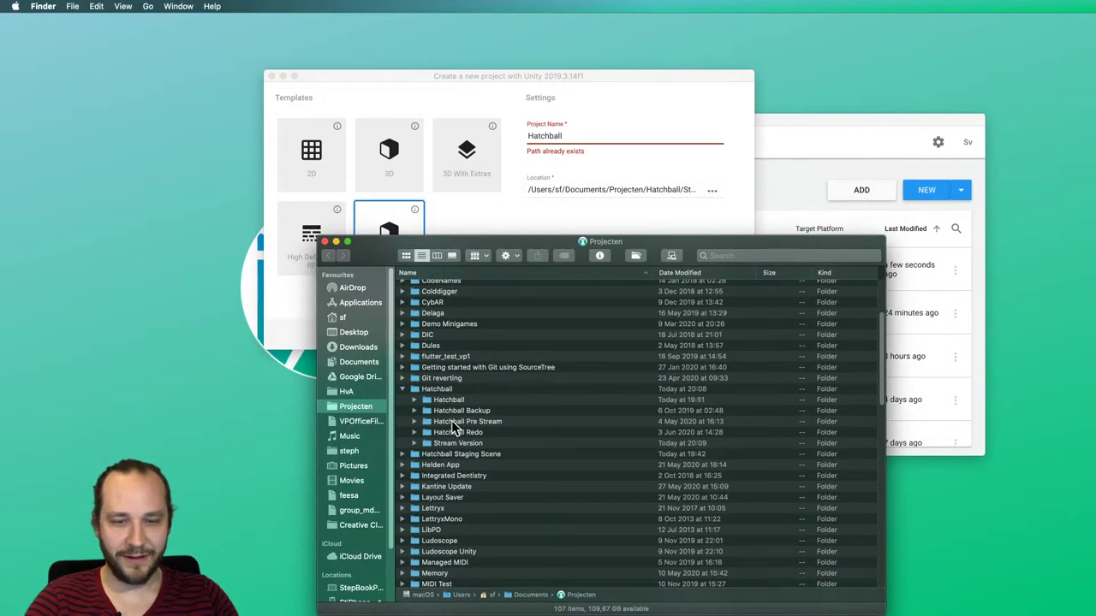
Delete the old Hatchball folder inside Stream Version and close the location chooser.
double_click(456, 422)
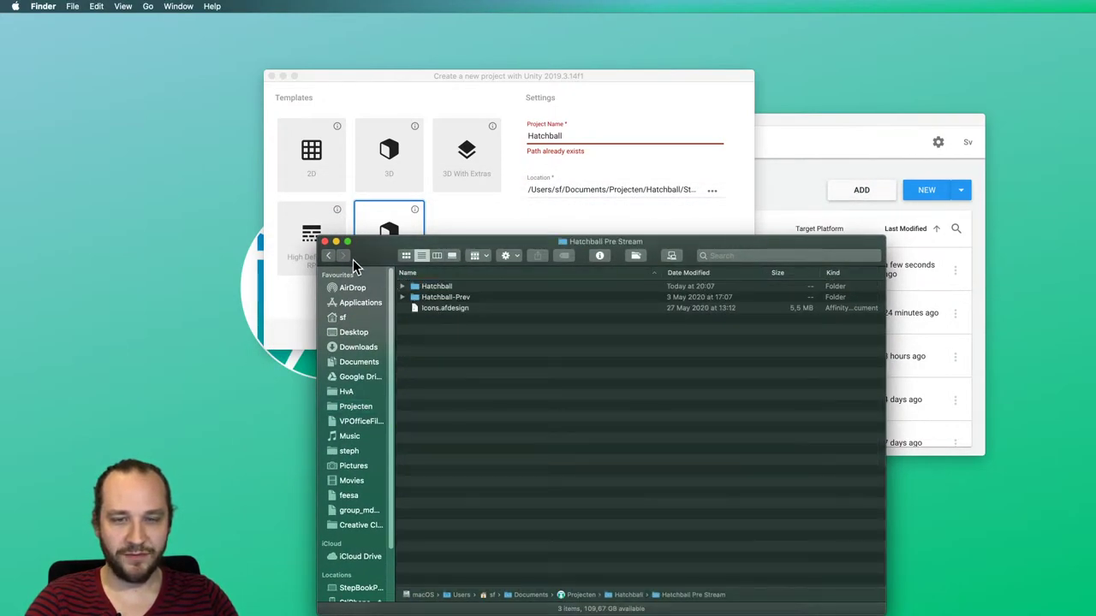
click(328, 255)
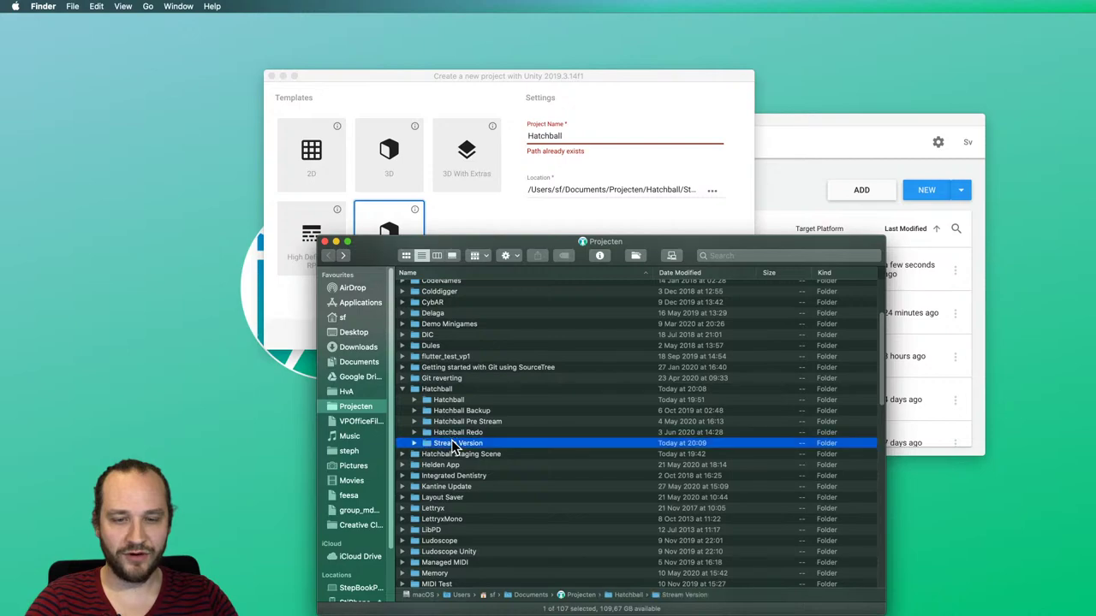
double_click(454, 442)
click(436, 288)
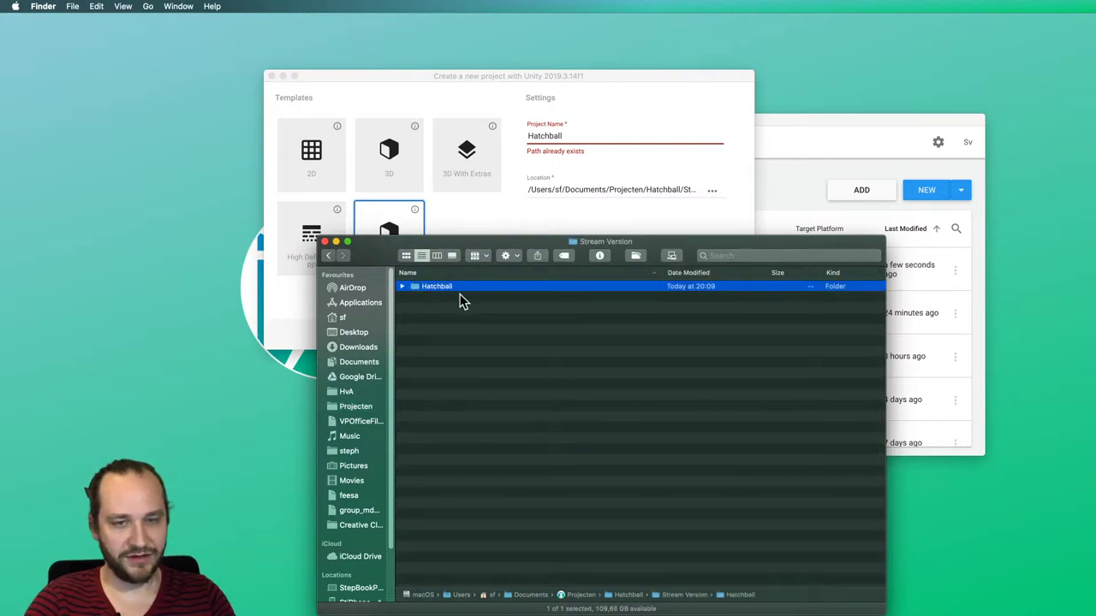
key(super+BackSpace)
drag(477, 240, 673, 186)
key(Return)
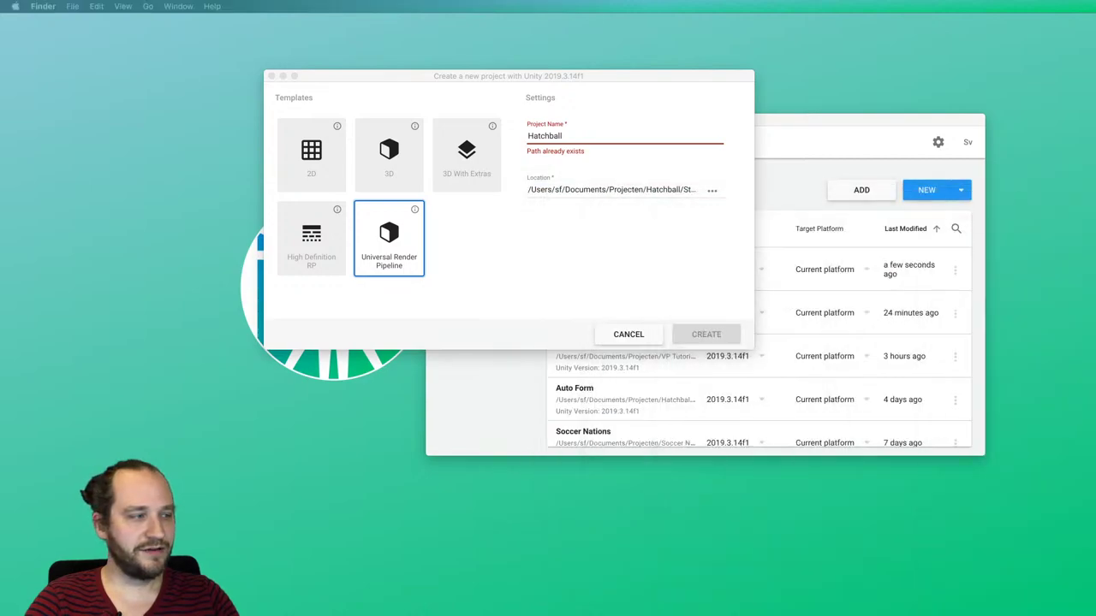
Retype the last letter of the Hatchball project name to clear the 'Path already exists' error.
click(599, 155)
key(BackSpace)
text(l)
click(579, 244)
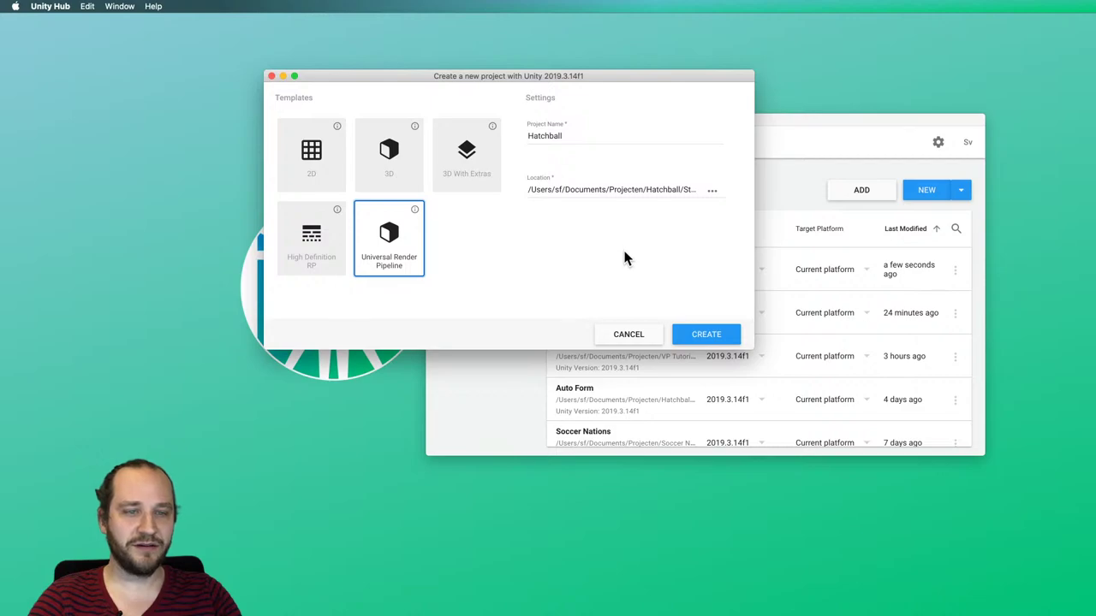
Create the Hatchball project from the Universal Render Pipeline template.
click(706, 337)
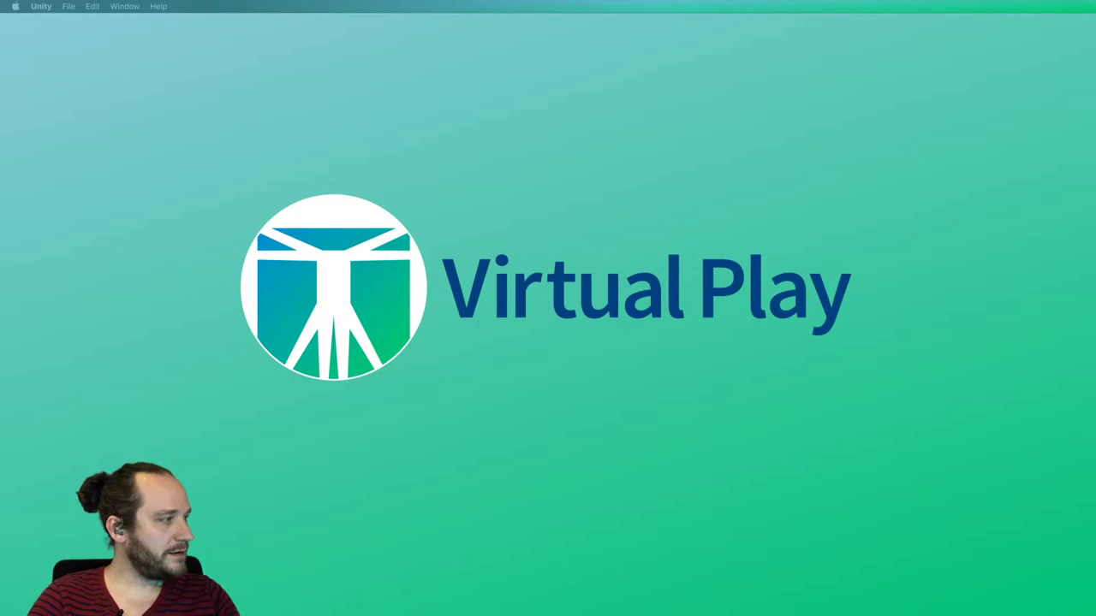
Bring the Hatchball Layout V0.3.1 sketch window into view, enlarge it and centre it.
mouse_move(1095, 402)
mouse_down()
mouse_move(879, 227)
mouse_move(594, 59)
mouse_move(383, 34)
mouse_move(142, 38)
mouse_up()
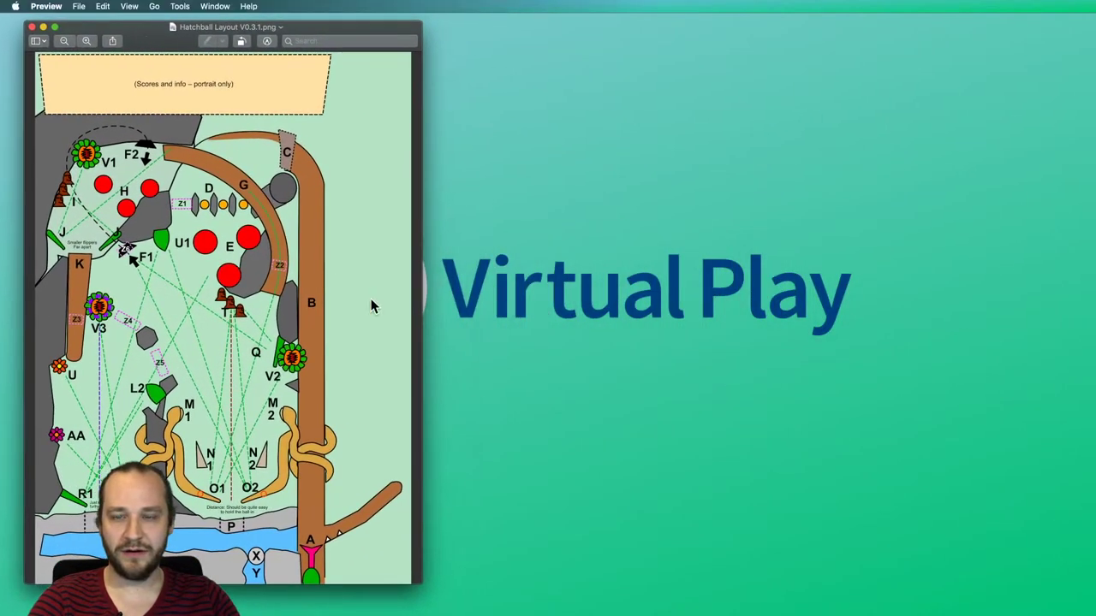
drag(417, 586, 417, 607)
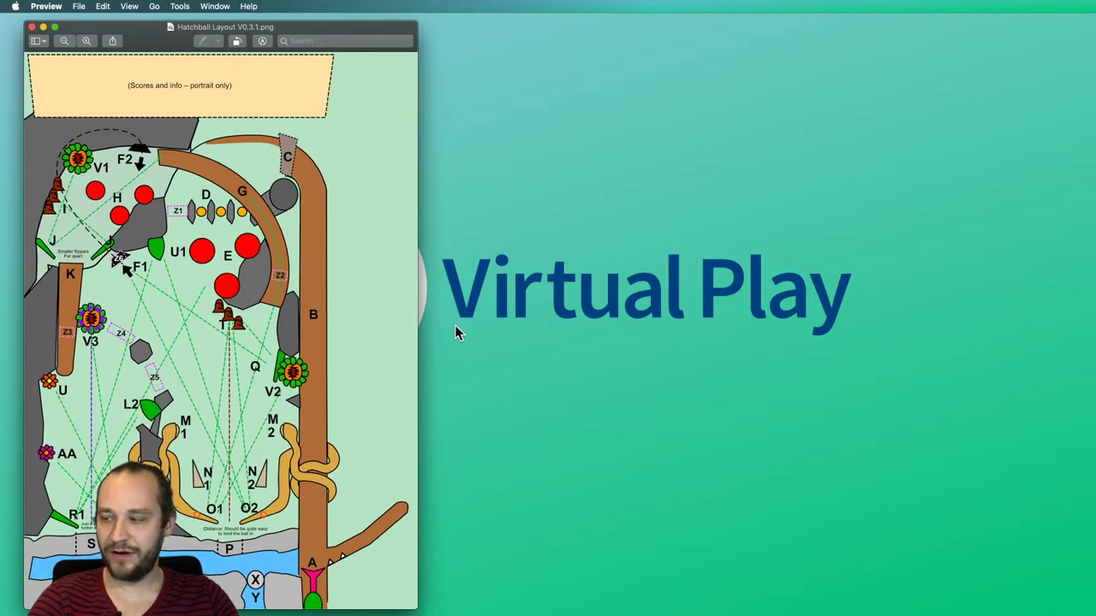
drag(165, 40, 540, 38)
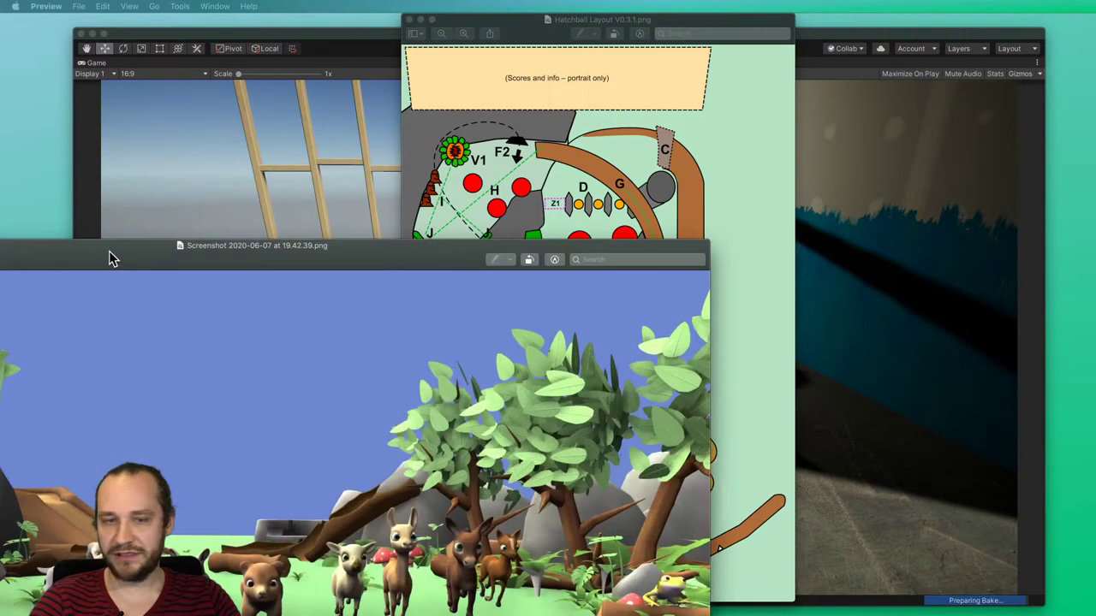
drag(108, 254, 428, 25)
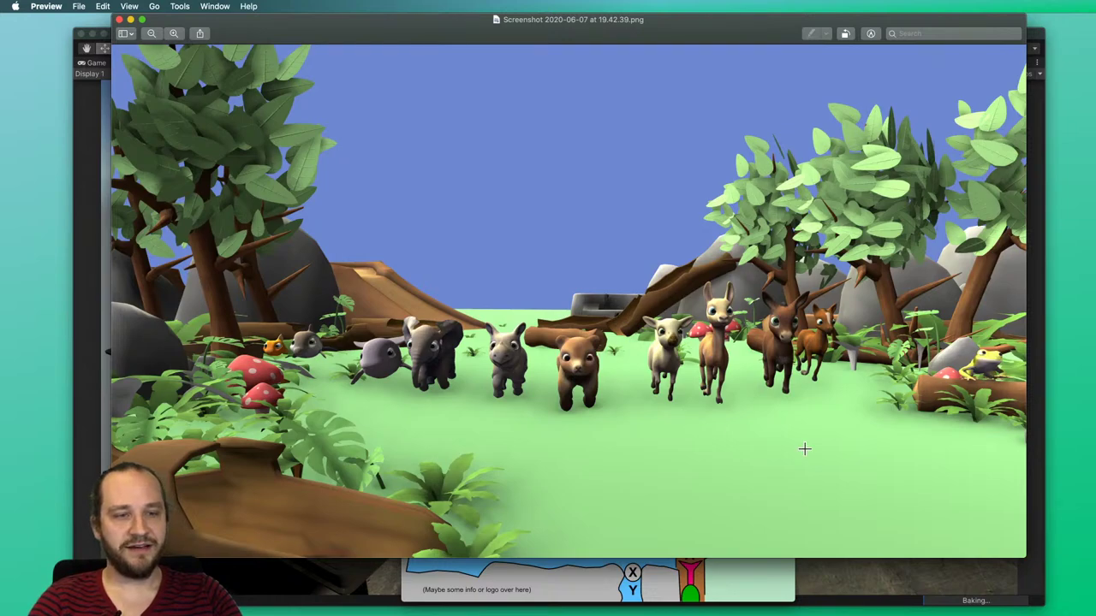
click(141, 19)
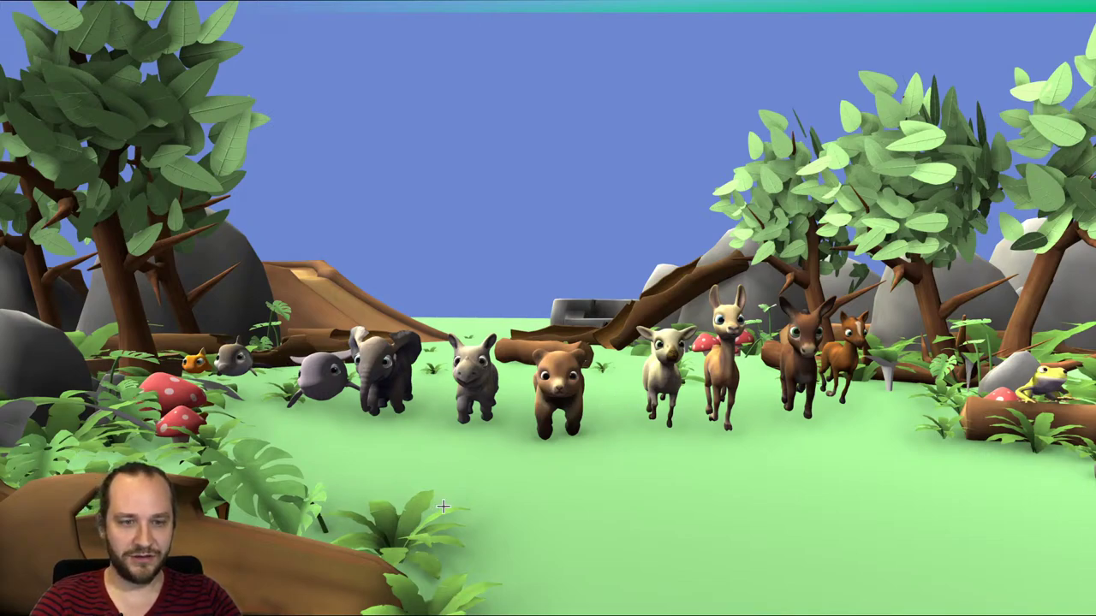
key(Escape)
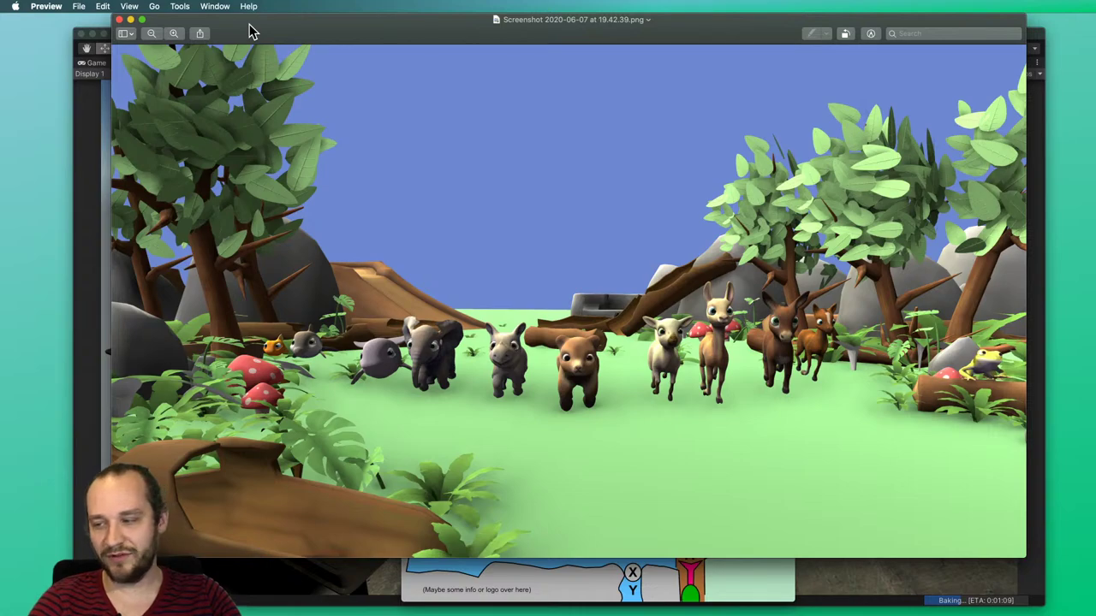
drag(252, 32, 272, 45)
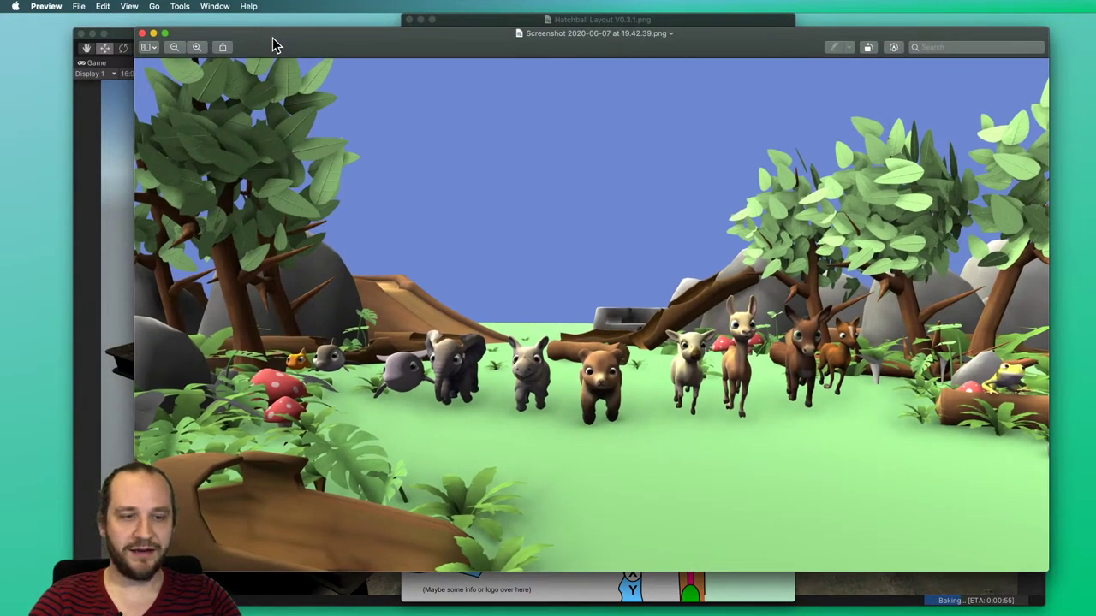
key(super+w)
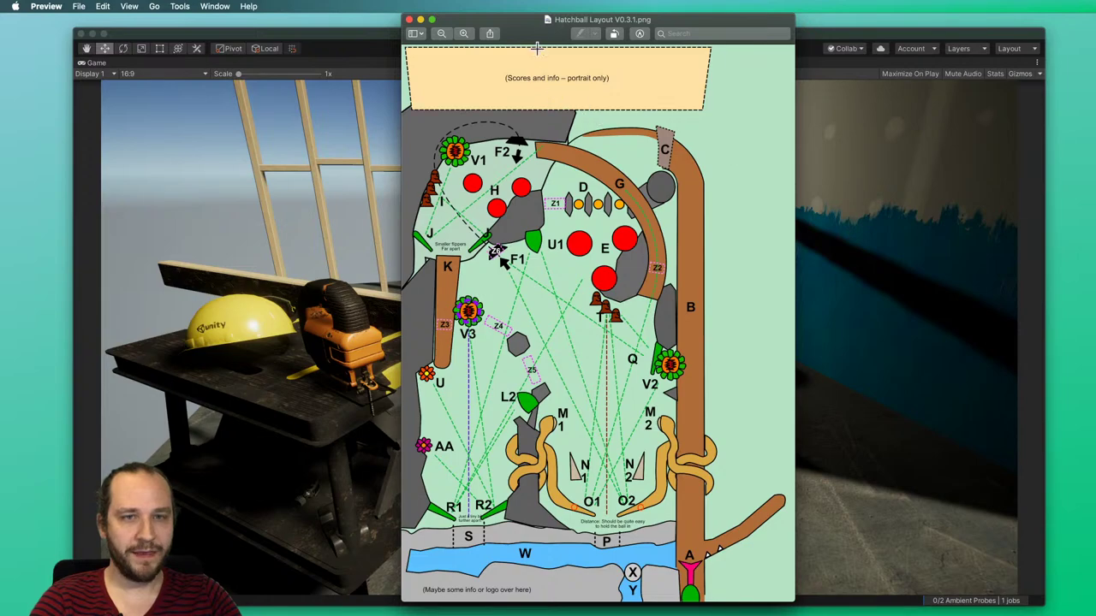
Move the sketch aside and revert all Unity window layouts to the default.
drag(525, 31, 825, 25)
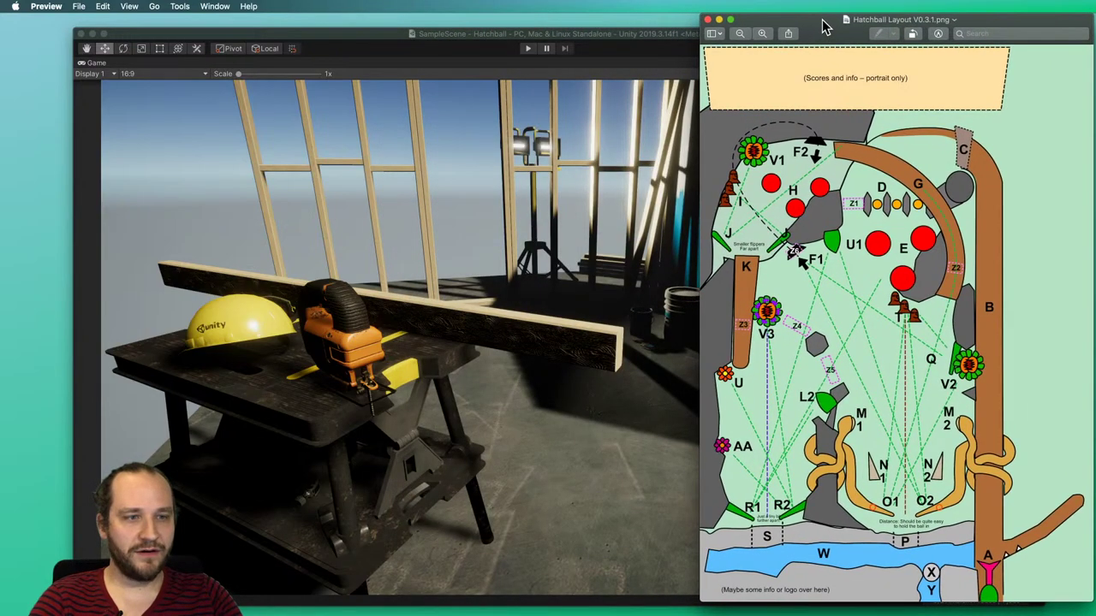
click(573, 39)
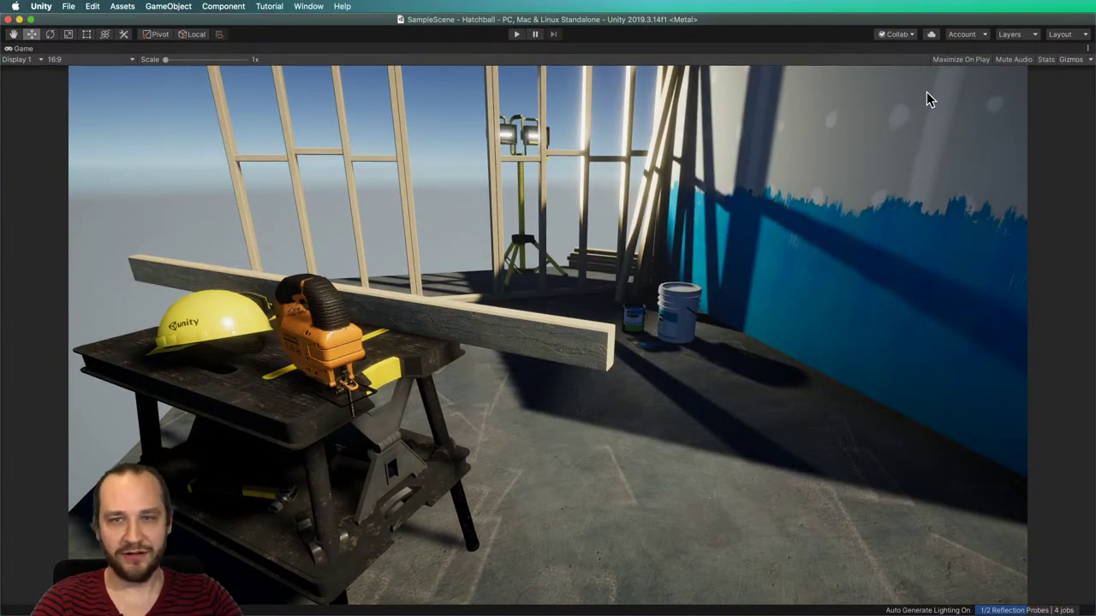
click(1087, 48)
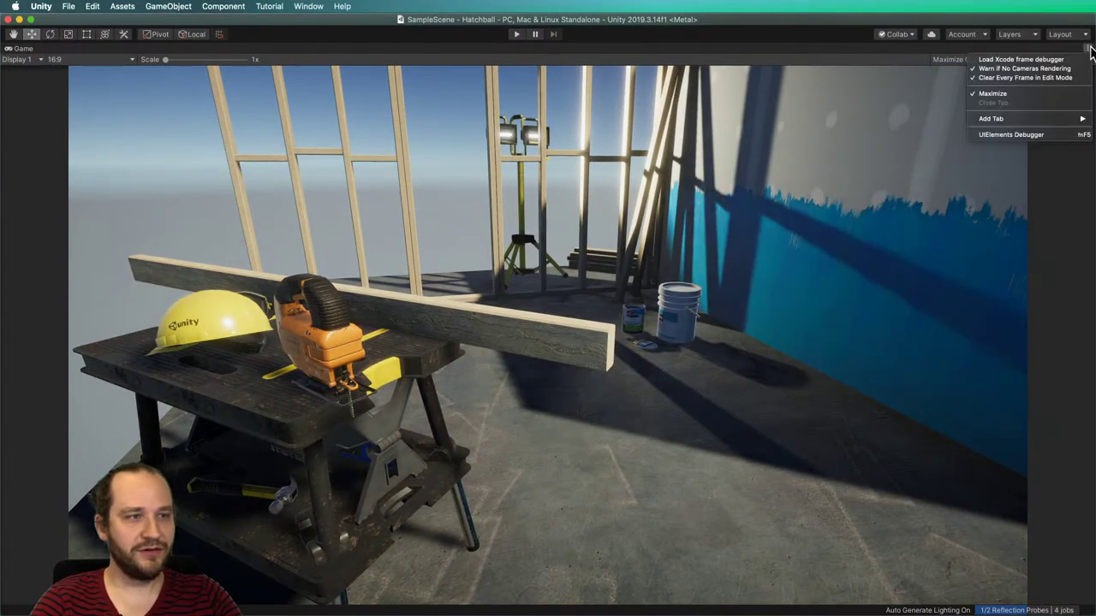
click(997, 134)
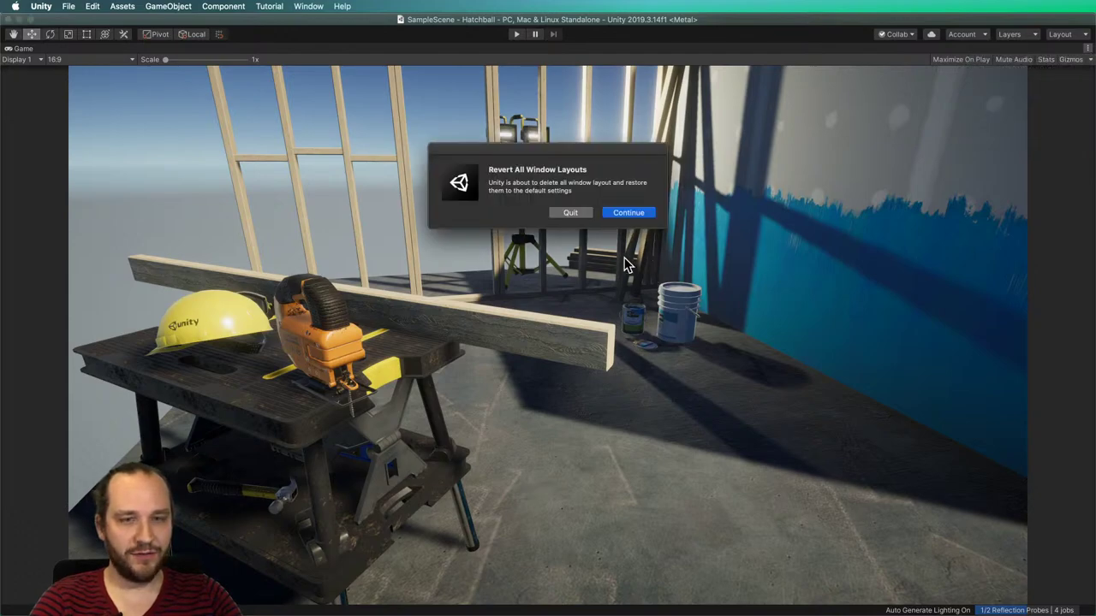
click(616, 214)
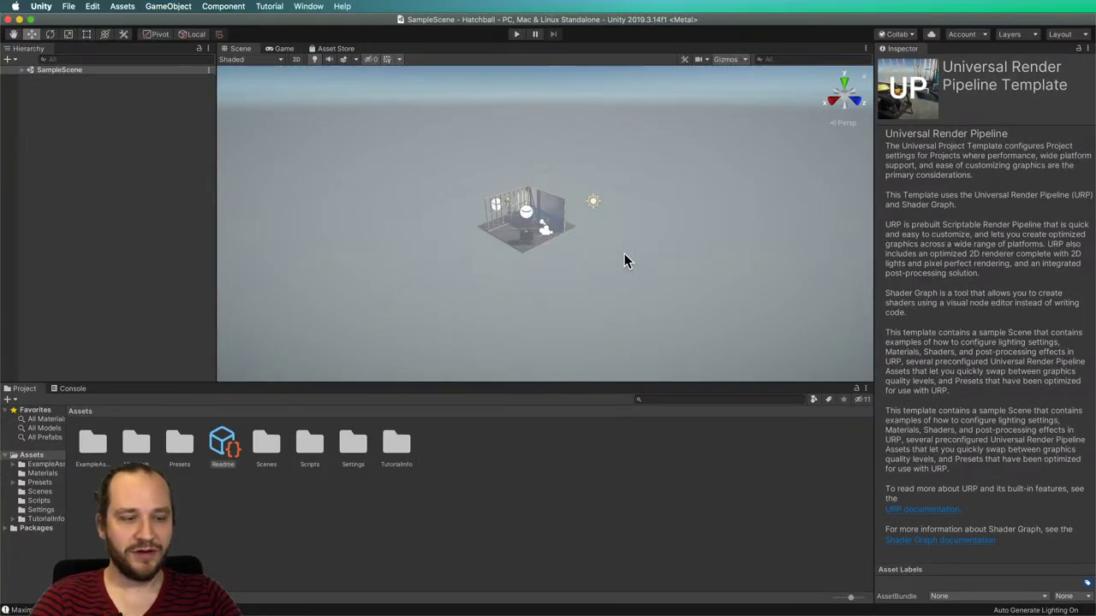
Run a system search for 'mou', dismiss it, and browse the editor's Window menu.
scroll(520, 227, up, 4)
scroll(506, 229, up, 3)
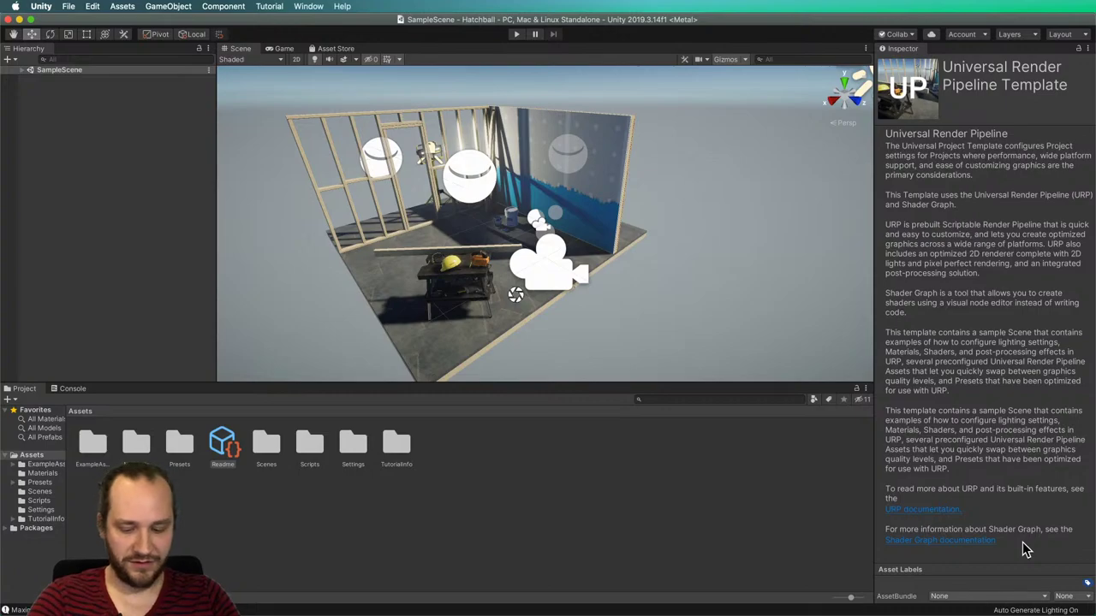
key(super+space)
text(mou)
key(Return)
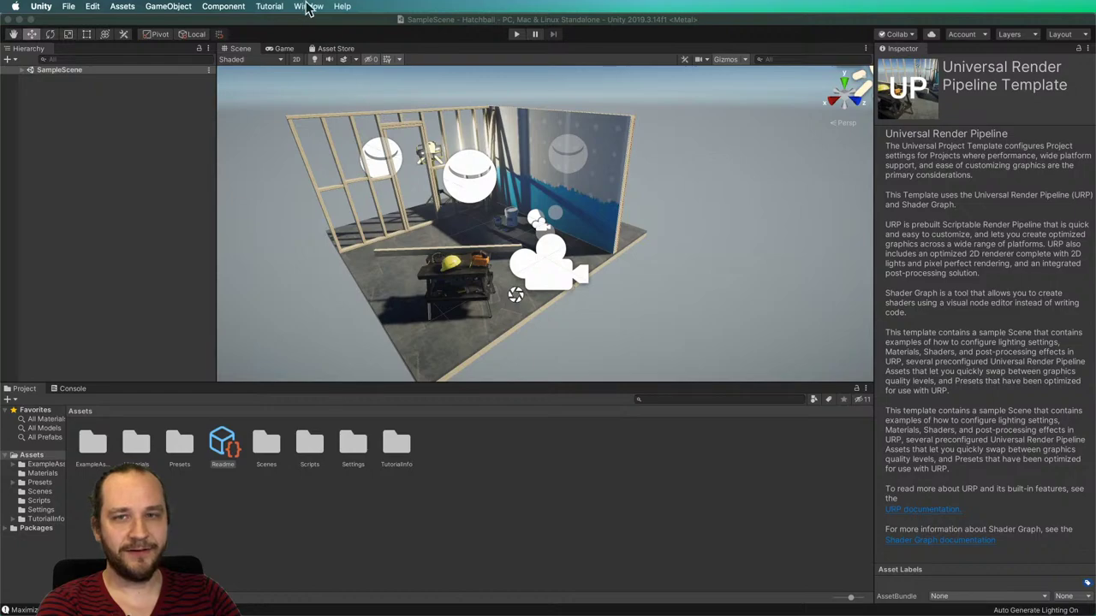
click(309, 7)
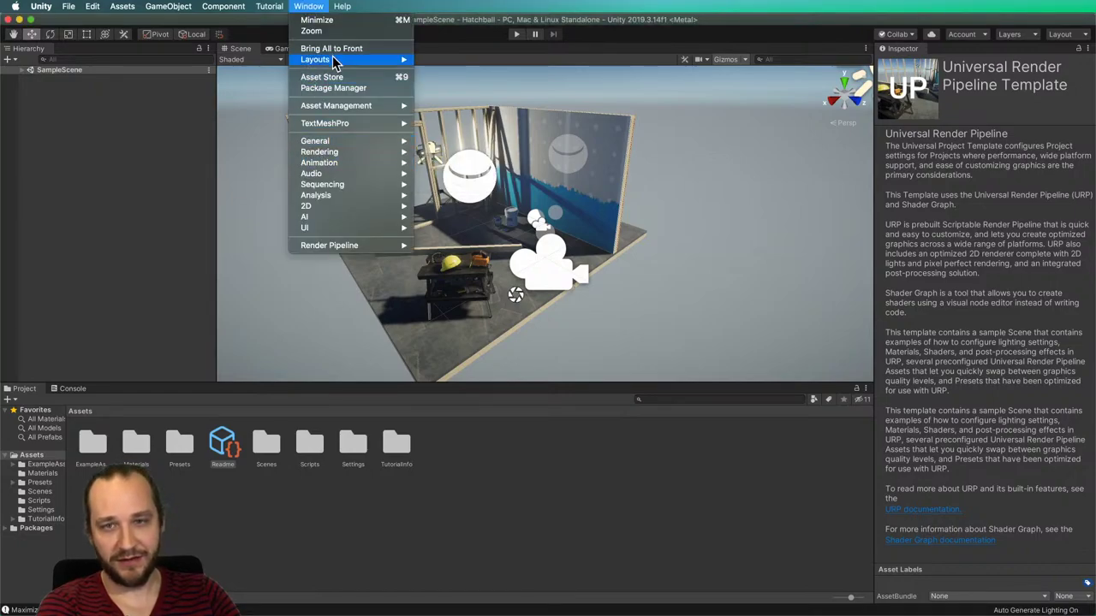
Open Rendering > Lighting Settings and dock it beside the Inspector.
mouse_move(353, 64)
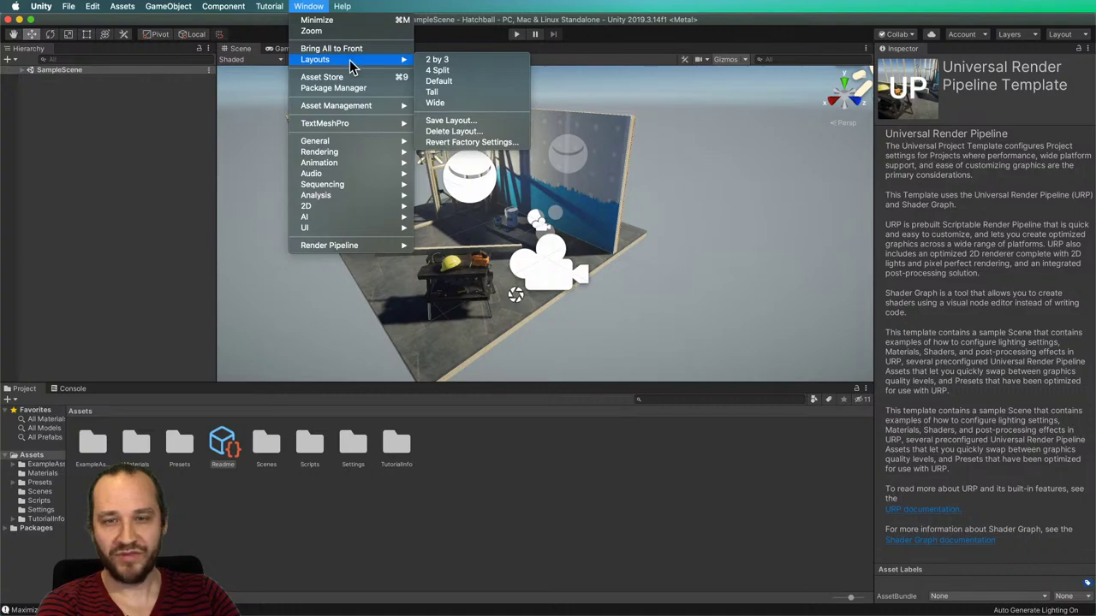
mouse_move(362, 149)
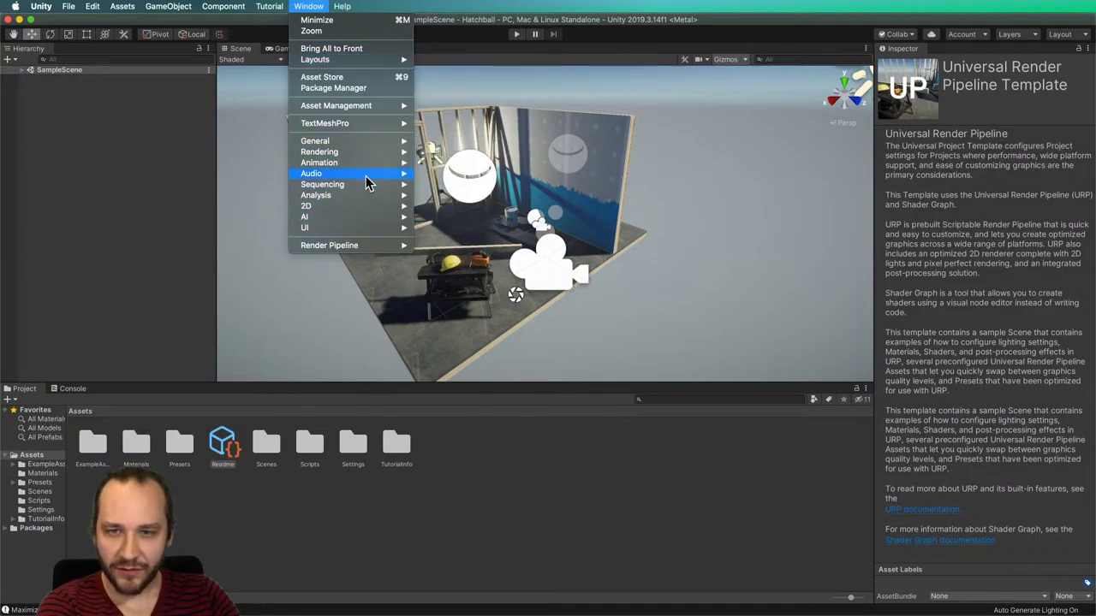
click(942, 133)
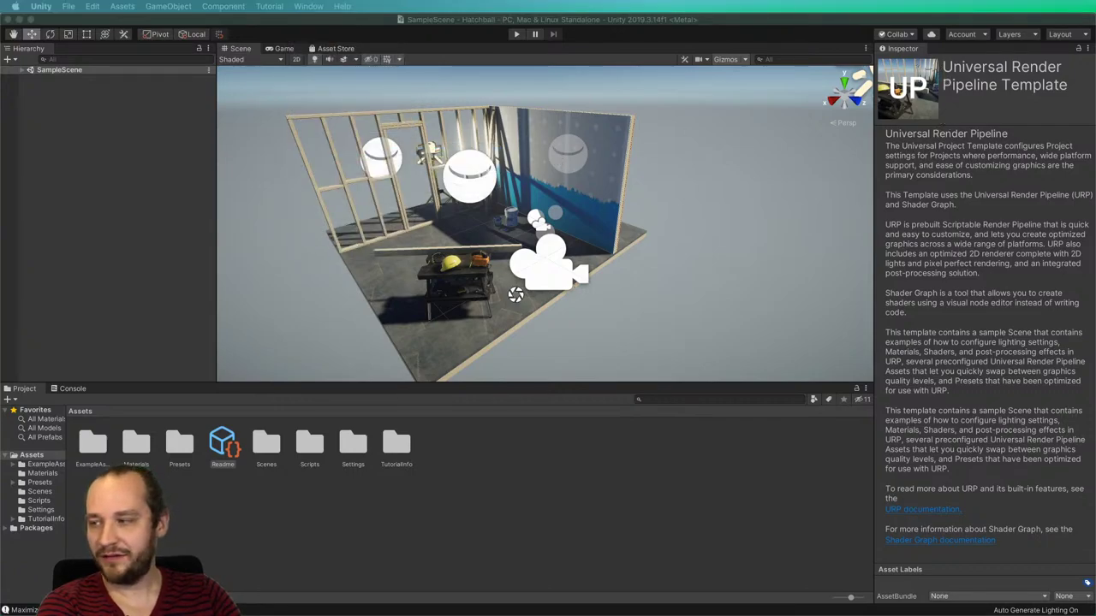
drag(697, 299, 975, 66)
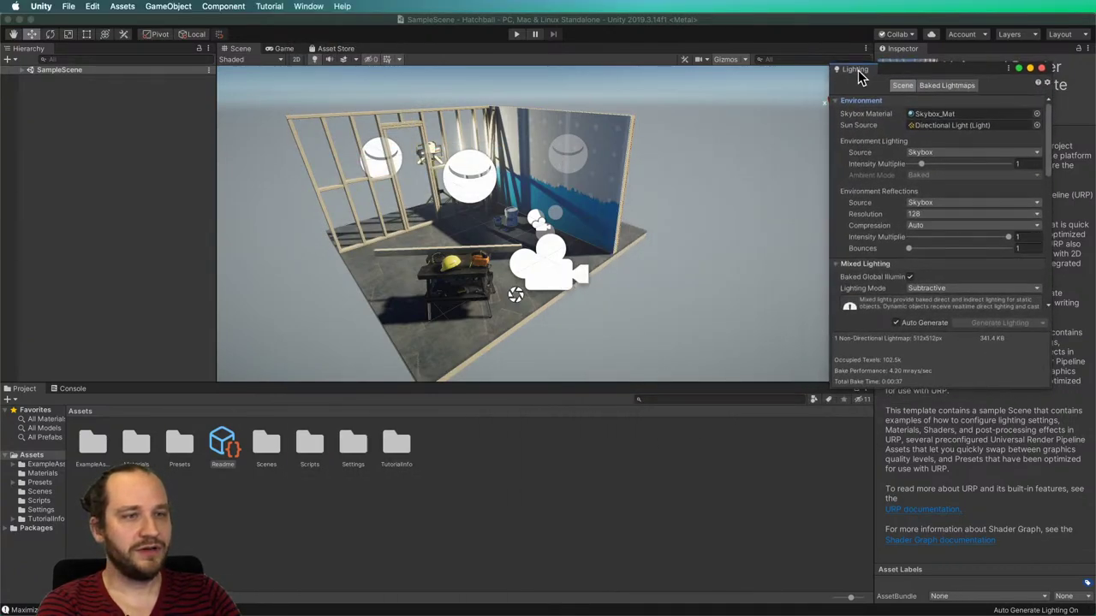
drag(858, 73, 946, 54)
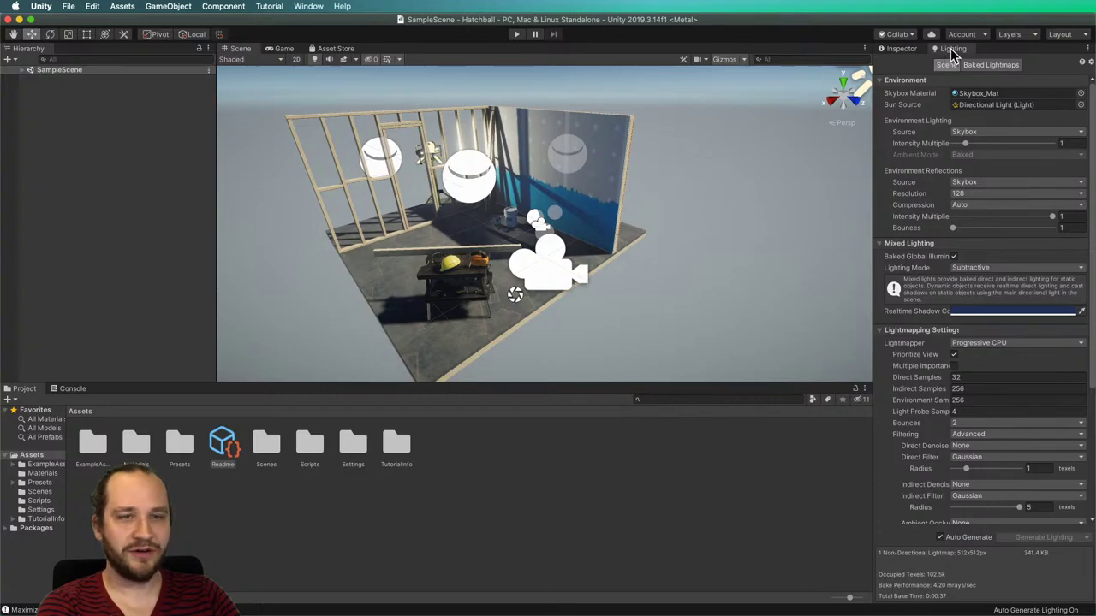
click(914, 50)
Turn off Auto Generate lighting for SampleScene and return to the Inspector.
click(961, 49)
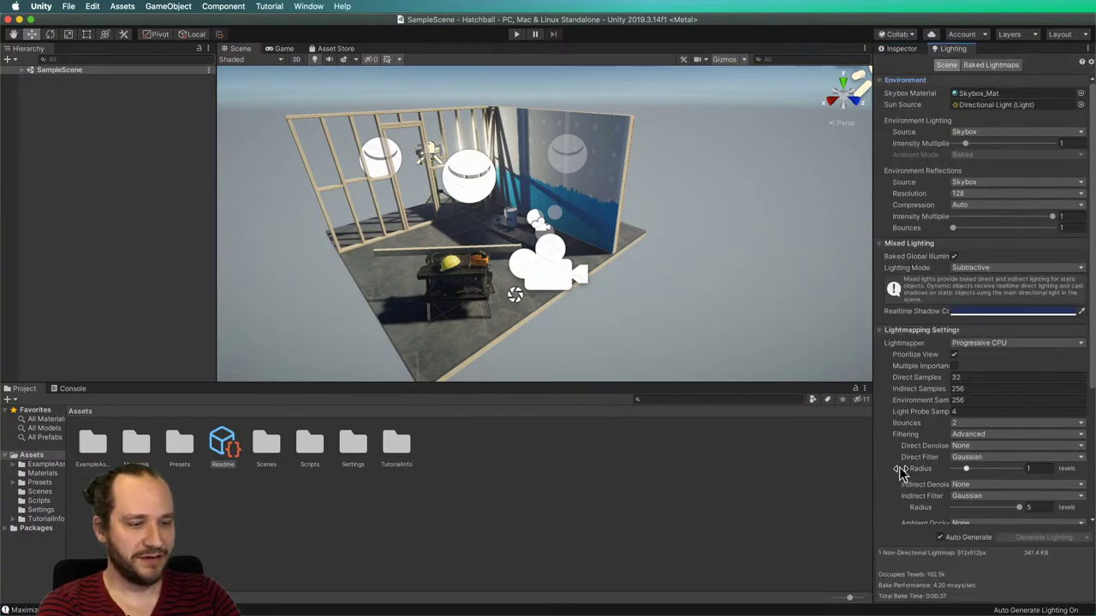
click(940, 537)
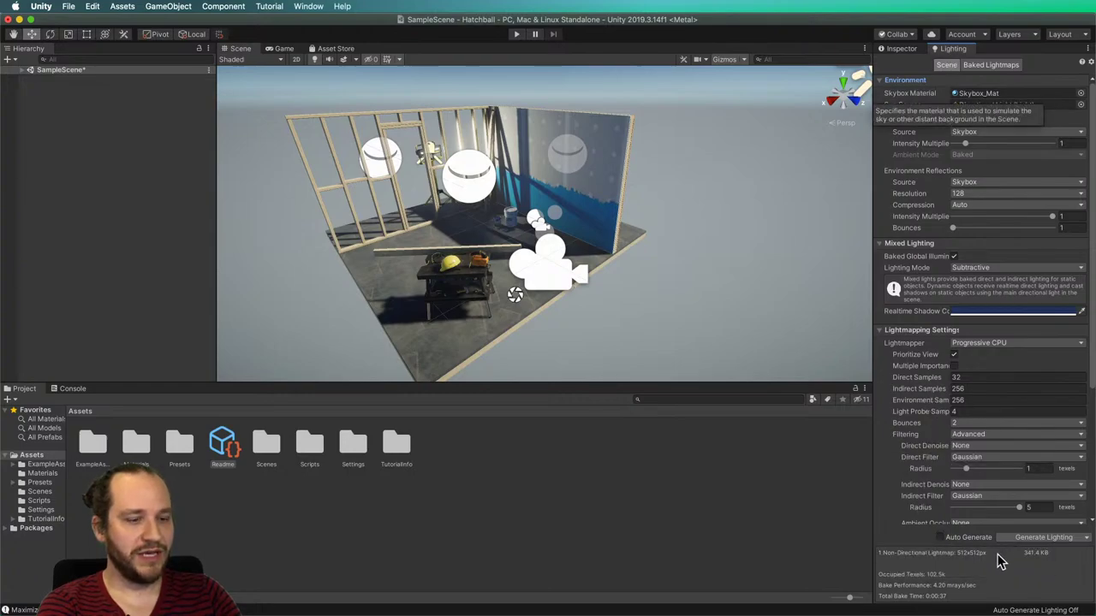
click(910, 51)
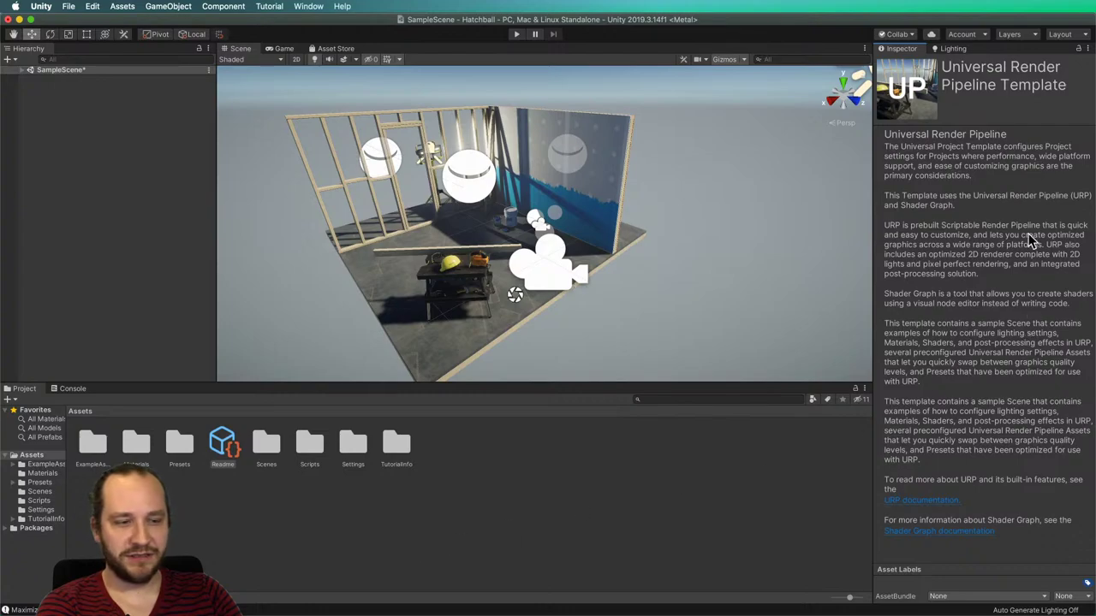
Delete the Readme asset and TutorialInfo folder from the project.
click(224, 453)
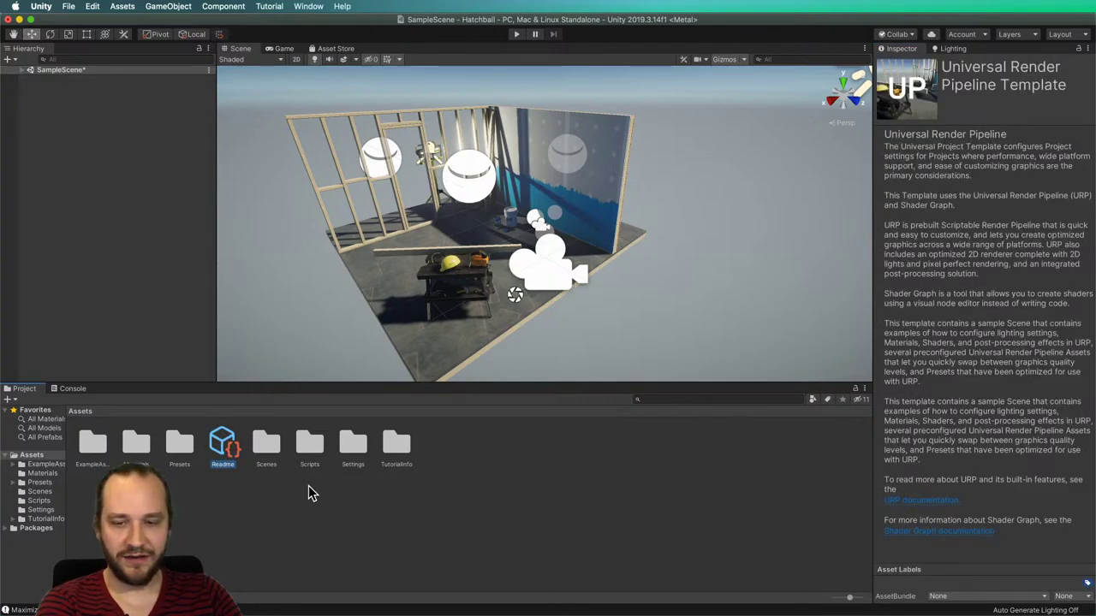
super+click(396, 446)
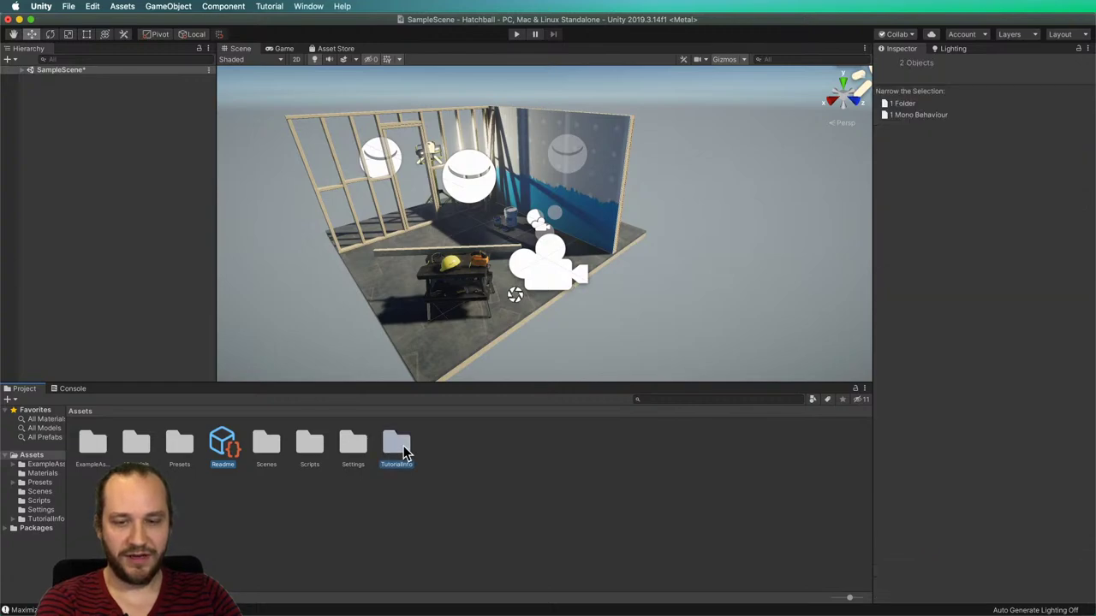
key(super+BackSpace)
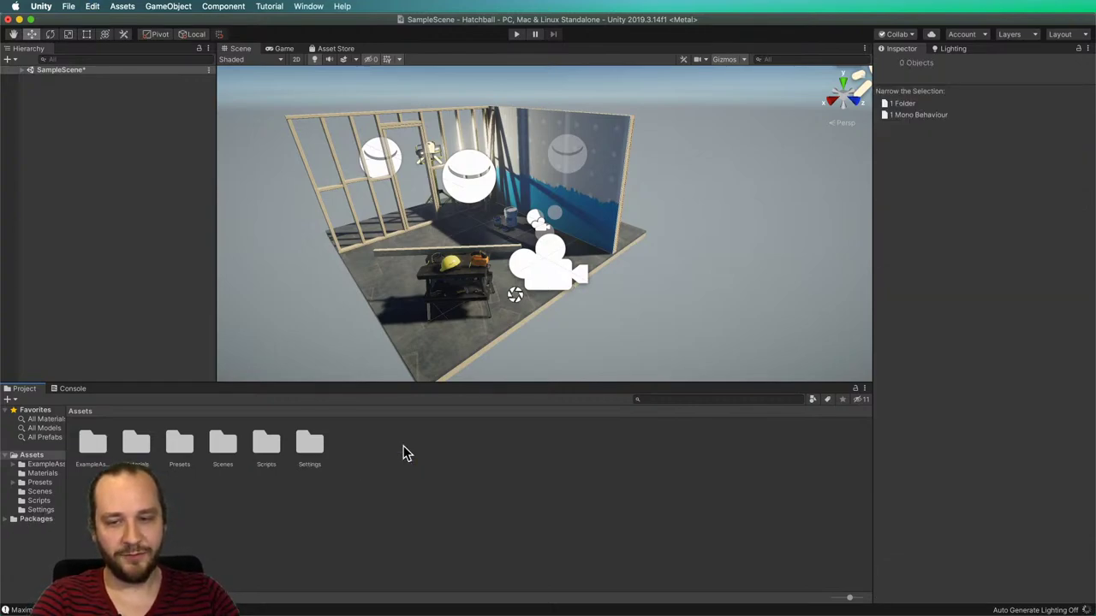
Delete the ExampleAssets folder and expand SampleScene in the Hierarchy.
double_click(106, 462)
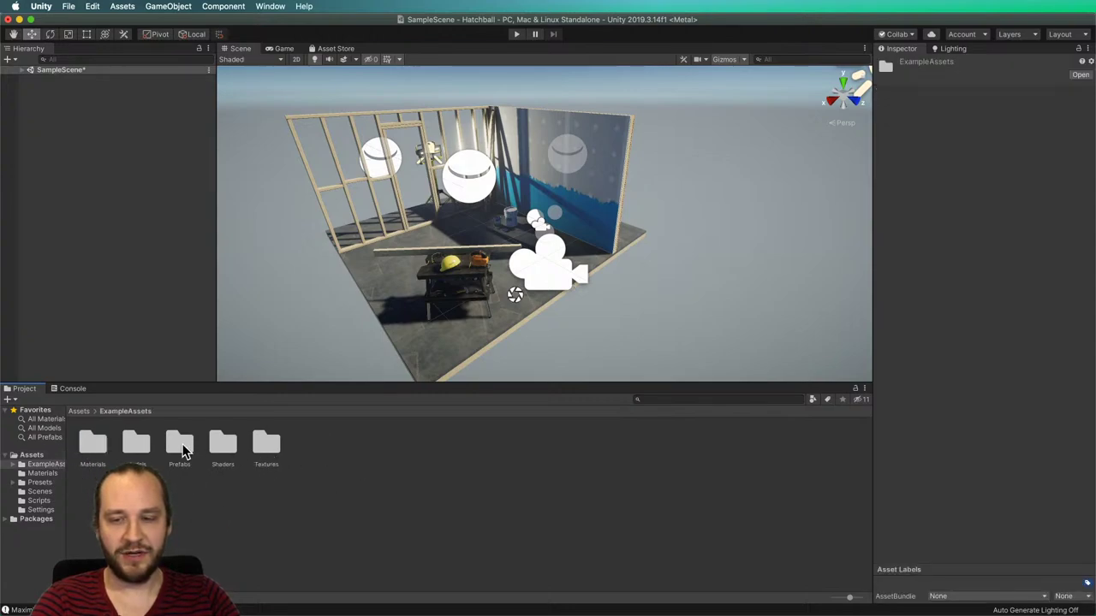
click(32, 457)
click(34, 464)
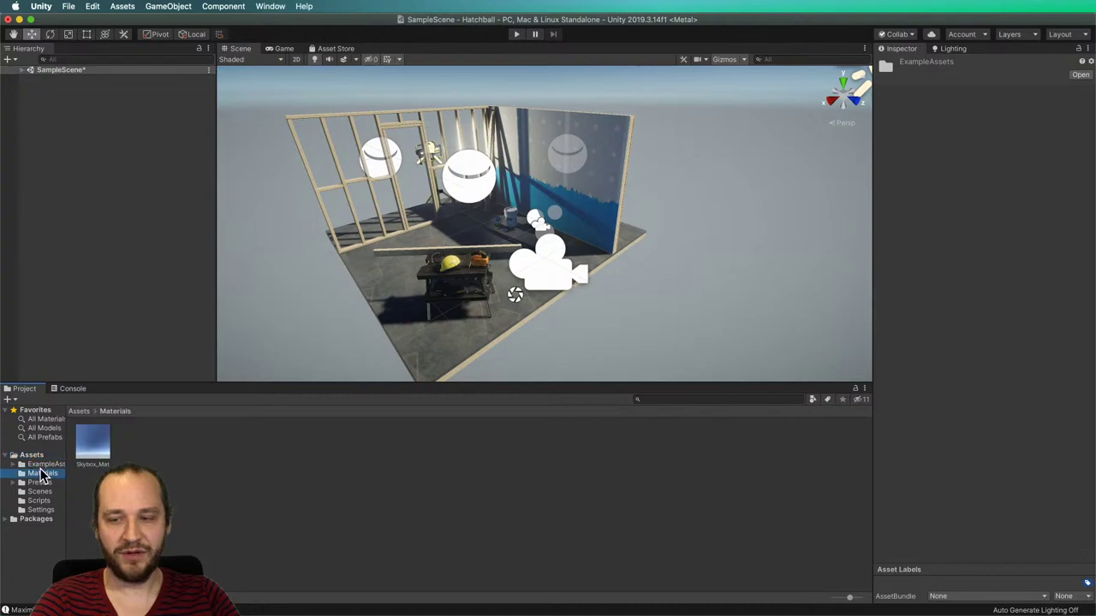
key(super+BackSpace)
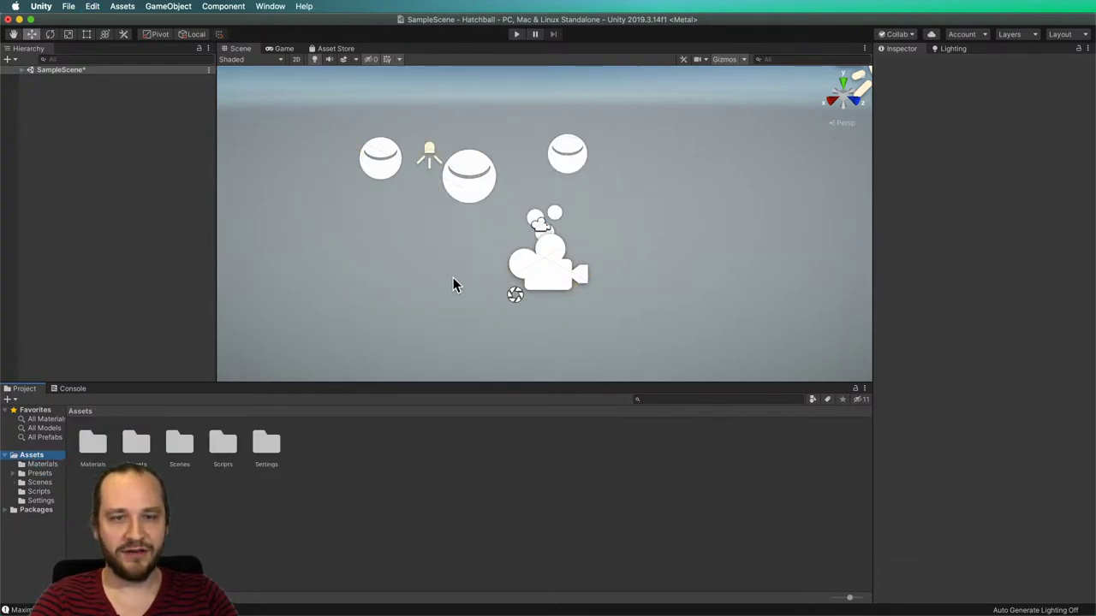
click(26, 69)
Give the Hierarchy its own panel and delete Example Assets from the scene.
drag(27, 49, 830, 184)
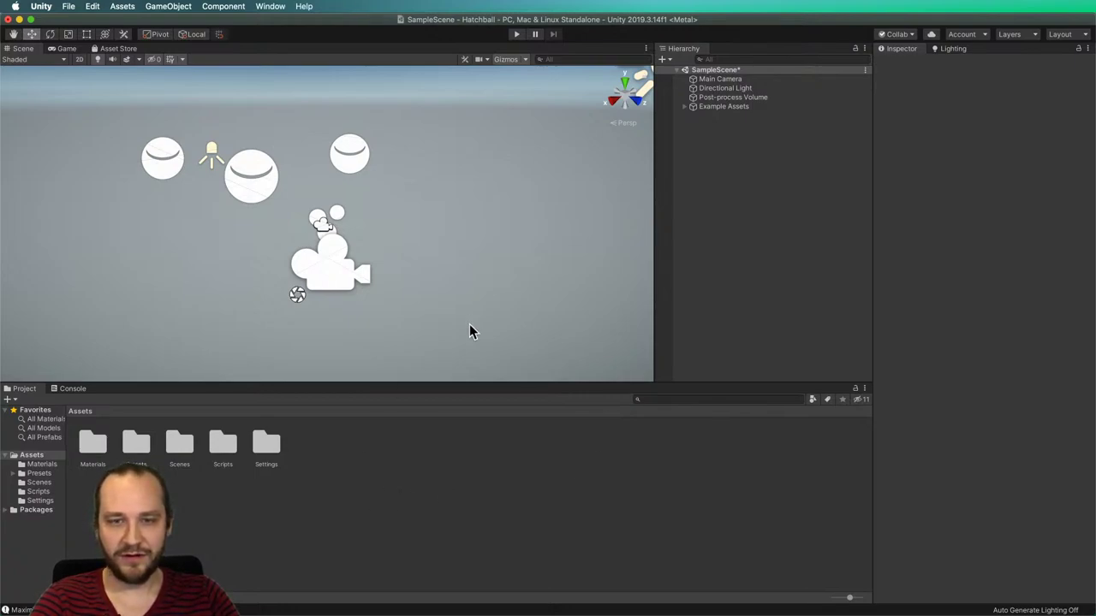
click(710, 108)
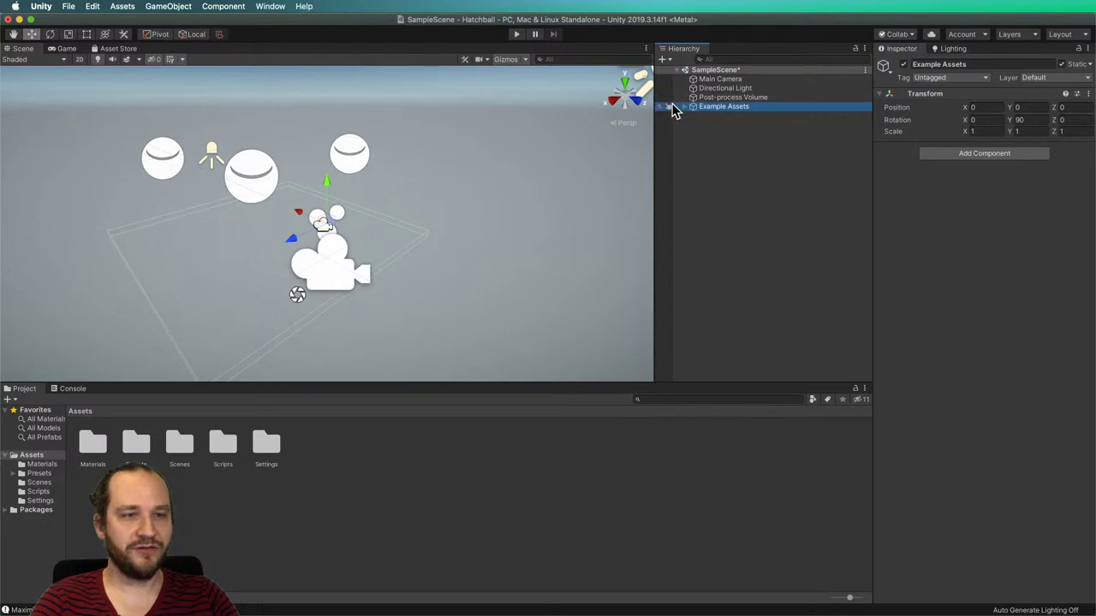
click(685, 108)
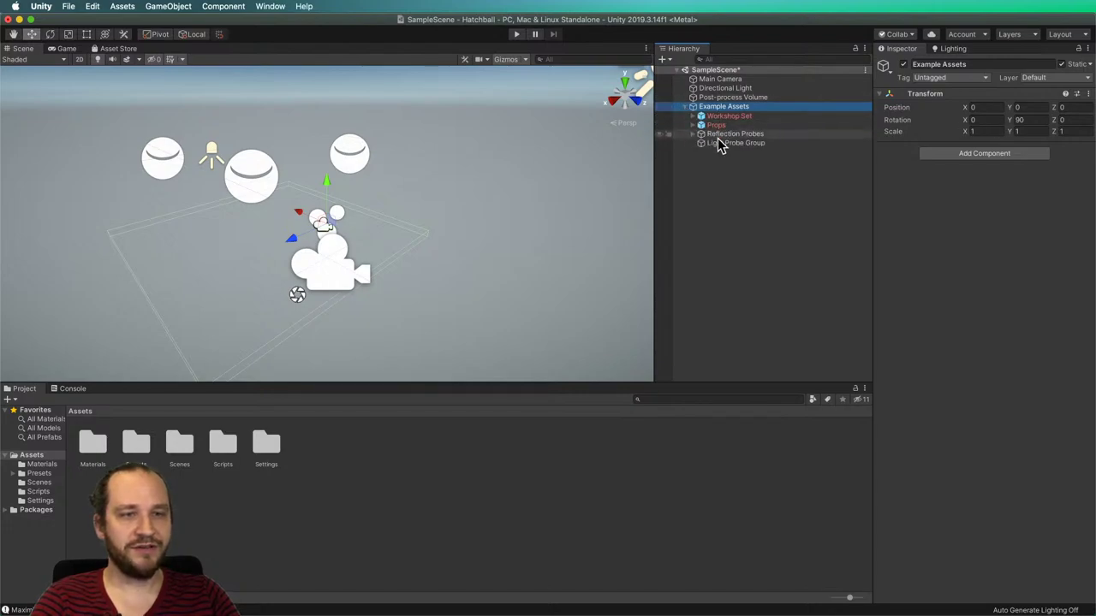
key(Delete)
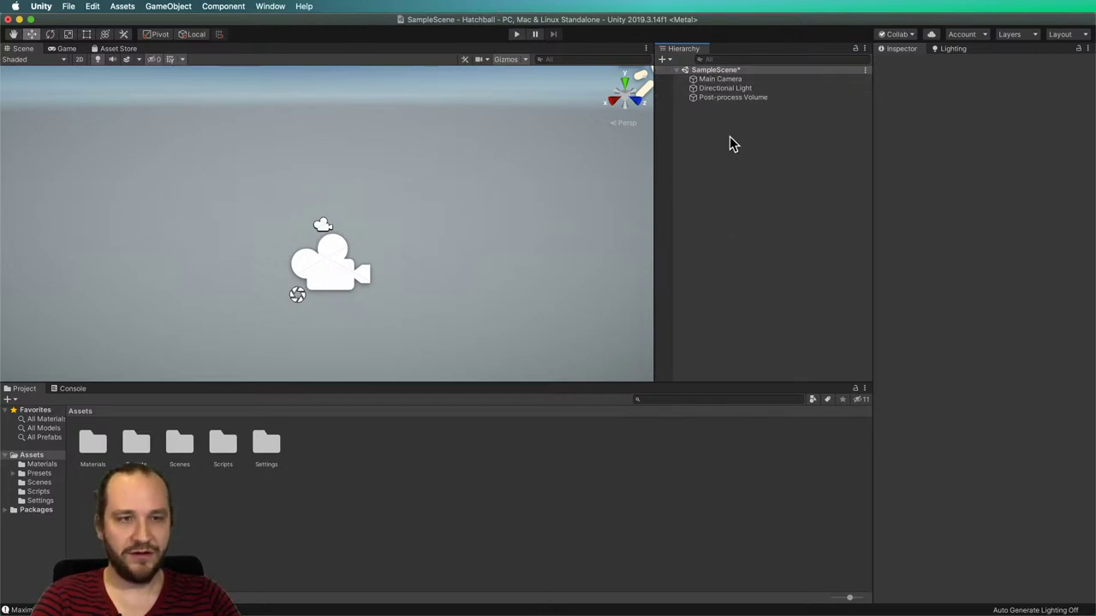
Inspect Post-process Volume, Main Camera and Directional Light, then clear the selection.
click(715, 99)
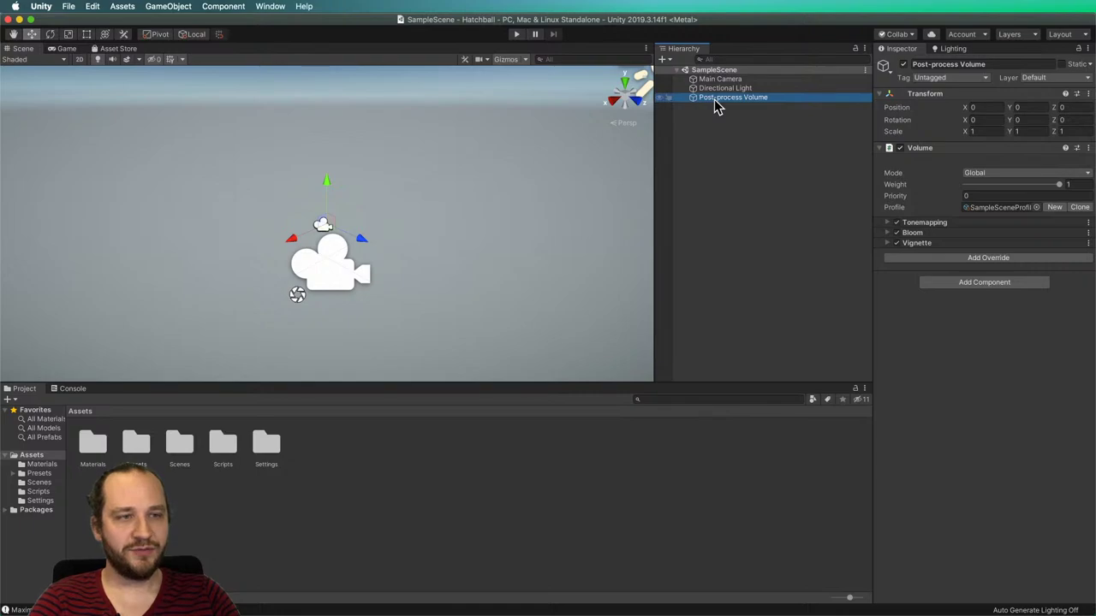
click(718, 80)
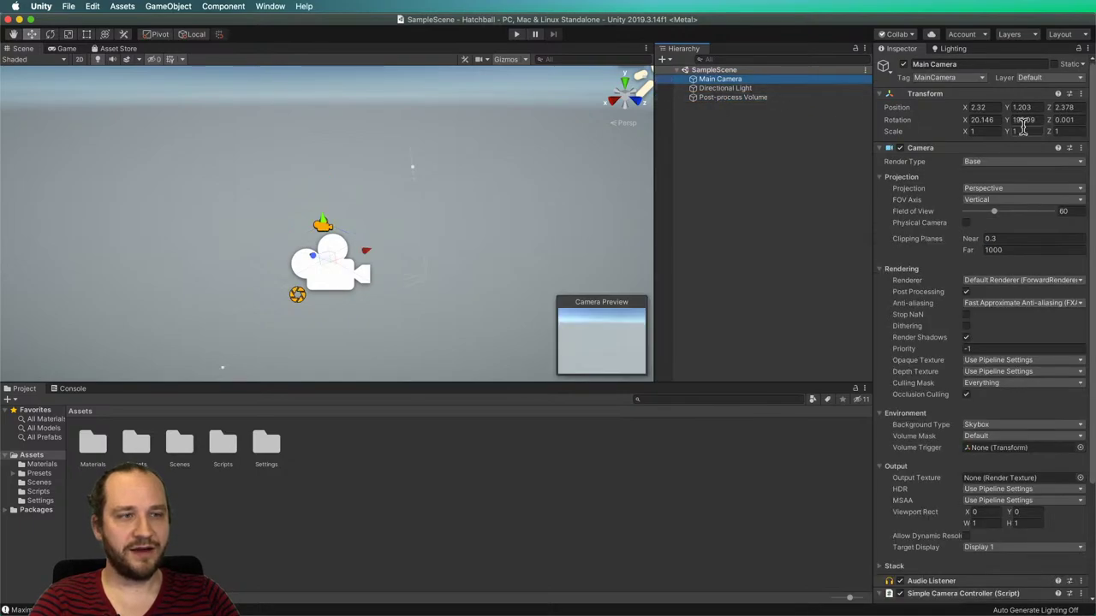
click(725, 88)
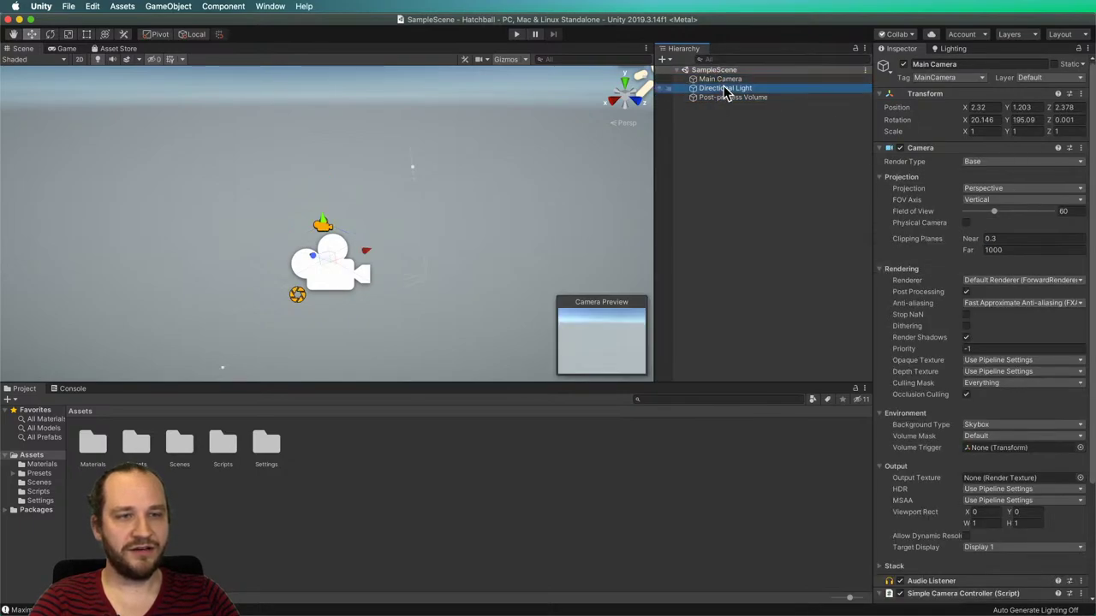
click(785, 249)
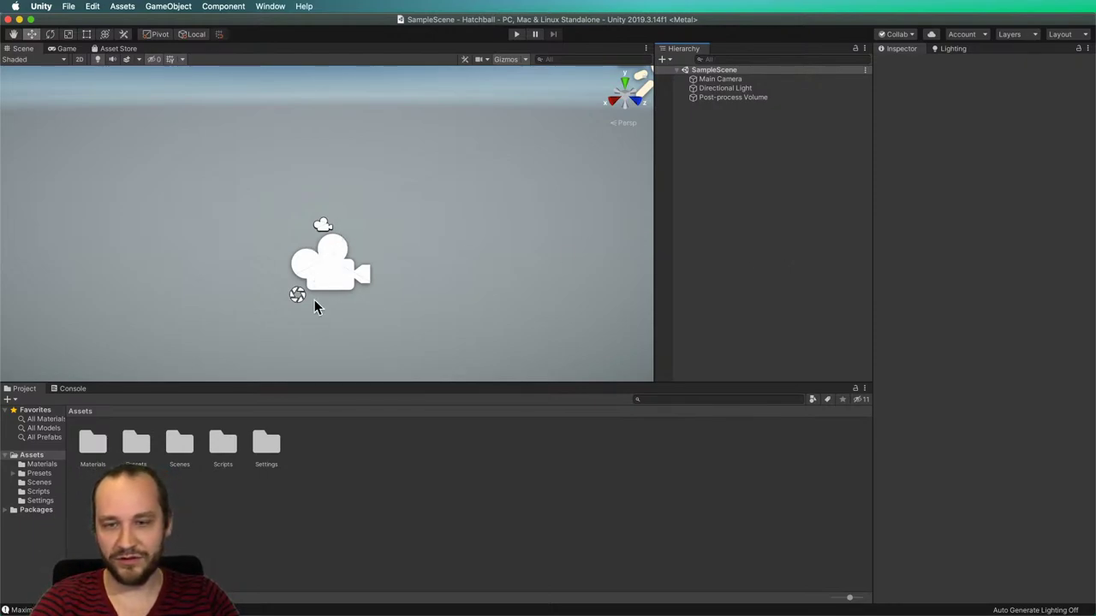
Keep 3D gizmo icons enabled and shrink the gizmo icon size in the Scene view.
scroll(321, 275, down, 3)
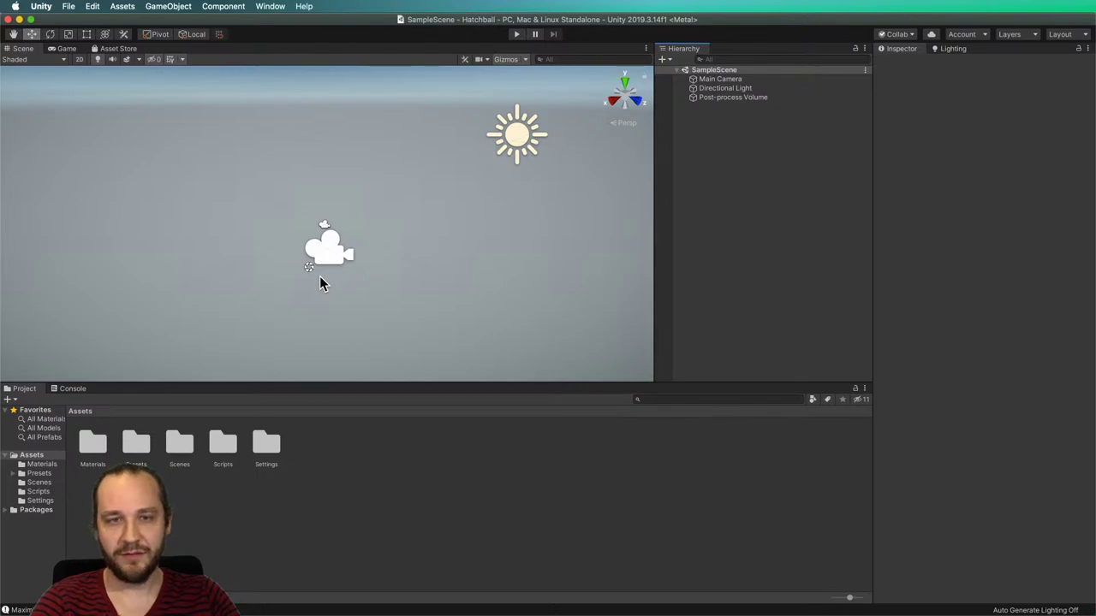
click(526, 60)
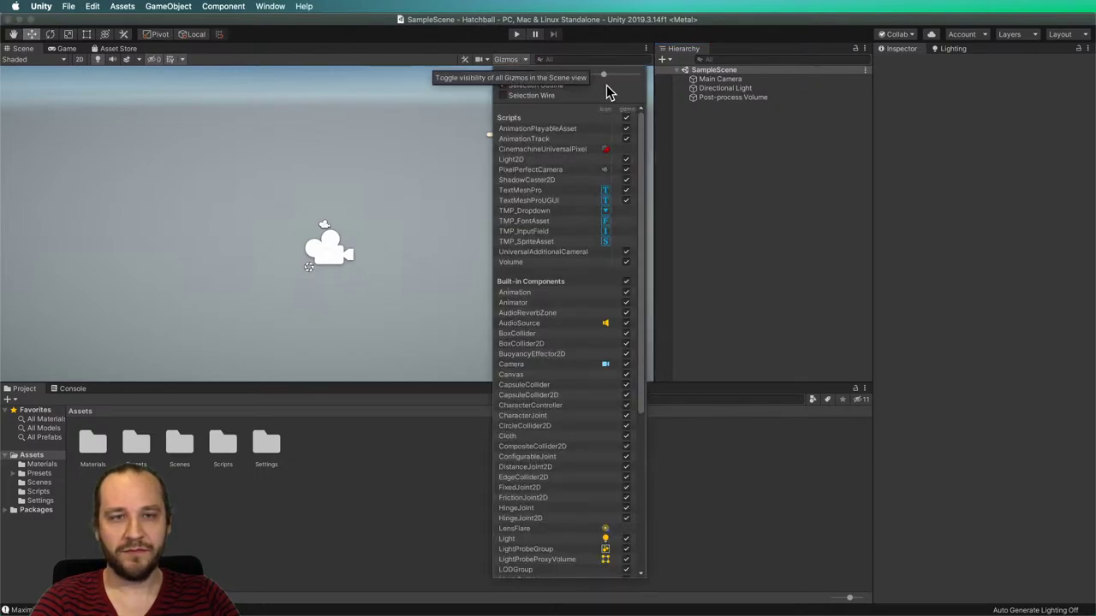
click(502, 75)
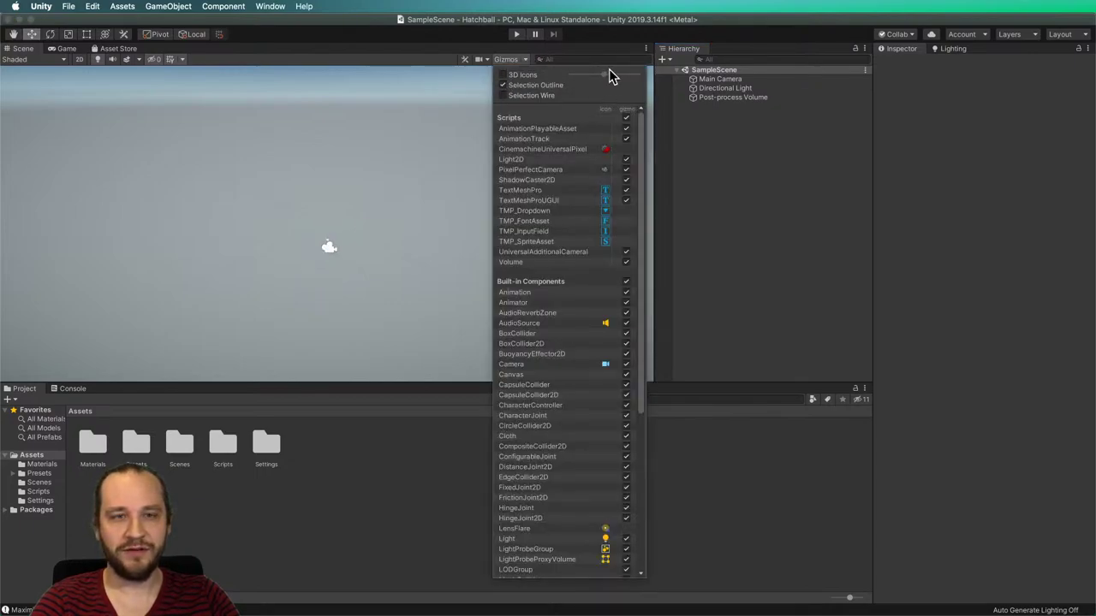
click(524, 75)
drag(587, 76, 597, 78)
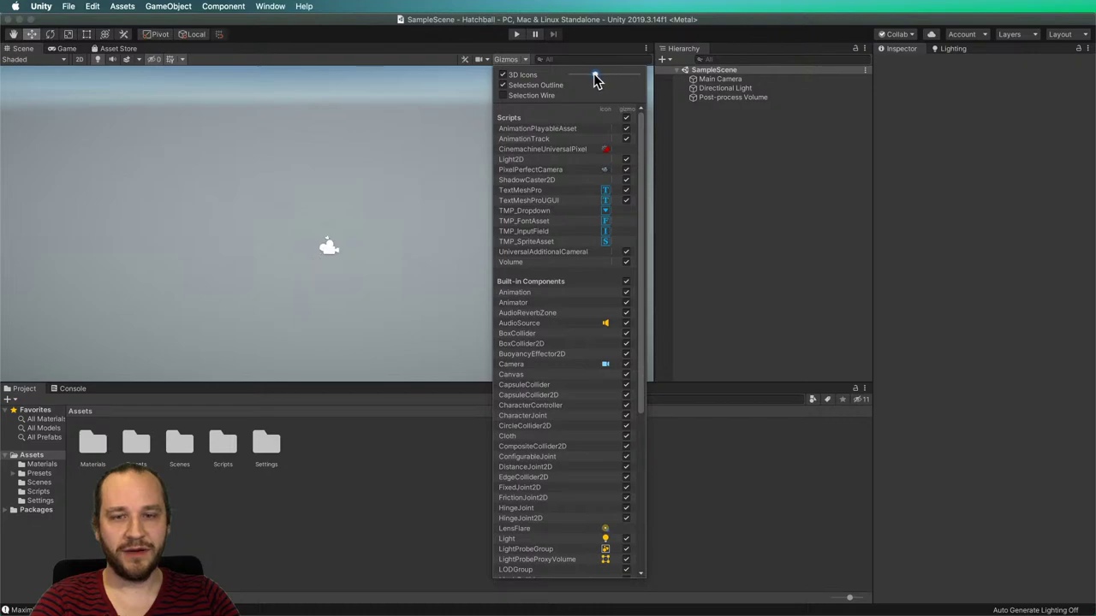
click(524, 59)
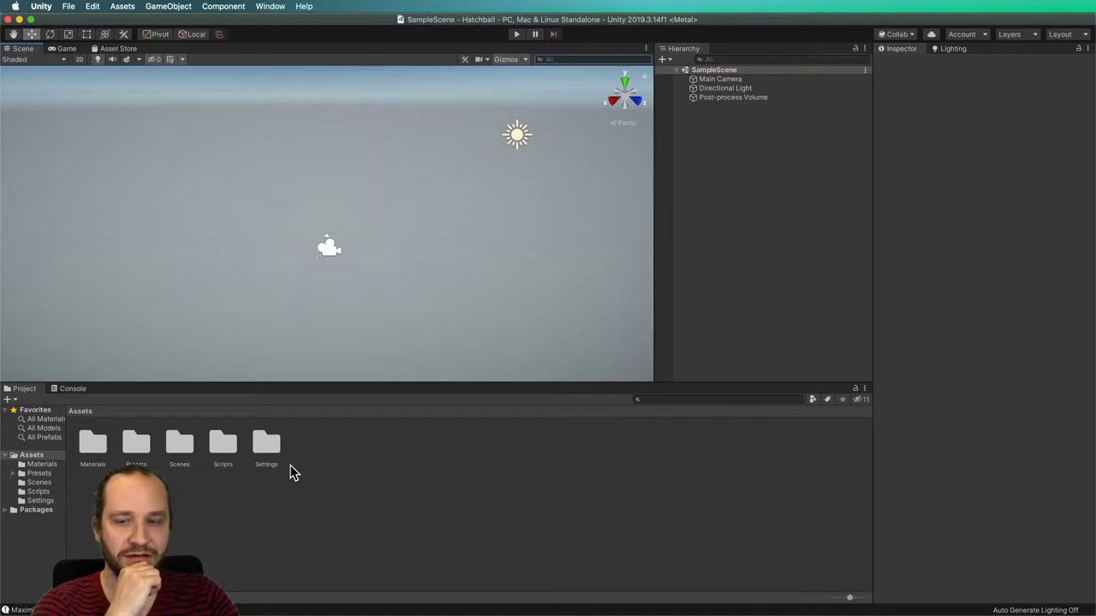
Open the Asset Store window and give it more height.
click(267, 6)
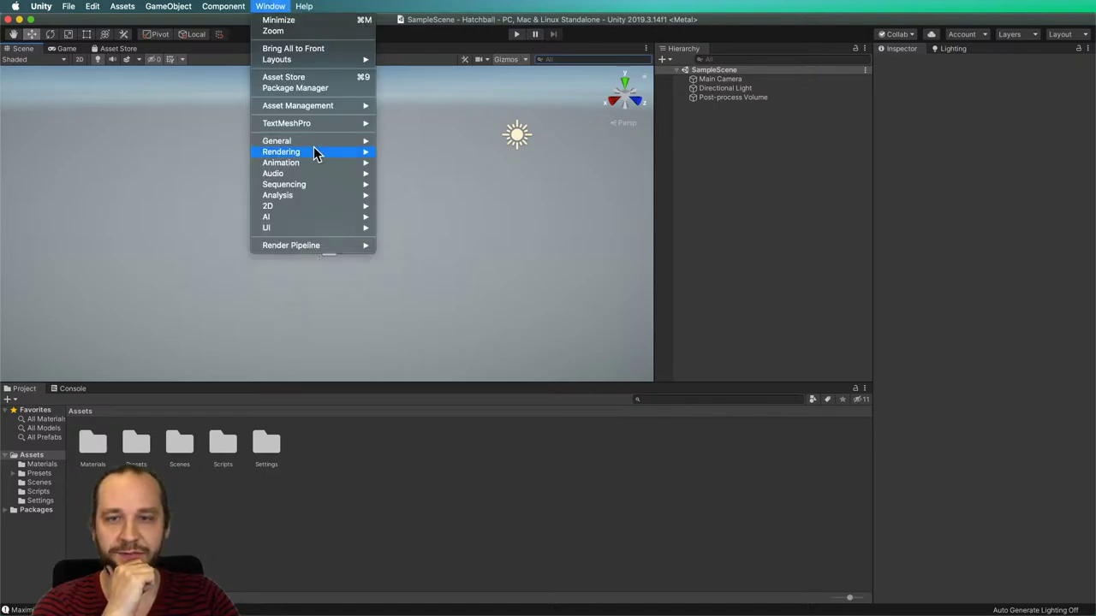
click(313, 76)
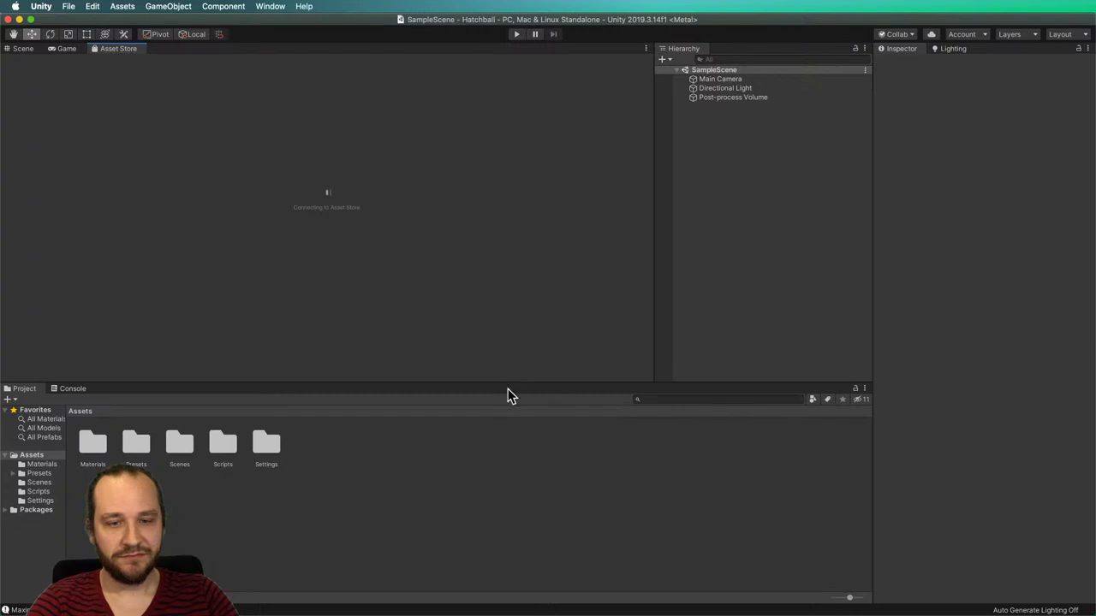
drag(506, 389, 506, 417)
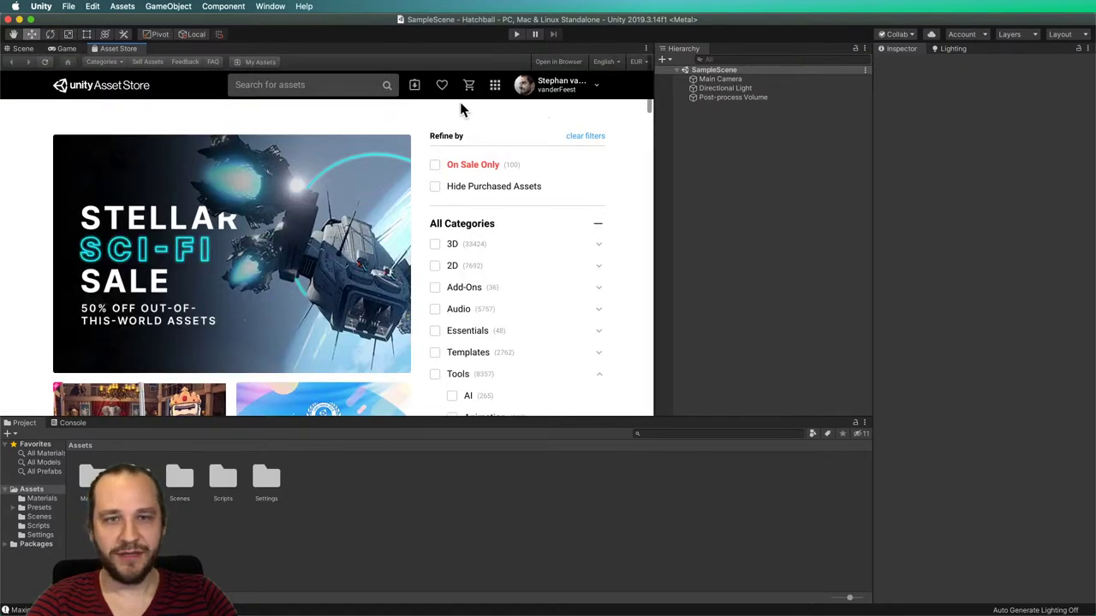
Filter My Assets to the default label and update Editor Console Pro.
click(416, 89)
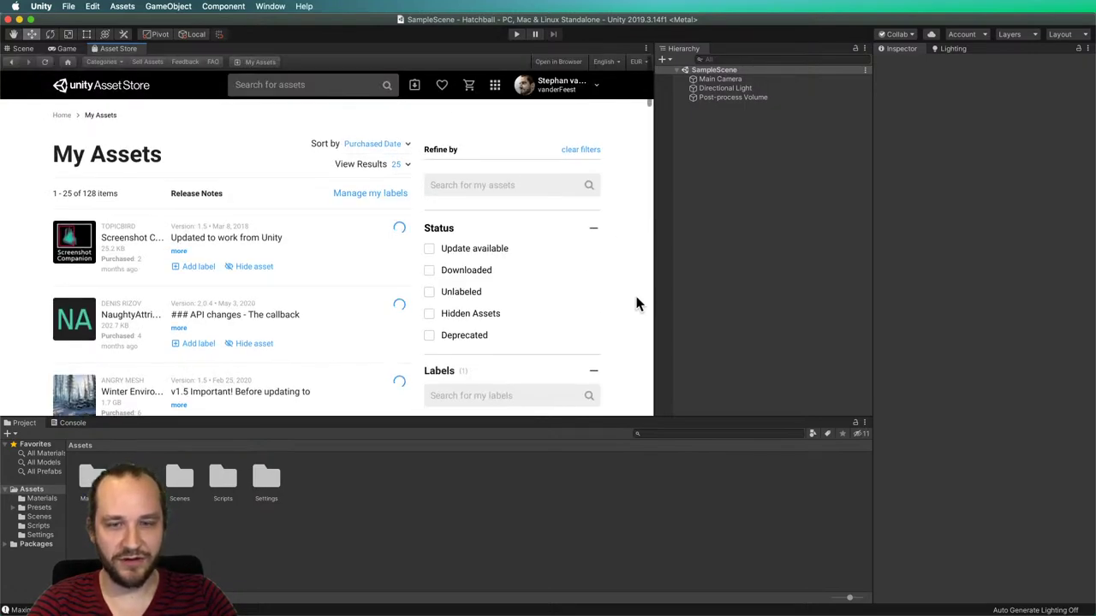
scroll(634, 293, down, 1)
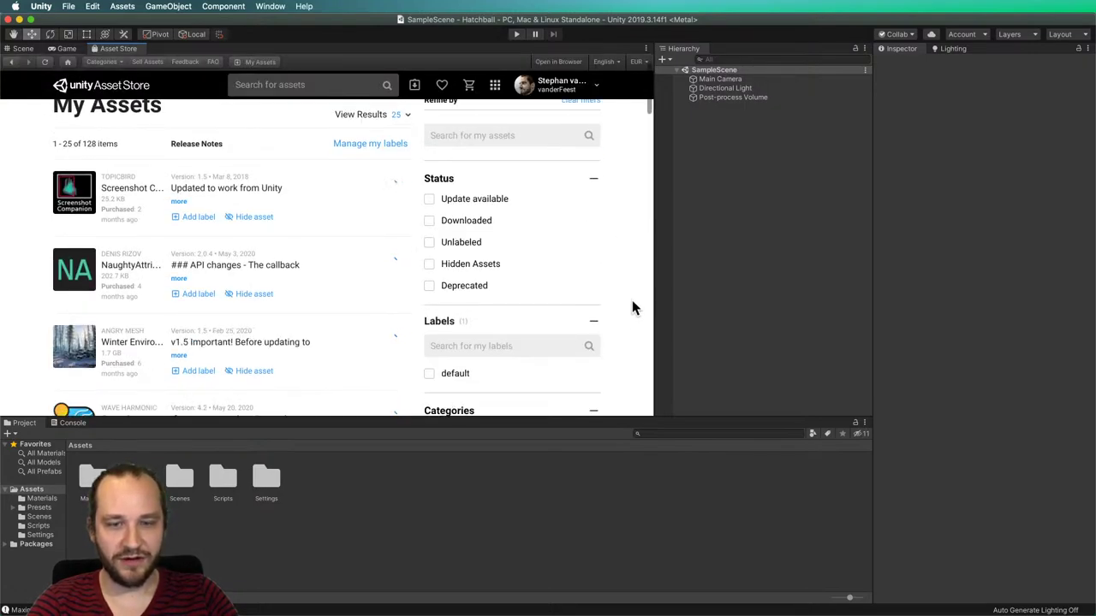
click(432, 378)
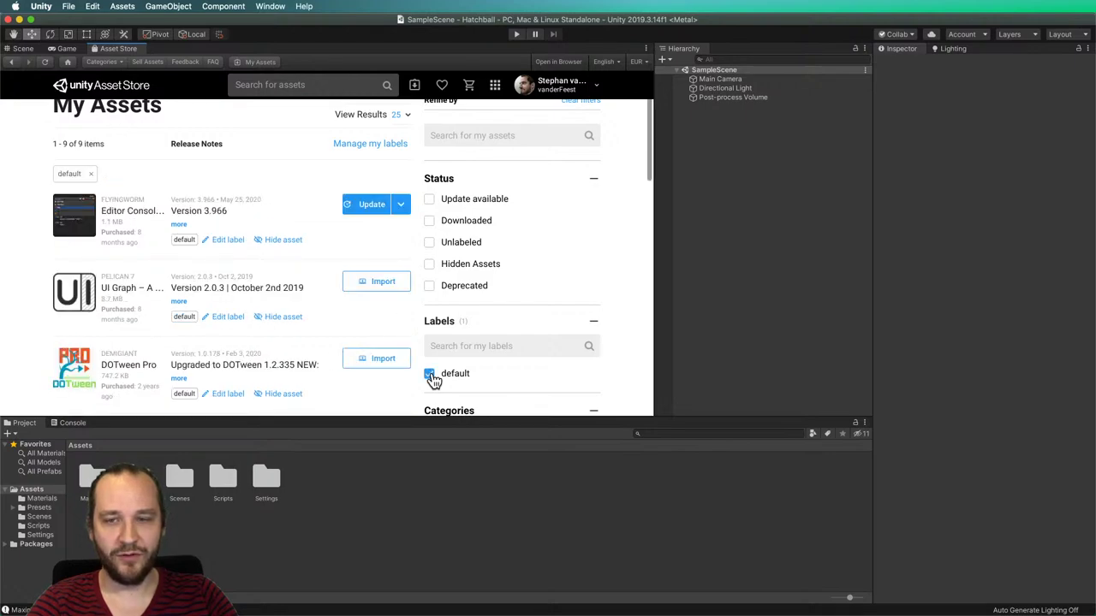
click(367, 205)
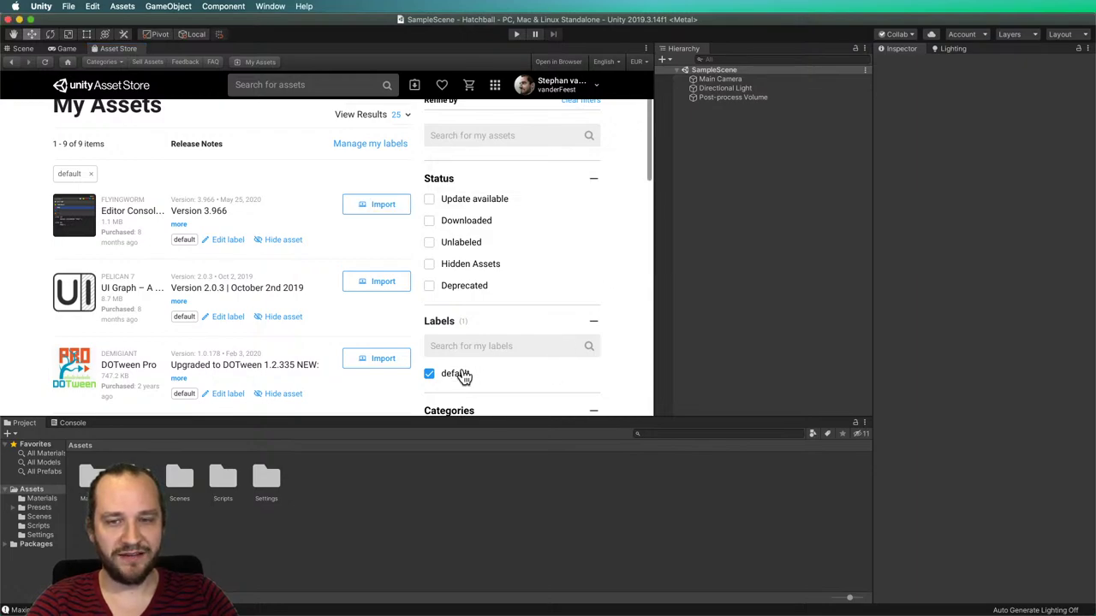
scroll(391, 313, down, 3)
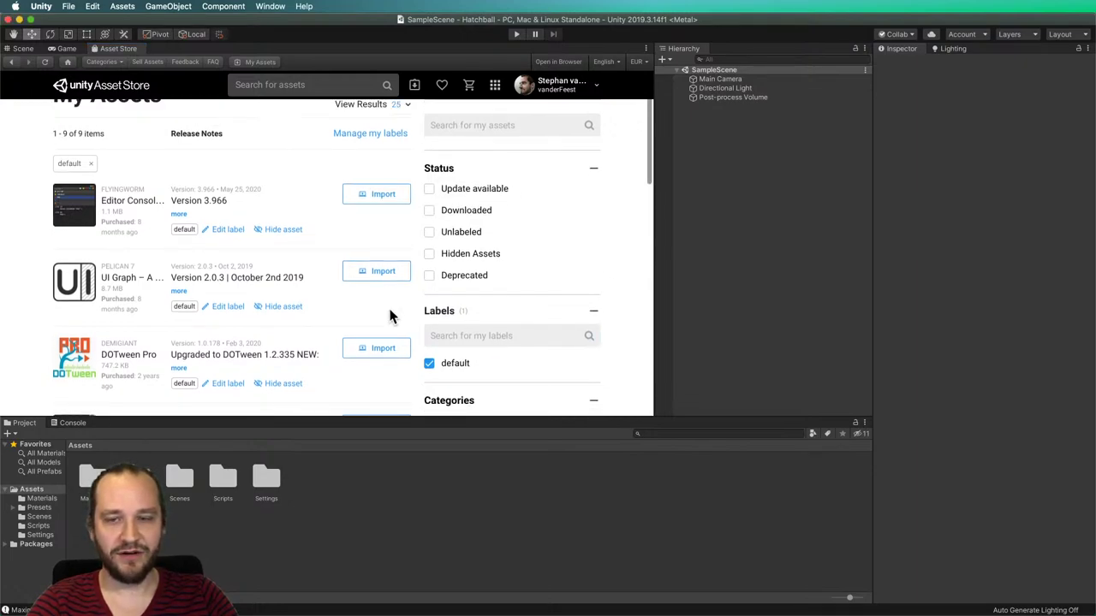
scroll(389, 317, down, 10)
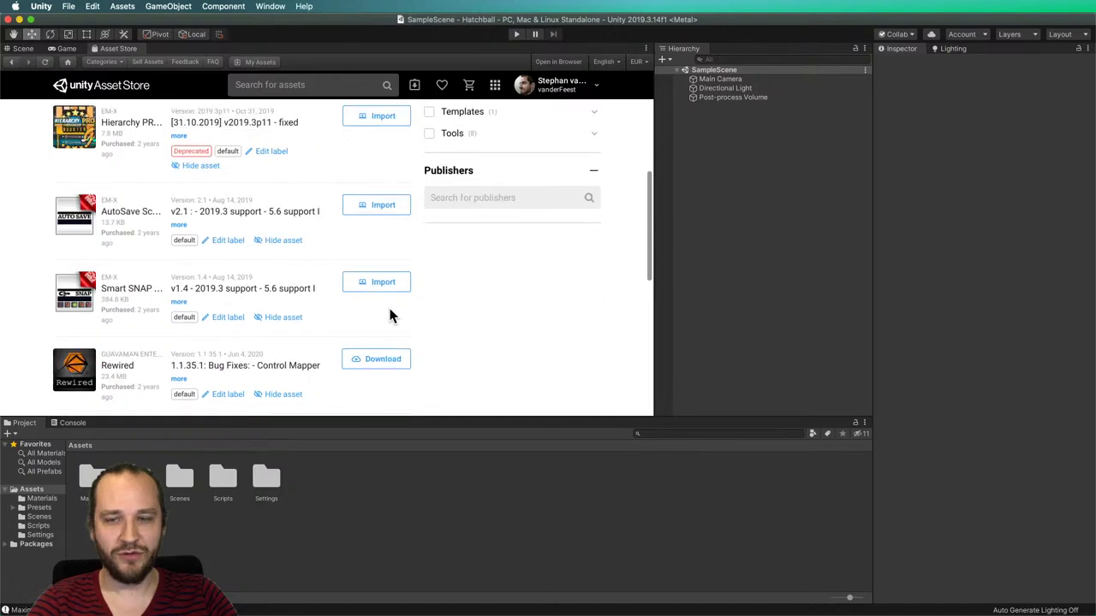
scroll(389, 317, down, 5)
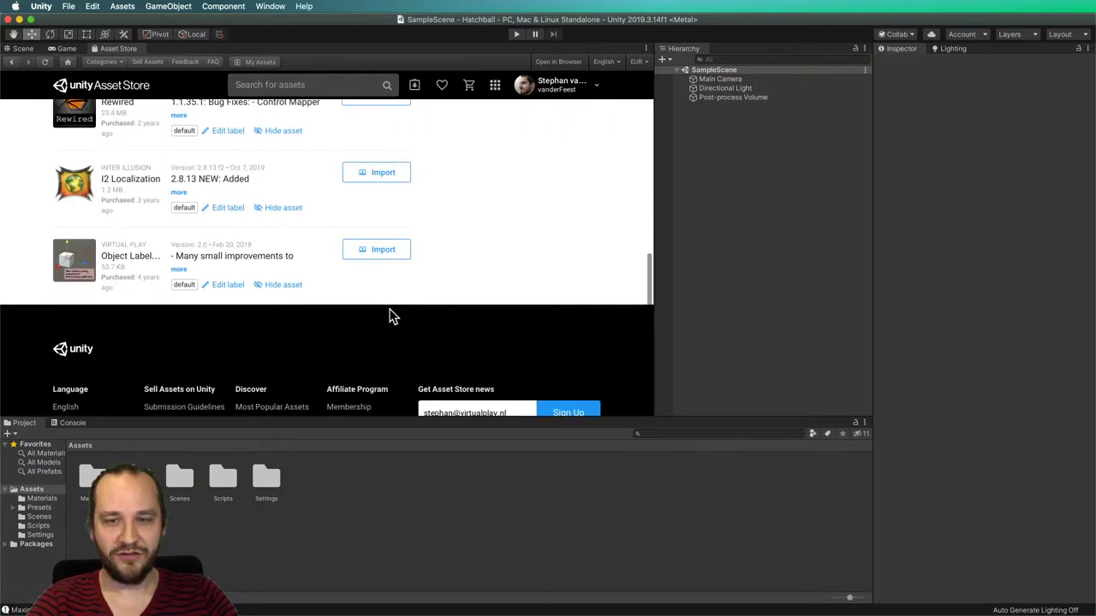
scroll(390, 316, up, 20)
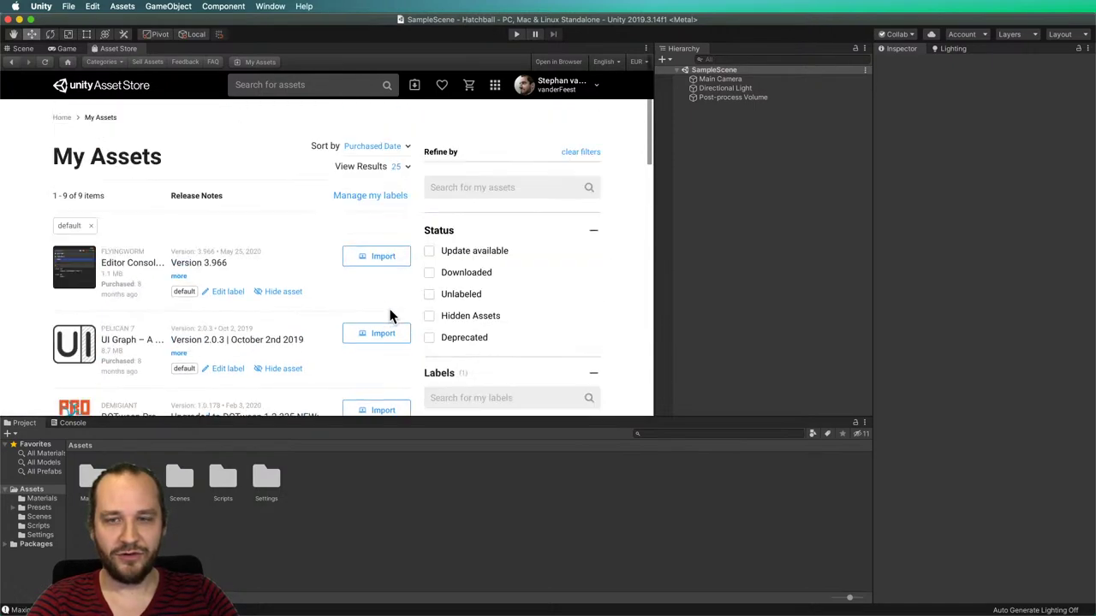
Import all Editor Console Pro package files into the project.
click(370, 261)
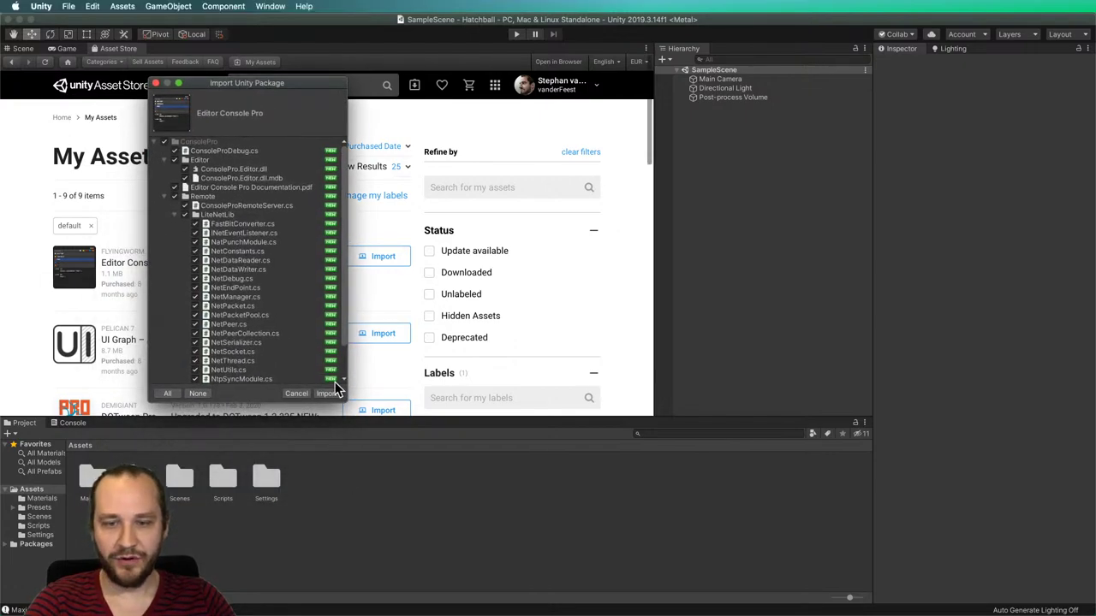
click(328, 393)
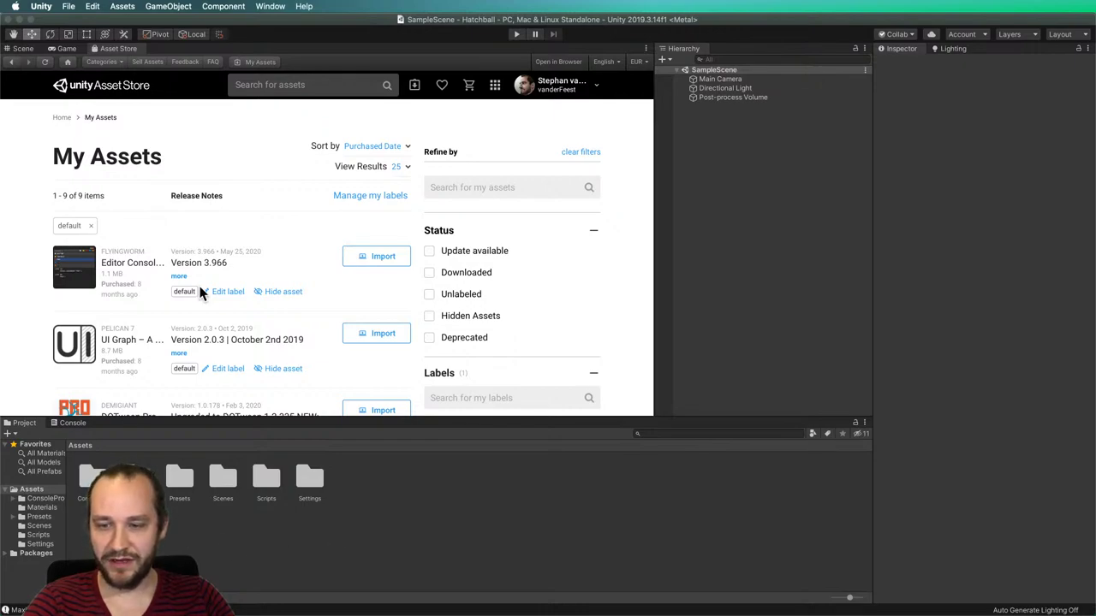
click(216, 7)
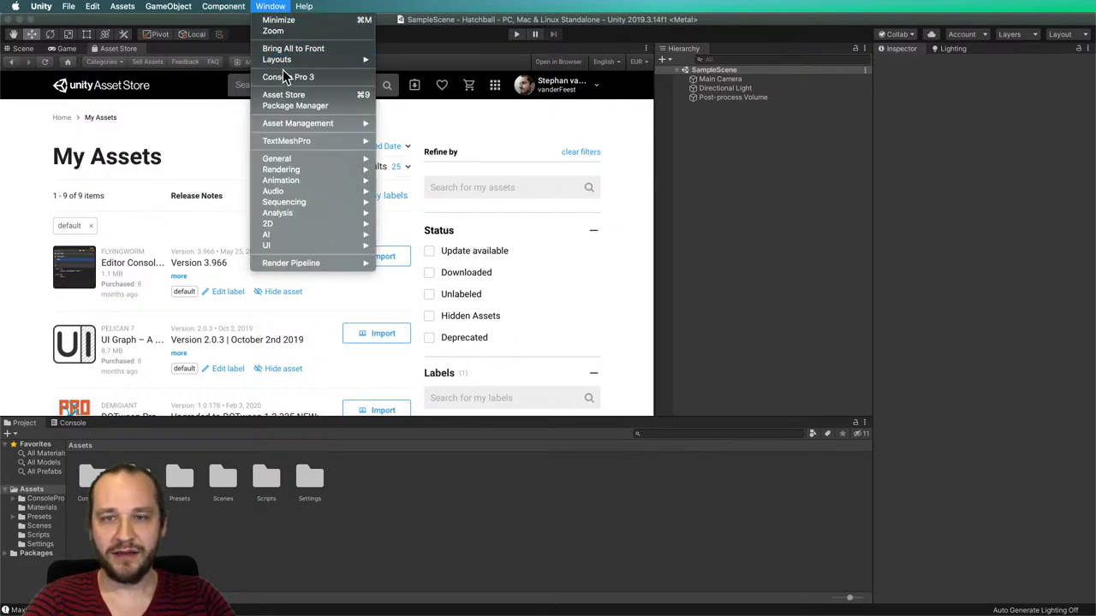
Open Console Pro 3 and dock it into the bottom panel.
click(288, 78)
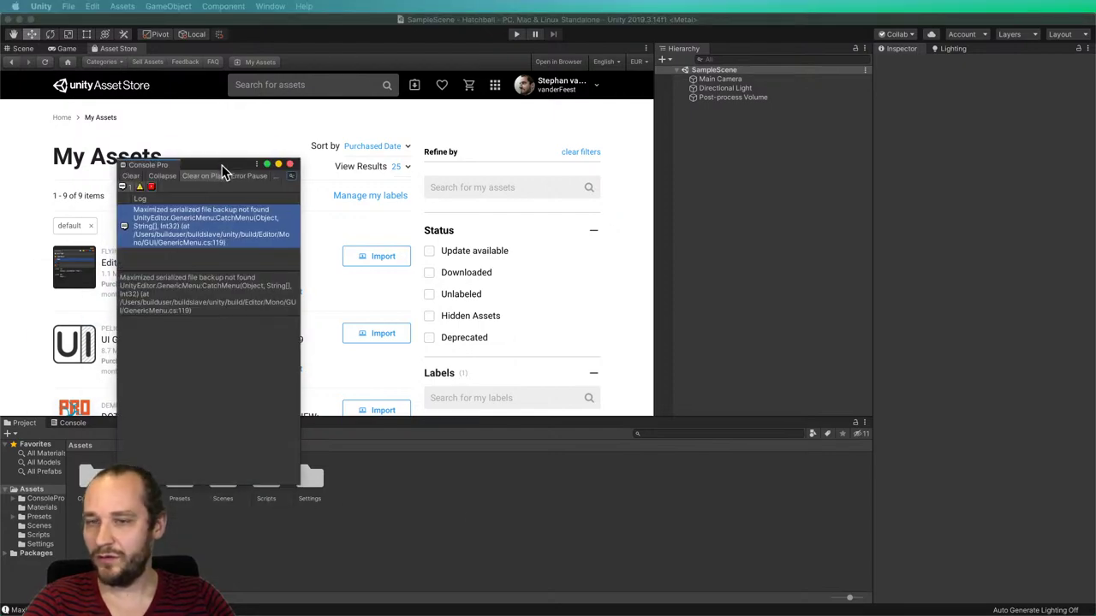
drag(223, 158, 462, 92)
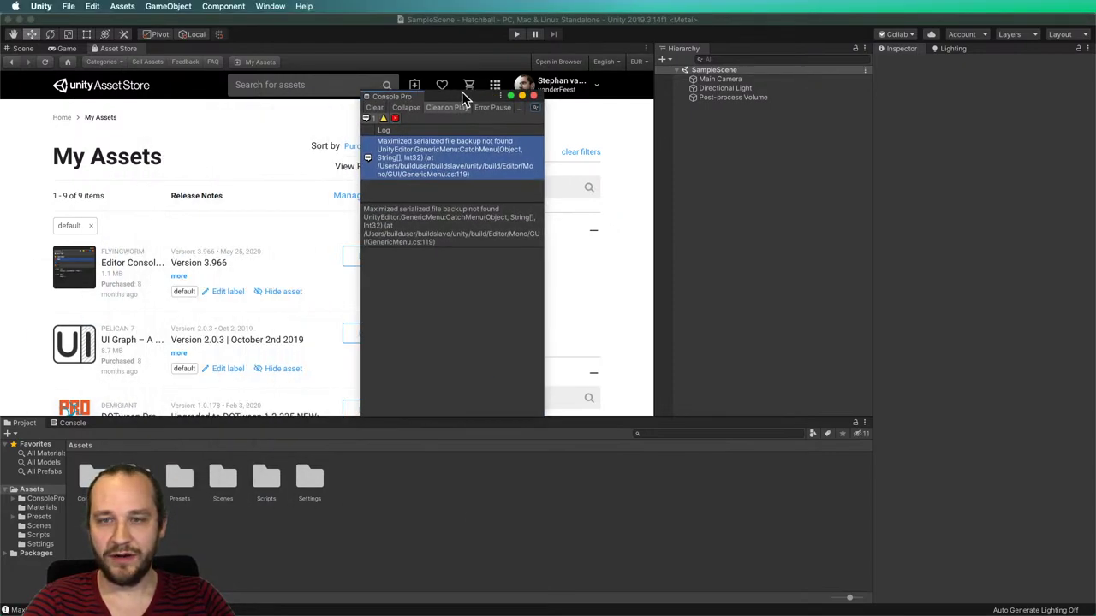
click(65, 424)
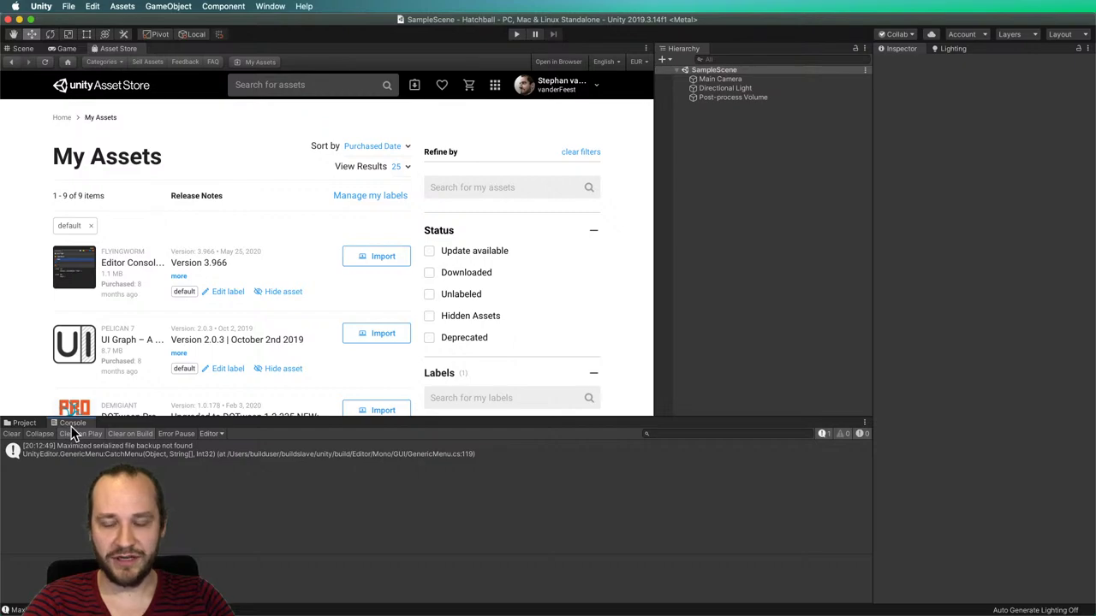
drag(432, 85, 141, 426)
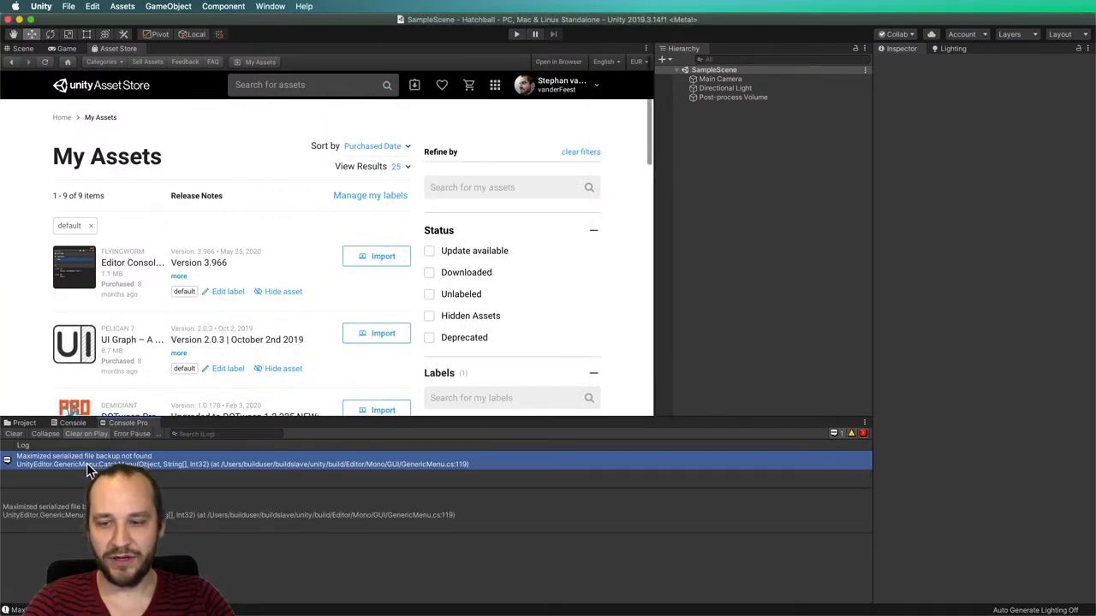
Dock the Project view on the right of the bottom area and narrow the Console panel.
click(24, 423)
drag(364, 488, 814, 504)
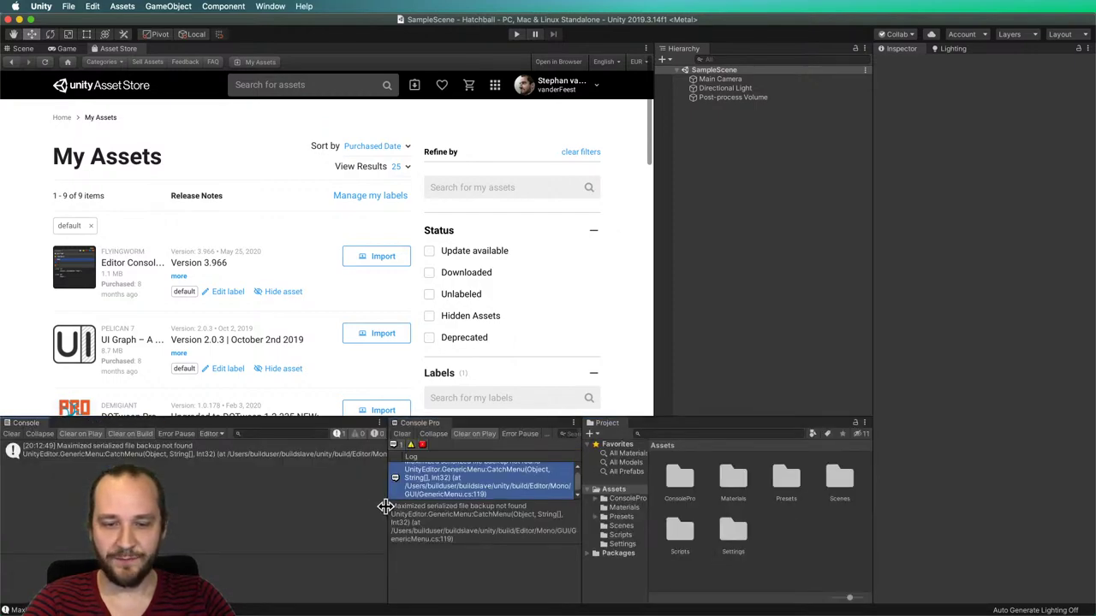
drag(387, 506, 257, 508)
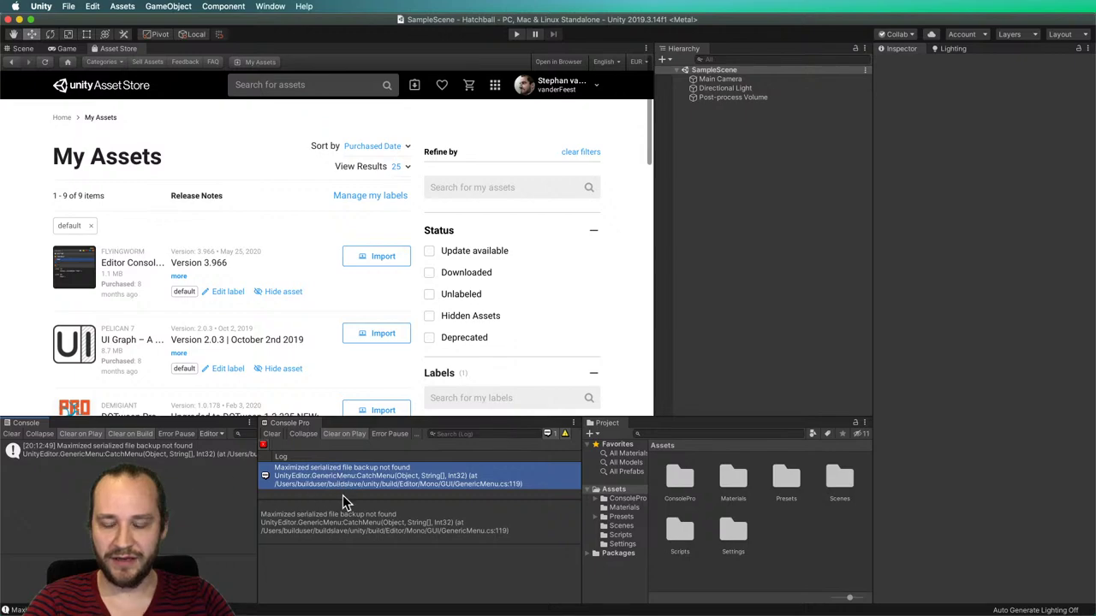
click(317, 520)
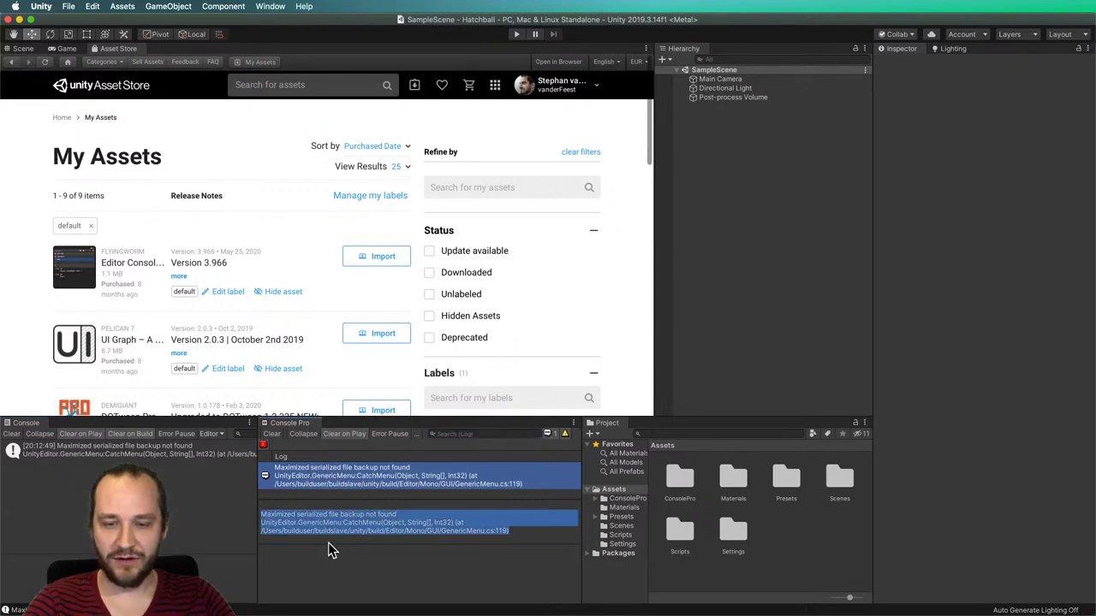
click(317, 487)
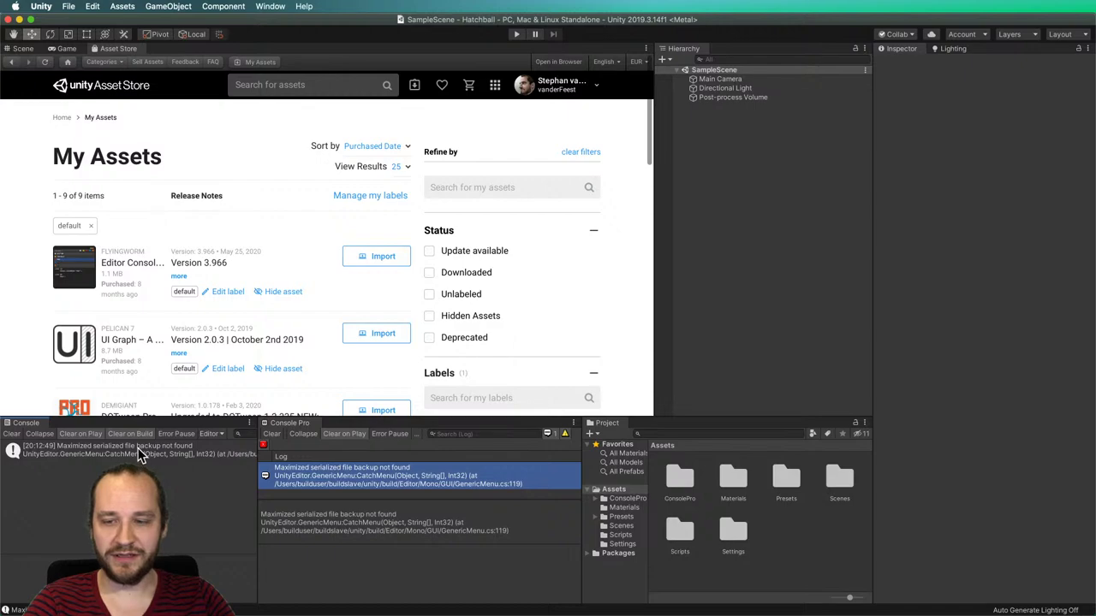
Place Console Pro beside Console, then resize the bottom panels' widths and height.
drag(300, 423, 404, 509)
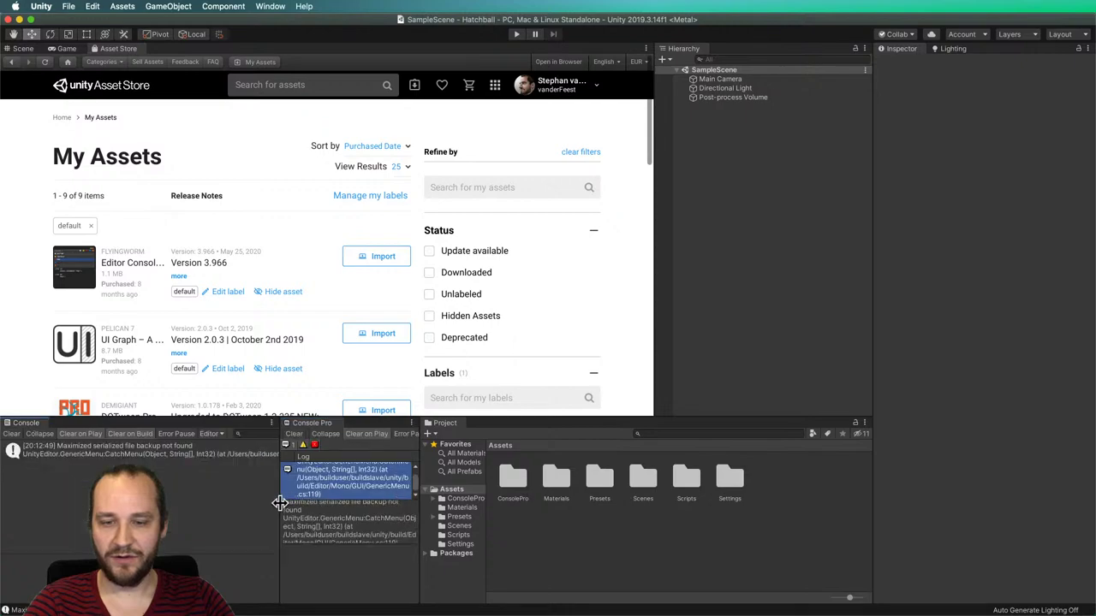
drag(276, 502, 185, 503)
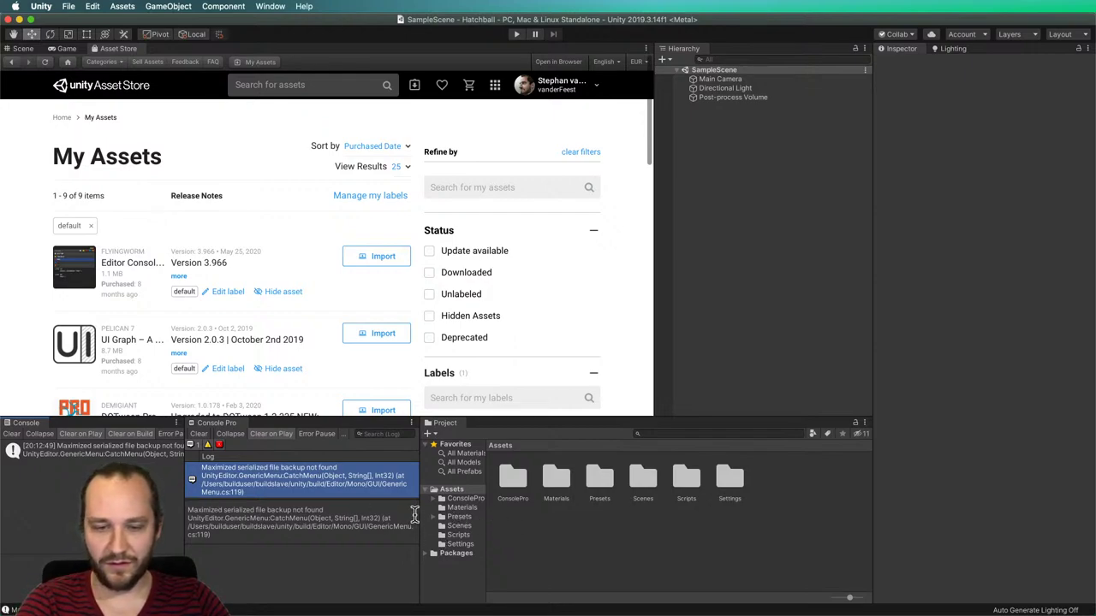
drag(420, 514, 500, 509)
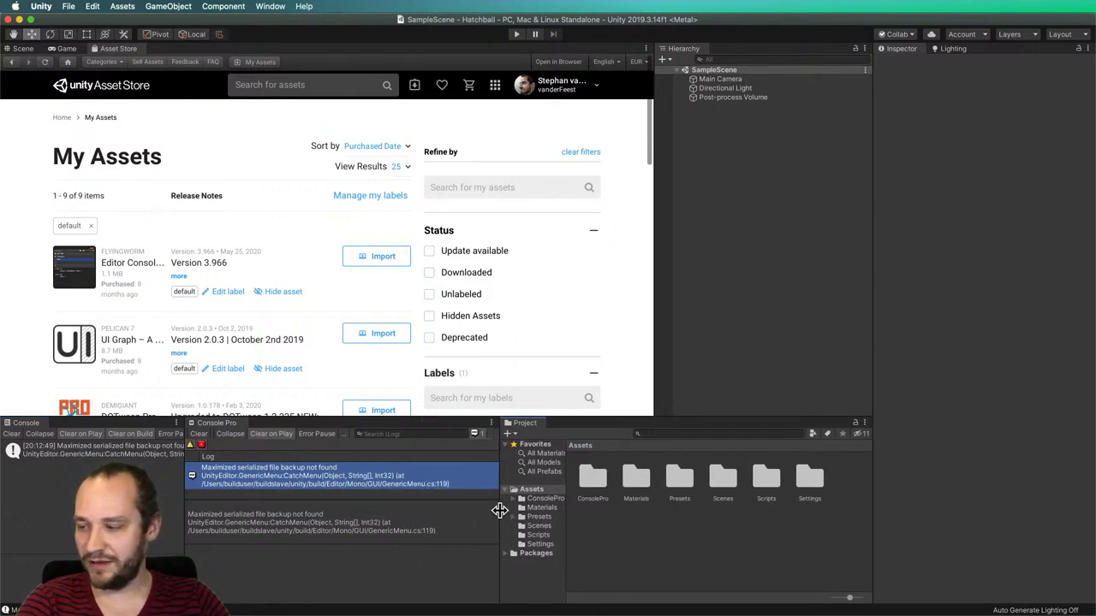
drag(476, 420, 476, 433)
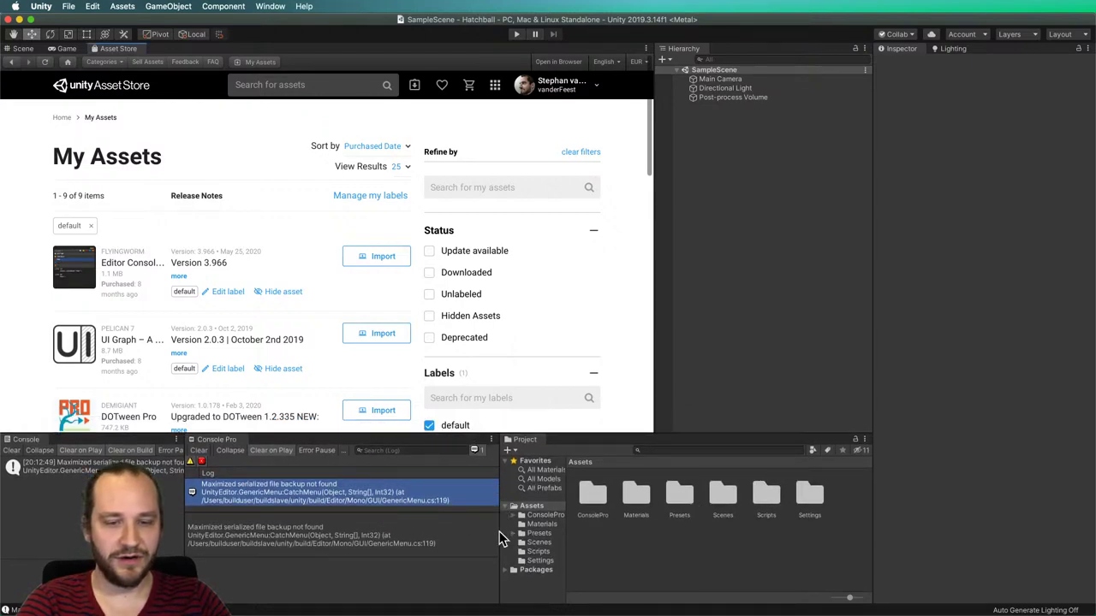
drag(500, 531, 463, 531)
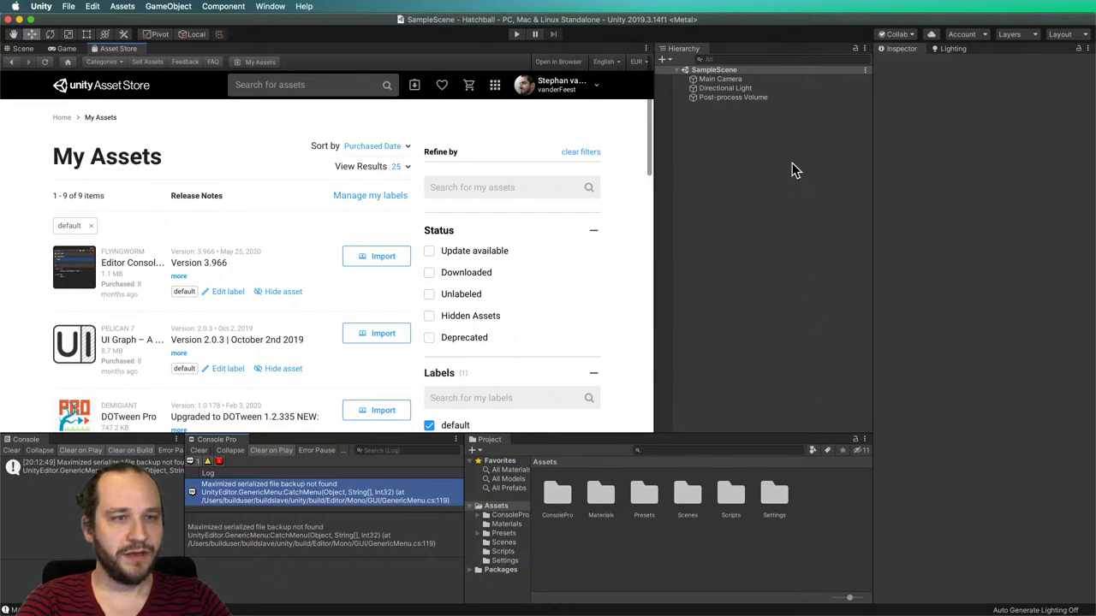
Remove the default label from the UI Graph asset and save.
scroll(346, 291, down, 5)
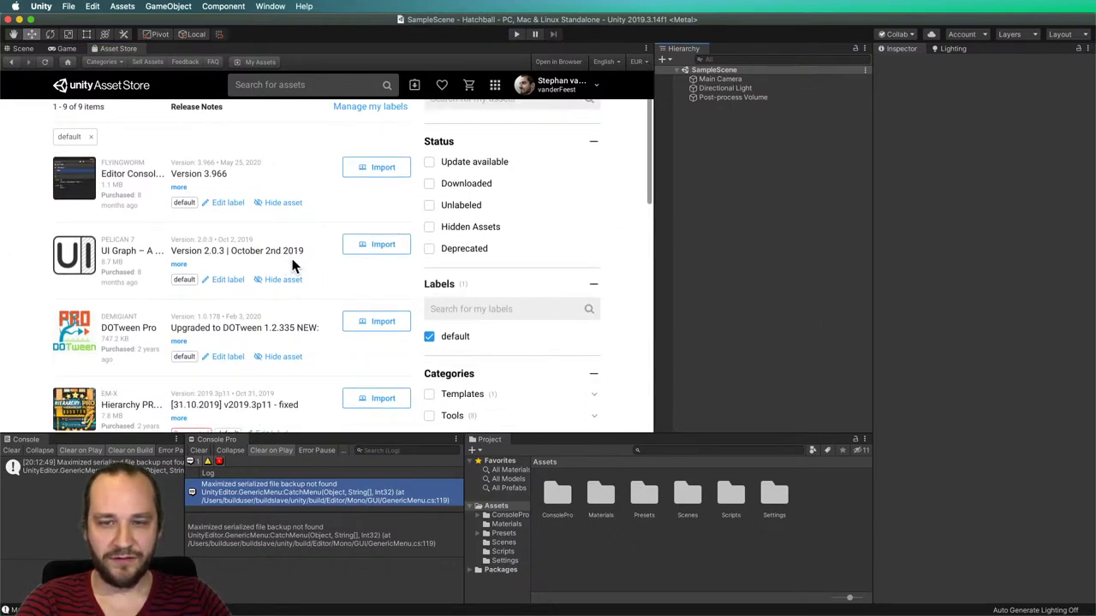
scroll(320, 268, down, 3)
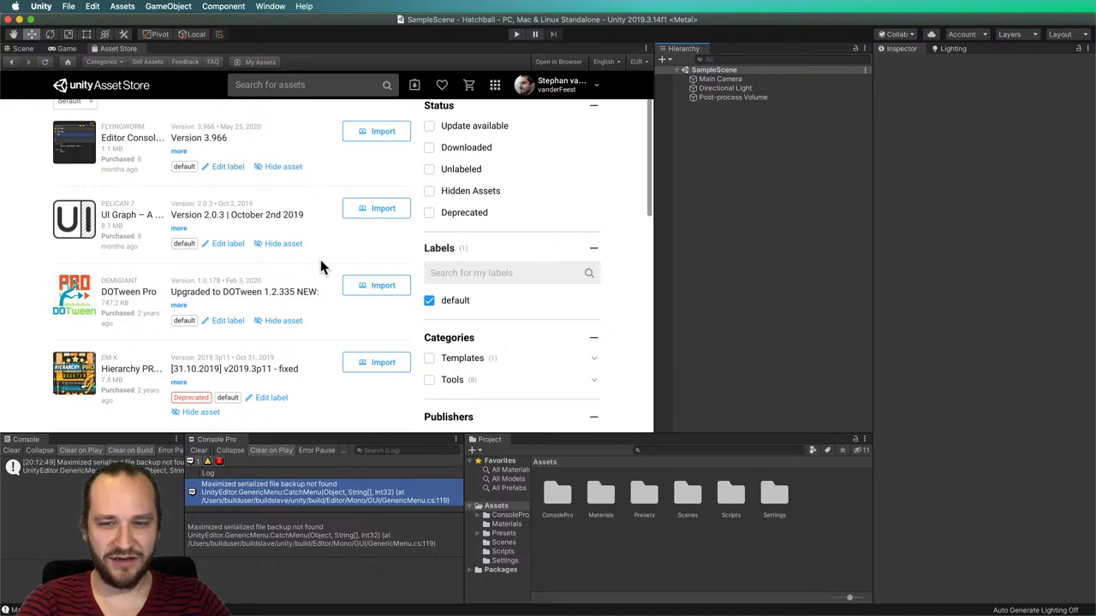
scroll(321, 267, down, 1)
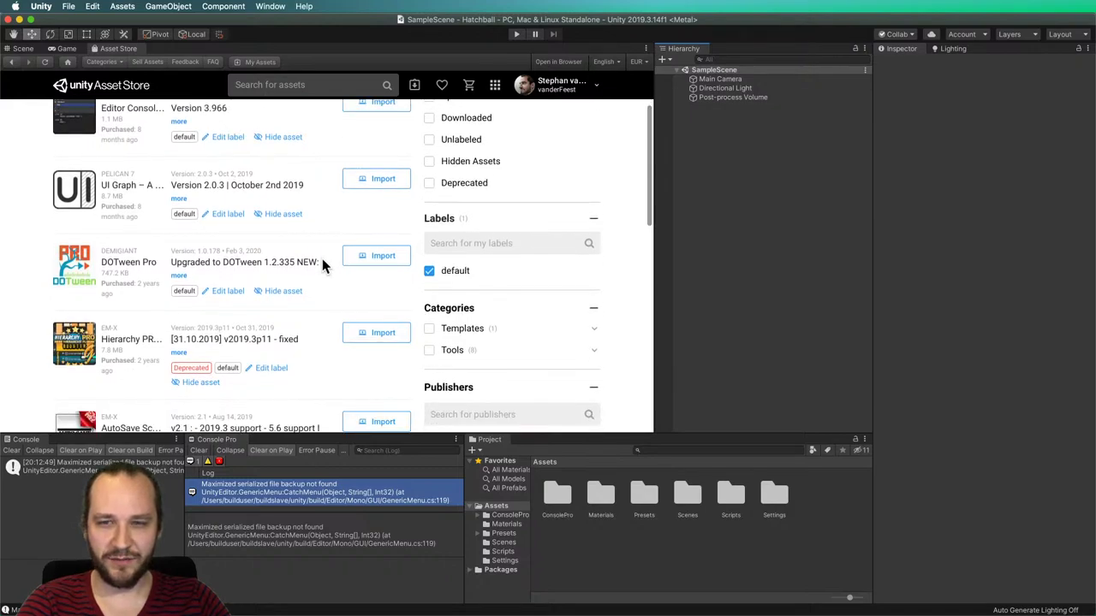
click(225, 215)
click(215, 247)
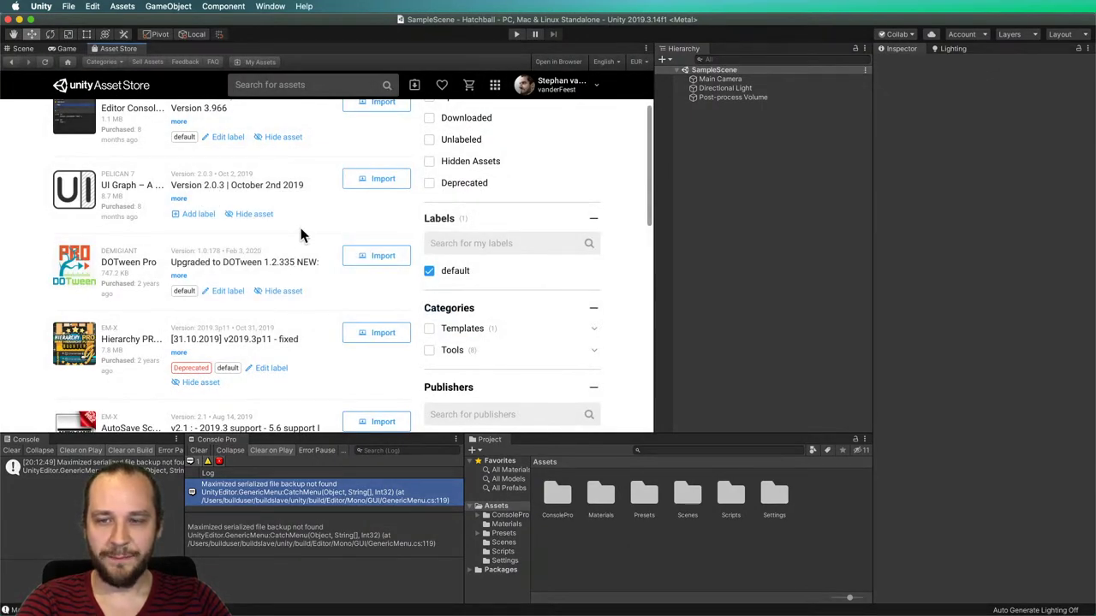
Import the DOTween Pro package with all its files.
scroll(300, 233, down, 1)
click(374, 243)
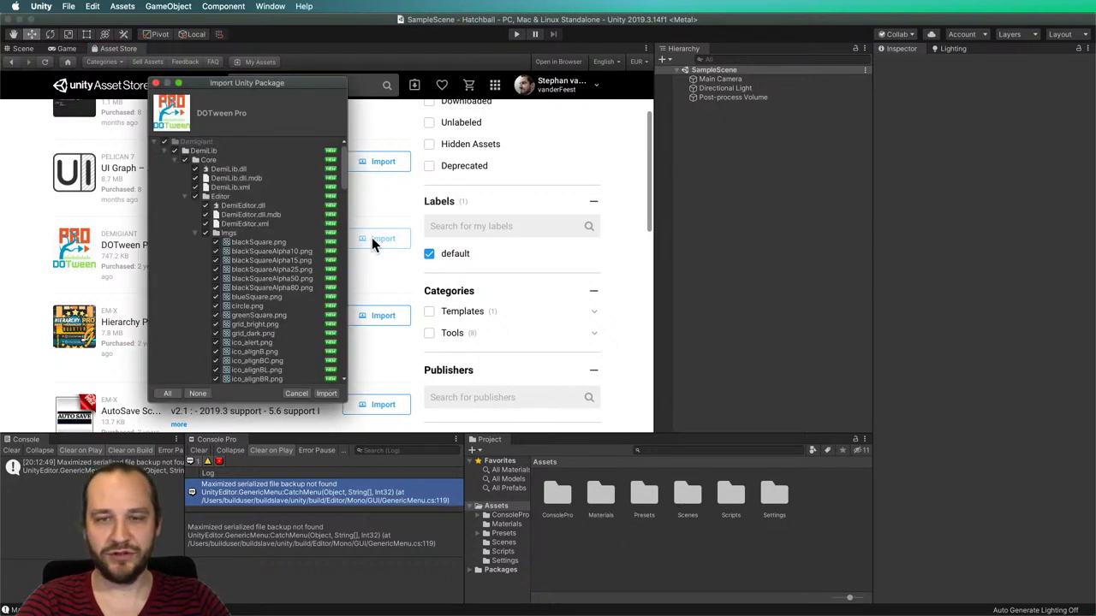
click(326, 393)
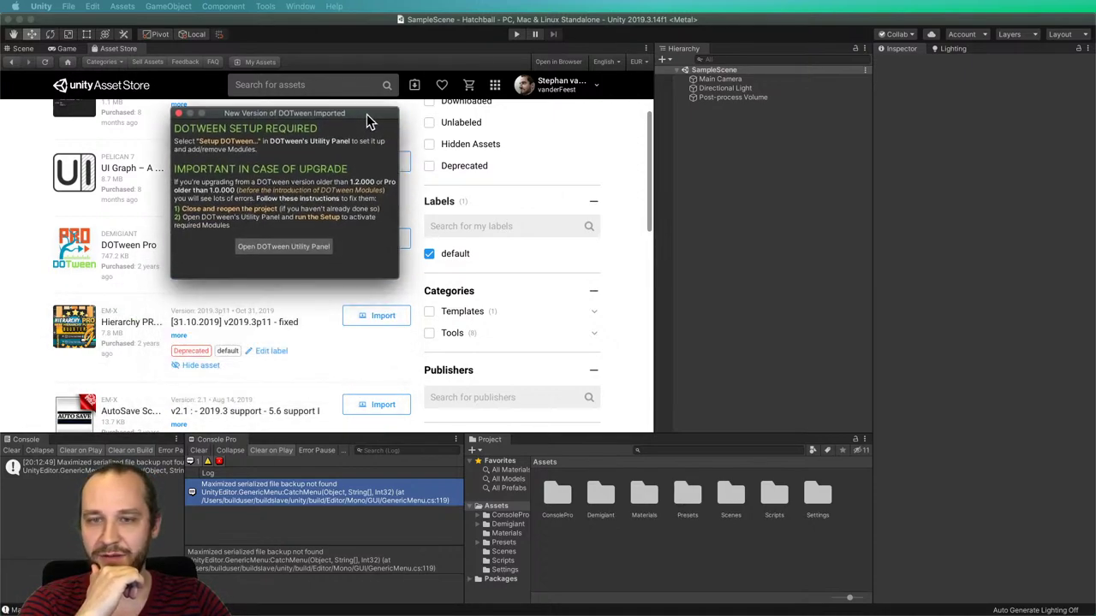
Open the DOTween Utility Panel and run Setup DOTween to reach Add/Remove Modules.
click(307, 243)
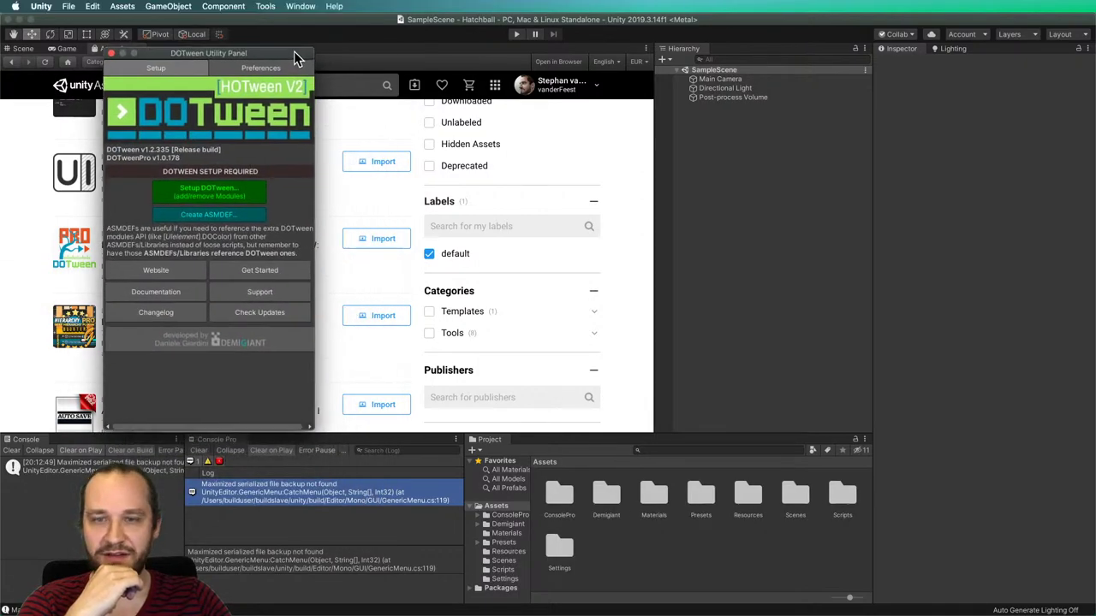
click(255, 195)
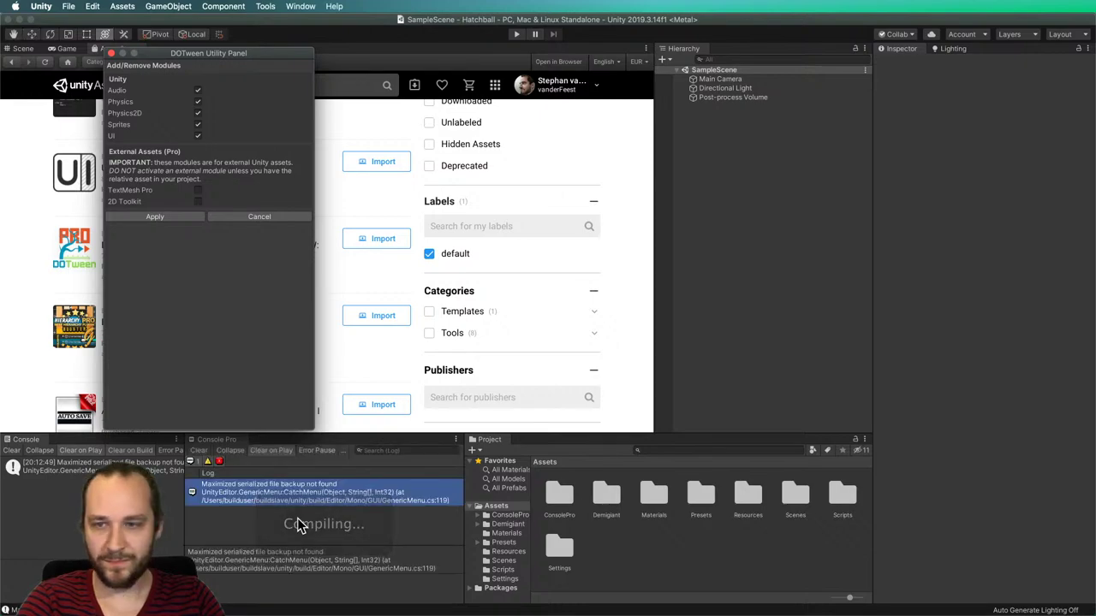
key(super+space)
text(keyc)
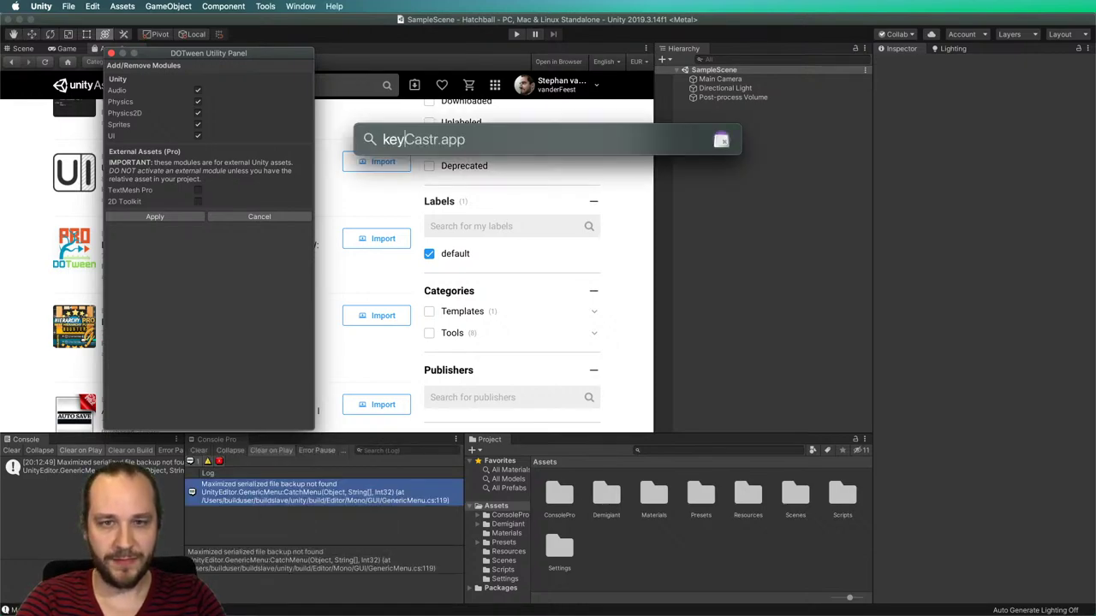
key(Return)
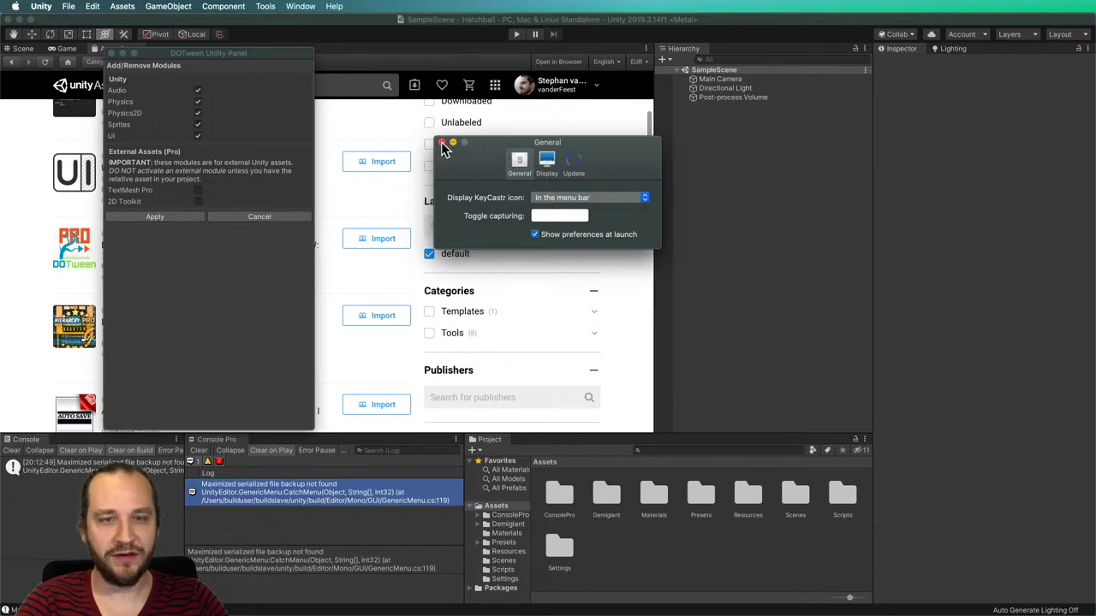
click(441, 144)
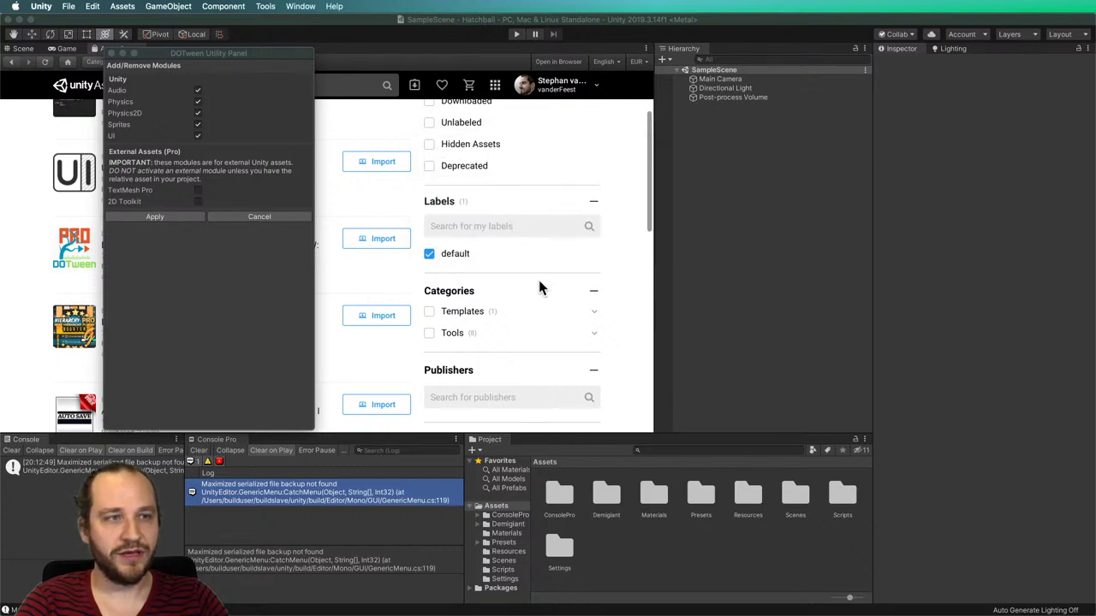
click(237, 309)
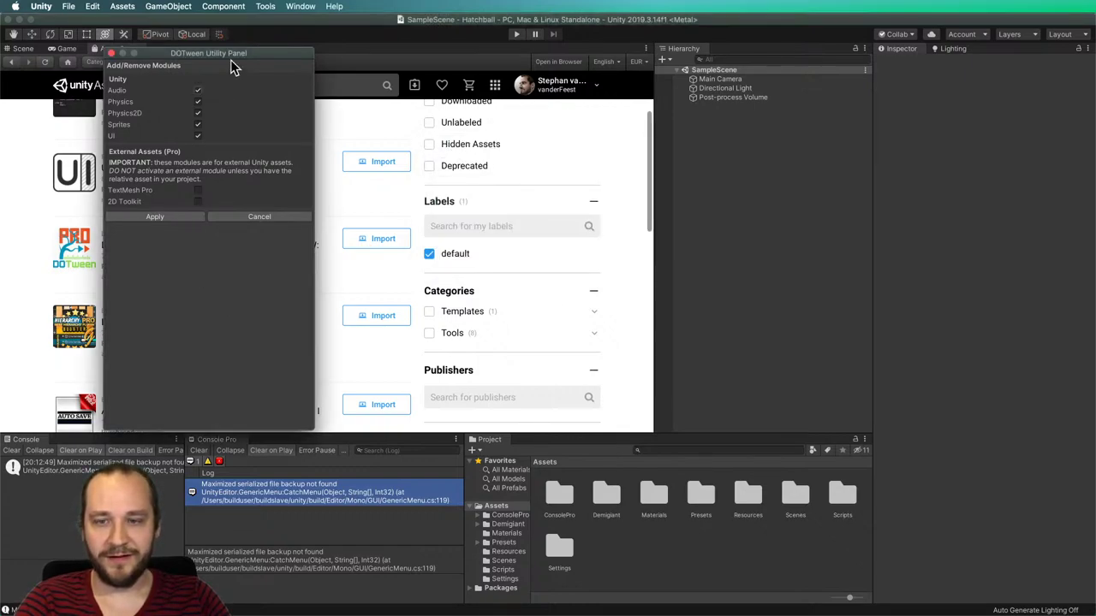
click(897, 9)
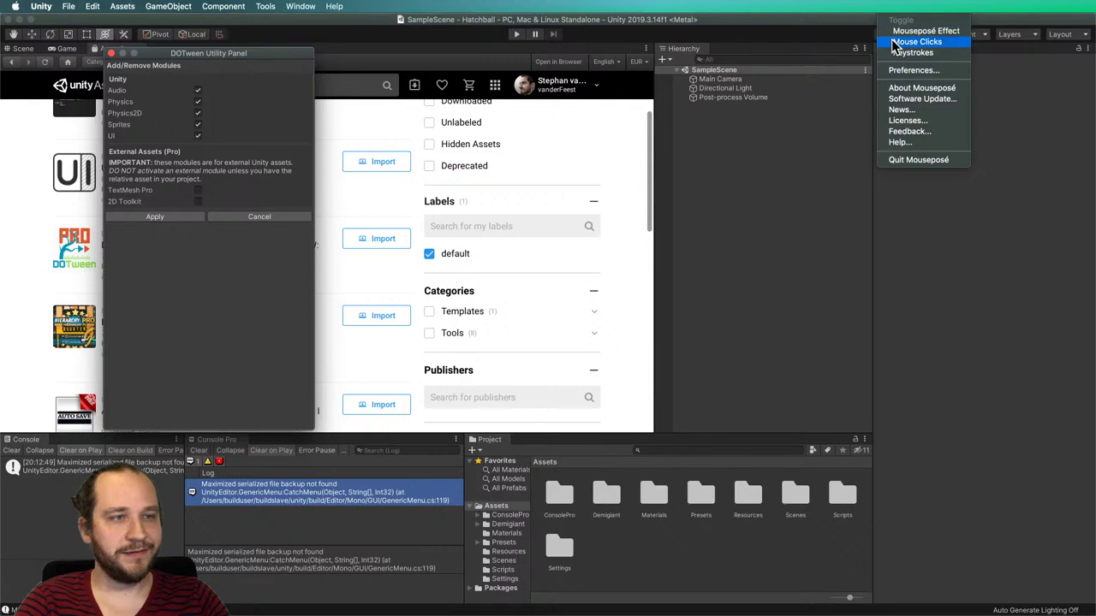
click(916, 41)
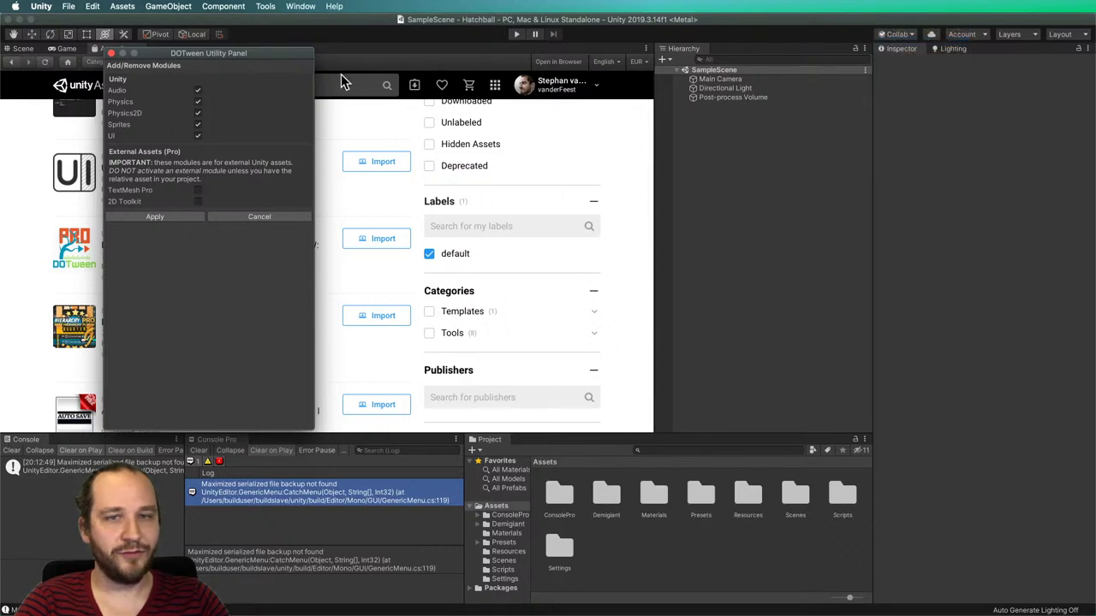
click(287, 53)
Enable and apply the TextMesh Pro module, then close the DOTween Utility Panel.
drag(281, 55, 324, 67)
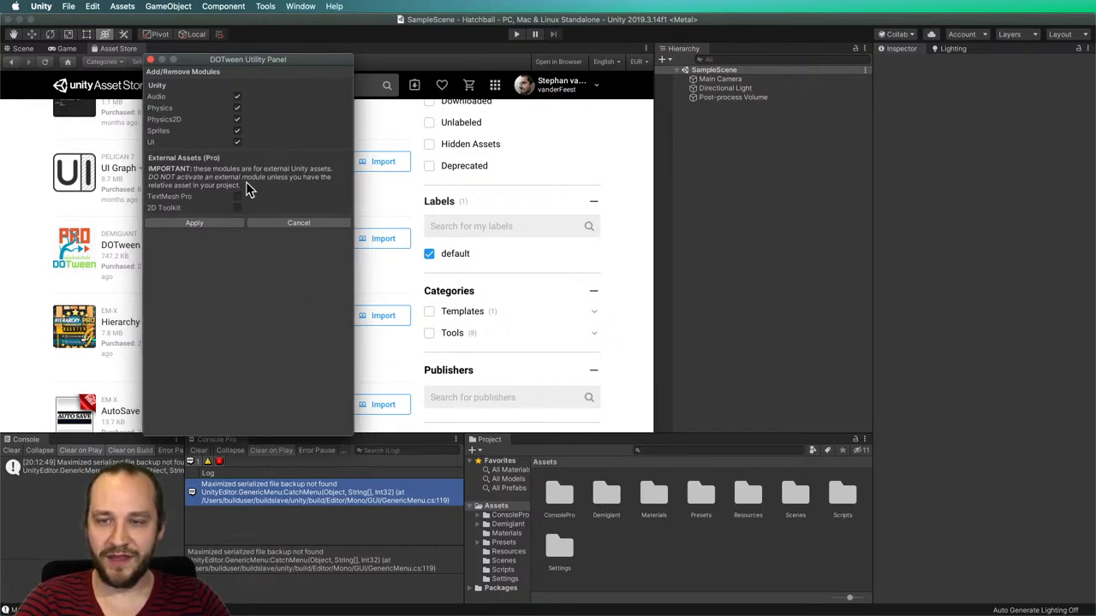
click(238, 198)
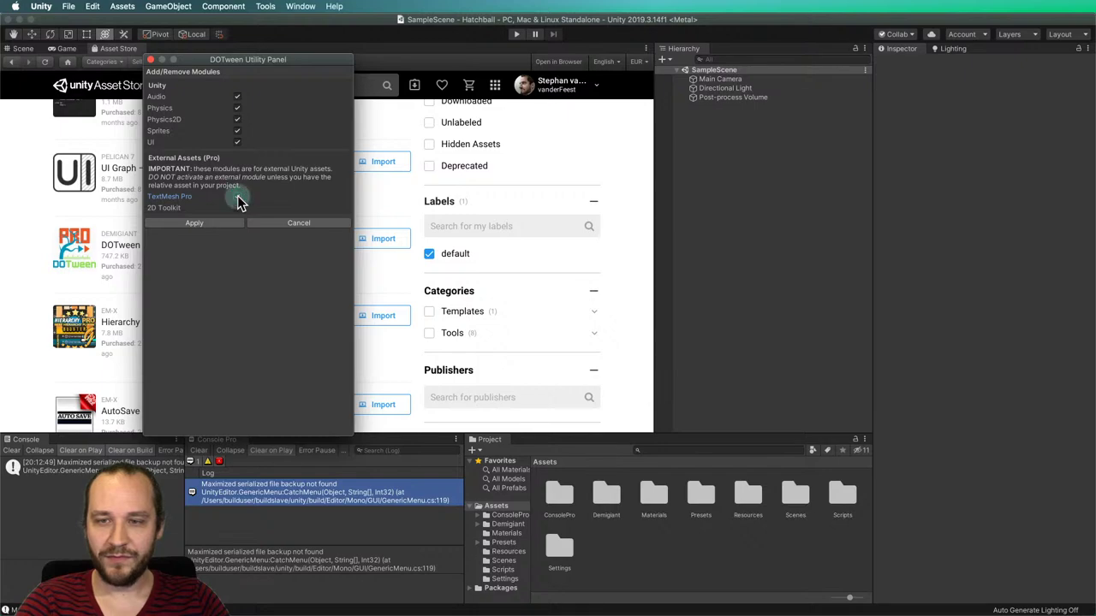
click(206, 223)
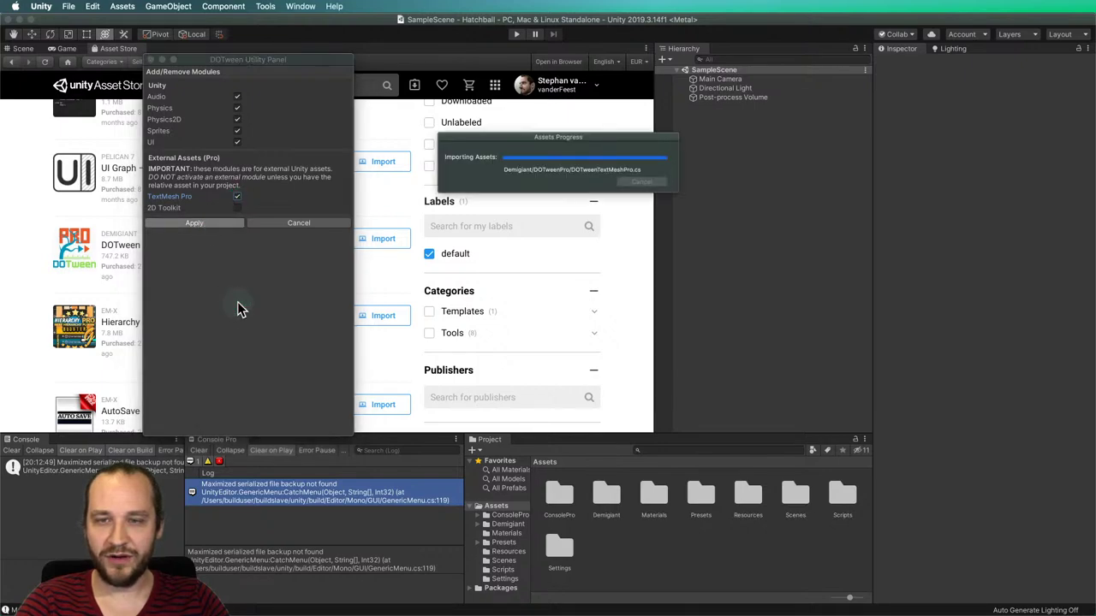
click(152, 61)
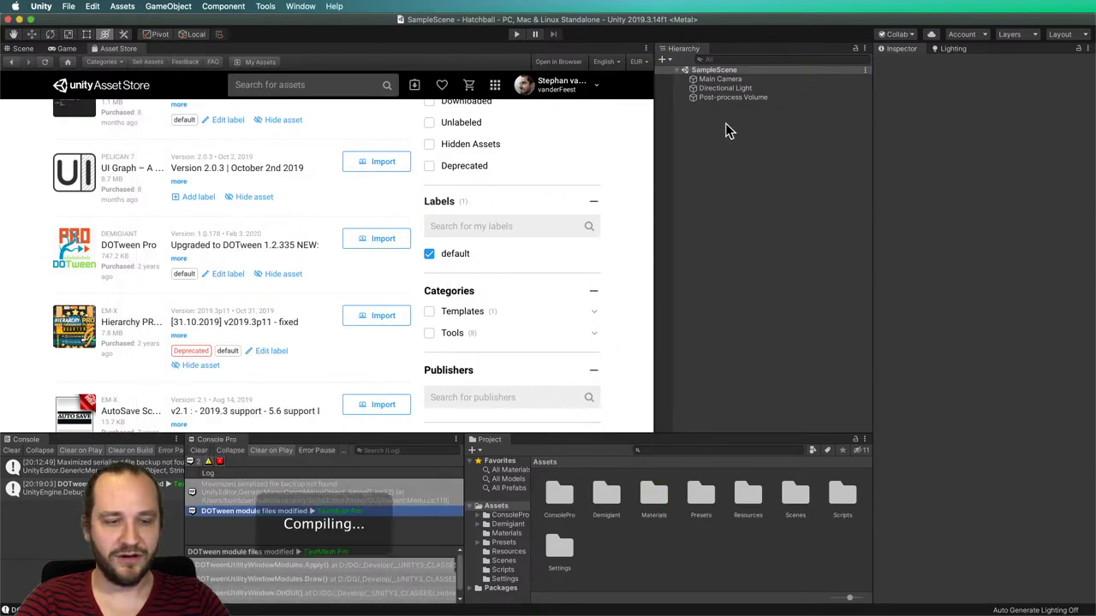
Add a UI Text - TextMeshPro object to the scene from the Hierarchy menu.
right_click(716, 173)
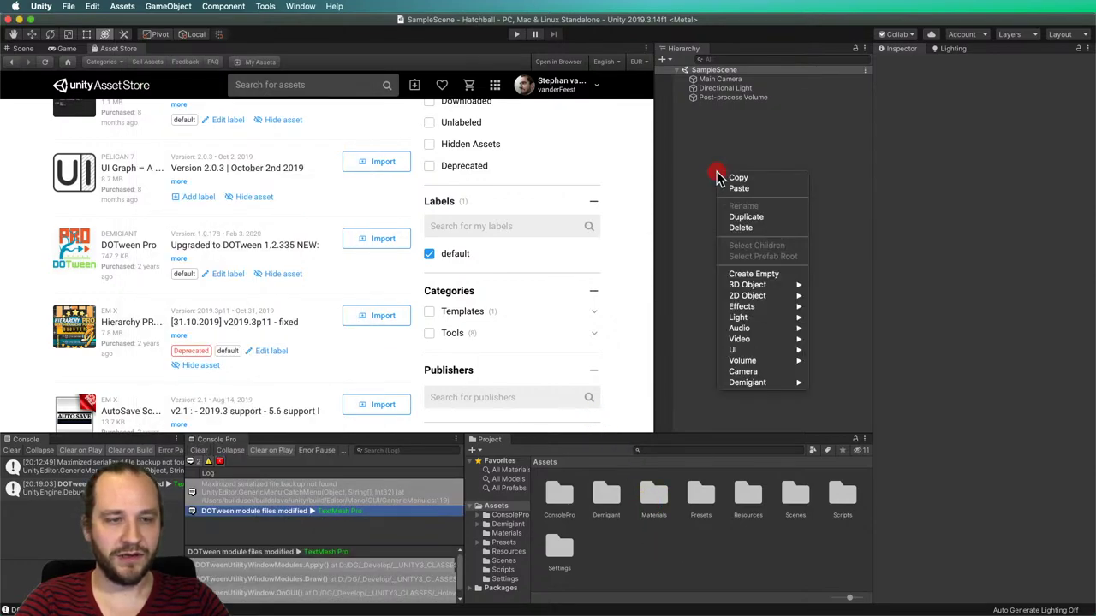
mouse_move(737, 354)
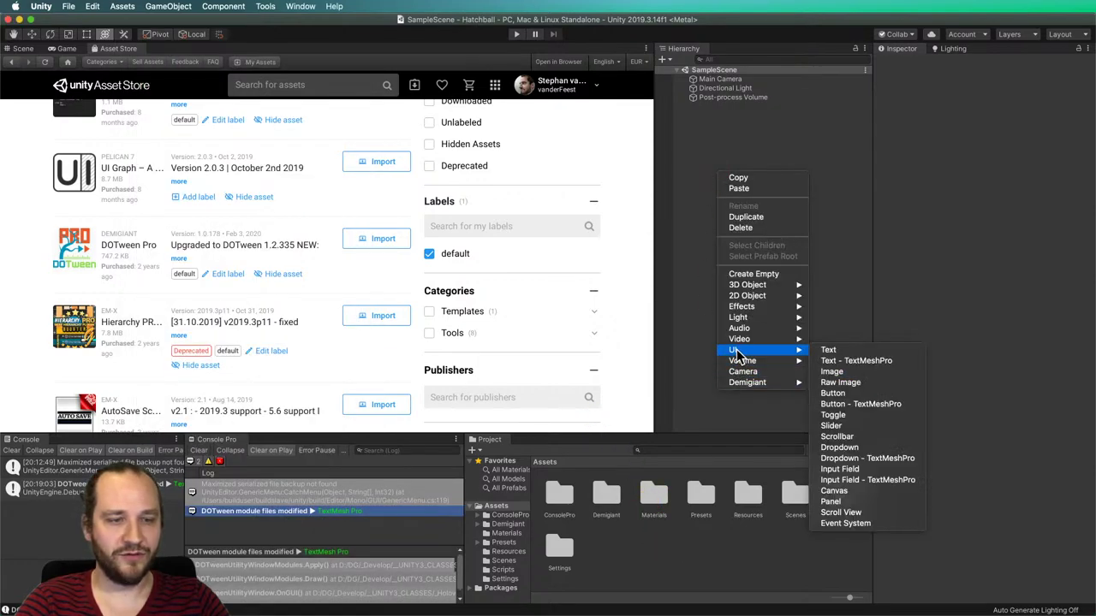
click(847, 365)
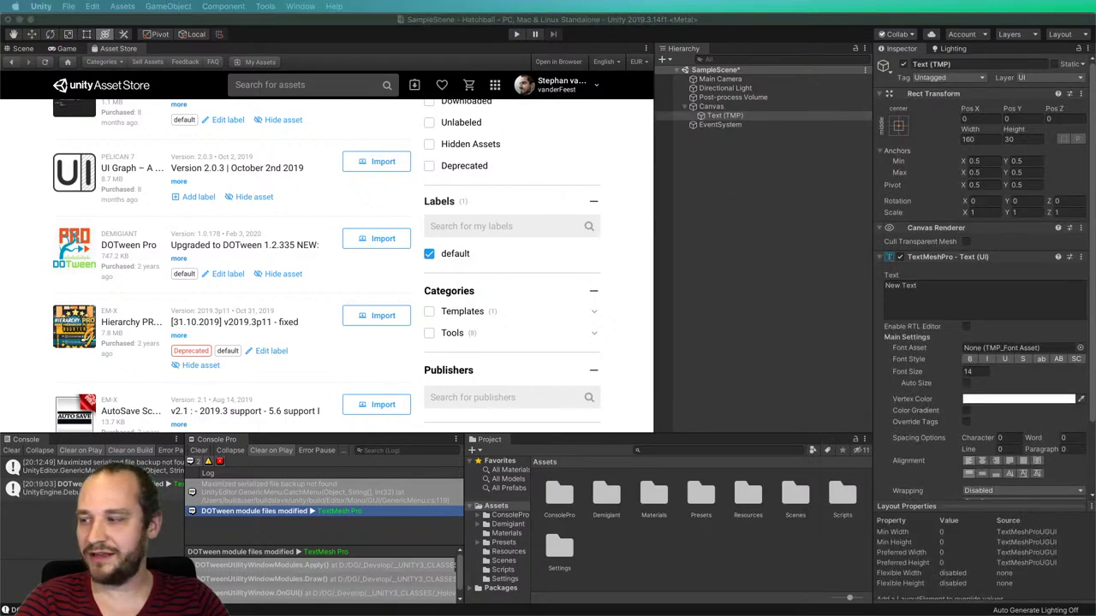
Import the TMP Essential Resources and close the TMP Importer.
drag(146, 310, 615, 197)
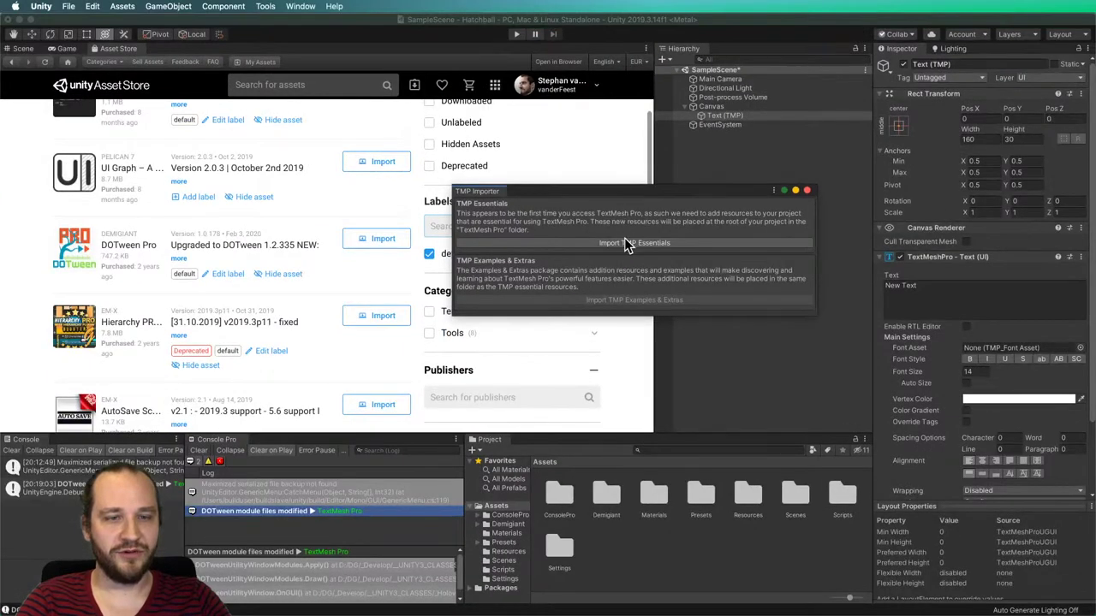
click(631, 260)
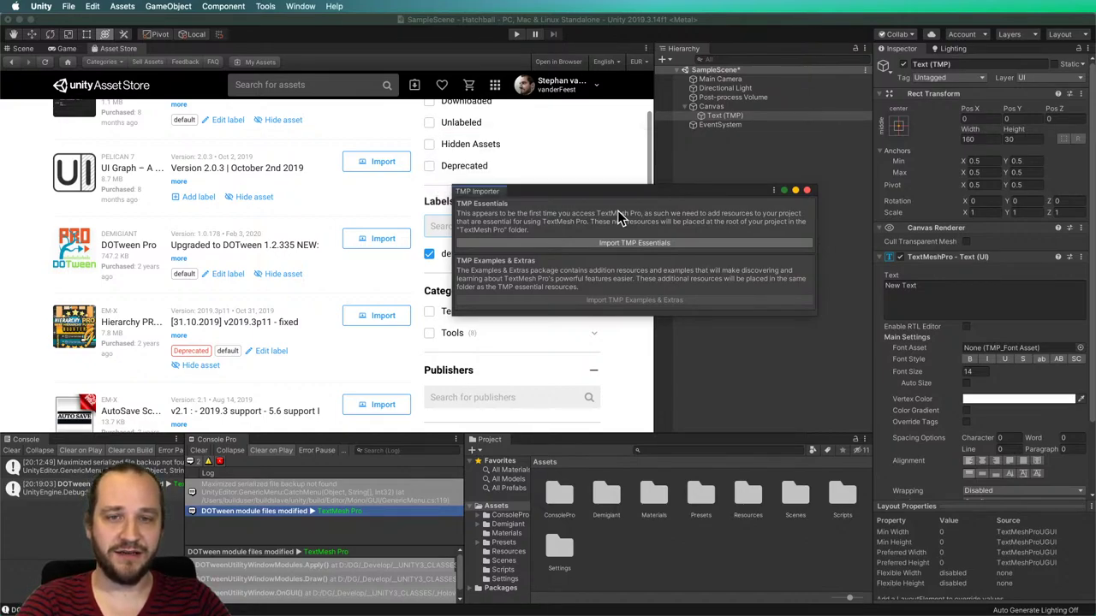
click(709, 190)
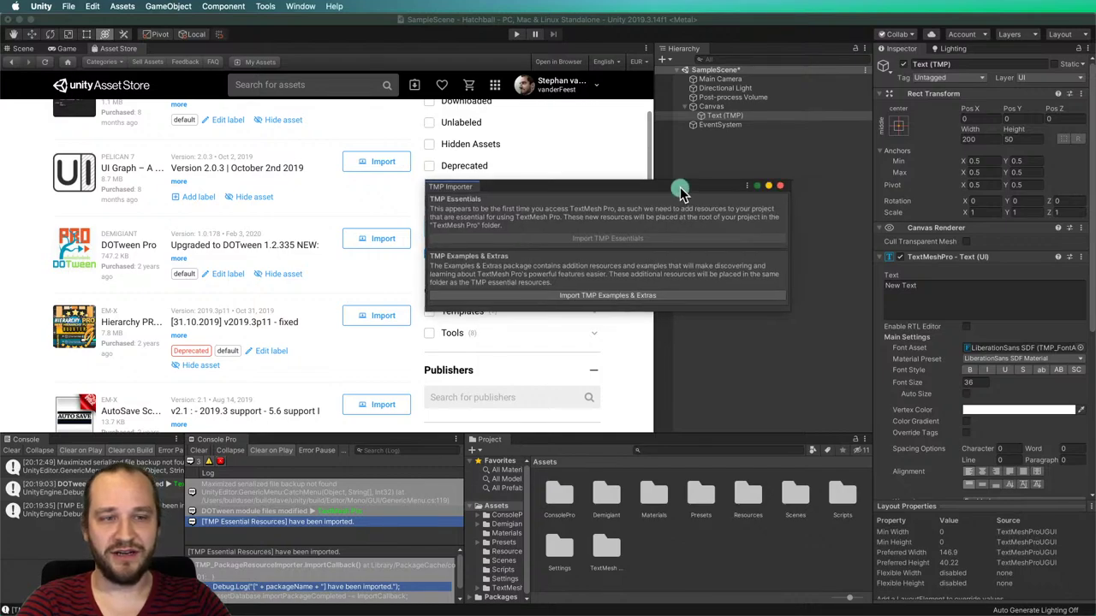
click(780, 187)
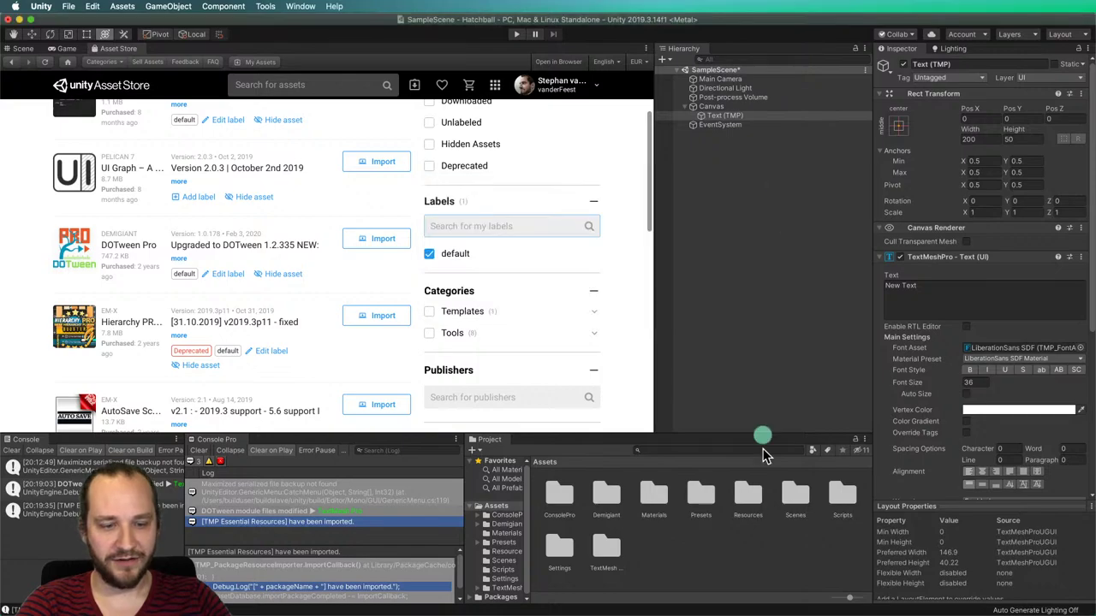
click(732, 538)
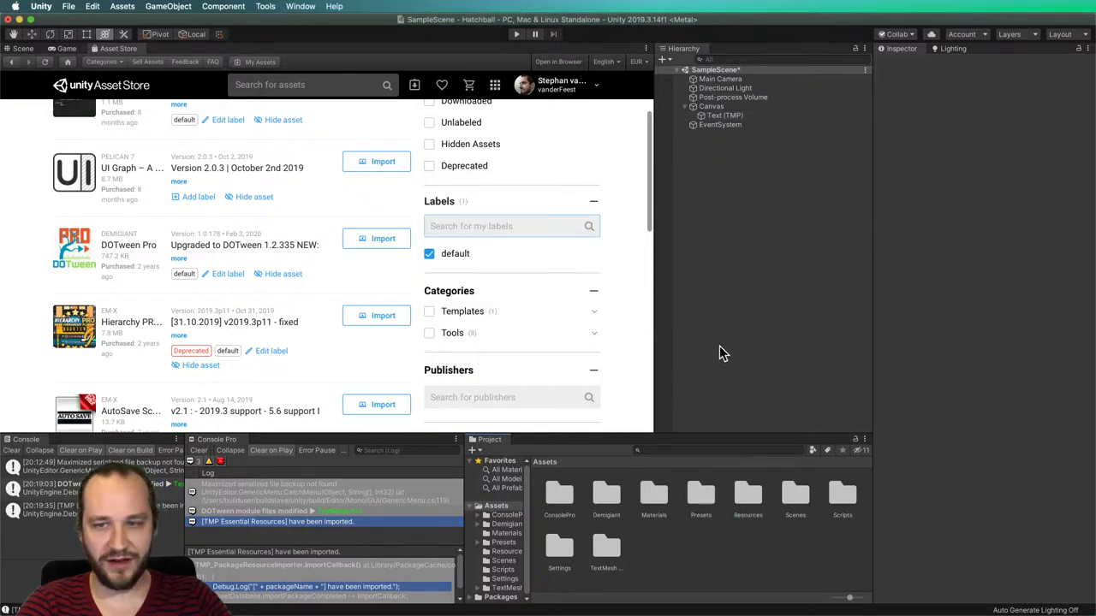
scroll(115, 154, up, 3)
scroll(269, 228, down, 3)
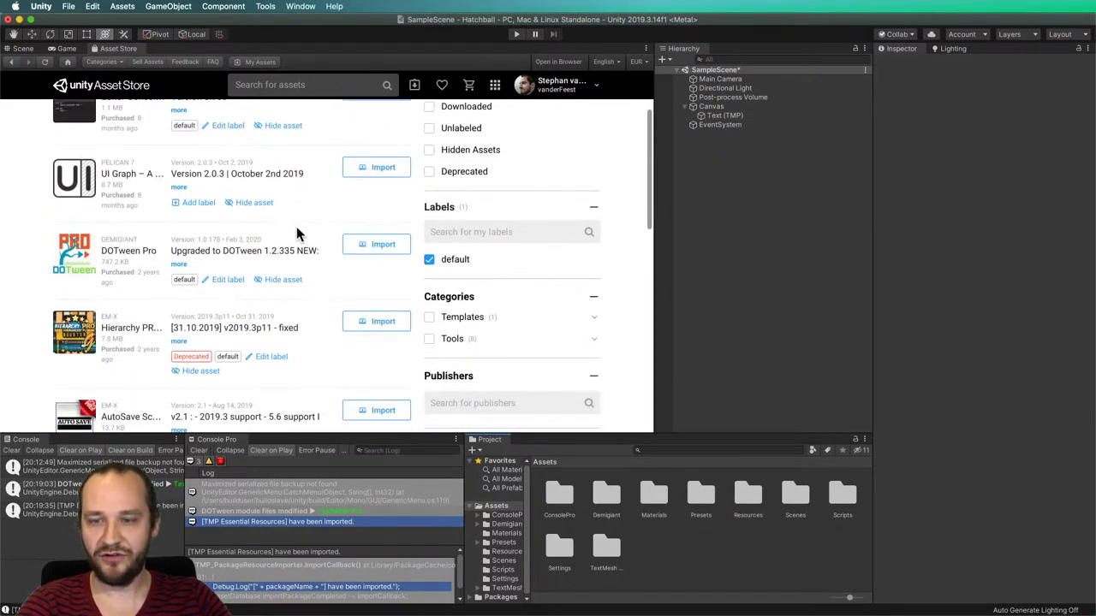
scroll(299, 240, down, 2)
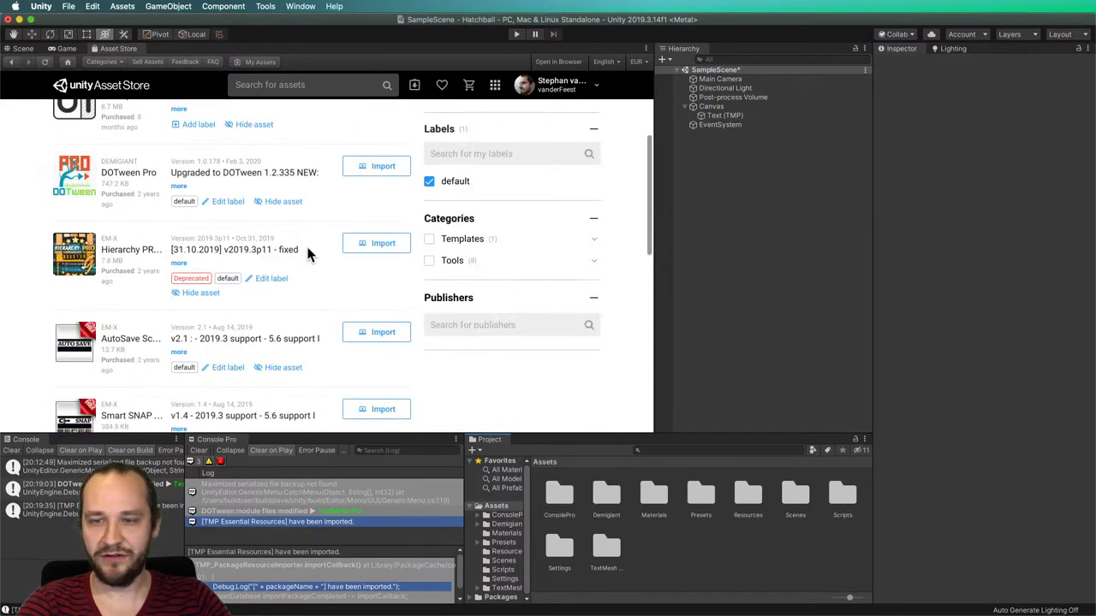
Cancel the Hierarchy PRO package import.
click(375, 244)
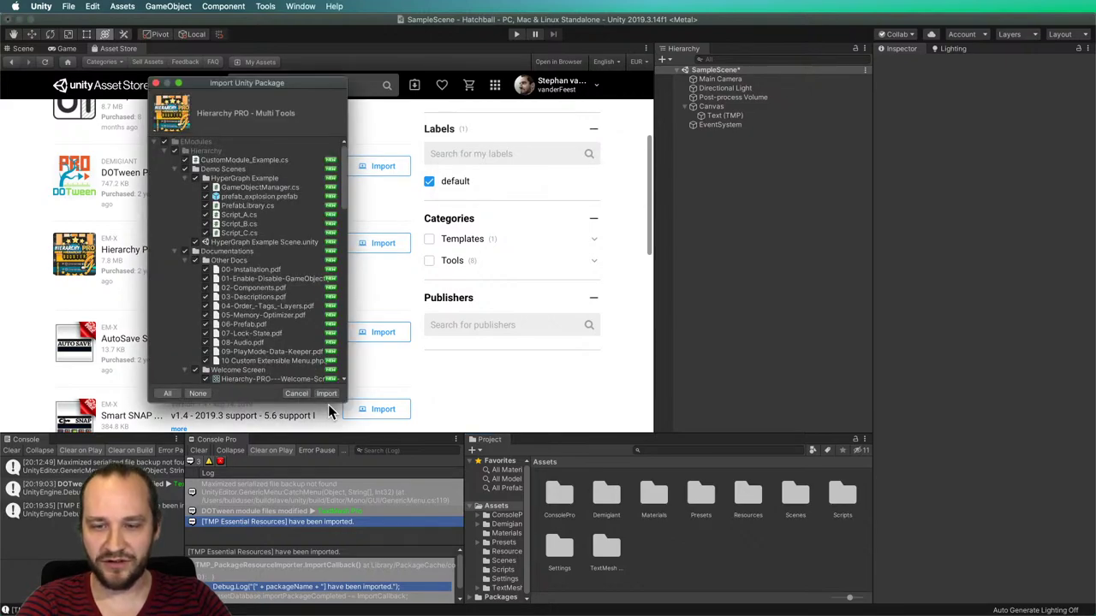
click(297, 393)
scroll(346, 292, down, 4)
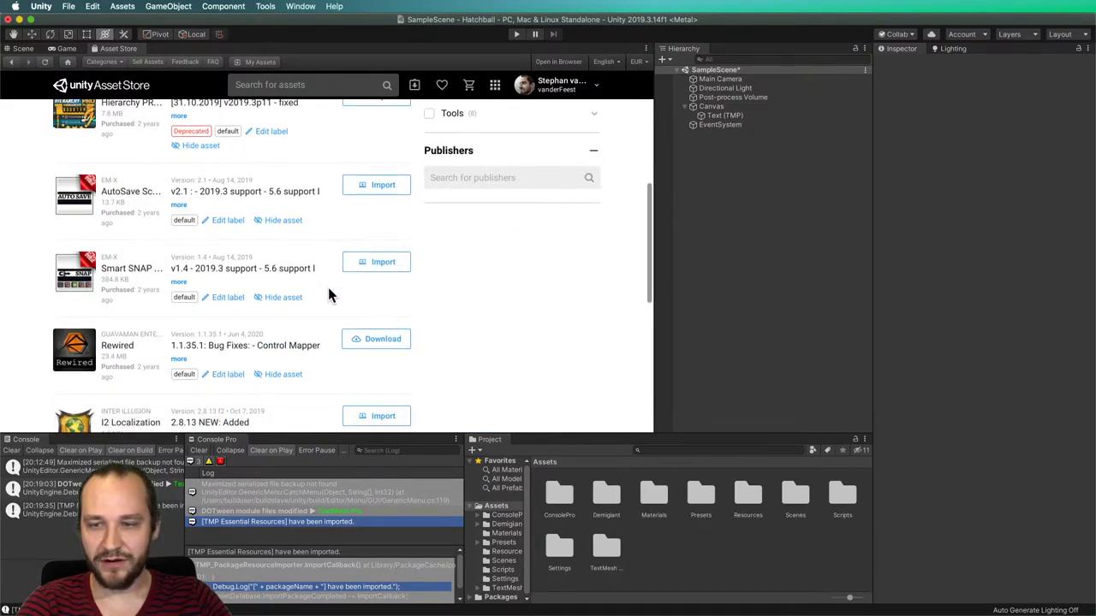
scroll(330, 295, down, 10)
scroll(326, 297, up, 20)
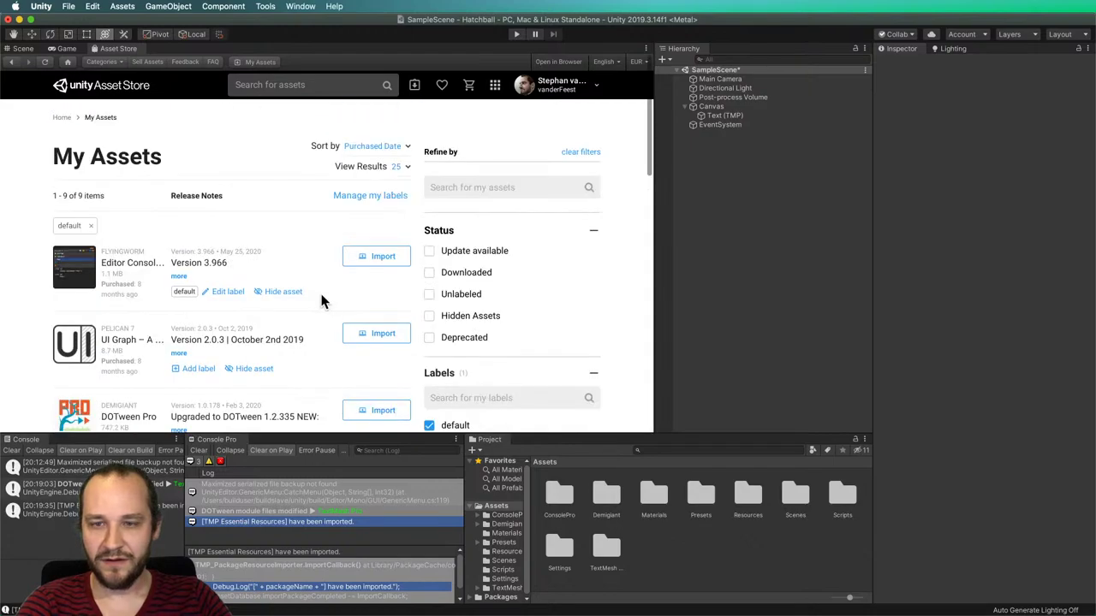
scroll(322, 300, down, 3)
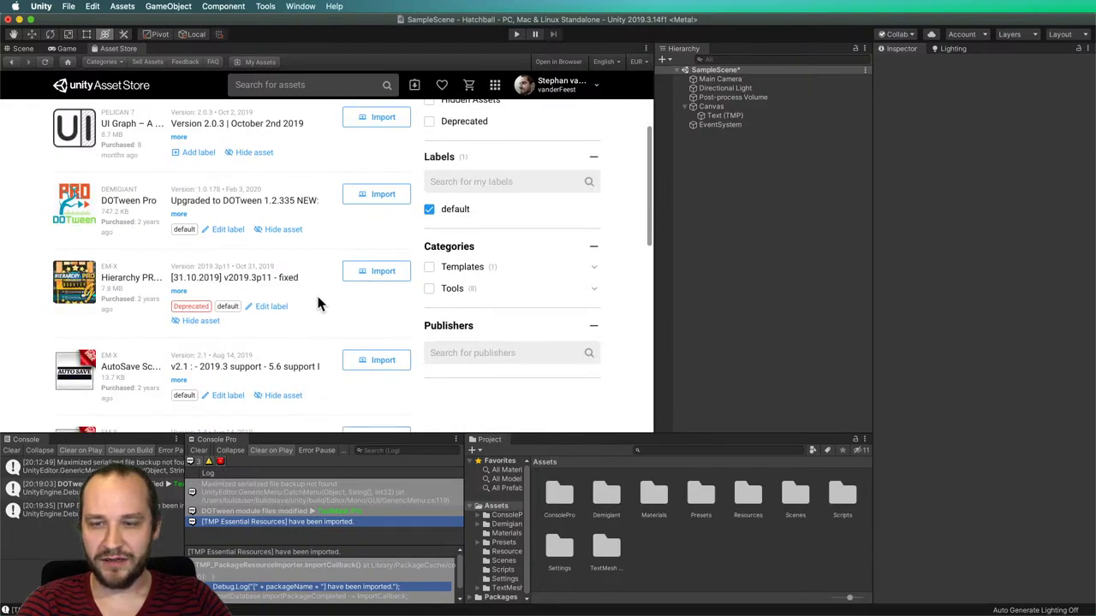
scroll(318, 303, up, 3)
Uncheck the default label filter in My Assets.
click(291, 85)
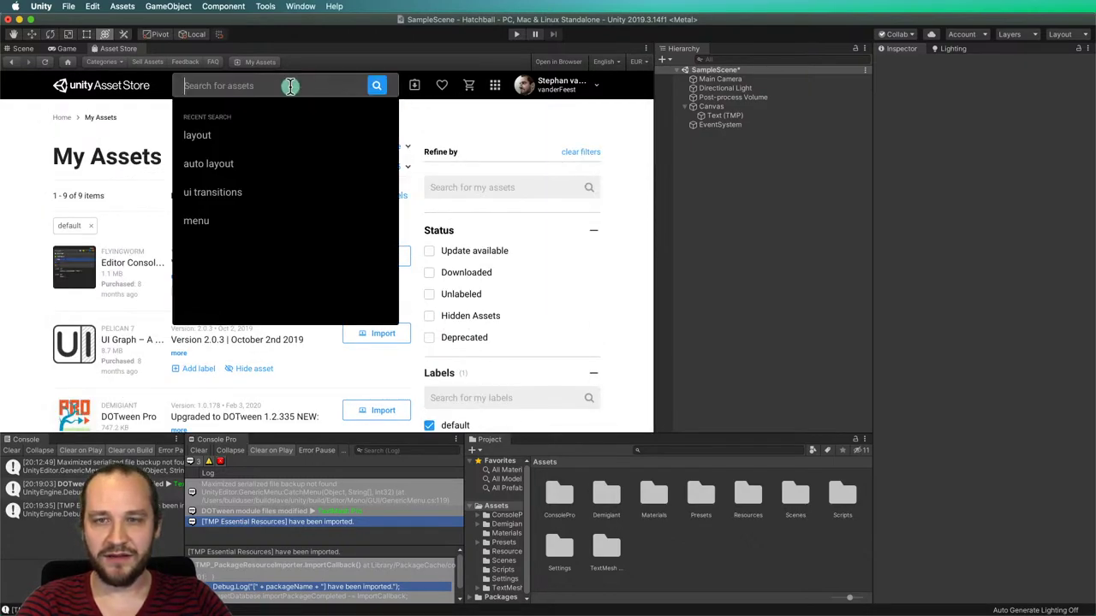
click(457, 108)
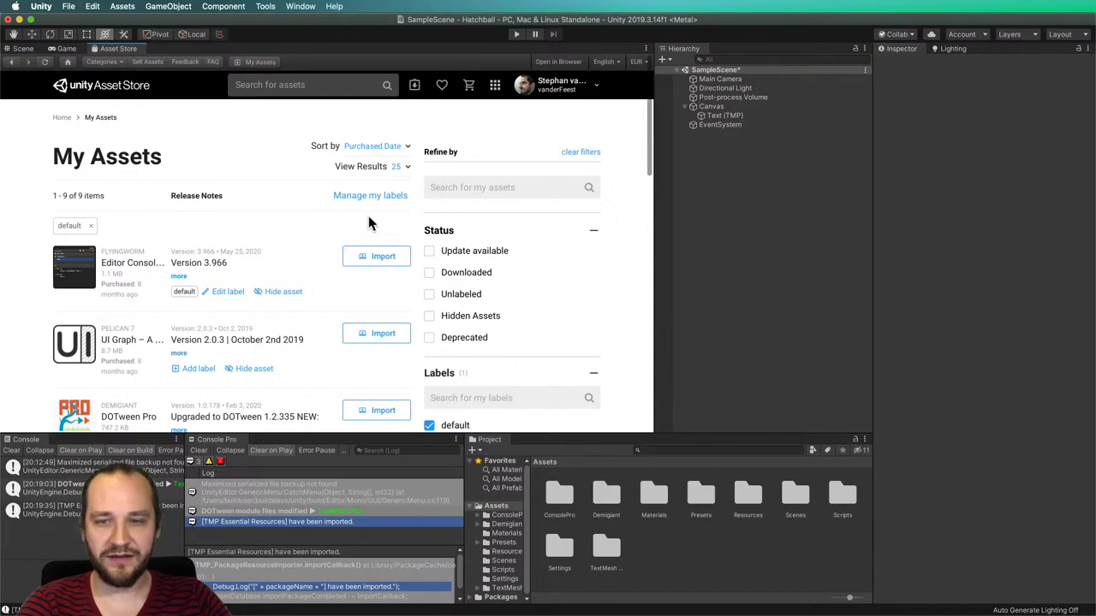
scroll(377, 248, down, 2)
click(430, 334)
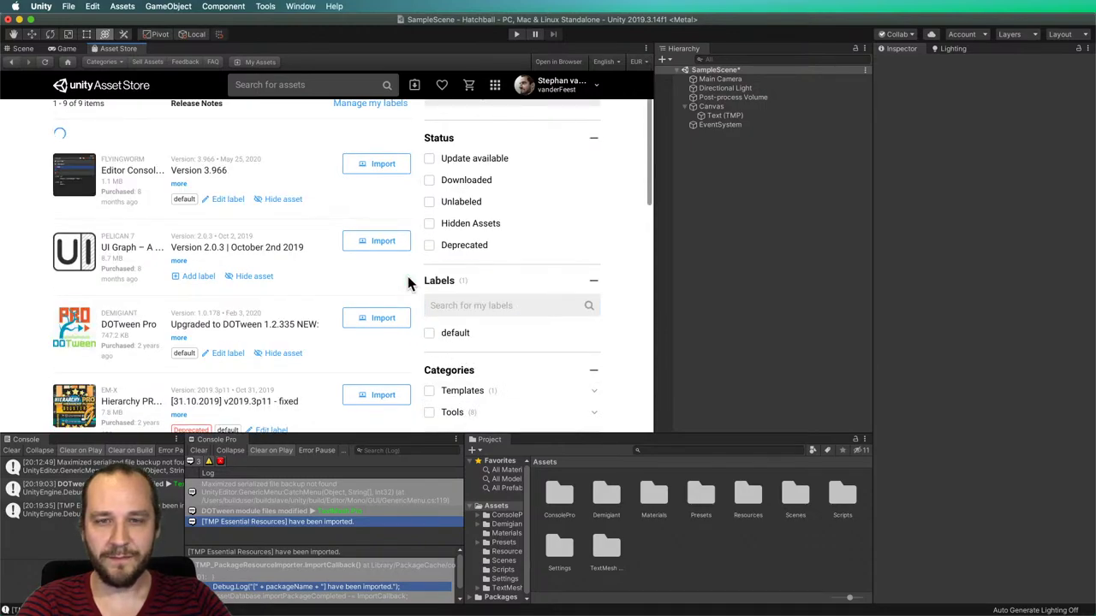
scroll(382, 279, up, 2)
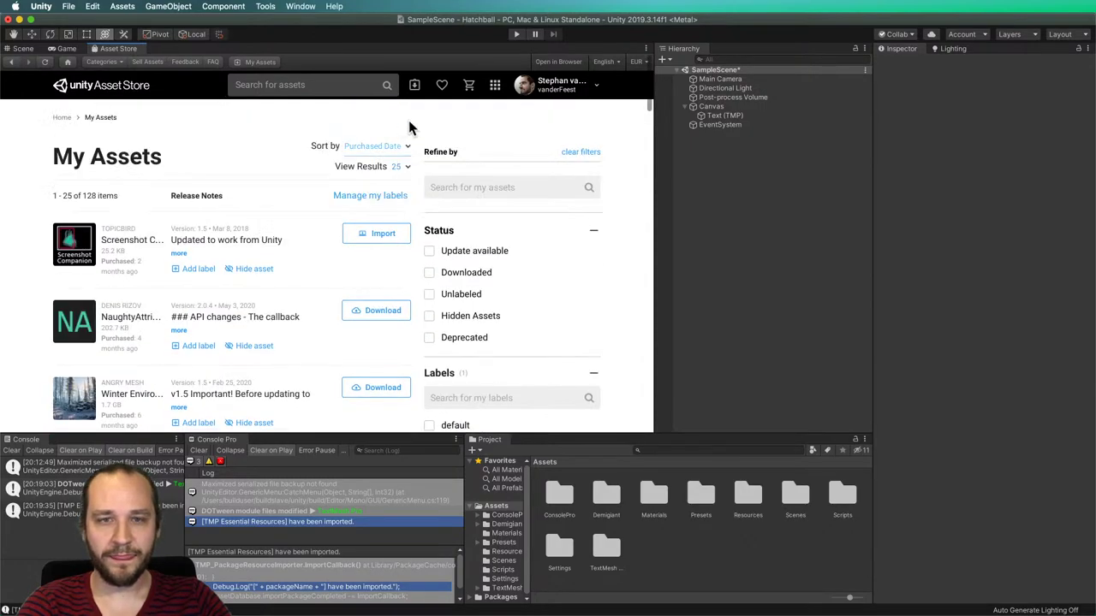
Search the Asset Store for 'hierarchy', browse the 87 results, and return to My Assets.
click(342, 85)
text(hierarchy)
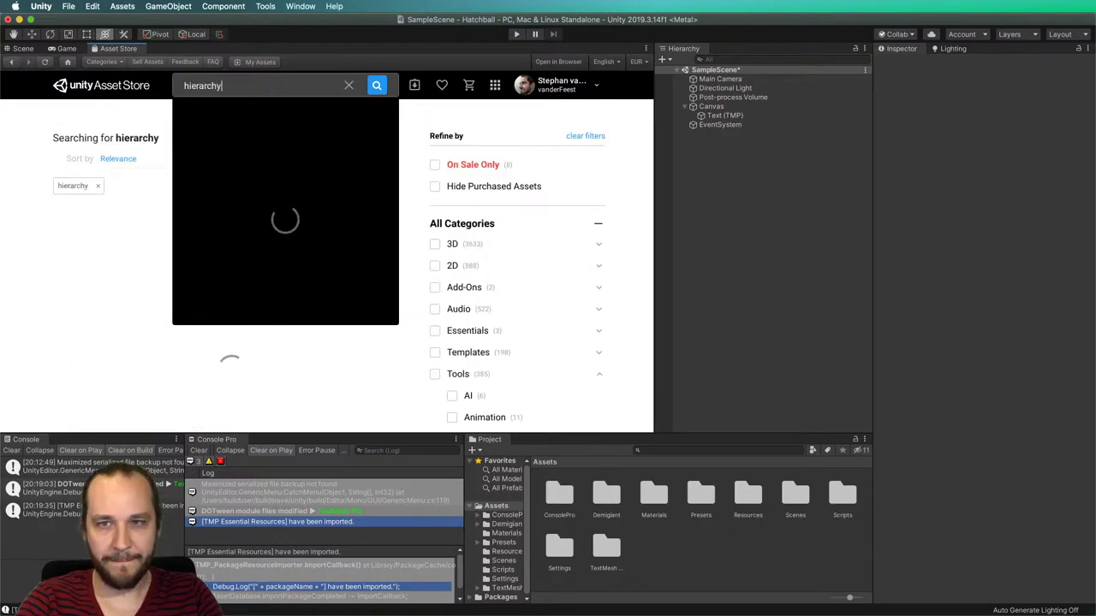
key(Return)
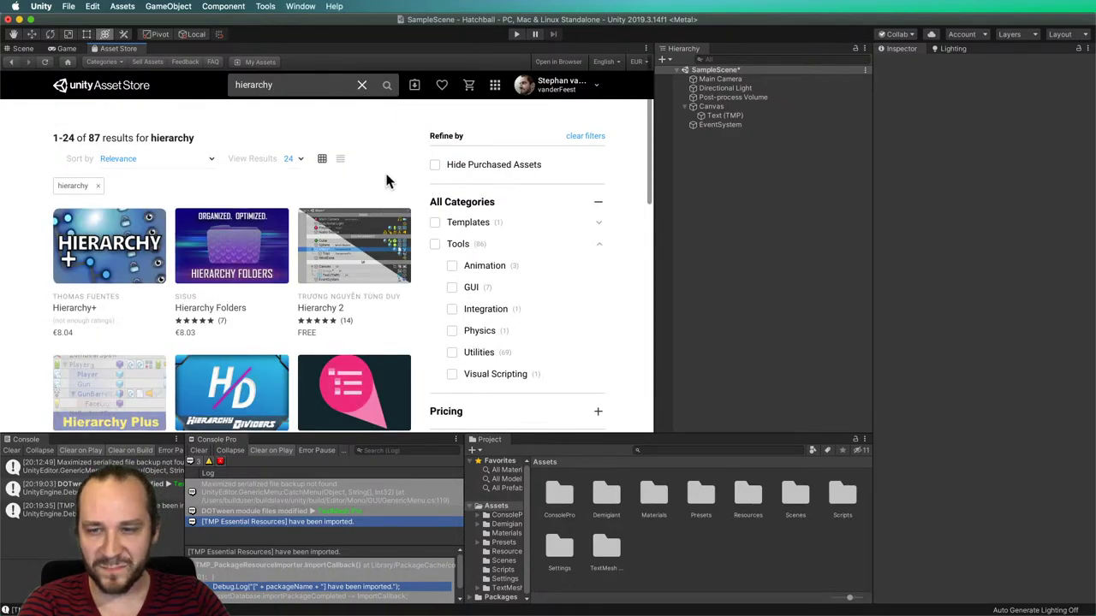
scroll(398, 192, down, 3)
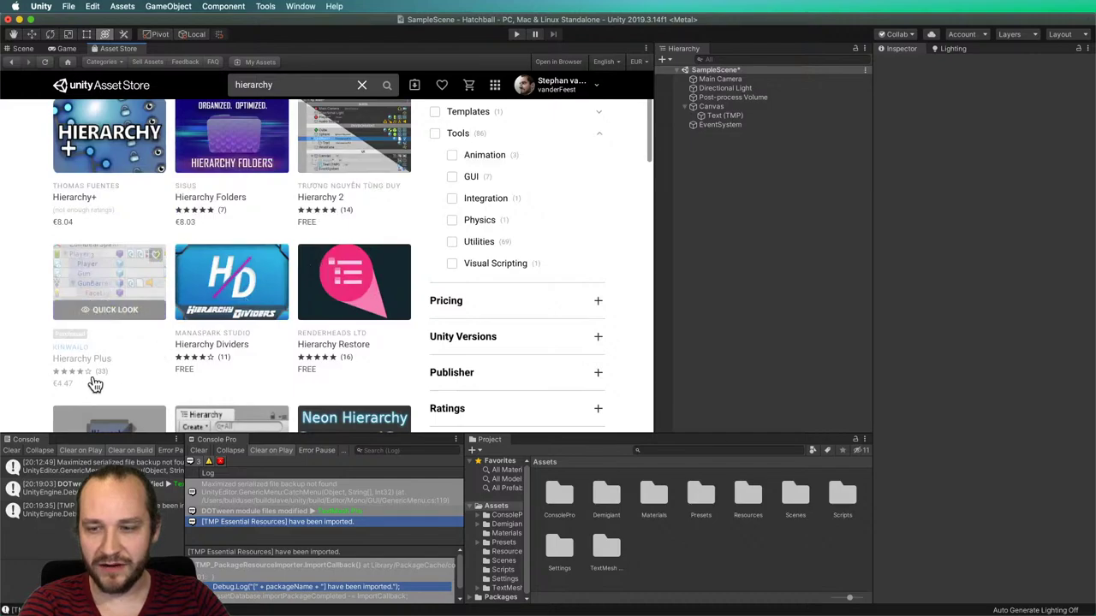
scroll(95, 385, down, 6)
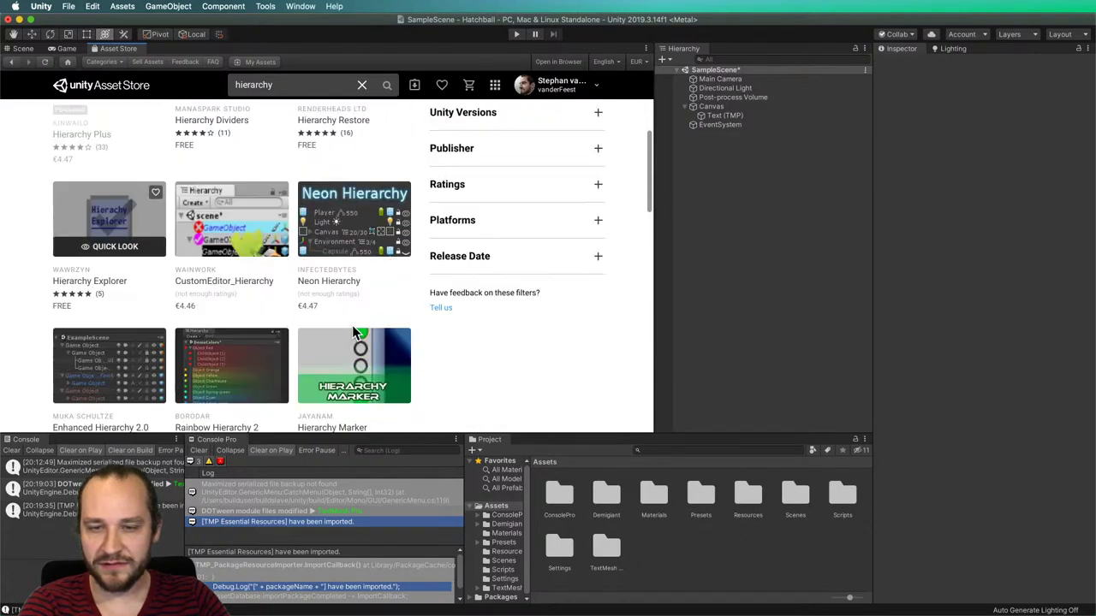
scroll(420, 312, down, 12)
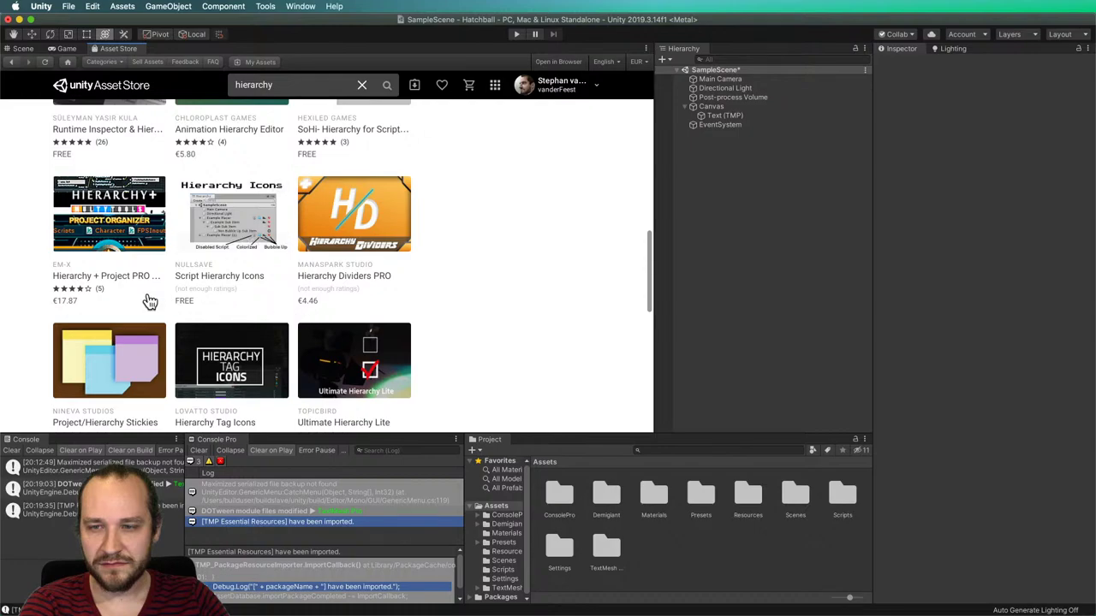
scroll(318, 288, down, 5)
scroll(448, 285, down, 3)
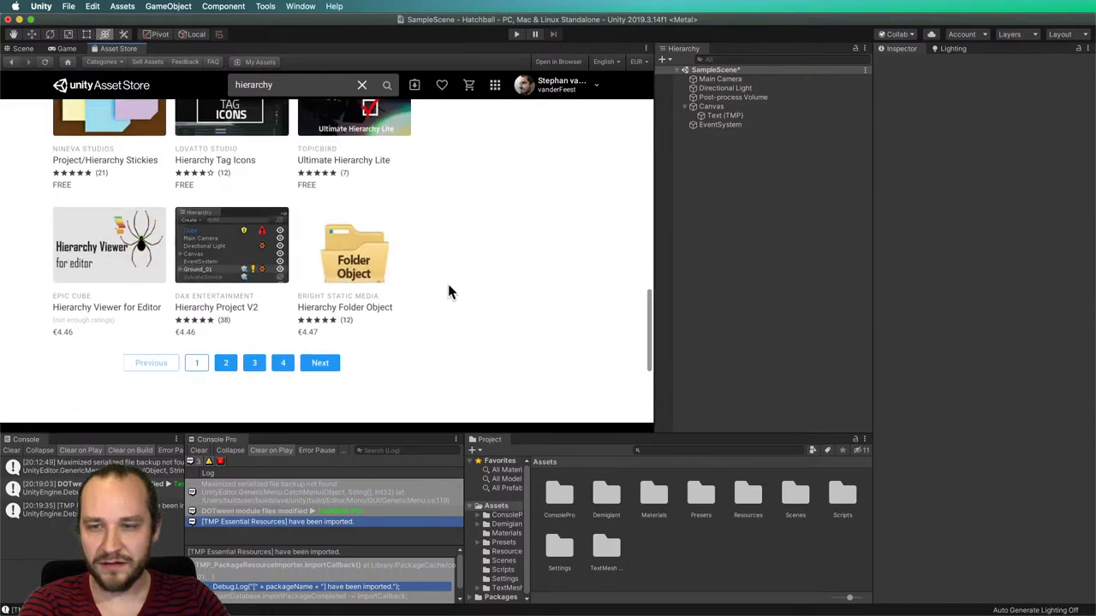
scroll(449, 285, up, 20)
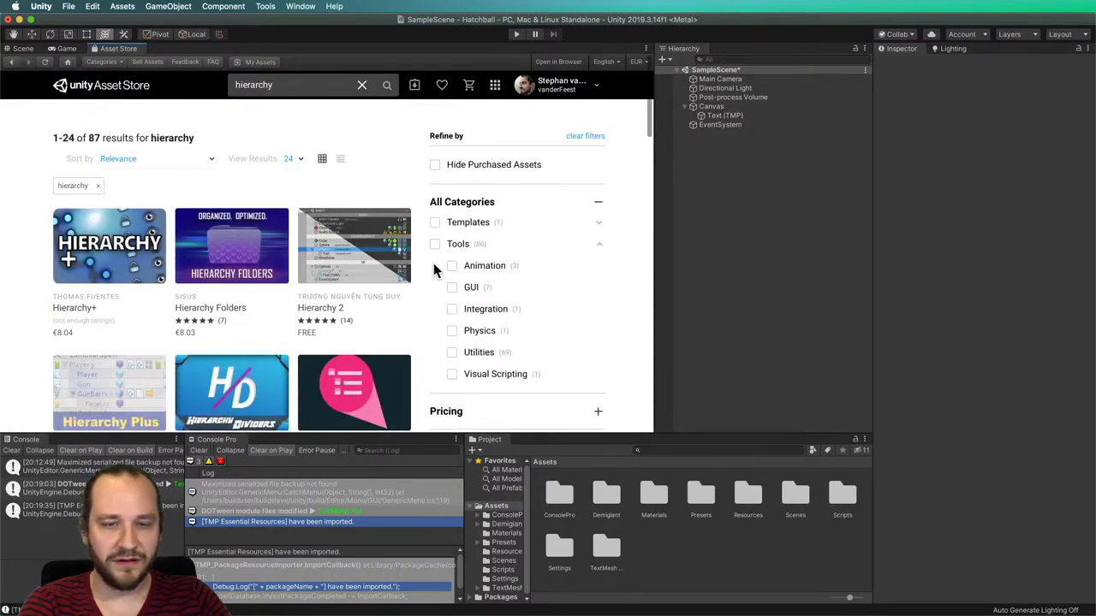
click(408, 98)
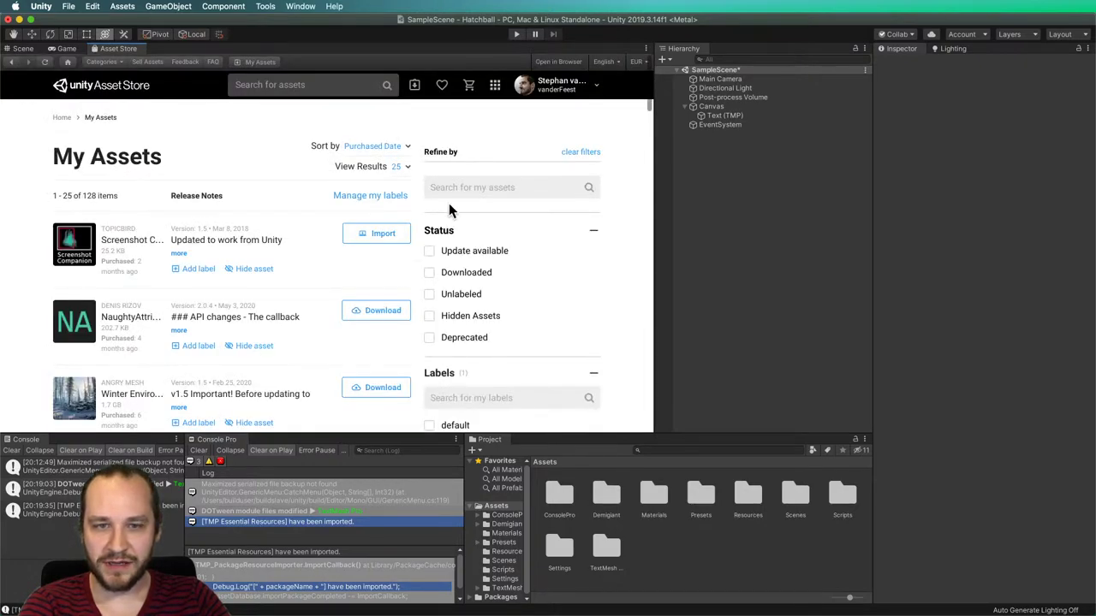
Filter My Assets by searching for 'hiera'.
click(456, 187)
text(hiera)
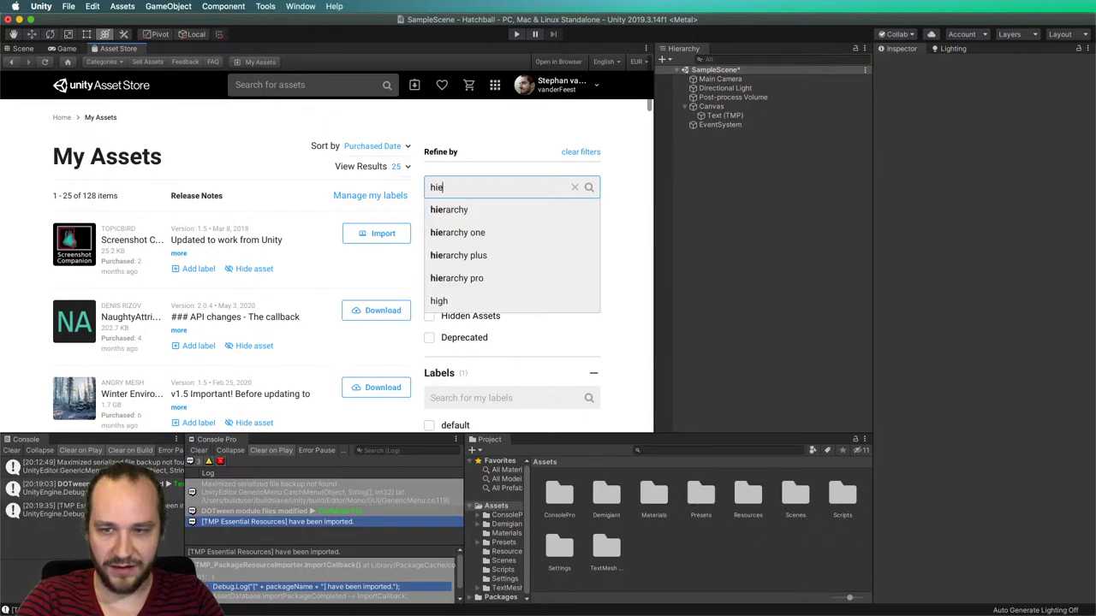
click(451, 211)
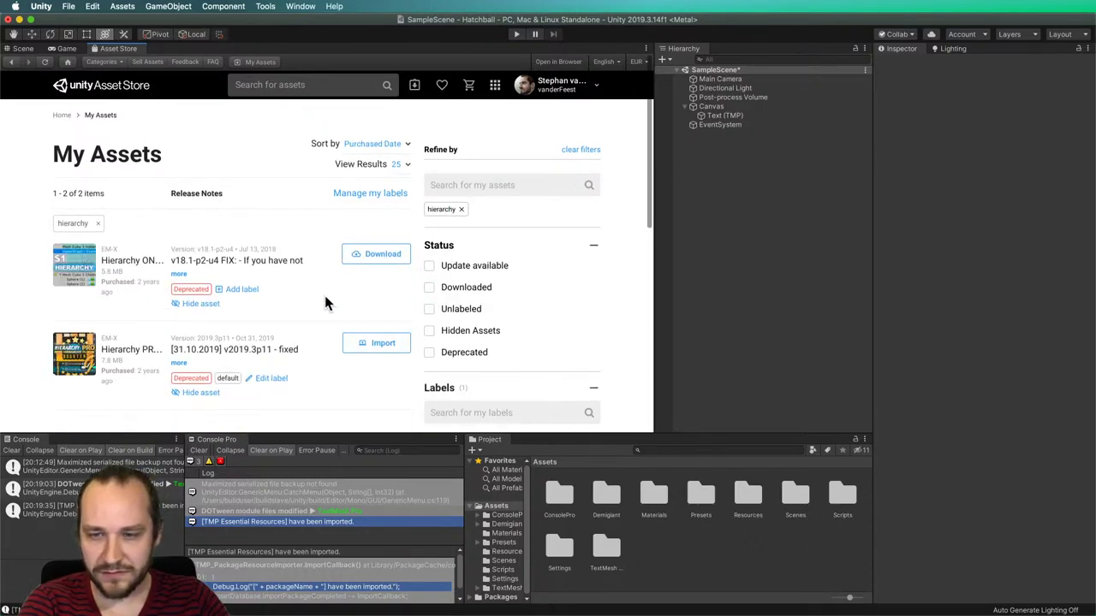
scroll(317, 300, down, 8)
scroll(315, 302, up, 10)
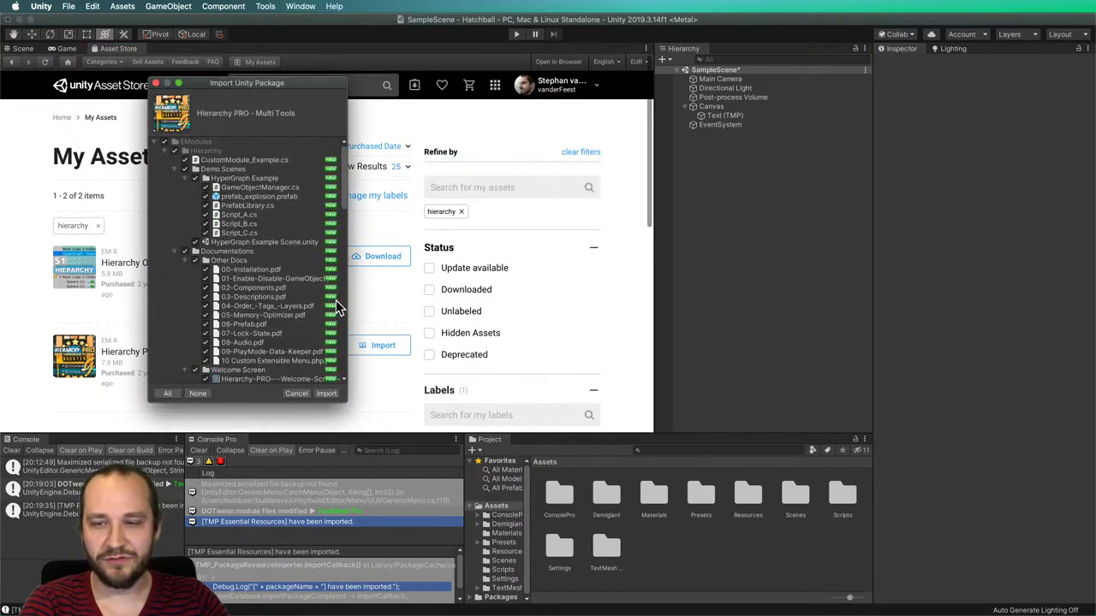
Import all of Hierarchy PRO, accept the API update, store data in the scene, and enable hiding.
click(326, 394)
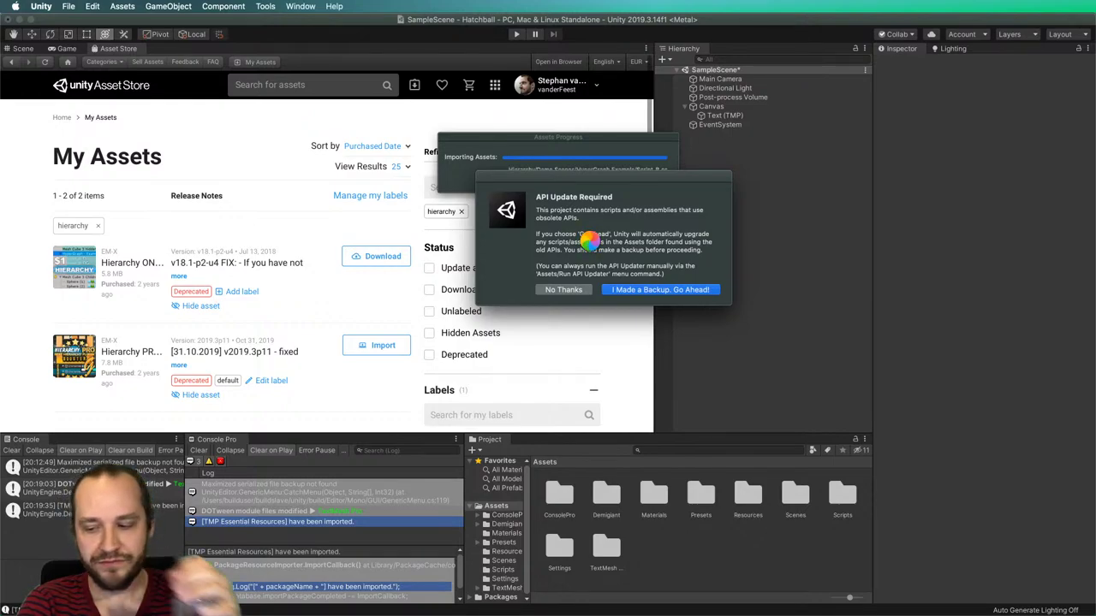
key(Return)
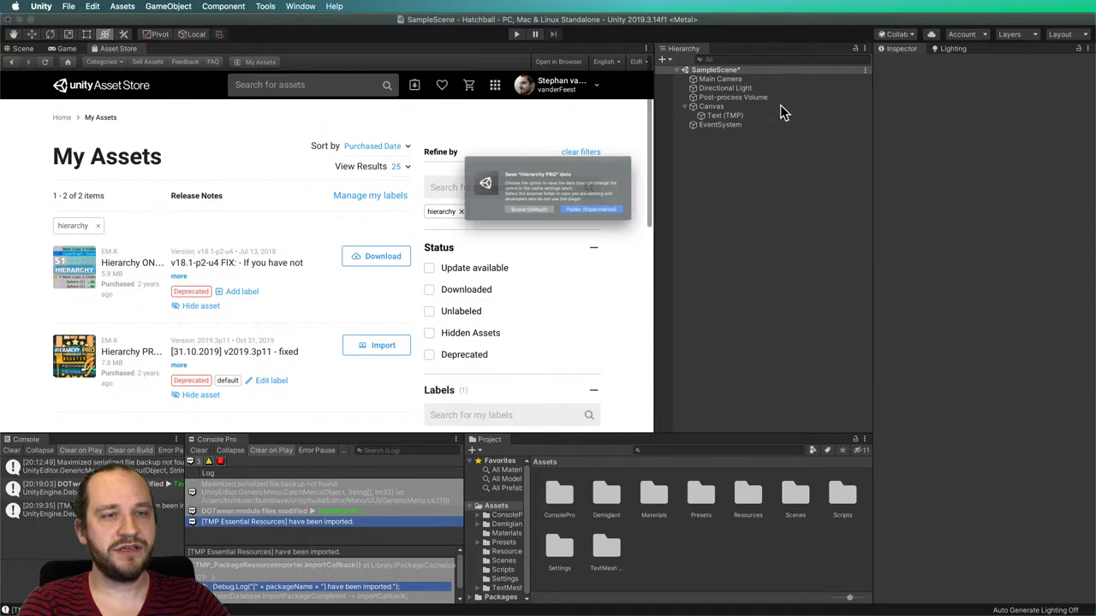
click(535, 220)
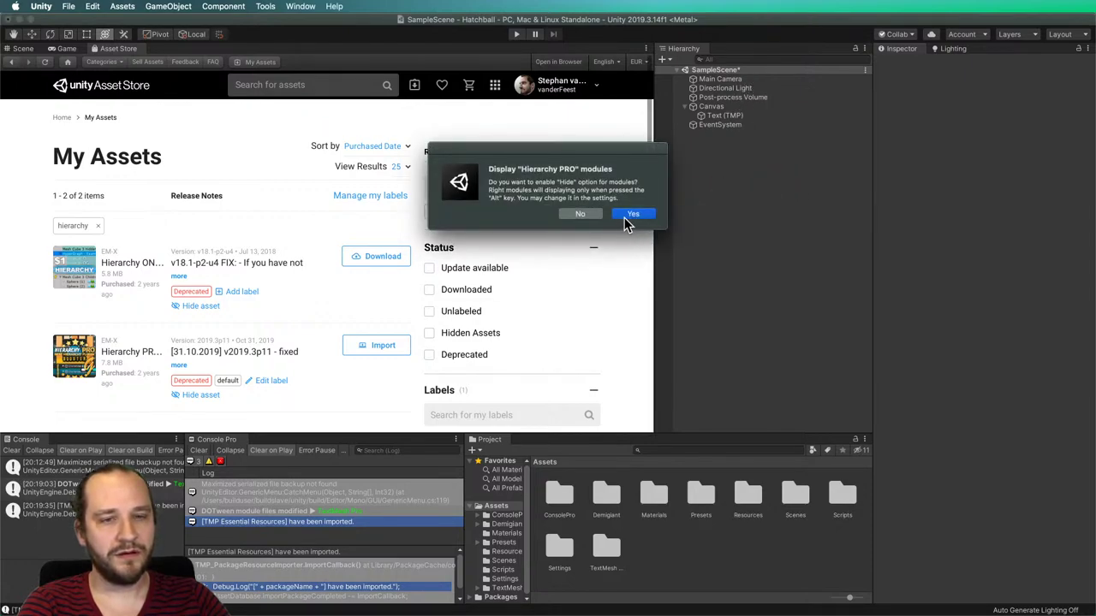
click(631, 215)
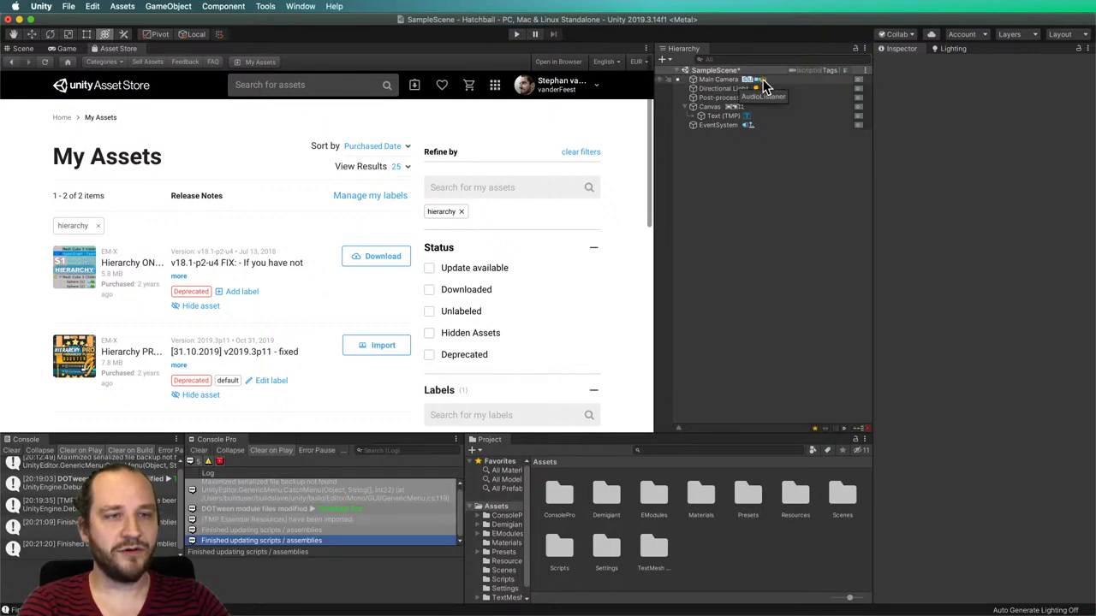
right_click(765, 85)
click(779, 86)
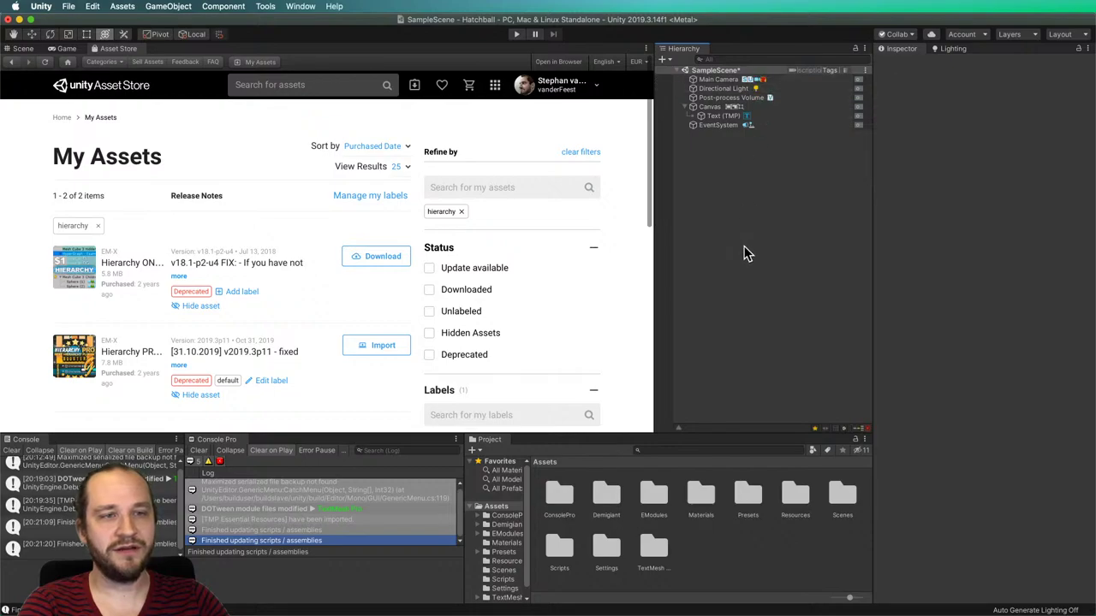
click(715, 78)
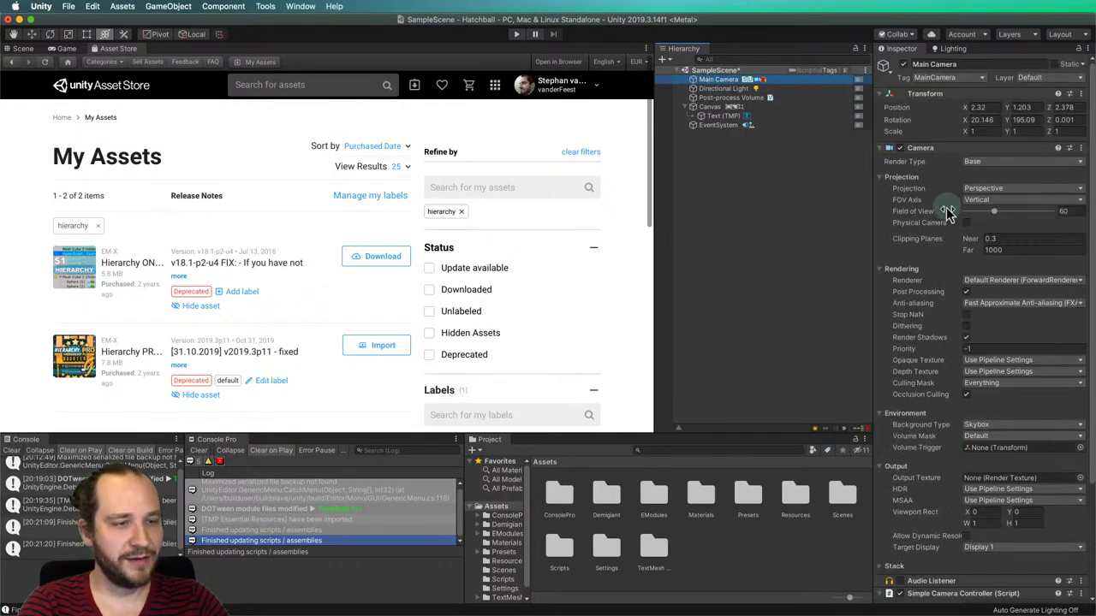
scroll(936, 332, down, 3)
scroll(936, 332, down, 3)
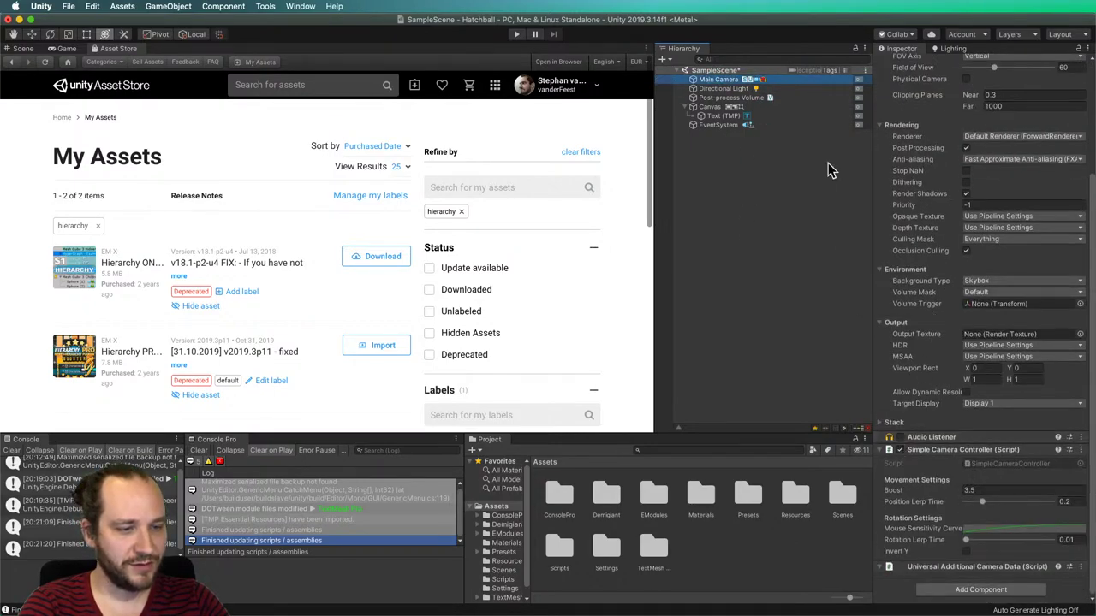
right_click(761, 83)
click(776, 92)
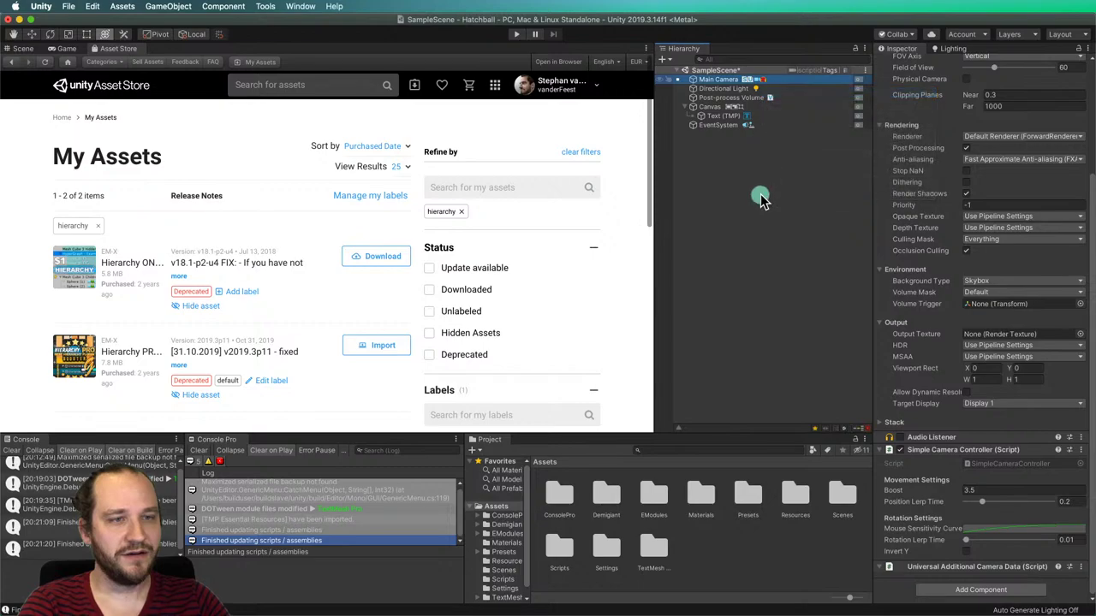
scroll(914, 219, up, 4)
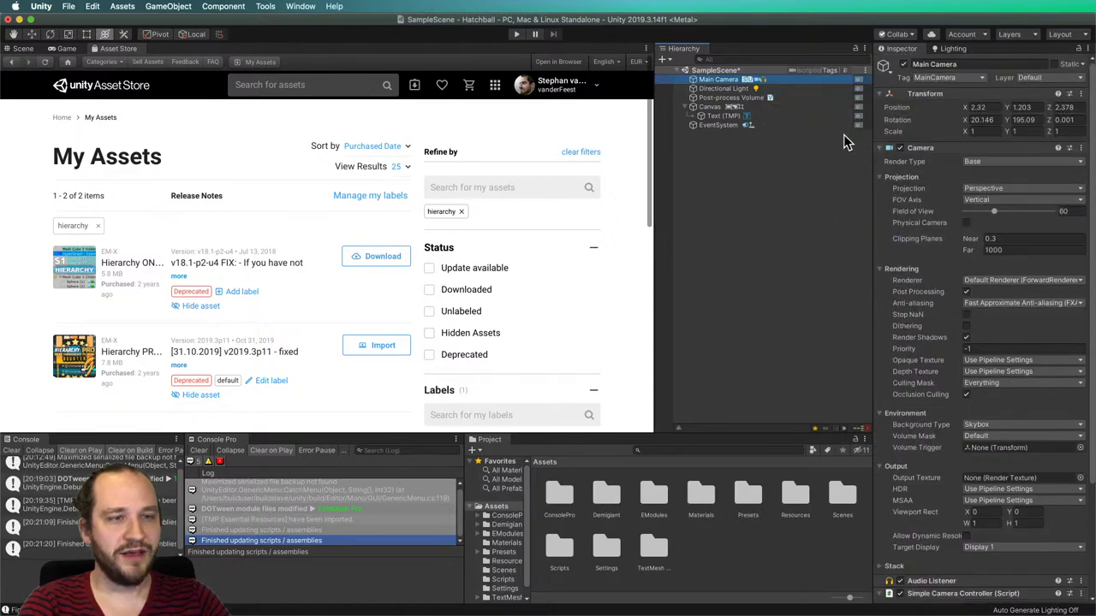
mouse_move(860, 113)
mouse_down()
mouse_move(841, 191)
mouse_move(857, 90)
mouse_move(860, 113)
mouse_move(795, 172)
mouse_move(854, 80)
mouse_move(860, 154)
mouse_move(856, 86)
mouse_move(822, 128)
mouse_up()
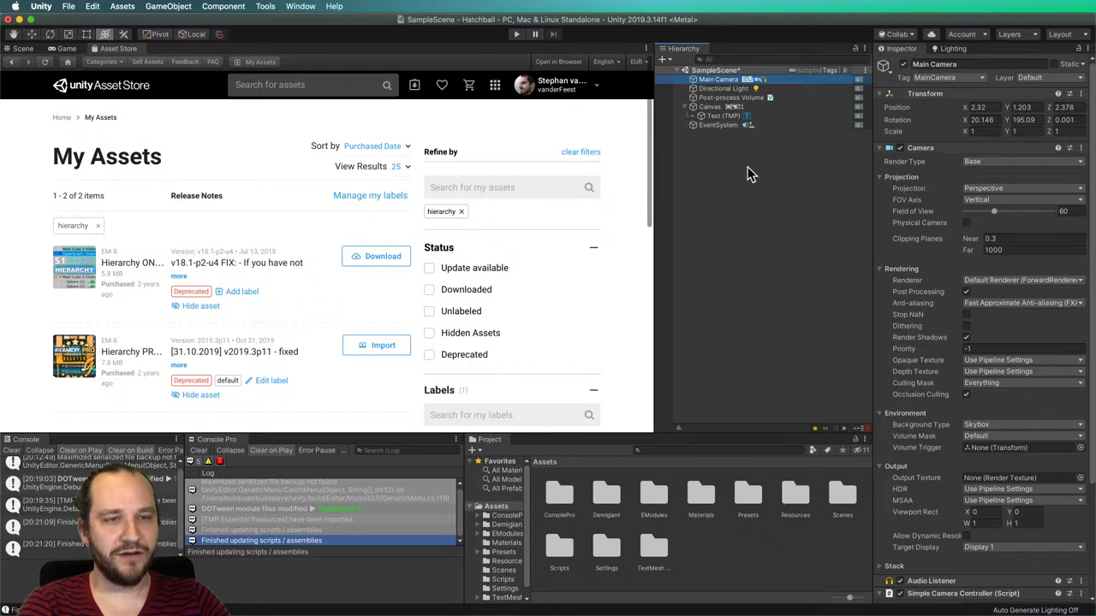
Give Text (TMP) a red label and orange background via Hierarchy PRO's highlighter.
click(695, 117)
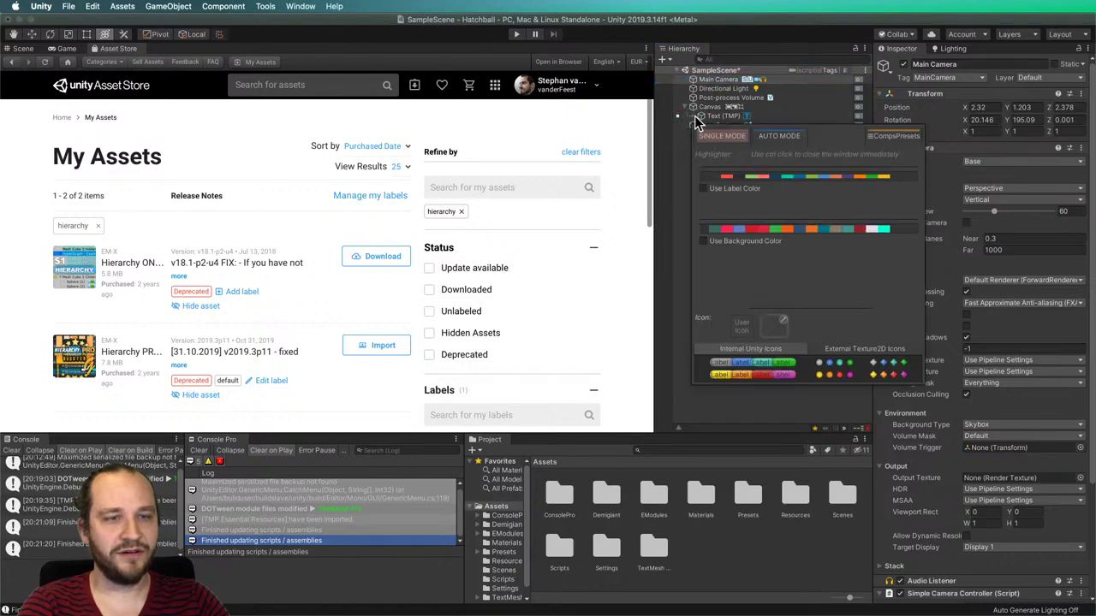
click(725, 177)
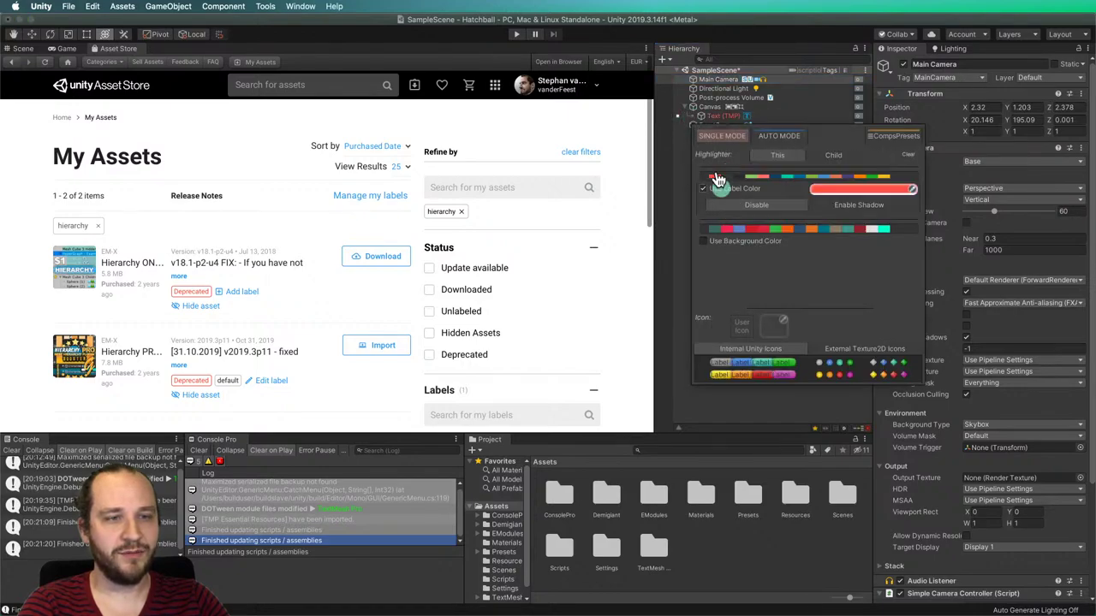
click(790, 229)
click(674, 263)
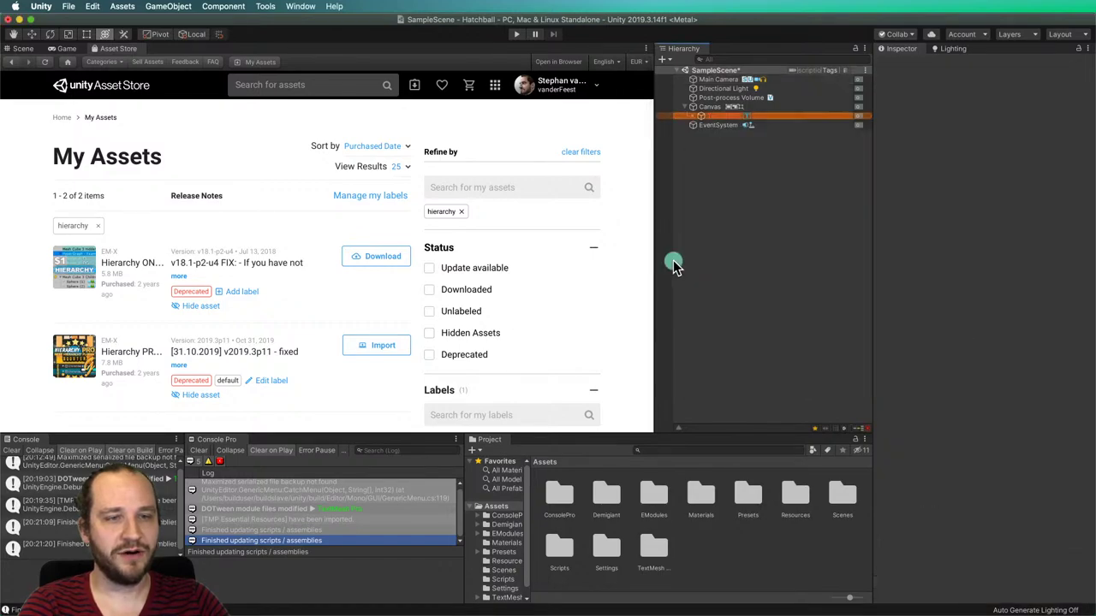
click(817, 198)
Turn off the red label and orange background colours on Text (TMP).
click(692, 117)
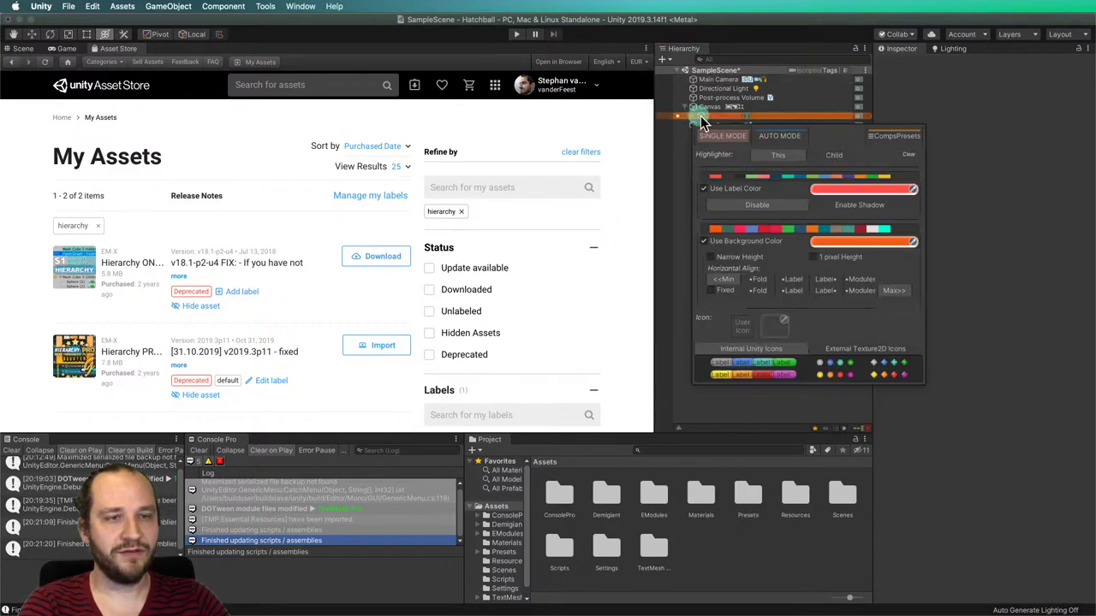
click(738, 192)
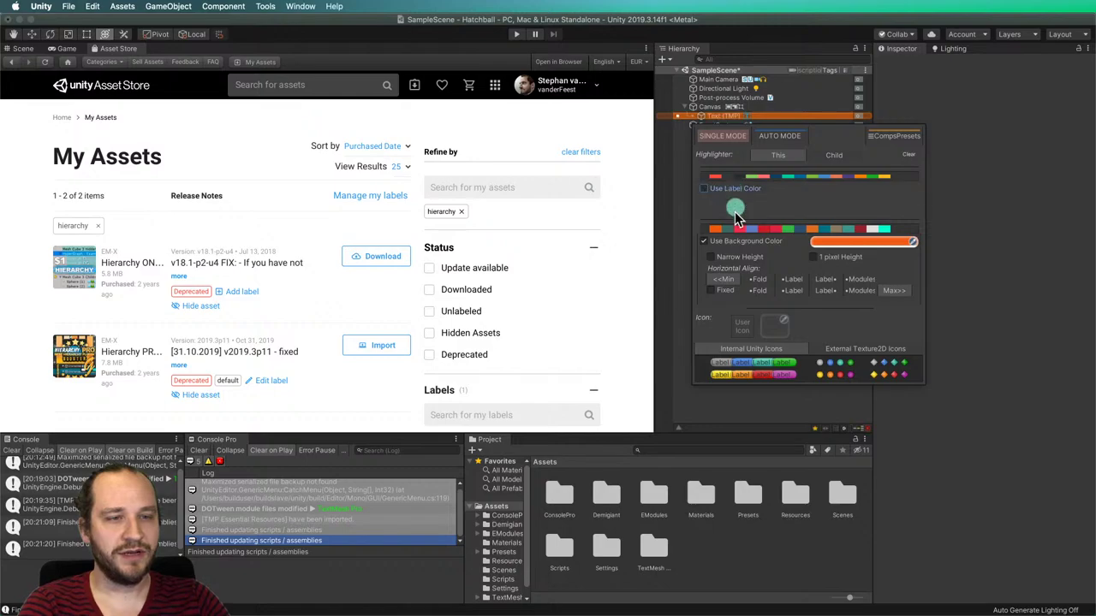
click(737, 242)
click(689, 176)
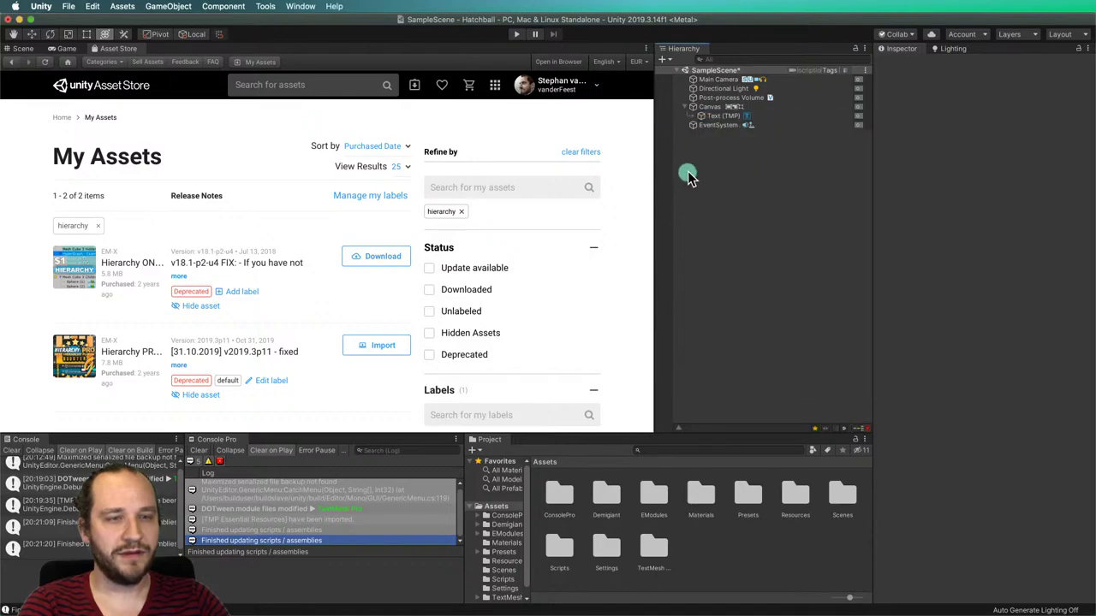
Delete the Canvas with its Text (TMP) and save the scene.
click(711, 107)
key(super+c)
key(super+BackSpace)
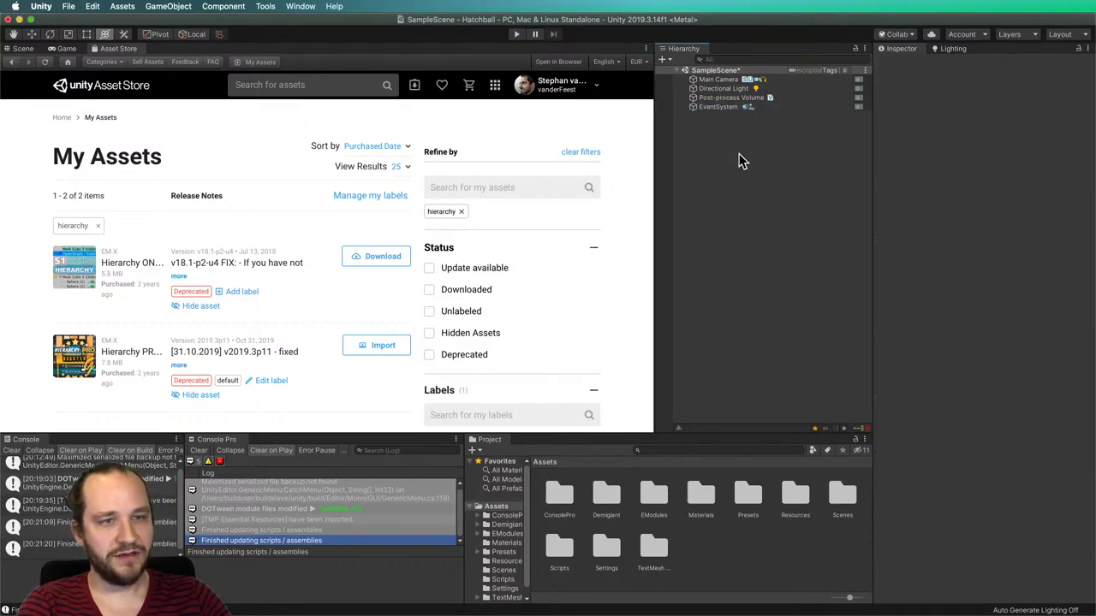
click(745, 221)
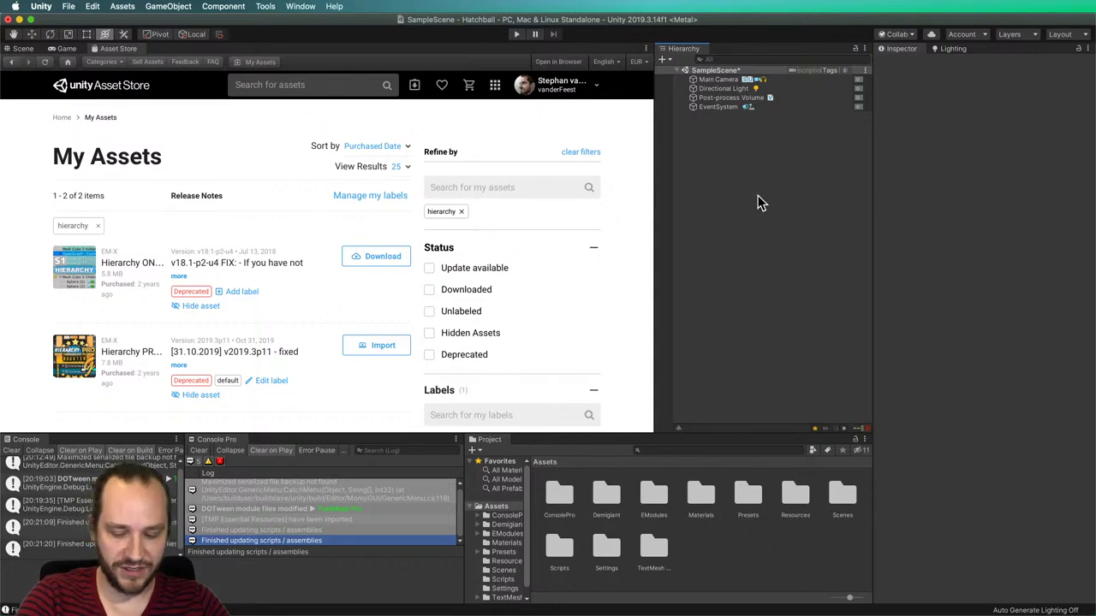
key(super+s)
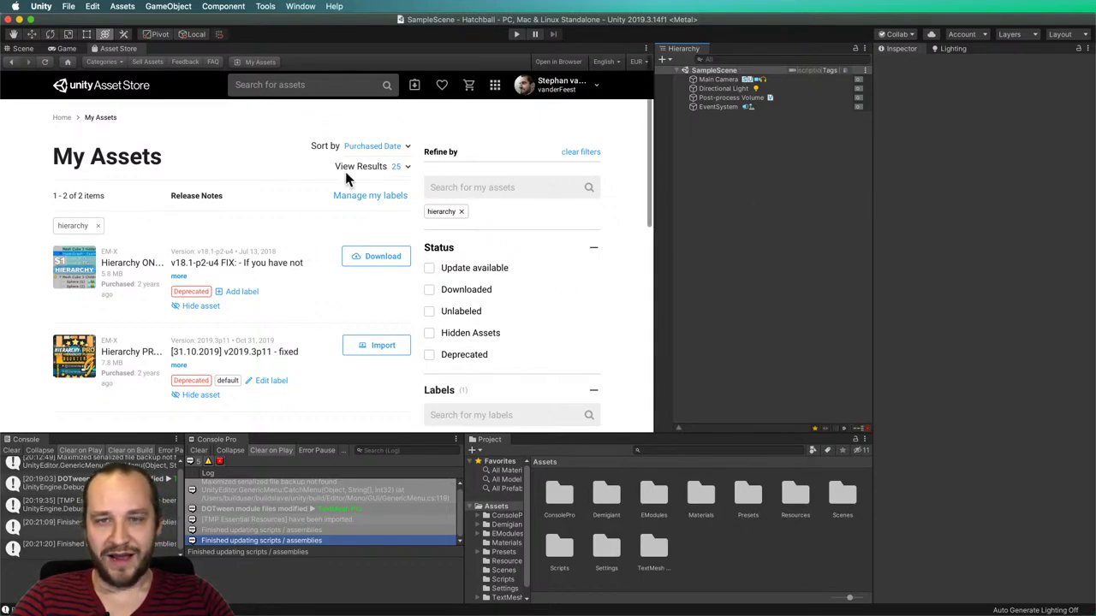
Filter My Assets to the default label and remove the hierarchy search chip.
scroll(482, 274, down, 3)
click(431, 351)
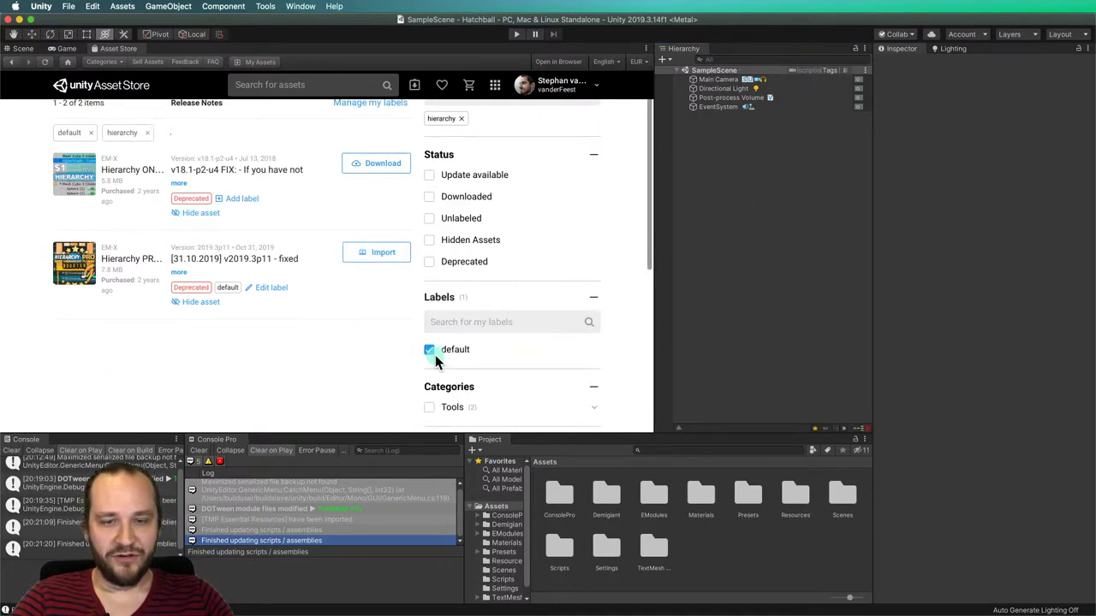
scroll(376, 283, up, 3)
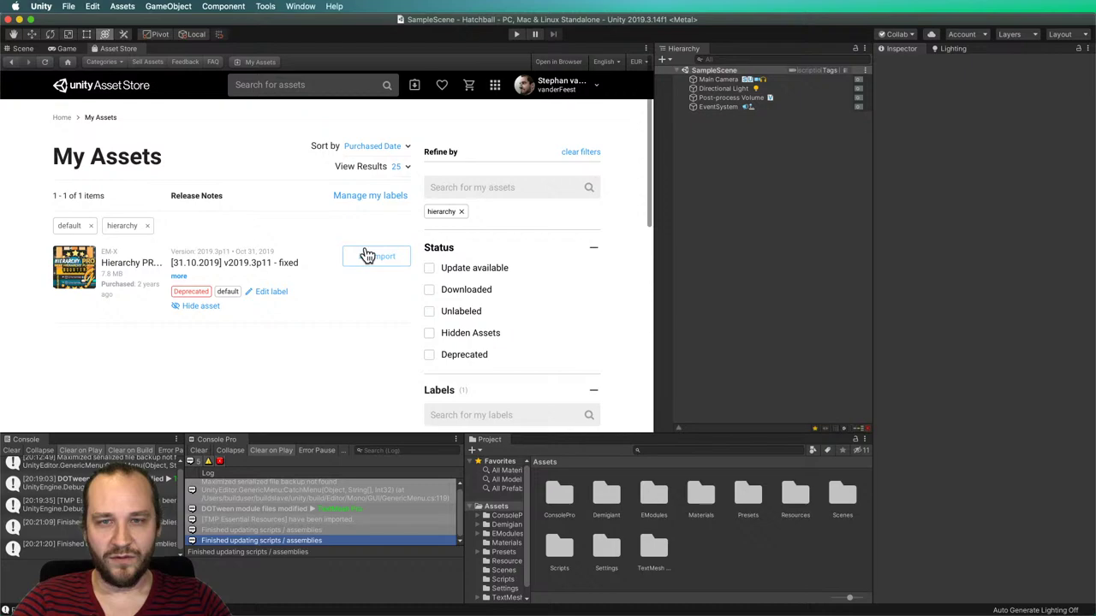
click(462, 212)
Import the AutoSave Scene package with all its files.
scroll(318, 343, down, 3)
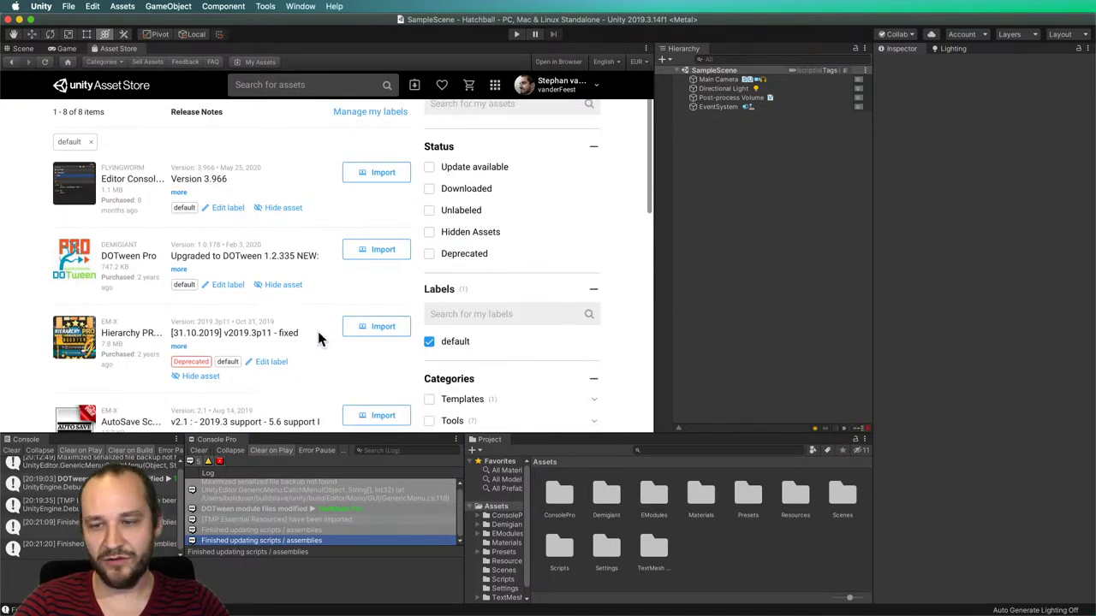
scroll(315, 342, down, 5)
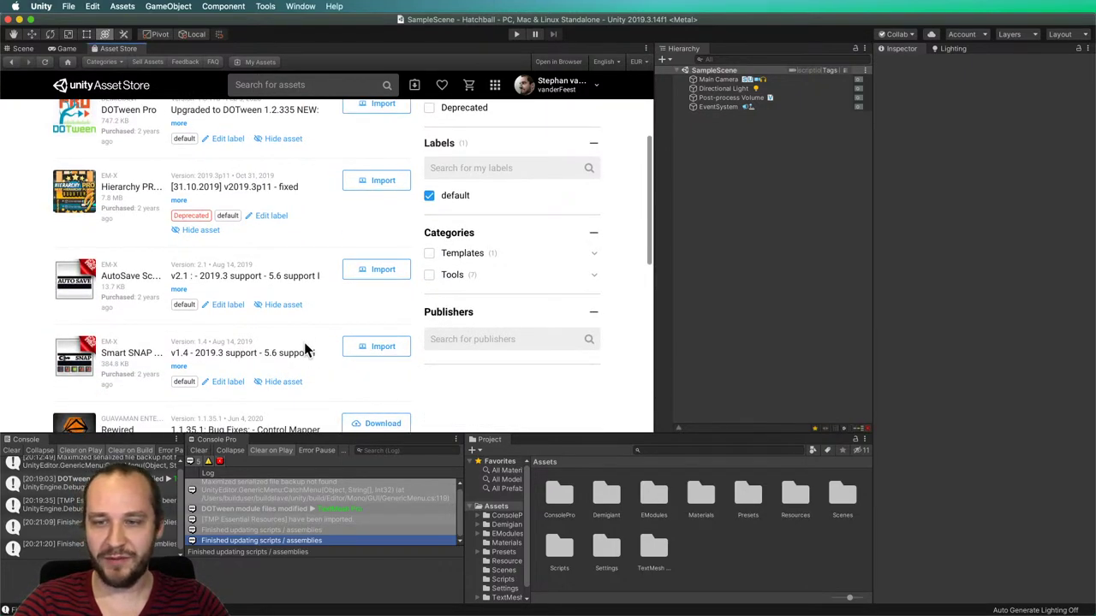
scroll(307, 351, down, 1)
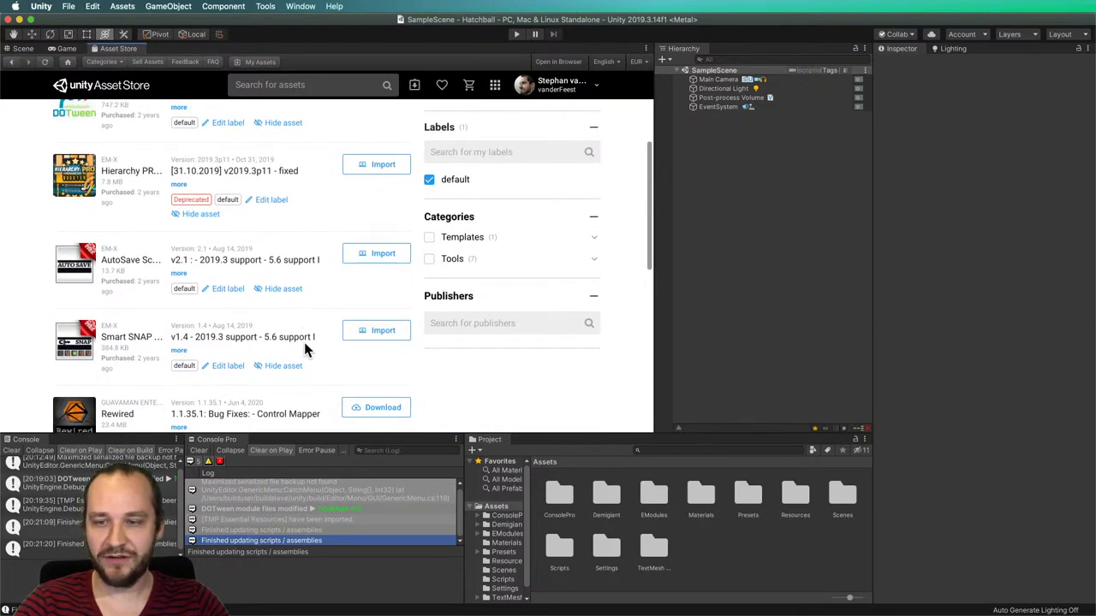
click(392, 247)
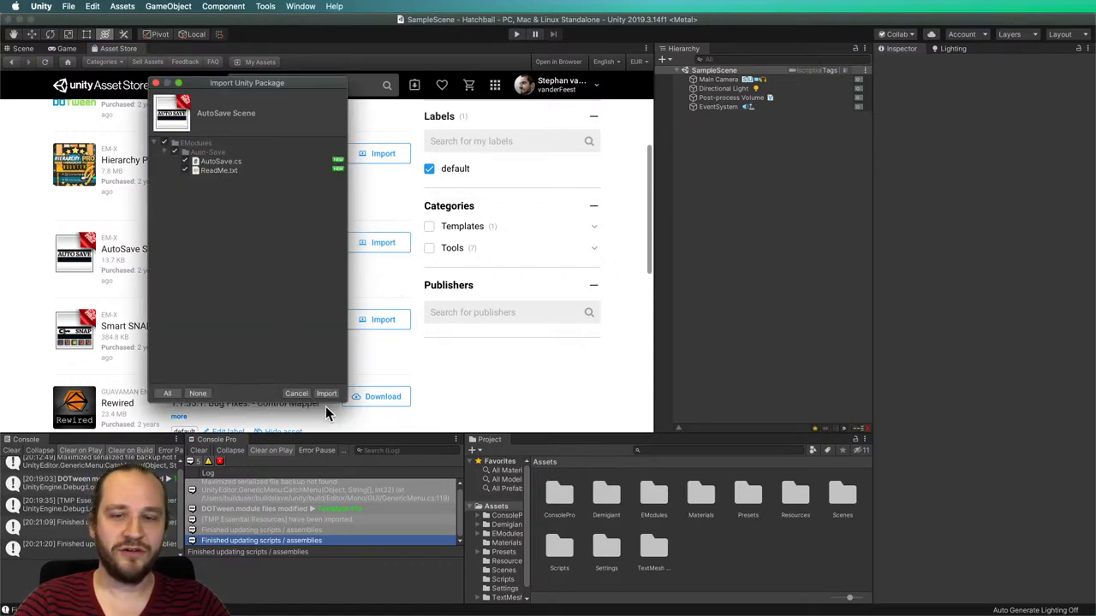
click(327, 394)
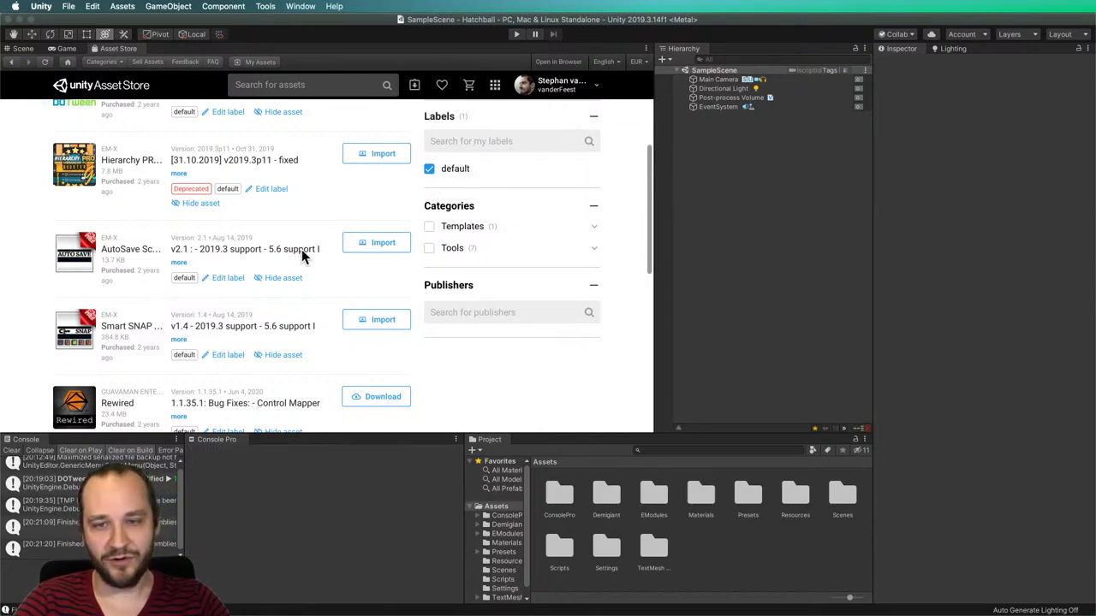
scroll(308, 248, down, 2)
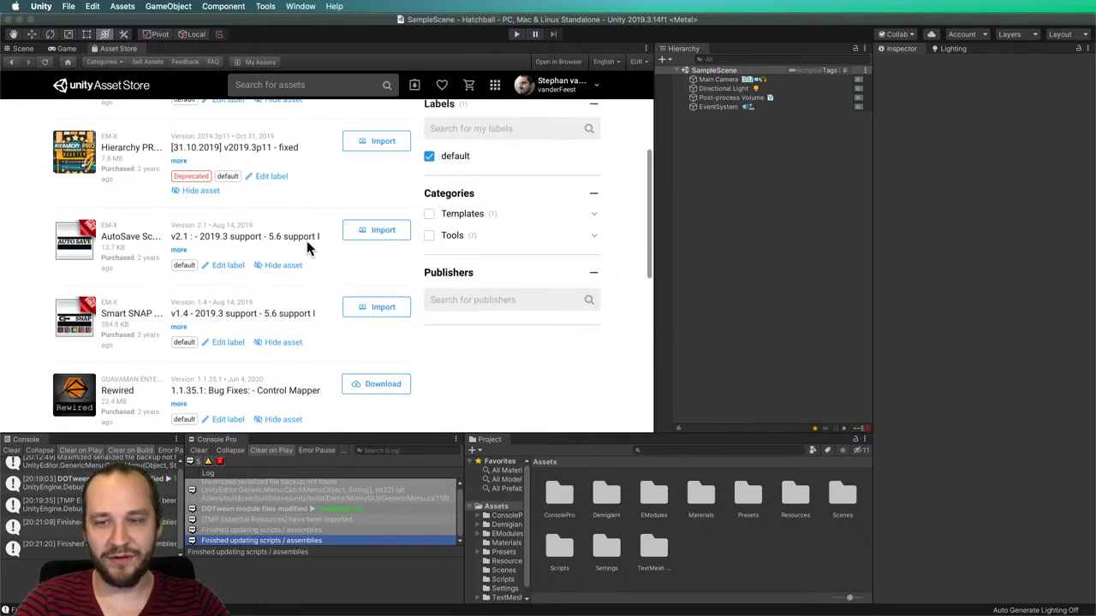
scroll(316, 236, down, 1)
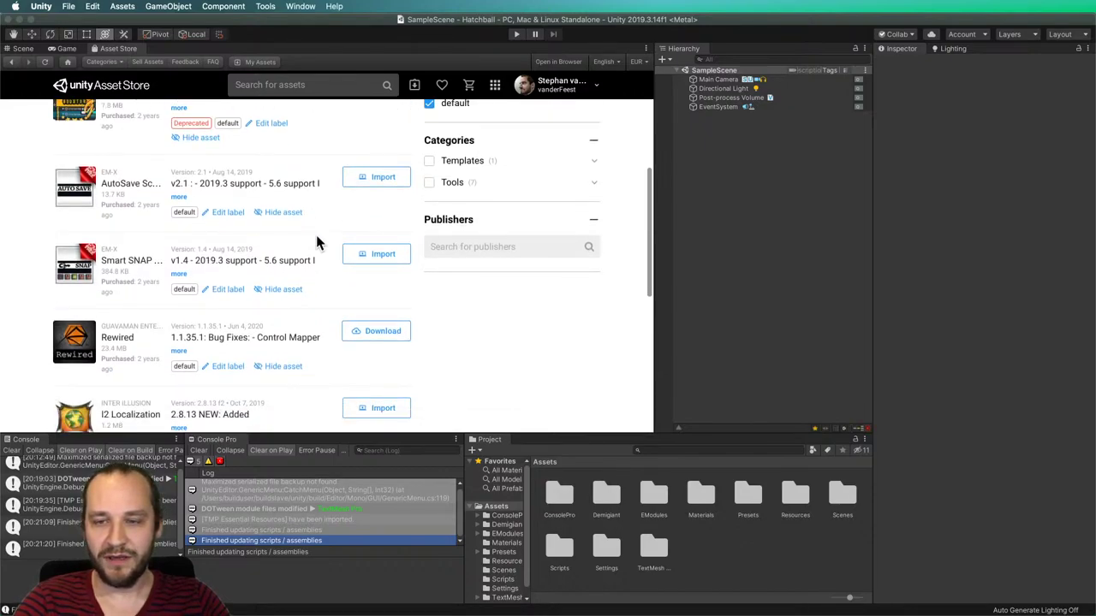
scroll(315, 237, down, 2)
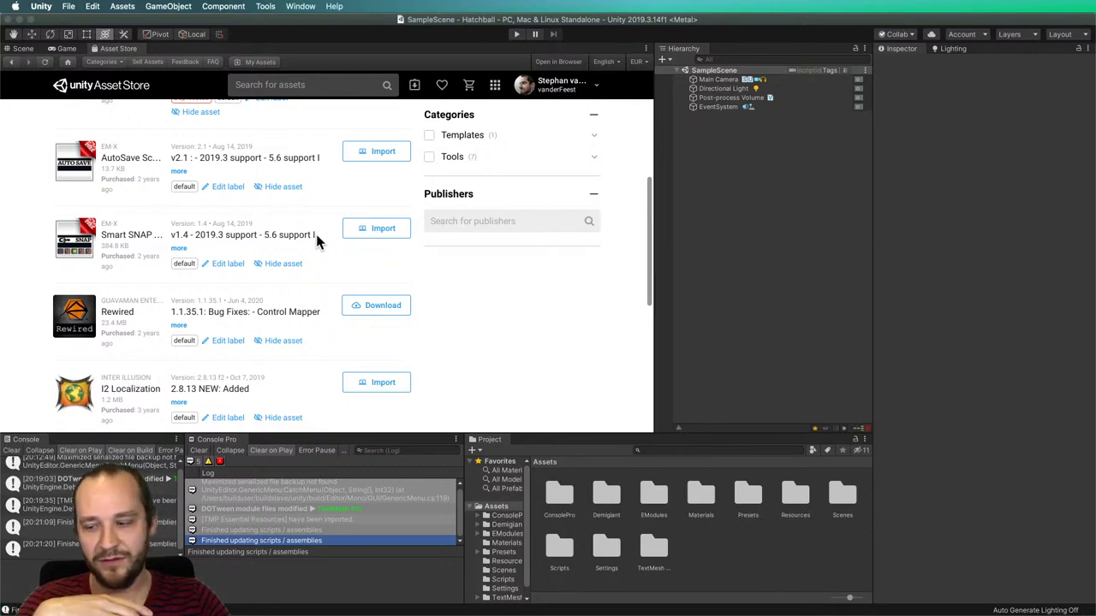
scroll(317, 238, down, 3)
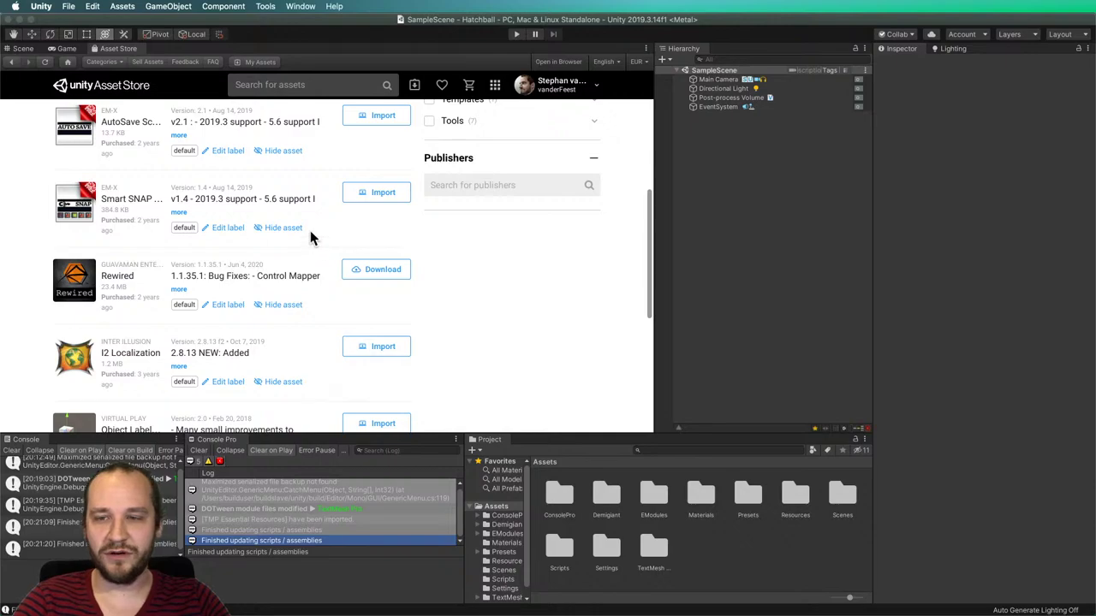
Import the Smart SNAP package, then remove Rewired's default label and save it.
click(379, 193)
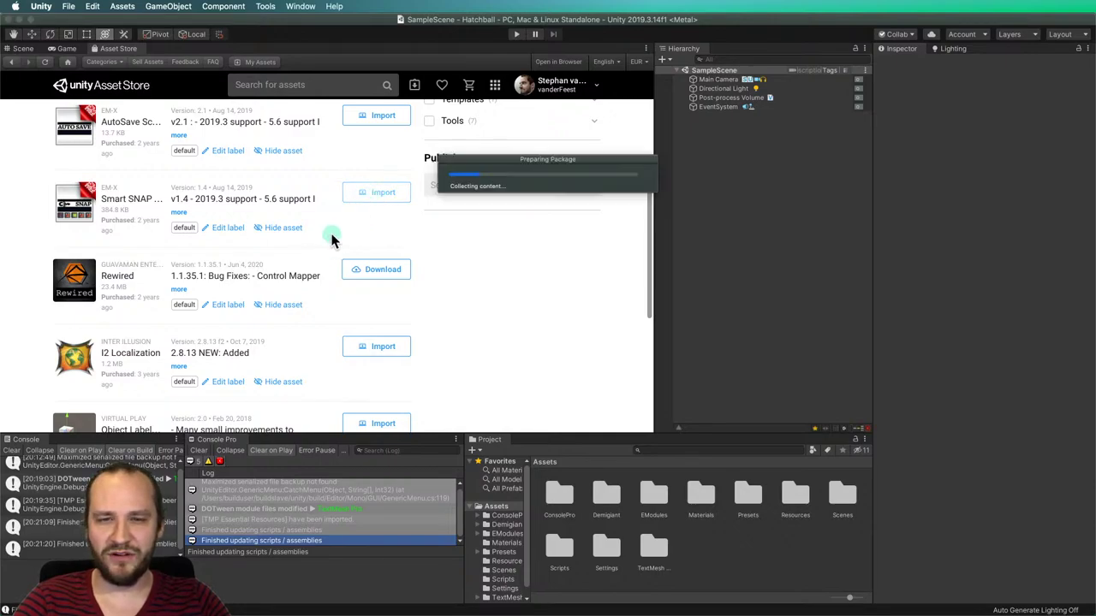
click(326, 392)
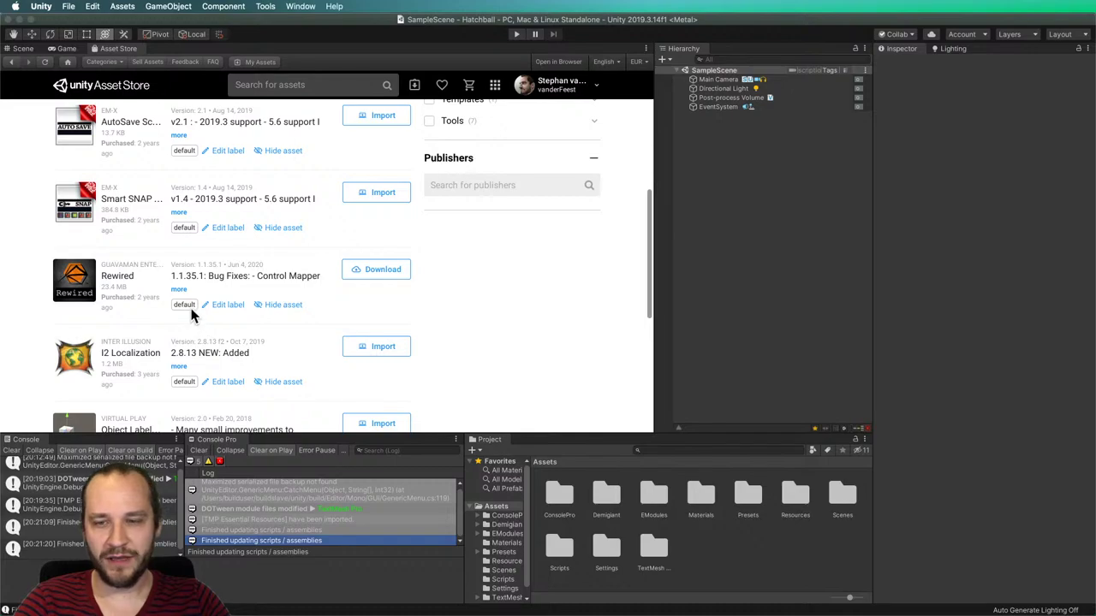
click(226, 308)
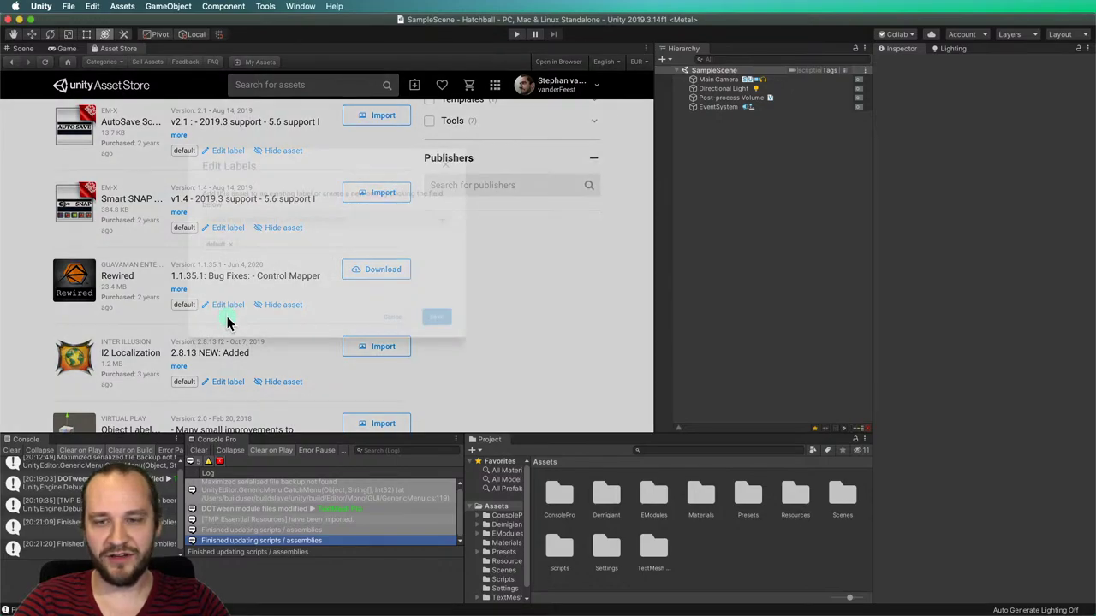
click(207, 245)
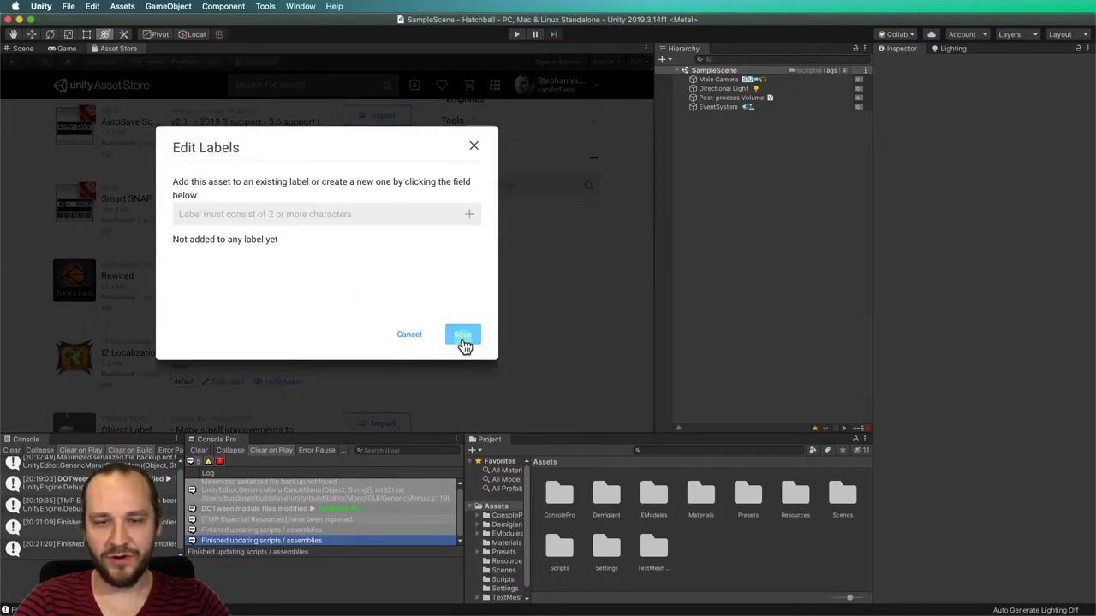
click(460, 338)
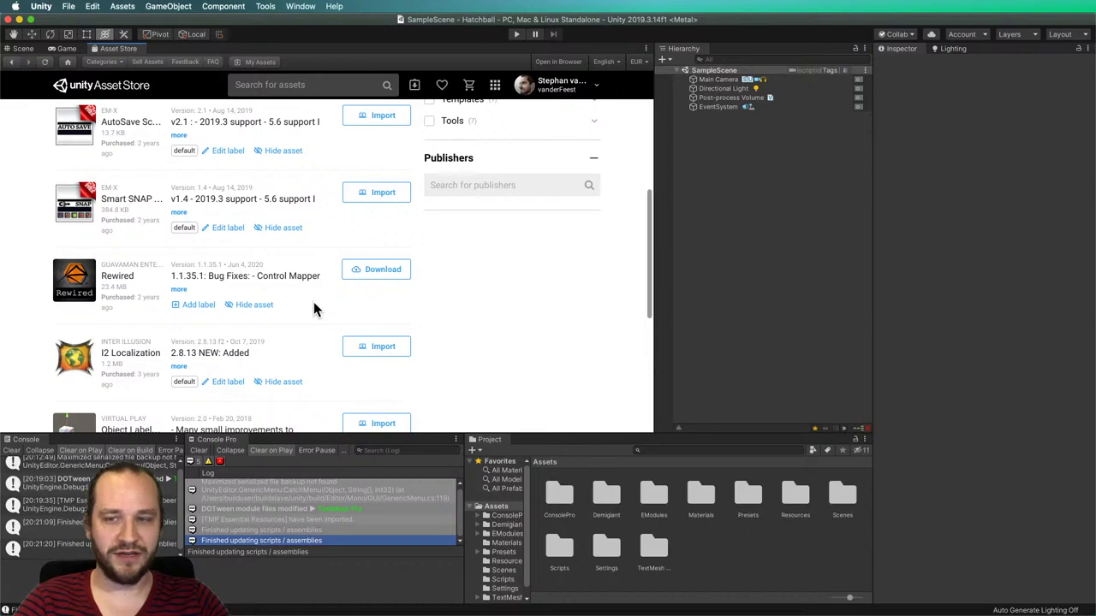
scroll(313, 303, down, 1)
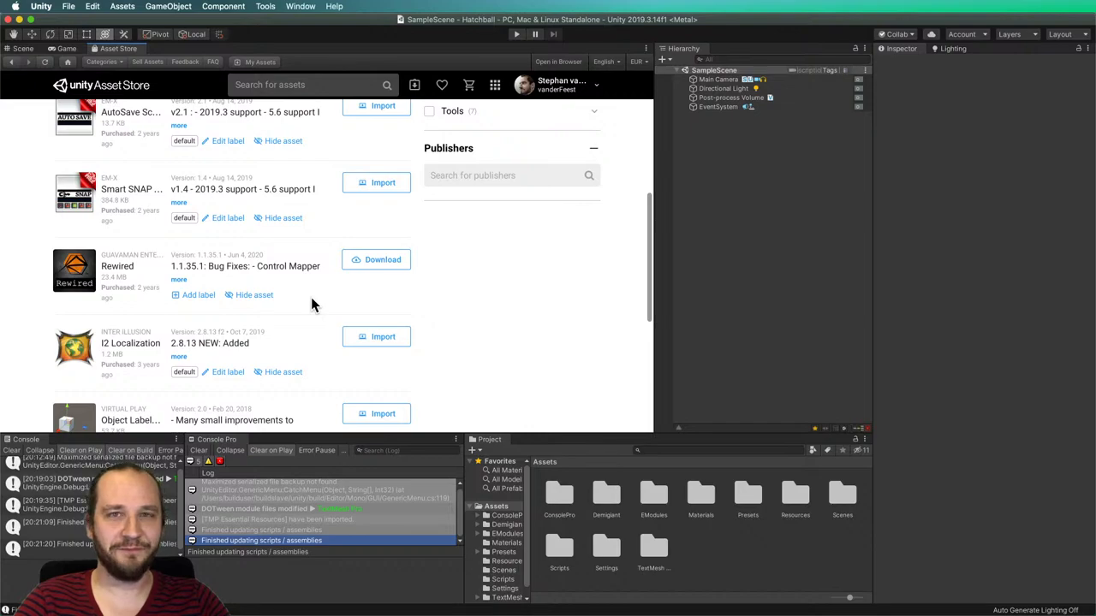
scroll(312, 301, down, 3)
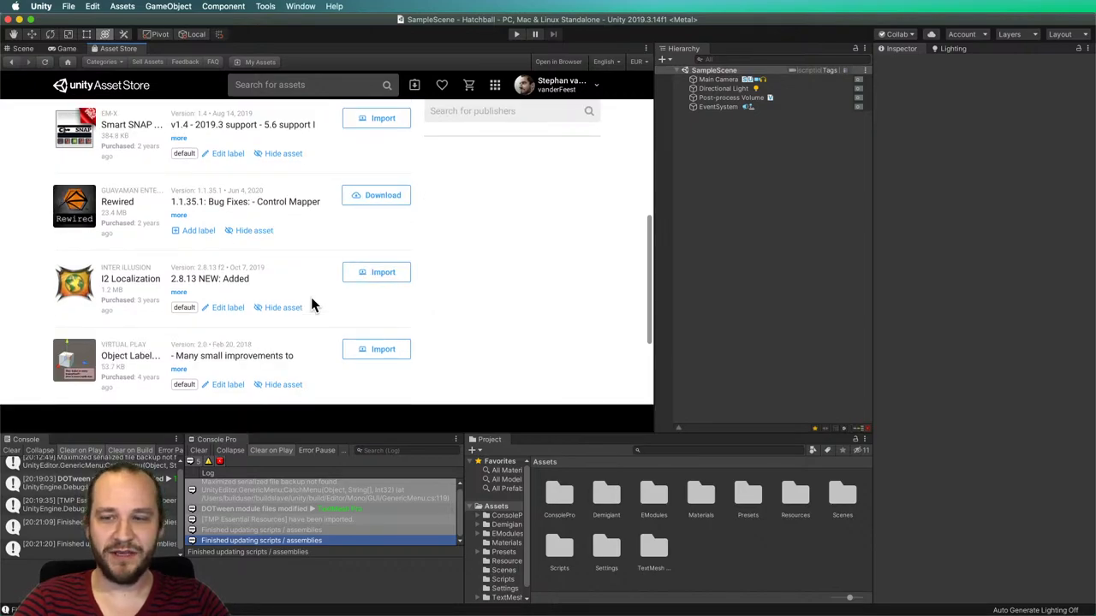
Import all files of the I2 Localization package into Assets.
click(363, 273)
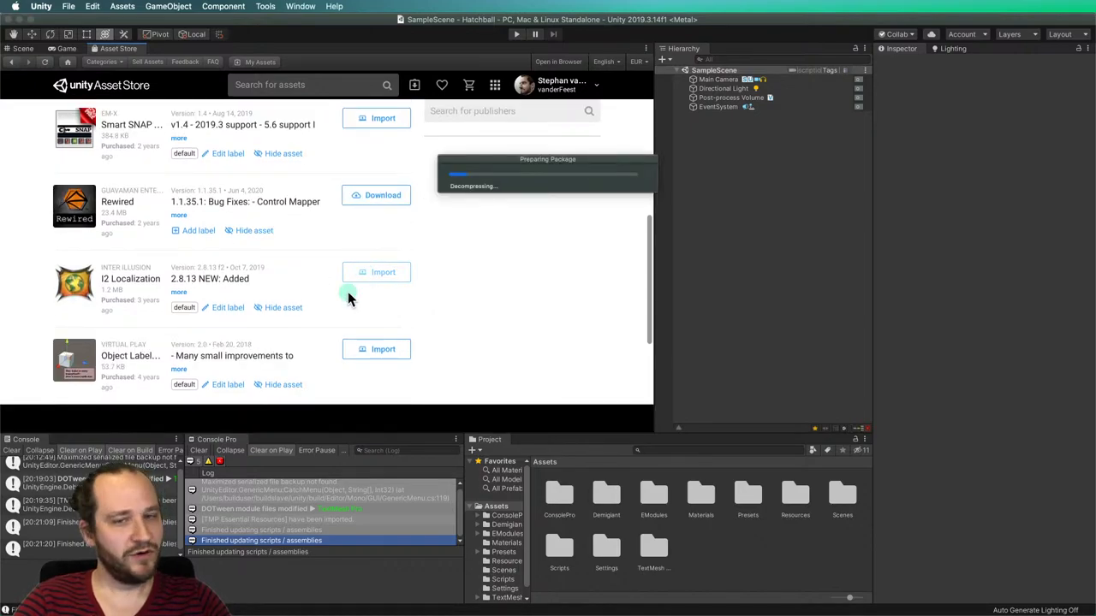
click(332, 396)
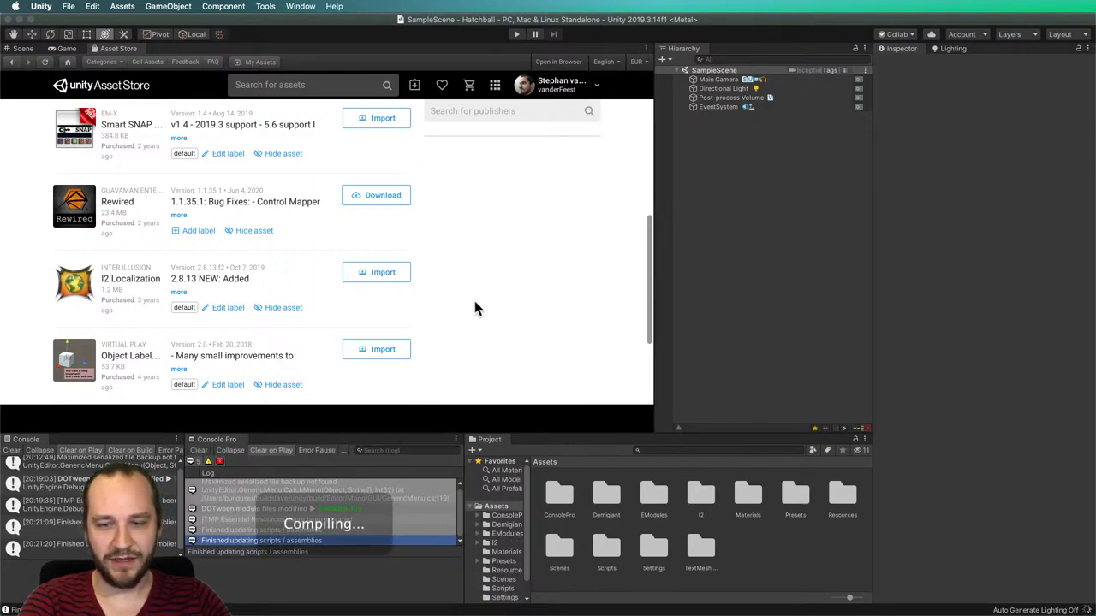
scroll(454, 306, down, 3)
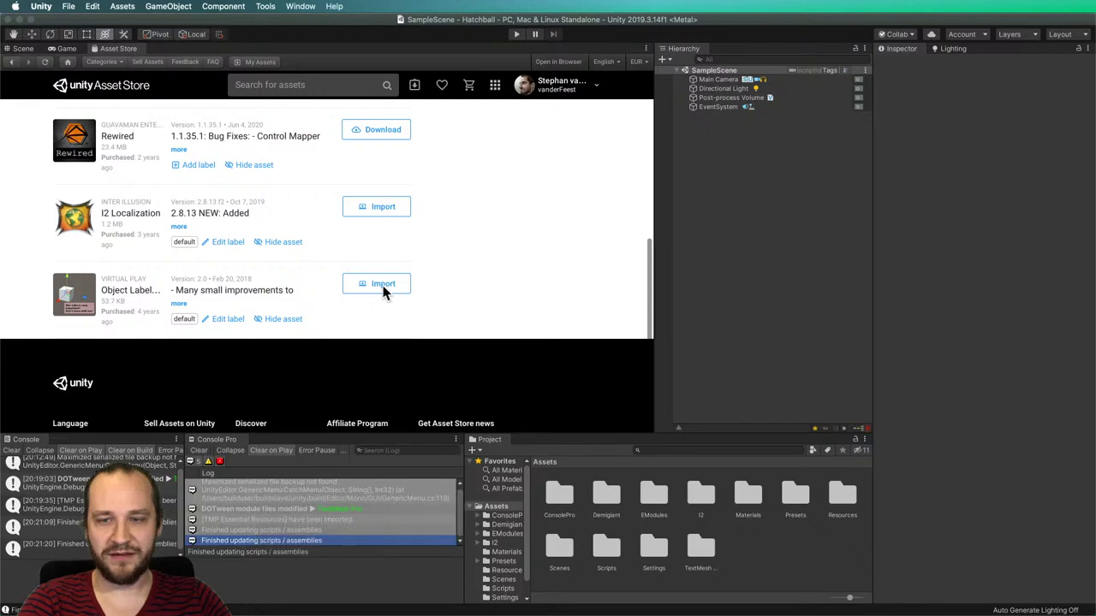
Import the Object Notes package files, then close the Asset Store tab.
click(379, 291)
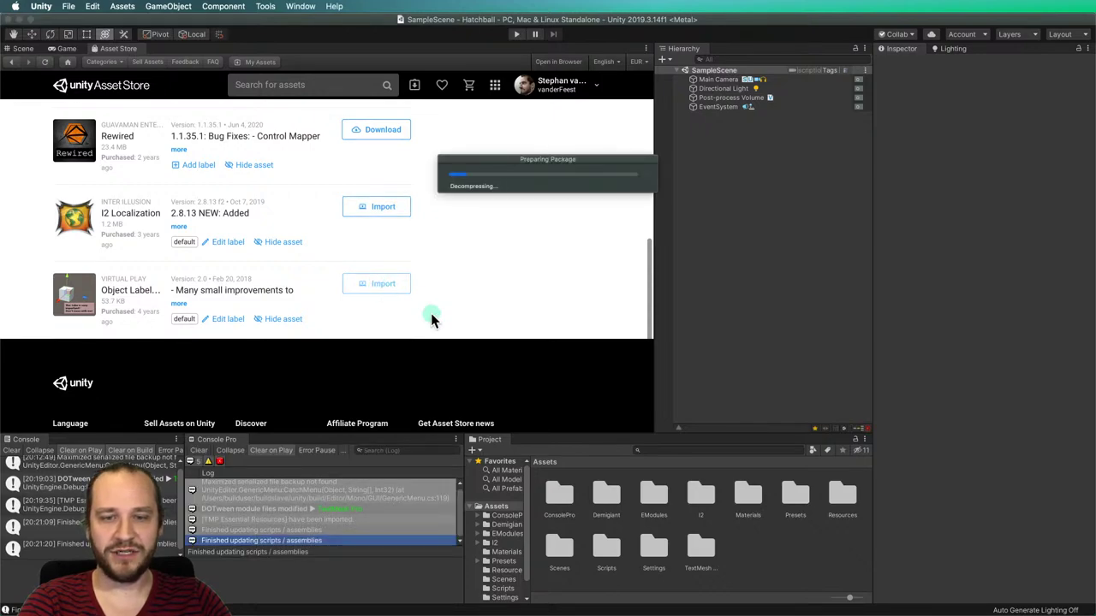
click(327, 394)
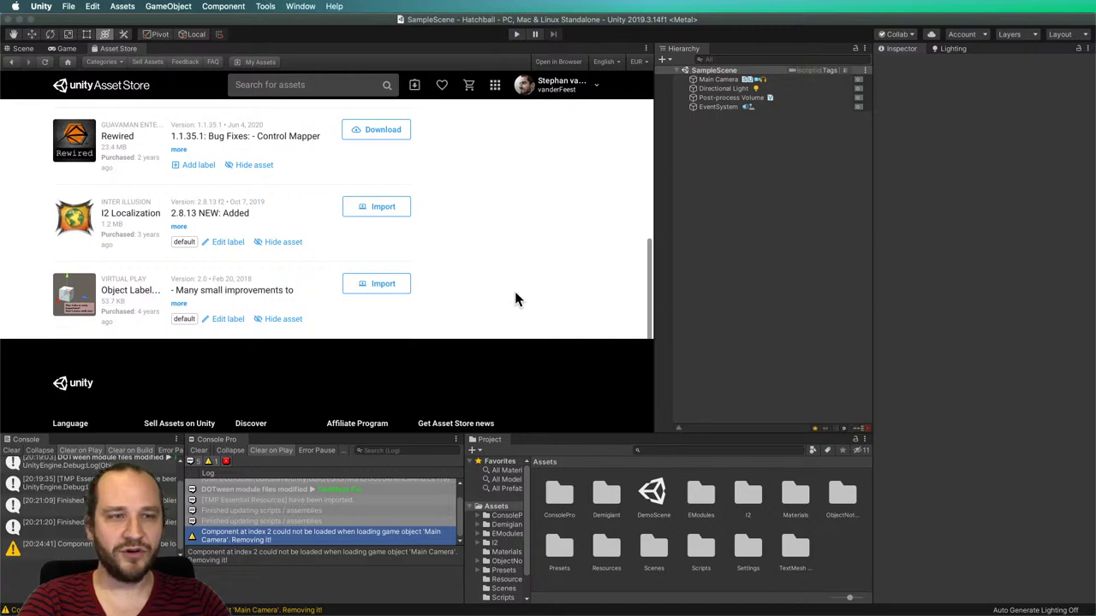
middle_click(120, 50)
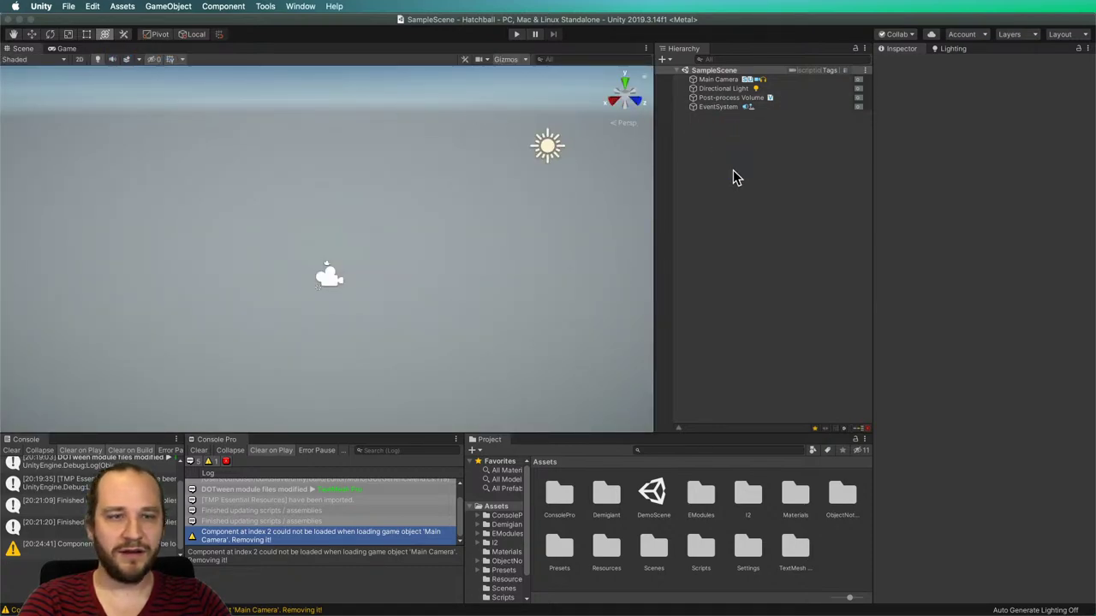
Add an Object Note component to the EventSystem object.
click(705, 107)
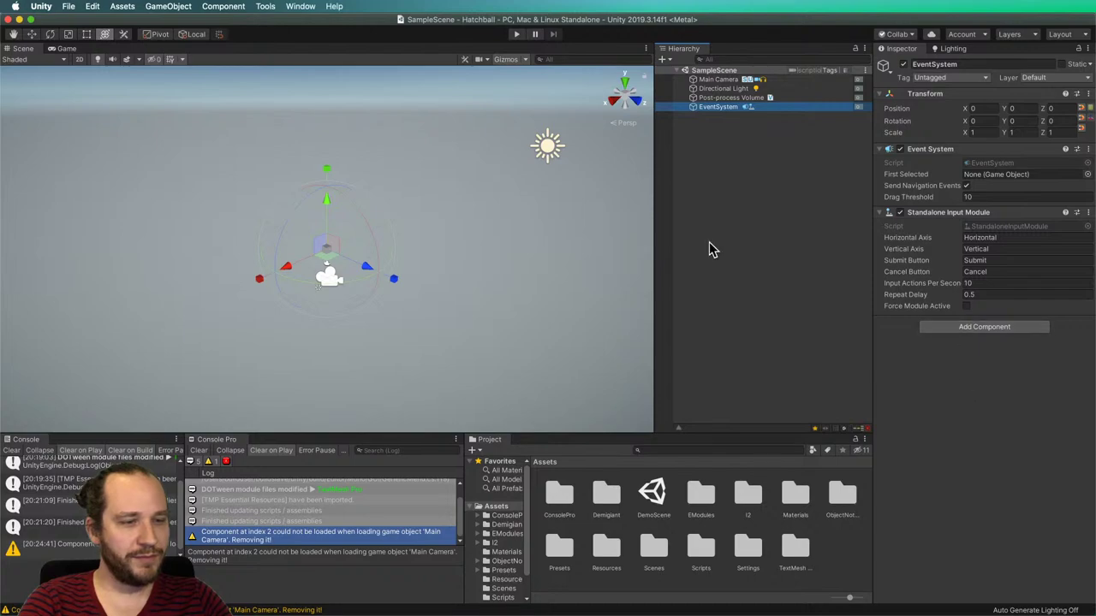
click(222, 6)
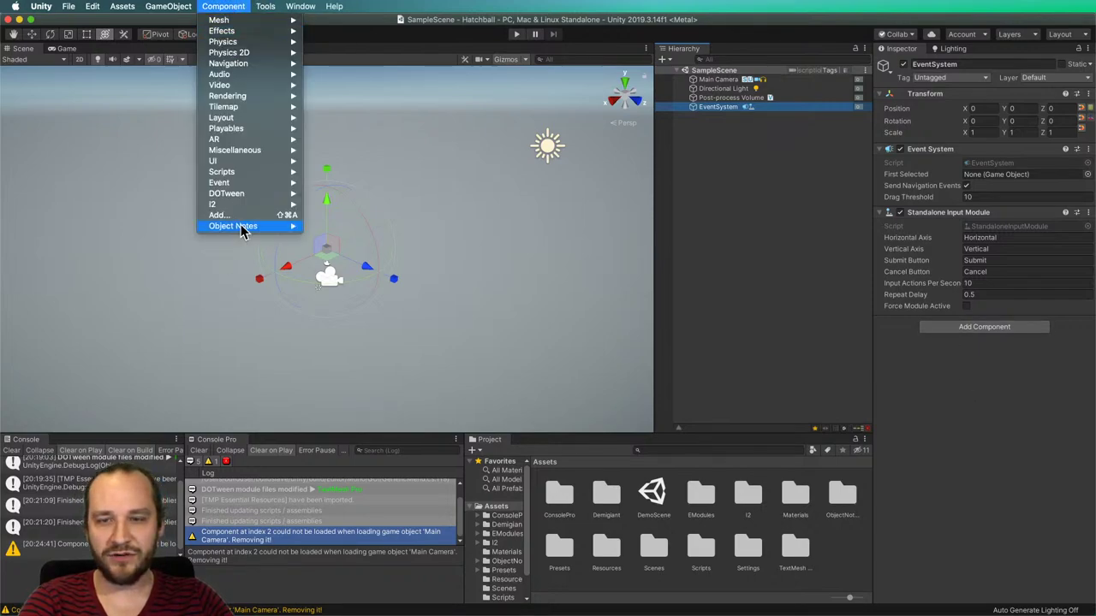
mouse_move(248, 226)
click(398, 244)
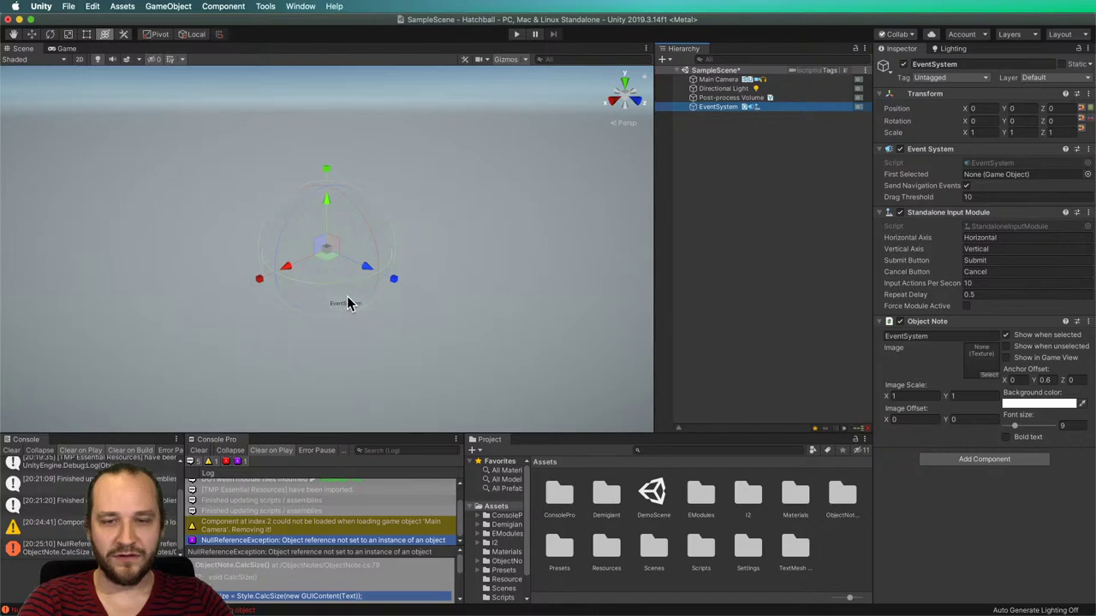
mouse_move(369, 302)
middle_down()
mouse_move(460, 267)
mouse_move(386, 306)
middle_up()
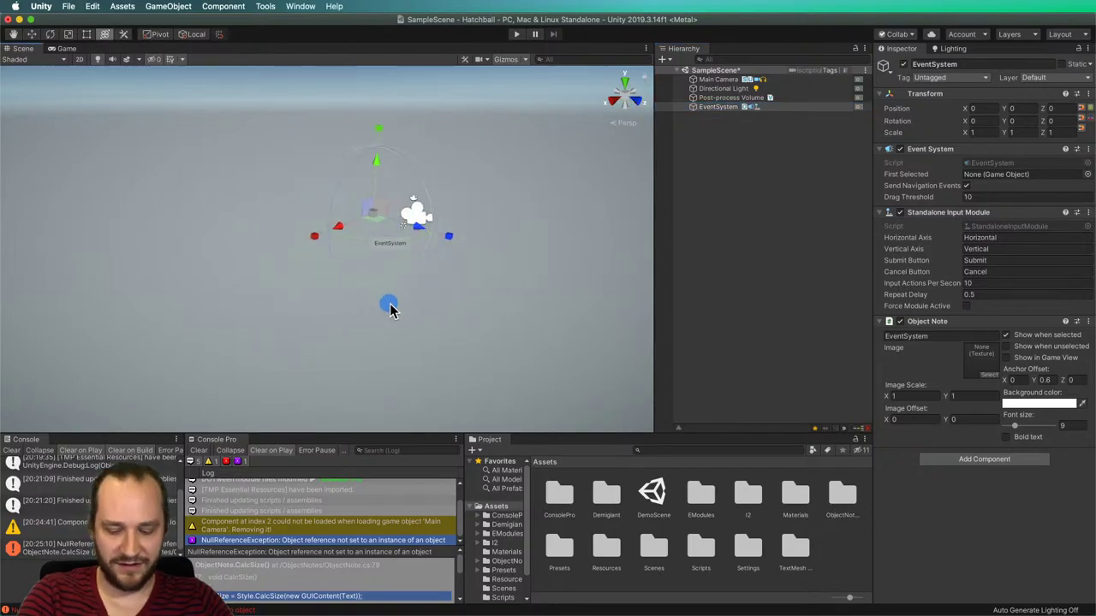
click(521, 296)
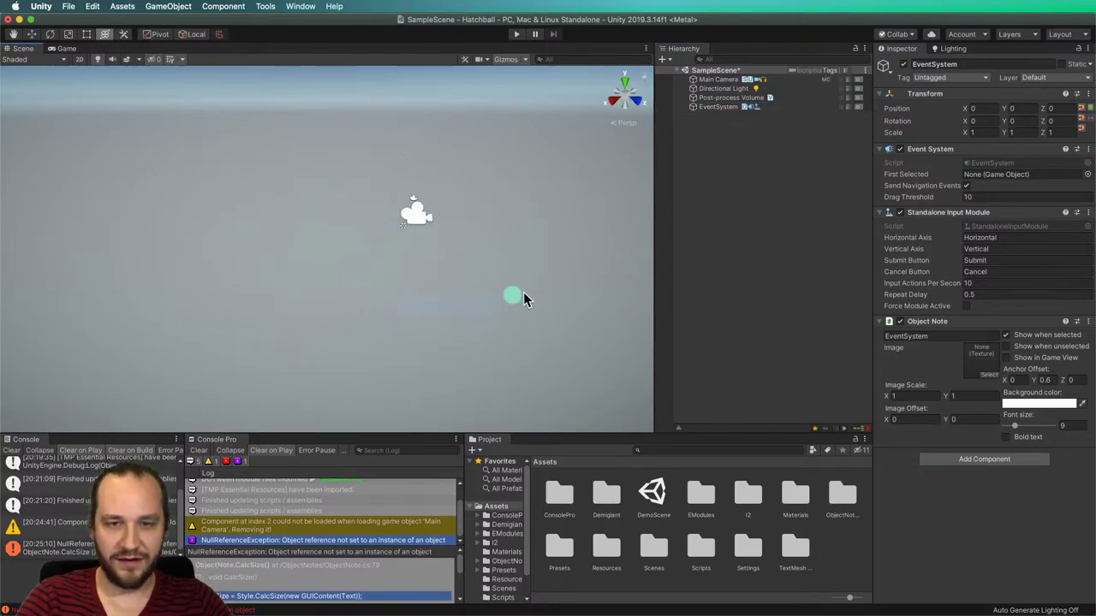
click(692, 107)
alt+drag(393, 333, 454, 368)
Set the note's background colour to red FF0000 and its font size to 13.
click(1037, 231)
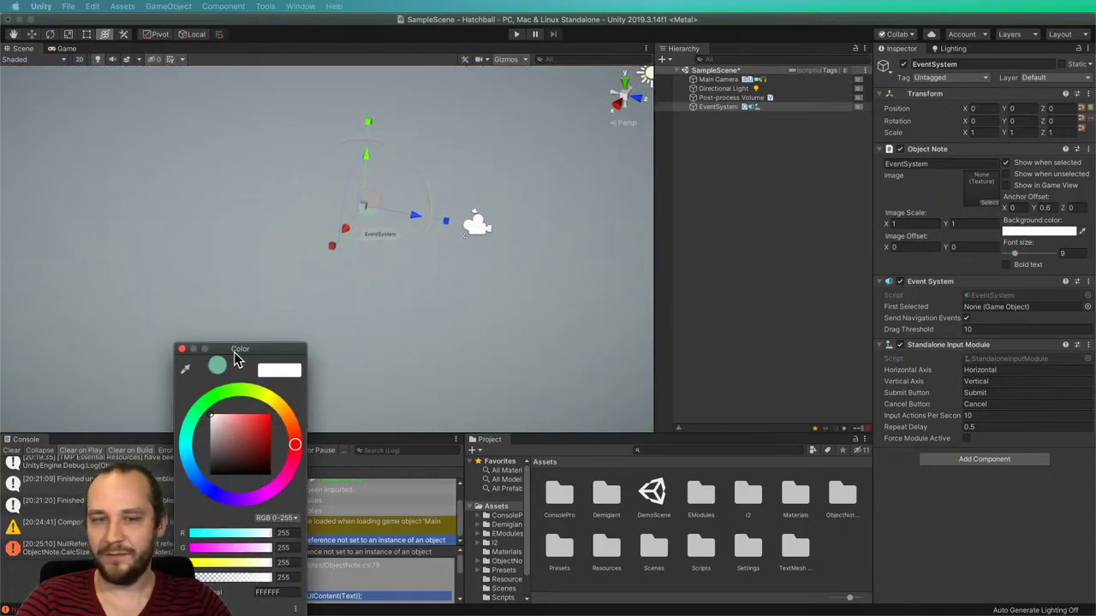
drag(231, 350, 415, 240)
drag(434, 306, 486, 300)
drag(414, 240, 615, 294)
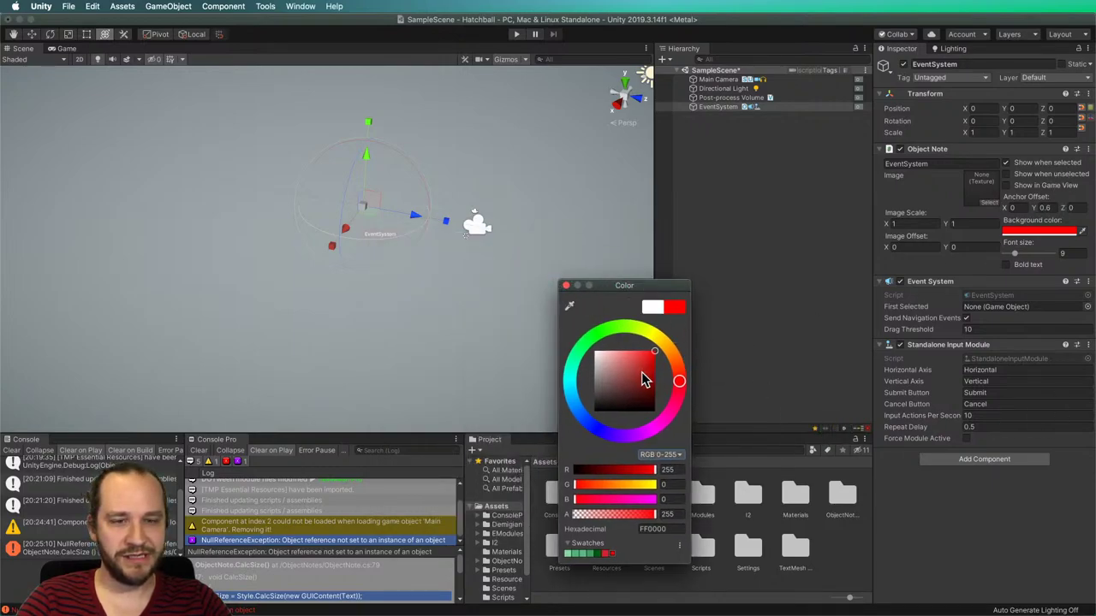
drag(645, 379, 676, 364)
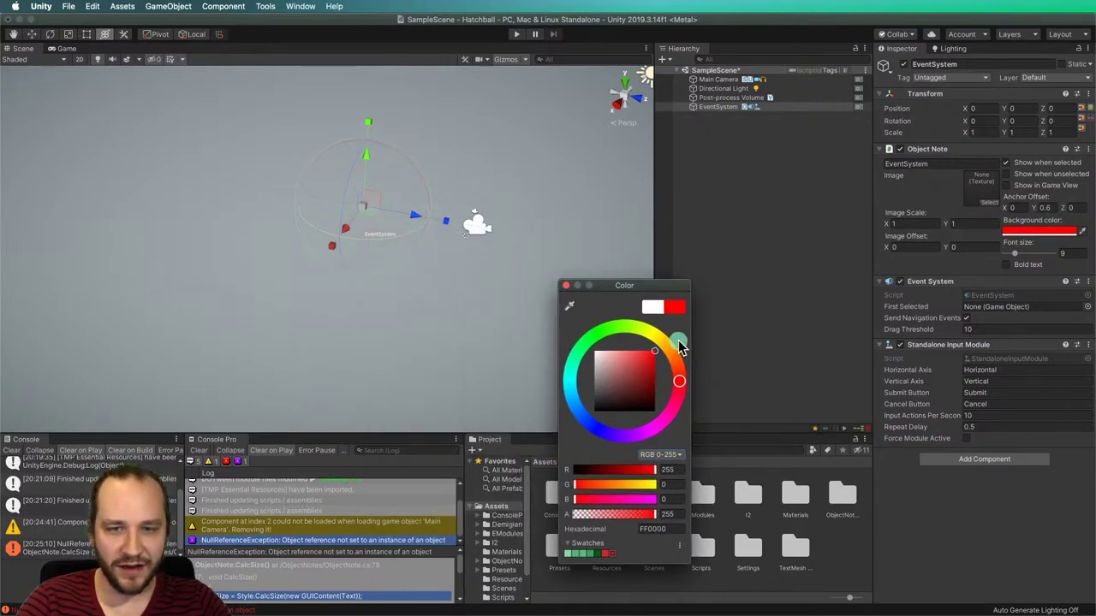
click(566, 287)
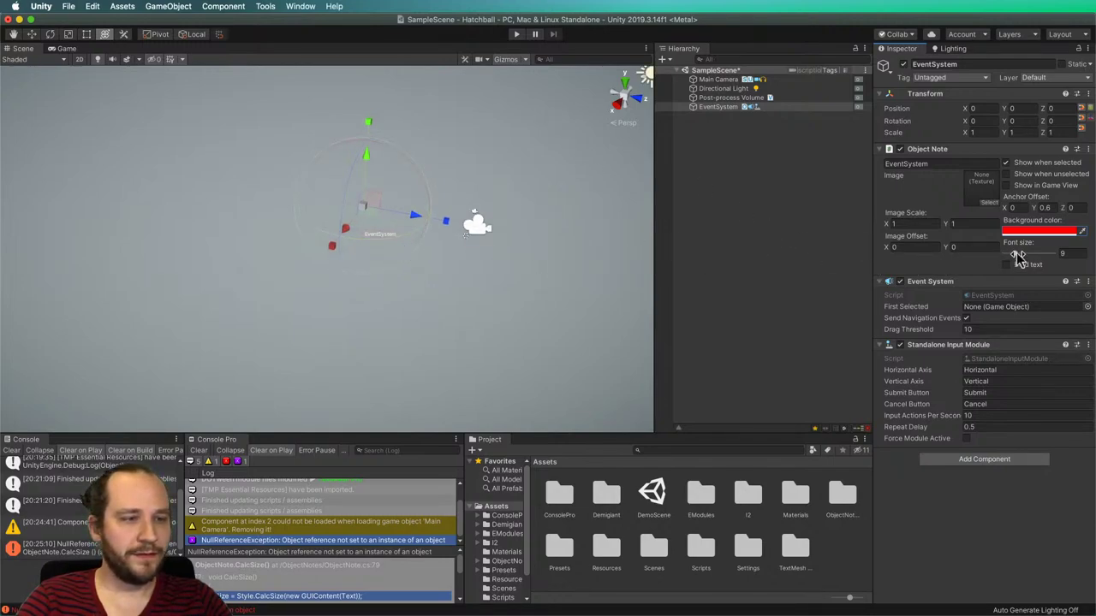
drag(1017, 255, 1028, 260)
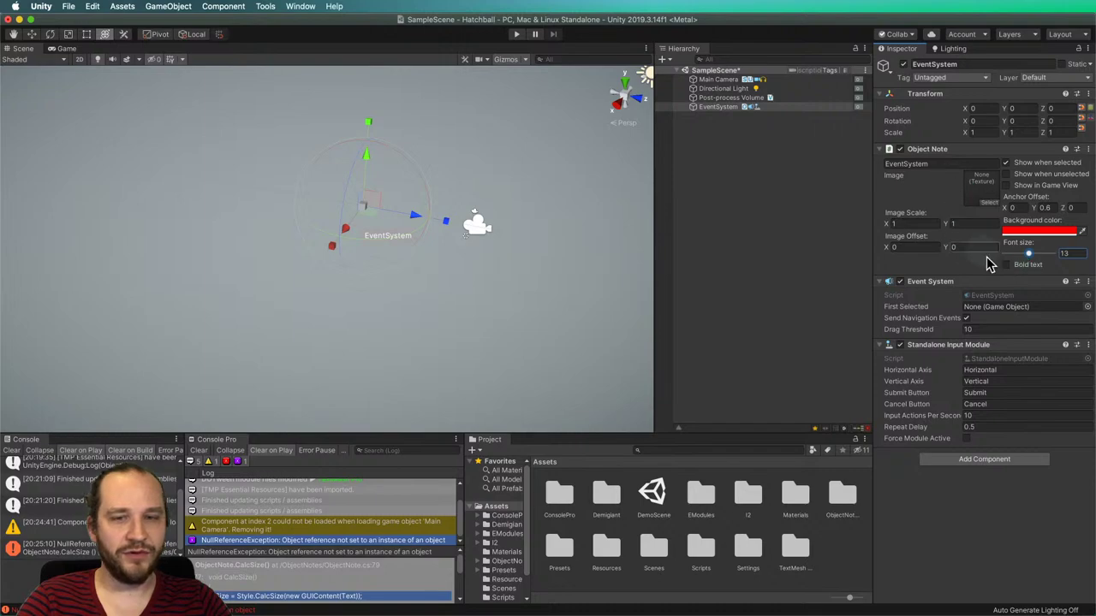
click(747, 248)
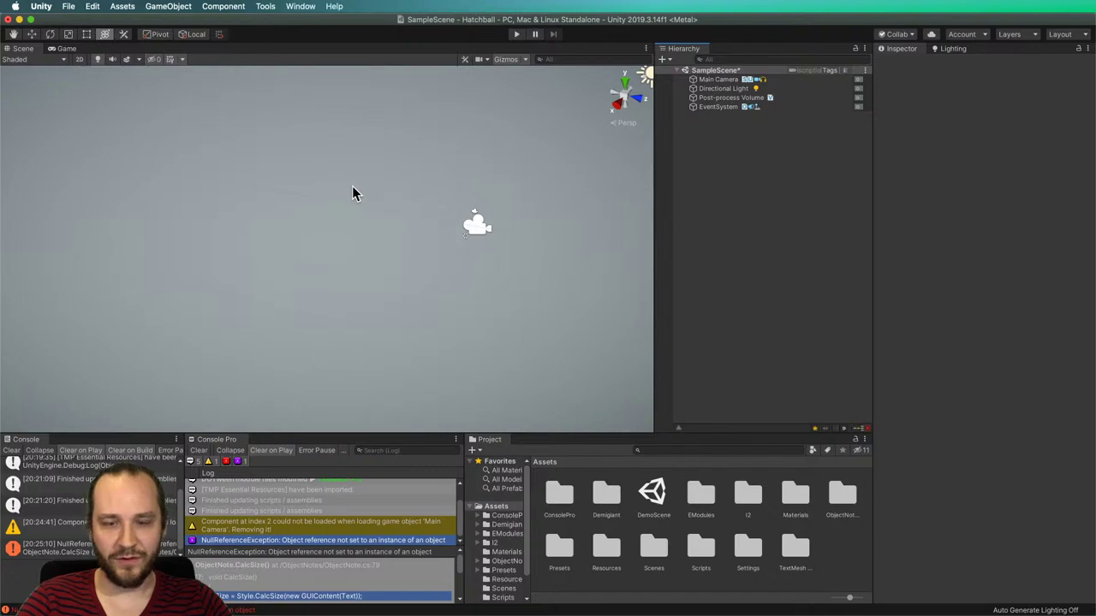
key(super+Tab)
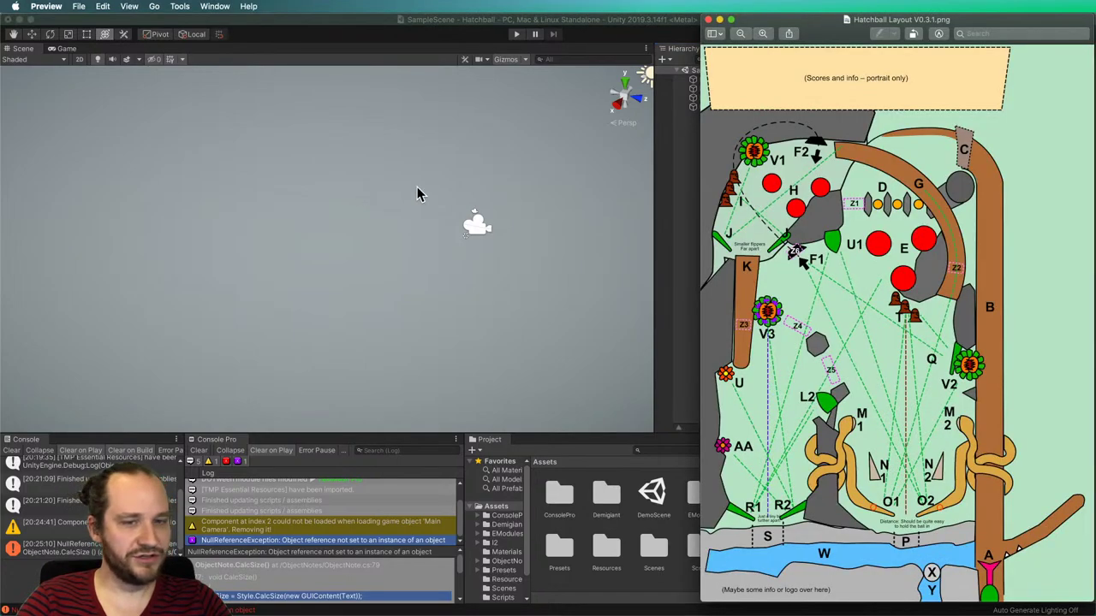
drag(779, 15, 524, 13)
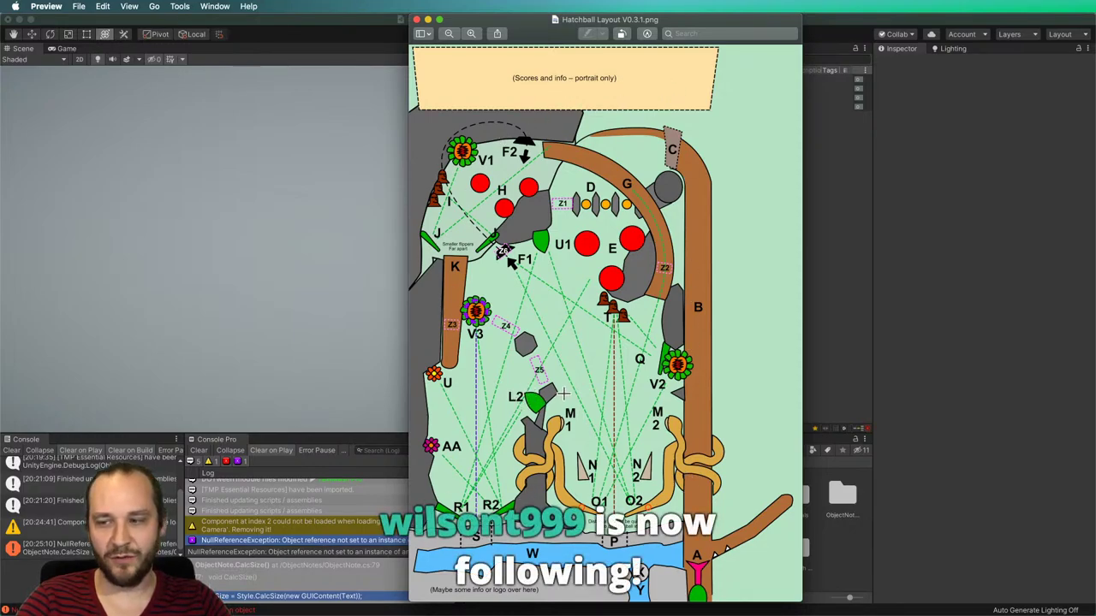
key(super+m)
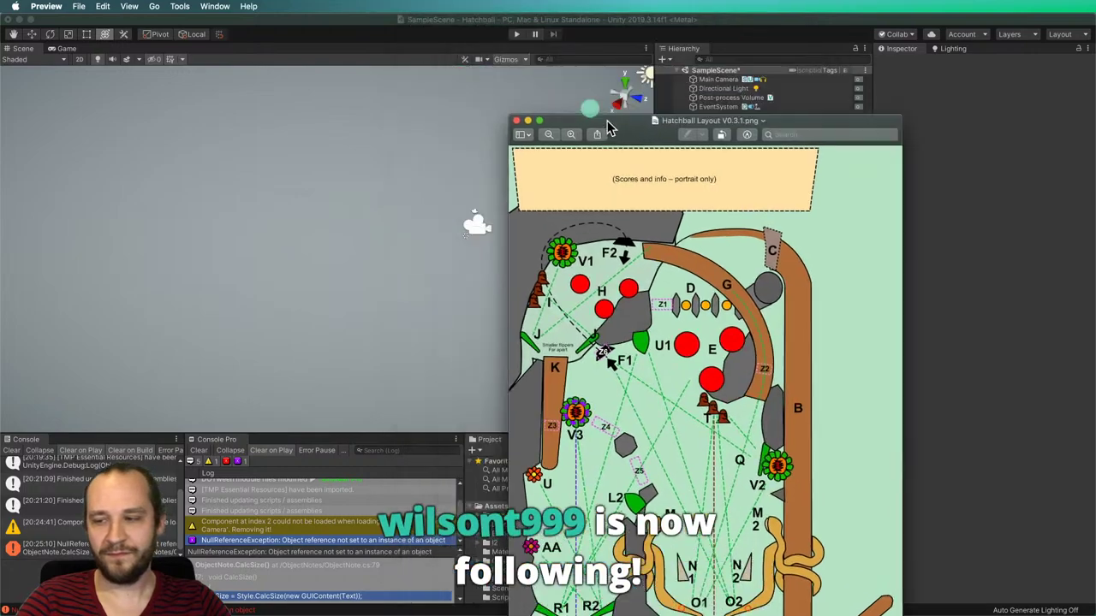
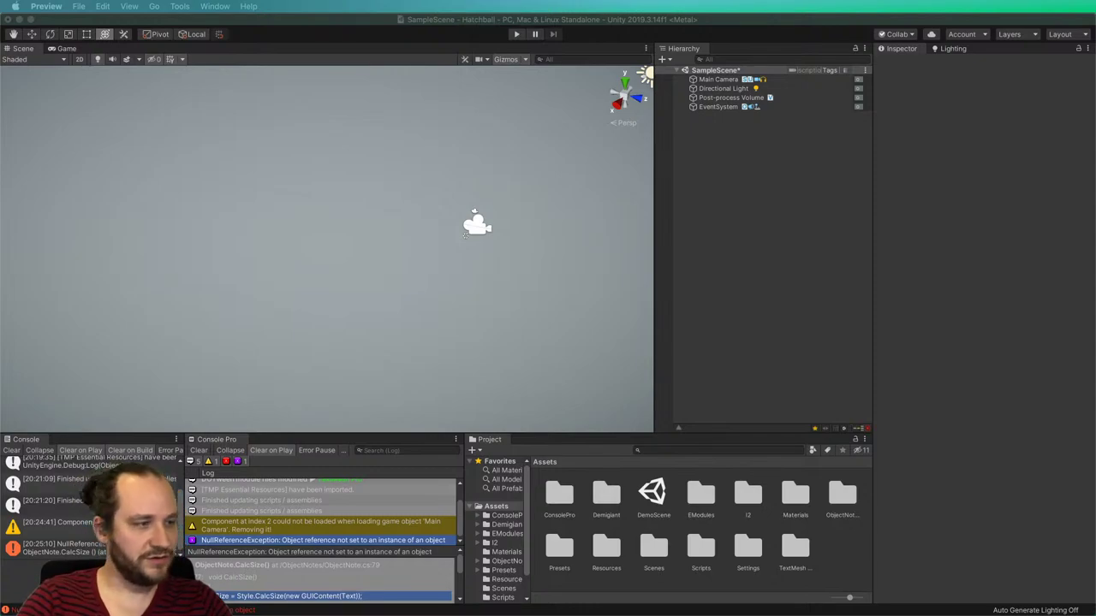
In a new Finder window, search for 'steamworks' by name and sort results by date.
key(super+alt+space)
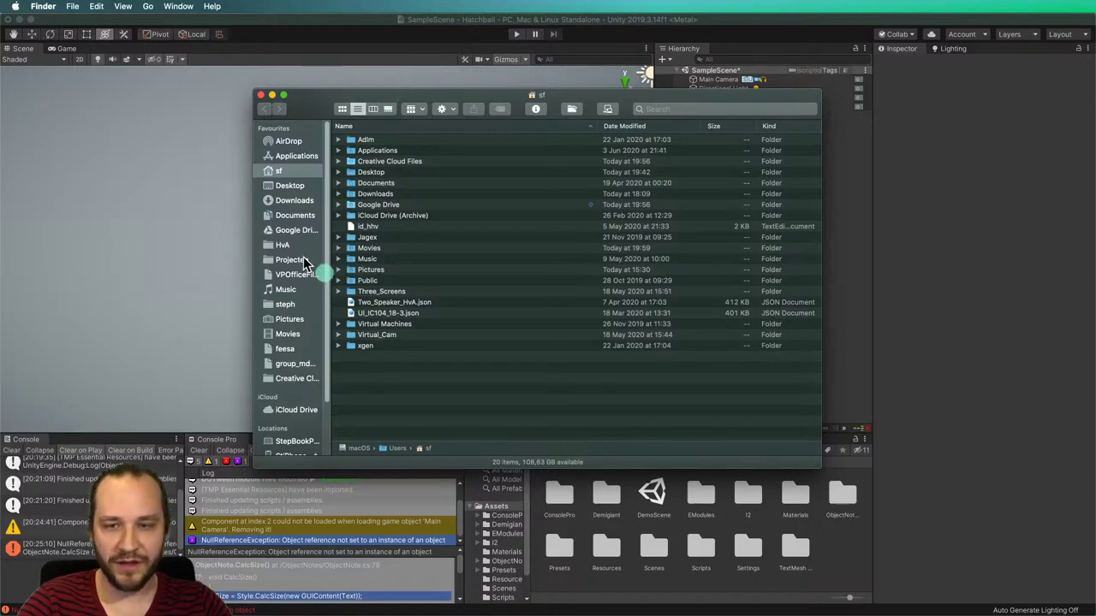
click(293, 200)
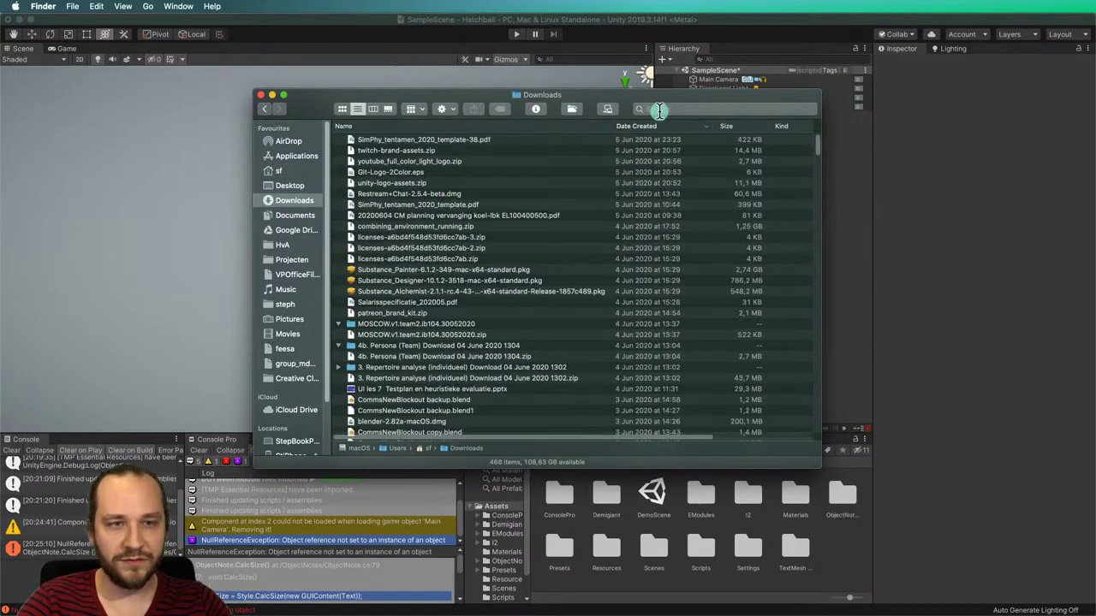
click(657, 108)
text(steamworks)
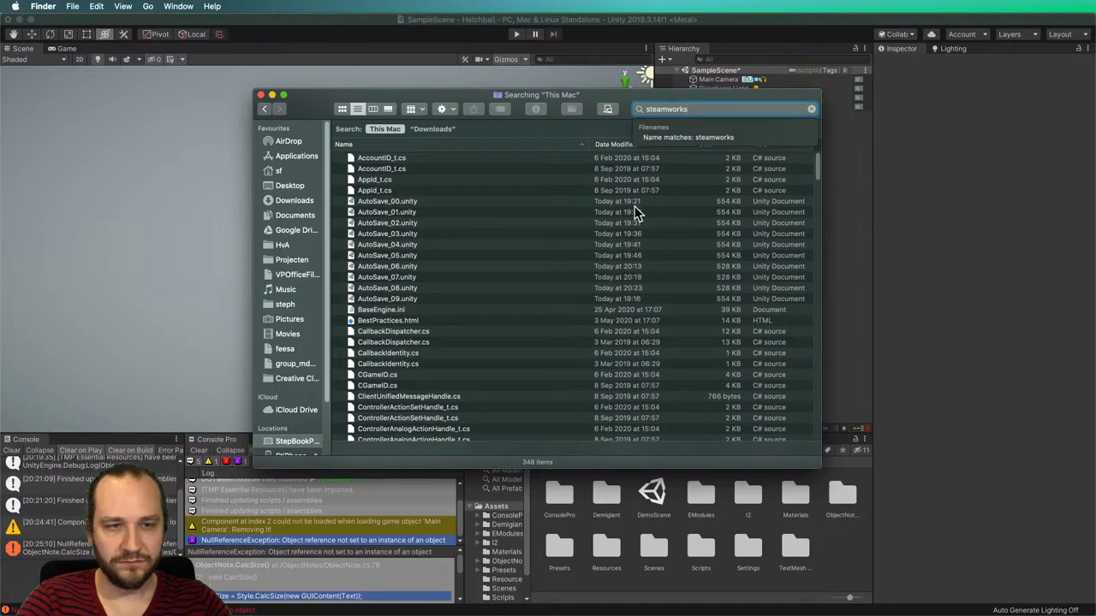
scroll(636, 215, down, 5)
click(673, 139)
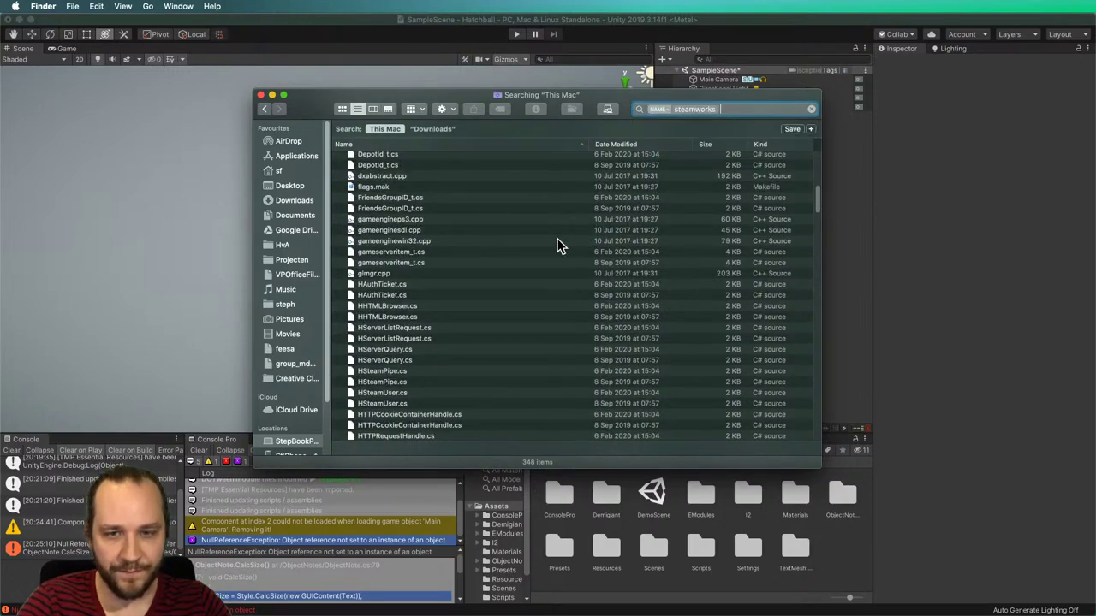
click(398, 203)
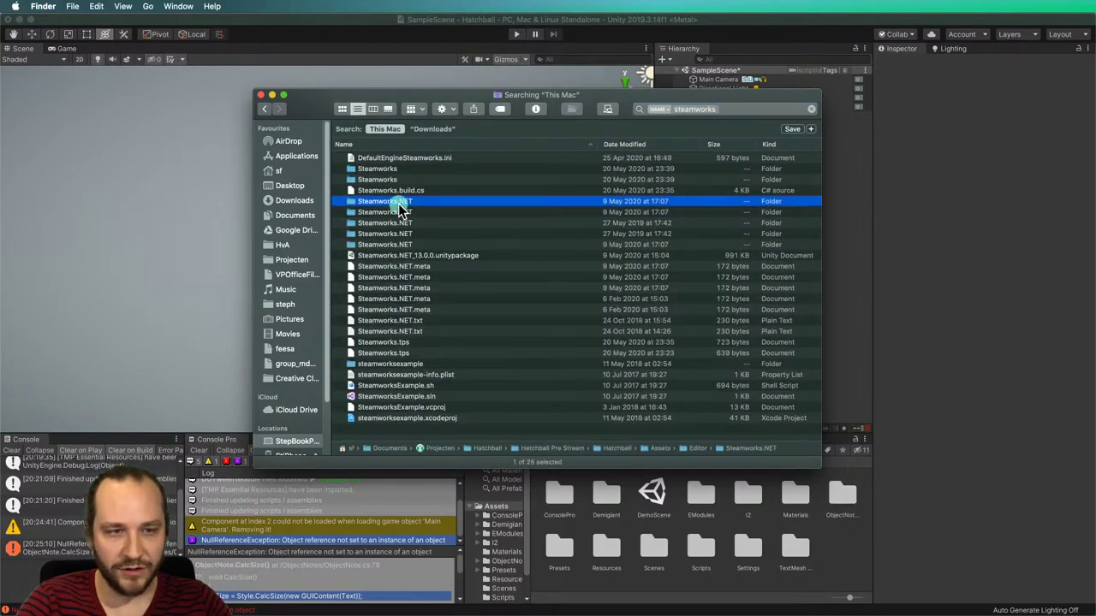
Check the Steamworks results' locations and open Steamworks.NET_13.0.0.unitypackage from Downloads.
click(648, 144)
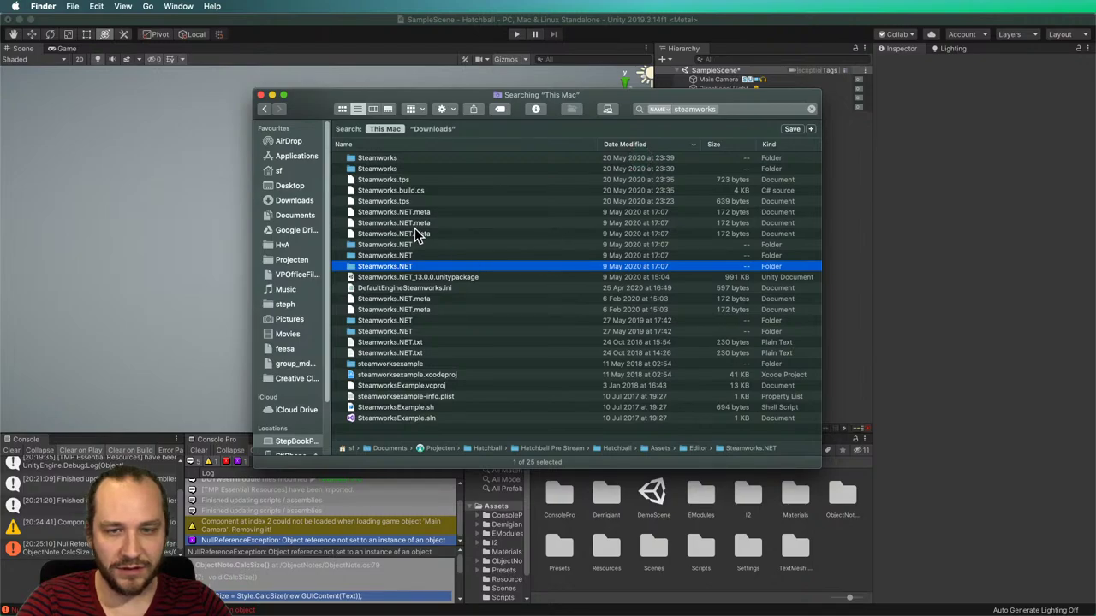
click(384, 159)
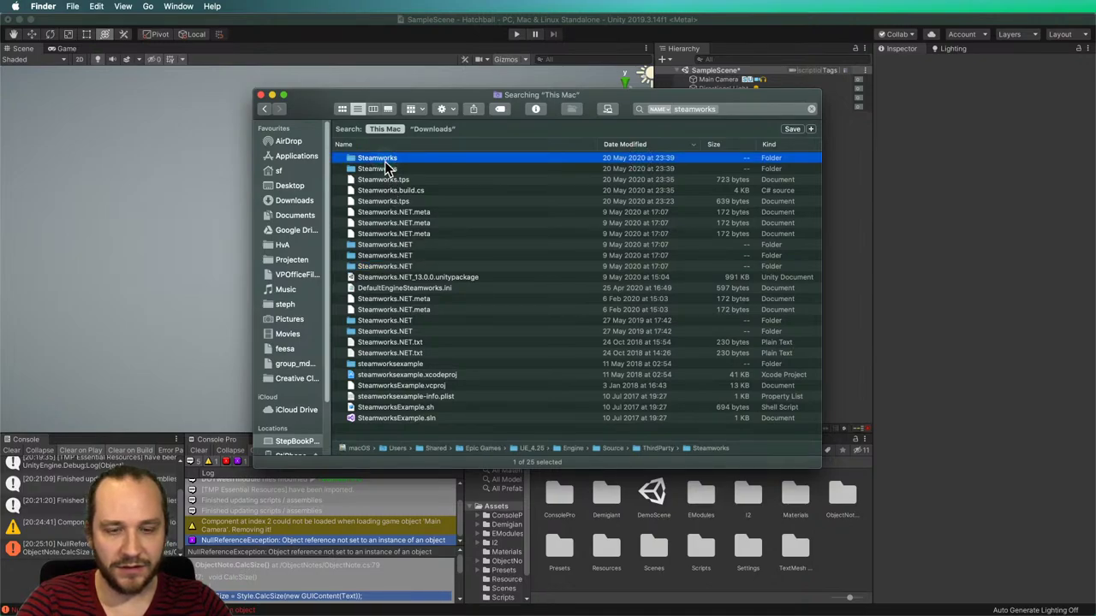
click(390, 245)
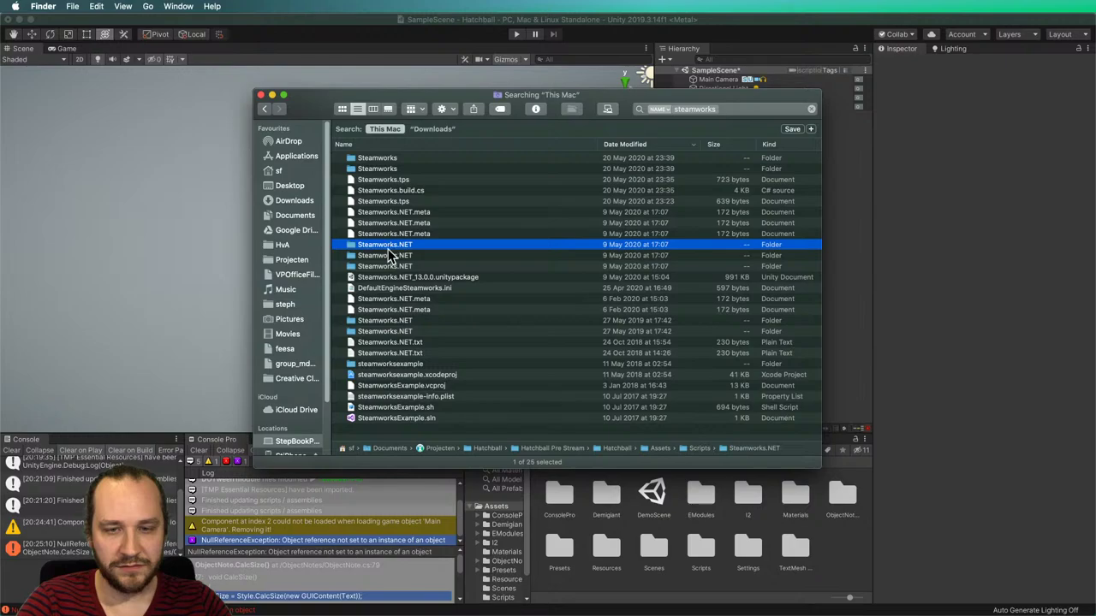
click(392, 278)
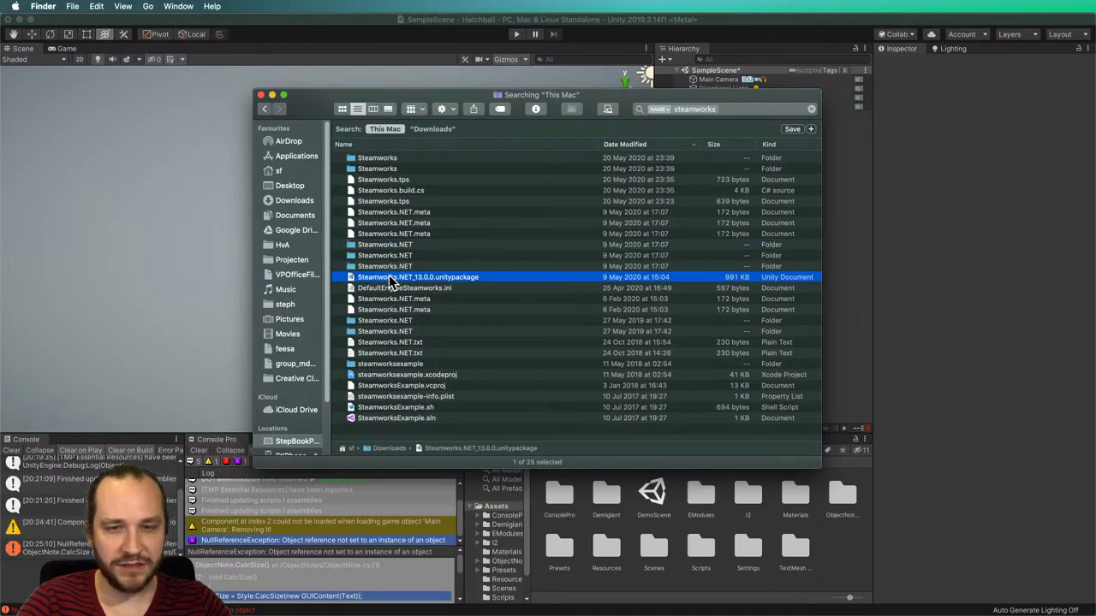
double_click(391, 278)
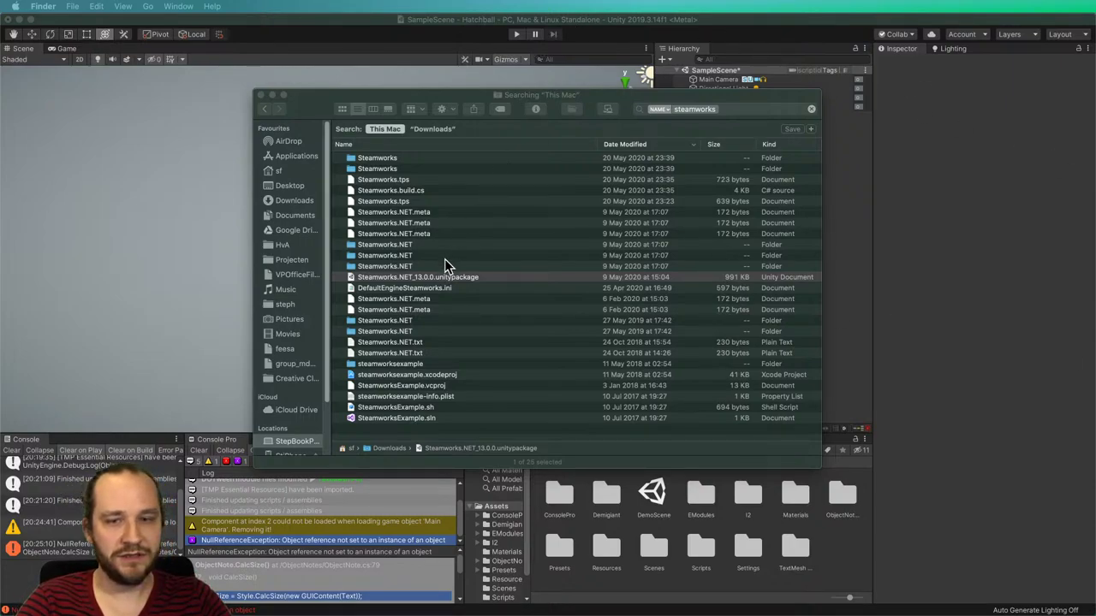
Back in Unity, choose Assets > Import Package > Custom Package.
click(245, 21)
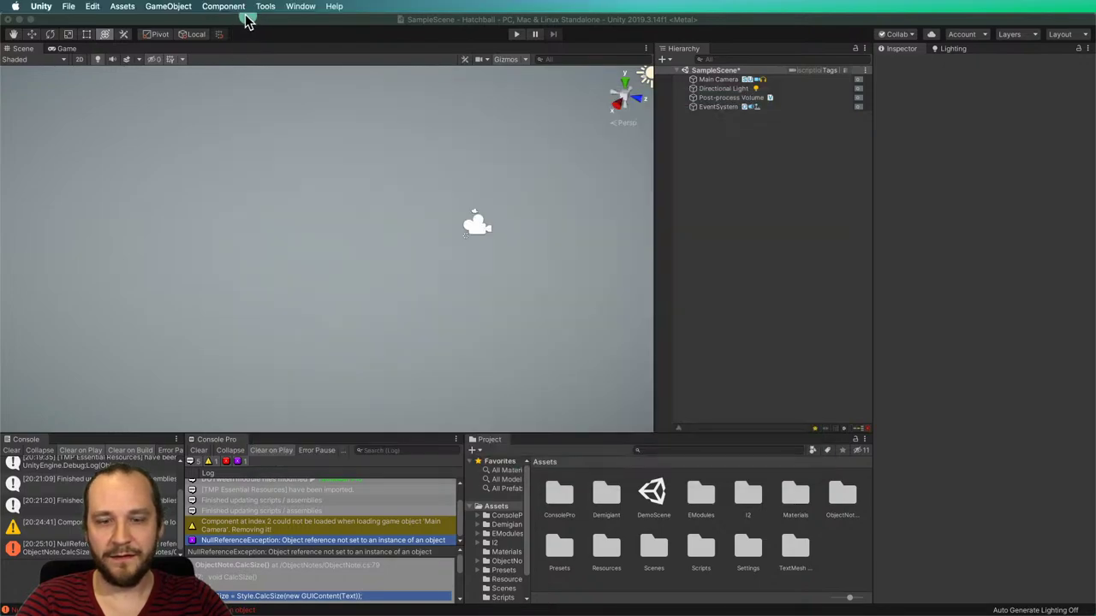
click(43, 7)
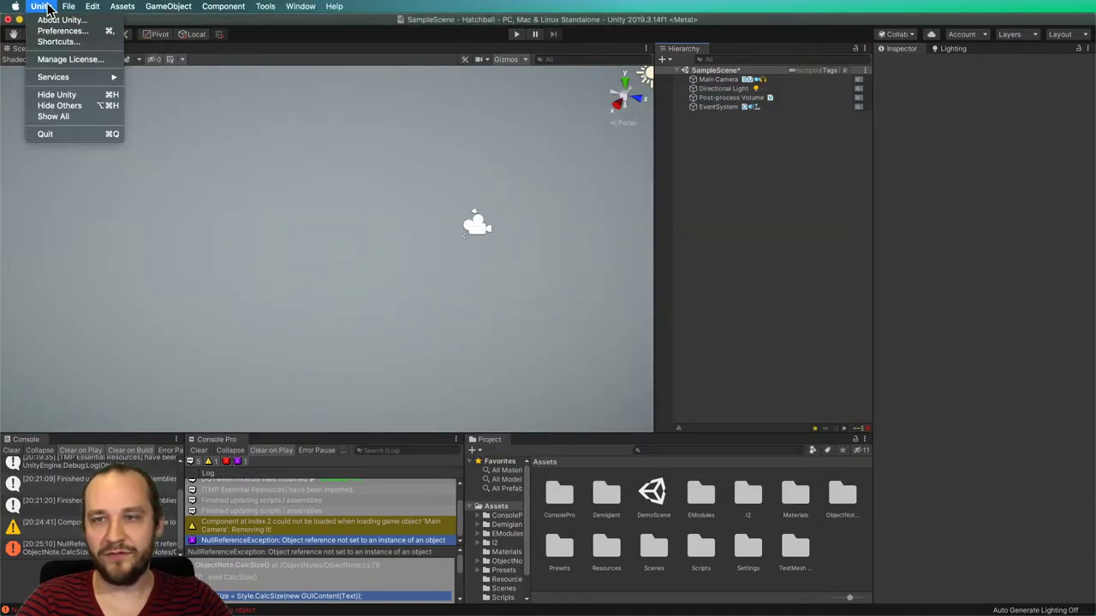
mouse_move(122, 6)
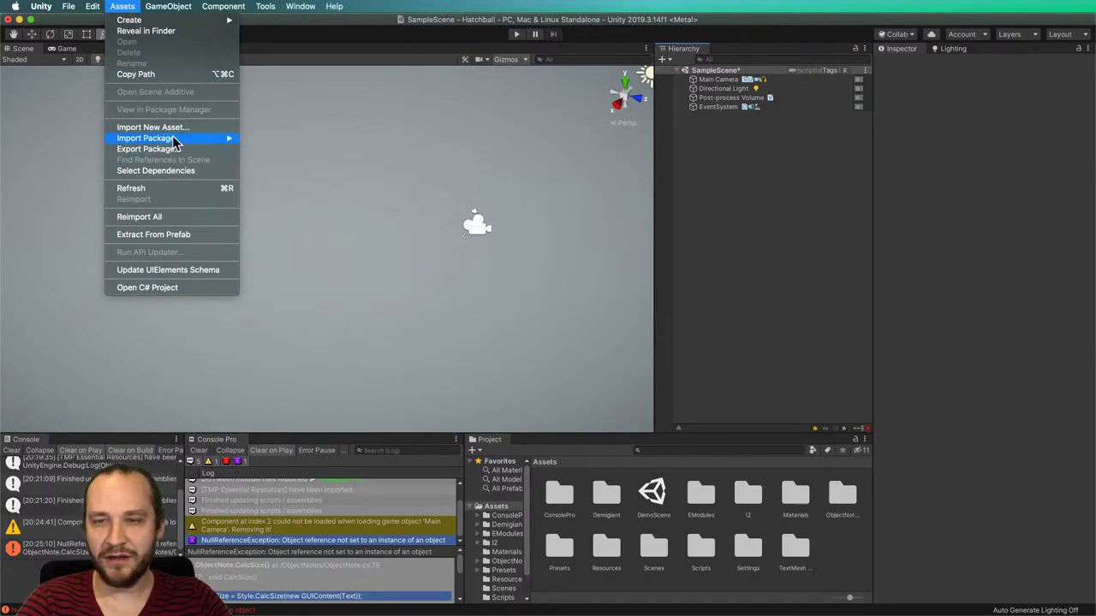
mouse_move(176, 139)
click(271, 139)
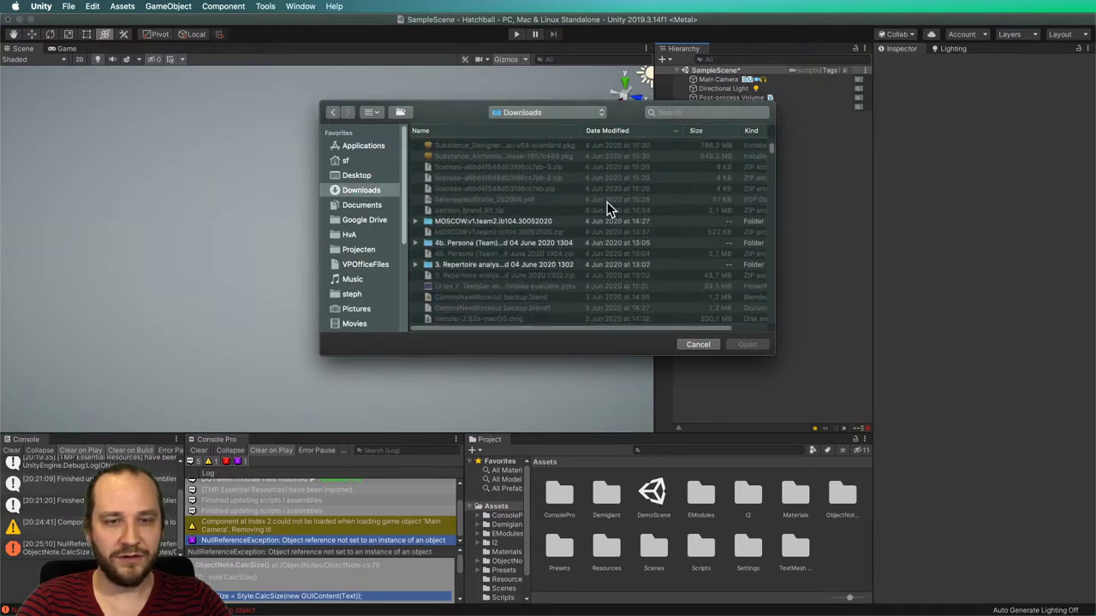
Sort Downloads by name and pick Steamworks.NET_13.0.0.unitypackage to import.
scroll(538, 232, down, 3)
scroll(543, 232, up, 5)
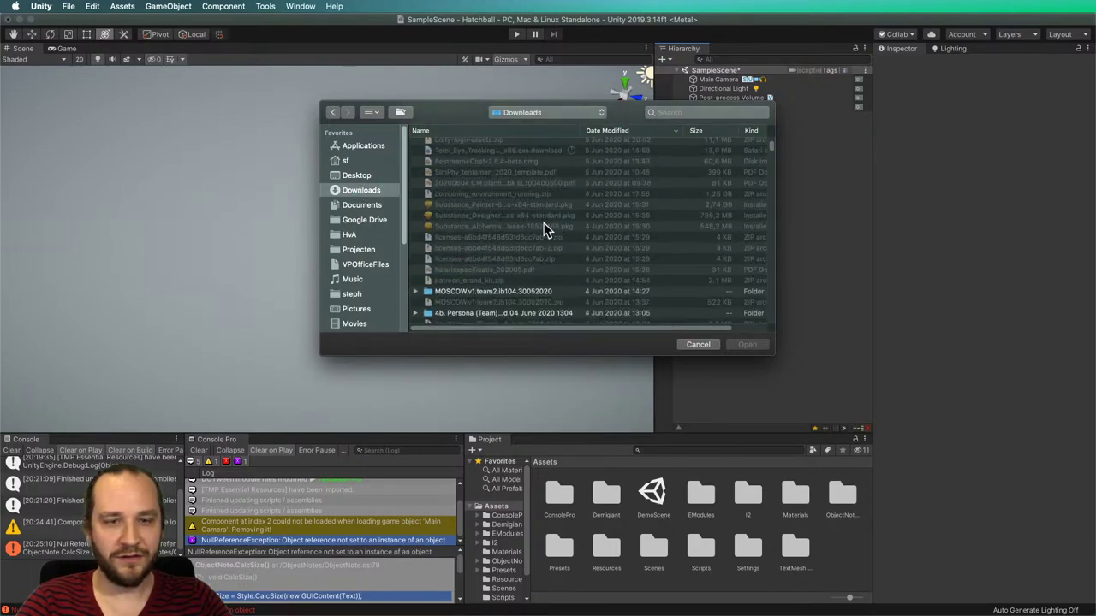
scroll(544, 229, down, 10)
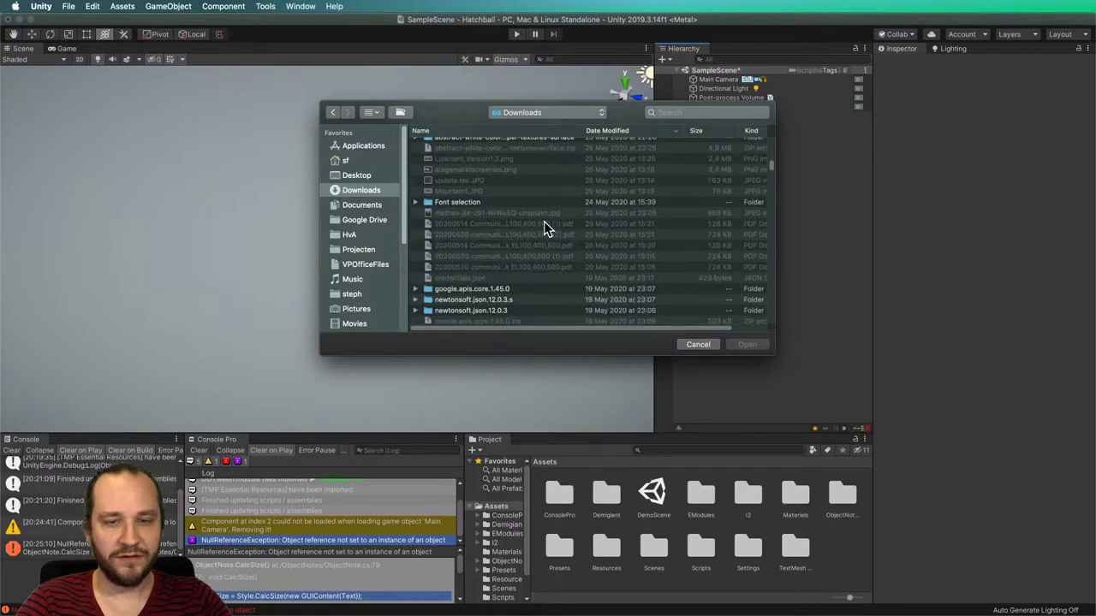
scroll(543, 228, up, 10)
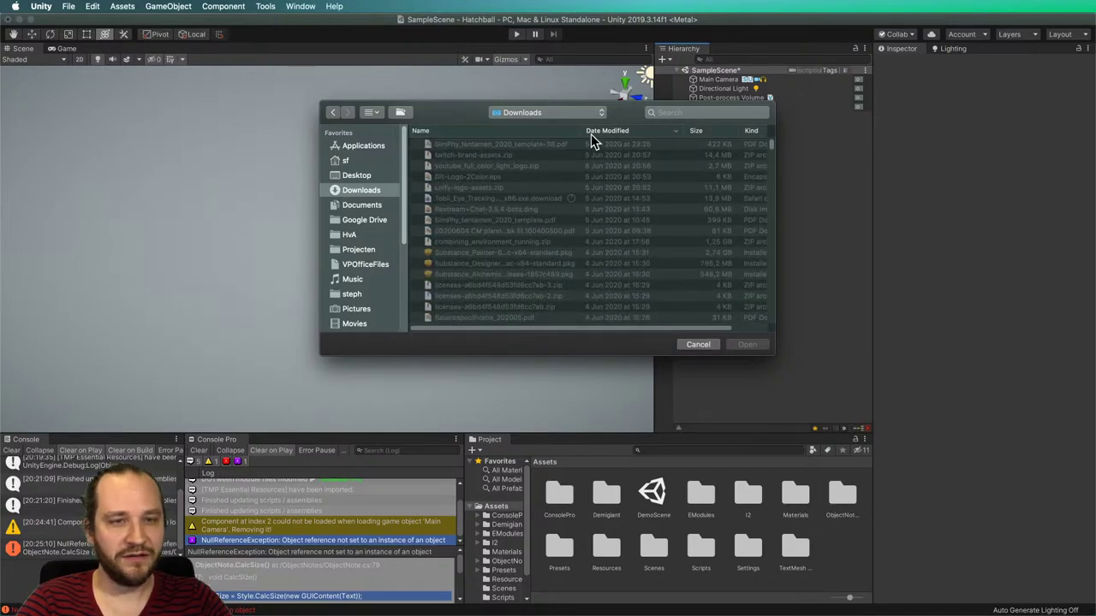
click(507, 131)
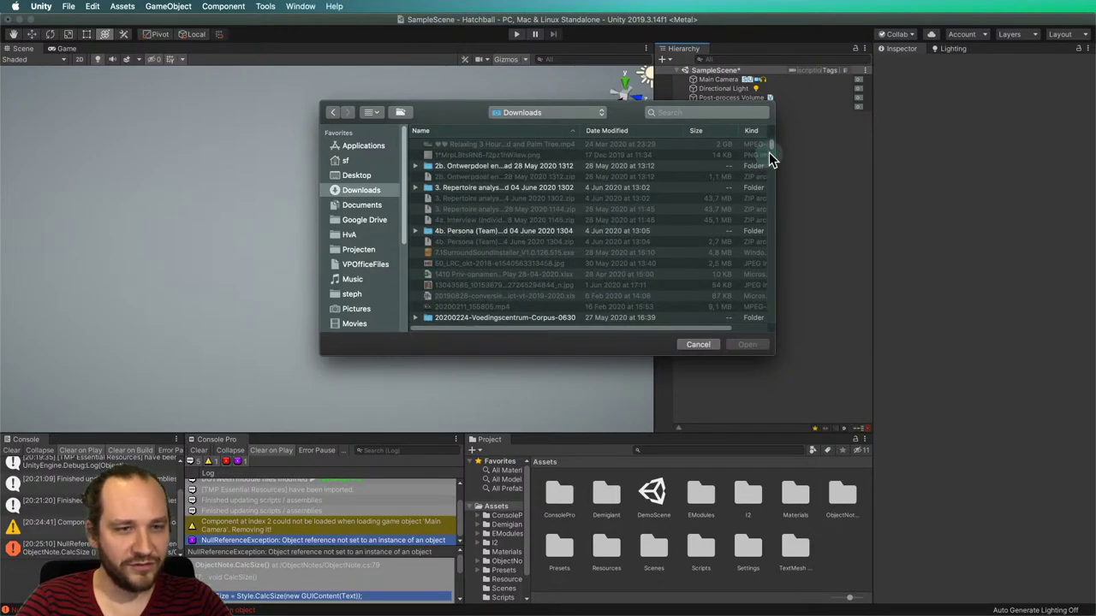
drag(773, 146, 782, 293)
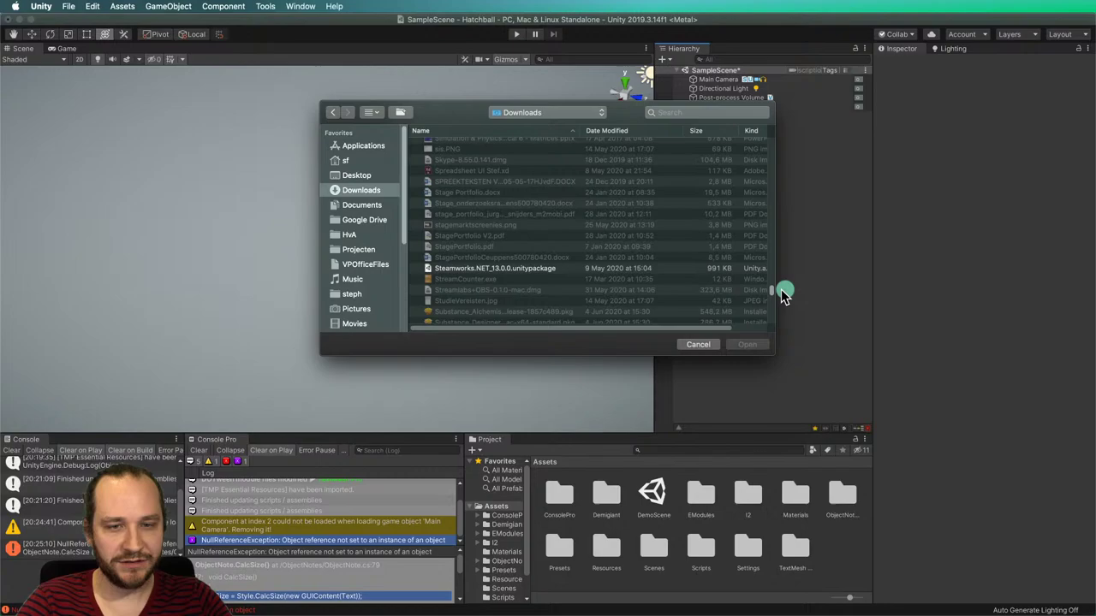
double_click(537, 270)
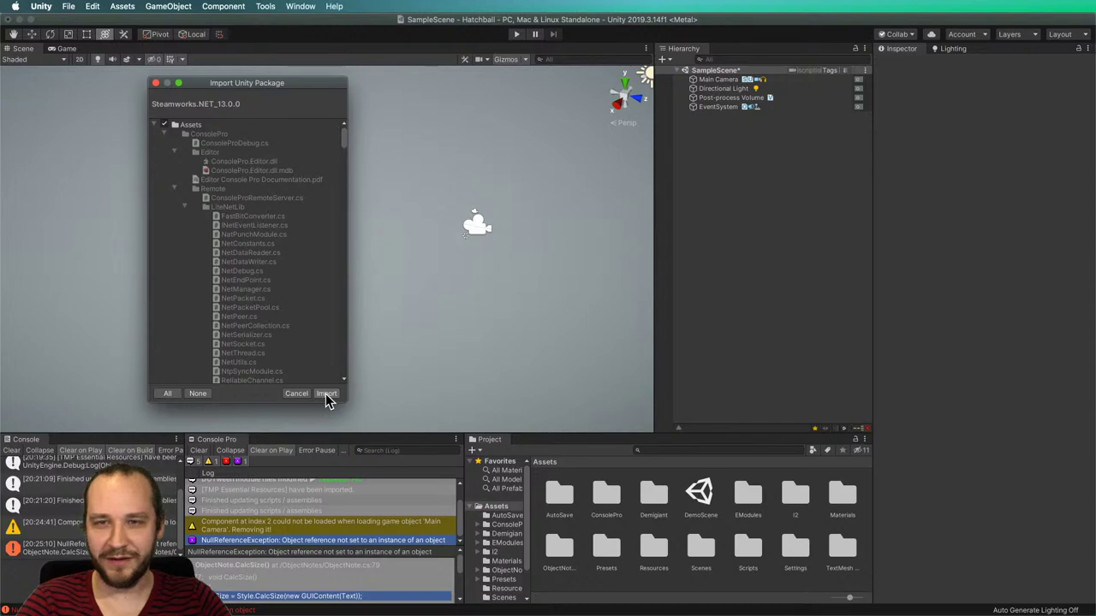
Import all Steamworks.NET_13.0.0 package files, adding Editor and Plugins folders to Assets.
scroll(282, 311, down, 3)
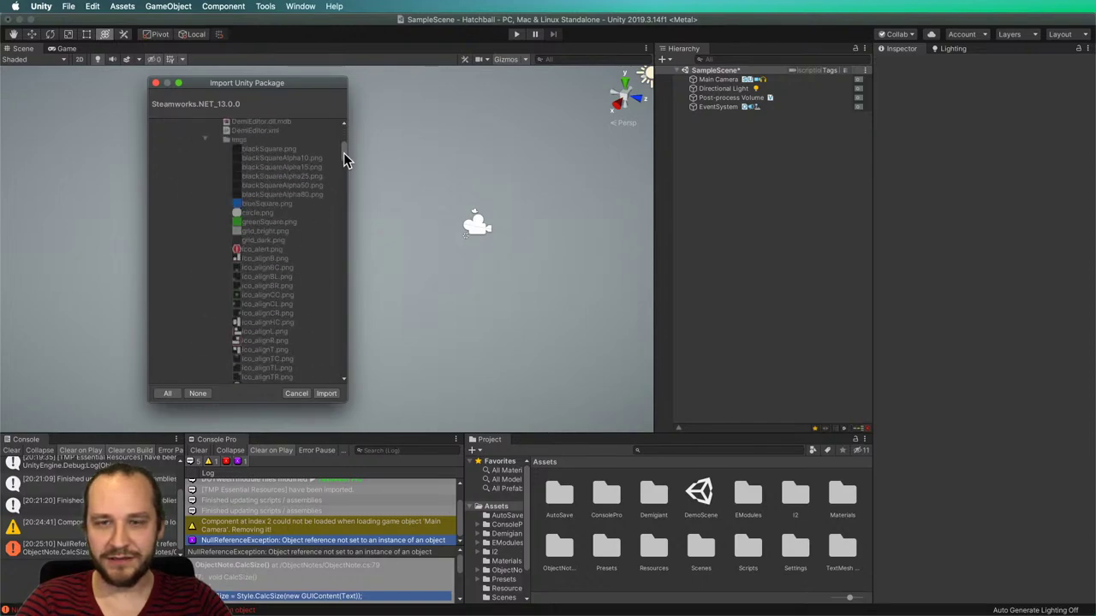
drag(342, 157, 337, 114)
click(334, 419)
click(330, 393)
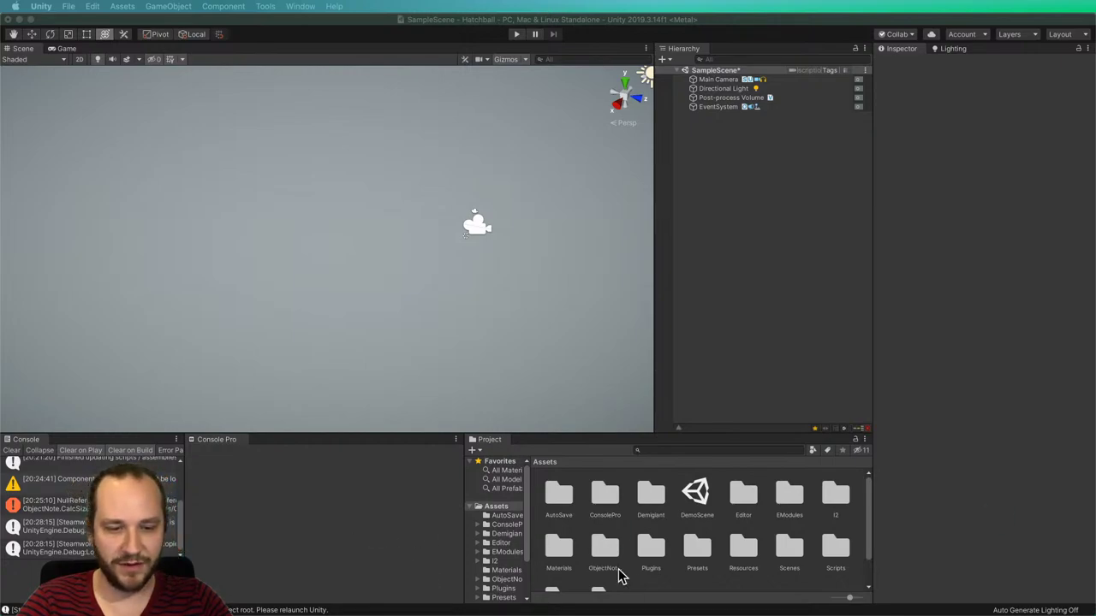
Open the Scripts folder in the Project panel and widen the folder tree.
click(662, 588)
scroll(680, 563, down, 2)
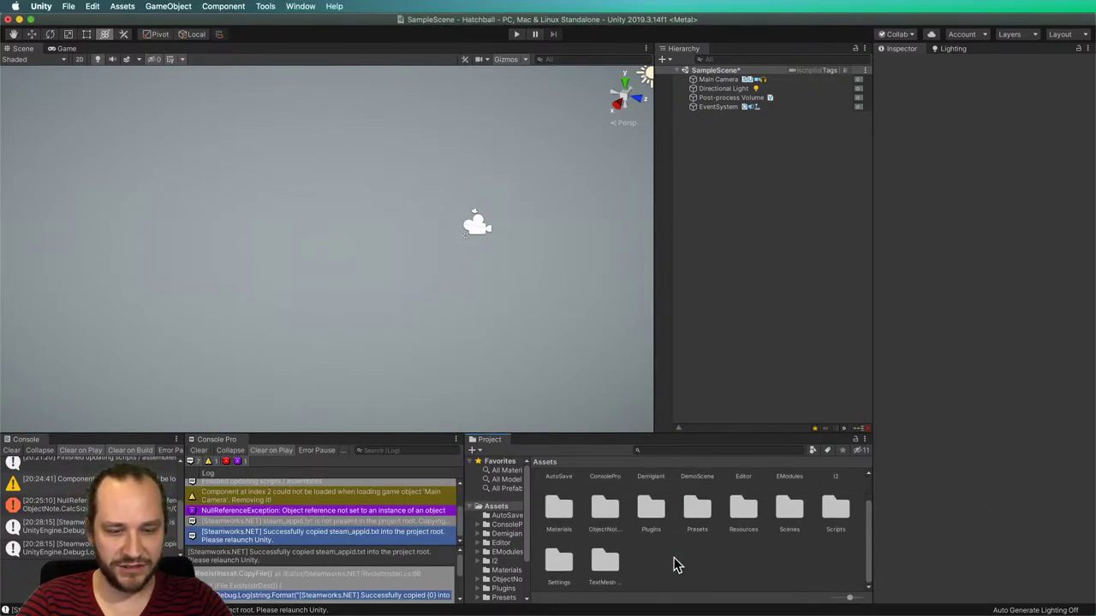
double_click(837, 510)
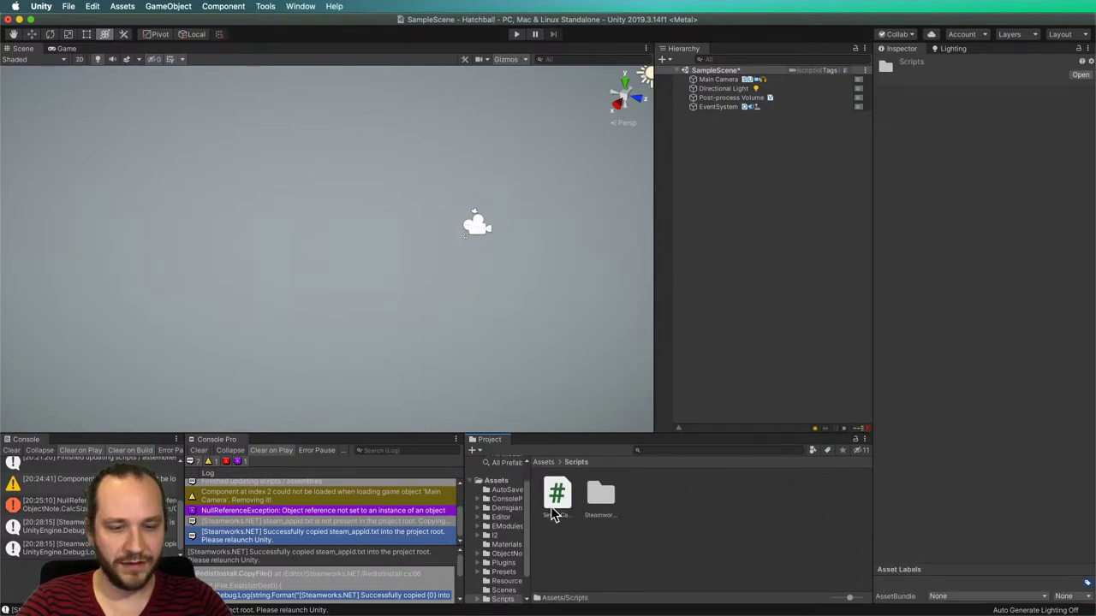
right_click(700, 507)
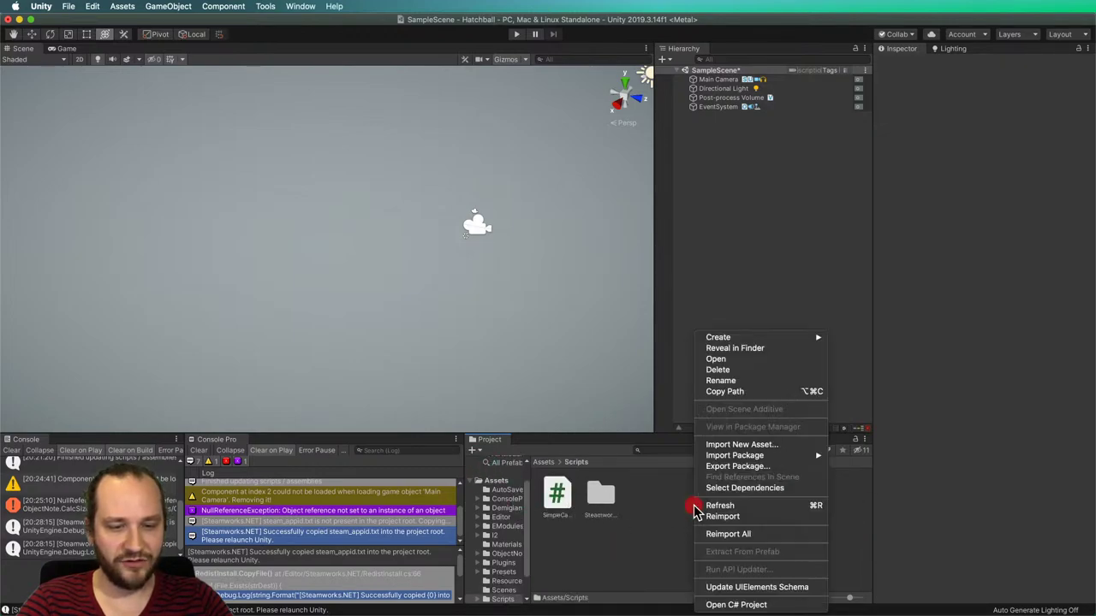
click(577, 588)
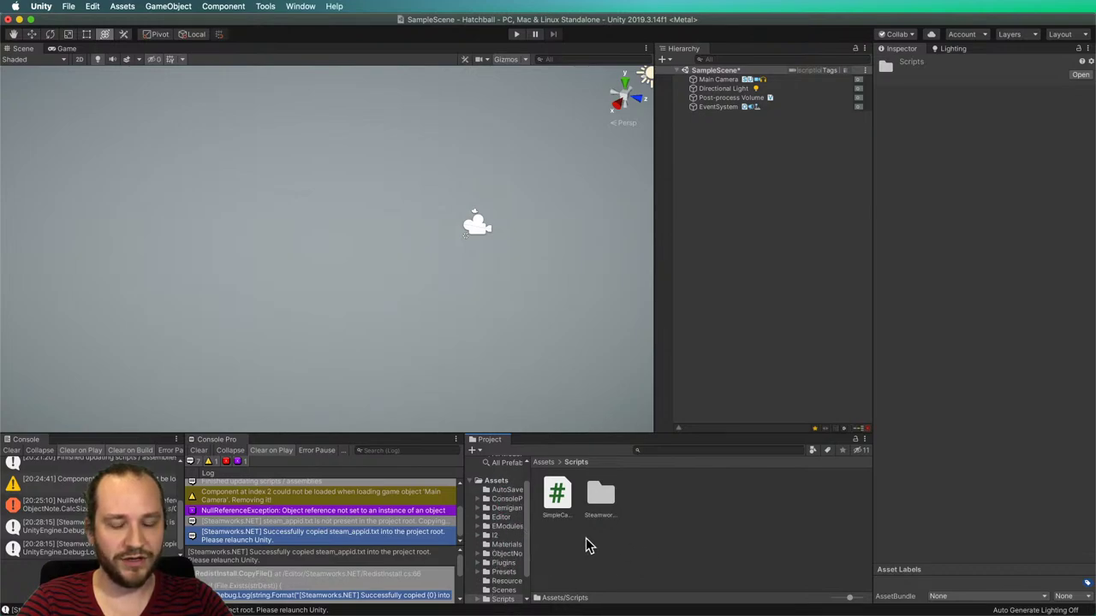
drag(529, 525, 599, 521)
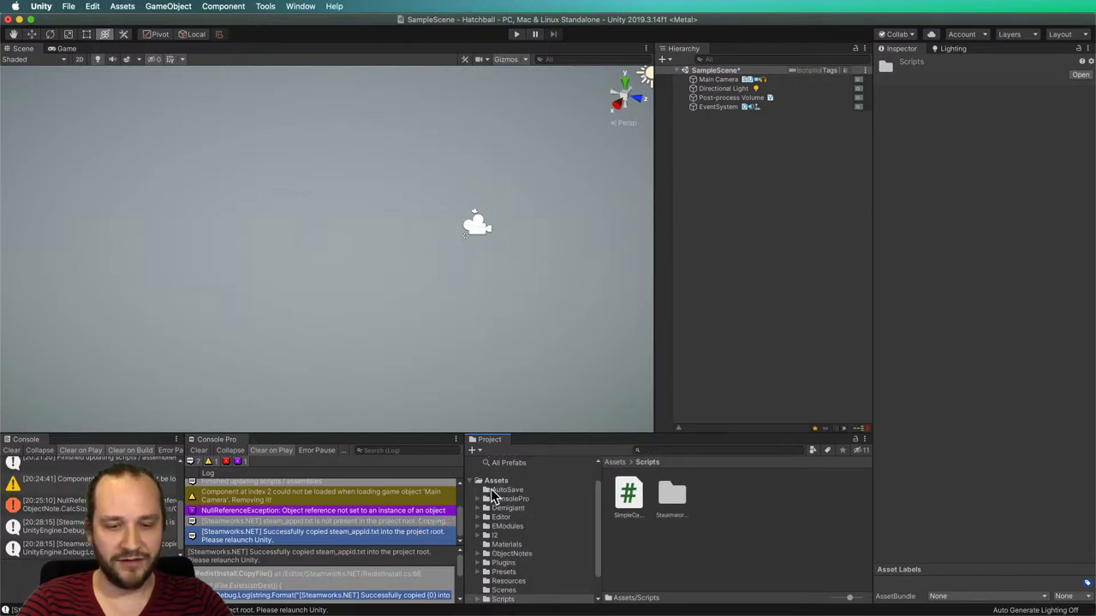
drag(601, 544, 559, 540)
scroll(514, 529, down, 2)
scroll(514, 535, up, 3)
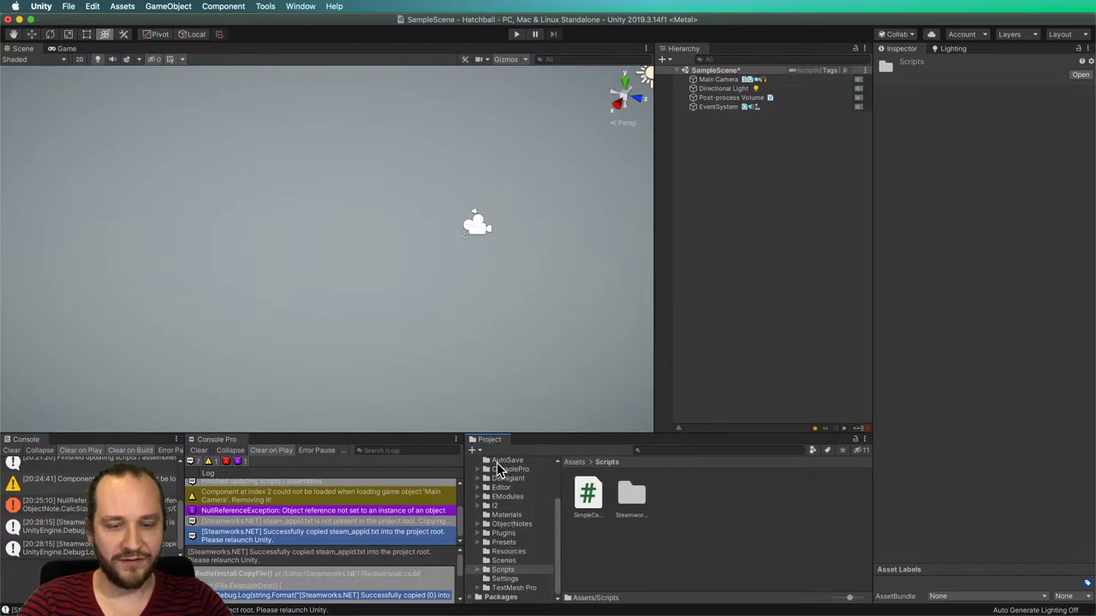
Reveal the project's Scripts folder in Finder.
click(514, 506)
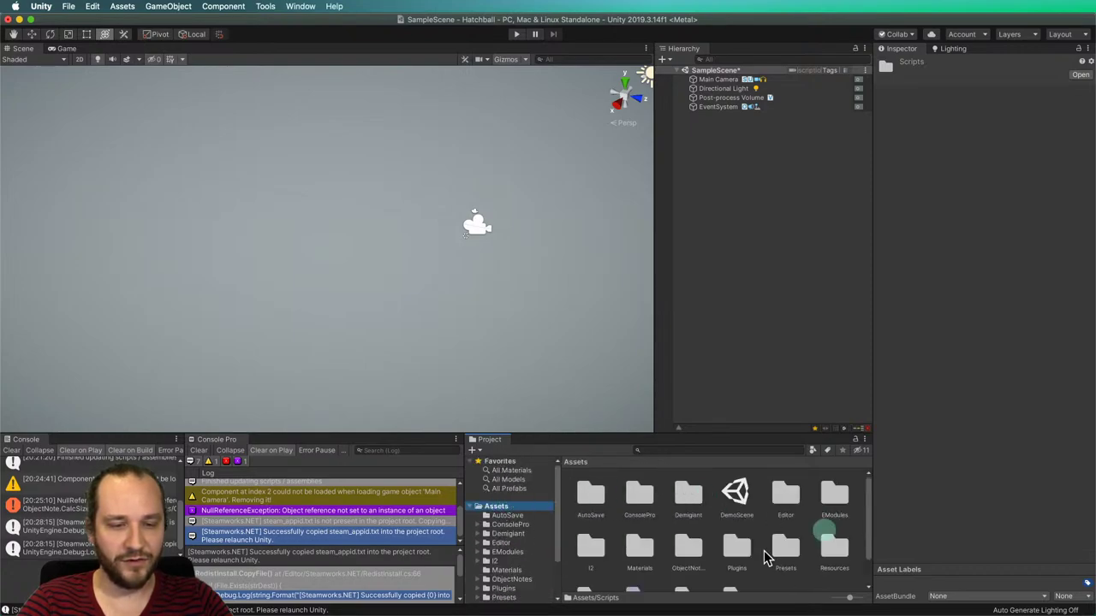
click(809, 582)
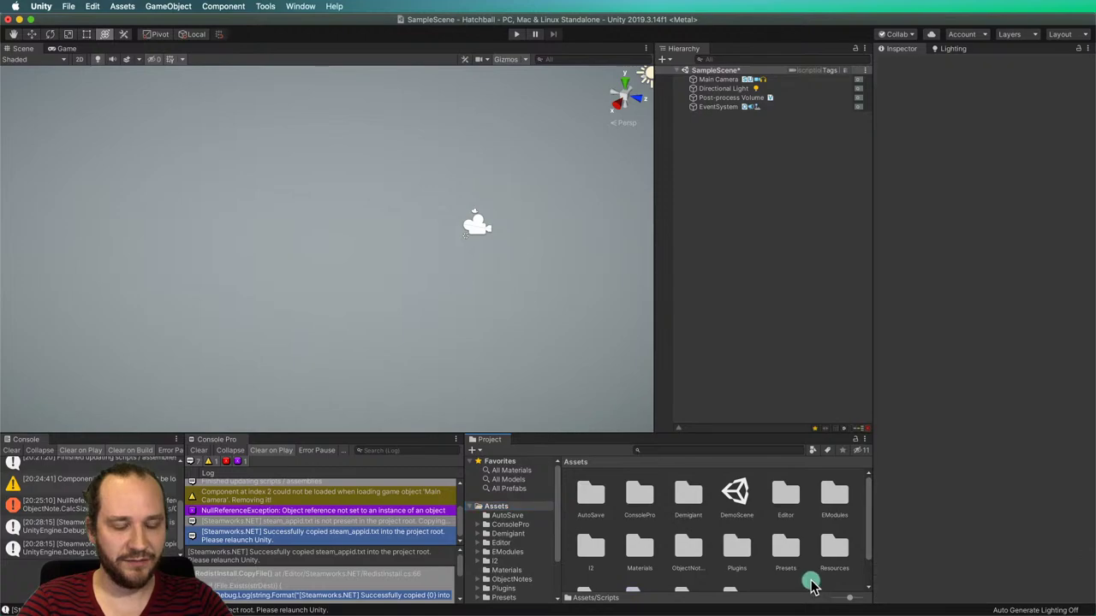
scroll(811, 585, down, 2)
scroll(812, 589, up, 2)
scroll(812, 589, down, 2)
right_click(782, 561)
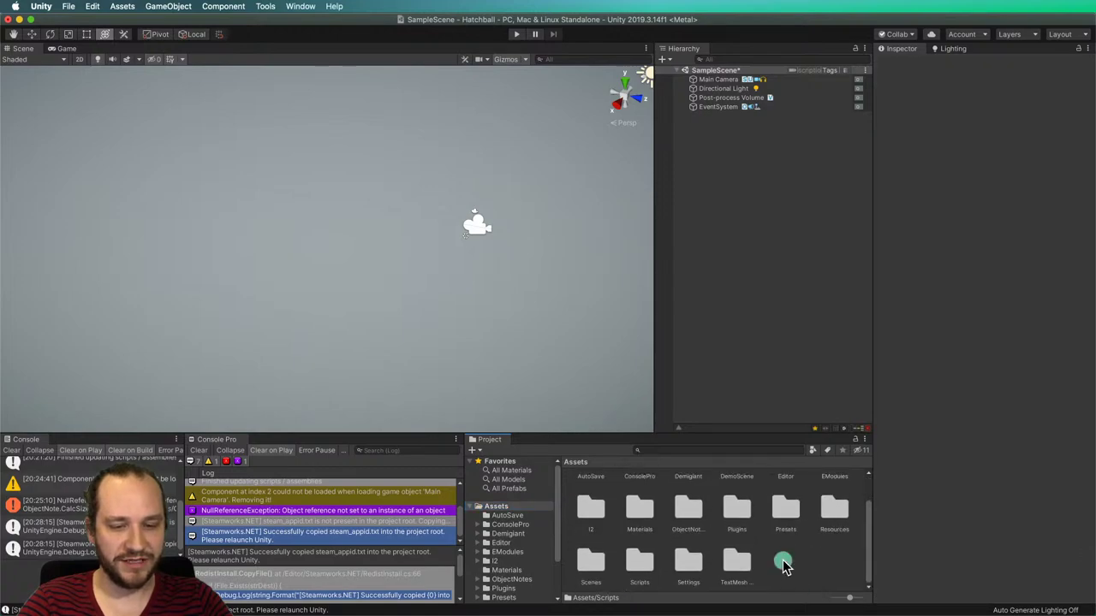
click(768, 565)
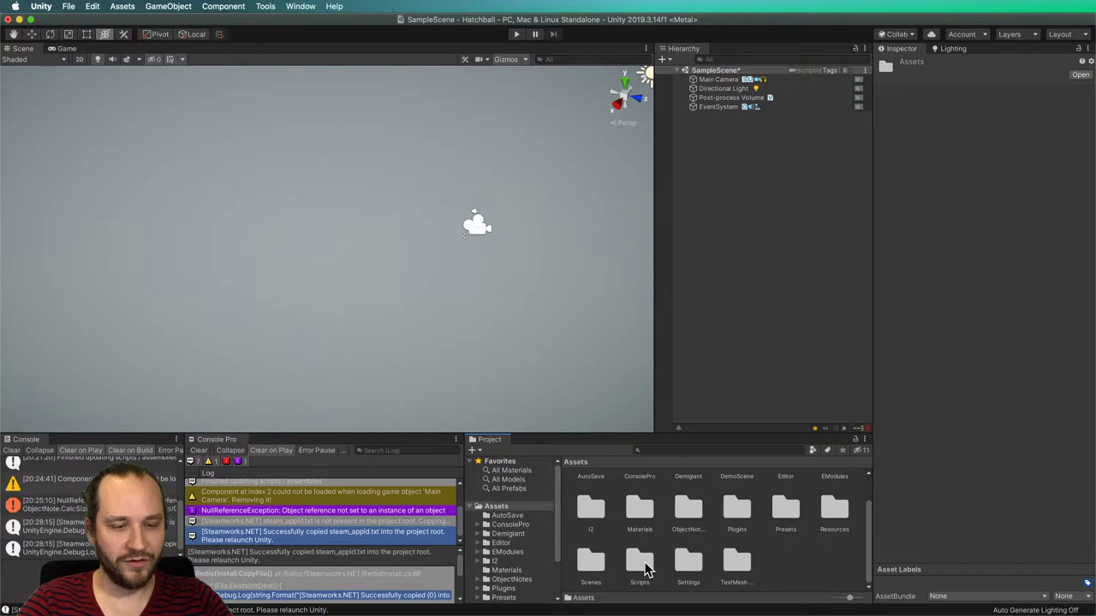
double_click(642, 565)
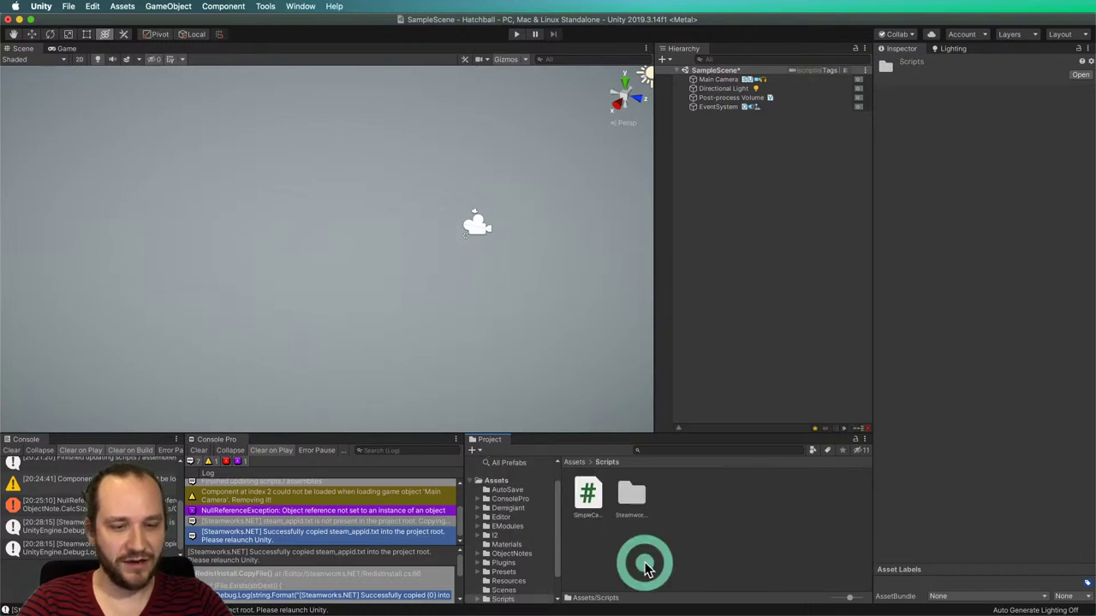
right_click(690, 505)
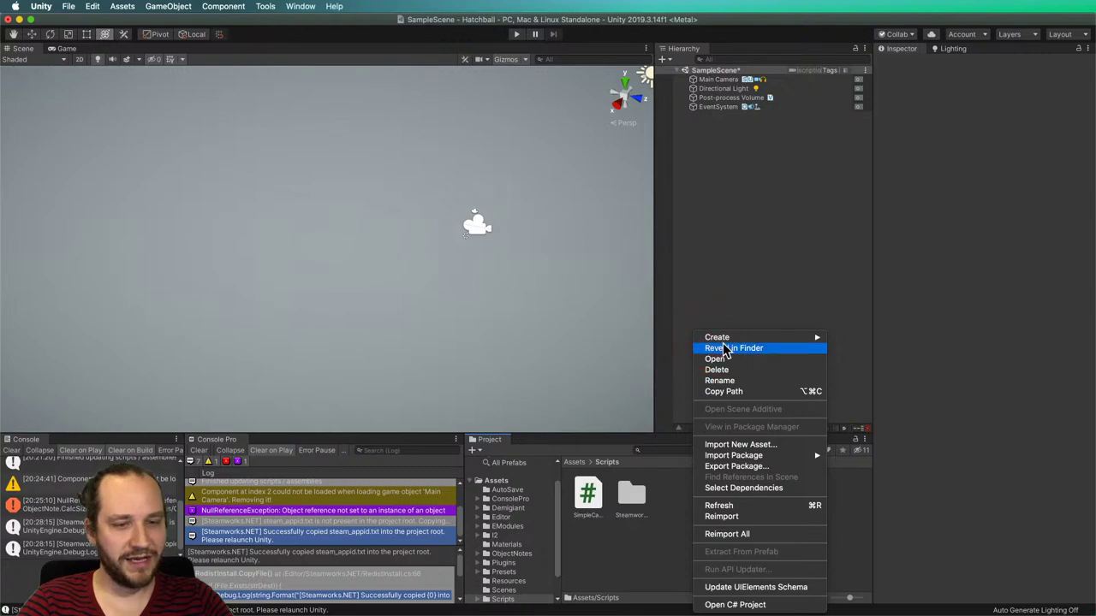
click(724, 348)
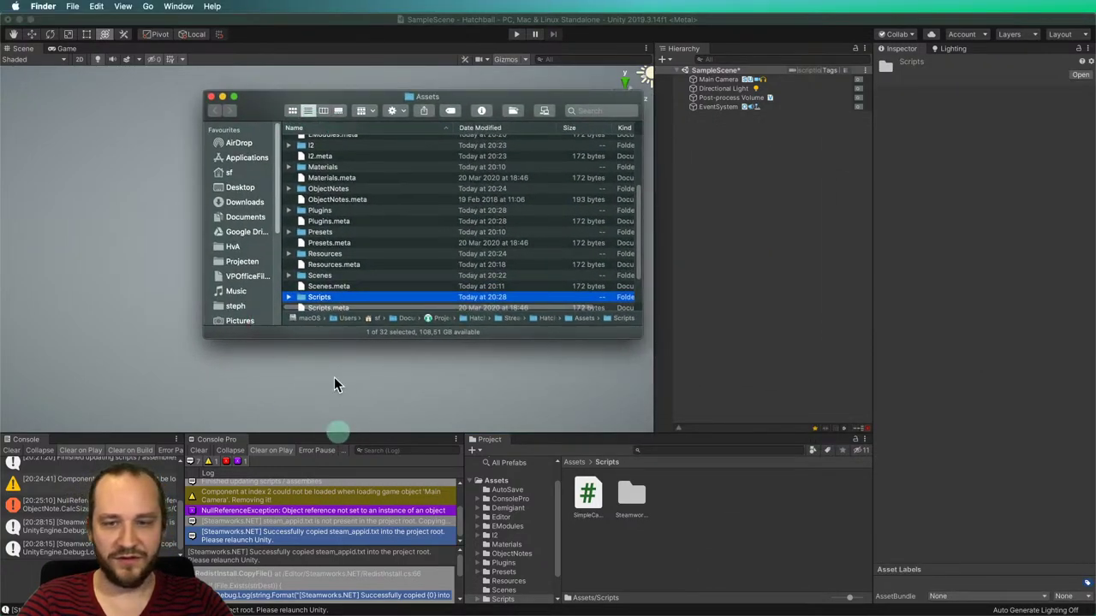
Create a new folder named Editor inside the Scripts folder in Finder.
double_click(307, 298)
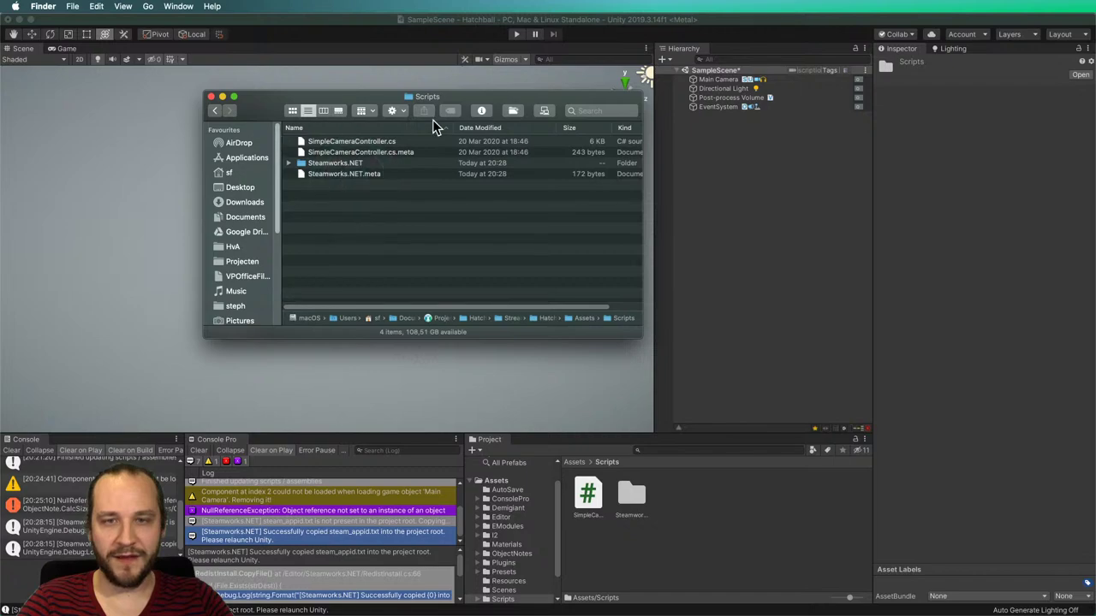
click(510, 115)
text(E)
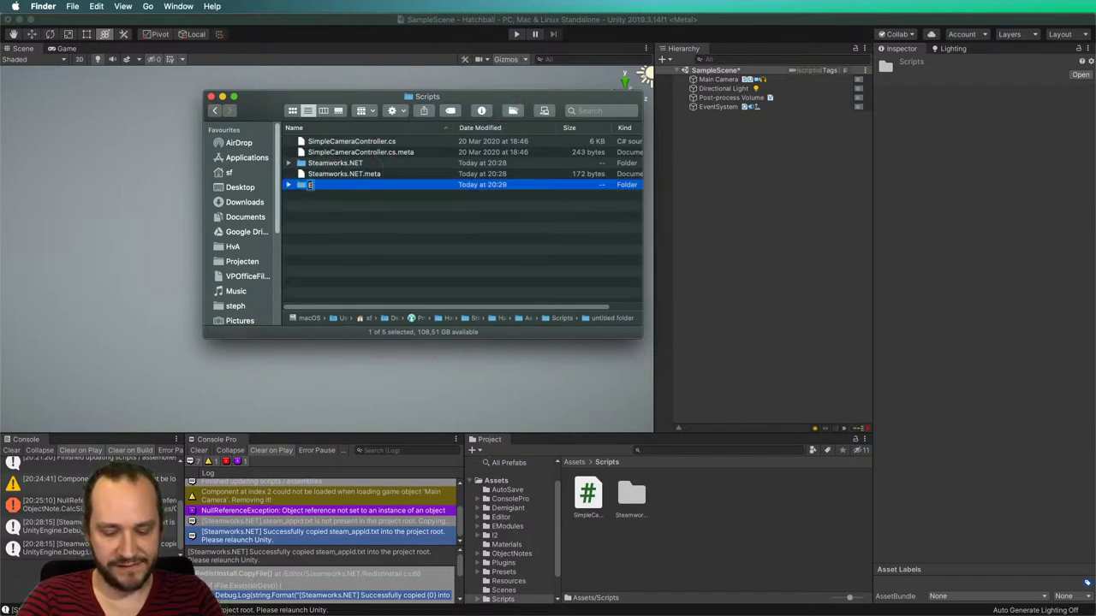
text(ditrr)
key(Return)
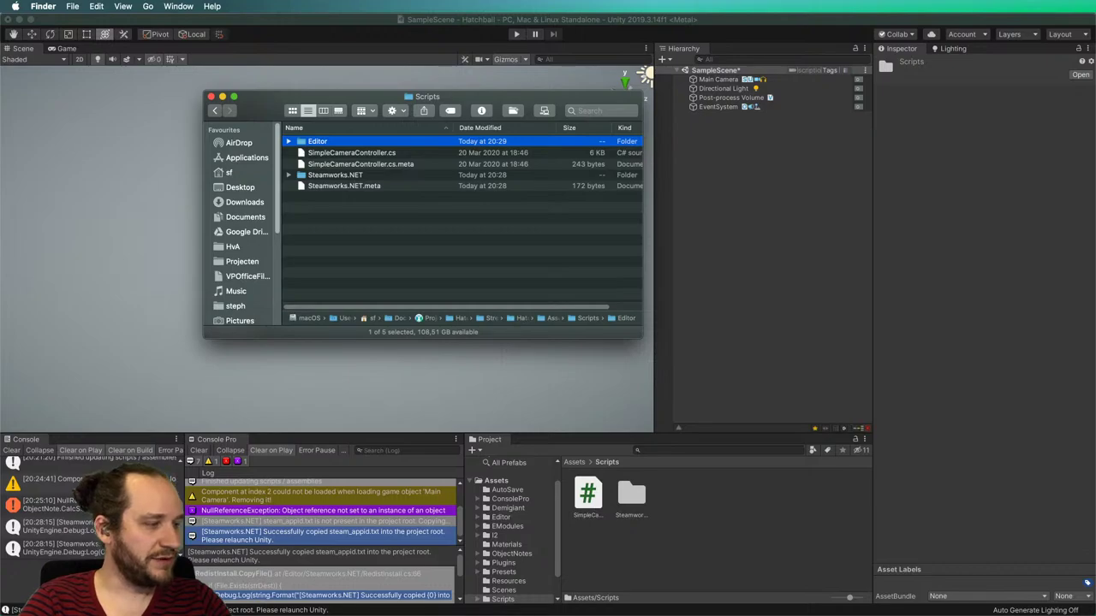
Copy IncrementBuildVersion.cs from the Hatchball window into Scripts/Editor, then return to Unity.
key(super+grave)
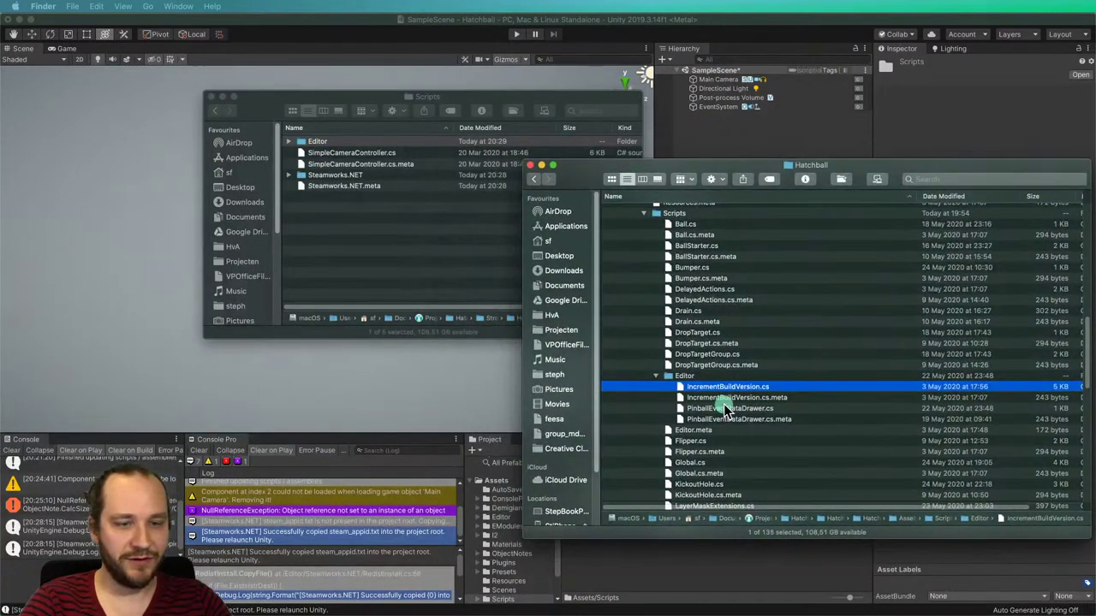
mouse_move(720, 387)
mouse_down()
mouse_move(377, 251)
mouse_move(317, 141)
mouse_up()
drag(726, 173, 732, 176)
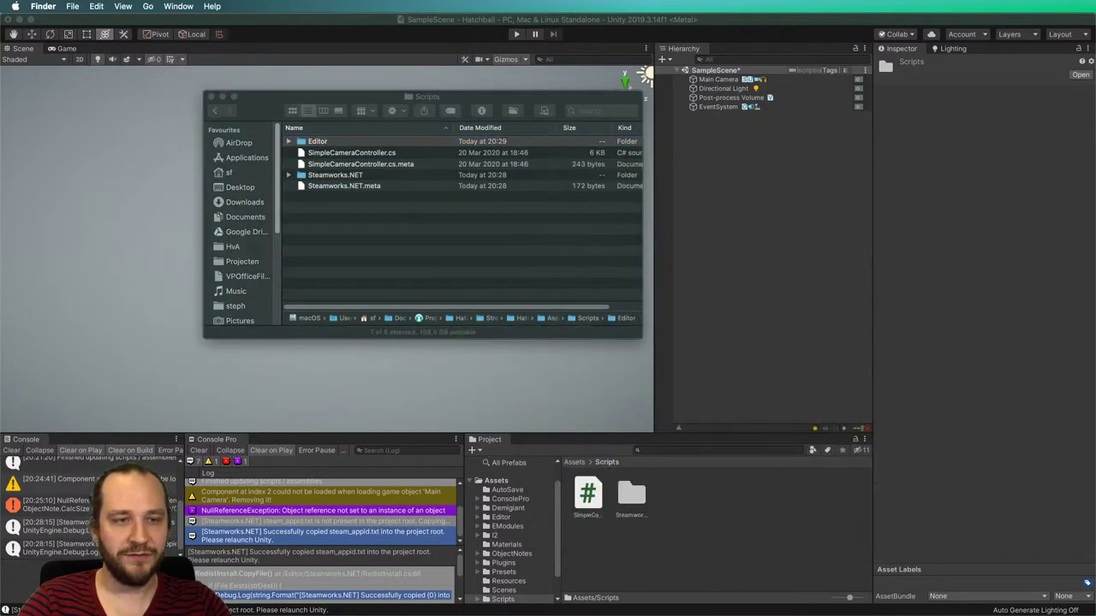
click(818, 492)
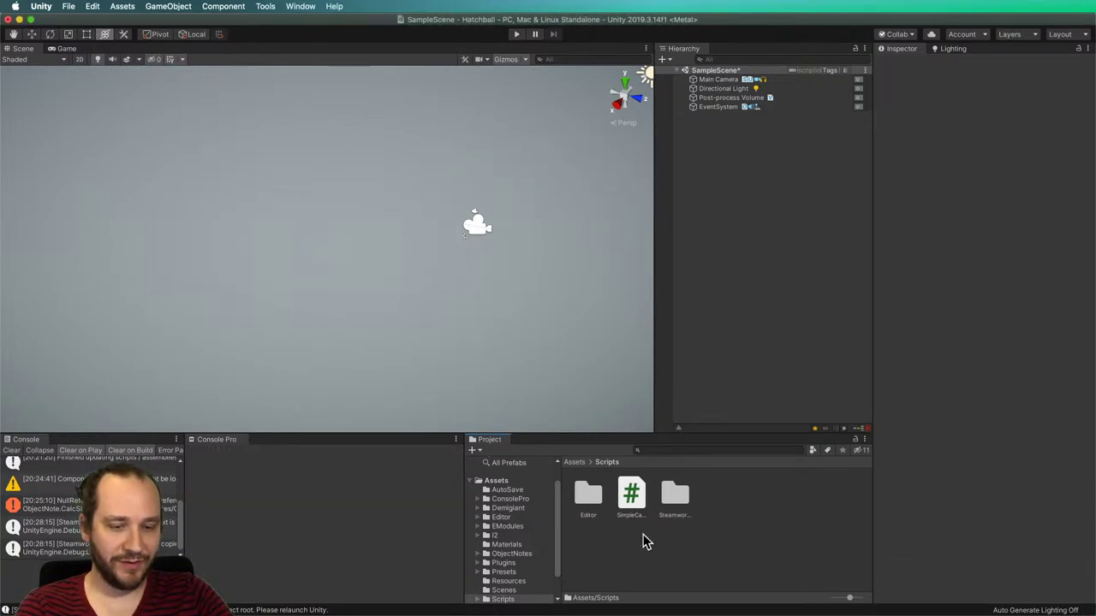
Open Assets/Scripts/Editor and inspect the IncrementBuildVersion script's source.
double_click(588, 496)
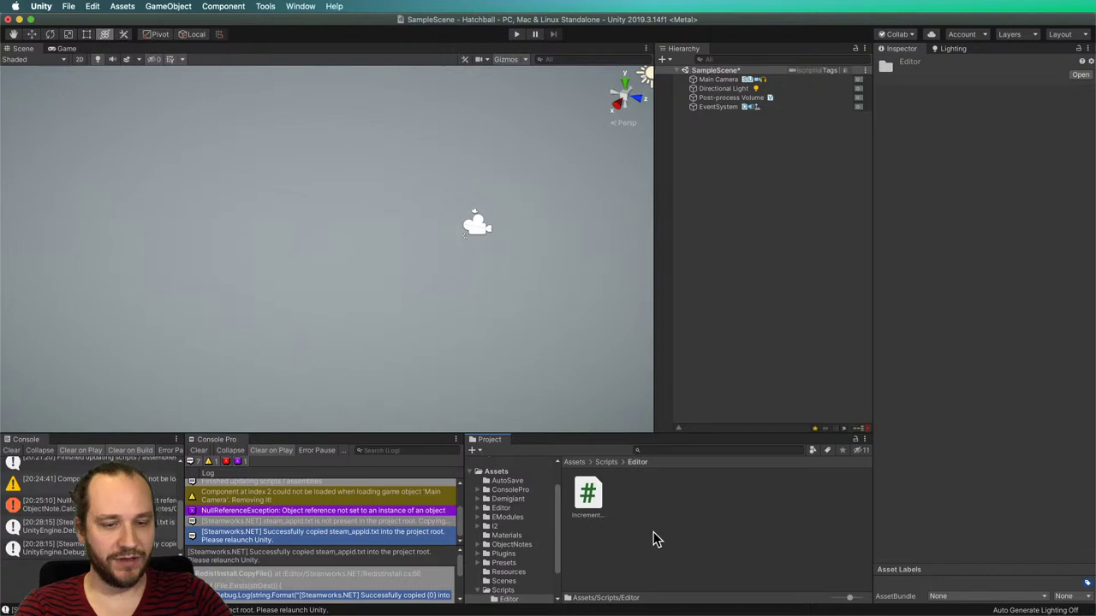
click(589, 498)
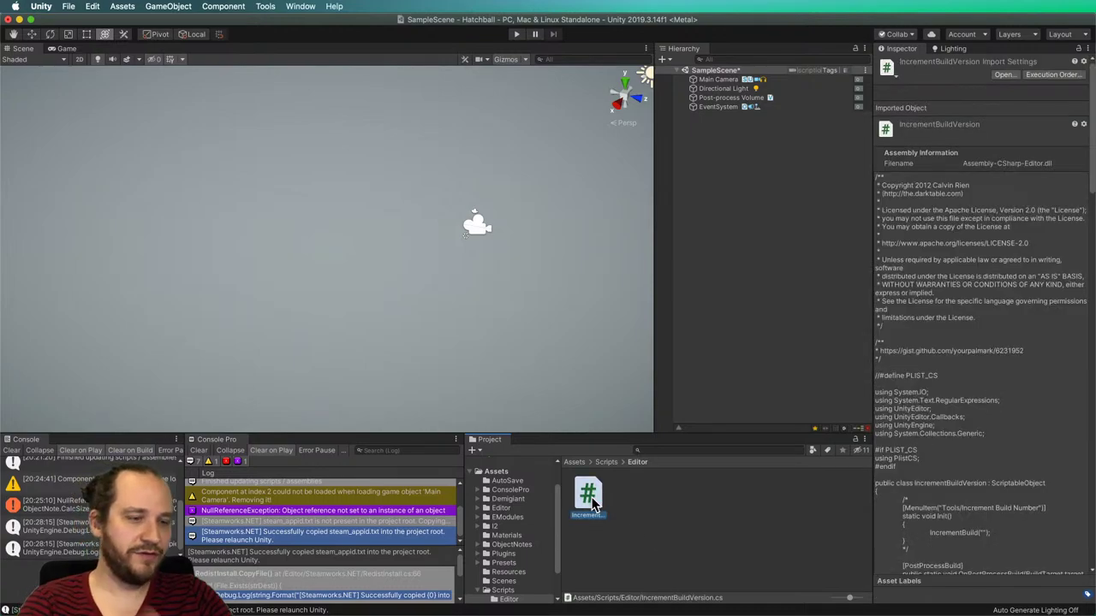
scroll(957, 373, down, 1)
scroll(951, 389, down, 5)
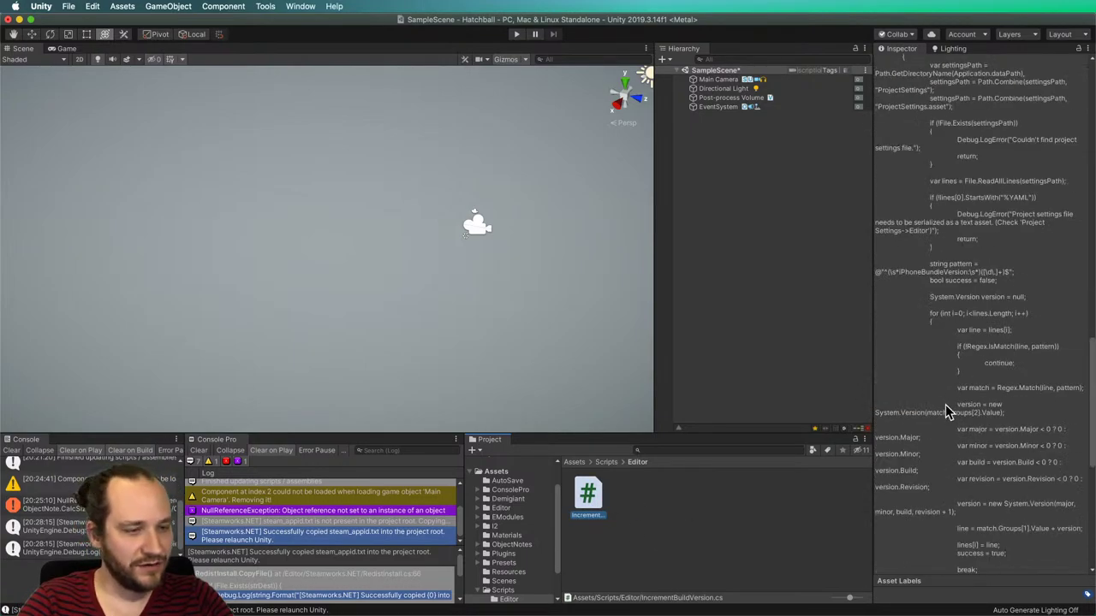
scroll(945, 404, up, 10)
click(785, 316)
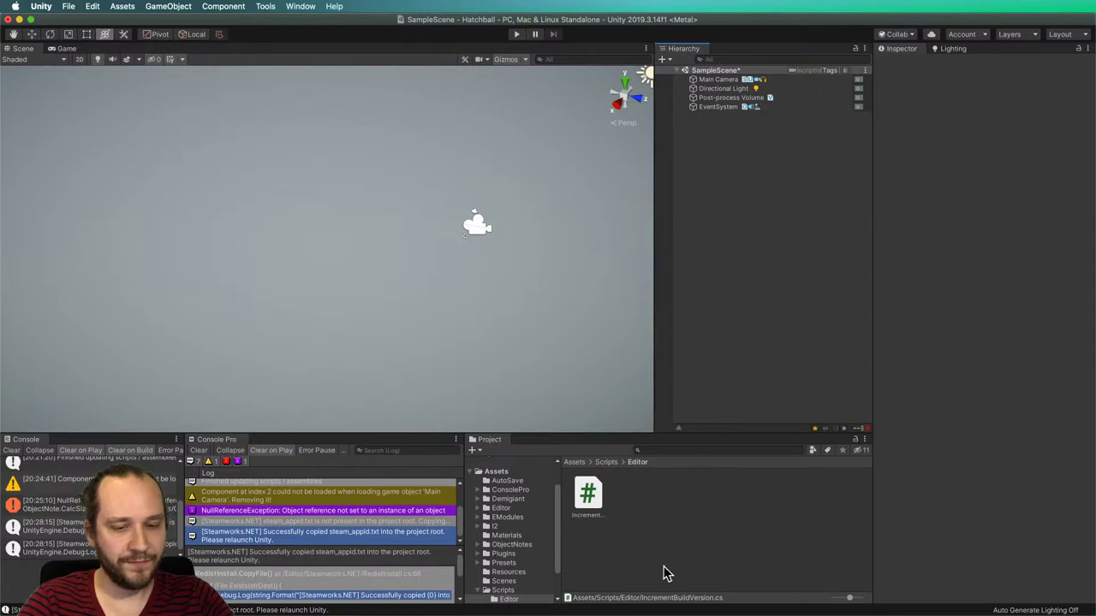
Open Project Settings, enlarge the window, and show the Player page.
click(70, 7)
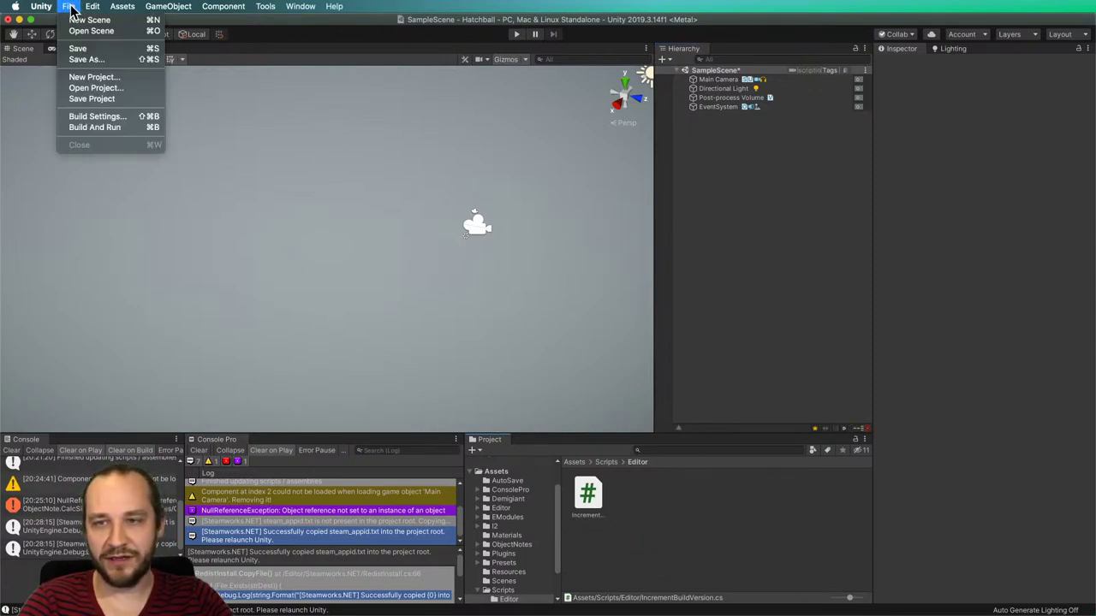
mouse_move(93, 7)
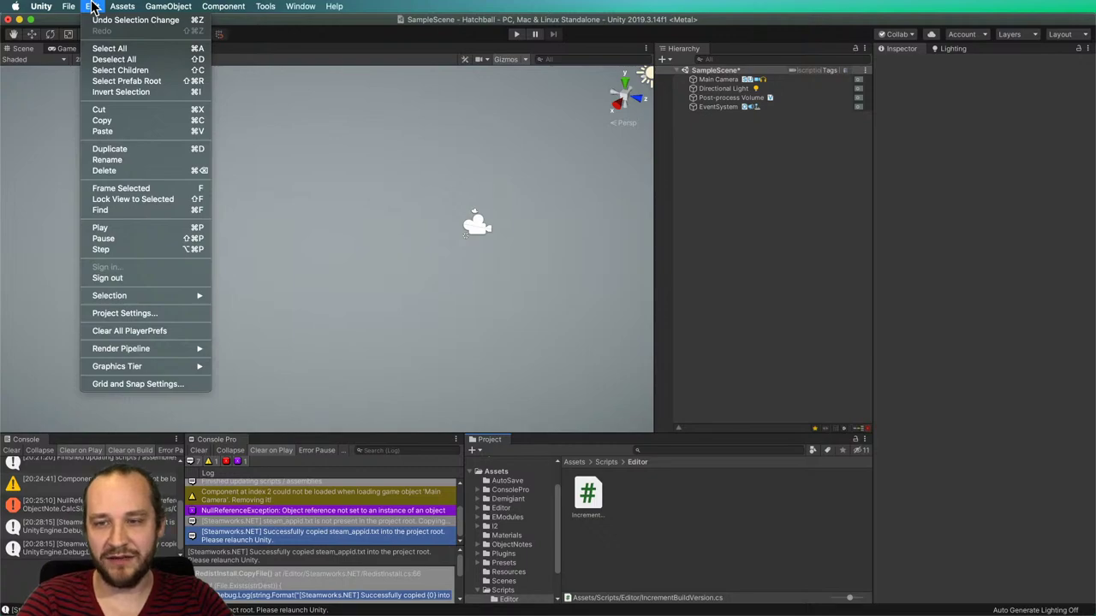
click(154, 313)
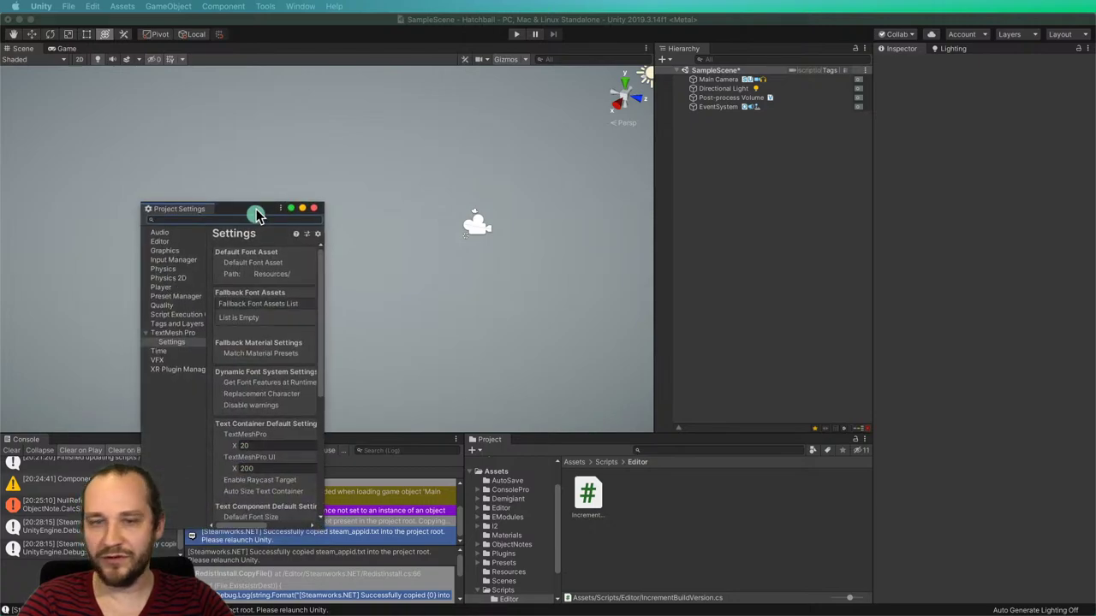
drag(257, 205, 376, 44)
drag(446, 365, 814, 552)
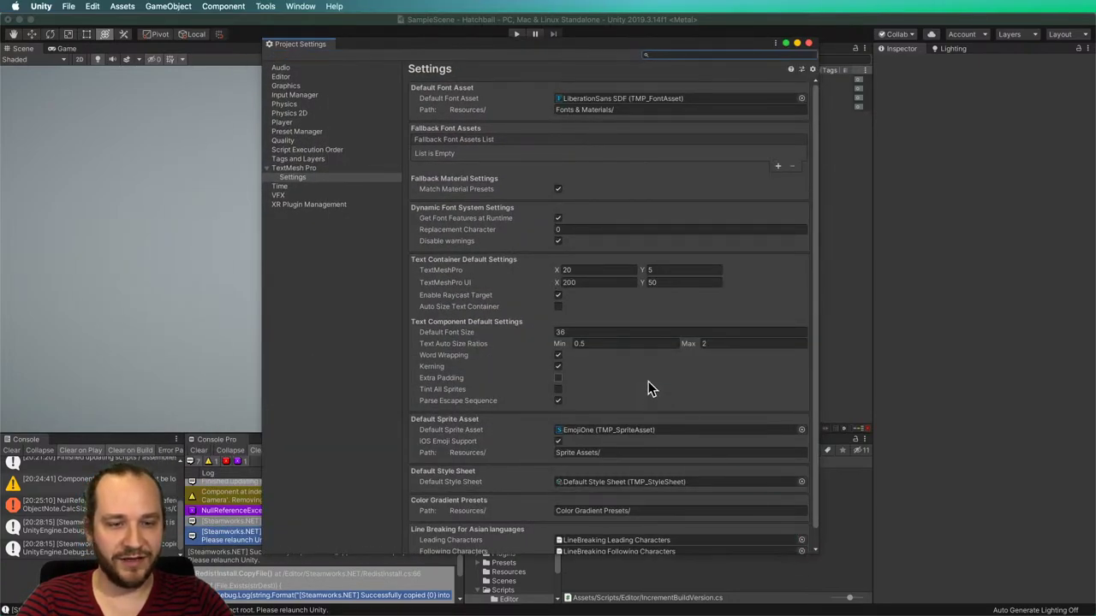
click(266, 168)
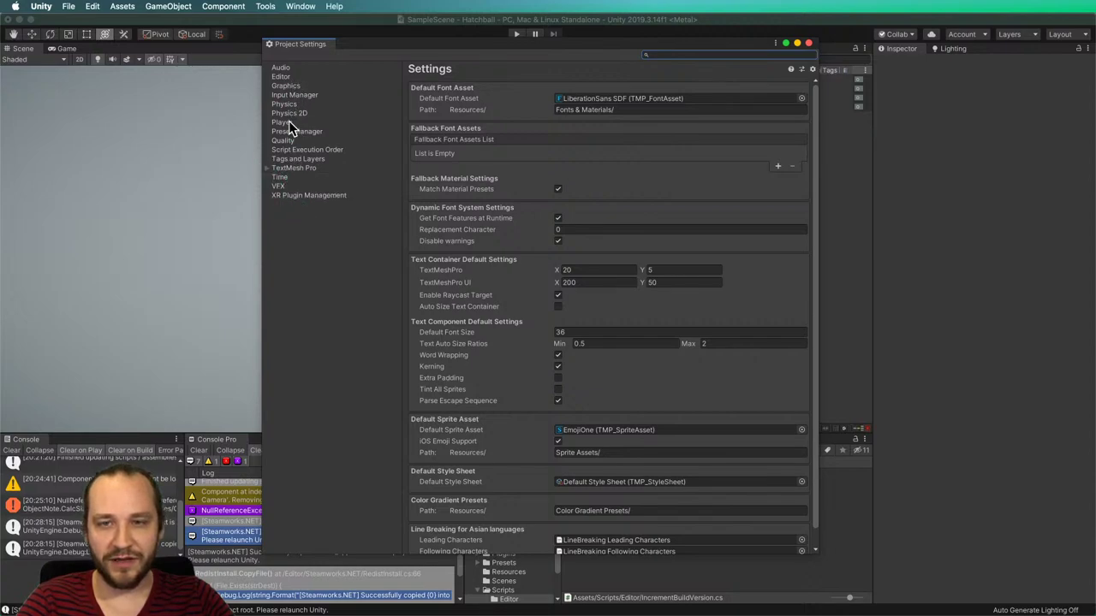
click(289, 123)
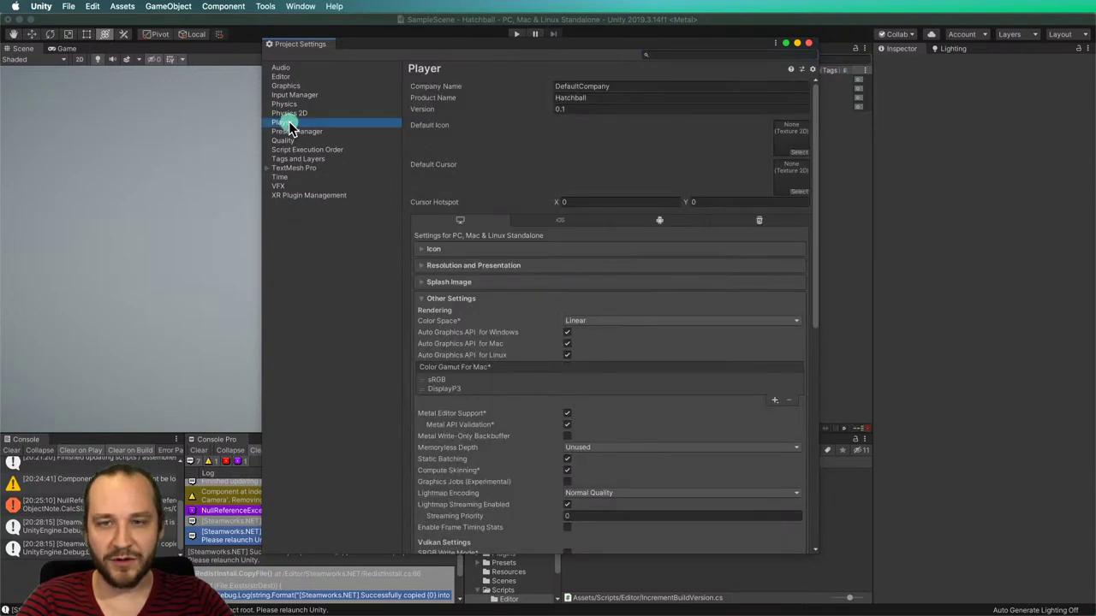
Set Company Name to Virtual Play and Version to 0.1.0.
click(636, 87)
drag(634, 87, 512, 84)
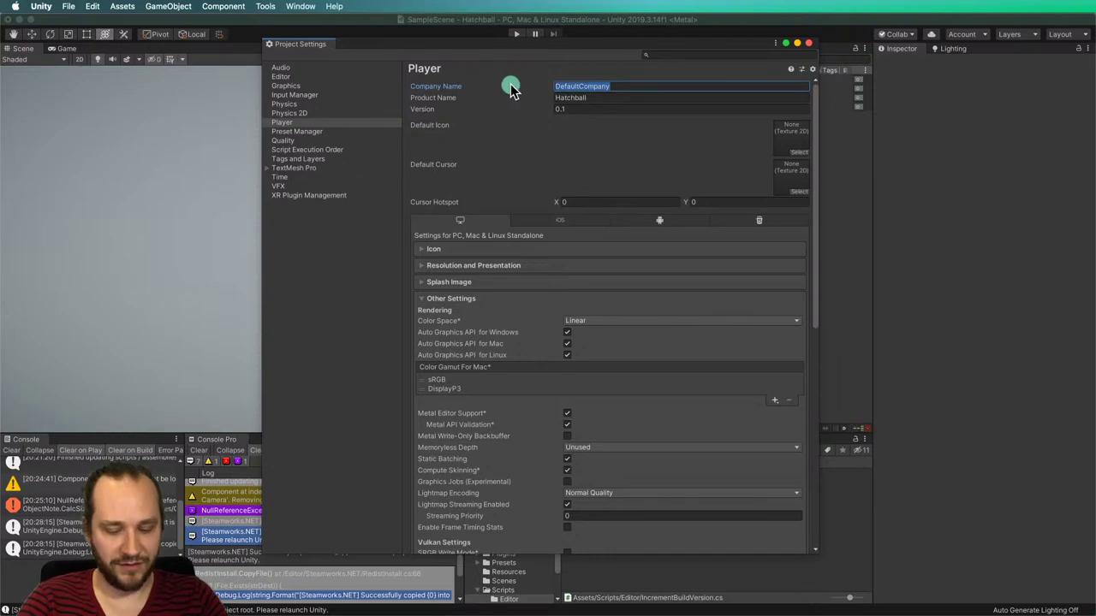
text(Virtual Play)
key(Tab)
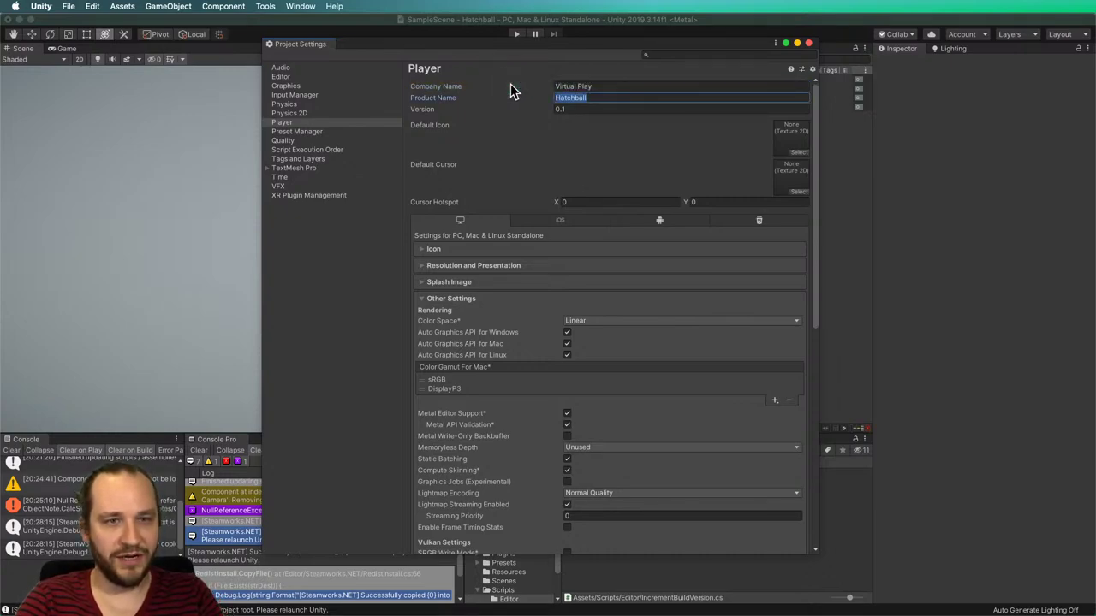
click(587, 108)
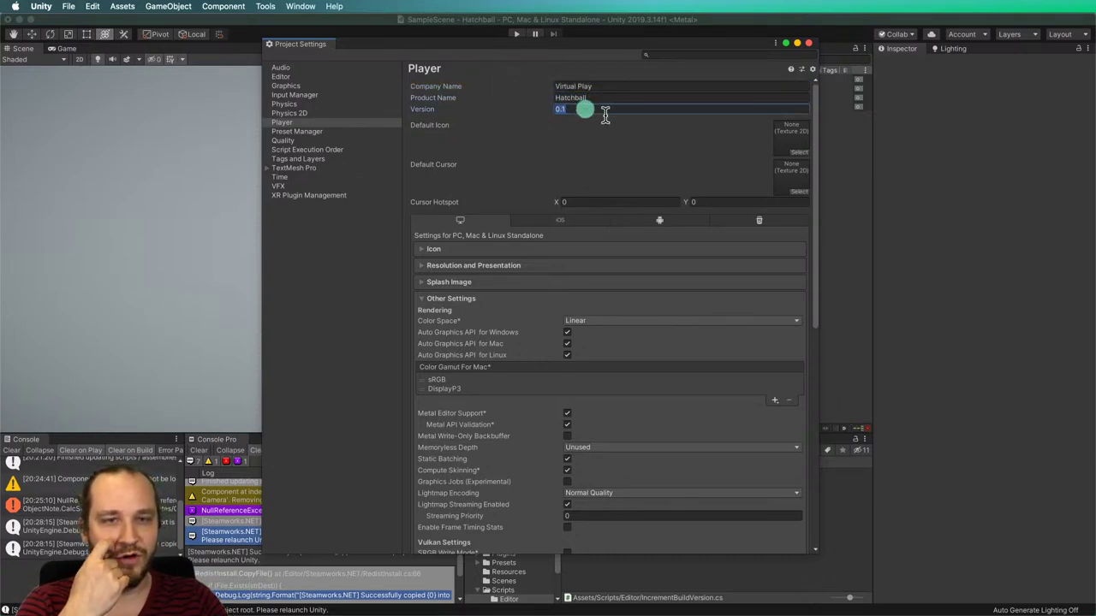
key(Right)
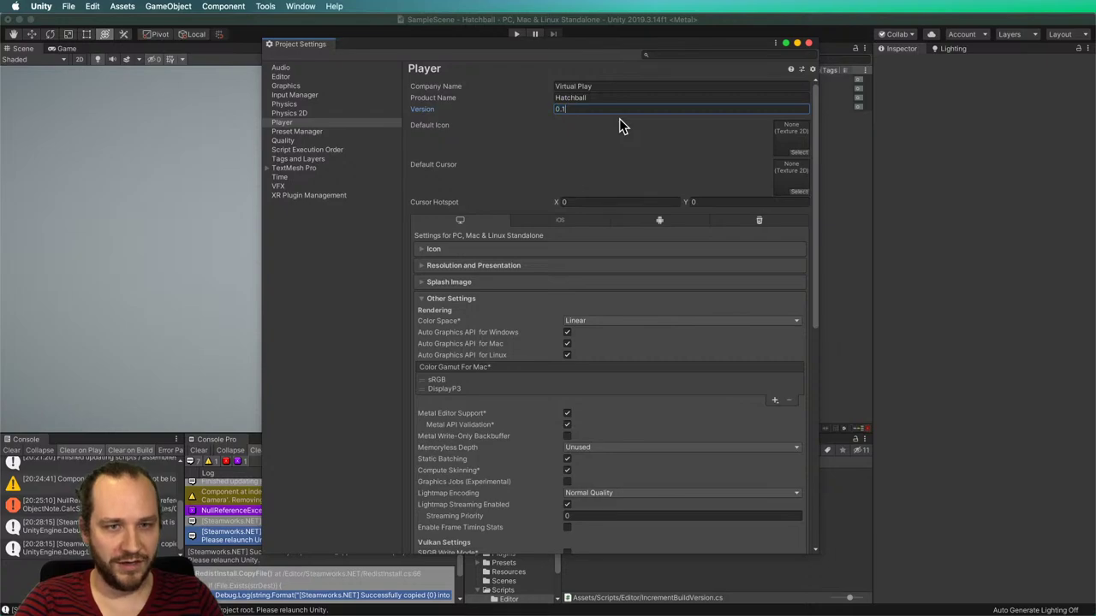
text(.0)
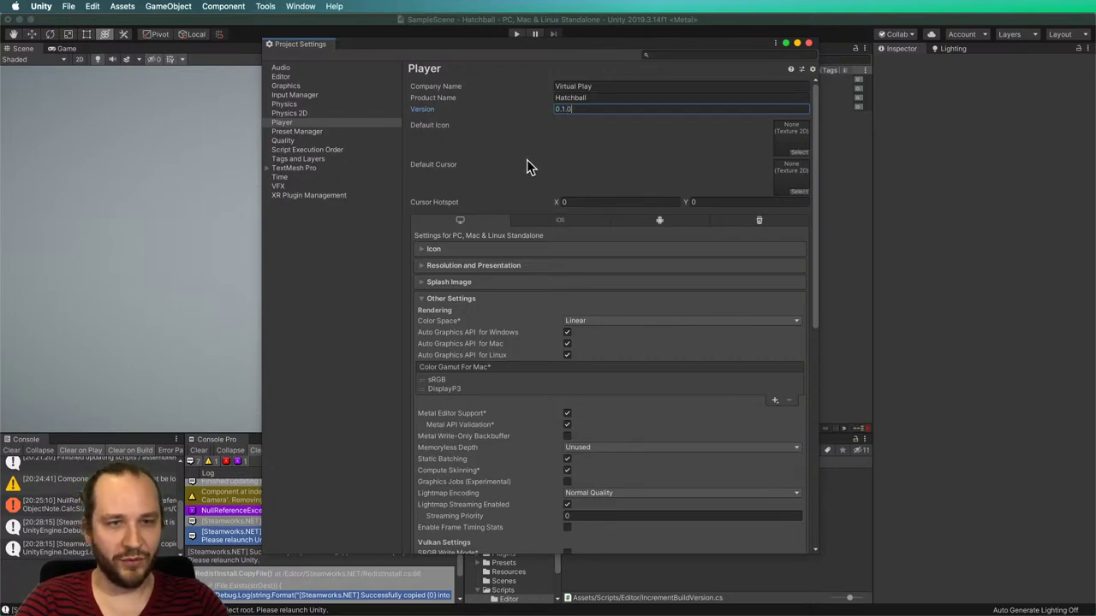
click(468, 154)
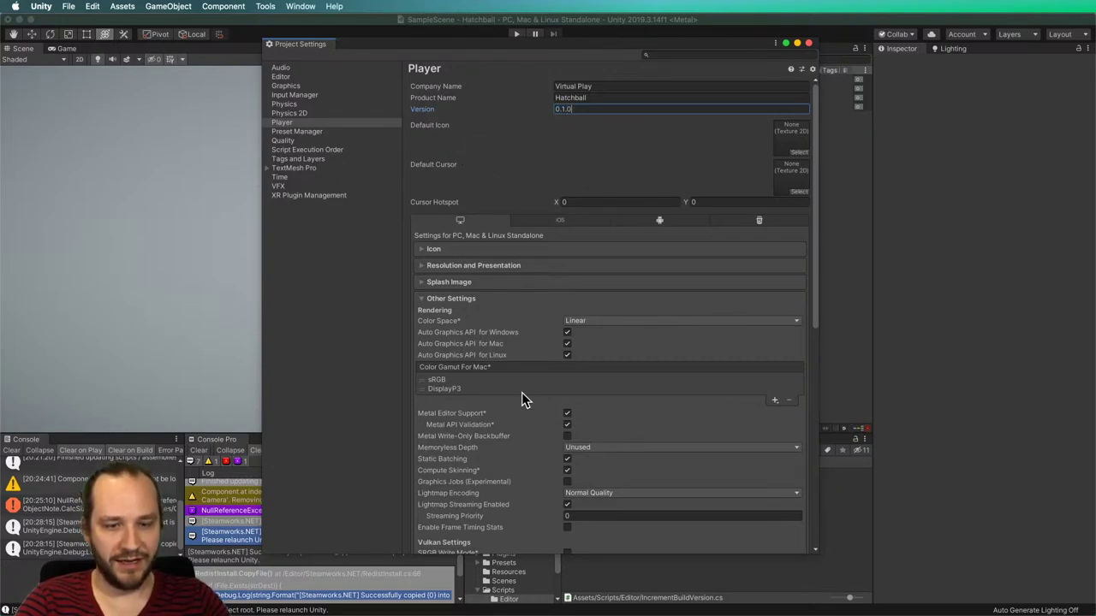
scroll(521, 398, down, 5)
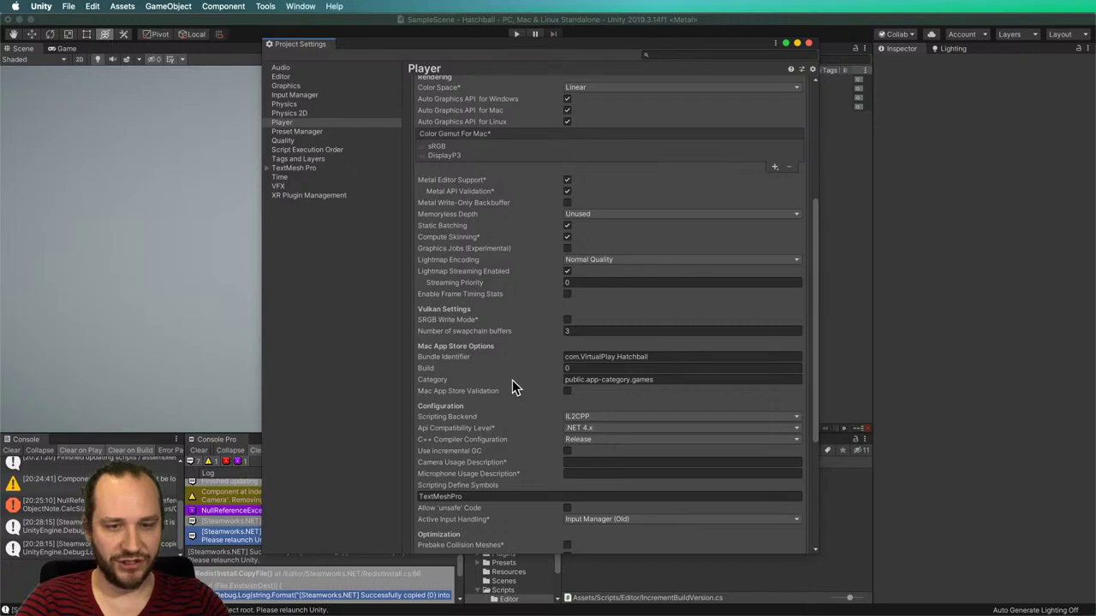
Set Build to 1 and Bundle Identifier to games.virtualplay.hatchball.
click(567, 369)
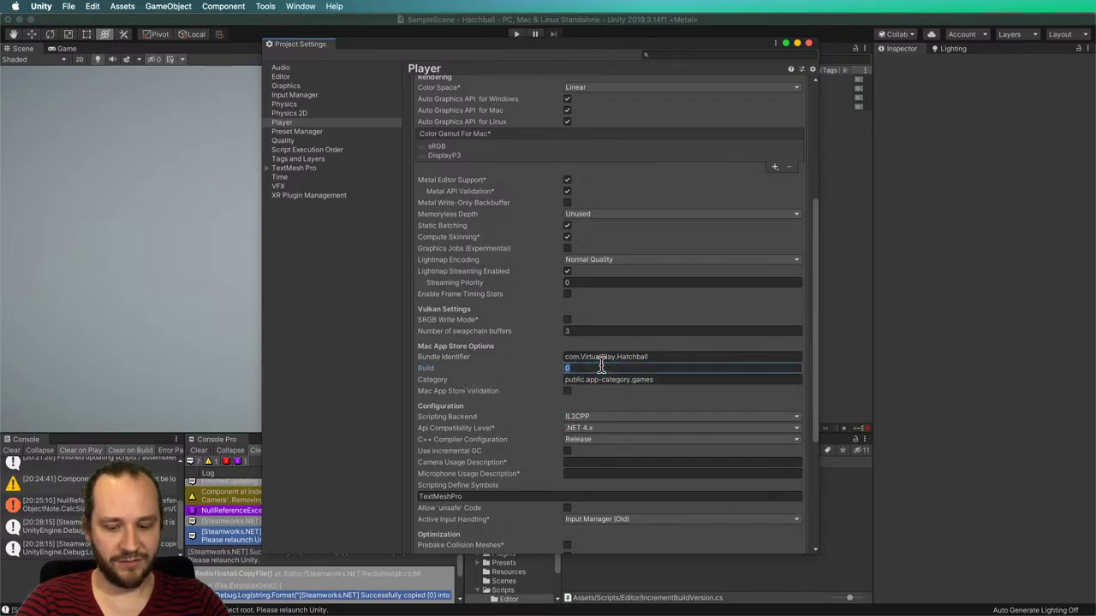
text(1)
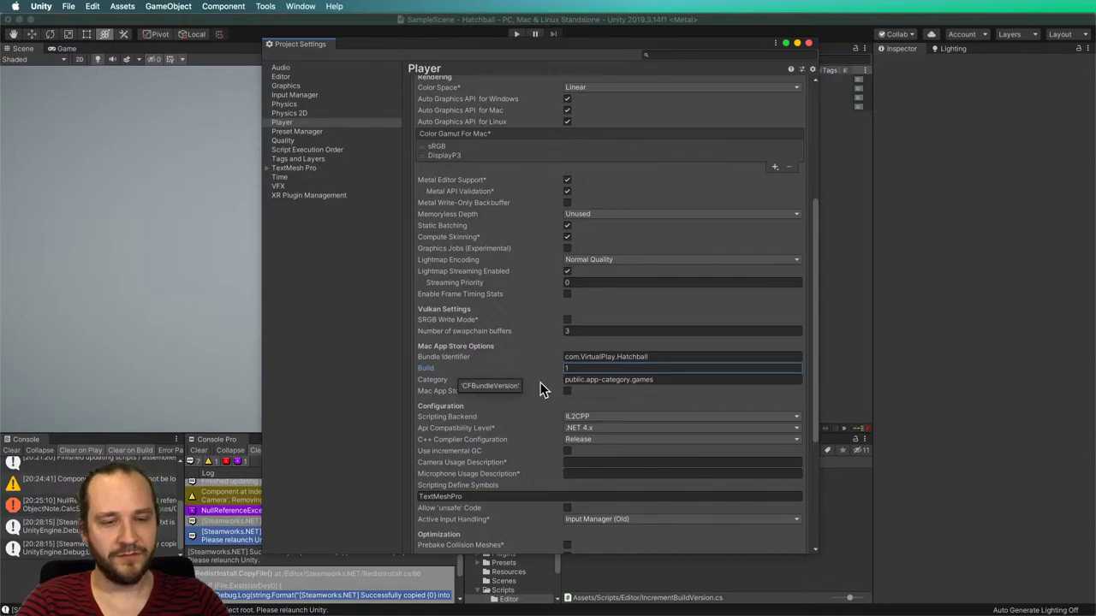
drag(574, 358, 741, 358)
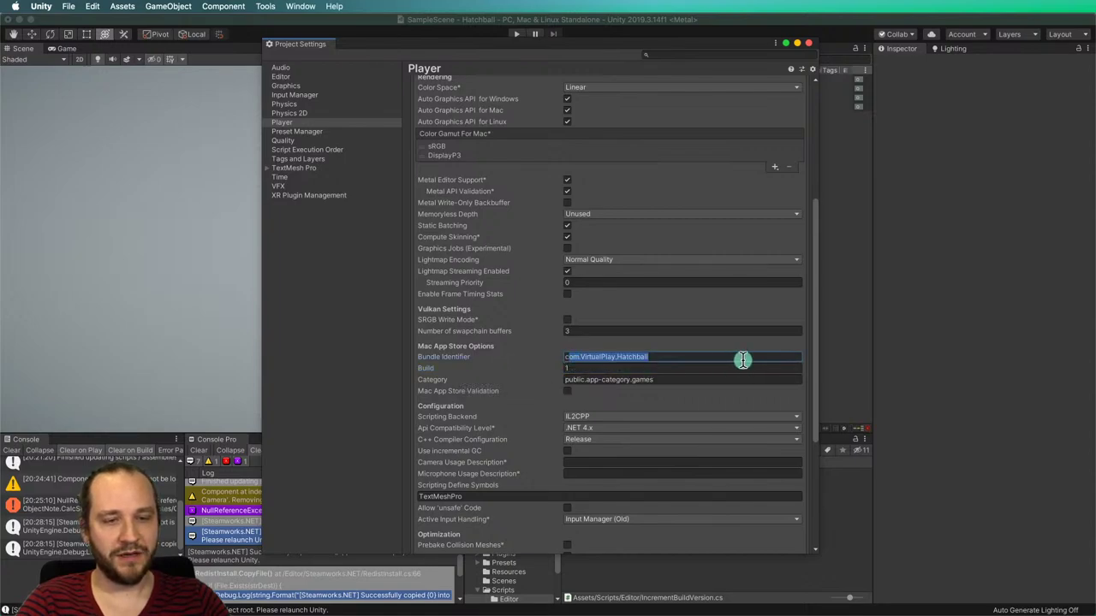
key(BackSpace)
text(games.viru)
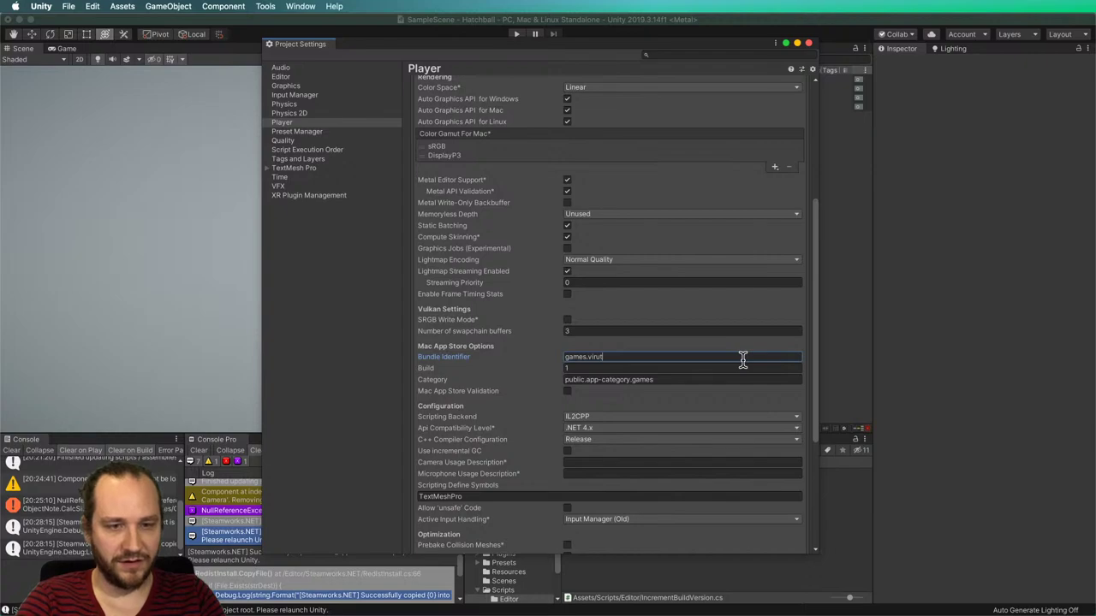
key(BackSpace)
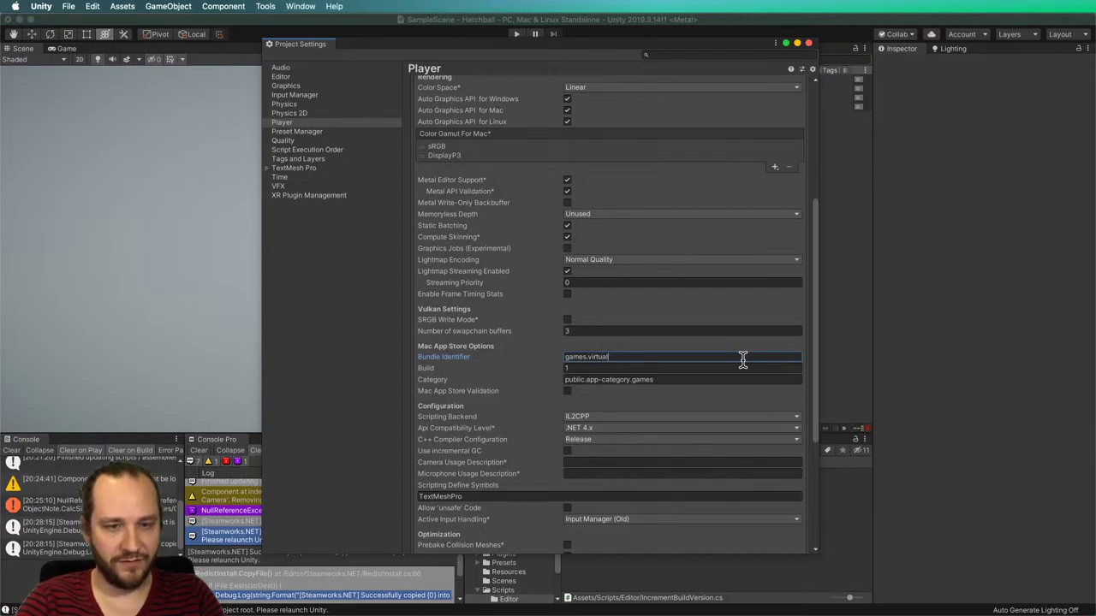
text(play.hatc)
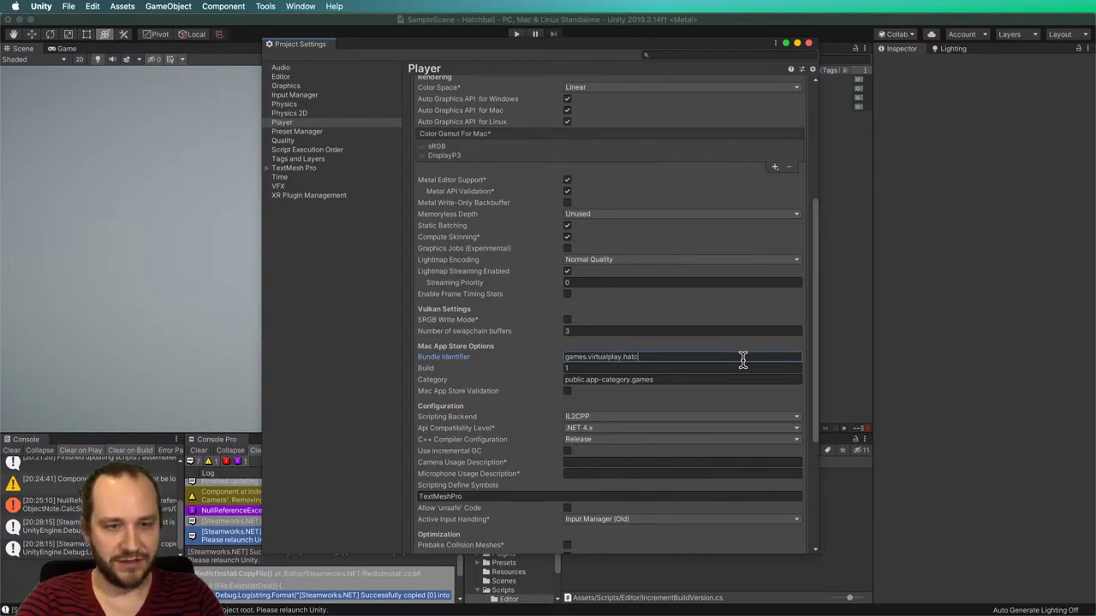
text(hba)
key(BackSpace)
text(ball)
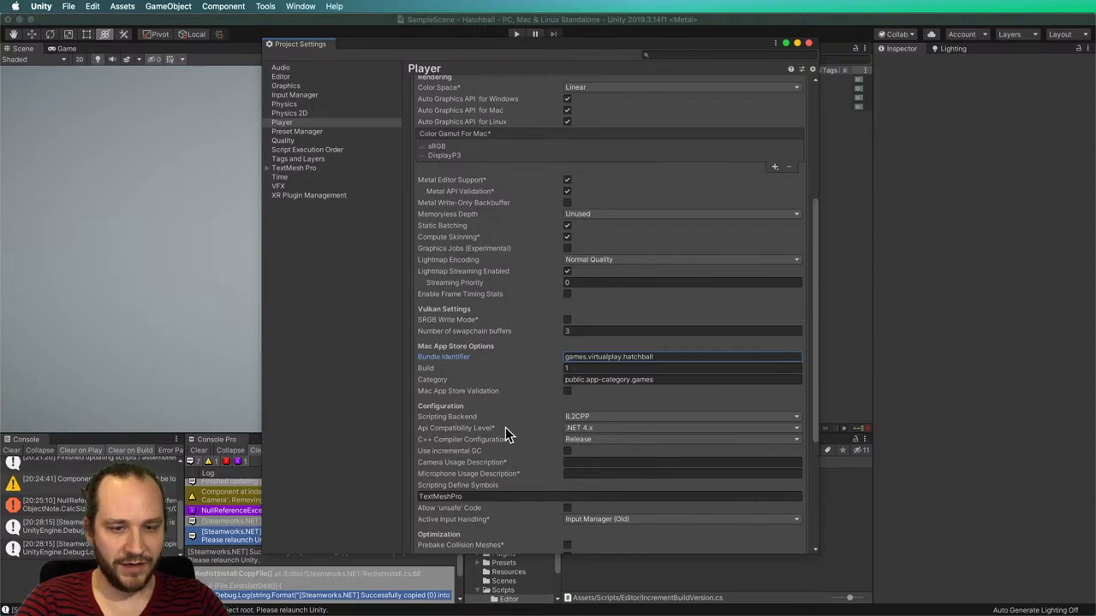
scroll(512, 433, down, 5)
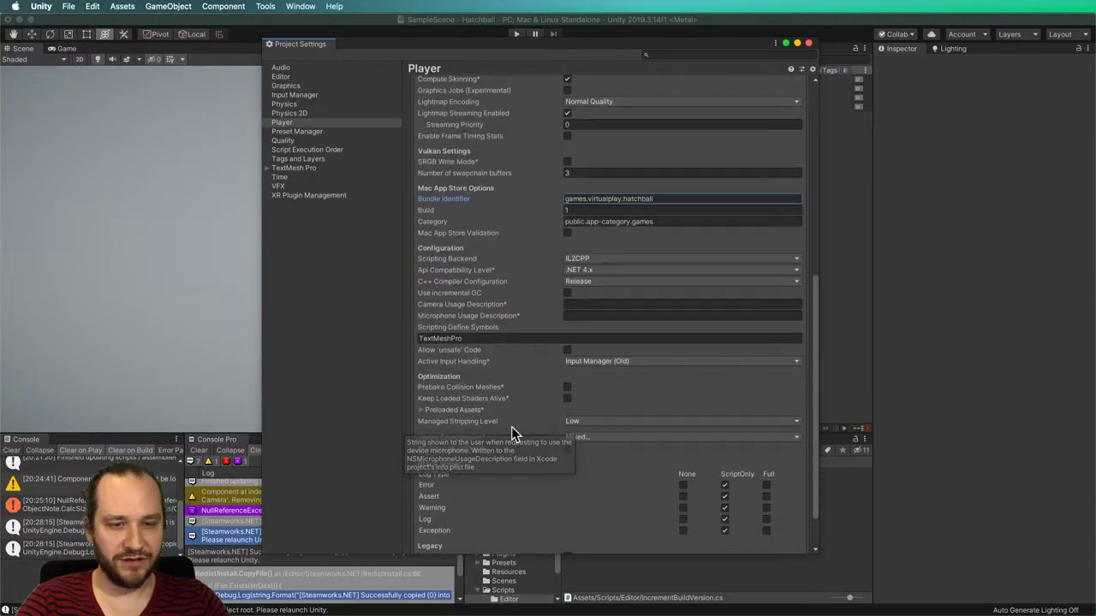
scroll(511, 432, up, 4)
scroll(511, 433, up, 8)
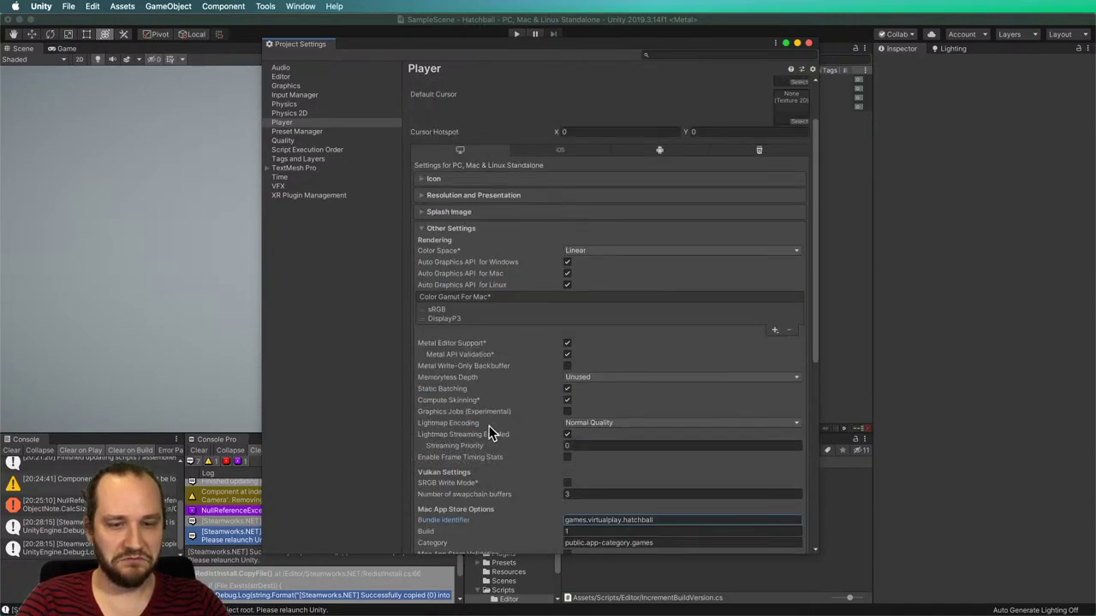
scroll(490, 432, up, 1)
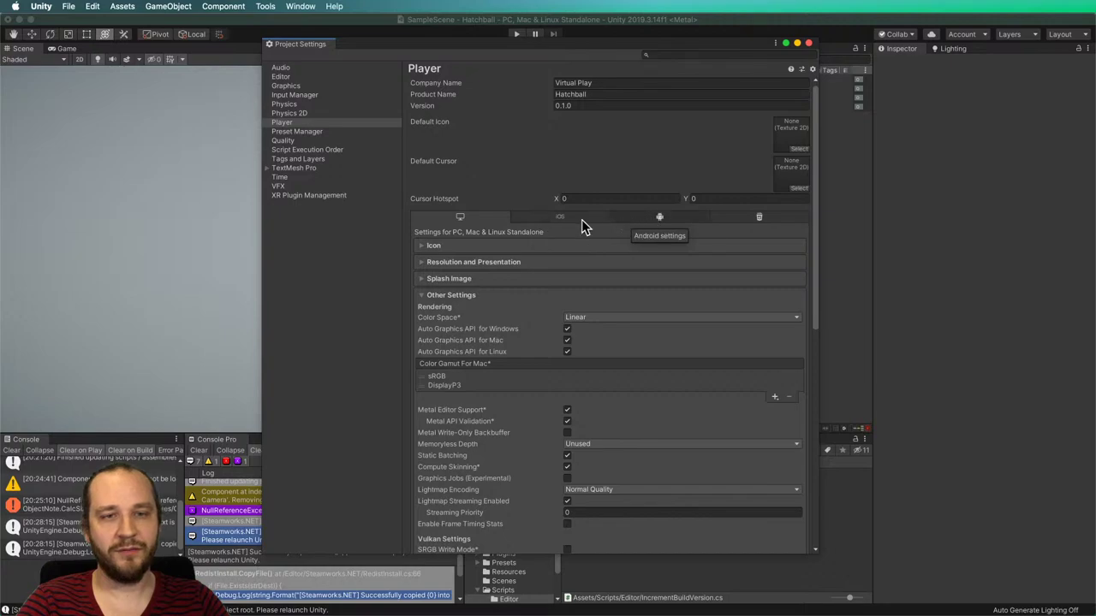
scroll(490, 206, up, 1)
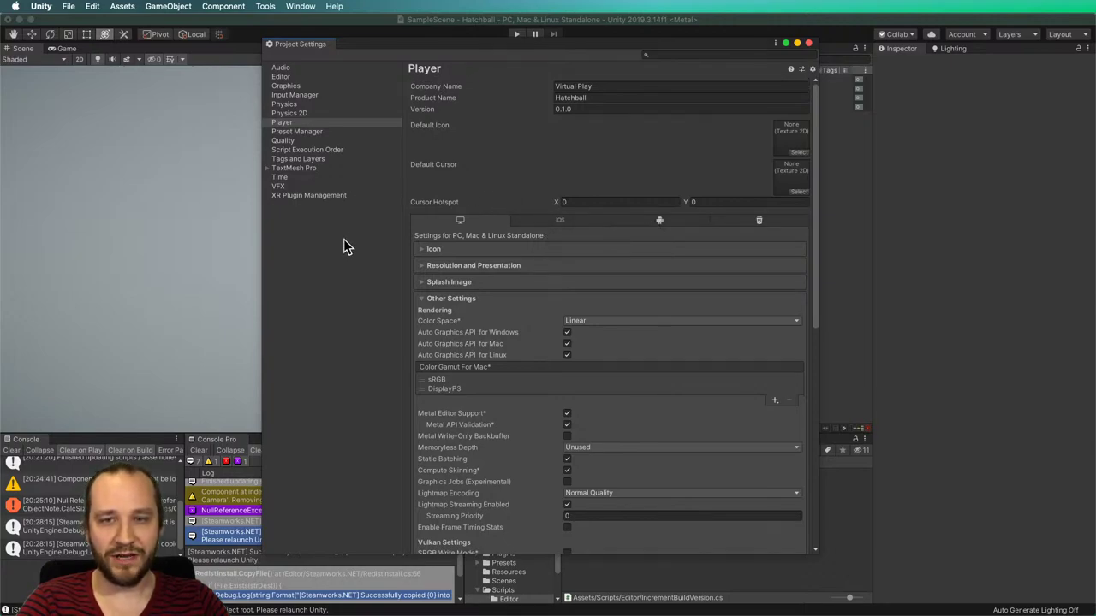
On the Physics 2D page, uncheck every box in the Layer Collision Matrix.
click(289, 114)
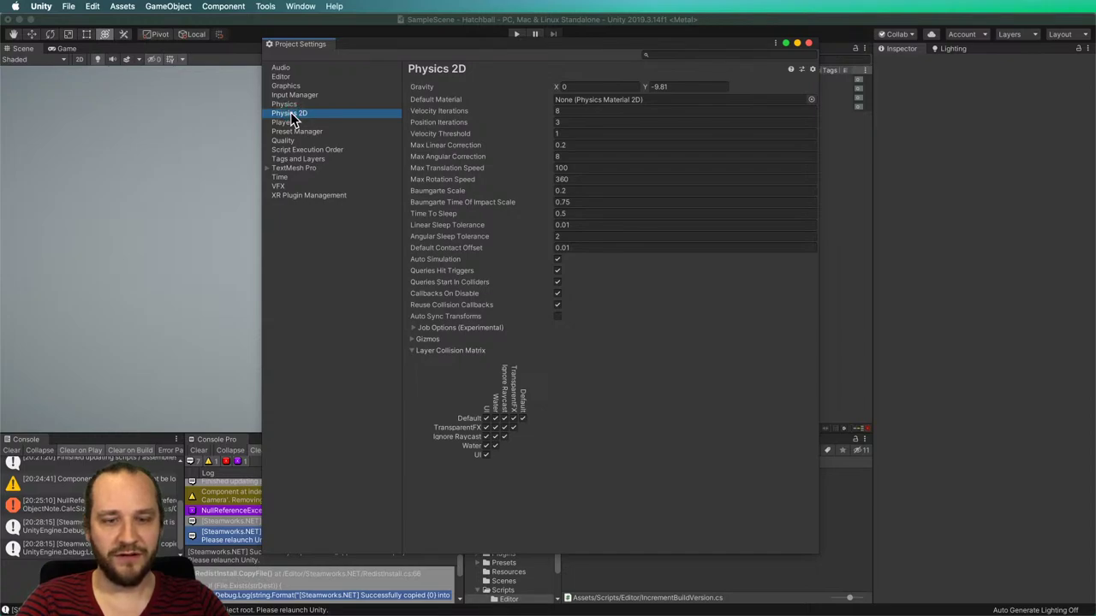
click(494, 427)
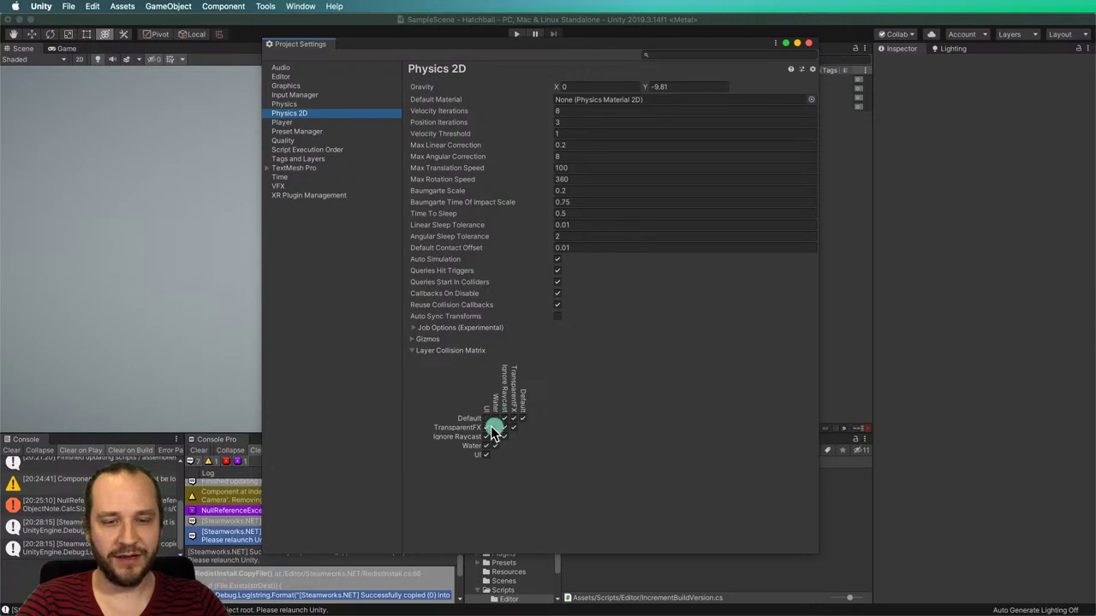
click(485, 437)
click(486, 446)
click(494, 436)
click(495, 446)
click(485, 427)
click(504, 436)
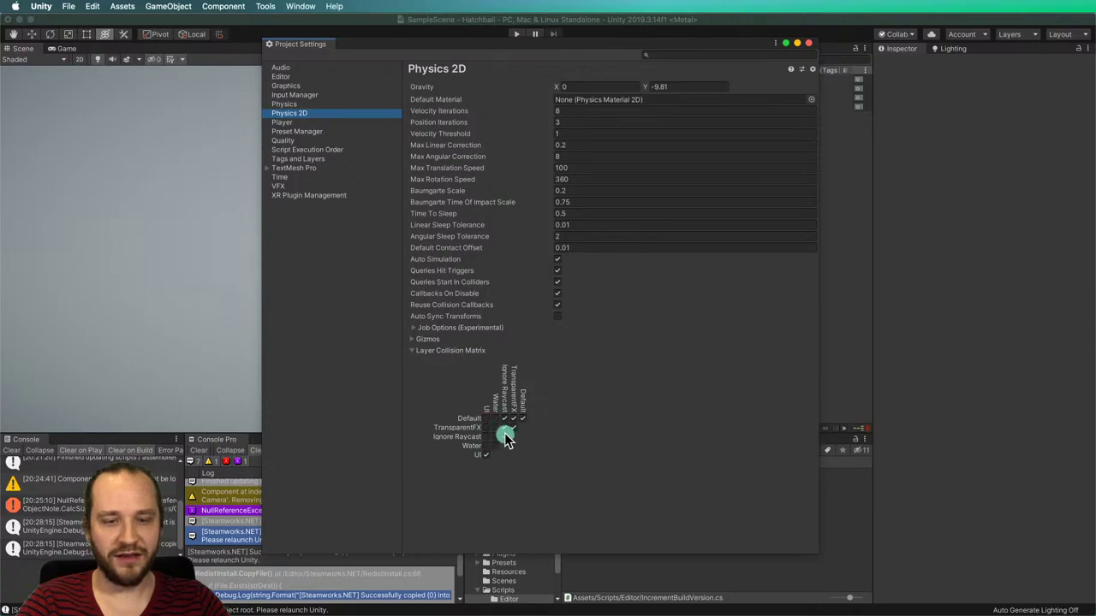
click(504, 418)
click(514, 418)
click(523, 418)
click(485, 455)
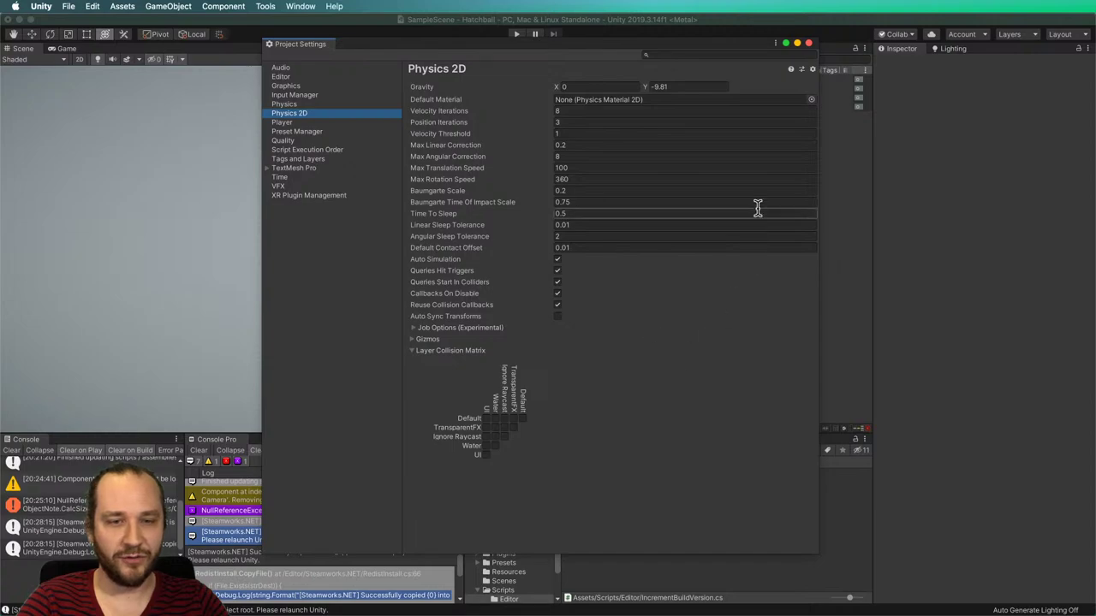
Close Project Settings and add DelayedActions.cs from Finder into Assets/Scripts.
click(808, 43)
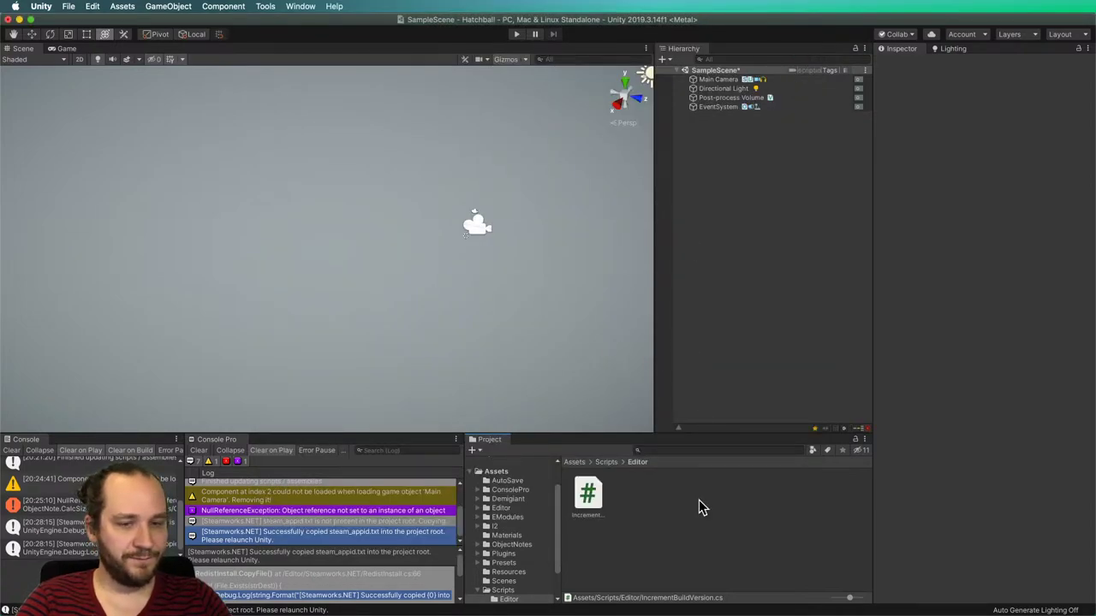
click(606, 462)
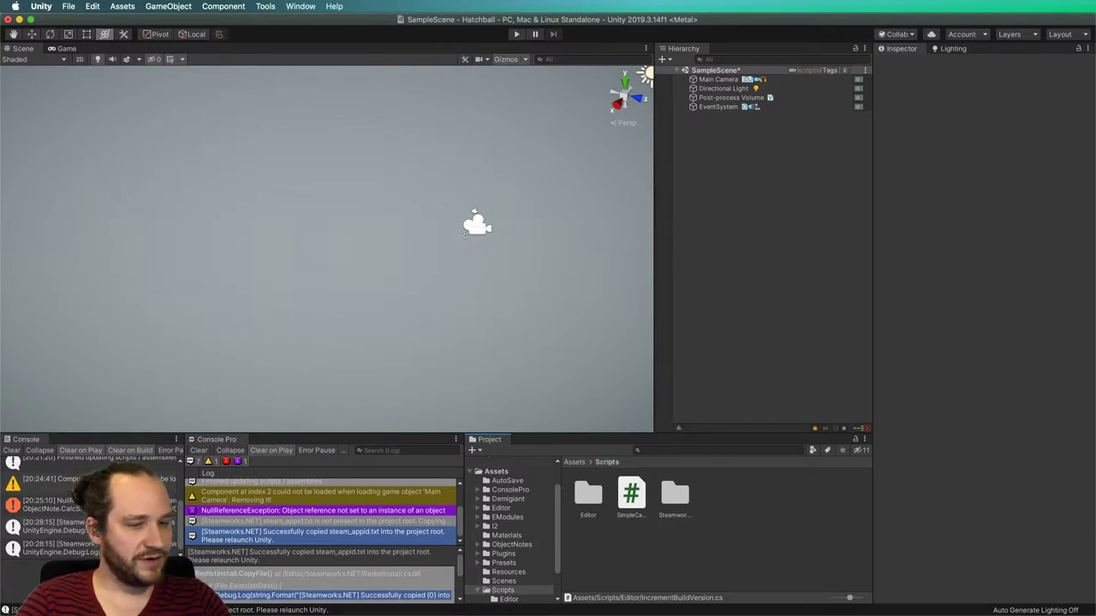
drag(805, 490, 733, 517)
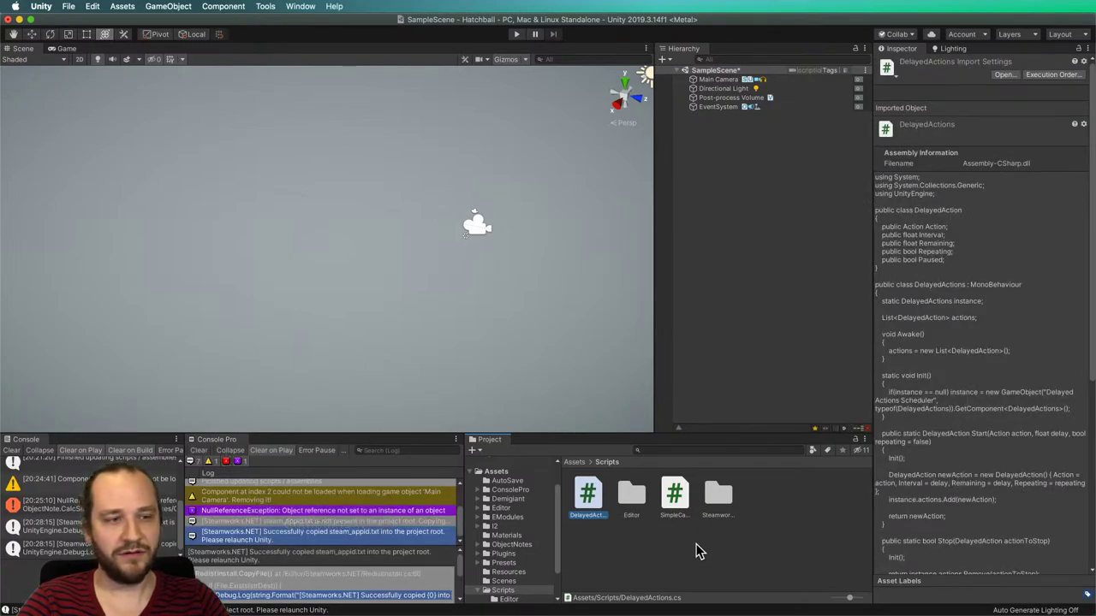
click(698, 551)
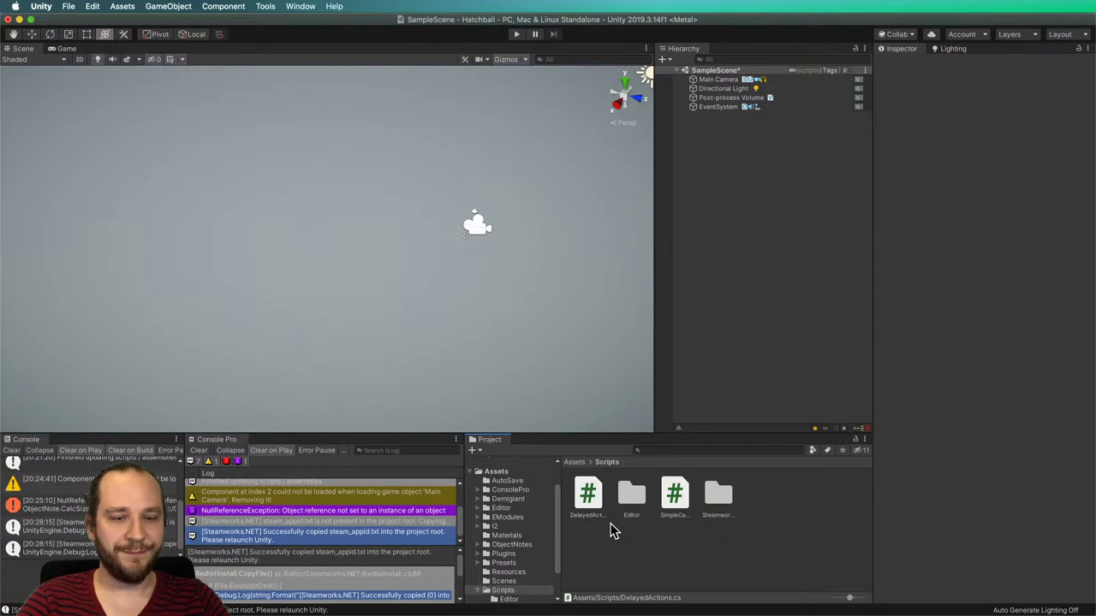
click(592, 505)
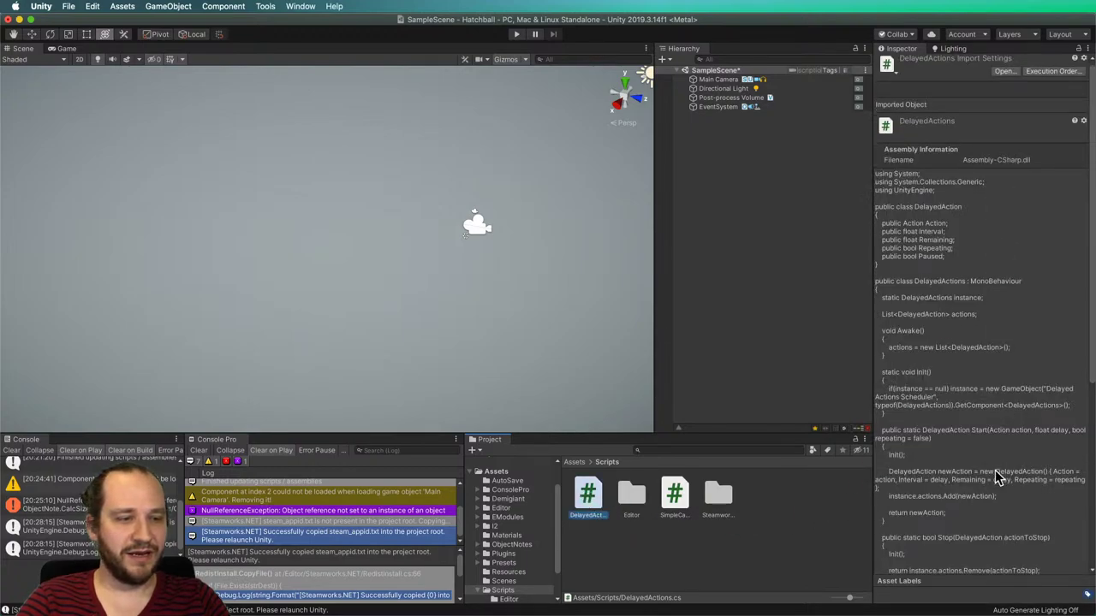
scroll(998, 479, down, 5)
scroll(993, 472, up, 5)
click(774, 549)
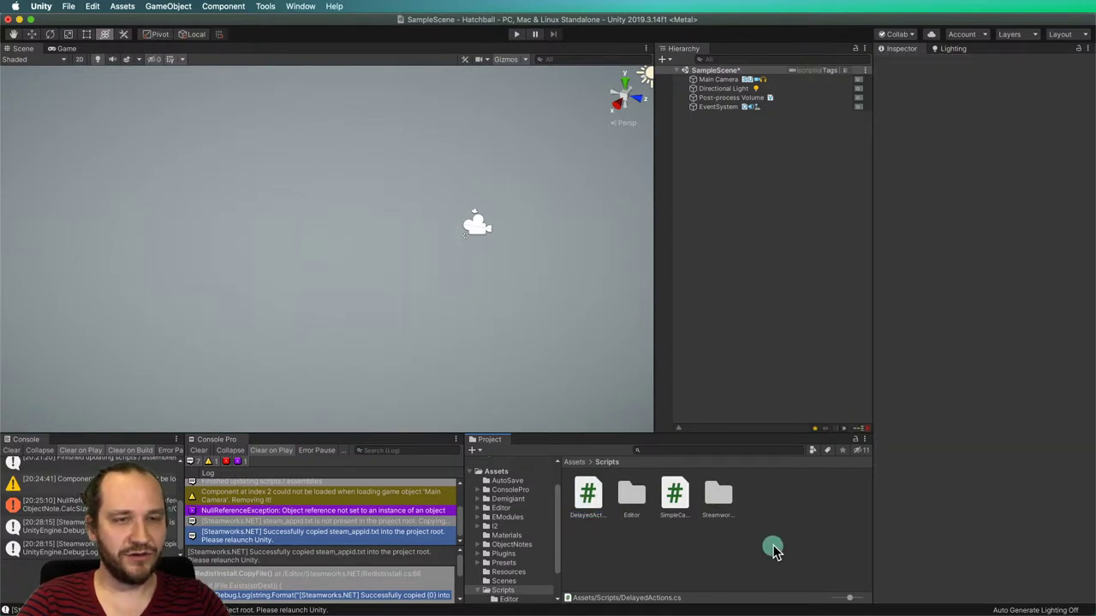
Save SampleScene and switch the Scene view out of 2D mode.
click(719, 240)
key(super+s)
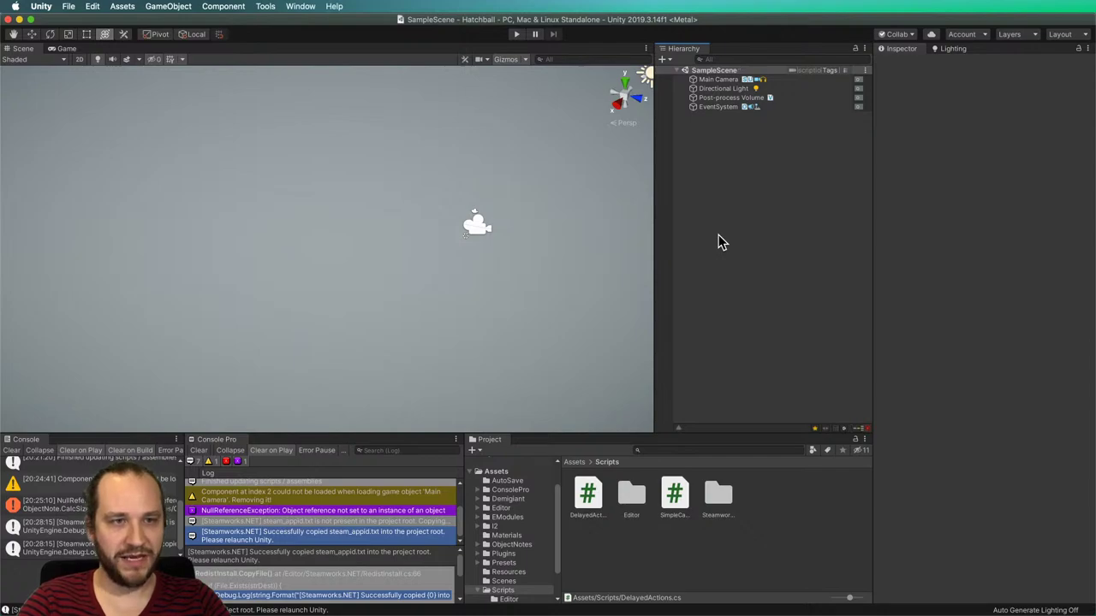
click(79, 60)
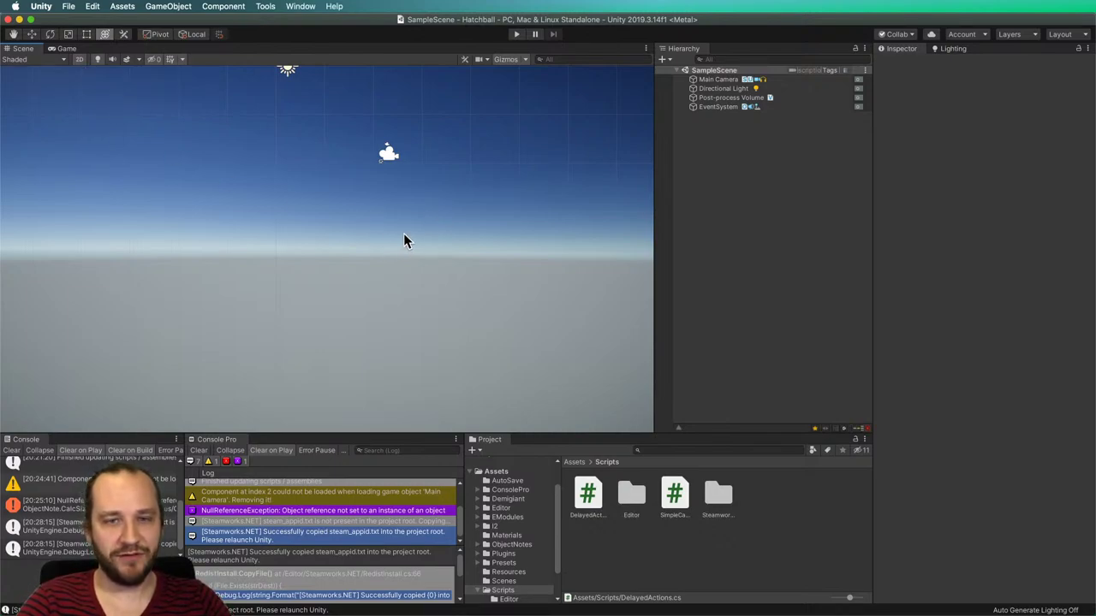
click(730, 219)
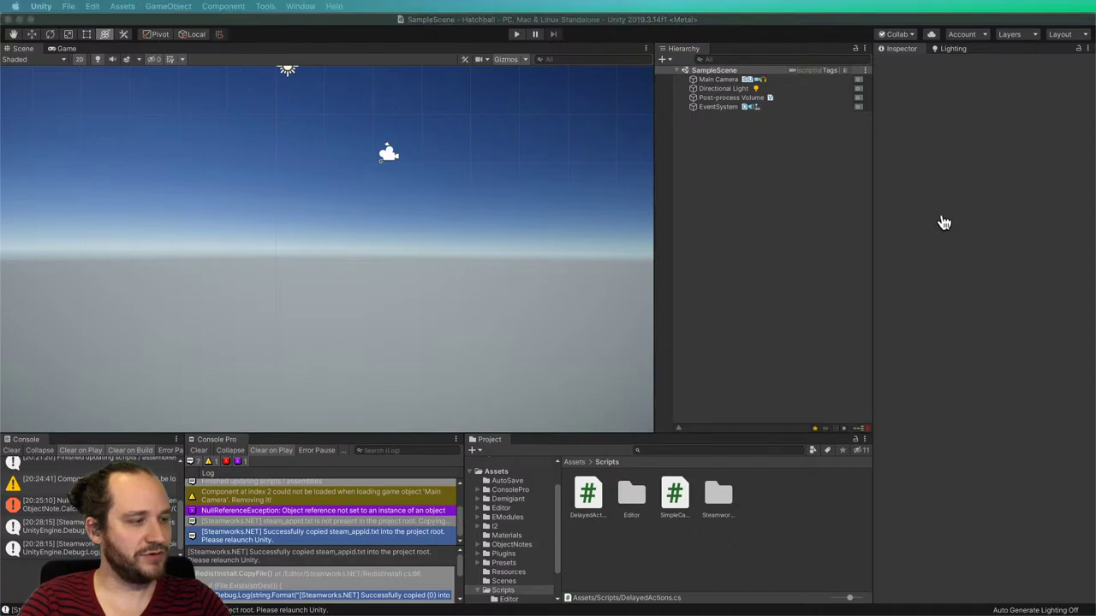
Bring the Hatchball Layout V0.3.1.png reference up in Preview, reposition its window, then return to Unity.
key(super+Tab)
drag(683, 69, 676, 41)
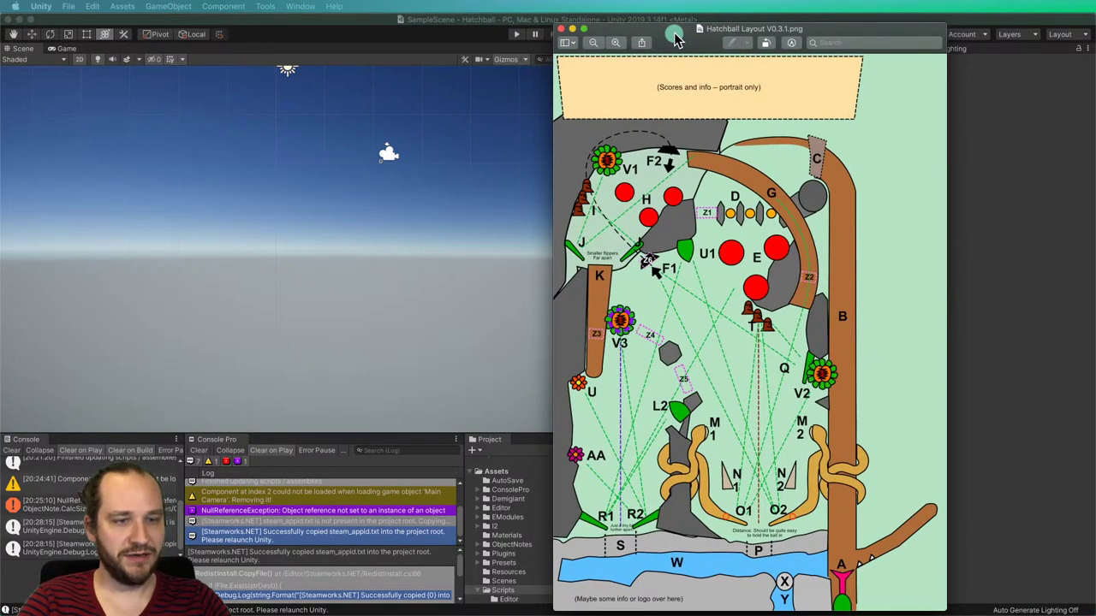
key(super+Tab)
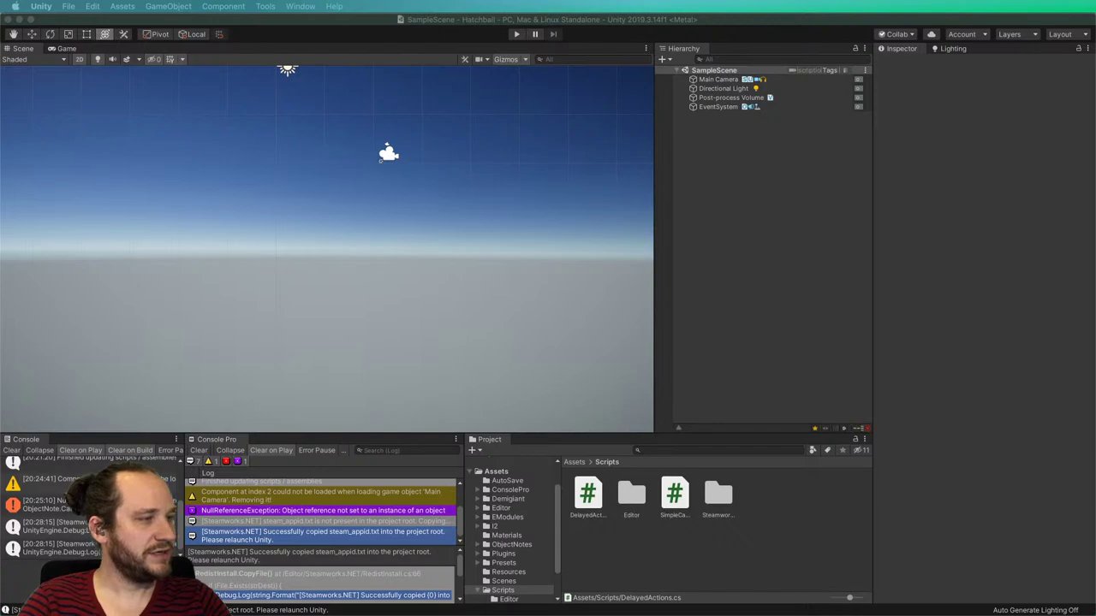
key(super+Tab)
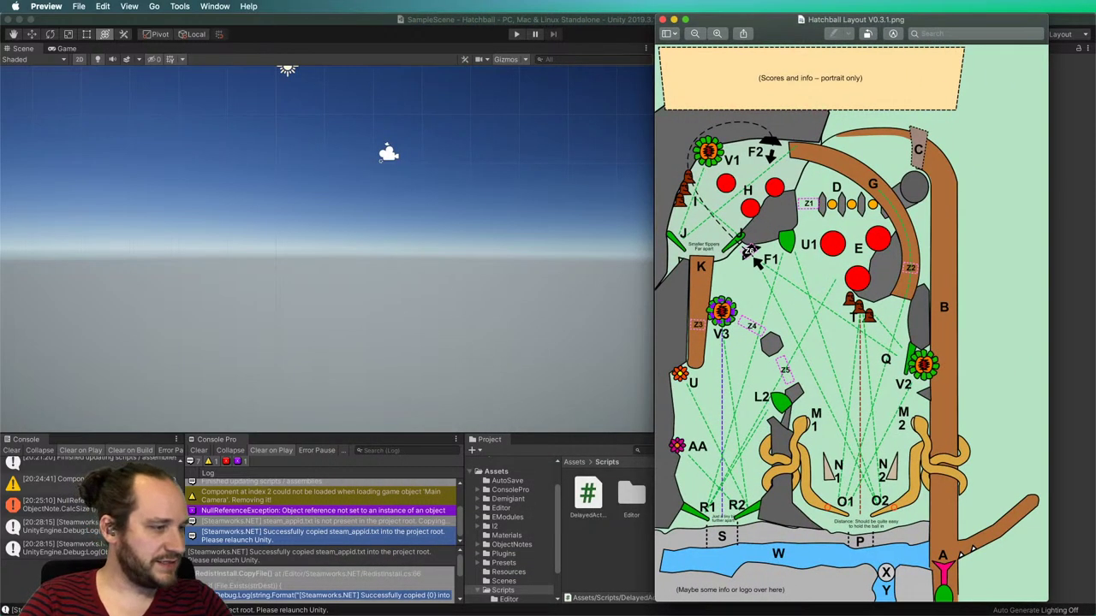
key(super+Tab)
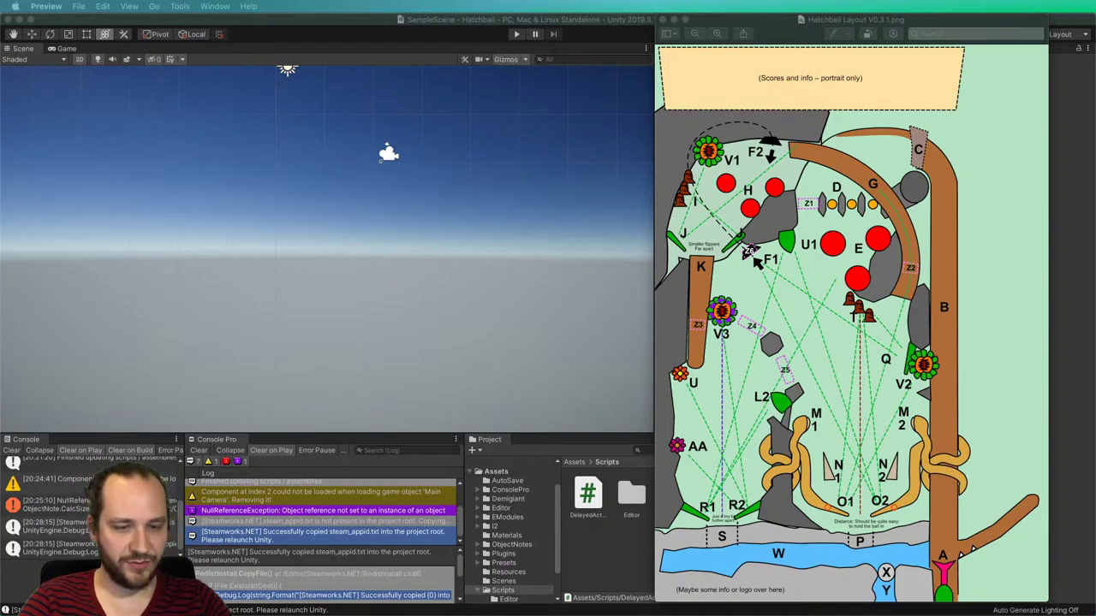
In the top-level Assets folder, drag DemoScene into Presets and EModules into Plugins.
click(579, 560)
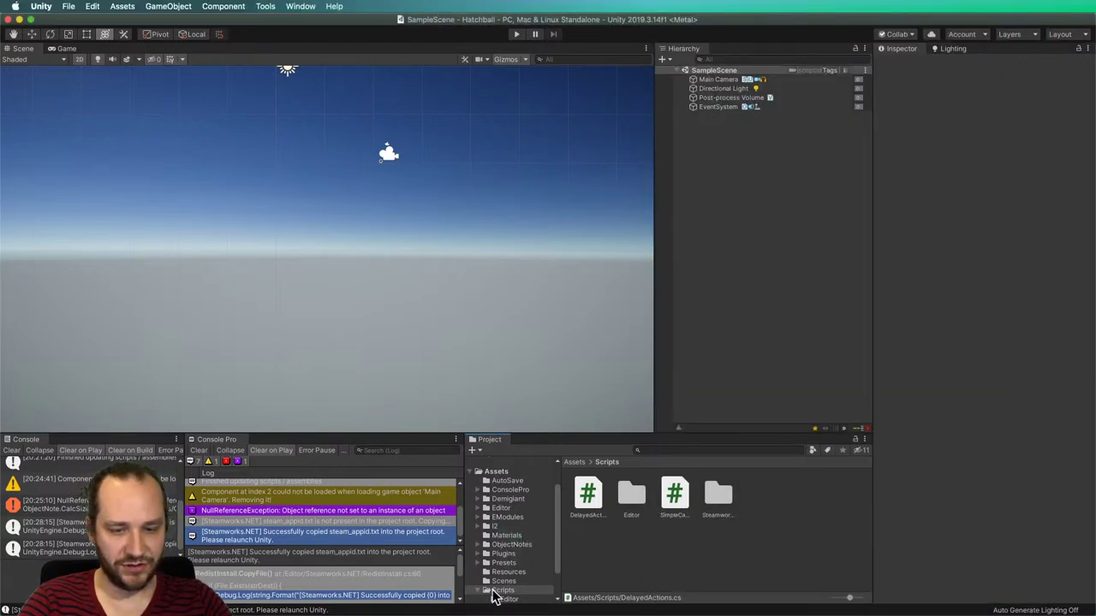
click(493, 471)
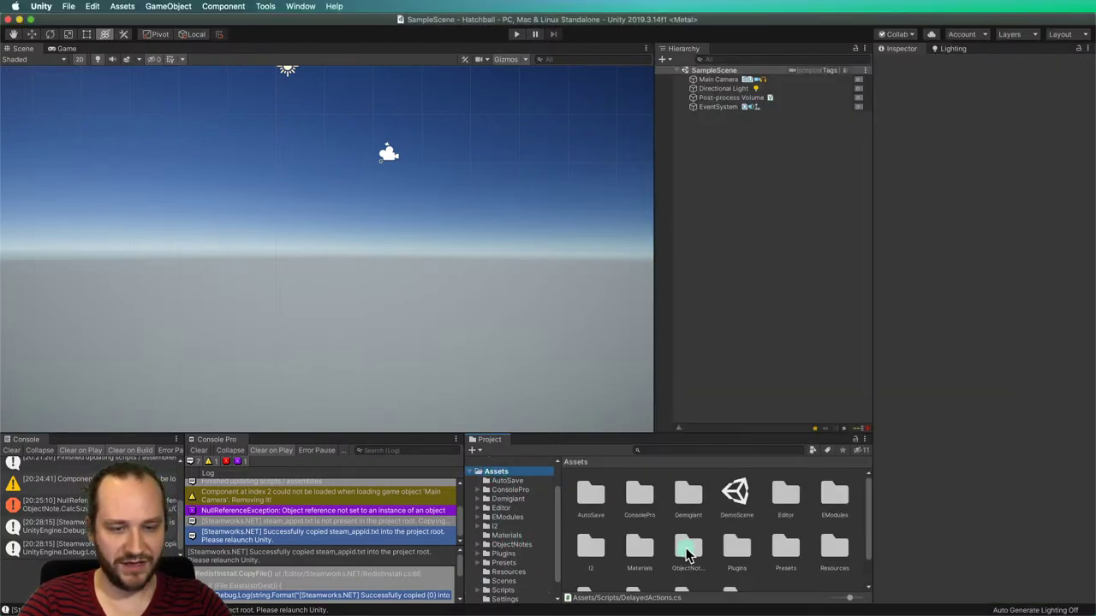
scroll(774, 577, down, 2)
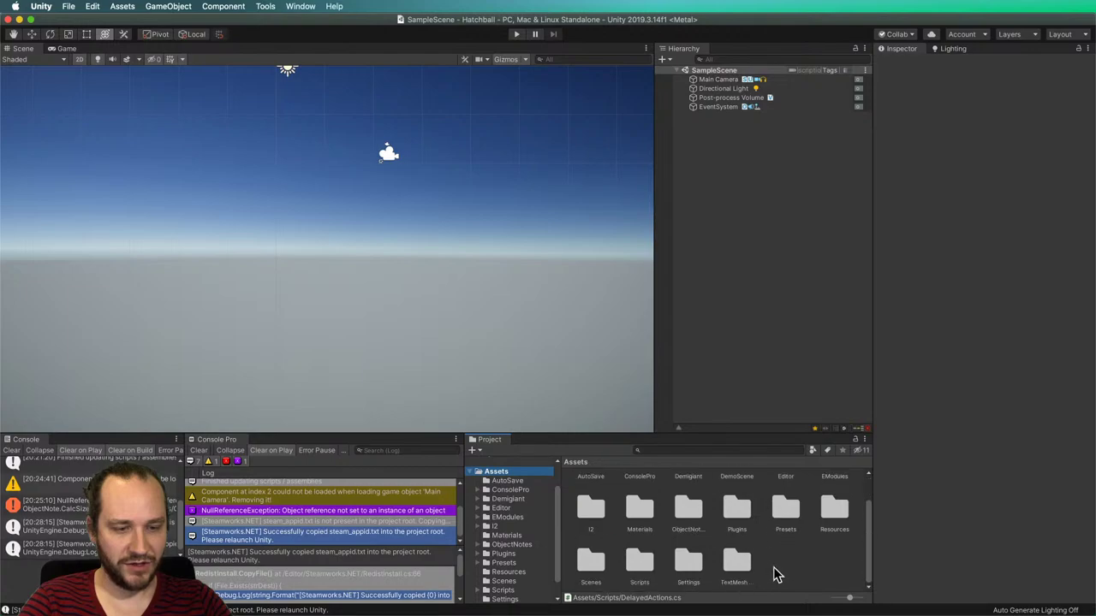
scroll(765, 558, up, 2)
drag(738, 500, 785, 549)
scroll(792, 511, down, 1)
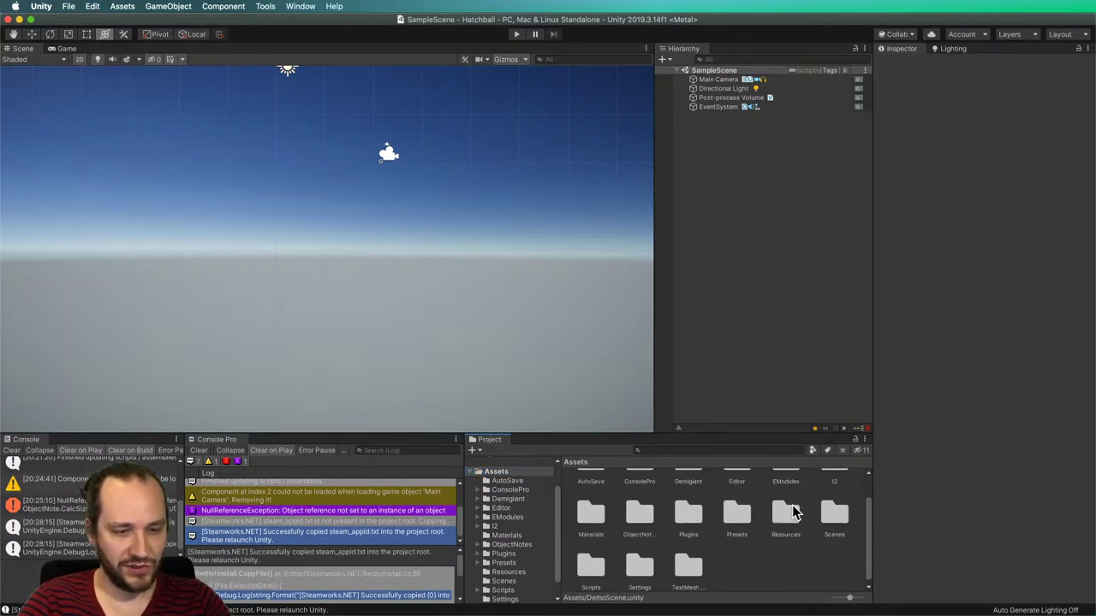
scroll(734, 558, up, 2)
drag(774, 501, 689, 552)
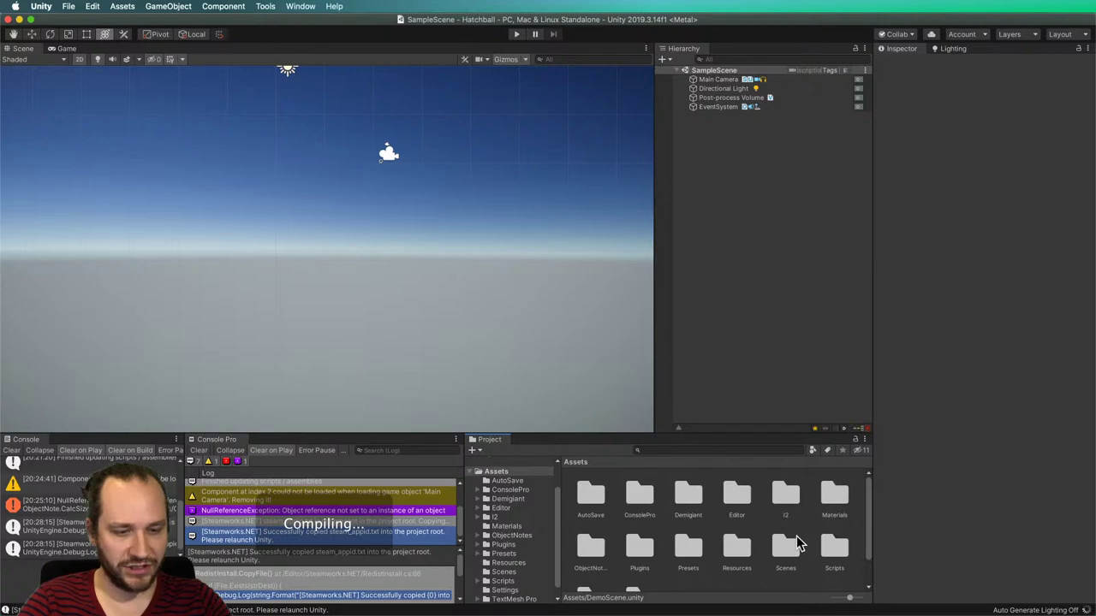
Move AutoSave, I2, ConsolePro, Demigiant, ObjectNotes and TextMesh Pro into the Plugins folder.
click(589, 499)
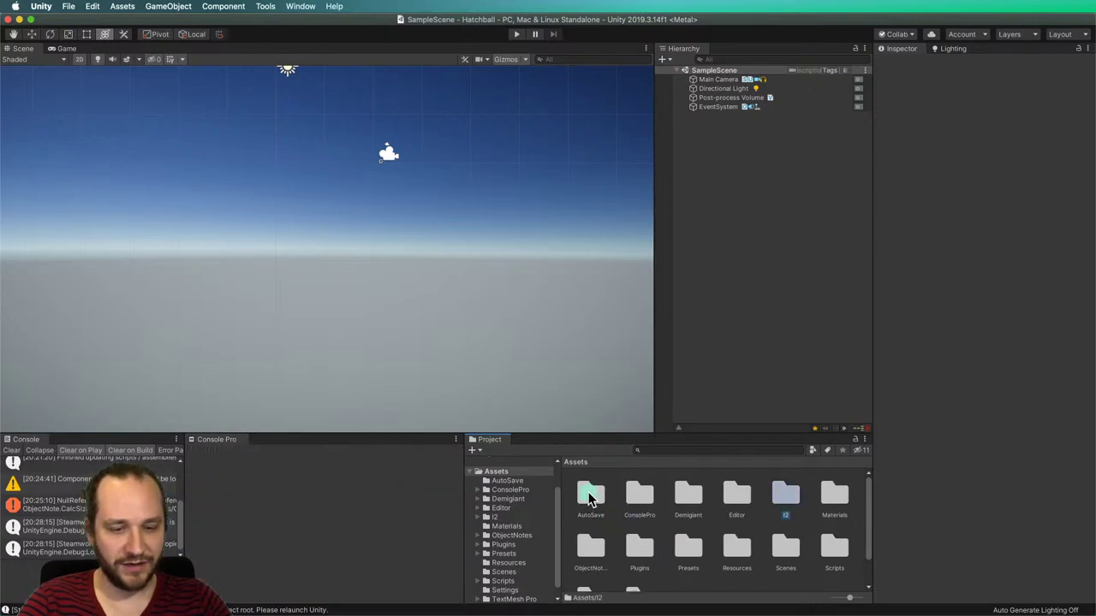
super+click(784, 496)
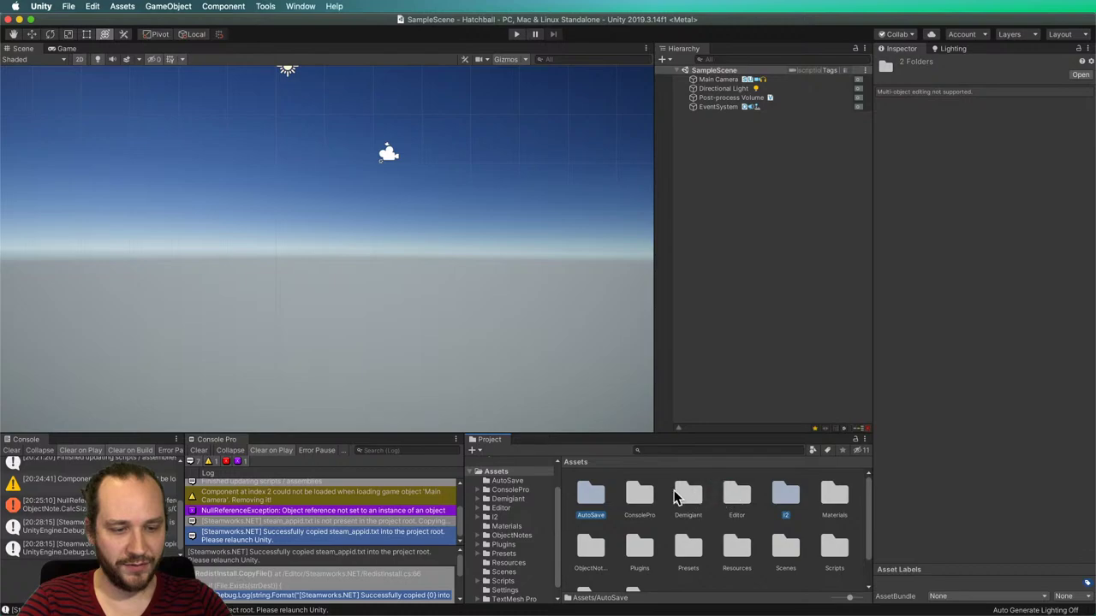
super+click(688, 497)
super+click(638, 495)
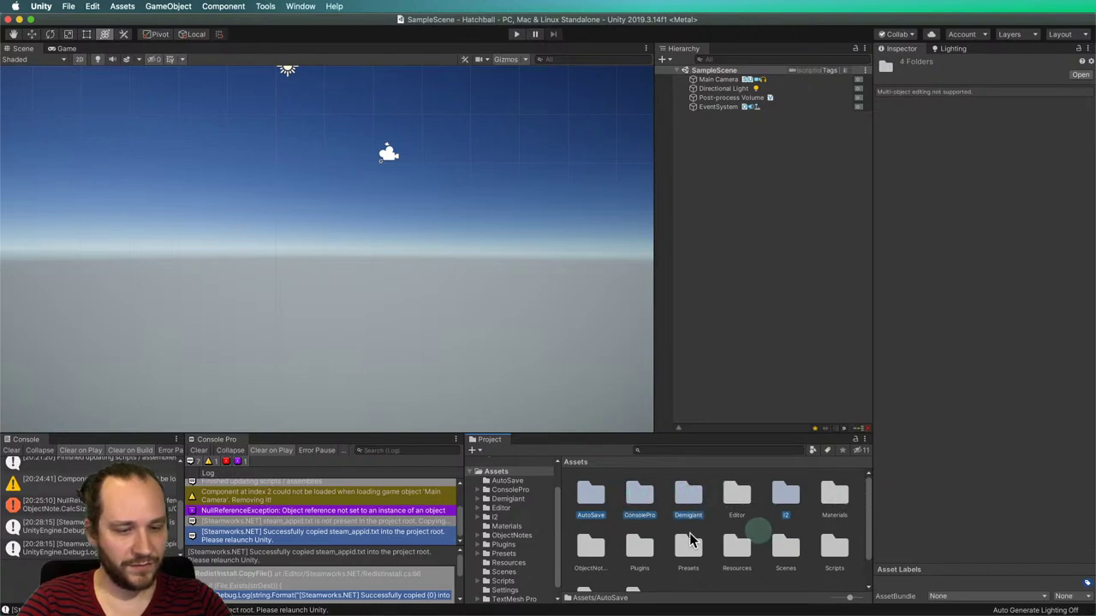
super+click(592, 551)
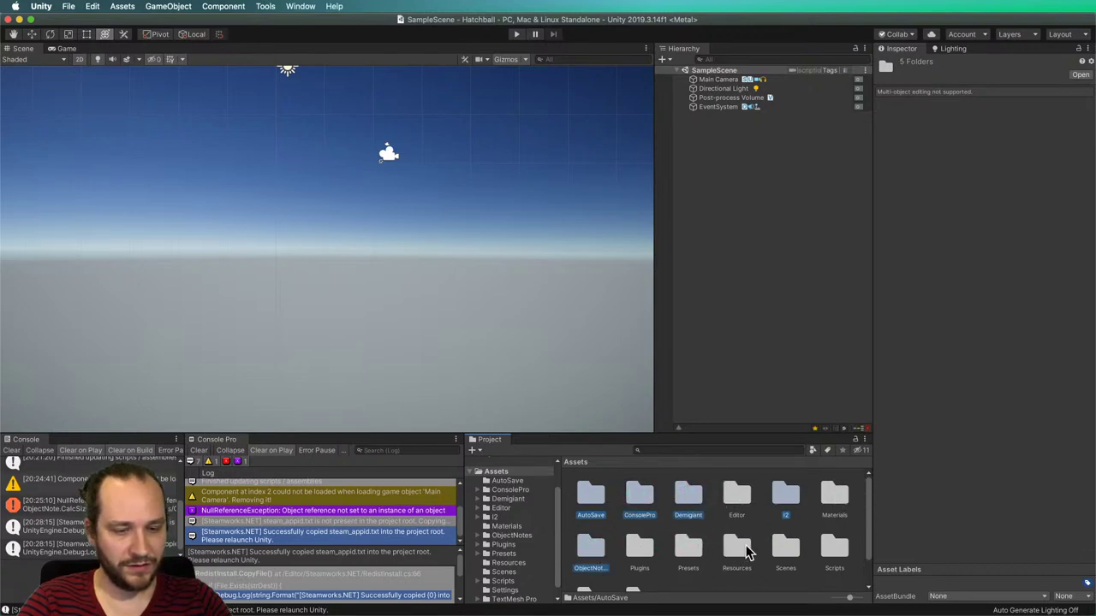
scroll(753, 552, down, 2)
super+click(646, 572)
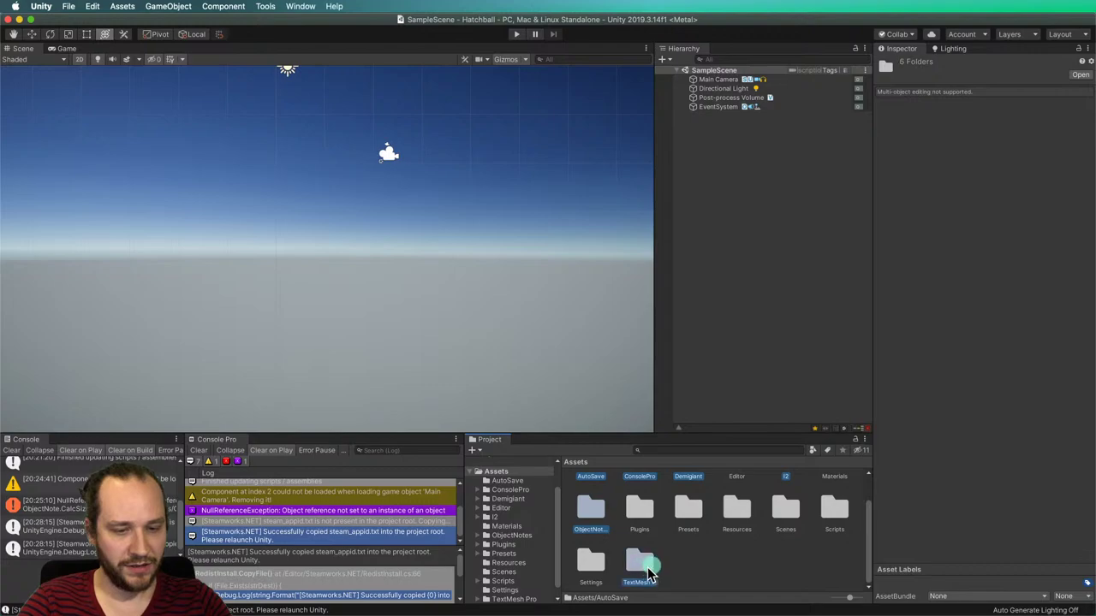
drag(649, 577, 638, 505)
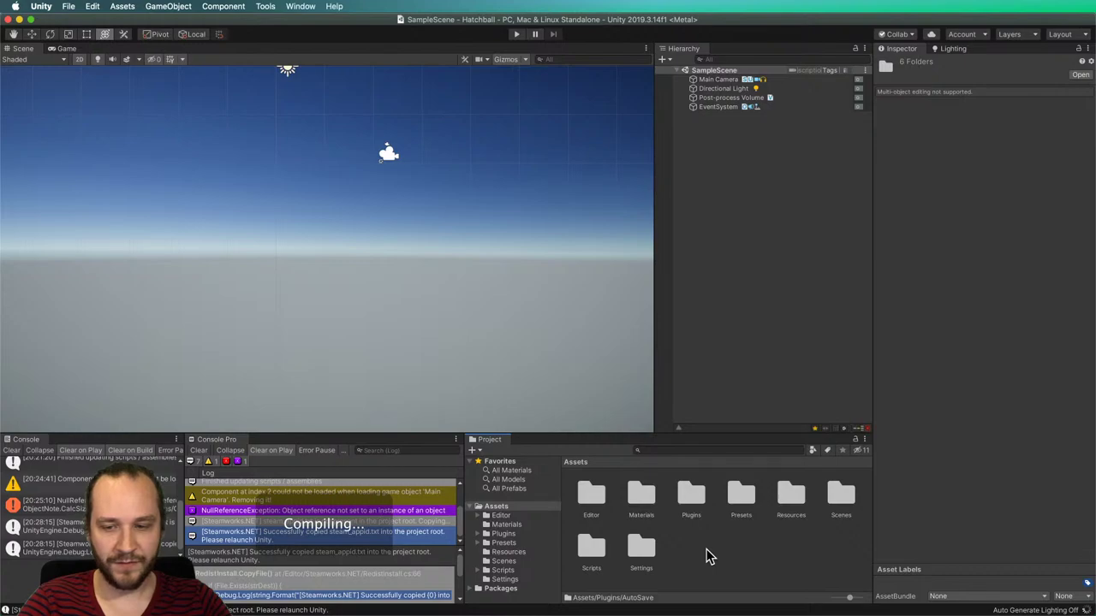
Deselect the folders and clear all Console Pro log messages.
click(707, 554)
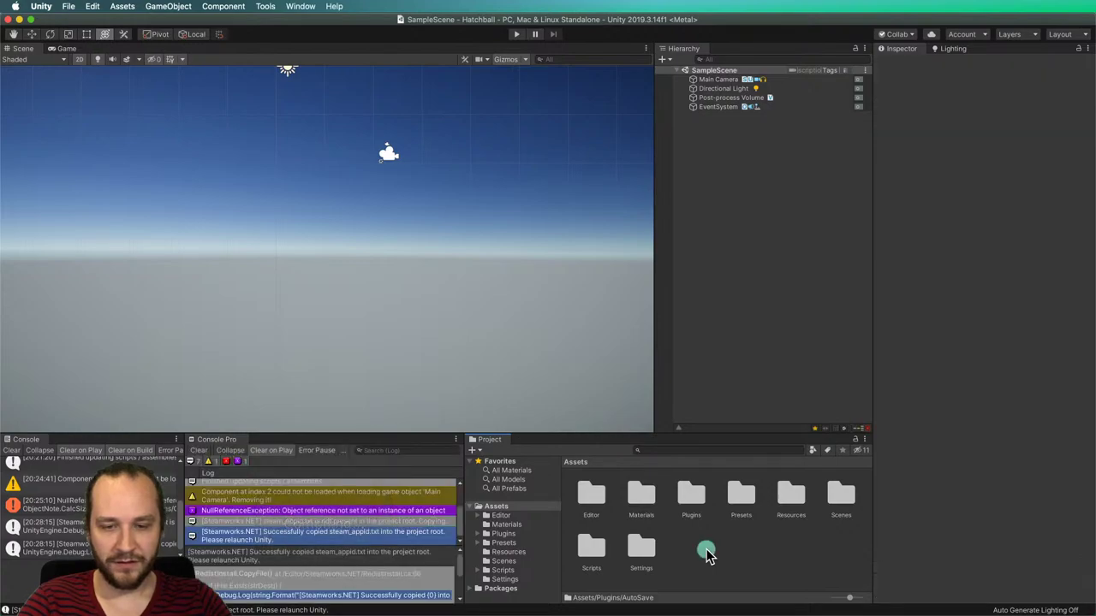
click(273, 514)
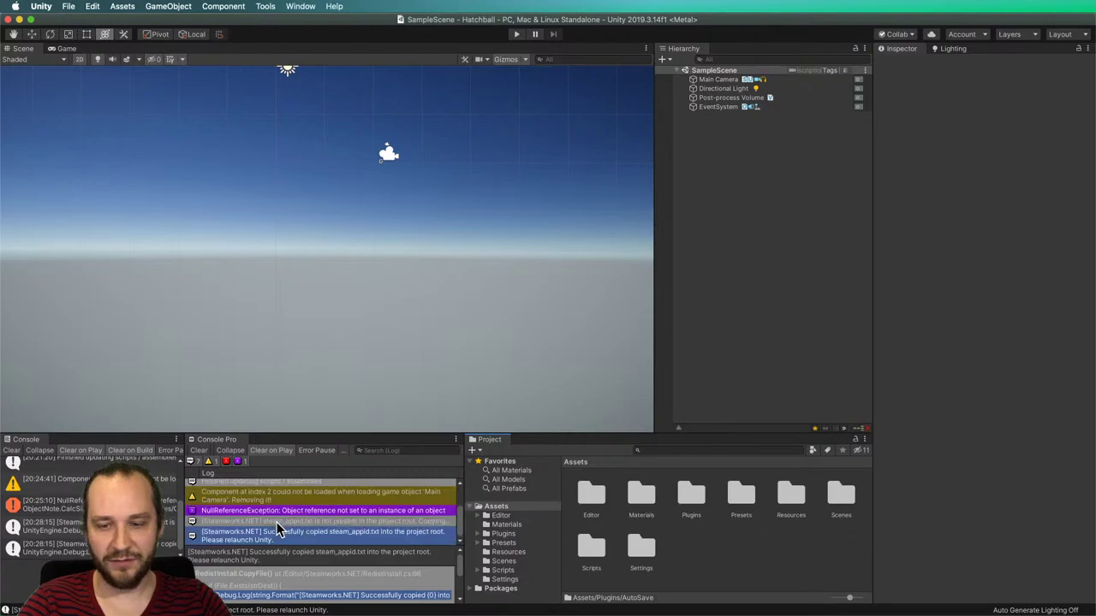
click(199, 451)
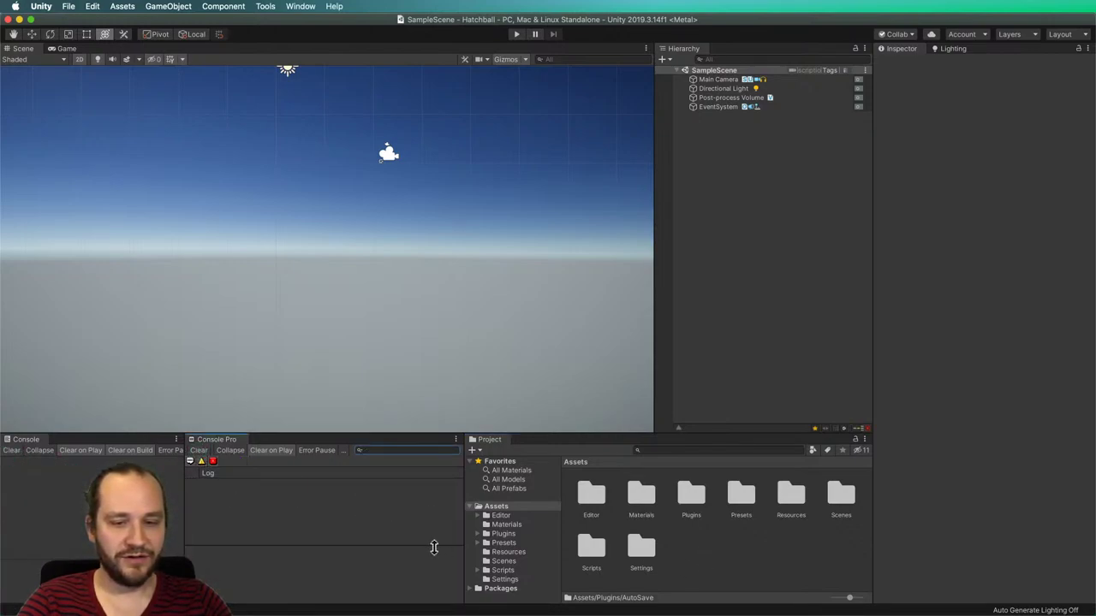
click(435, 556)
click(695, 567)
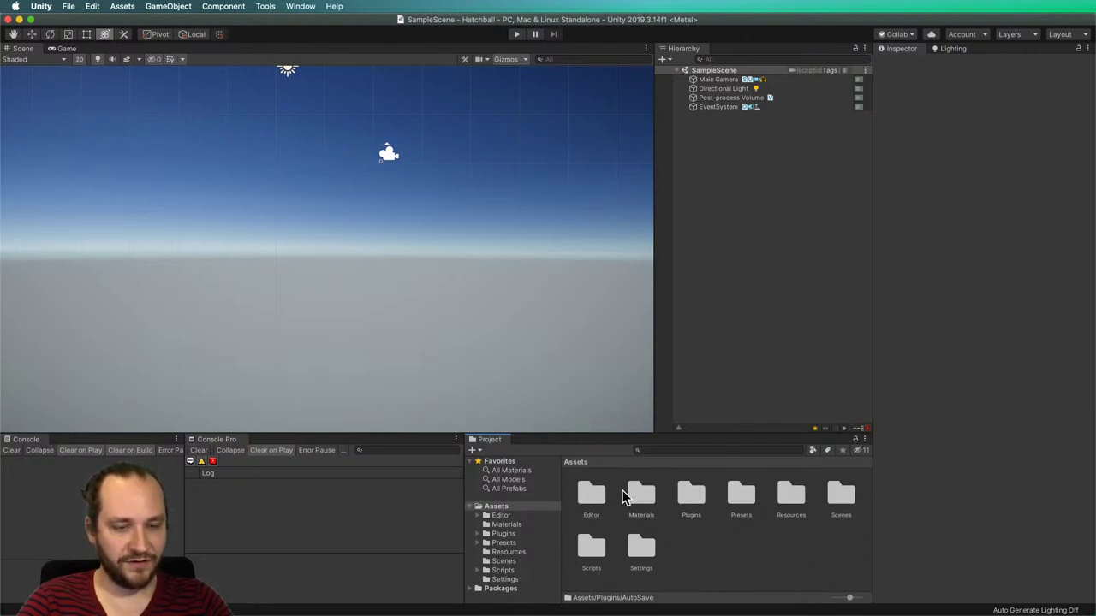
double_click(741, 496)
click(575, 462)
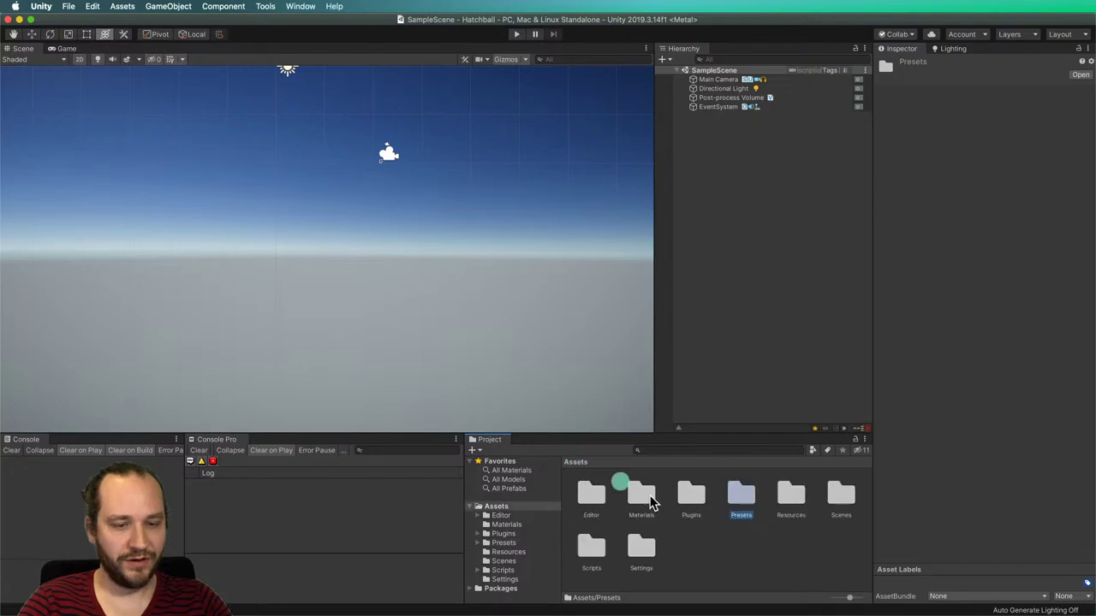
click(739, 561)
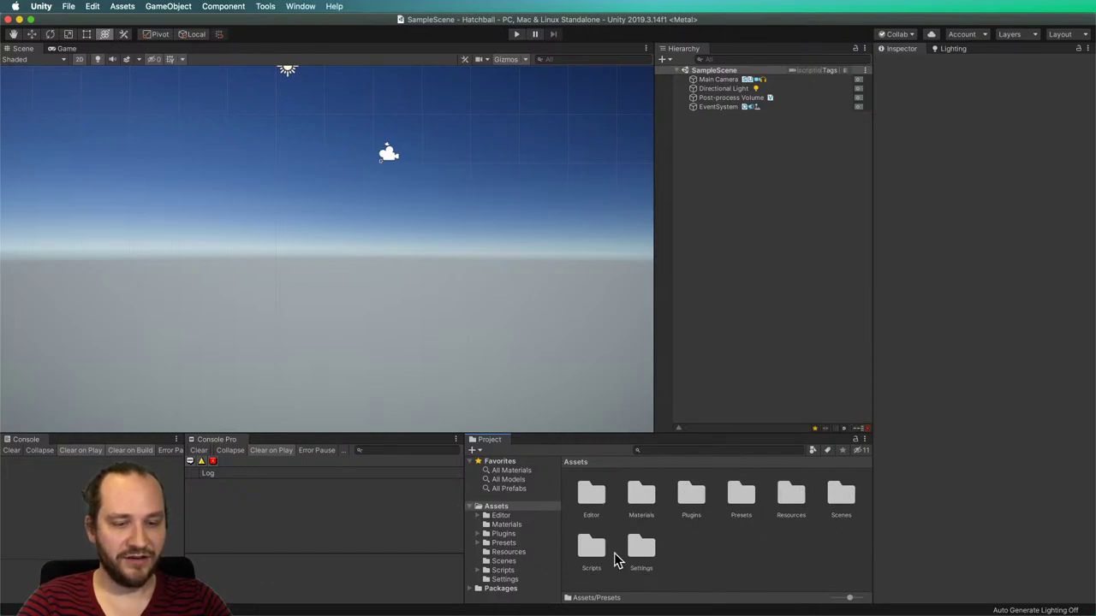
click(696, 550)
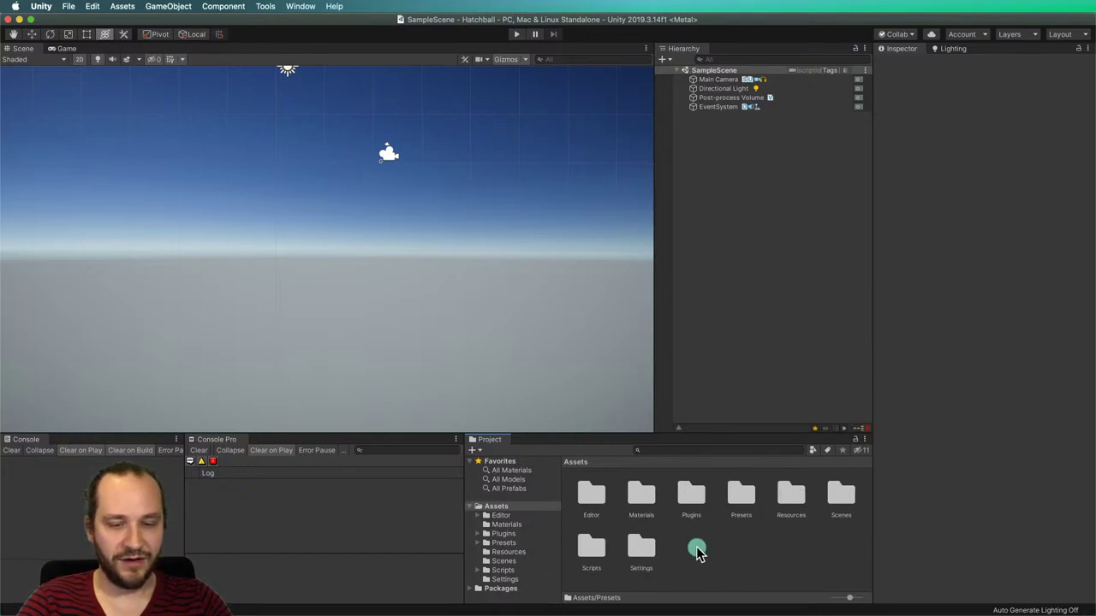
Create a new folder named Images in Assets.
right_click(696, 550)
mouse_move(733, 337)
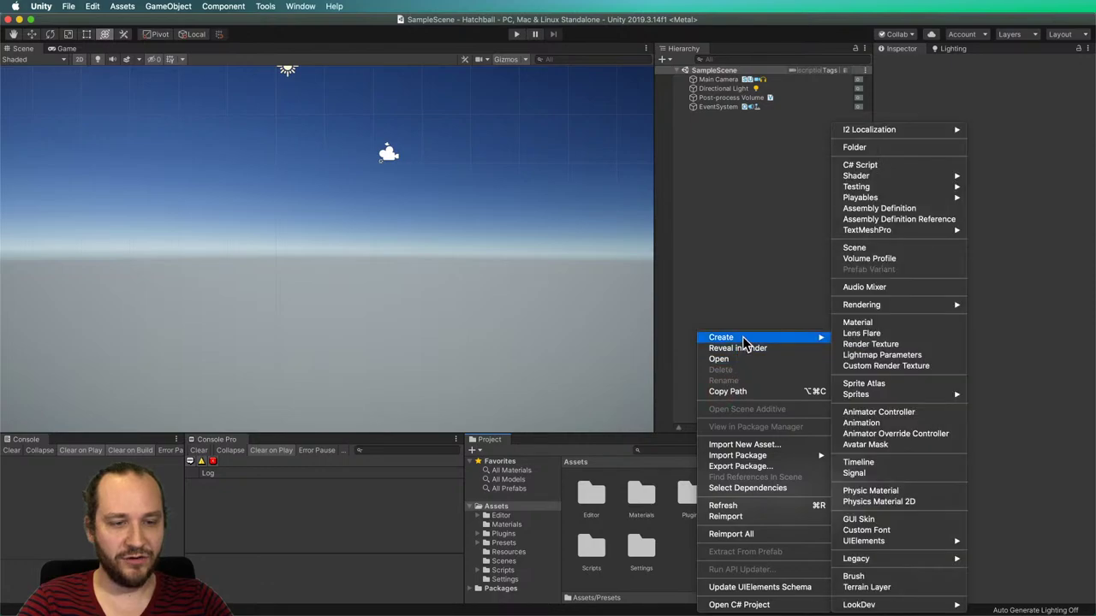
click(853, 148)
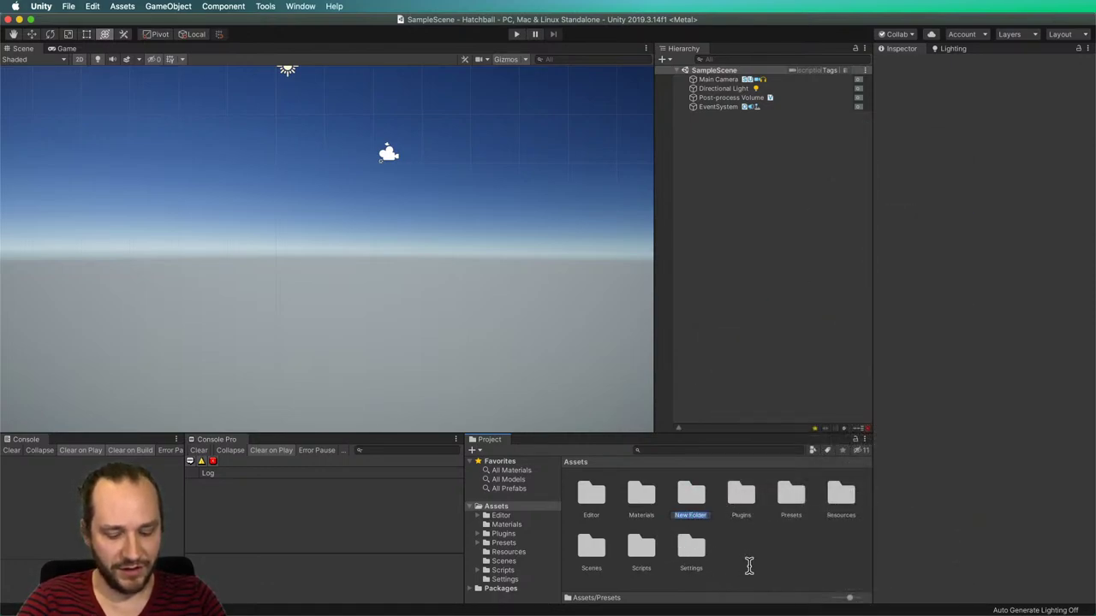
text(Images)
key(Return)
Import Hatchball Layout V0.3.1.png from Finder into Images and select it.
double_click(641, 494)
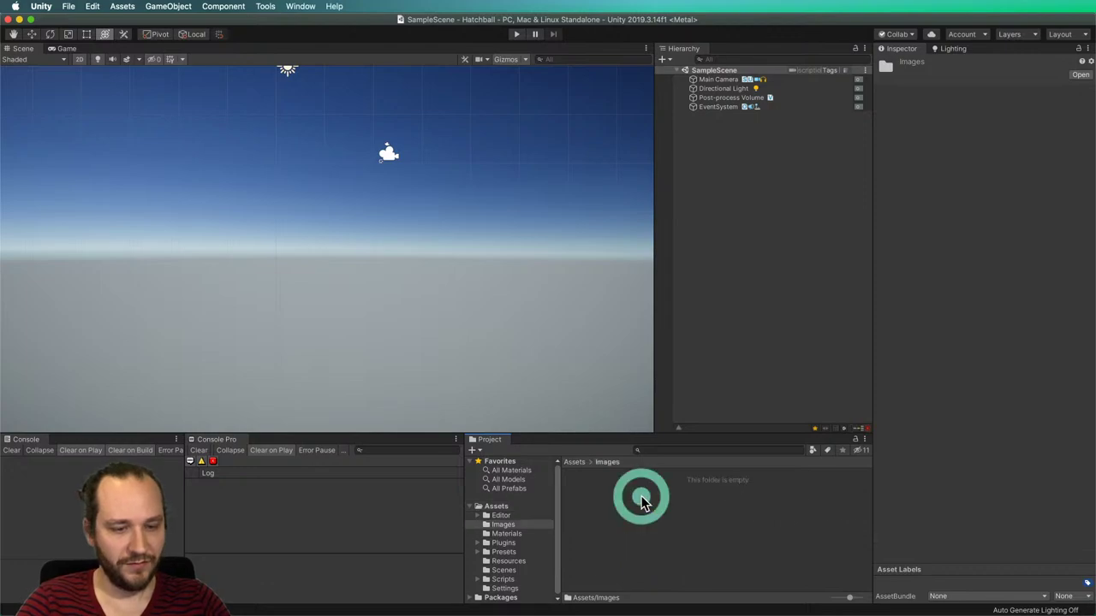
mouse_move(946, 477)
mouse_down()
mouse_move(839, 466)
mouse_move(674, 498)
mouse_up()
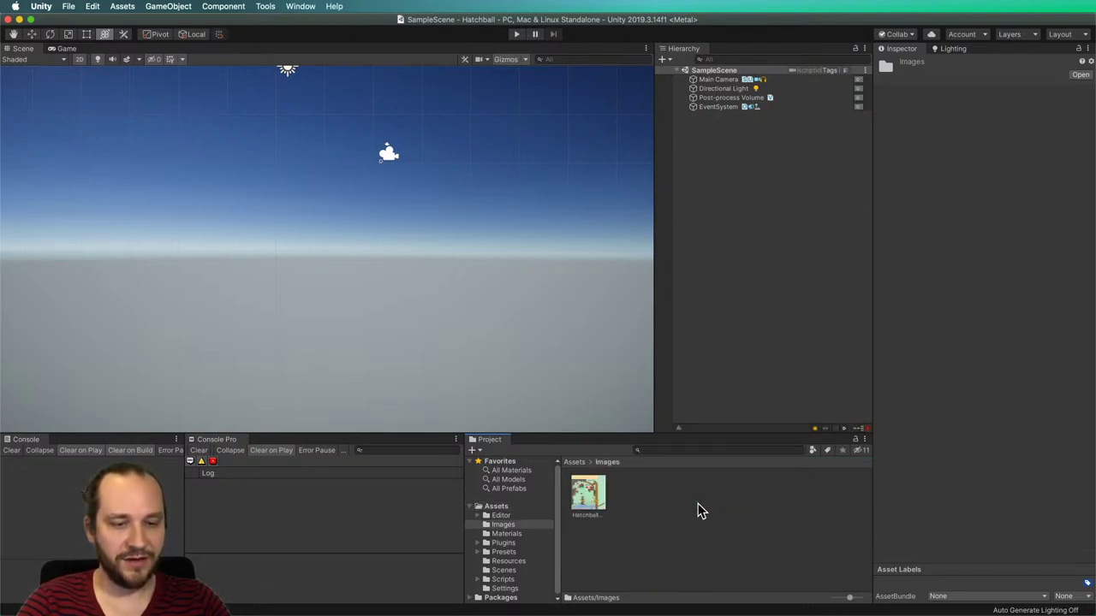
click(598, 506)
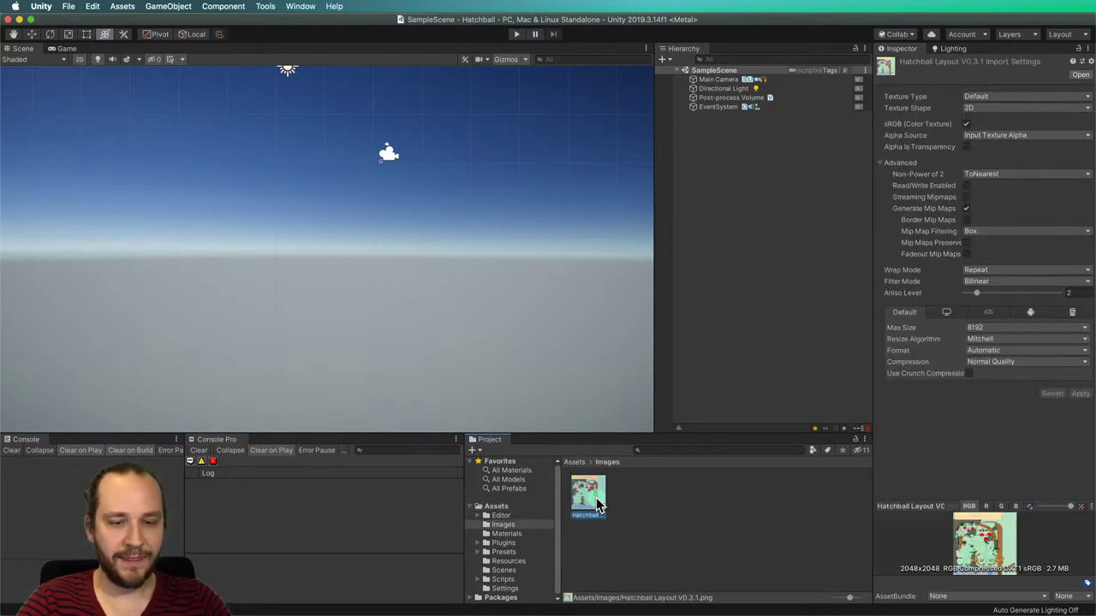
Set the image's Texture Type to Sprite (2D and UI), apply, and drag it into the Hierarchy.
click(1007, 96)
click(1014, 124)
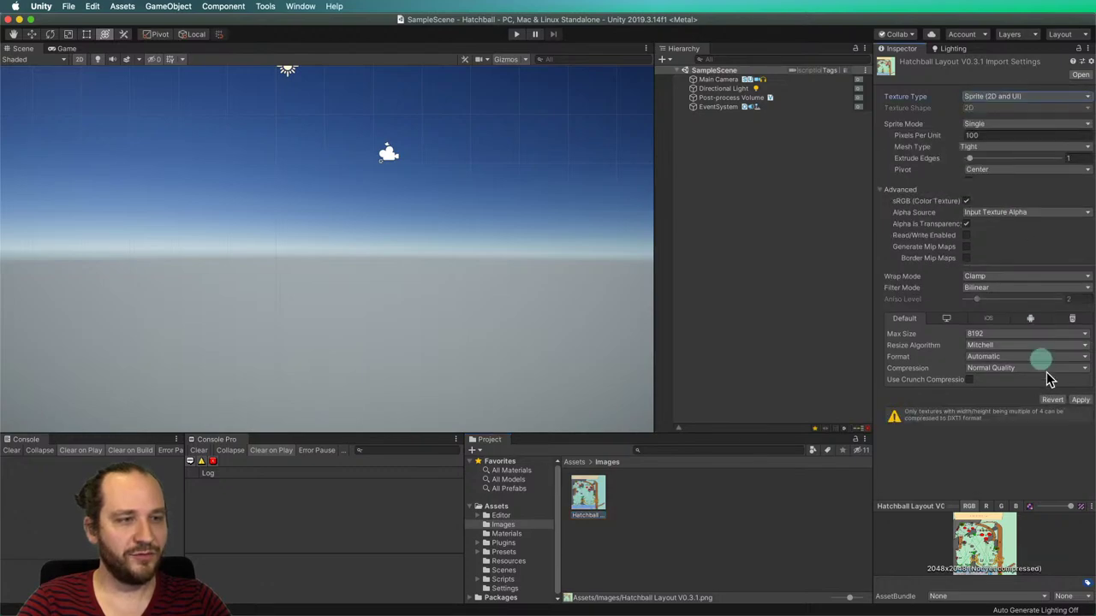
click(1079, 405)
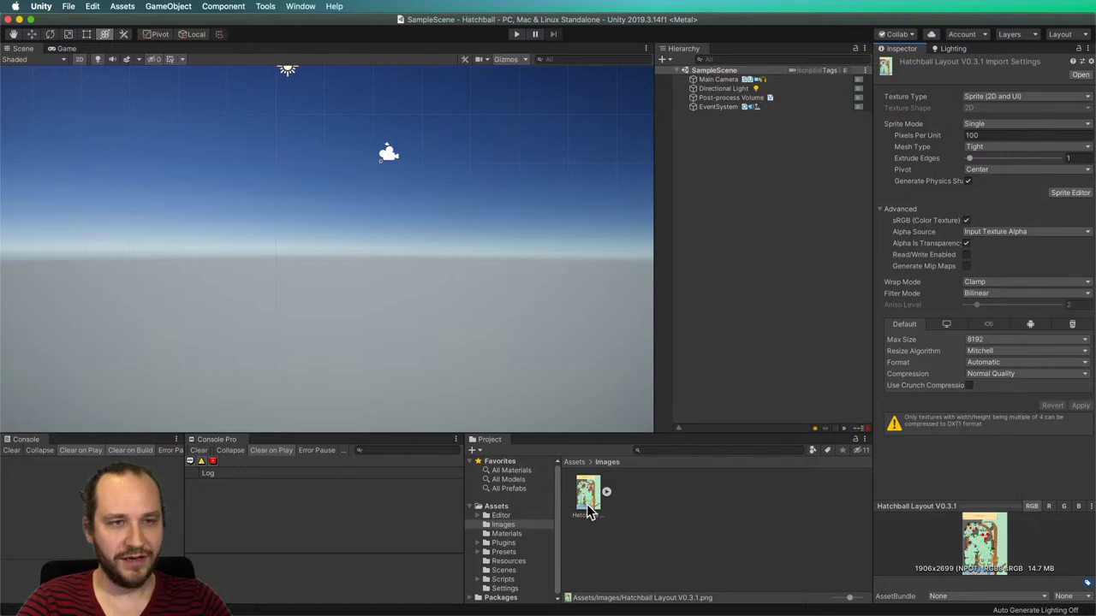
drag(587, 512, 759, 179)
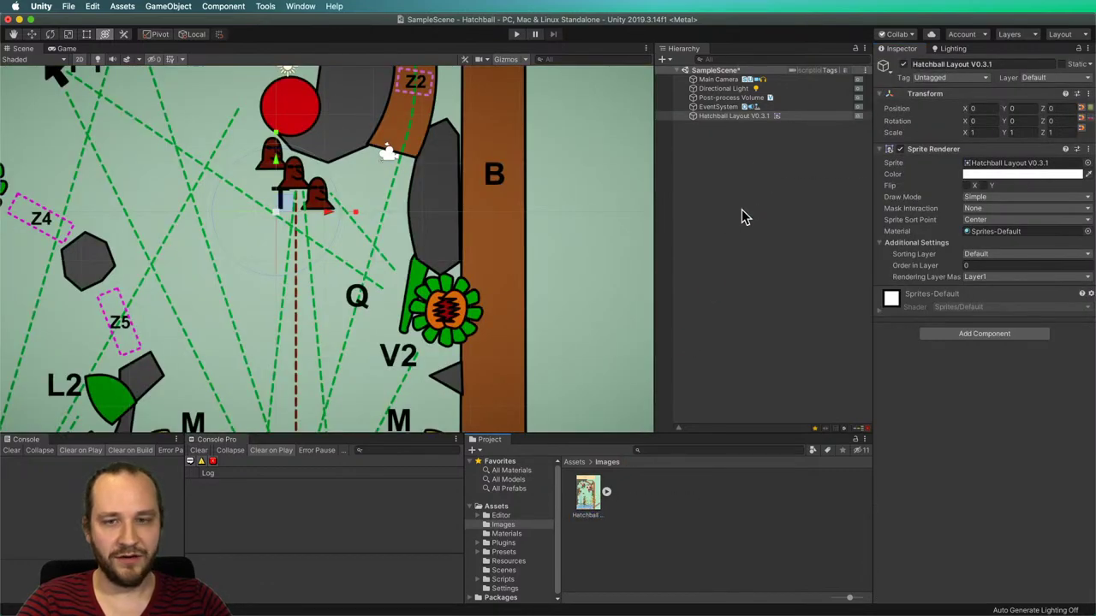
Zoom out the Scene view and deactivate the Directional Light and Post-process Volume.
scroll(308, 246, down, 10)
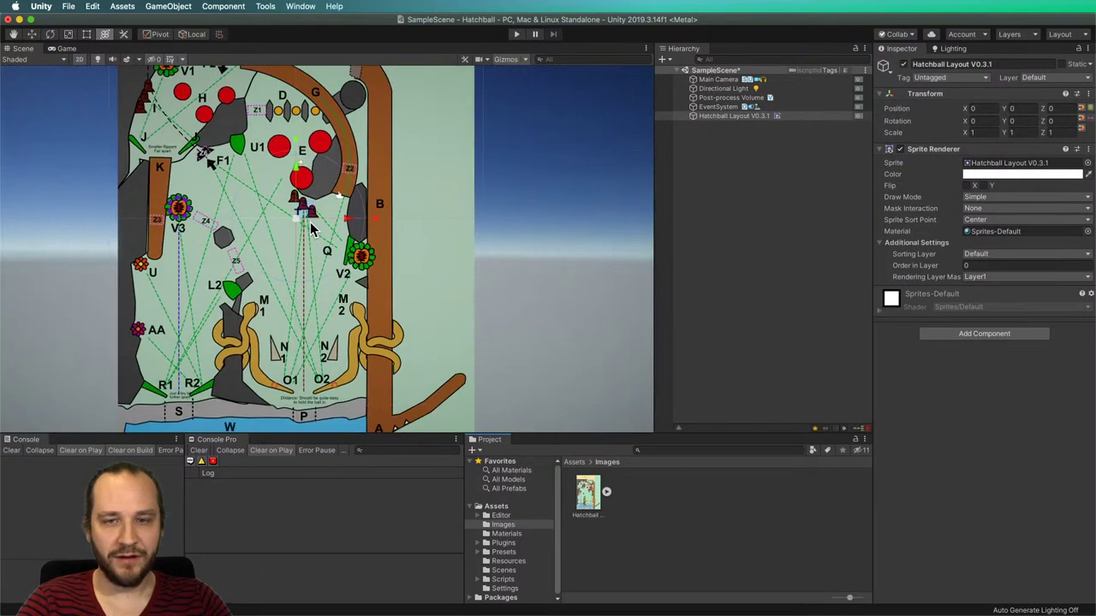
scroll(291, 390, down, 3)
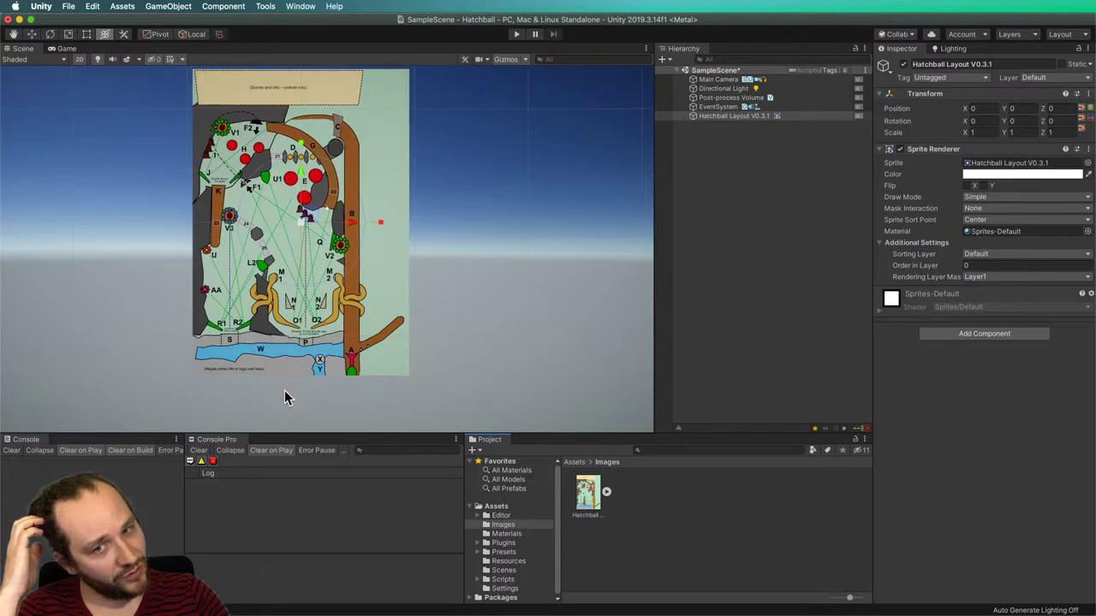
scroll(205, 249, up, 3)
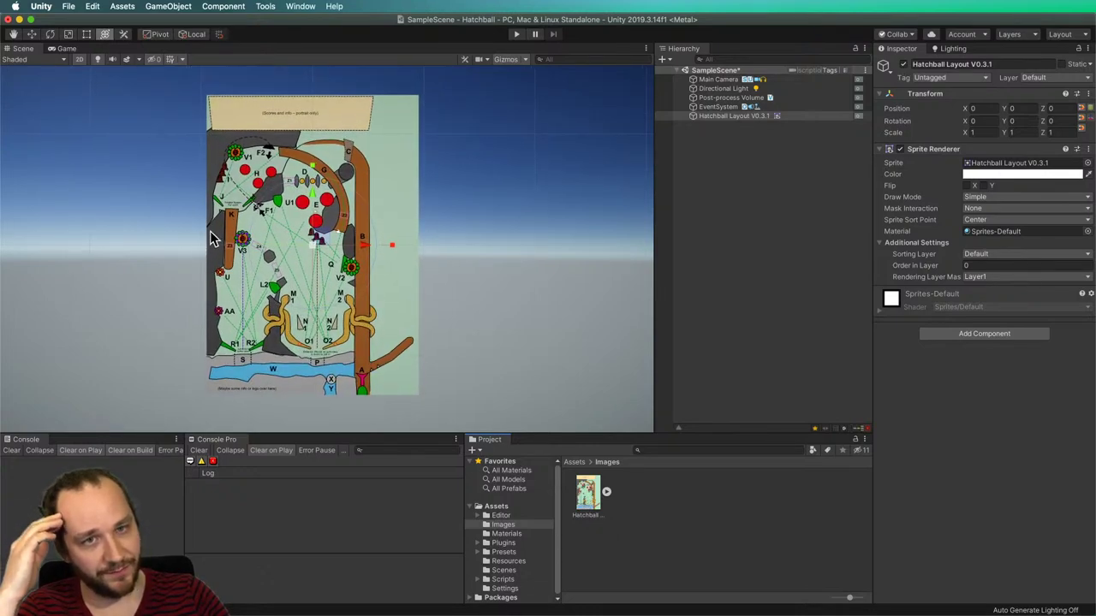
click(711, 167)
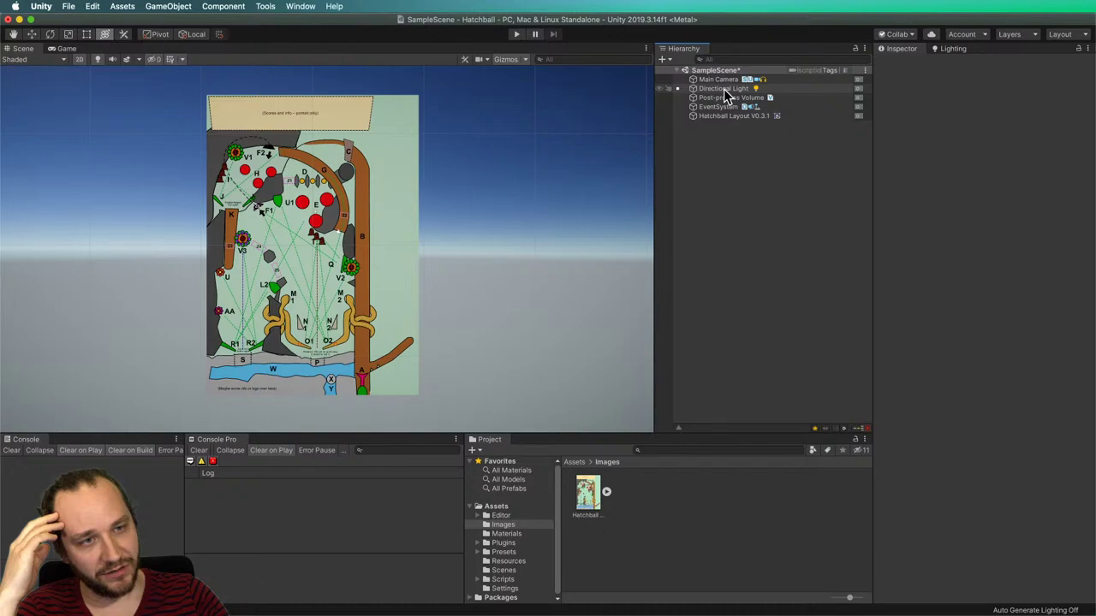
click(857, 89)
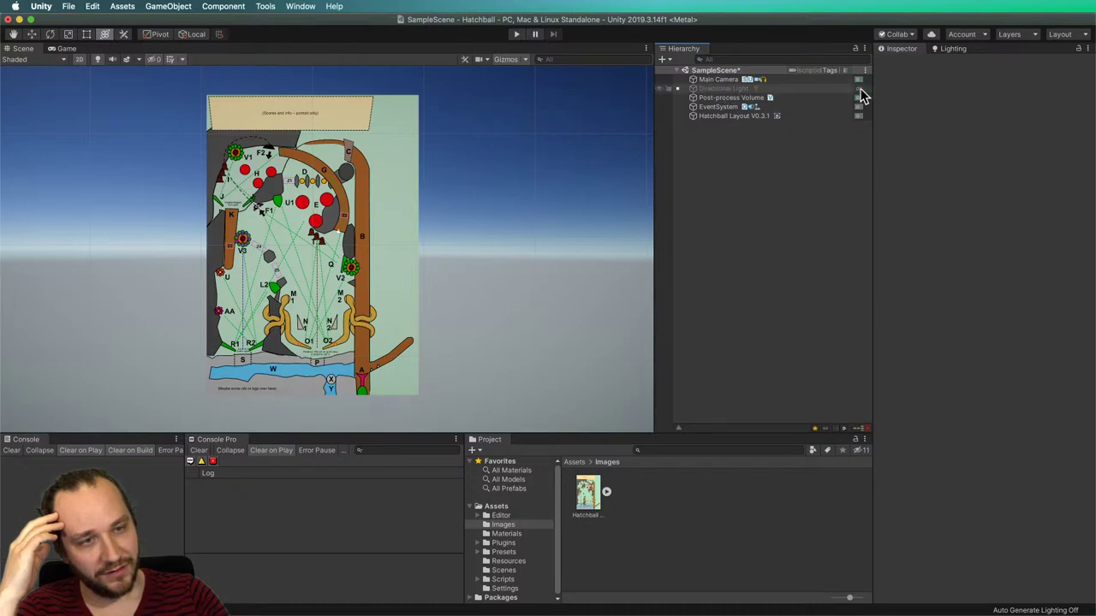
click(858, 98)
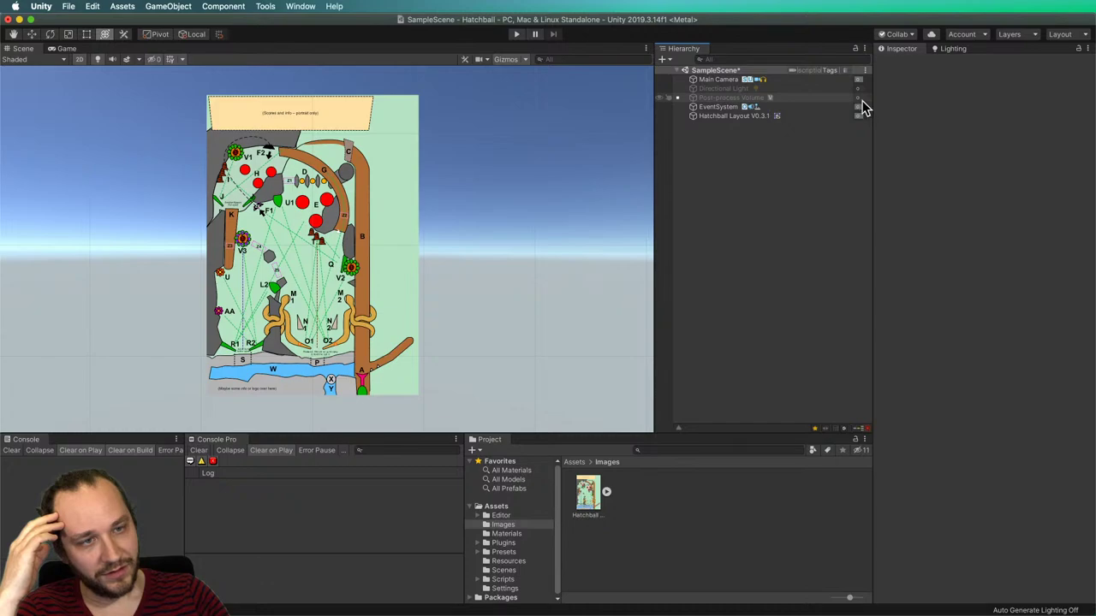
Remove the Simple Camera Controller component from Main Camera and save the scene with Cmd+S.
click(715, 79)
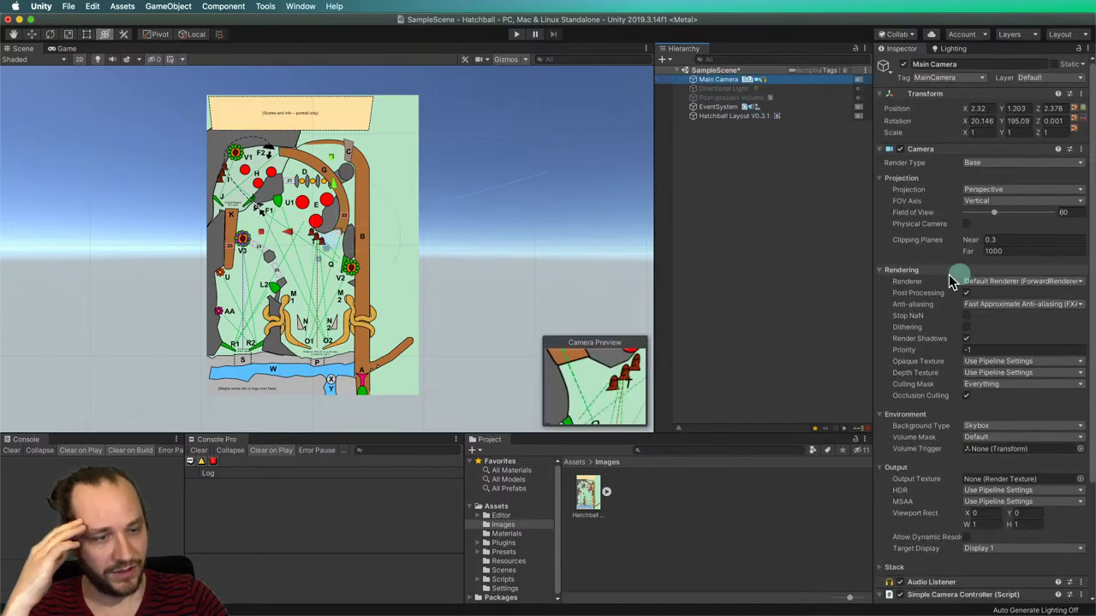
scroll(950, 281, down, 5)
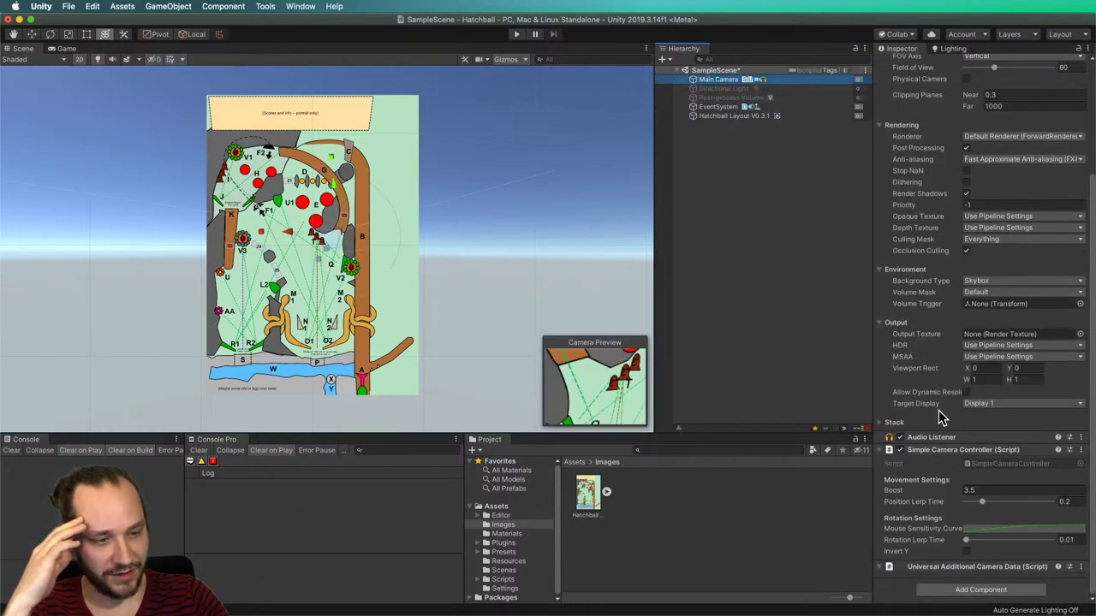
right_click(941, 451)
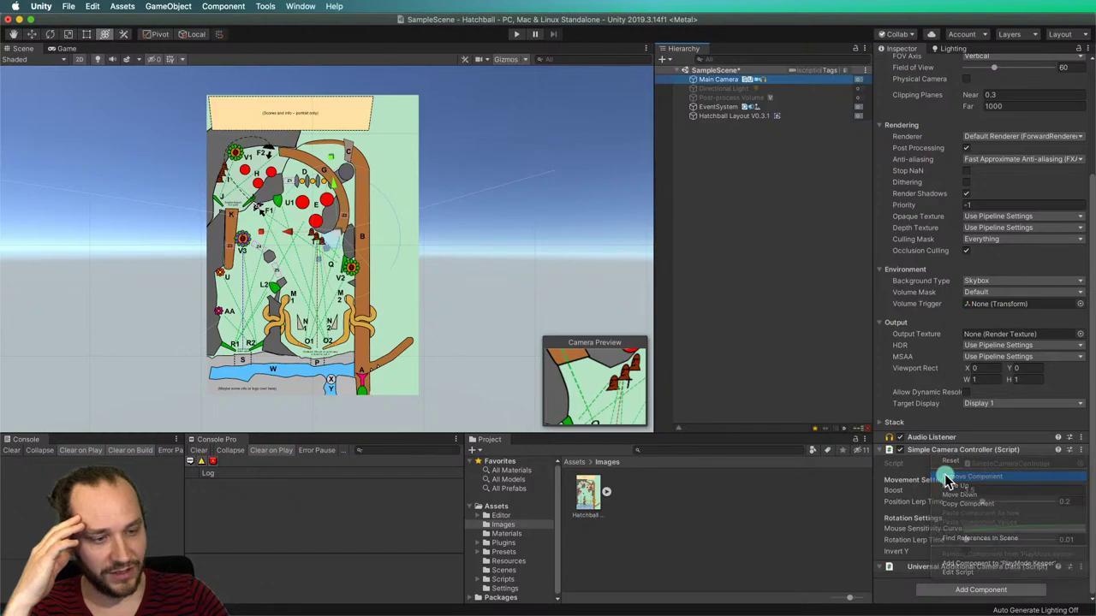
click(946, 478)
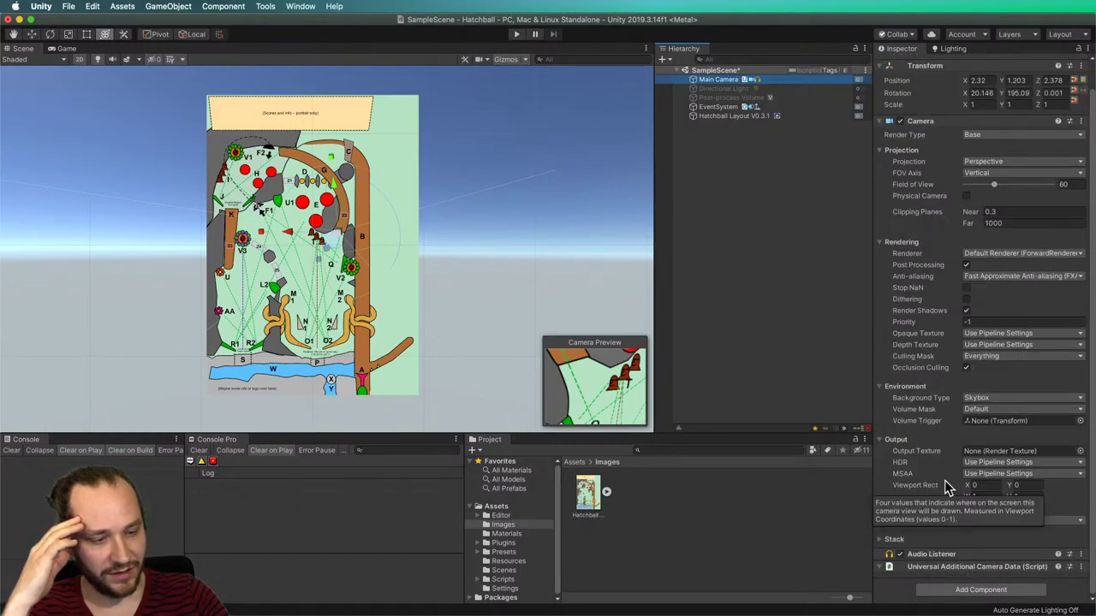
click(783, 224)
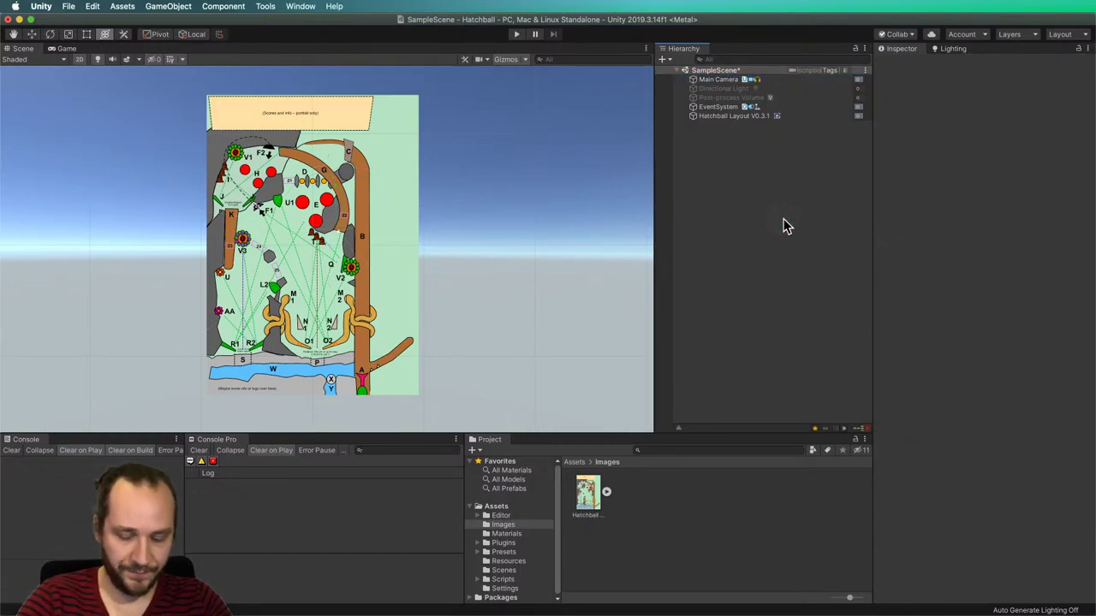
key(super+s)
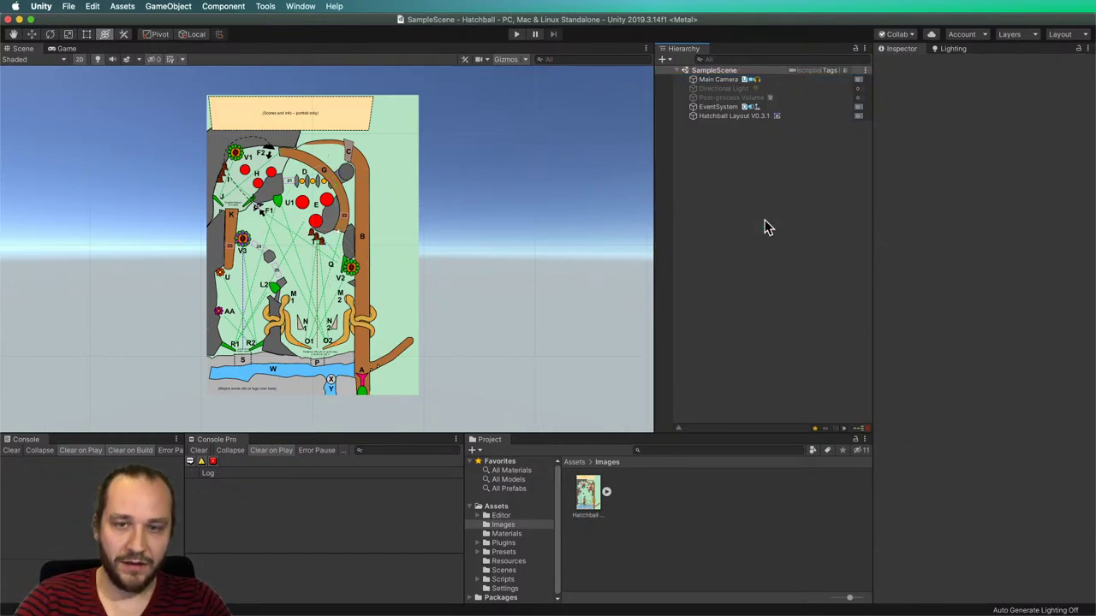
click(716, 79)
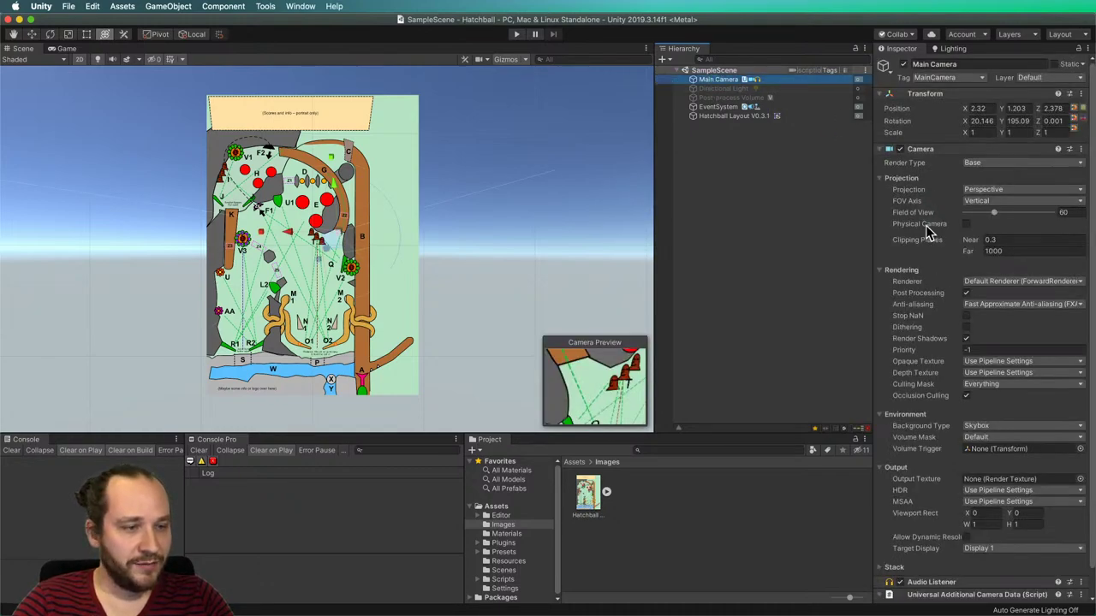
Set the Main Camera background to Solid Color, preview it in Game view, then return to Scene.
click(978, 427)
click(983, 435)
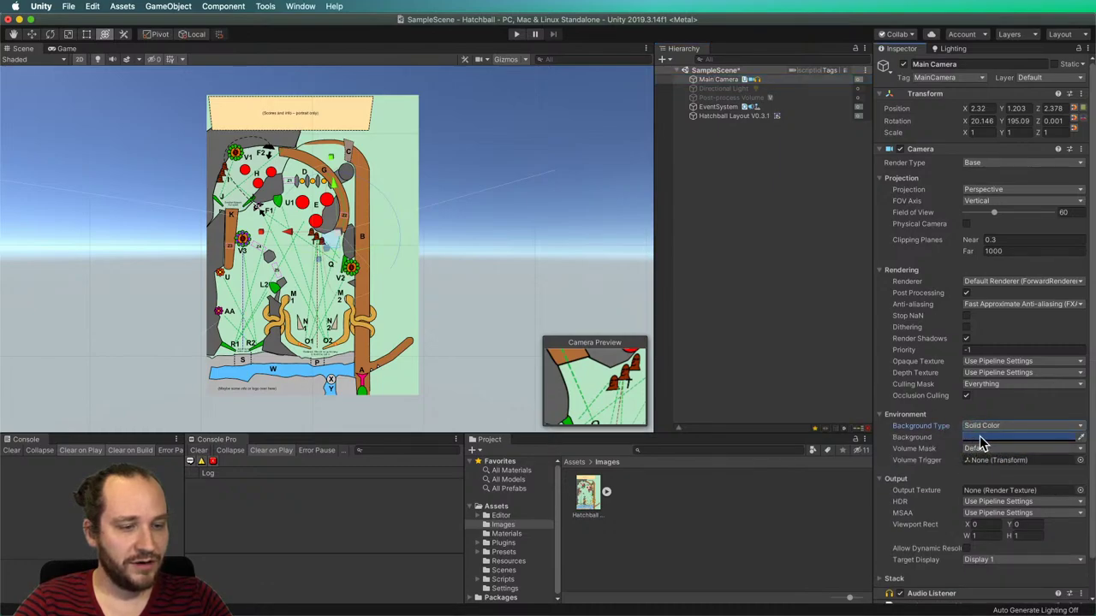
click(64, 48)
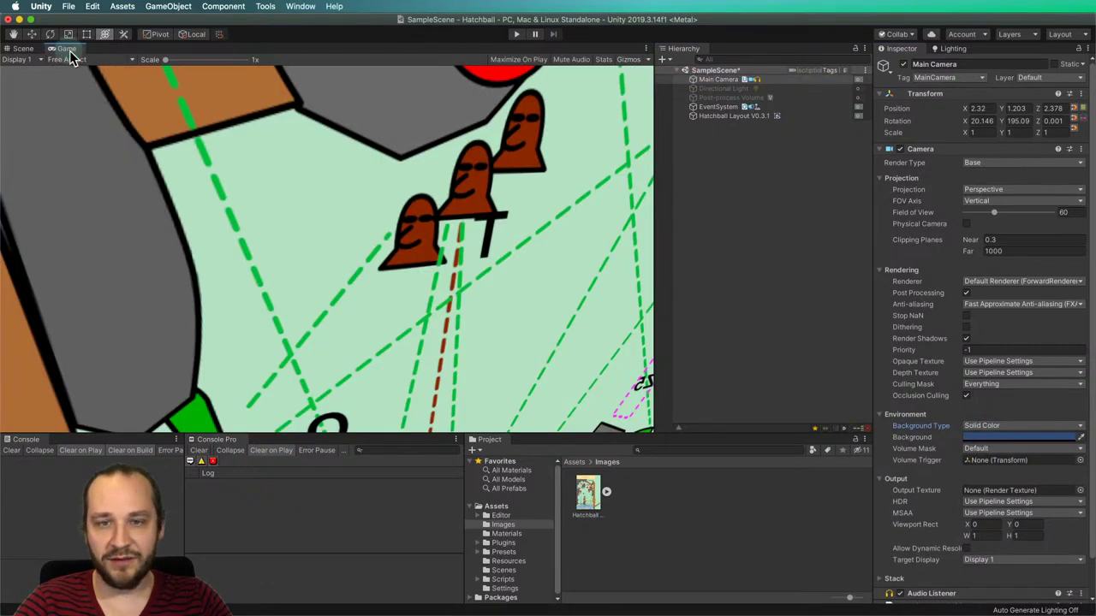
click(21, 47)
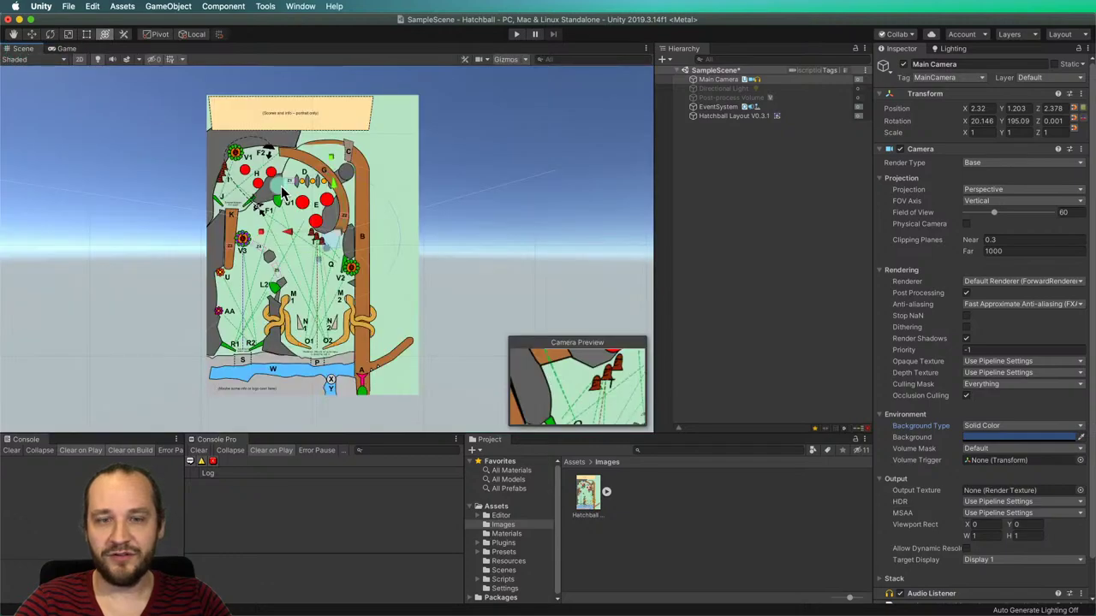
Set the Main Camera rotation to 0 on X, Y and Z.
click(978, 121)
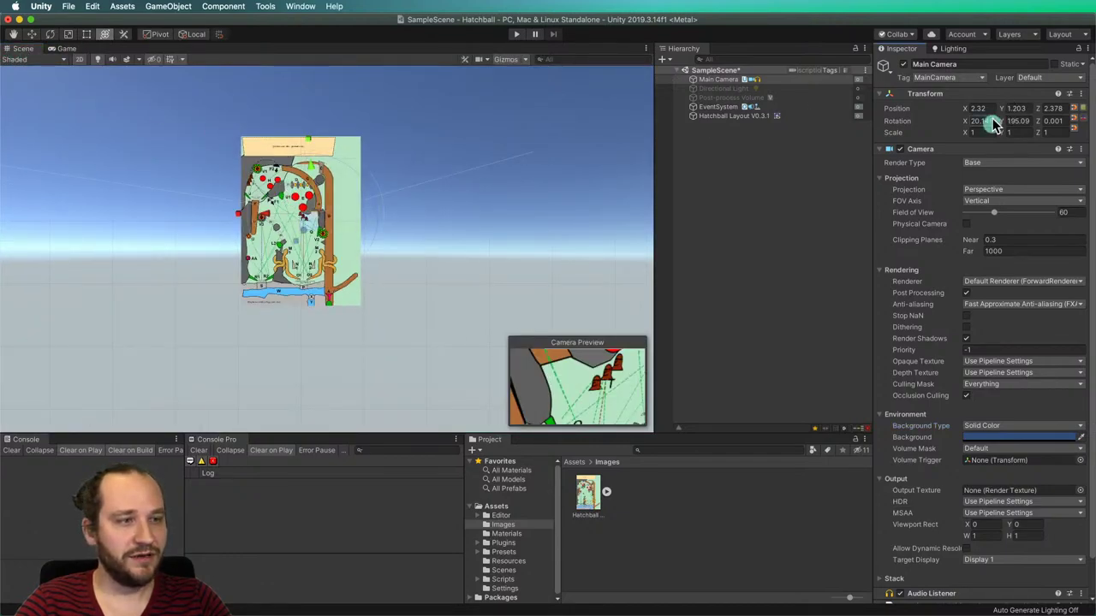
text(0)
key(Tab)
text(0)
key(Tab)
text(0)
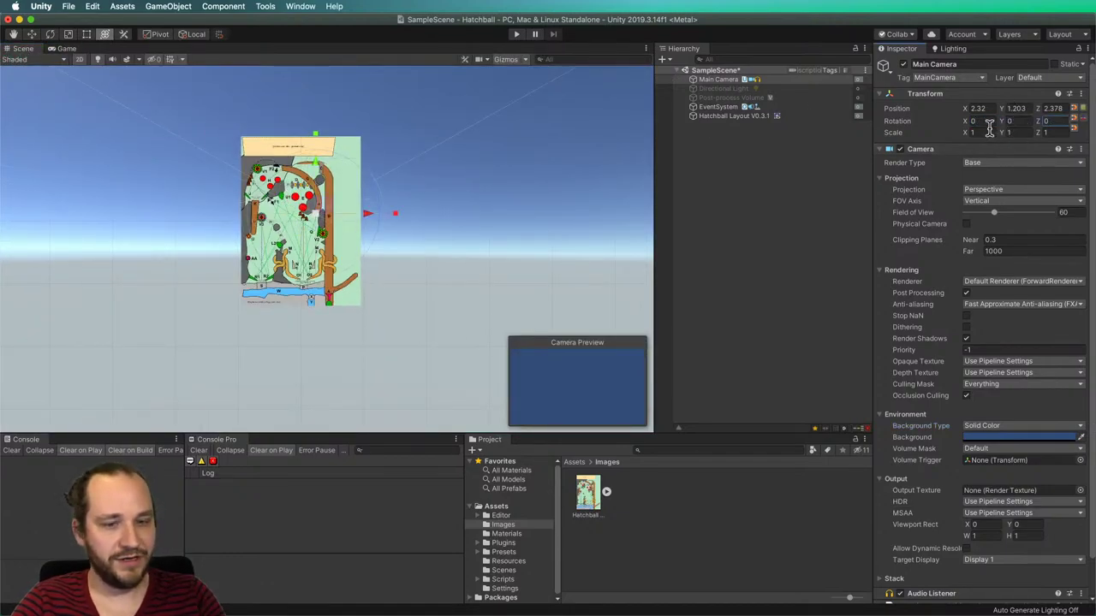
Set camera position X and Y to 0 and pull it back to Z -23.14.
middle_drag(286, 236, 359, 226)
alt+drag(300, 214, 428, 297)
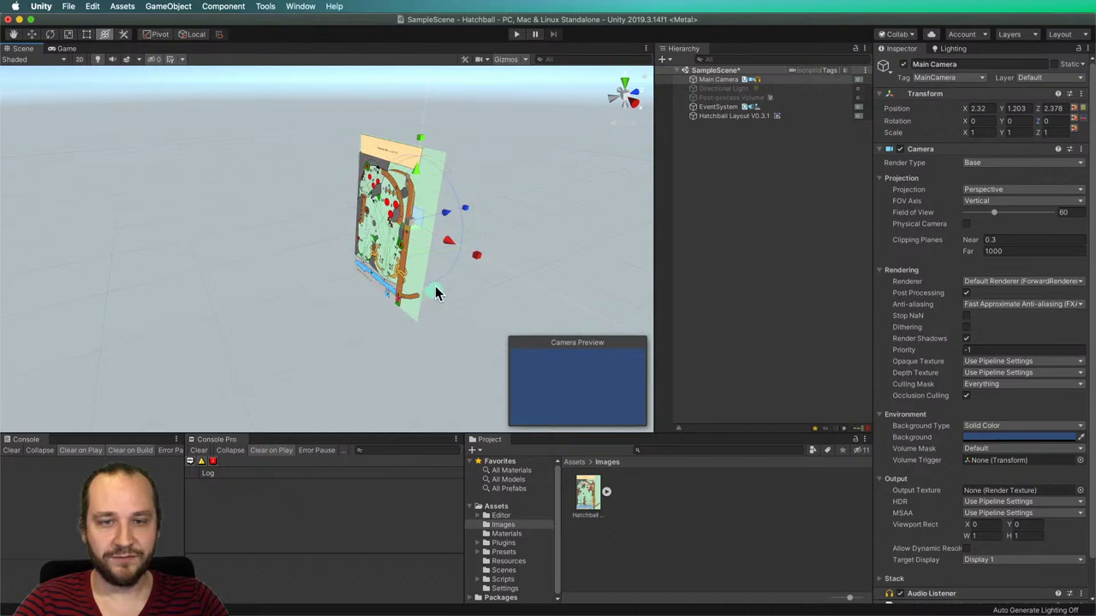
click(33, 36)
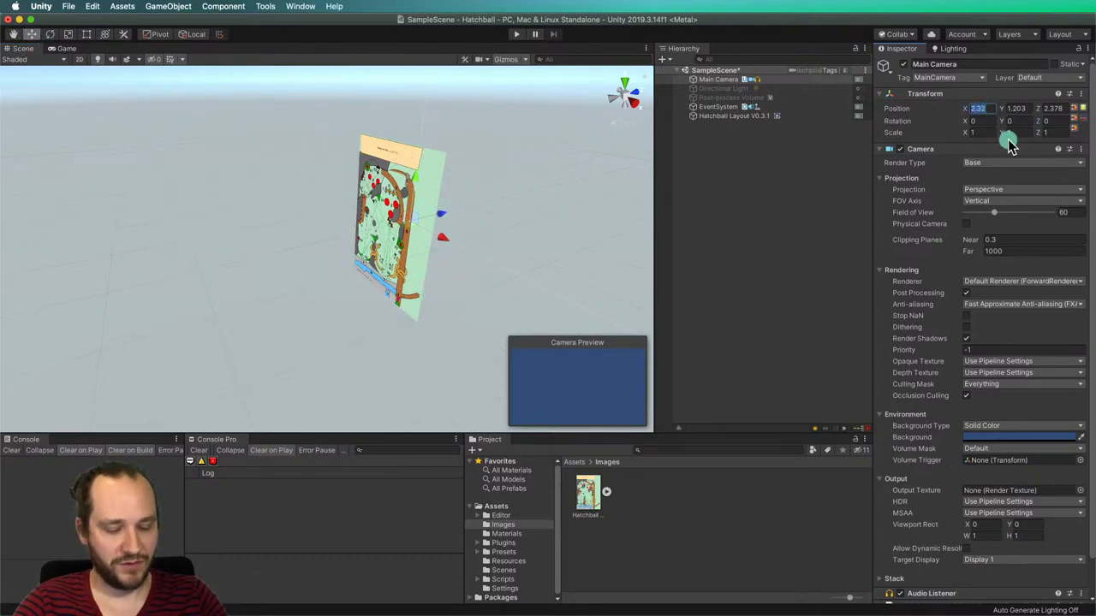
text(0)
key(Tab)
text(0)
key(Tab)
text(0)
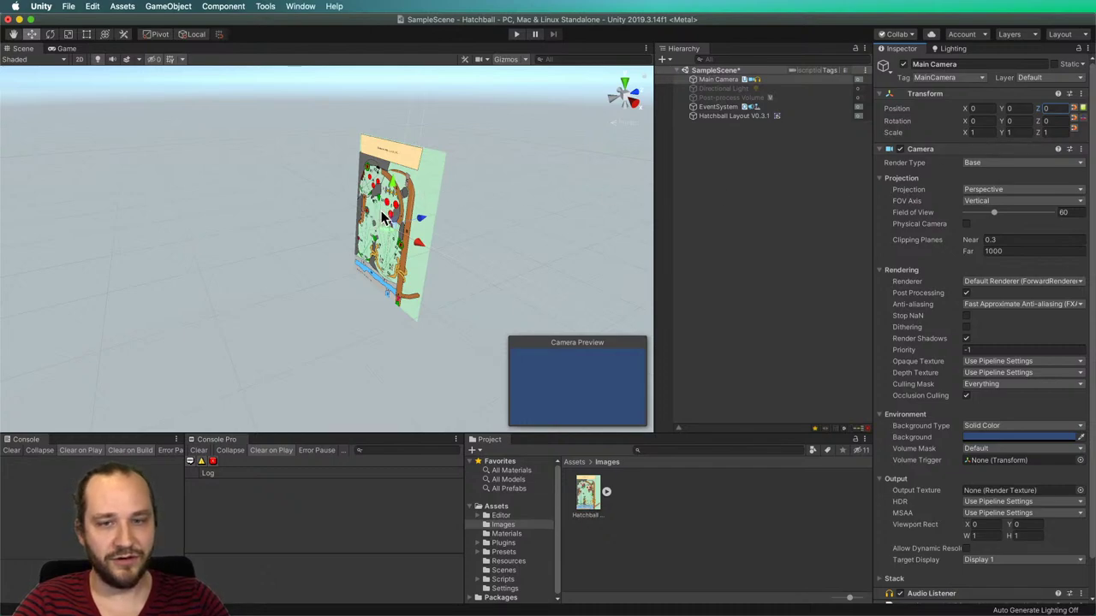
drag(420, 224, 307, 235)
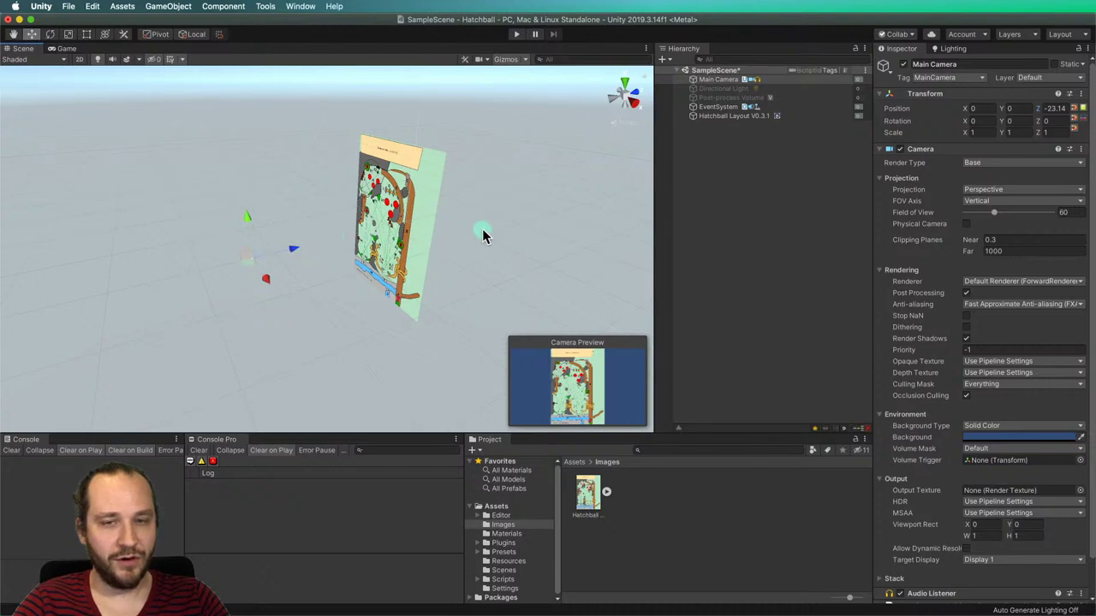
Keep Perspective projection, then lower the camera and tilt it using X rotation.
click(986, 190)
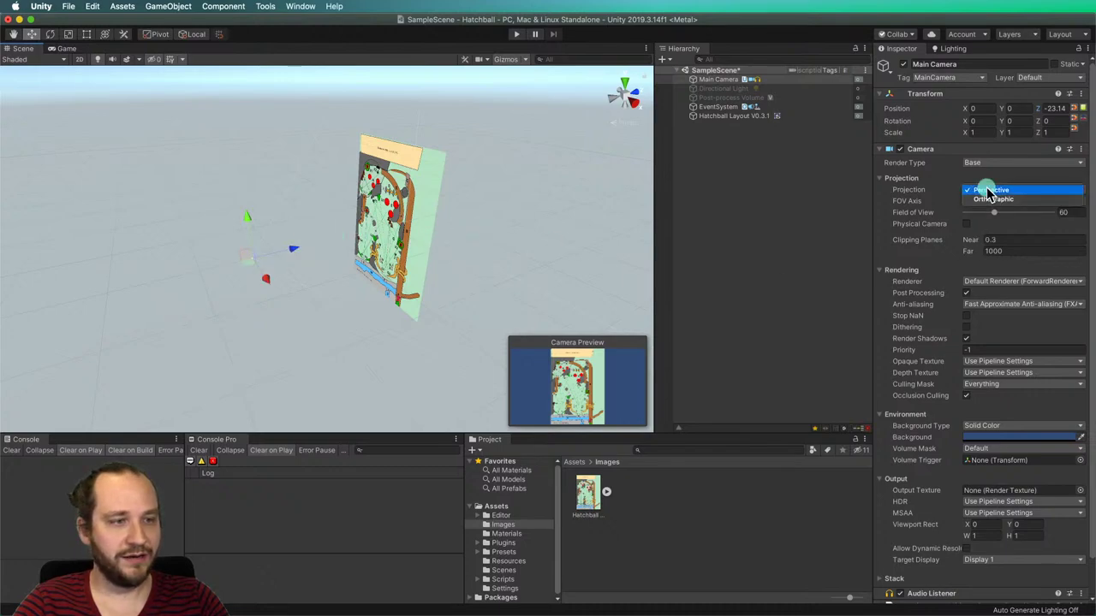
click(935, 182)
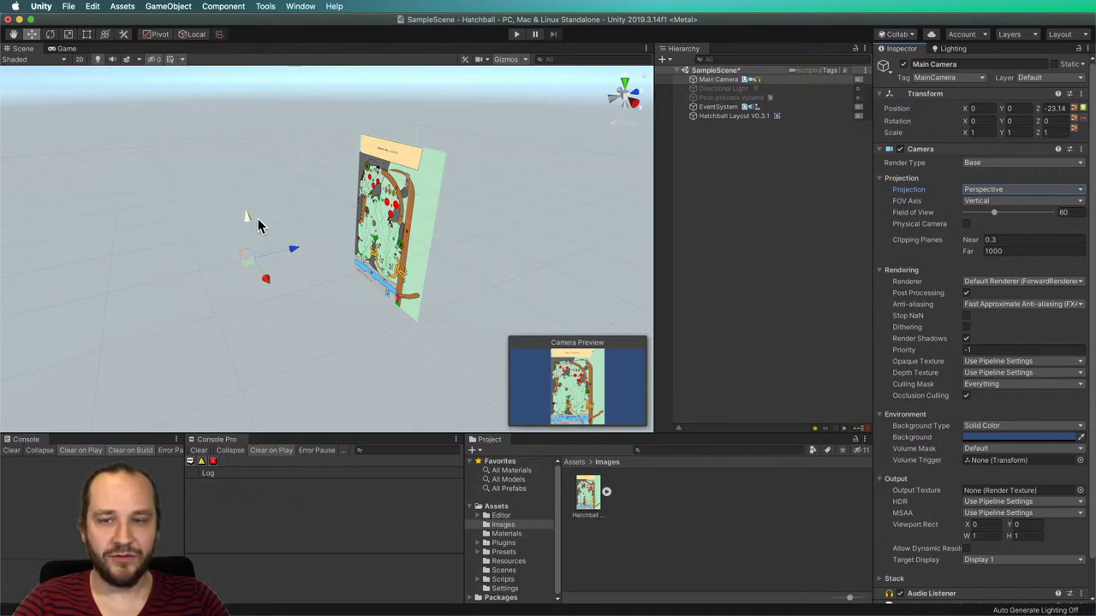
drag(246, 221, 243, 270)
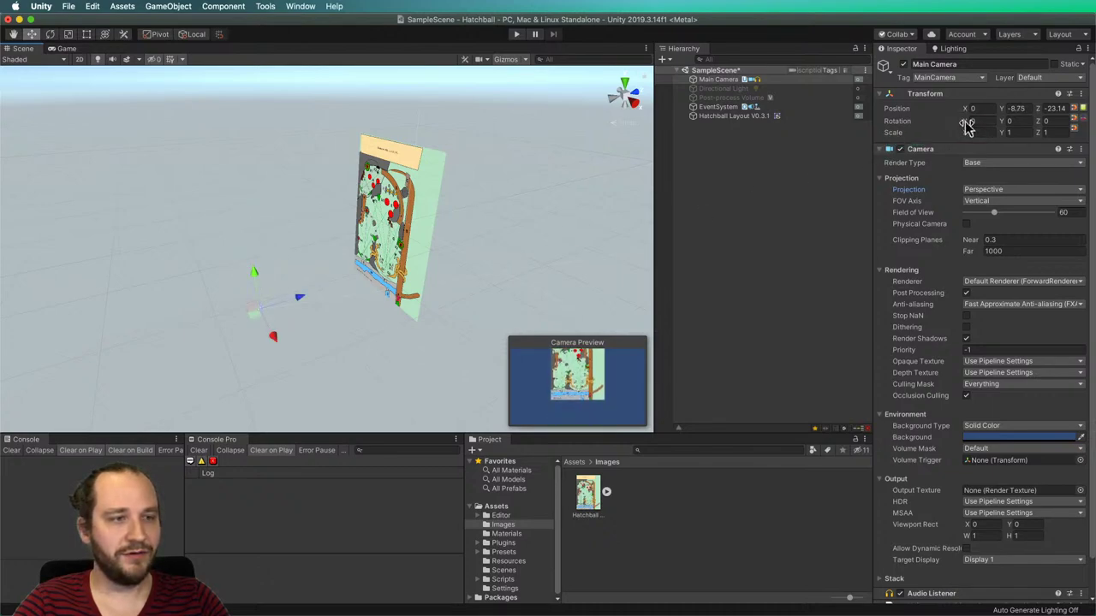
drag(967, 126, 710, 128)
Dock the Game view to the right of the Scene view and widen it.
click(63, 48)
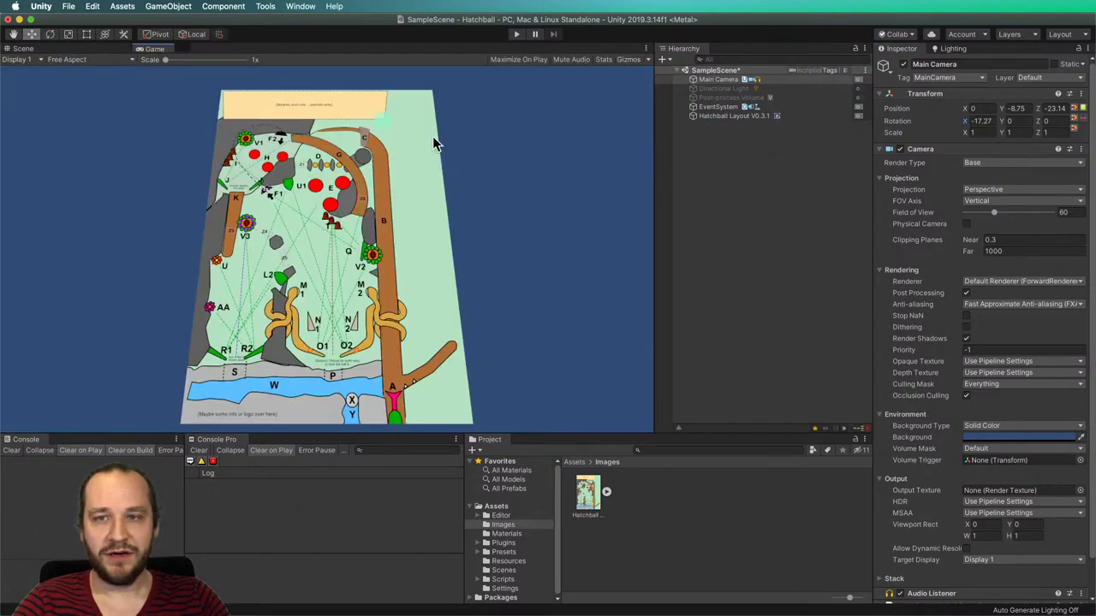
drag(434, 143, 612, 252)
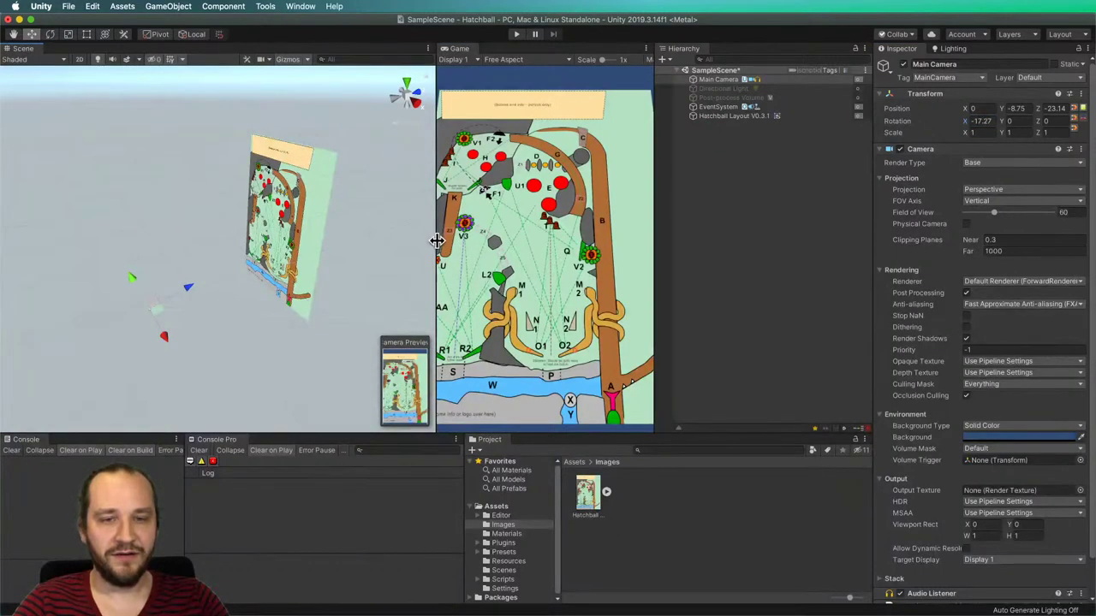
drag(434, 241, 374, 241)
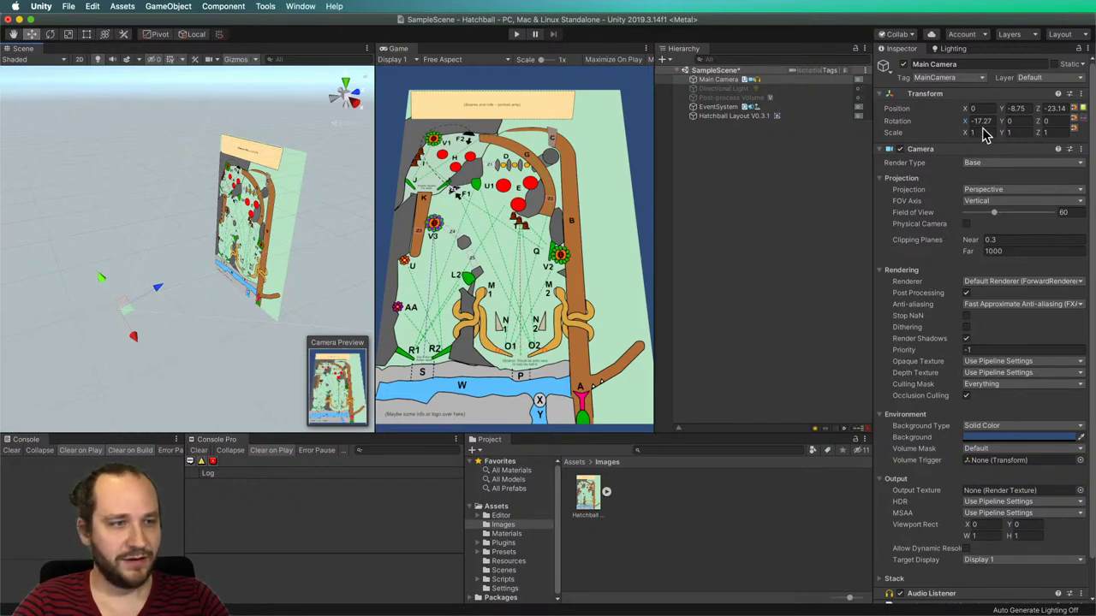
Tilt the camera to X -25.9 and move it to Y -13.91, Z -22.28.
drag(966, 124, 792, 130)
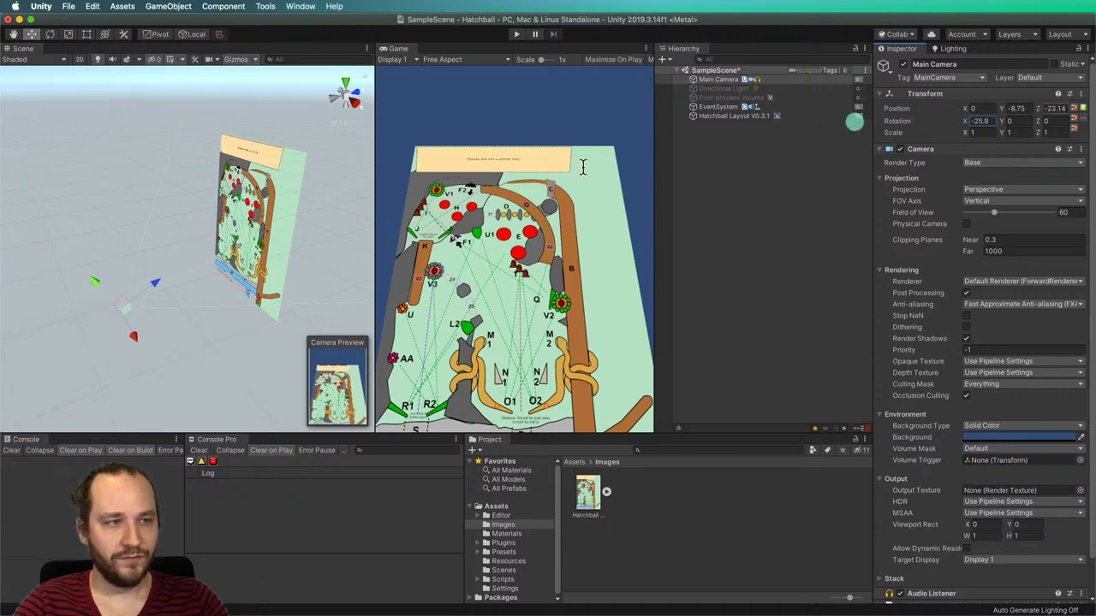
drag(108, 300, 174, 313)
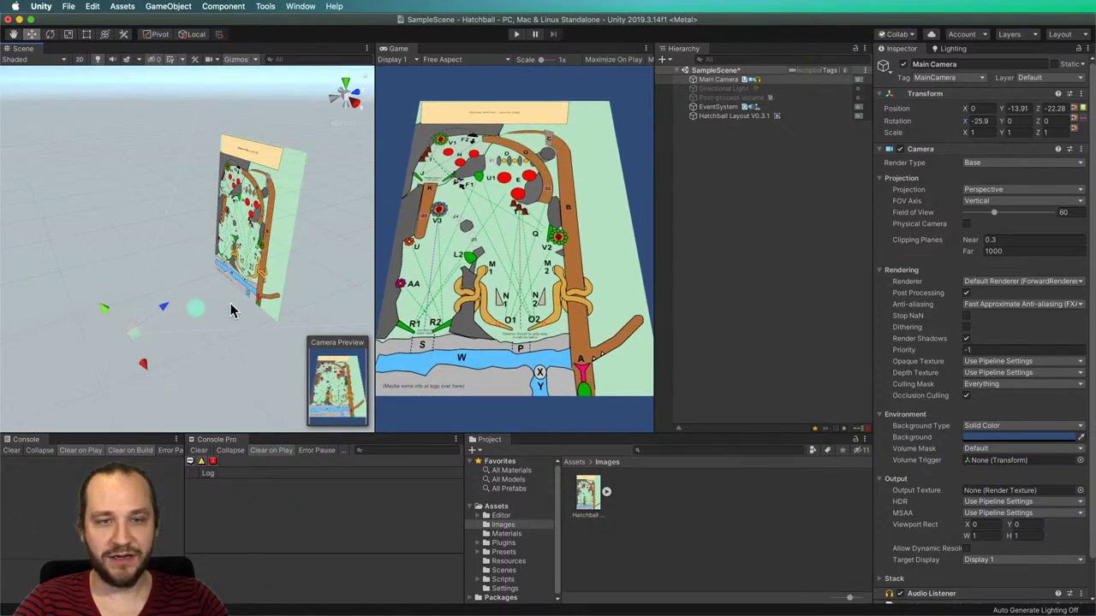
click(324, 275)
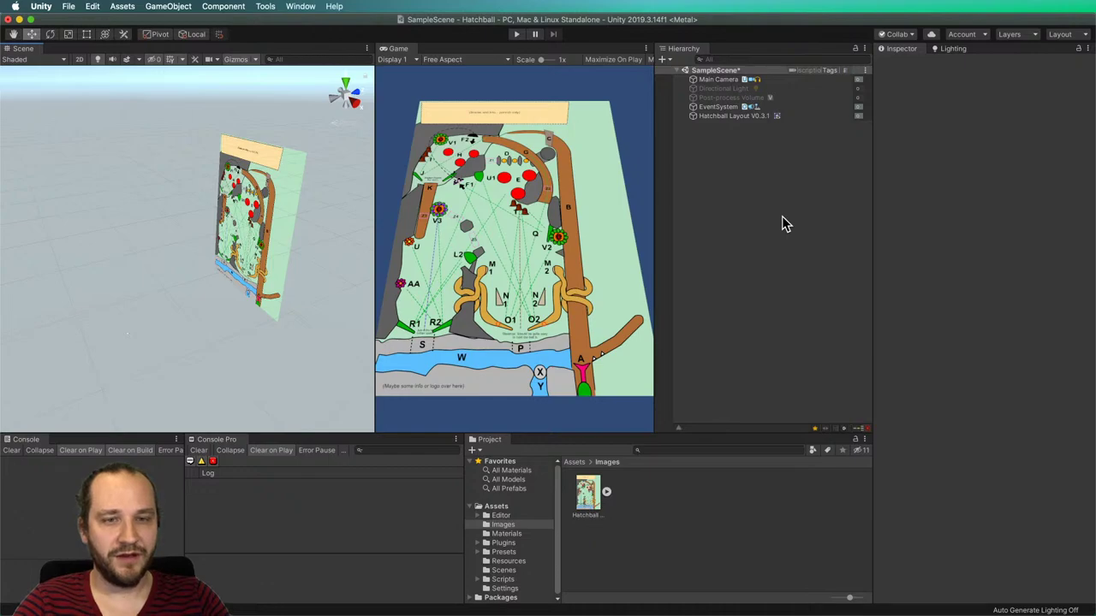
click(717, 80)
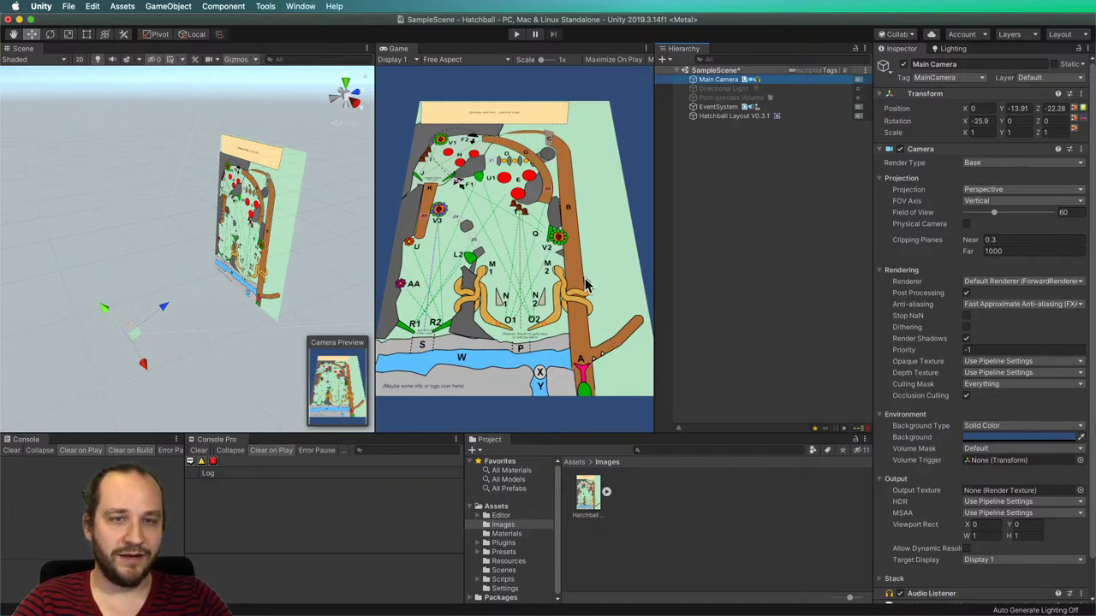
Render the Game view at 16:9 and move the Main Camera closer to Y -11.26, Z -18.82.
click(492, 62)
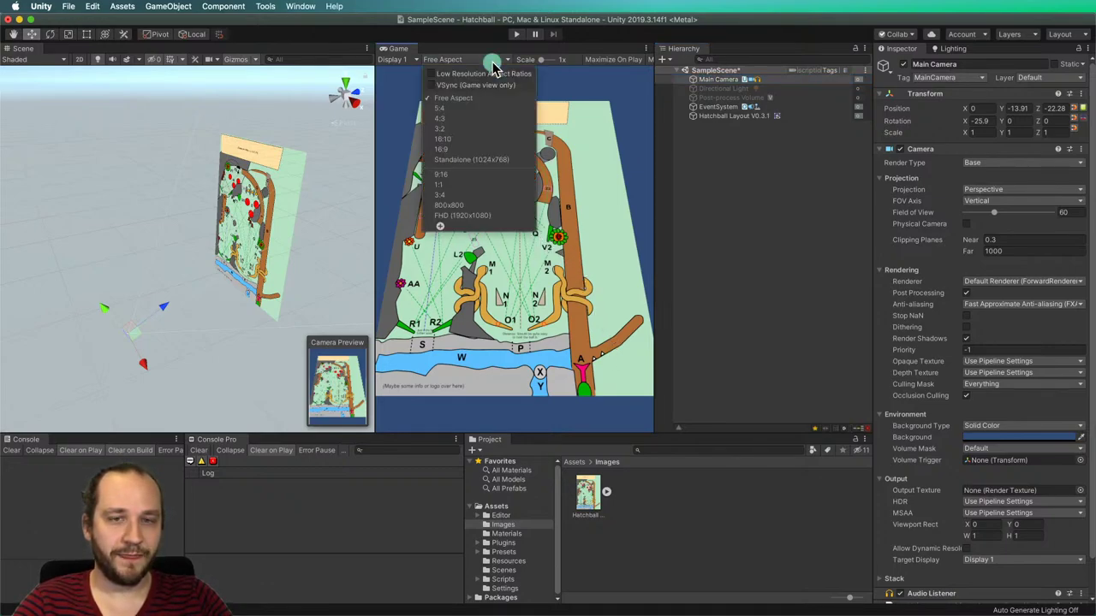
click(442, 149)
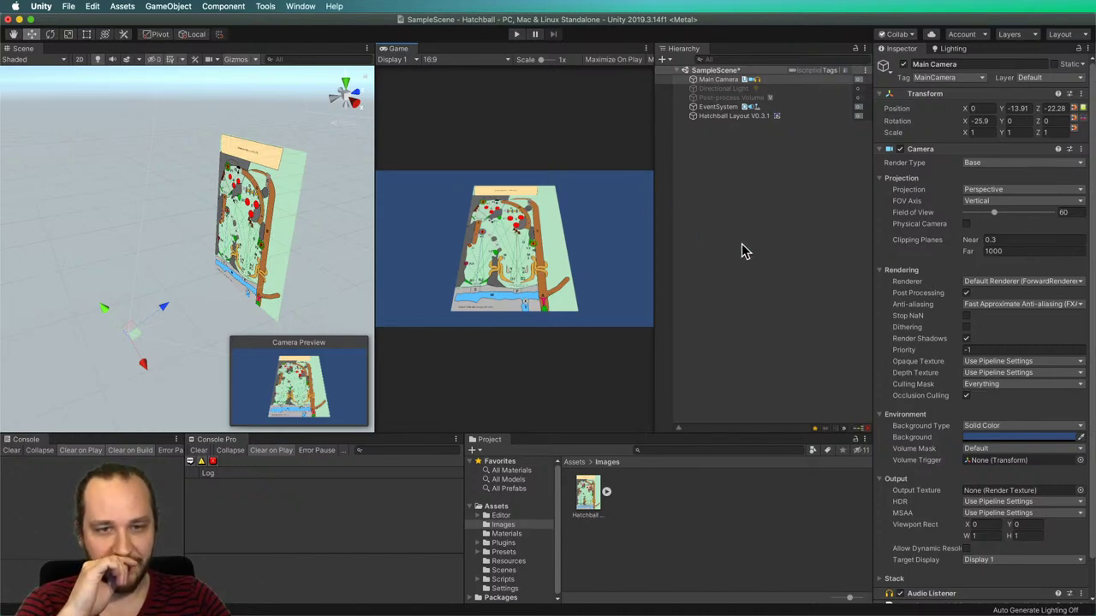
click(715, 79)
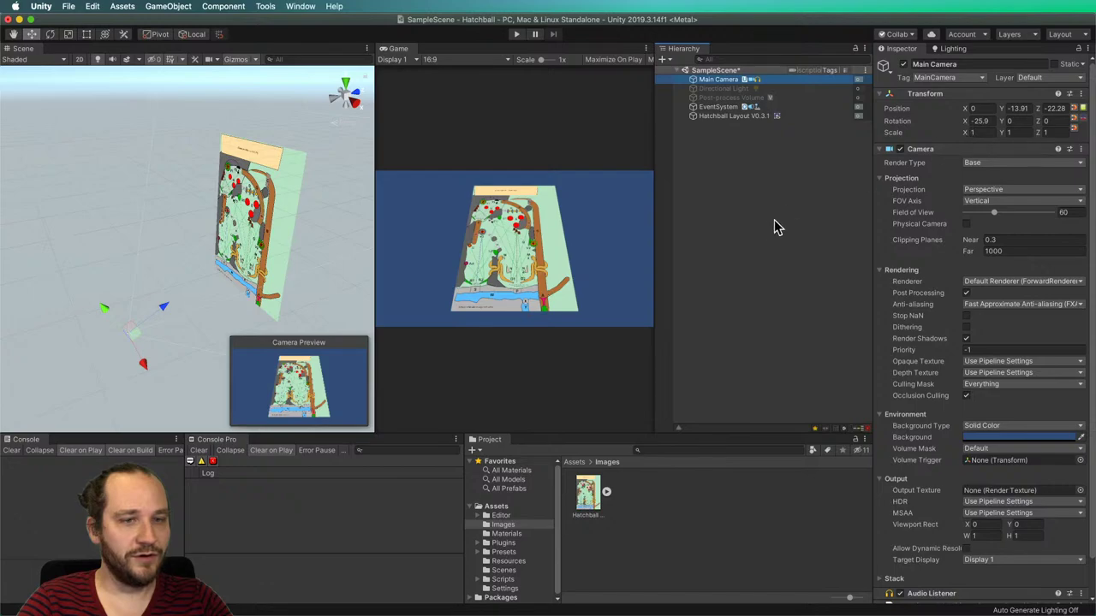
drag(161, 312, 198, 296)
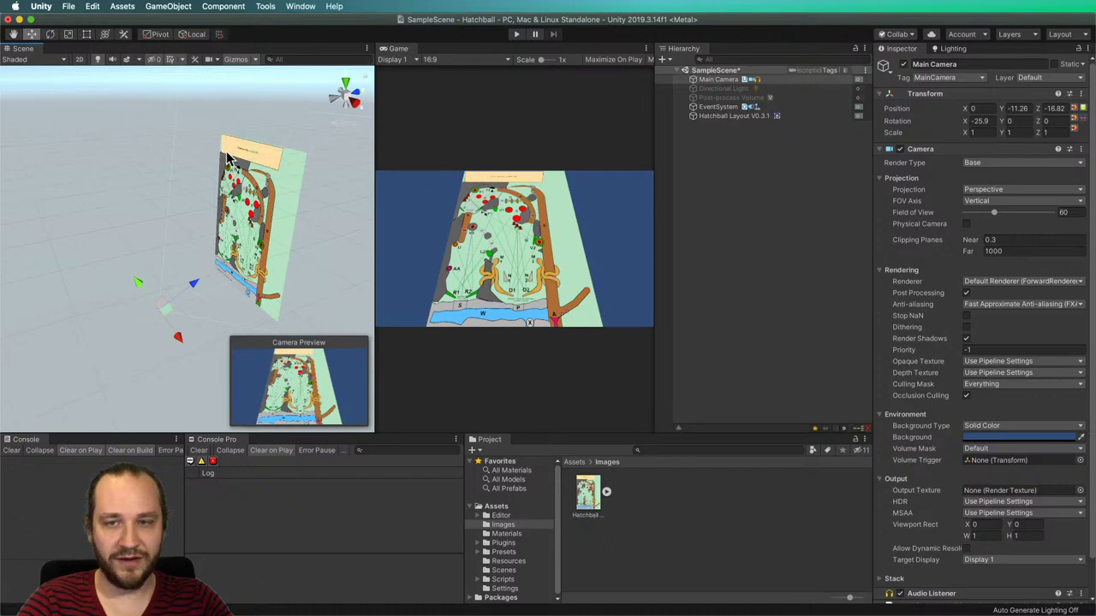
middle_drag(203, 132, 262, 217)
Check the board in 2D, move the Main Camera to Y -11.87, Z -14.27, and widen the Game view.
click(79, 59)
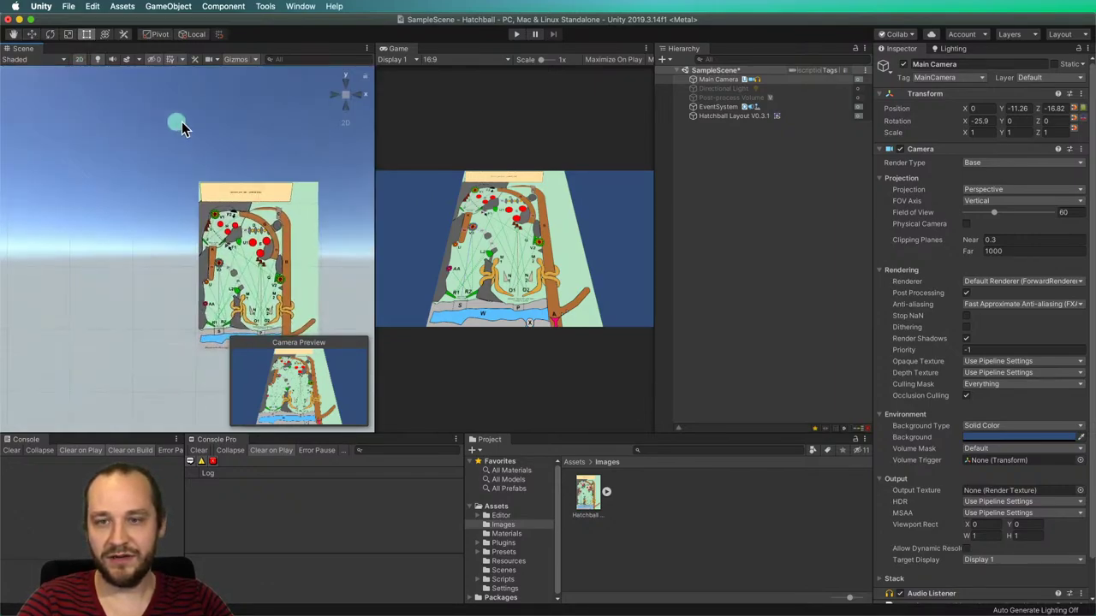
scroll(278, 192, up, 5)
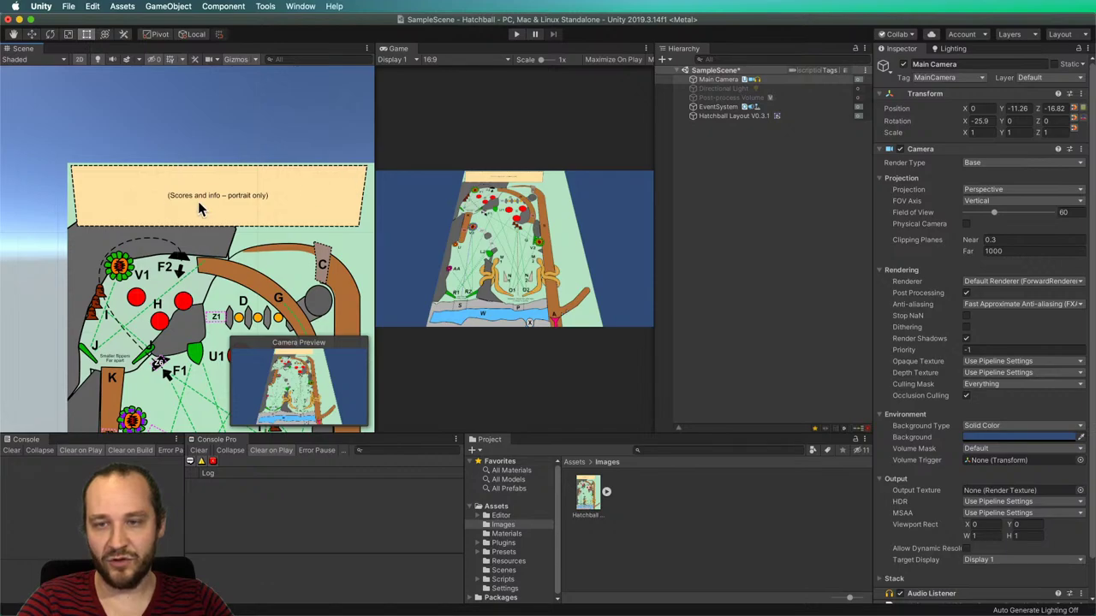
scroll(186, 199, up, 3)
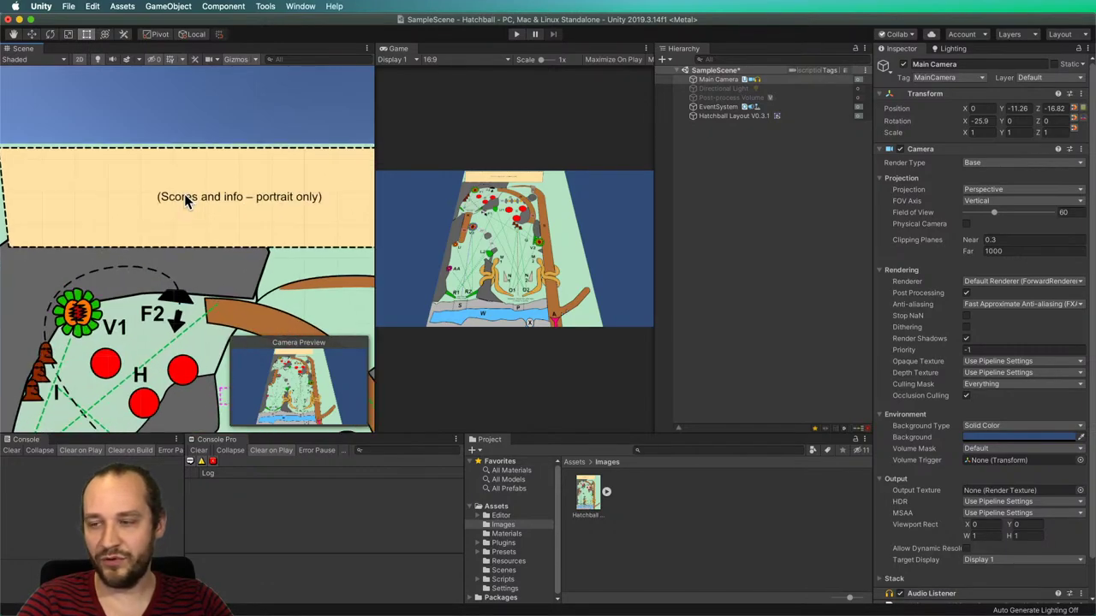
scroll(289, 212, down, 8)
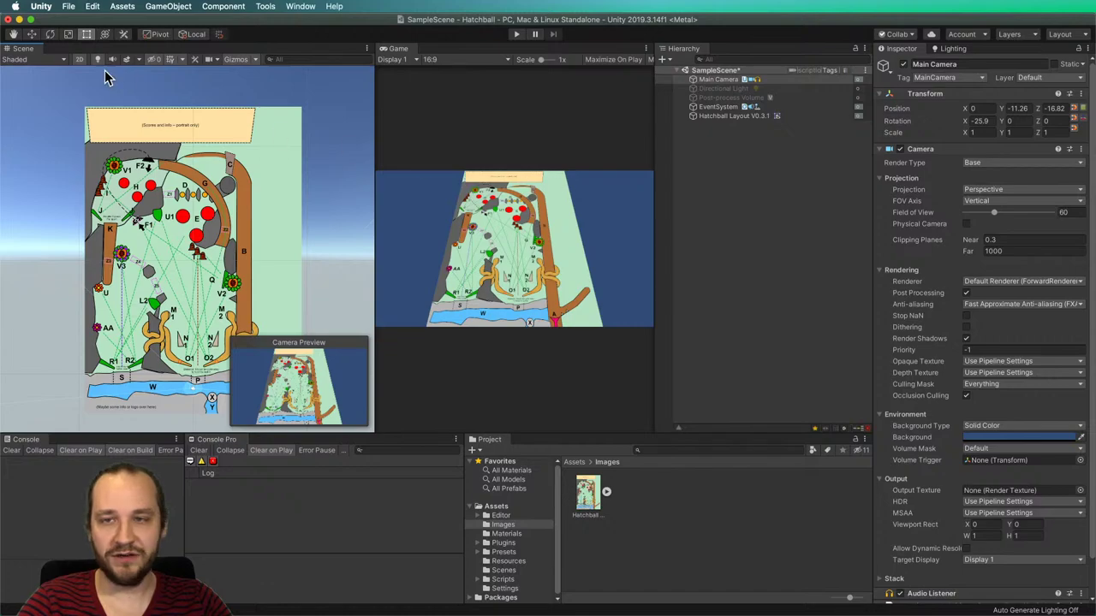
key(w)
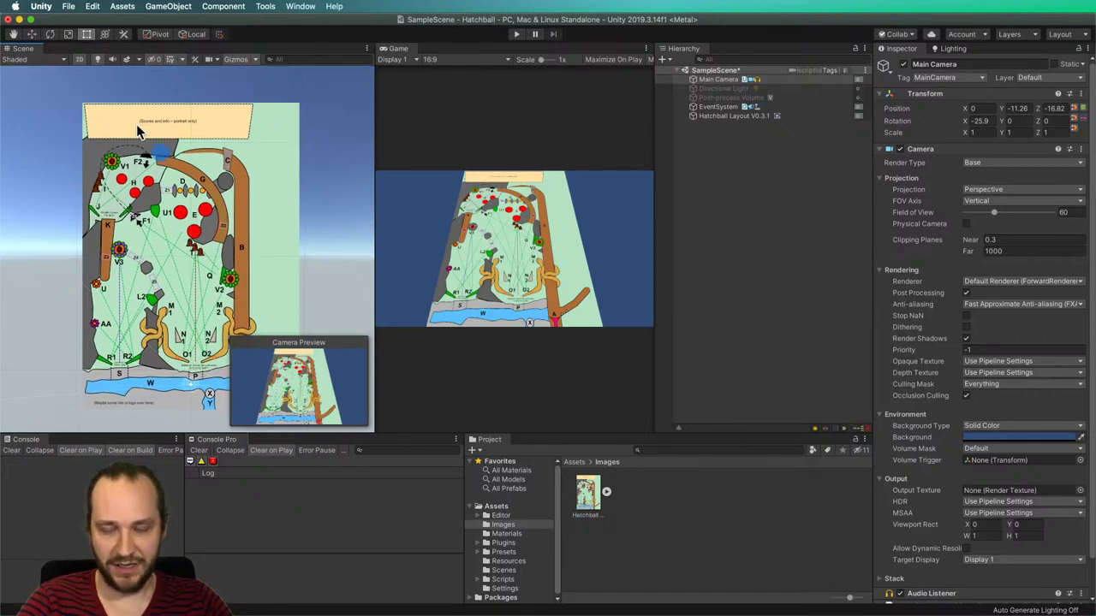
click(79, 59)
alt+drag(276, 298, 214, 253)
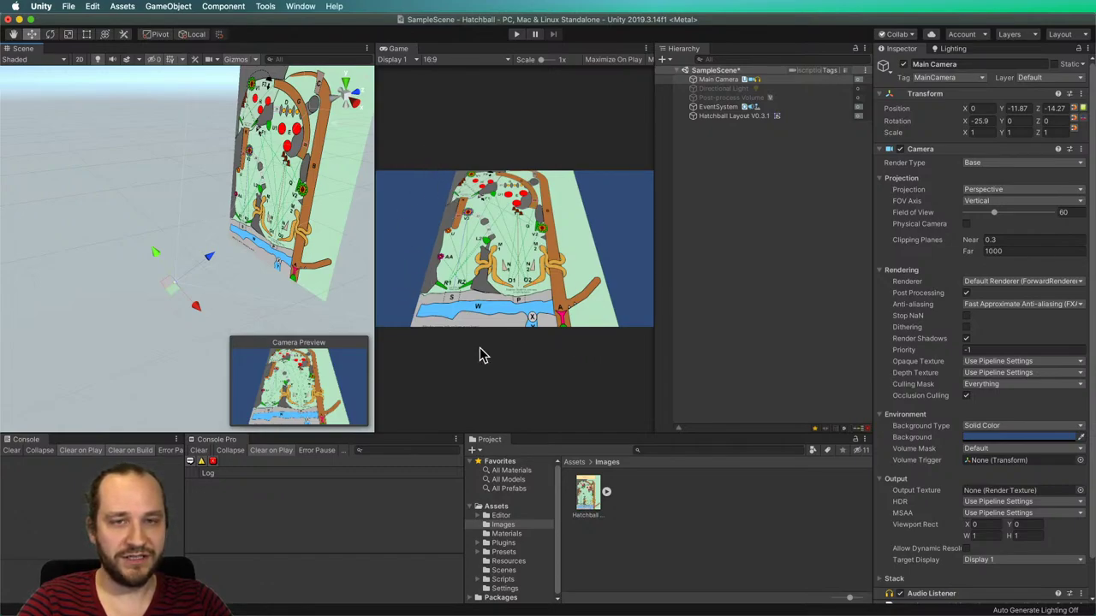
drag(373, 264, 215, 272)
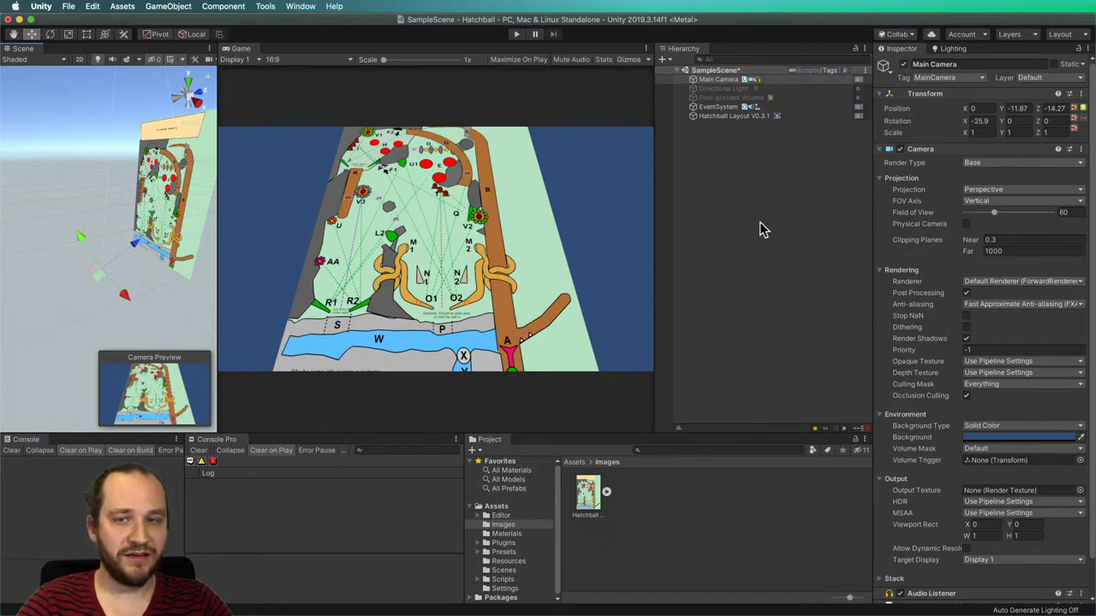
Rename the Main Camera to 'Main Camera Landscape', correcting the misspelled ending.
click(726, 81)
key(Return)
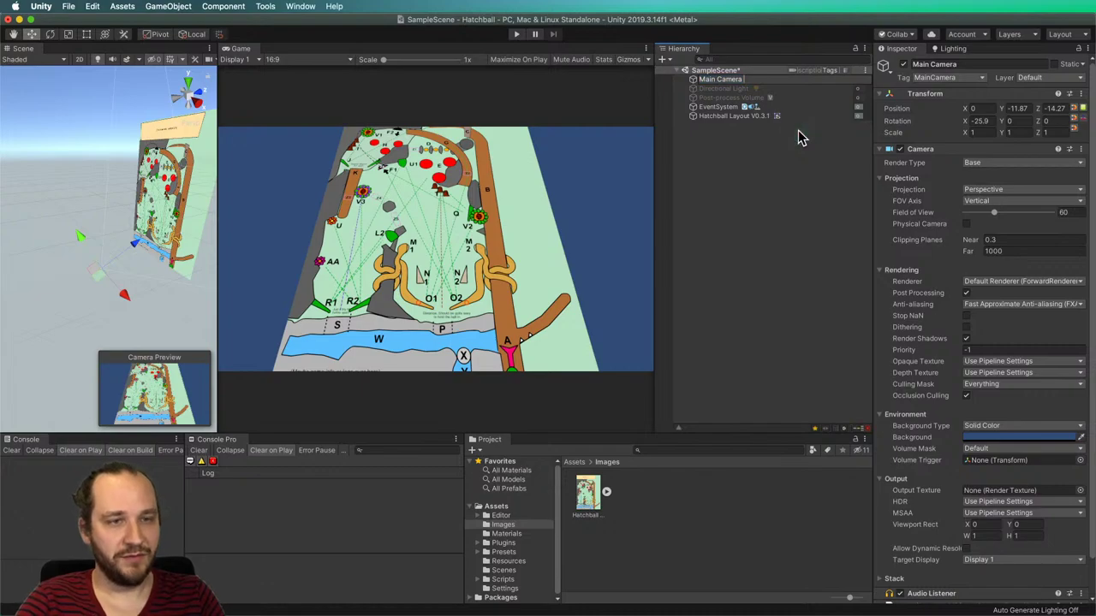
text(Landscape)
key(Return)
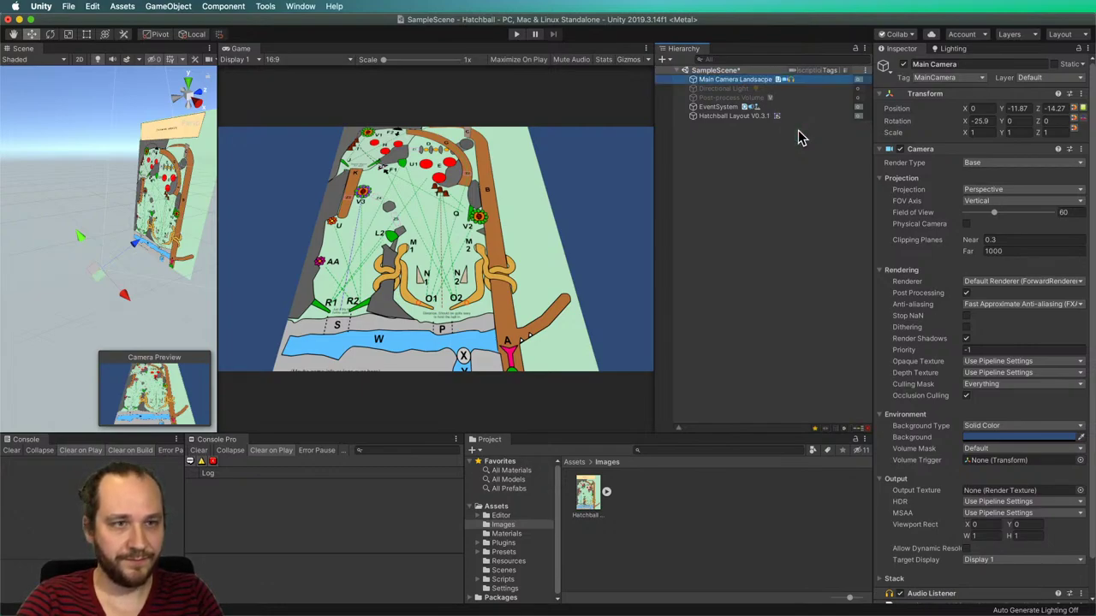
key(Return)
key(Right)
key(BackSpace)
key(BackSpace)
key(BackSpace)
key(BackSpace)
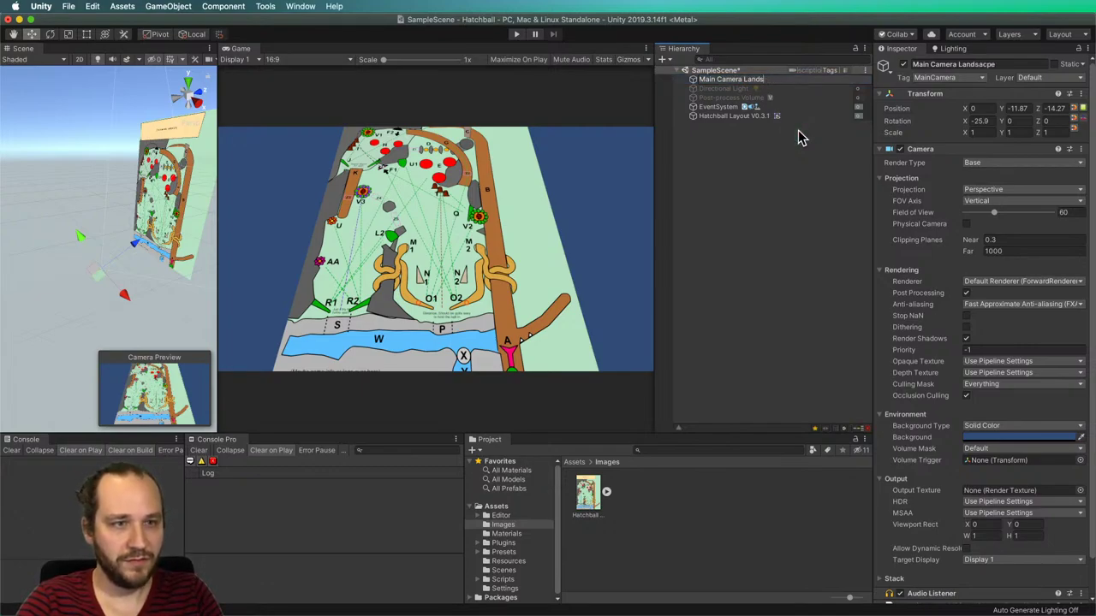
text(cape)
key(Return)
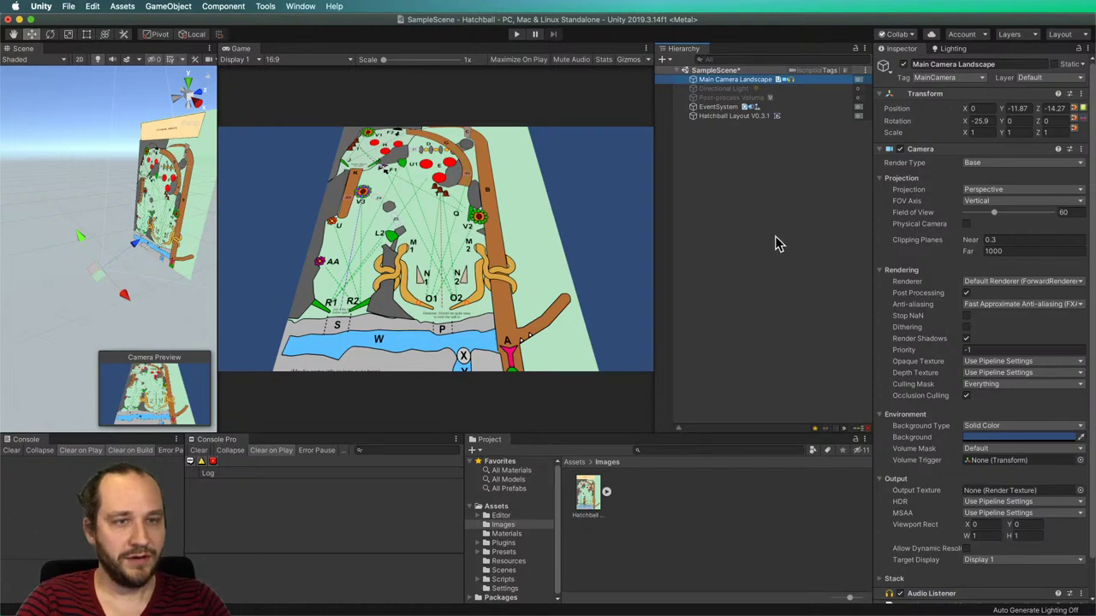
Duplicate the landscape camera under it and disable Main Camera Landscape.
key(super+d)
drag(726, 128, 728, 85)
click(858, 79)
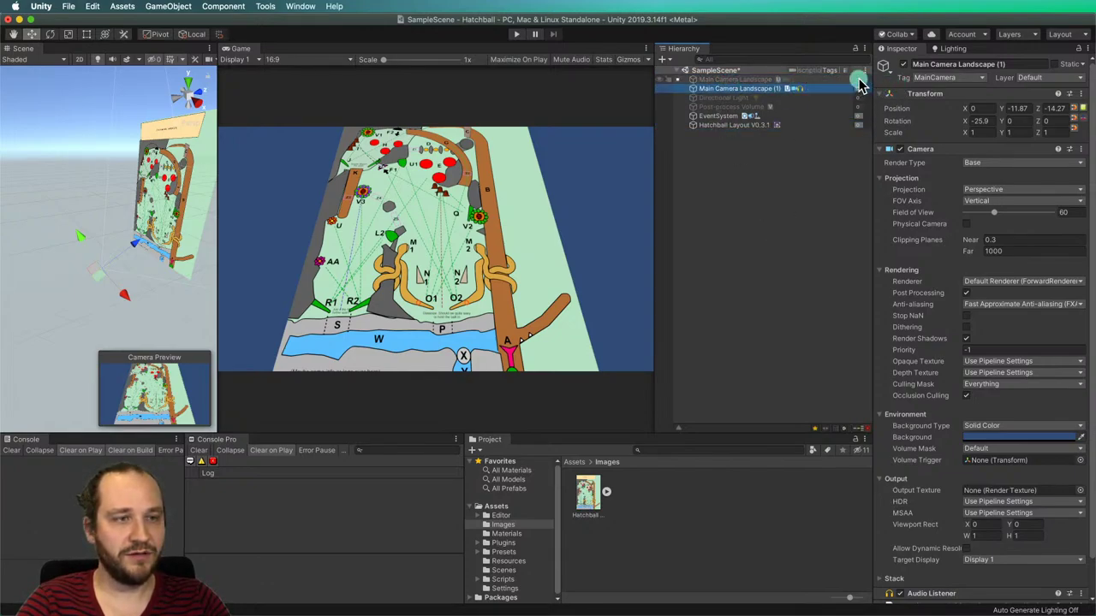
Rename the duplicate camera to 'Main Camera Potrait' and select it.
click(758, 88)
drag(733, 89, 993, 107)
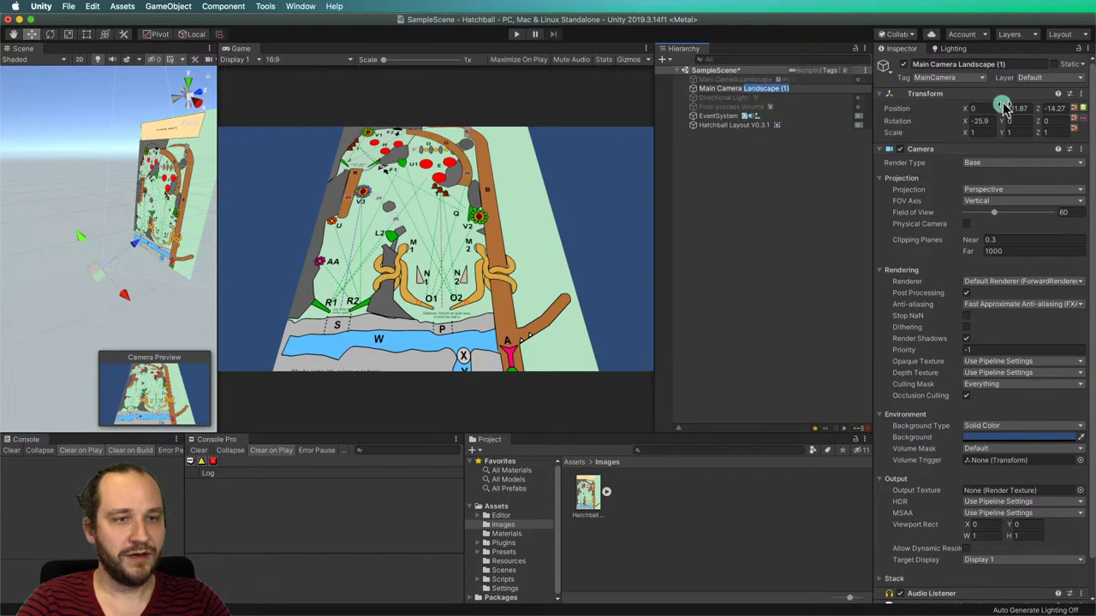
text(Port)
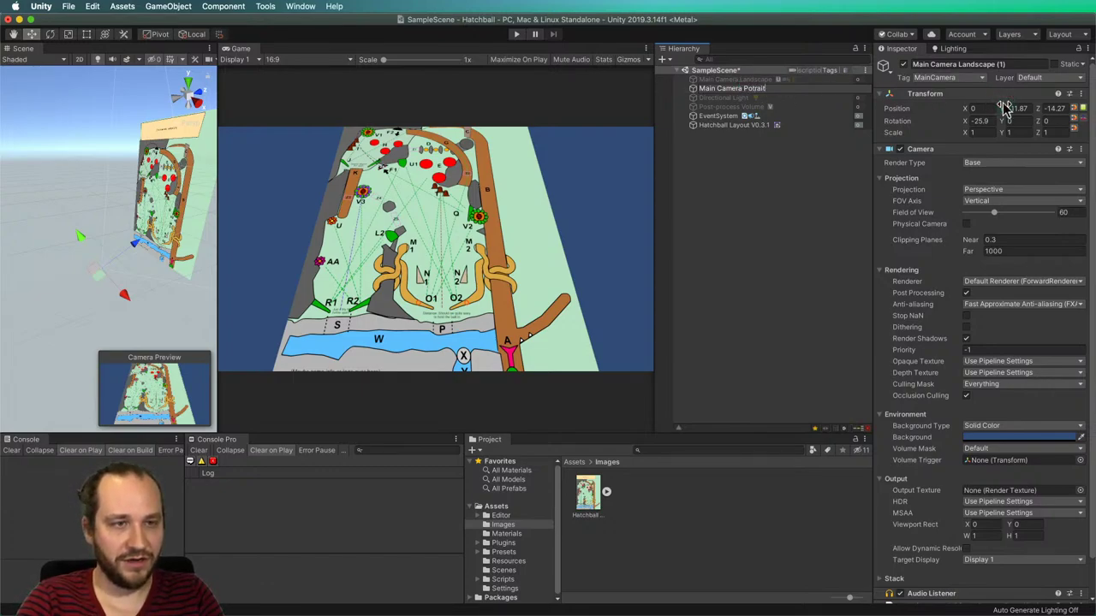
key(Return)
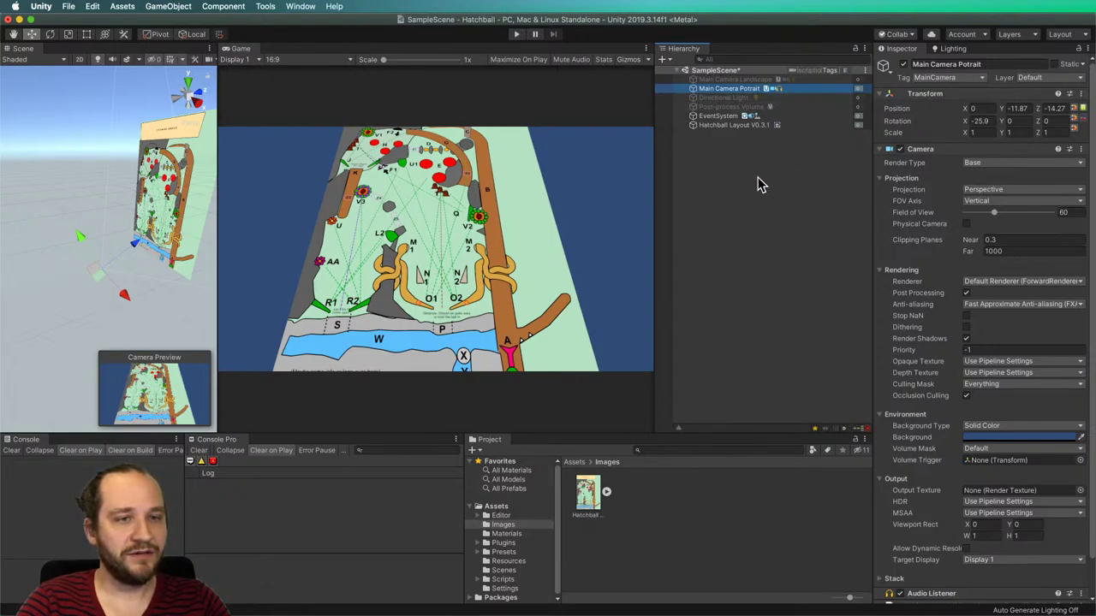
drag(734, 80, 738, 91)
click(738, 90)
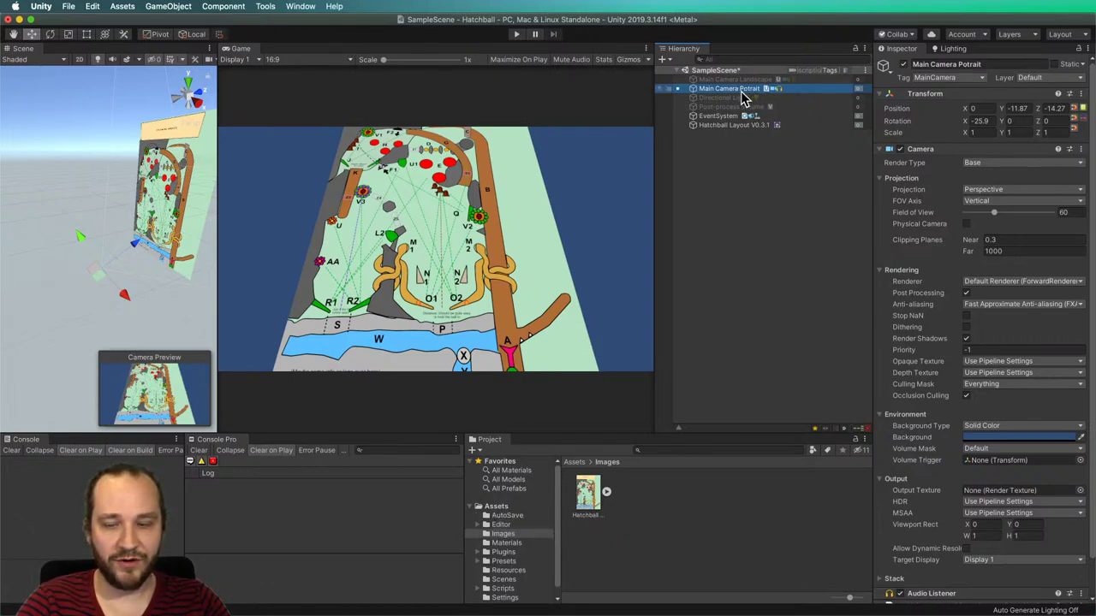
click(301, 60)
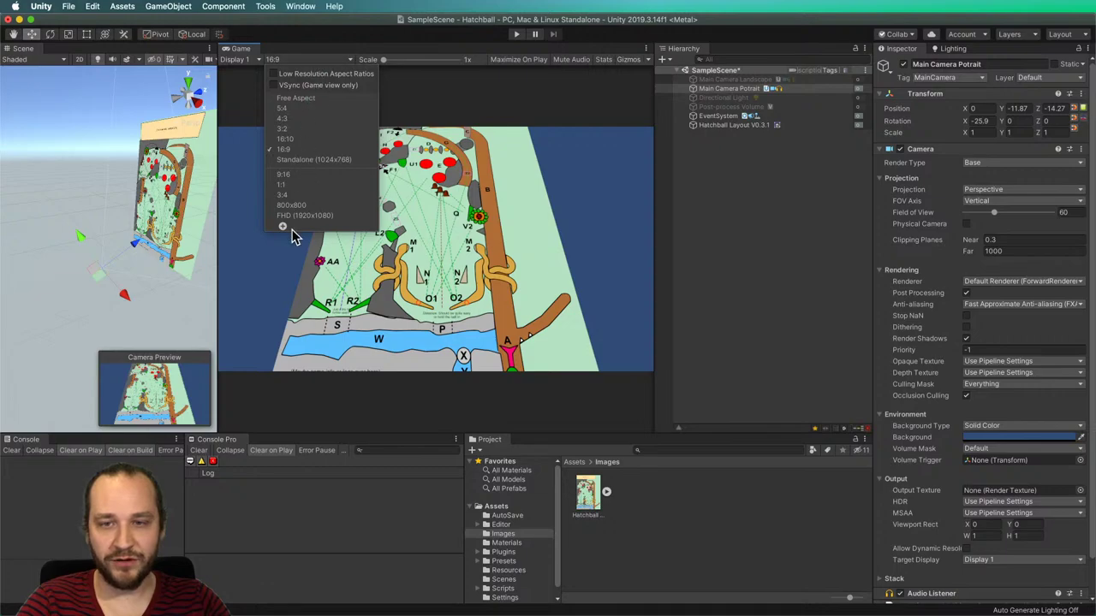
Set the Game view to 9:16 and tilt and move the portrait camera (X rotation about -22) to fit the board.
click(284, 175)
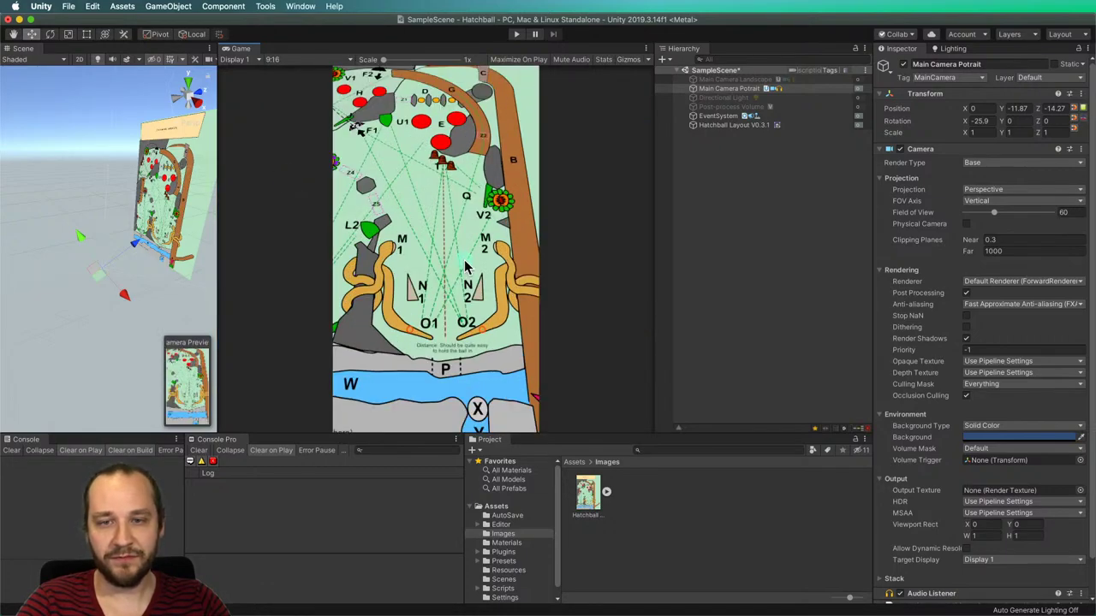
click(297, 60)
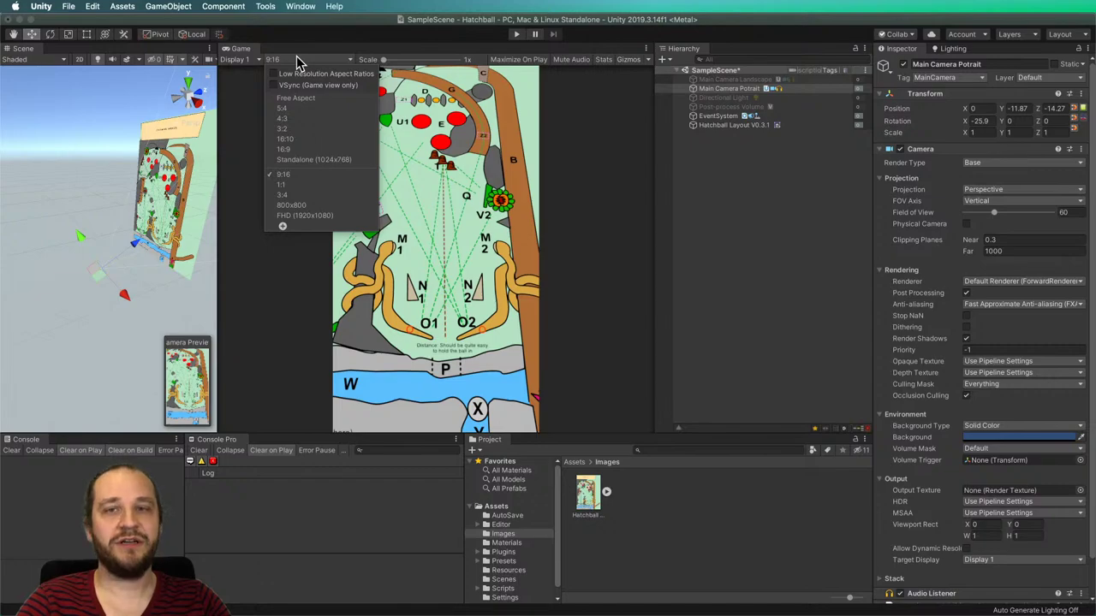
click(296, 58)
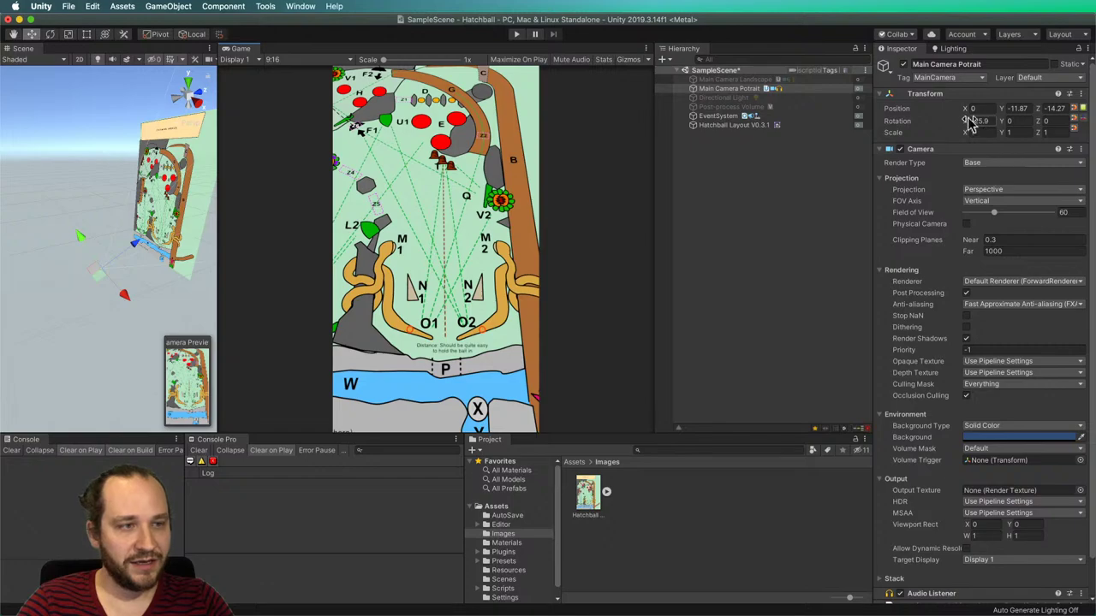
drag(966, 121, 1017, 129)
drag(86, 227, 68, 252)
drag(36, 313, 36, 314)
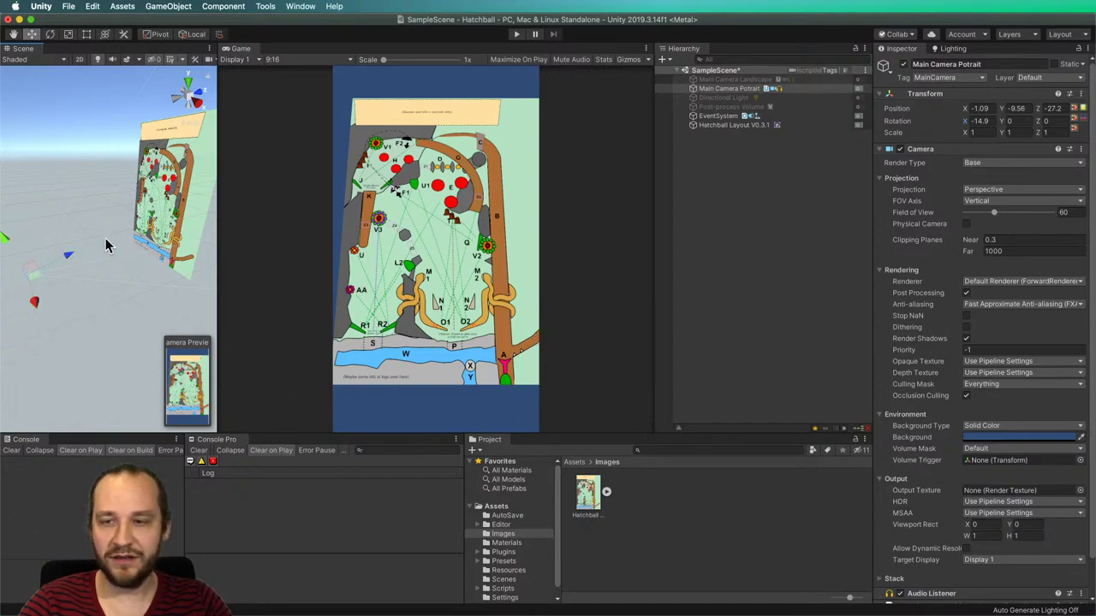
mouse_move(68, 261)
mouse_down()
mouse_move(84, 251)
mouse_move(54, 293)
mouse_move(83, 250)
mouse_up()
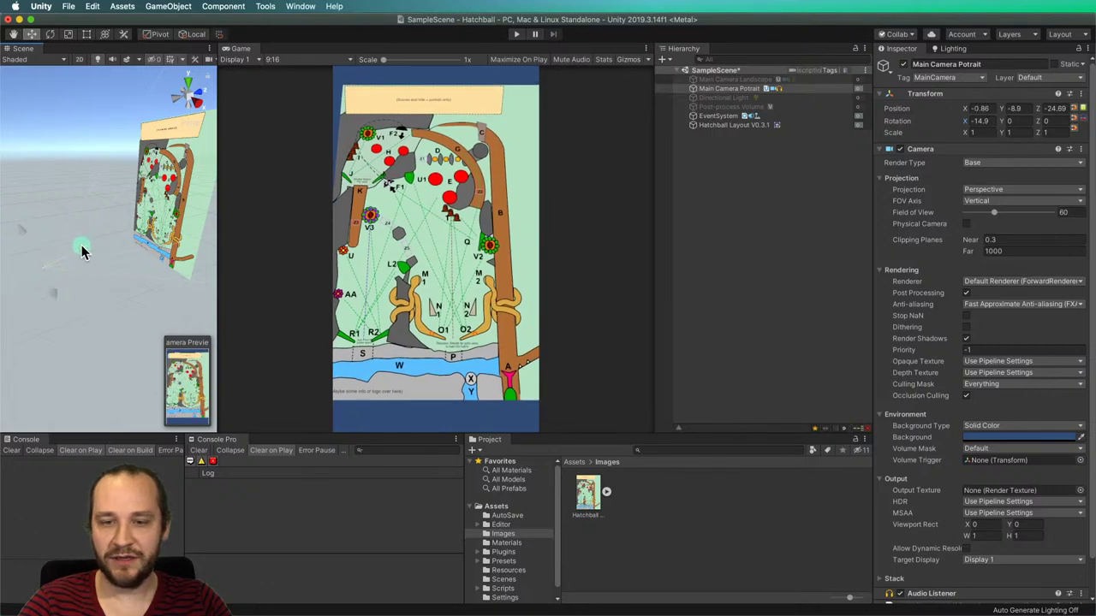
Switch to the landscape camera and view it at Free Aspect in a wider Game panel.
click(122, 321)
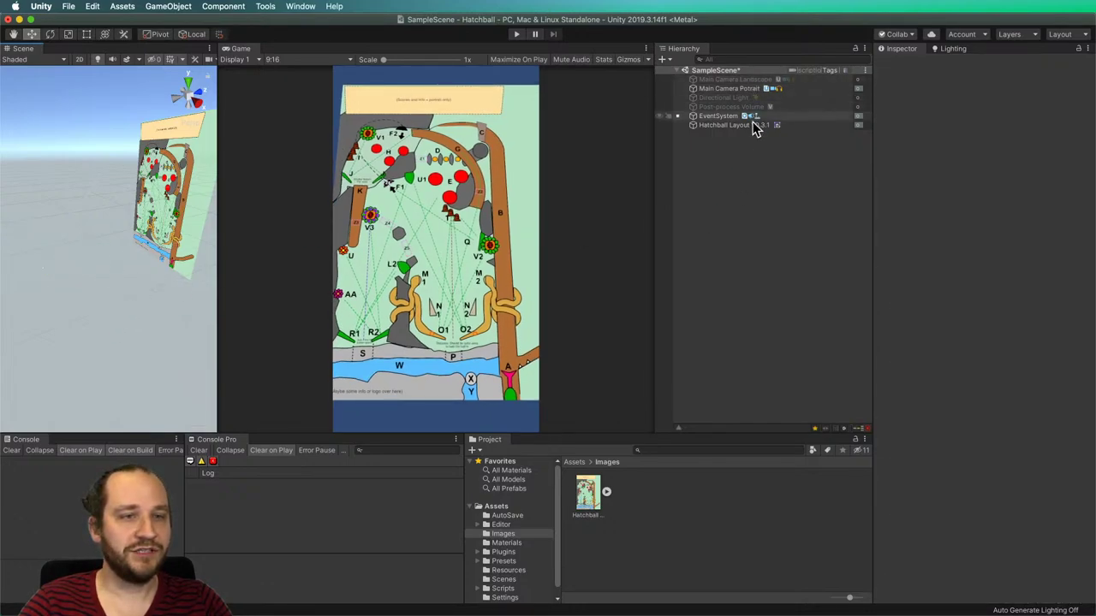
click(762, 89)
click(858, 89)
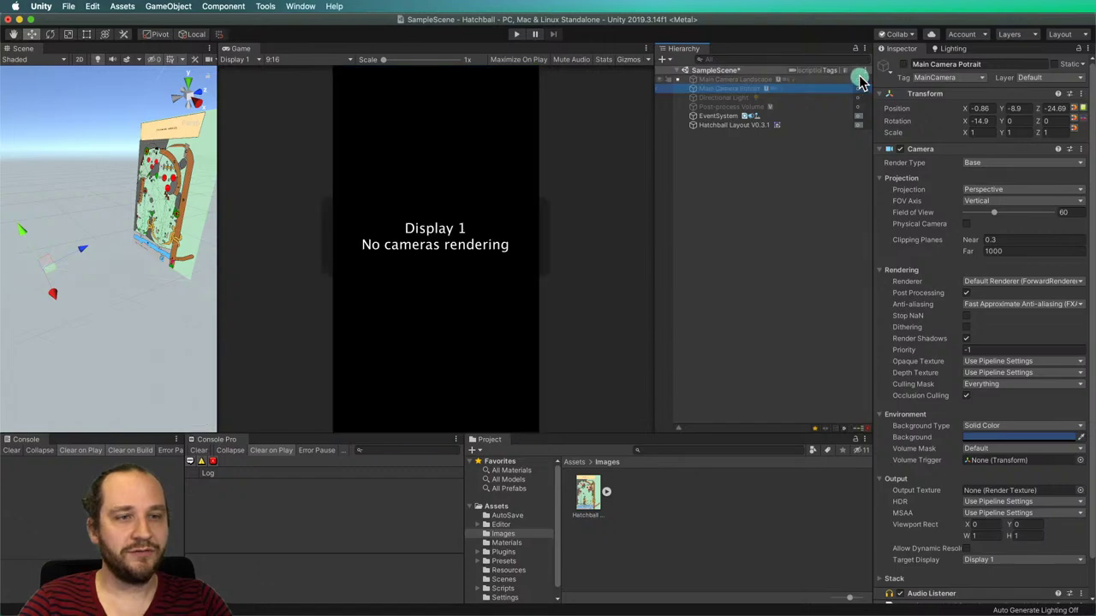
click(858, 80)
click(728, 78)
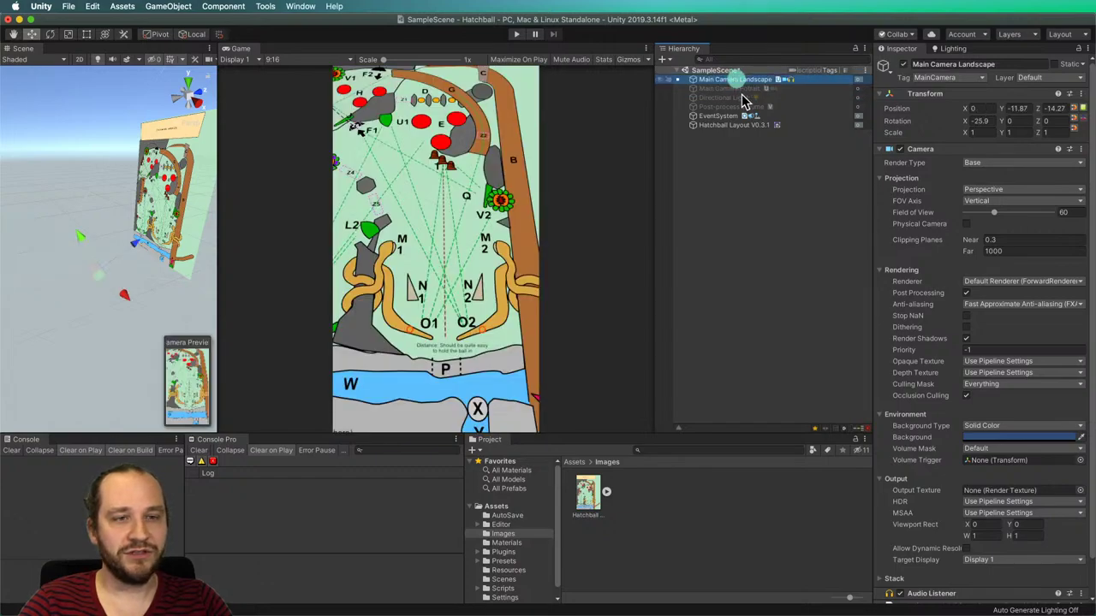
click(304, 60)
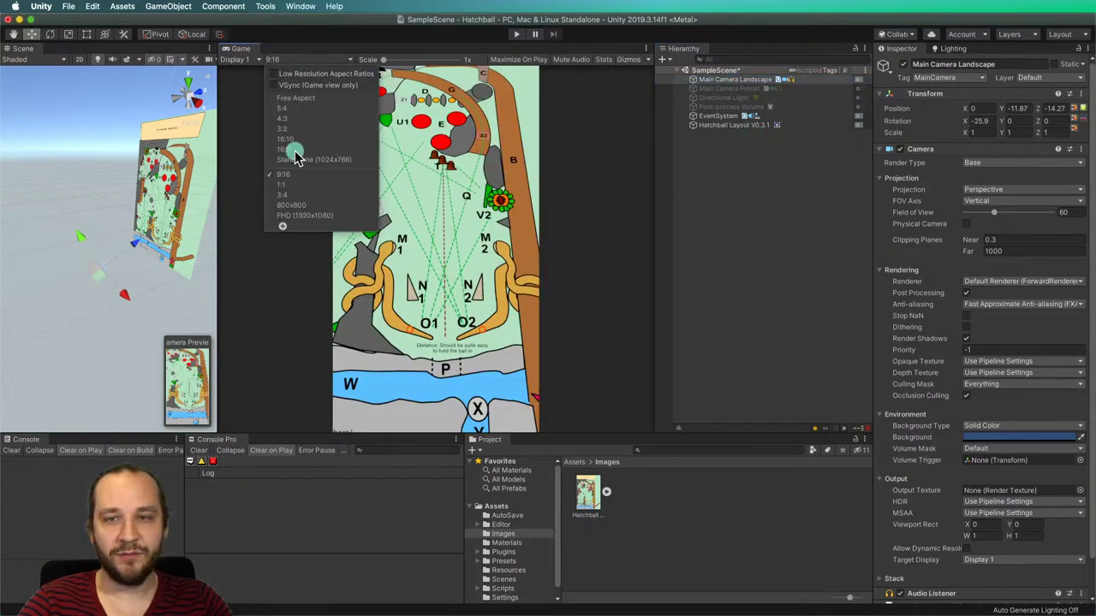
click(297, 102)
drag(218, 203, 288, 206)
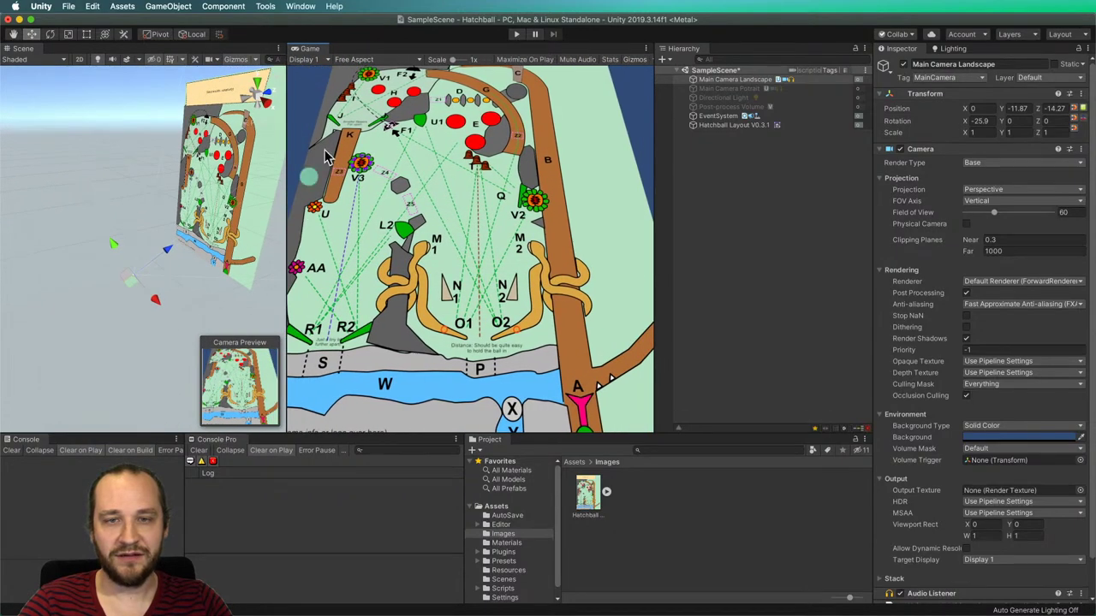
Test a 1:1 aspect, then return to 9:16 with the portrait camera active.
click(363, 62)
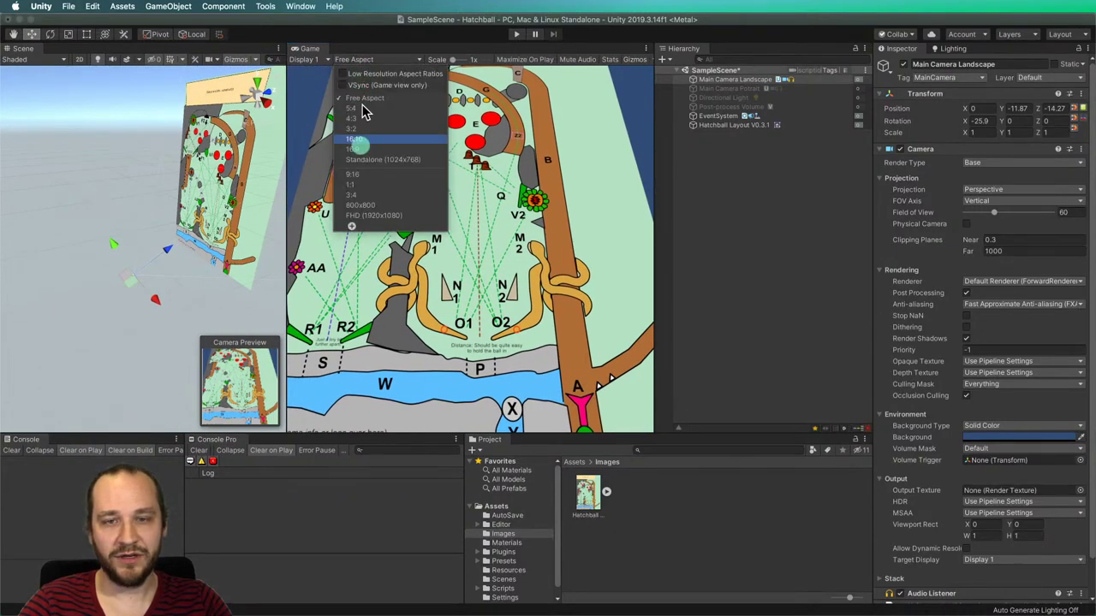
click(358, 185)
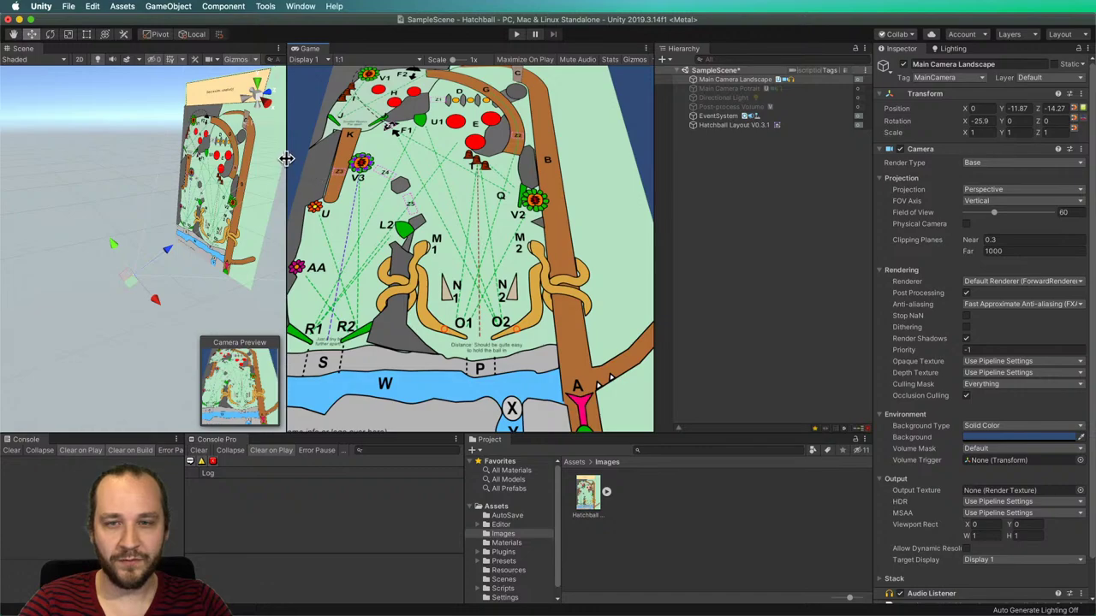
drag(287, 159, 428, 171)
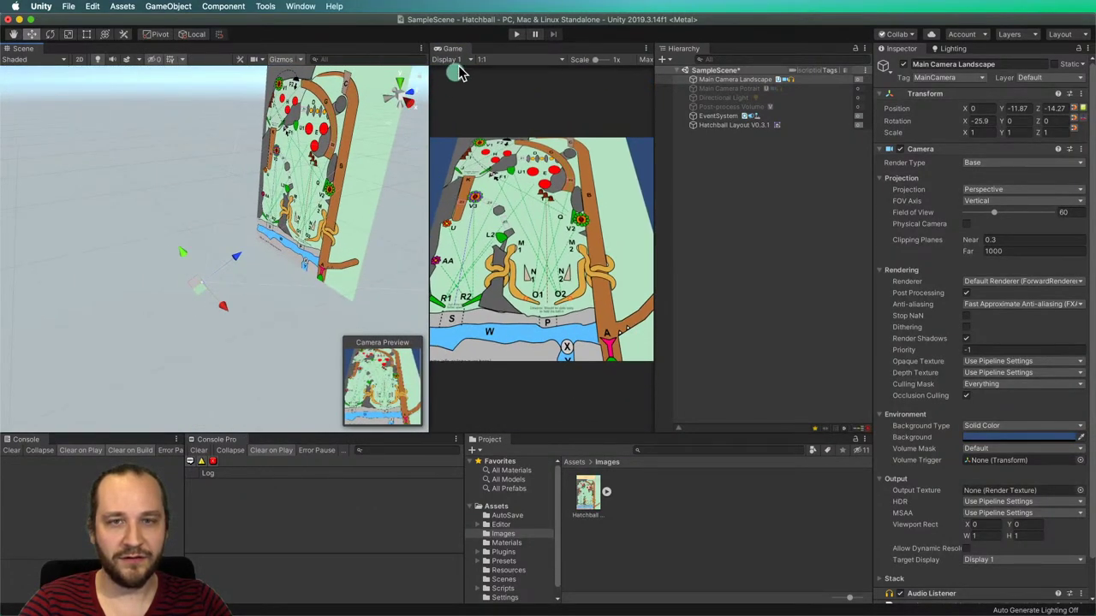
click(492, 59)
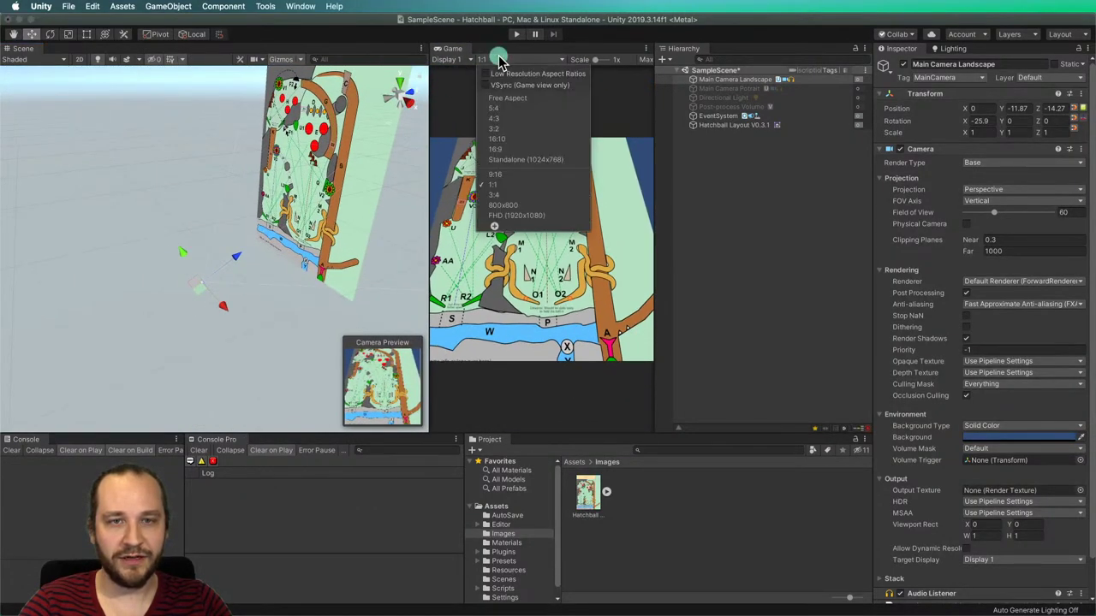
click(505, 175)
click(727, 88)
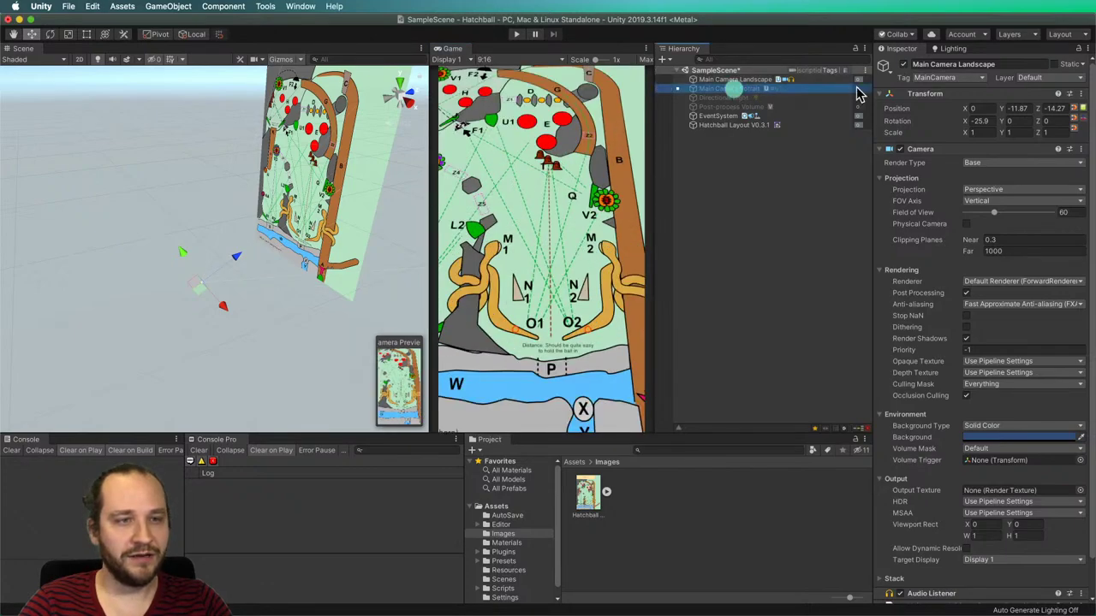
click(857, 88)
click(857, 79)
Orbit to the board's front and look at it face-on in 2D, then return to 3D.
click(781, 198)
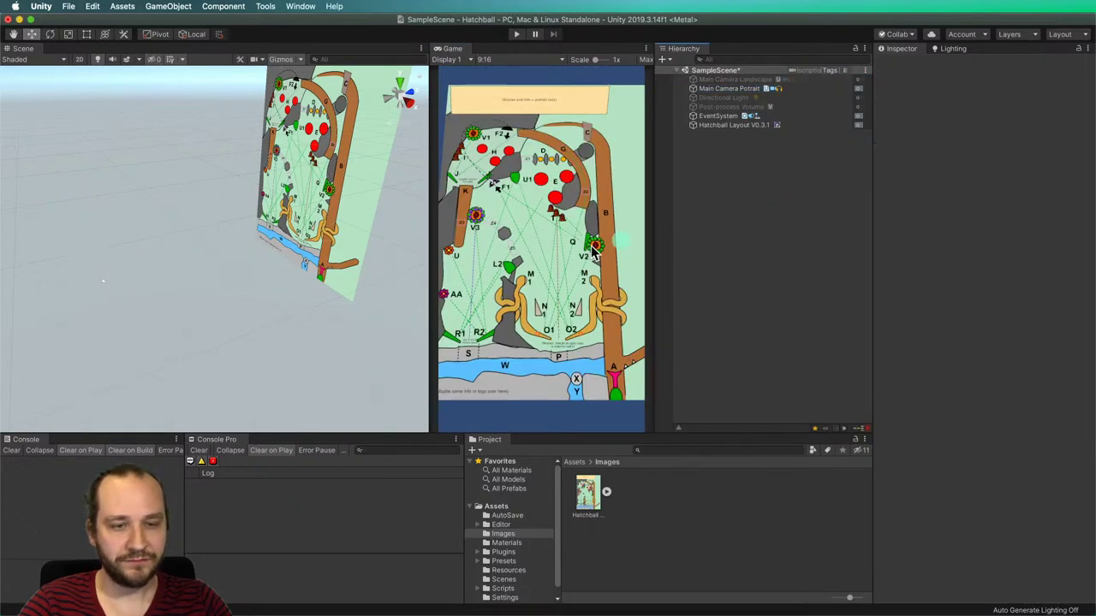
alt+drag(216, 226, 261, 312)
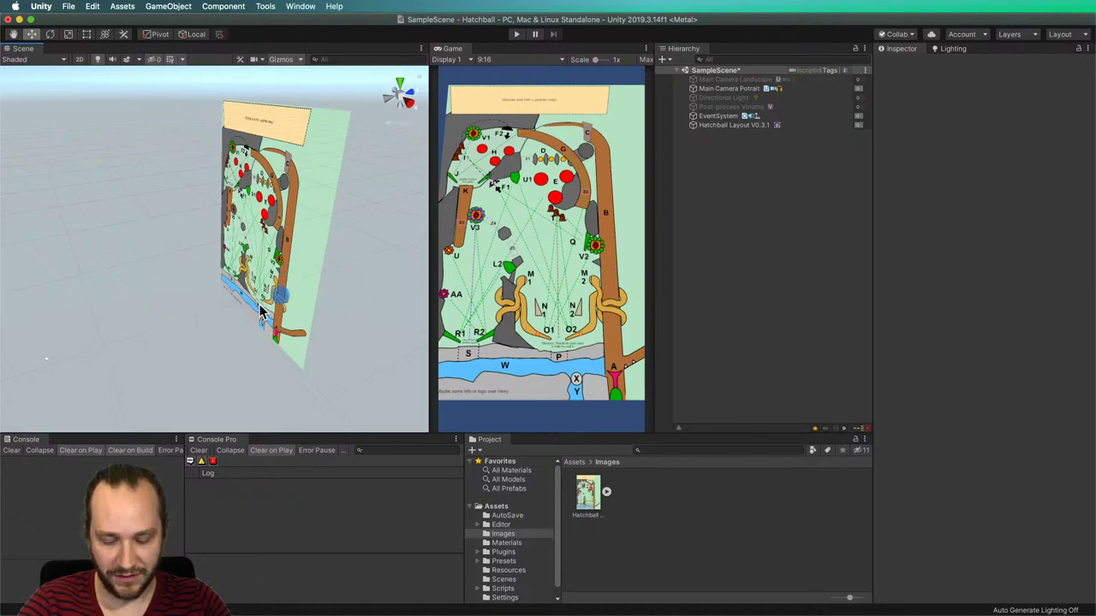
mouse_move(347, 263)
alt+mouse_down()
mouse_move(335, 254)
mouse_move(314, 279)
mouse_move(331, 269)
alt+mouse_up()
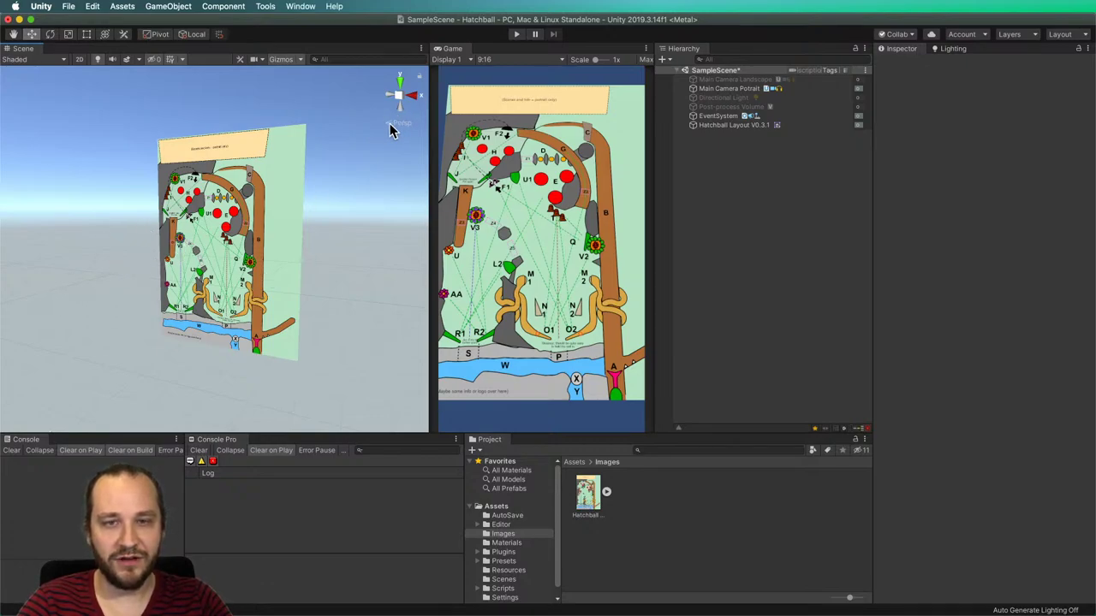
click(79, 59)
scroll(101, 308, up, 2)
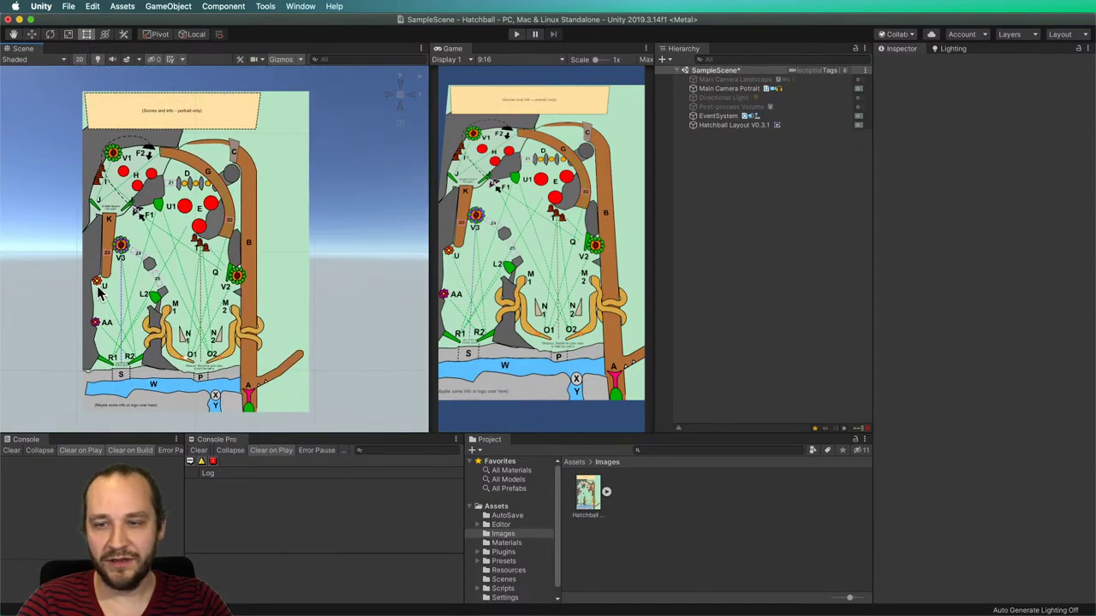
middle_drag(99, 308, 111, 310)
drag(126, 306, 128, 306)
key(t)
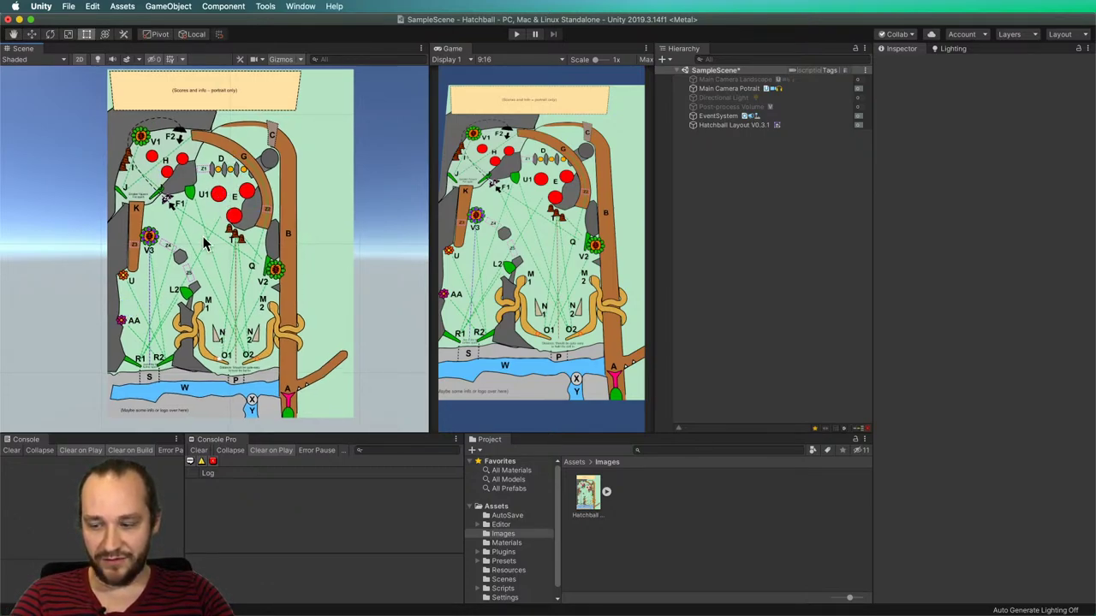
click(79, 59)
key(w)
Tilt the Hatchball Layout board with the Rotate tool, undo back to rotation 0, and switch to 2D.
alt+drag(316, 255, 239, 272)
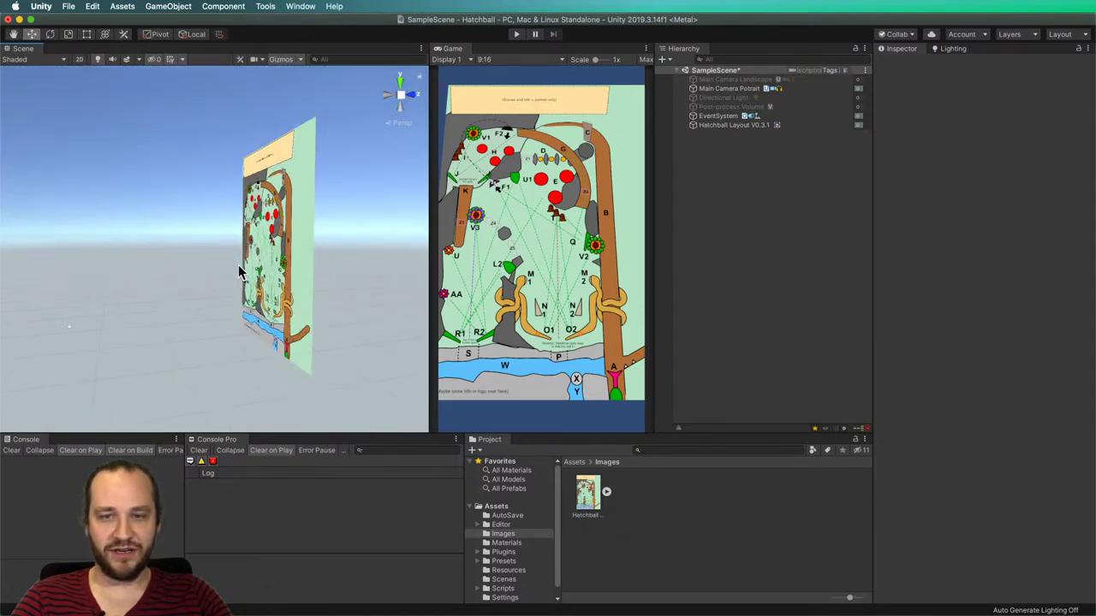
click(300, 306)
click(52, 36)
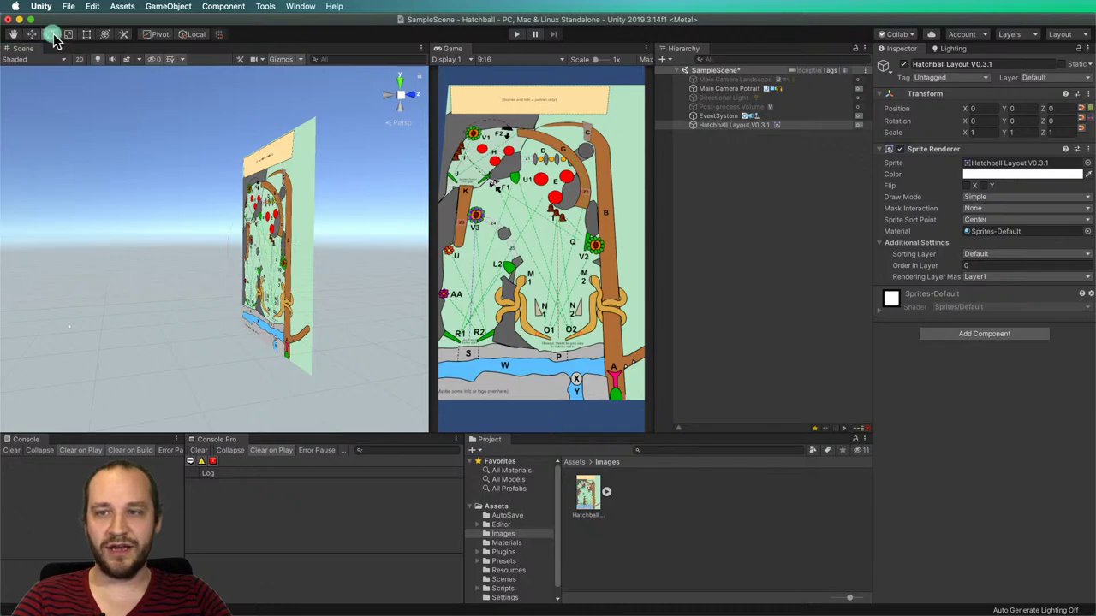
drag(237, 220, 333, 139)
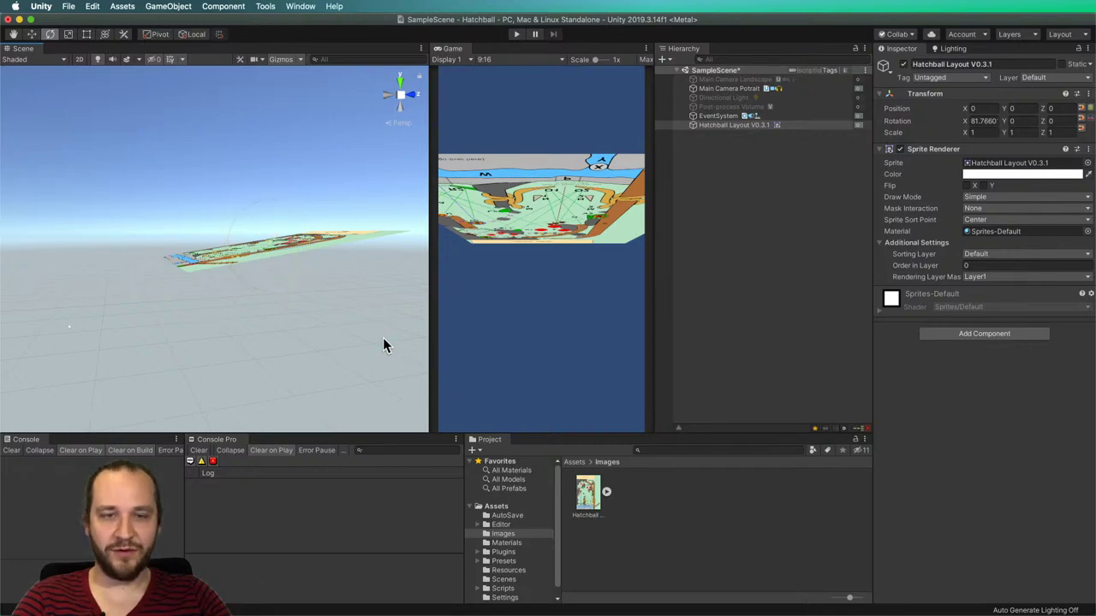
key(super+z)
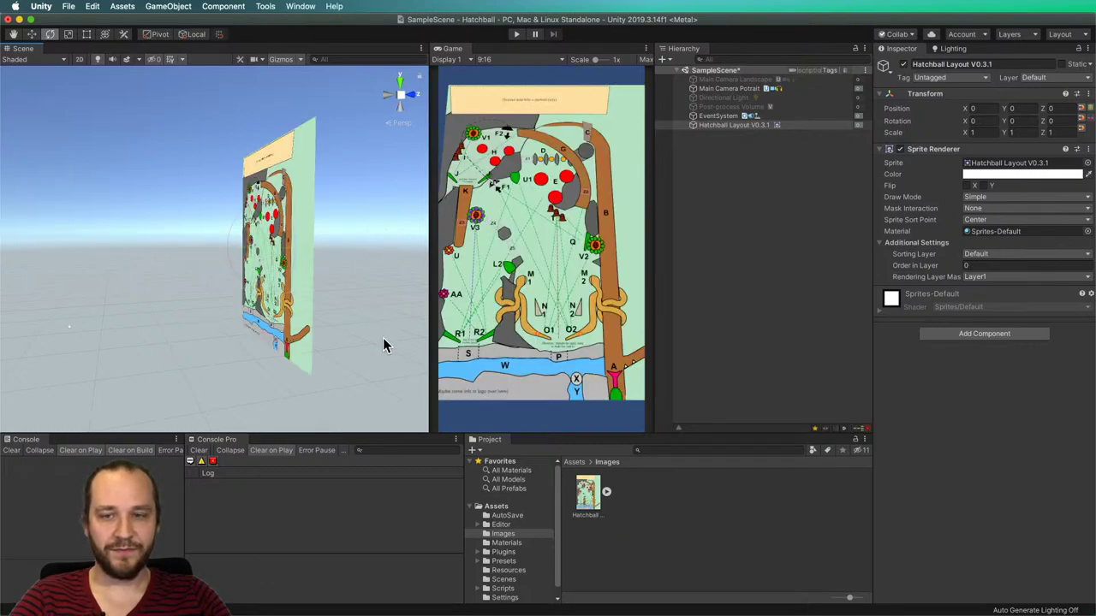
click(382, 345)
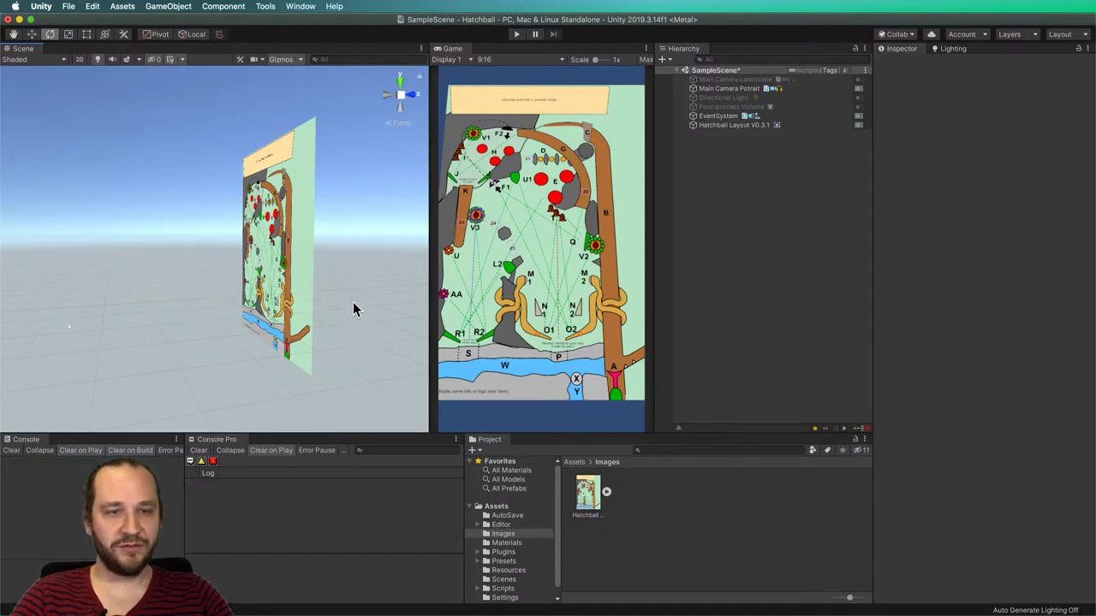
click(80, 62)
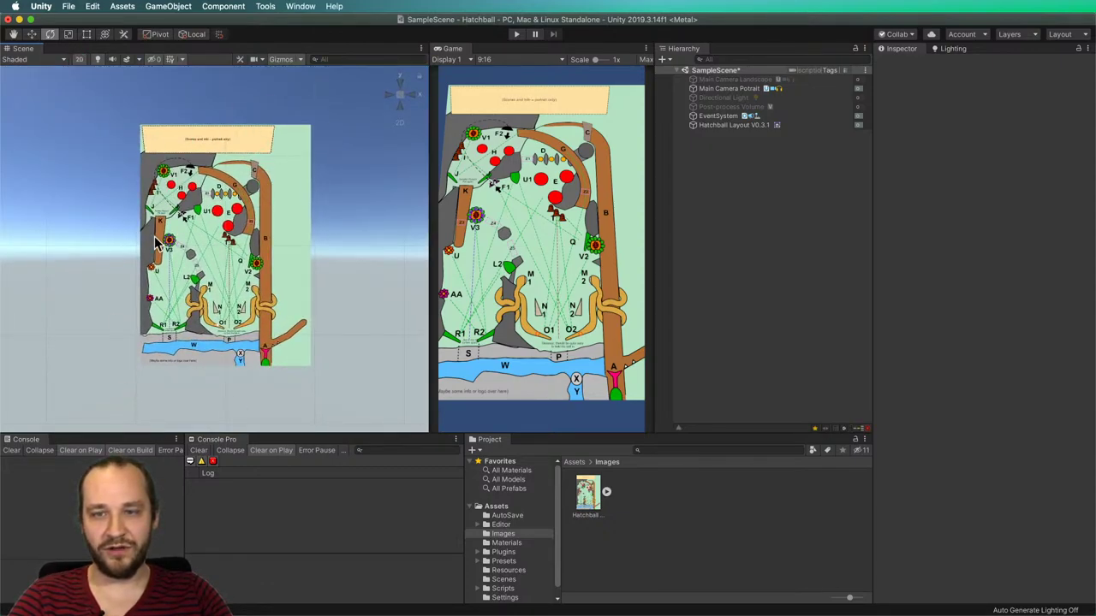
Zoom in and import the PolygonDrawer script from Finder into Assets/Scripts.
scroll(206, 244, up, 5)
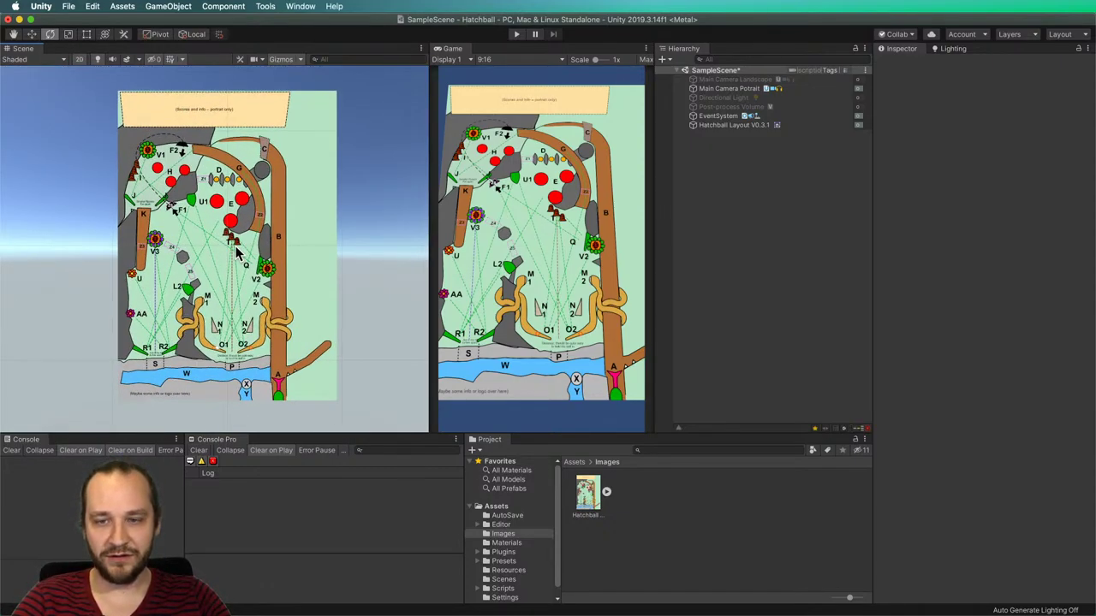
scroll(184, 377, up, 3)
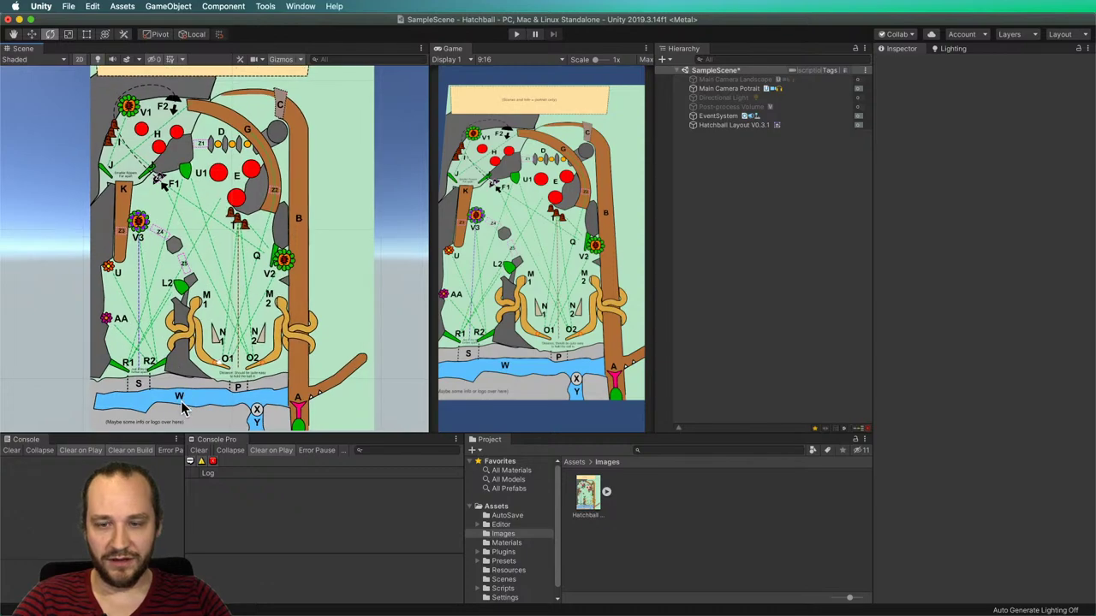
scroll(190, 282, up, 1)
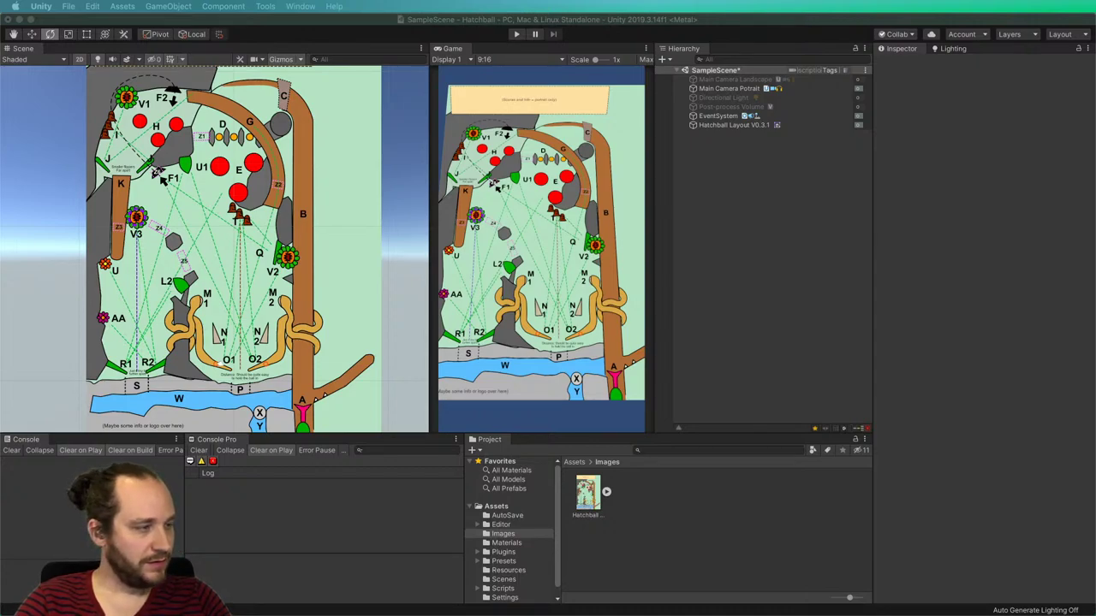
click(502, 589)
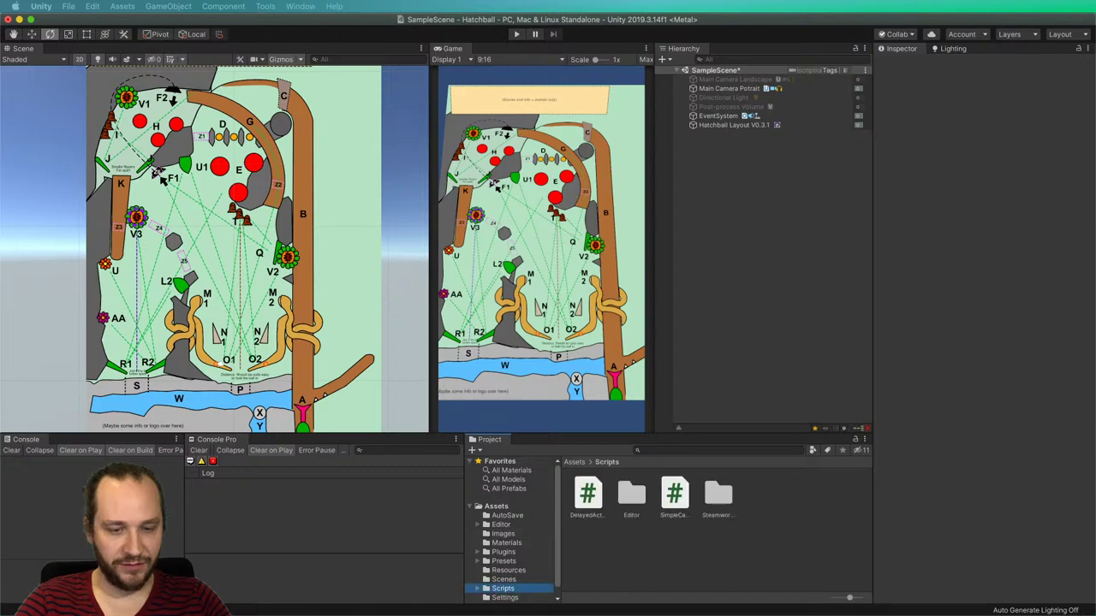
drag(828, 510, 741, 541)
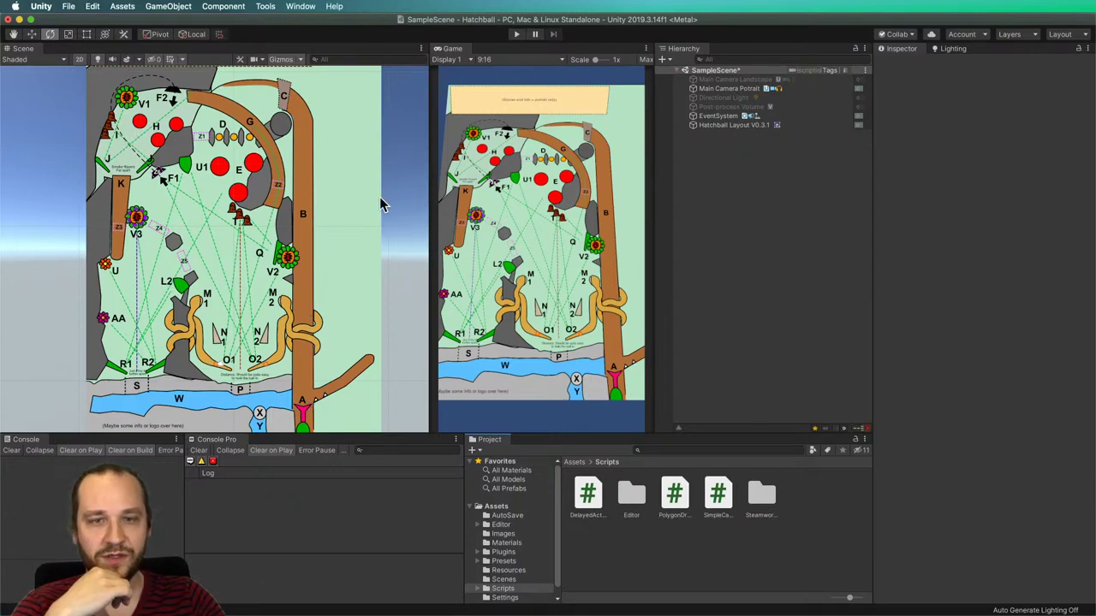
Tint the Hatchball Layout sprite grey 878787 via its Sprite Renderer colour.
click(354, 207)
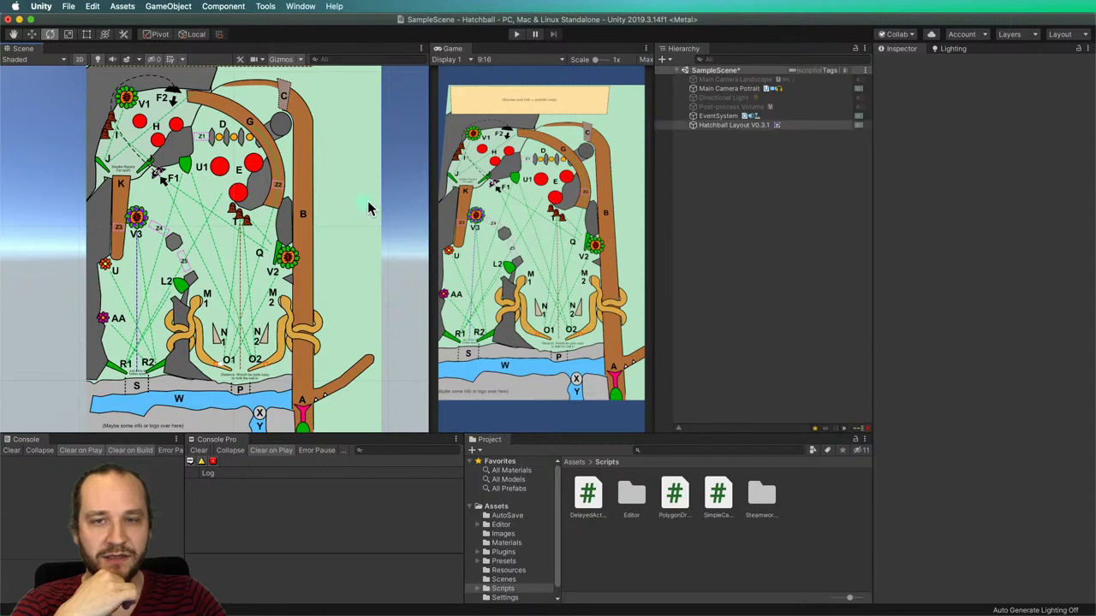
click(1023, 174)
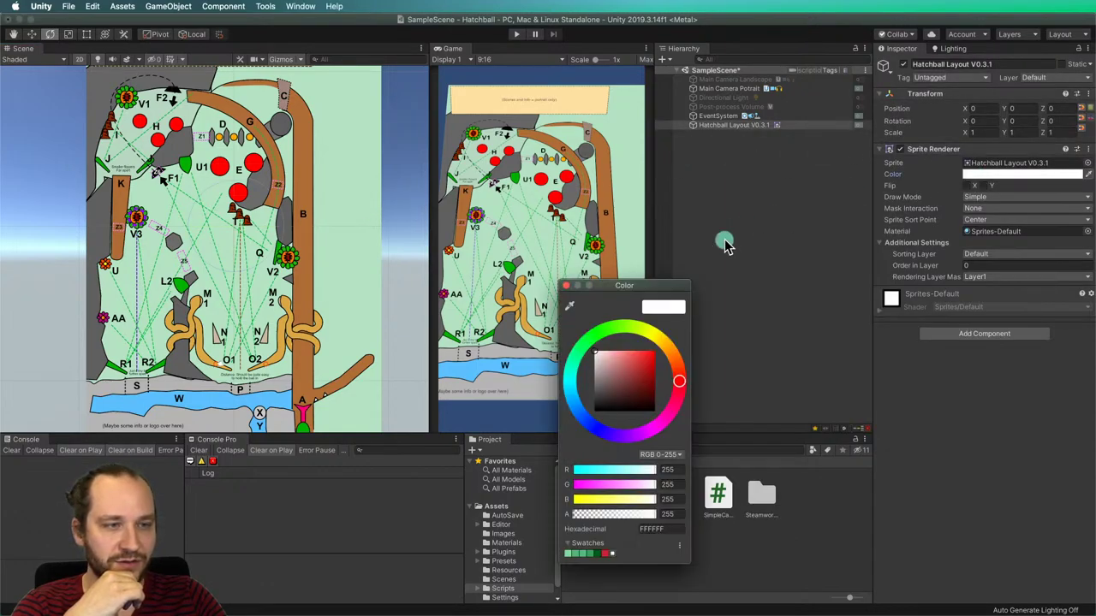
drag(598, 363, 591, 385)
click(565, 285)
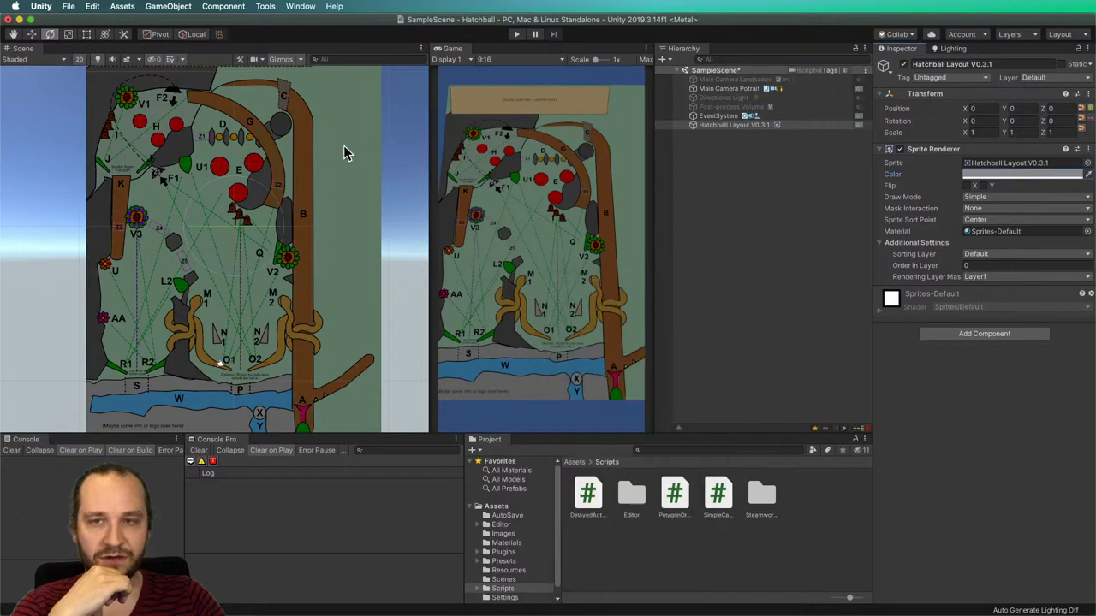
Browse the Scene view's gizmo, grid and window options without changing them.
click(301, 59)
click(300, 59)
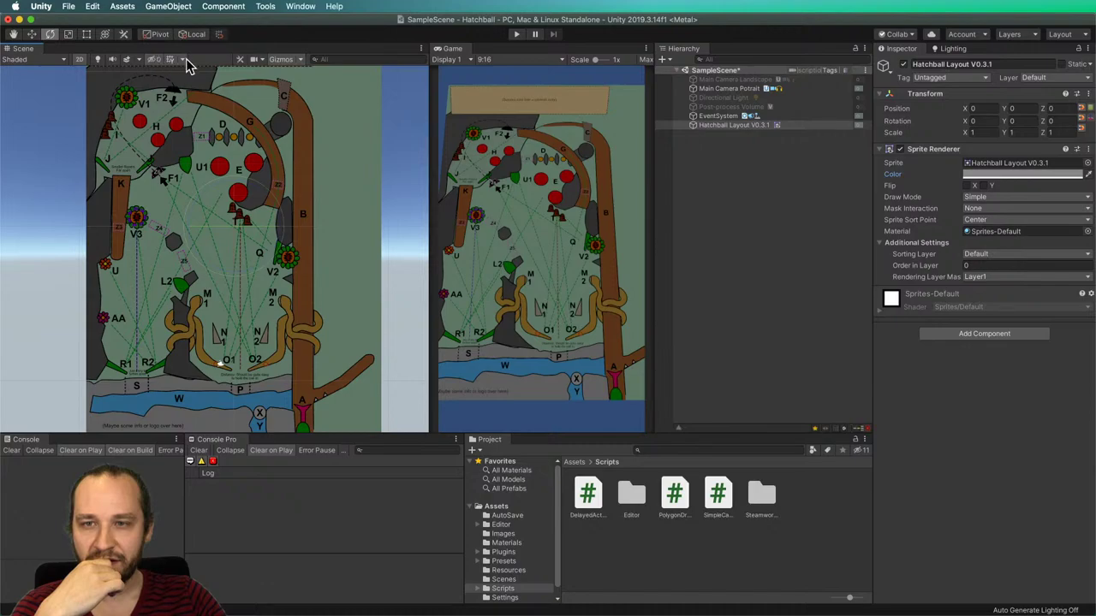
click(183, 59)
click(215, 68)
click(359, 167)
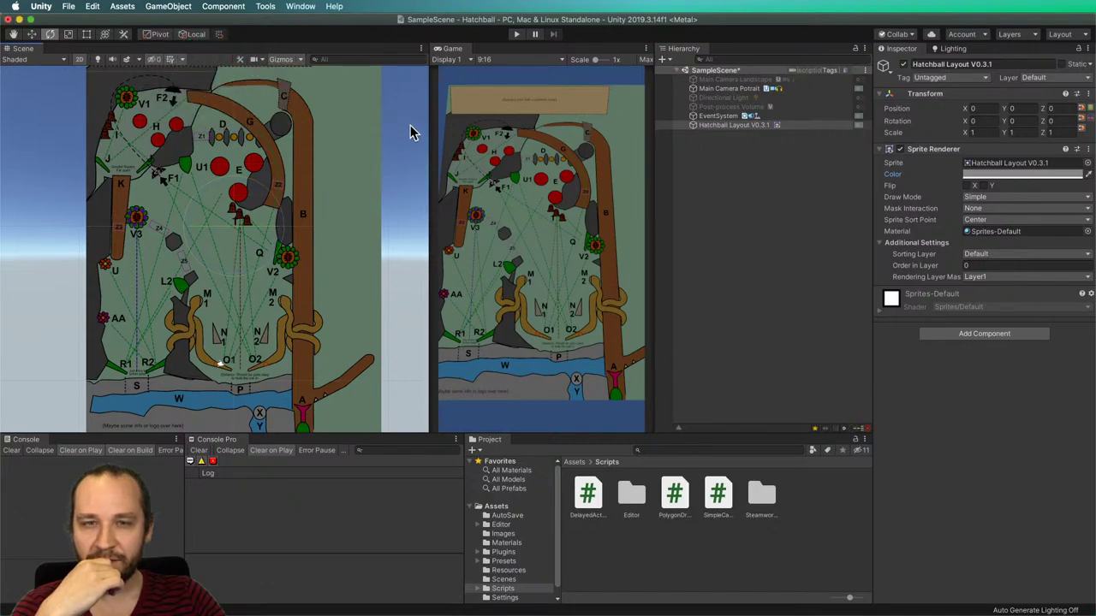
click(421, 48)
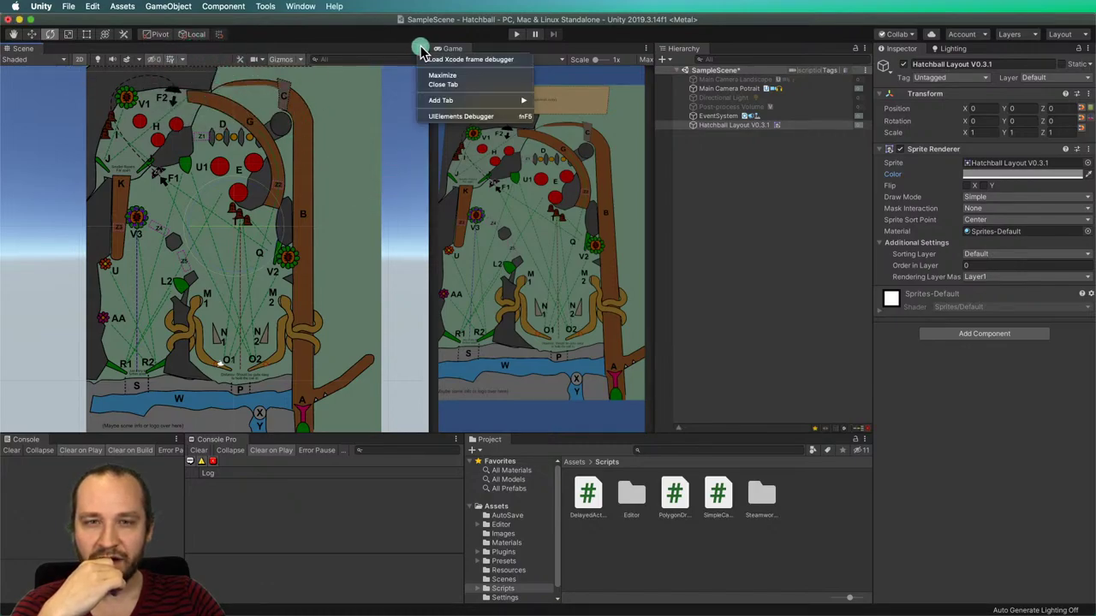
click(36, 7)
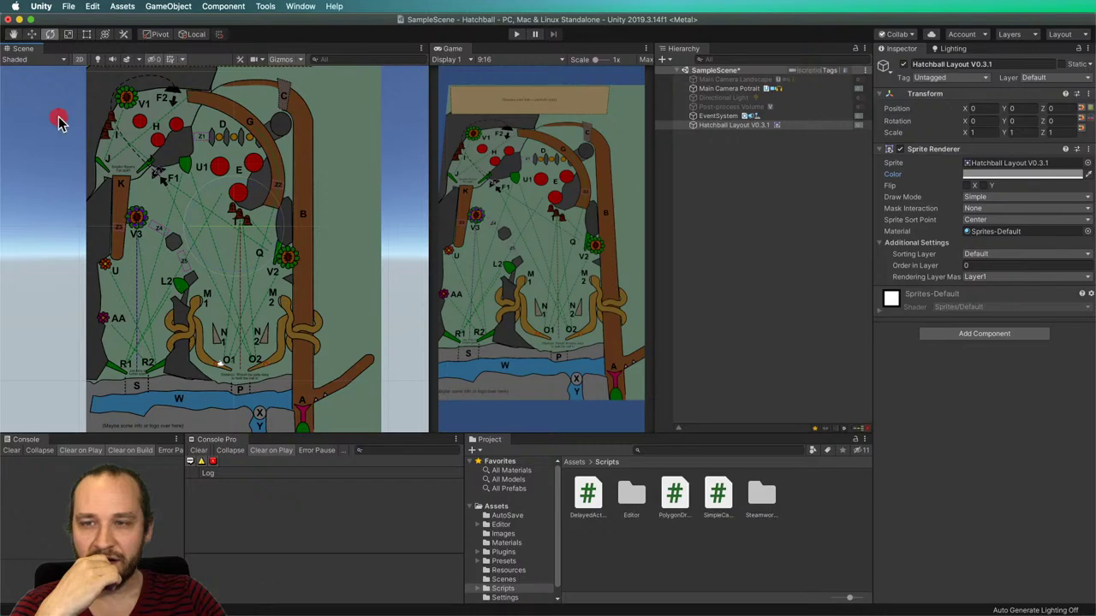
Pan and zoom around the darkened board and deselect it.
middle_drag(286, 245, 290, 265)
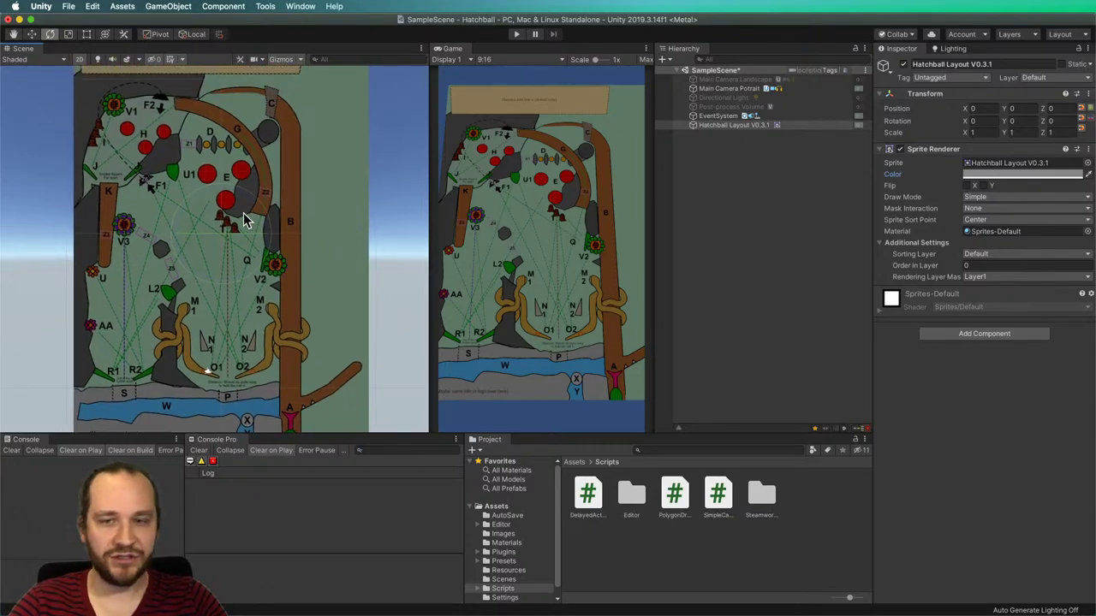
scroll(242, 184, up, 1)
scroll(243, 187, up, 1)
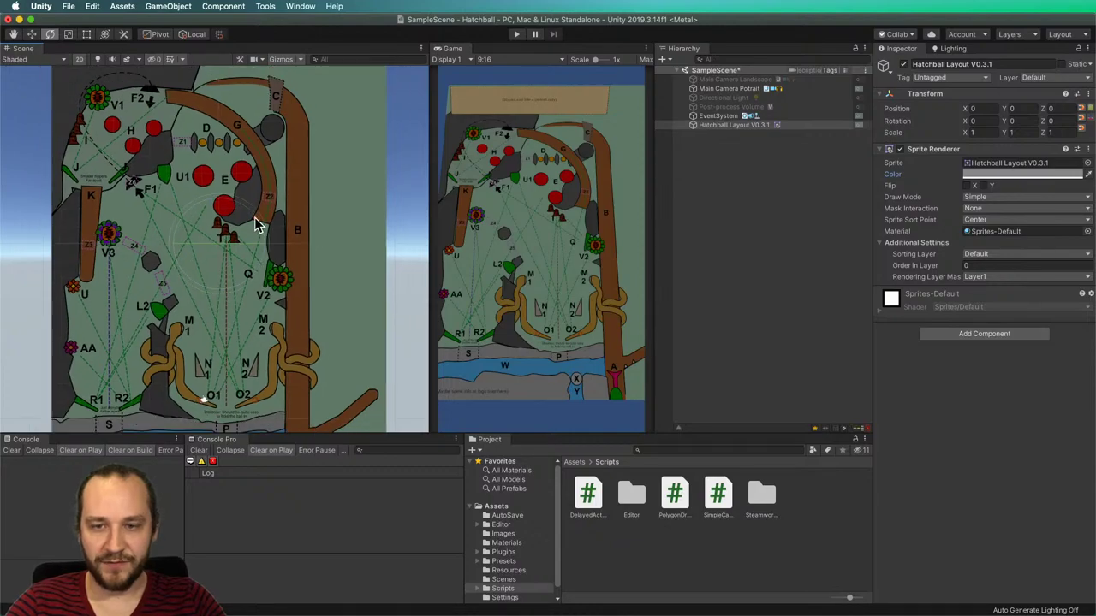
scroll(332, 260, down, 2)
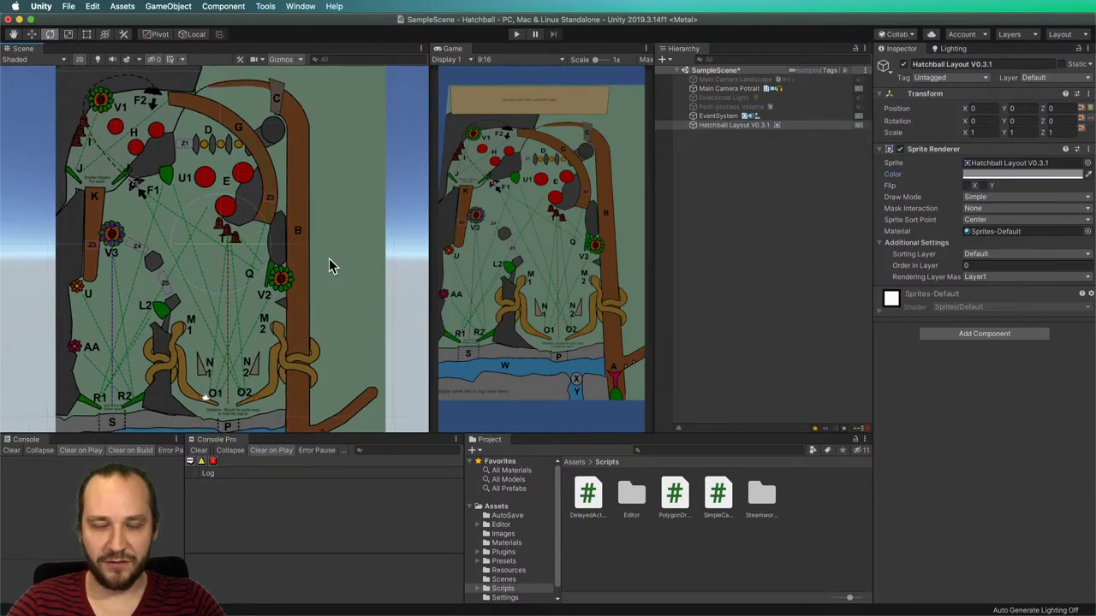
click(730, 180)
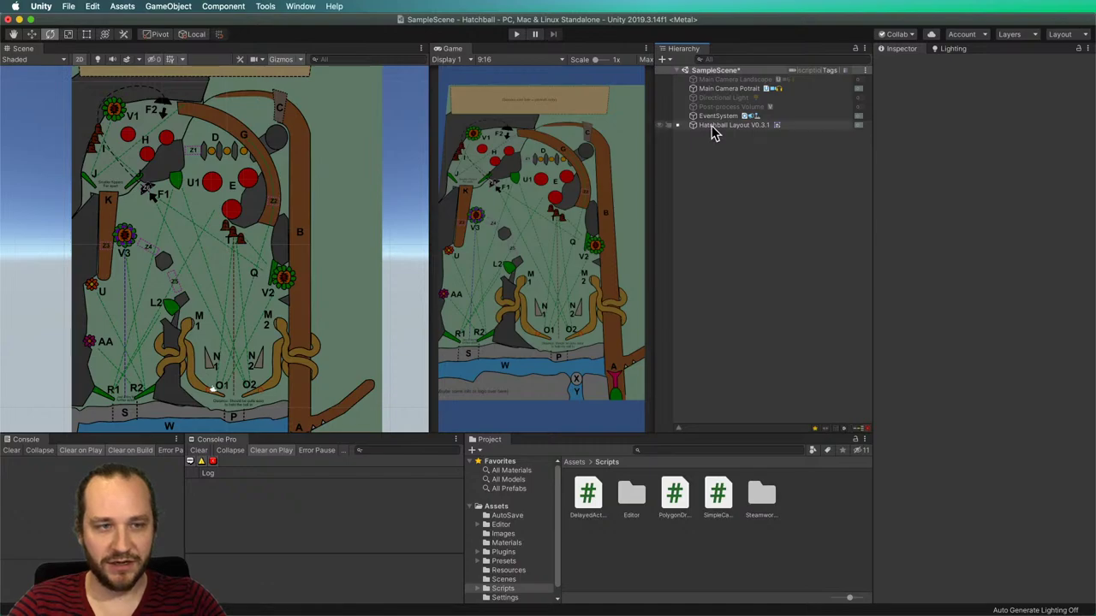
middle_drag(301, 243, 296, 220)
Create a New Sprite through the Hierarchy's 2D Object > Sprite menu.
click(708, 197)
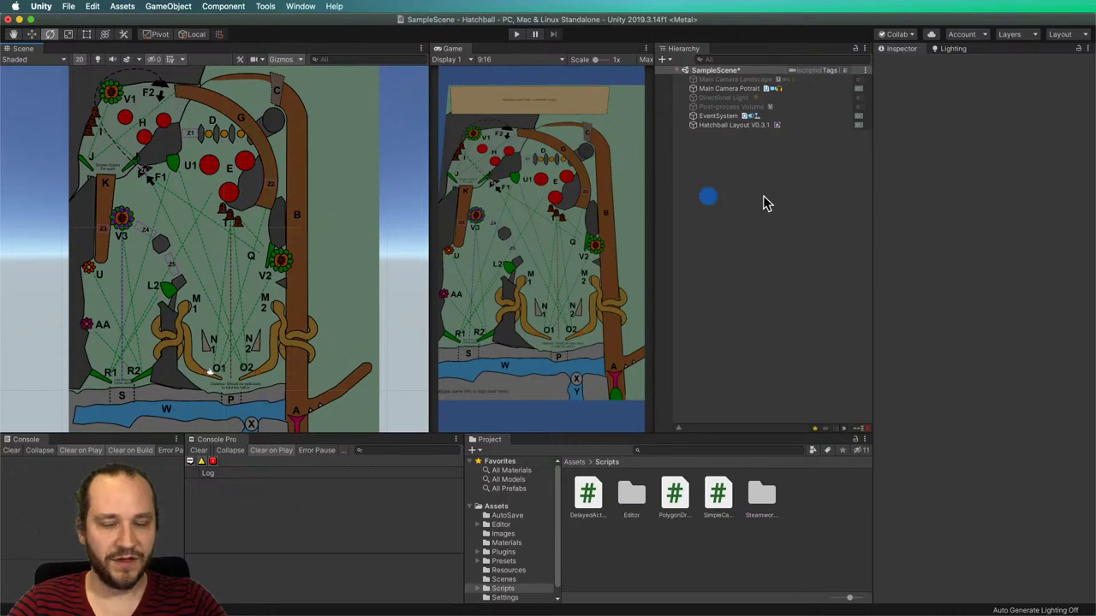
right_click(736, 196)
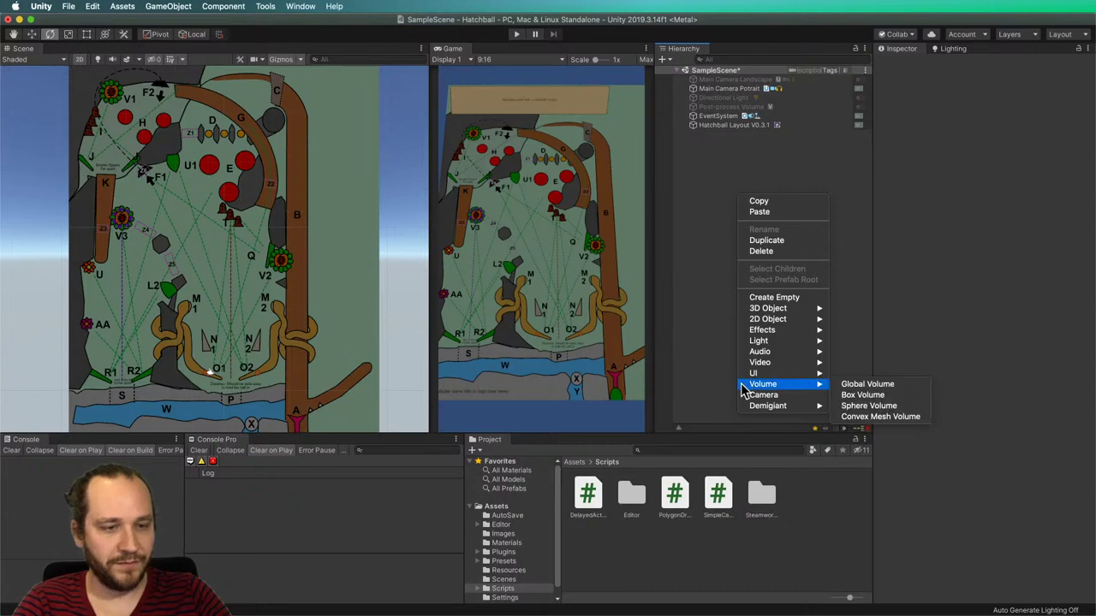
mouse_move(773, 321)
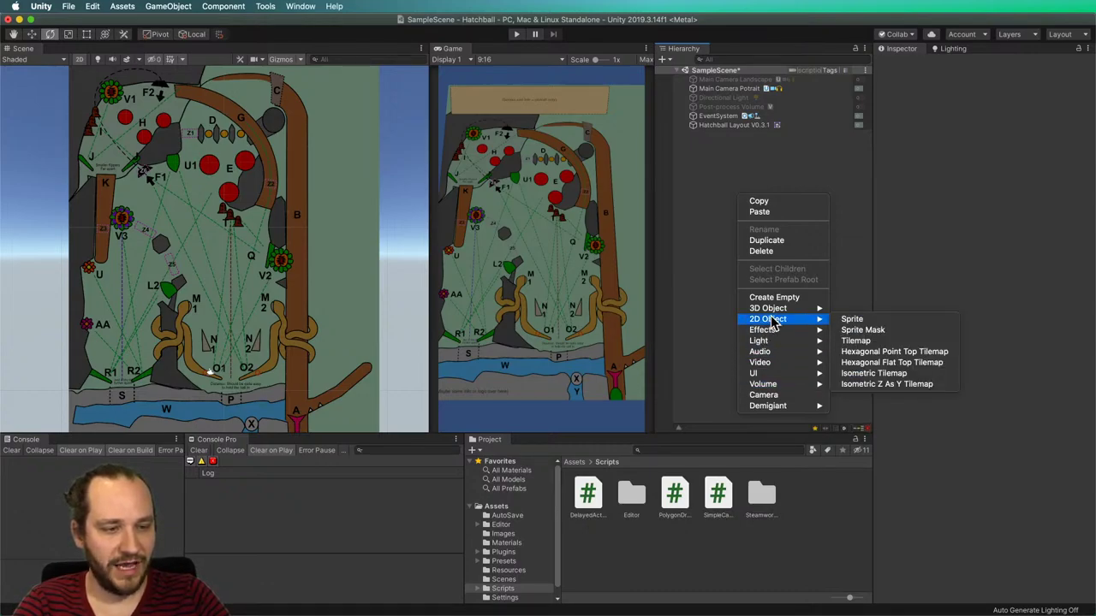
click(853, 321)
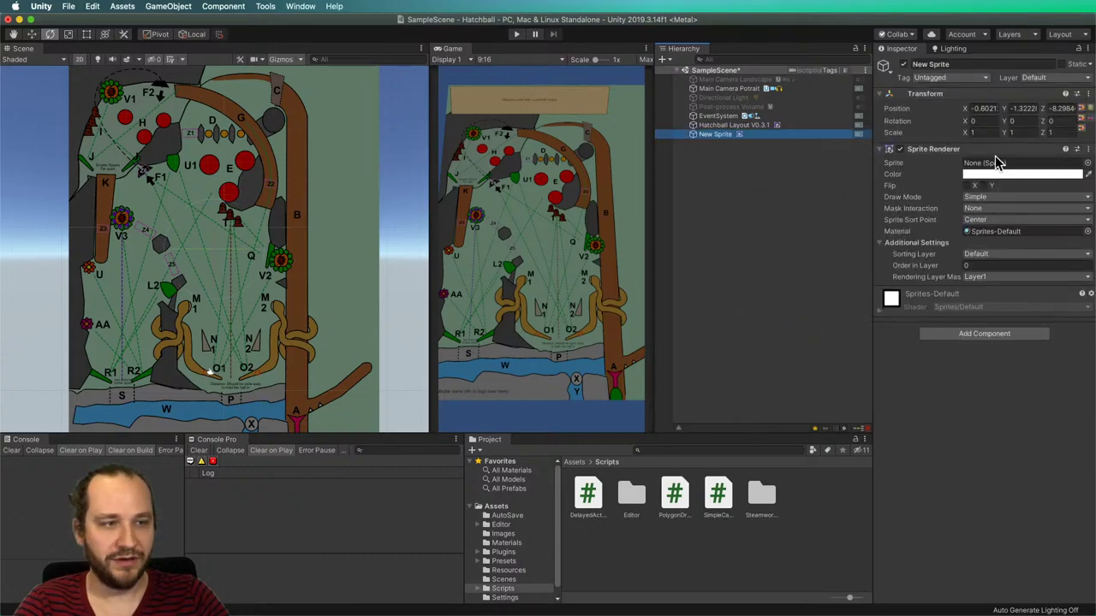
Add a Polygon Collider 2D to the New Sprite and remove its Sprite Renderer.
click(976, 336)
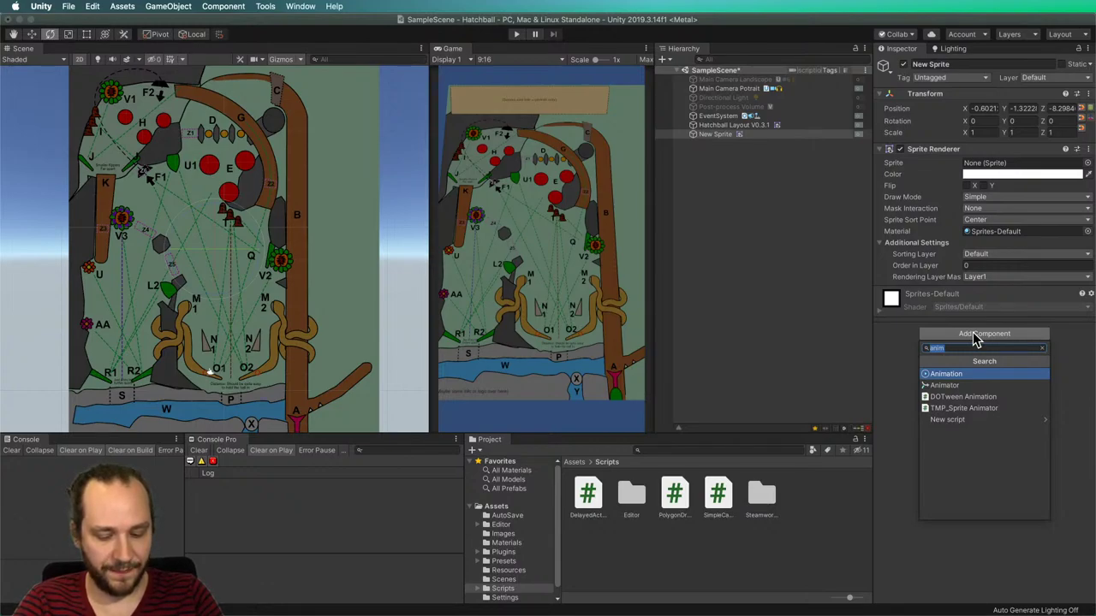
text(poly)
click(970, 374)
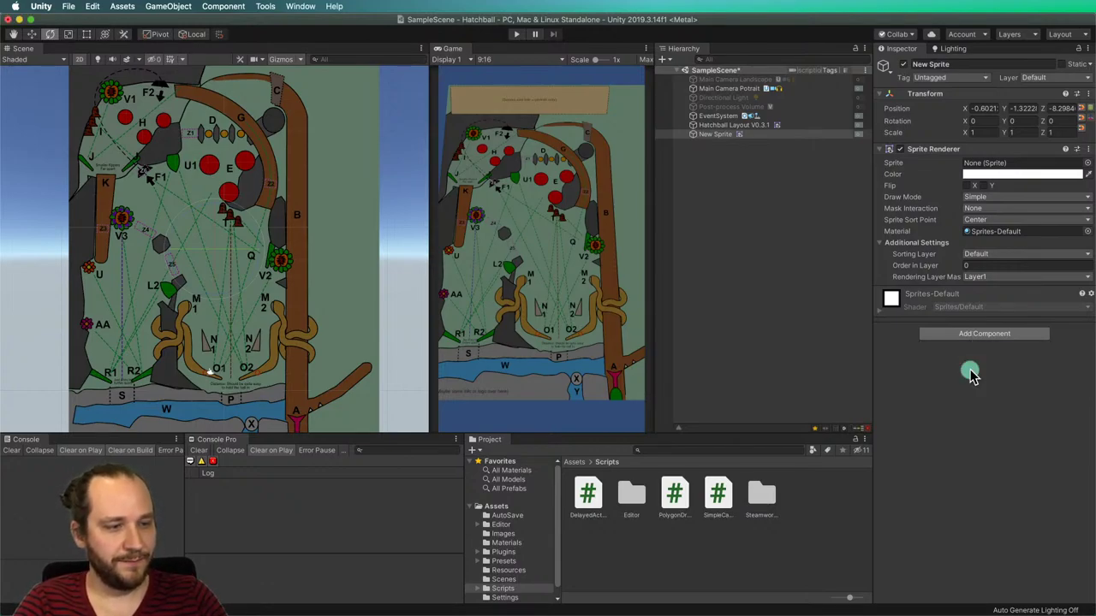
right_click(933, 152)
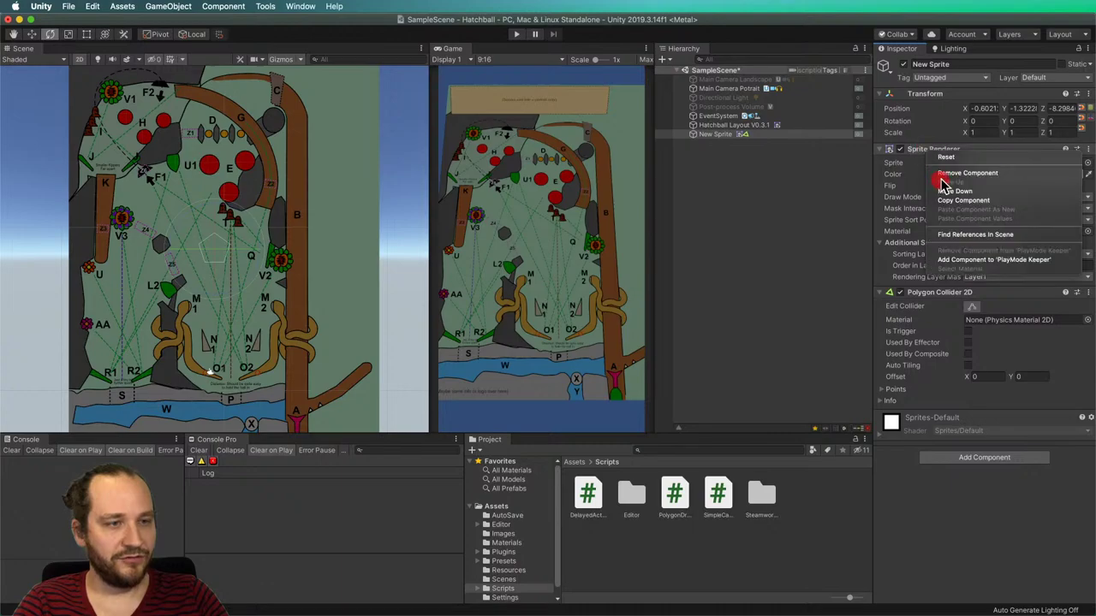
click(941, 175)
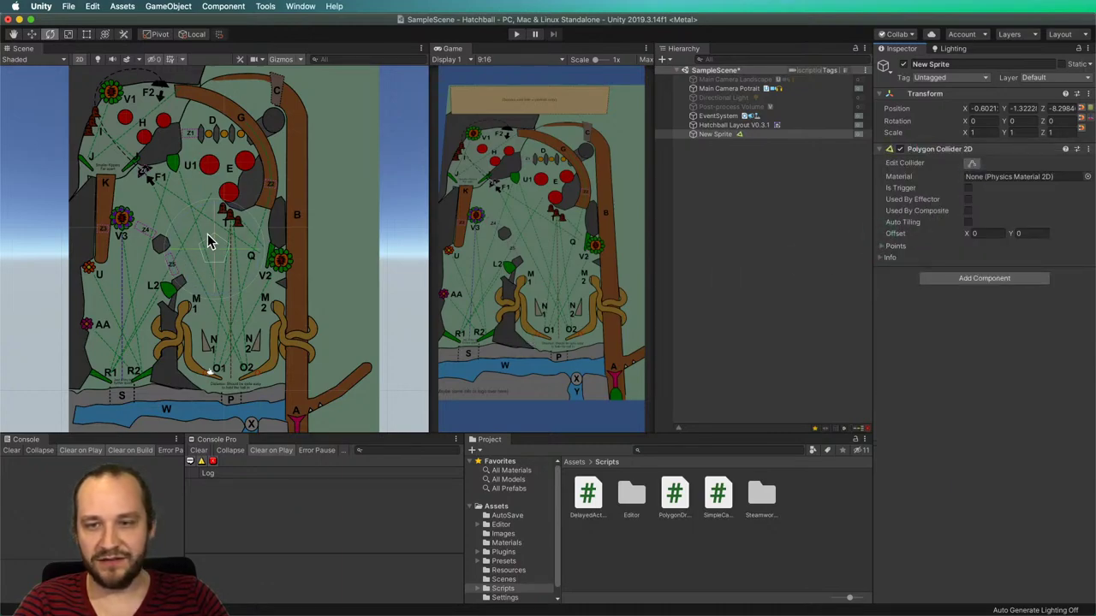
Move the pentagon collider left to X -3.93, Y -1.04, then leave 2D to check depth.
key(w)
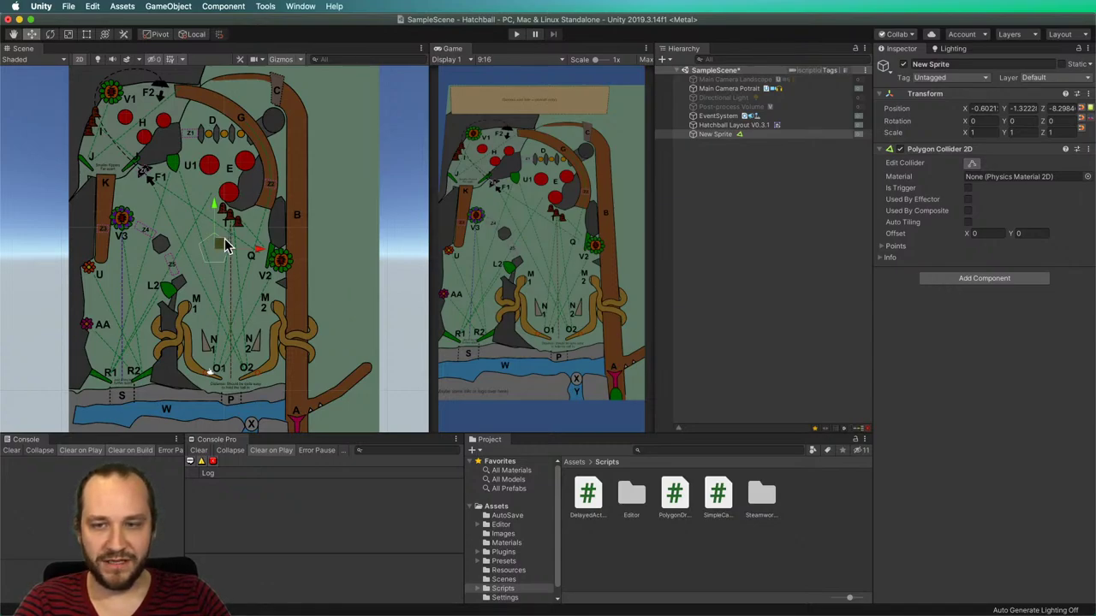
drag(221, 244, 148, 243)
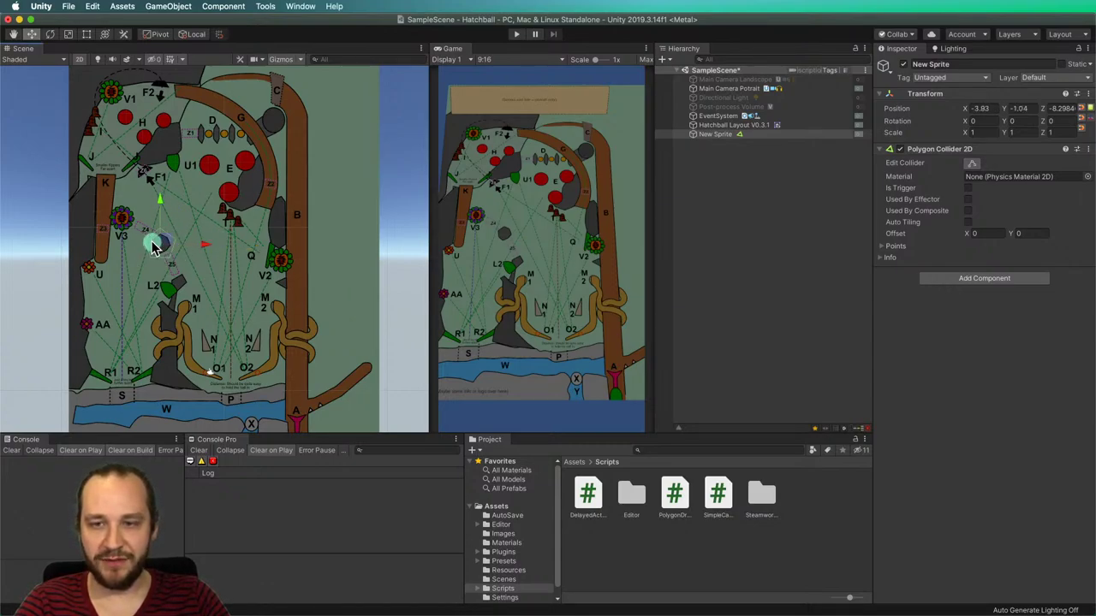
scroll(142, 246, up, 2)
scroll(143, 246, up, 4)
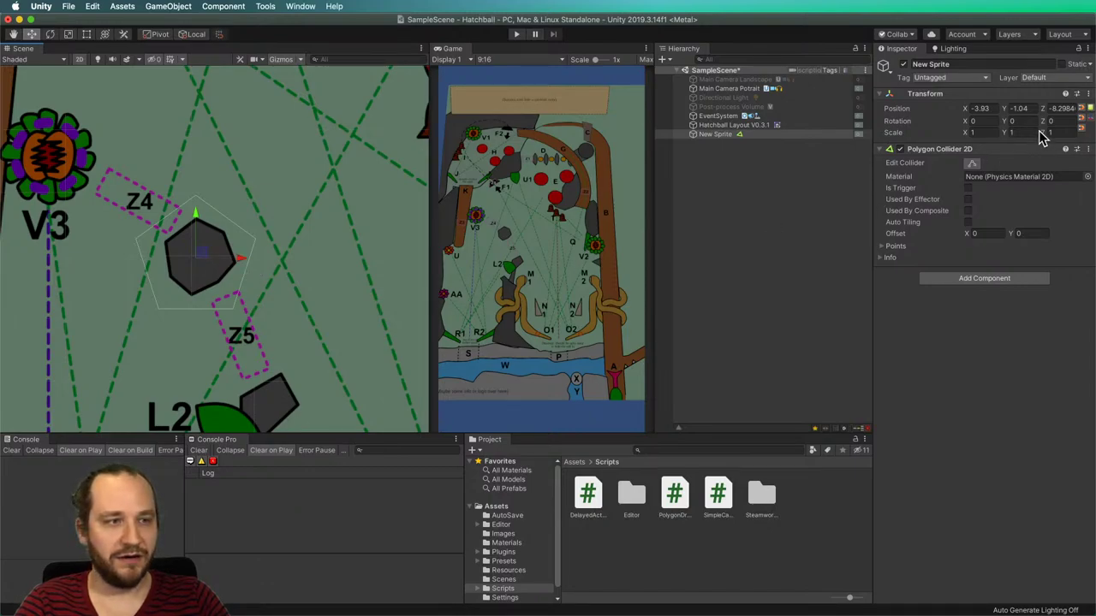
click(1057, 109)
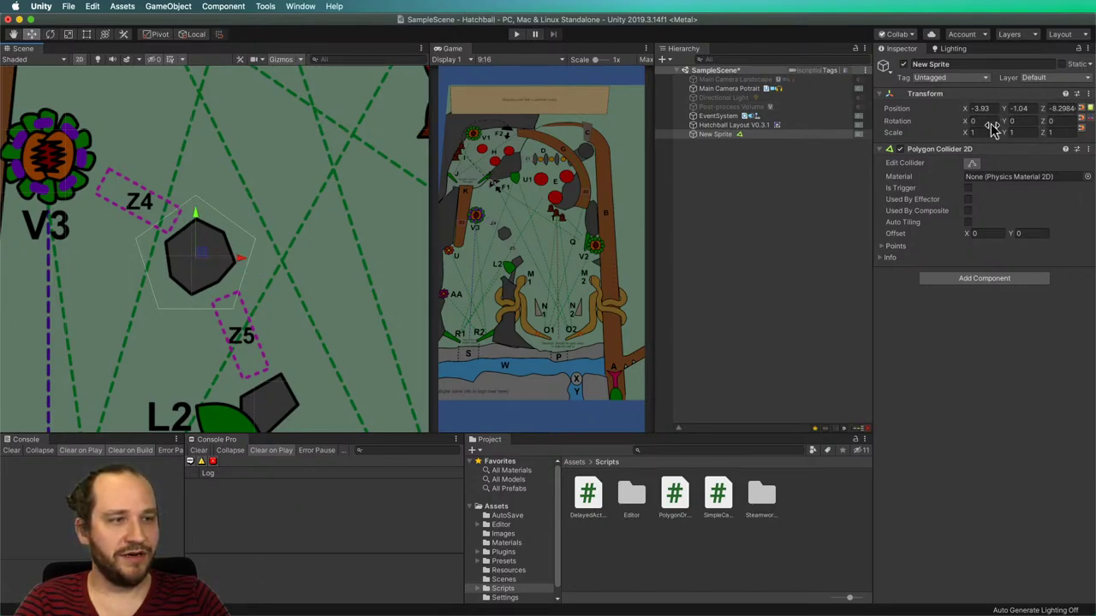
scroll(274, 245, down, 8)
alt+drag(358, 292, 91, 68)
click(78, 59)
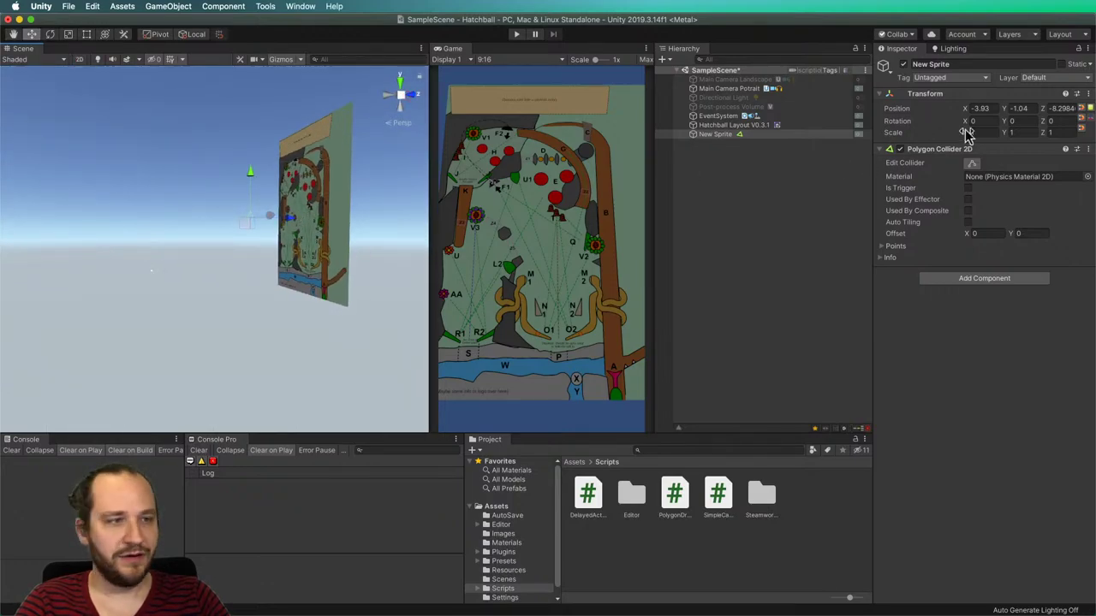
Set the New Sprite's Z position to 0, then return to 2D and zoom in.
click(1062, 109)
text(0)
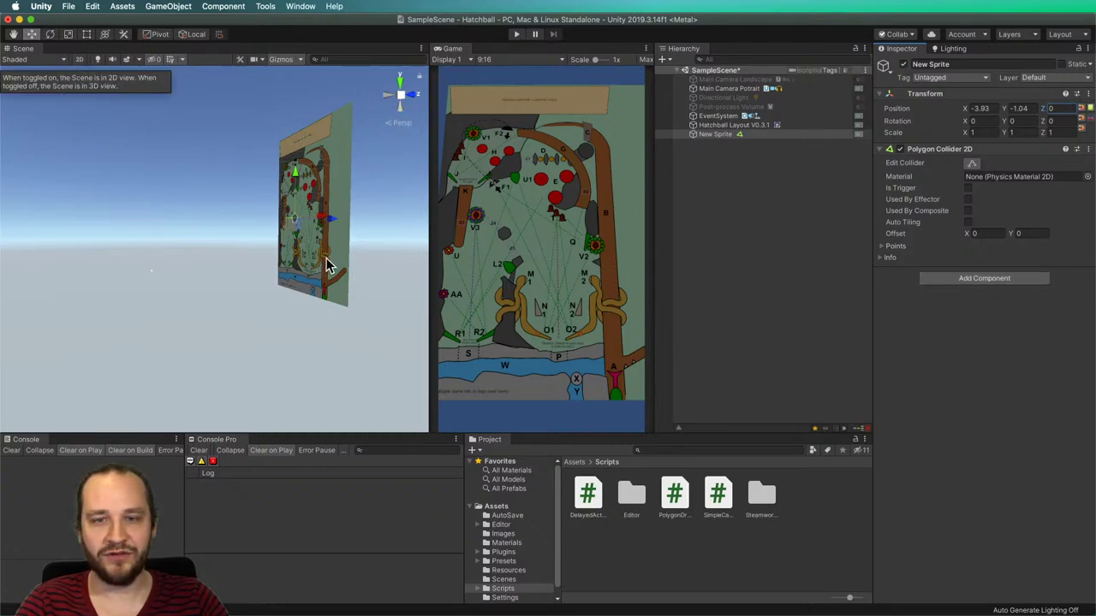
click(79, 60)
key(t)
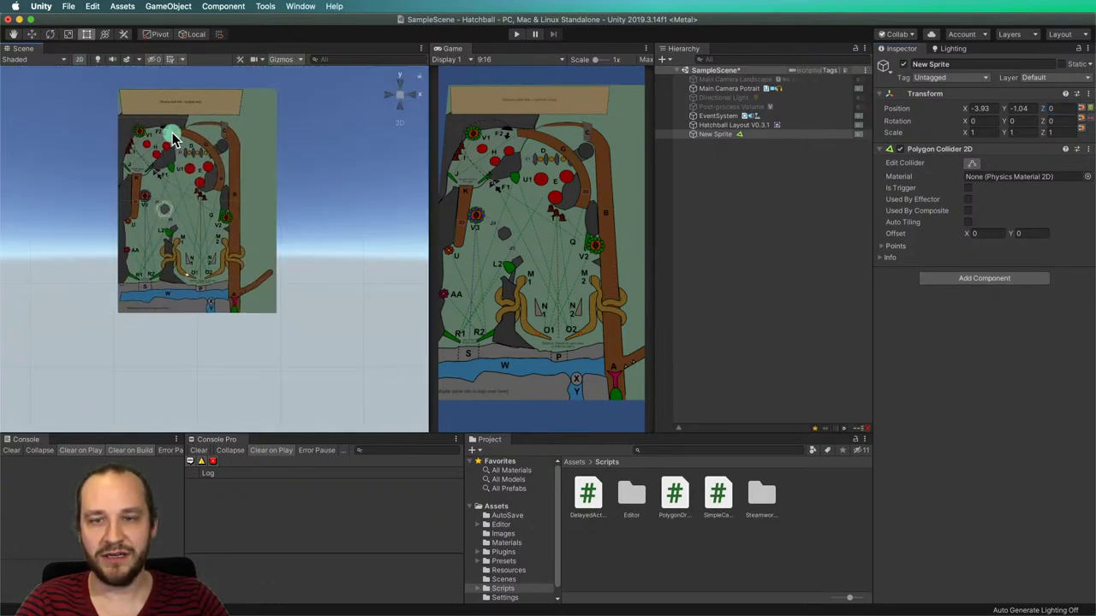
scroll(167, 175, up, 2)
scroll(167, 175, up, 3)
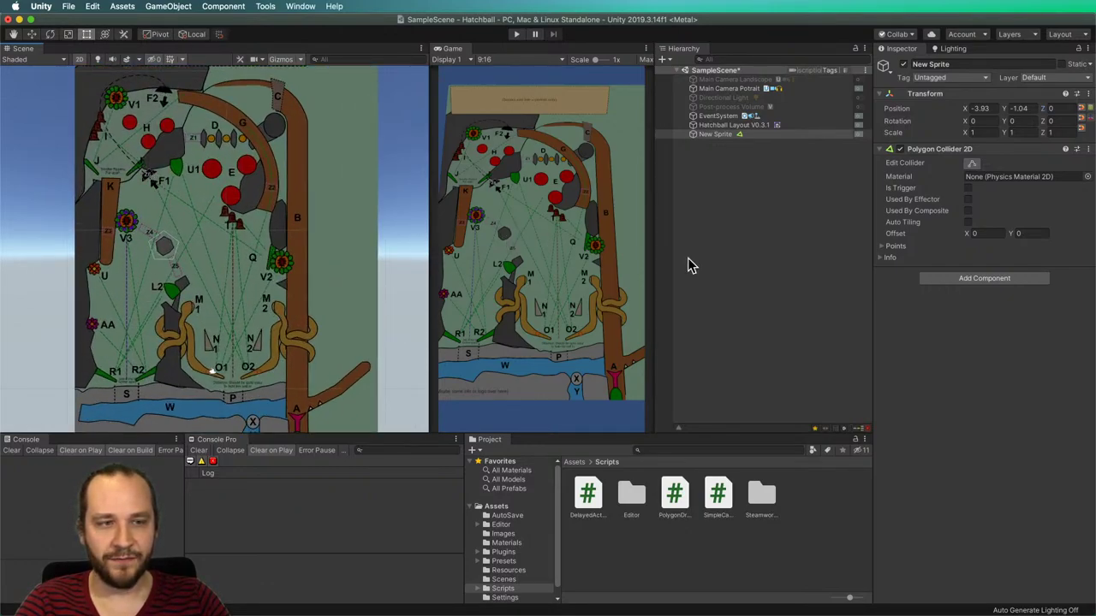
Attach the PolygonDrawer script to New Sprite and reselect it to see green colour, Order 100.
click(679, 507)
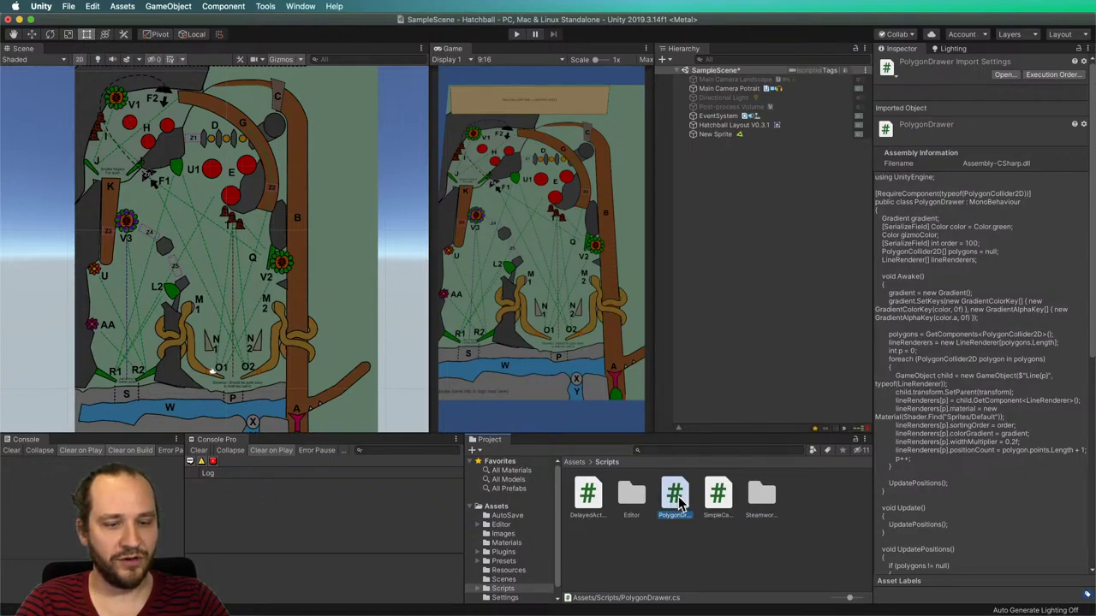
click(716, 134)
drag(673, 506, 712, 138)
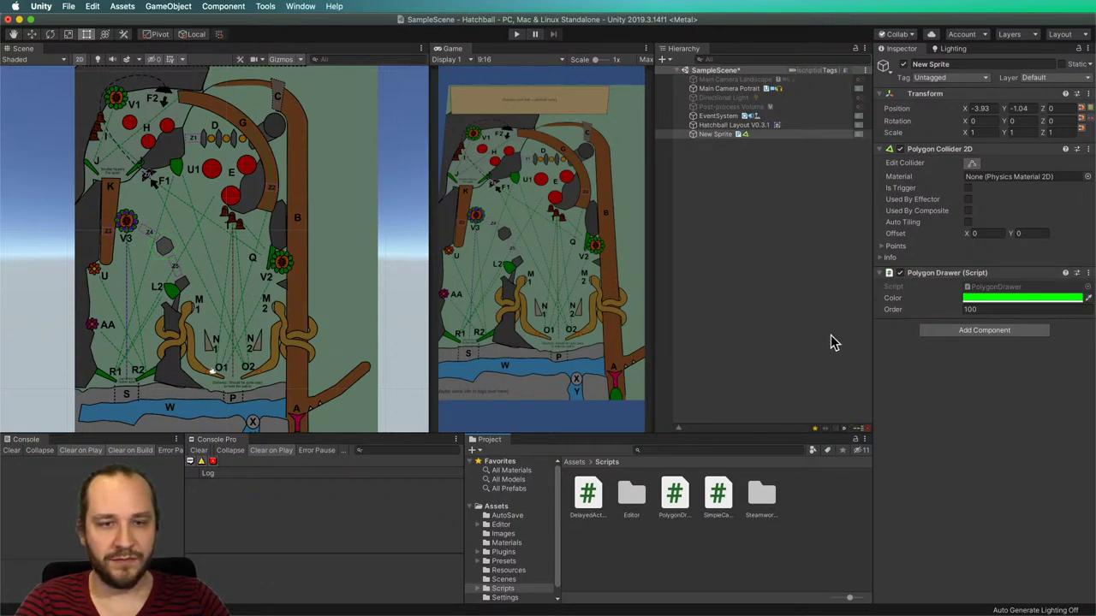
click(404, 229)
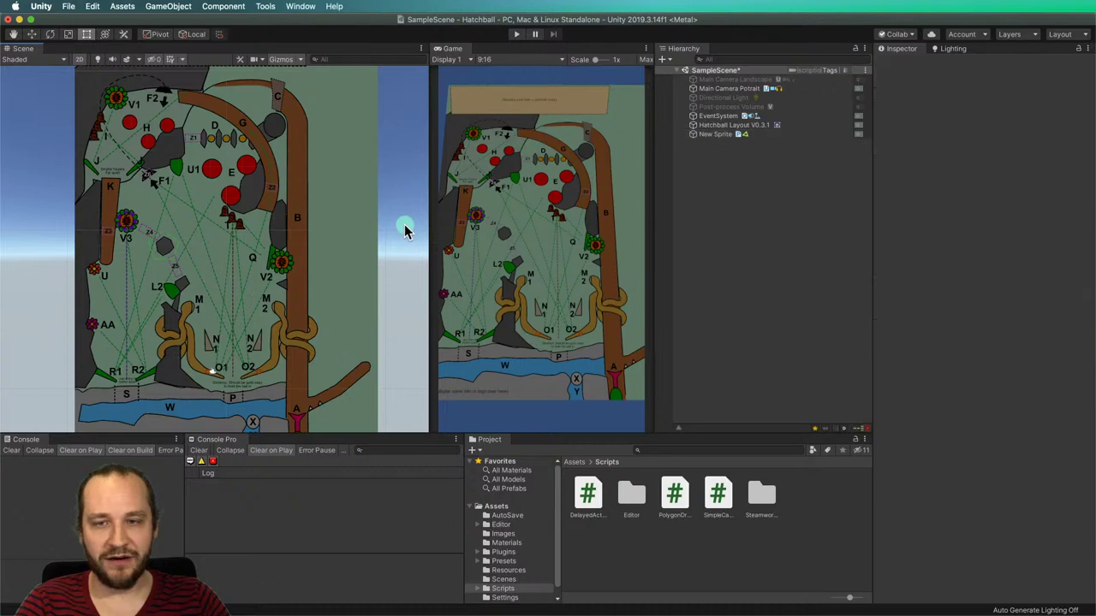
click(715, 135)
Change the Polygon Drawer colour from green to orange (FF7C00) and reselect New Sprite.
click(976, 300)
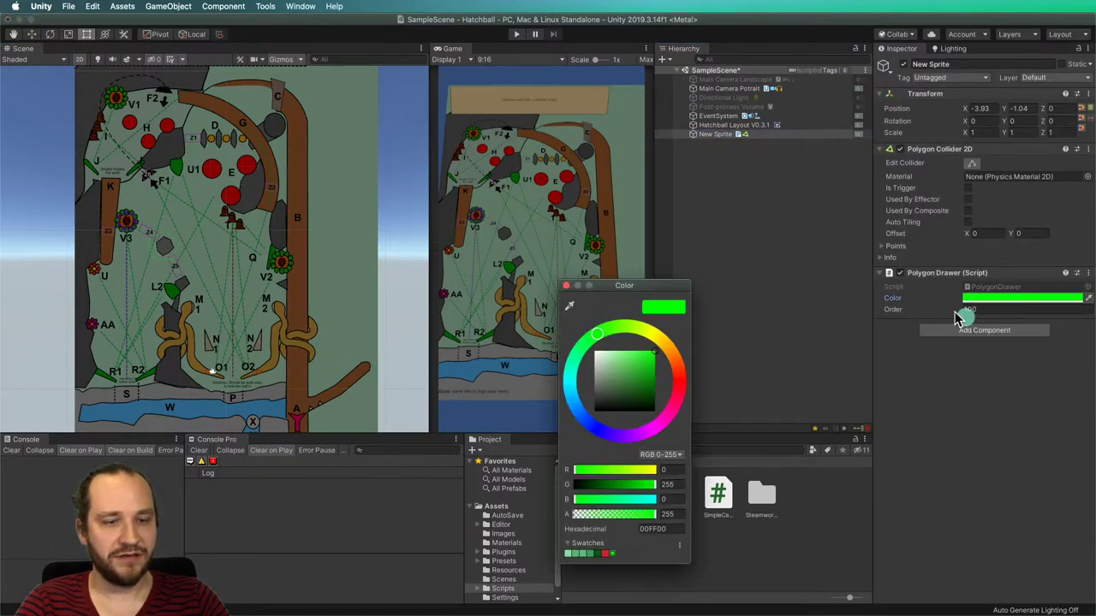
drag(671, 367, 676, 360)
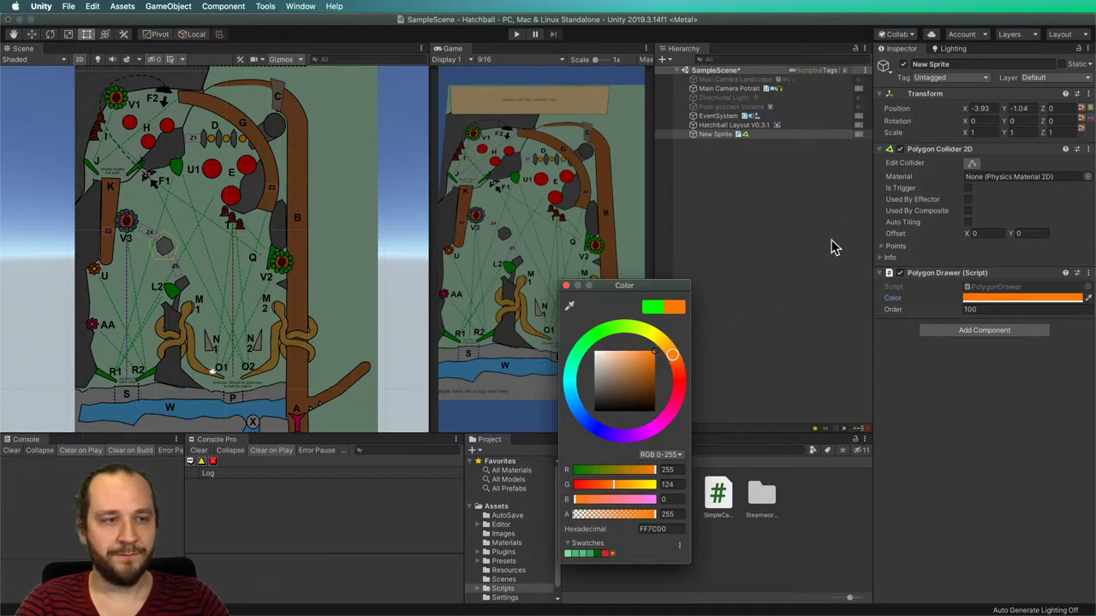
key(Return)
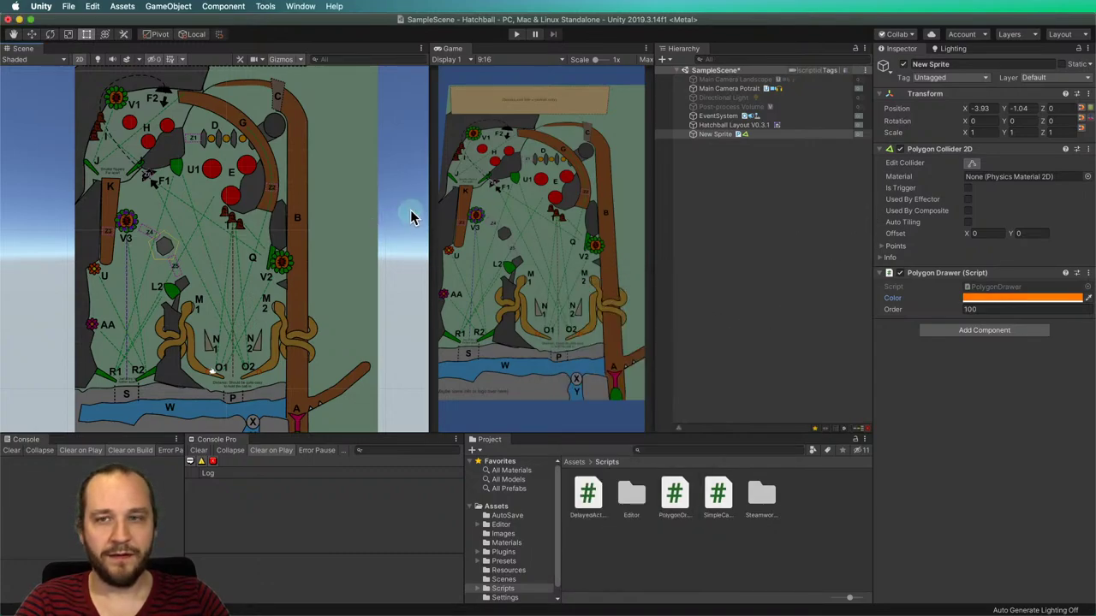
click(736, 125)
click(722, 136)
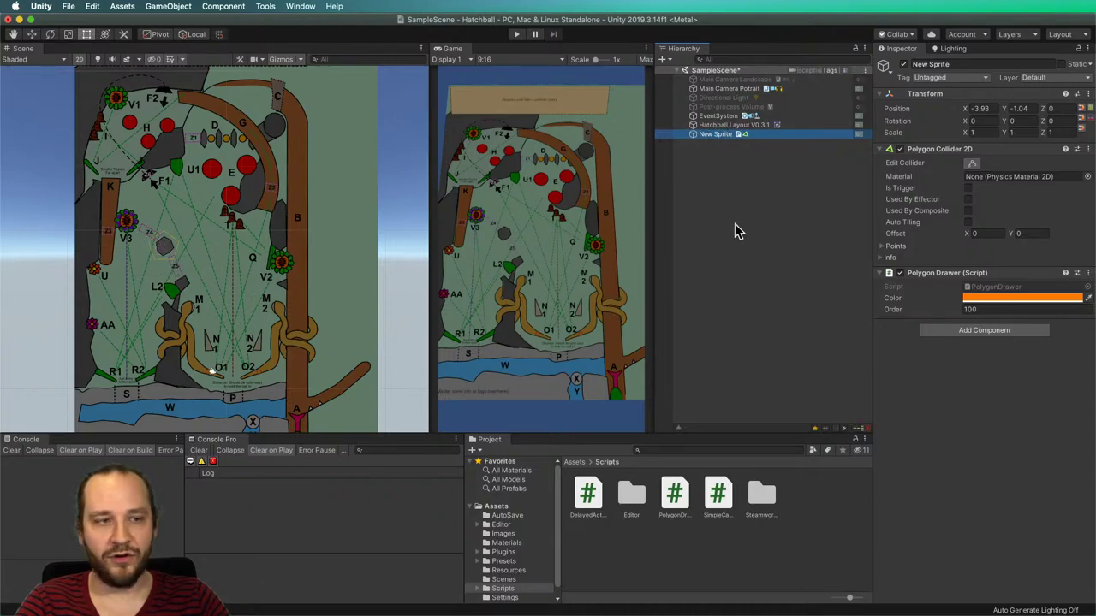
Collapse and re-expand the Polygon Collider 2D, and toggle Polygon Drawer off and back on.
click(882, 149)
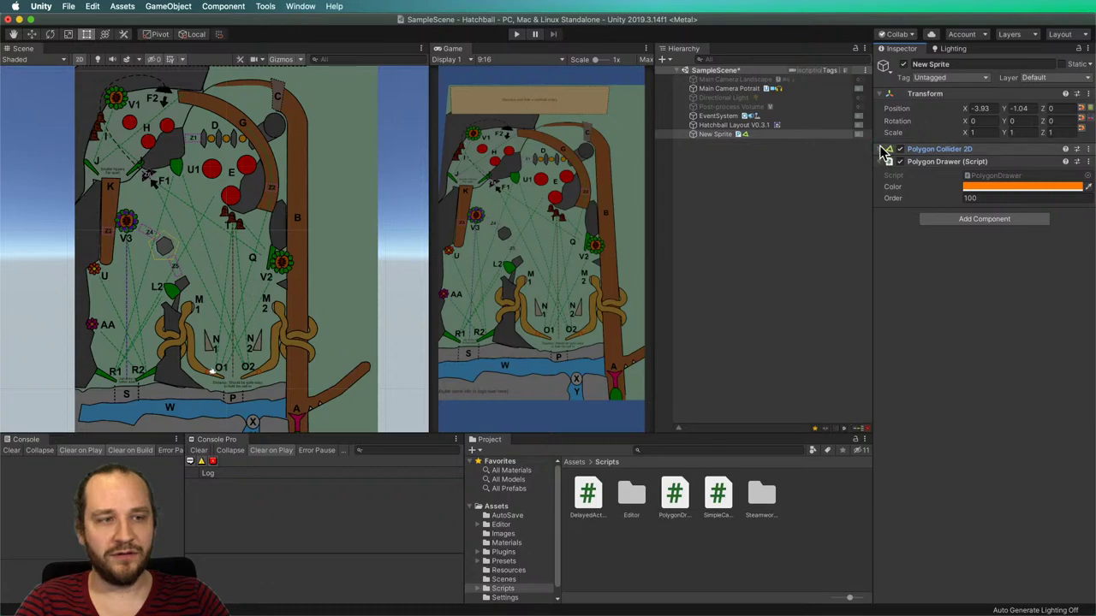
click(881, 151)
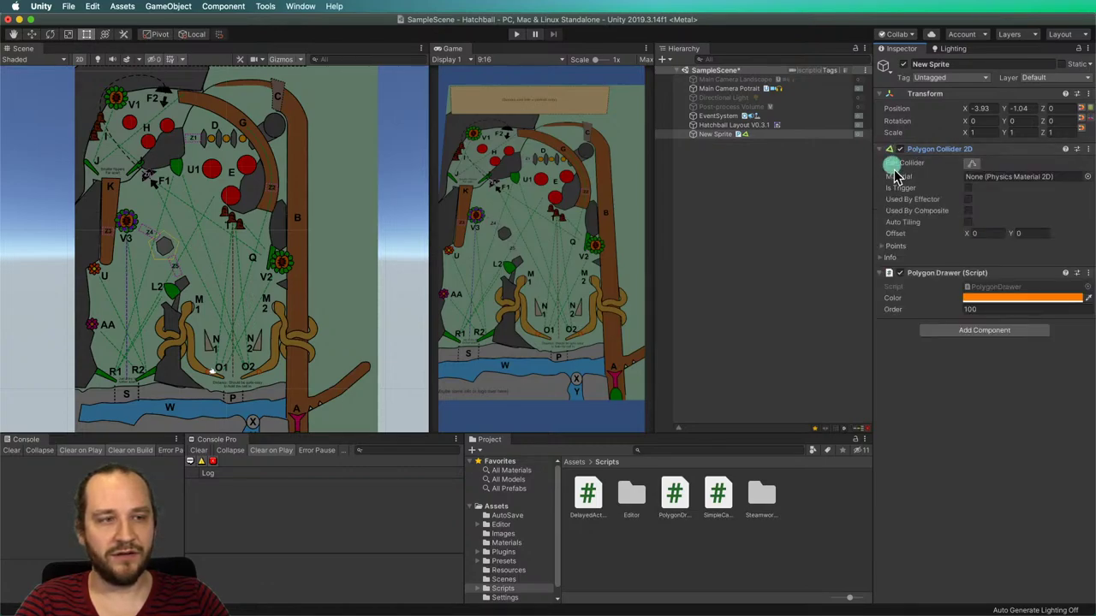
click(900, 273)
click(899, 273)
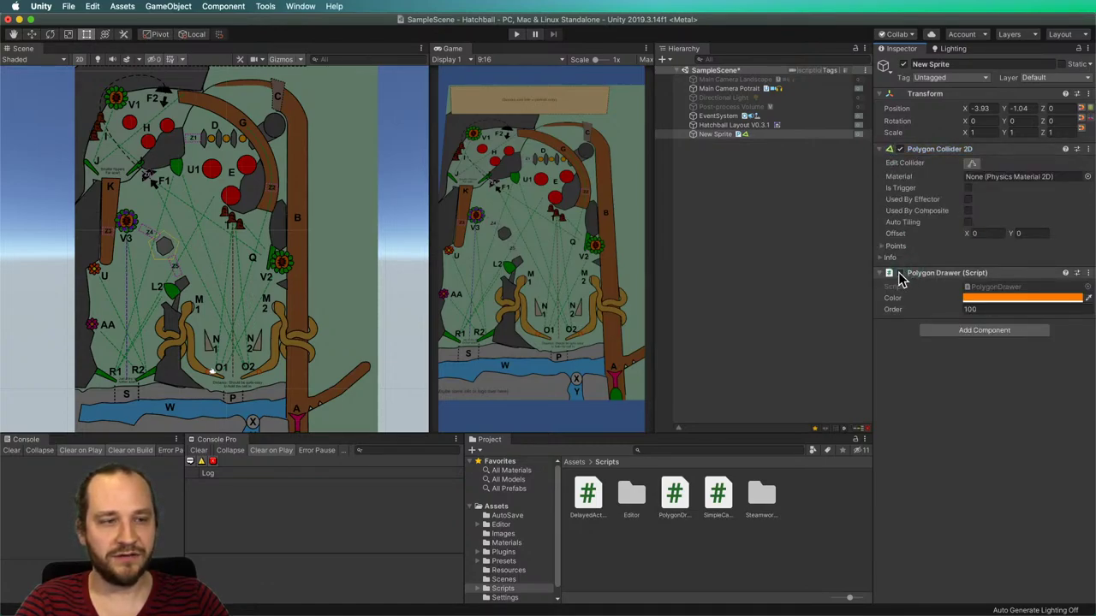
Collapse and re-expand both component foldouts, then open the Scene view's Gizmos visibility list.
click(880, 273)
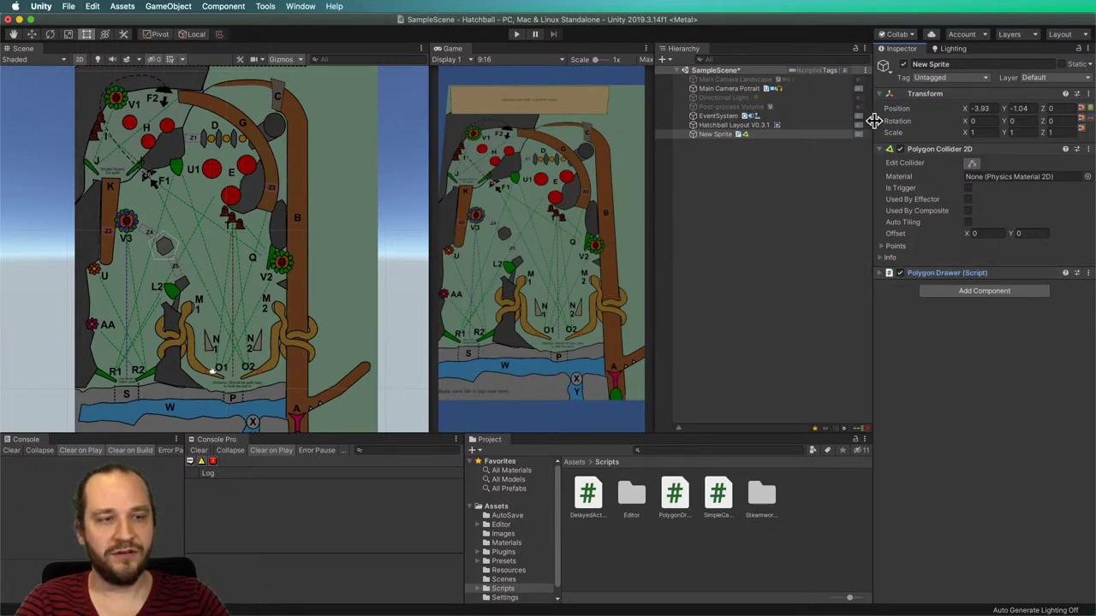
click(882, 150)
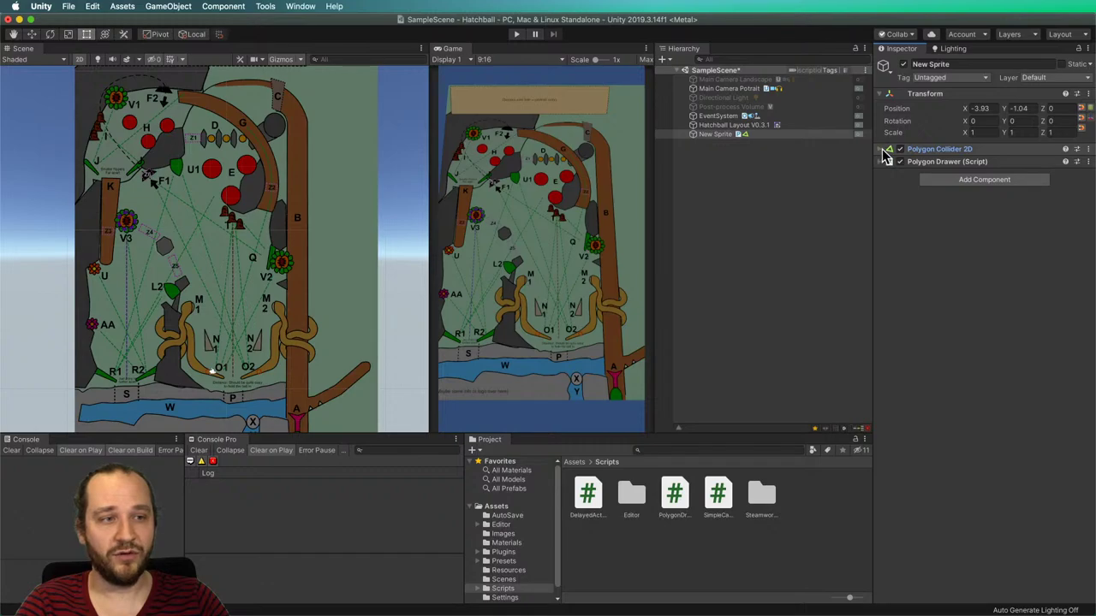
click(878, 149)
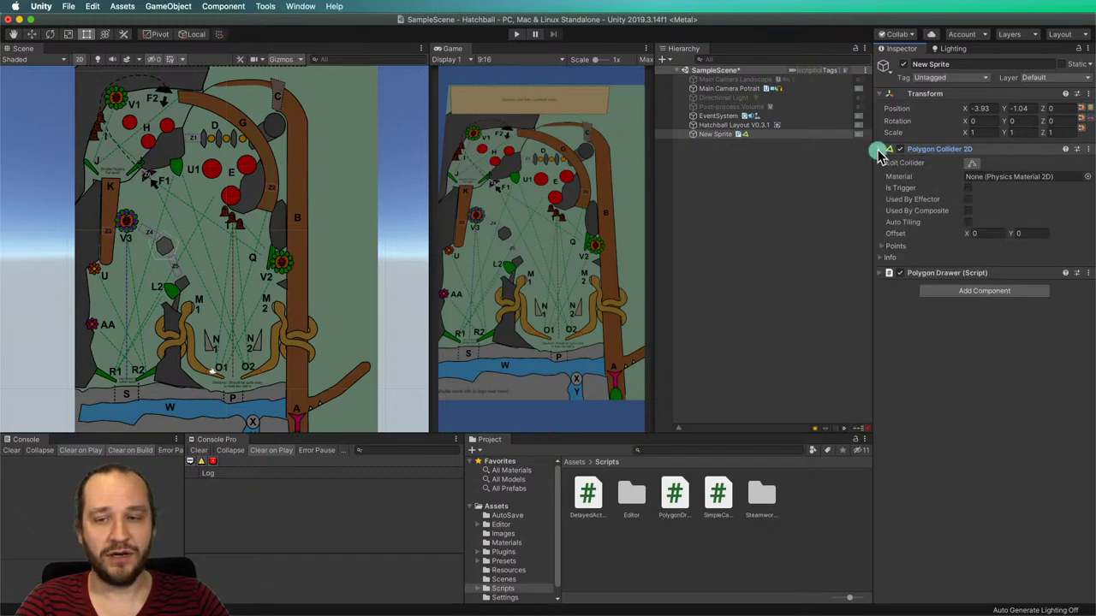
click(882, 274)
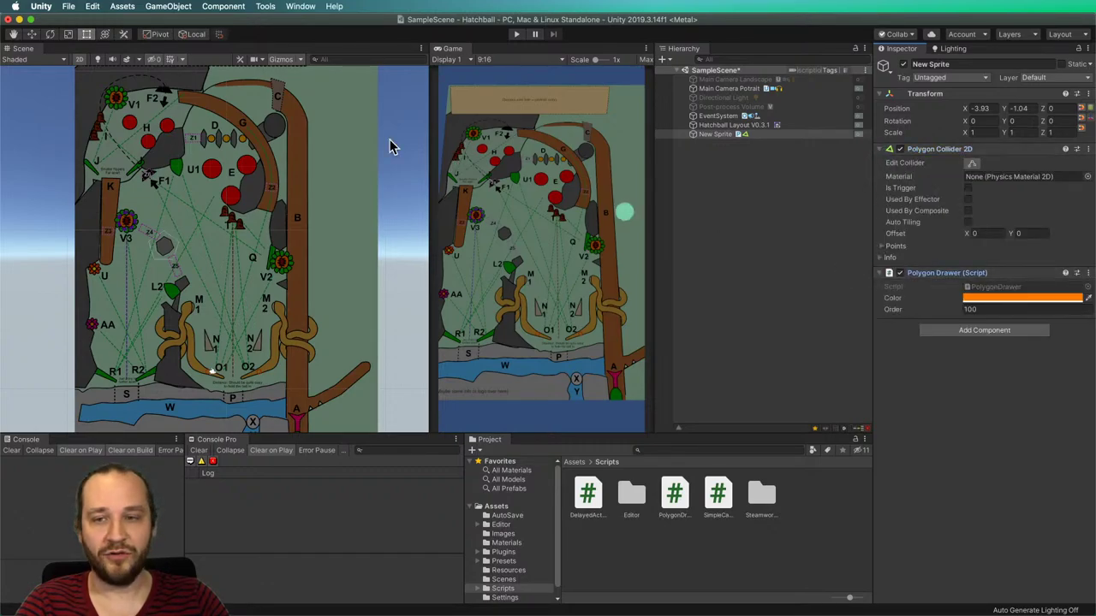
click(300, 59)
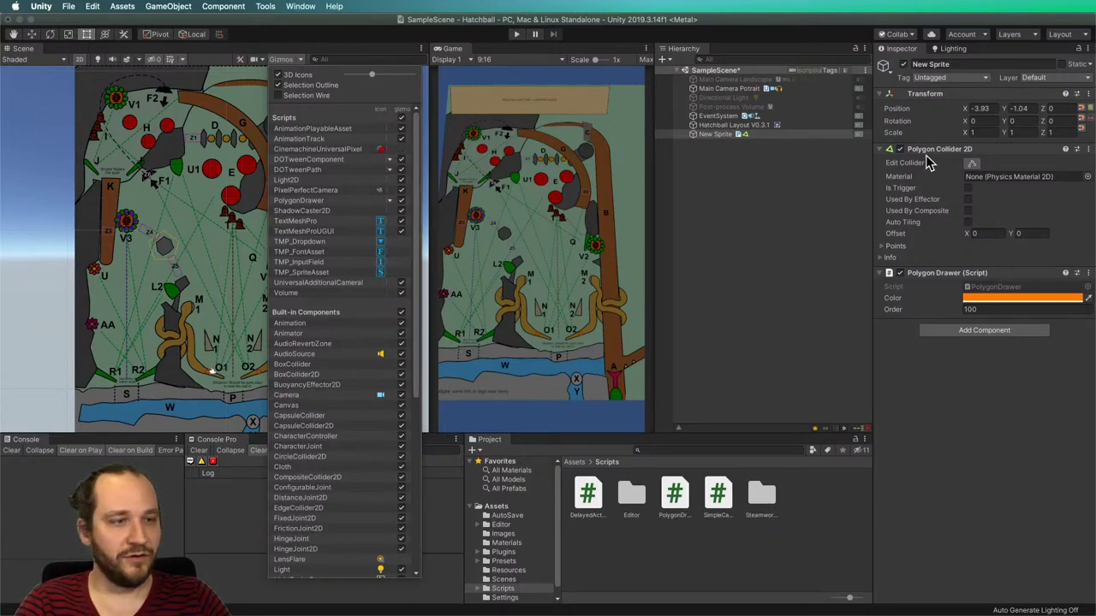
Toggle the PolygonCollider2D gizmo in the Gizmos list, close it, and re-expand the collider.
scroll(329, 409, down, 10)
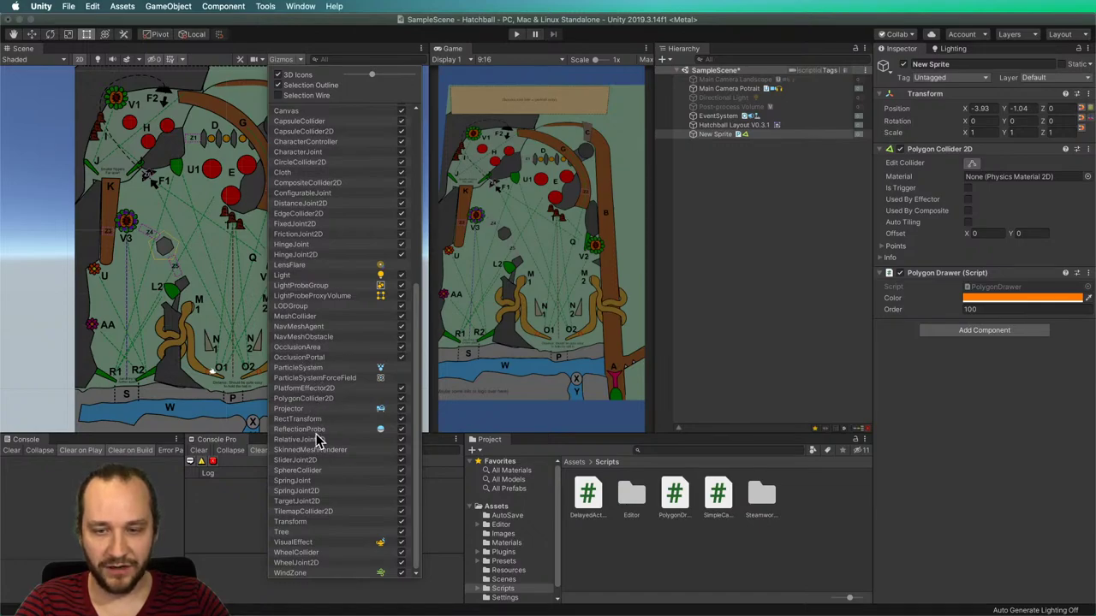
scroll(319, 439, up, 10)
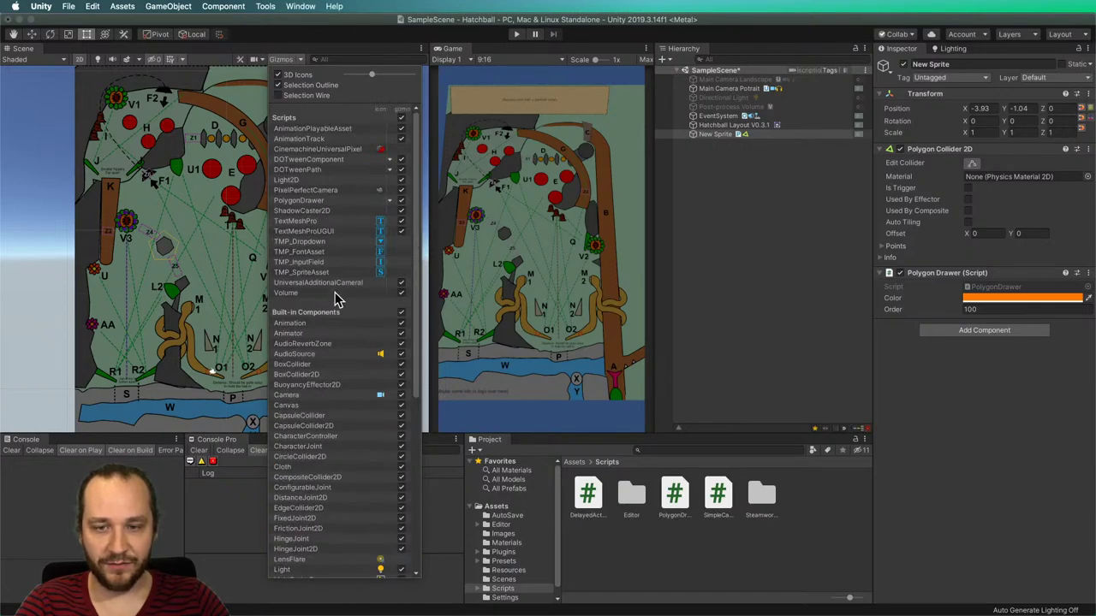
scroll(339, 308, down, 5)
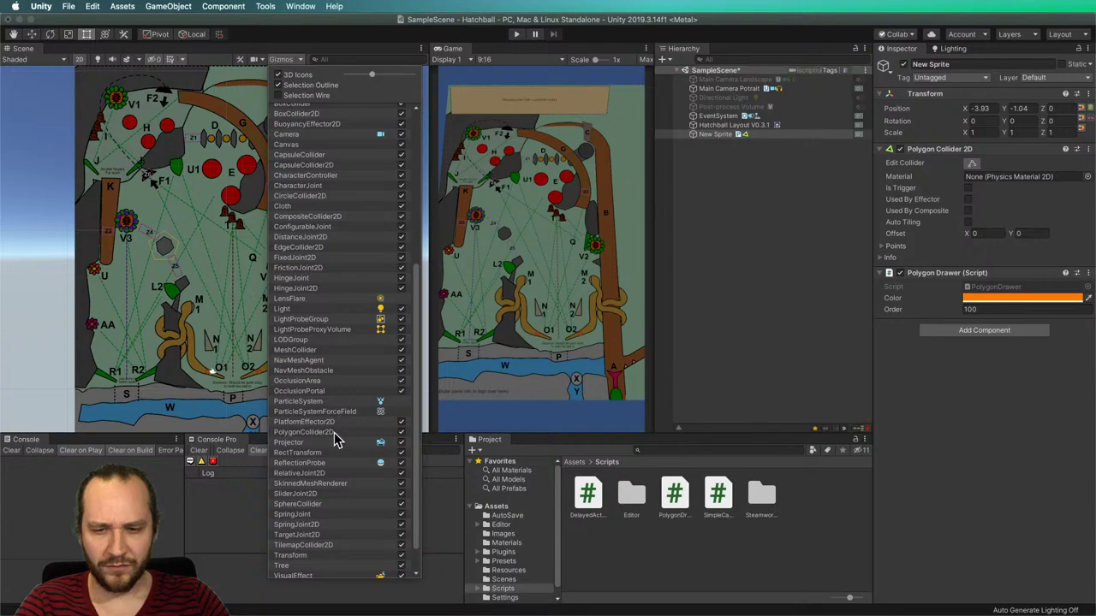
click(402, 433)
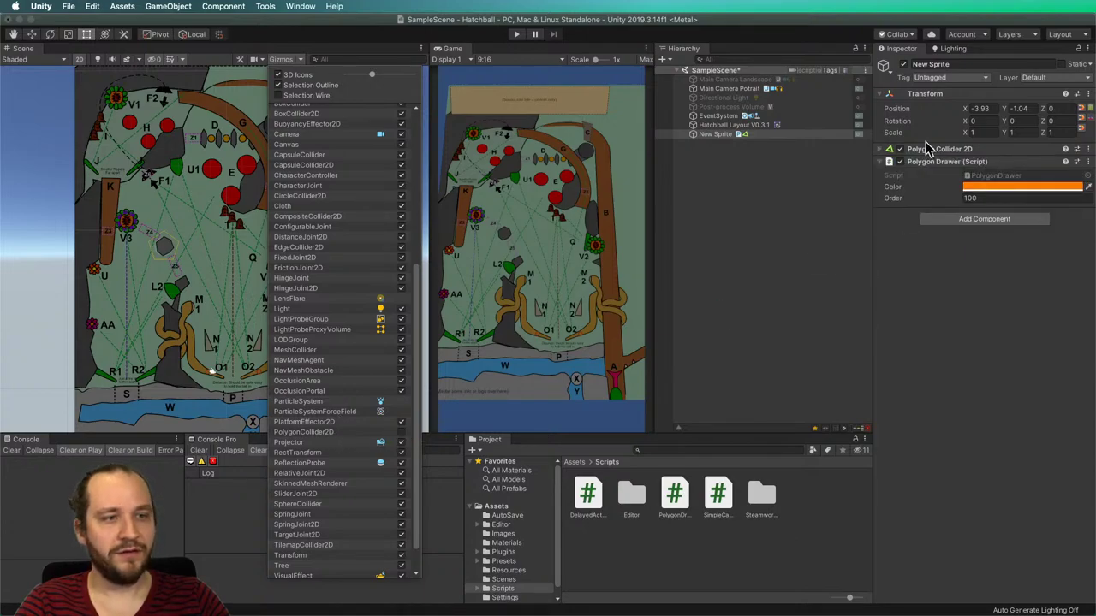
click(298, 61)
click(882, 150)
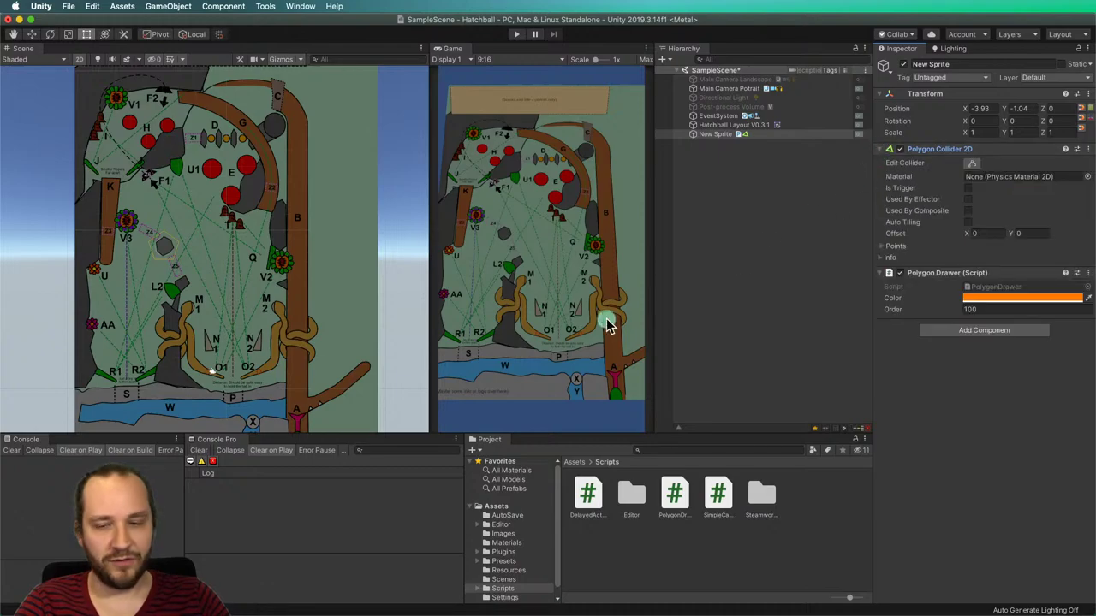
Enter play mode so New Sprite's pentagon shows its orange outline.
click(957, 364)
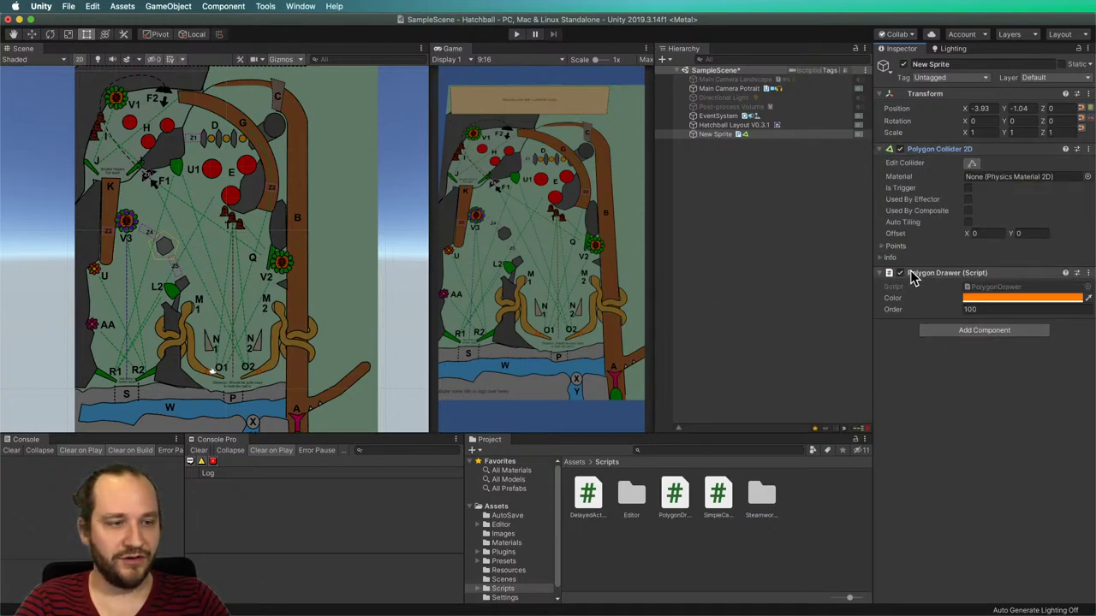
click(517, 34)
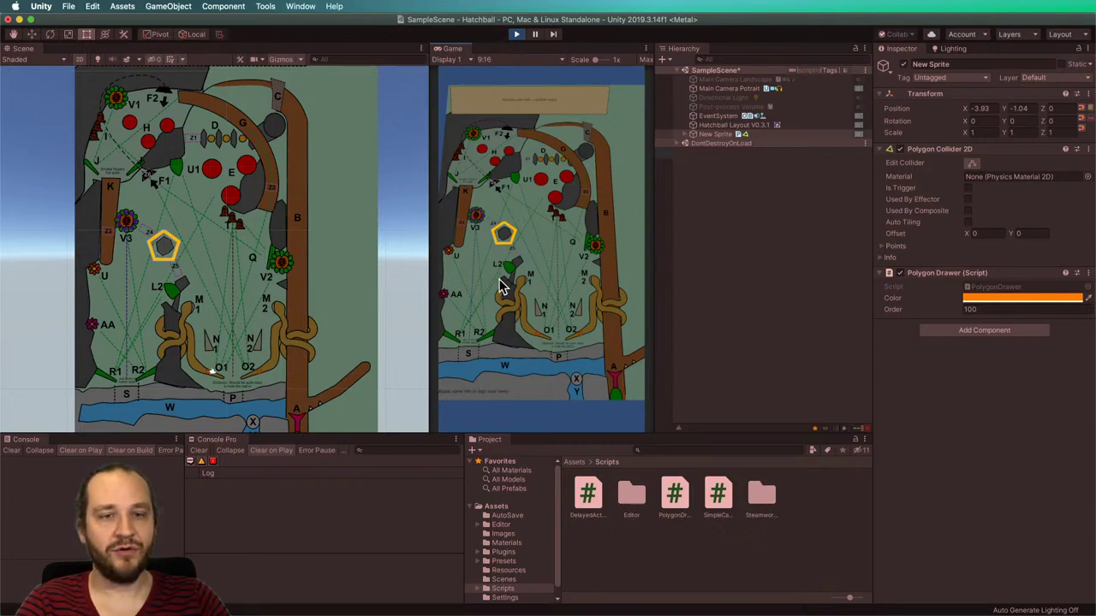
Inspect New Sprite's generated Line0 child with its Line Renderer, then stop play mode.
click(687, 135)
click(715, 143)
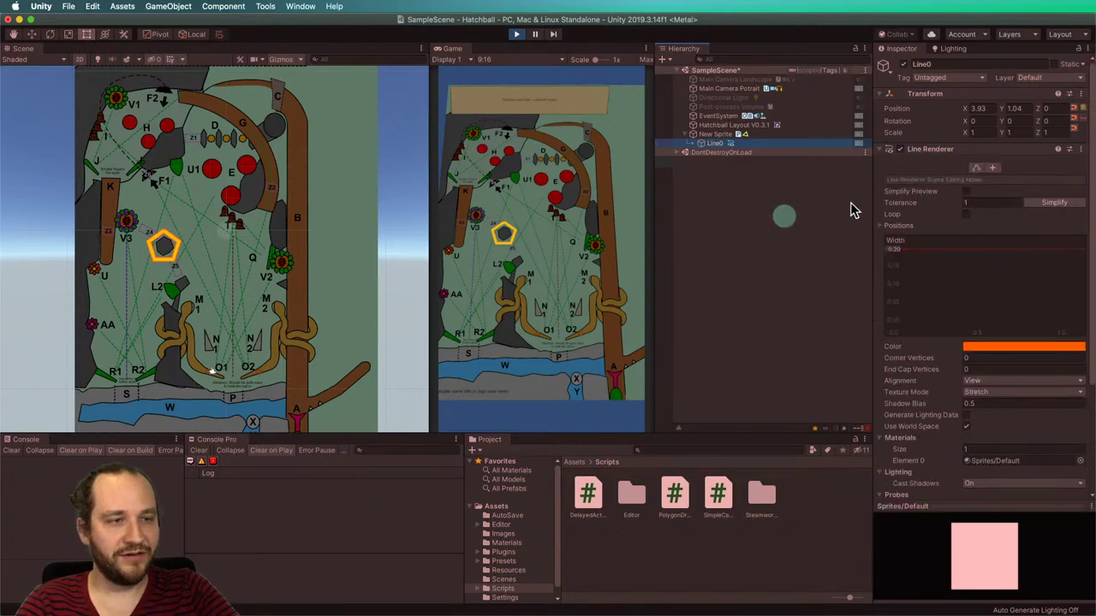
click(517, 36)
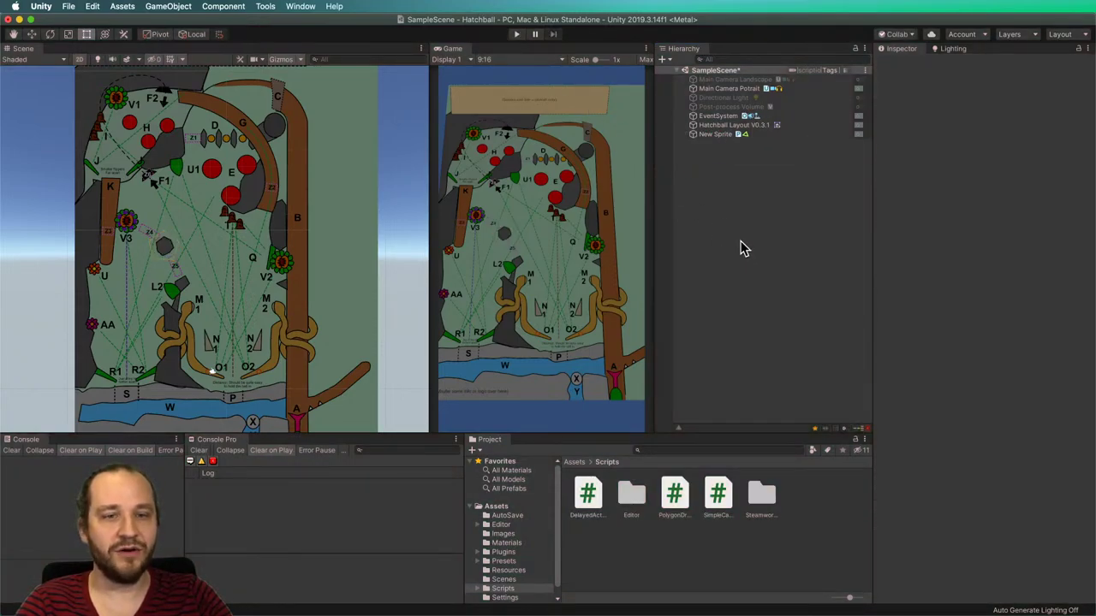
click(173, 260)
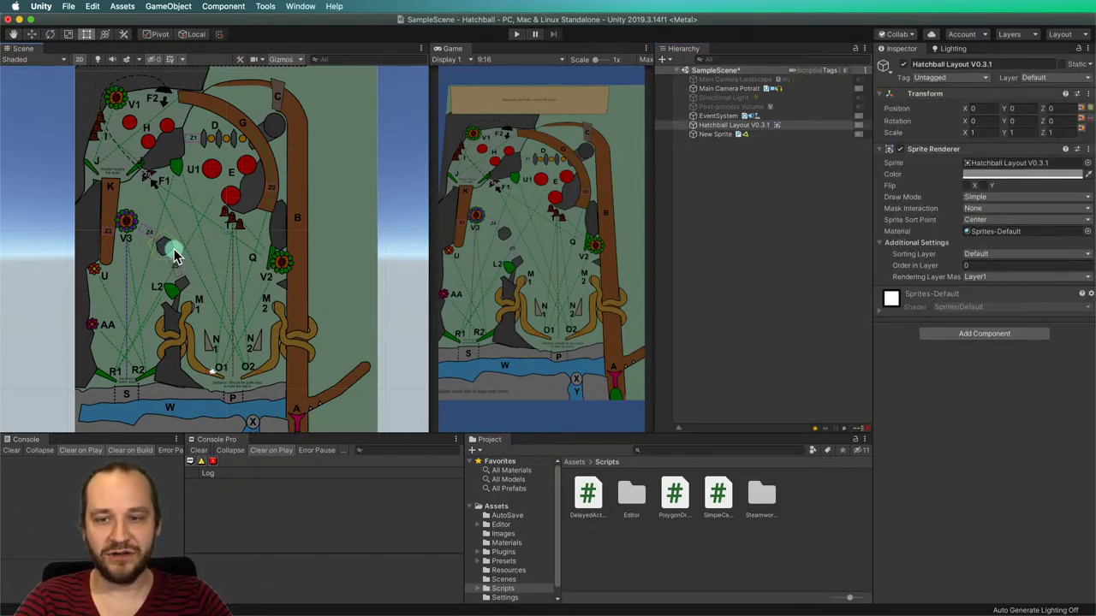
click(176, 243)
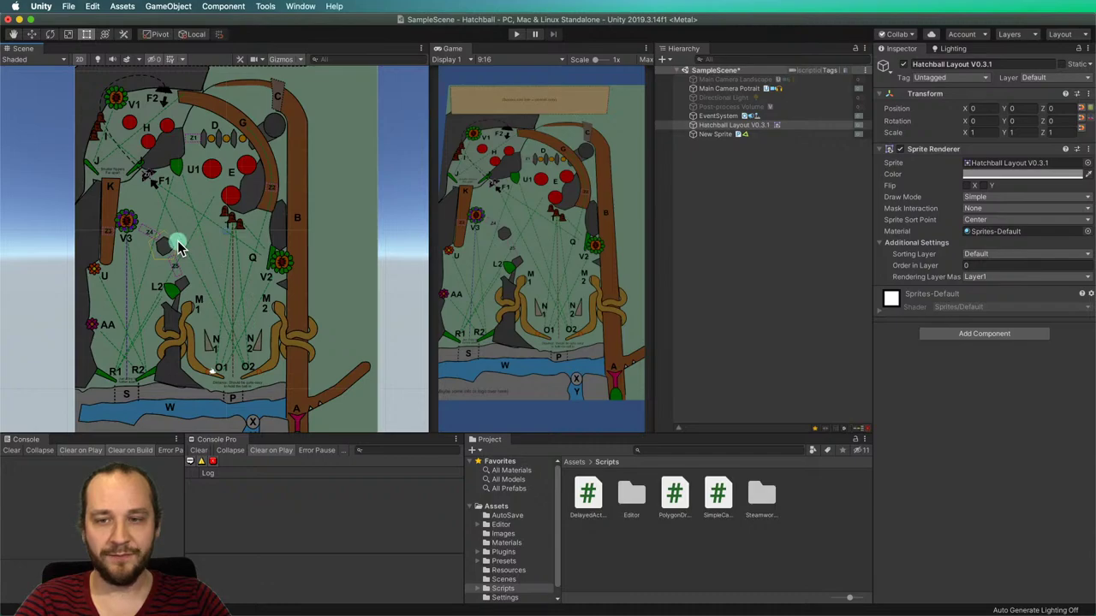
click(176, 244)
click(154, 244)
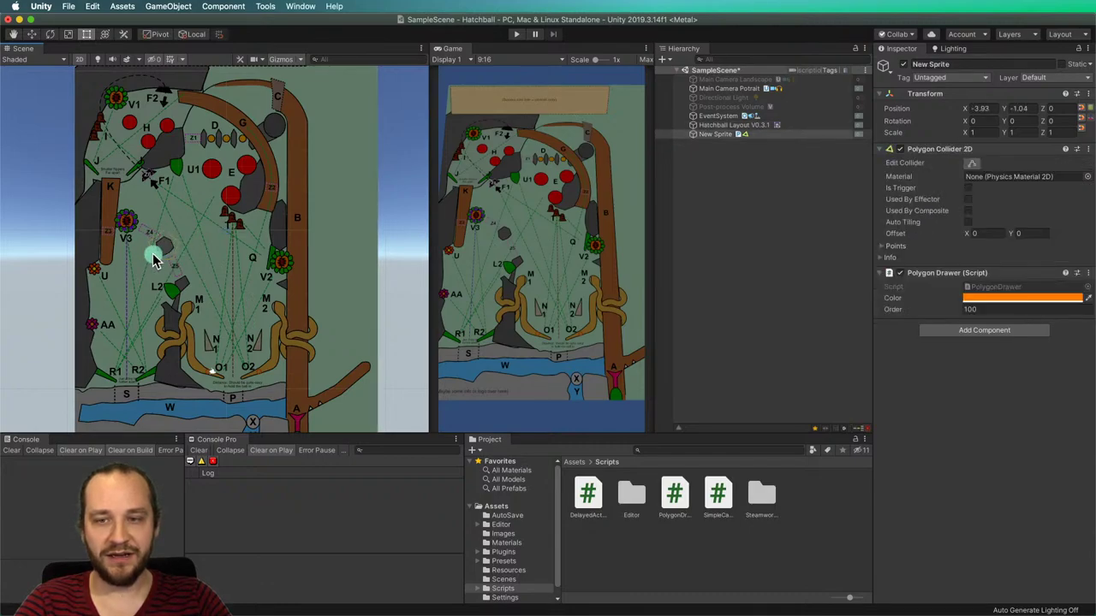
click(159, 238)
click(169, 237)
click(165, 241)
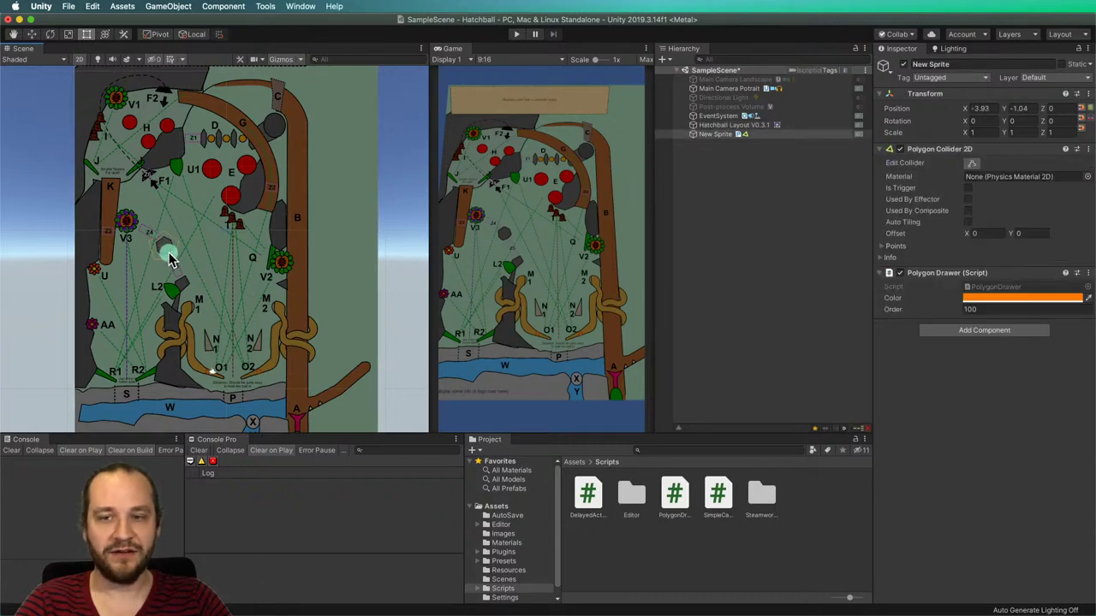
click(717, 125)
click(162, 242)
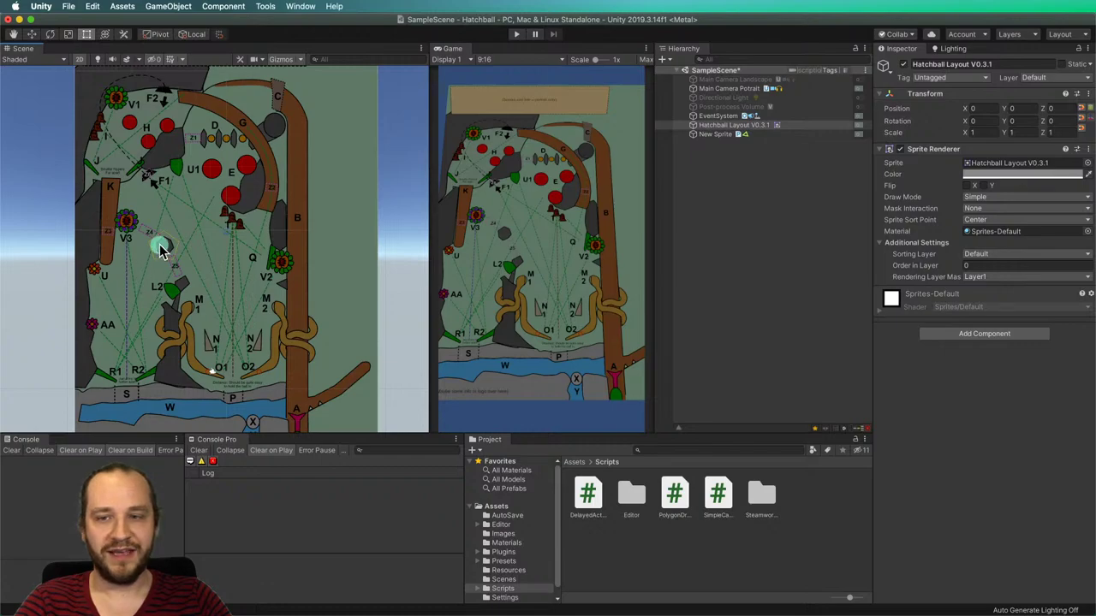
click(174, 247)
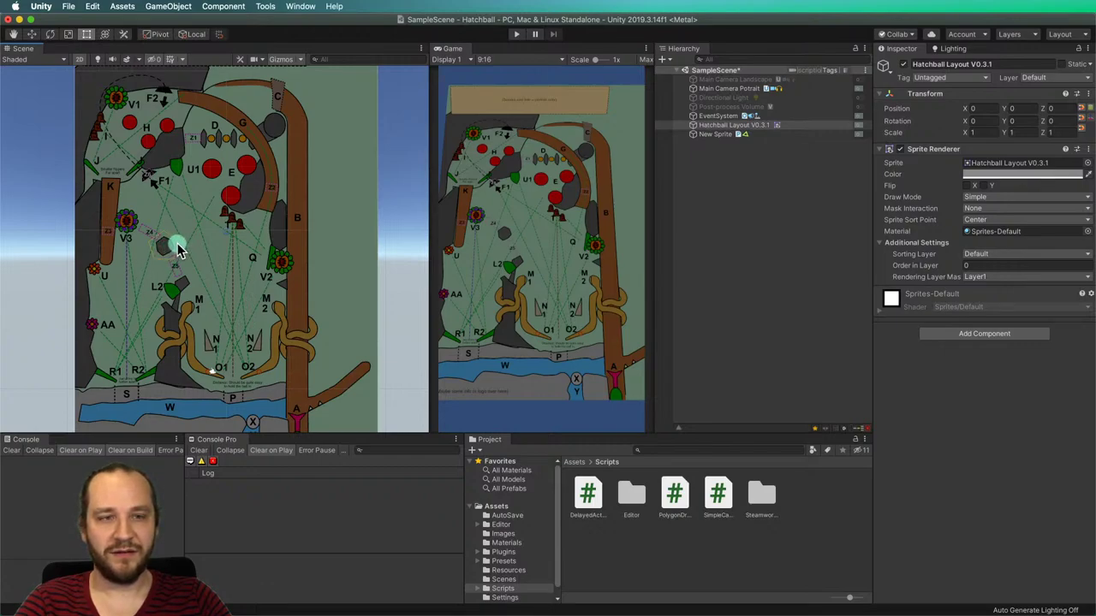
click(177, 246)
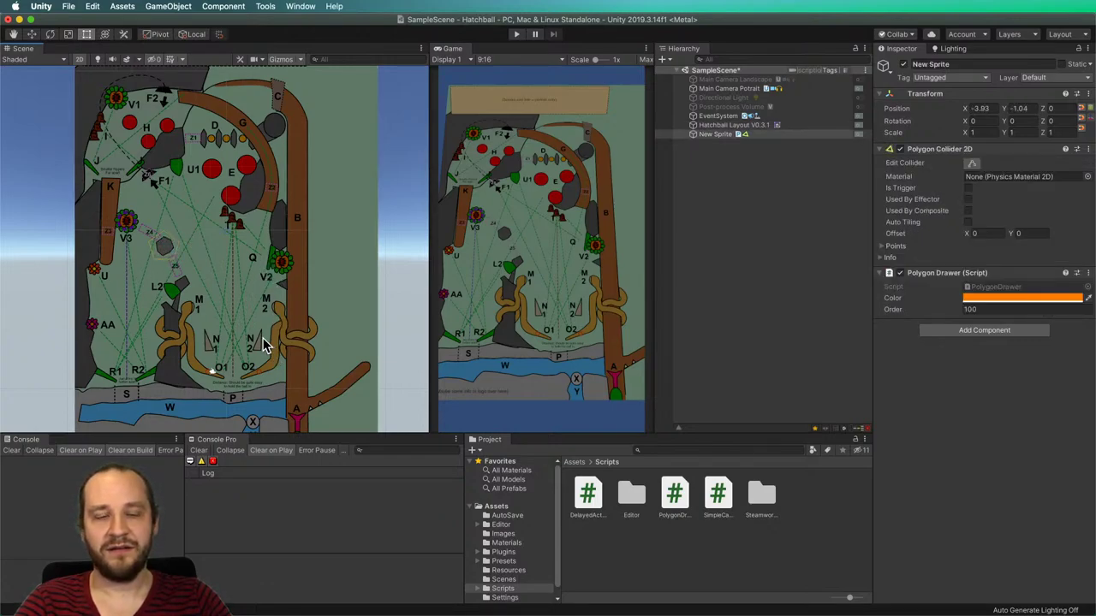
click(751, 294)
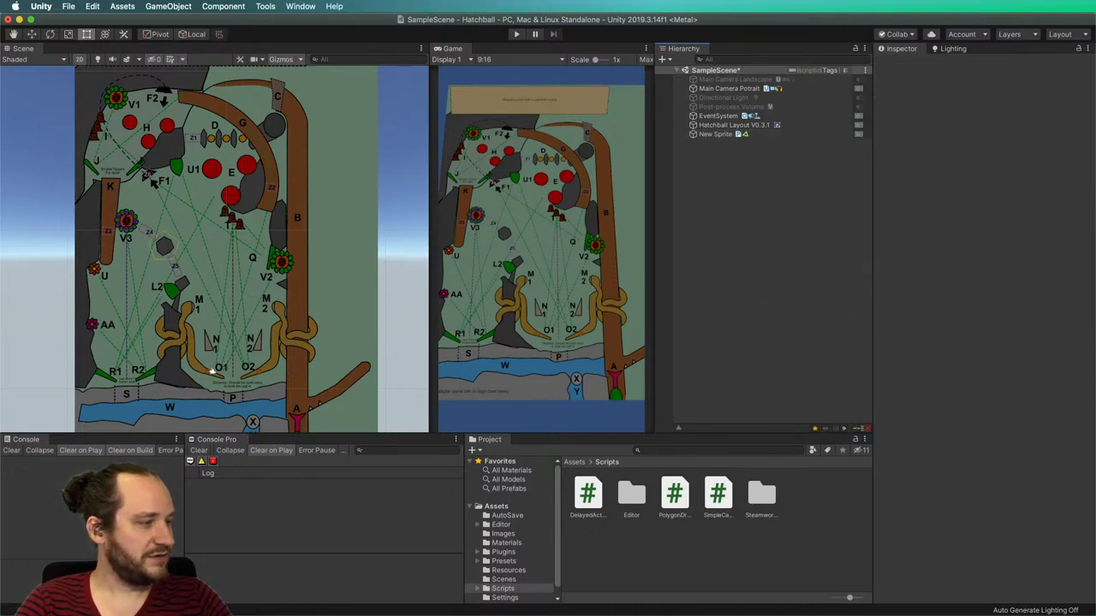
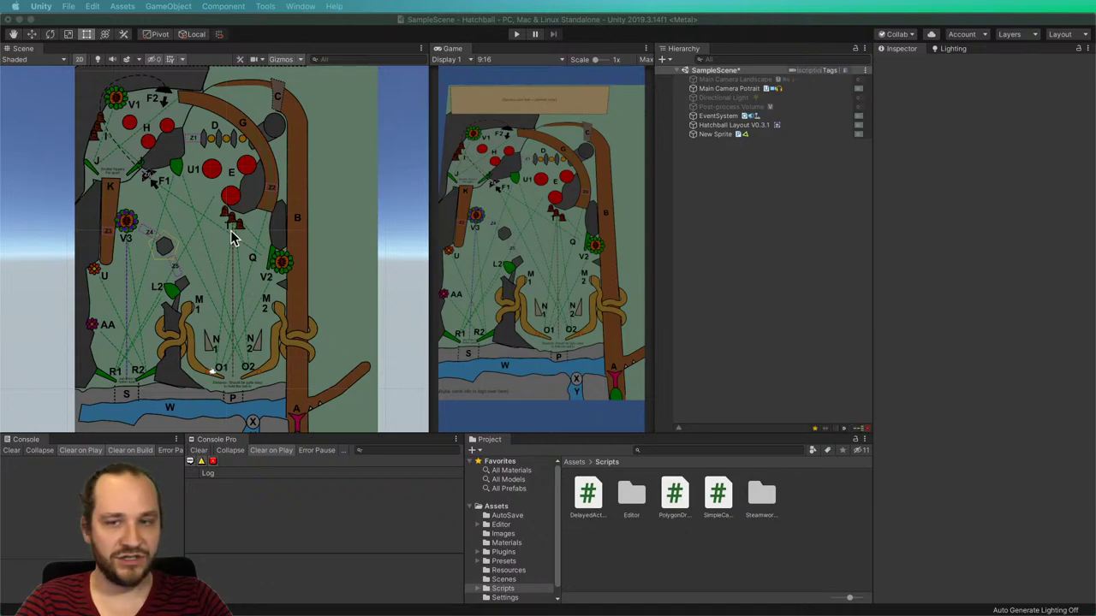
Inspect the portrait camera's settings, then clear the selection.
scroll(146, 215, down, 5)
scroll(184, 208, up, 2)
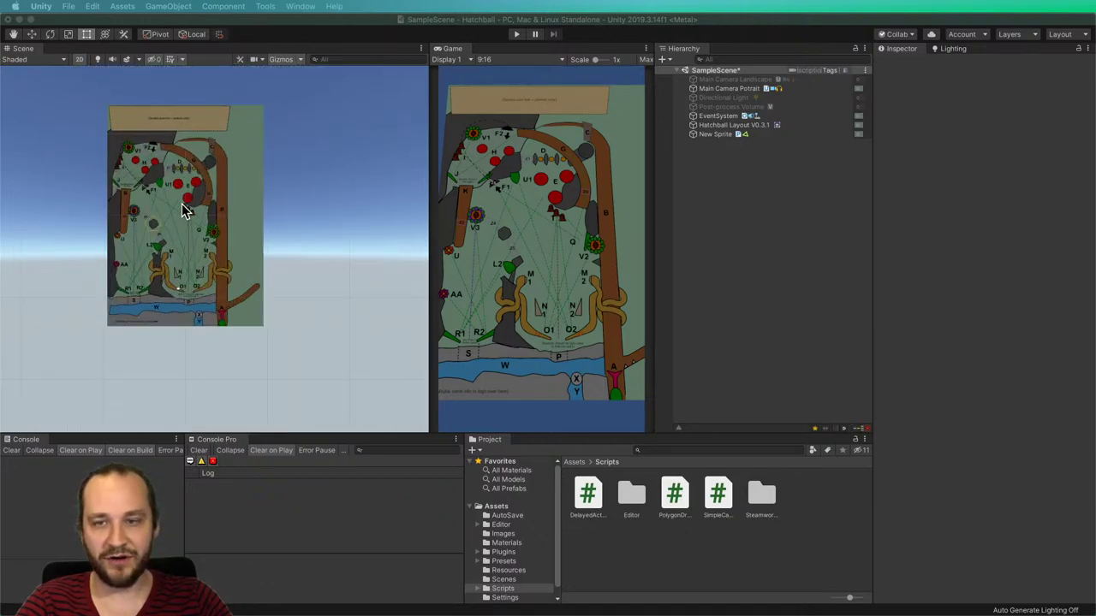
scroll(169, 302, up, 3)
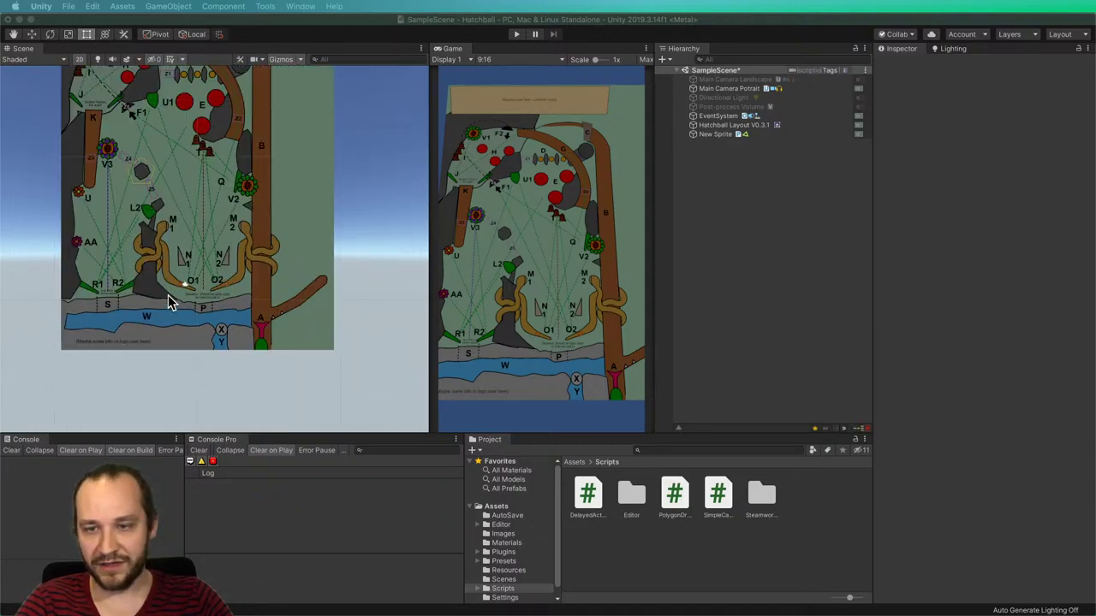
scroll(169, 302, up, 5)
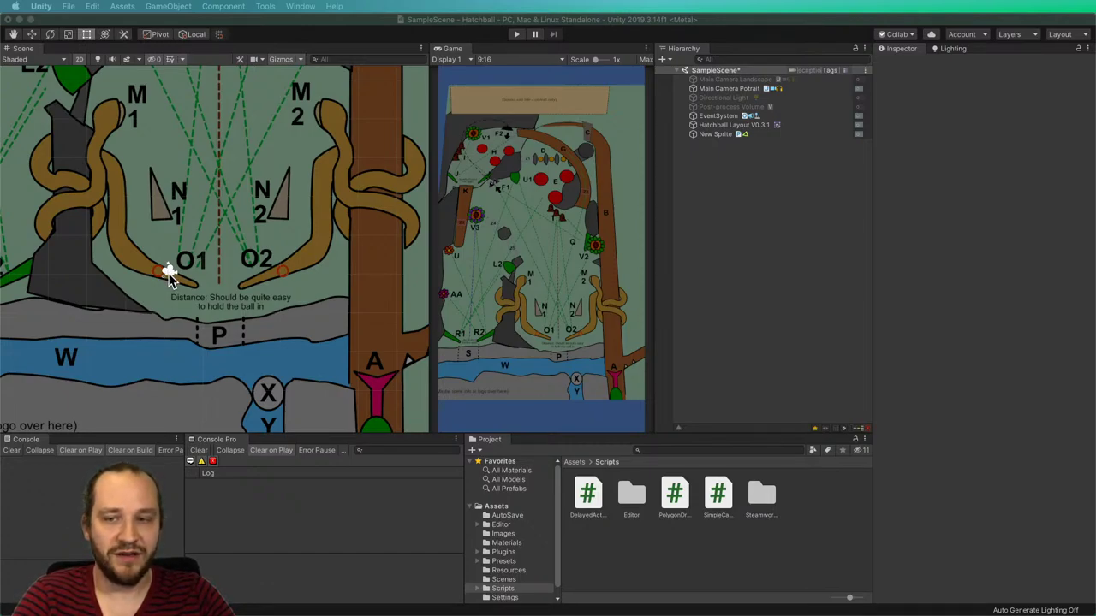
click(169, 273)
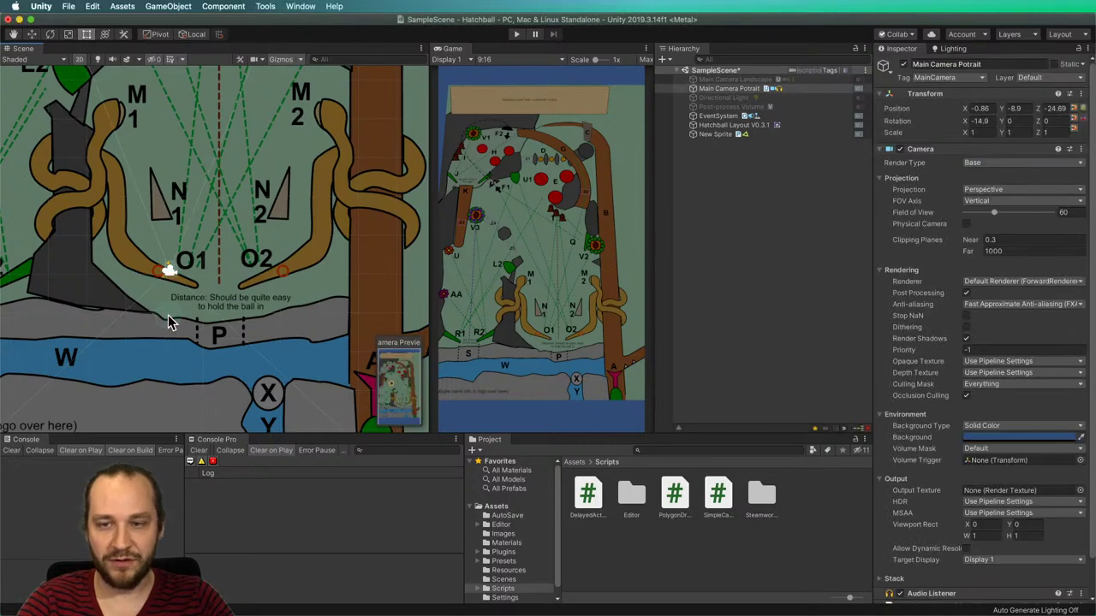
scroll(172, 281, down, 3)
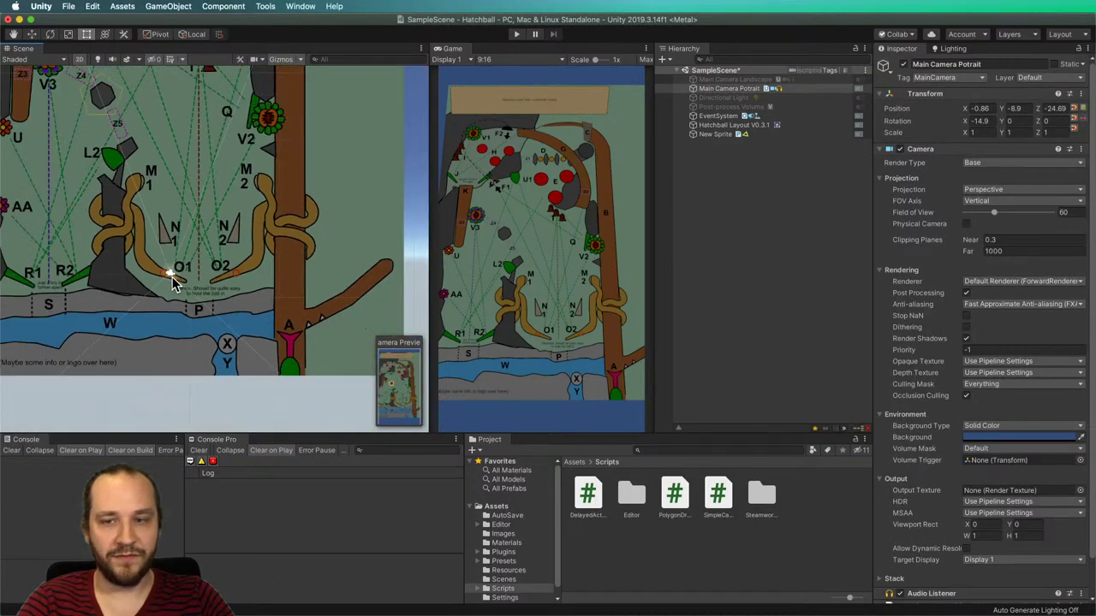
click(231, 398)
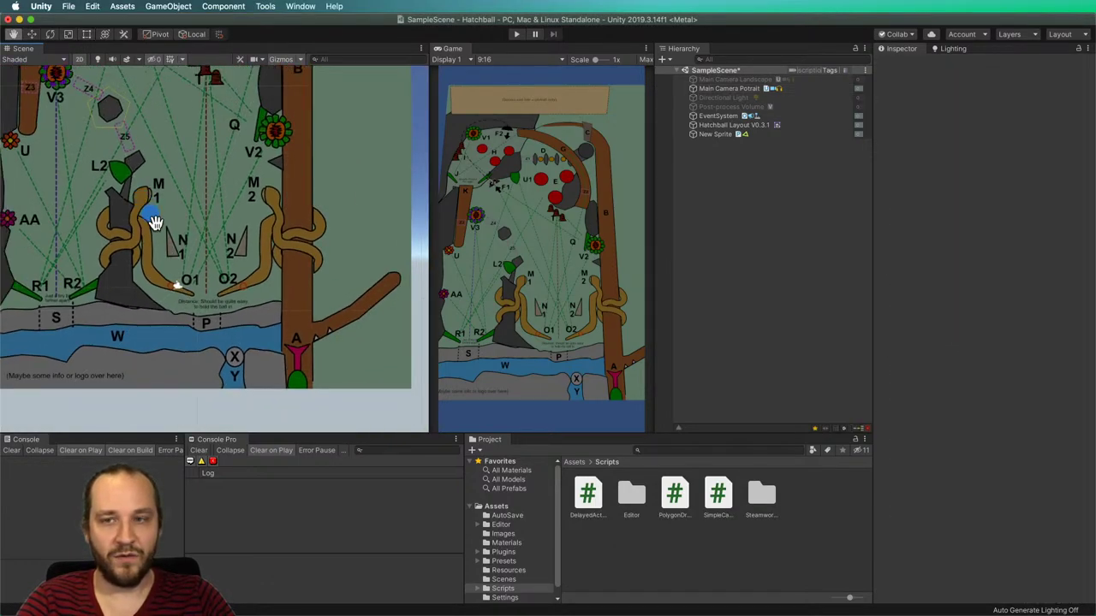
scroll(151, 220, up, 5)
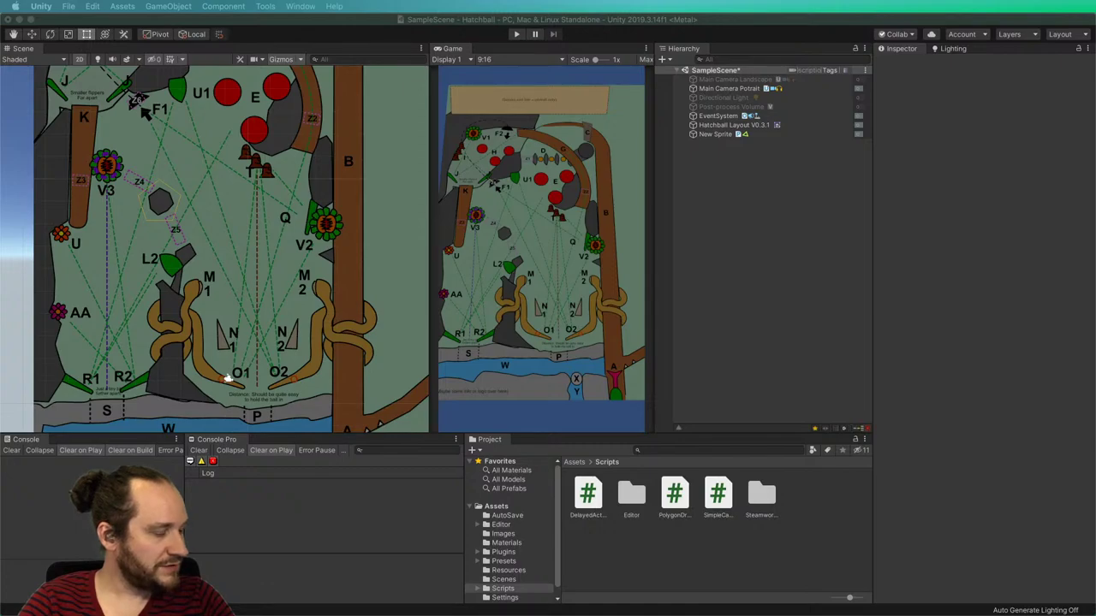
Create a Resources folder inside Scripts/Editor.
click(641, 496)
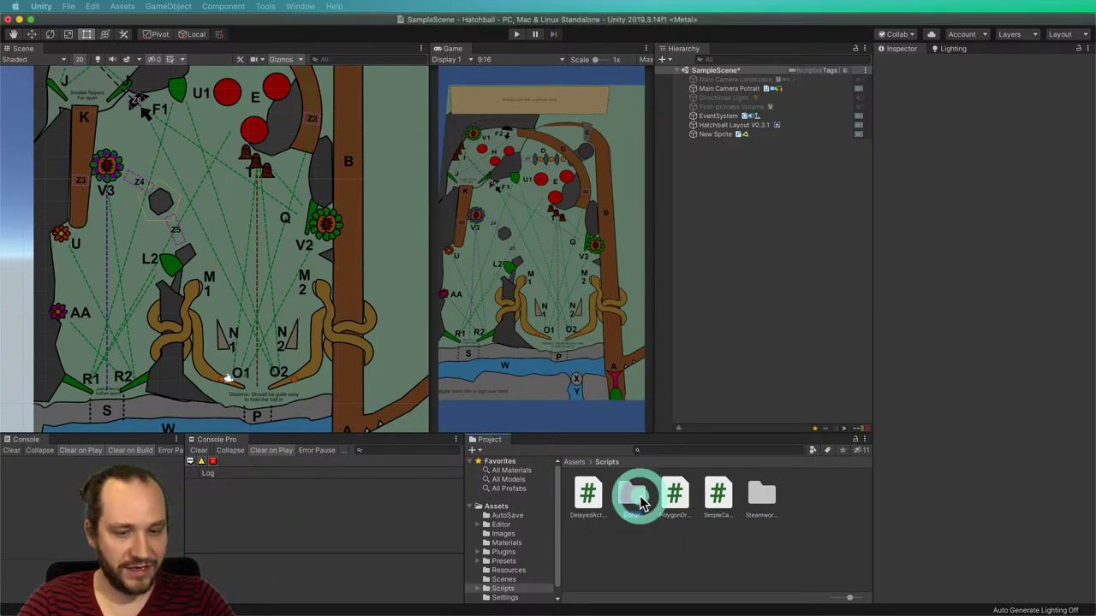
double_click(640, 496)
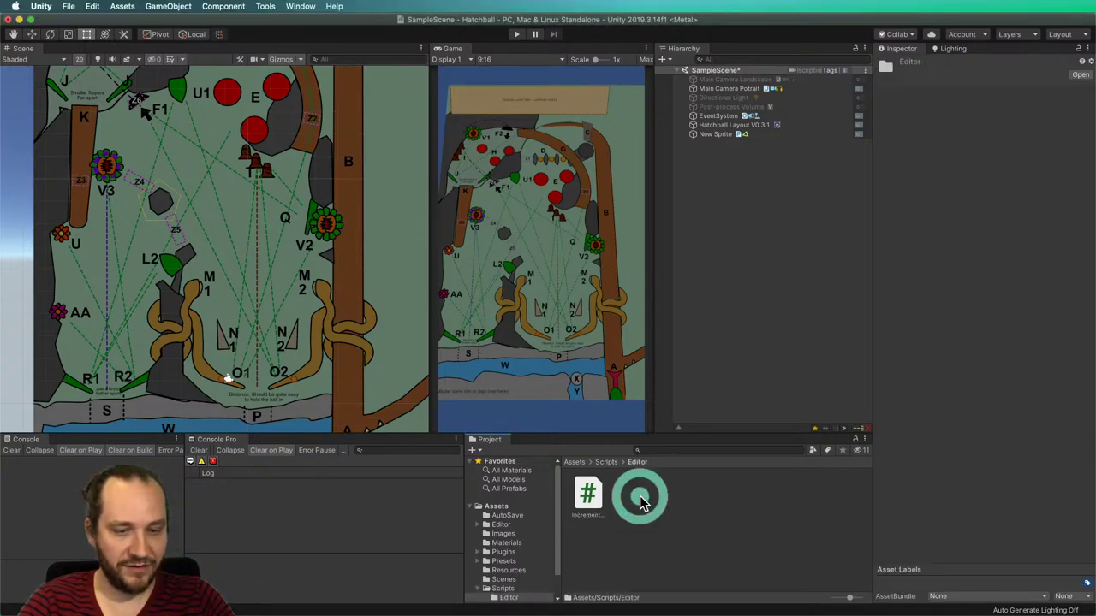
click(473, 452)
click(488, 476)
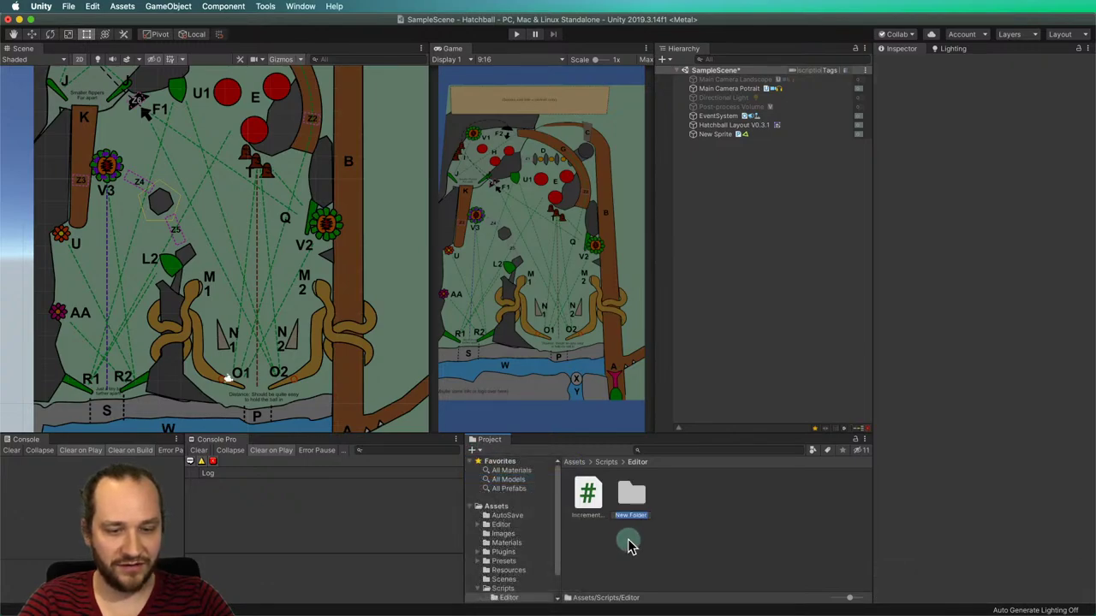
text(Resourc)
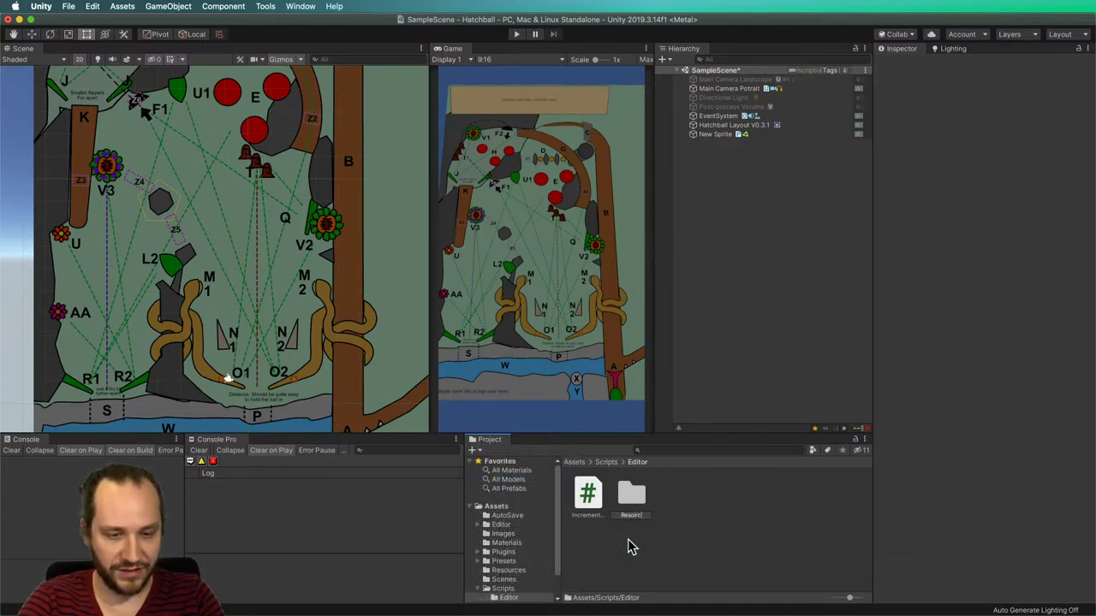
text(es)
key(Return)
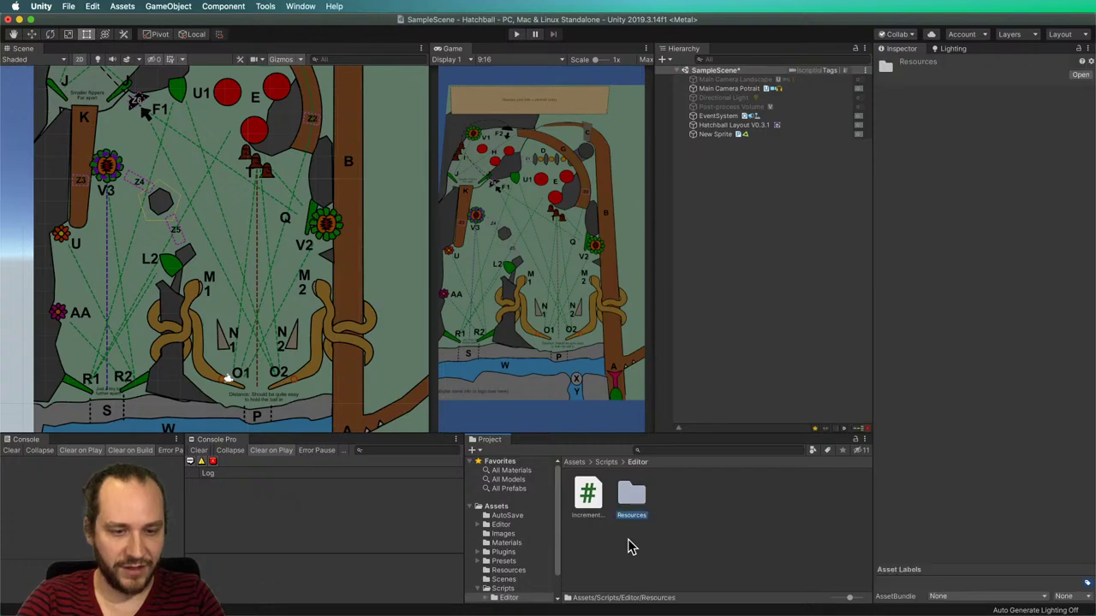
Create an Icons folder inside the new Resources folder.
double_click(631, 494)
click(472, 449)
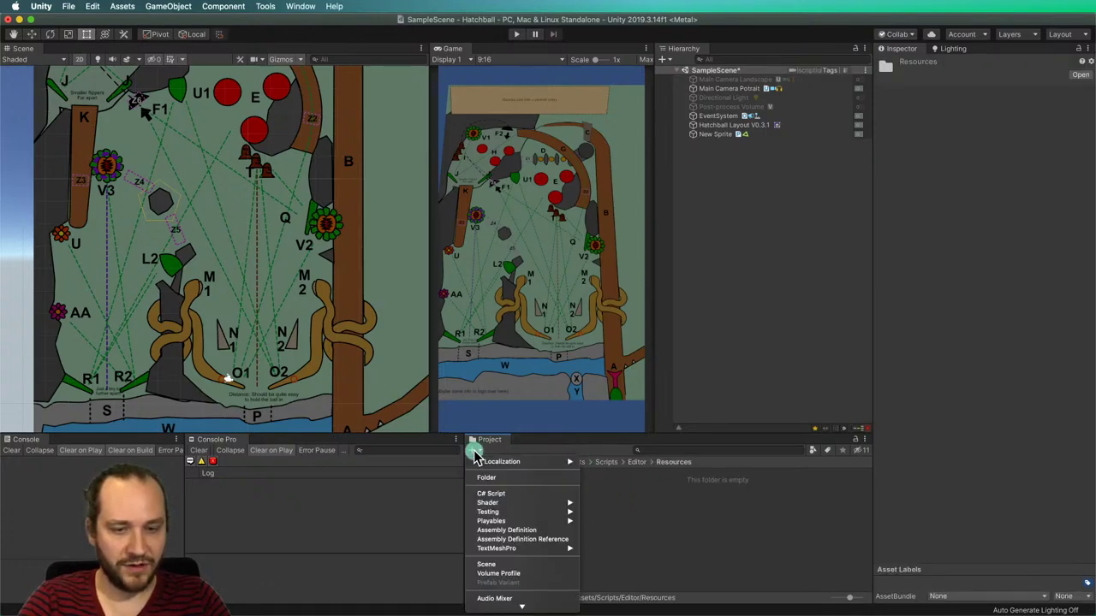
click(490, 478)
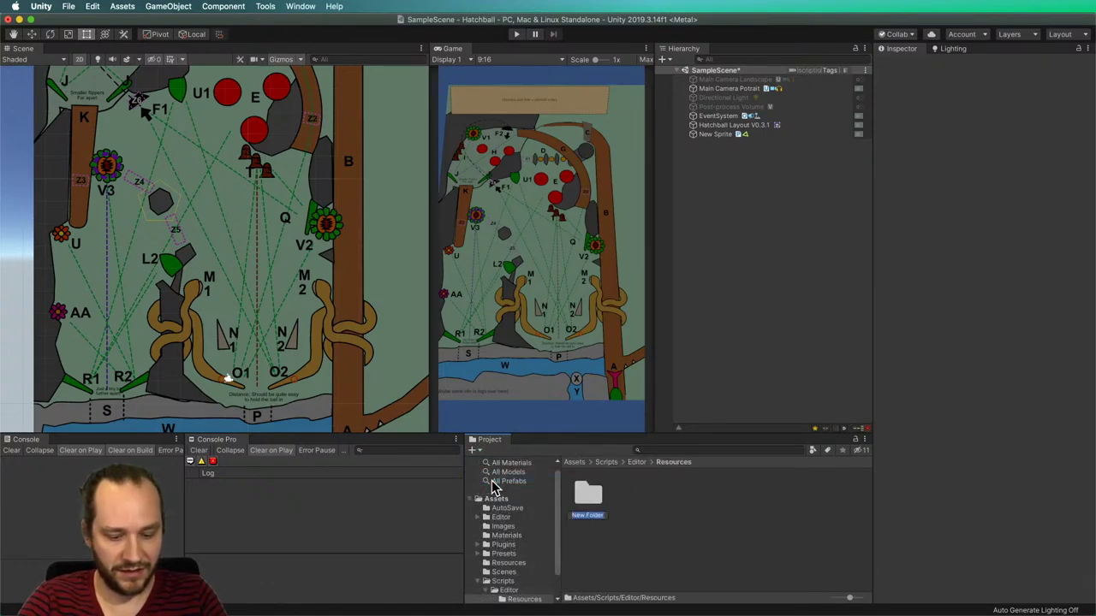
key(Return)
double_click(631, 490)
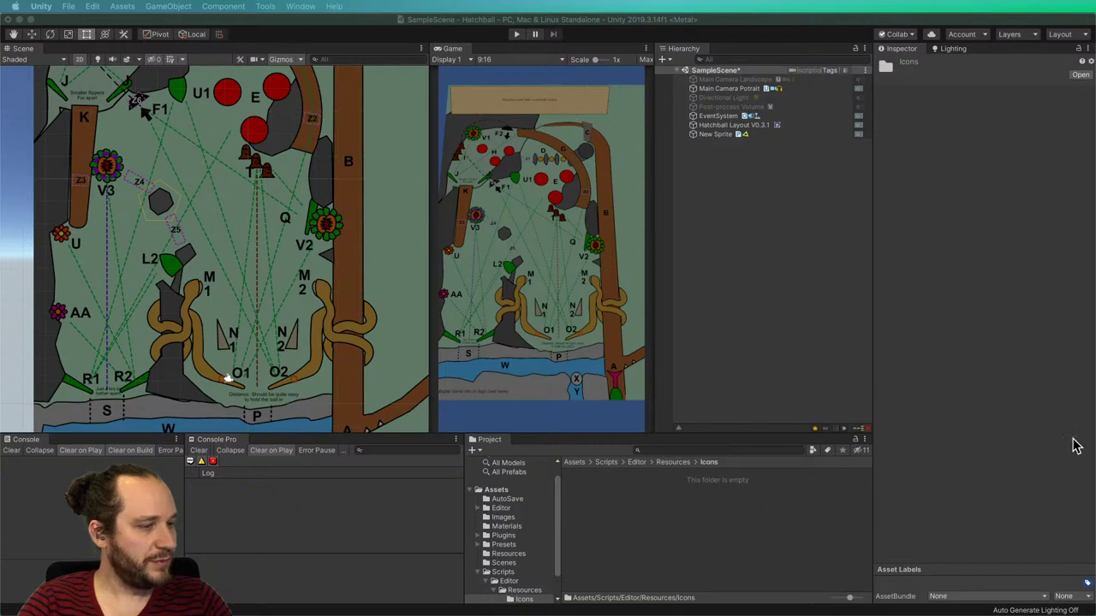
Import the pinball icon PNGs into the Icons folder and inspect the PolygonDrawer icon.
drag(1076, 446, 704, 505)
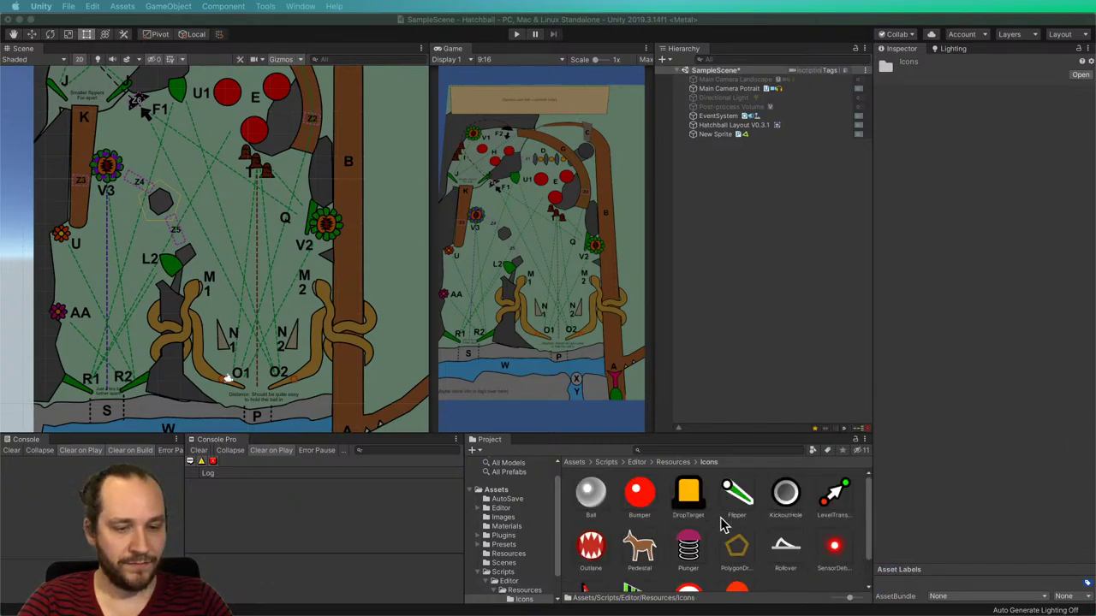
click(800, 582)
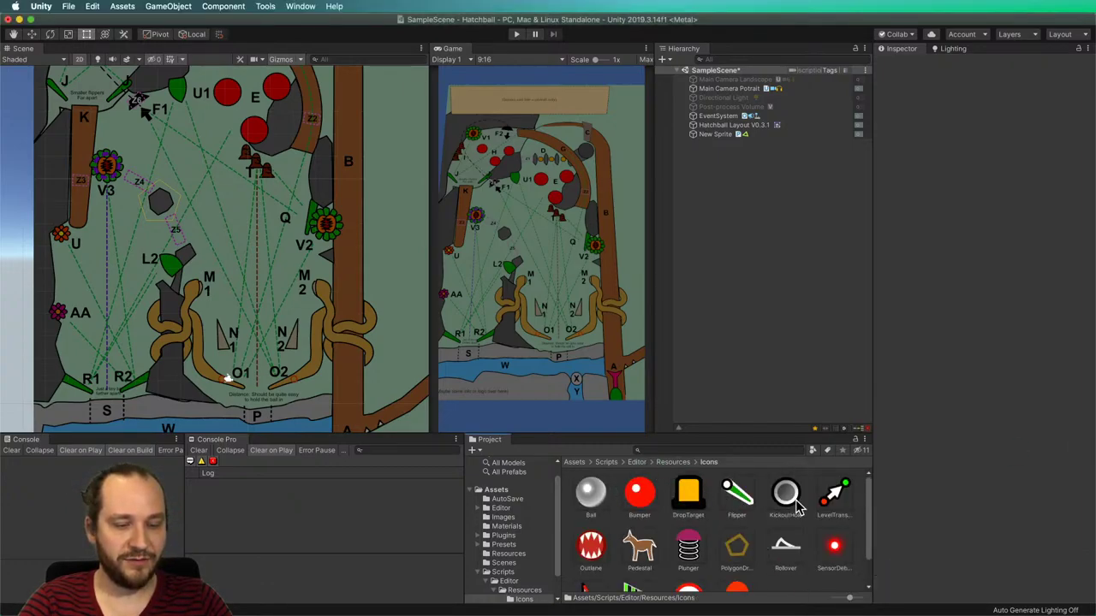
scroll(775, 521, down, 2)
scroll(777, 527, up, 2)
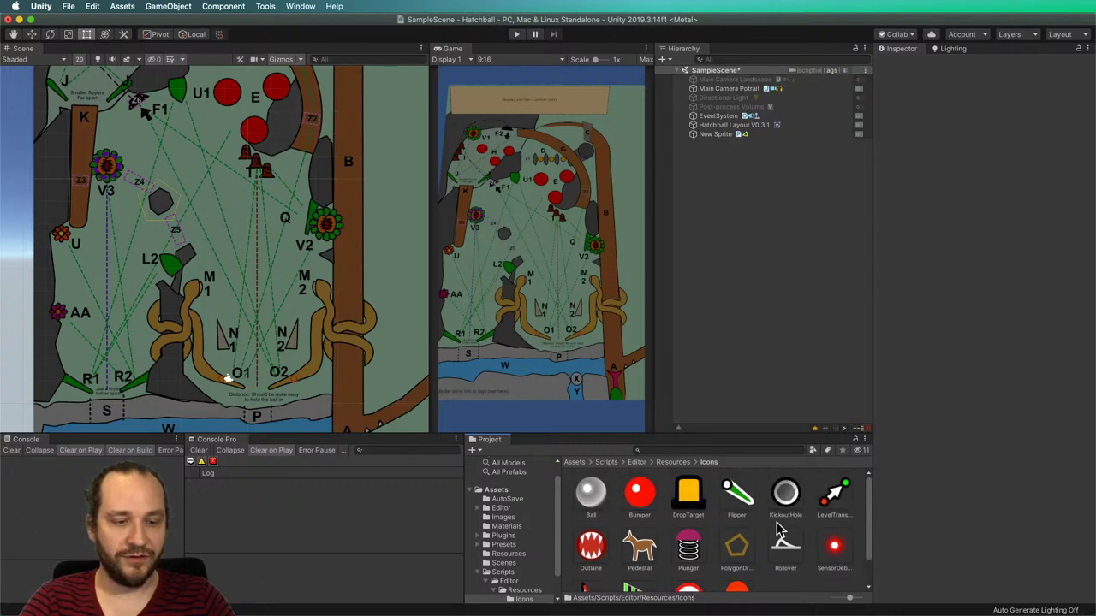
scroll(787, 547, down, 2)
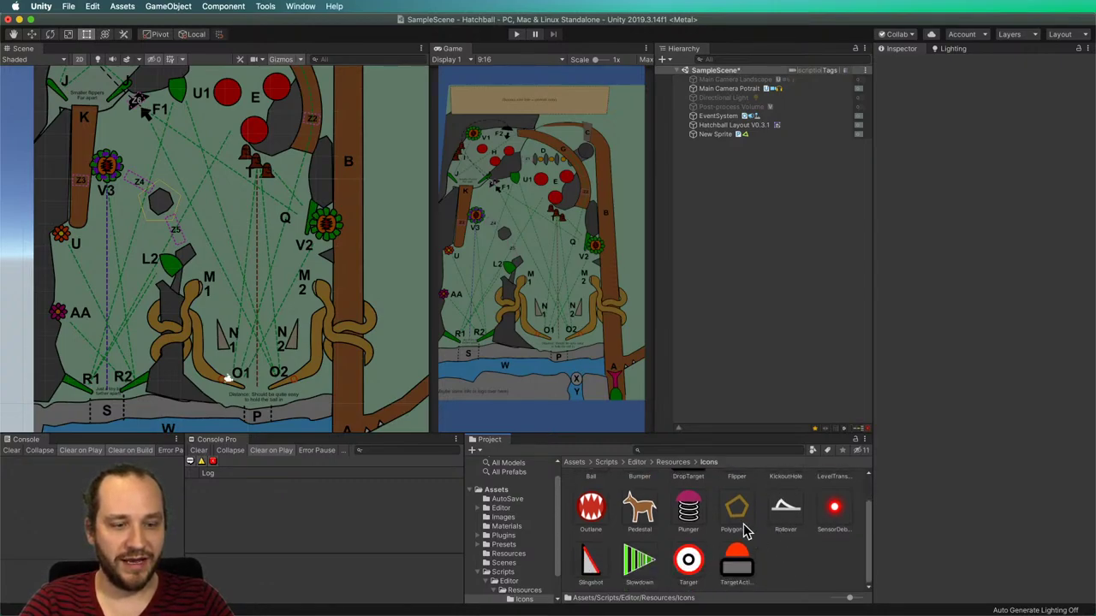
click(738, 514)
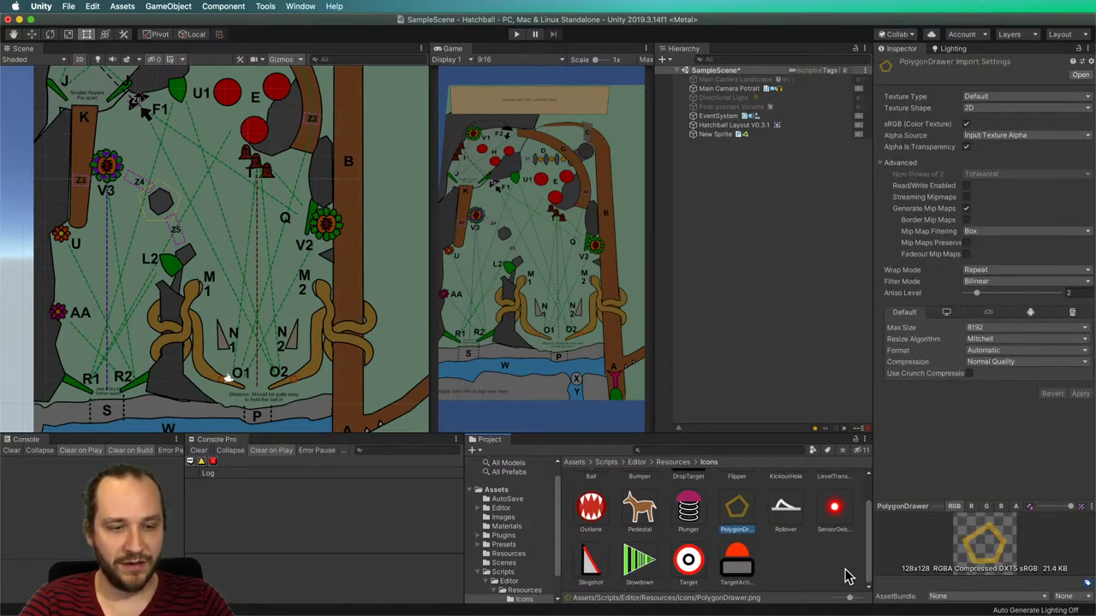
Give PolygonDrawer.cs the yellow pentagon PolygonDrawer icon and check it on the scene's polygon.
click(775, 403)
click(715, 135)
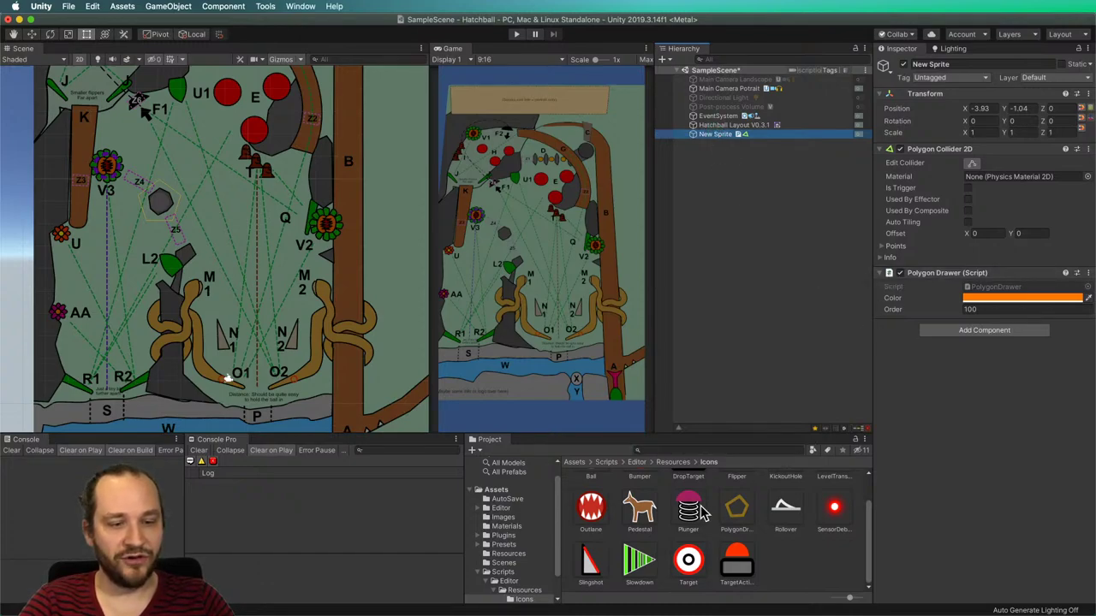
click(504, 572)
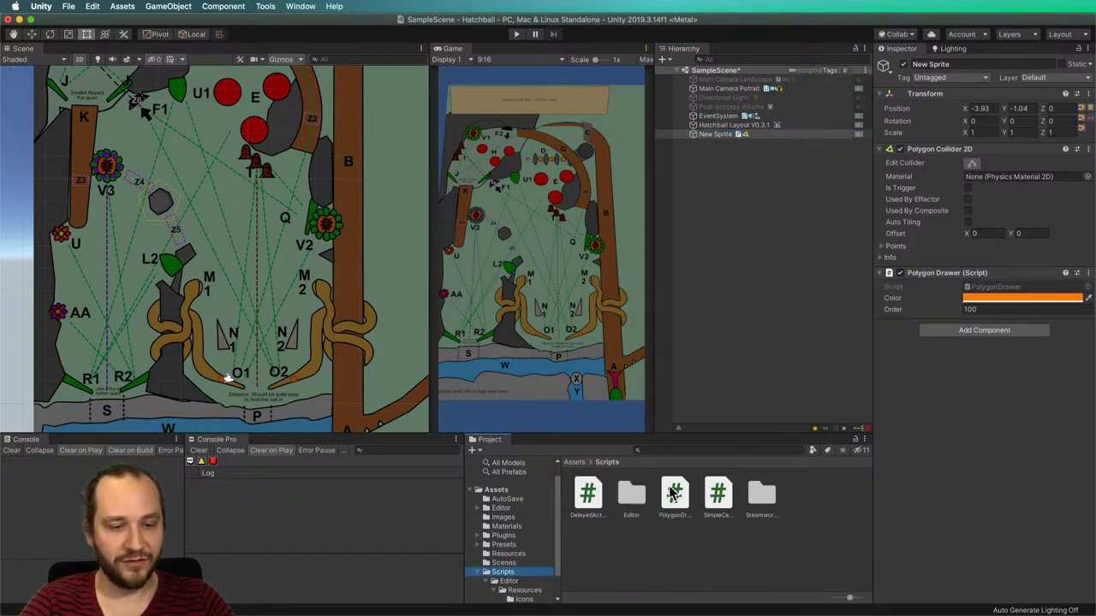
click(676, 496)
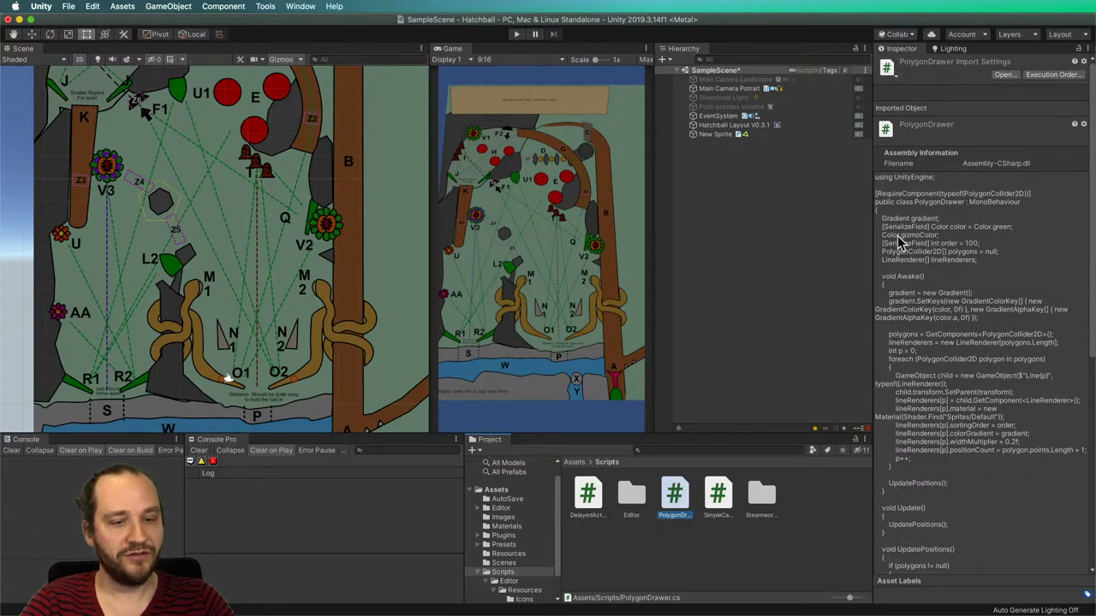
click(887, 69)
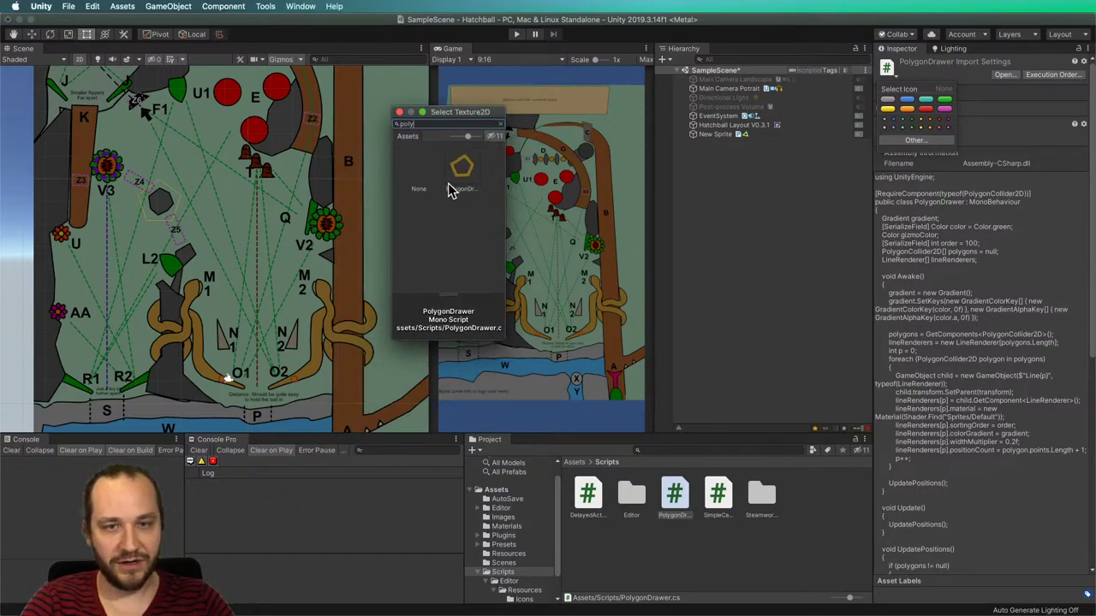
double_click(462, 171)
click(713, 308)
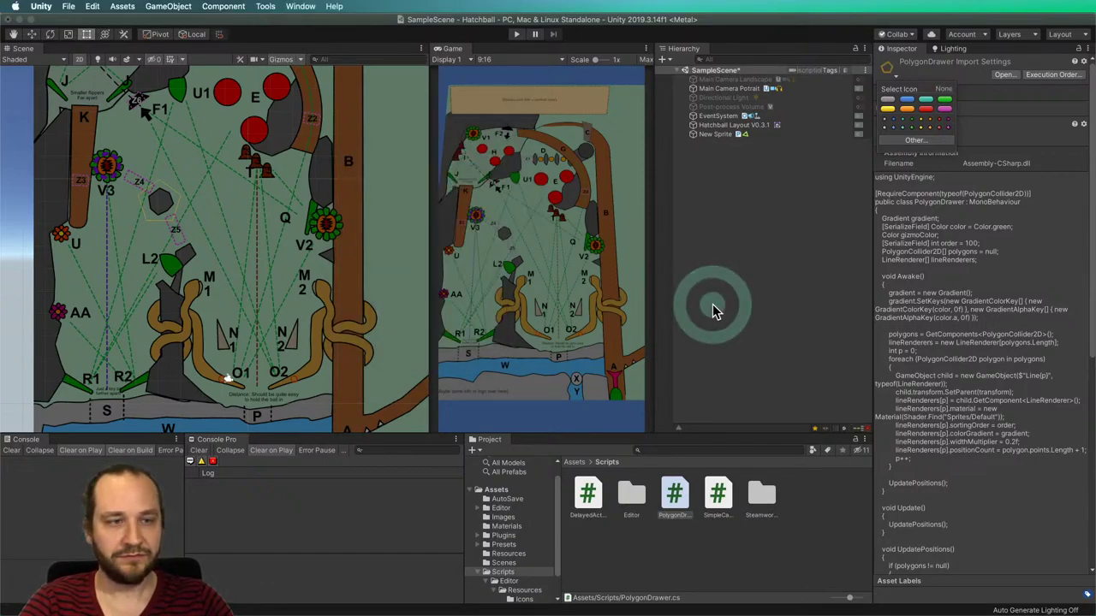
click(789, 263)
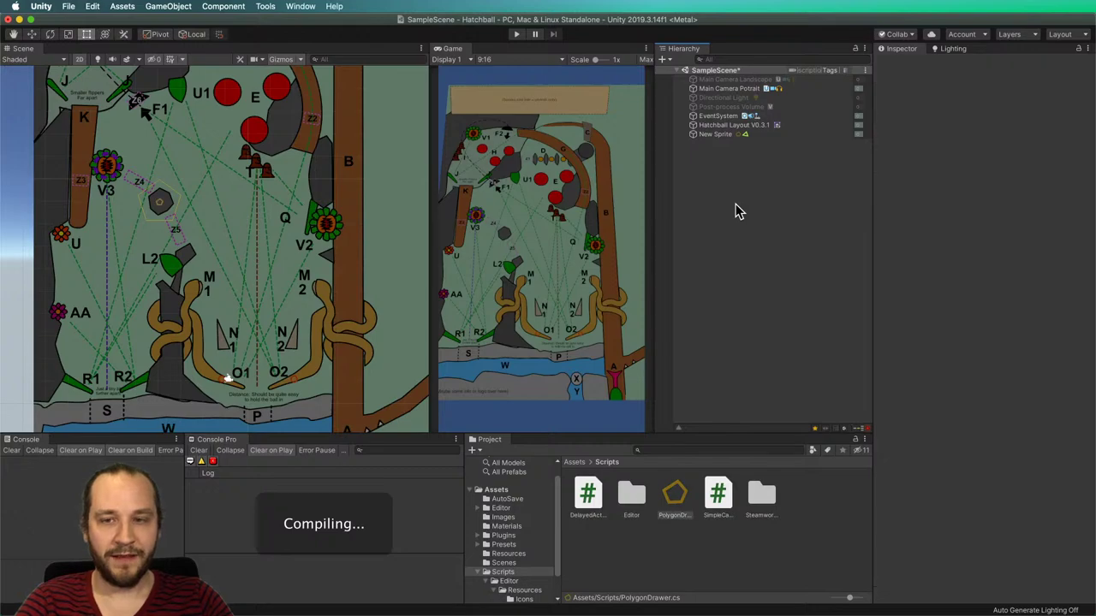
click(159, 202)
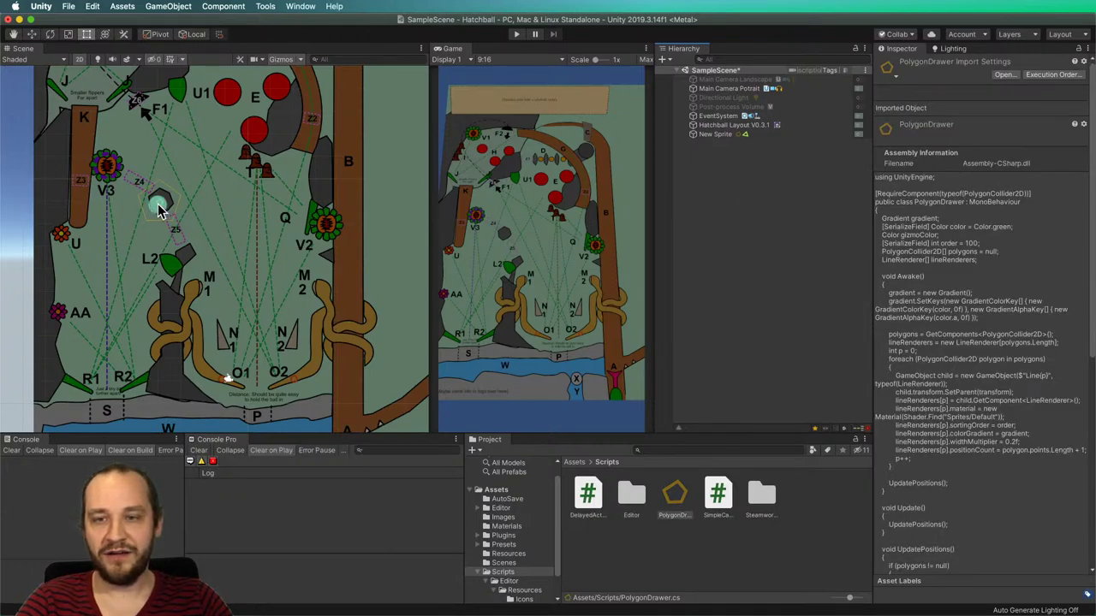
click(19, 202)
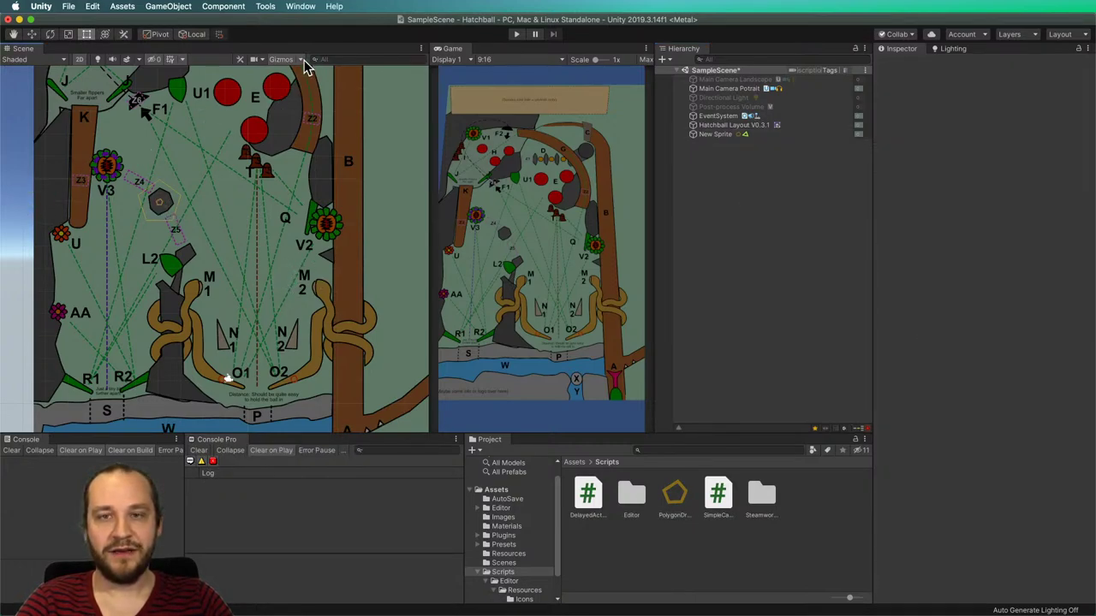
Make the Scene view's gizmo icons slightly larger.
click(298, 59)
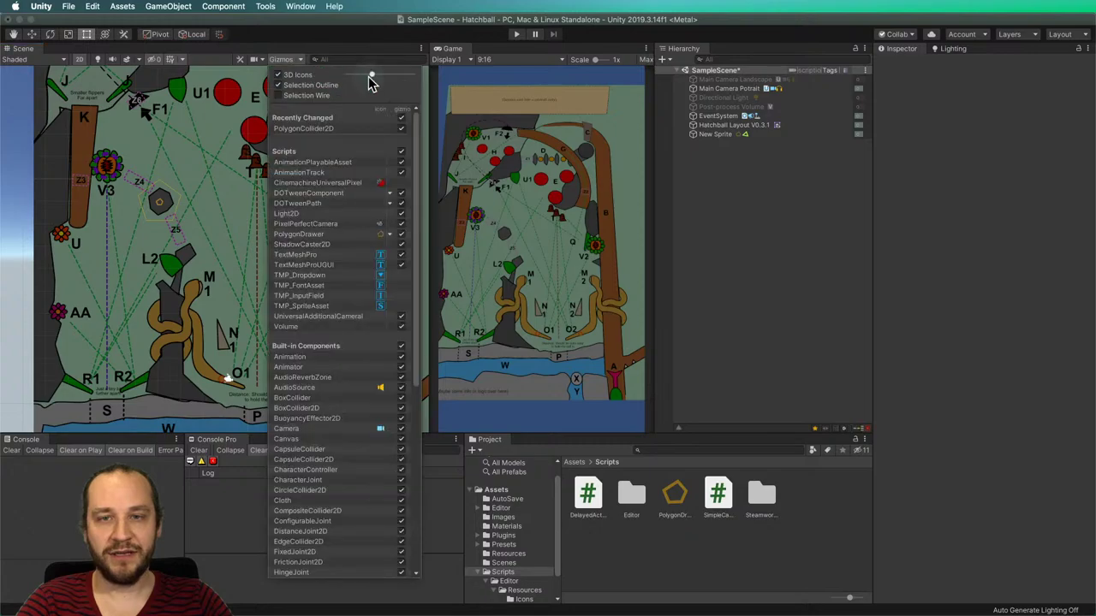
drag(378, 78, 380, 79)
click(21, 244)
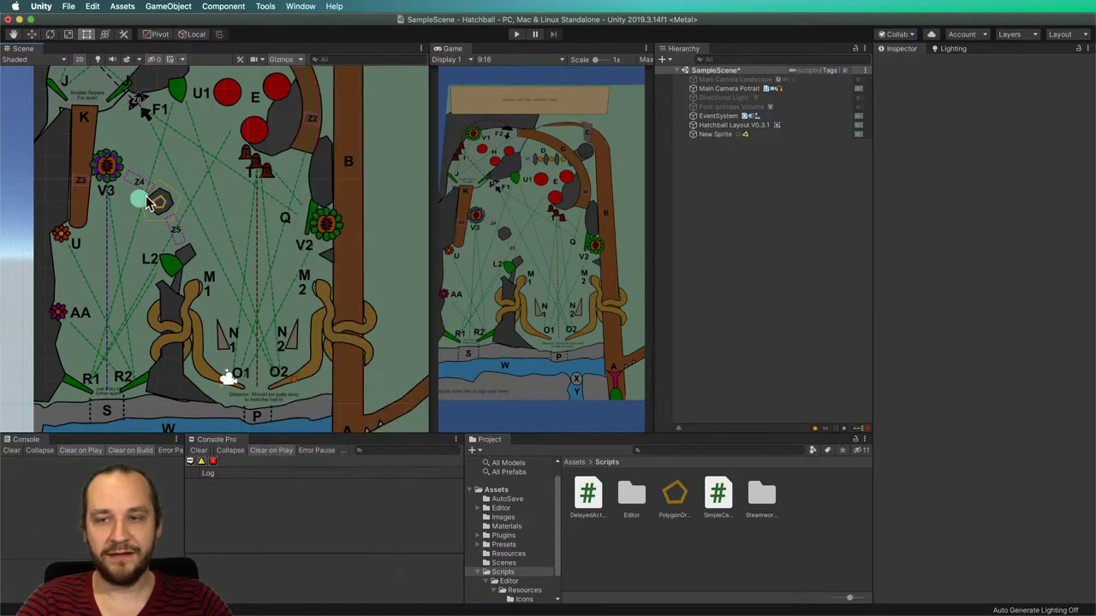
Nudge the New Sprite pentagon up-left to about X -3.92, Y -1.02 and edit its collider.
click(163, 199)
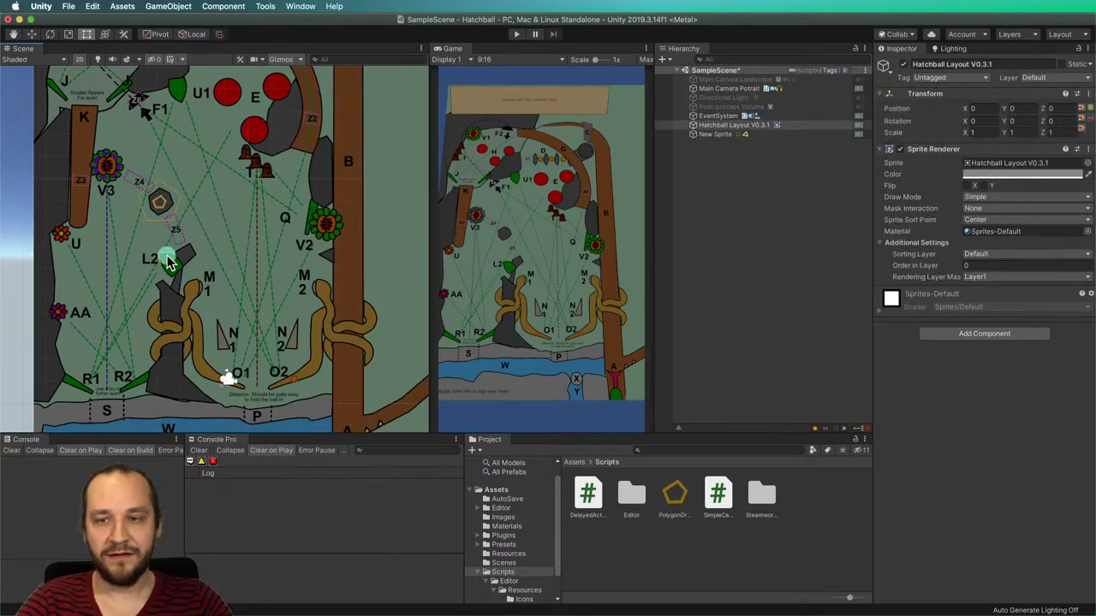
click(160, 203)
click(21, 254)
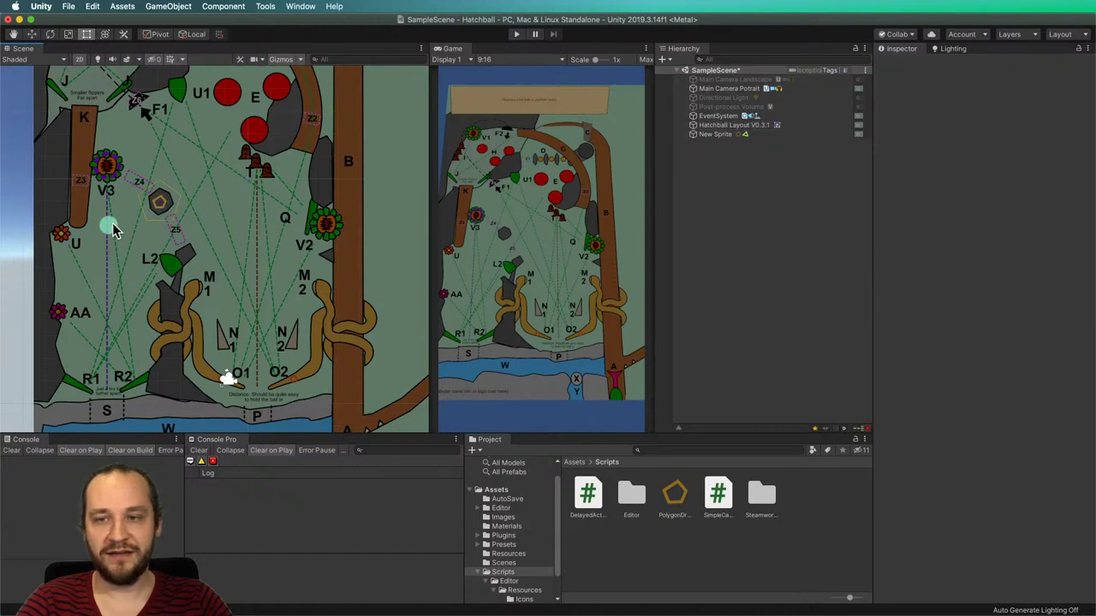
click(161, 208)
click(31, 35)
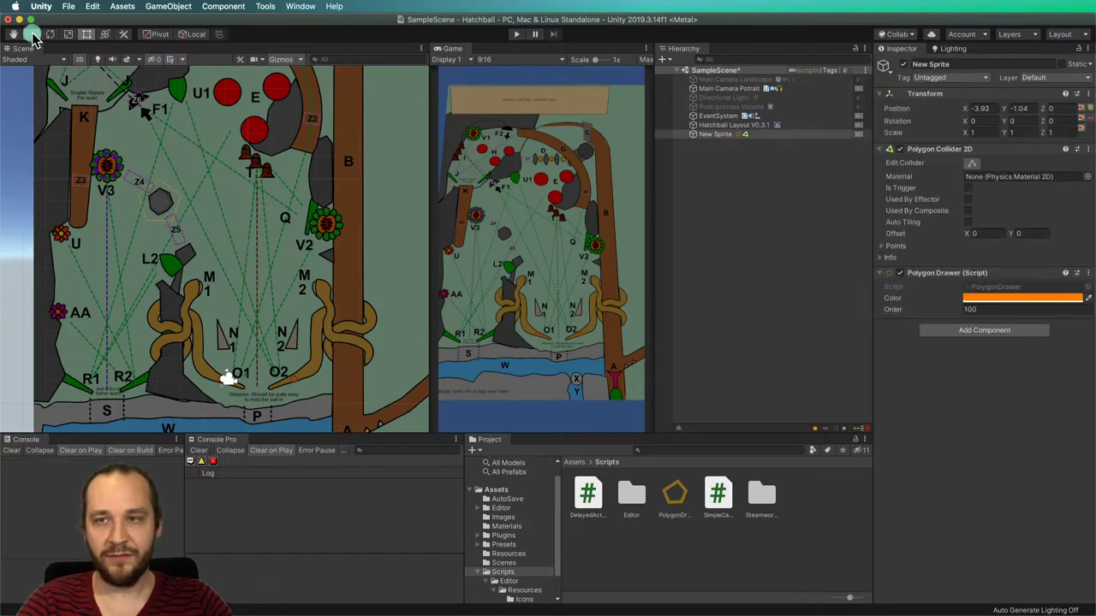
drag(172, 201, 170, 201)
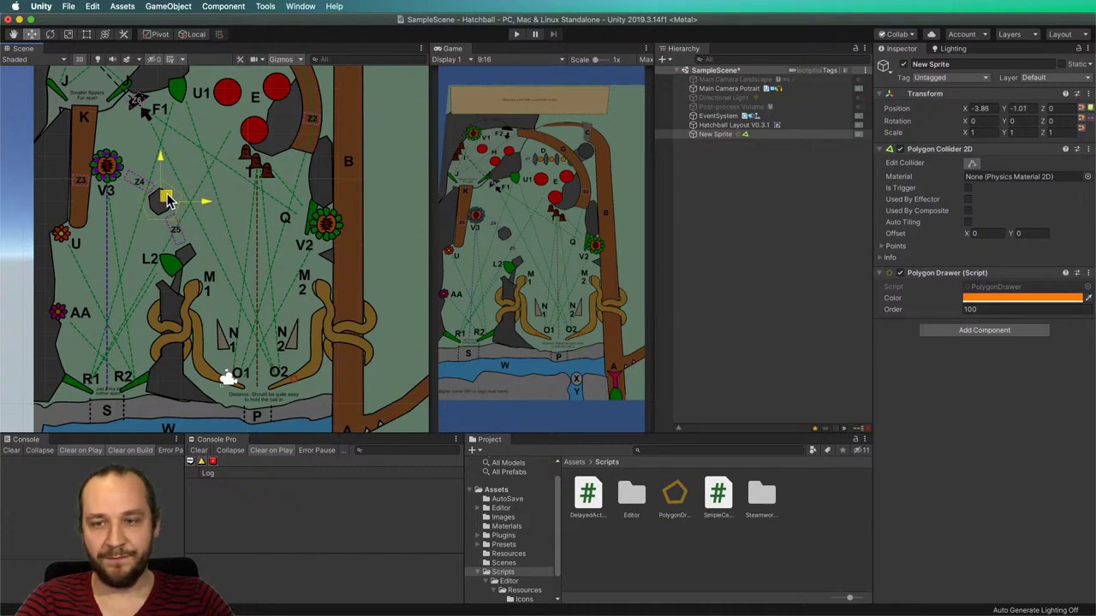
scroll(168, 200, up, 3)
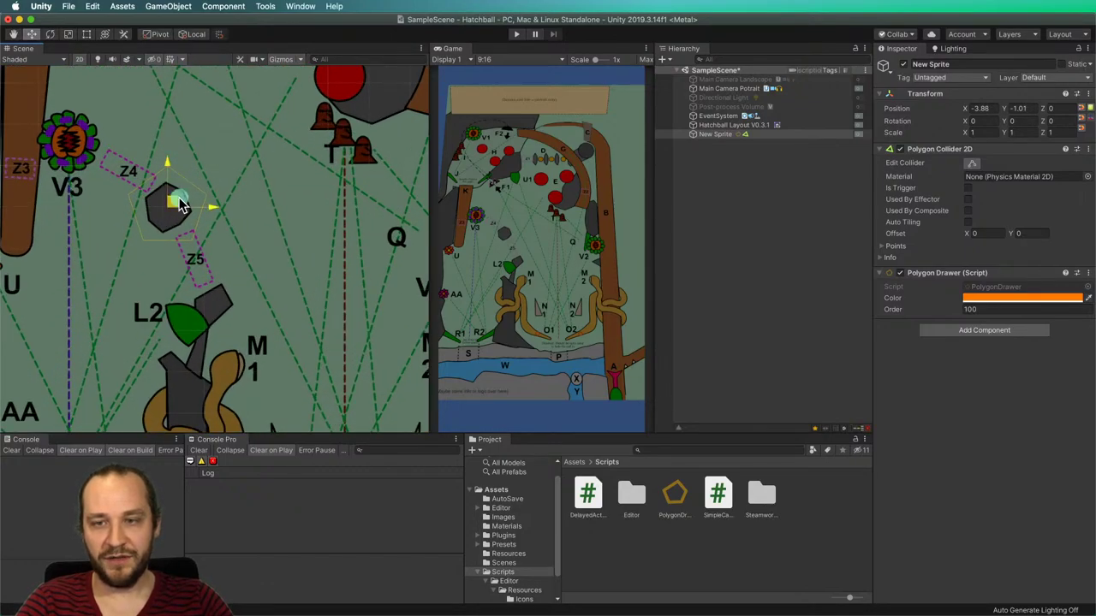
drag(180, 204, 176, 205)
click(971, 163)
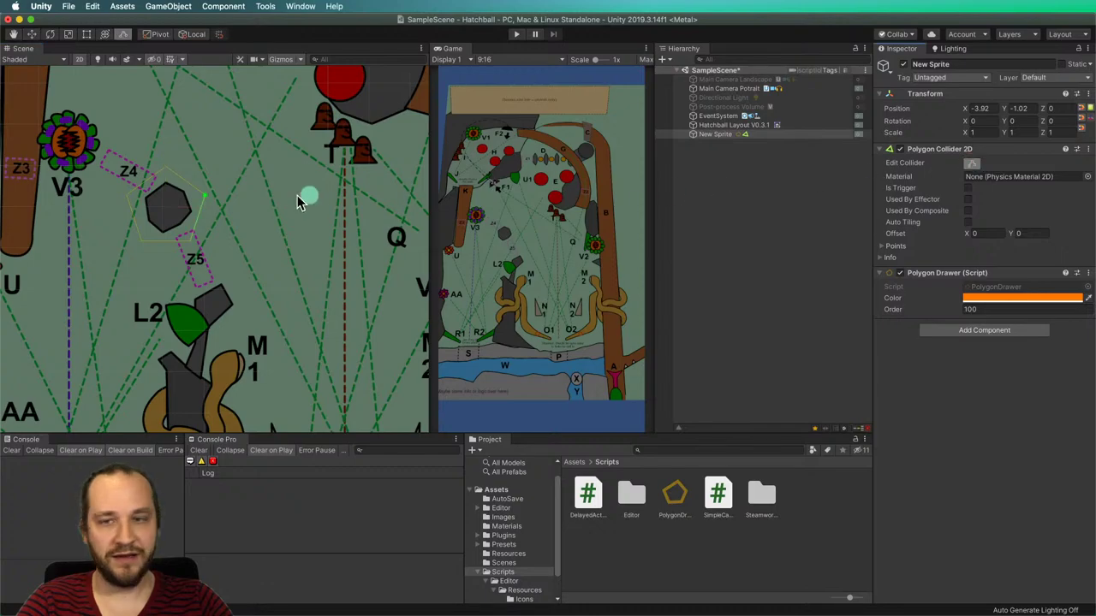
Move one pentagon collider vertex and change its Polygon Drawer colour to grey 5E5E5E.
mouse_move(206, 196)
mouse_down()
mouse_move(185, 253)
mouse_move(178, 226)
mouse_move(142, 239)
mouse_move(166, 237)
mouse_move(128, 196)
mouse_move(147, 224)
mouse_move(169, 171)
mouse_move(144, 202)
mouse_move(165, 178)
mouse_move(188, 196)
mouse_up()
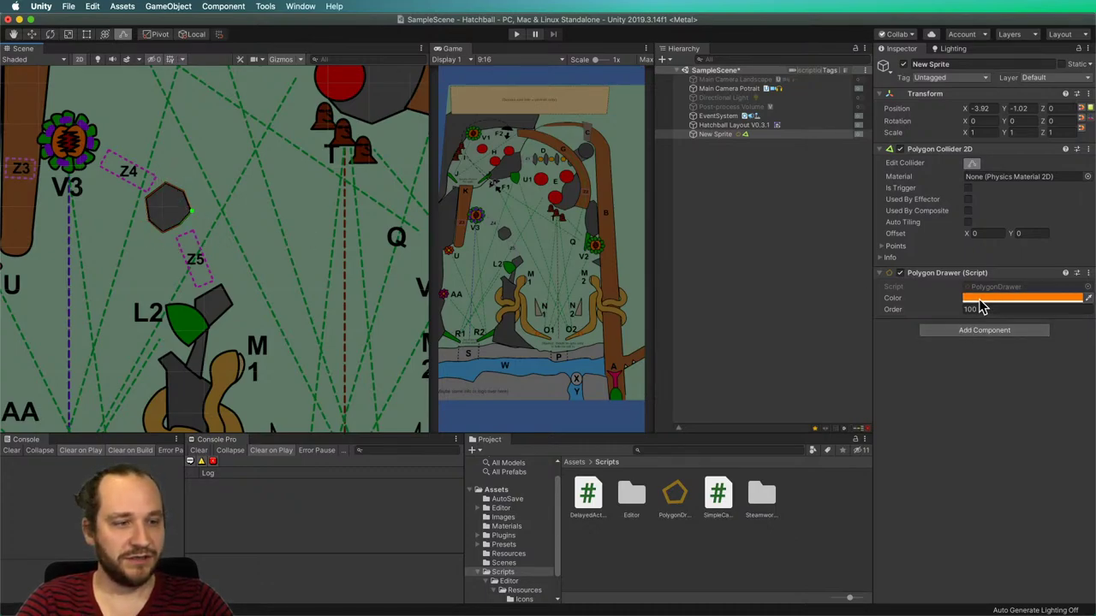
click(971, 165)
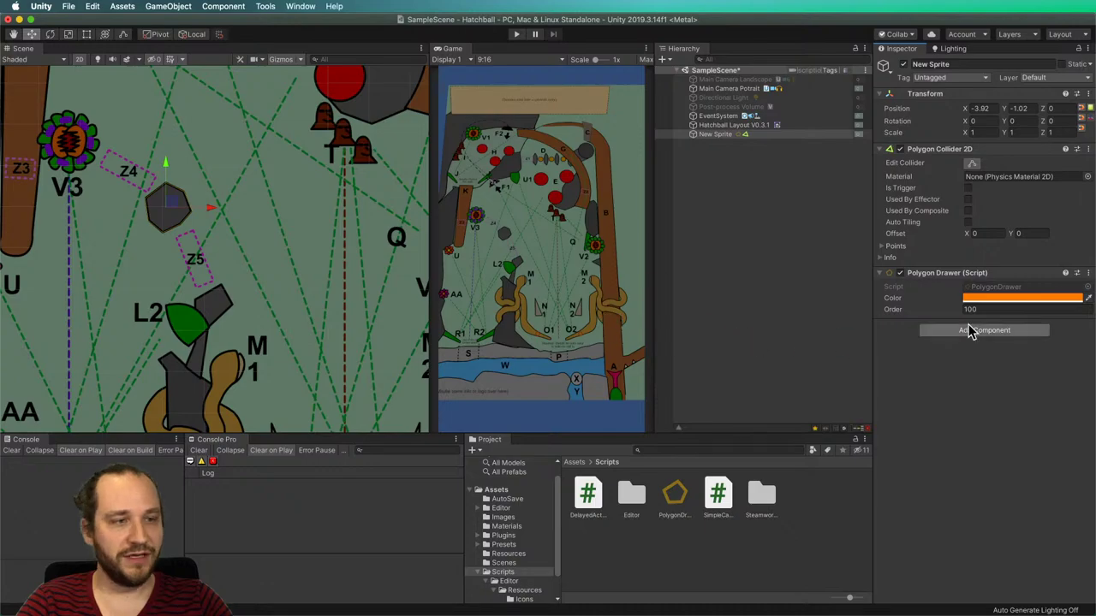
click(984, 298)
drag(599, 385, 585, 393)
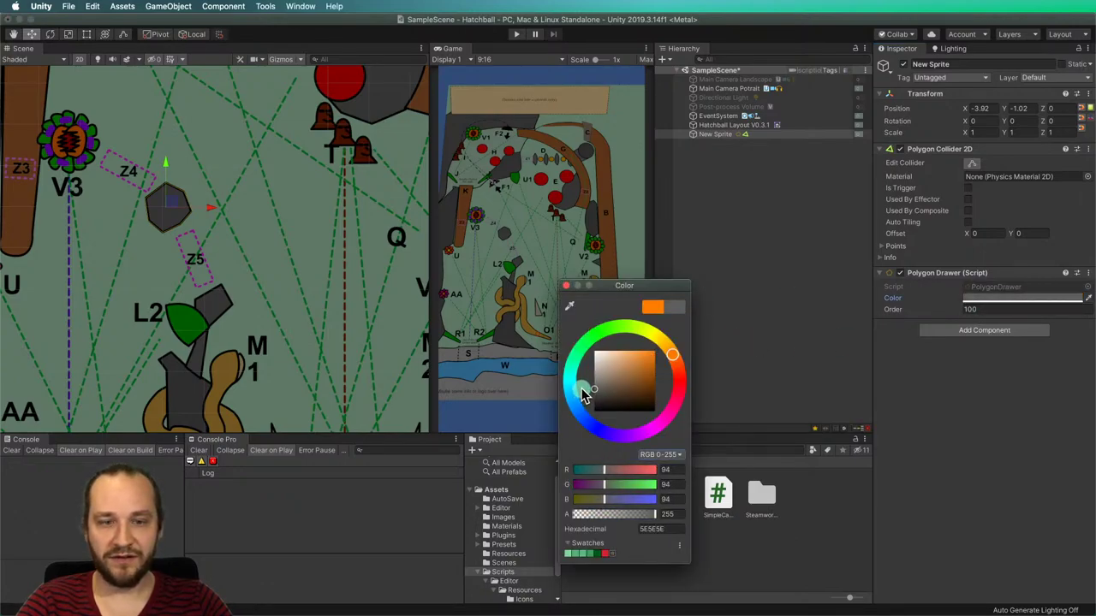
click(566, 285)
click(244, 217)
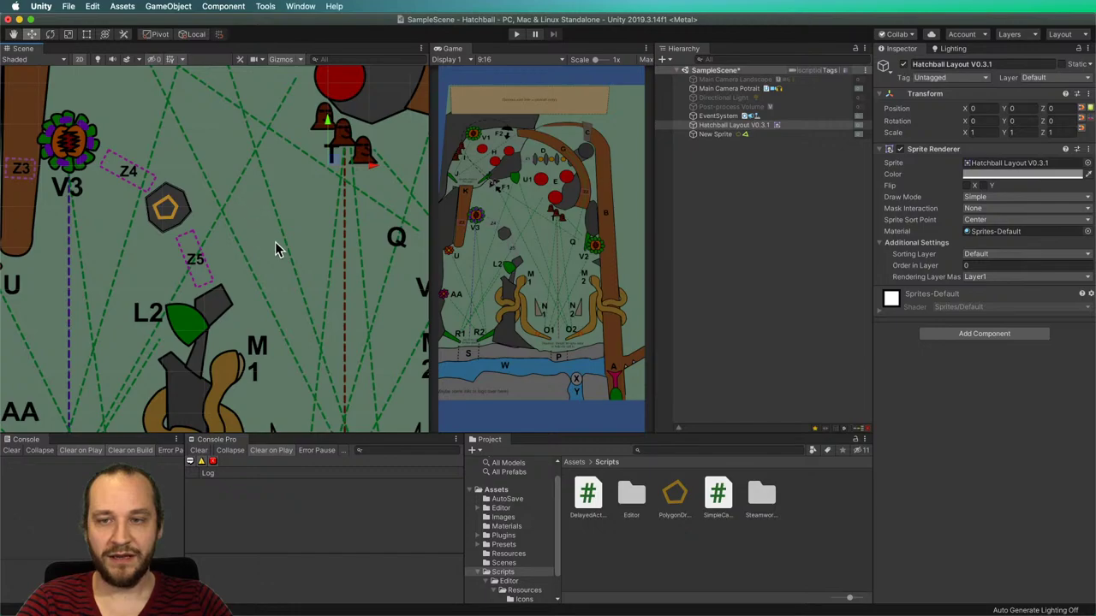
Name User Layer 8 'Helpers' in the layer settings.
scroll(275, 241, down, 2)
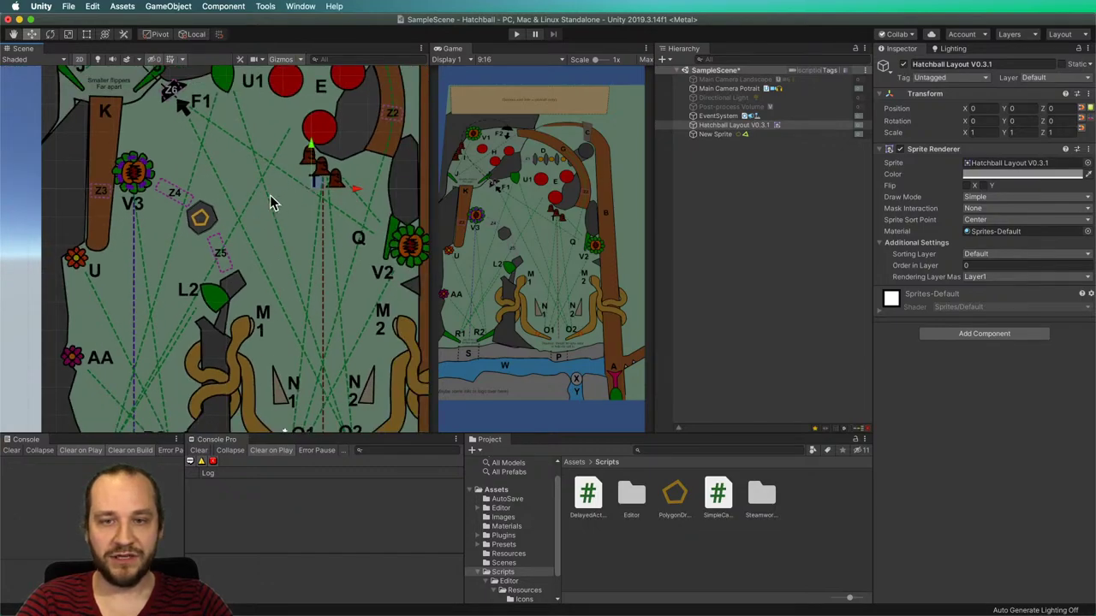
click(1080, 78)
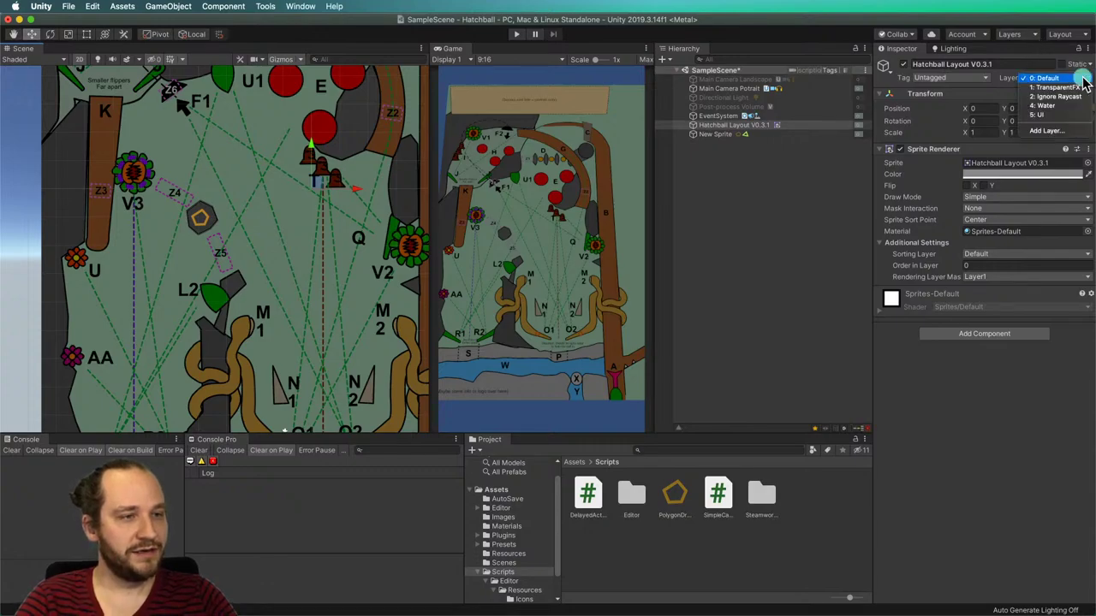
click(1060, 132)
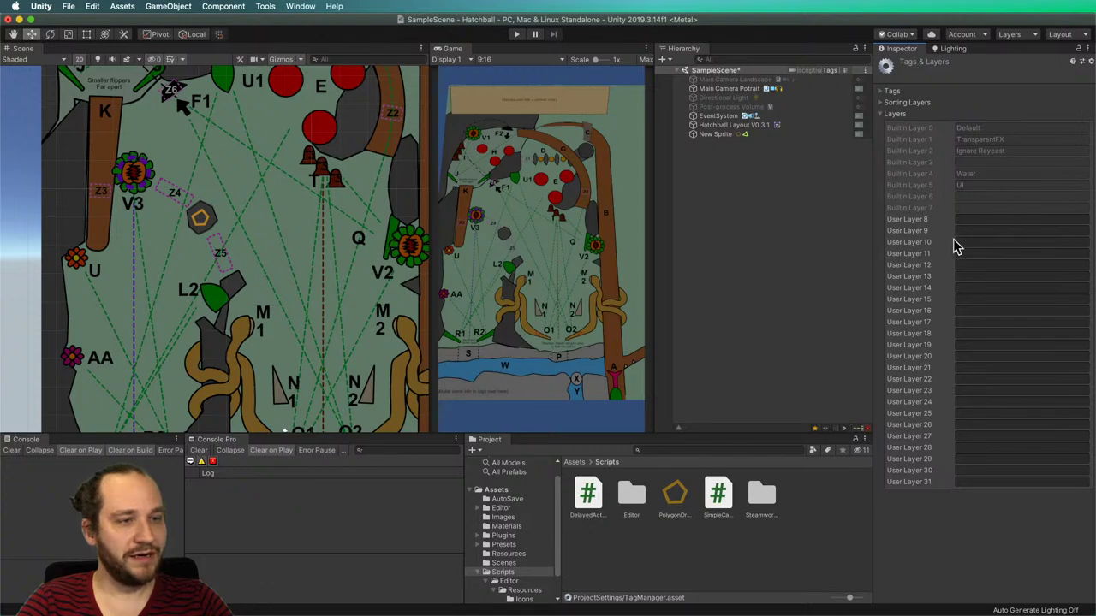
click(964, 220)
text(Helpers)
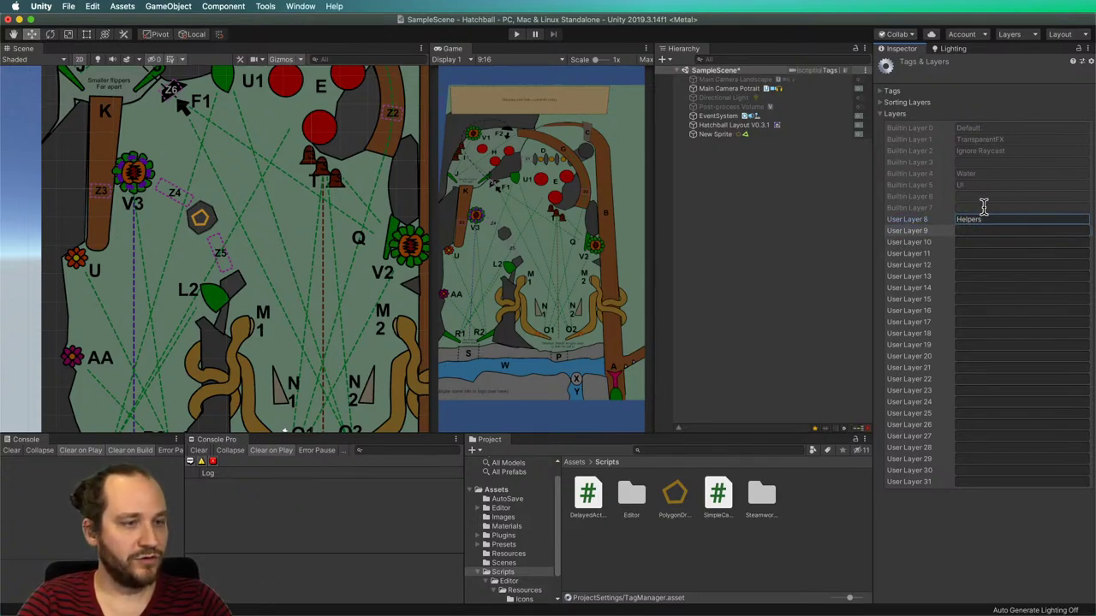
click(813, 242)
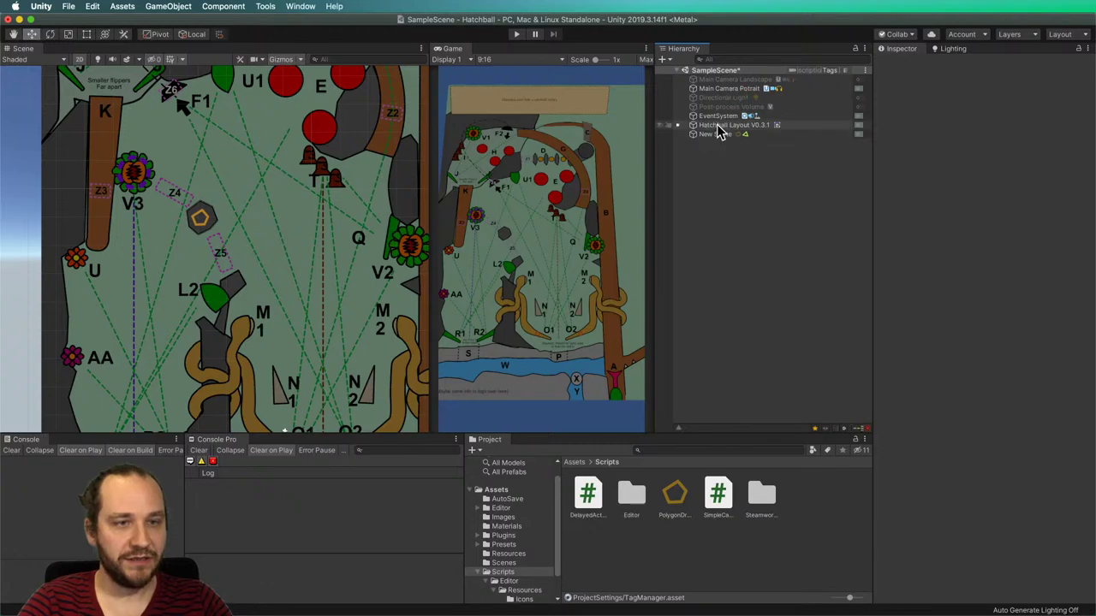
Put Hatchball Layout V0.3.1 on the Helpers layer and lock Helpers against scene picking.
click(719, 125)
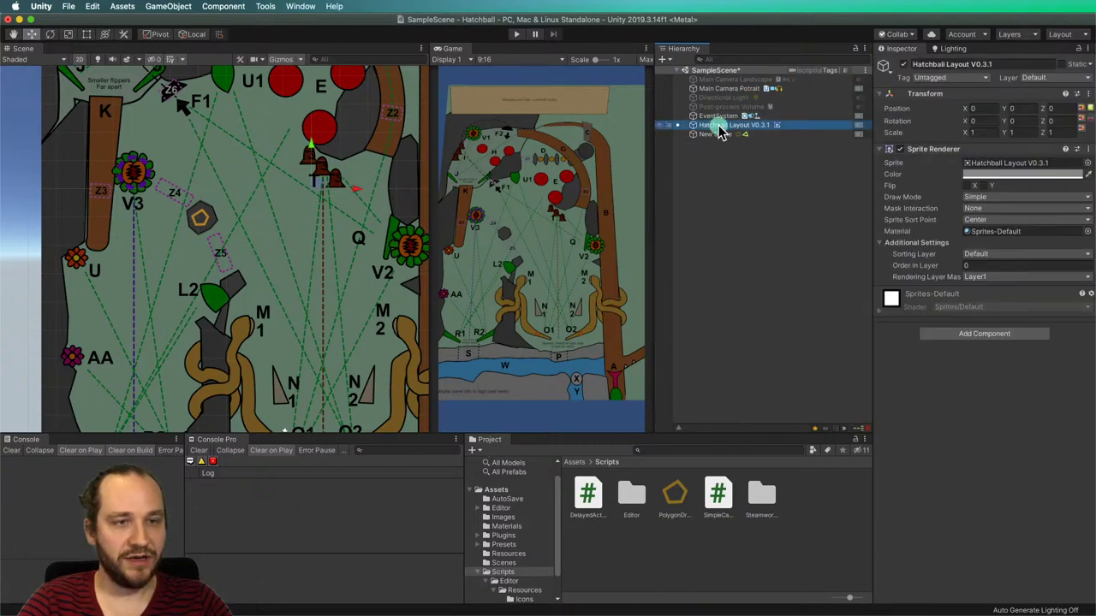
click(1079, 78)
click(1048, 125)
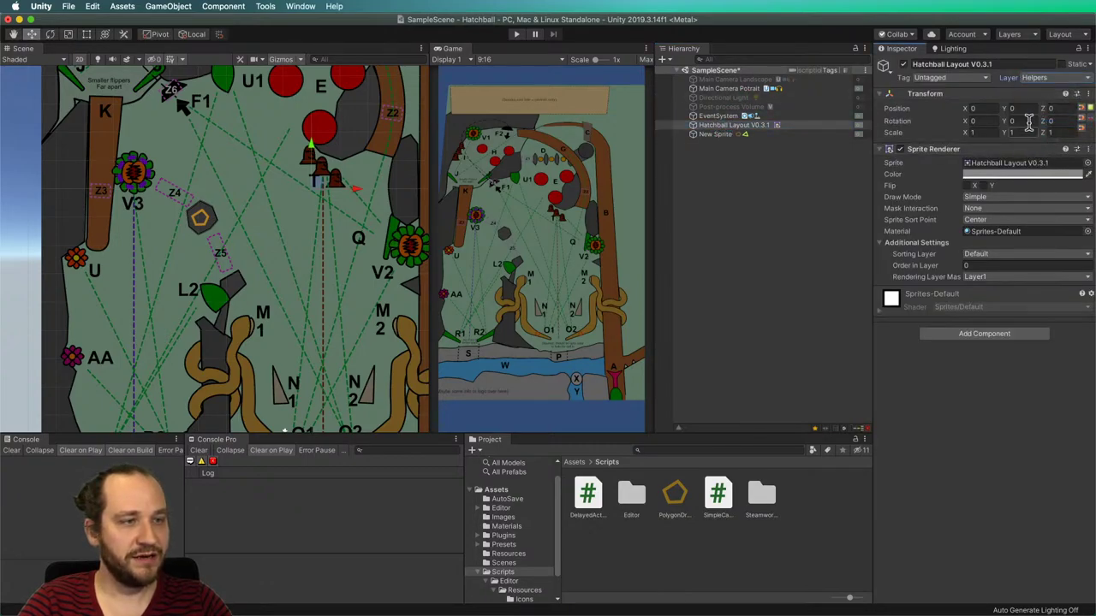
click(1034, 35)
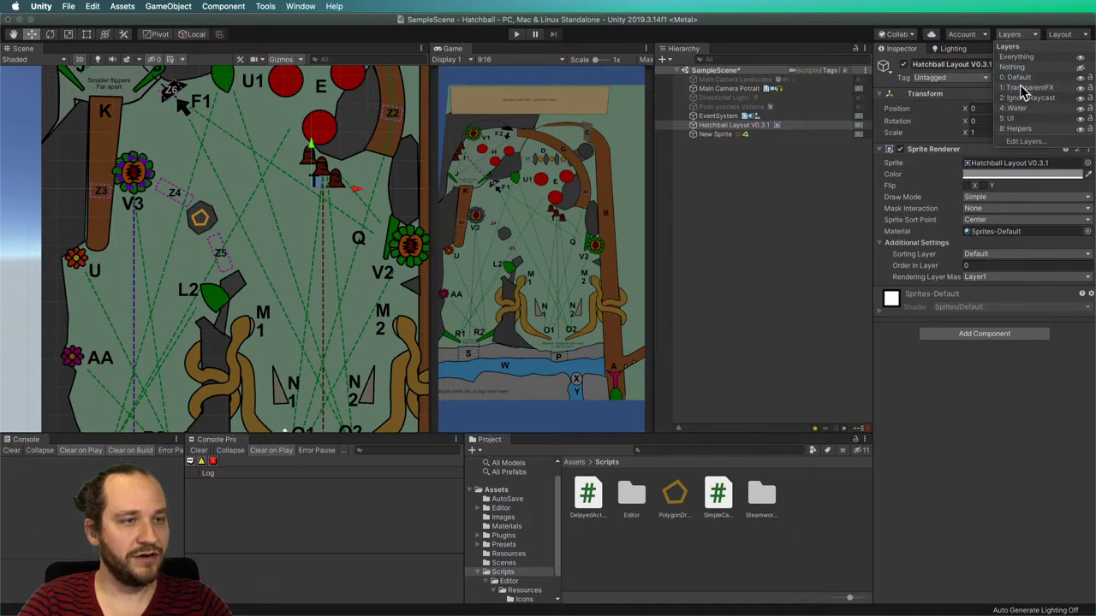
click(1089, 129)
click(10, 186)
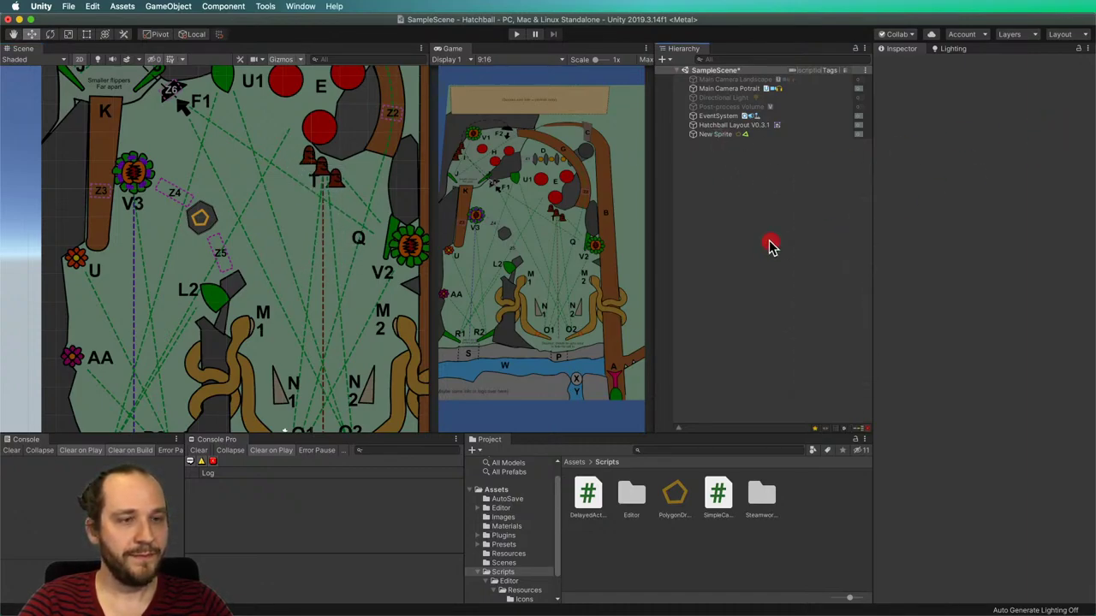
In Physics 2D, uncheck Helpers against TransparentFX, Ignore Raycast, Water and UI.
click(41, 6)
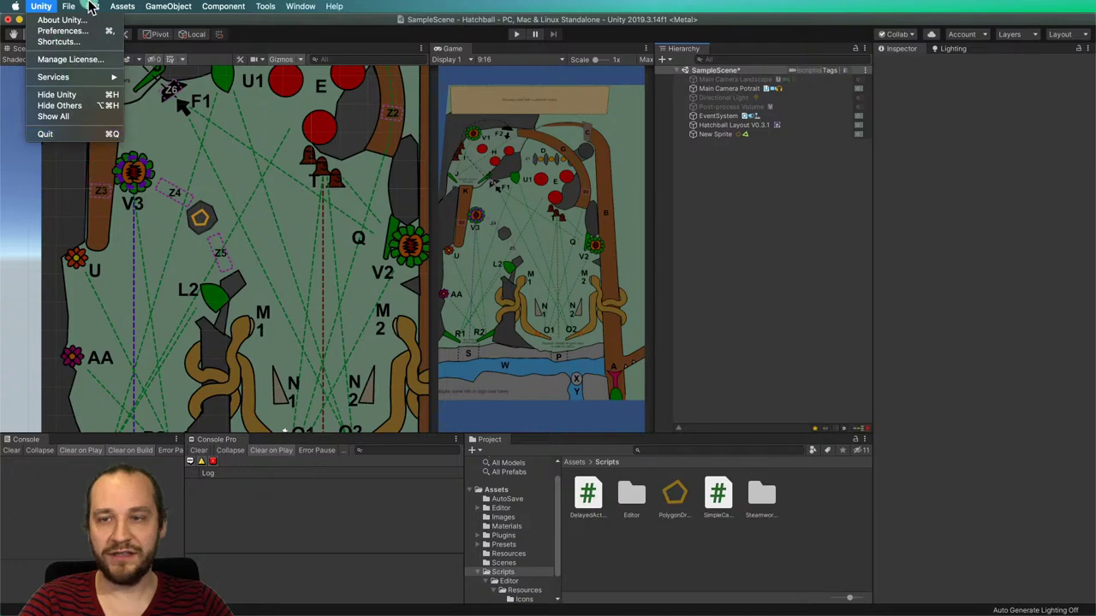
mouse_move(93, 6)
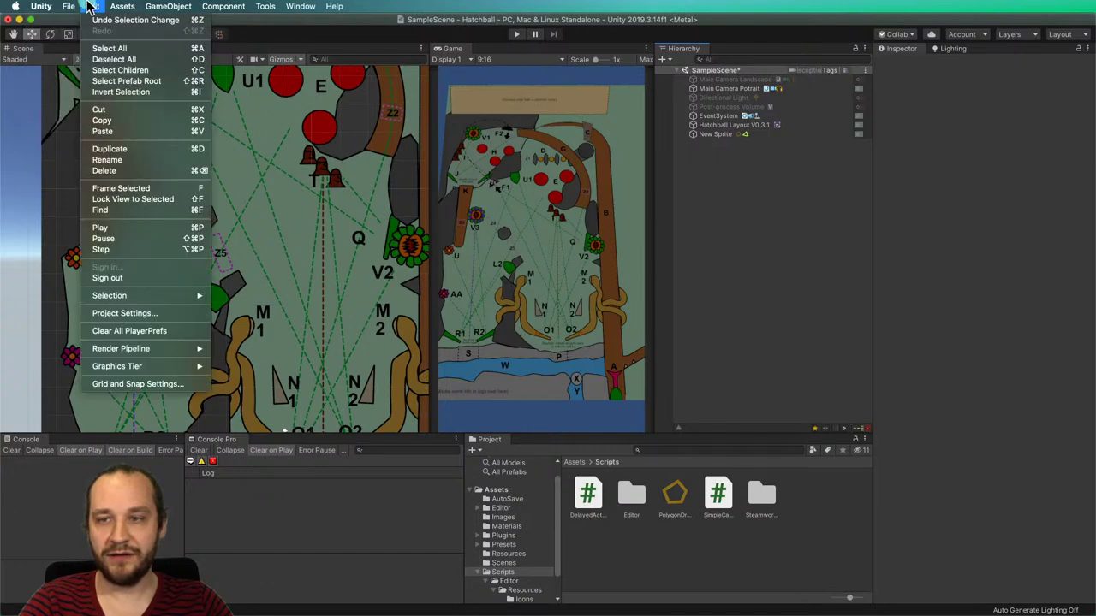
click(152, 314)
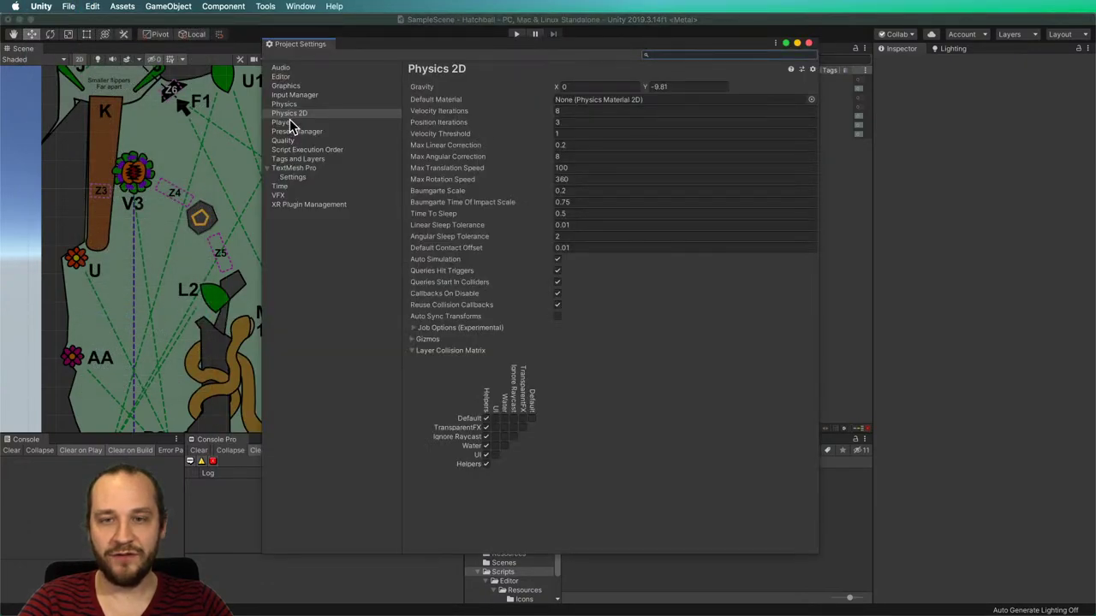
click(485, 427)
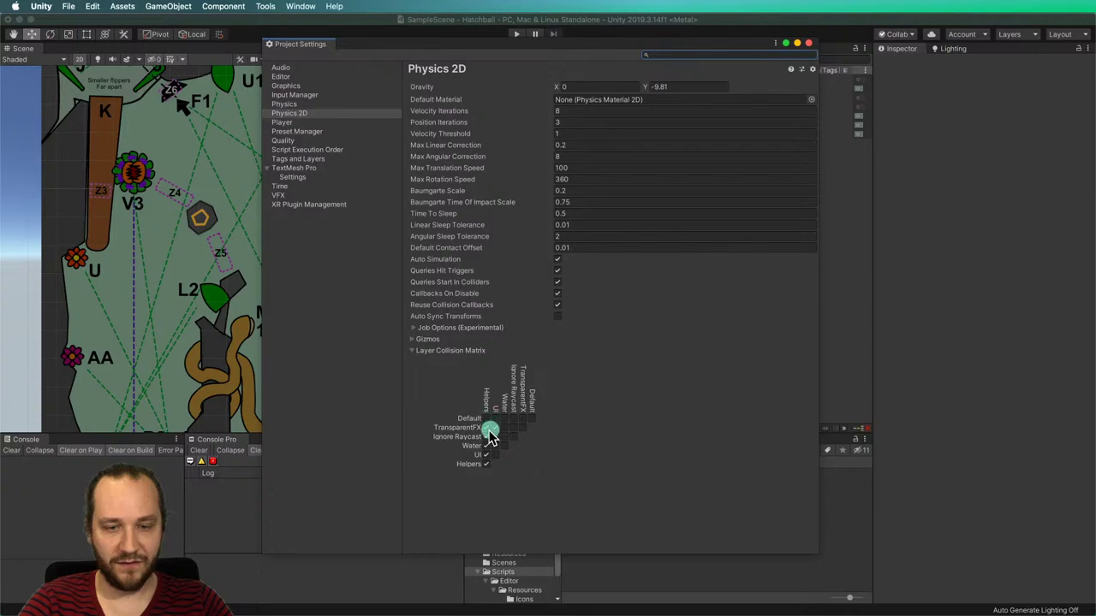
click(485, 436)
click(485, 446)
click(486, 455)
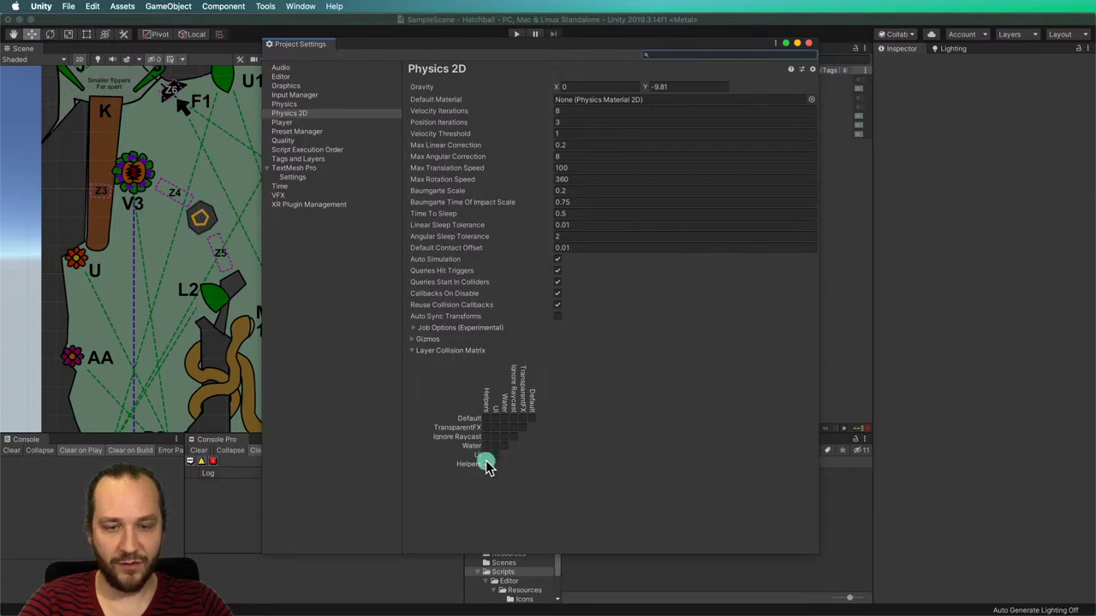
click(808, 42)
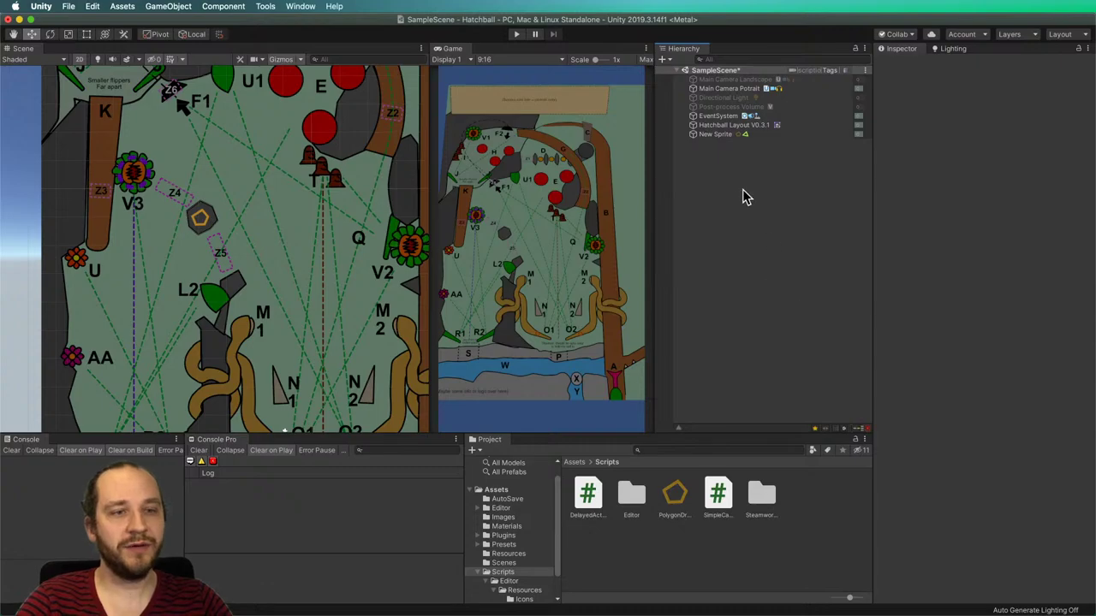
click(720, 136)
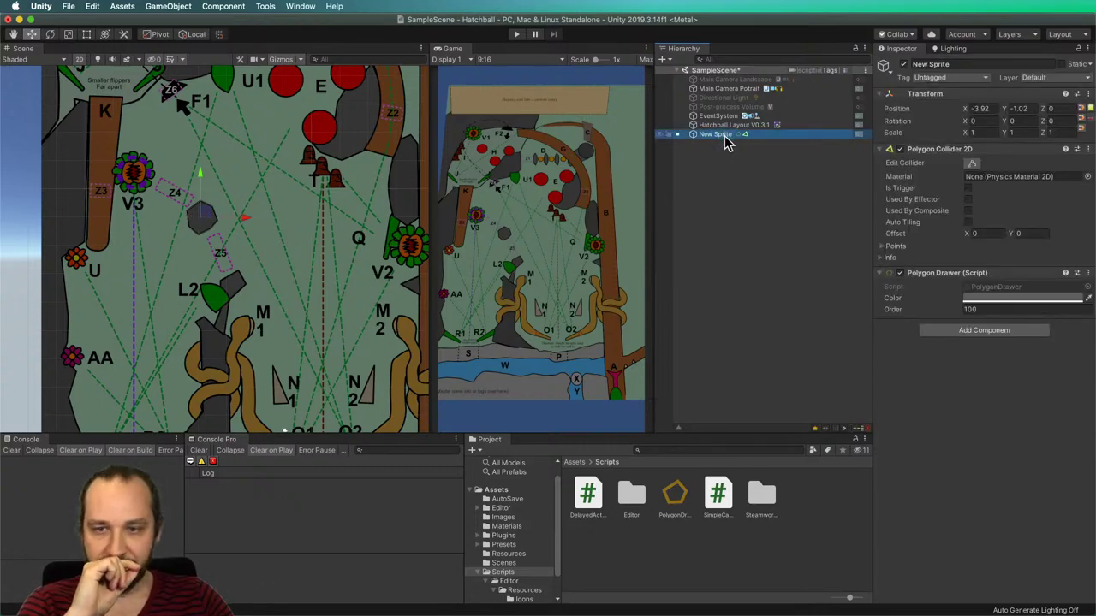
Rename New Sprite to 'Obstacle (1)'.
click(722, 135)
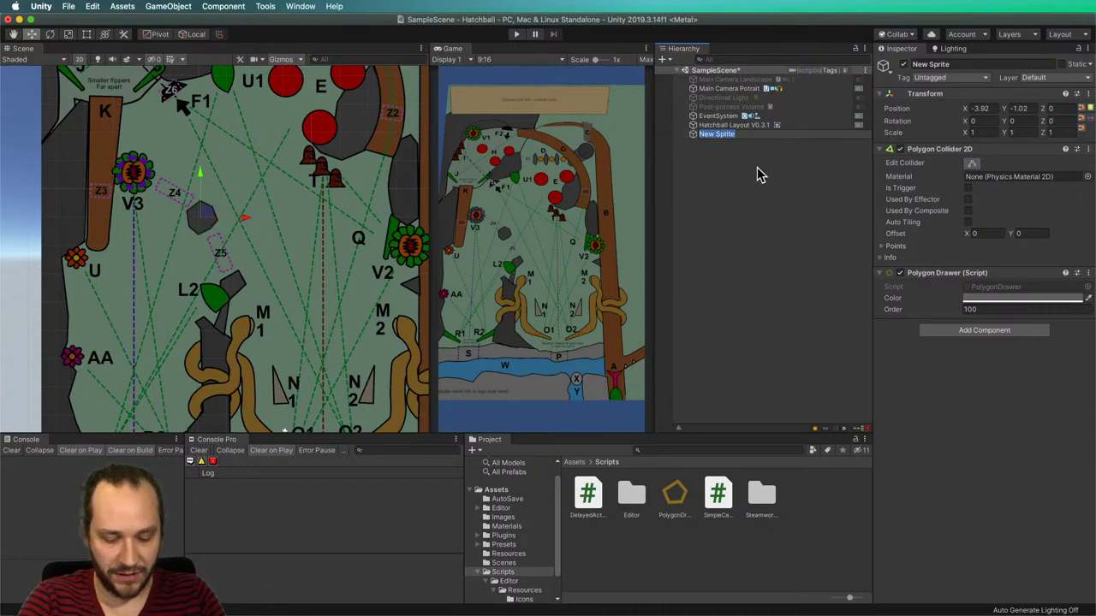
text(Obstac)
key(BackSpace)
key(BackSpace)
key(BackSpace)
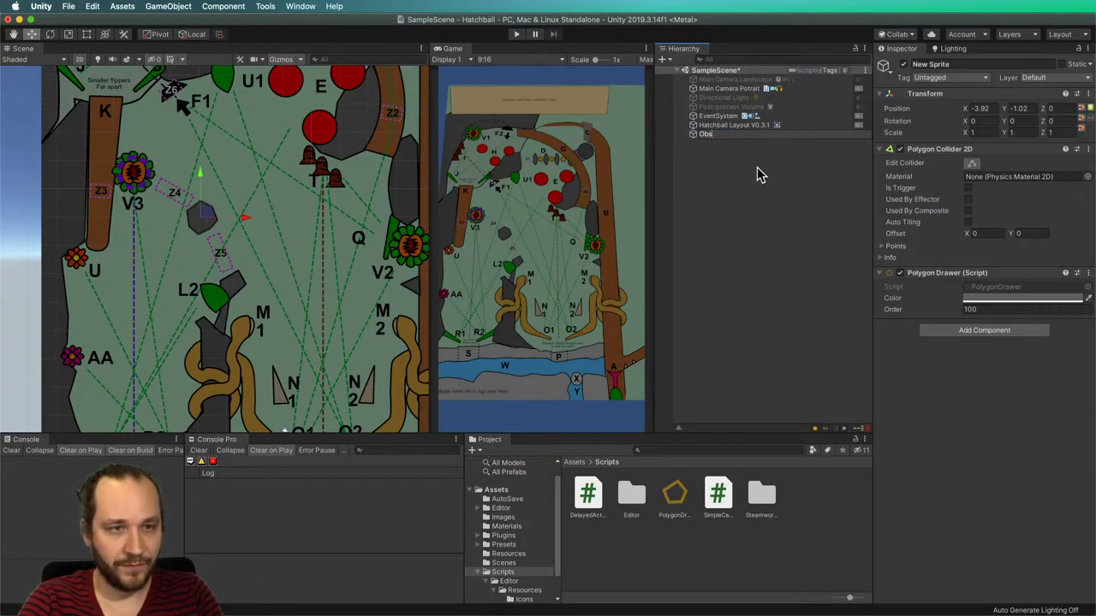
text(tacle (1)
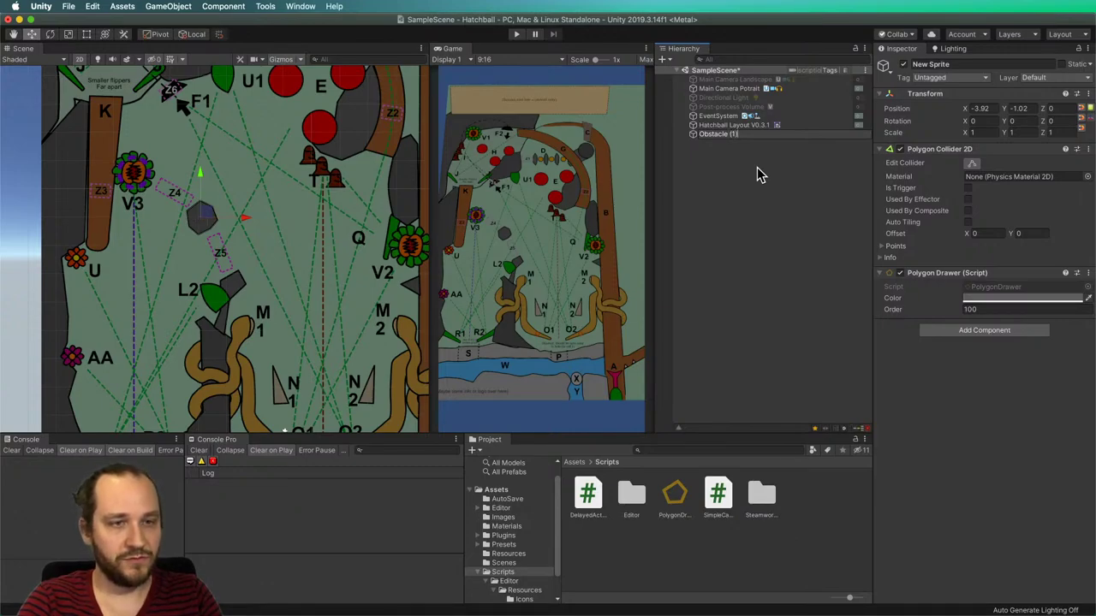
key(Return)
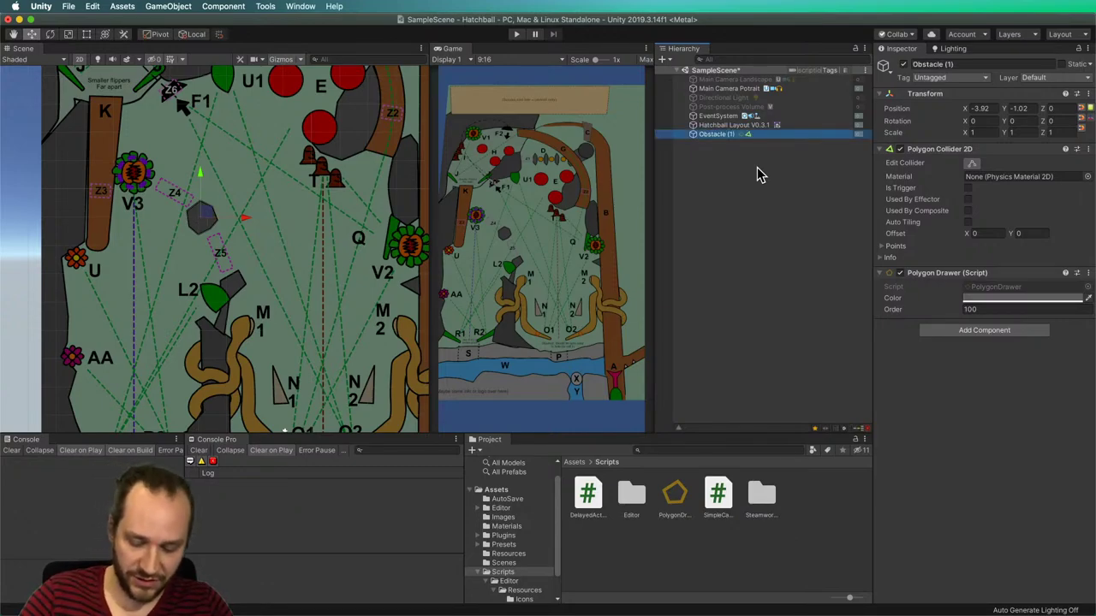
Duplicate it as Obstacle (2) and move the copy beside the B post at 3.26, 0.31.
key(super+d)
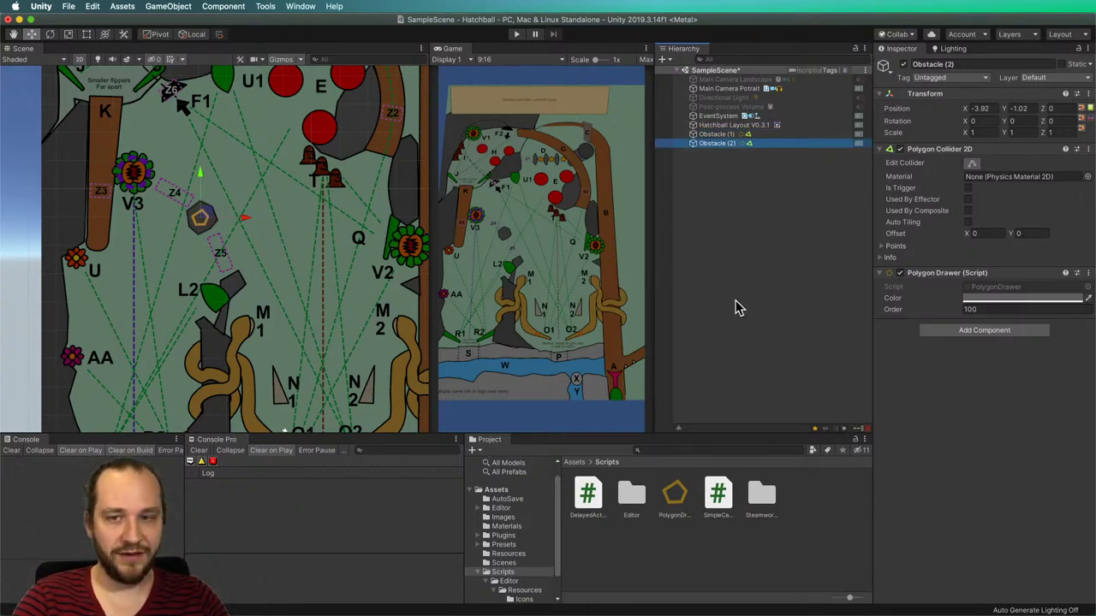
scroll(218, 264, down, 3)
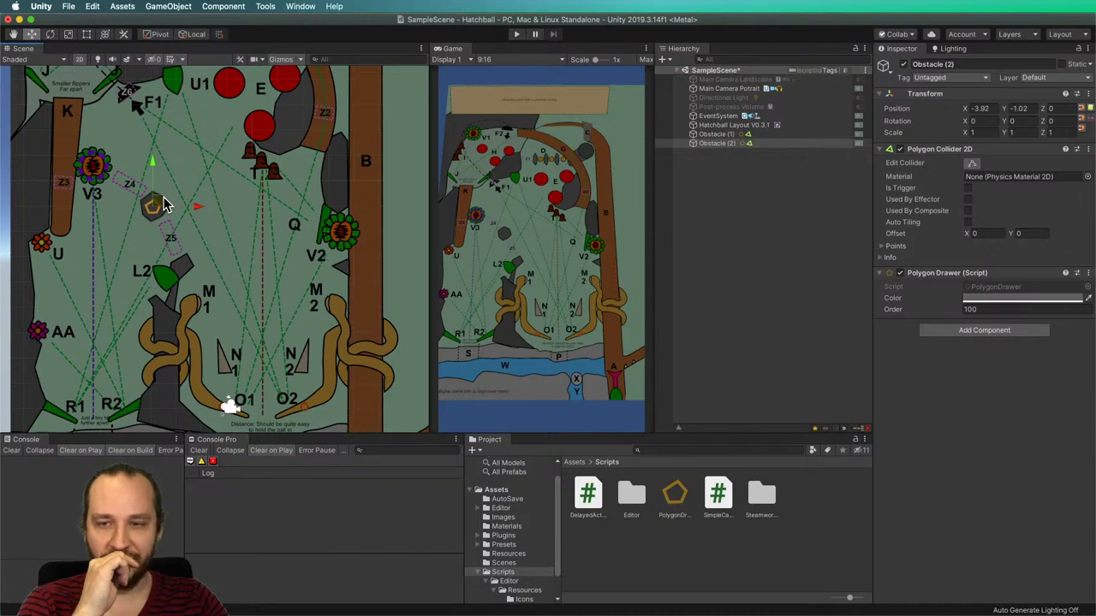
drag(163, 198, 346, 175)
scroll(348, 130, up, 4)
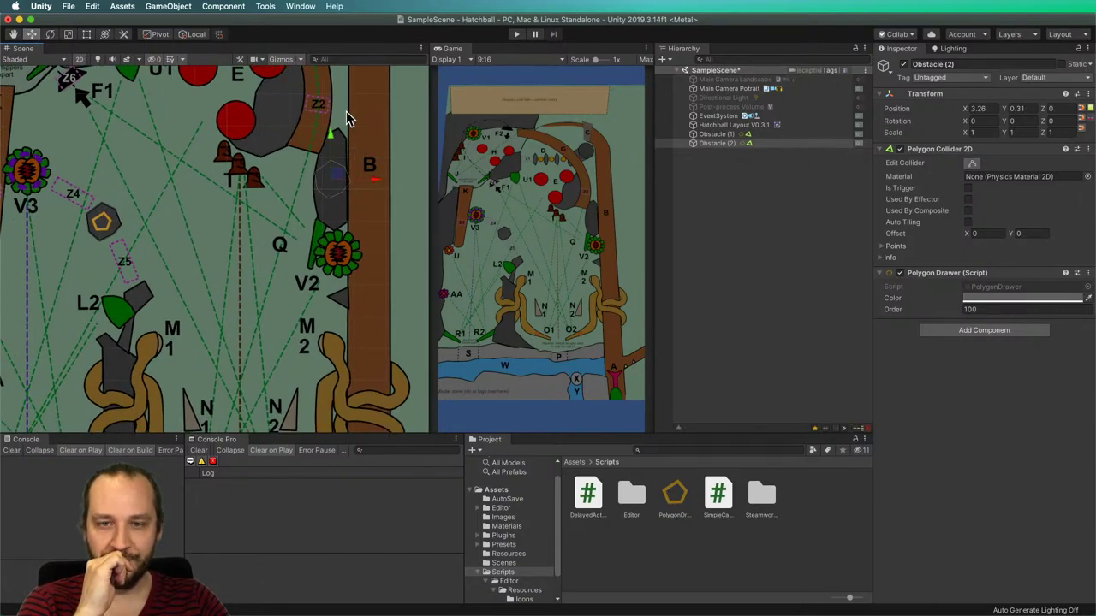
Drag and add collider vertices so Obstacle (2) runs tall and narrow beside the B post.
click(971, 163)
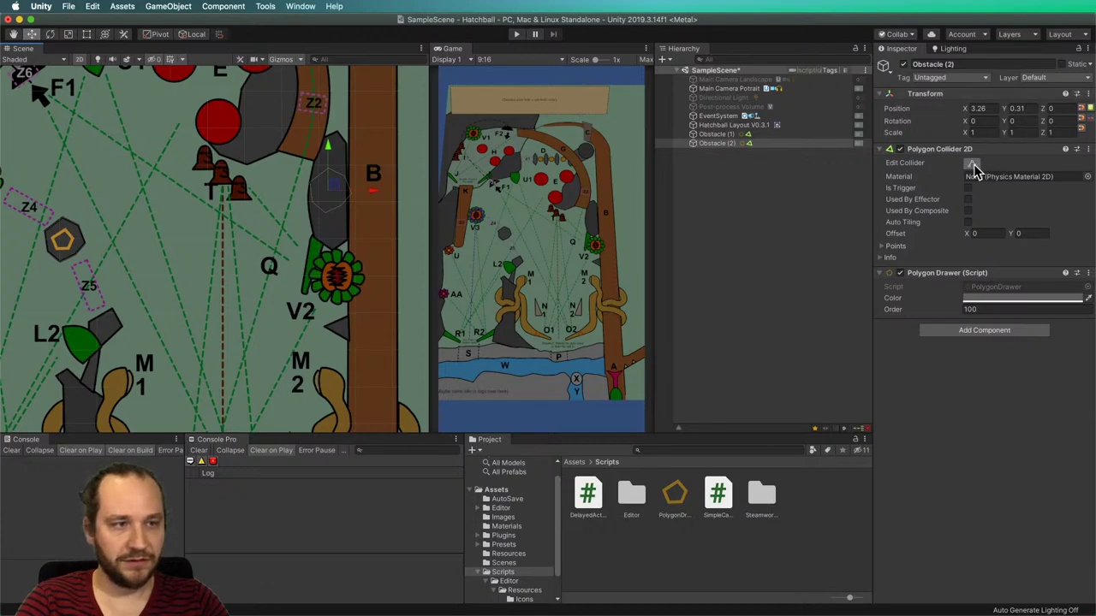
drag(353, 137, 338, 131)
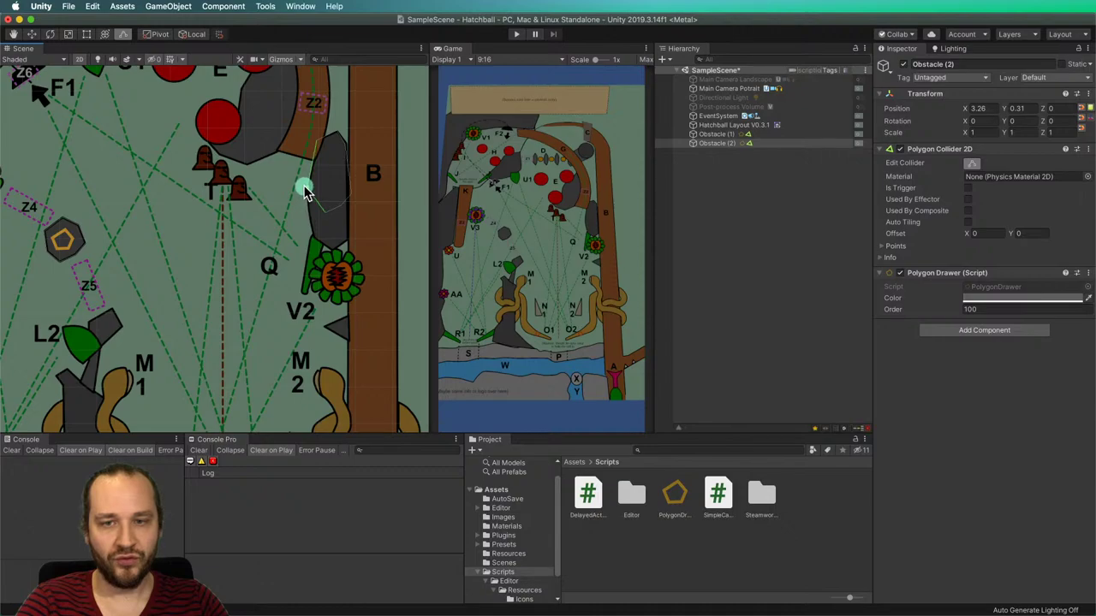
mouse_move(318, 214)
mouse_down()
mouse_move(310, 240)
mouse_move(337, 215)
mouse_move(332, 253)
mouse_move(347, 200)
mouse_move(347, 245)
mouse_move(347, 144)
mouse_up()
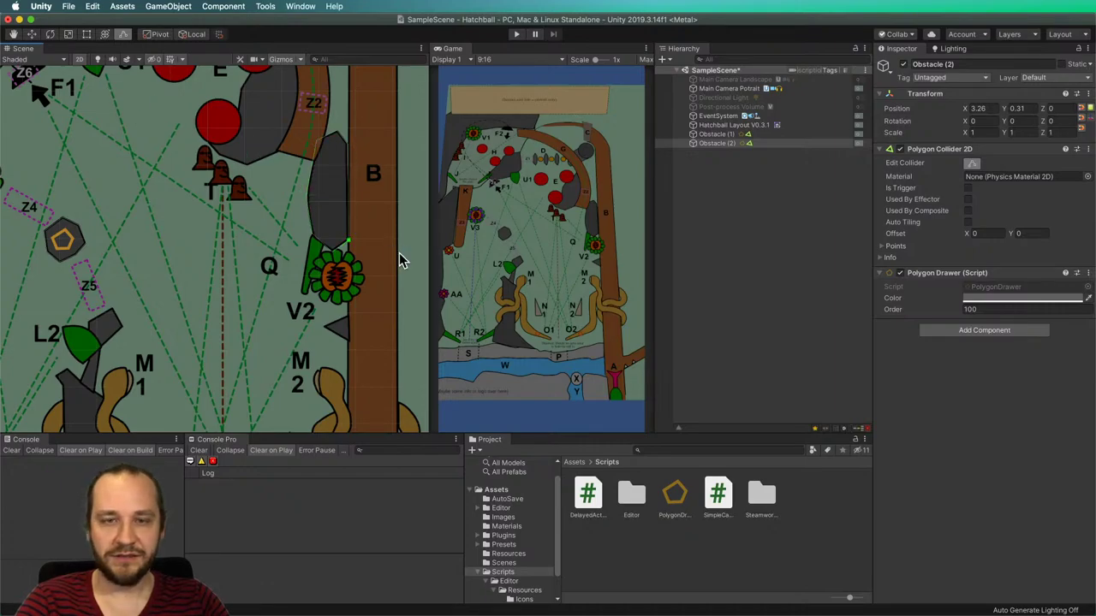
click(635, 214)
click(715, 196)
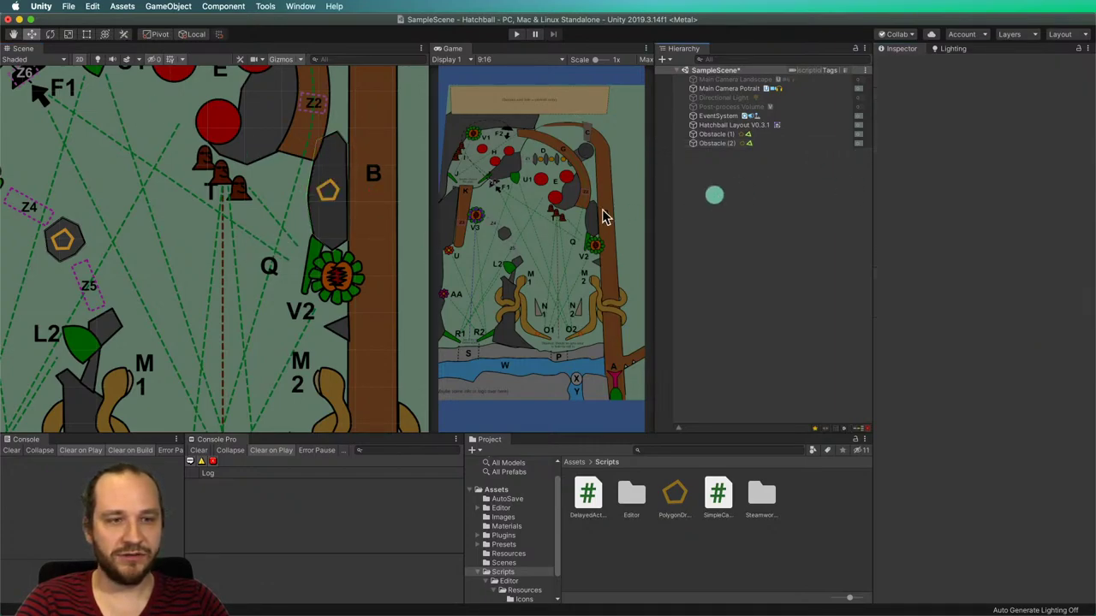
click(88, 222)
scroll(265, 262, down, 3)
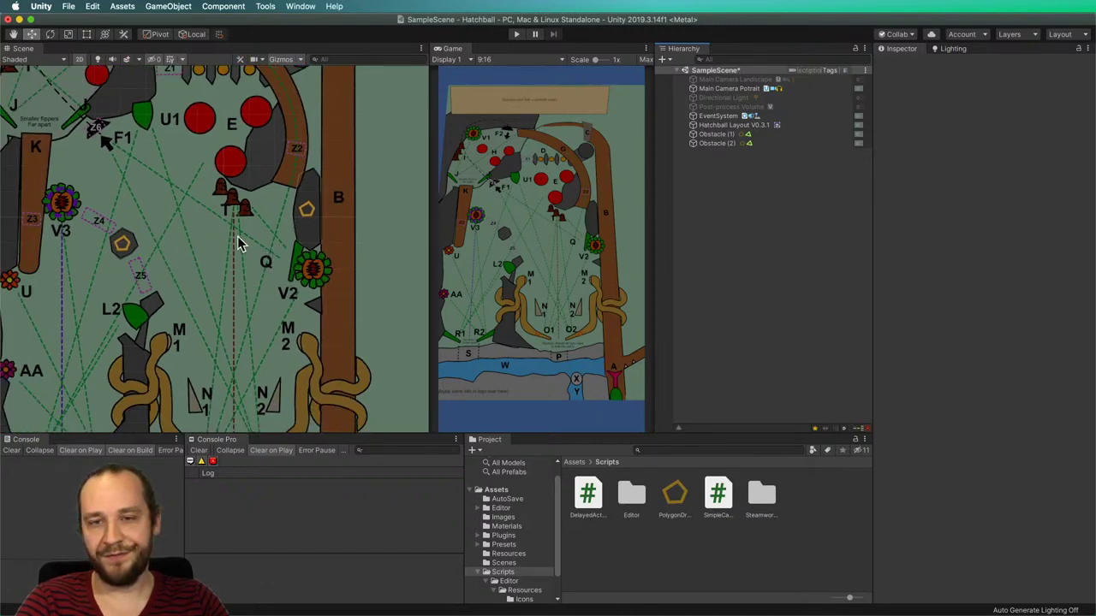
Drag Obstacle (2)'s top collider vertices up to meet the brown rail near Z2, undoing one wrong move.
click(309, 211)
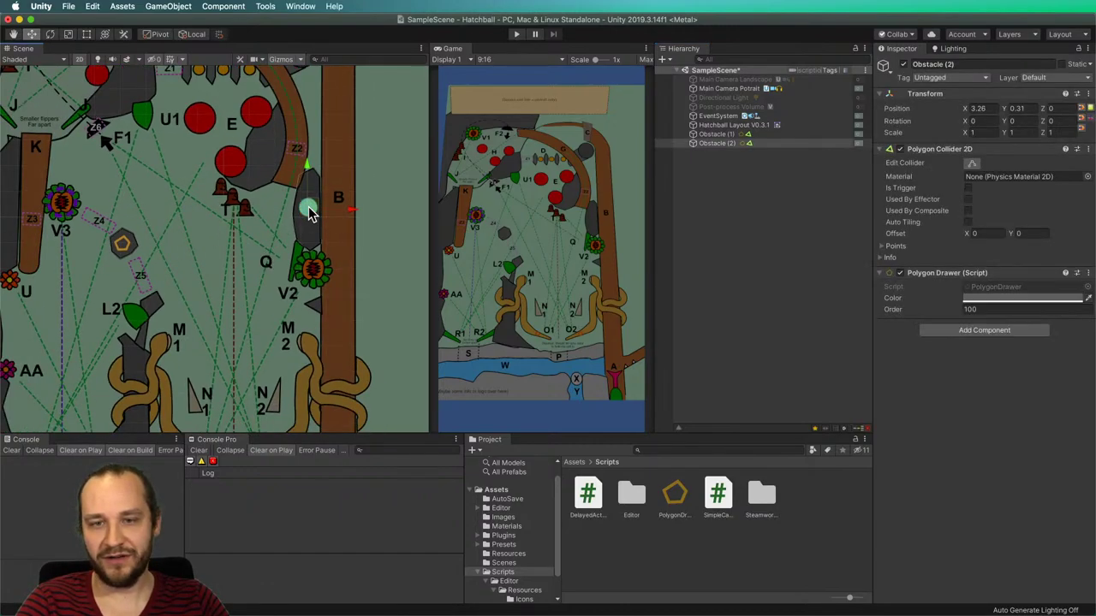
scroll(305, 190, up, 5)
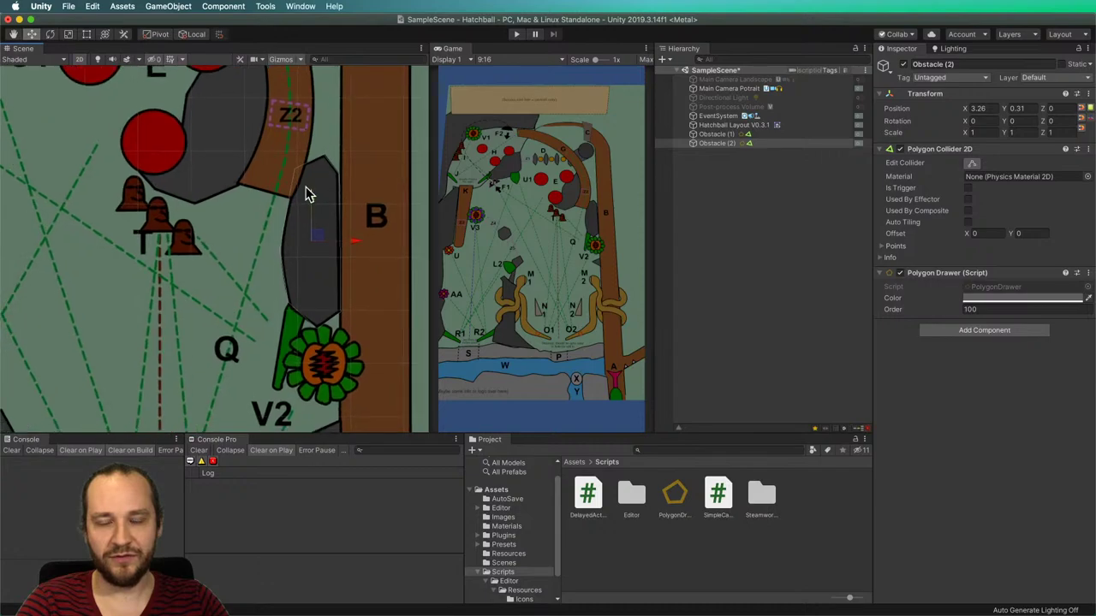
scroll(309, 195, down, 2)
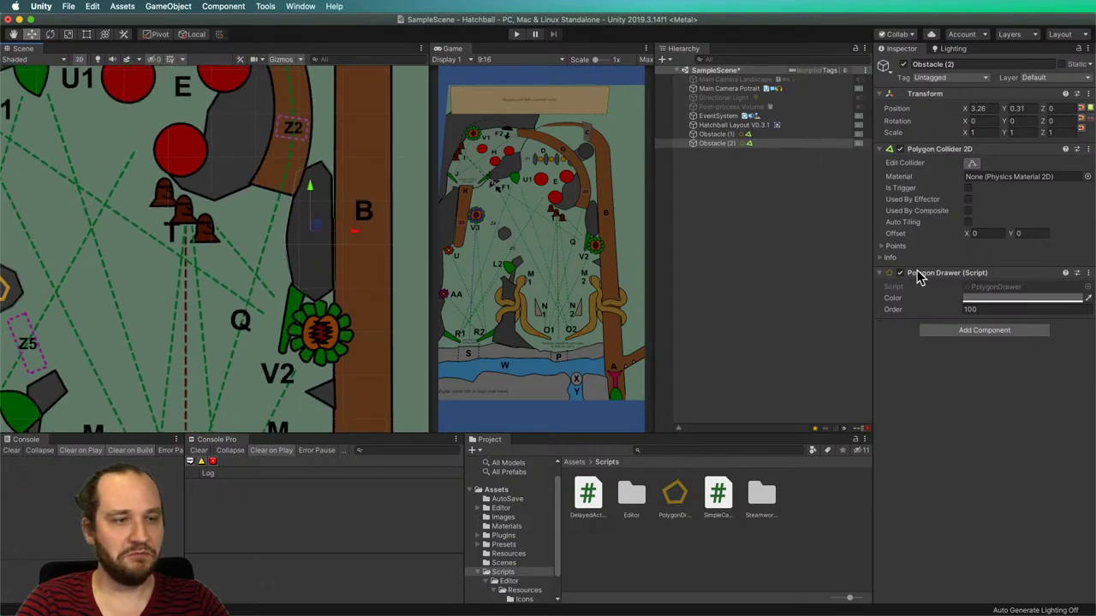
click(971, 162)
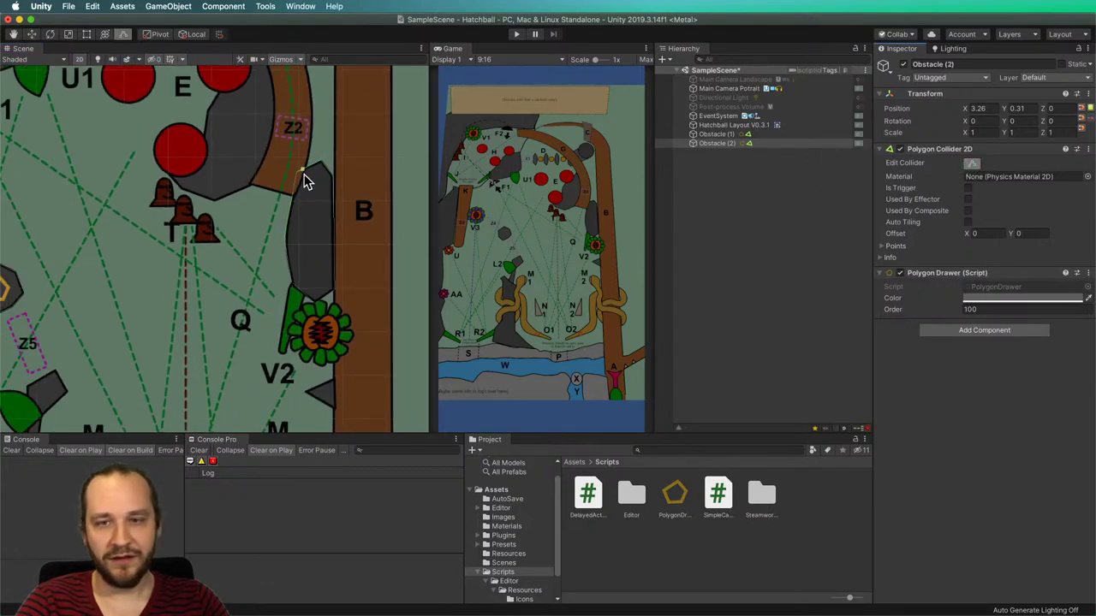
drag(304, 175, 292, 200)
key(super+z)
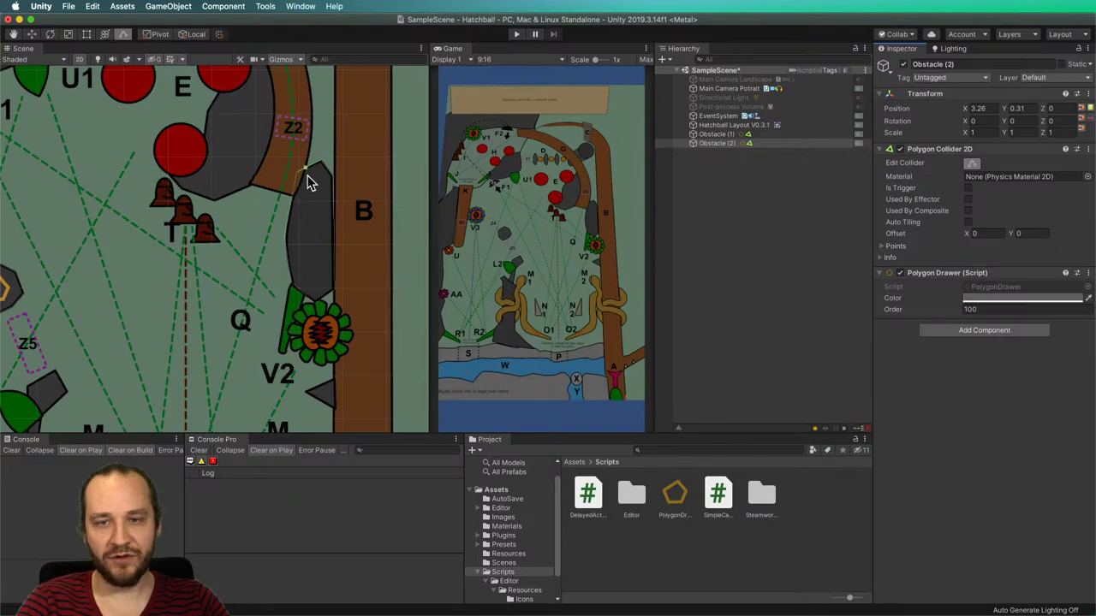
mouse_move(295, 180)
mouse_down()
mouse_move(293, 203)
mouse_move(310, 177)
mouse_move(301, 187)
mouse_up()
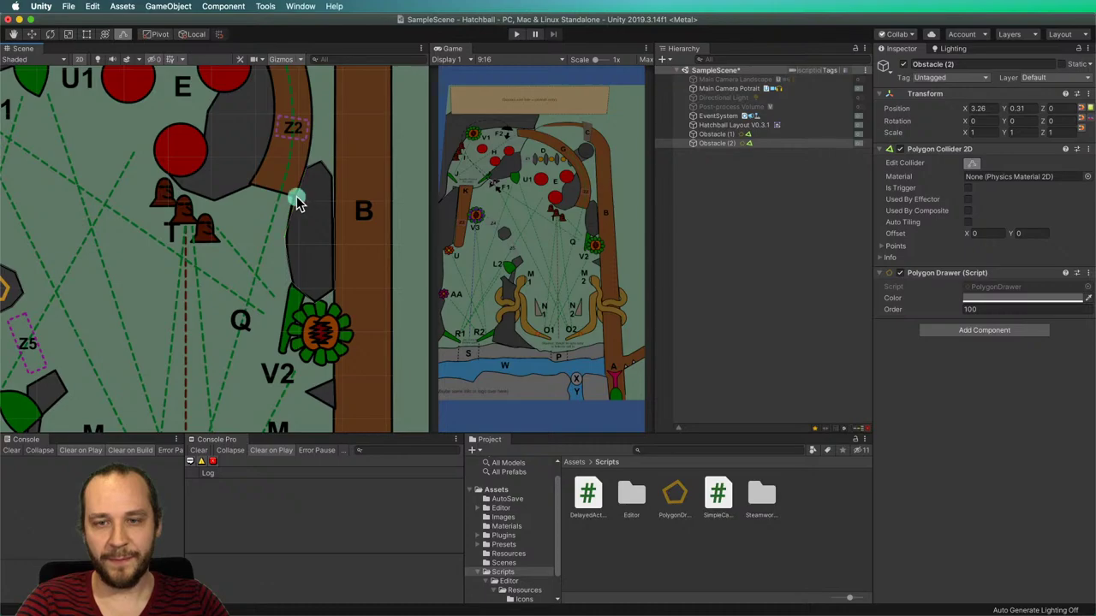
drag(290, 251, 287, 233)
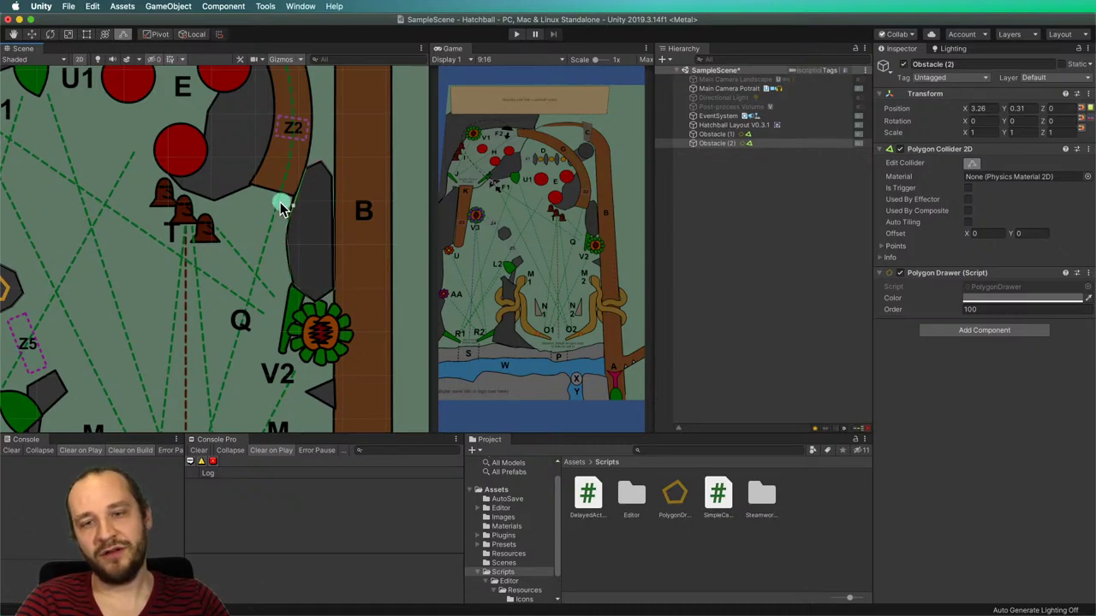
scroll(272, 242, down, 2)
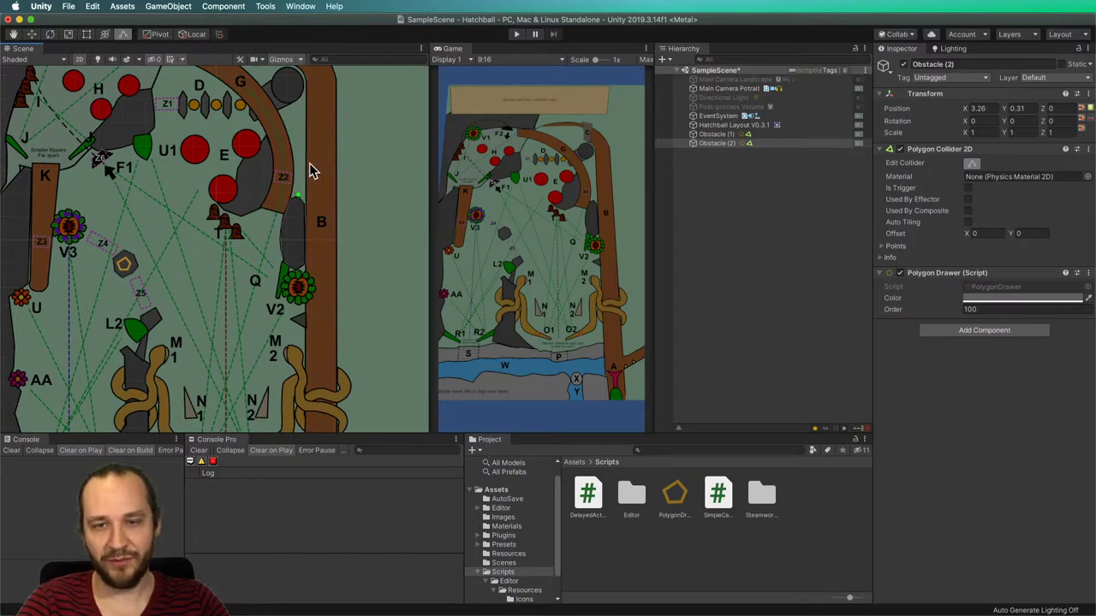
Stretch Obstacle (2)'s vertices up the curved rail to the top of the channel near C.
scroll(308, 166, up, 5)
middle_drag(299, 140, 306, 217)
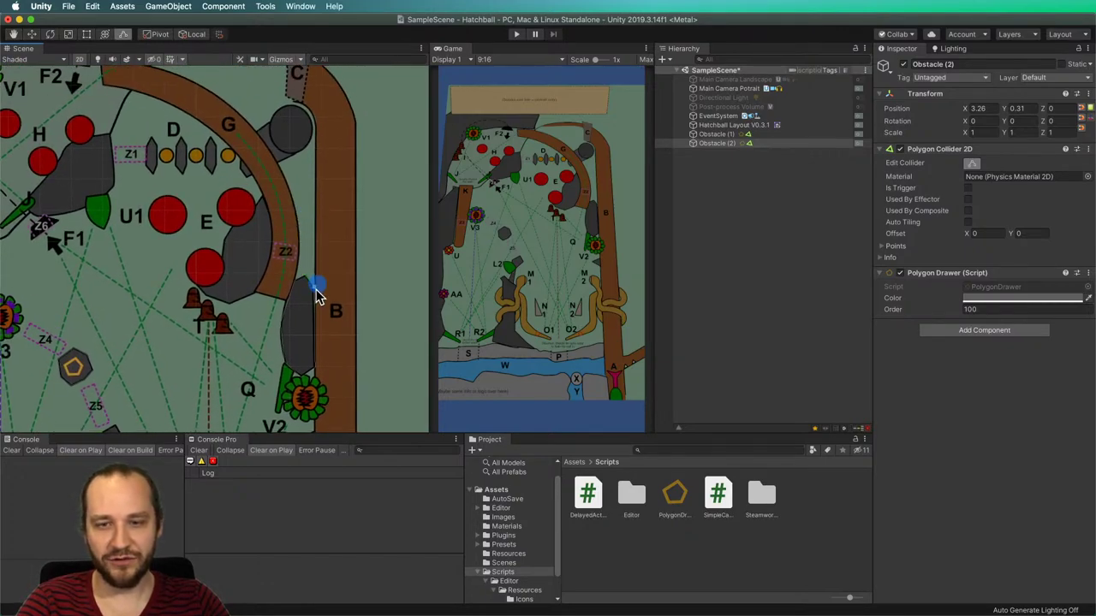
drag(274, 291, 301, 241)
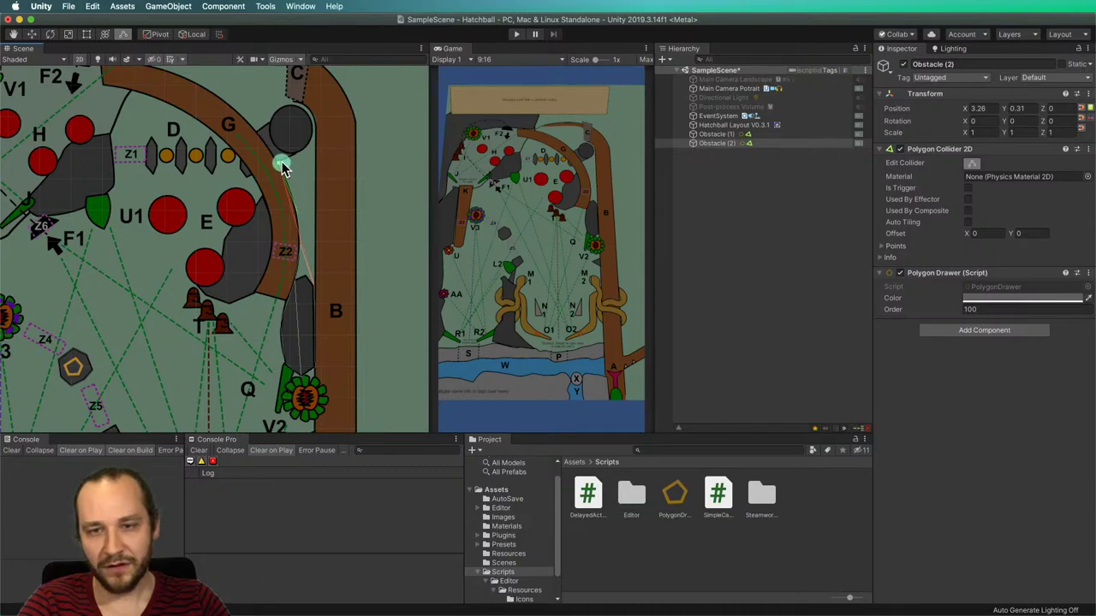
drag(308, 251, 320, 149)
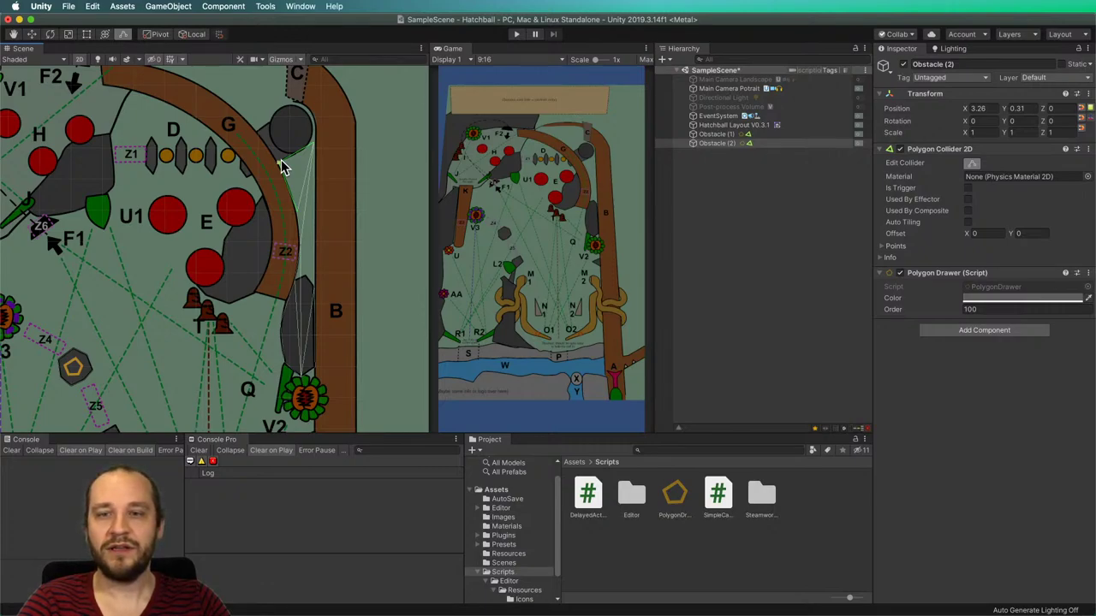
drag(283, 167, 305, 104)
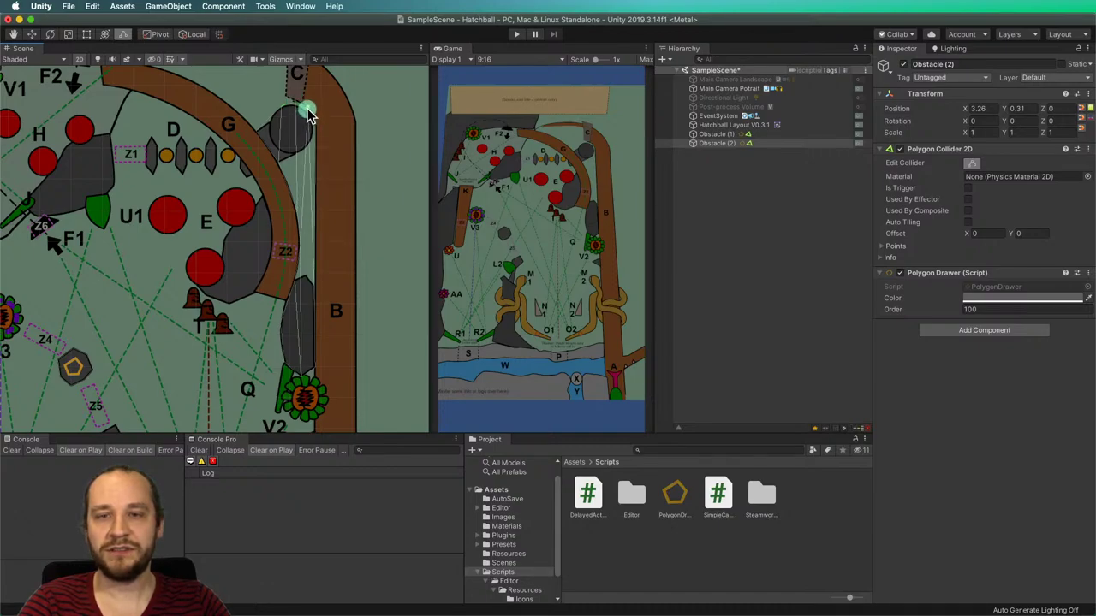
scroll(353, 244, down, 3)
Hide the Hatchball Layout object, then show it again.
click(377, 253)
click(336, 237)
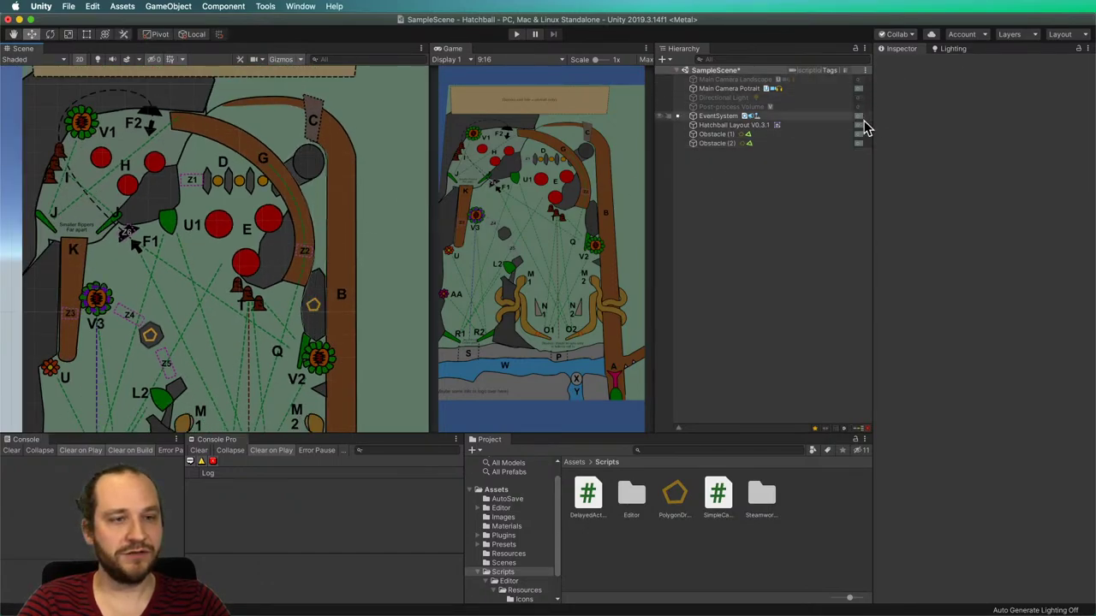
click(858, 125)
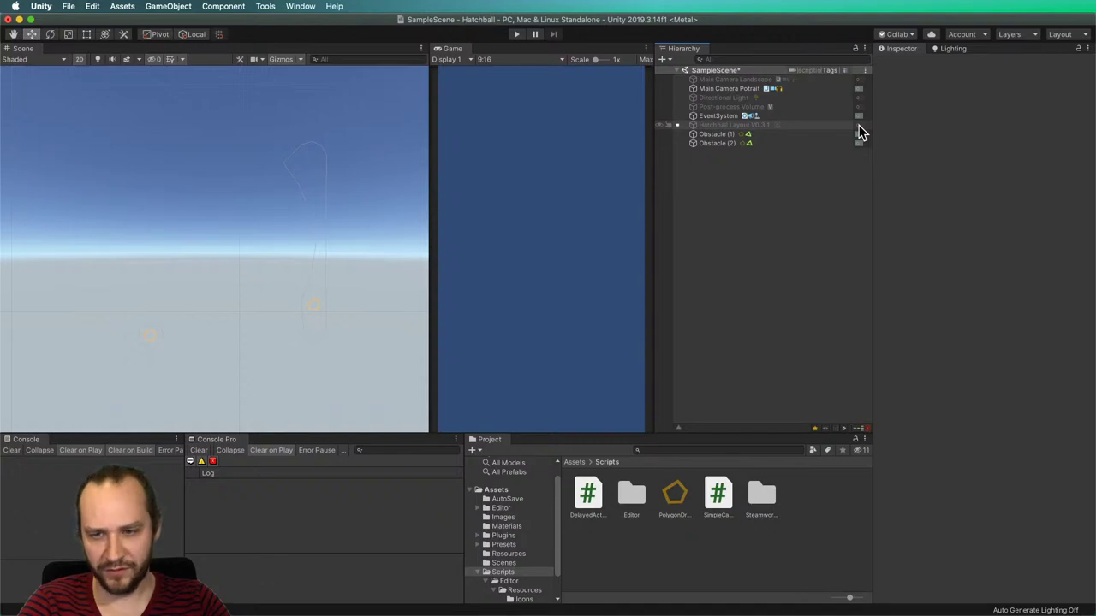
click(859, 125)
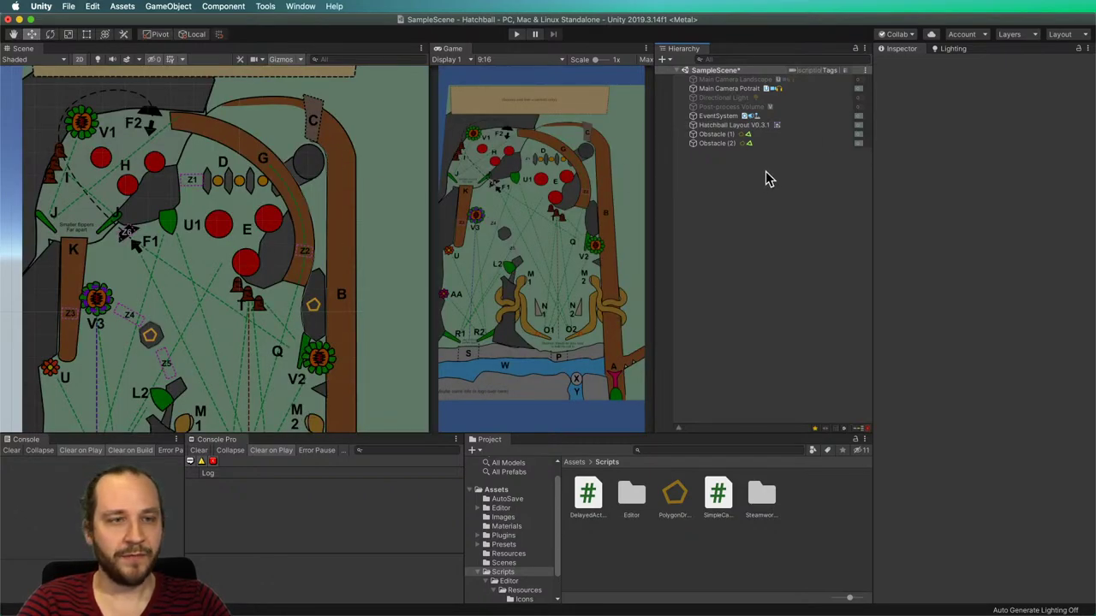
Remove the skybox material from Lighting settings and set a dark grey-blue ambient colour.
click(941, 49)
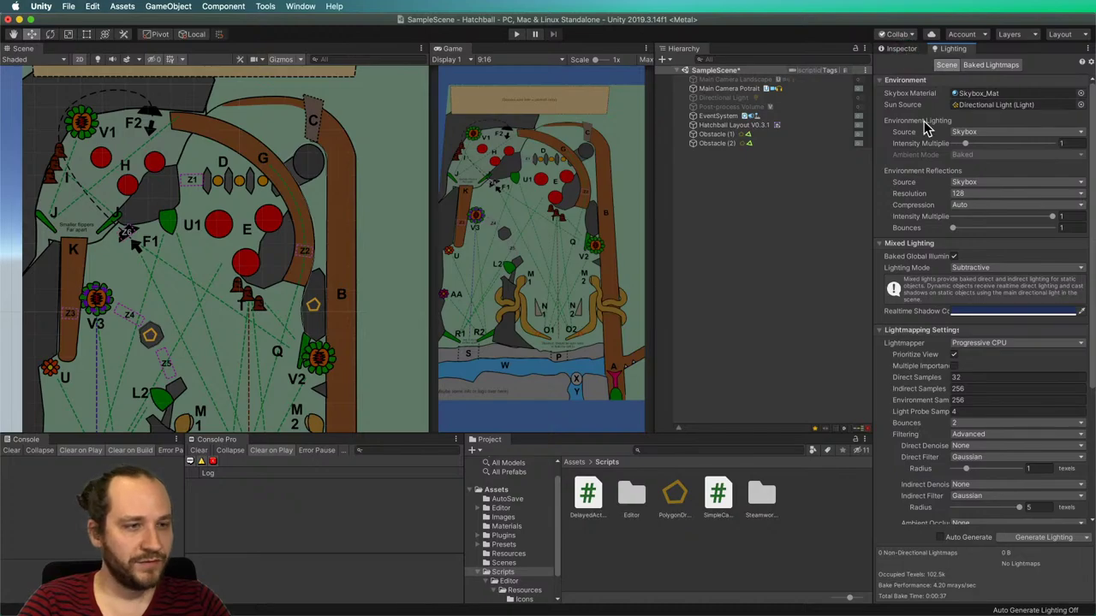
click(978, 93)
key(Delete)
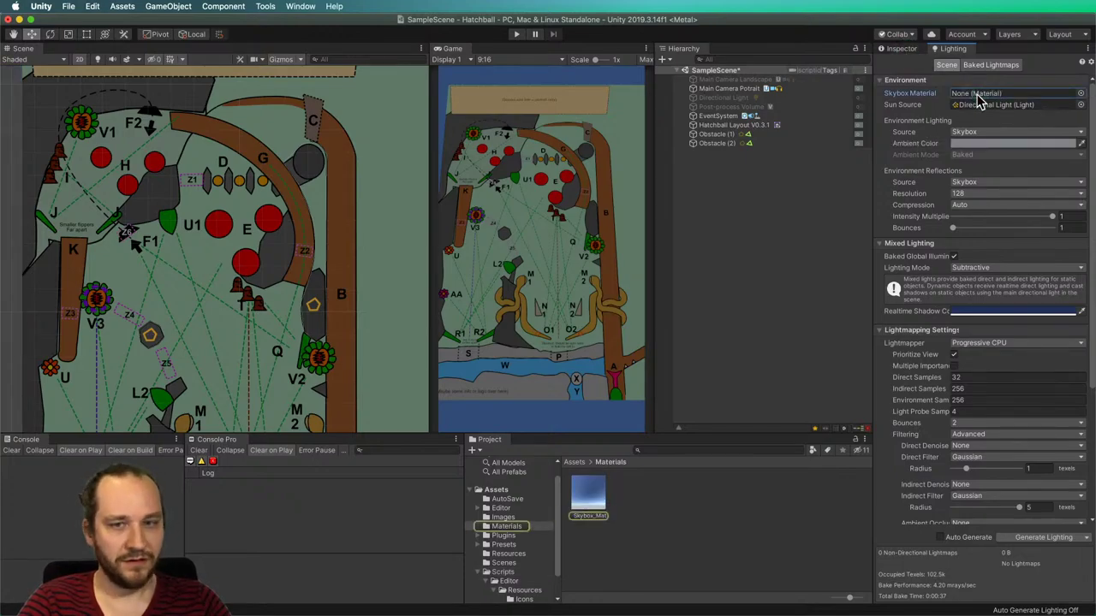
click(960, 144)
drag(624, 391, 597, 430)
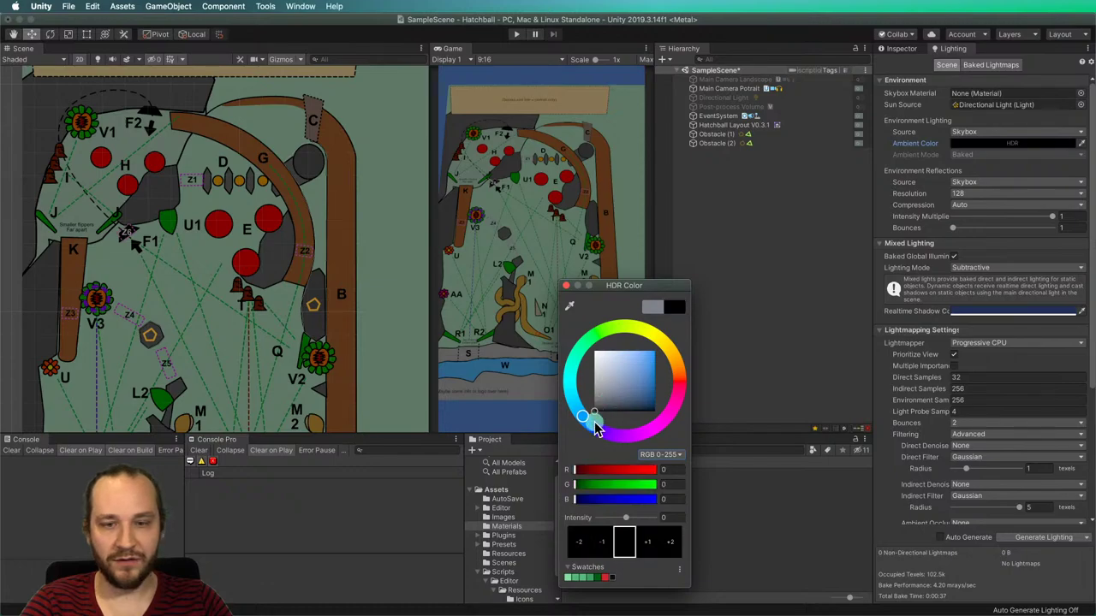
click(605, 395)
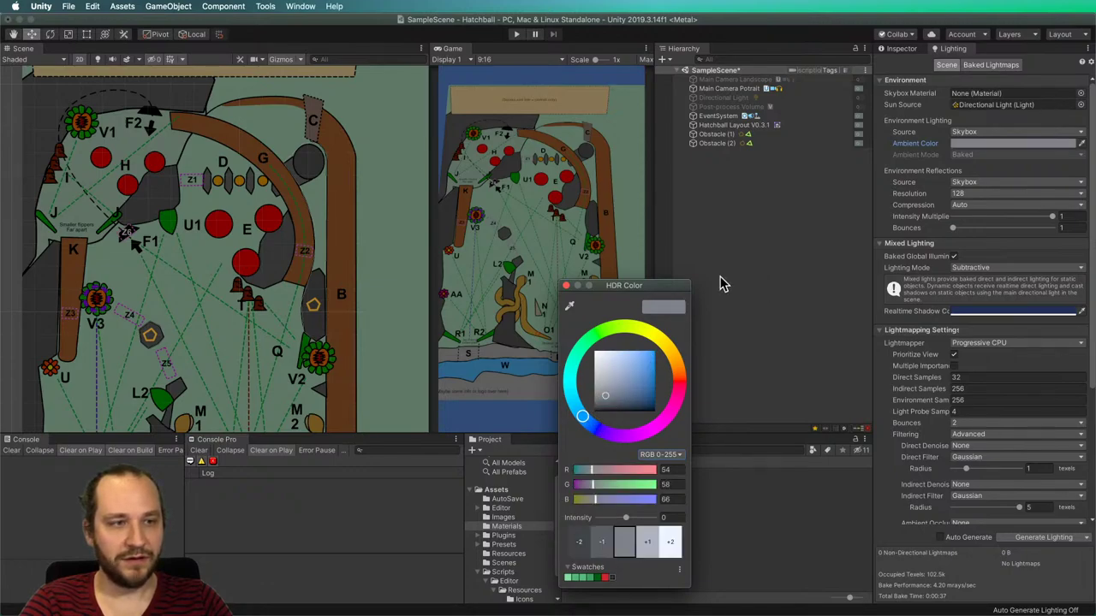
click(566, 286)
Switch the environment lighting source to Gradient and return to the Inspector.
click(966, 133)
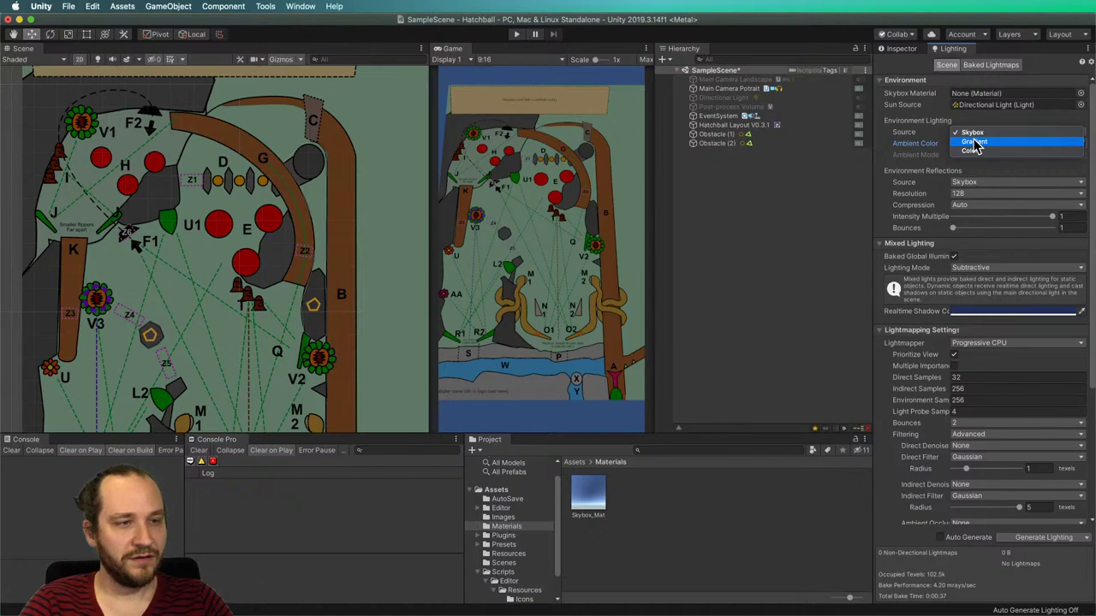
click(975, 142)
scroll(907, 330, down, 3)
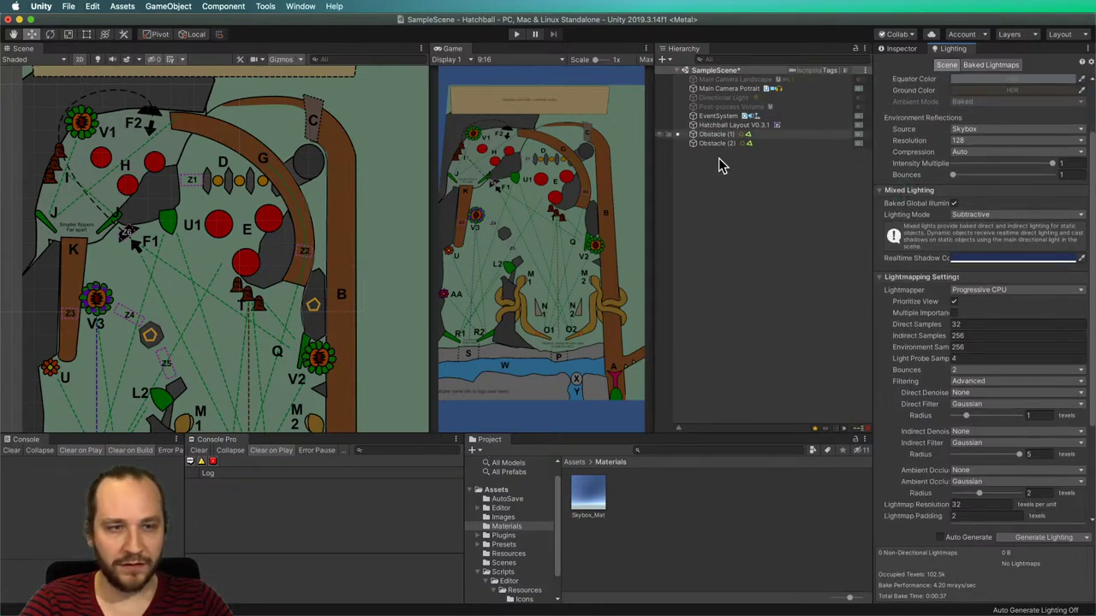
scroll(918, 128, up, 3)
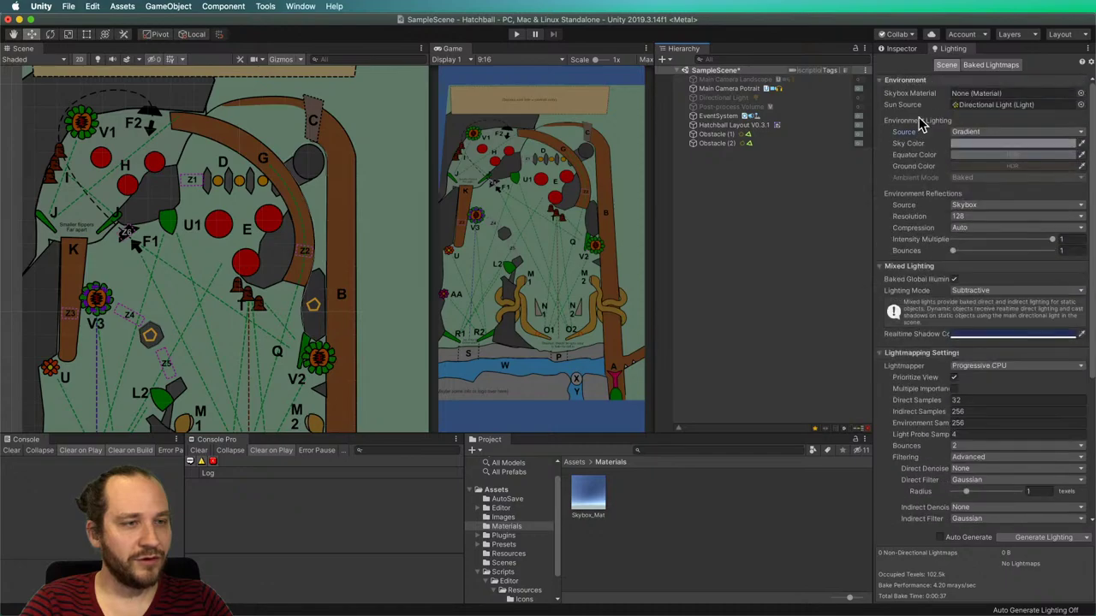
click(900, 49)
click(952, 48)
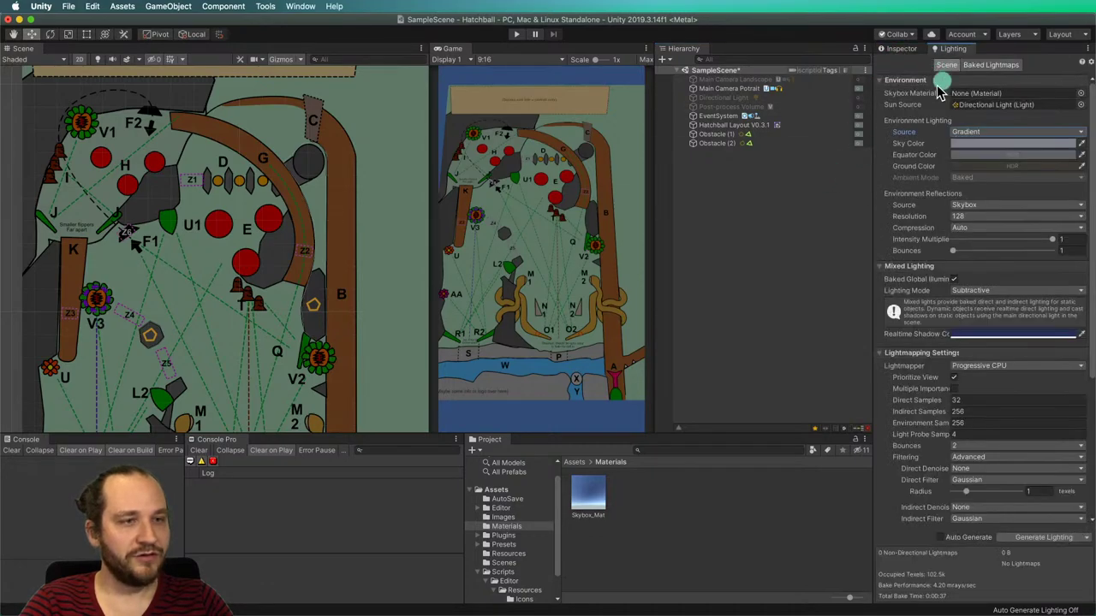
click(906, 48)
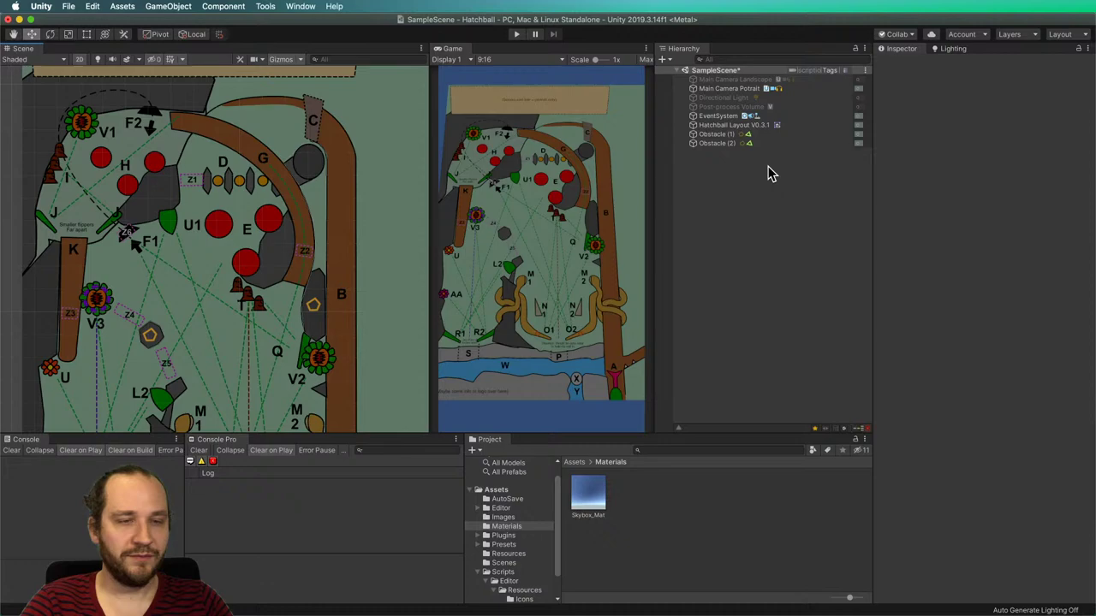
click(859, 125)
click(305, 394)
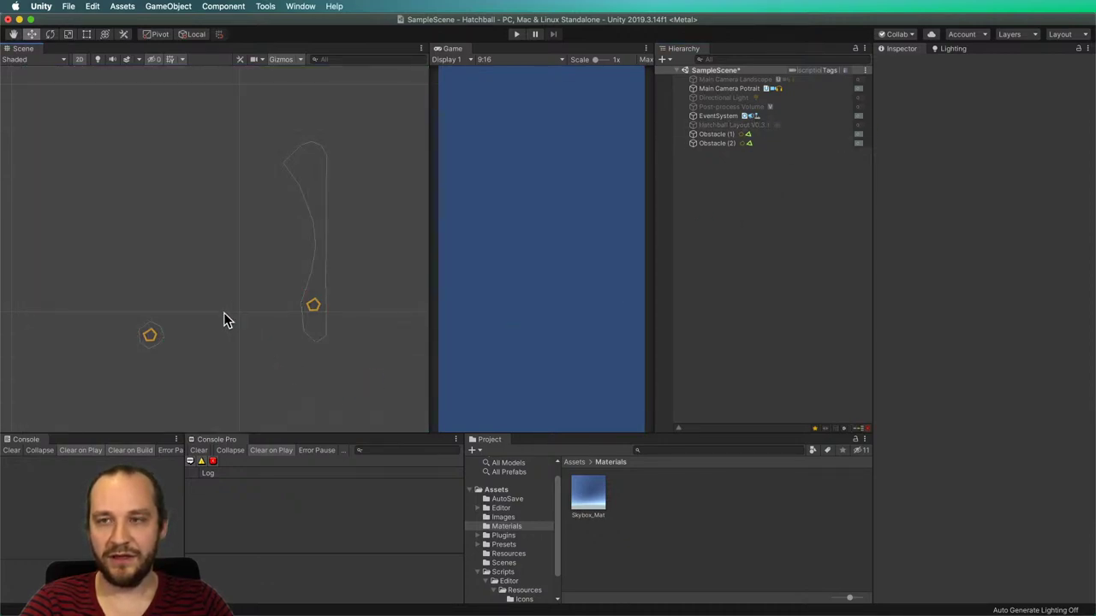
scroll(231, 270, down, 3)
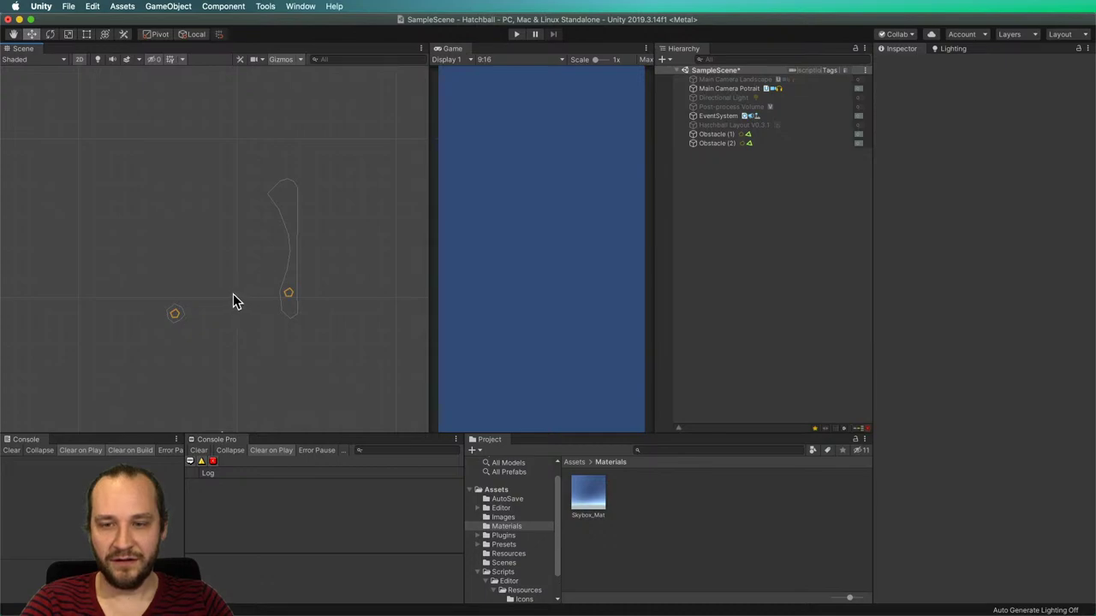
middle_drag(233, 294, 205, 287)
key(w)
scroll(178, 250, up, 2)
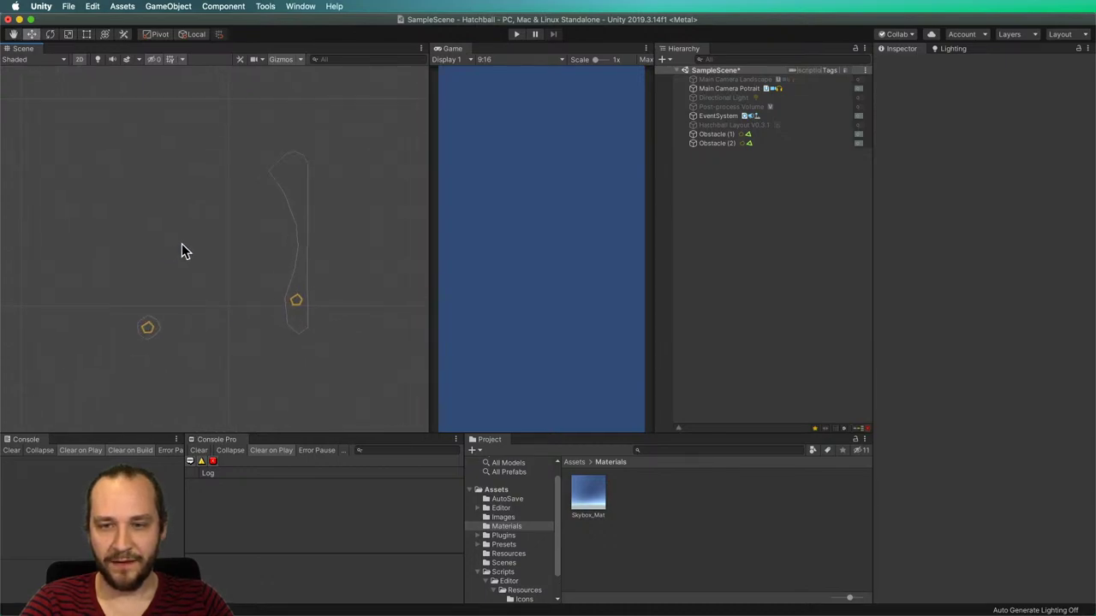
scroll(240, 291, down, 3)
middle_drag(232, 308, 231, 249)
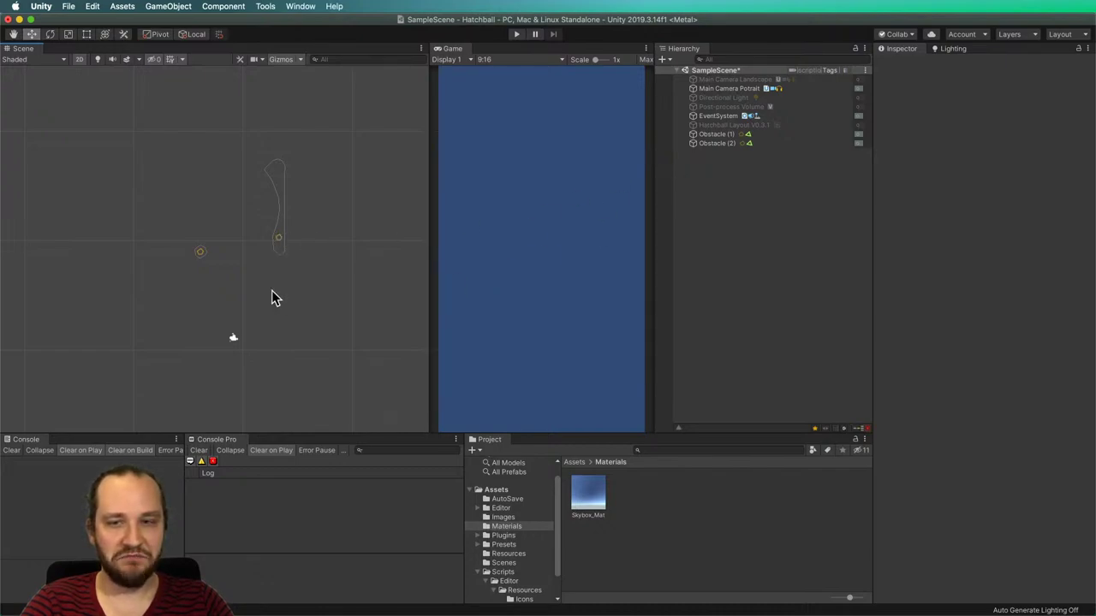
click(277, 240)
click(349, 272)
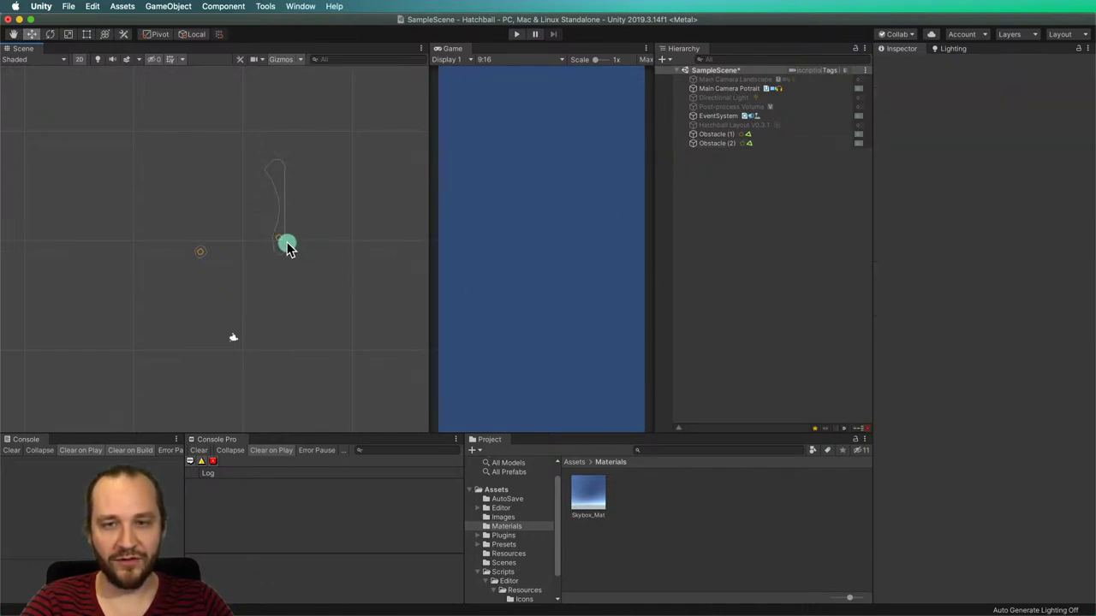
click(280, 242)
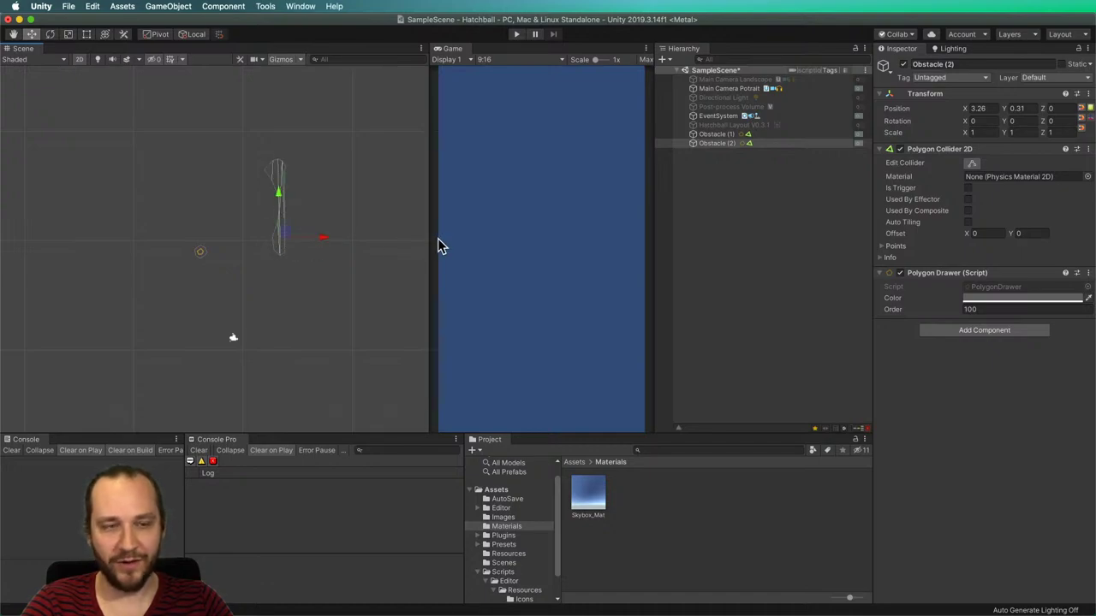
click(366, 272)
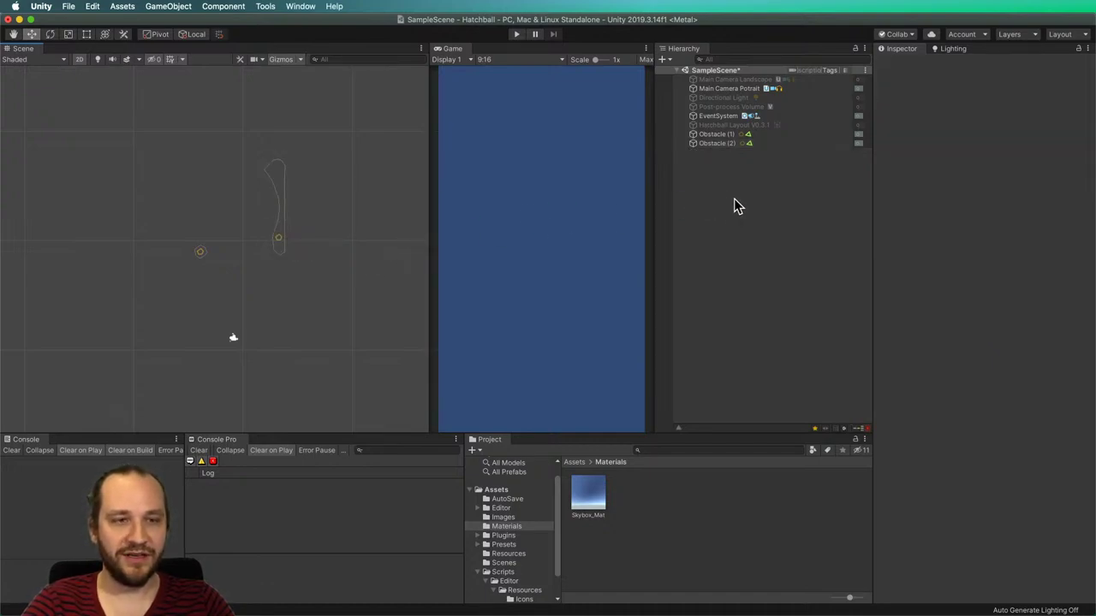
click(859, 125)
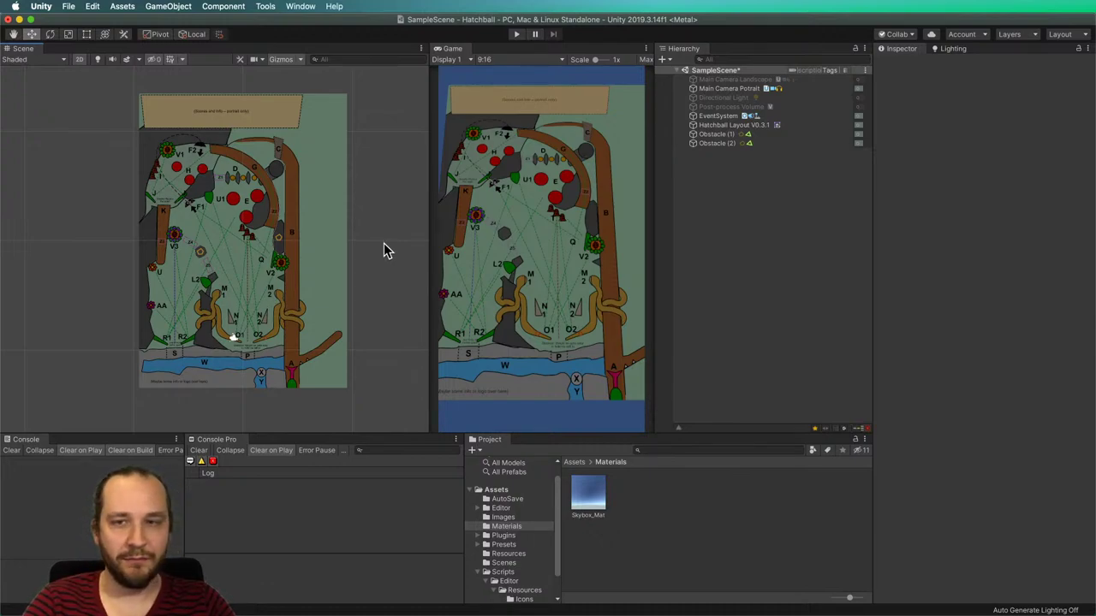
Create an empty object in the Hierarchy and name it Ball.
right_click(719, 197)
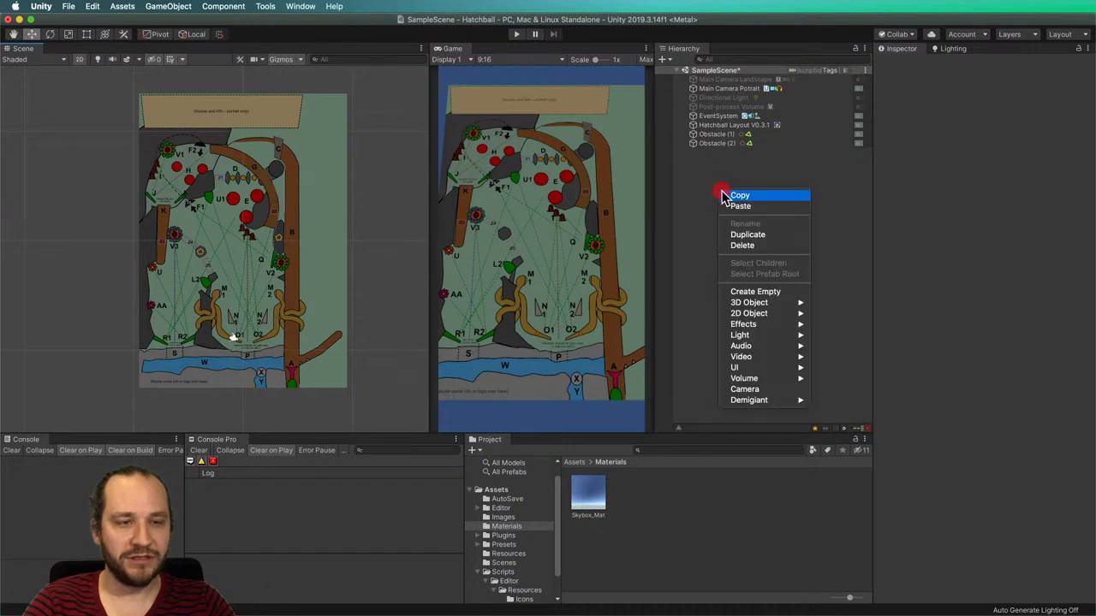
click(742, 288)
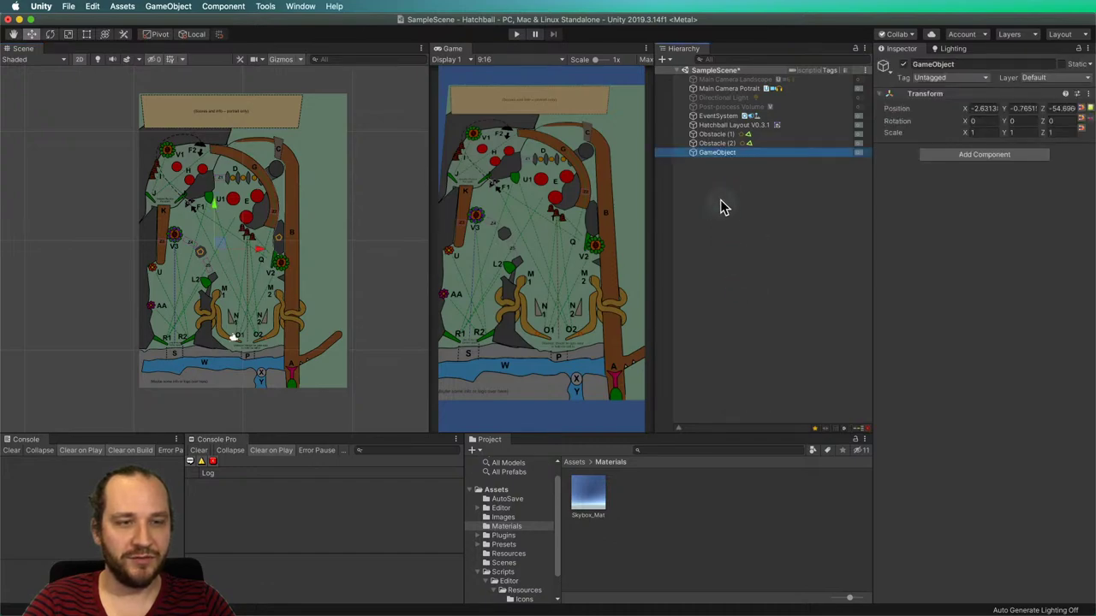
click(714, 154)
text(Ball)
key(Return)
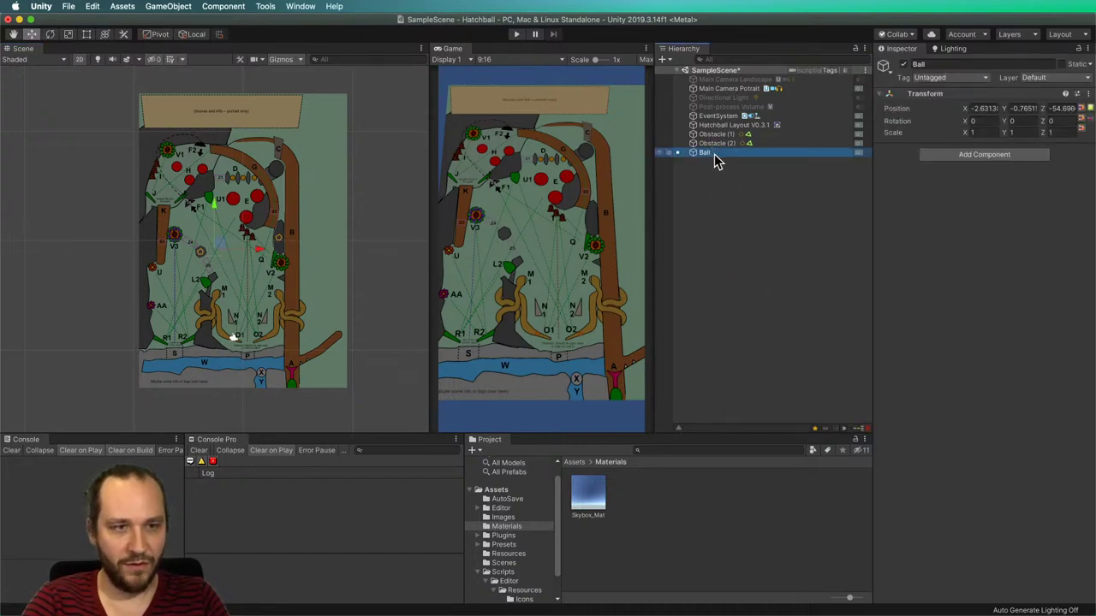
Add a Circle Collider 2D with radius 0.5 to Ball.
click(969, 154)
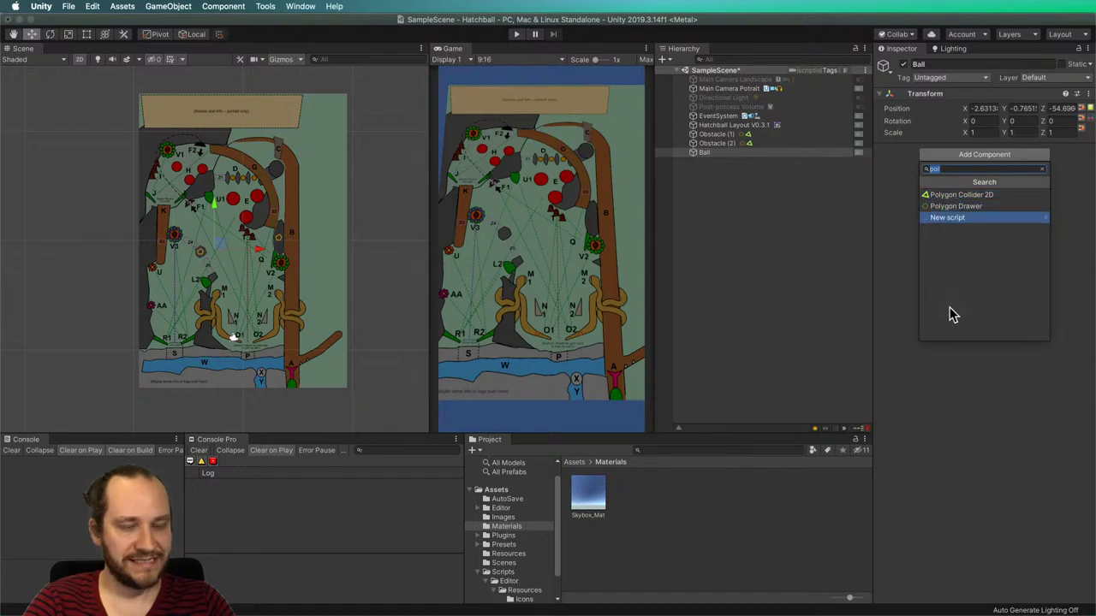
text(circ)
click(958, 196)
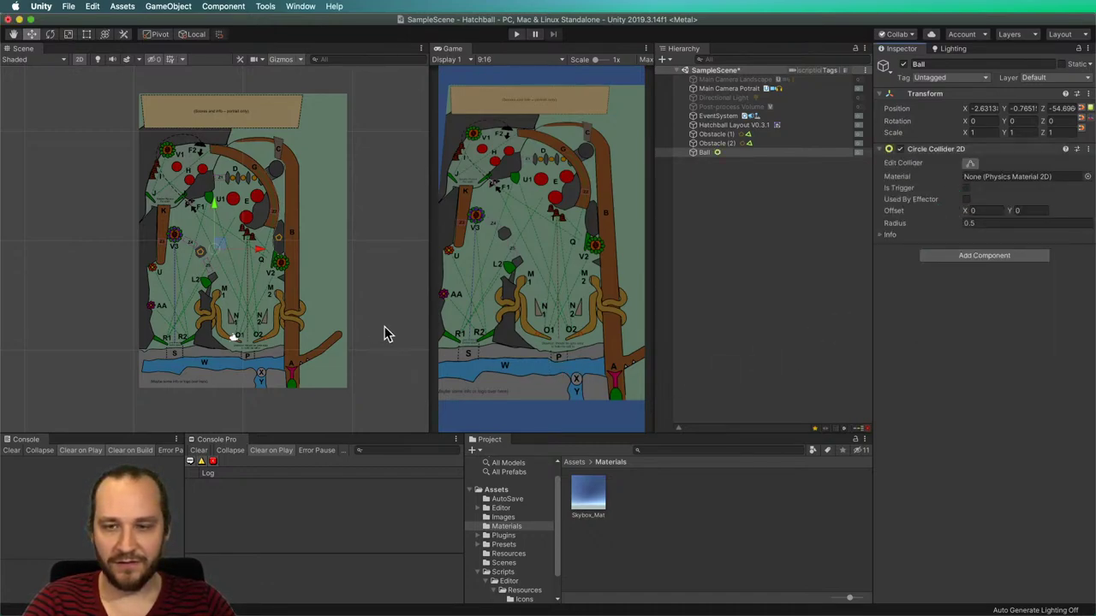
click(381, 287)
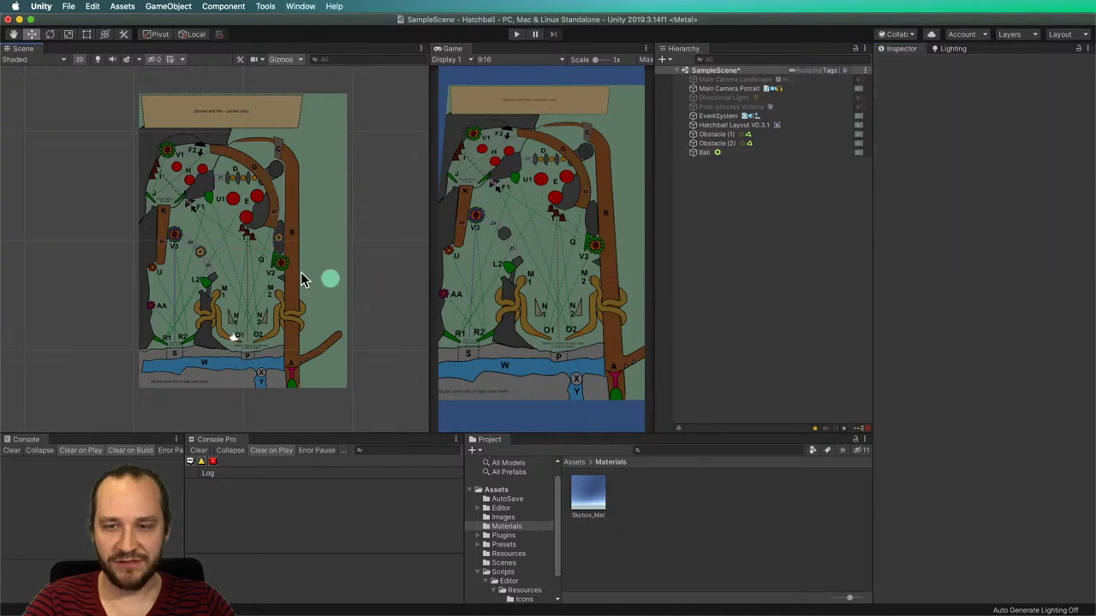
click(708, 153)
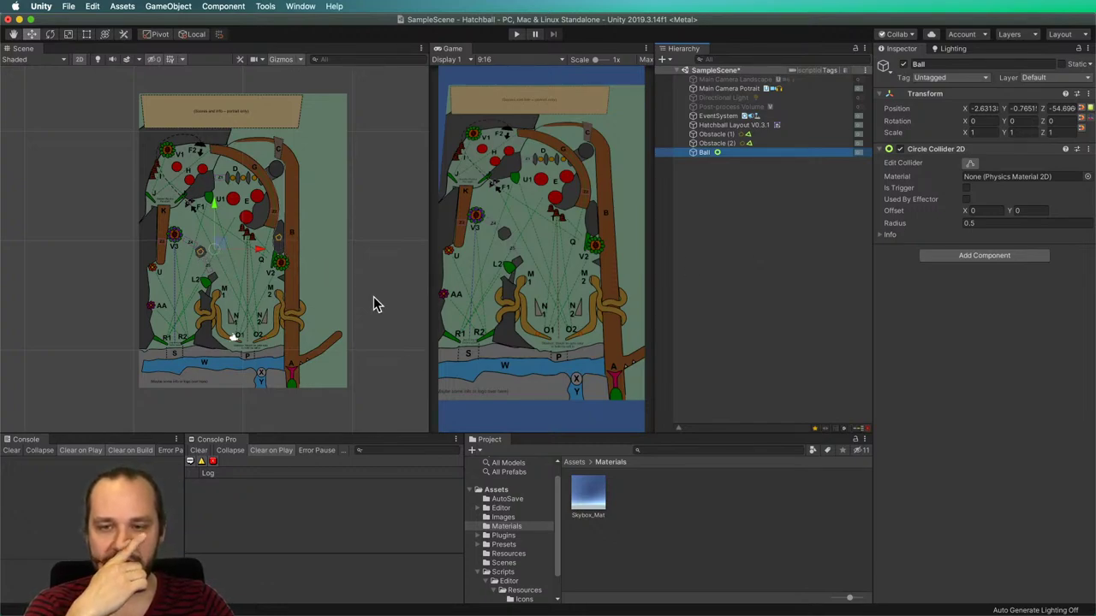
Drag the Ball into the lower-right plunger lane, at about X 4.48, Y -9.81.
click(224, 247)
drag(225, 246, 300, 345)
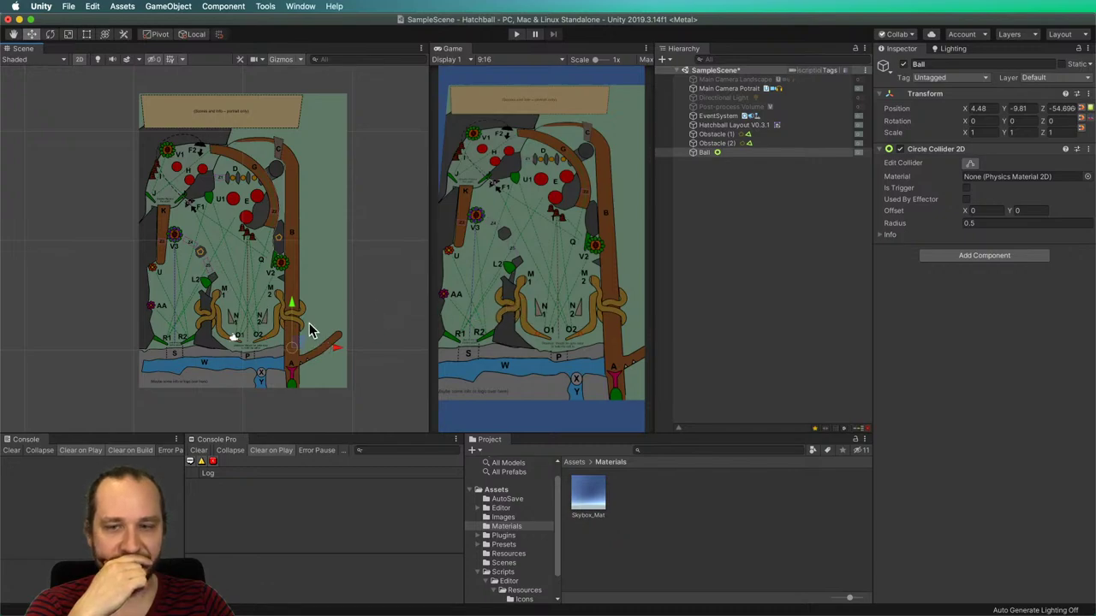
click(703, 153)
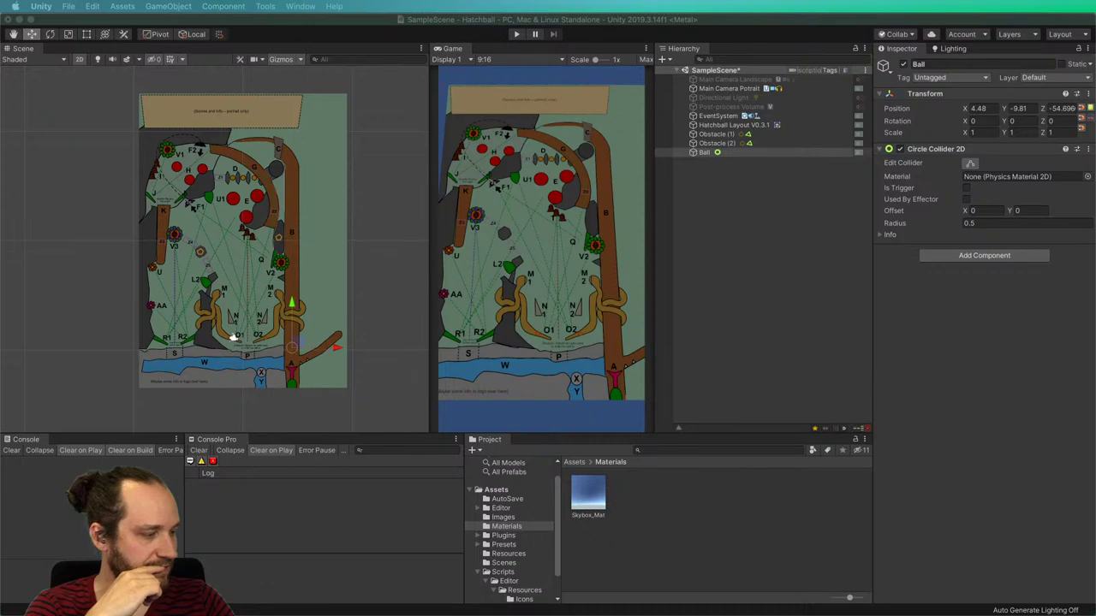
click(367, 310)
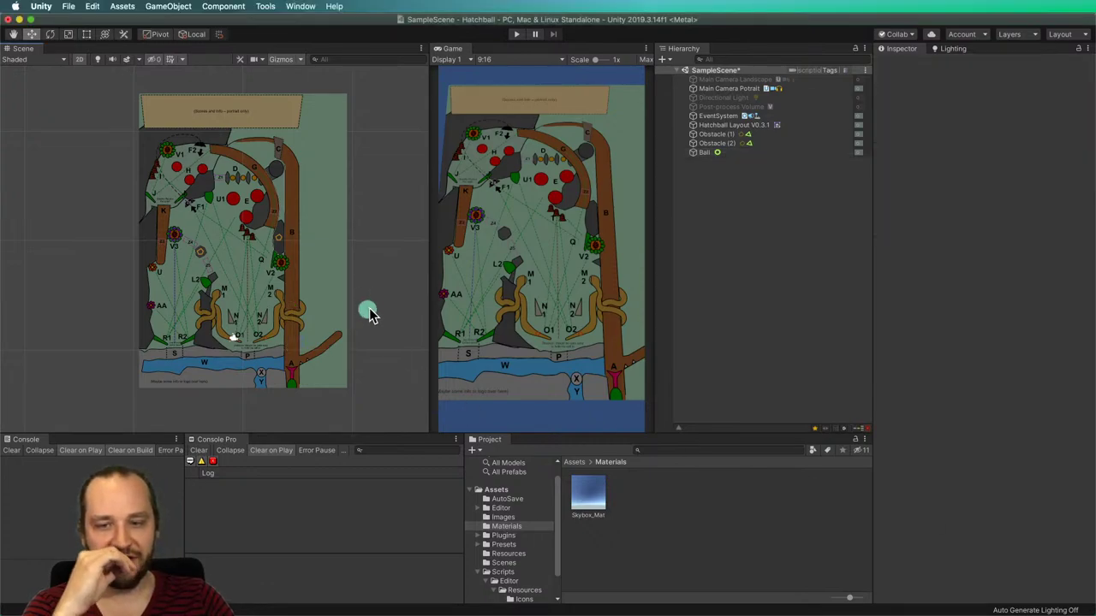
click(705, 152)
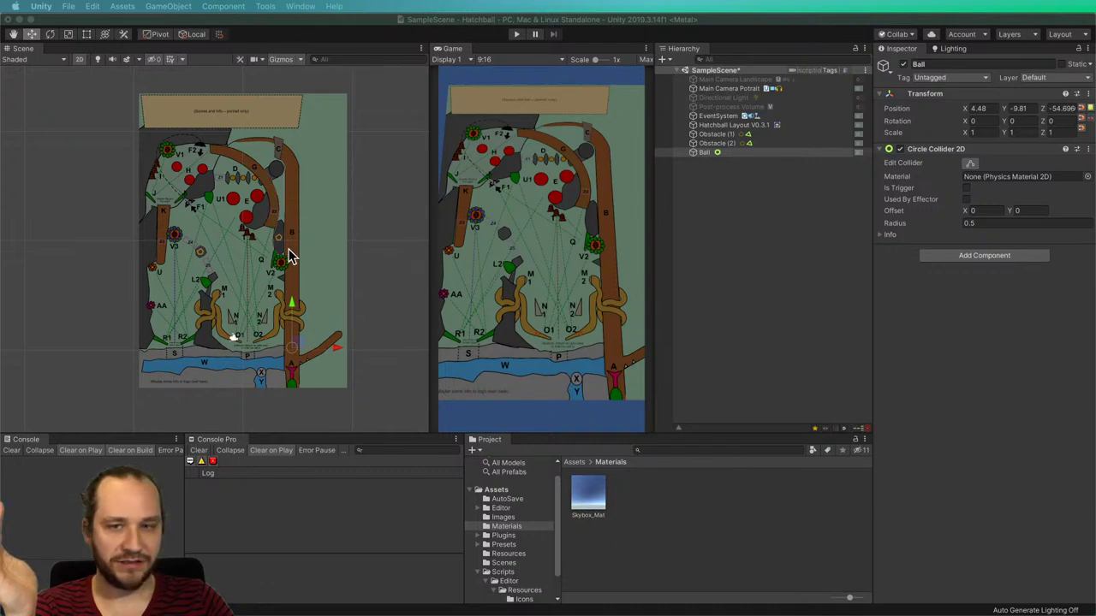
click(326, 236)
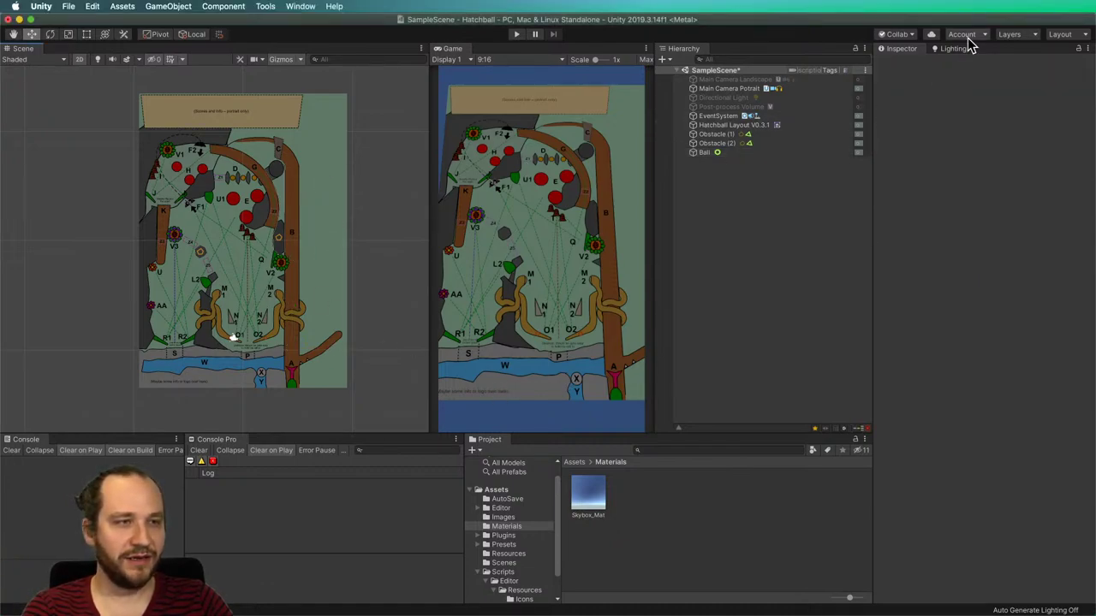
Check the layer list, then inspect Hatchball Layout V0.3.1 to confirm it's on Helpers.
click(1015, 35)
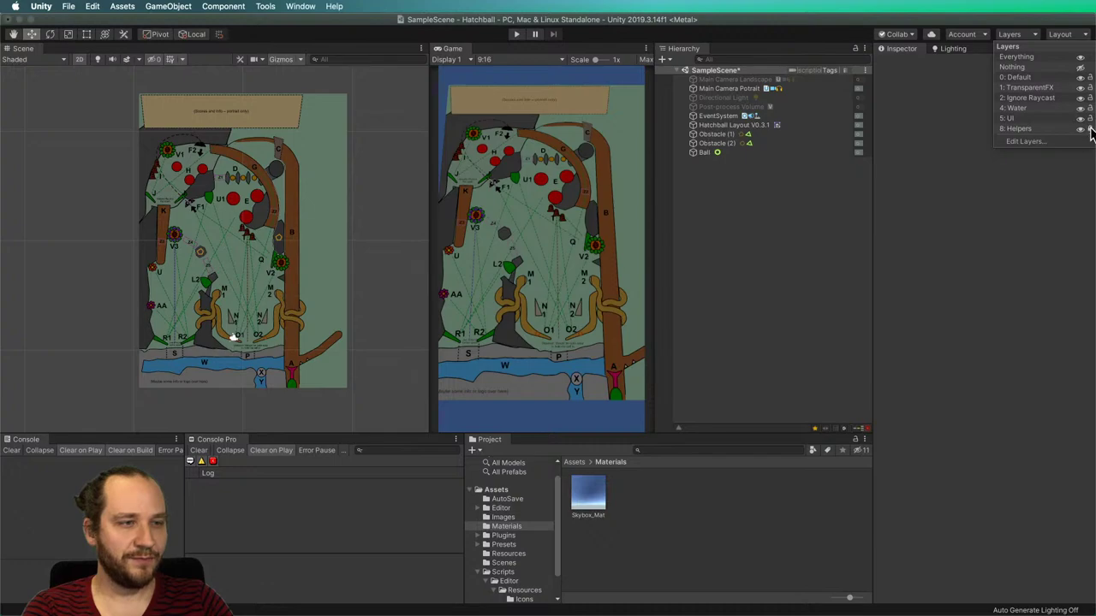
click(765, 222)
click(730, 125)
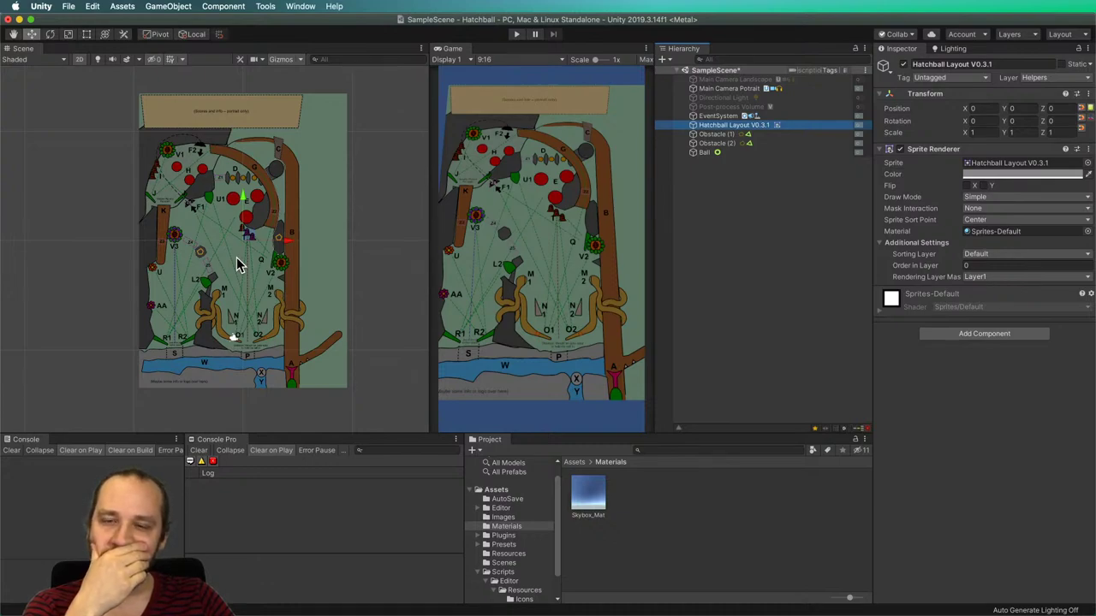
scroll(238, 265, up, 2)
scroll(238, 265, down, 3)
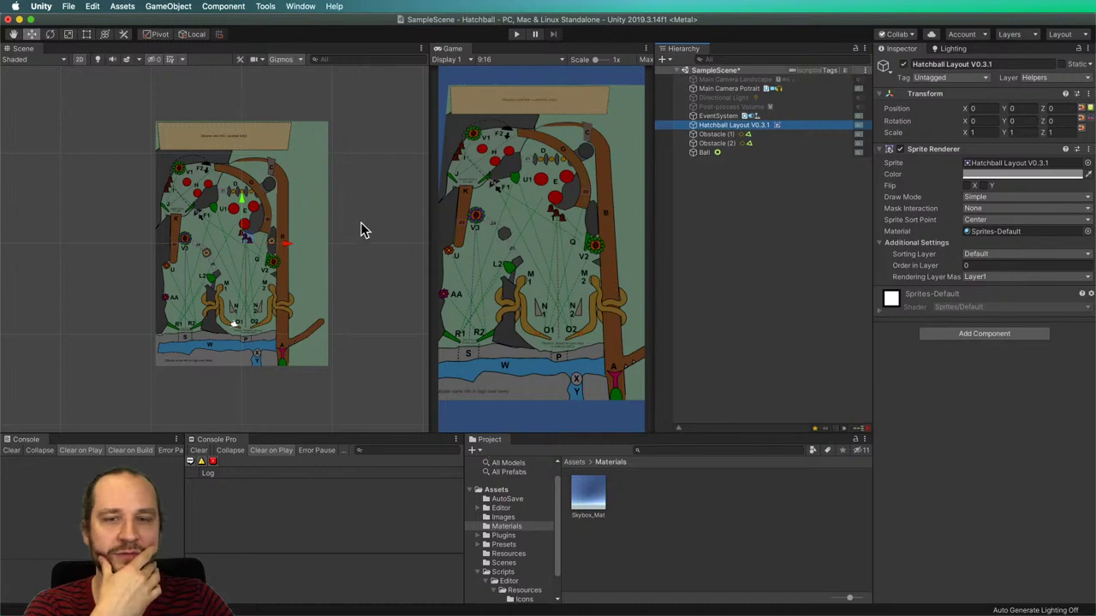
Add a temporary Quad object to the scene.
click(367, 253)
click(209, 6)
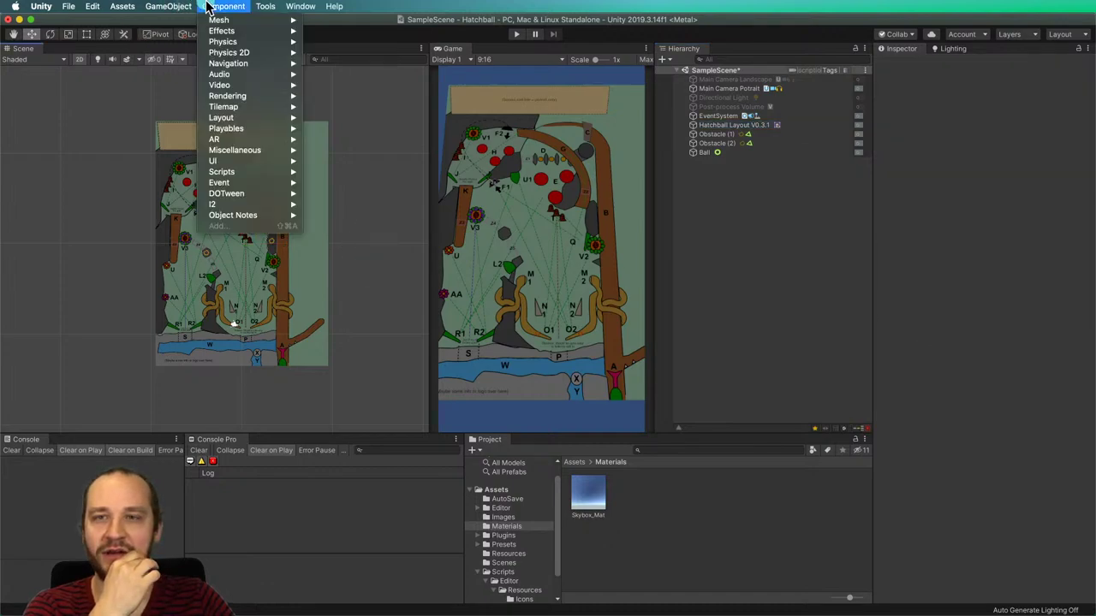
mouse_move(175, 6)
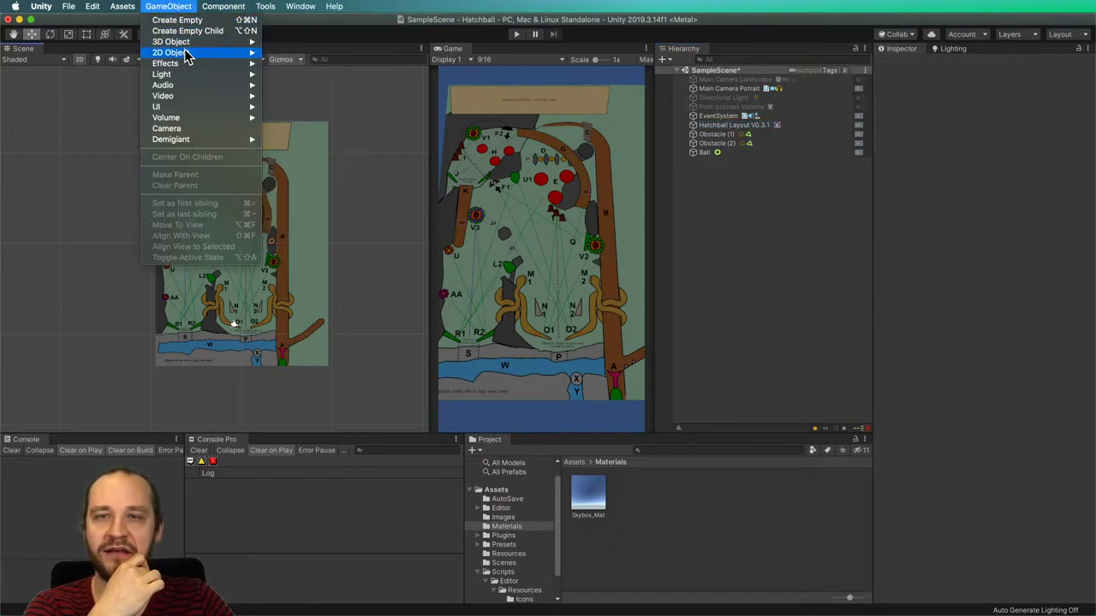
mouse_move(186, 54)
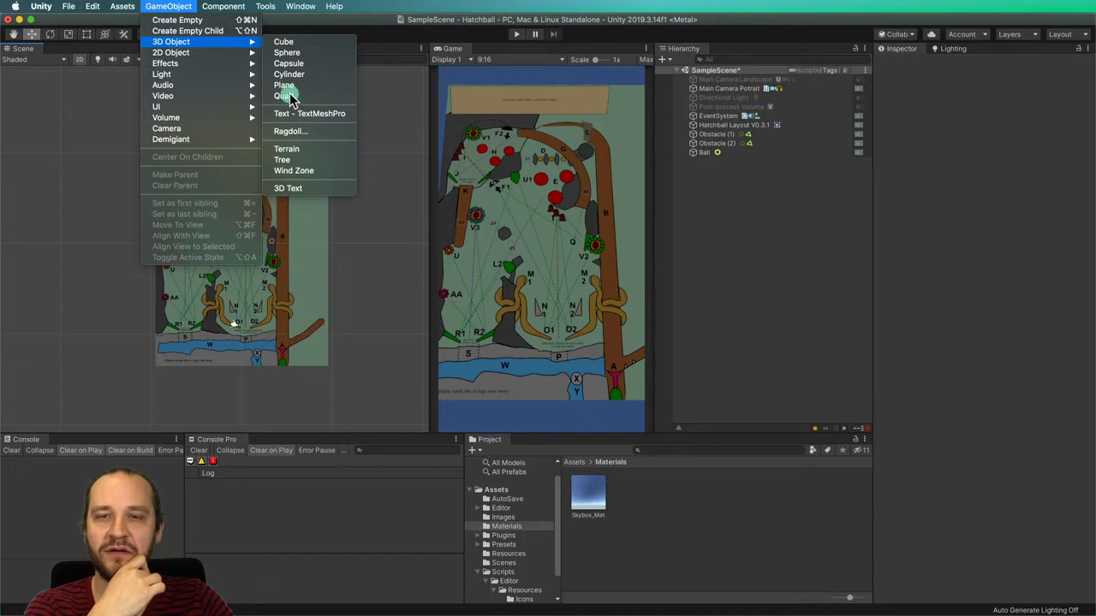
click(289, 94)
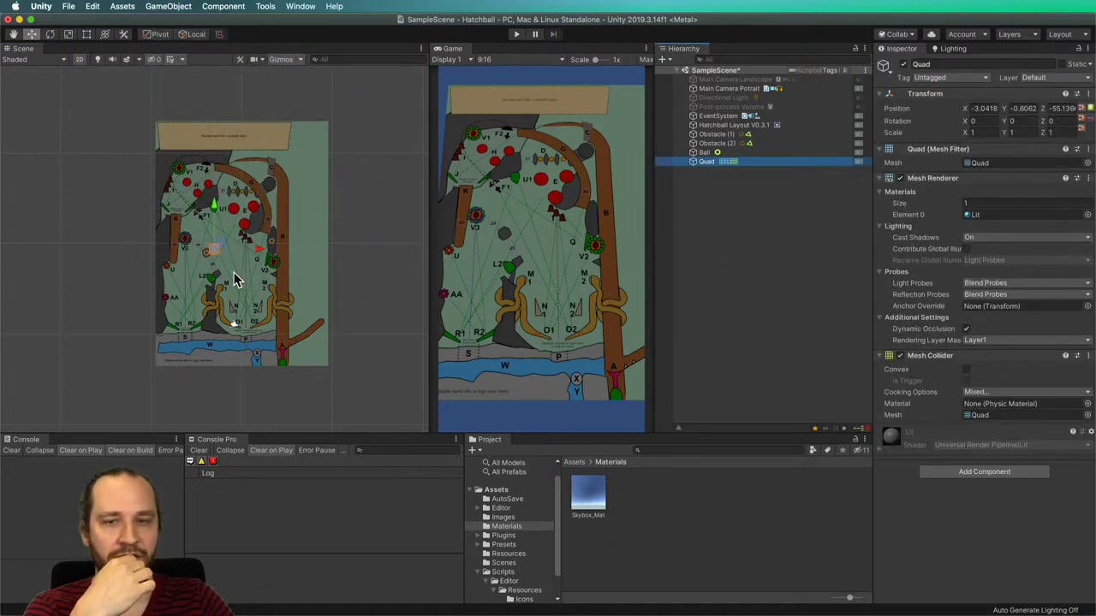
scroll(208, 257, up, 5)
scroll(208, 257, up, 3)
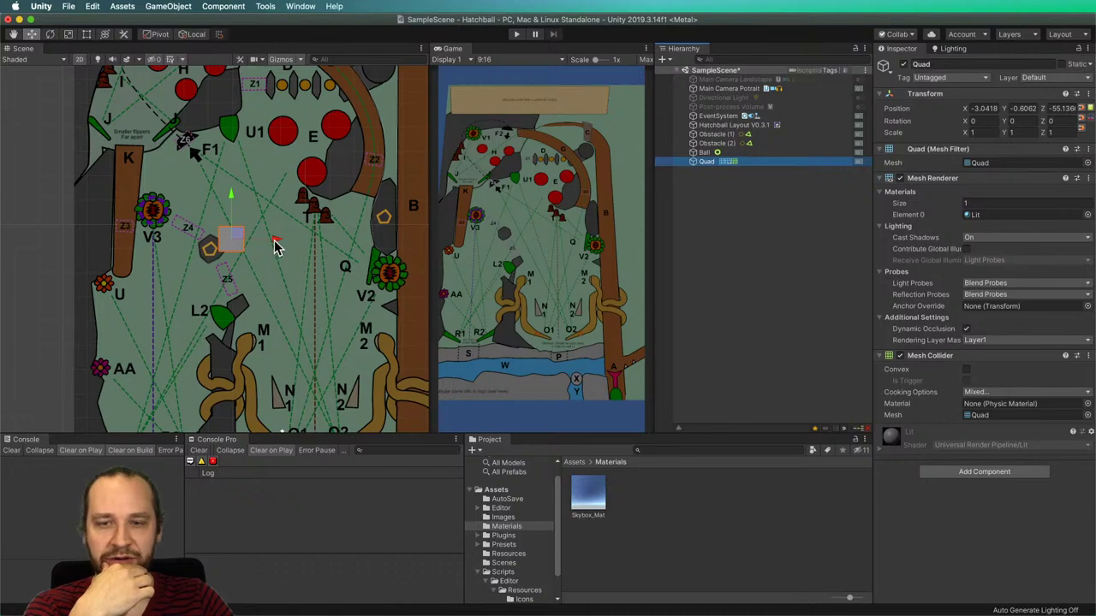
Move the Quad to position X 1, Y 1.
drag(276, 242, 268, 240)
click(976, 108)
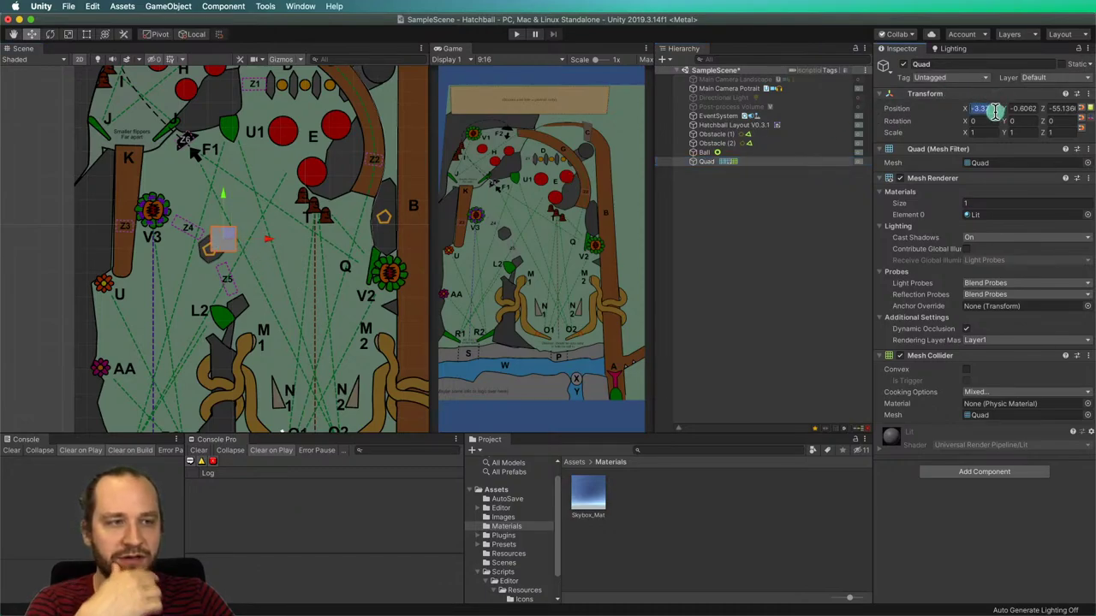
text(1)
key(Tab)
text(1)
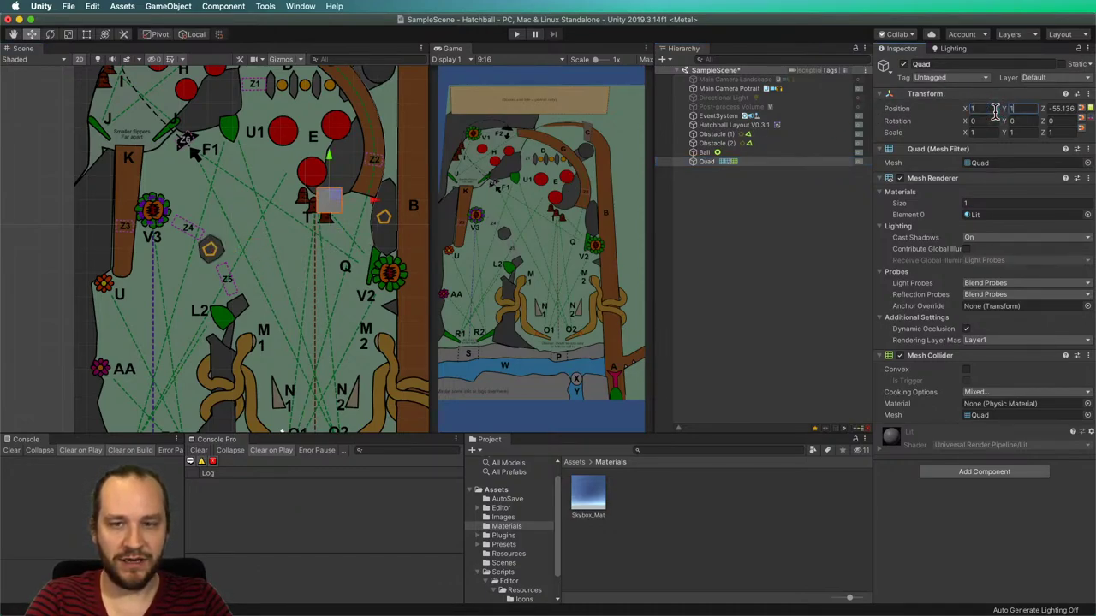
click(306, 214)
Delete the Quad and pan the view out over the whole board.
click(319, 210)
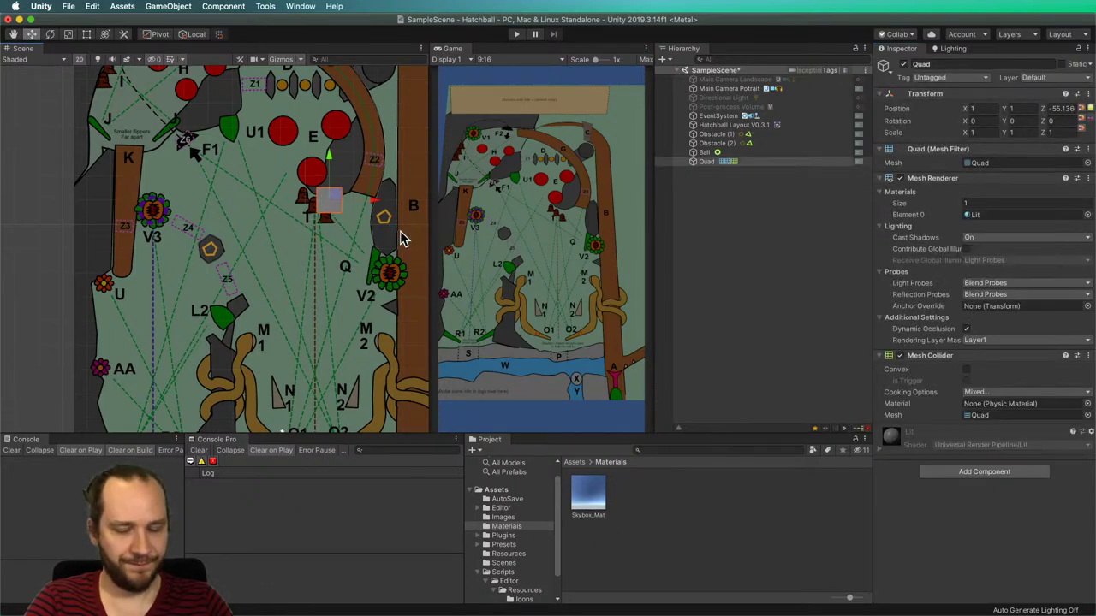
key(Delete)
scroll(232, 204, down, 5)
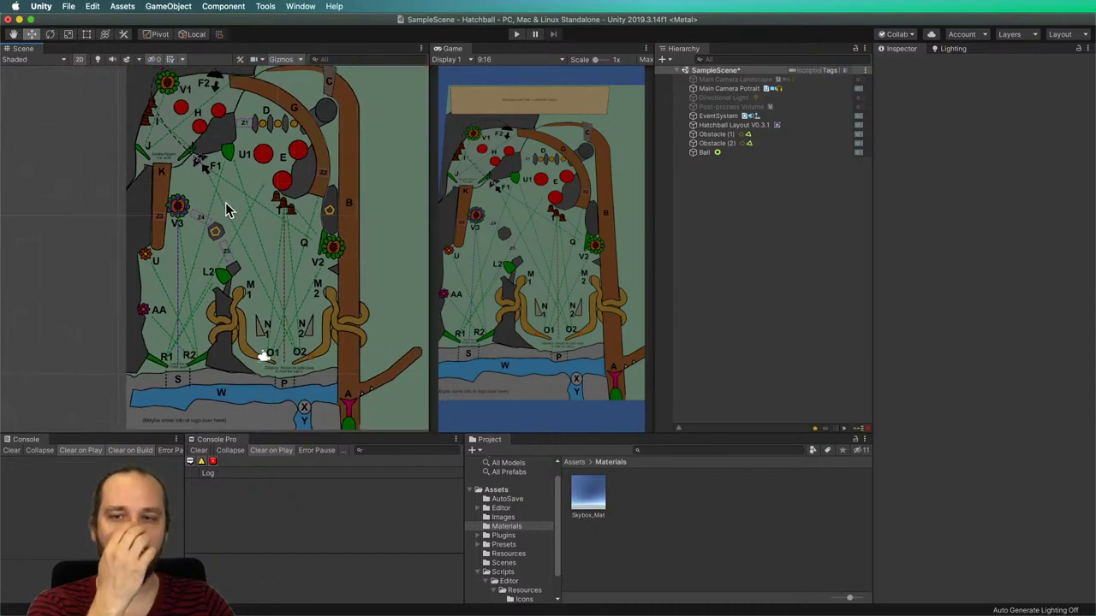
middle_drag(265, 203, 216, 227)
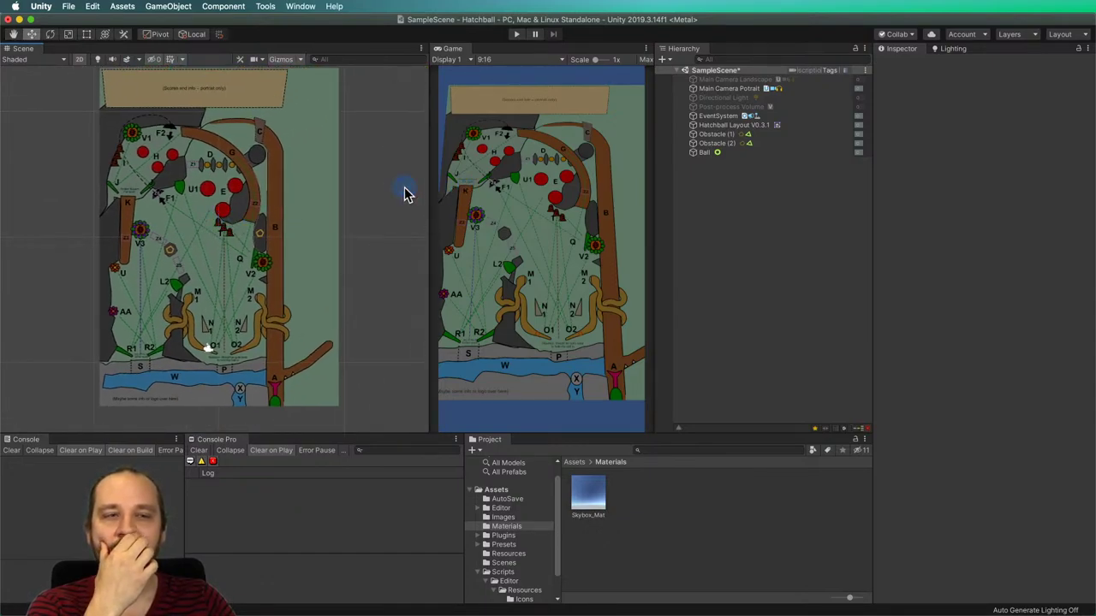
click(704, 151)
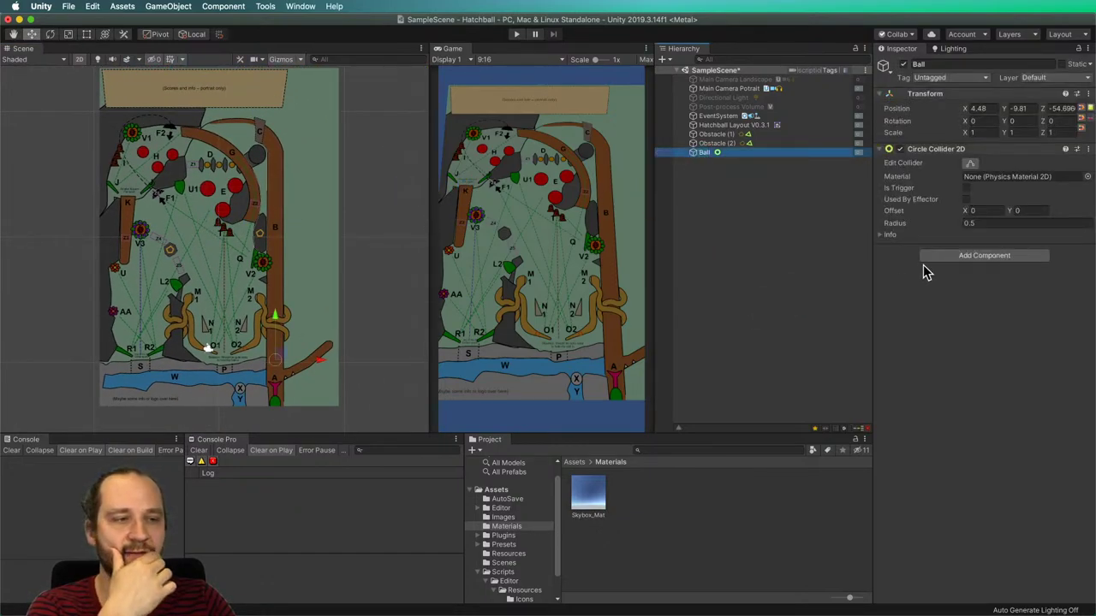
Add a Rigidbody 2D to Ball with Continuous collision detection and Interpolate interpolation.
click(948, 258)
text(rig)
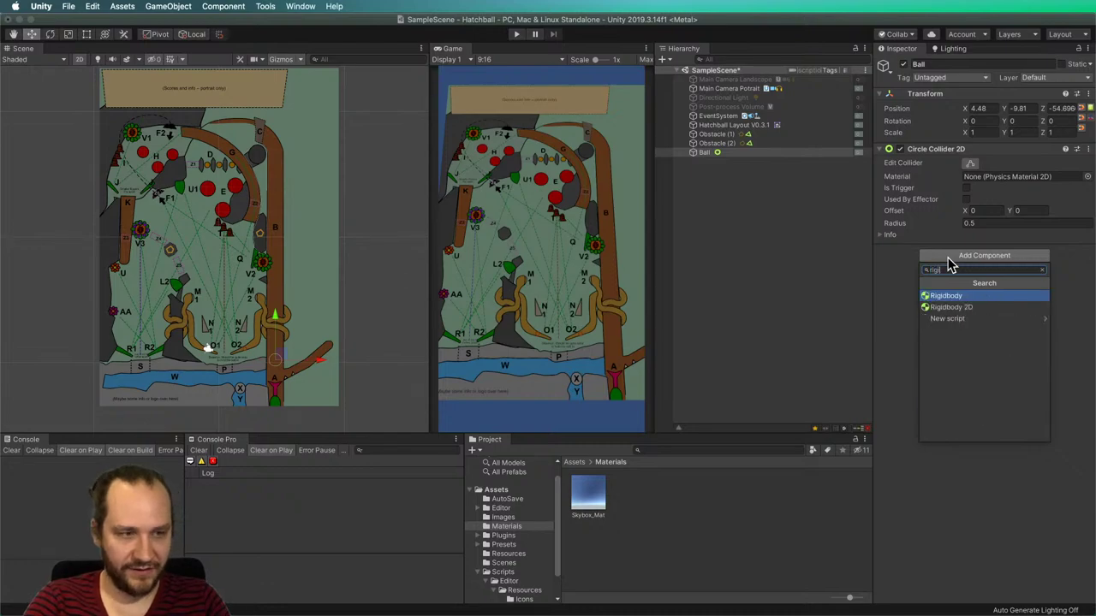
click(950, 307)
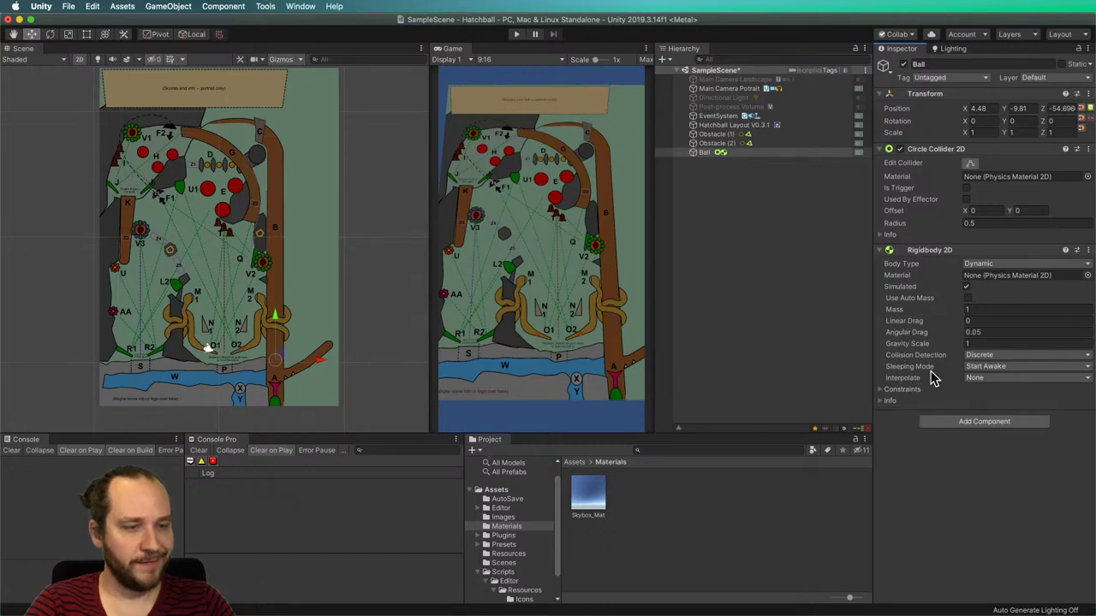
click(972, 355)
click(992, 365)
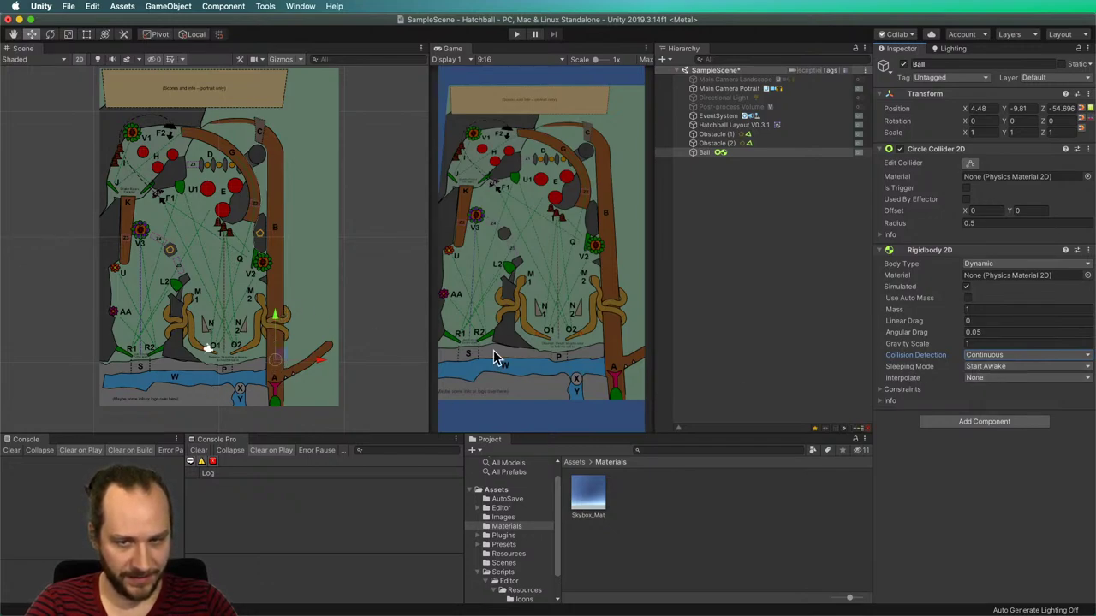
click(976, 378)
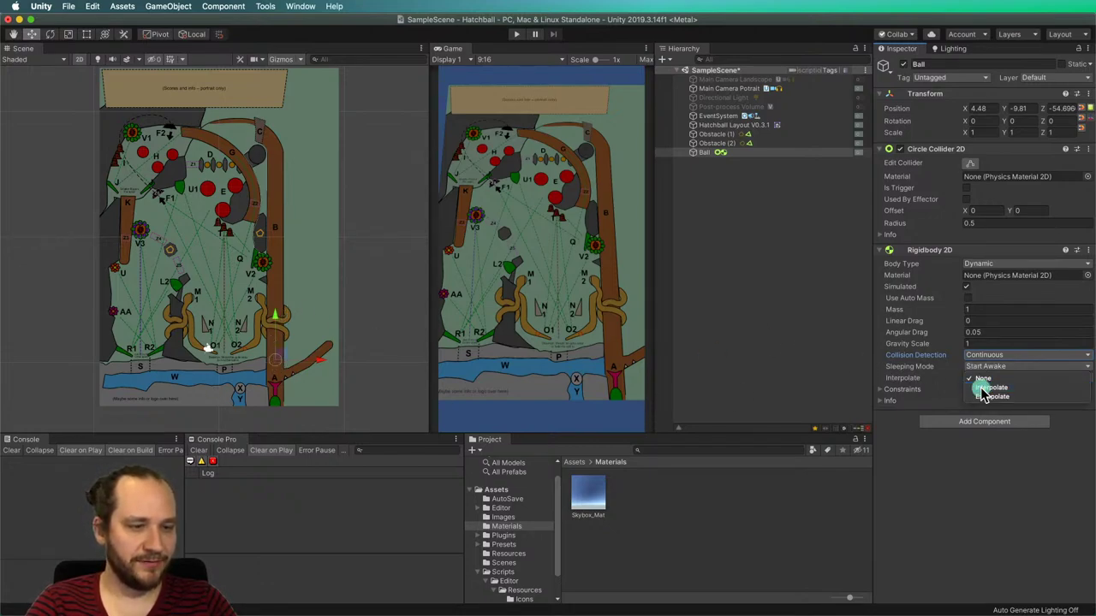
click(990, 387)
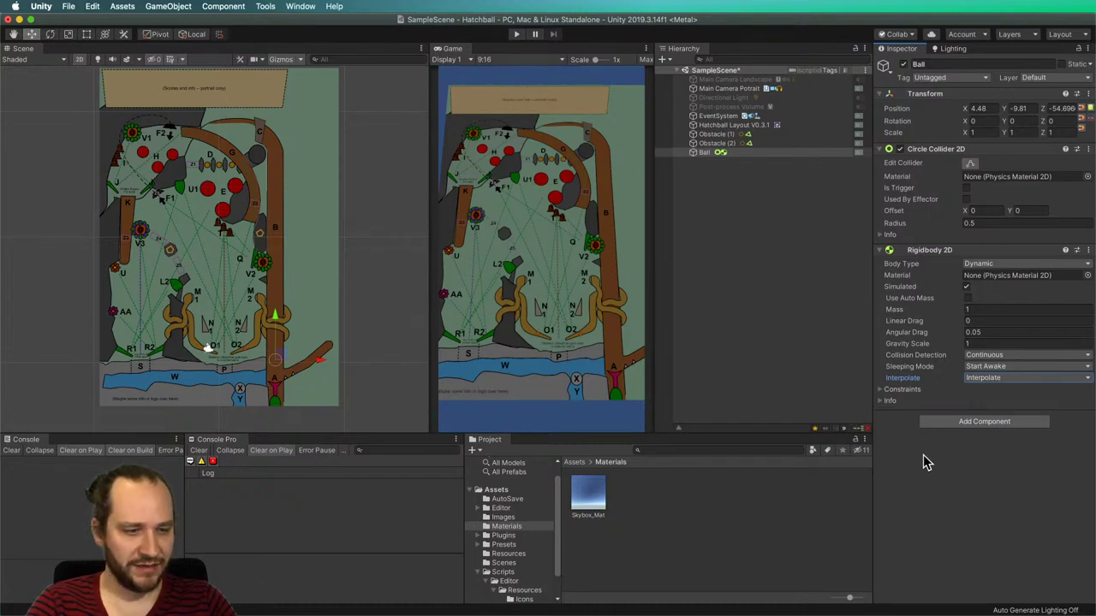
click(1028, 79)
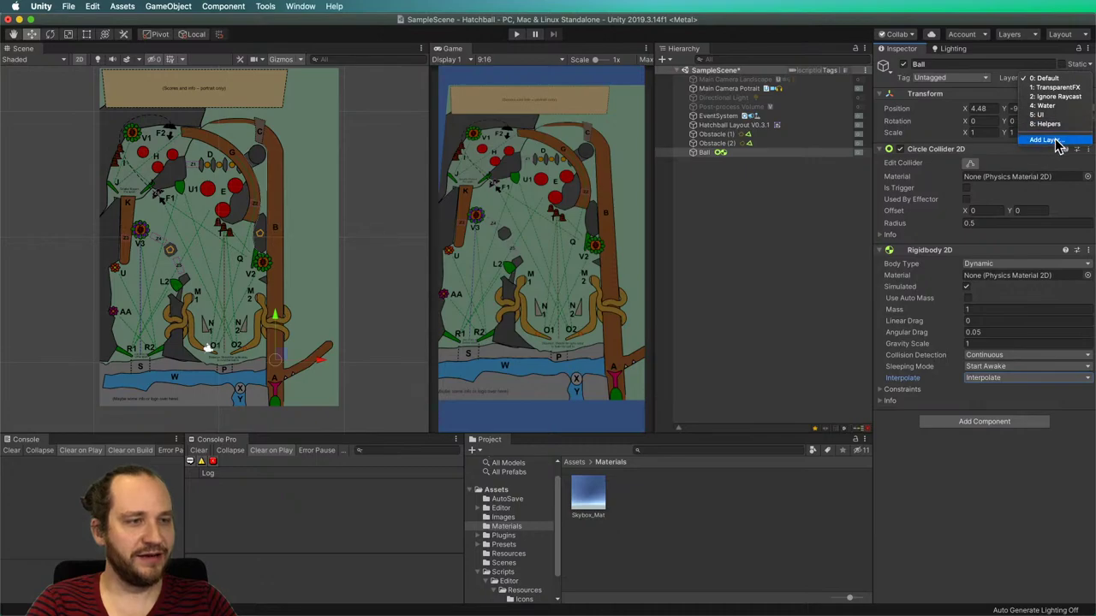
Add user layers Obstacles (layer 9) and Balls (layer 10).
click(1046, 140)
click(963, 231)
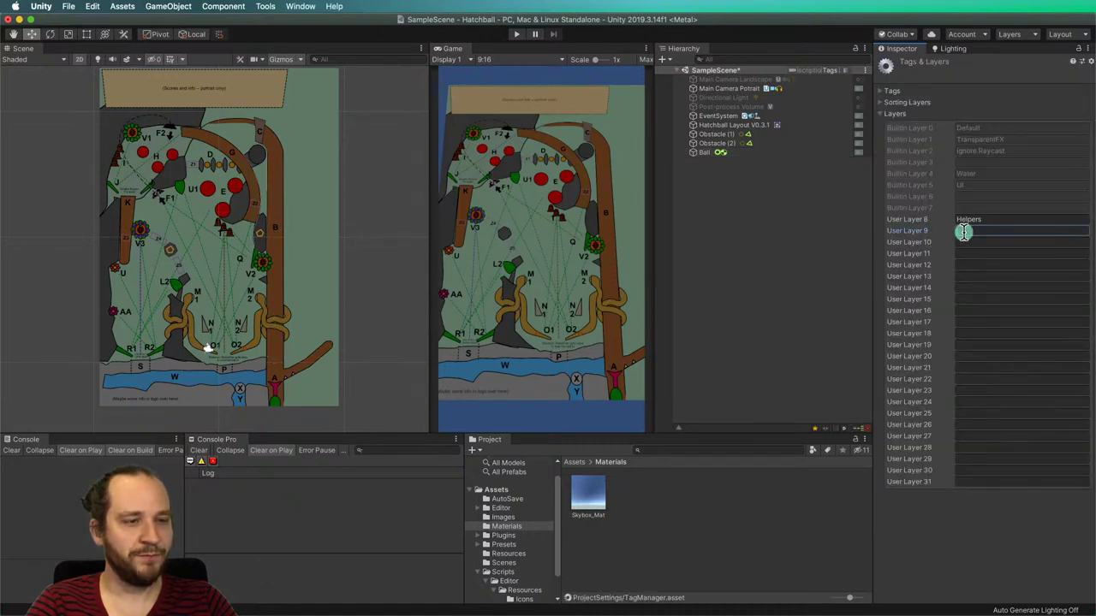
text(Obst)
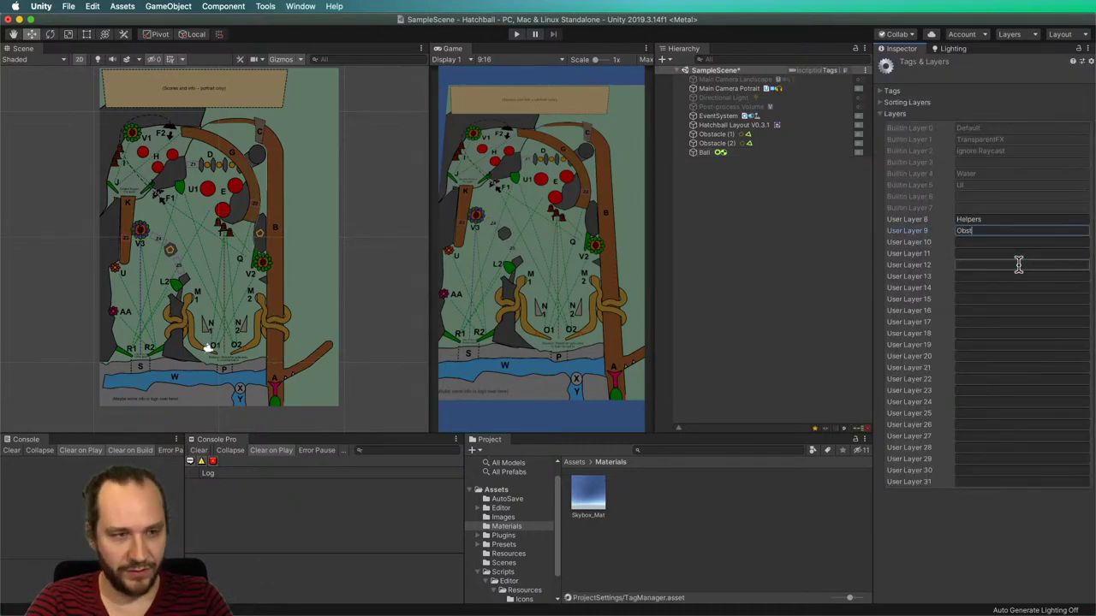
text(acl)
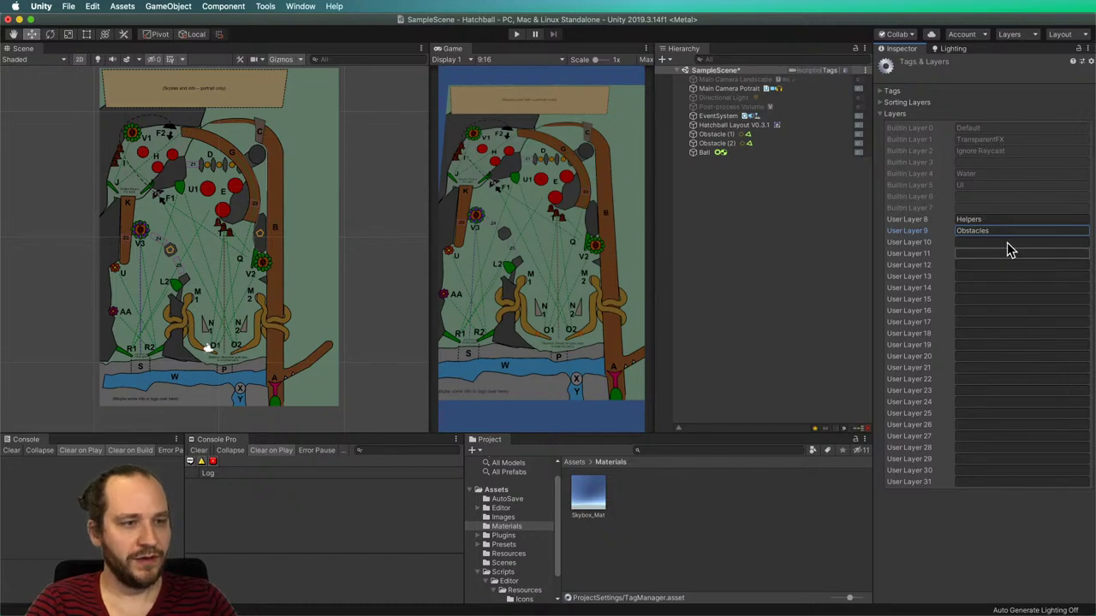
text(es)
click(997, 242)
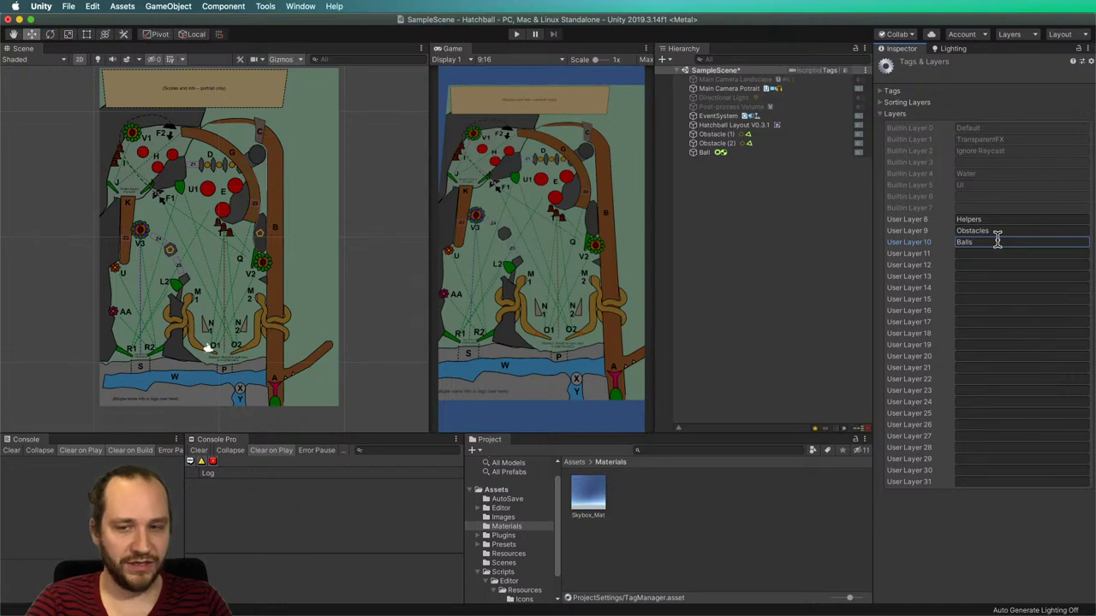
click(813, 227)
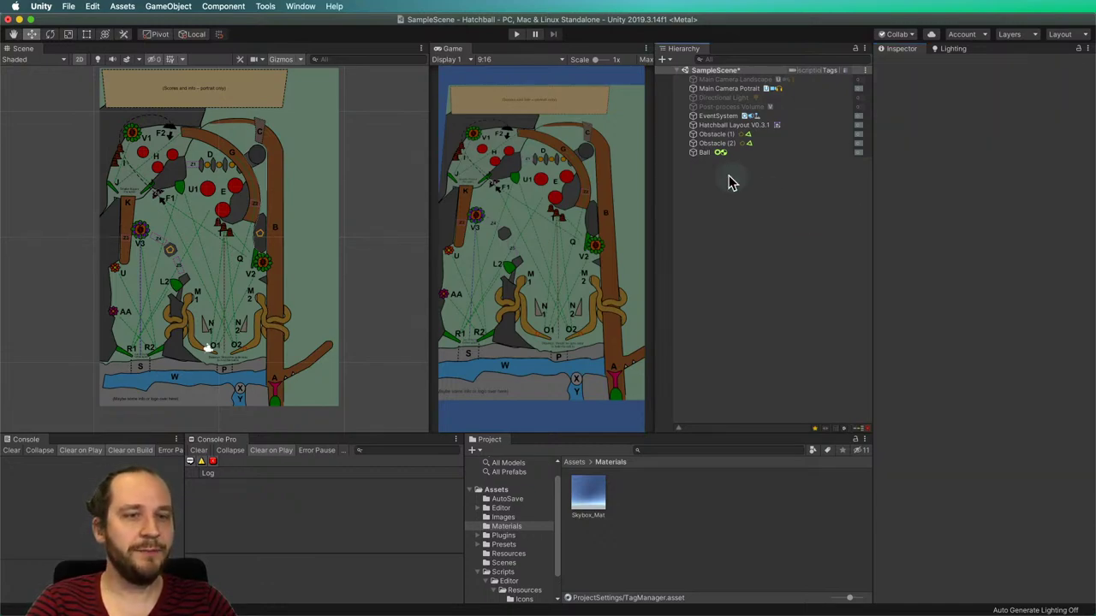
Put Obstacle (1) and Obstacle (2) on the Obstacles layer and Ball on Balls.
click(716, 144)
shift+click(710, 135)
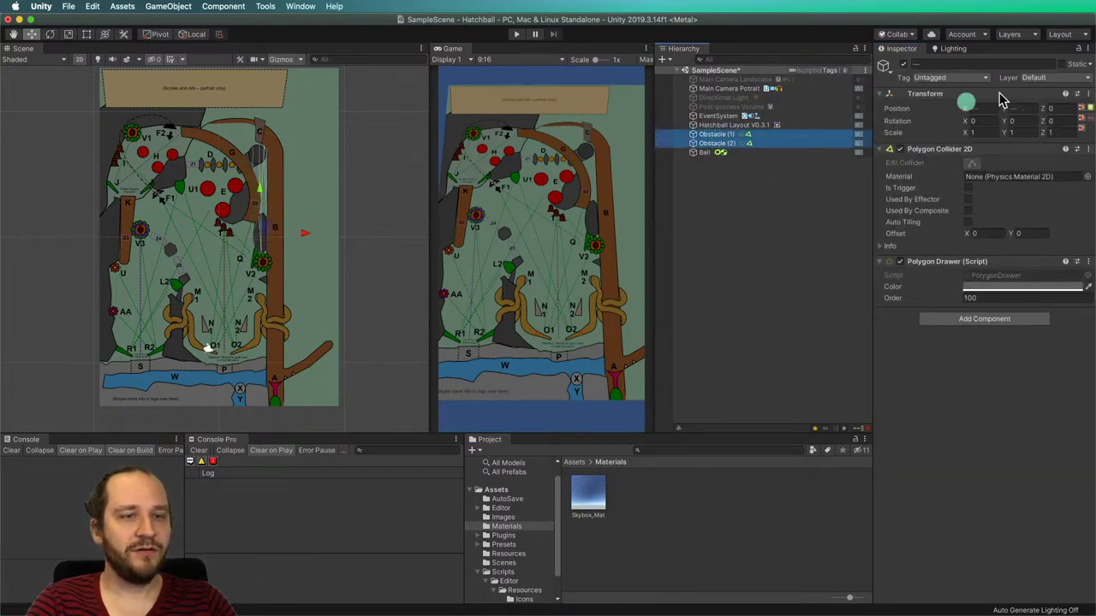
click(1049, 78)
click(1048, 133)
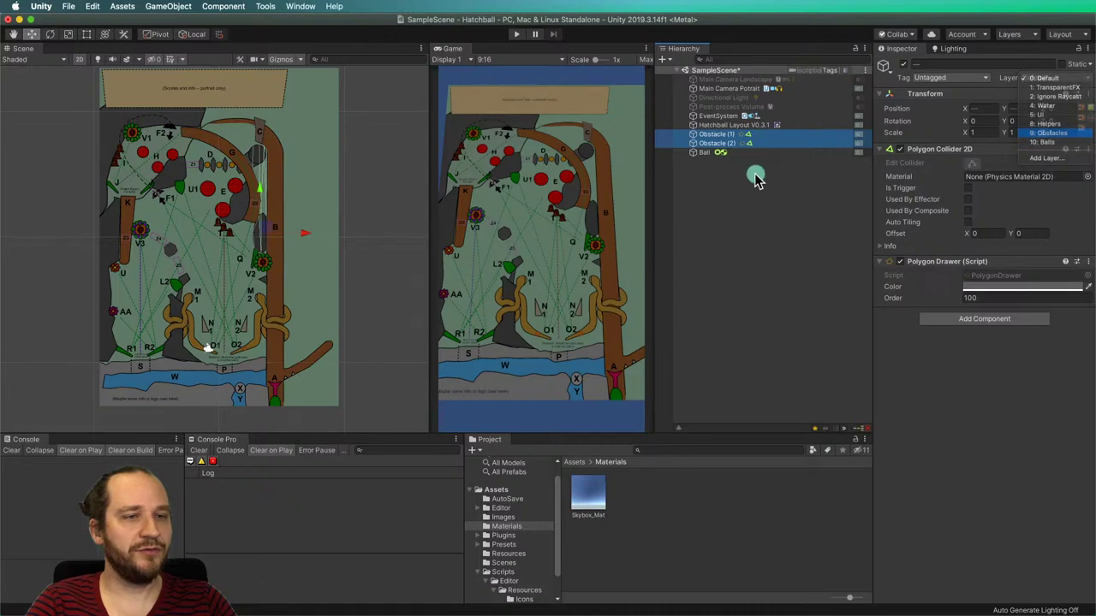
click(705, 152)
click(1034, 78)
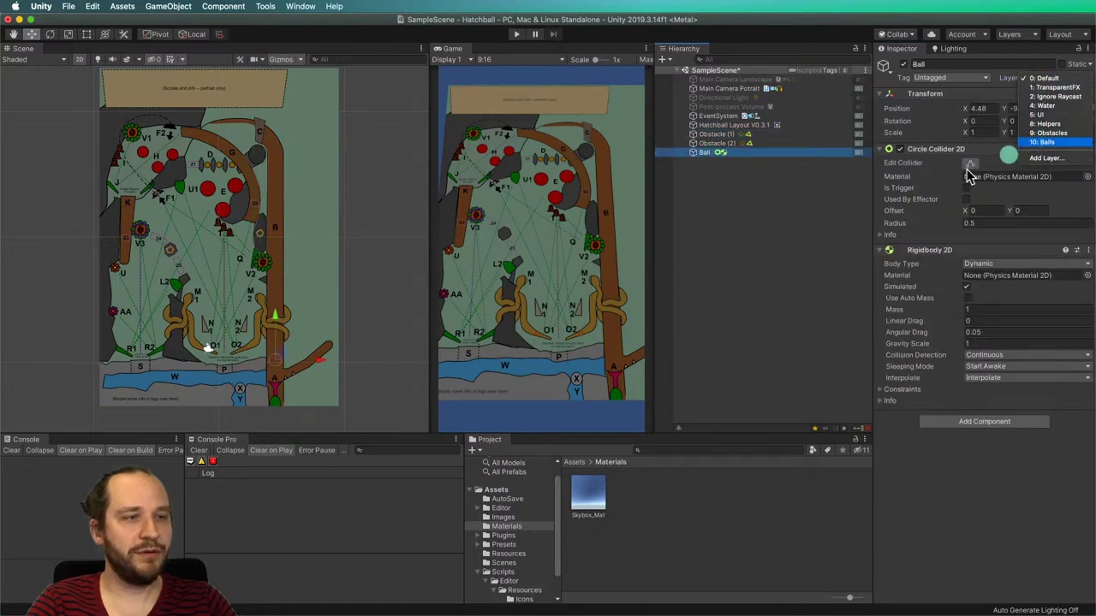
click(1040, 133)
Verify the layer assignments of Obstacle (1) and Ball.
click(717, 251)
click(712, 135)
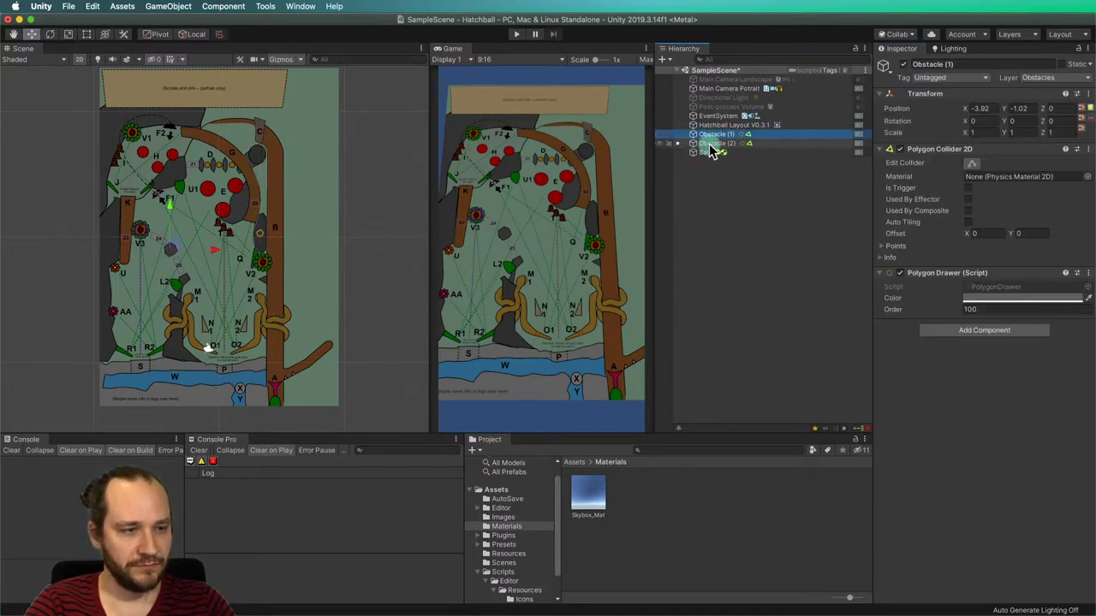
click(705, 151)
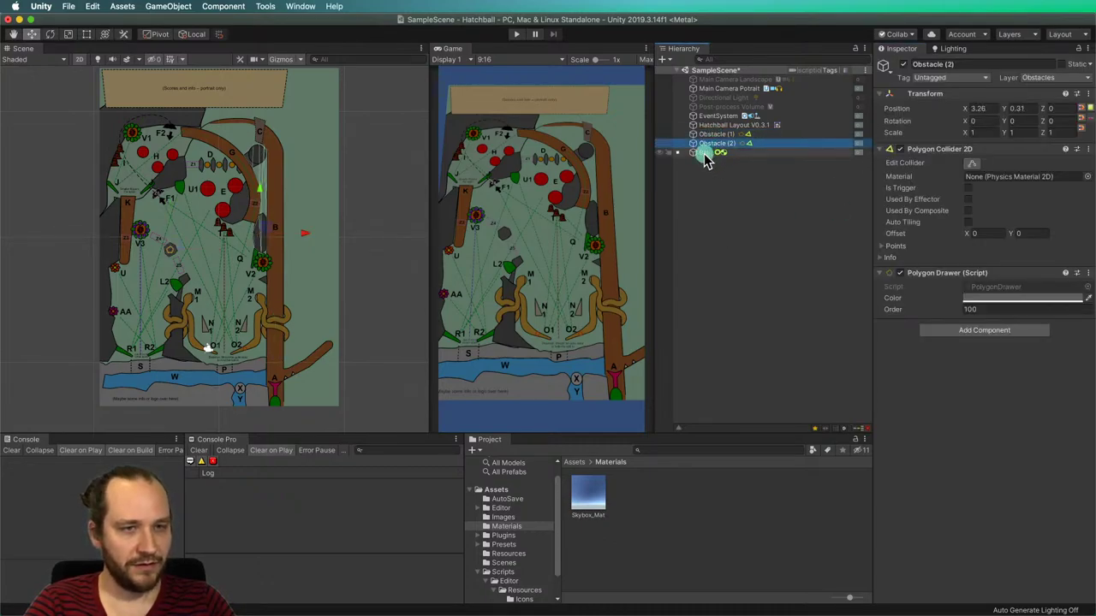
click(722, 216)
click(71, 7)
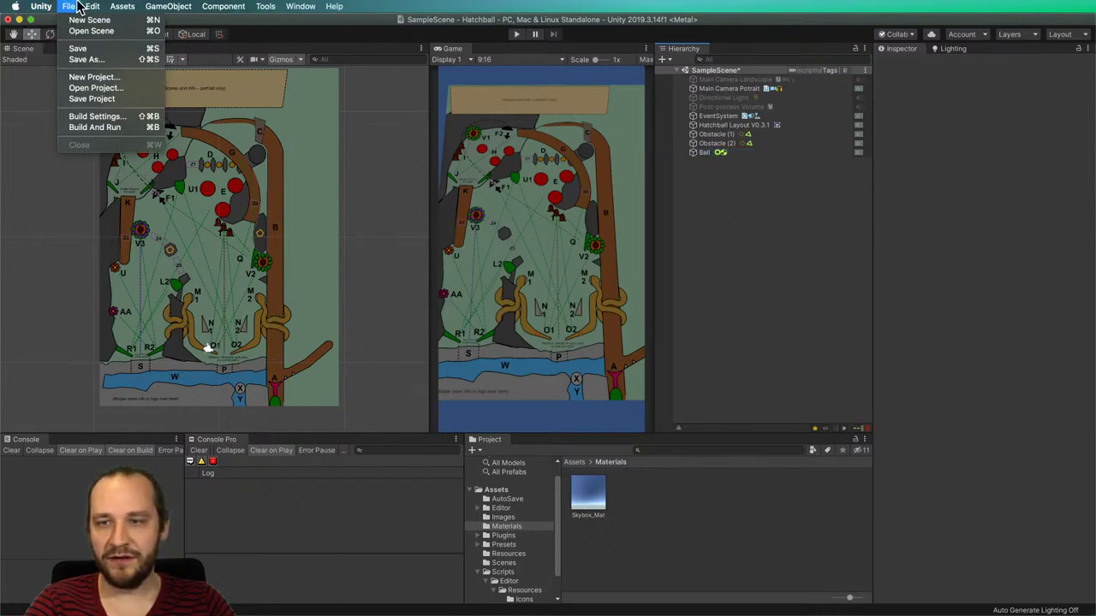
In the Physics 2D collision matrix, keep only Balls/Balls and Balls/Obstacles checked.
mouse_move(92, 6)
click(120, 315)
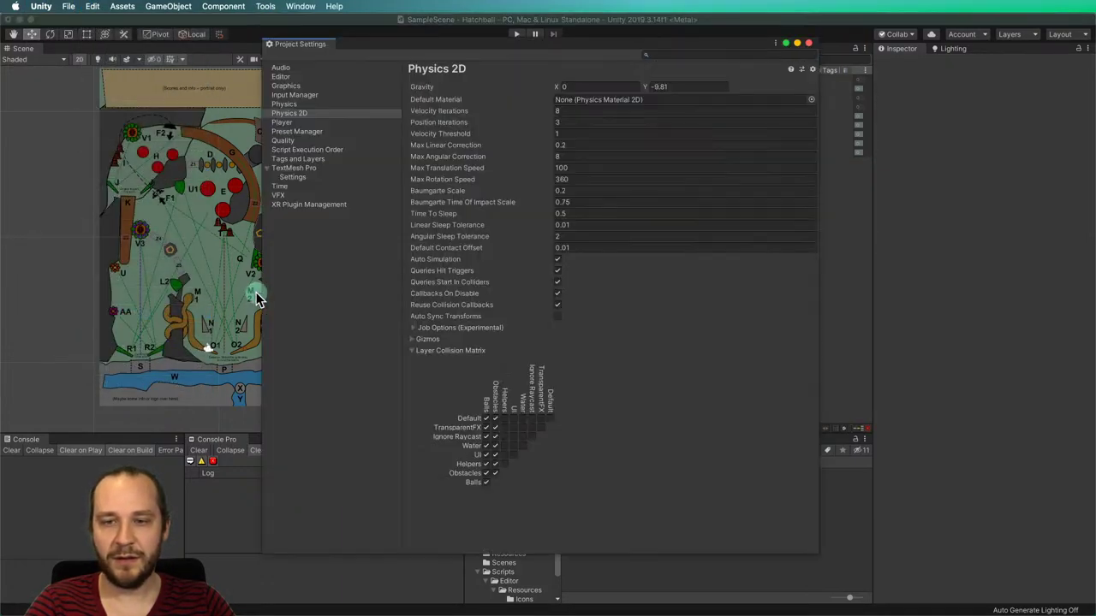
click(492, 420)
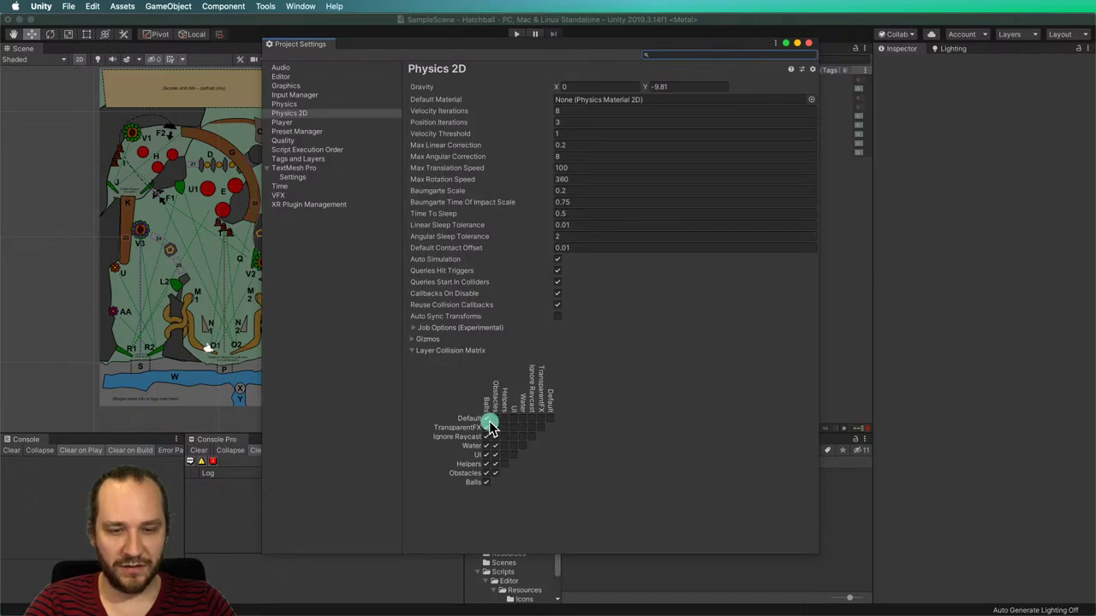
mouse_move(494, 425)
mouse_down()
mouse_move(487, 465)
mouse_move(496, 471)
mouse_move(487, 474)
mouse_move(518, 484)
mouse_move(469, 498)
mouse_up()
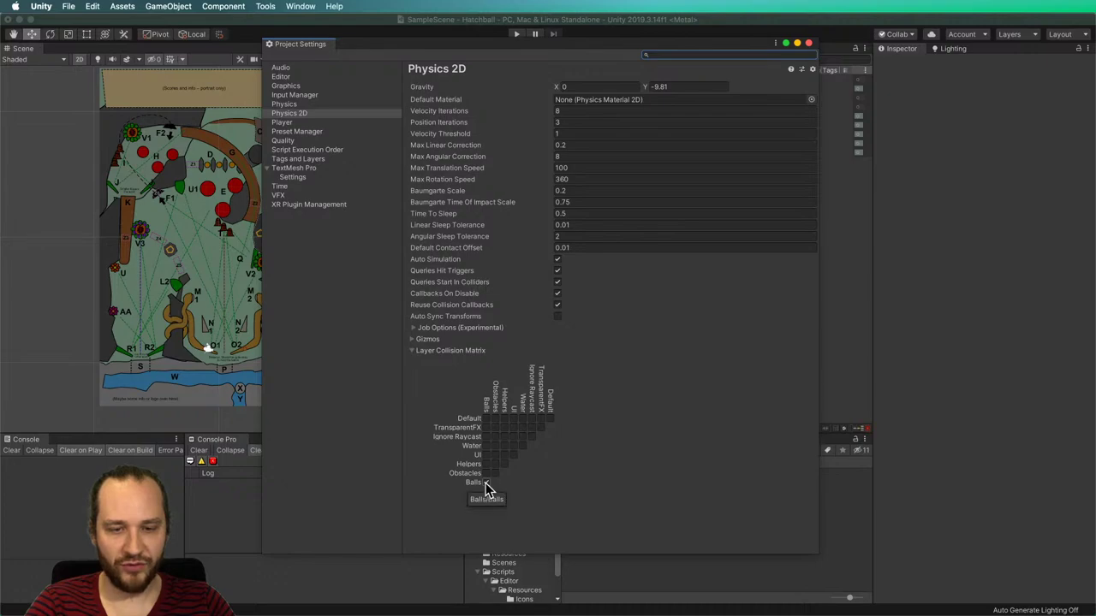
click(486, 484)
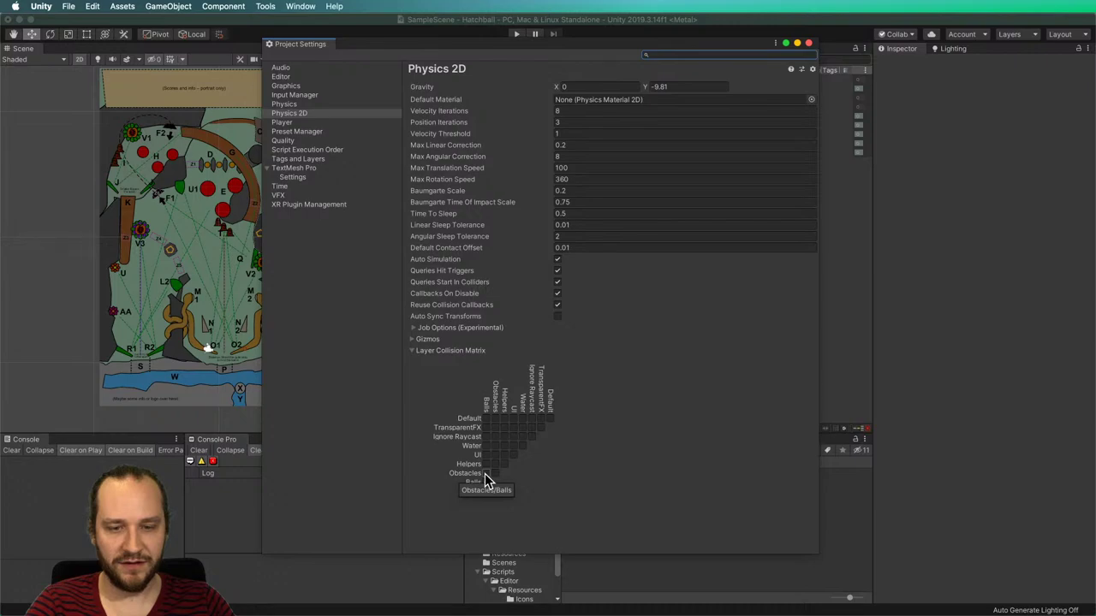
click(485, 475)
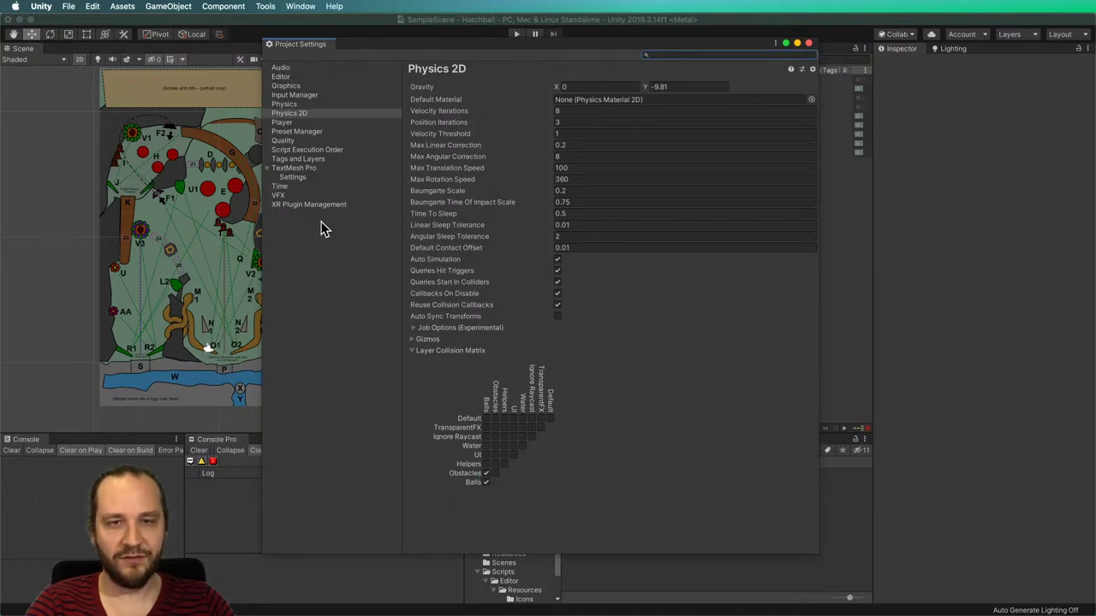
click(808, 42)
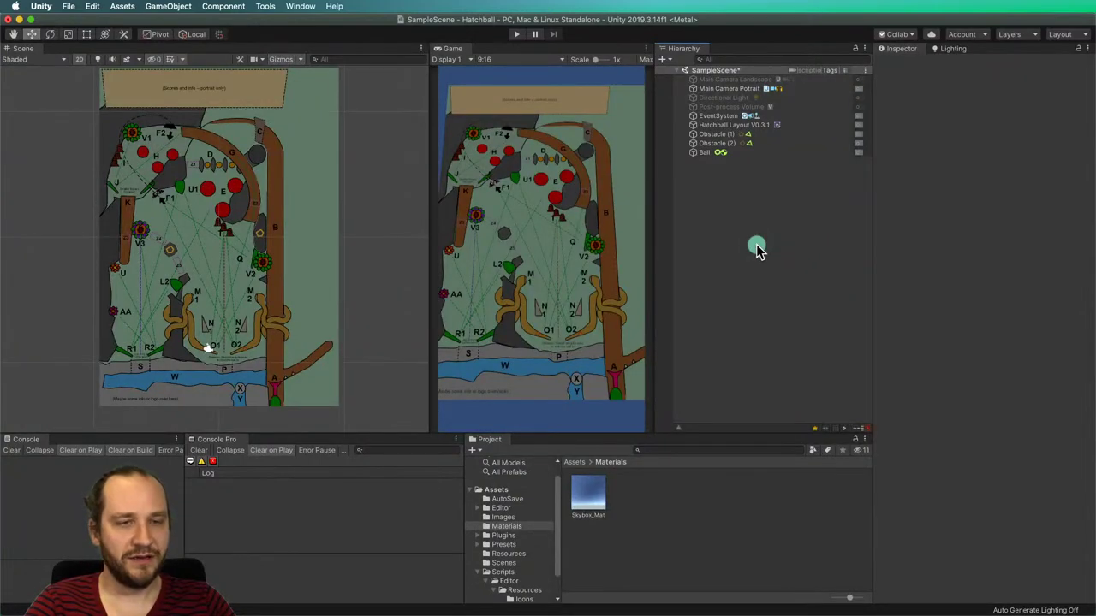
Change Physics 2D gravity Y from -9.81 to -20 in Project Settings.
click(703, 153)
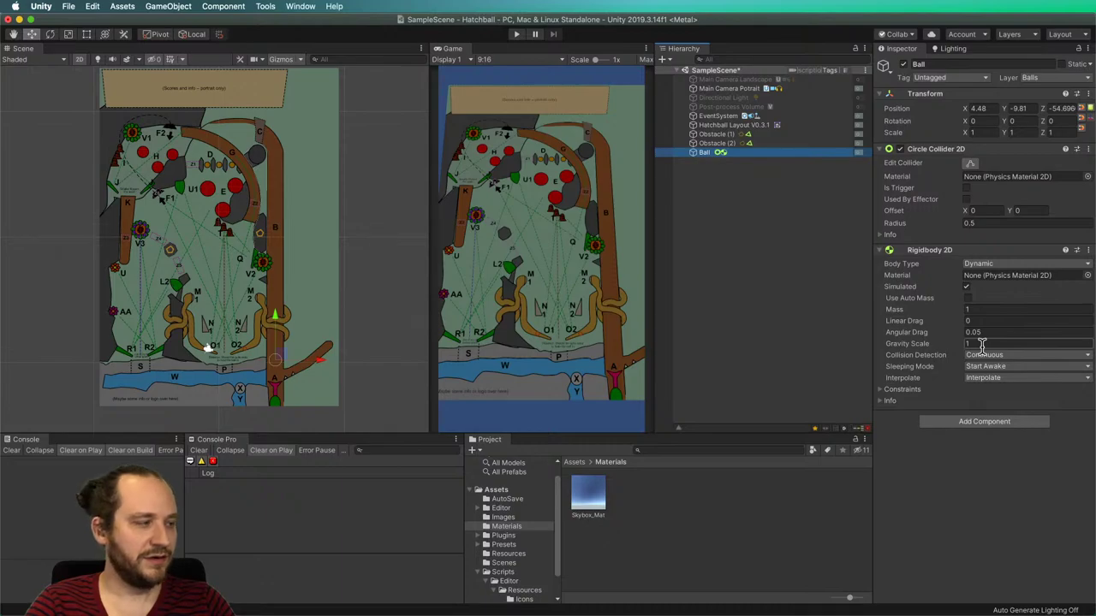
click(825, 306)
click(68, 6)
click(93, 6)
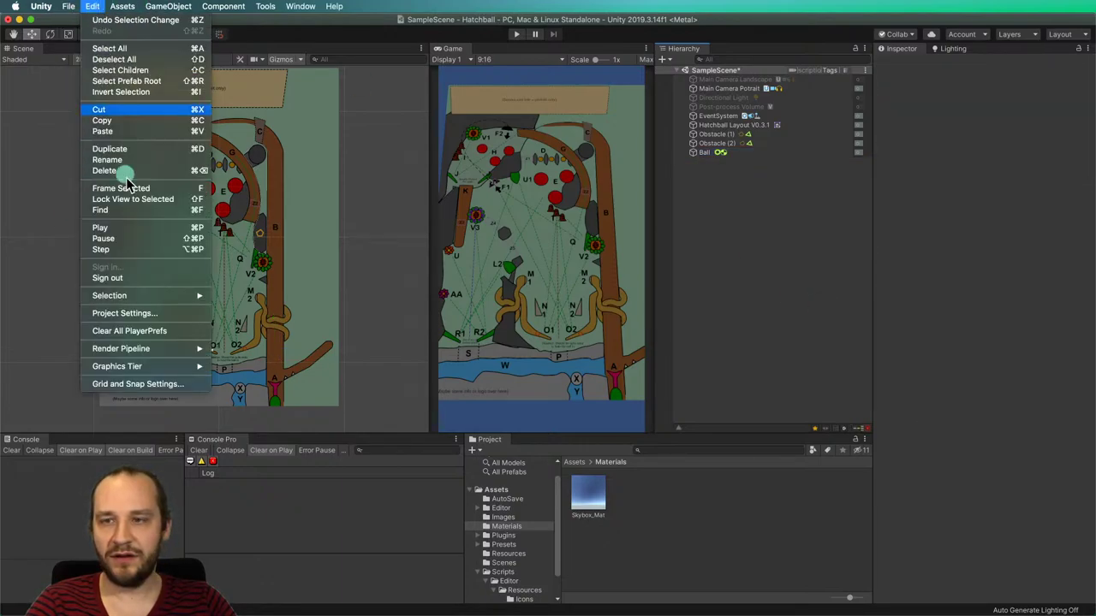
click(125, 314)
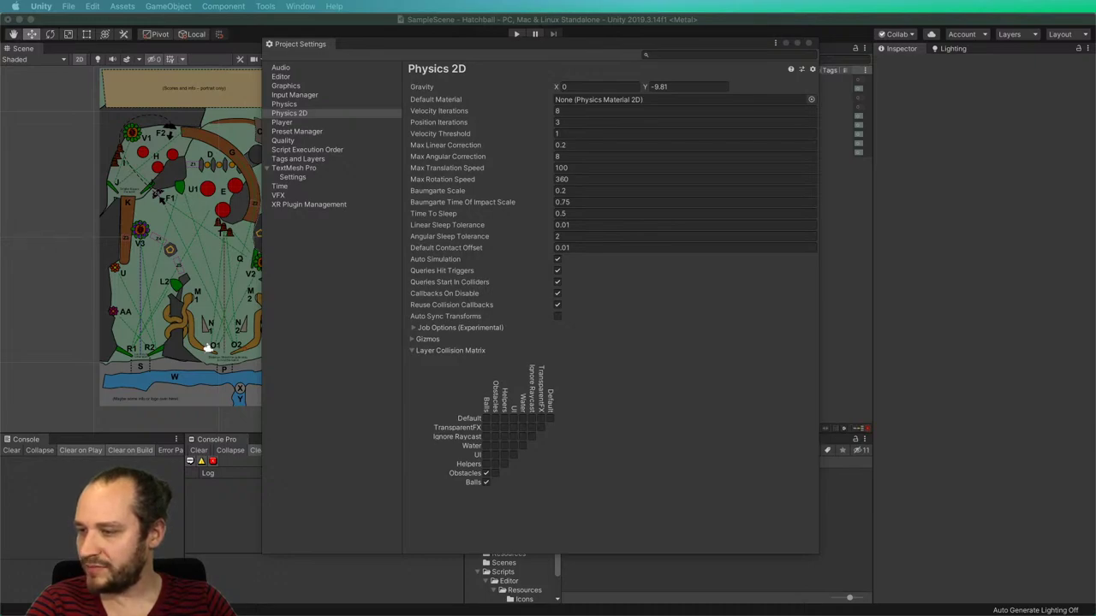
click(644, 399)
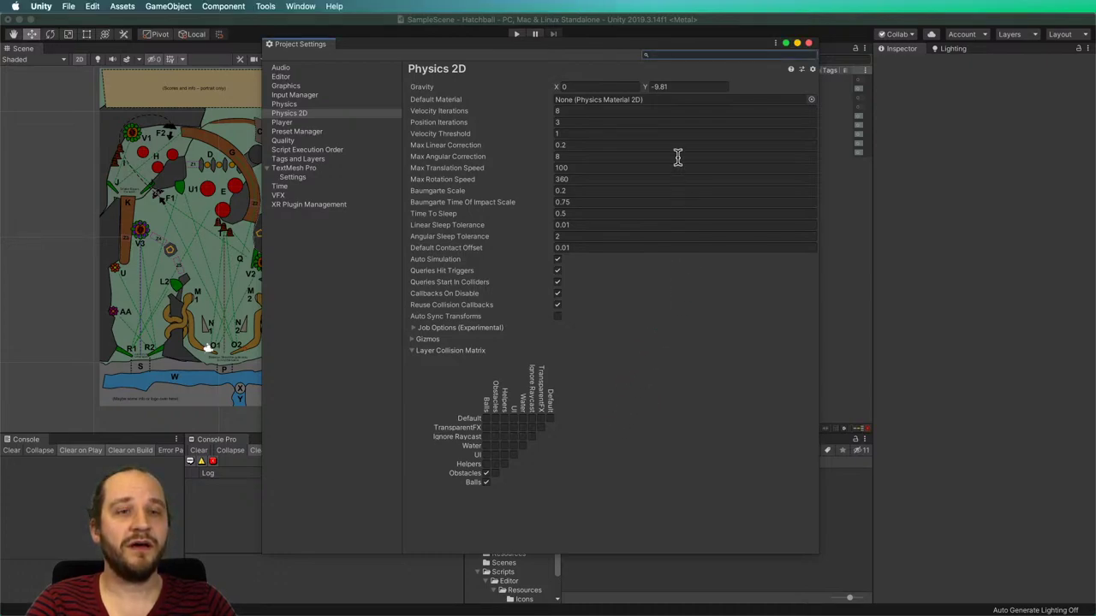
click(673, 86)
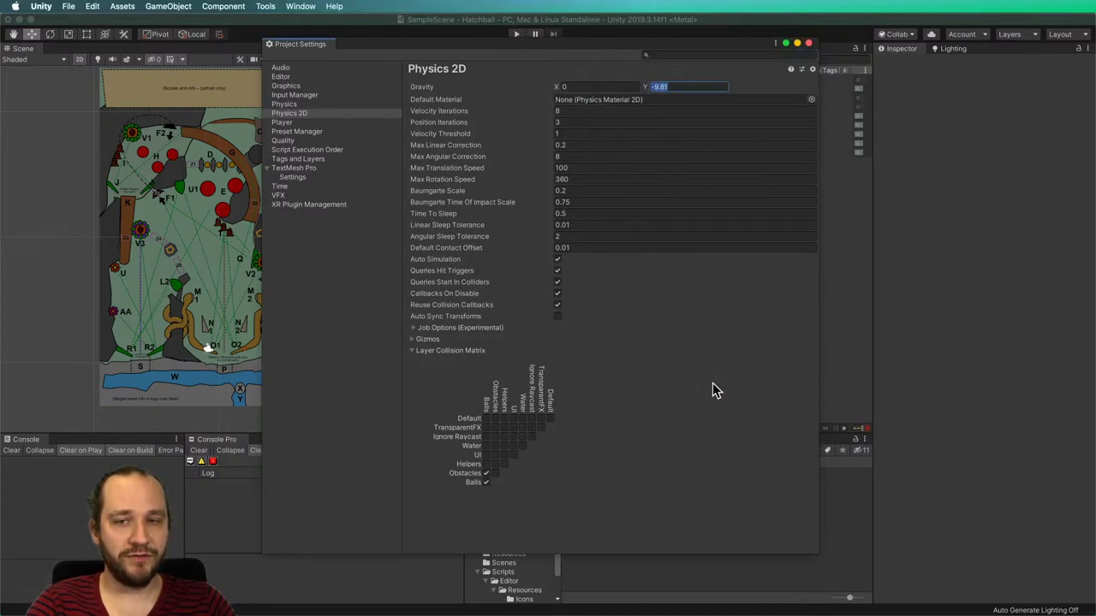
drag(510, 48, 686, 119)
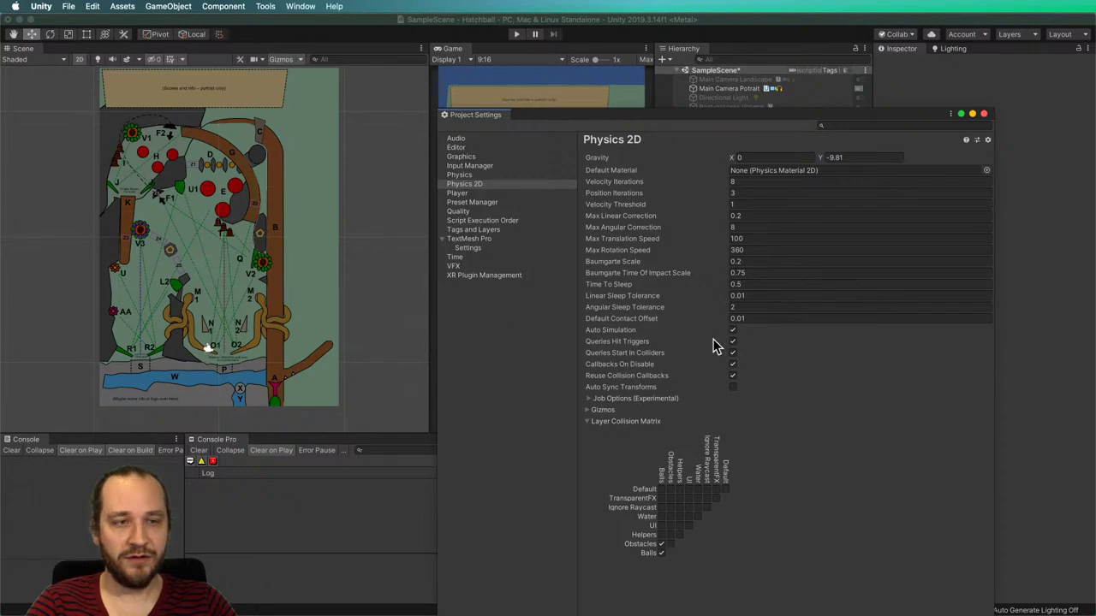
drag(861, 115, 827, 85)
click(827, 122)
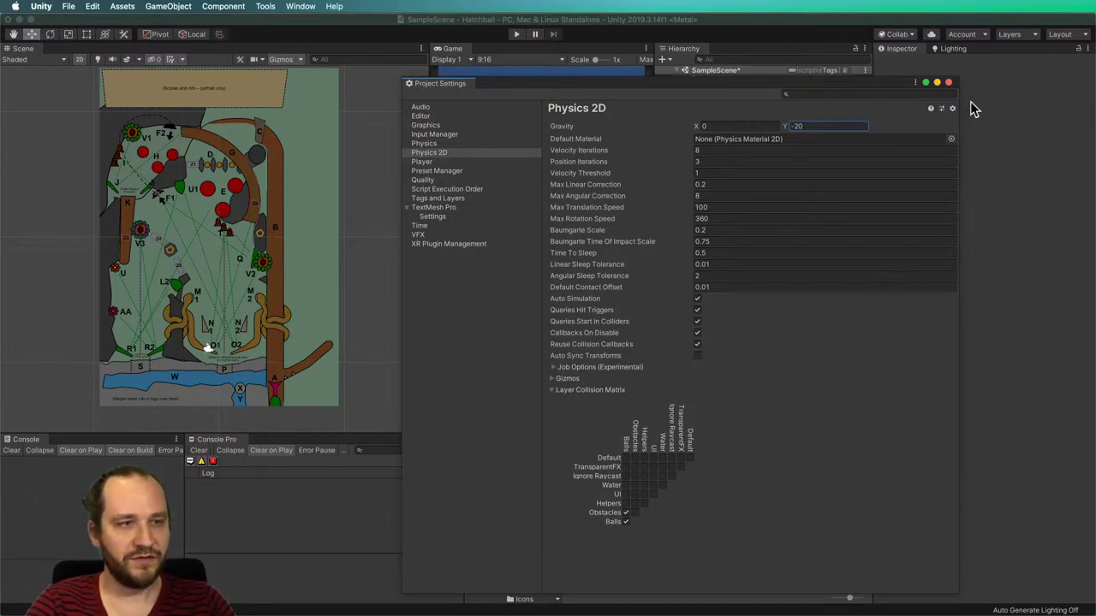
click(948, 83)
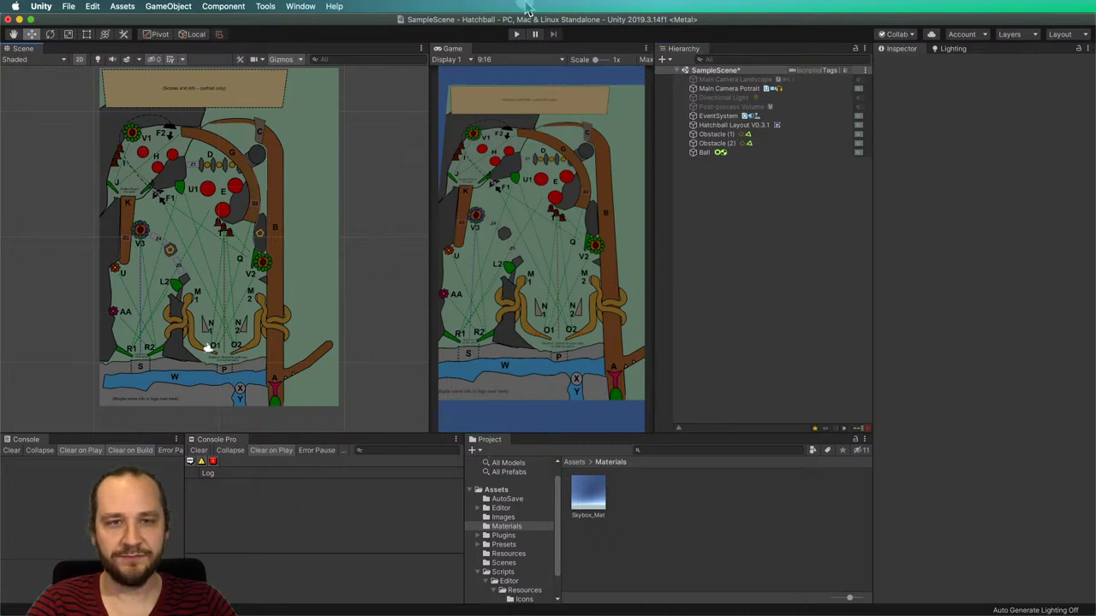
Create a 3D Sphere and drag it onto the Ball's position.
click(710, 154)
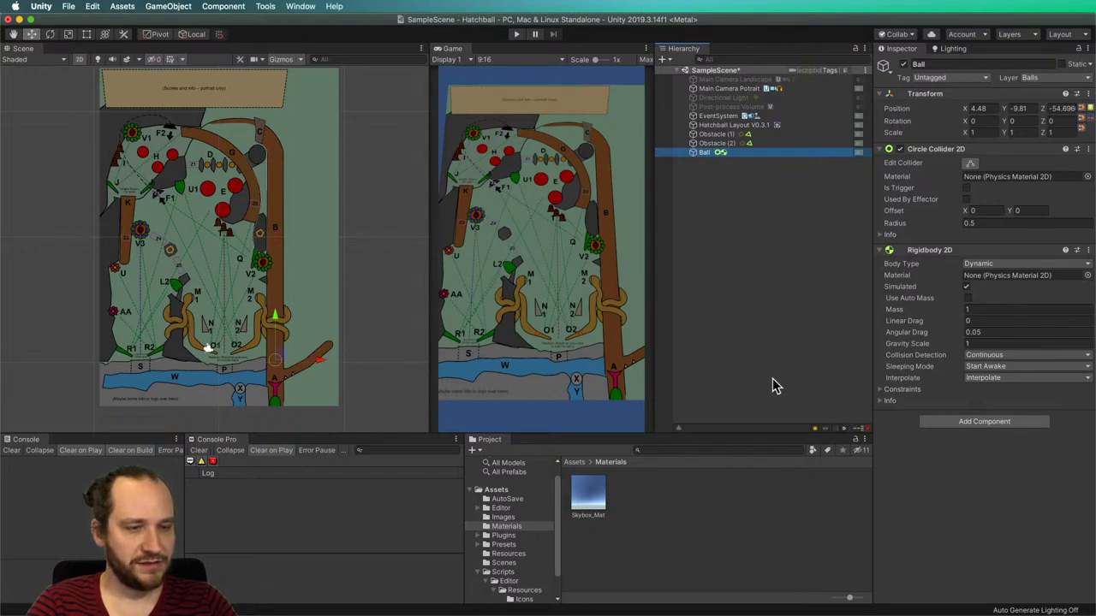
click(950, 421)
text(rigi)
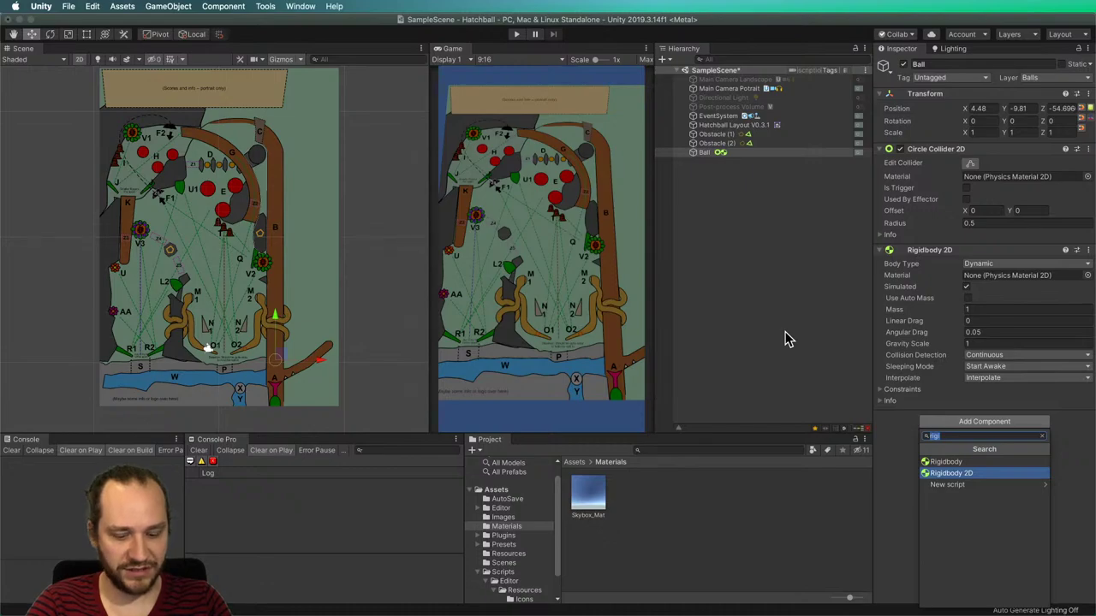
click(171, 7)
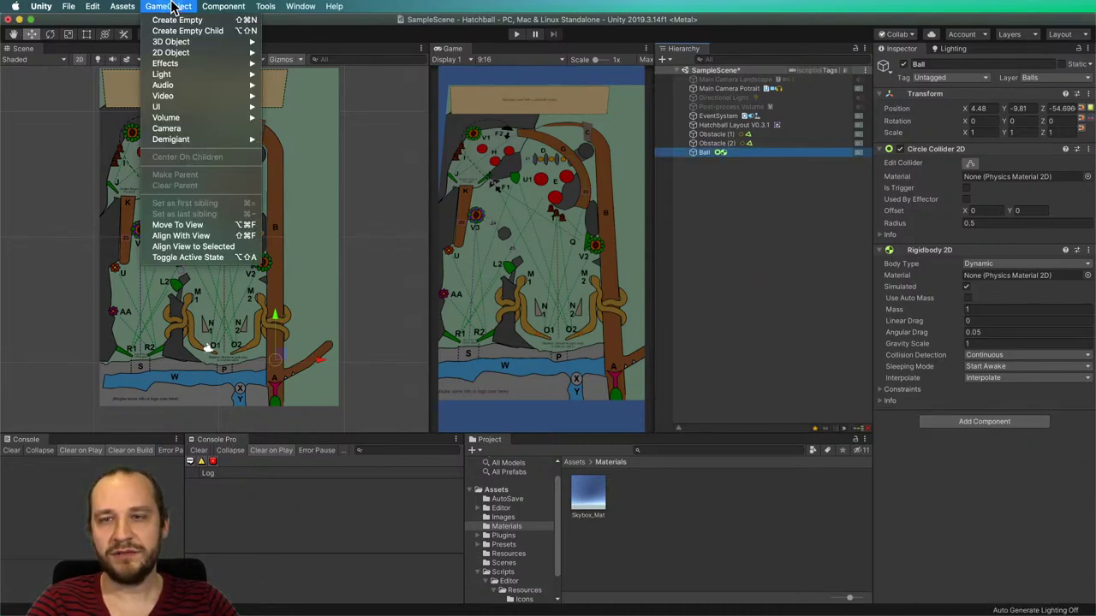
mouse_move(171, 41)
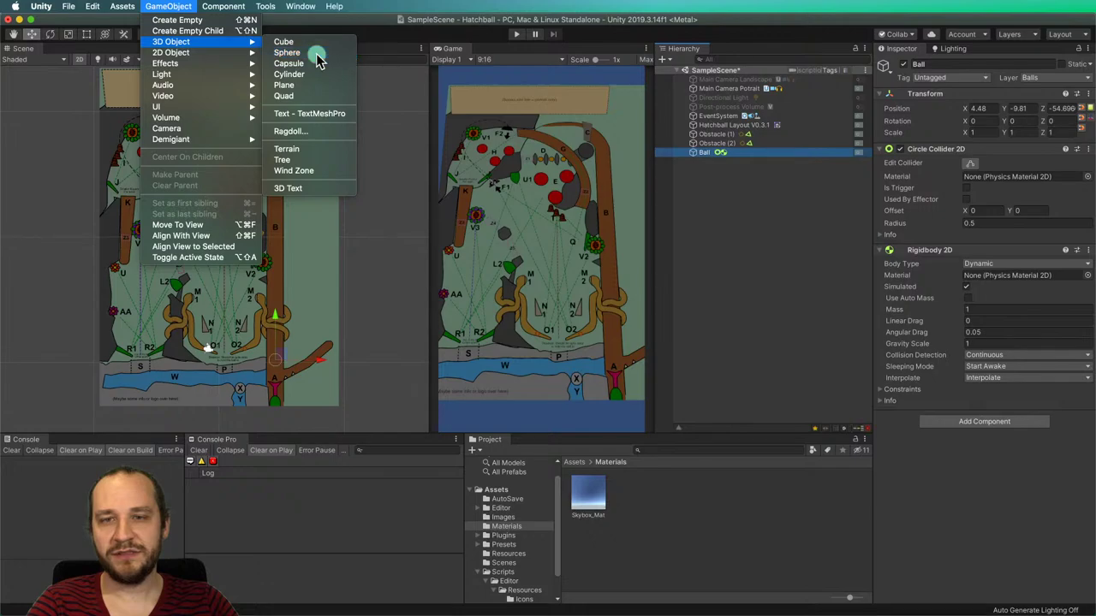
click(317, 52)
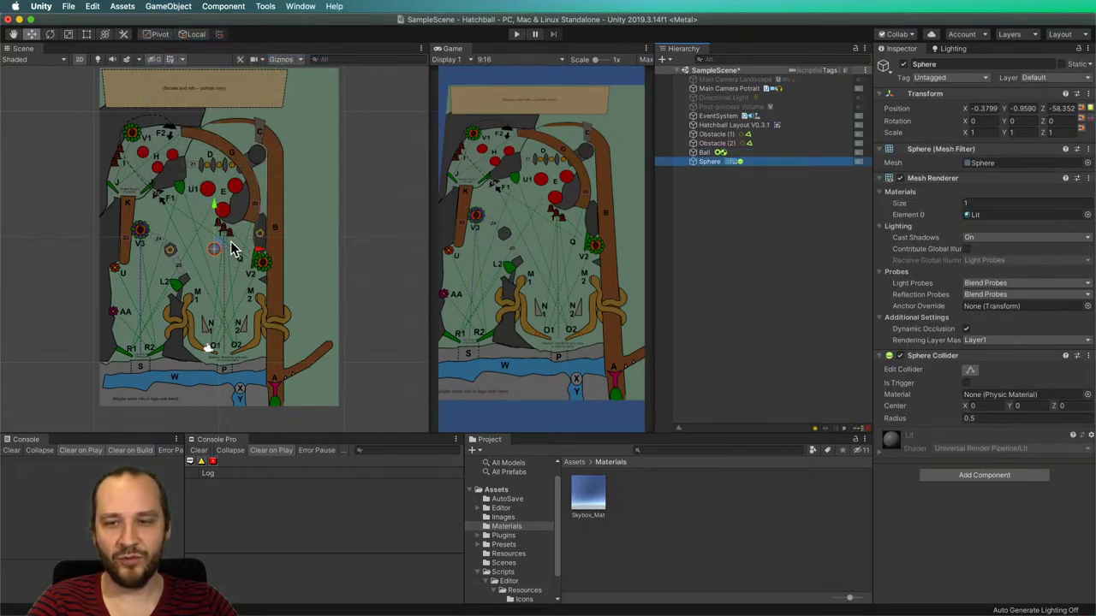
drag(226, 249, 287, 359)
Copy the Ball's Circle Collider 2D component.
click(704, 152)
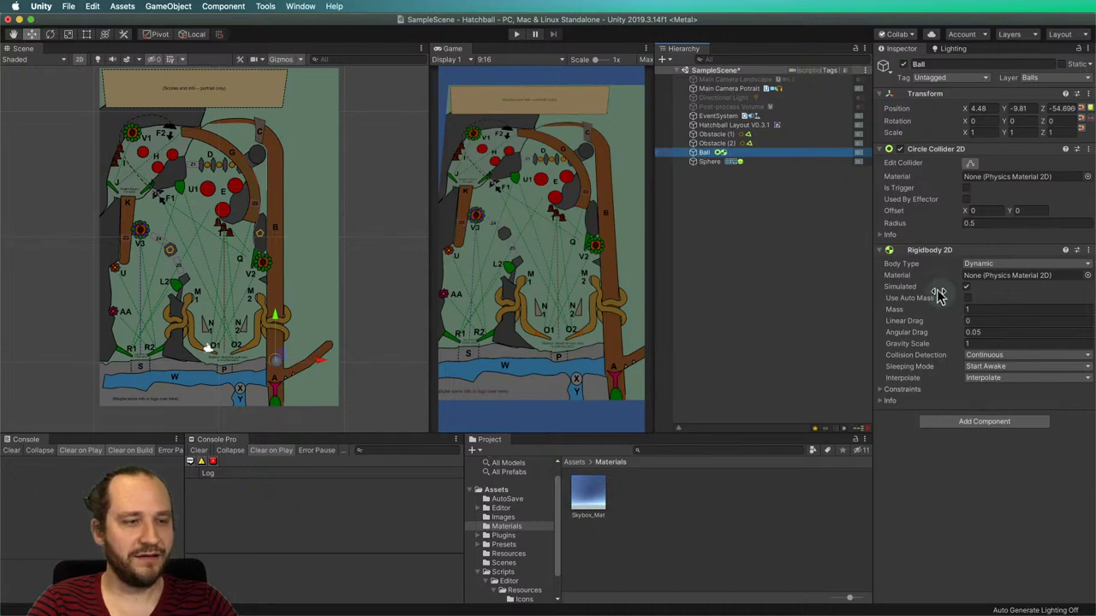
right_click(930, 154)
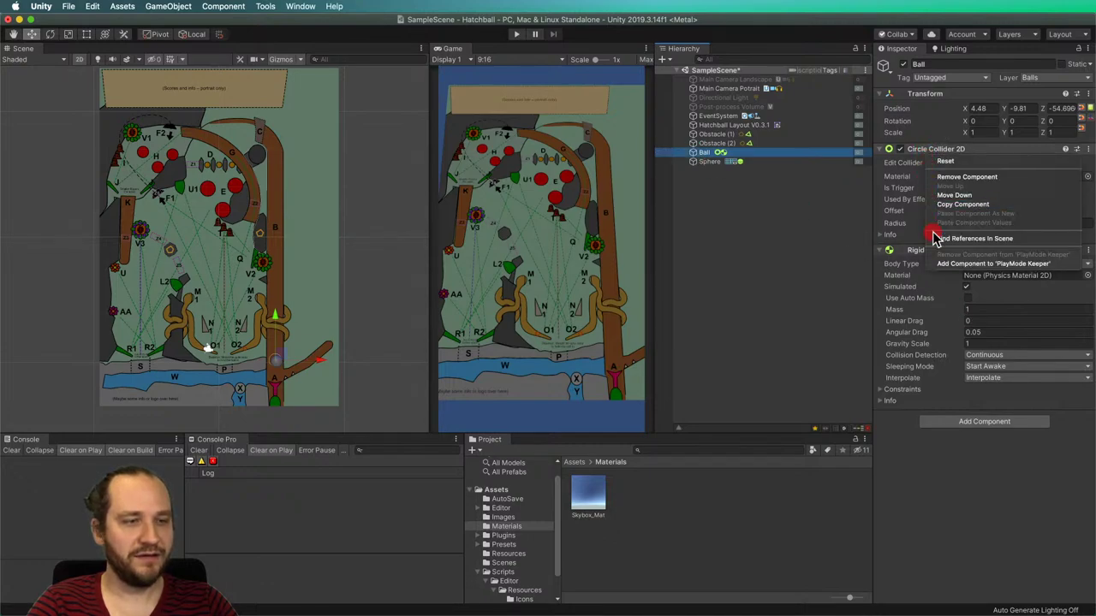
click(947, 208)
click(711, 161)
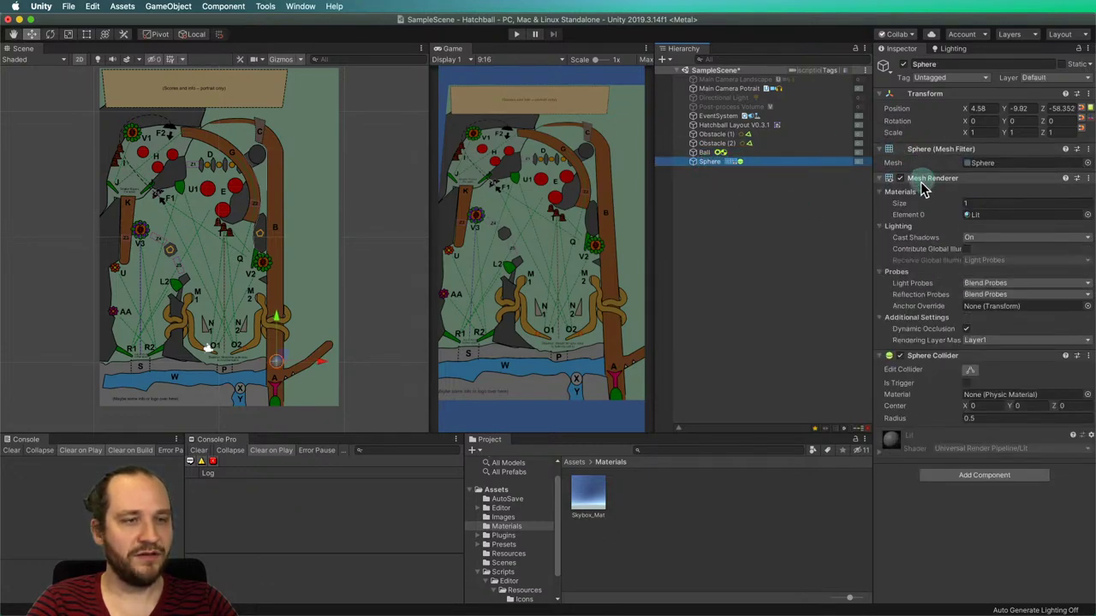
right_click(929, 358)
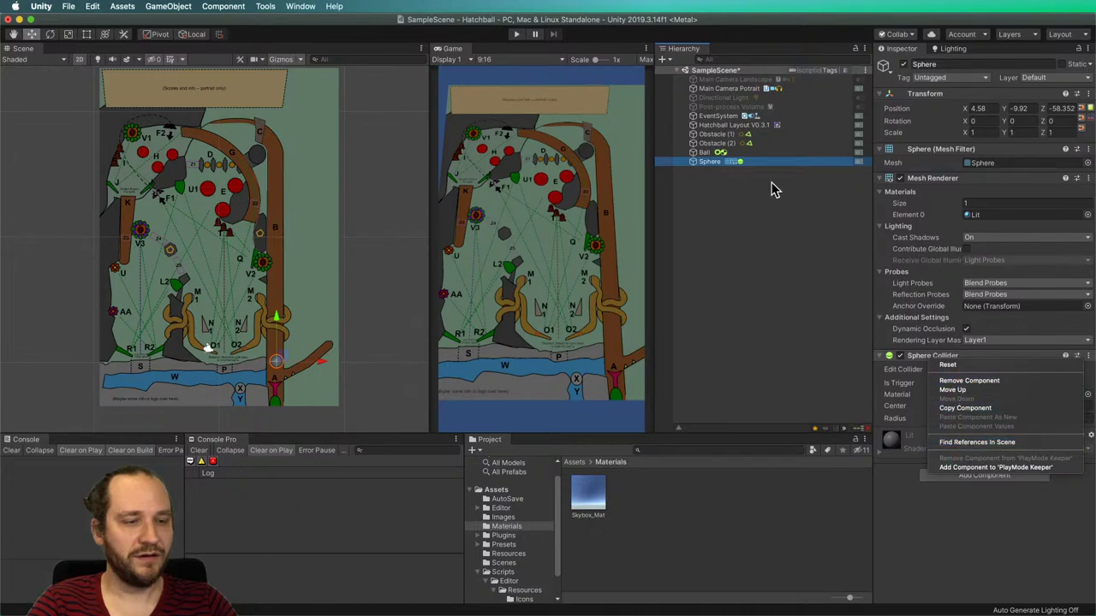
click(710, 152)
Remove the Sphere Collider from the Sphere and paste the Circle Collider 2D onto it.
click(706, 152)
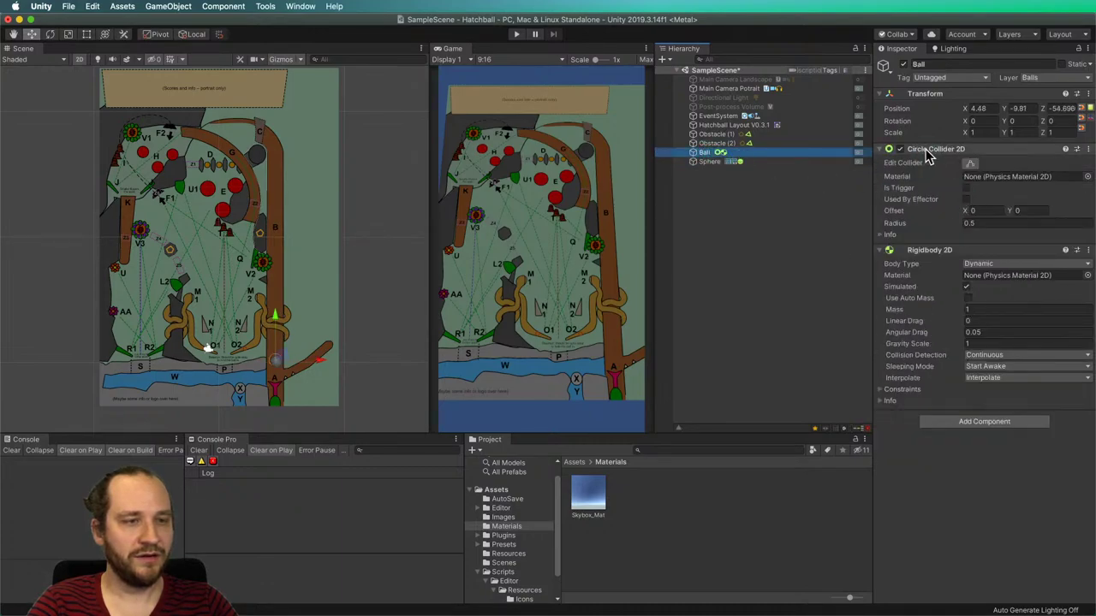
right_click(927, 153)
click(822, 205)
click(710, 161)
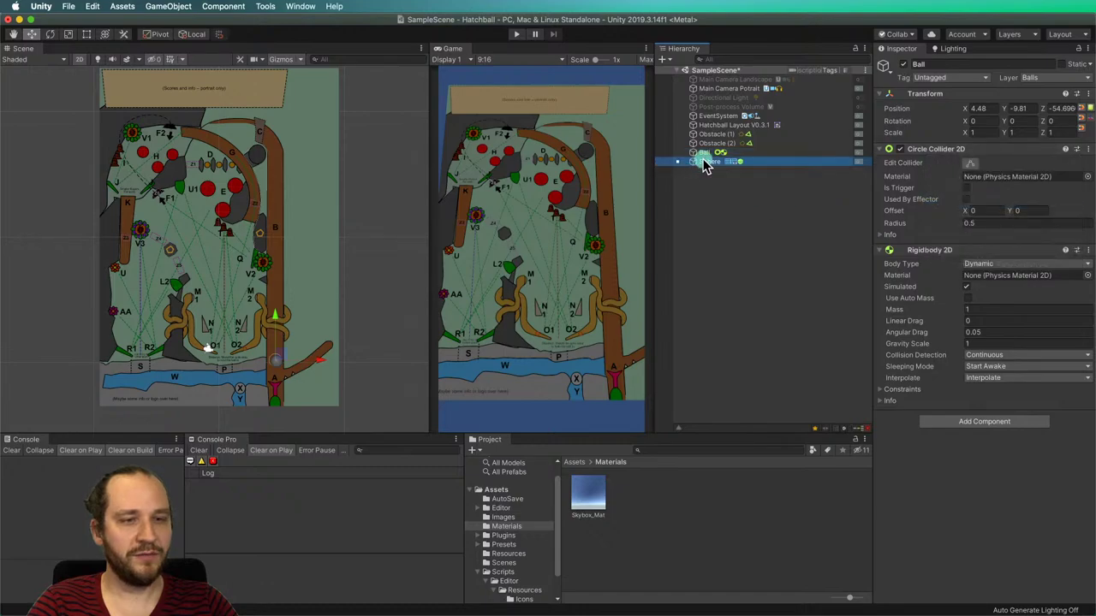
right_click(931, 358)
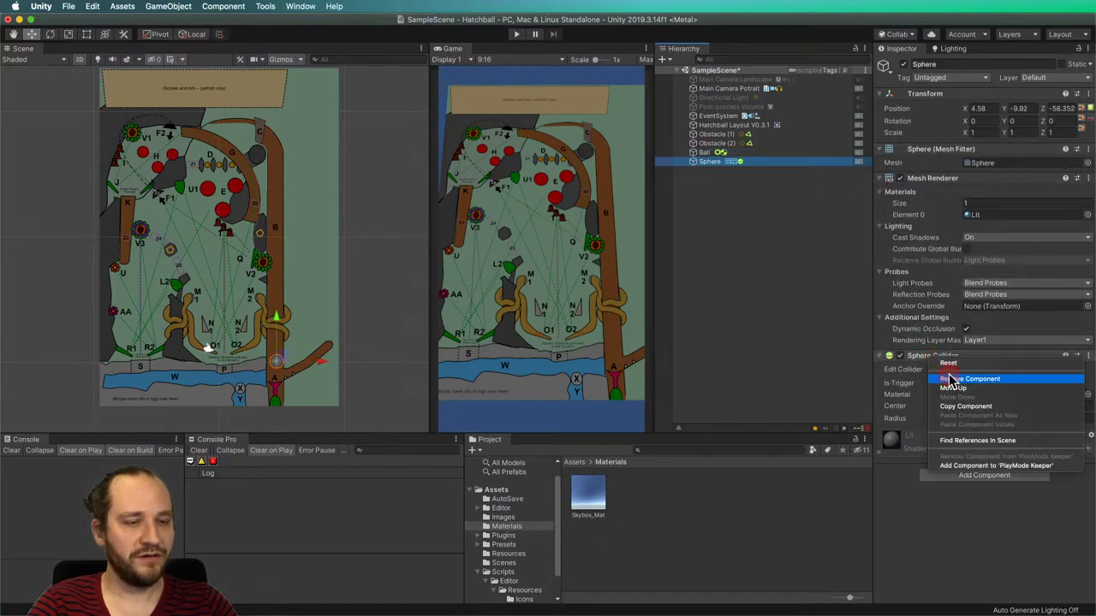
click(949, 372)
right_click(921, 180)
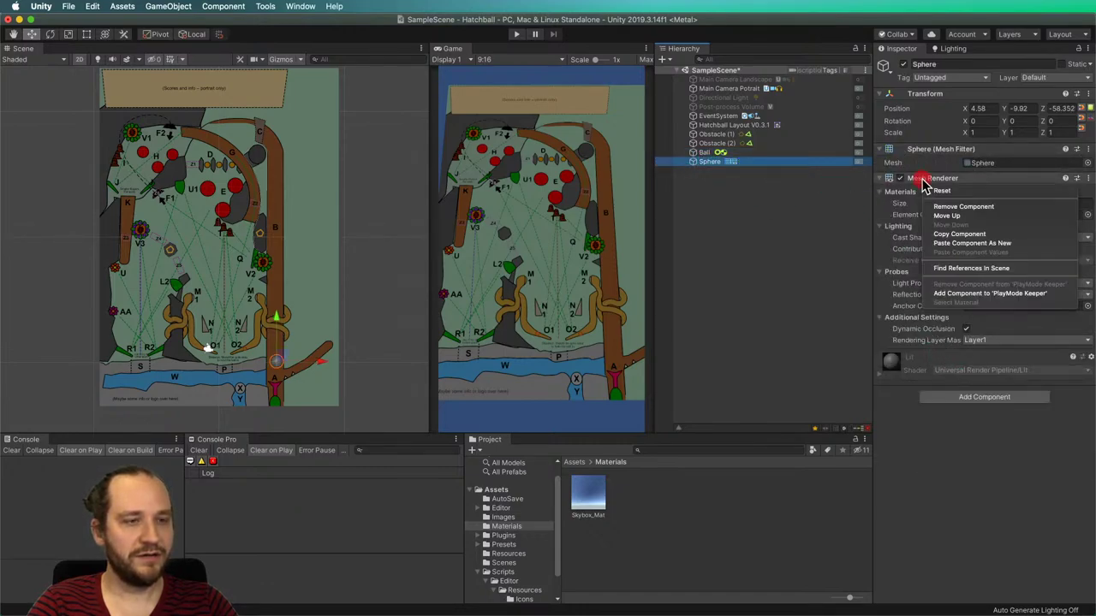
click(972, 243)
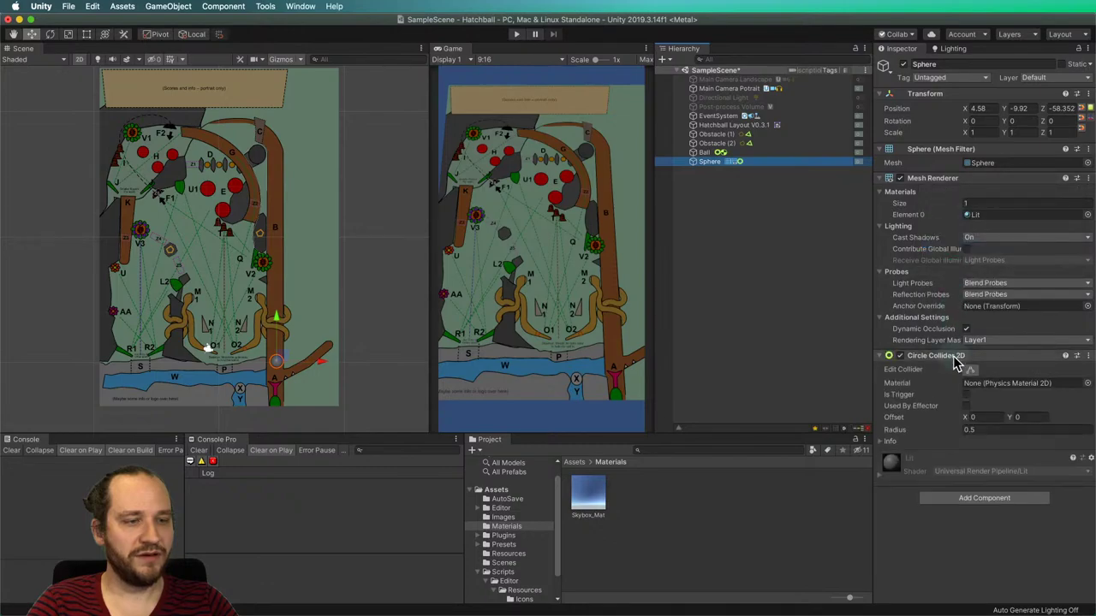
Copy the Ball's Rigidbody 2D and paste it onto the Sphere.
click(704, 153)
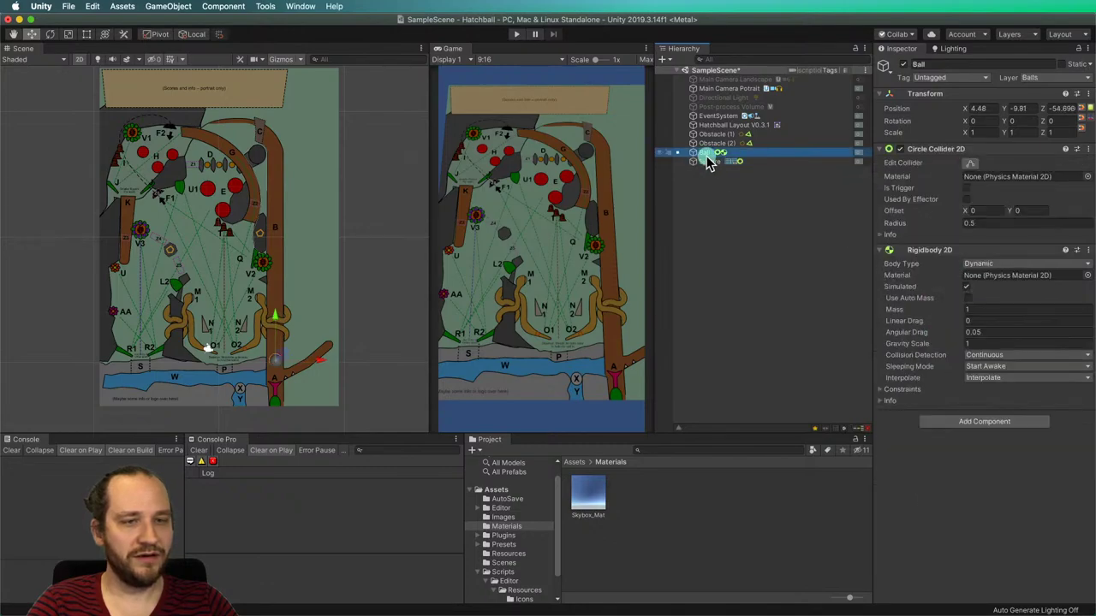
right_click(933, 254)
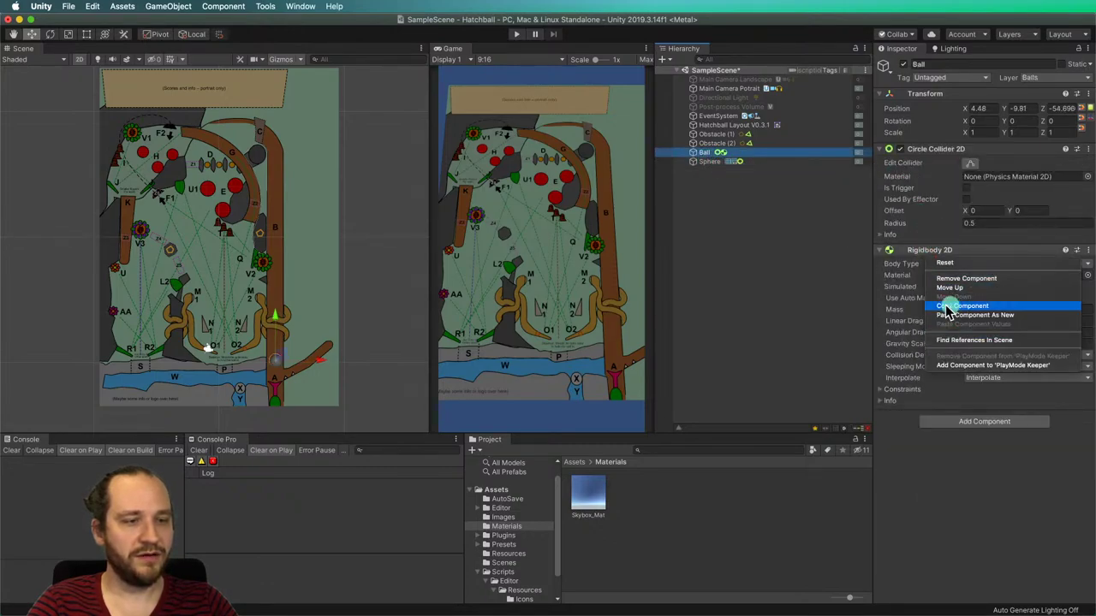
click(950, 306)
click(709, 163)
right_click(918, 356)
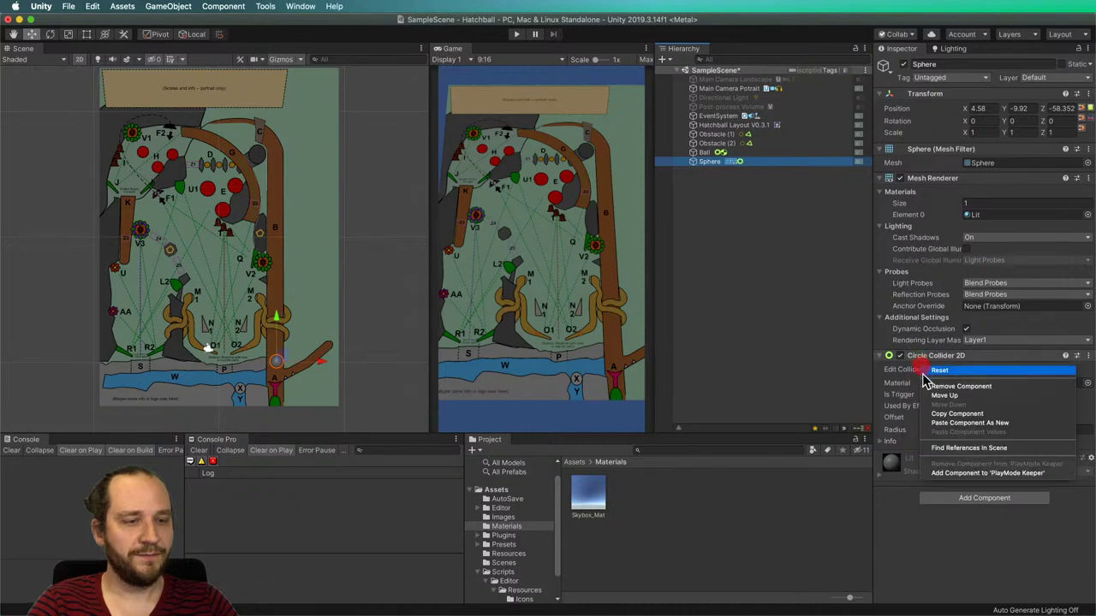
click(950, 422)
Delete the old Ball object, leaving the Sphere as the ball.
click(704, 152)
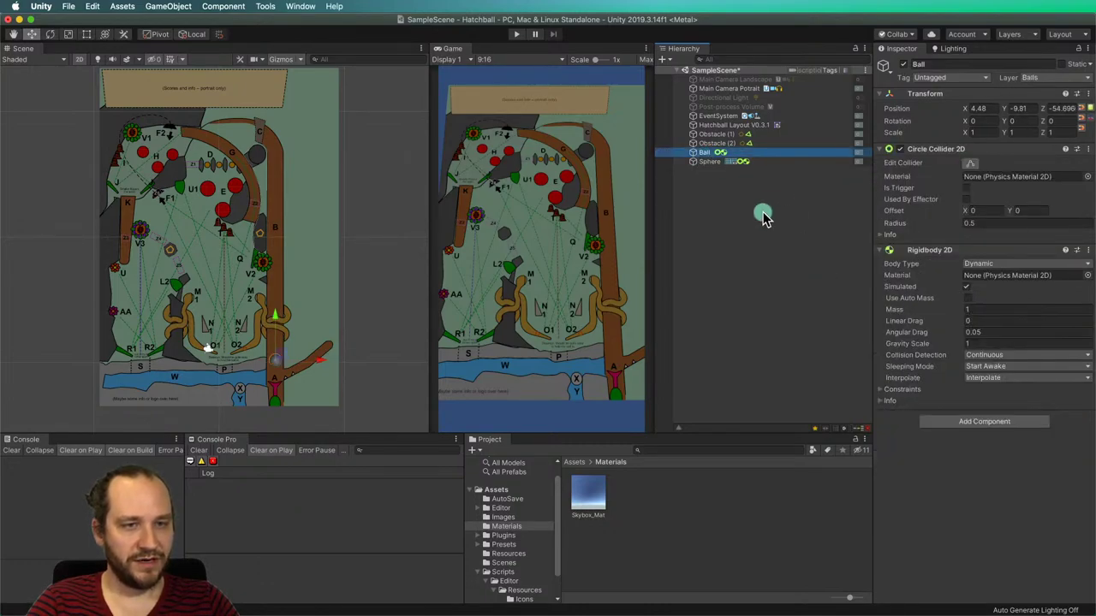
key(super+BackSpace)
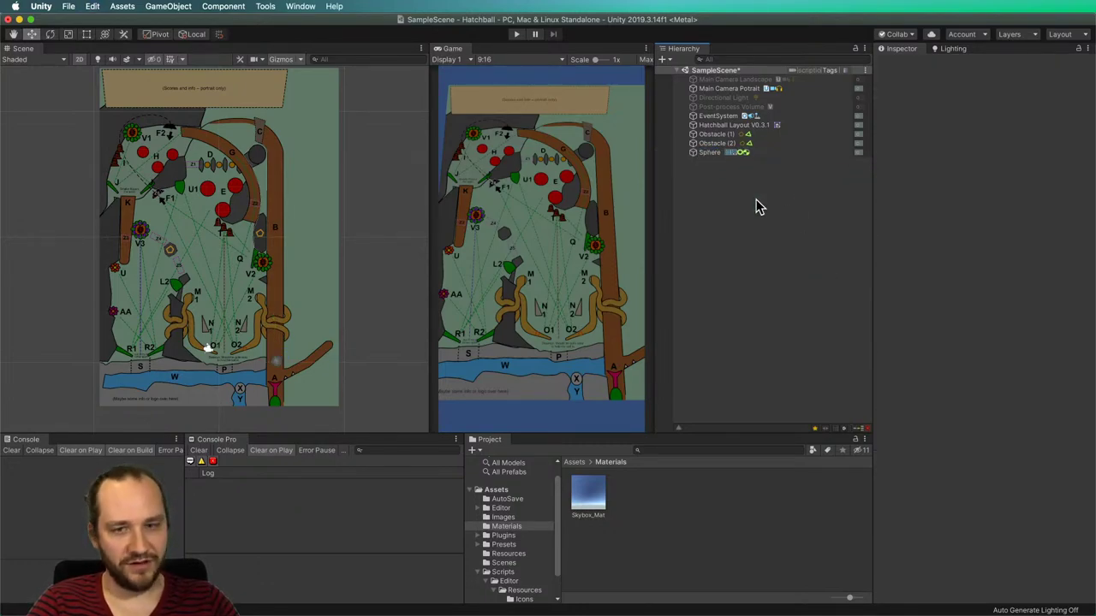
click(708, 152)
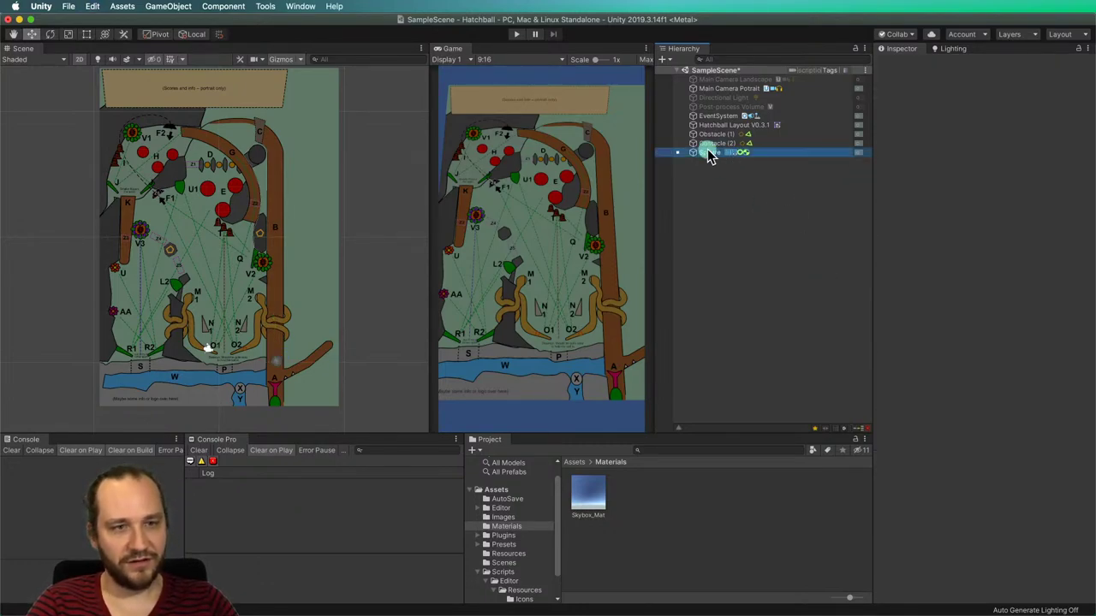
Clear the selection and switch the Scene view to 3D perspective.
click(358, 390)
scroll(270, 377, up, 5)
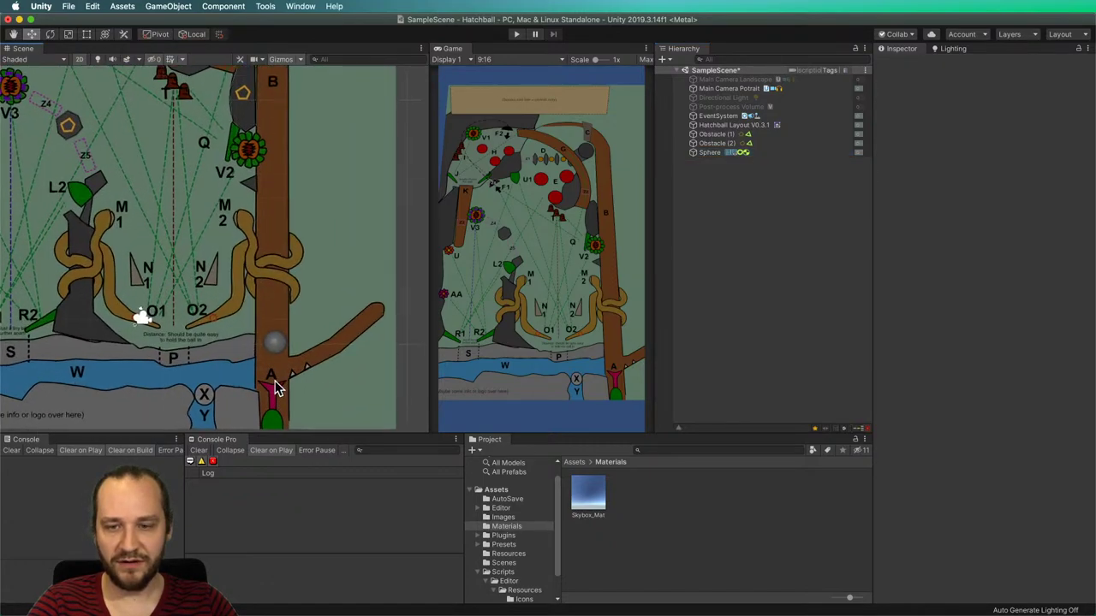
scroll(274, 359, up, 3)
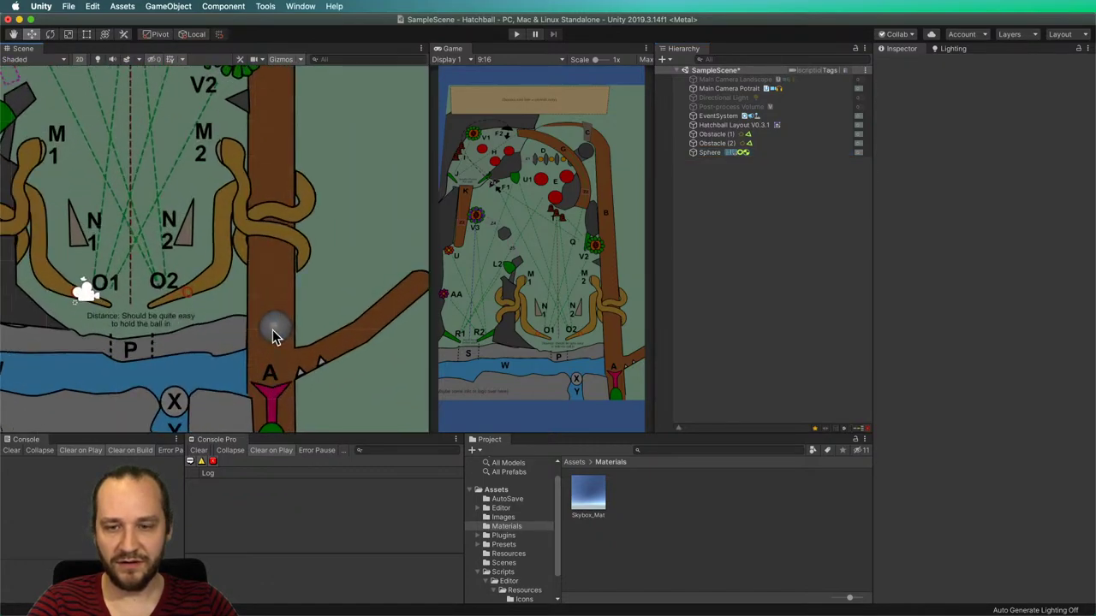
click(79, 59)
Set the Sphere's Position Z to 0, frame it, then select Main Camera Portrait.
click(704, 154)
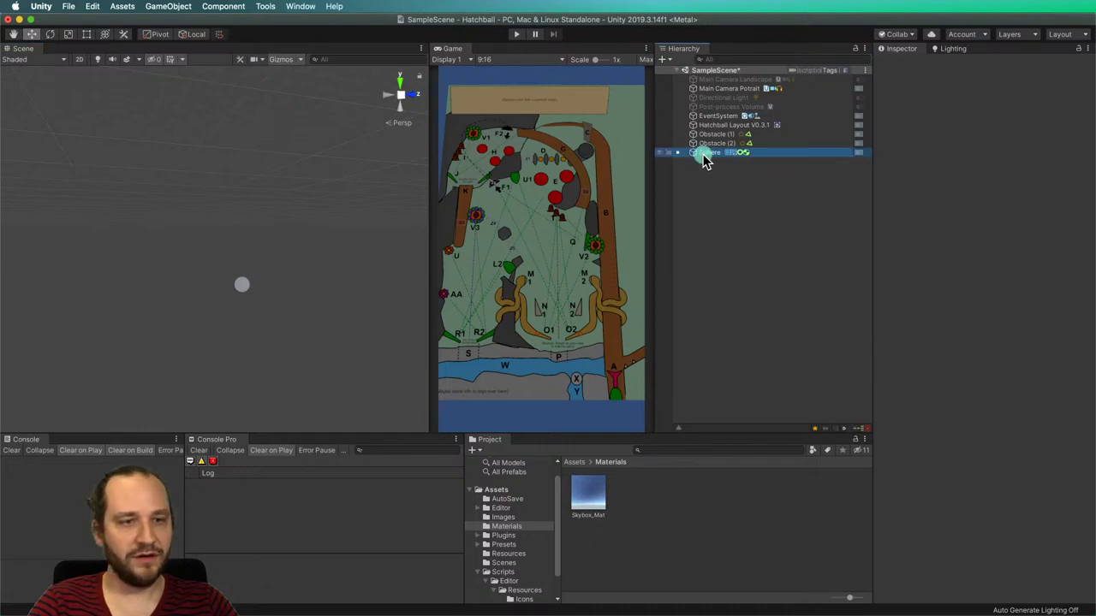
double_click(1058, 108)
text(0)
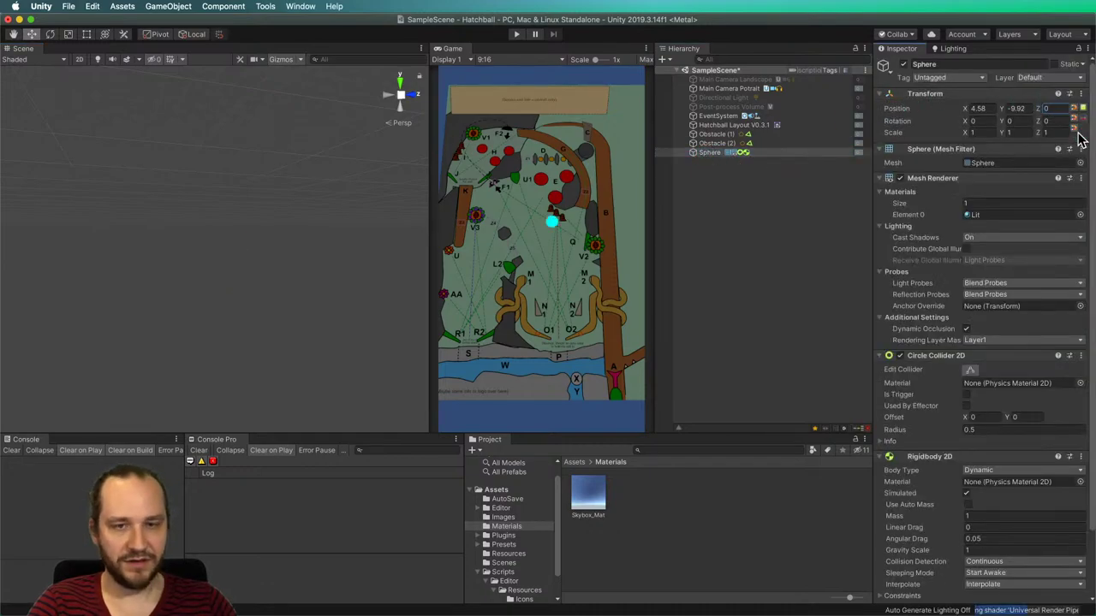
double_click(706, 152)
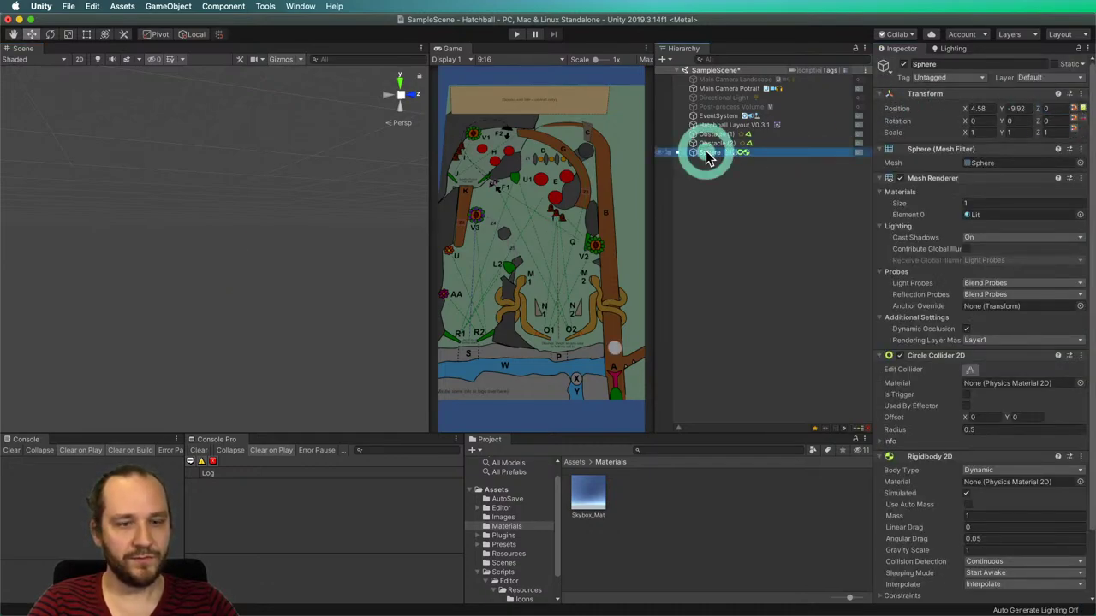
scroll(165, 244, down, 6)
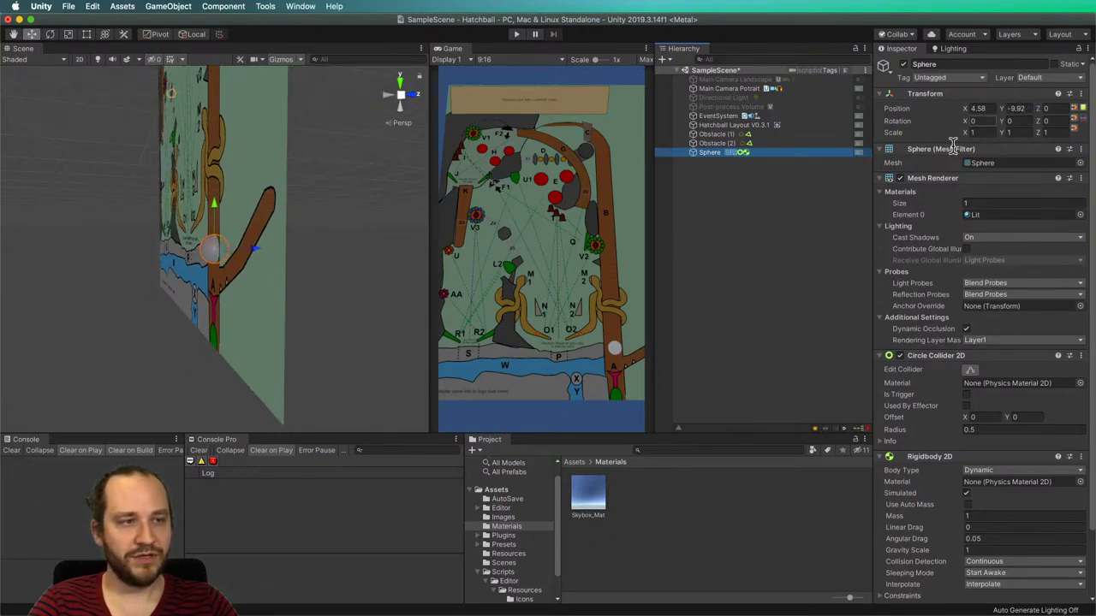
click(787, 249)
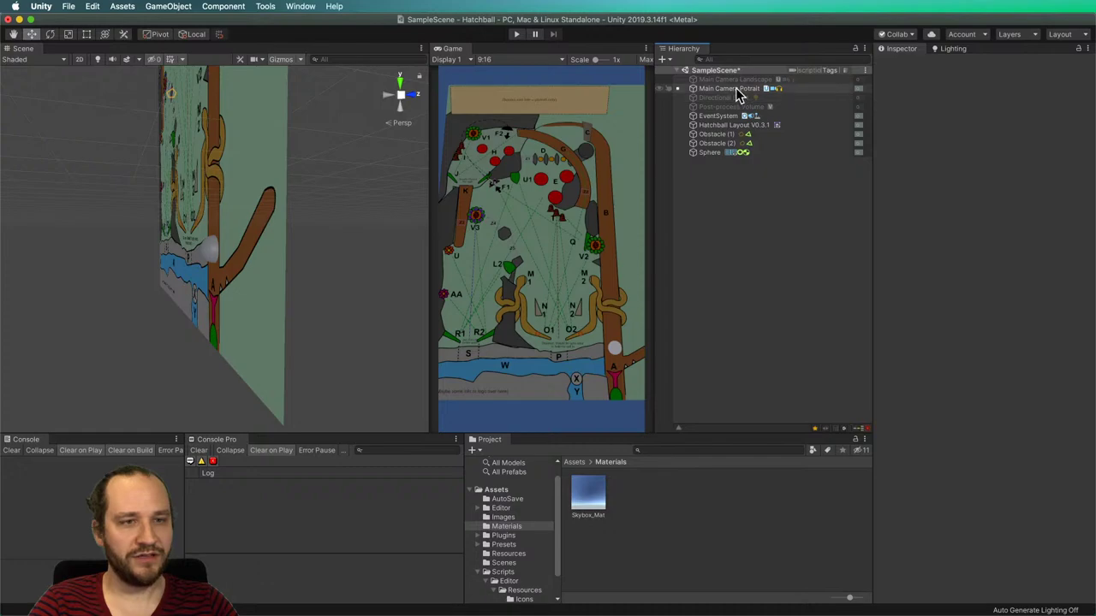
click(736, 89)
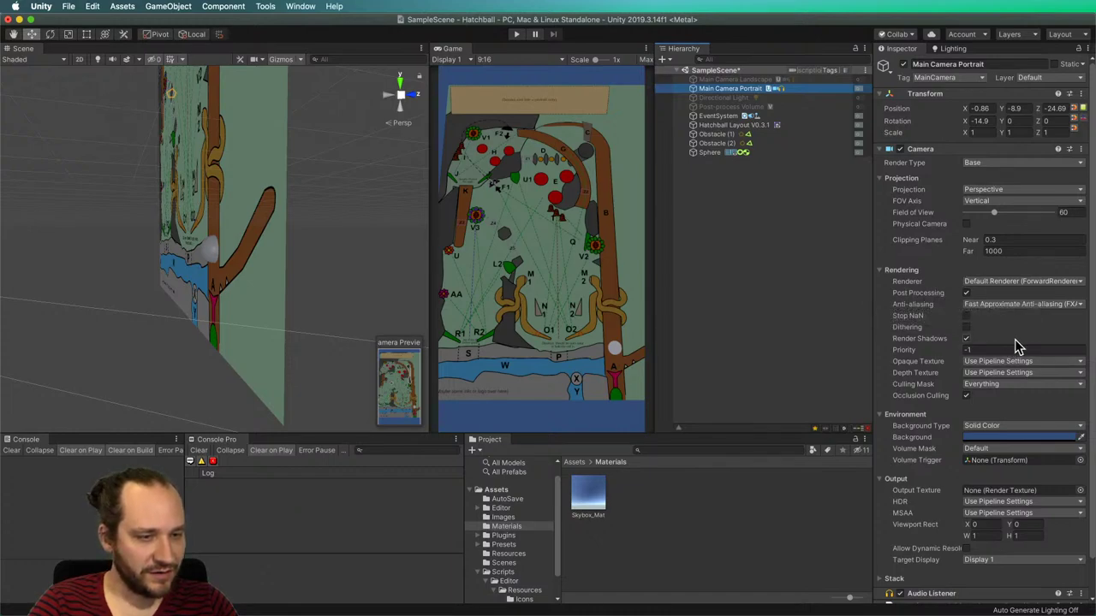
Limit the camera's Culling Mask to only the Obstacles and Balls layers.
click(1003, 384)
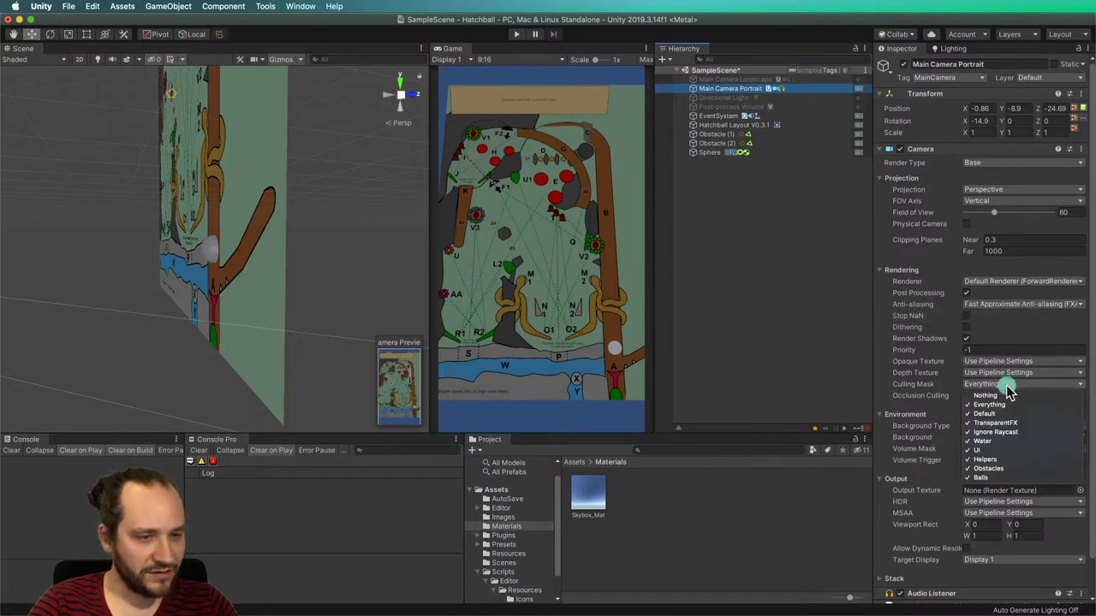
click(1000, 396)
click(997, 385)
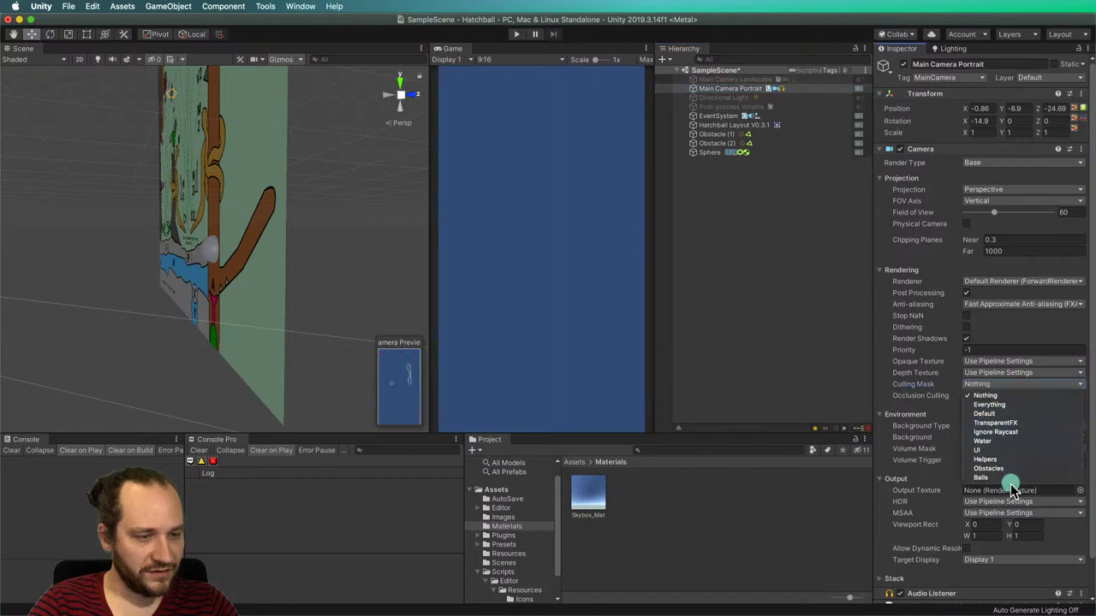
click(997, 390)
click(997, 389)
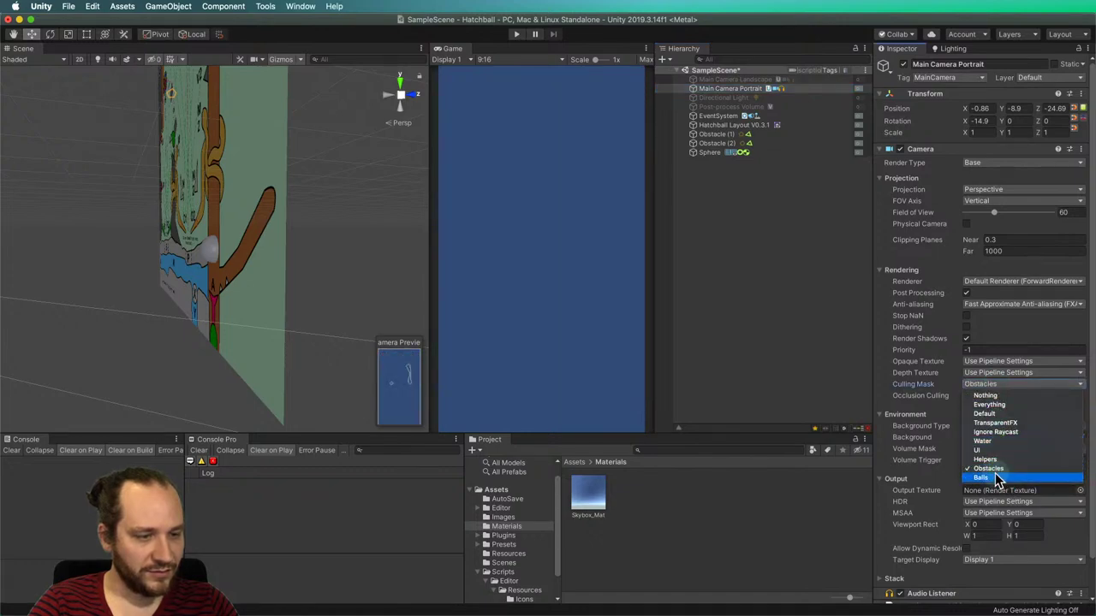
click(993, 470)
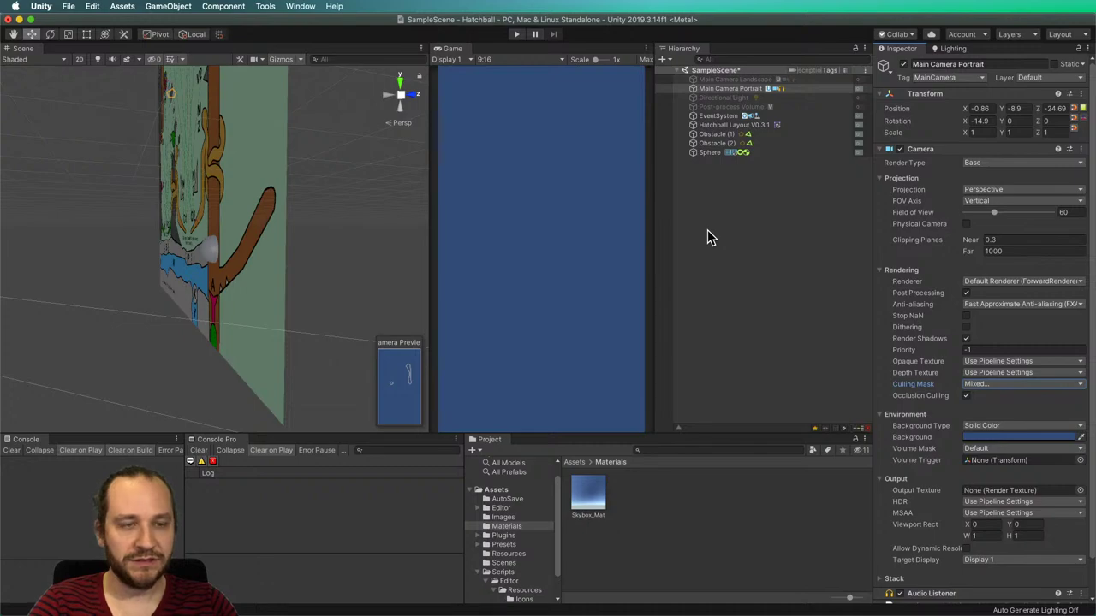
Deselect the camera and start Play mode to test the view.
click(403, 241)
click(359, 242)
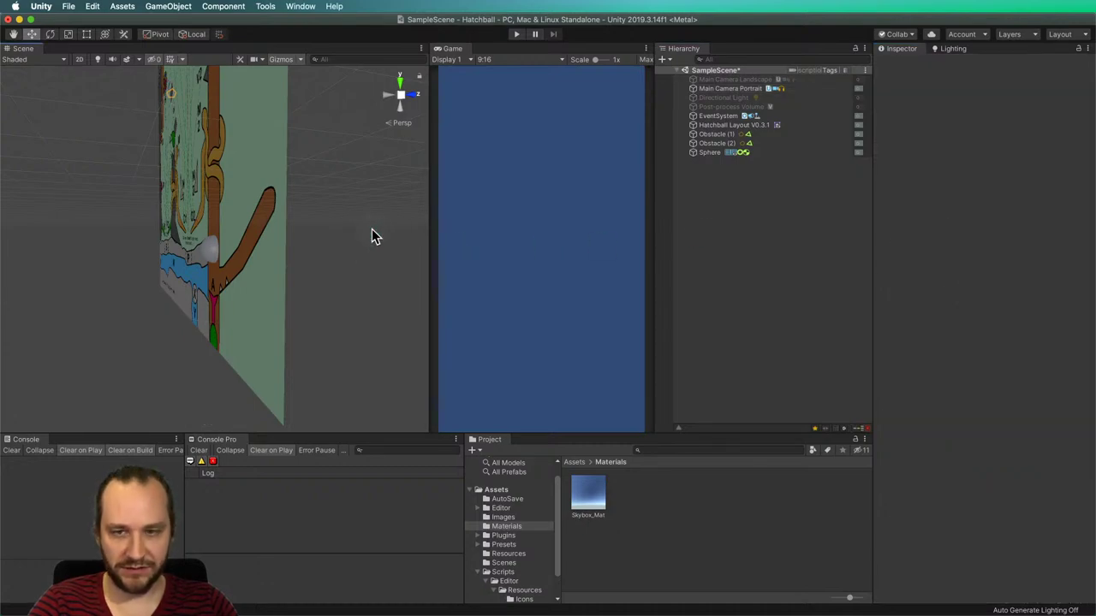
click(516, 34)
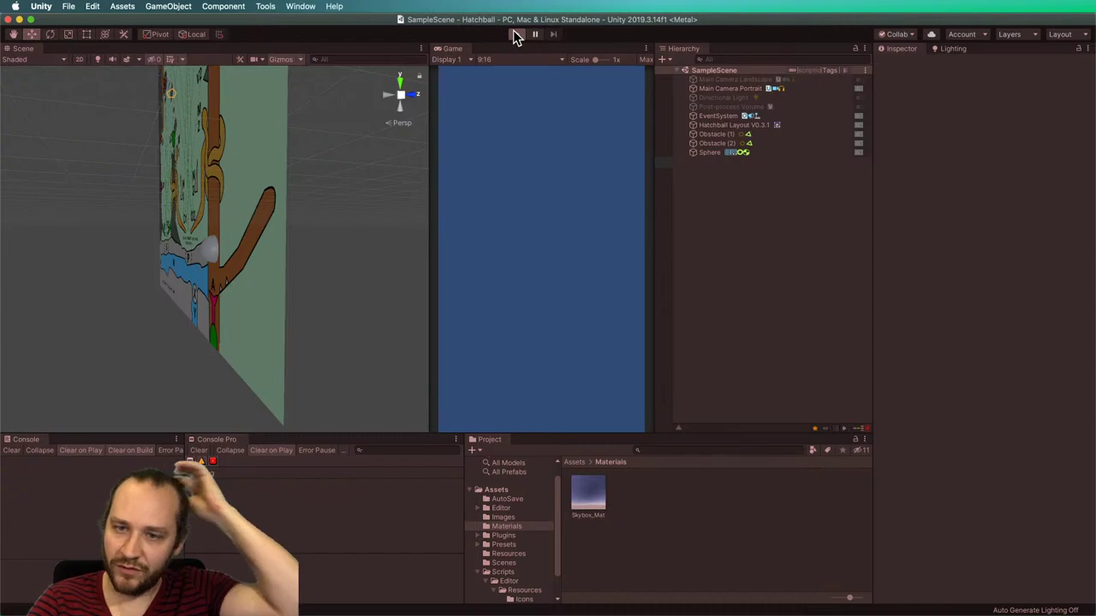
Stop play, put the Sphere on the Balls layer and save the scene.
click(519, 34)
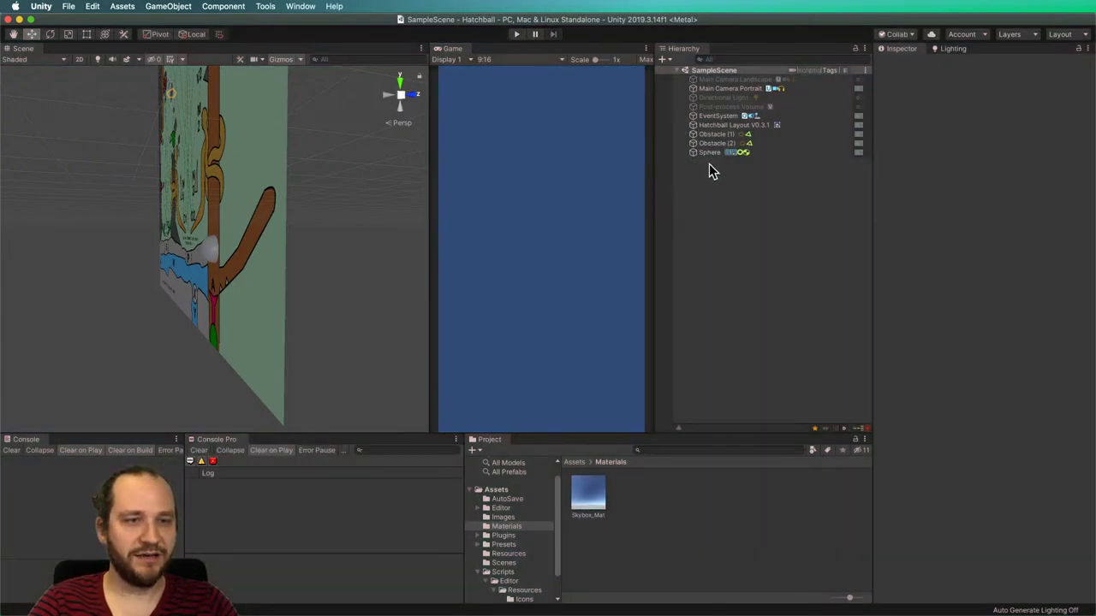
click(709, 152)
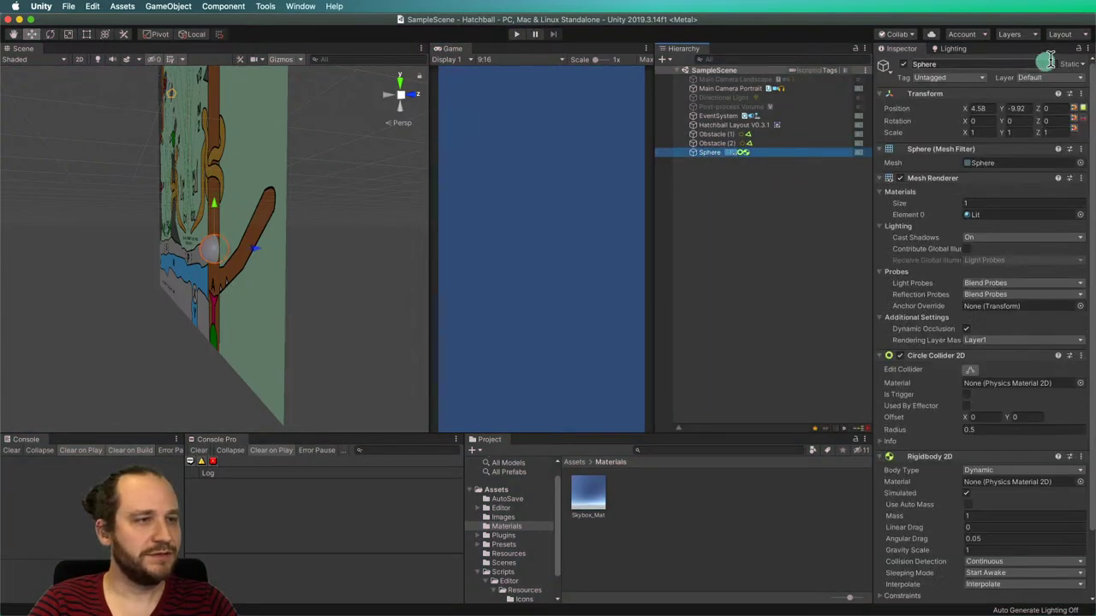
click(1054, 78)
click(1043, 141)
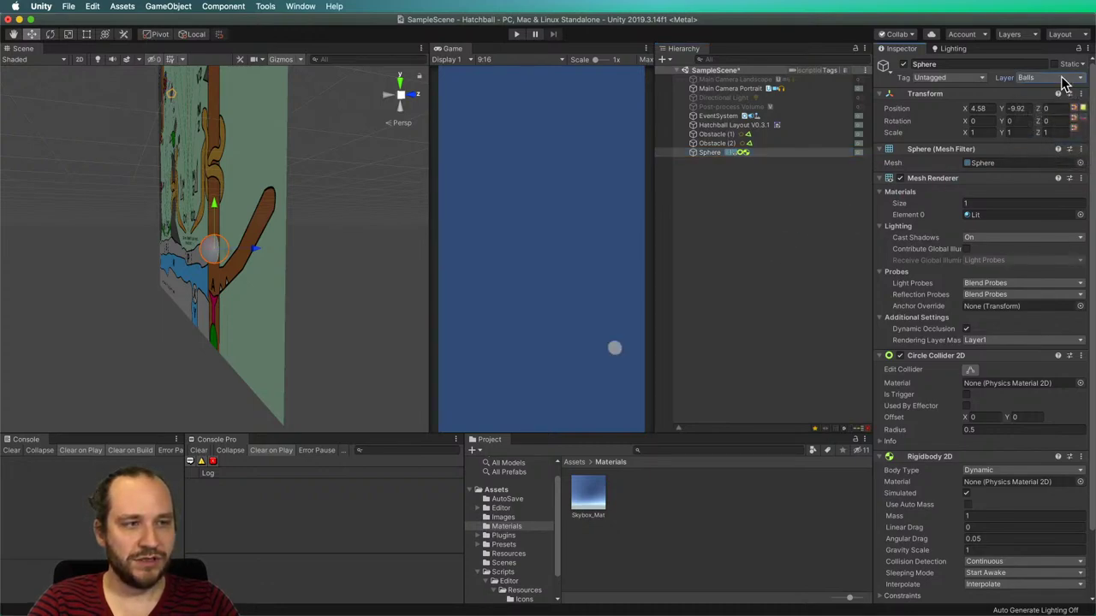
click(765, 259)
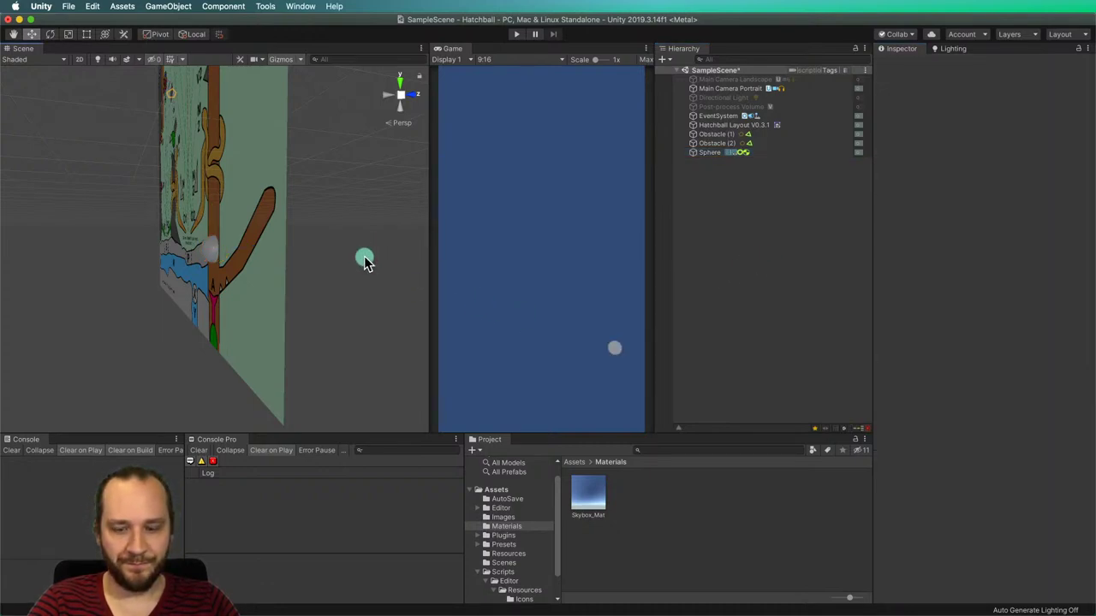
key(super+s)
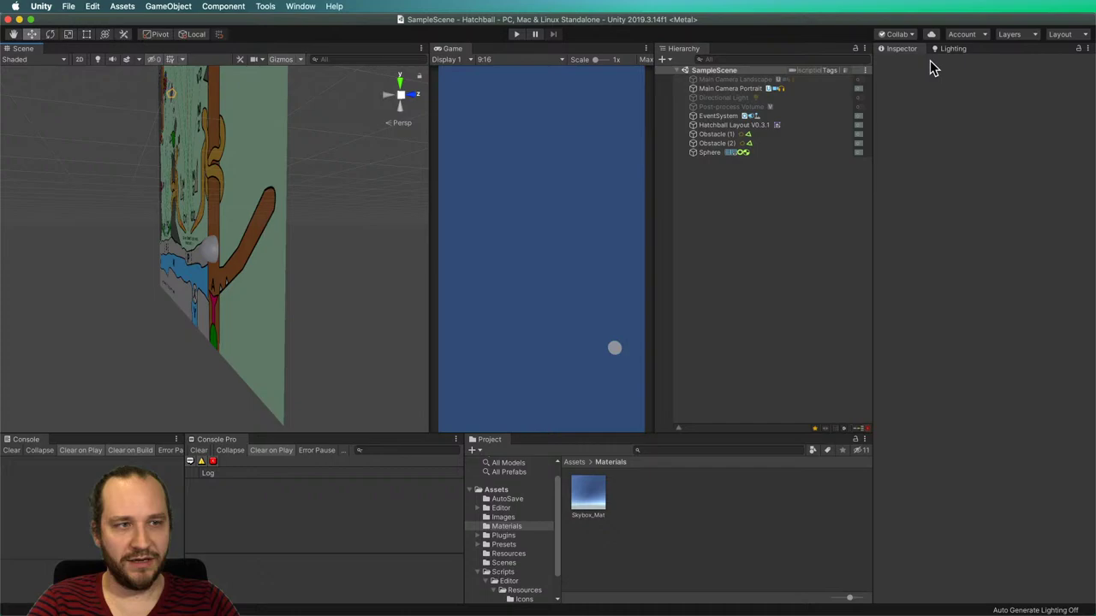
Confirm the Sphere's layer, then orbit the Scene view to a front-on board view.
click(712, 153)
click(1053, 77)
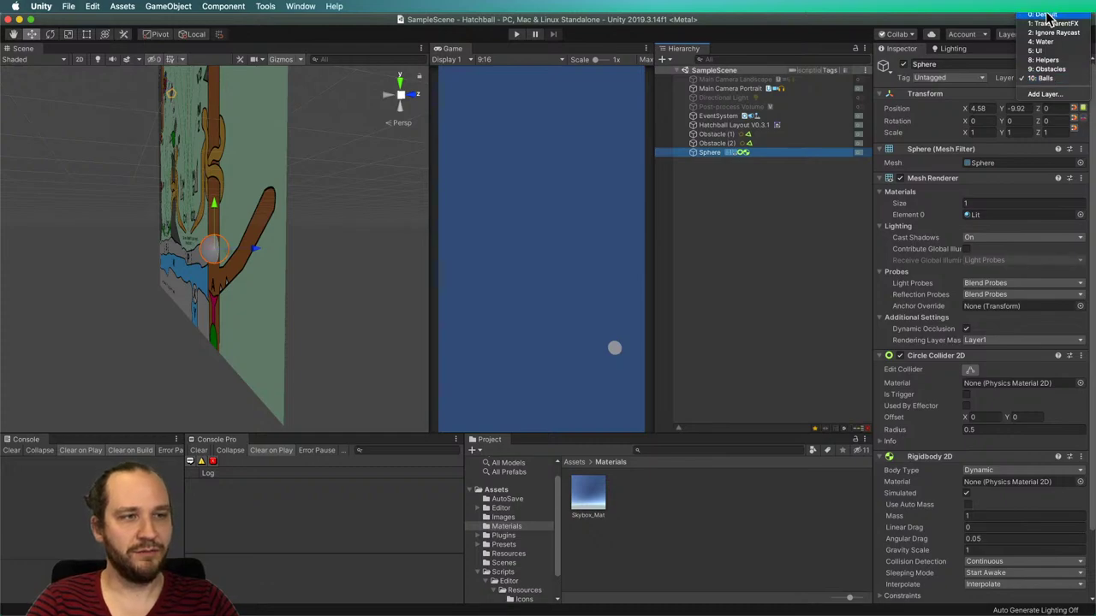
click(764, 242)
click(691, 228)
click(670, 245)
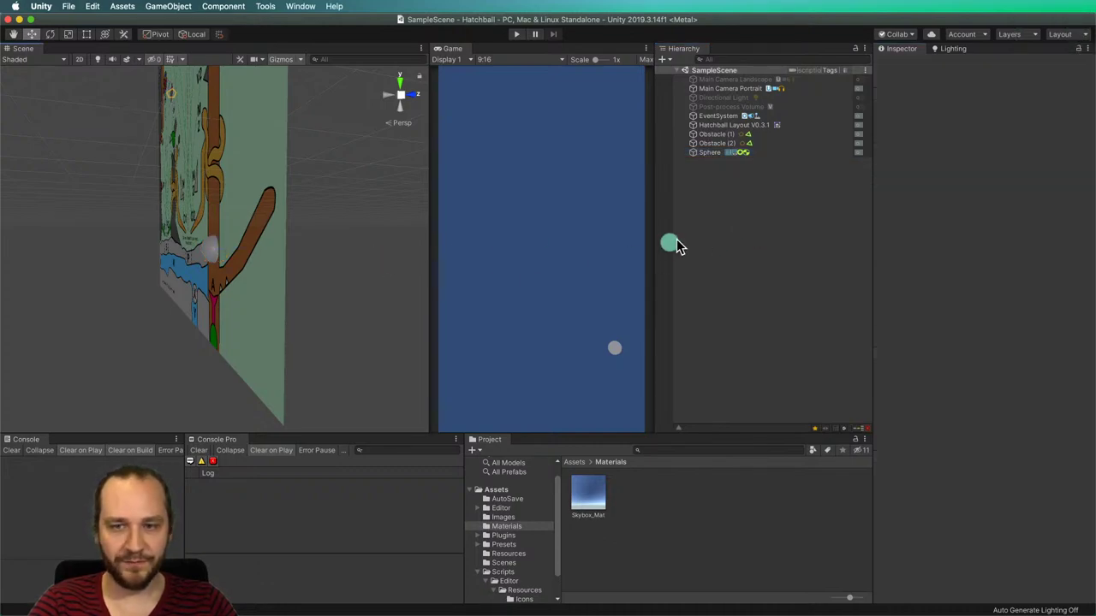
mouse_move(328, 251)
alt+mouse_down()
mouse_move(430, 228)
mouse_move(310, 239)
alt+mouse_up()
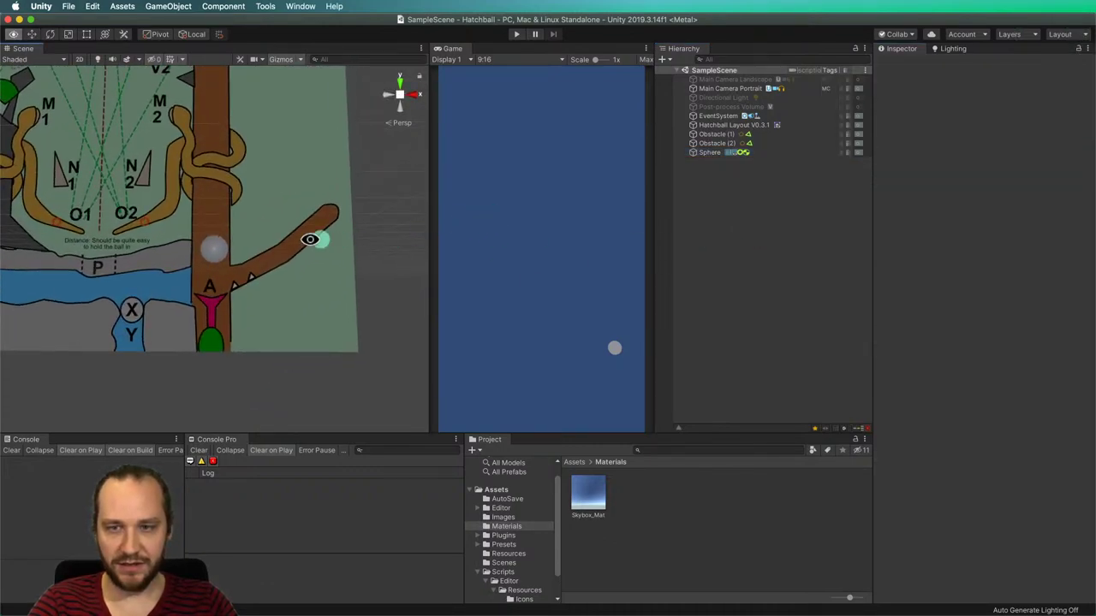
scroll(310, 240, down, 5)
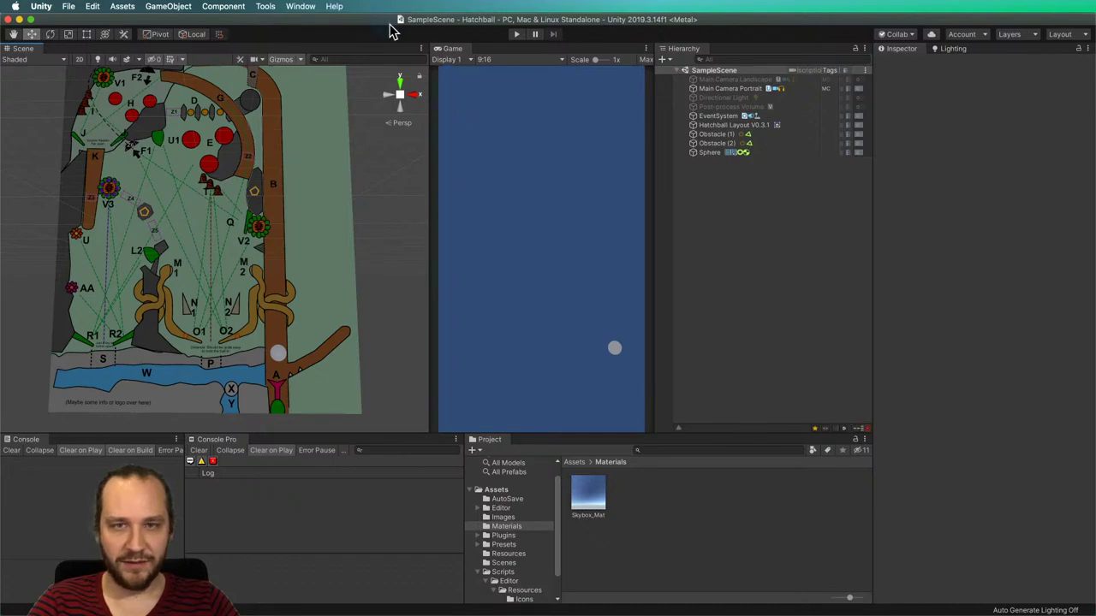
Run a quick play test of the game and stop it.
click(518, 35)
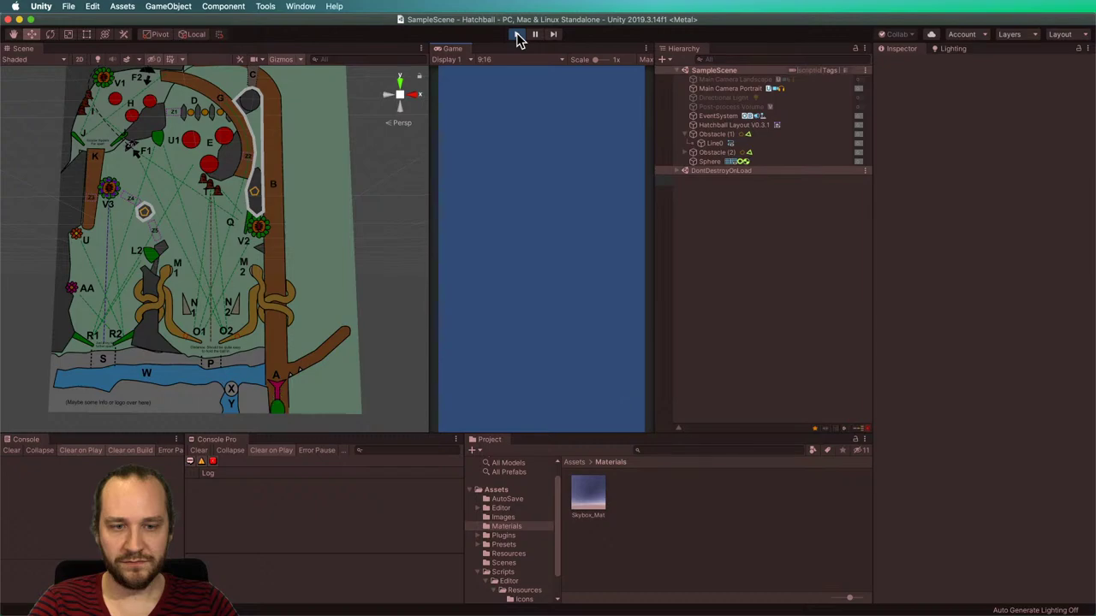
click(518, 36)
scroll(265, 256, down, 5)
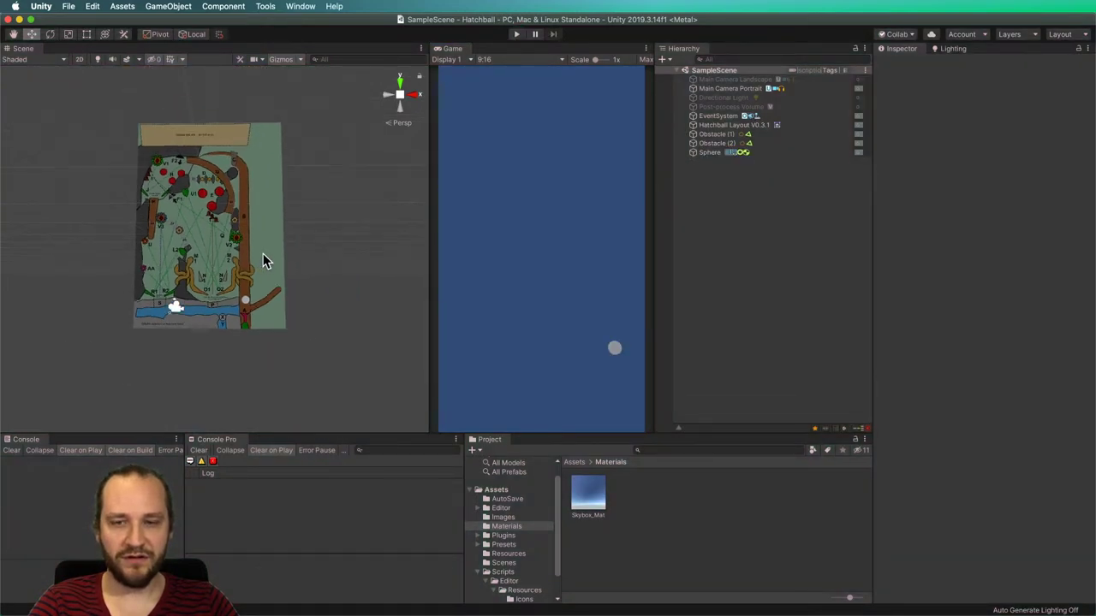
scroll(264, 260, down, 2)
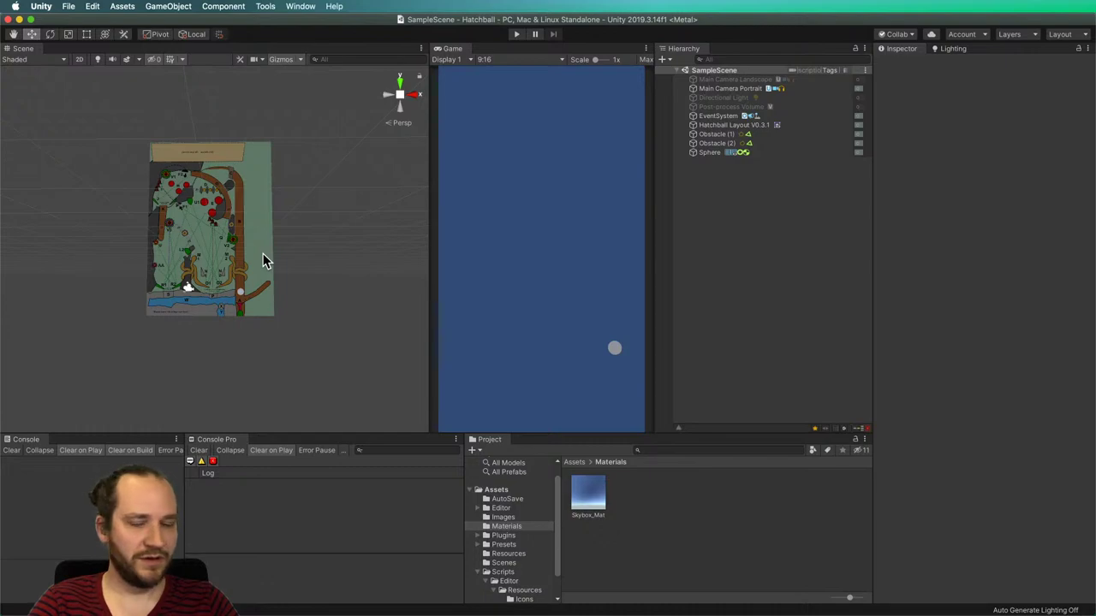
Orbit around the Hatchball Layout board to view it from tilted angles.
click(263, 253)
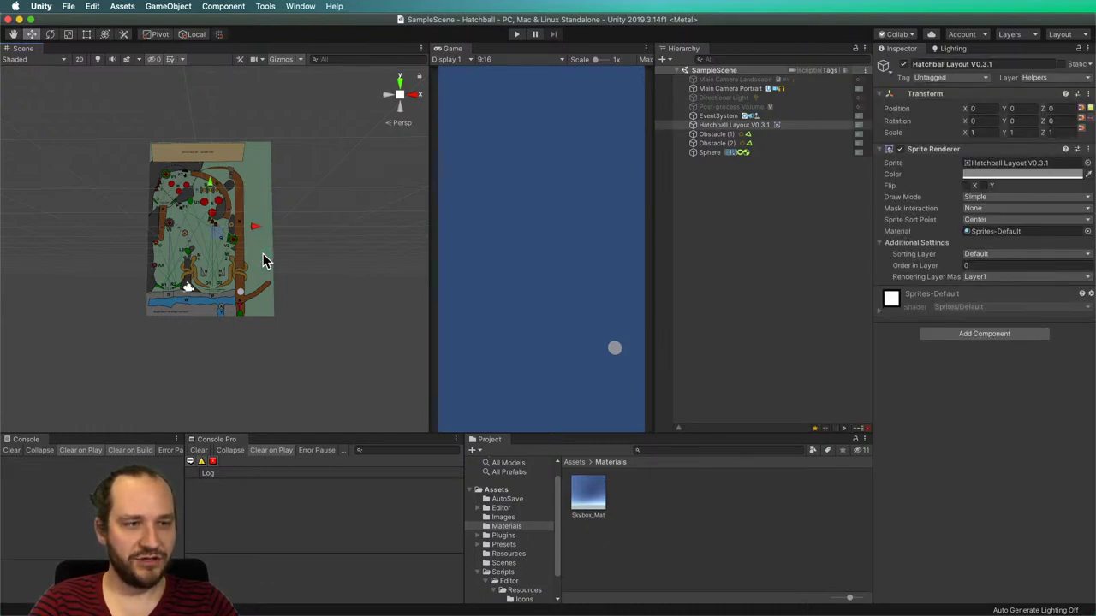
alt+drag(286, 249, 265, 305)
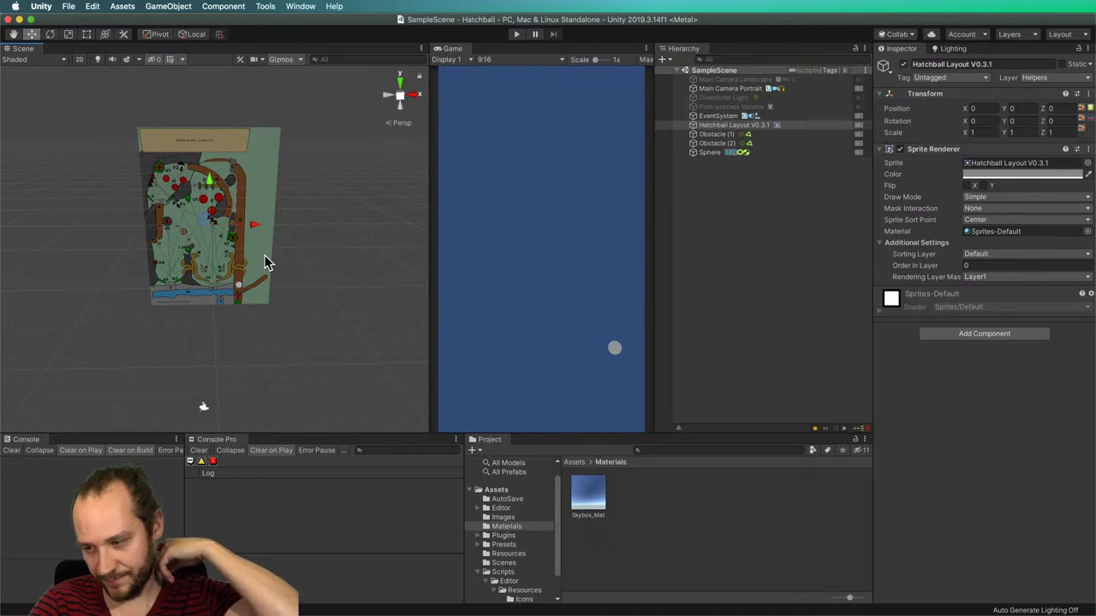
click(325, 229)
scroll(270, 227, up, 3)
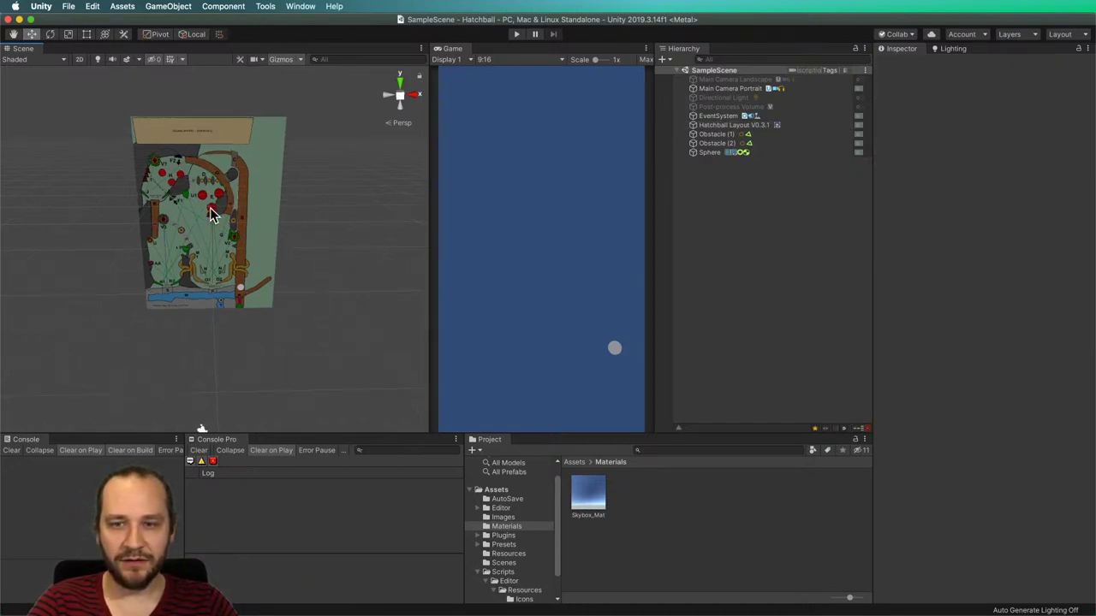
alt+drag(263, 253, 184, 237)
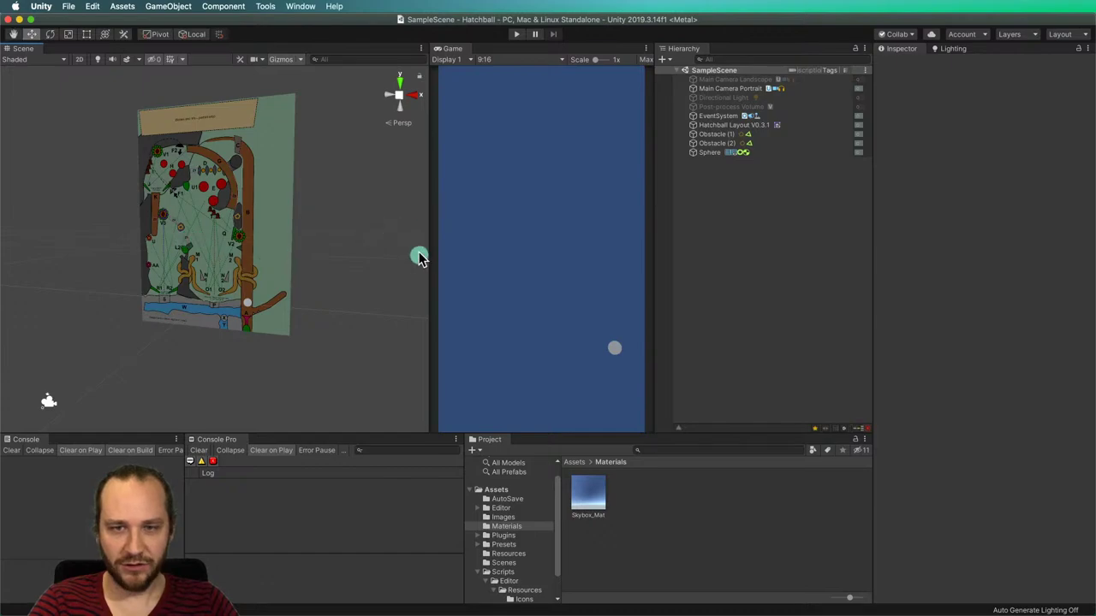
Return the Scene view to 2D with the Rect tool, zoom in, and select the sphere.
click(79, 59)
key(t)
scroll(192, 209, up, 3)
scroll(196, 214, up, 2)
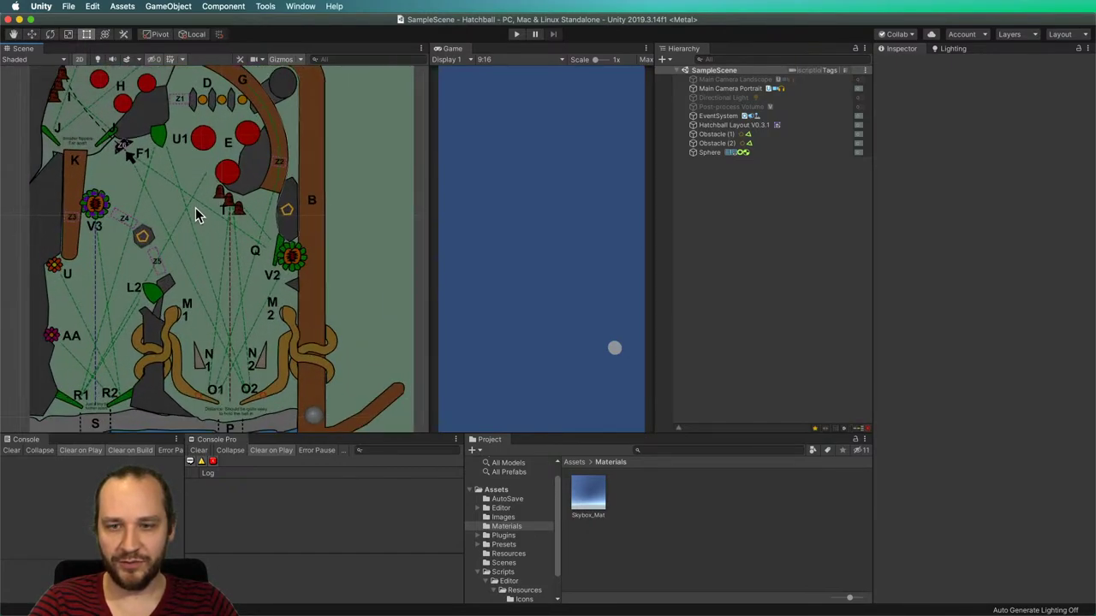
scroll(254, 257, down, 2)
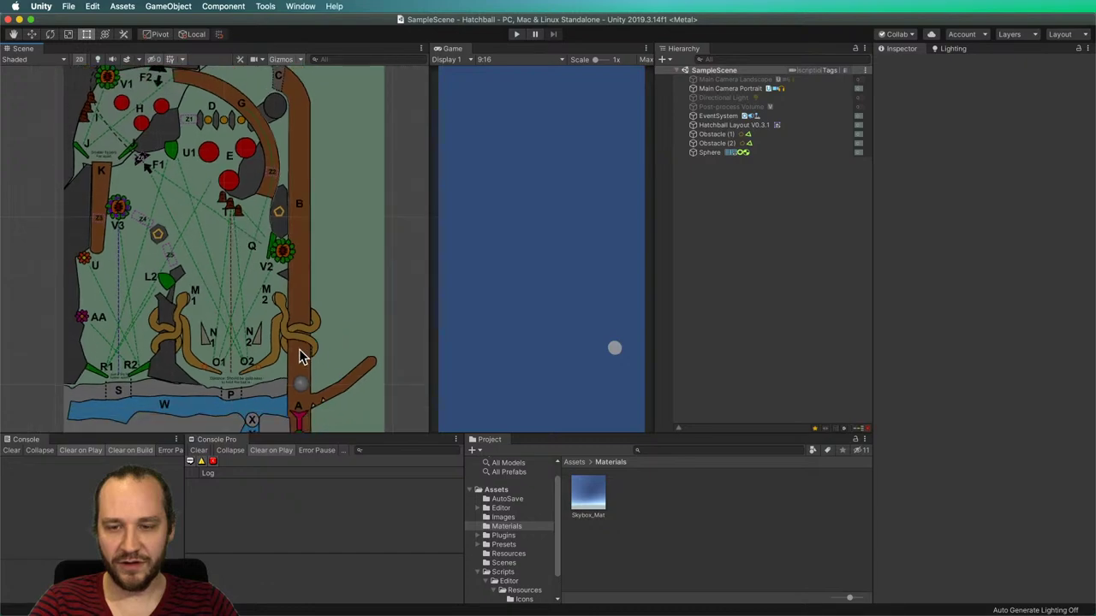
click(299, 381)
Add a new script component named Ball to the Sphere.
scroll(903, 309, down, 3)
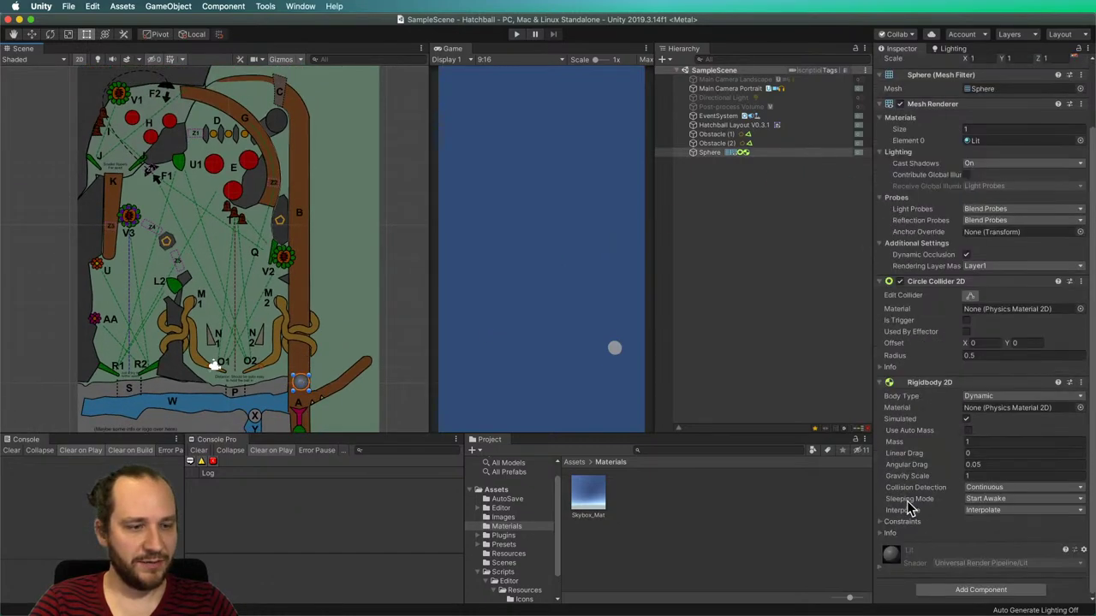
click(961, 591)
text(b)
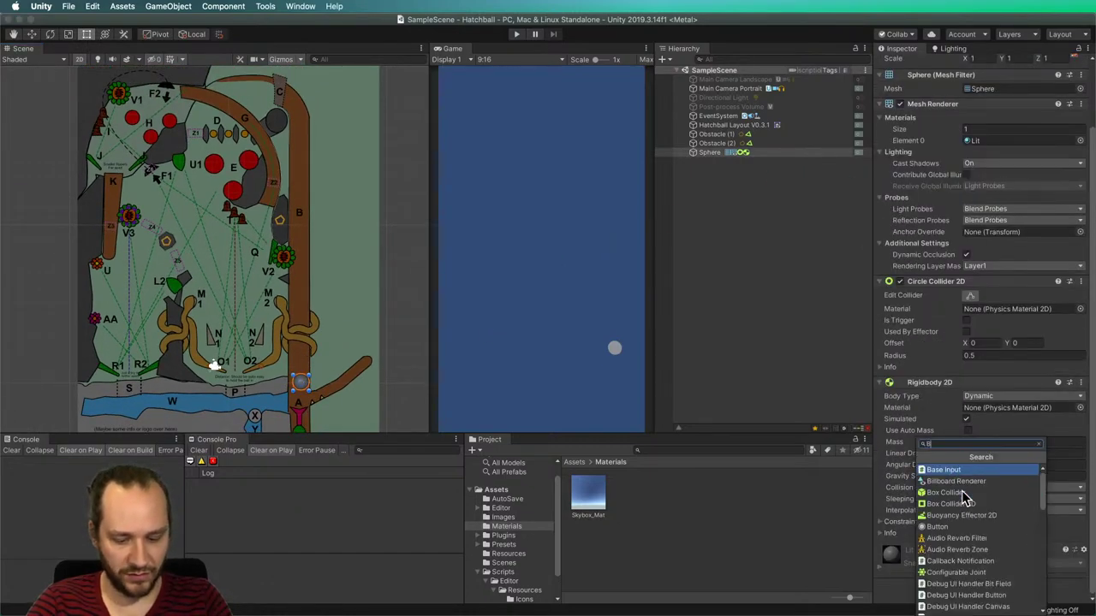
text(ill)
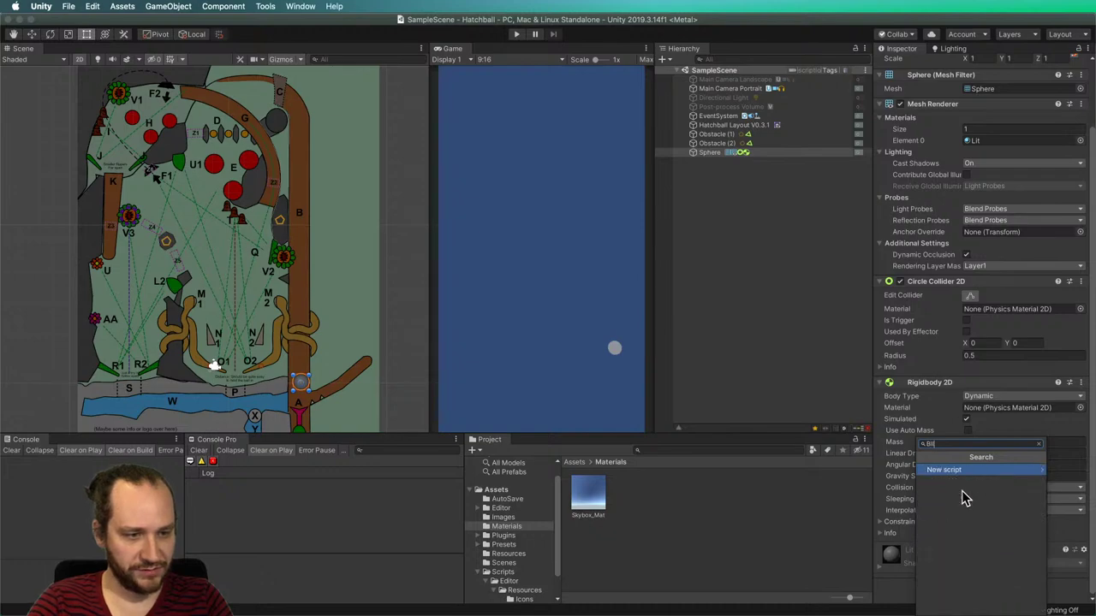
key(BackSpace)
key(BackSpace)
key(BackSpace)
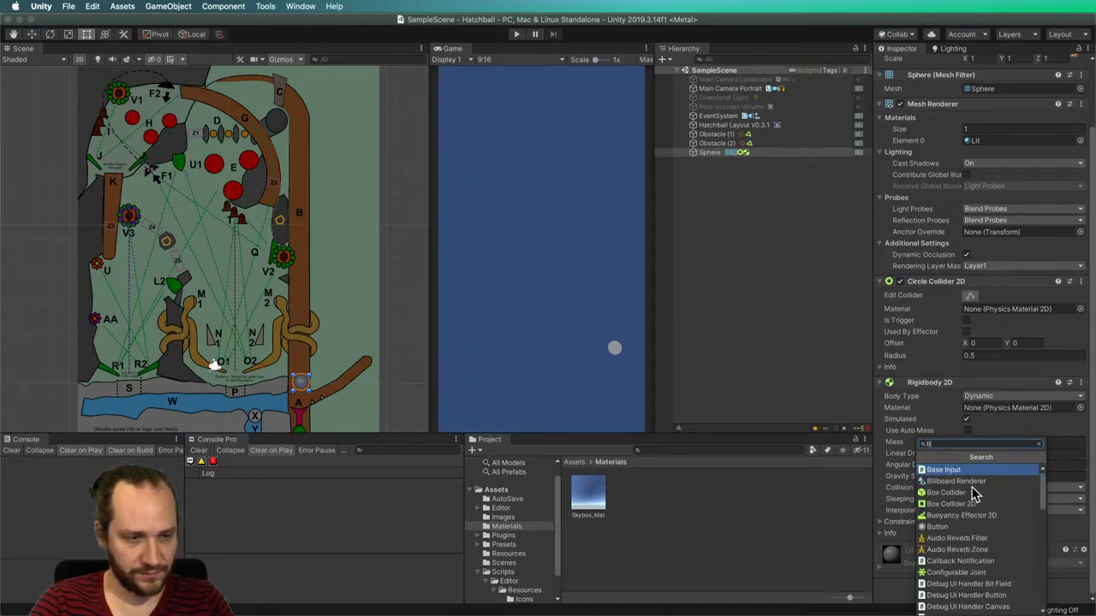
text(all)
click(972, 470)
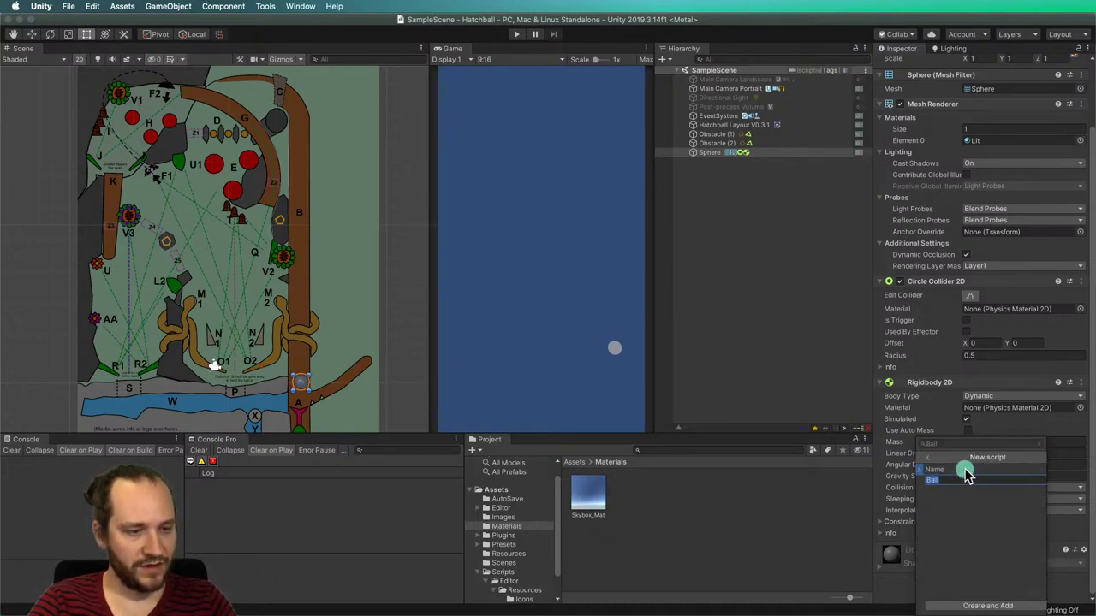
click(692, 529)
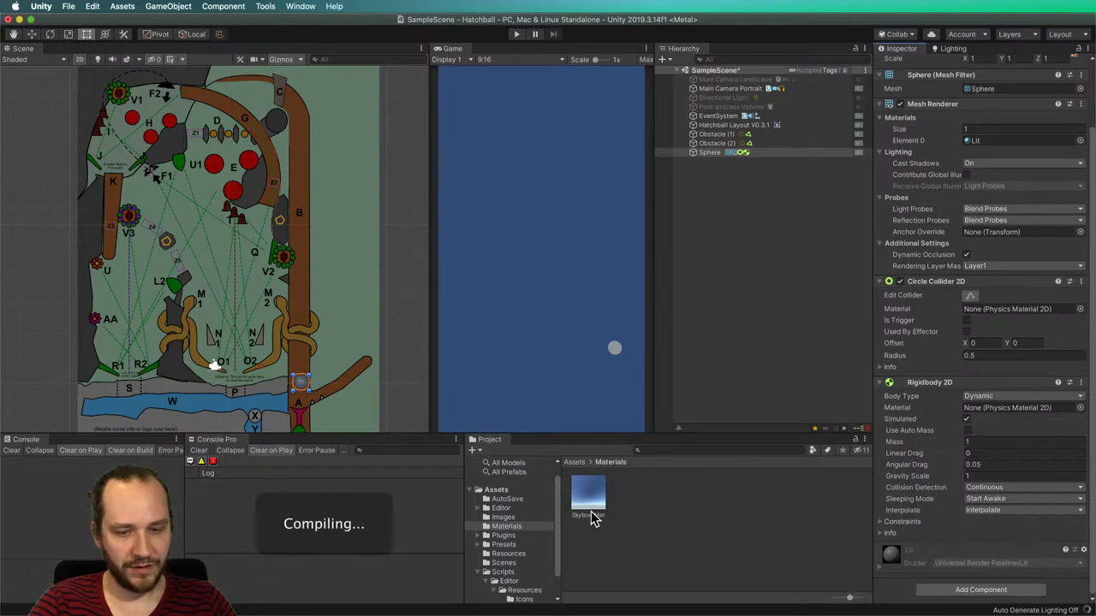
Move the Ball script from Assets into the Scripts folder and select it.
click(483, 571)
click(489, 497)
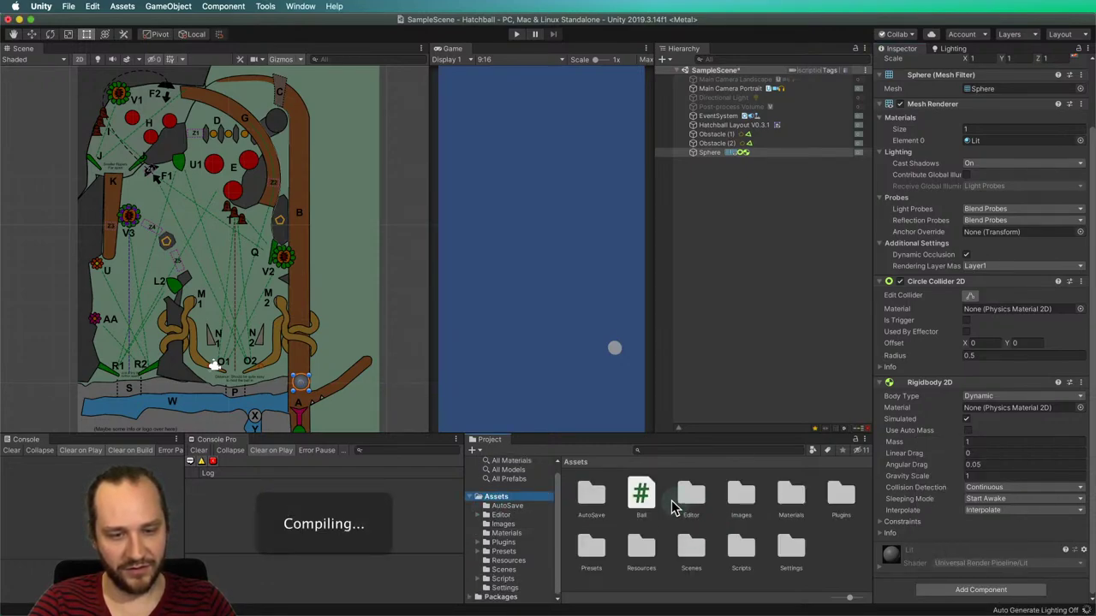
drag(647, 500, 520, 578)
click(505, 580)
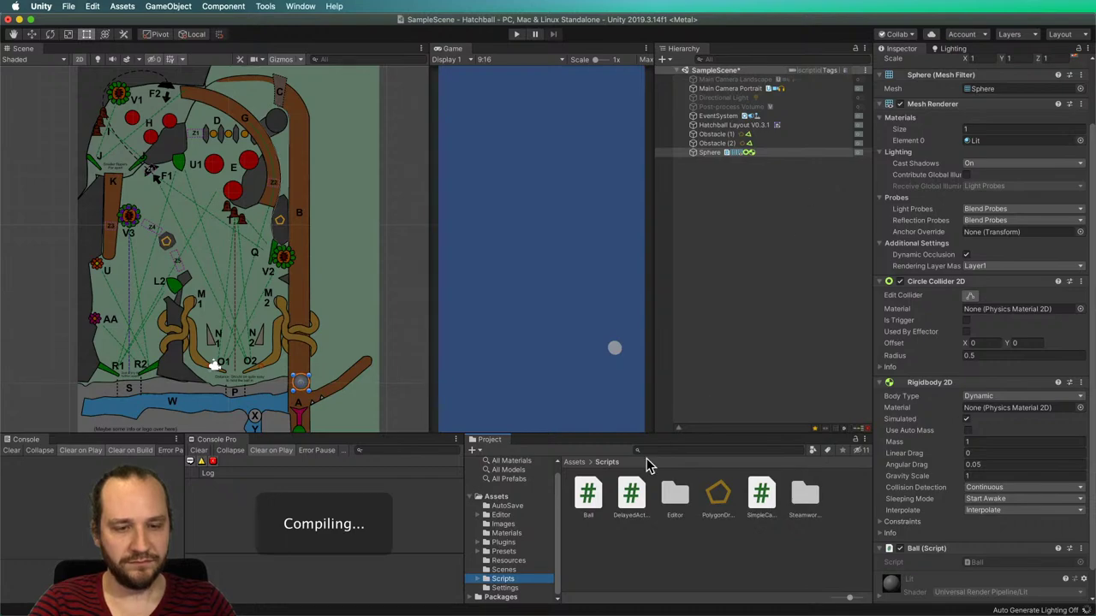
click(588, 497)
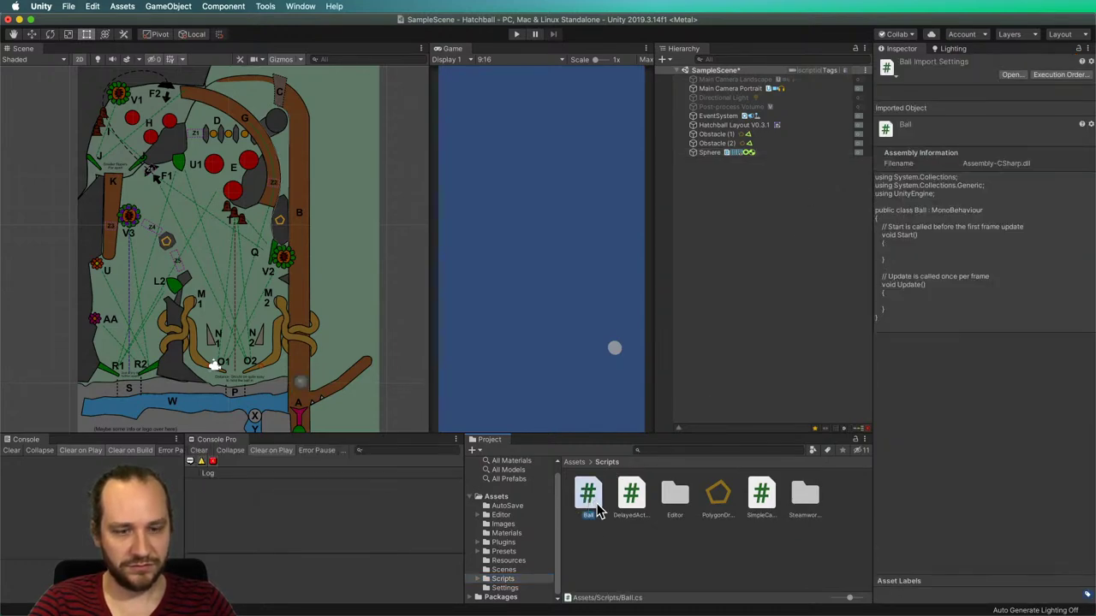
Assign the Ball texture as the Ball script's icon, then select the Sphere.
click(887, 68)
click(915, 139)
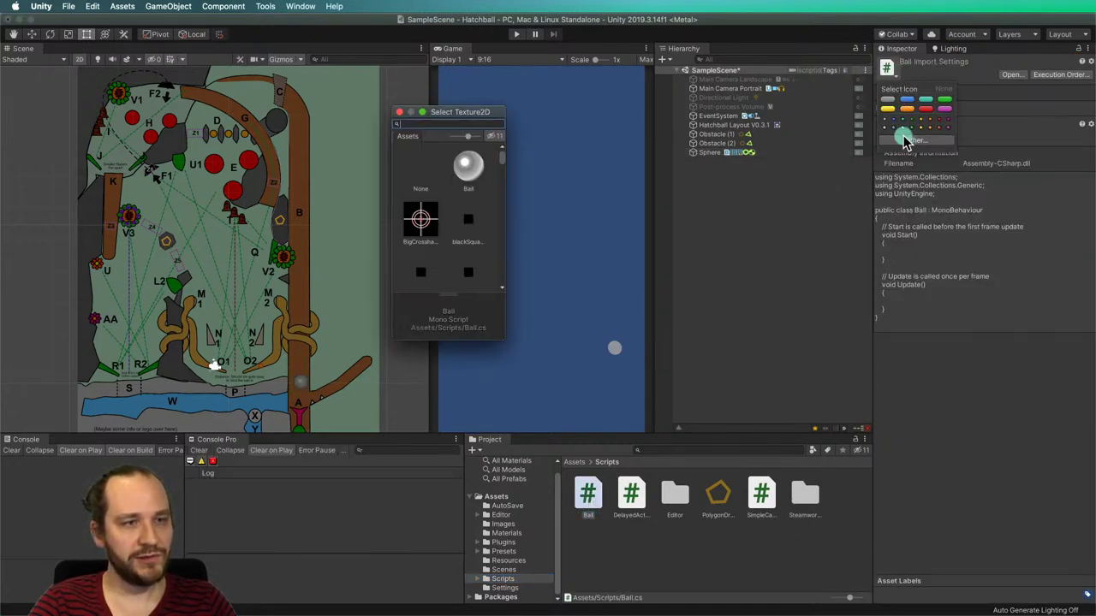
double_click(469, 164)
click(709, 320)
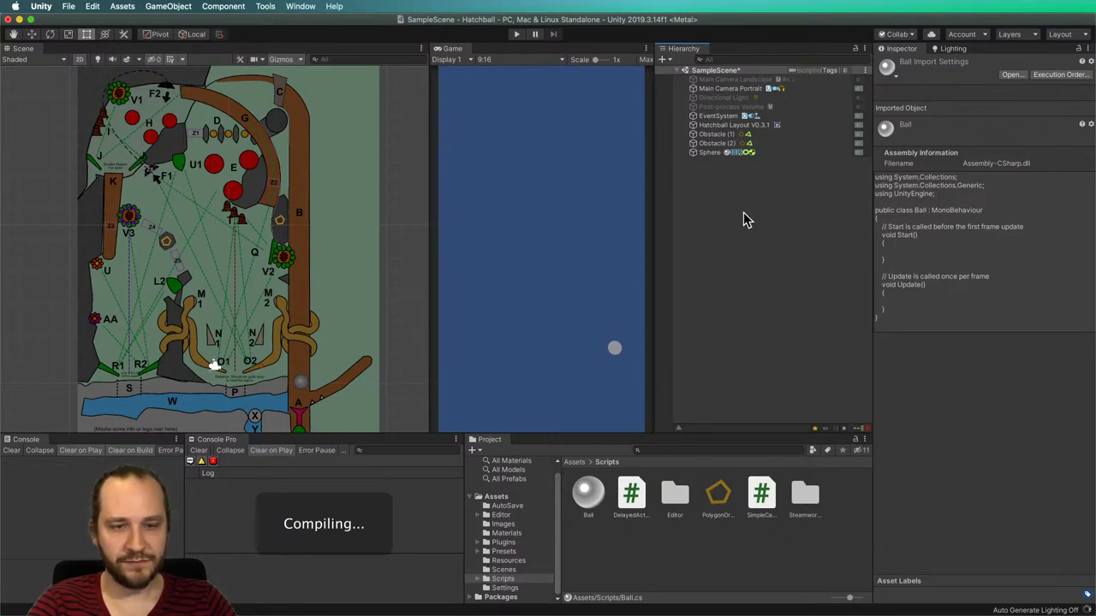
click(302, 387)
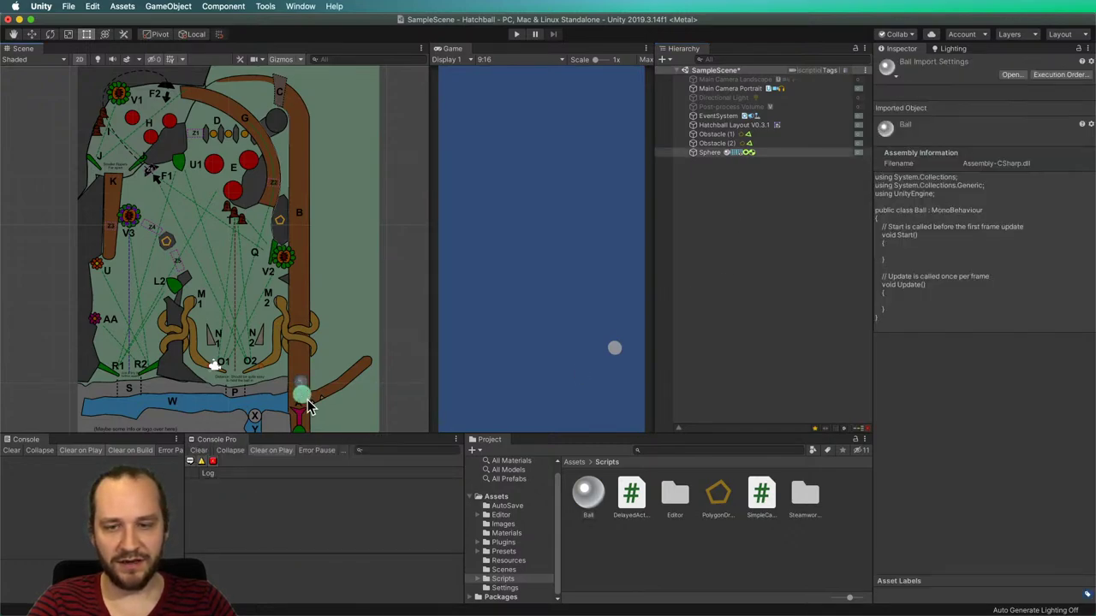
Turn the Directional Light's visibility back on in the Hierarchy.
click(411, 325)
scroll(333, 383, up, 5)
scroll(291, 391, up, 3)
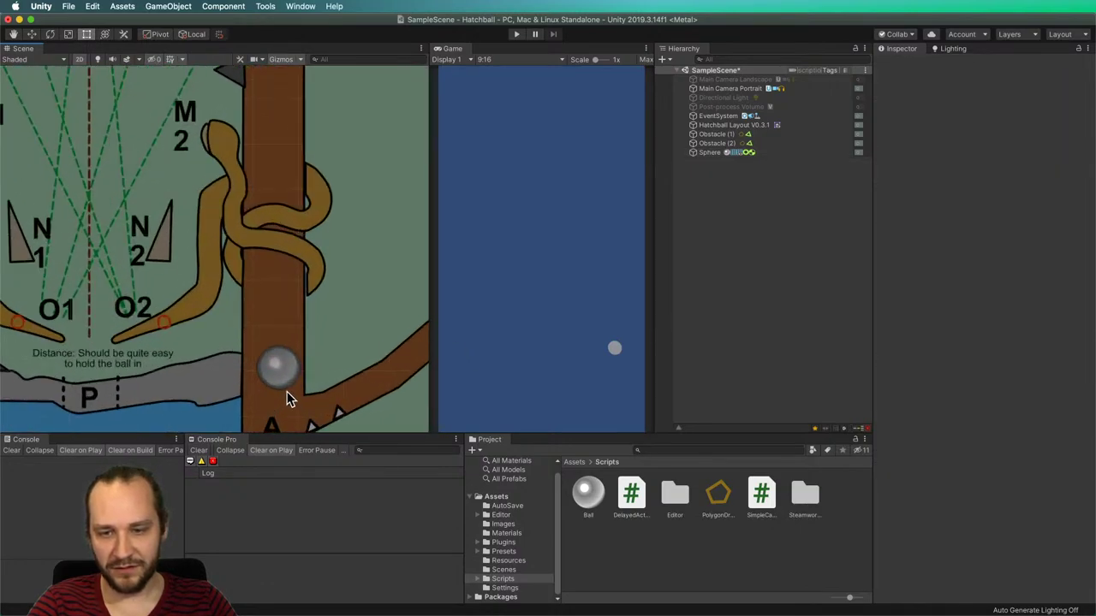
scroll(286, 378, down, 8)
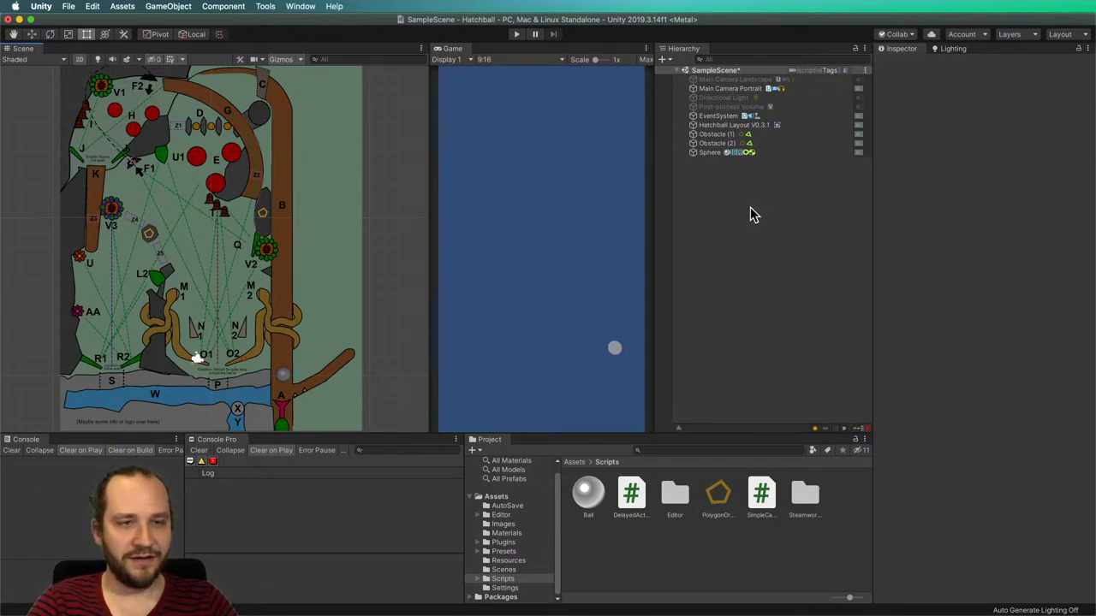
click(859, 98)
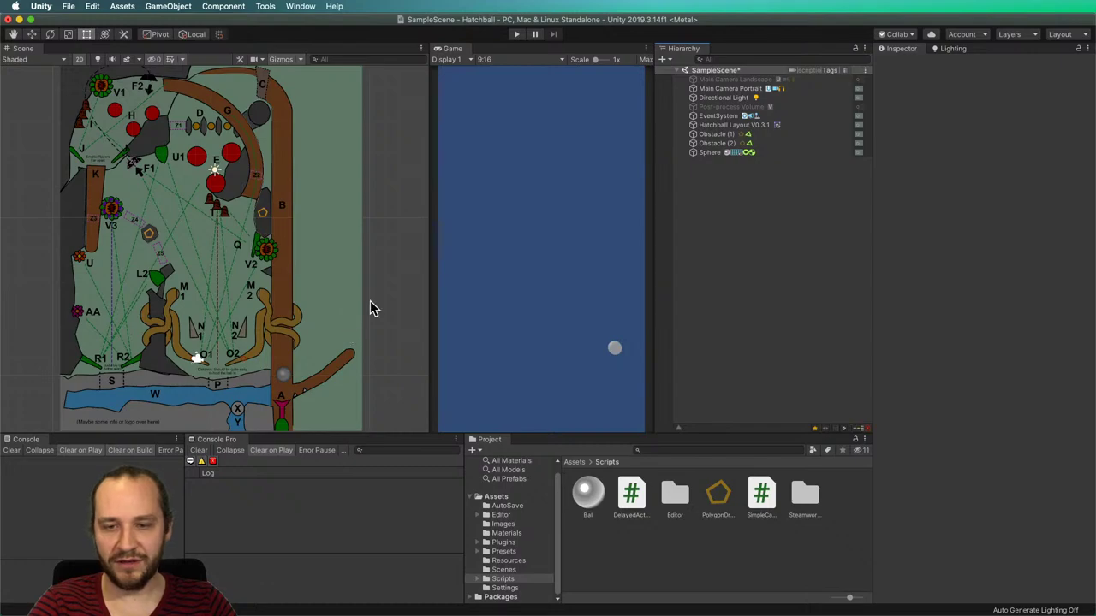
Select Obstacle (2), the grey shape near bumper B.
scroll(257, 305, down, 2)
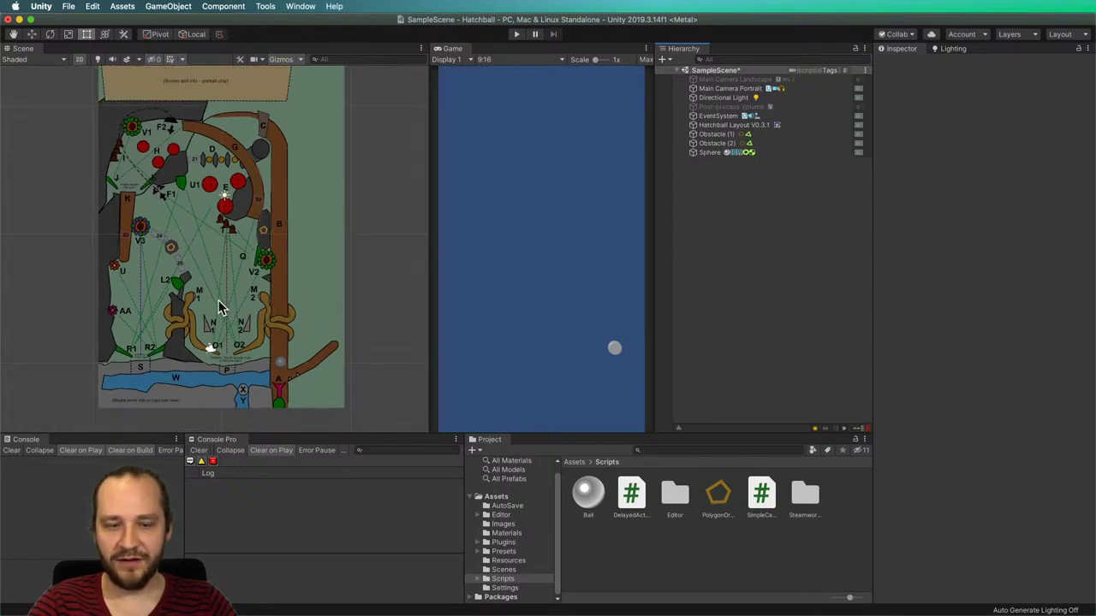
scroll(300, 276, up, 5)
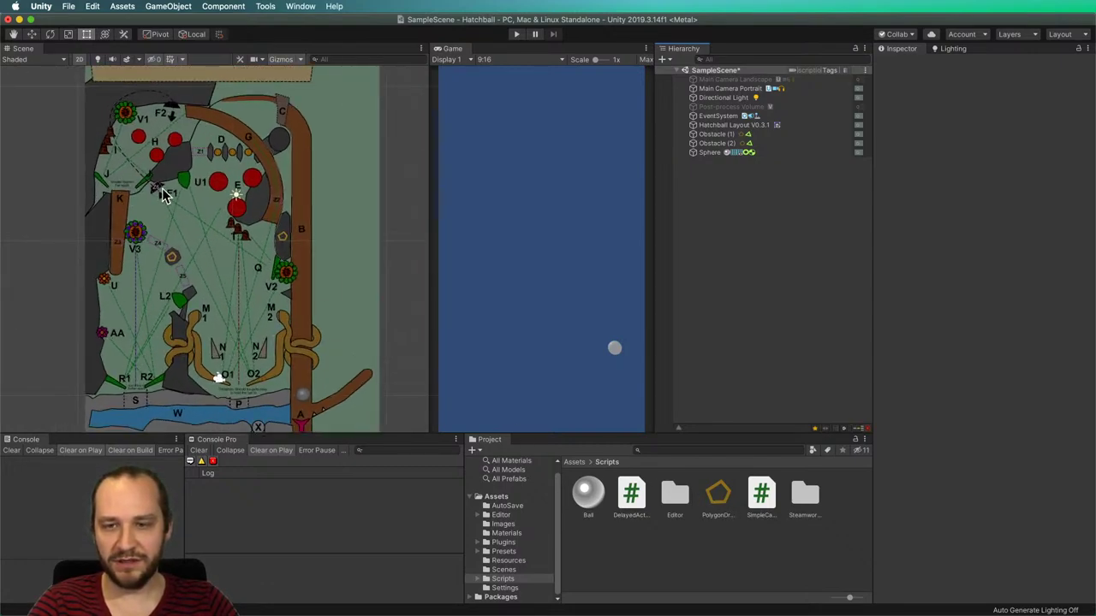
click(293, 250)
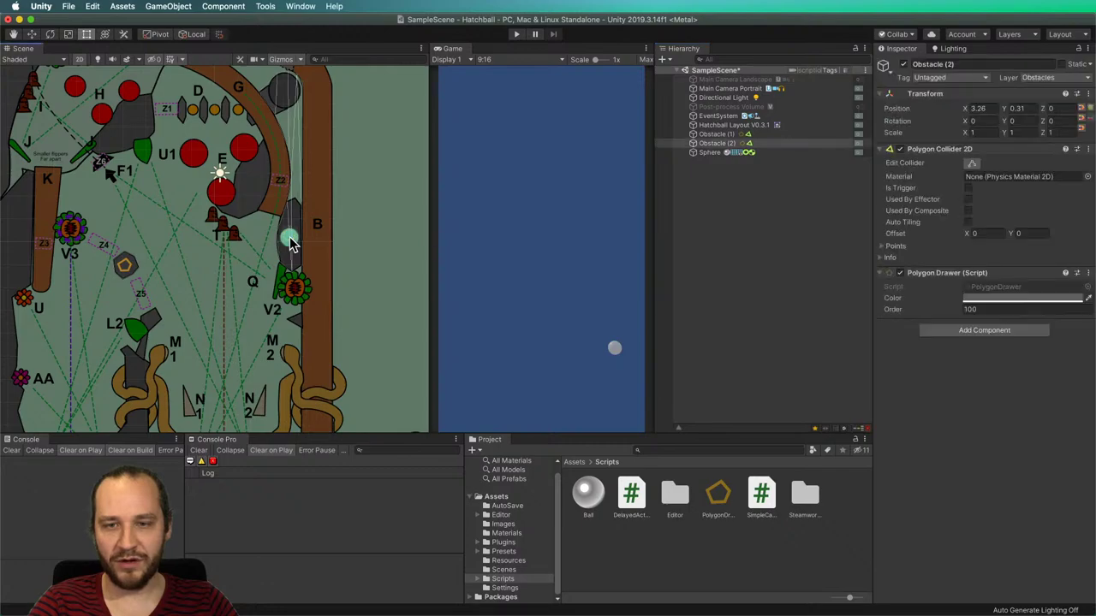
scroll(319, 278, down, 3)
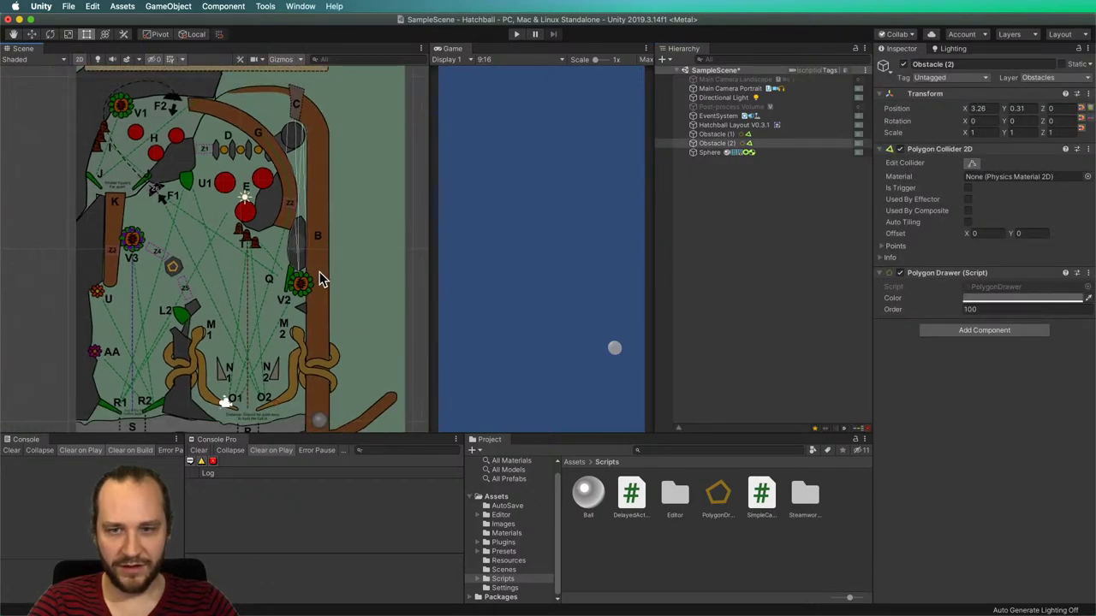
Duplicate Obstacle (2) and move the copy beside red bumper E at X 1.5, Y 2.37.
key(super+d)
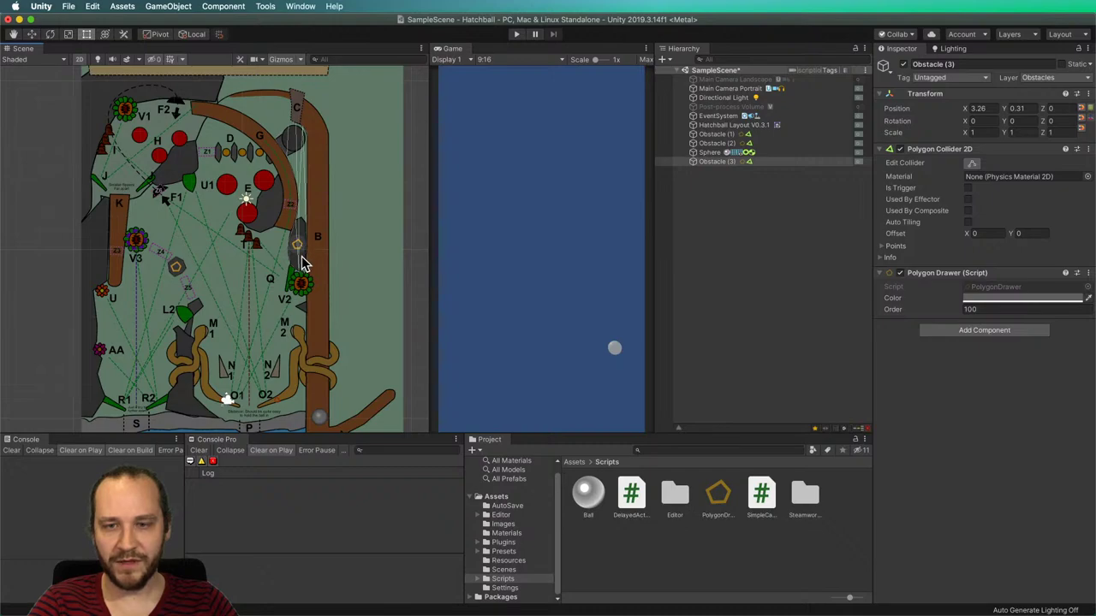
click(32, 35)
drag(307, 241, 278, 203)
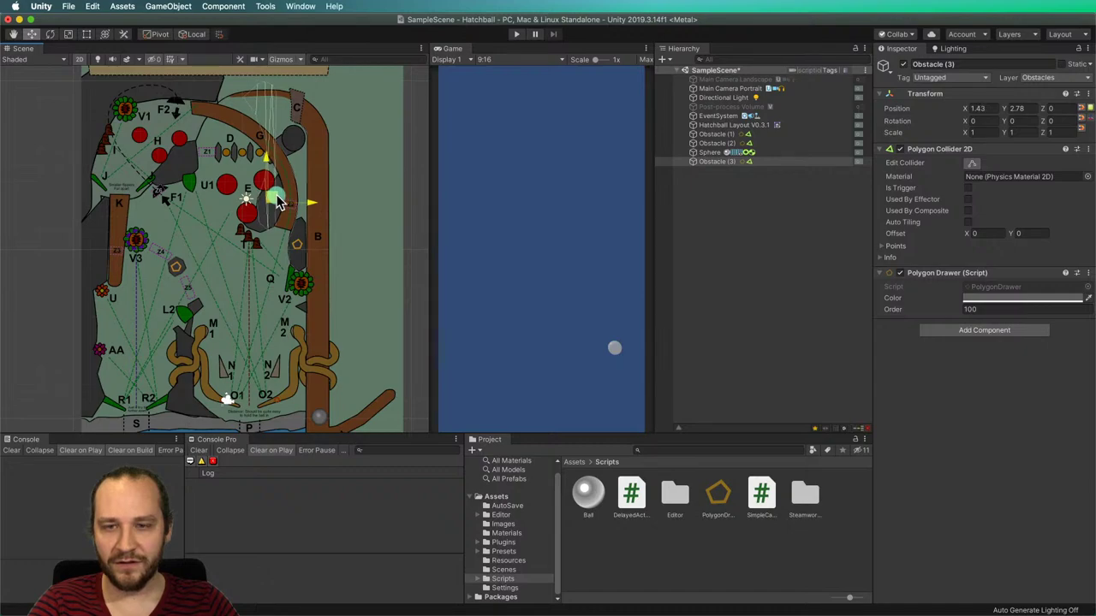
drag(278, 203, 279, 210)
Reshape the copy's polygon collider vertices along the brown arc's inner edge.
click(970, 164)
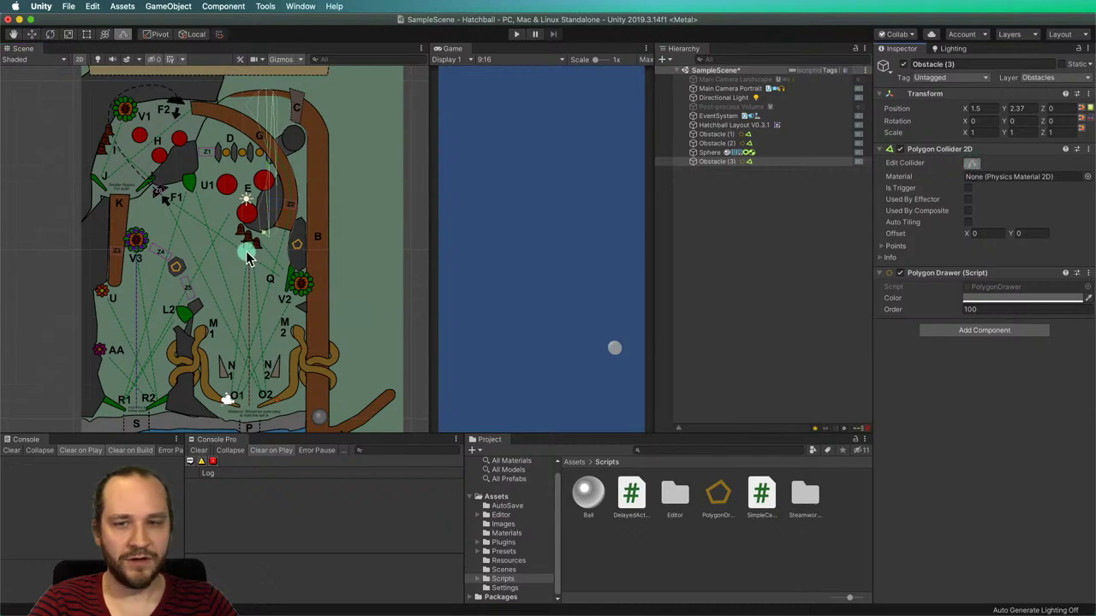
drag(246, 233, 261, 239)
scroll(261, 240, up, 8)
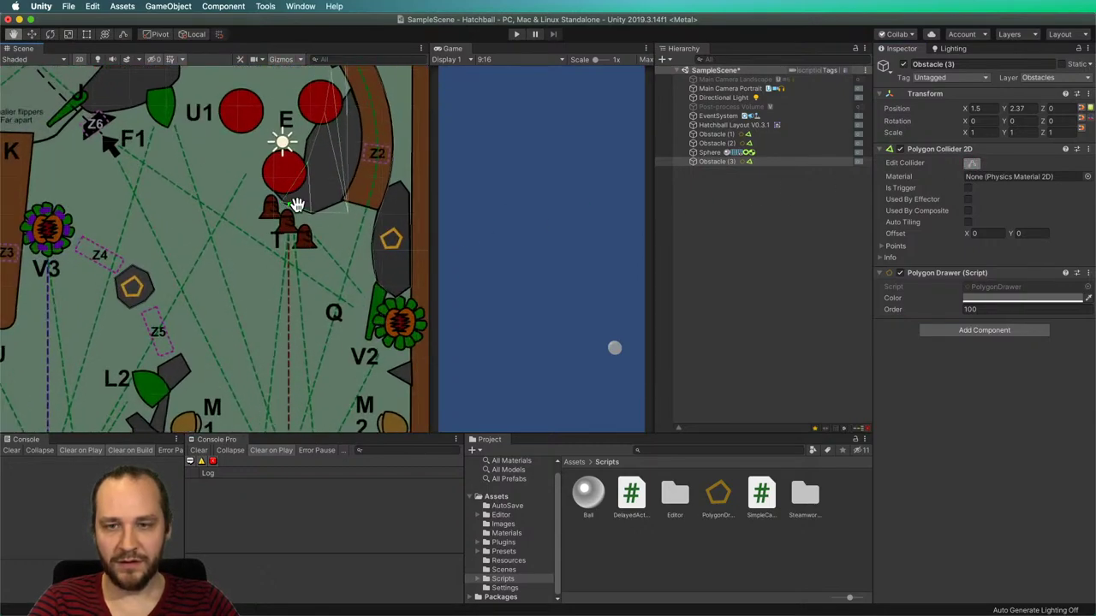
drag(227, 356, 257, 337)
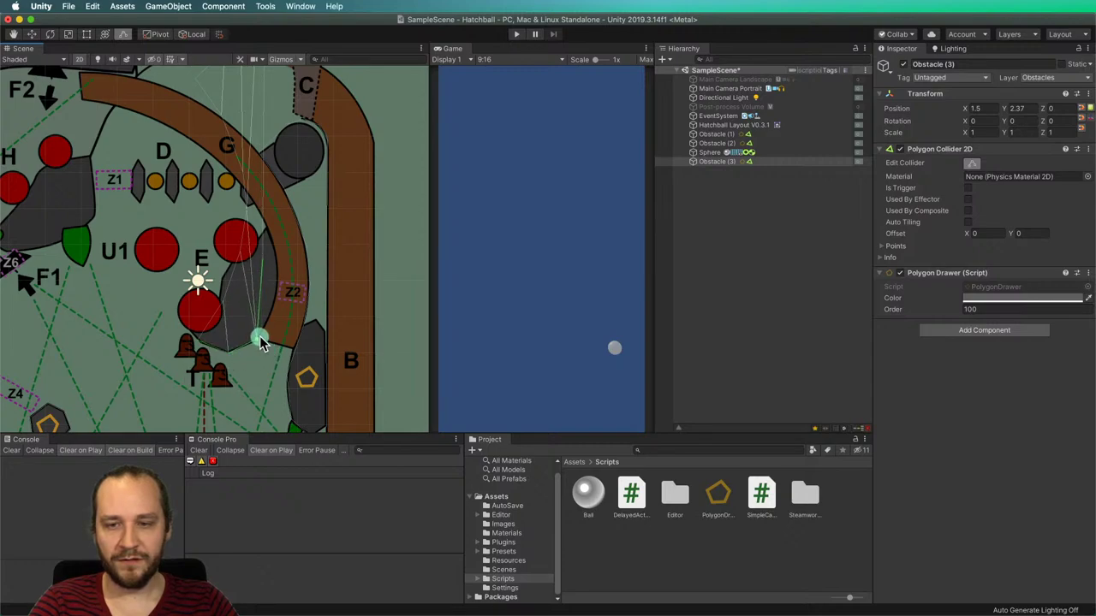
drag(259, 258, 286, 208)
scroll(274, 171, up, 5)
scroll(238, 302, down, 5)
scroll(288, 184, up, 2)
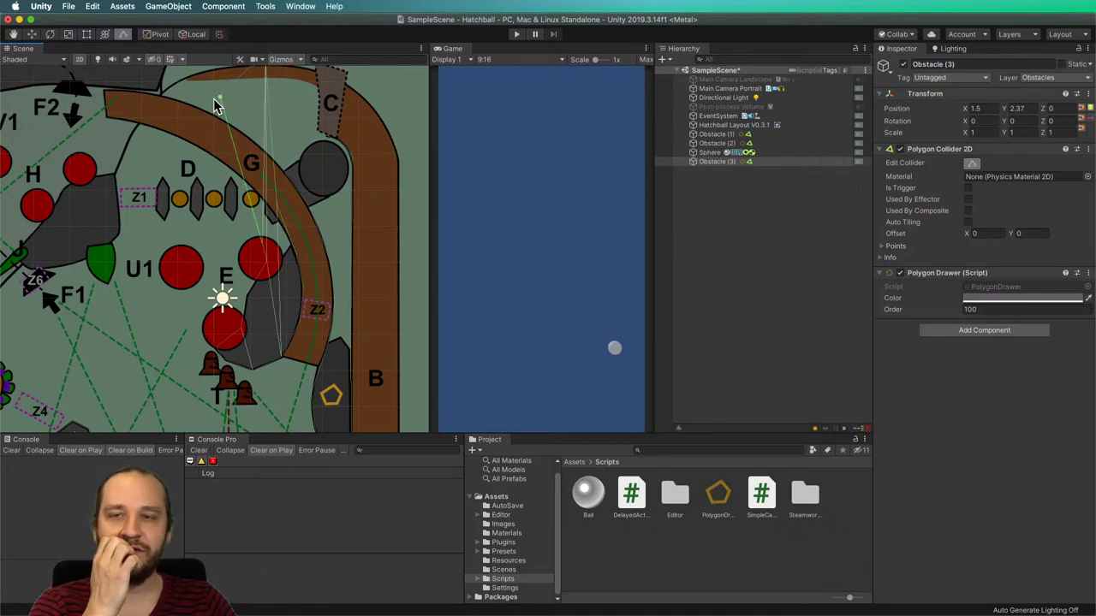
drag(272, 79, 292, 270)
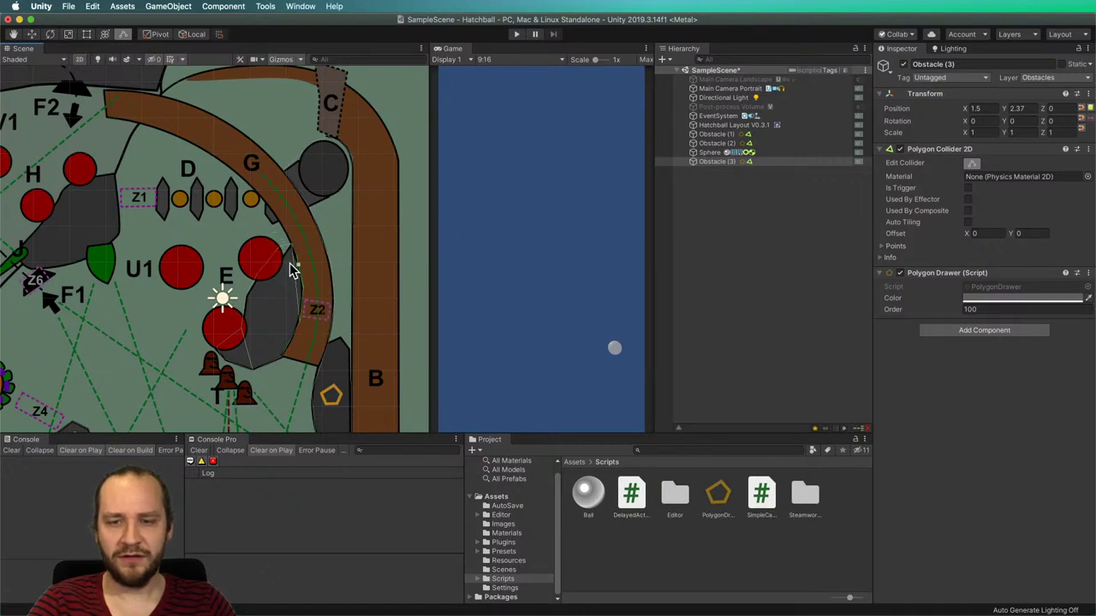
Pan and zoom to recentre the pinball board in the Scene view.
scroll(286, 310, down, 3)
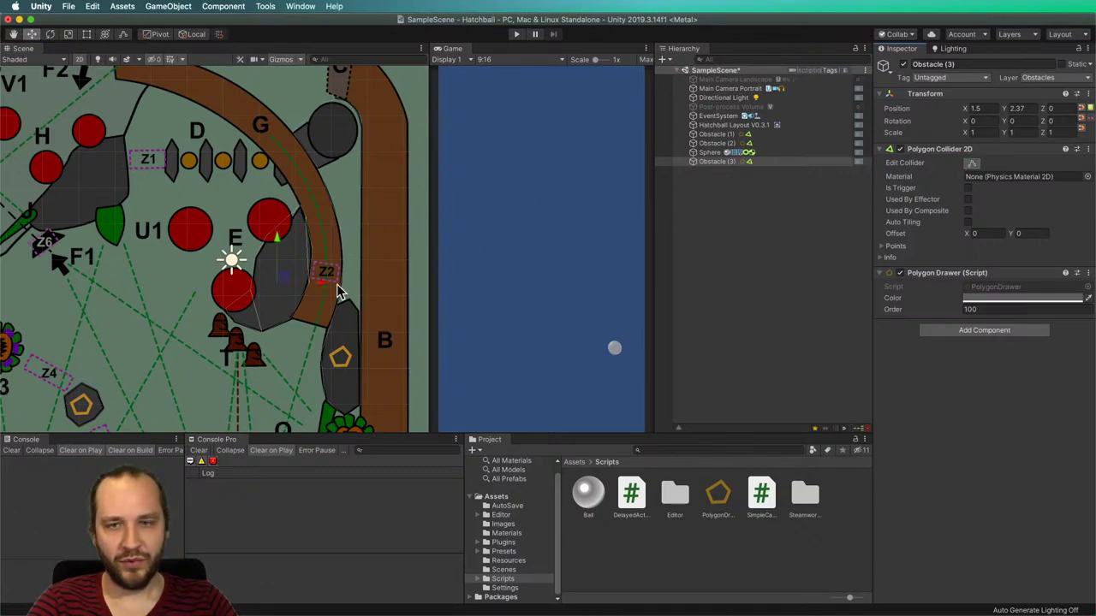
middle_drag(395, 258, 406, 250)
scroll(313, 205, down, 5)
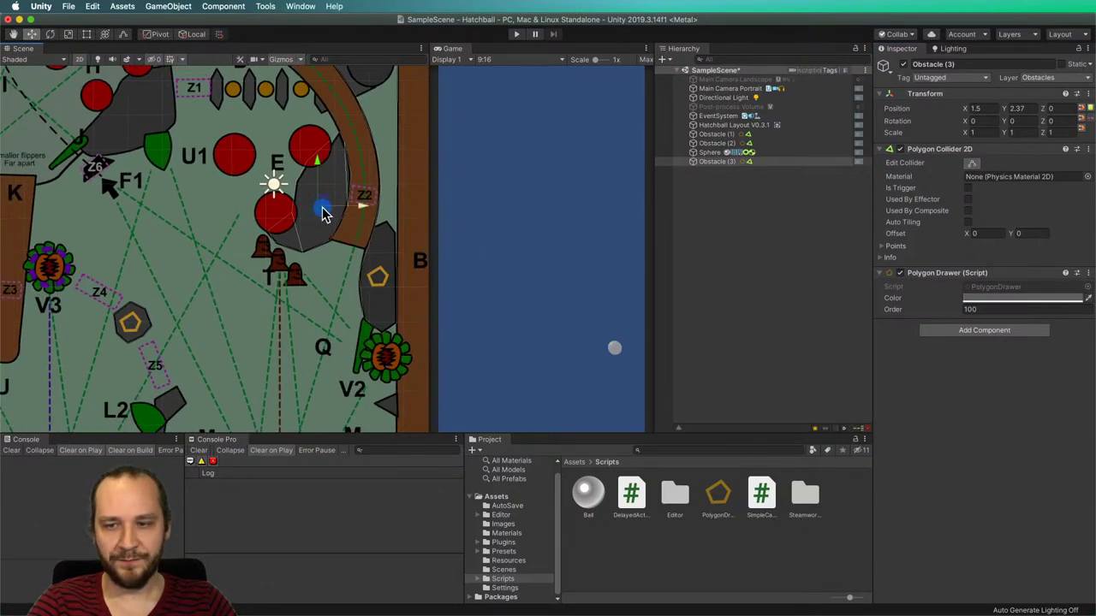
scroll(298, 209, down, 2)
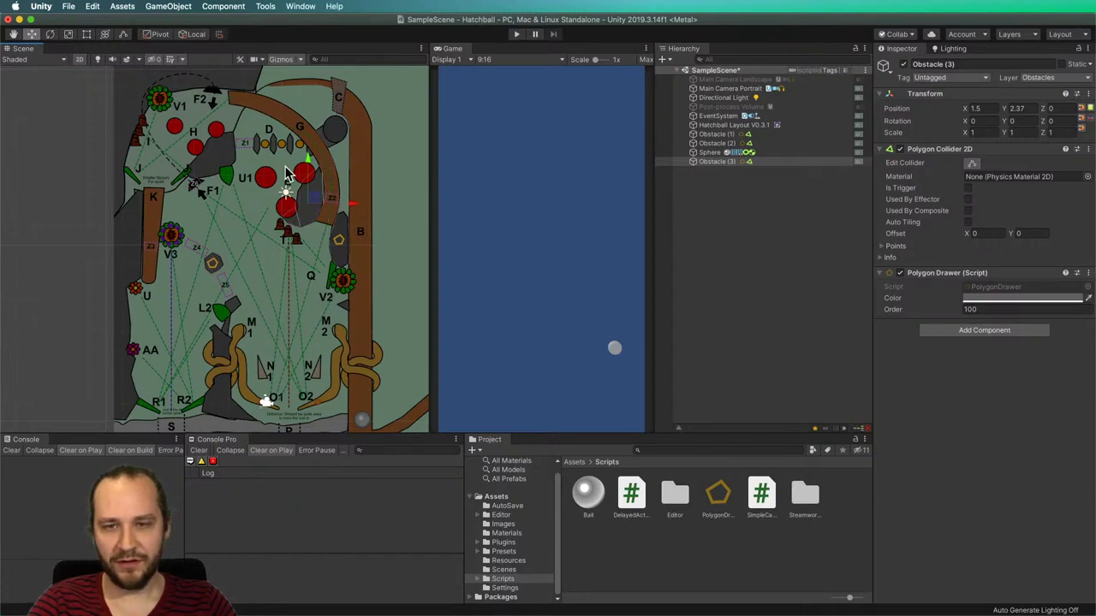
middle_drag(287, 171, 303, 205)
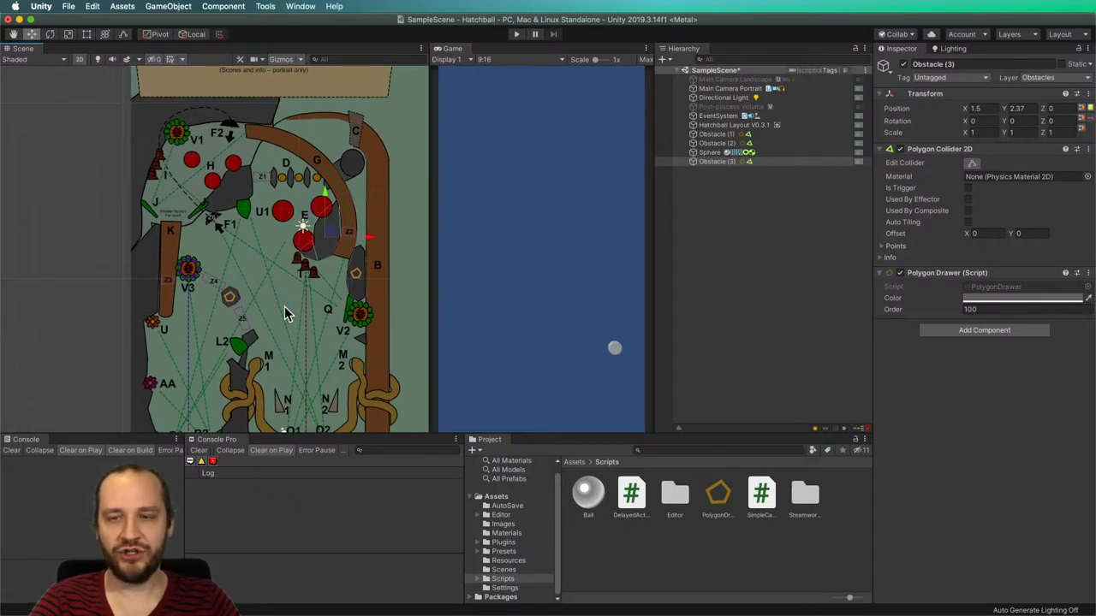
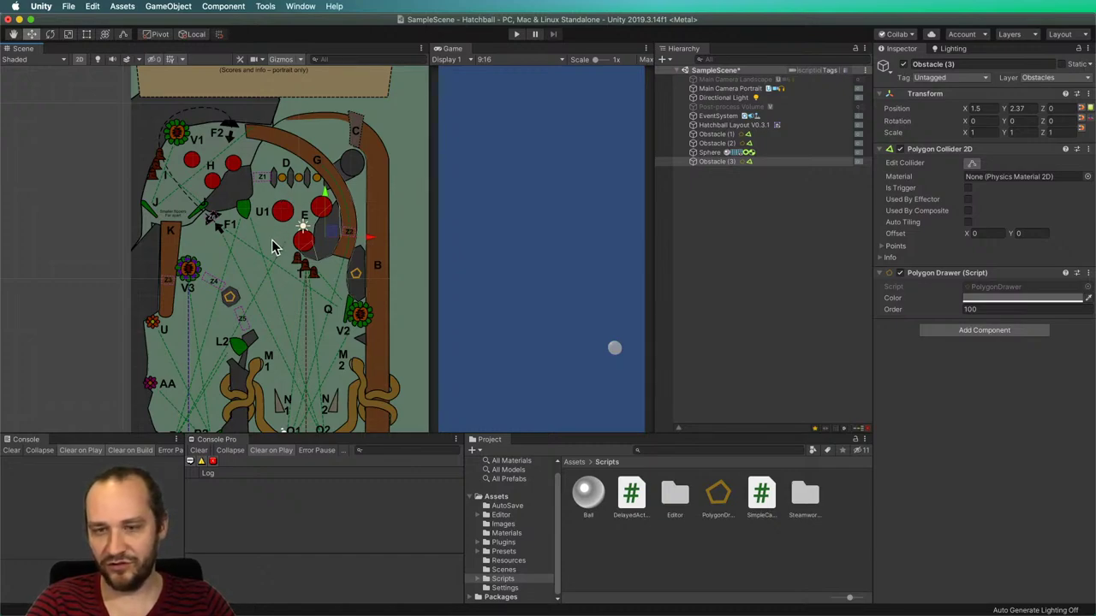
In the layer settings, name user layers 9 and 10 'Obstacles 1' and 'Balls 1'.
click(83, 264)
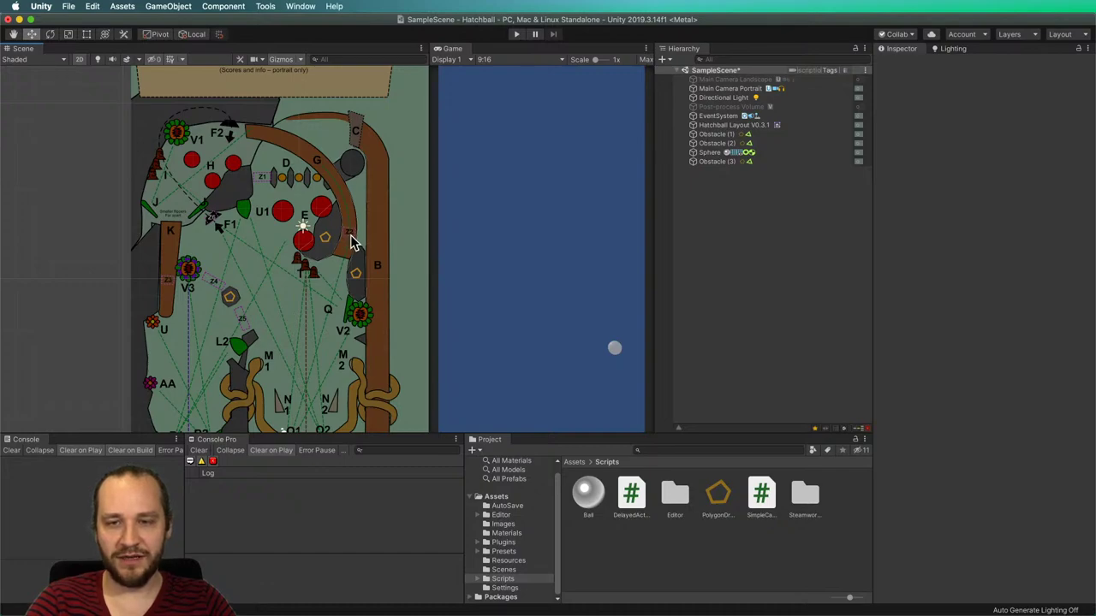
scroll(353, 233, up, 5)
scroll(351, 239, down, 3)
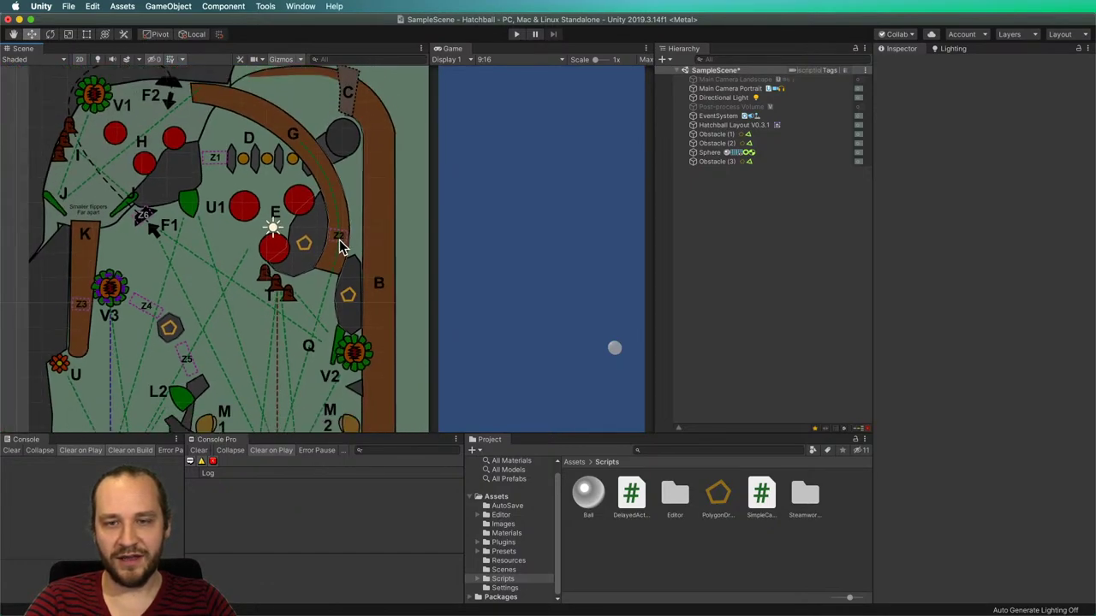
middle_drag(340, 247, 351, 274)
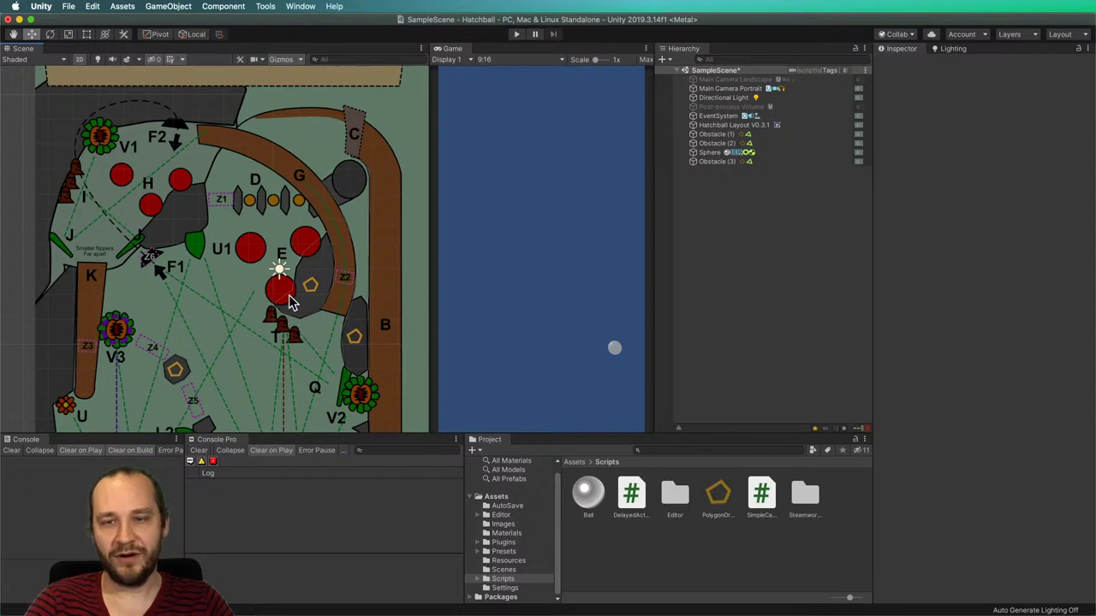
click(1021, 34)
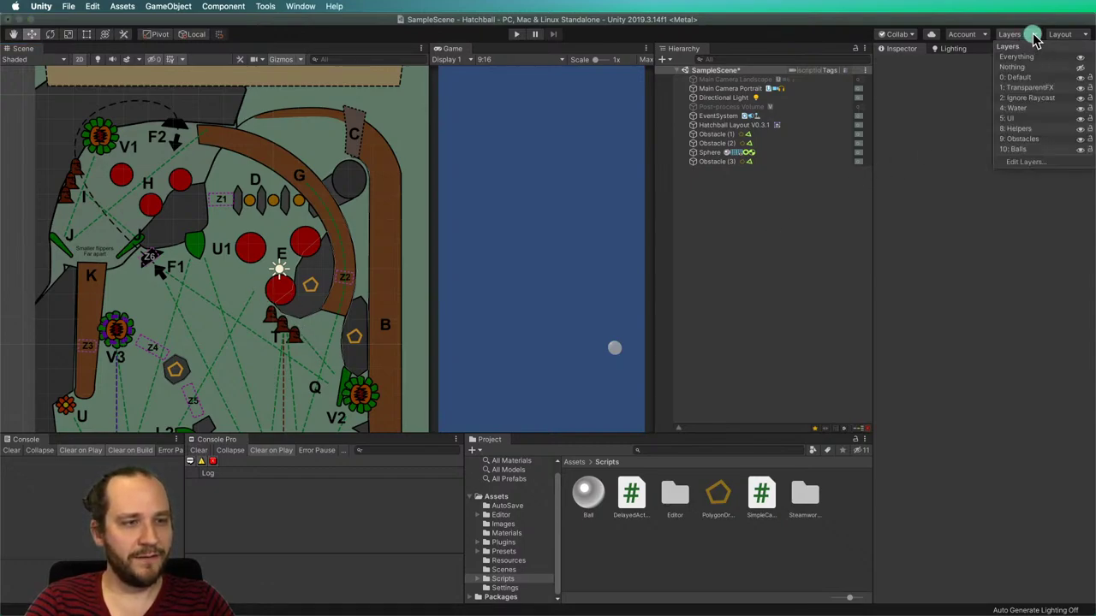
click(1023, 162)
click(997, 231)
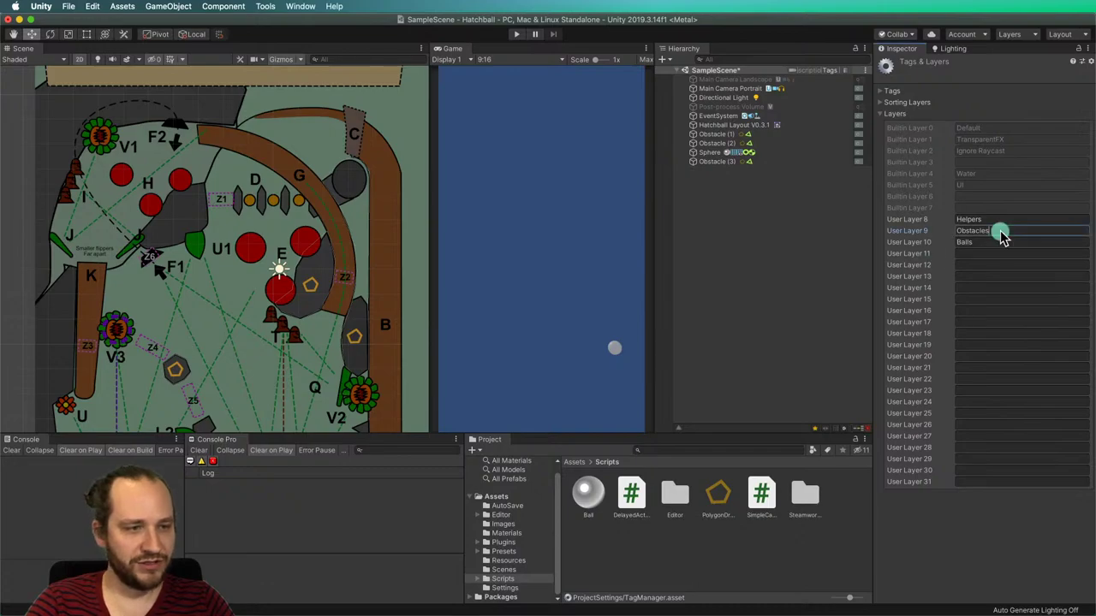
text(1)
key(Tab)
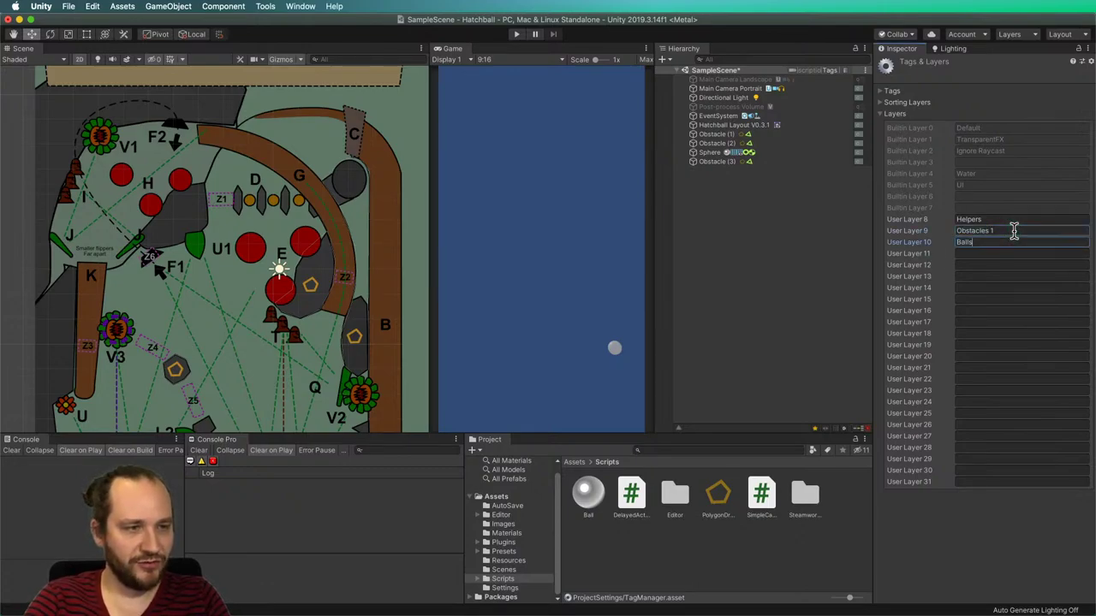
text(1)
key(Tab)
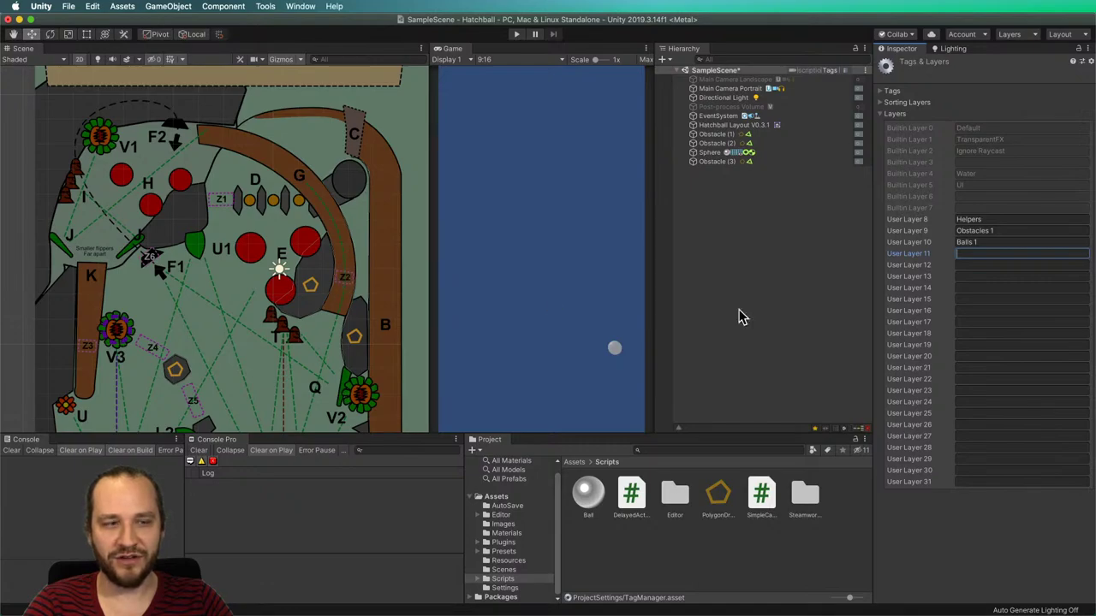
Name the next layers 'Balls 1-2', 'Obstacles 2', 'Balls 2' and 'Balls 2-3'.
text(Ball)
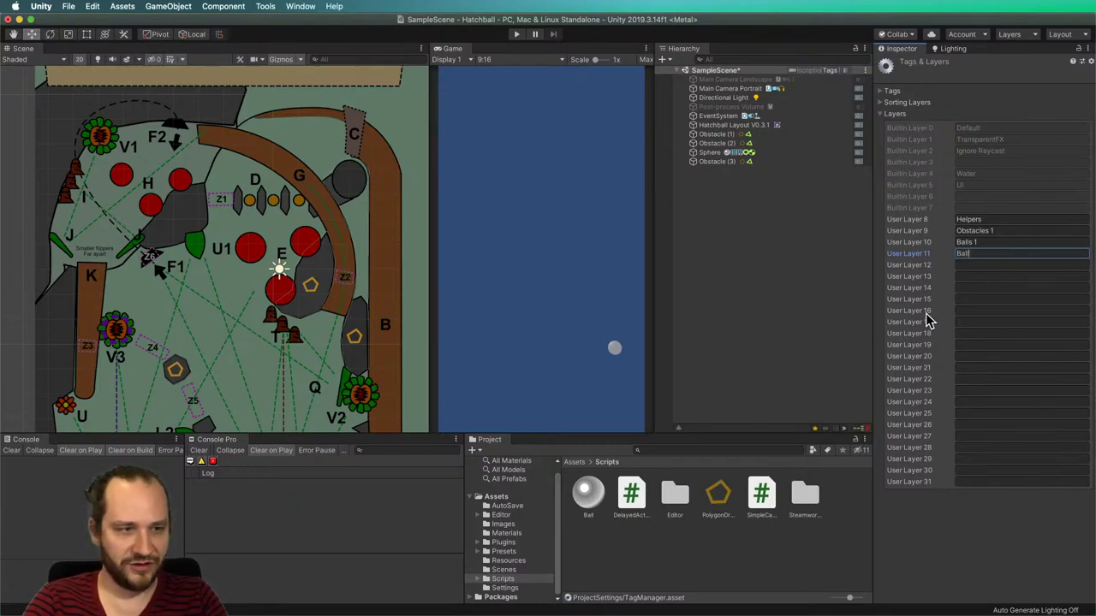
text(s )
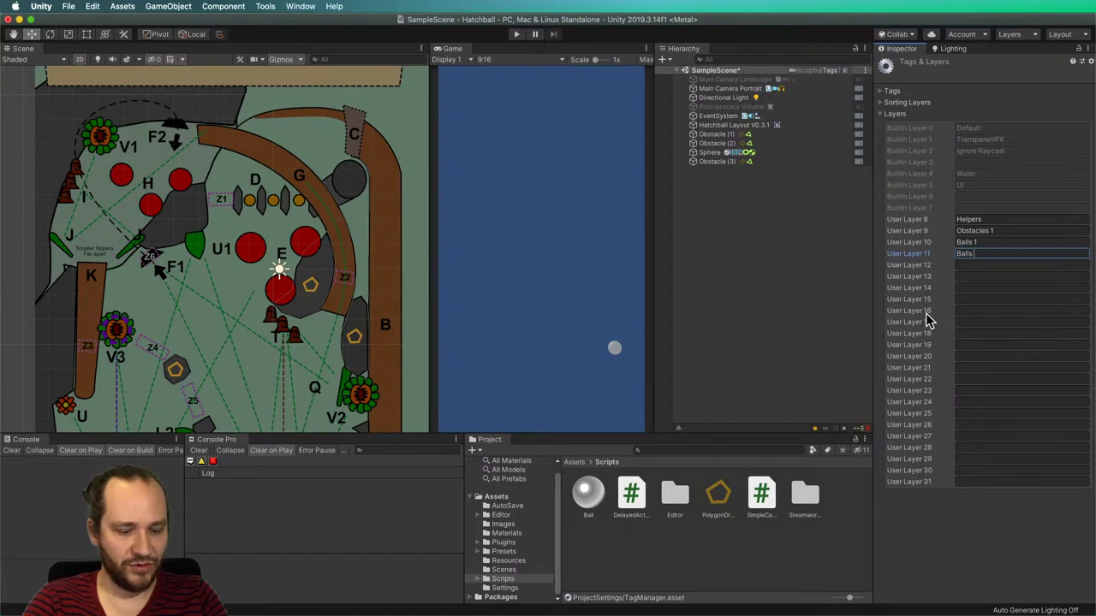
text(1-2)
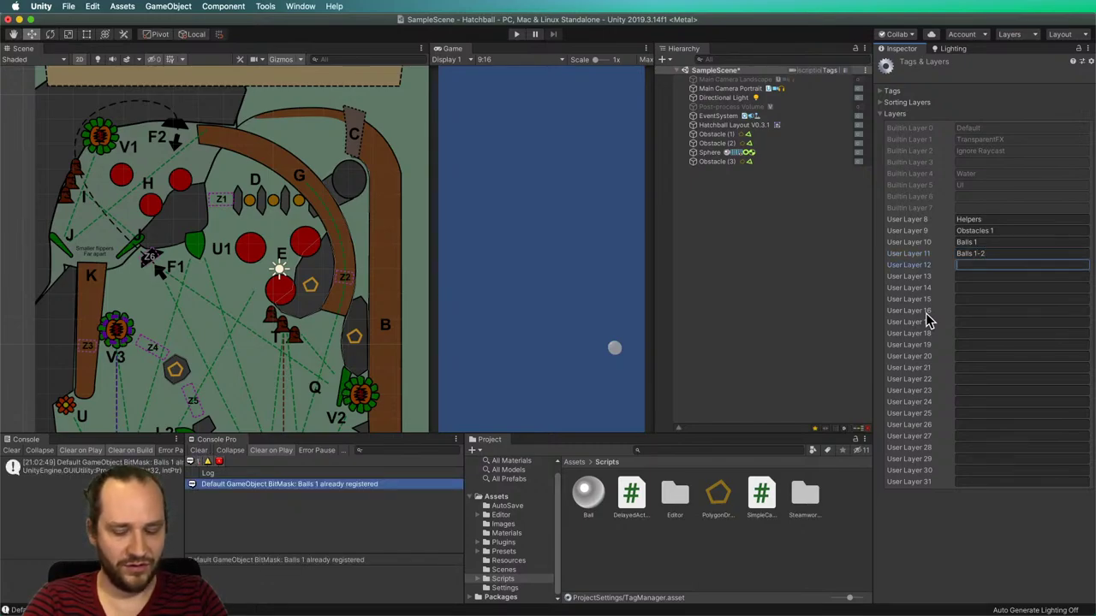
text(Balls )
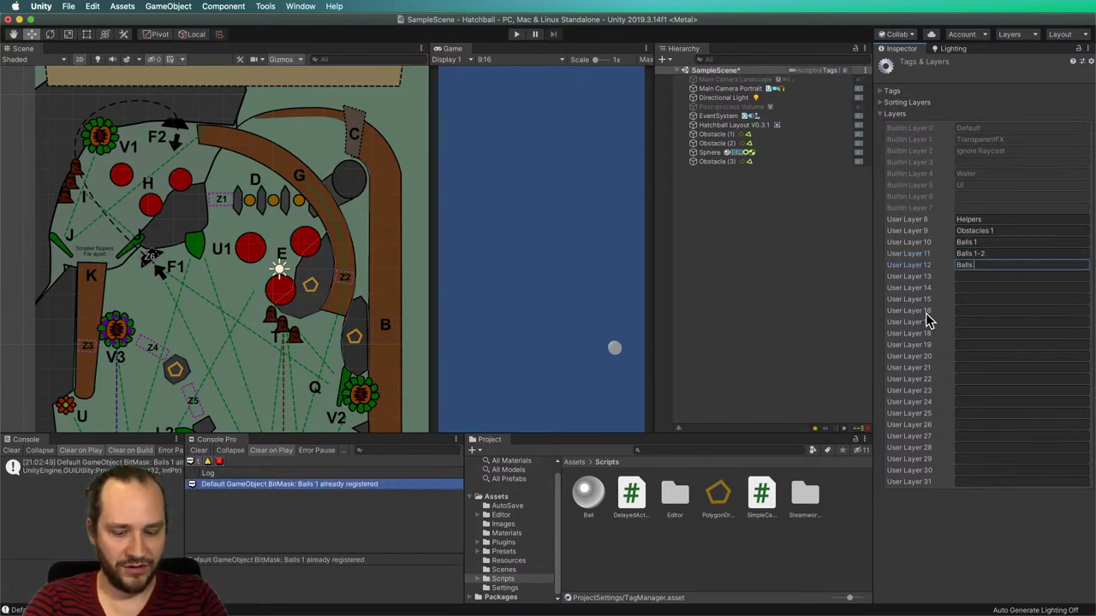
text(2)
key(Tab)
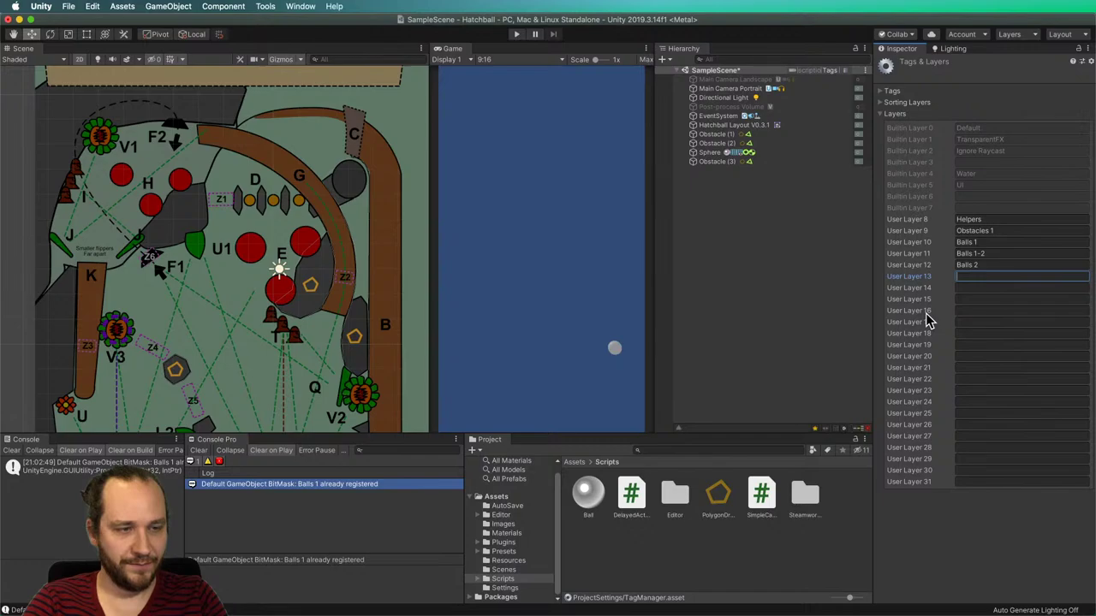
key(shift+Tab)
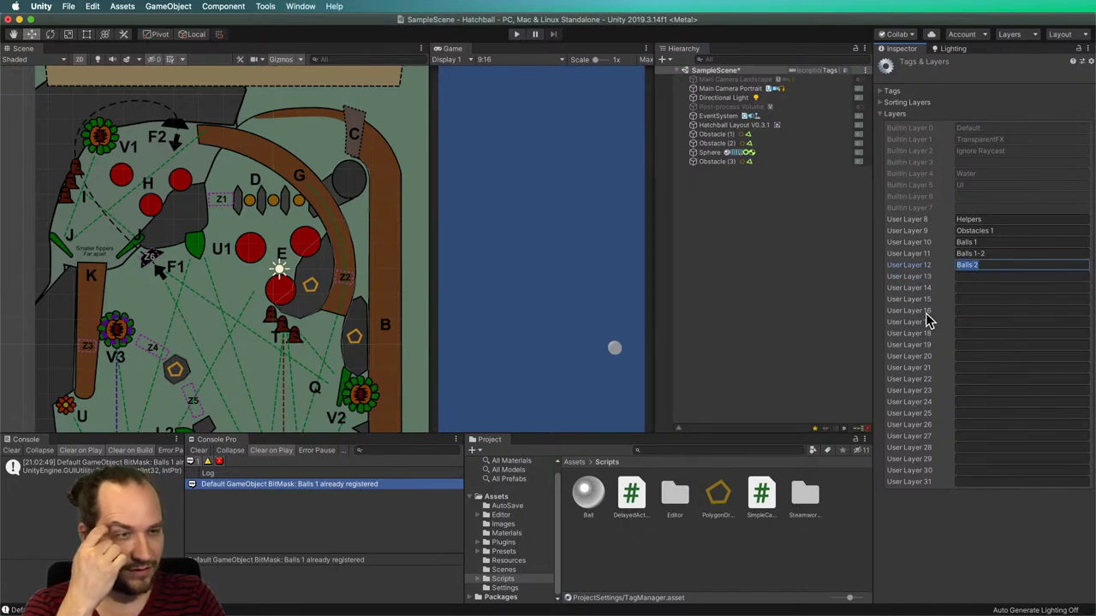
text(Ob)
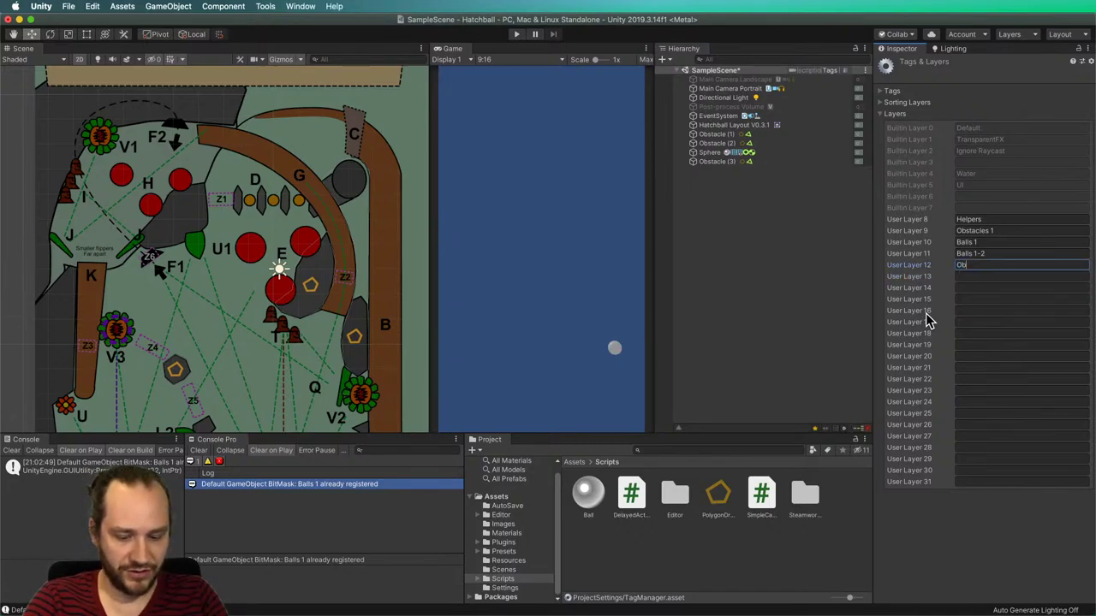
text(stacles 2)
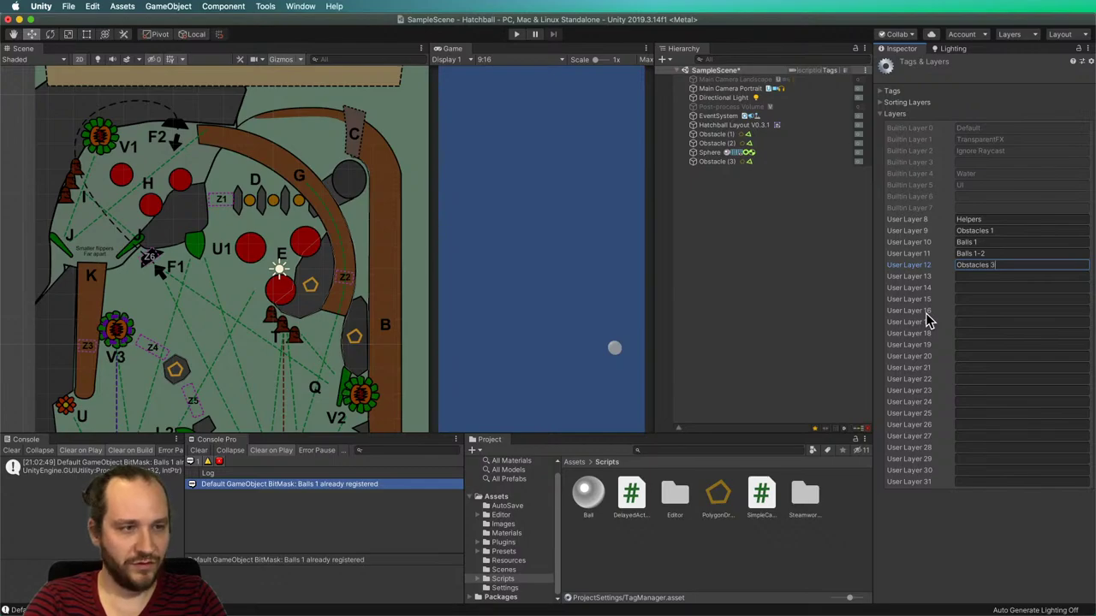
key(Tab)
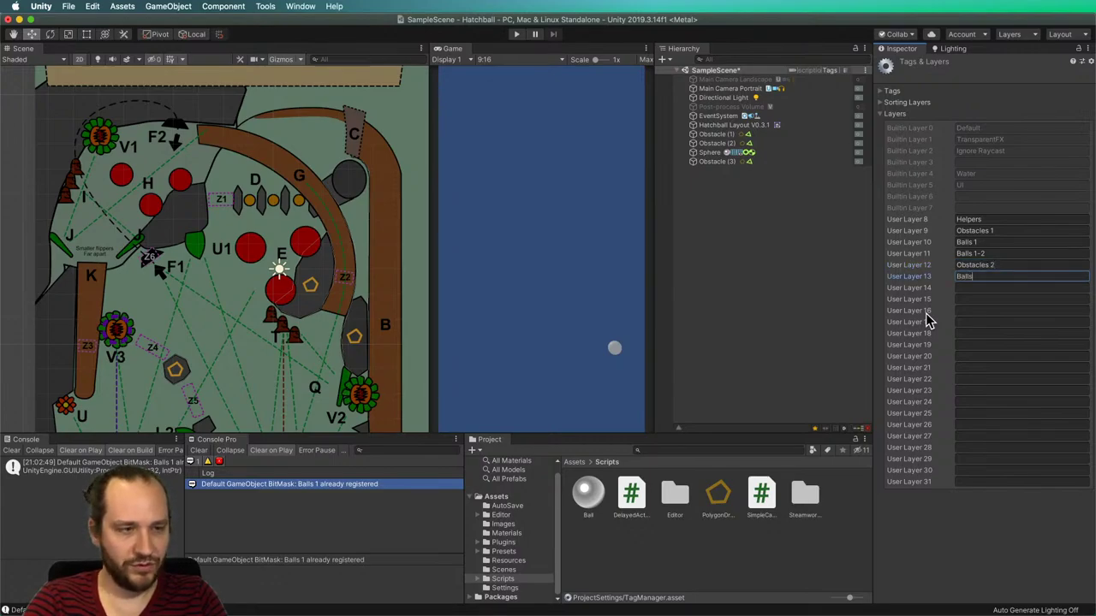
key(Tab)
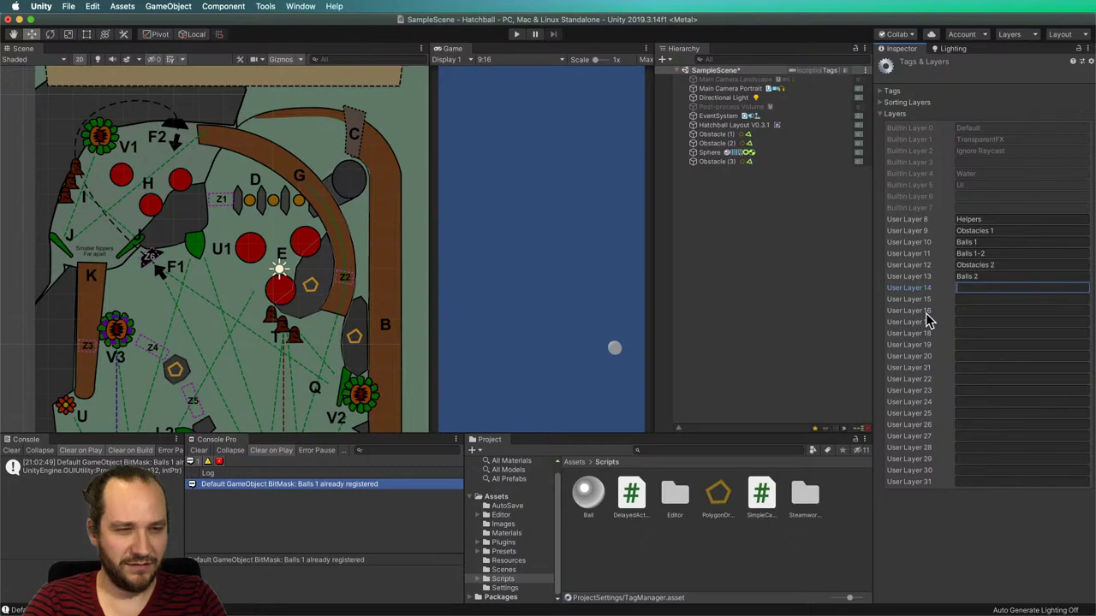
text(Balls)
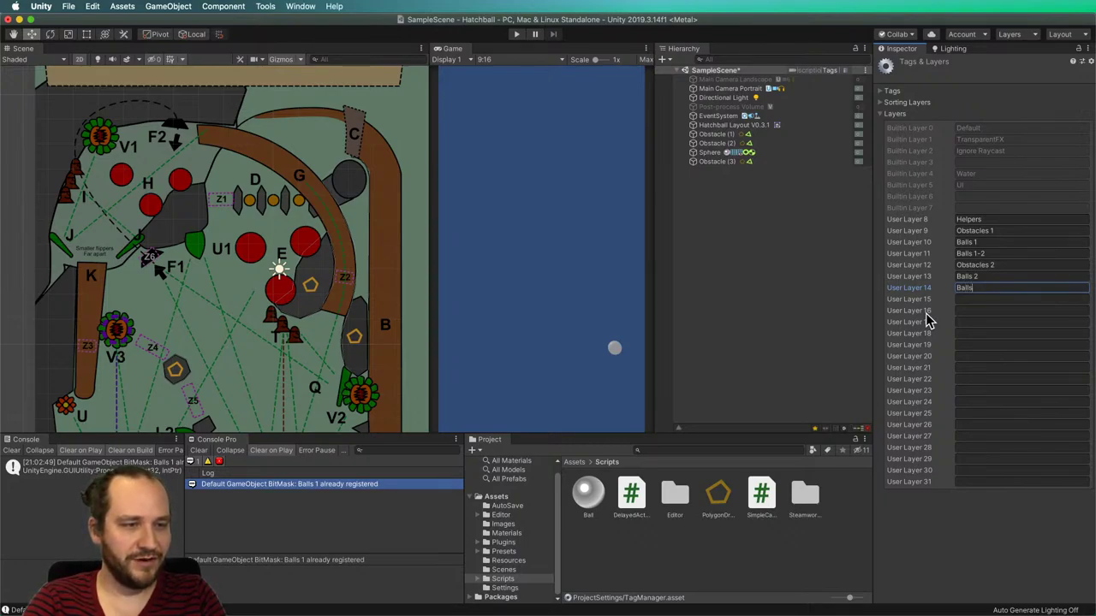
text( 2-3)
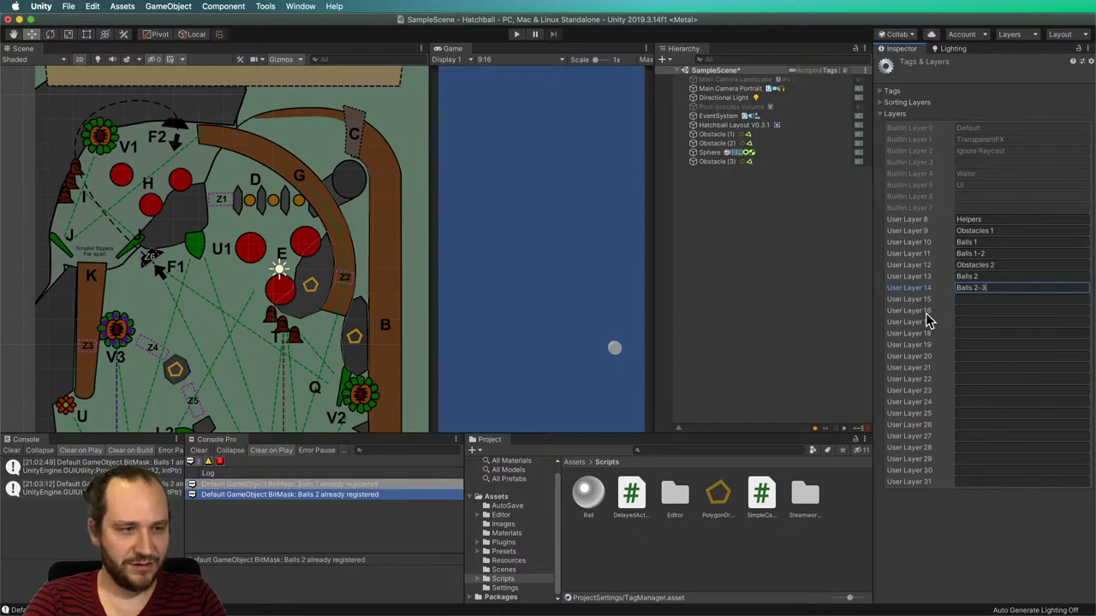
key(Tab)
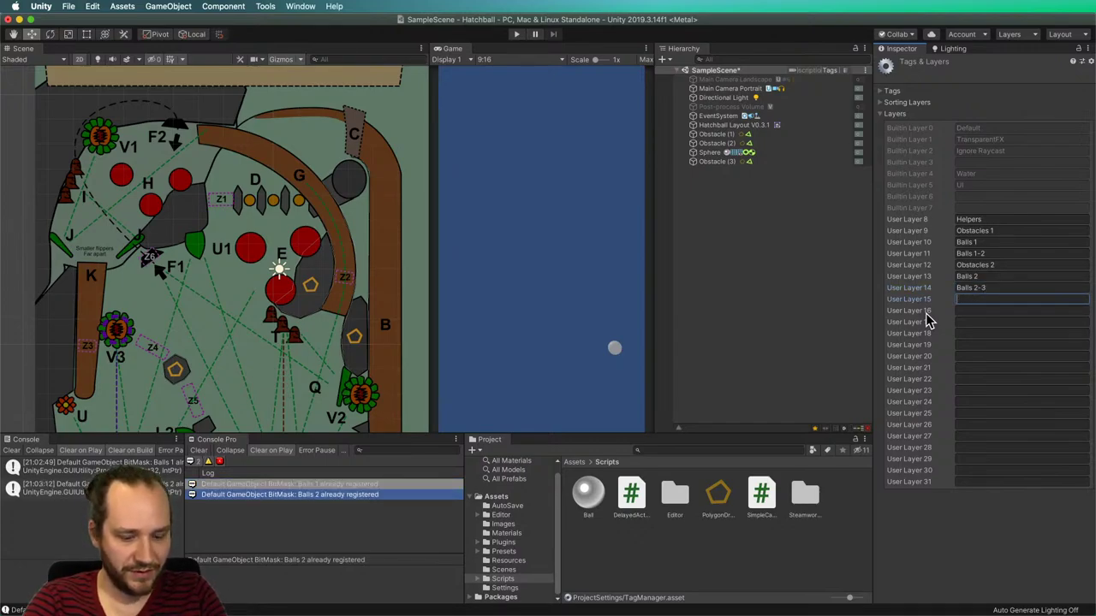
Name the last two user layers 'Obstacles 3' and 'Balls 3'.
text(Obstacles 3)
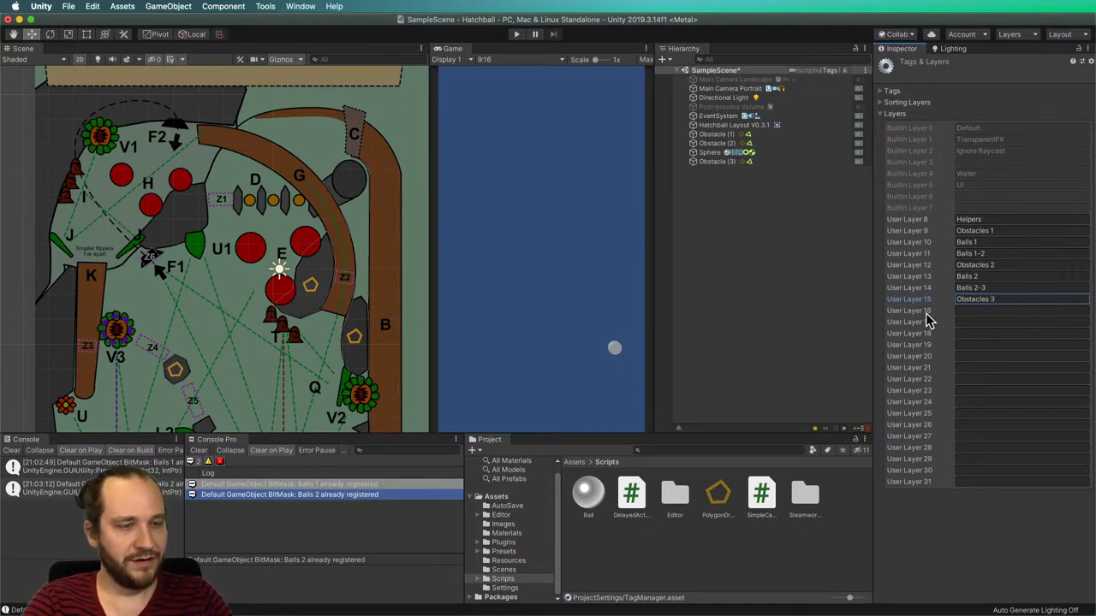
key(Tab)
text(Ba)
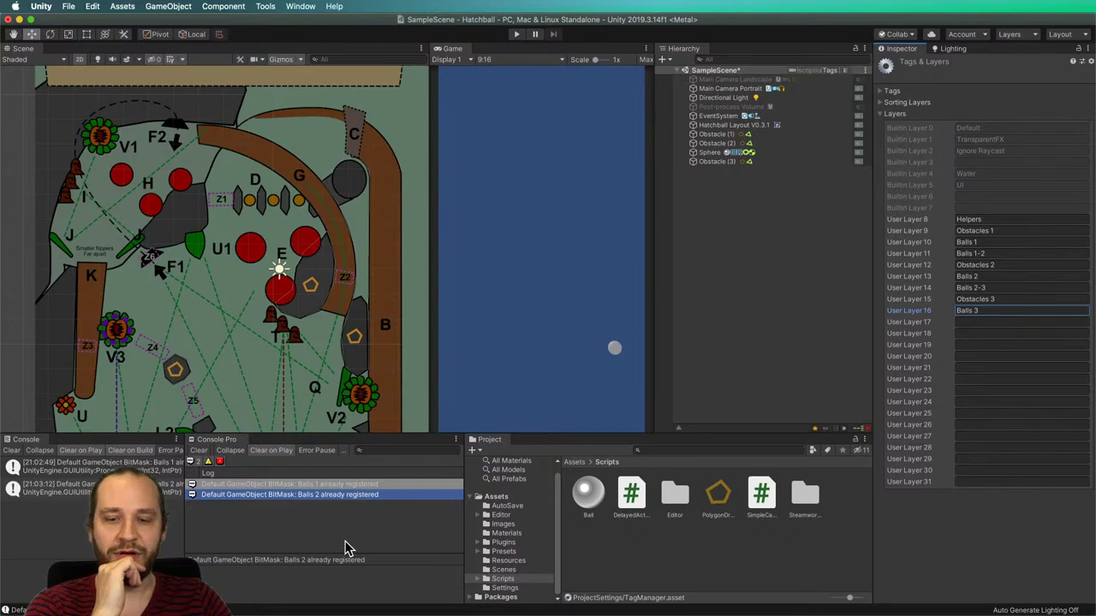
click(313, 529)
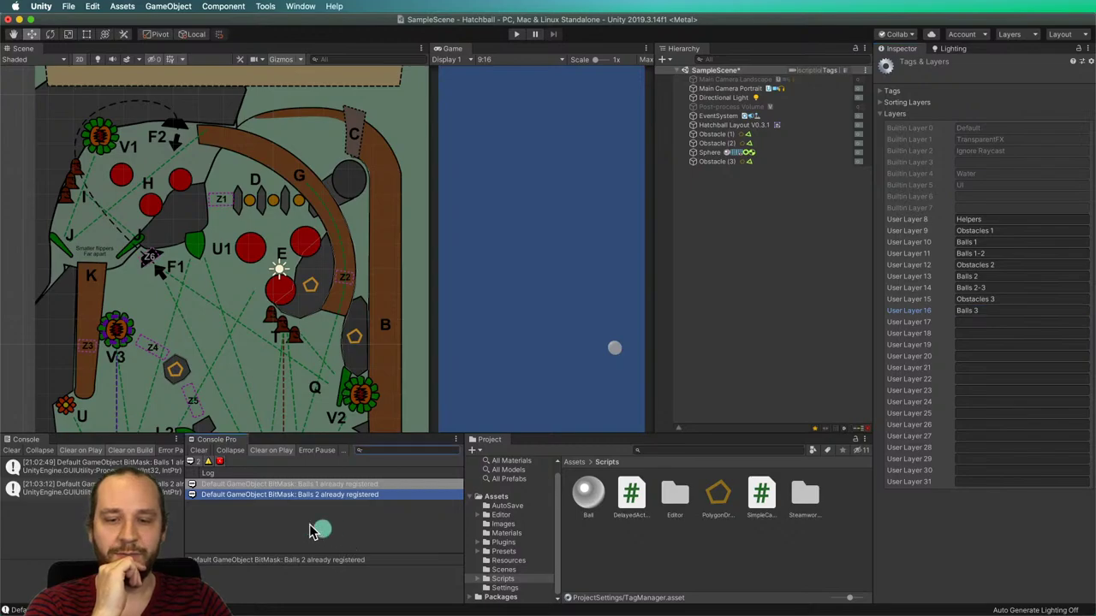
Clear the logged warnings in Console Pro.
click(199, 451)
click(426, 533)
click(986, 532)
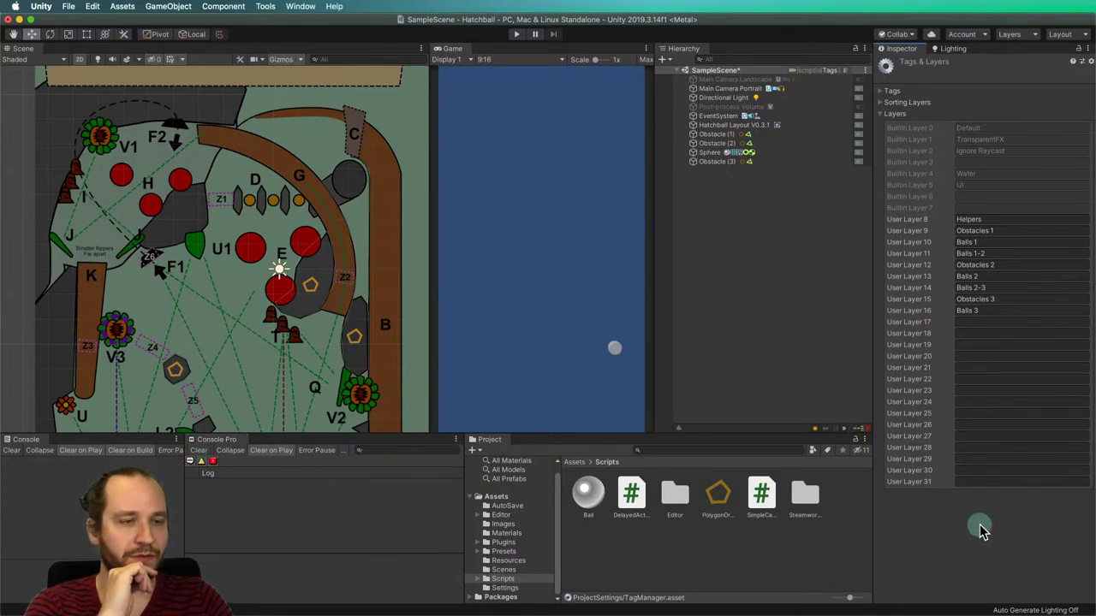
Rename the Sphere to 'Ball' and place it directly below Hatchball Layout in the Hierarchy.
click(780, 310)
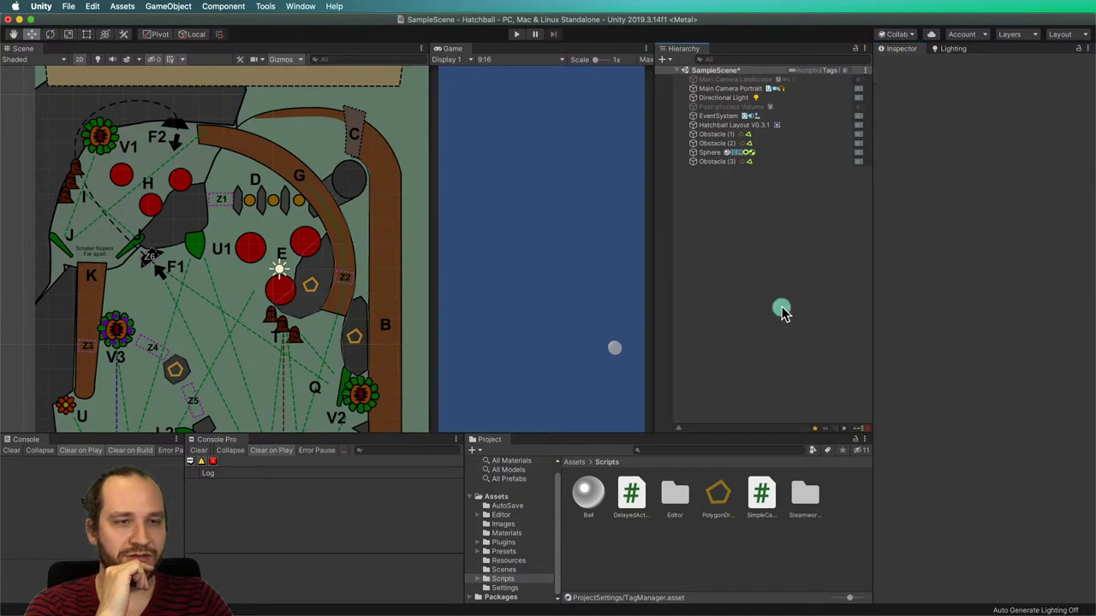
click(710, 152)
click(710, 152)
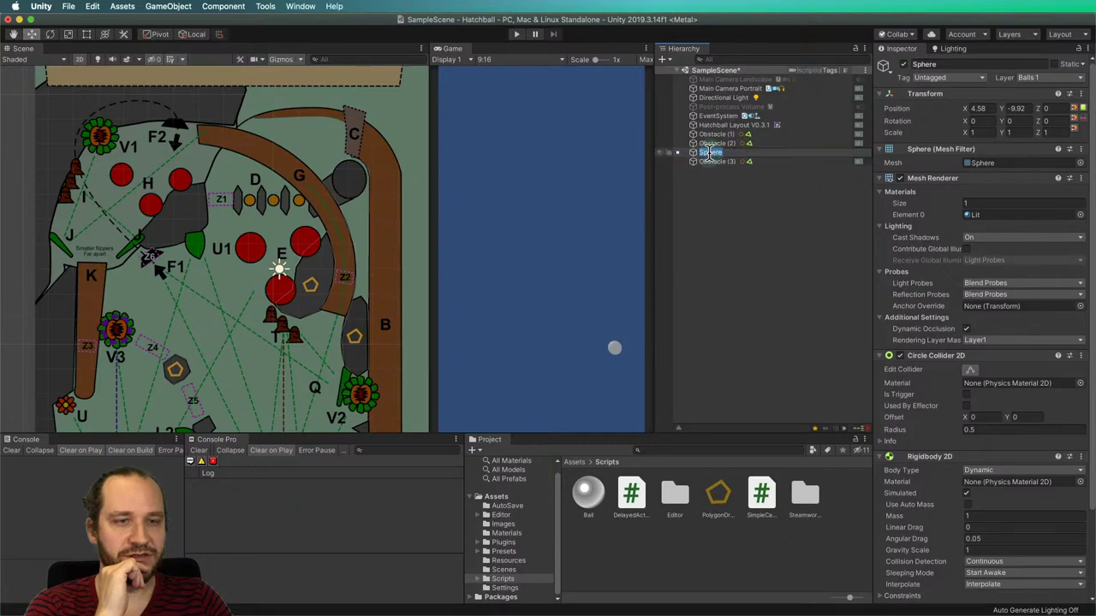
text(Ball)
key(Return)
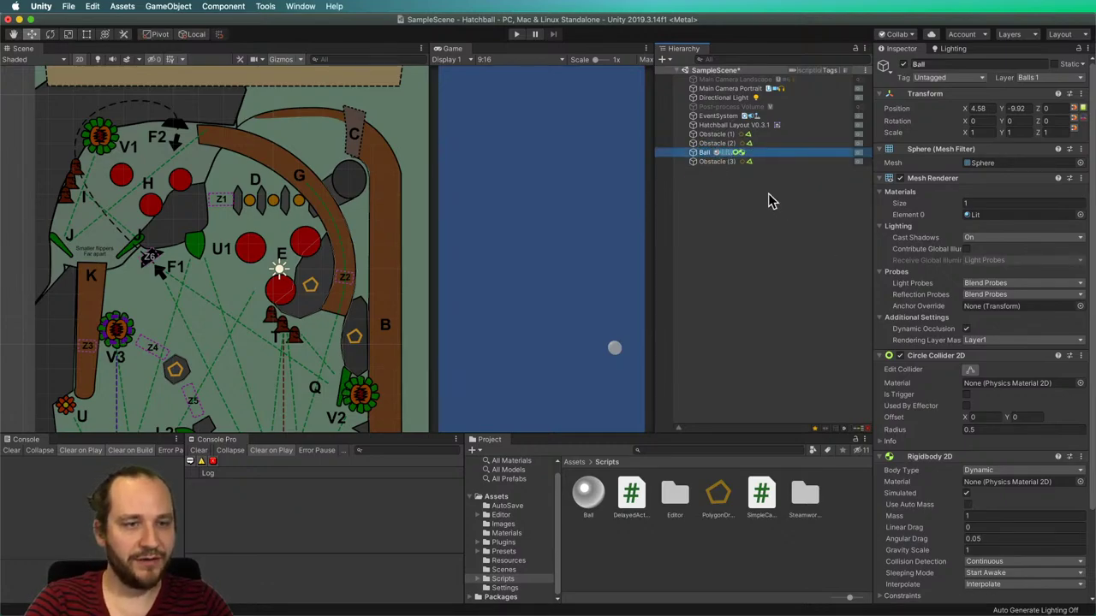
drag(702, 159, 705, 129)
Drag the Ball from the launch lane up to the top of the board.
click(747, 256)
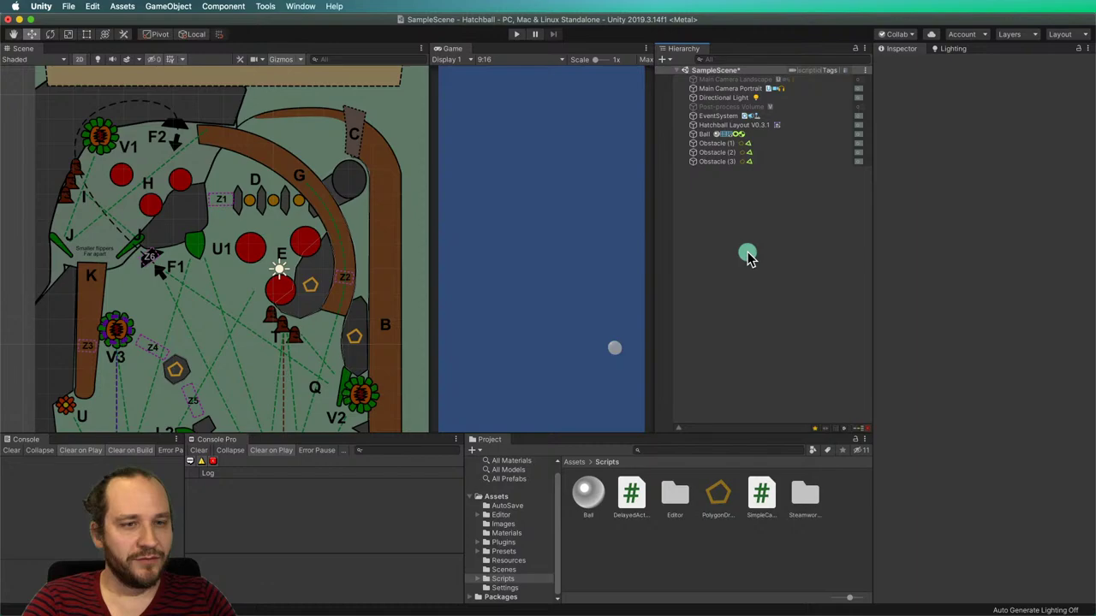
click(708, 144)
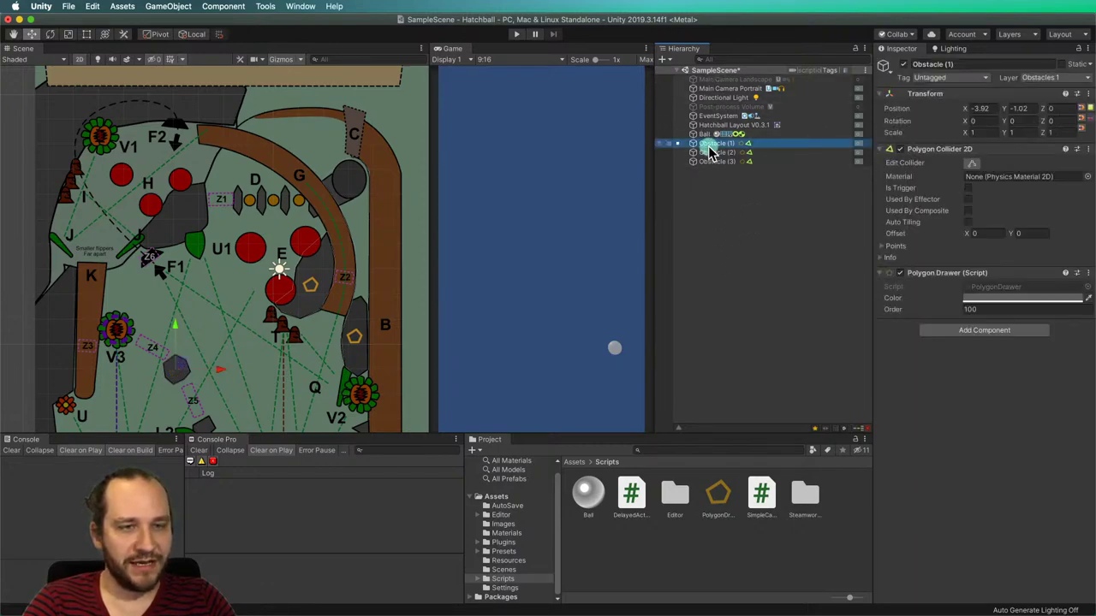
click(704, 135)
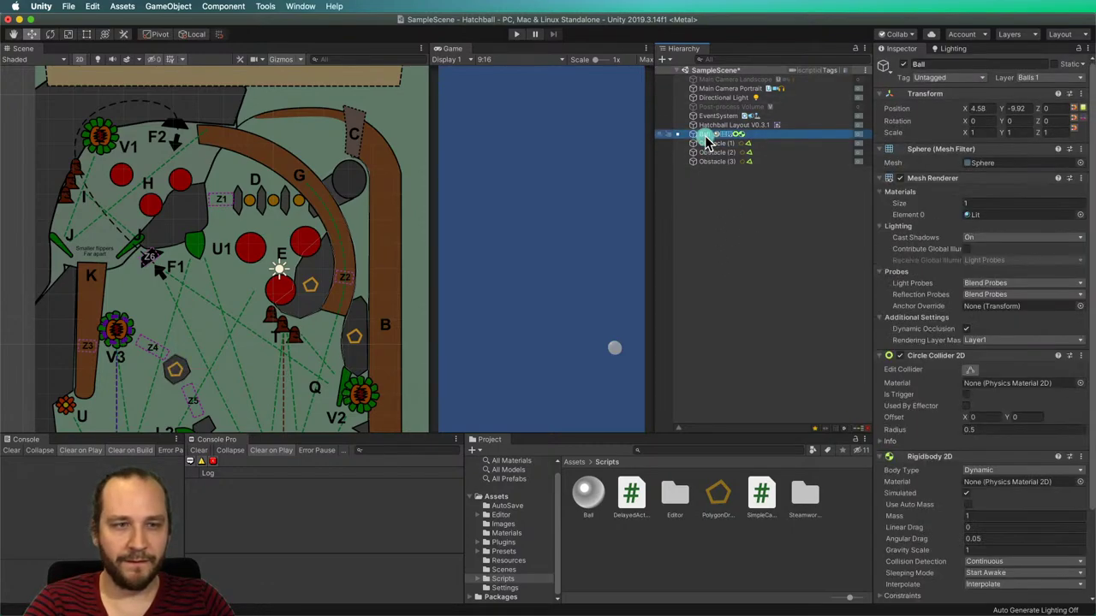
scroll(242, 286, down, 5)
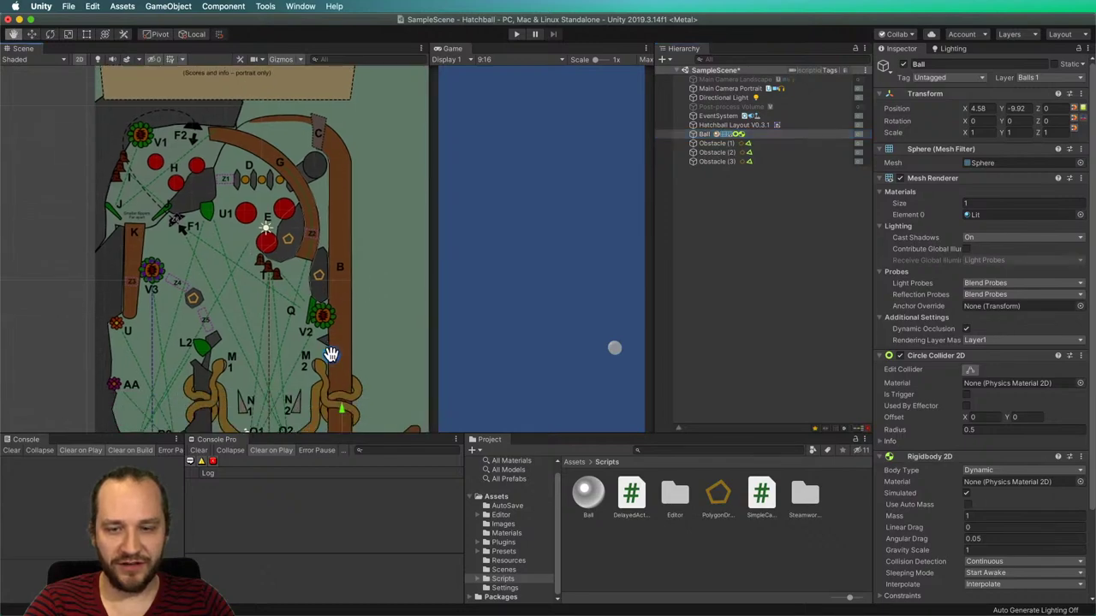
middle_drag(345, 406, 348, 376)
drag(346, 367, 304, 78)
middle_drag(304, 78, 304, 130)
click(719, 143)
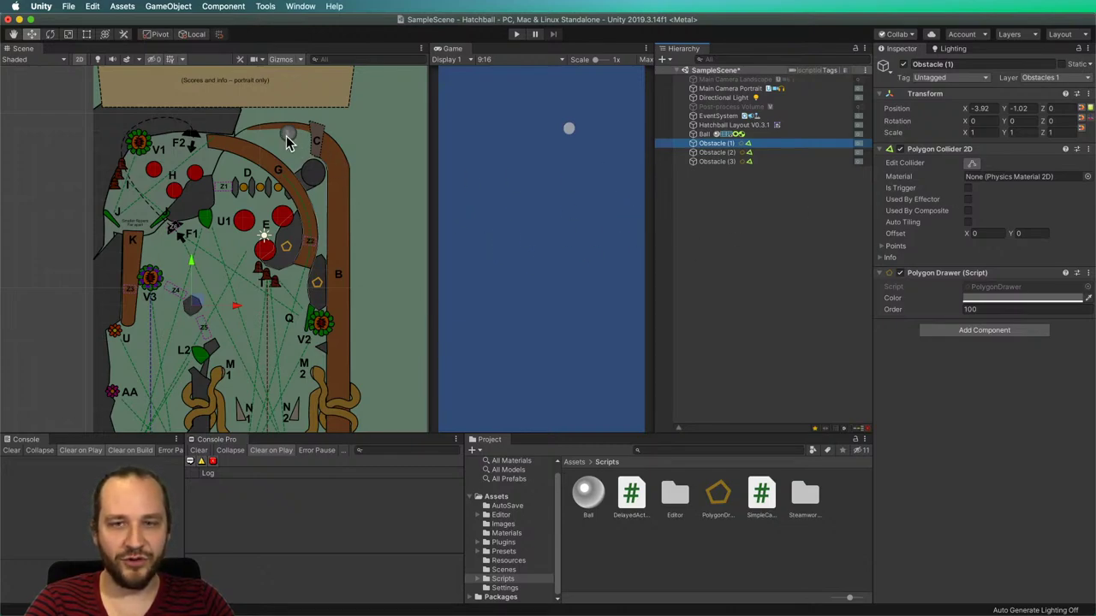
click(516, 34)
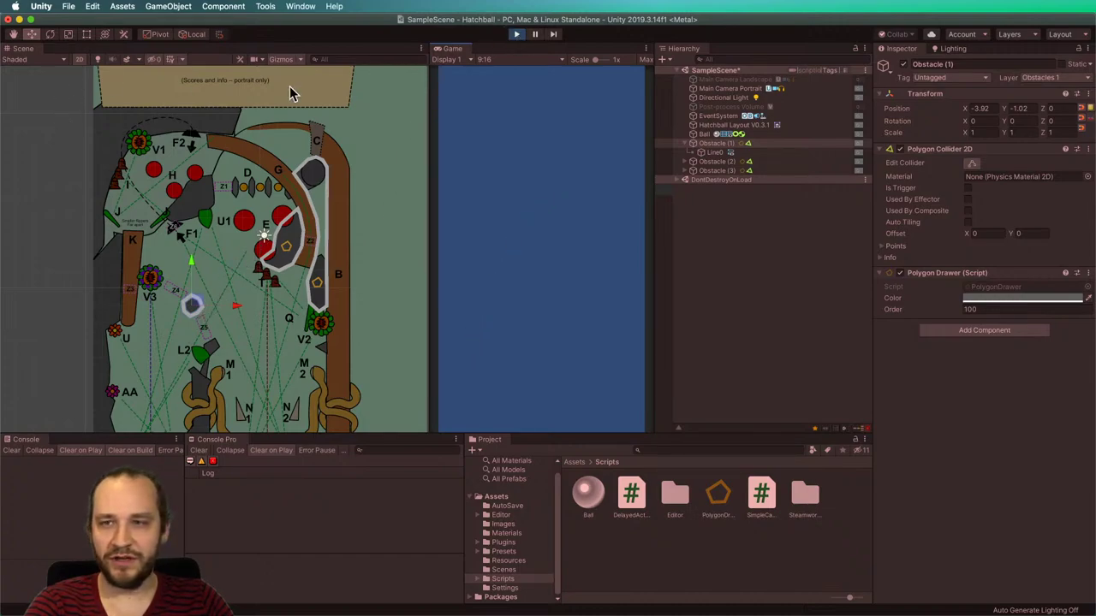
click(719, 153)
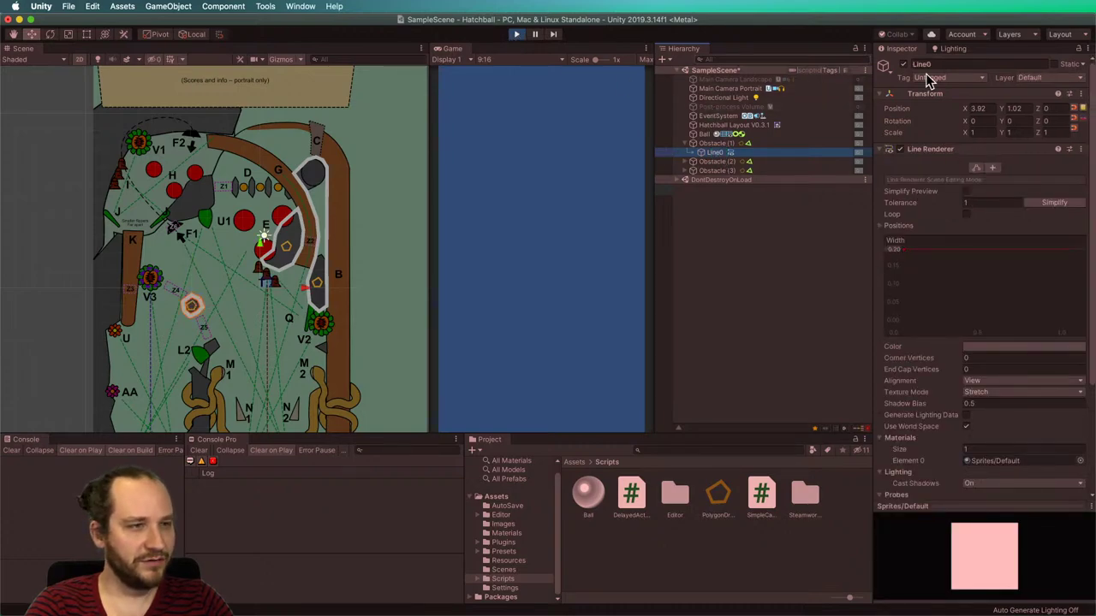
click(516, 34)
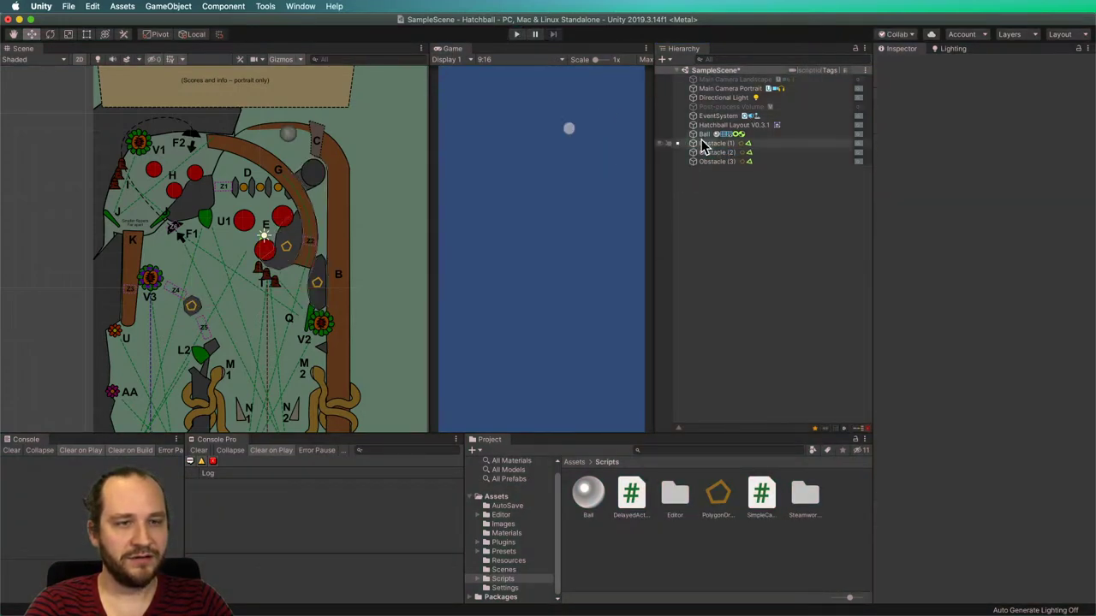
click(706, 144)
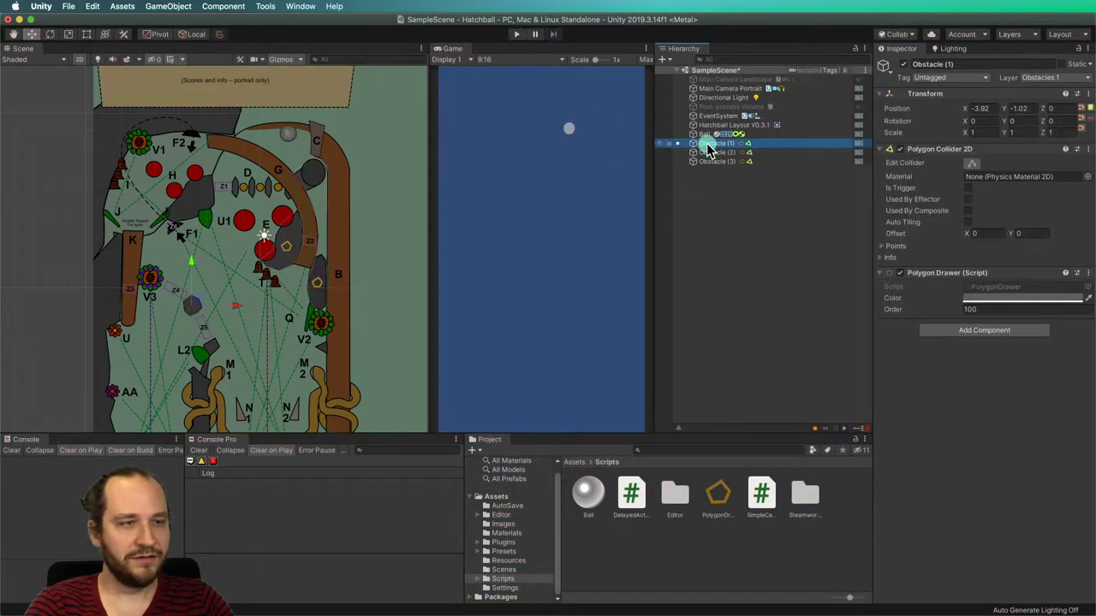
click(719, 214)
click(1061, 34)
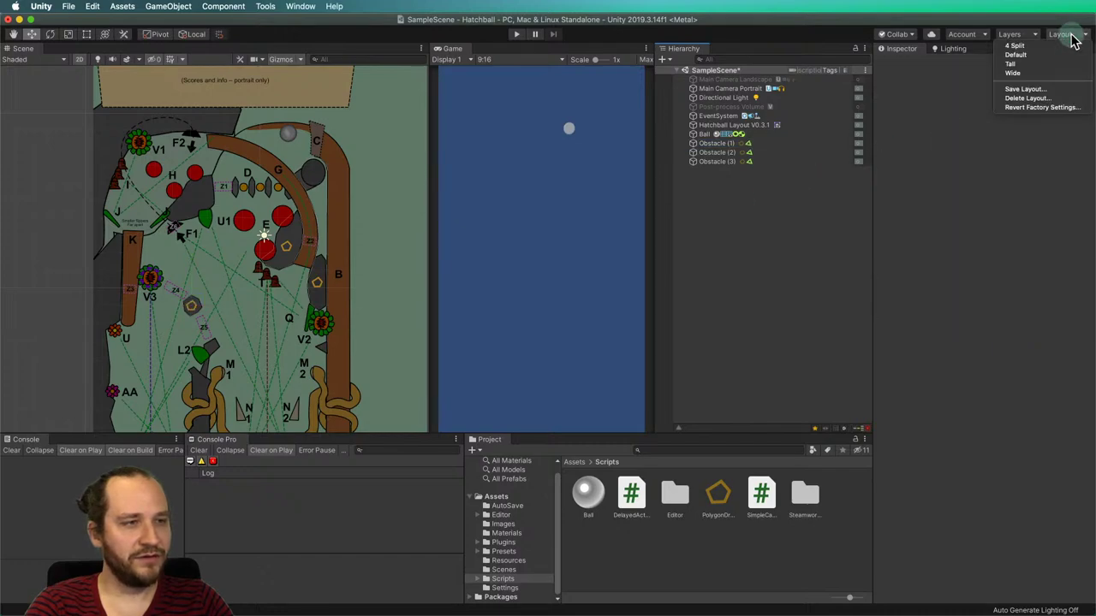
click(1044, 36)
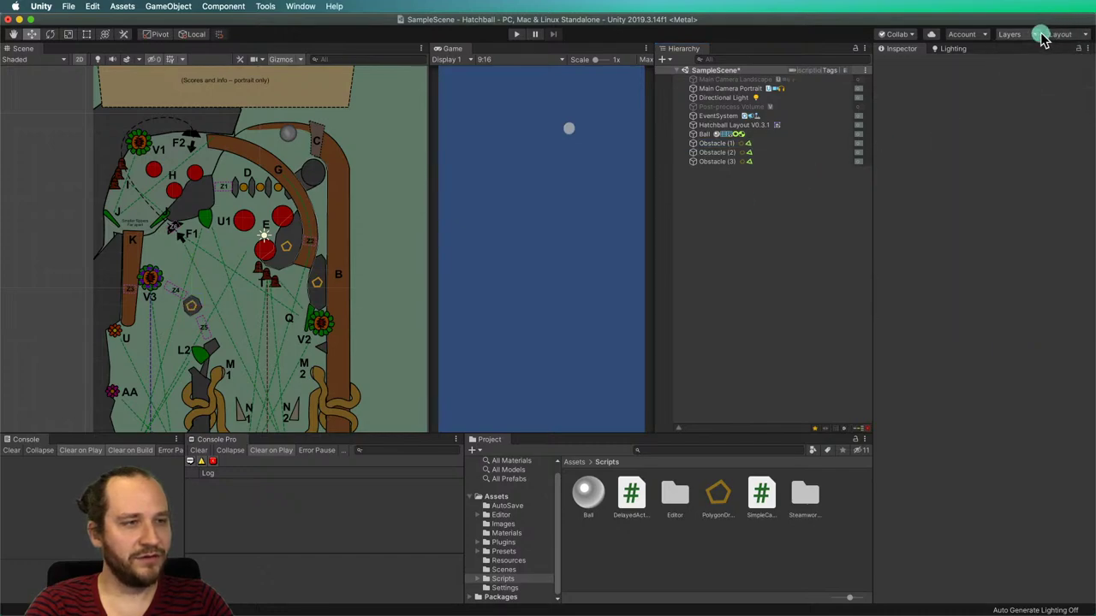
Select both Main Camera objects and set their Culling Mask to Everything.
click(735, 89)
shift+click(733, 79)
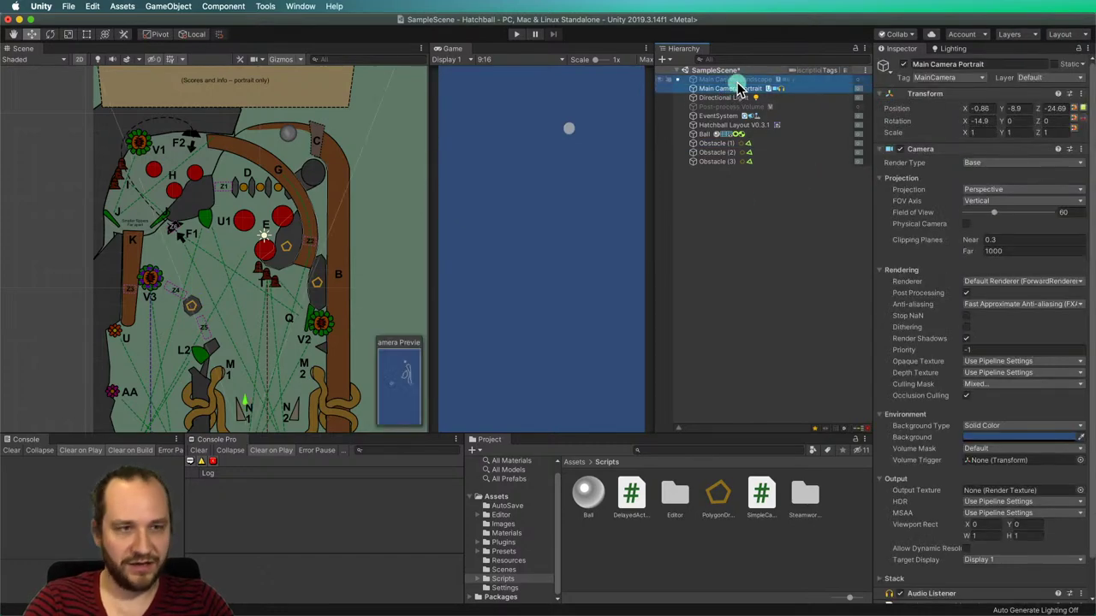
click(962, 78)
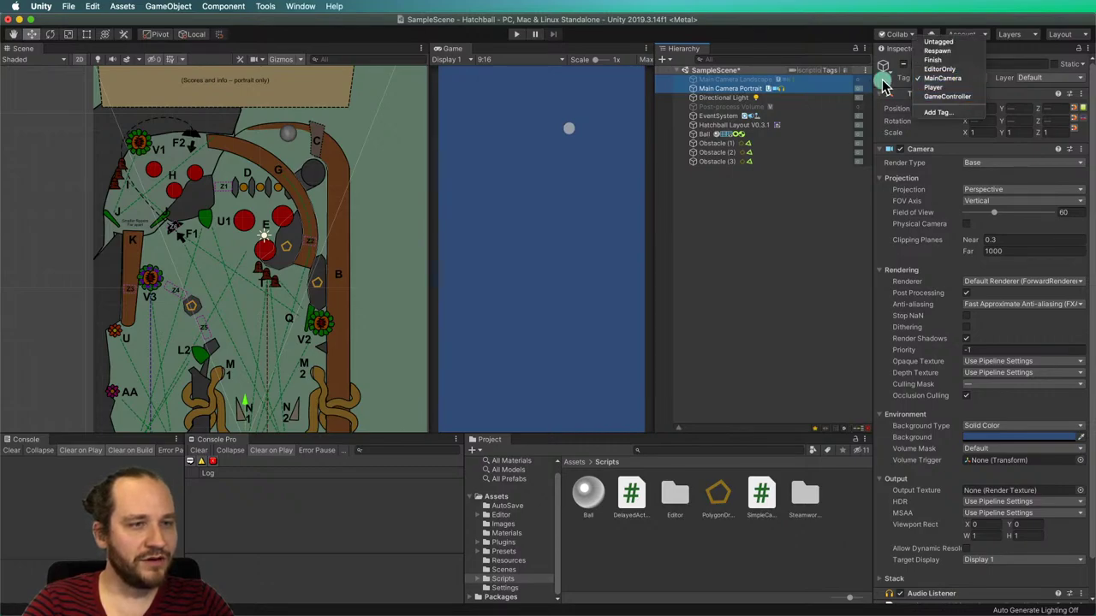
click(882, 86)
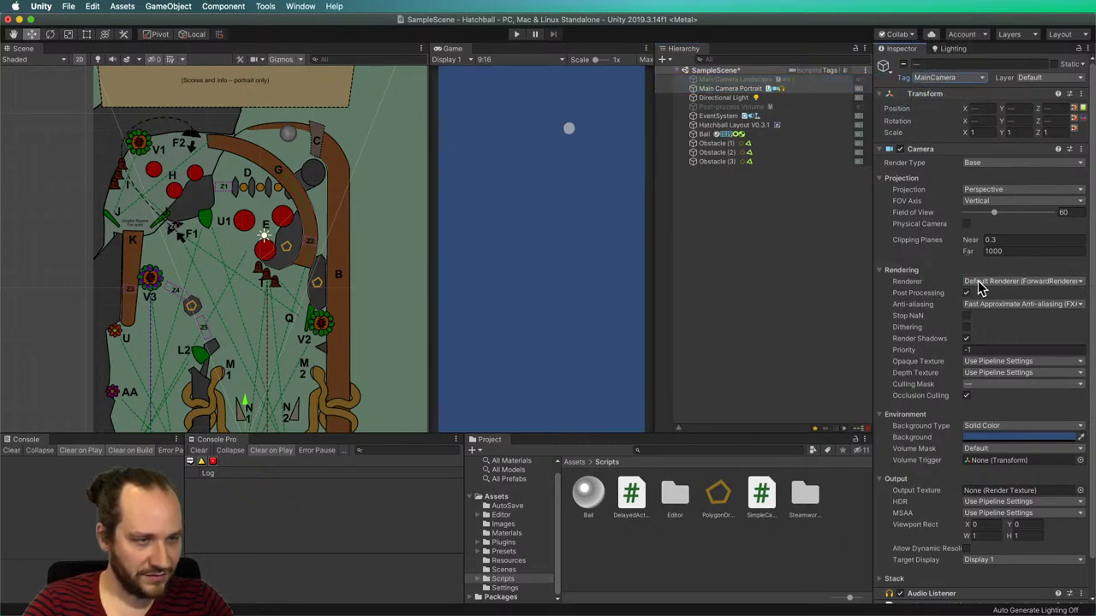
click(996, 384)
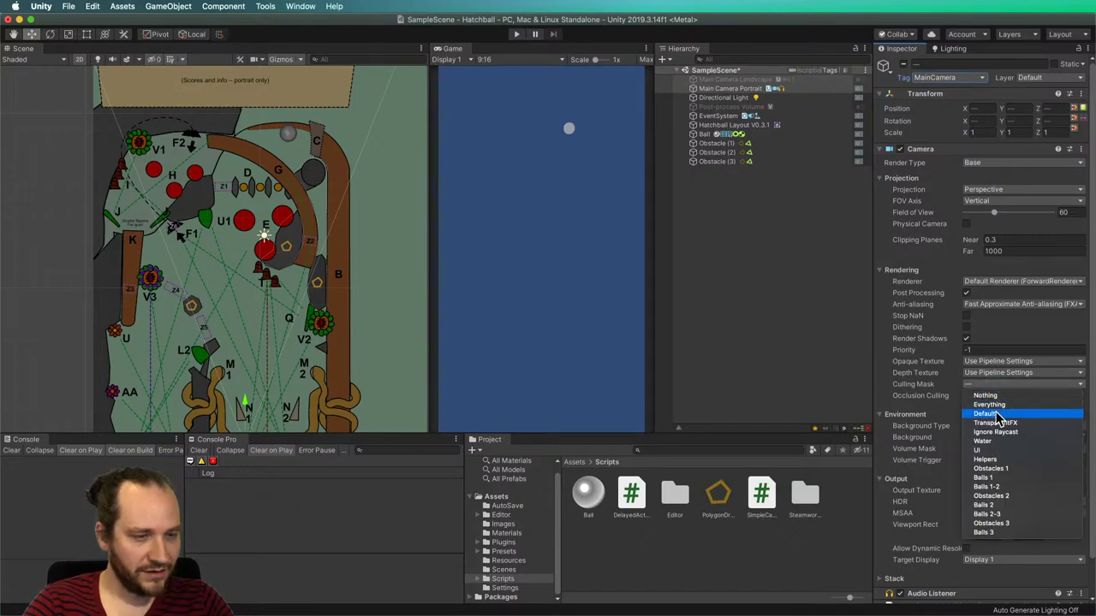
click(989, 404)
Exclude TransparentFX, Ignore Raycast and Helpers from both cameras' Culling Mask.
click(985, 387)
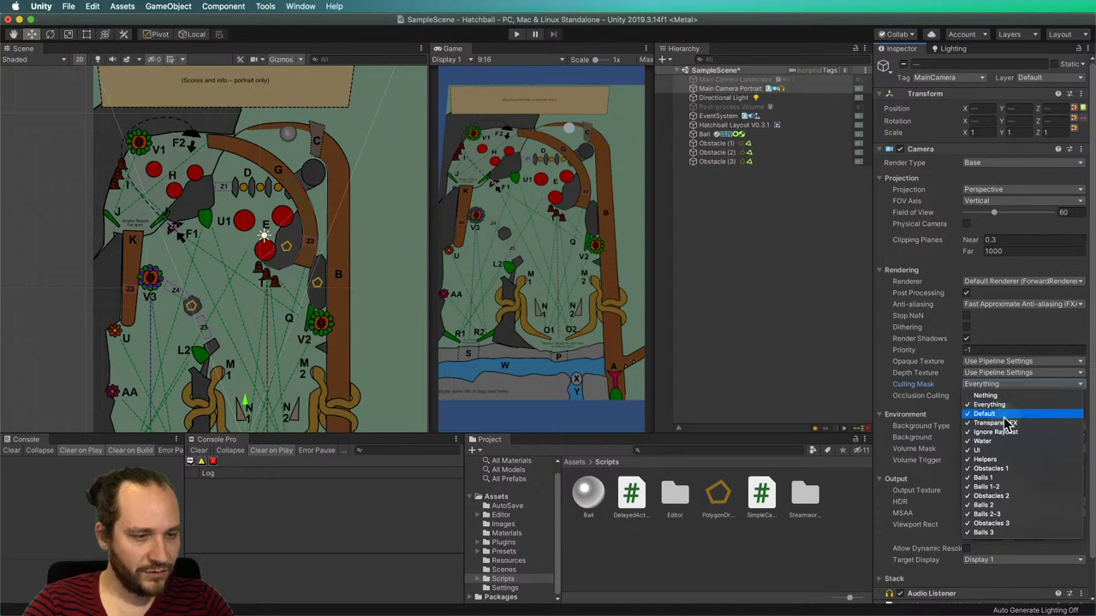
click(994, 424)
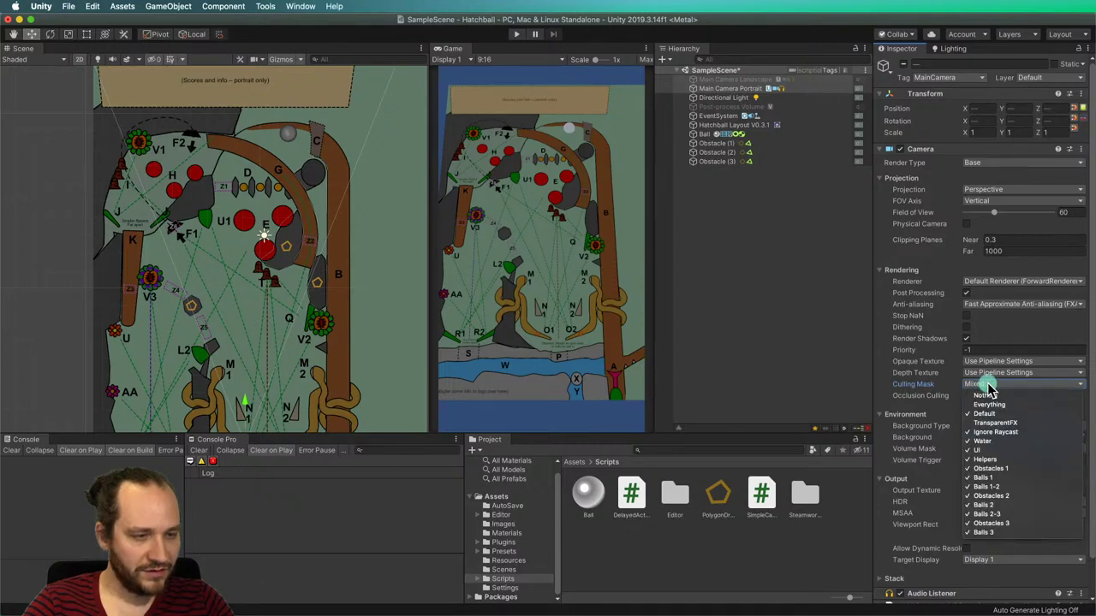
click(990, 387)
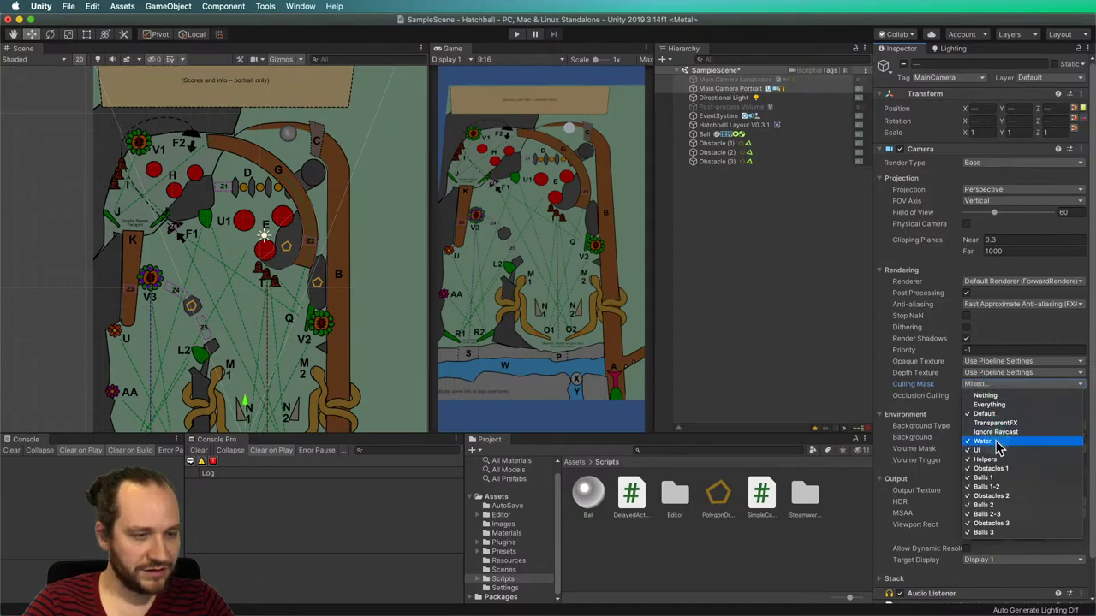
click(984, 441)
click(991, 385)
click(986, 441)
click(991, 384)
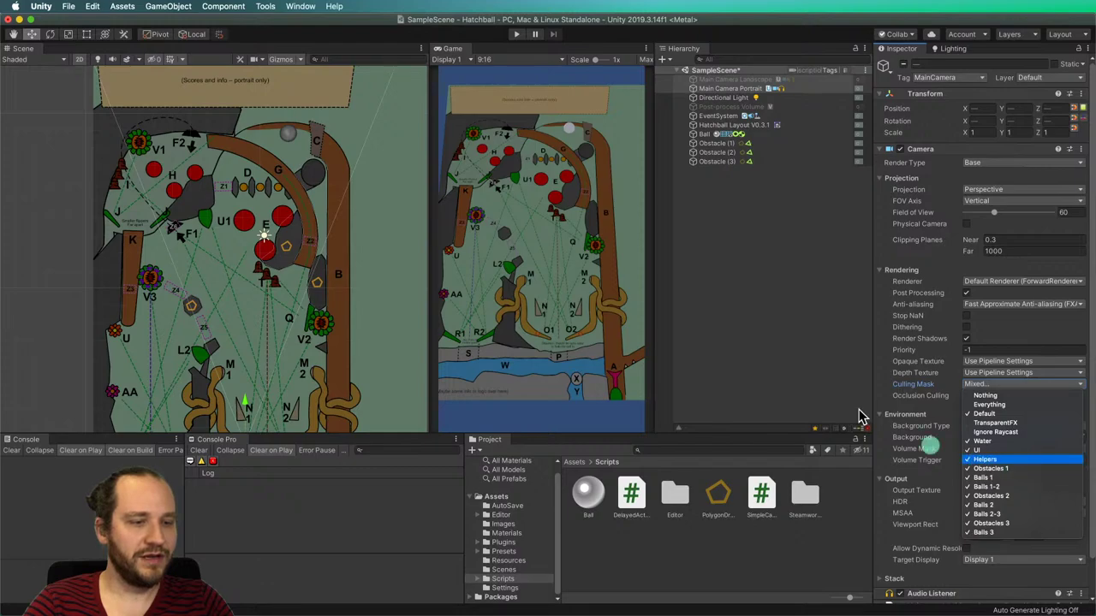
click(931, 445)
click(790, 297)
click(516, 34)
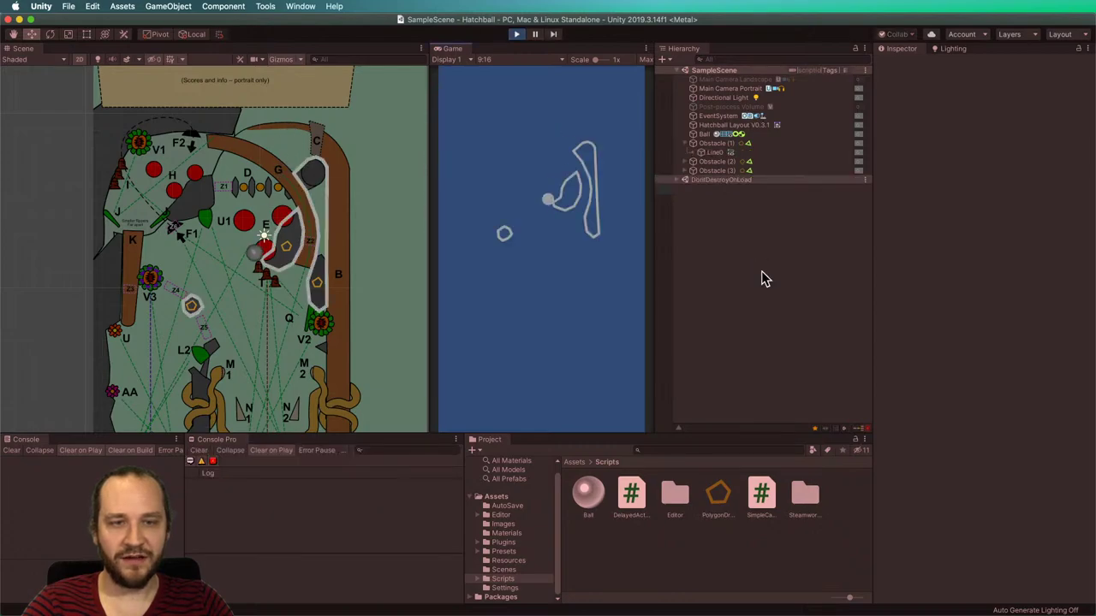
click(516, 35)
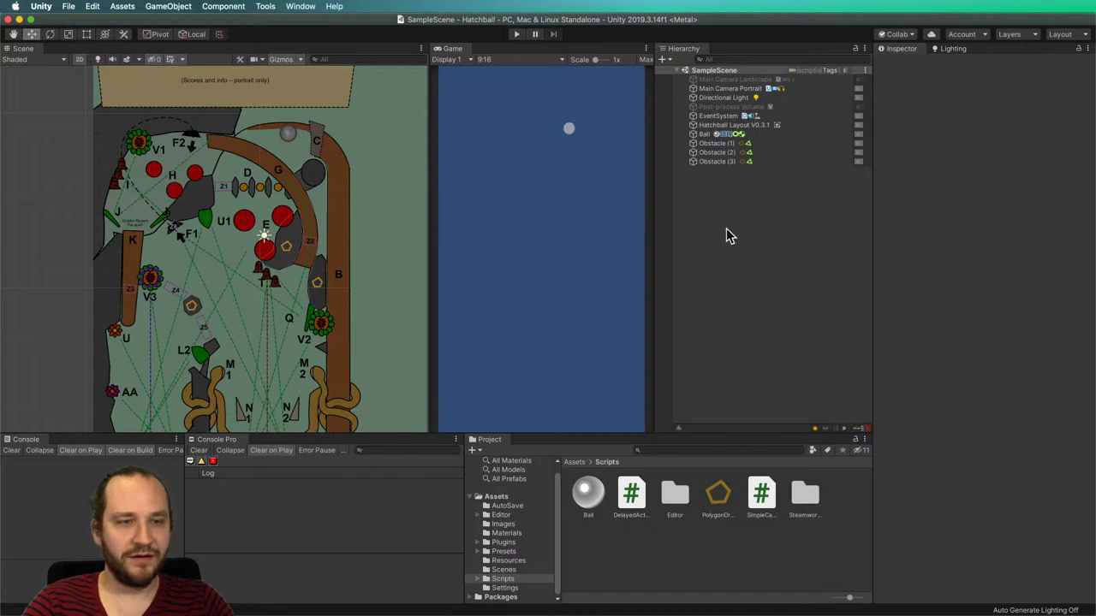
middle_drag(306, 272, 301, 229)
scroll(303, 229, down, 3)
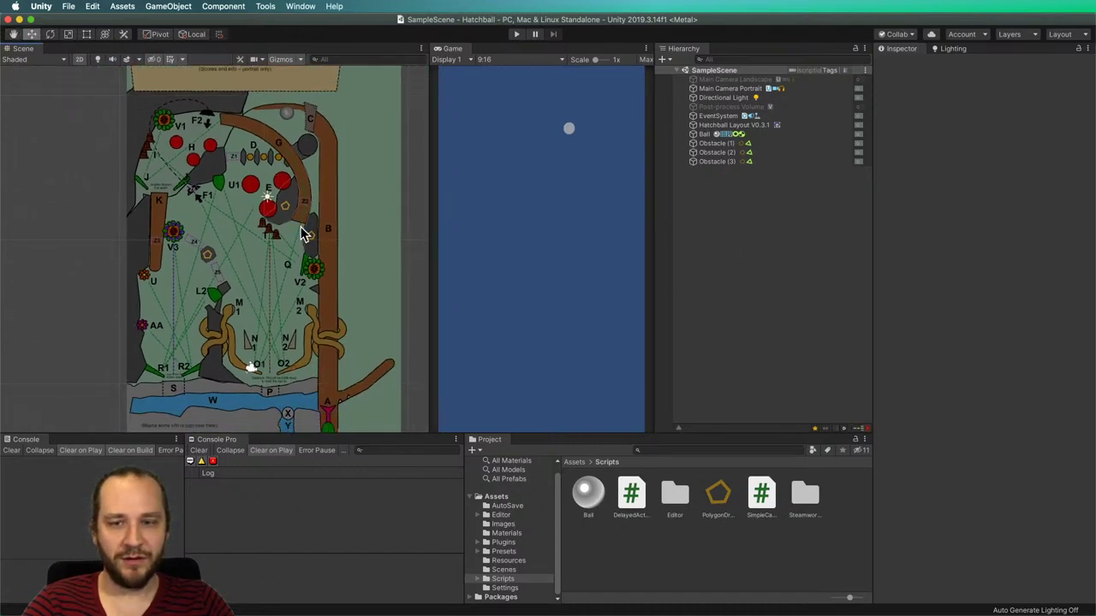
scroll(304, 231, down, 6)
middle_drag(310, 214, 254, 220)
Scale Hatchball Layout V0.3.1 to 2.5 on X and Y.
click(288, 216)
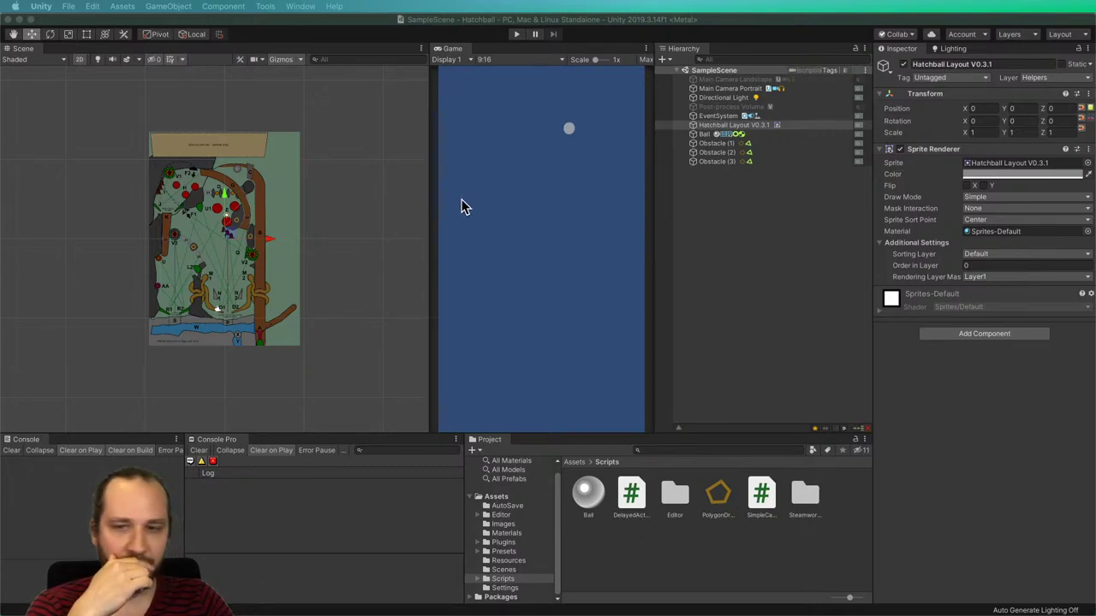
click(762, 184)
click(257, 181)
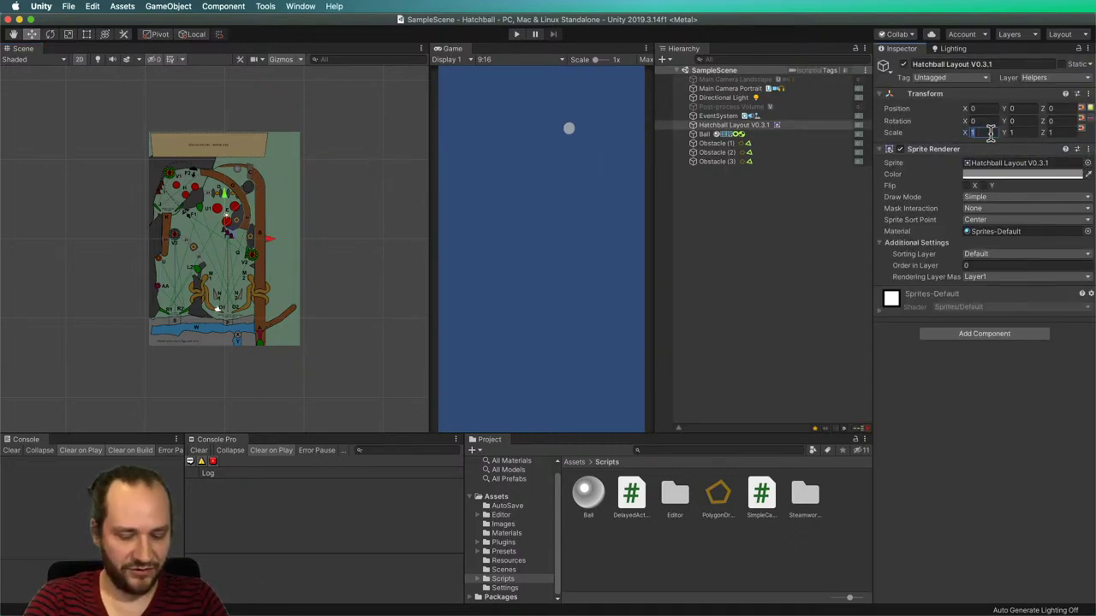
text(2.5)
key(Tab)
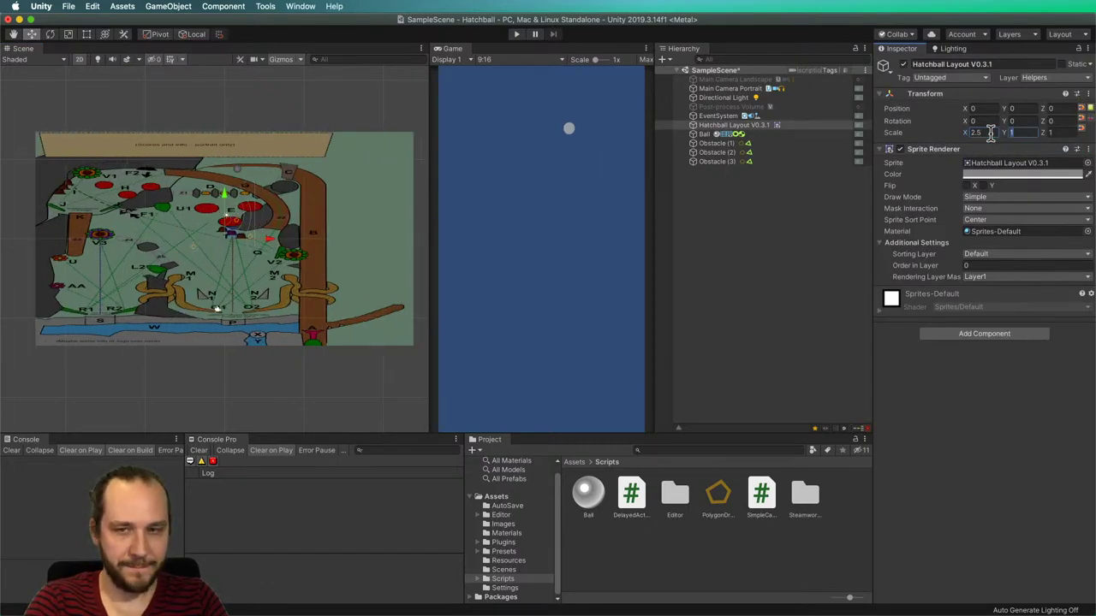
text(2.5)
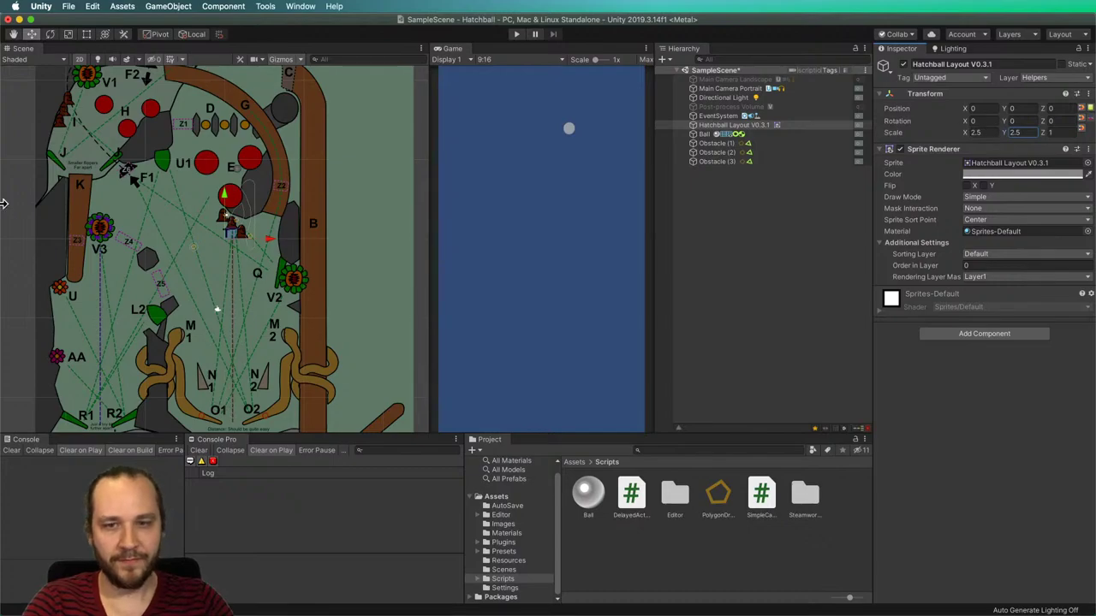
scroll(255, 178, down, 2)
middle_drag(290, 162, 300, 210)
click(301, 210)
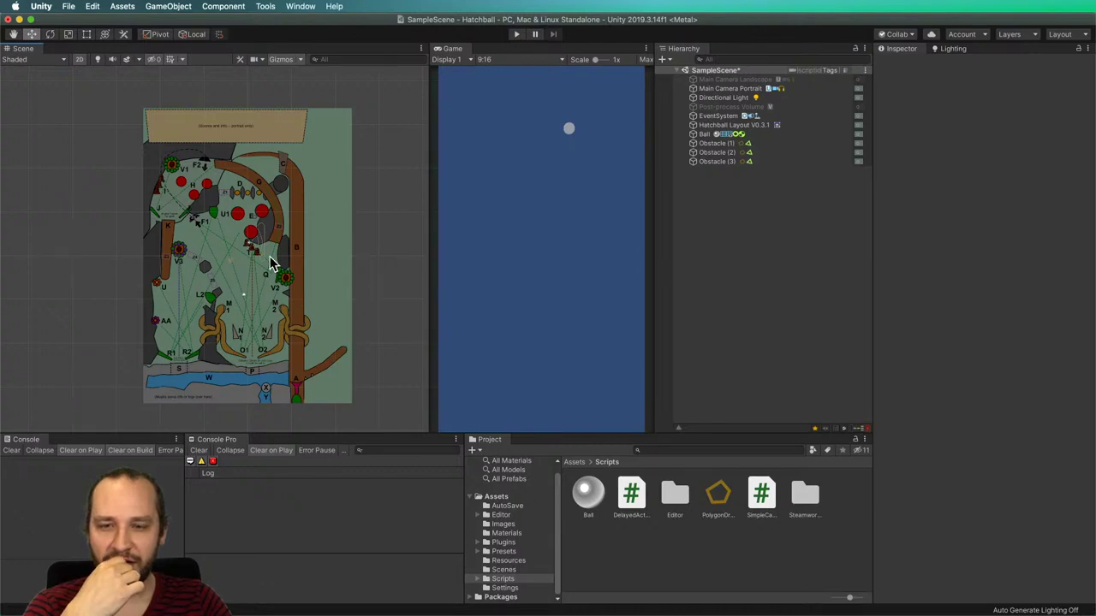
Drag the Ball down into the lower-right launch lane.
click(705, 135)
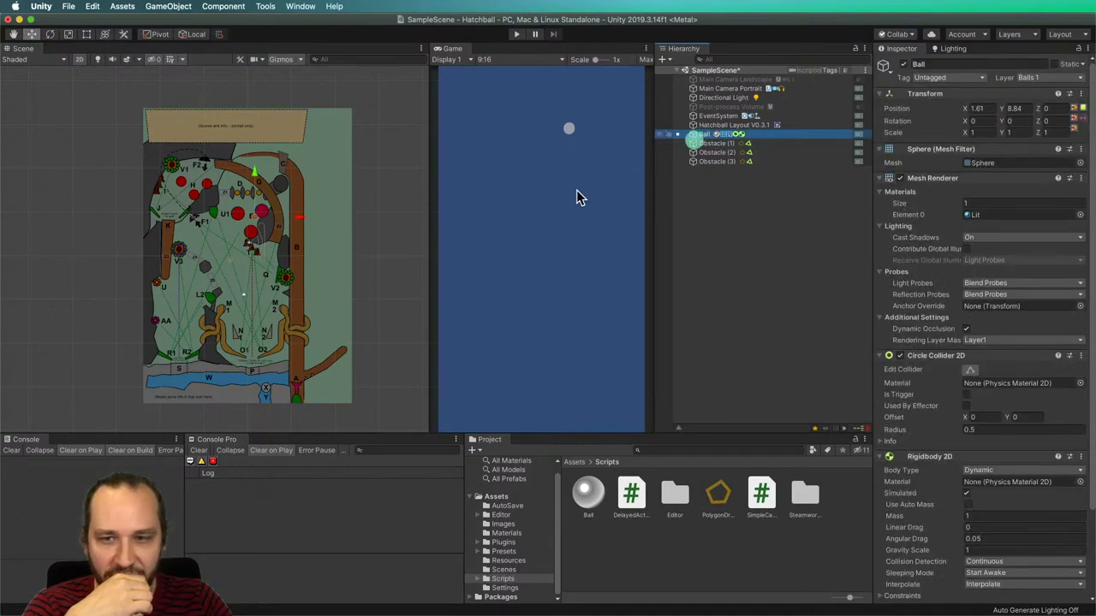
drag(265, 219, 308, 368)
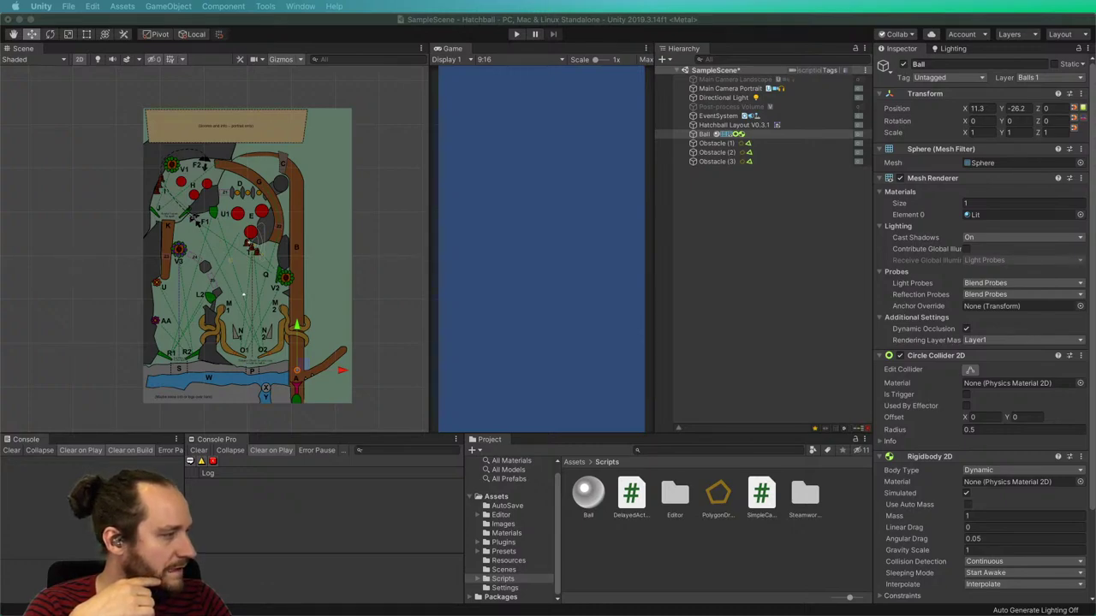
click(395, 277)
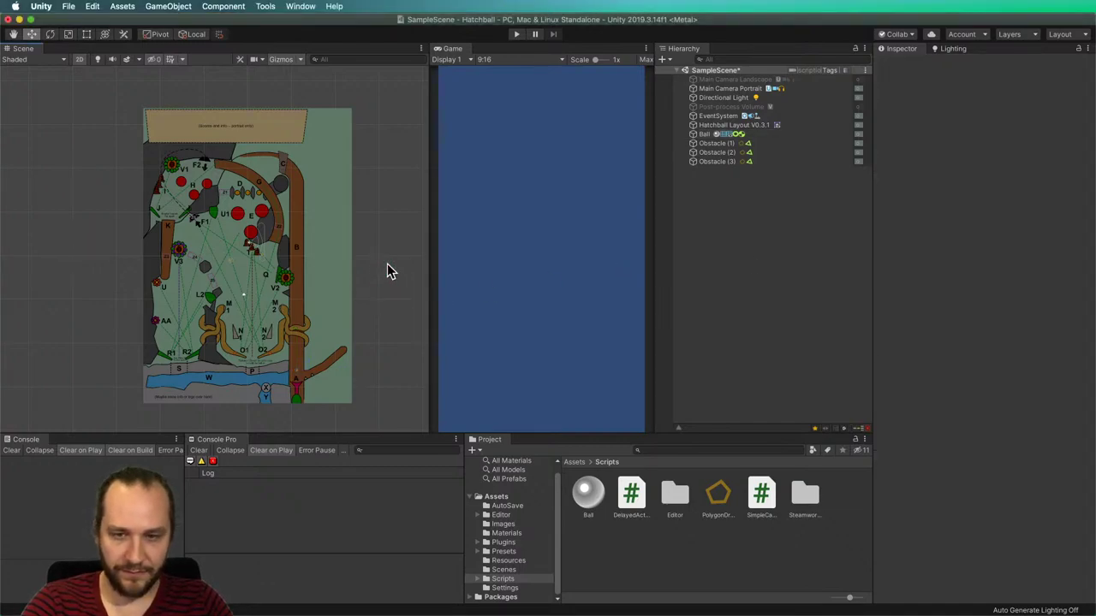
click(92, 6)
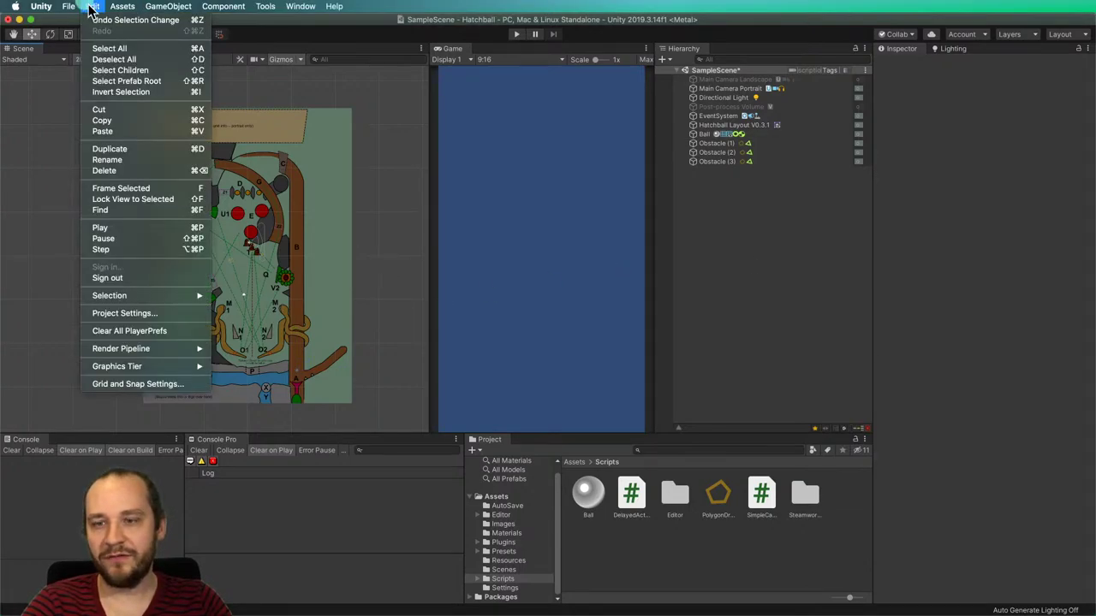
click(150, 313)
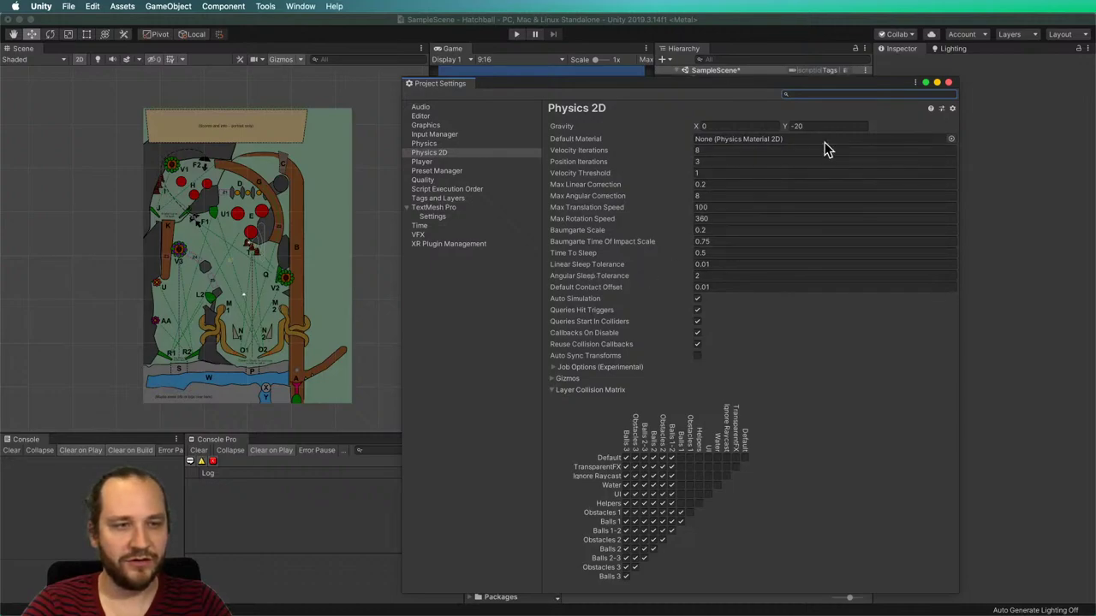
click(948, 83)
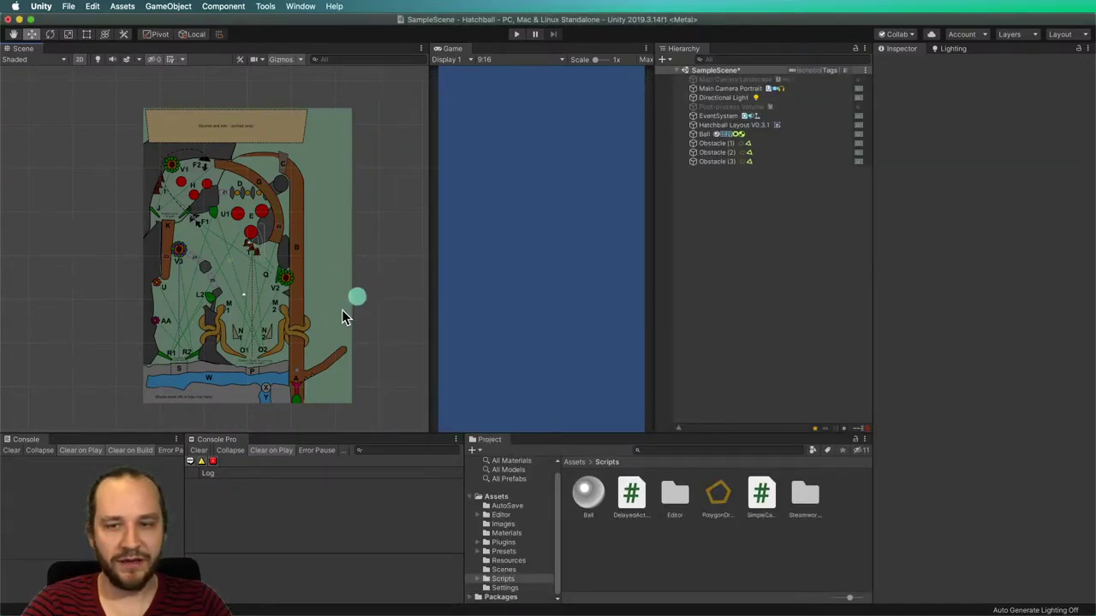
scroll(342, 318, up, 5)
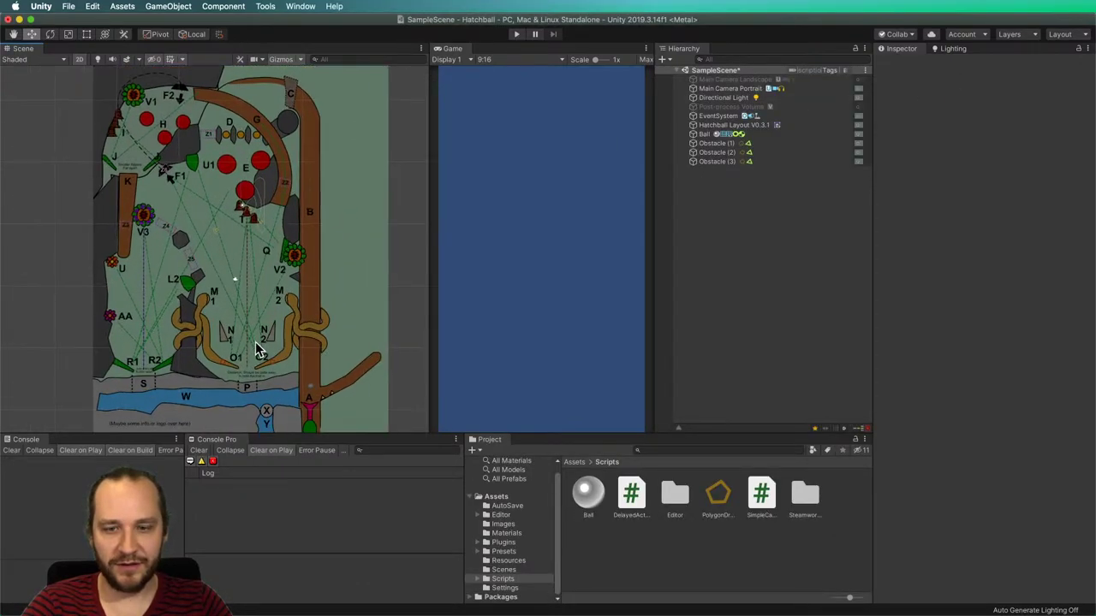
scroll(256, 342, down, 2)
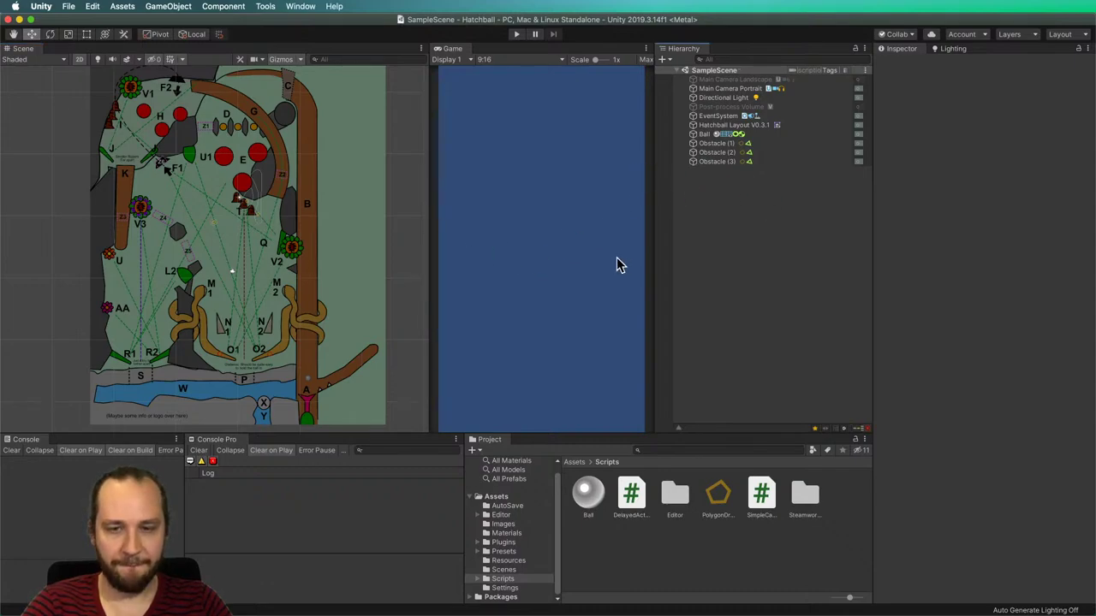
Set the Ball's Transform Scale to 2 on all axes.
click(314, 381)
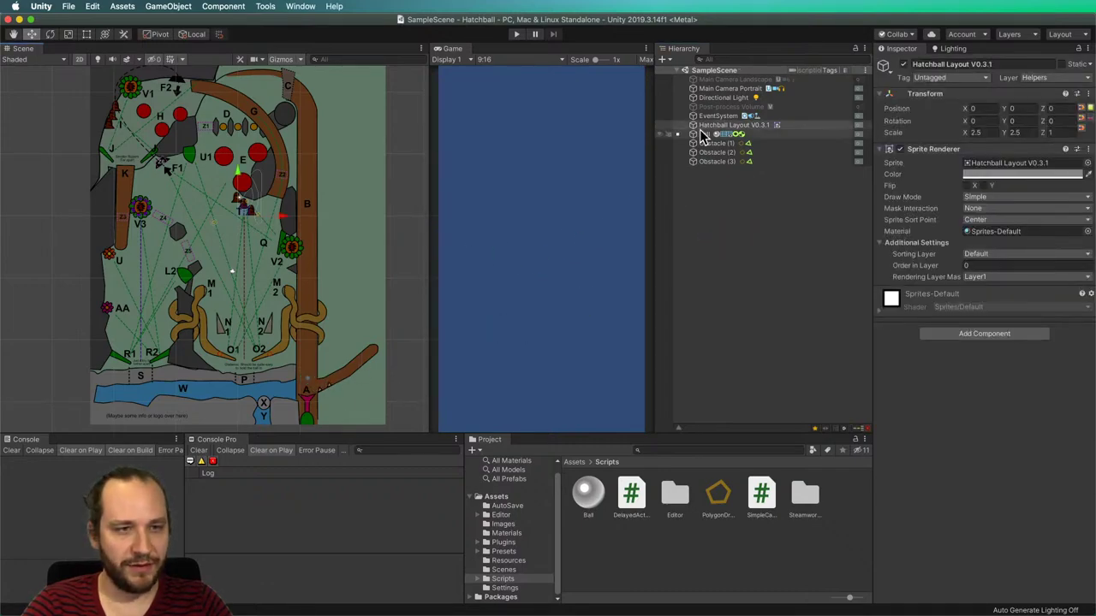
click(773, 135)
click(987, 133)
text(2)
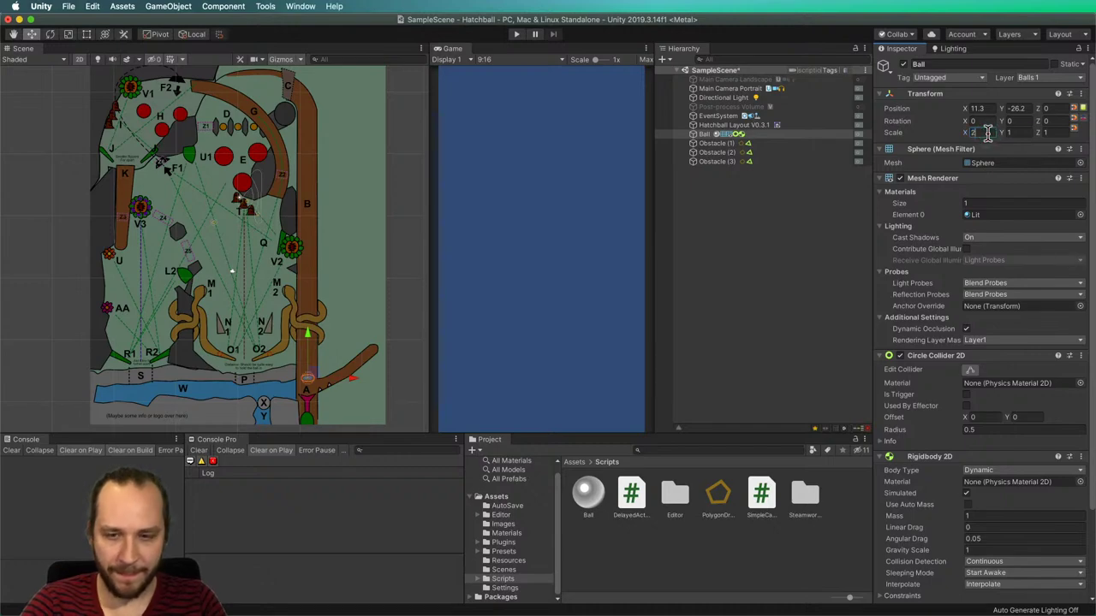
key(Tab)
text(2)
key(Tab)
text(2)
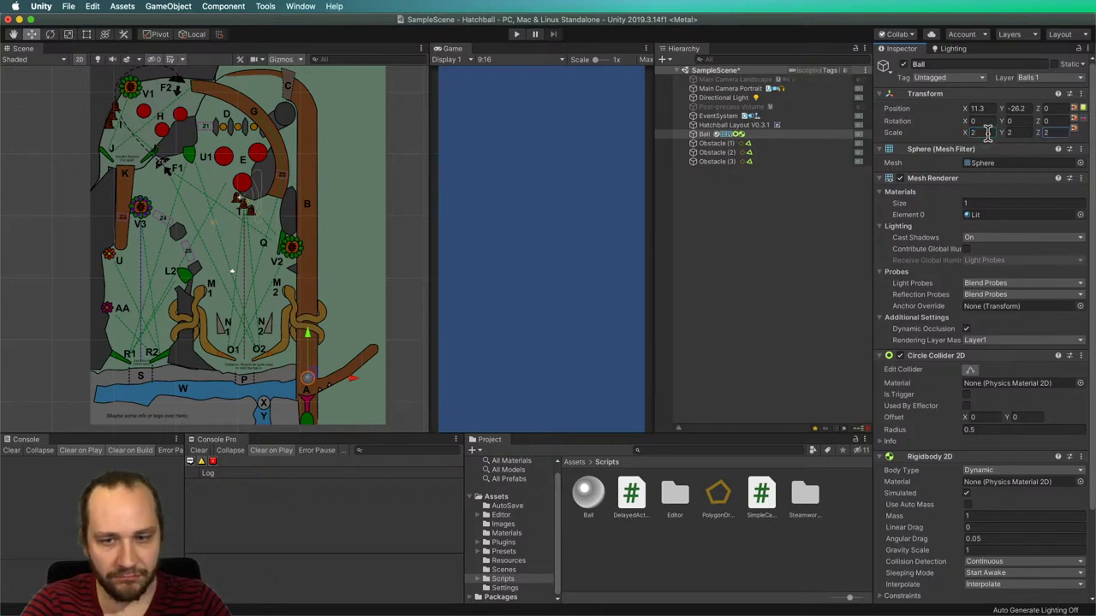
click(744, 264)
Set the Hatchball Layout's Scale X and Y to 3.
click(734, 125)
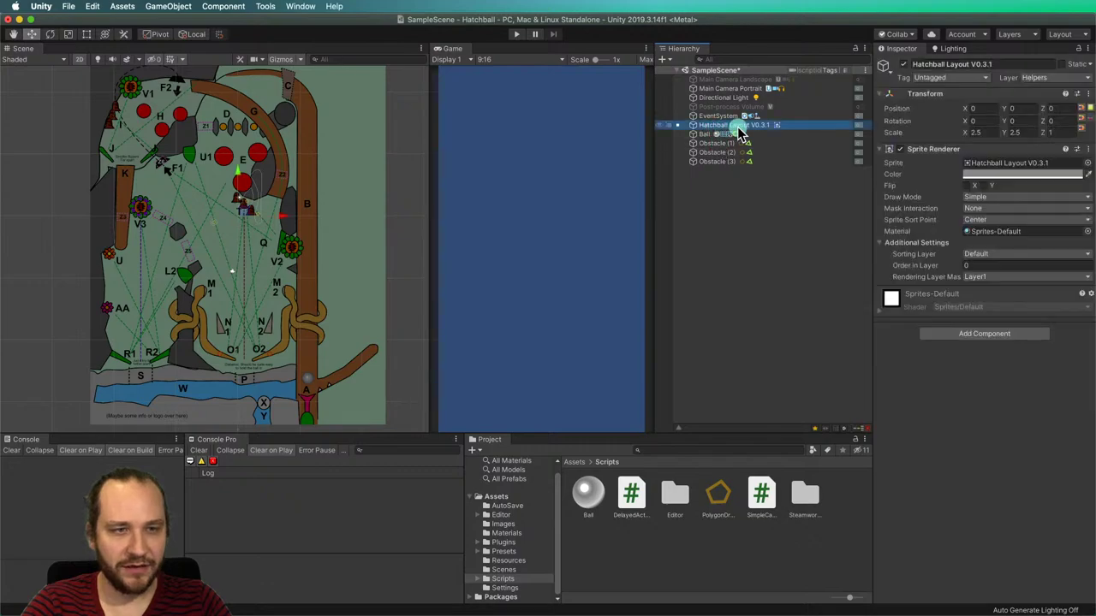
click(976, 133)
text(3)
key(Tab)
text(3)
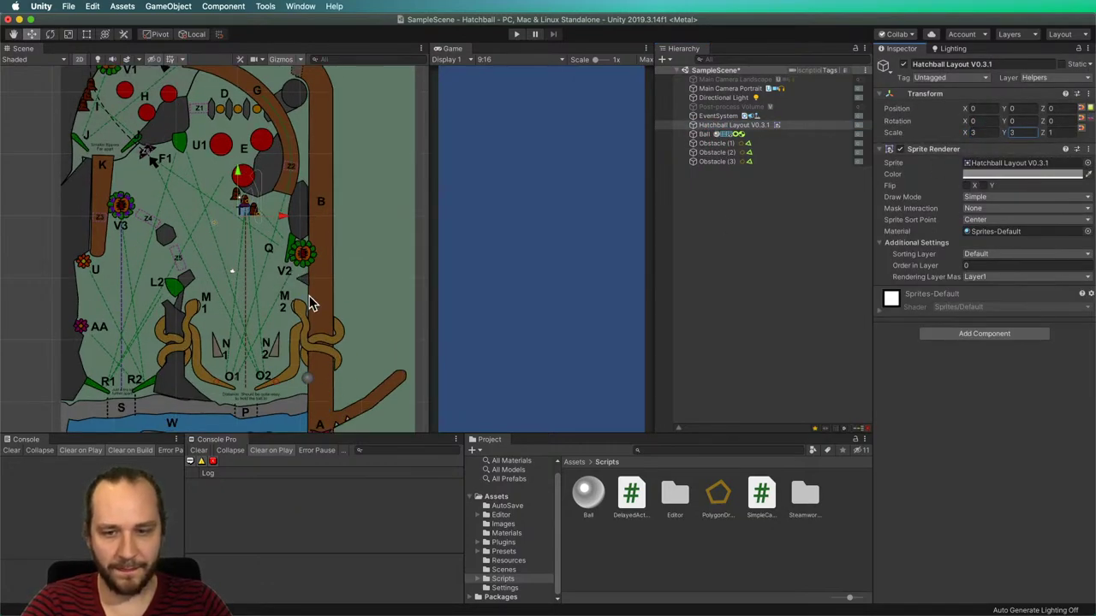
Drag the Ball lower in the launch lane to about X 13.4, Y -33.2.
scroll(273, 284, down, 2)
scroll(331, 251, down, 3)
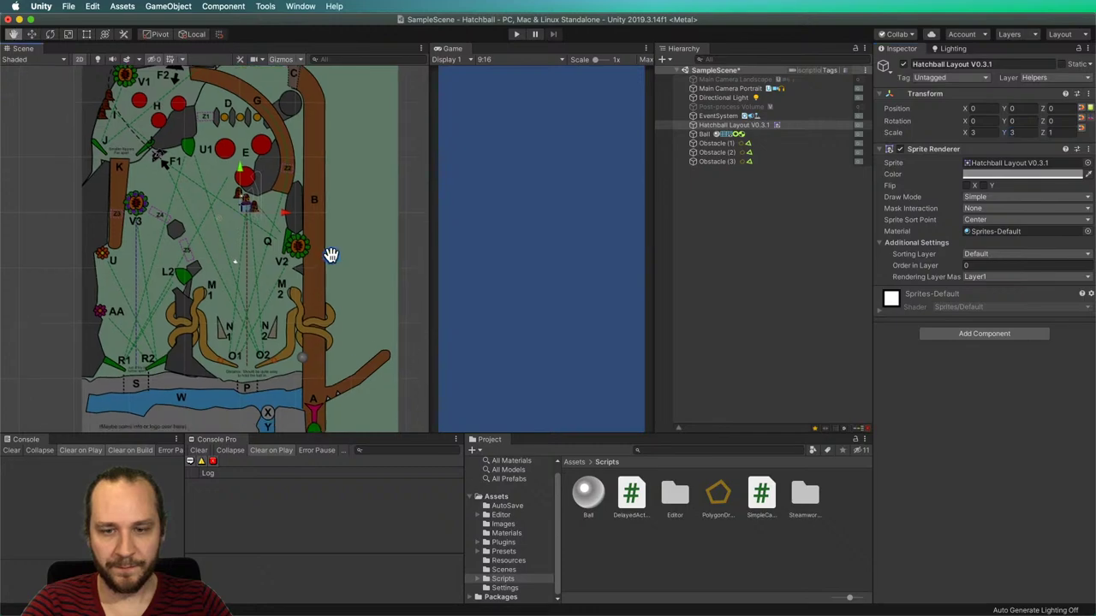
drag(286, 316, 296, 347)
drag(333, 305, 412, 287)
scroll(411, 266, up, 3)
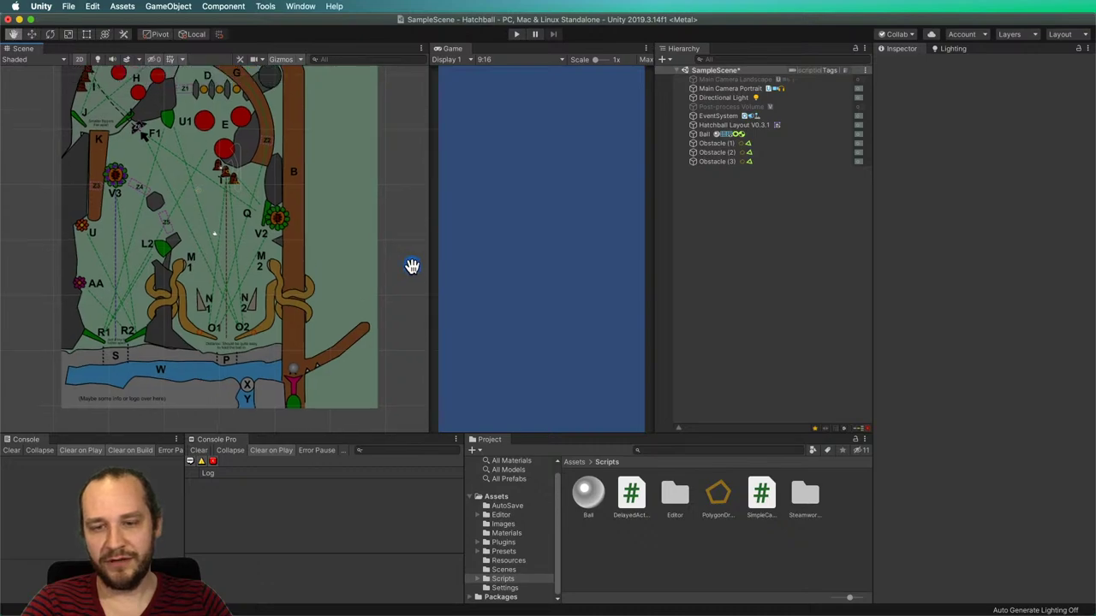
click(412, 292)
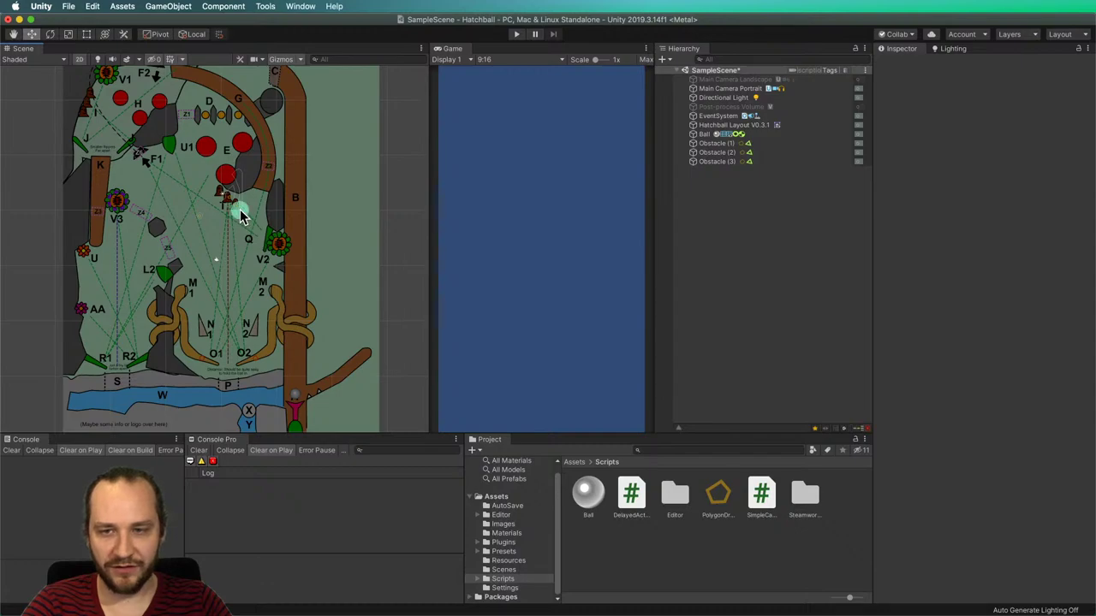
Move Obstacle (1) to about X -11.6, Y -3.04, between Z4 and Z5 beside V3.
click(241, 216)
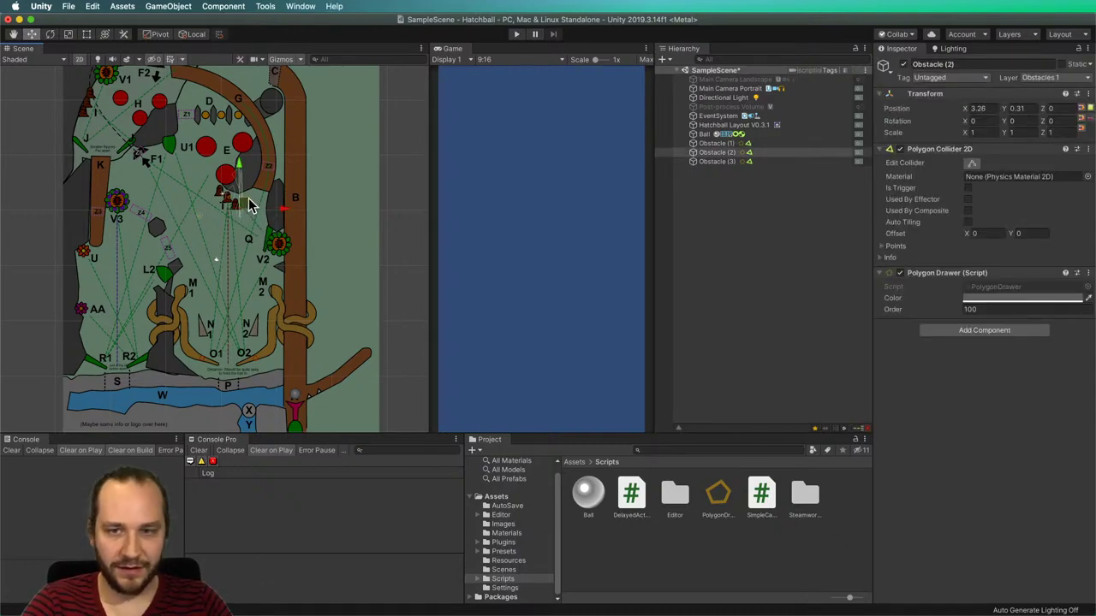
click(717, 143)
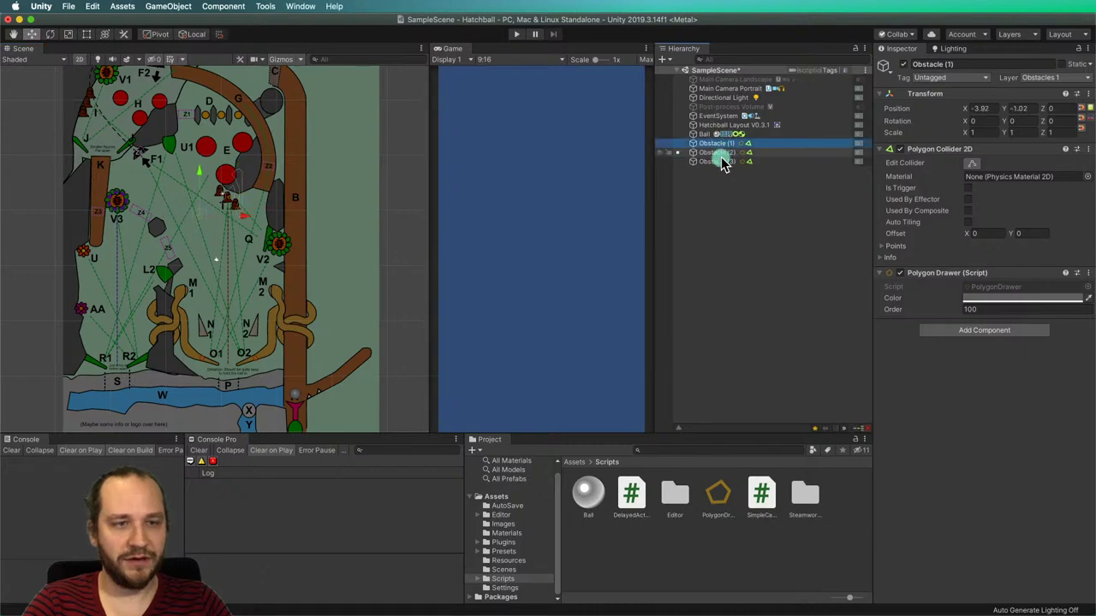
shift+click(717, 161)
click(182, 223)
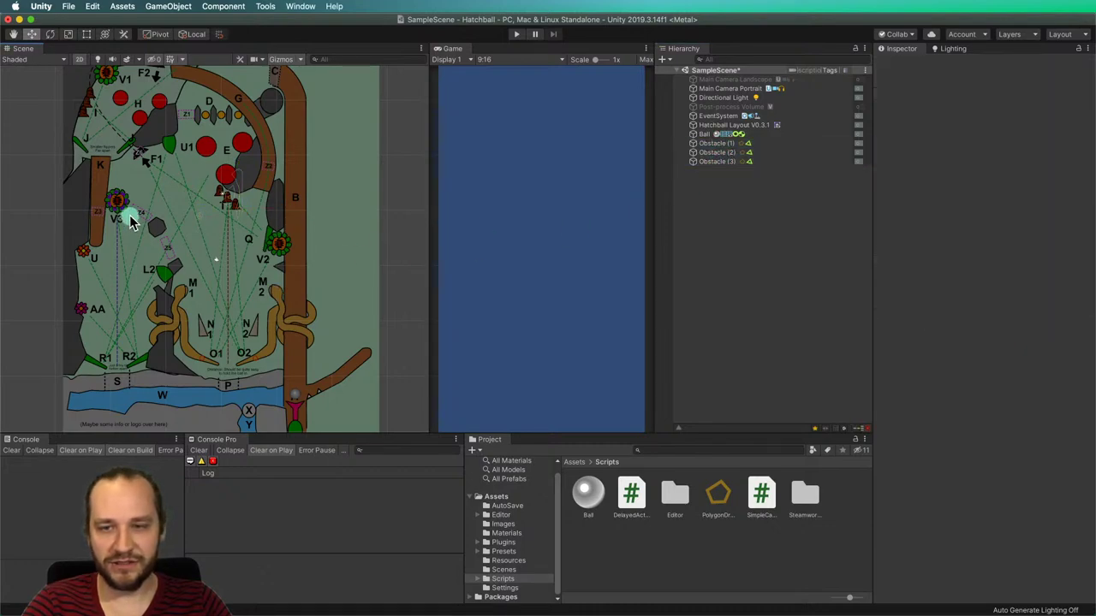
click(204, 214)
drag(211, 206, 146, 227)
scroll(149, 227, up, 8)
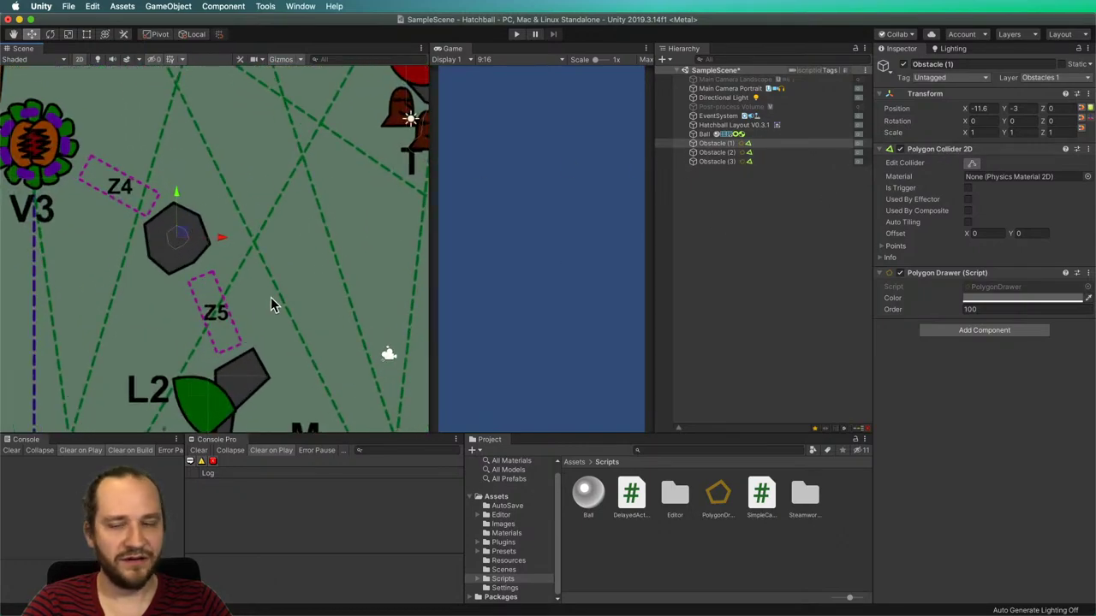
scroll(193, 256, down, 3)
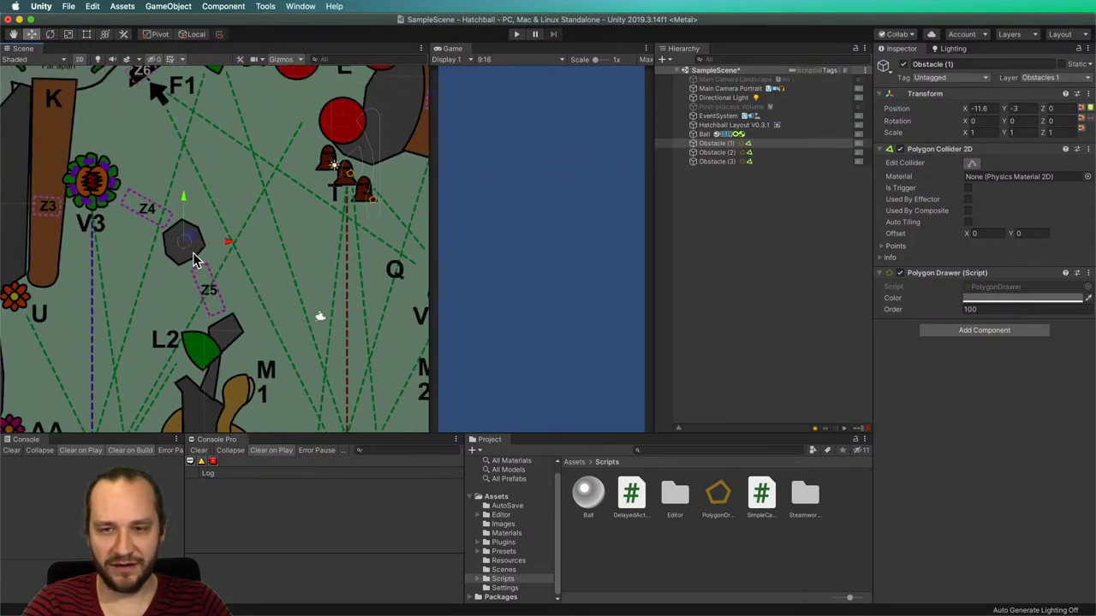
drag(195, 240, 196, 241)
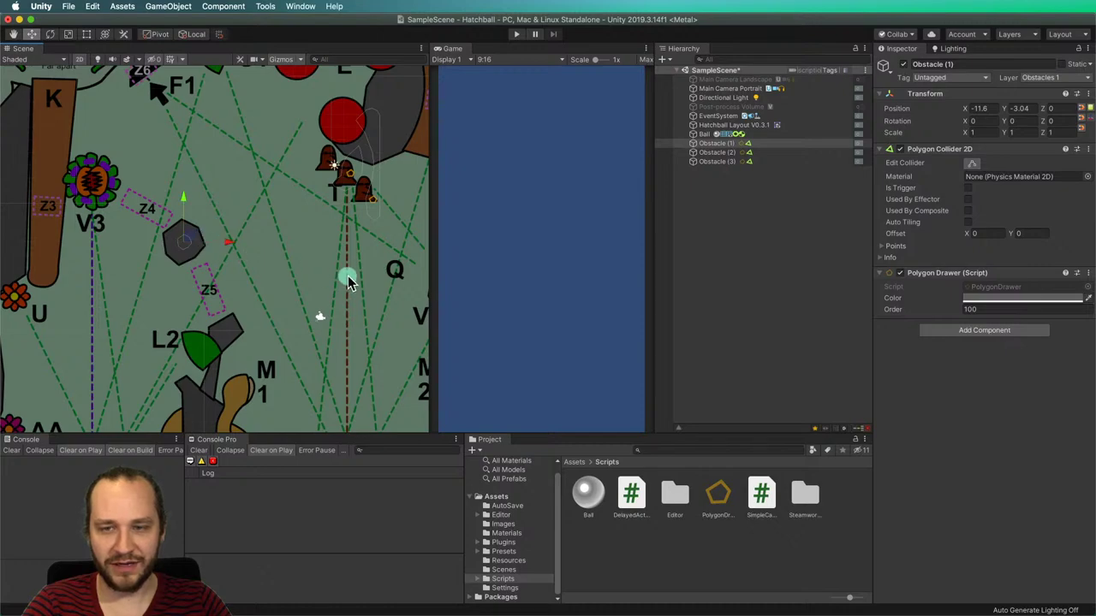
Reshape Obstacle (1)'s collider by pulling a point to the hexagon's upper-right.
click(971, 162)
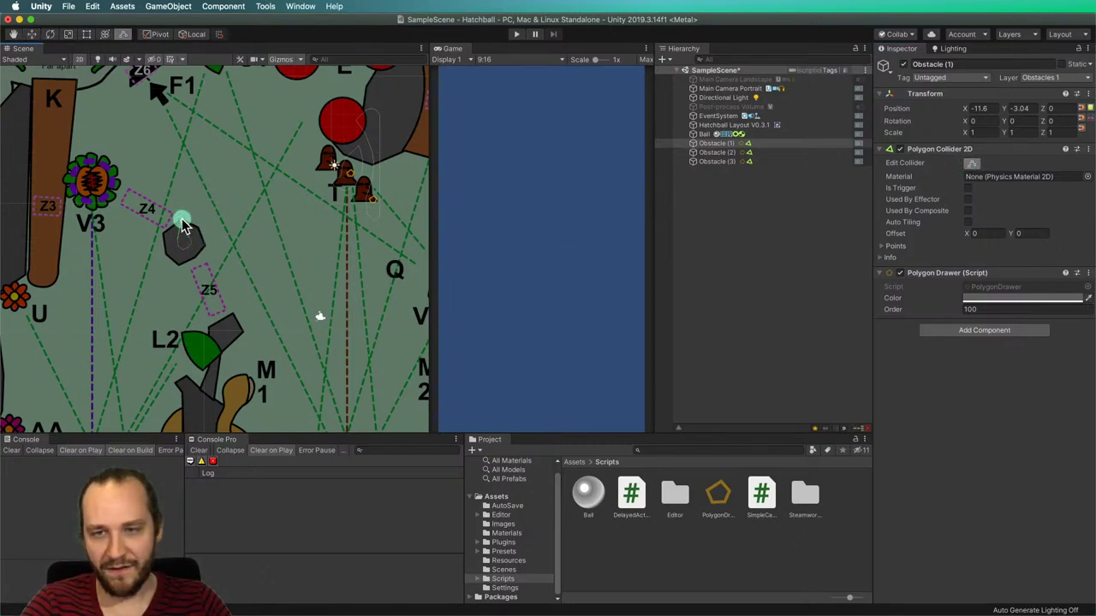
mouse_move(192, 242)
mouse_down()
mouse_move(204, 227)
mouse_move(187, 247)
mouse_move(195, 267)
mouse_move(159, 240)
mouse_move(168, 261)
mouse_move(191, 266)
mouse_move(239, 200)
mouse_move(180, 225)
mouse_up()
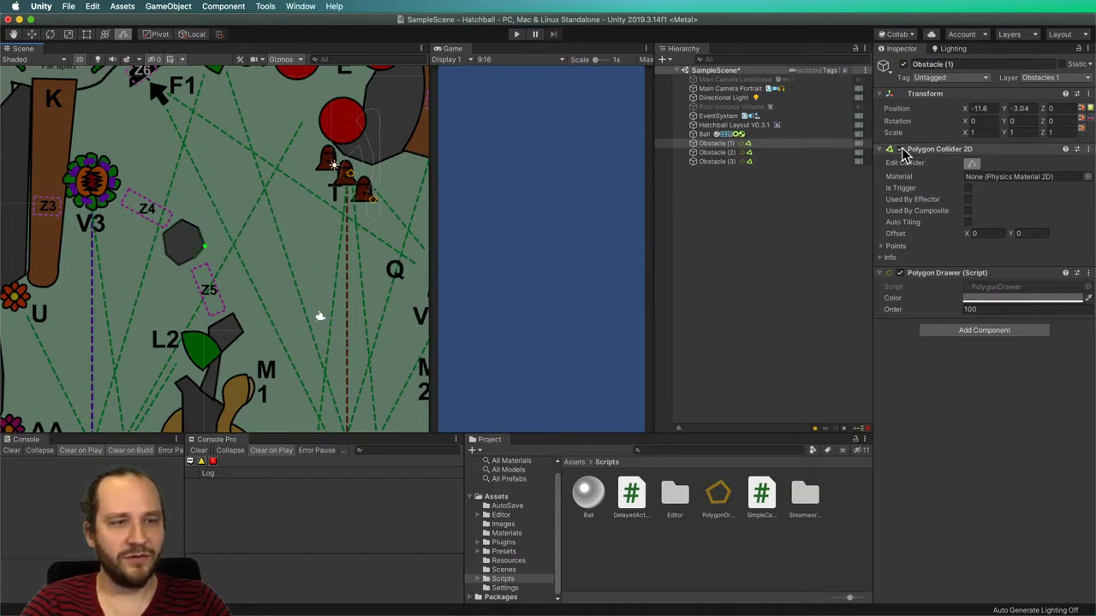
click(970, 163)
Move Obstacle (2) up the right lane beside B to about X 10.21, Y 13.36.
middle_drag(306, 202, 205, 224)
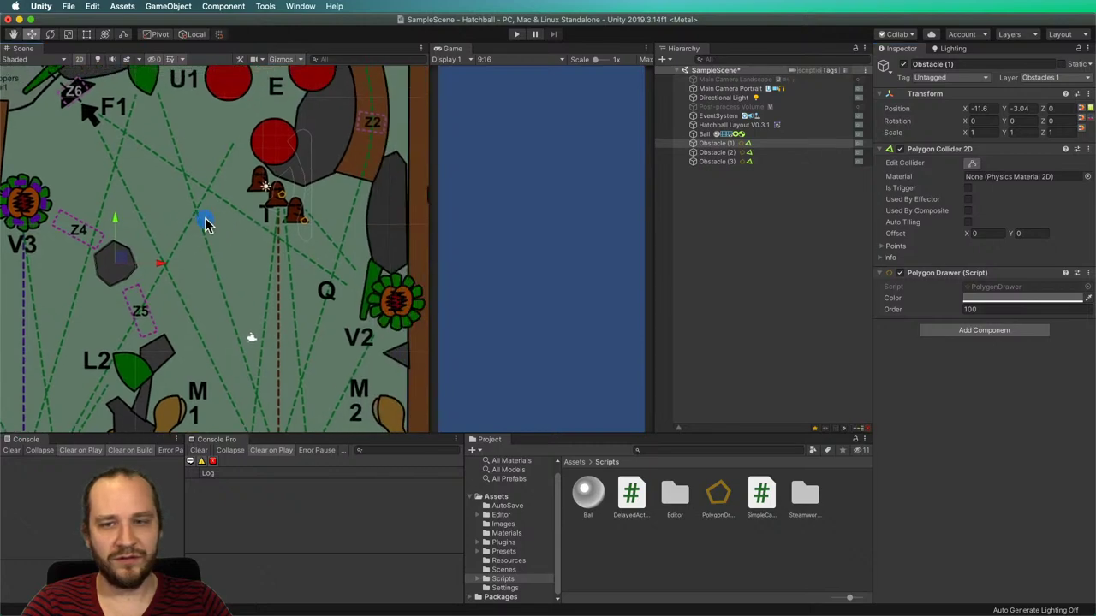
click(285, 209)
middle_drag(328, 213, 254, 218)
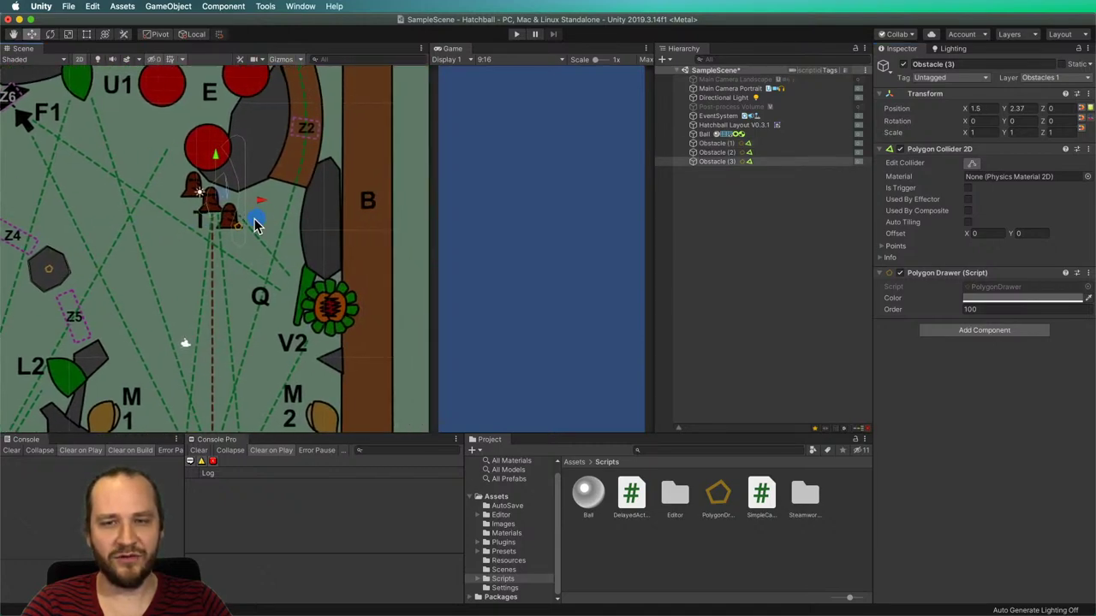
click(240, 232)
drag(240, 231, 330, 196)
middle_drag(350, 177, 308, 269)
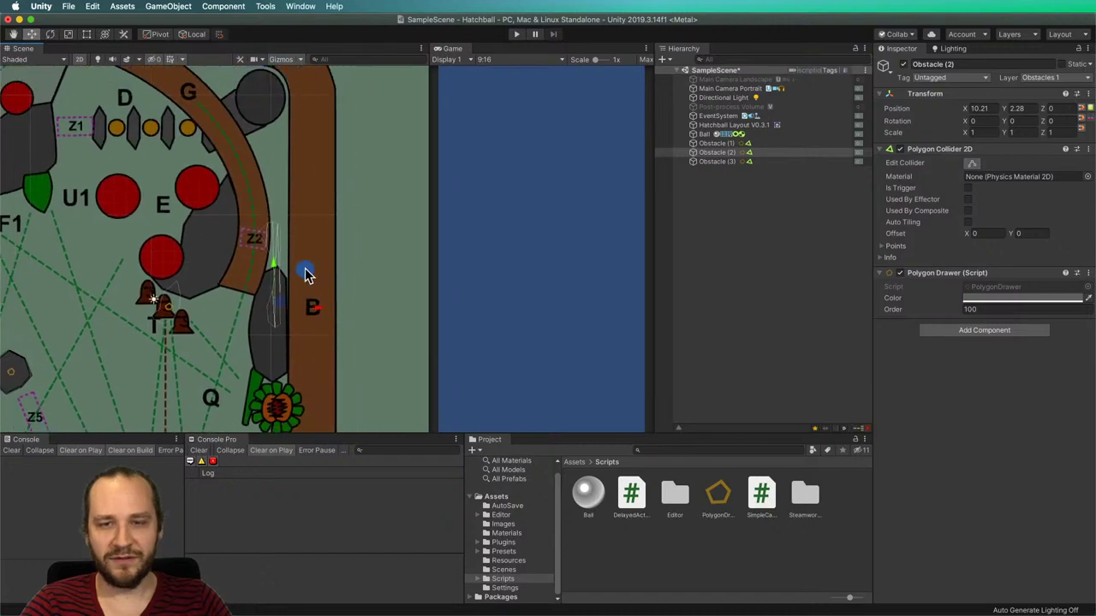
scroll(307, 267, down, 2)
drag(278, 301, 288, 179)
middle_drag(300, 197, 334, 224)
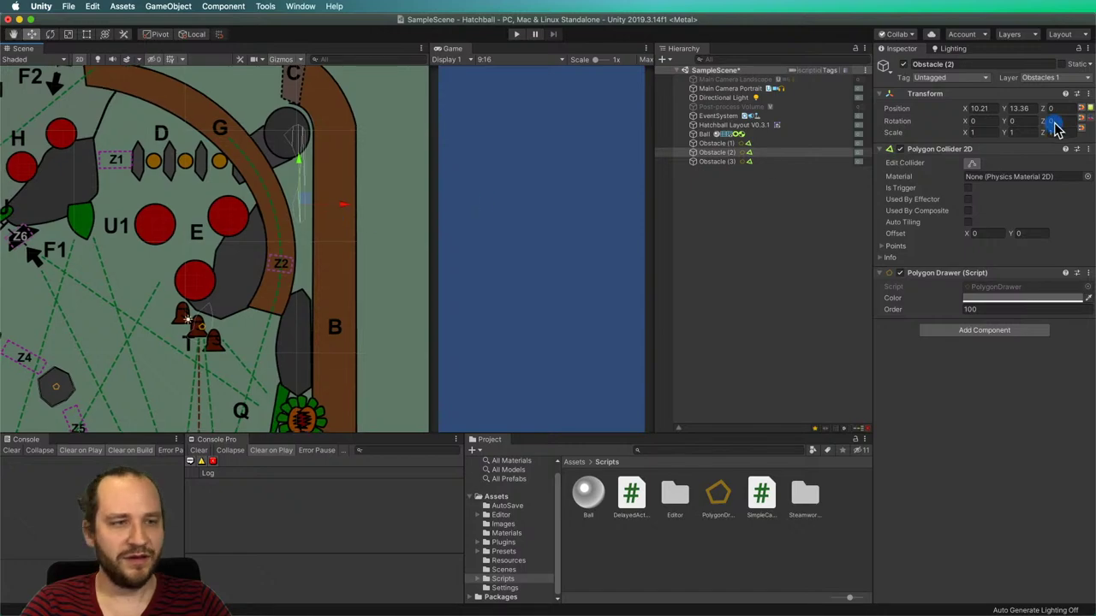
Reshape Obstacle (2)'s collider so it fits the lane.
click(971, 163)
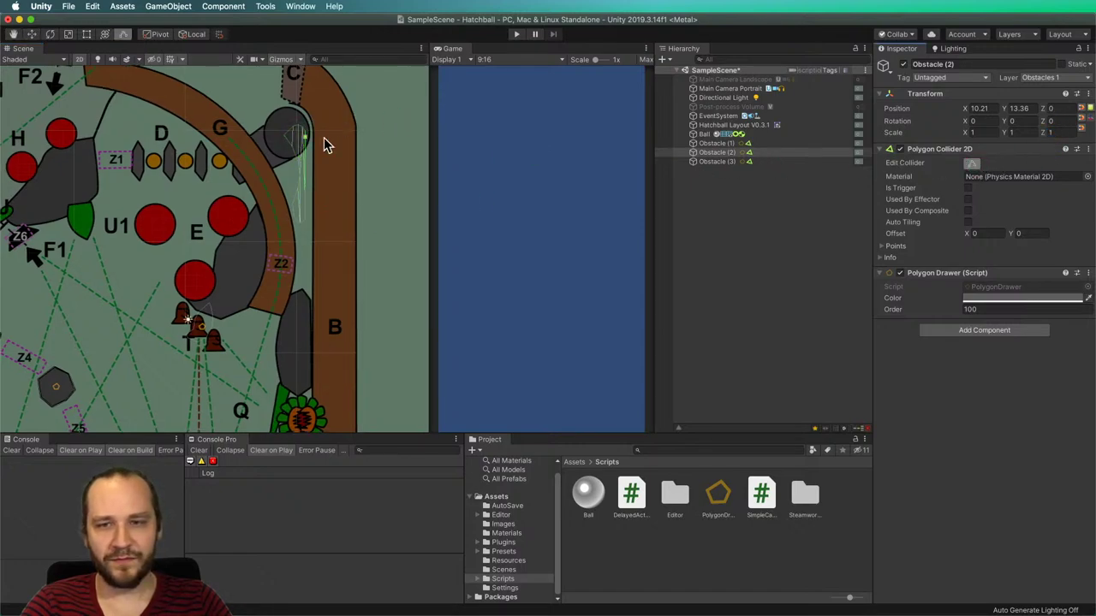
drag(283, 141, 312, 220)
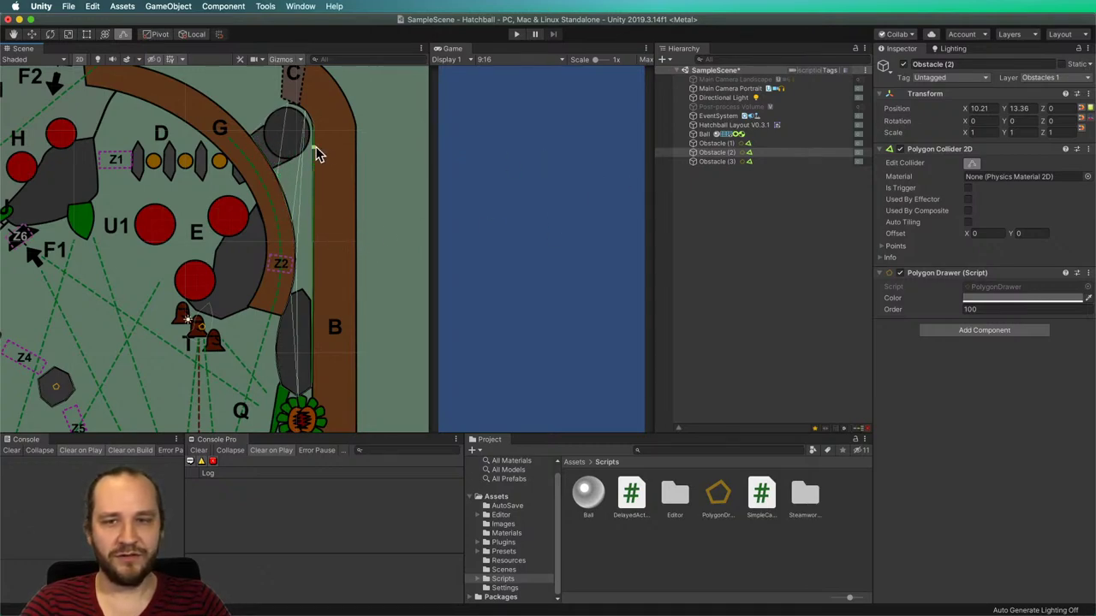
scroll(278, 137, down, 3)
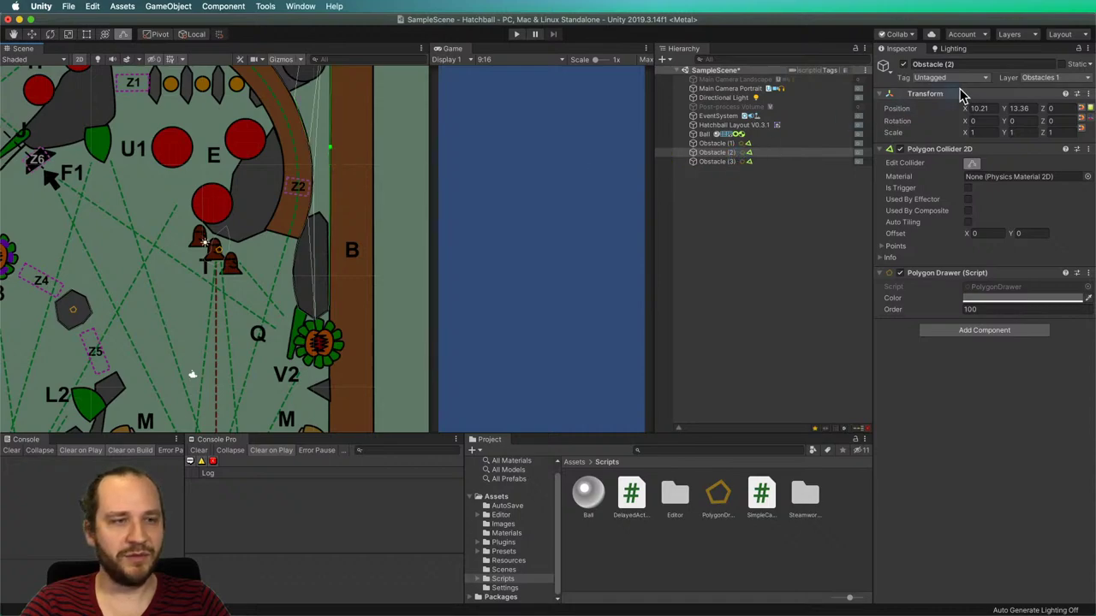
click(967, 163)
middle_drag(262, 233, 276, 264)
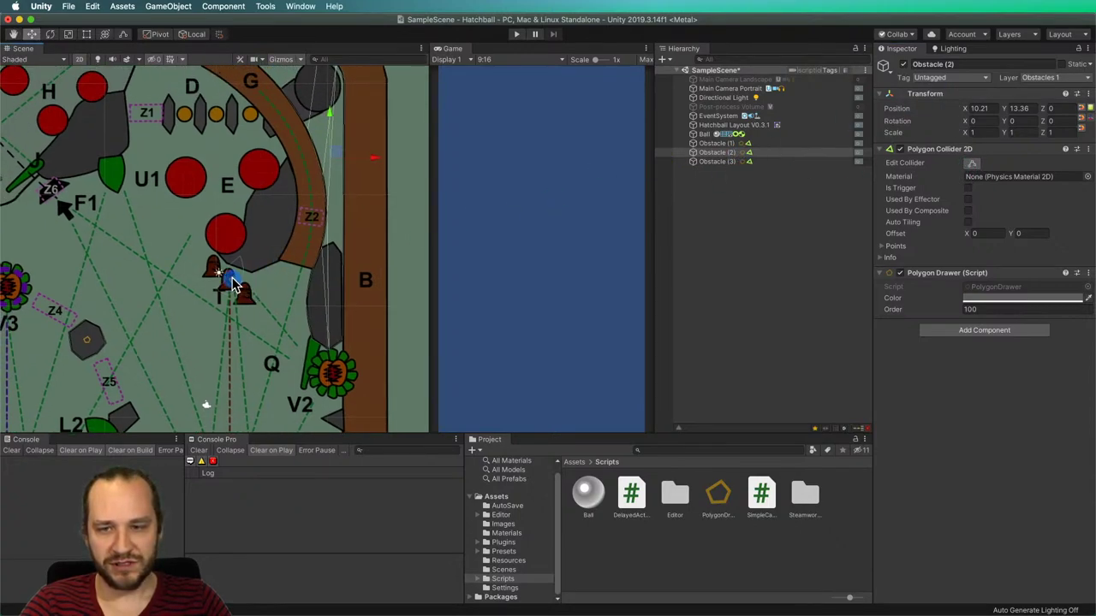
Nudge Obstacle (3) beside E and reshape its polygon collider around the grey bumper.
click(228, 278)
drag(287, 221, 263, 237)
click(971, 163)
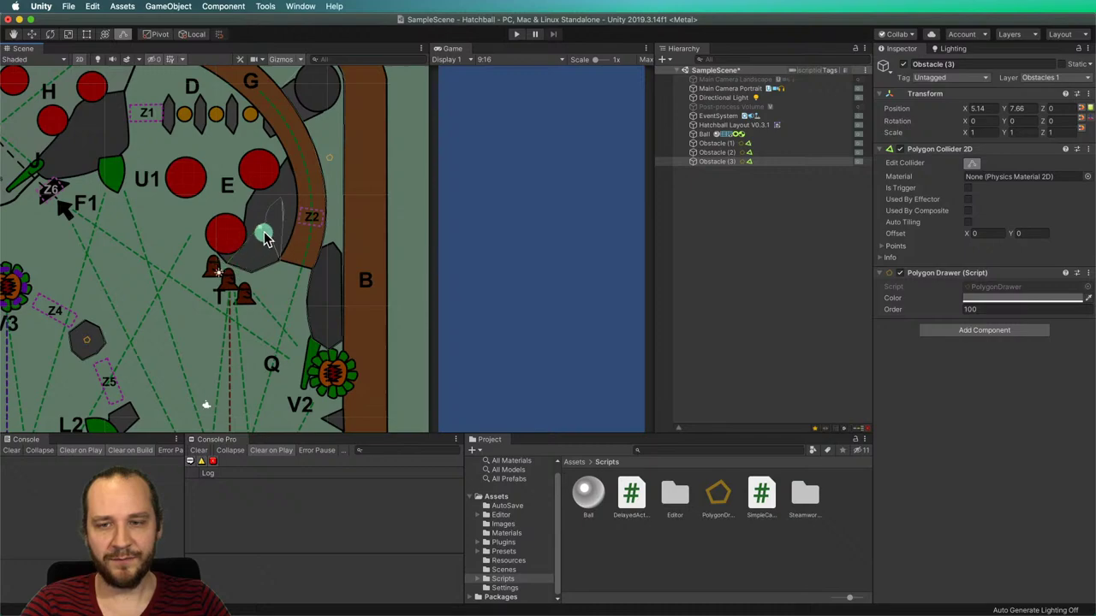
drag(263, 236, 297, 210)
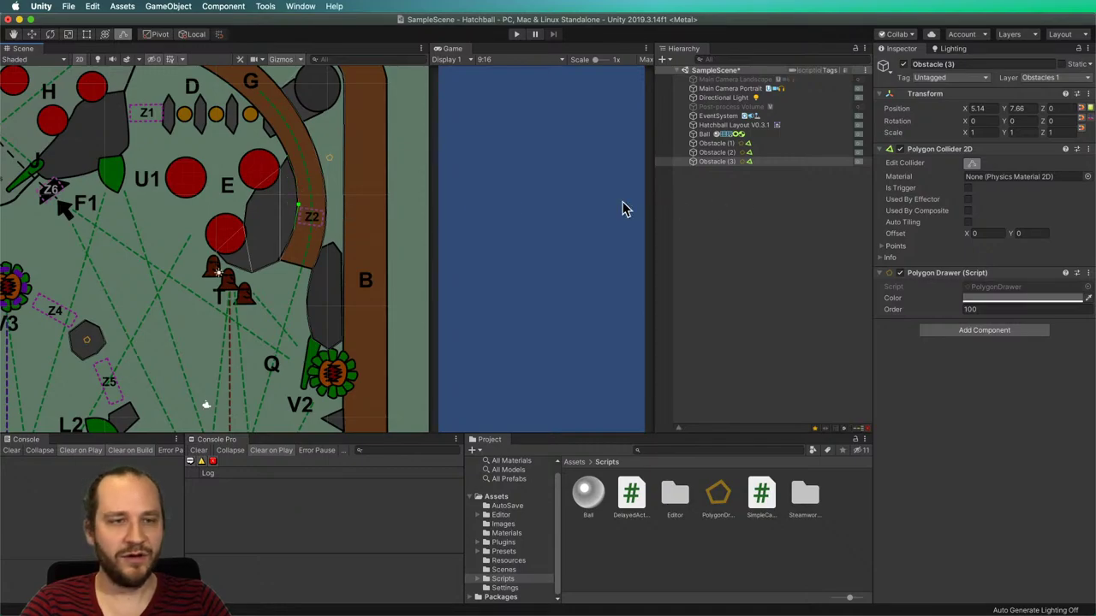
click(972, 164)
scroll(313, 252, down, 5)
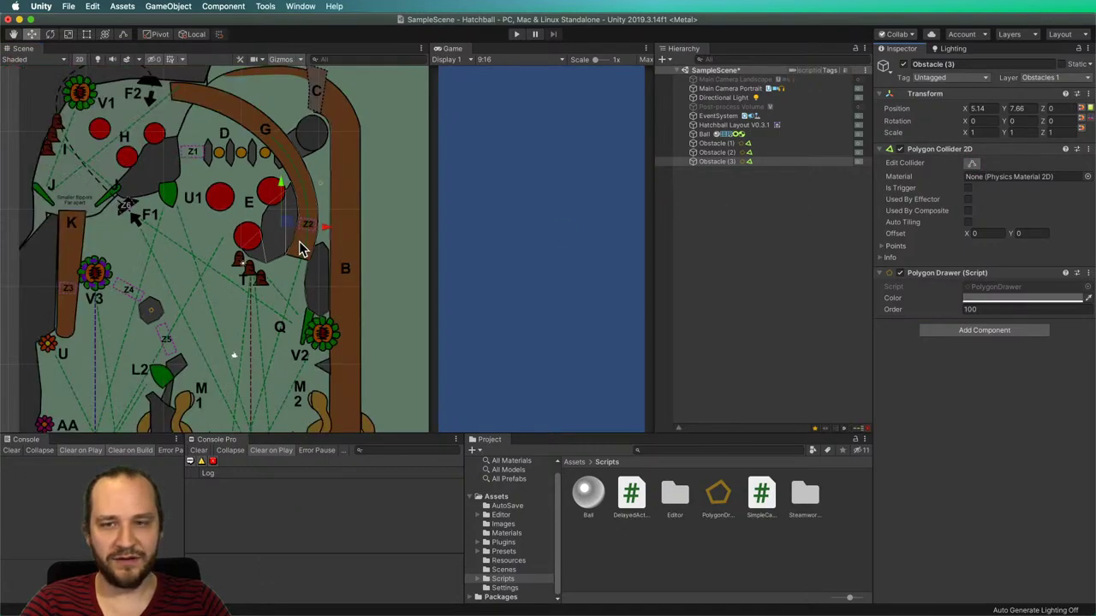
Frame the whole table and lift the Ball from the plunger to about X 5.6, Y 24.8.
click(39, 240)
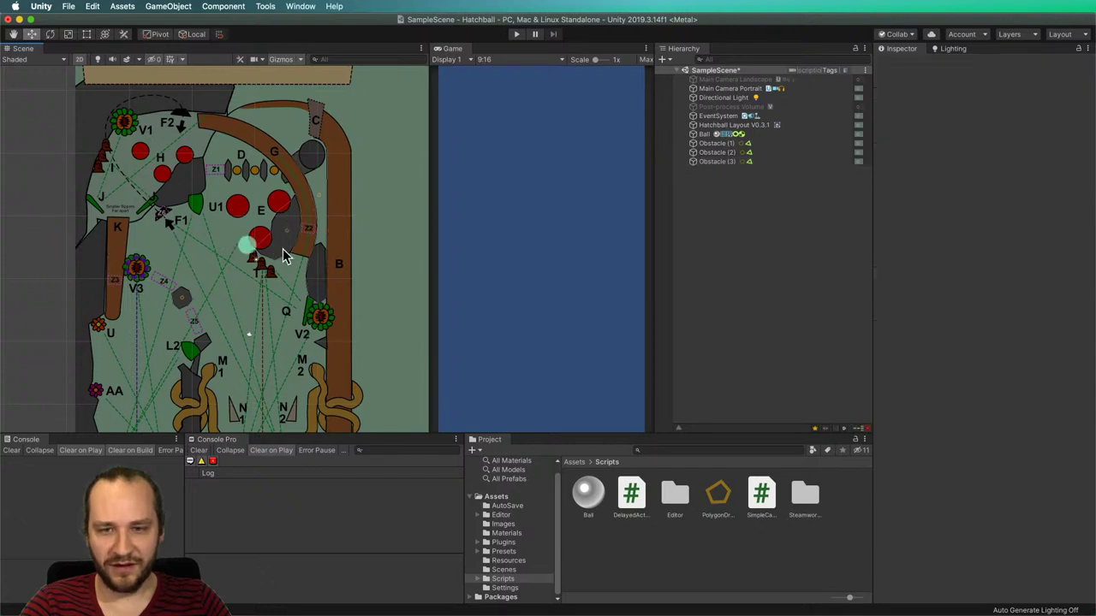
middle_drag(282, 248, 277, 205)
middle_drag(310, 257, 304, 236)
scroll(306, 208, down, 4)
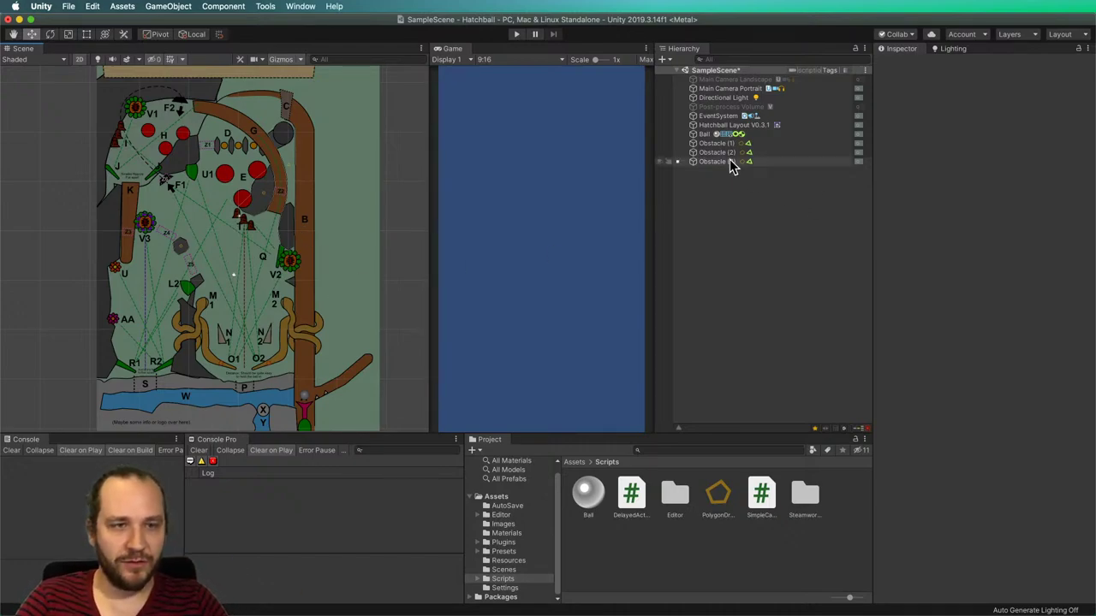
click(702, 135)
drag(313, 394, 273, 101)
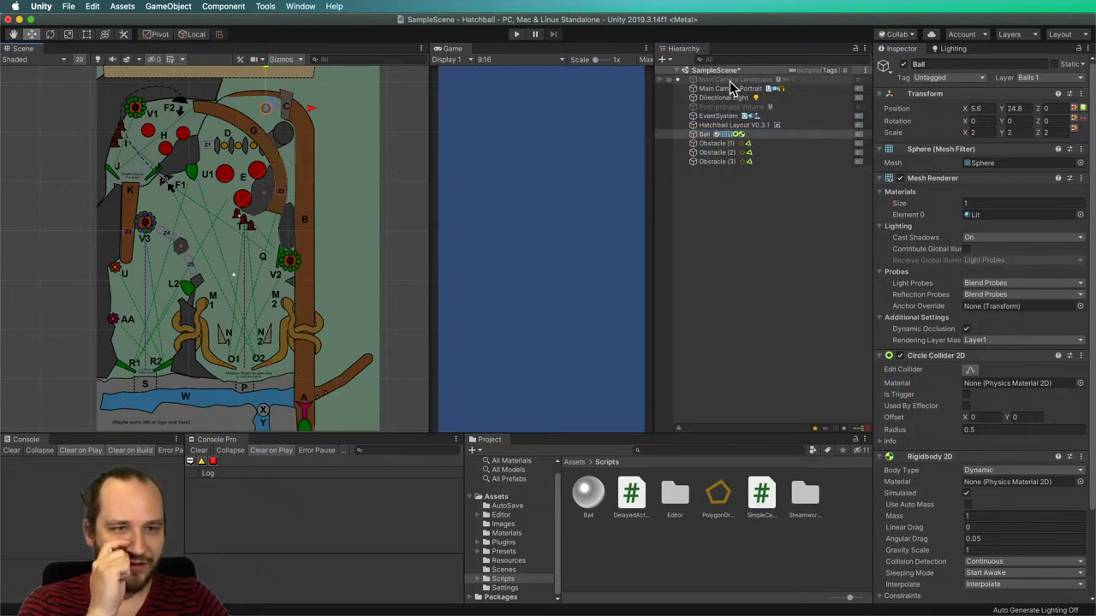
Re-include the Helpers layer in both main cameras' Culling Mask so the layout artwork renders.
click(1014, 36)
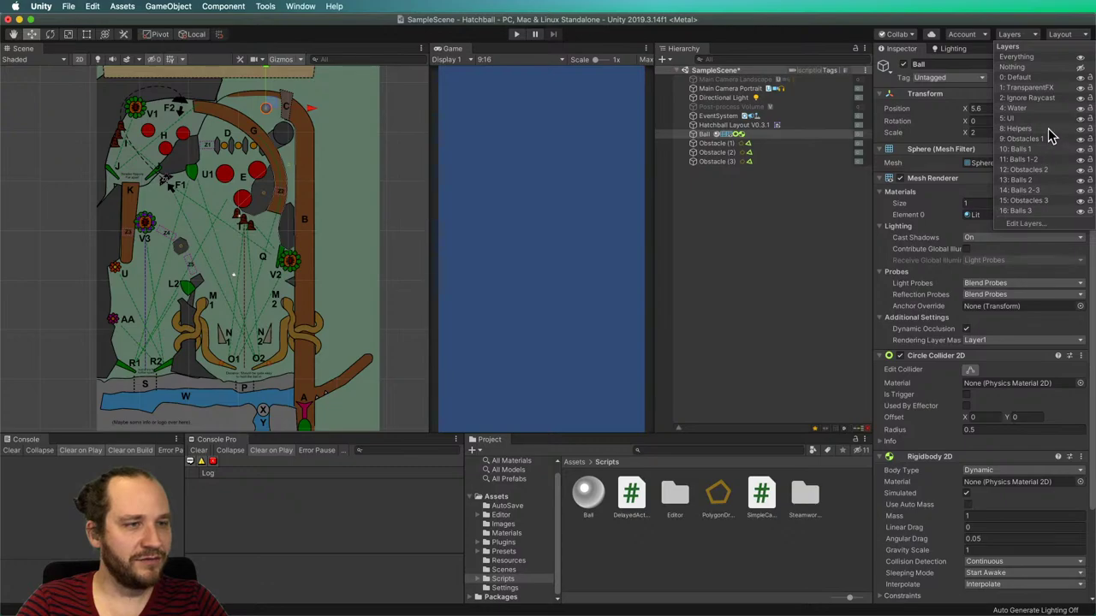
click(1022, 40)
click(741, 79)
right_click(748, 83)
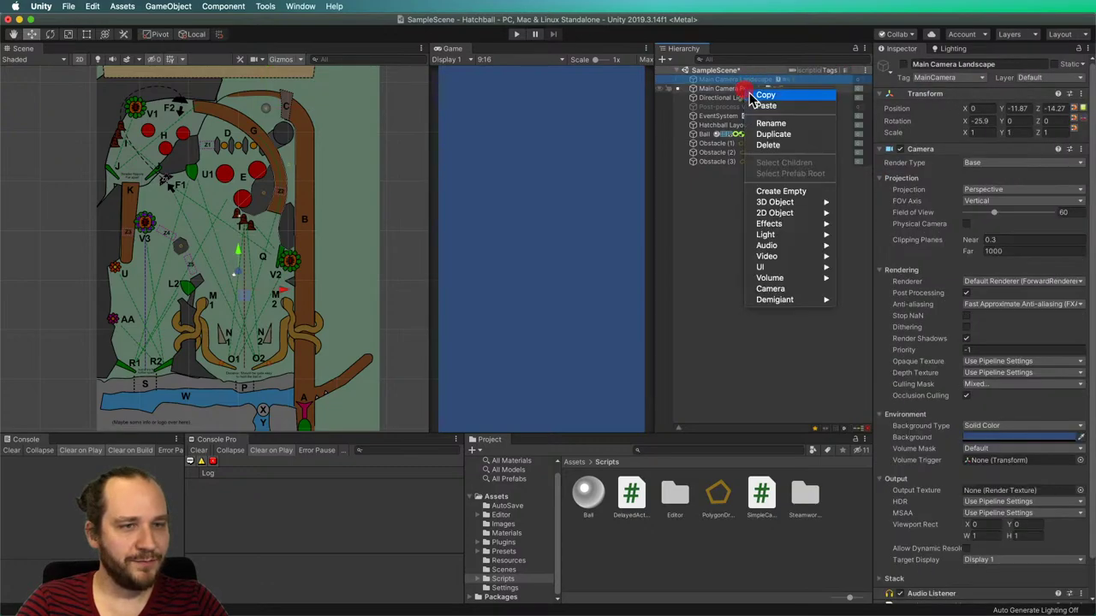
click(719, 89)
shift+click(719, 89)
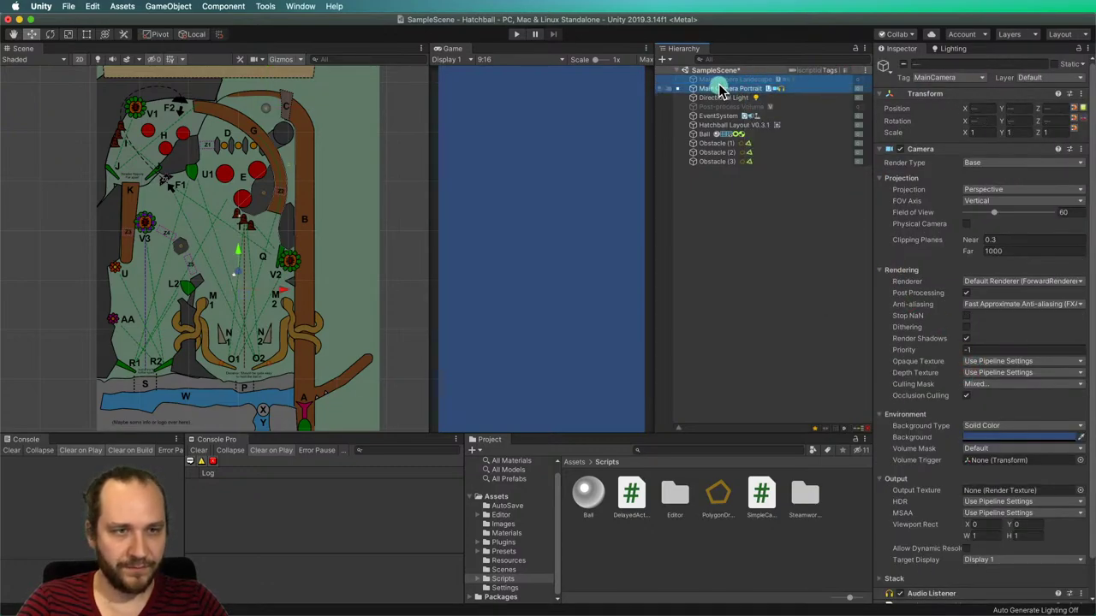
click(1032, 385)
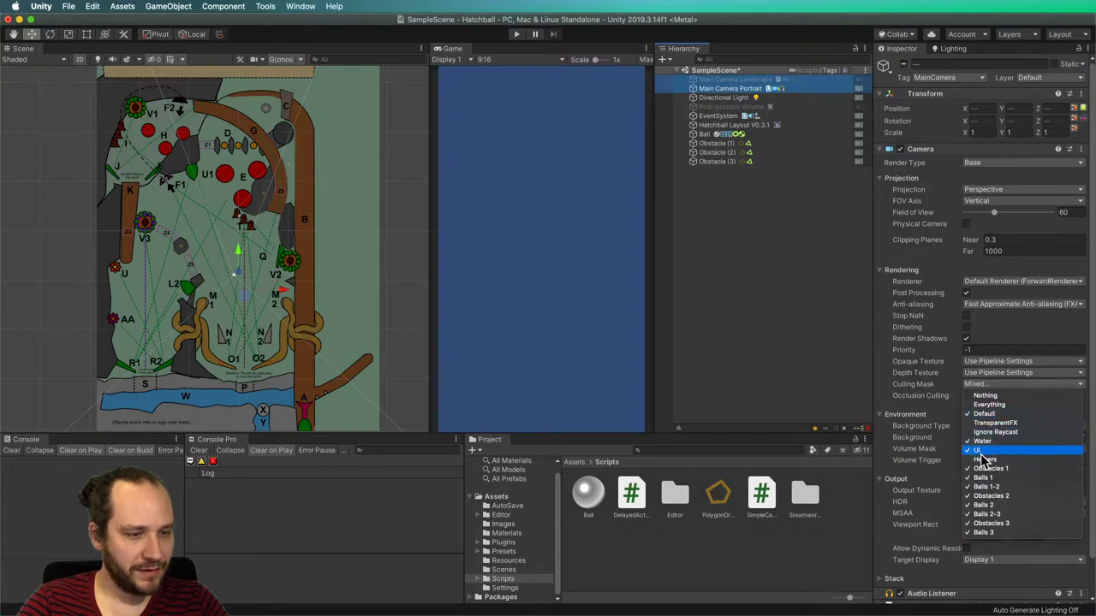
click(736, 266)
click(736, 265)
Leave 2D mode and orbit the Scene view to see the board in perspective.
scroll(276, 262, down, 10)
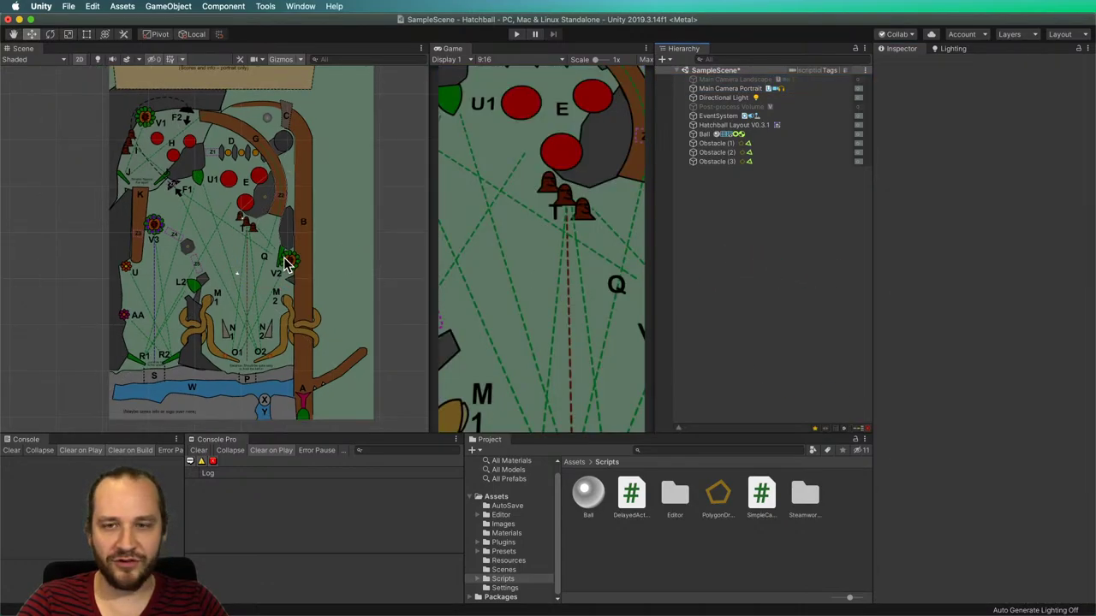
middle_drag(299, 303, 131, 83)
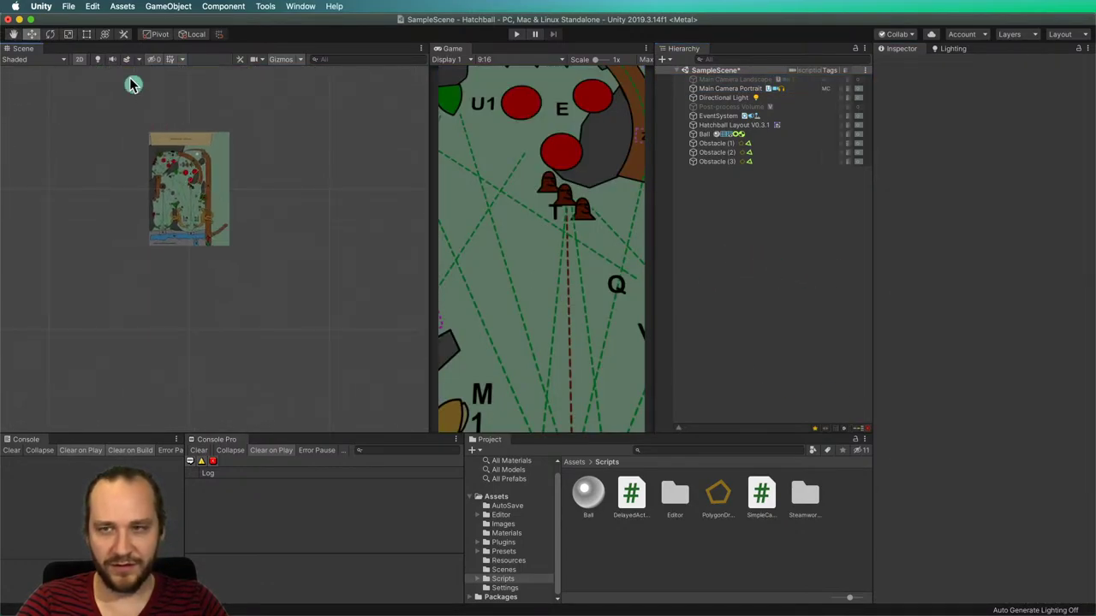
click(77, 62)
alt+drag(349, 301, 152, 268)
Pull Main Camera Portrait back from the table to frame the whole board.
click(744, 79)
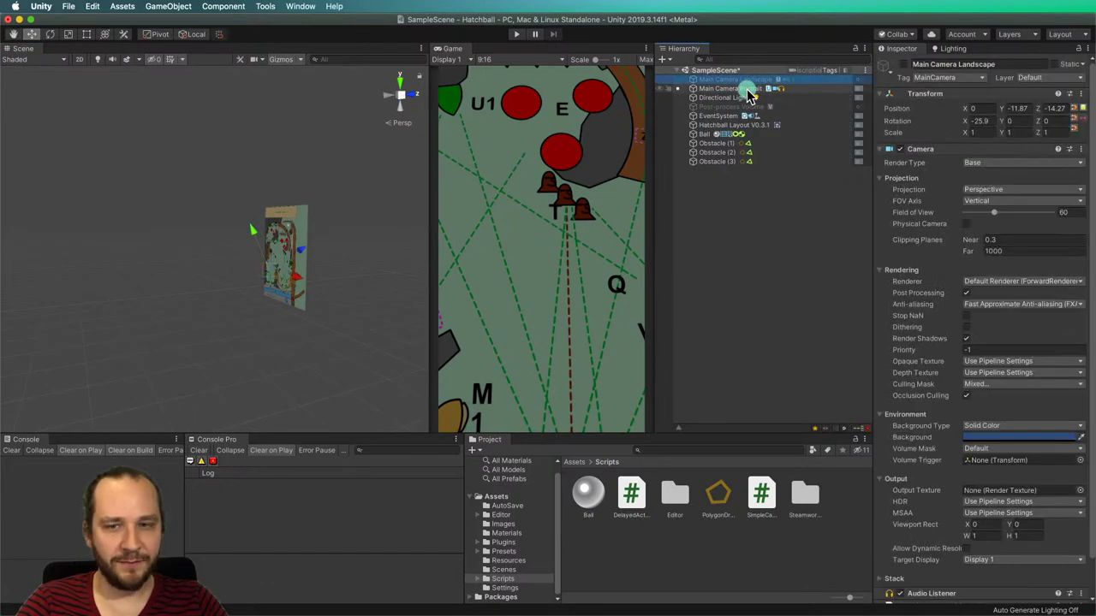
shift+click(743, 88)
mouse_move(316, 320)
alt+mouse_down()
mouse_move(314, 296)
mouse_move(315, 325)
alt+mouse_up()
click(801, 210)
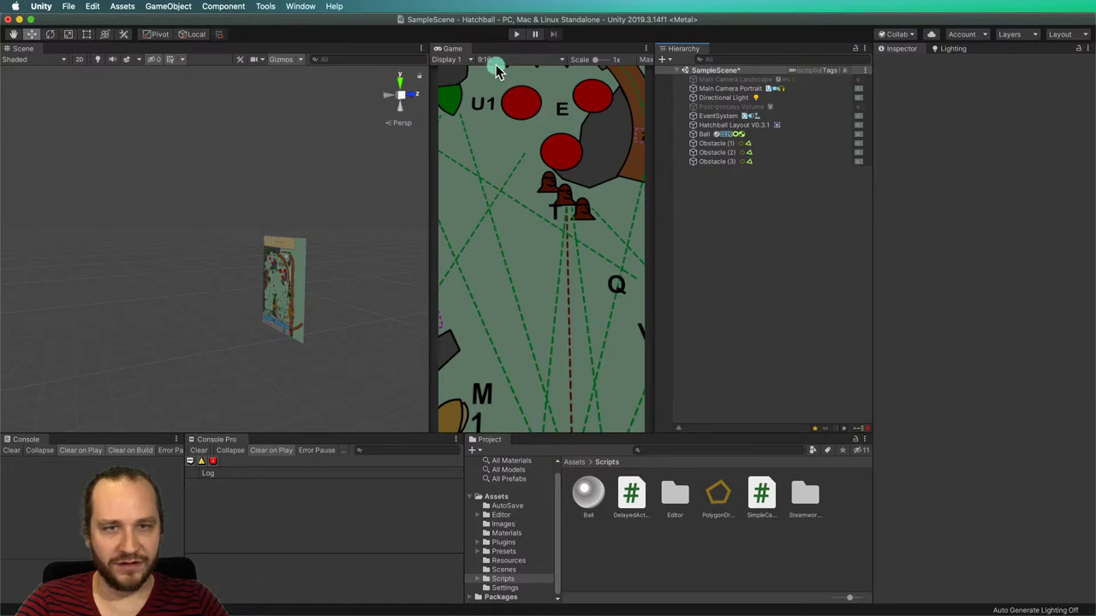
click(735, 88)
drag(291, 295, 213, 341)
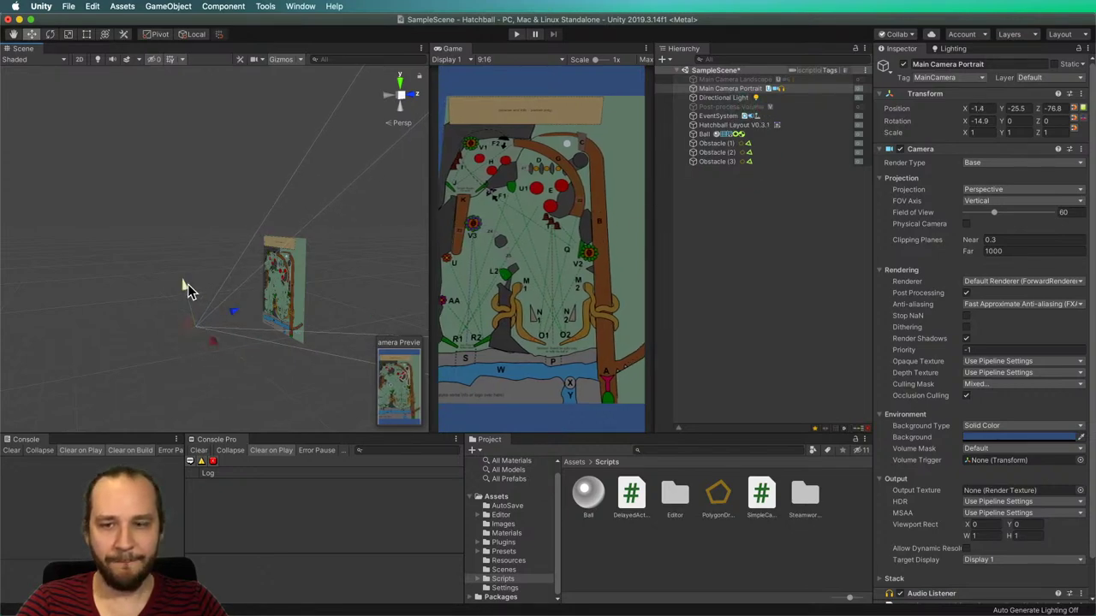
drag(189, 291, 183, 289)
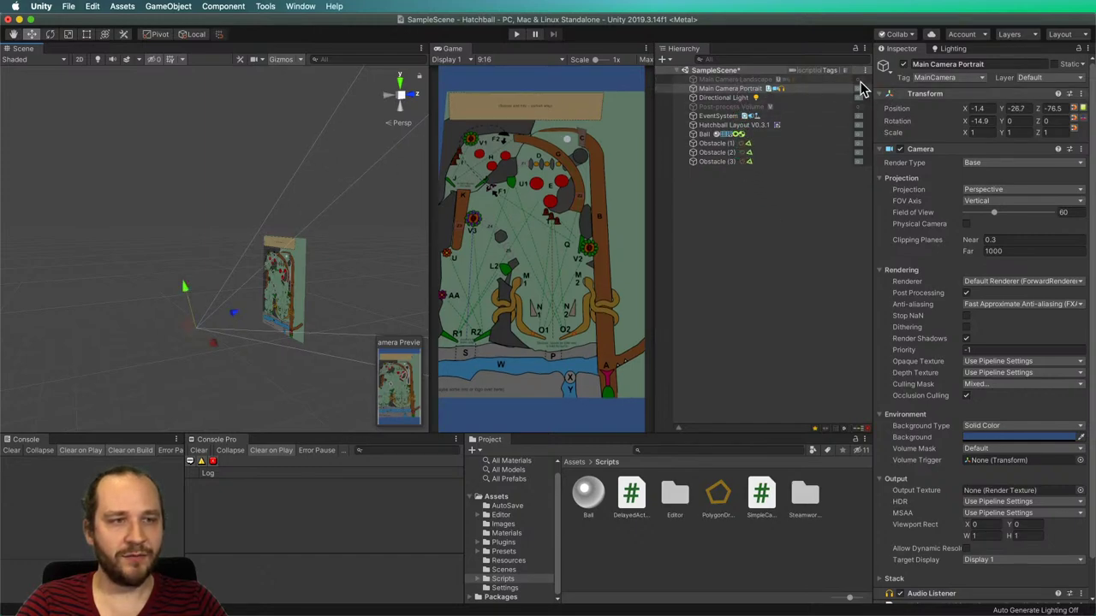
Deactivate the portrait camera, activate Main Camera Landscape, and pull it back from the table.
click(762, 80)
click(859, 89)
click(859, 79)
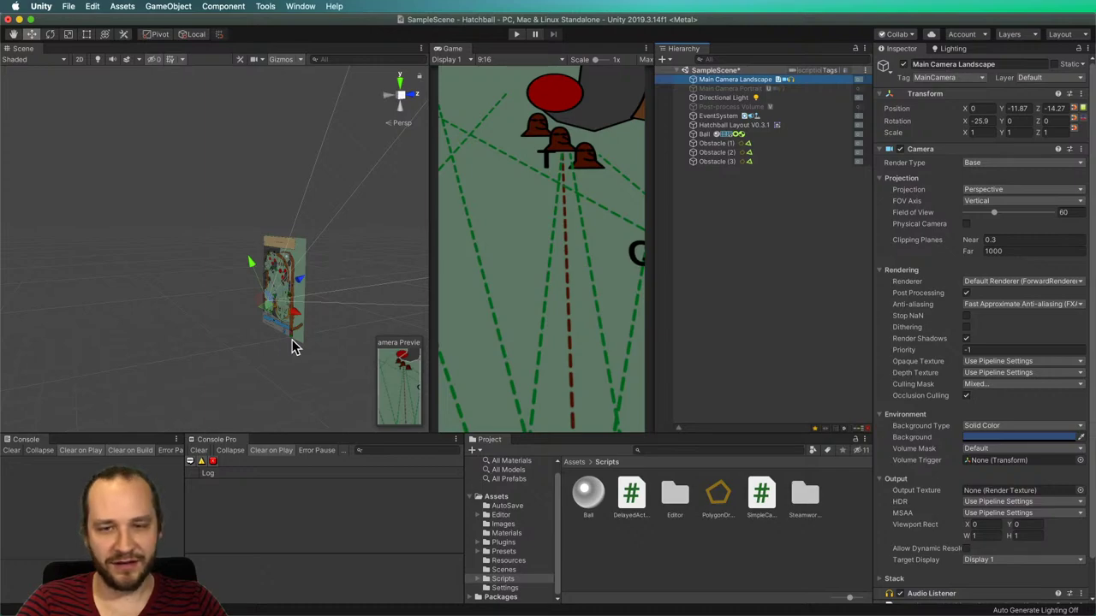
drag(306, 287, 252, 320)
Set the Game view to 16:9 and move the landscape camera to Y -35.2, Z -43.3.
click(513, 66)
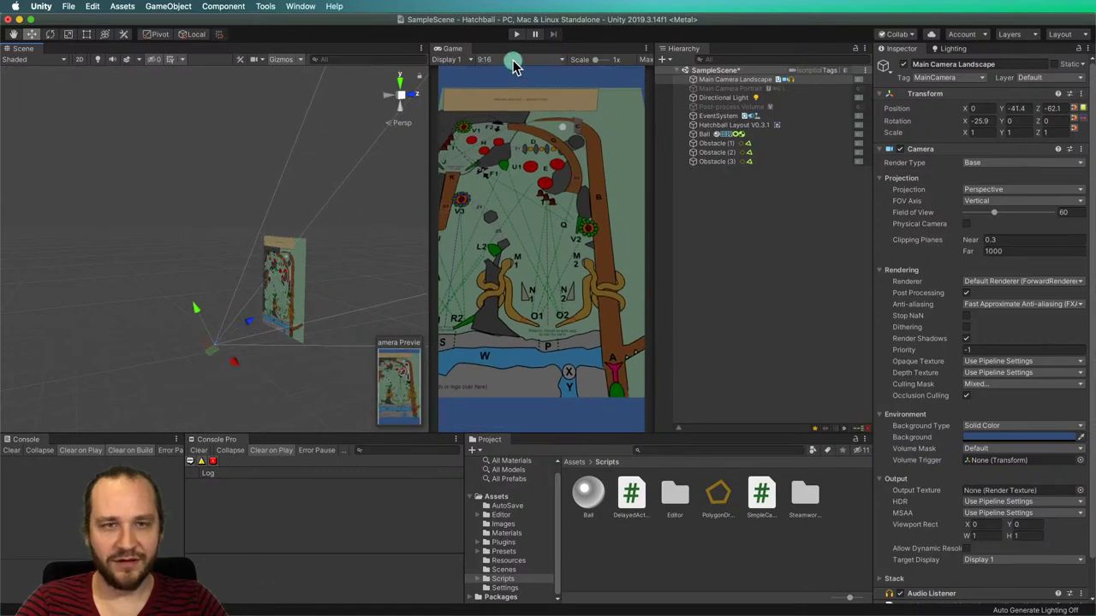
click(500, 154)
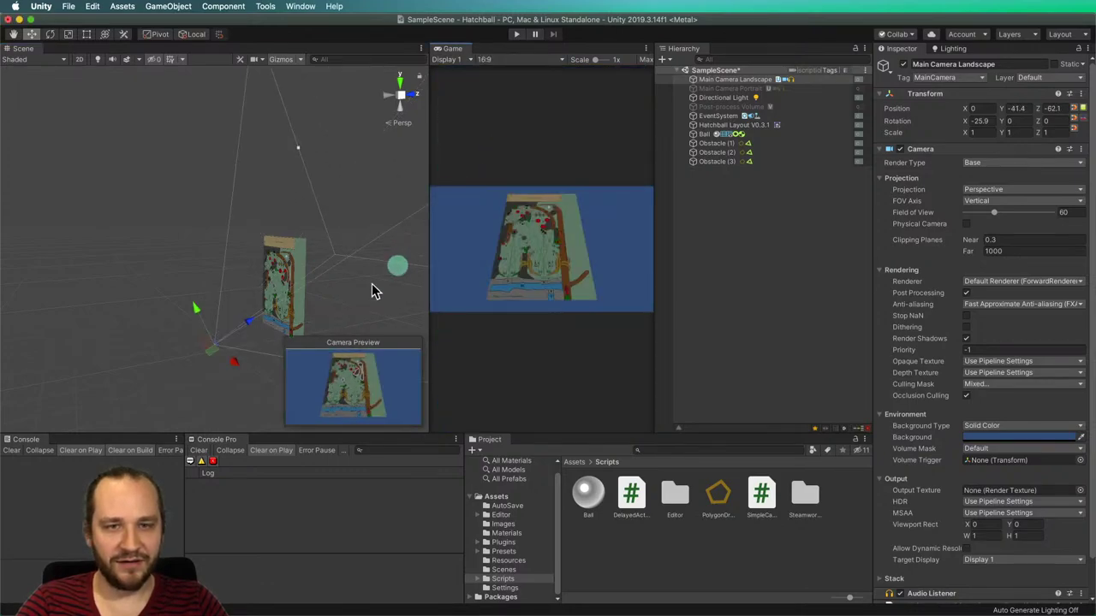
drag(247, 327, 271, 317)
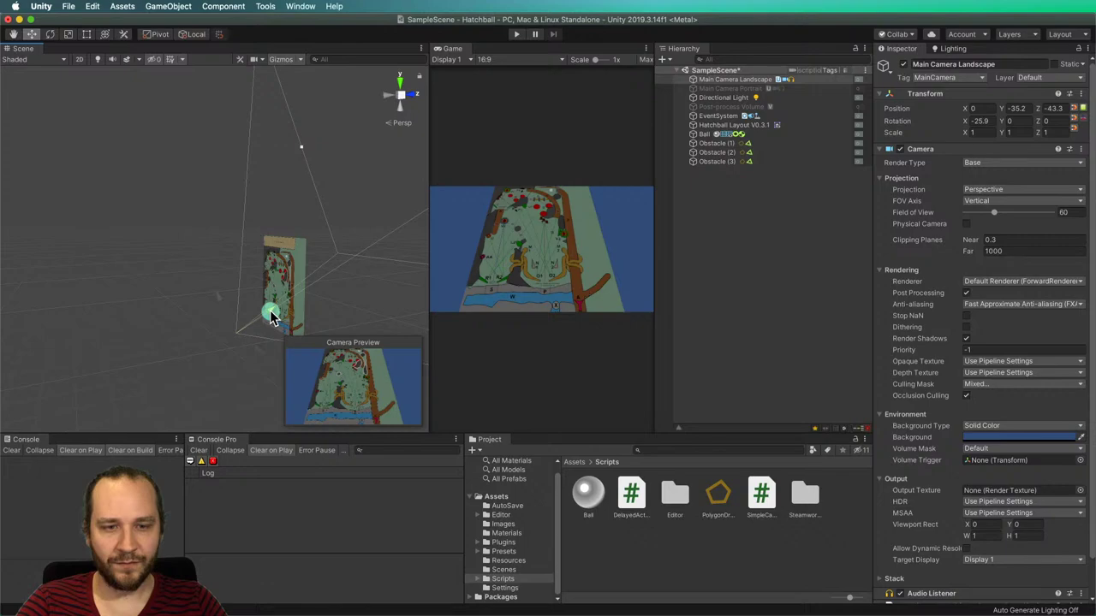
Switch the Game view back to 9:16 and reactivate Main Camera Portrait instead of Landscape.
click(235, 380)
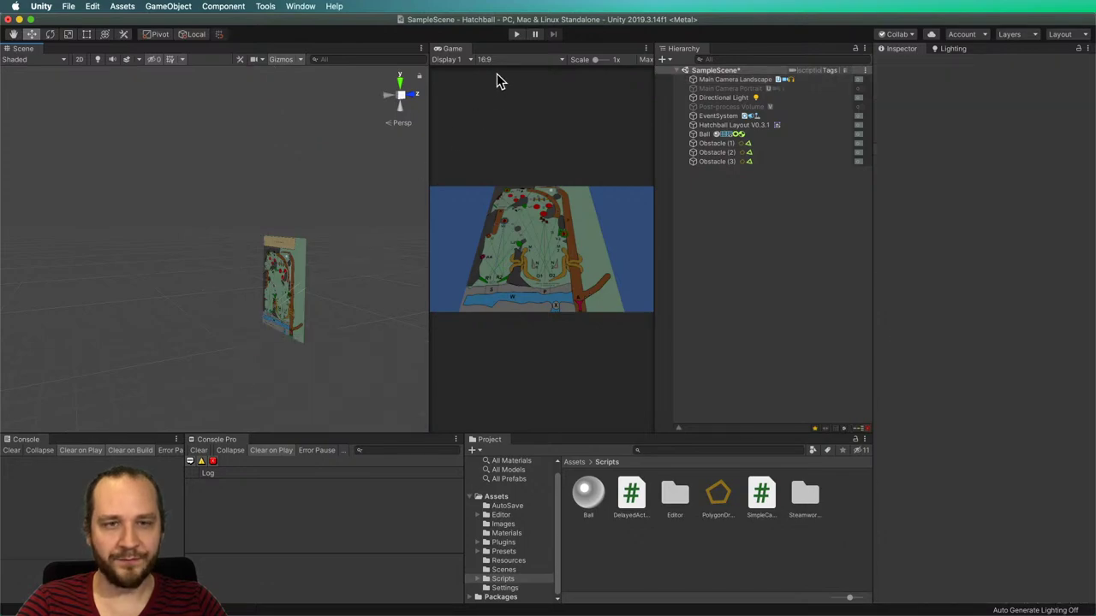
click(487, 59)
click(501, 176)
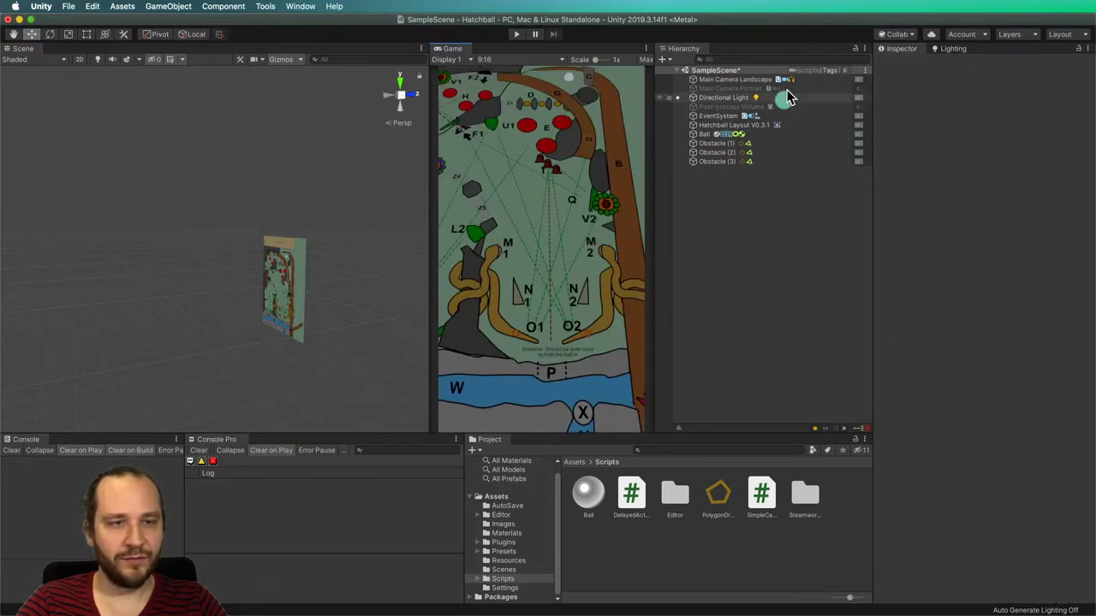
click(859, 88)
click(859, 78)
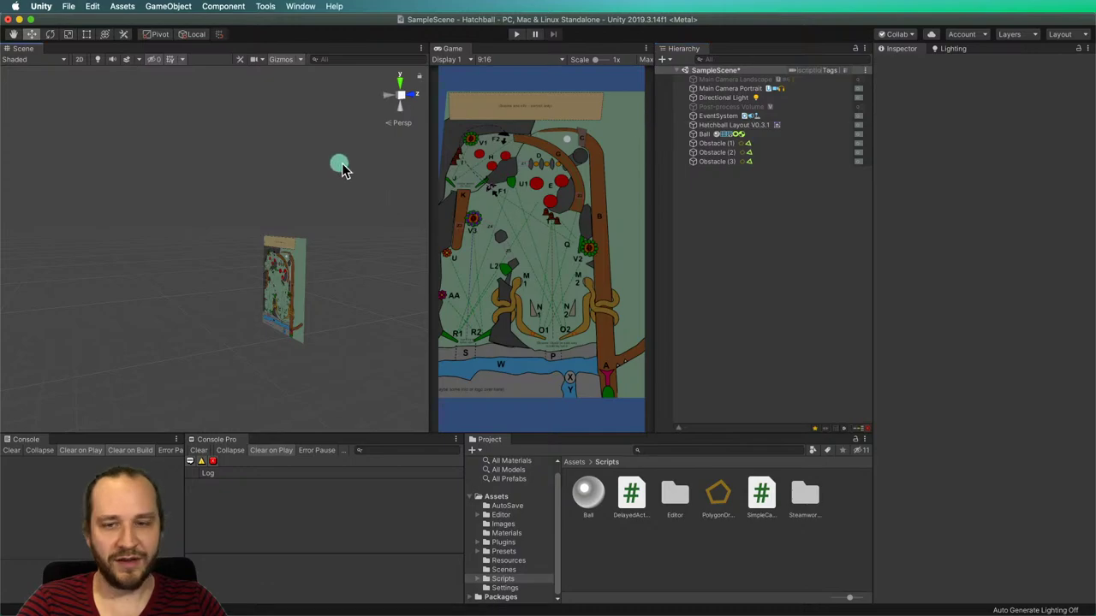
Return to 2D, move the Ball up to X 7, Y 26.2, and start Play.
click(79, 60)
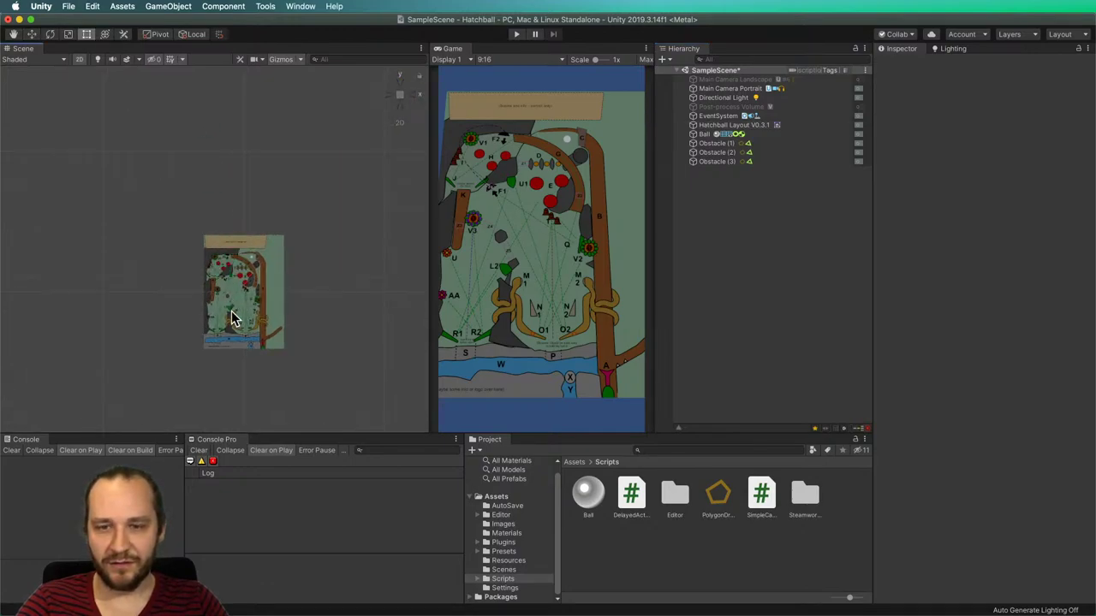
scroll(252, 307, up, 3)
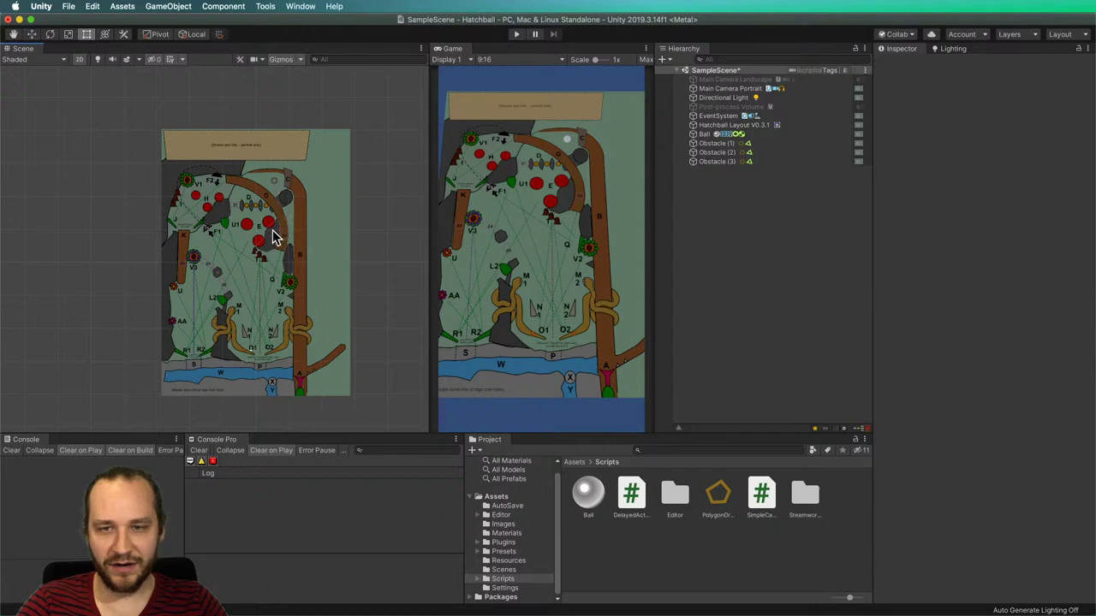
click(279, 180)
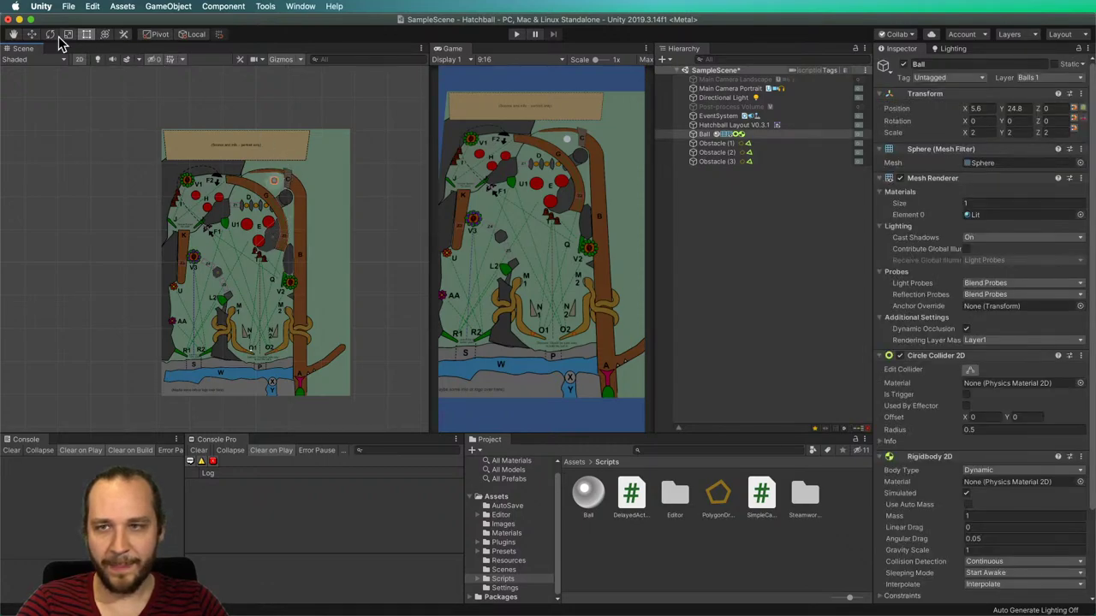
click(31, 34)
drag(288, 179, 288, 171)
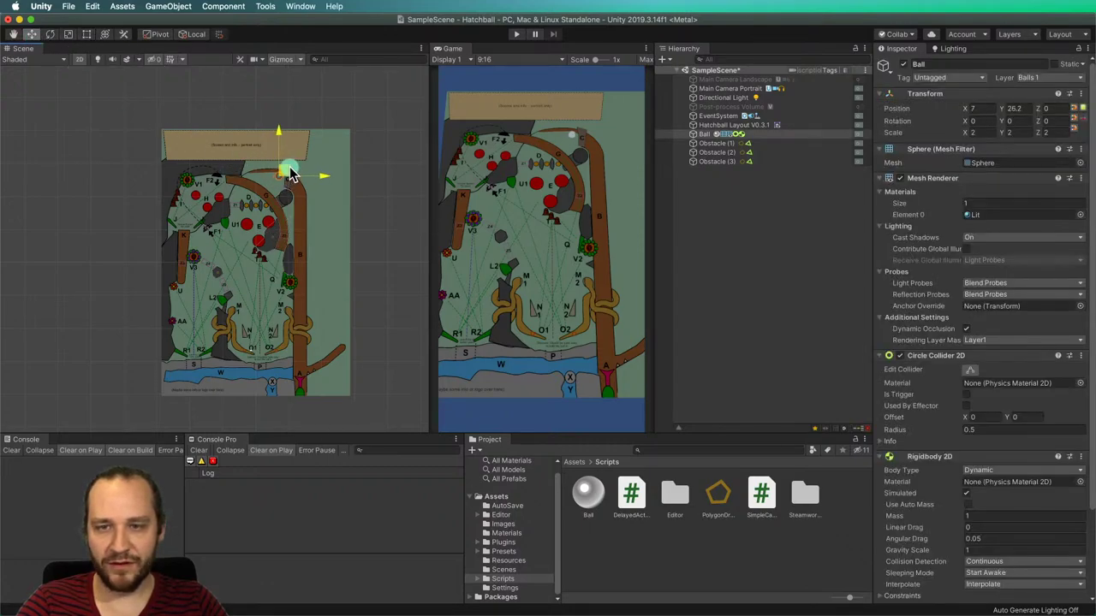
click(516, 35)
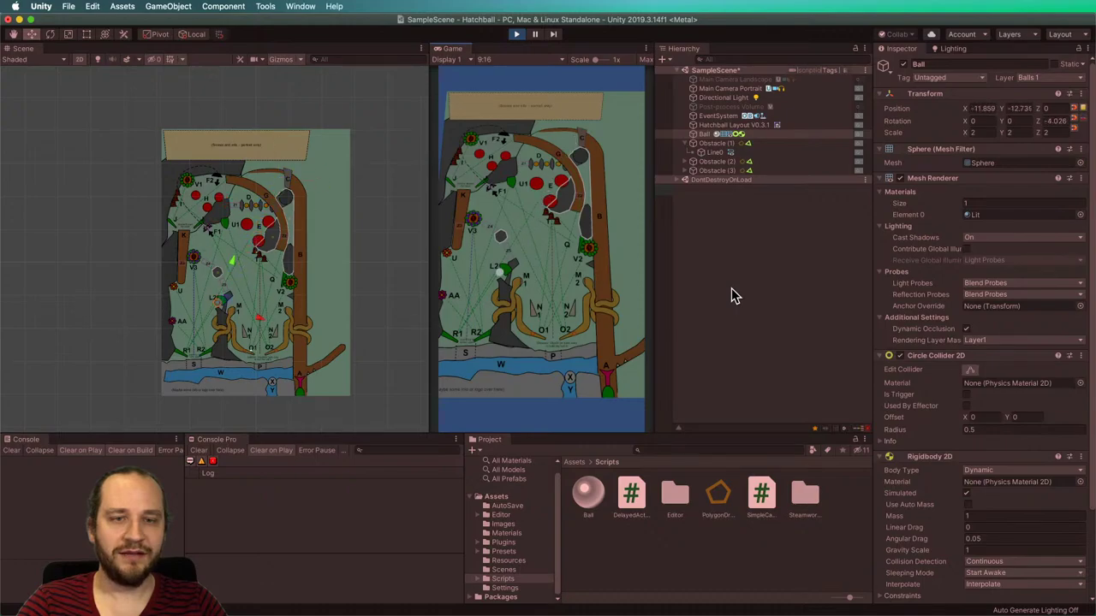
Stop the test, inspect the Ball's Ball (Script) component, and launch Safari from the Dock.
click(516, 33)
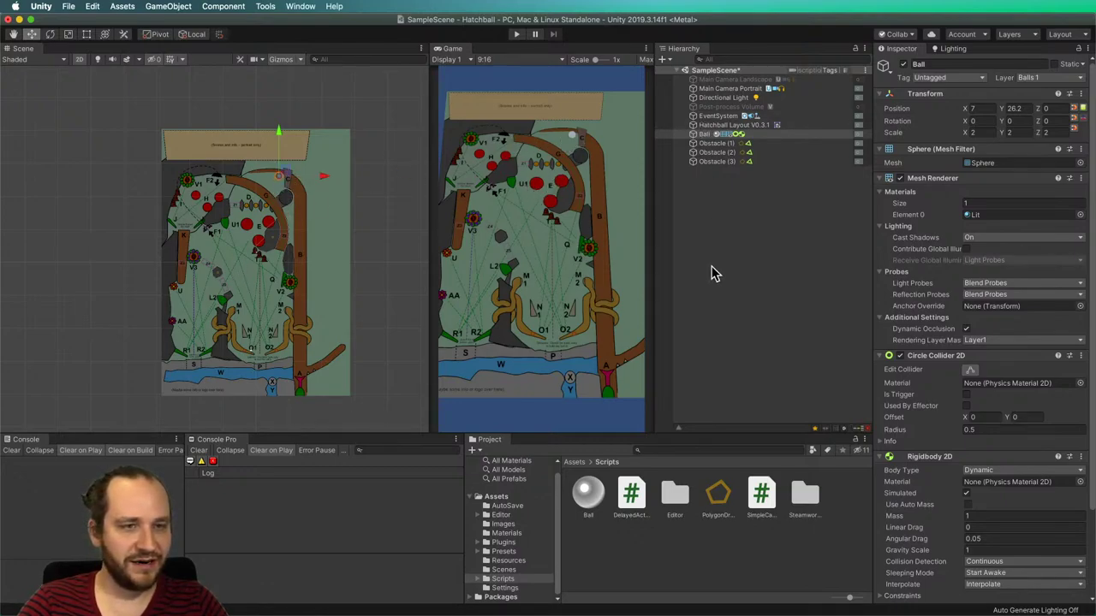
drag(637, 514, 704, 136)
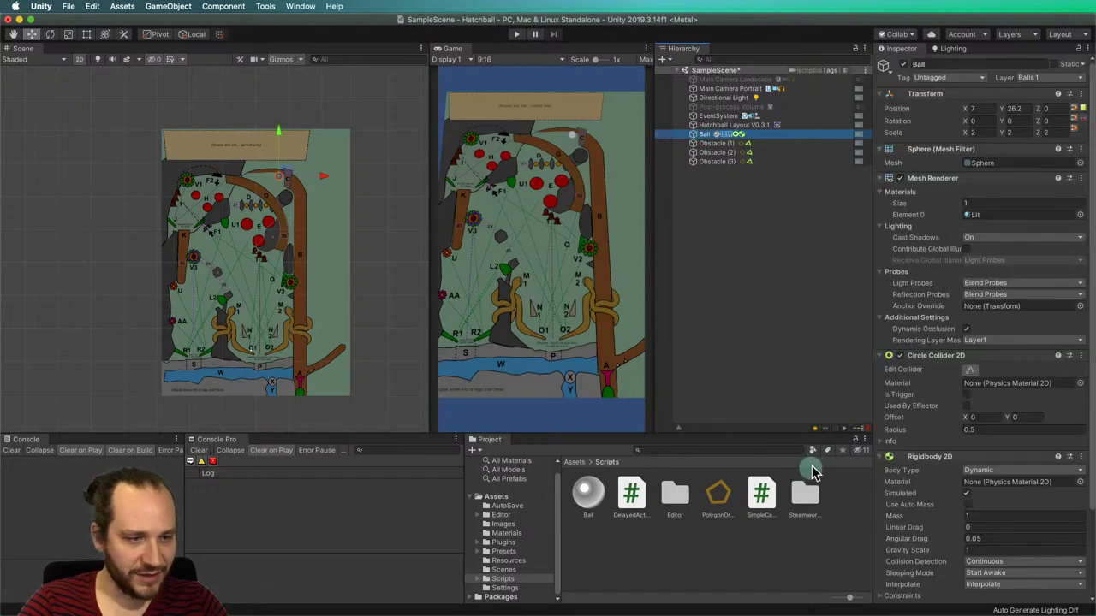
scroll(916, 428, down, 3)
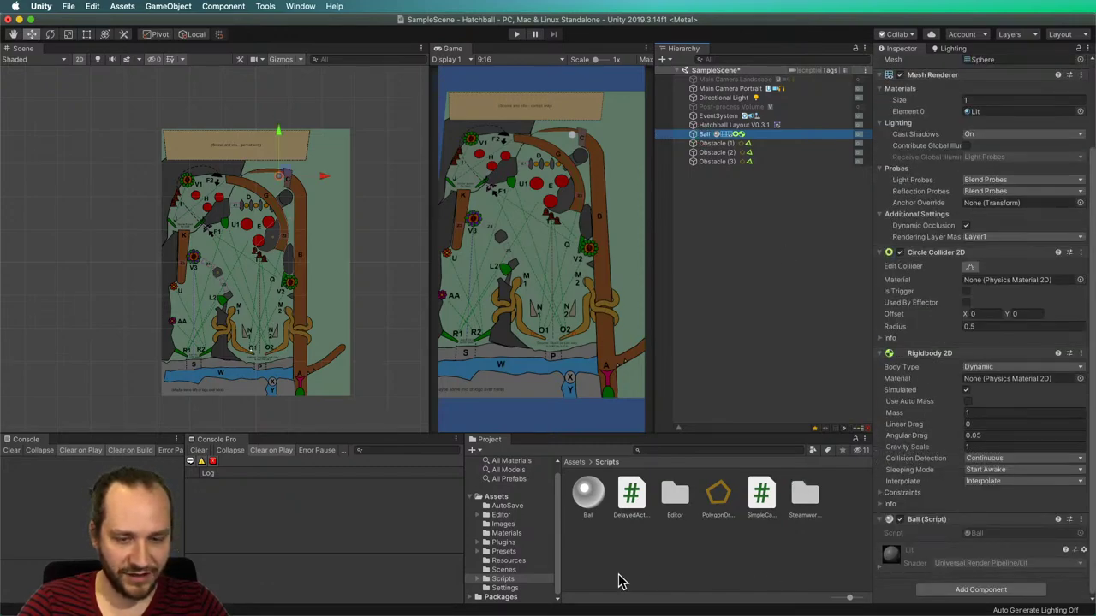
click(556, 593)
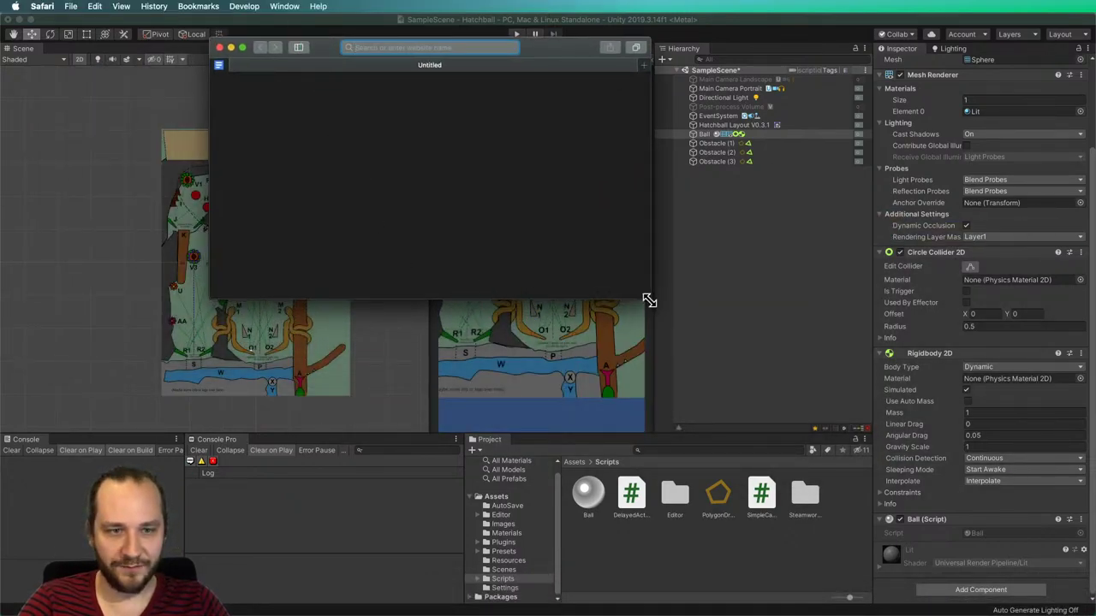
Enlarge the Safari window and search Google Images for 'uv grid'.
drag(649, 299, 853, 514)
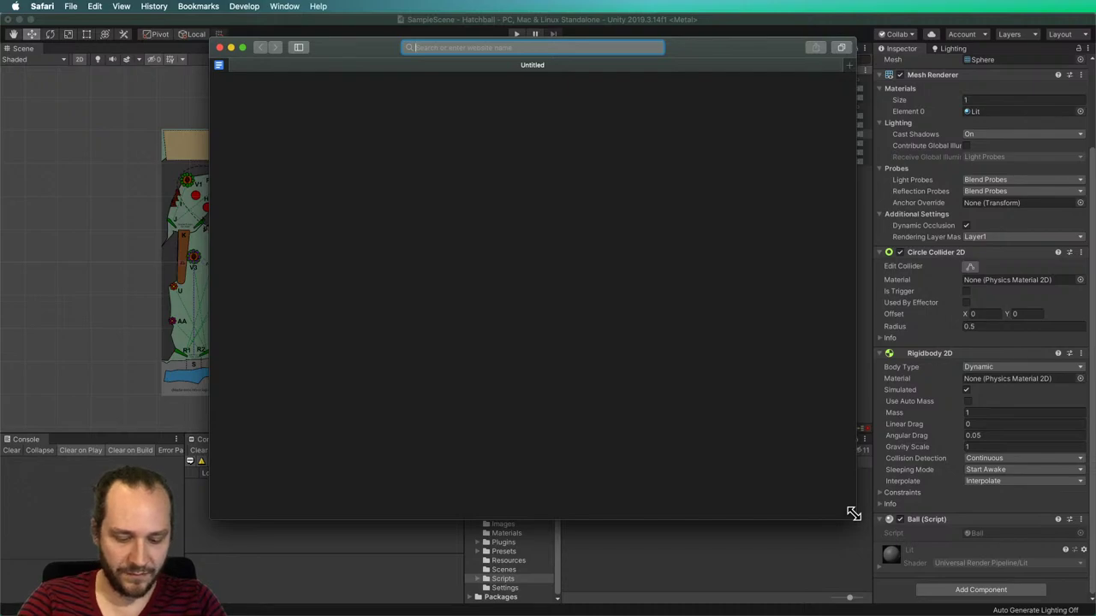
text(uv grid)
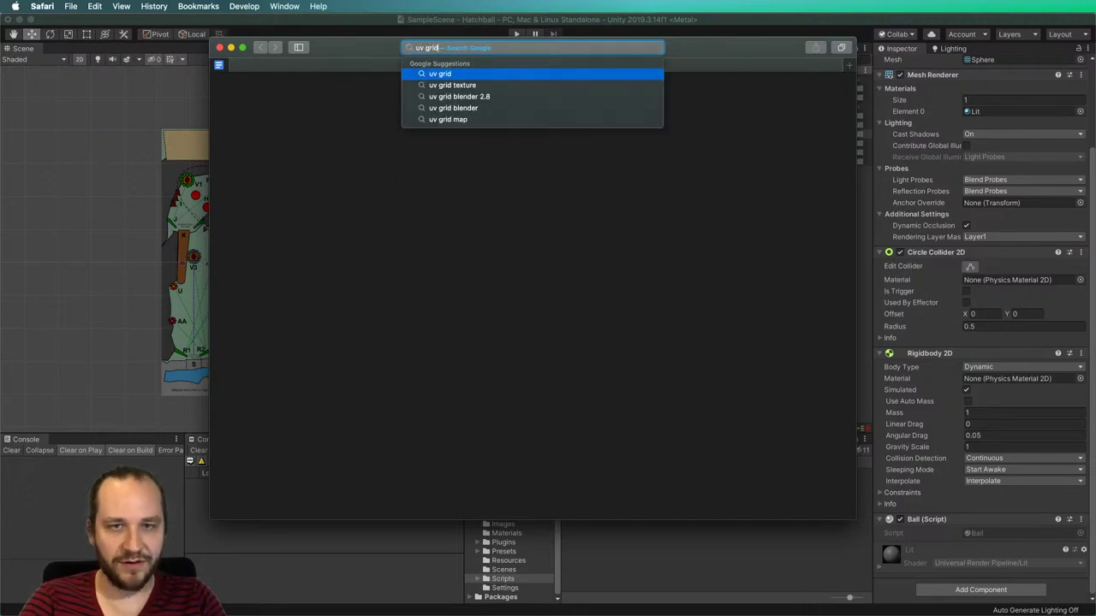
key(Return)
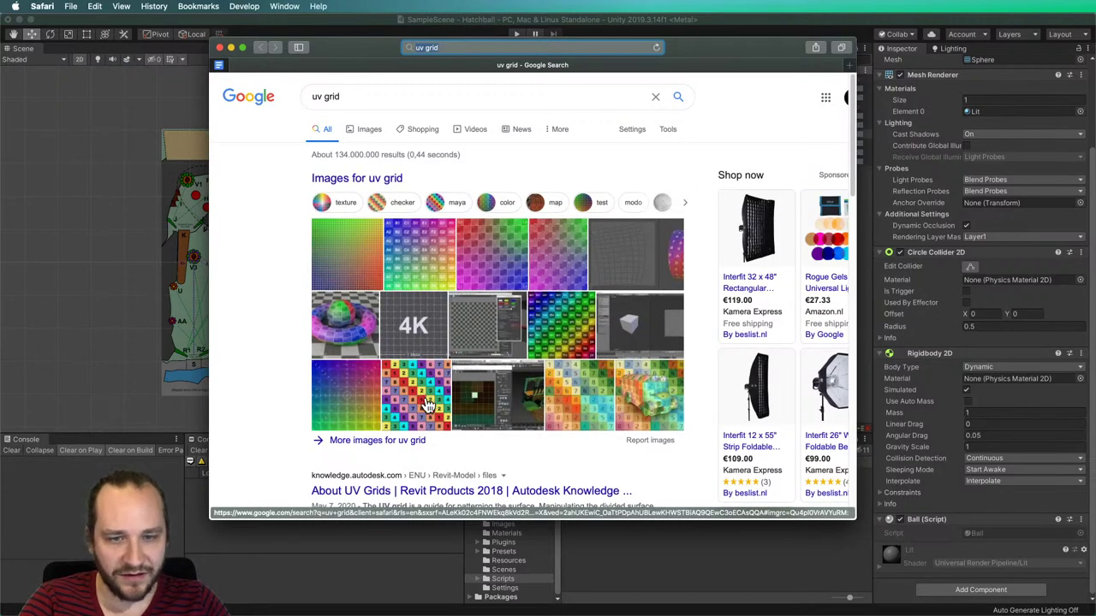
click(432, 415)
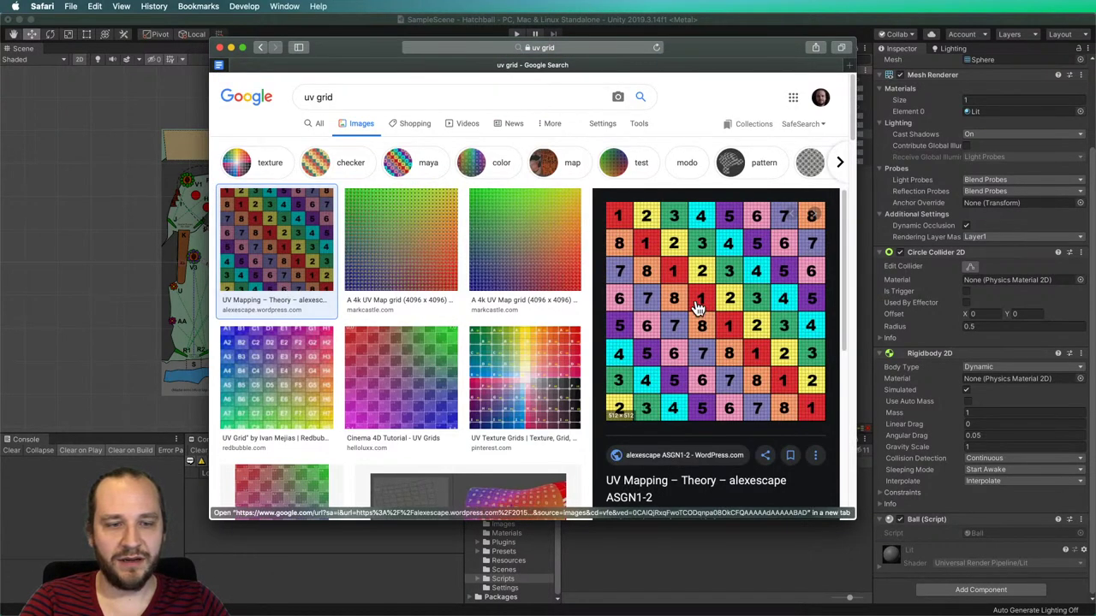
Open the 512×512 uv_mapper.jpg grid image full-size and save it to Downloads.
super+click(697, 306)
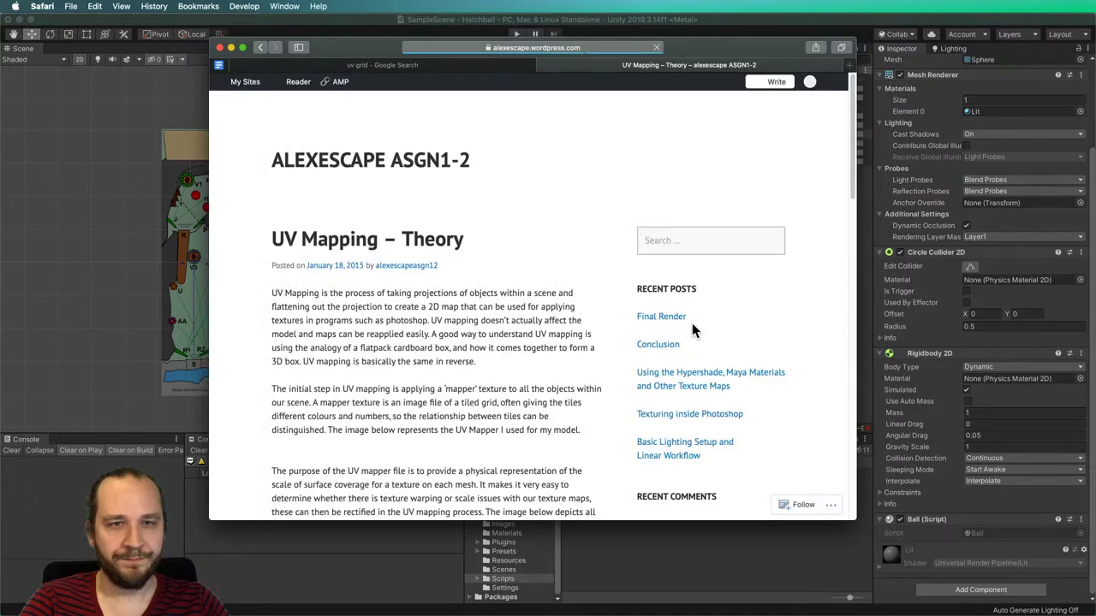
click(541, 65)
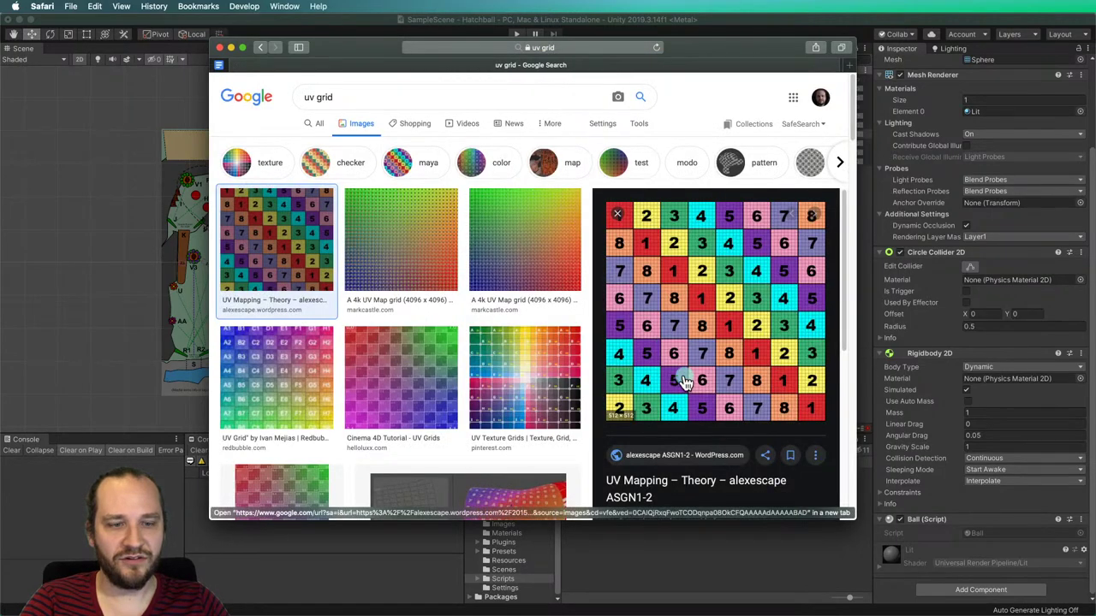
right_click(700, 310)
right_click(637, 255)
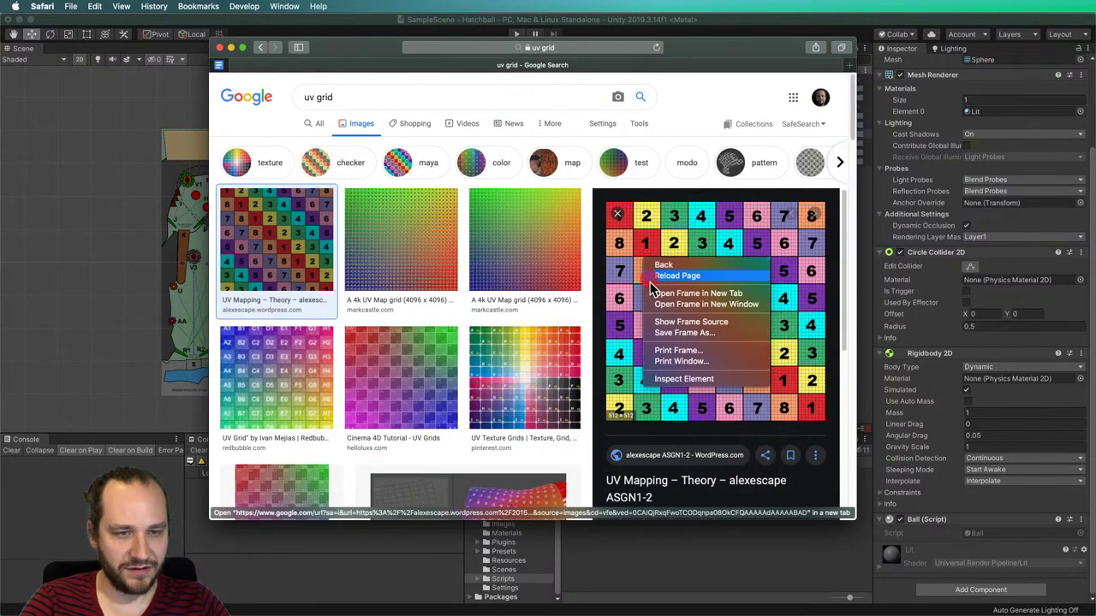
click(655, 350)
right_click(627, 334)
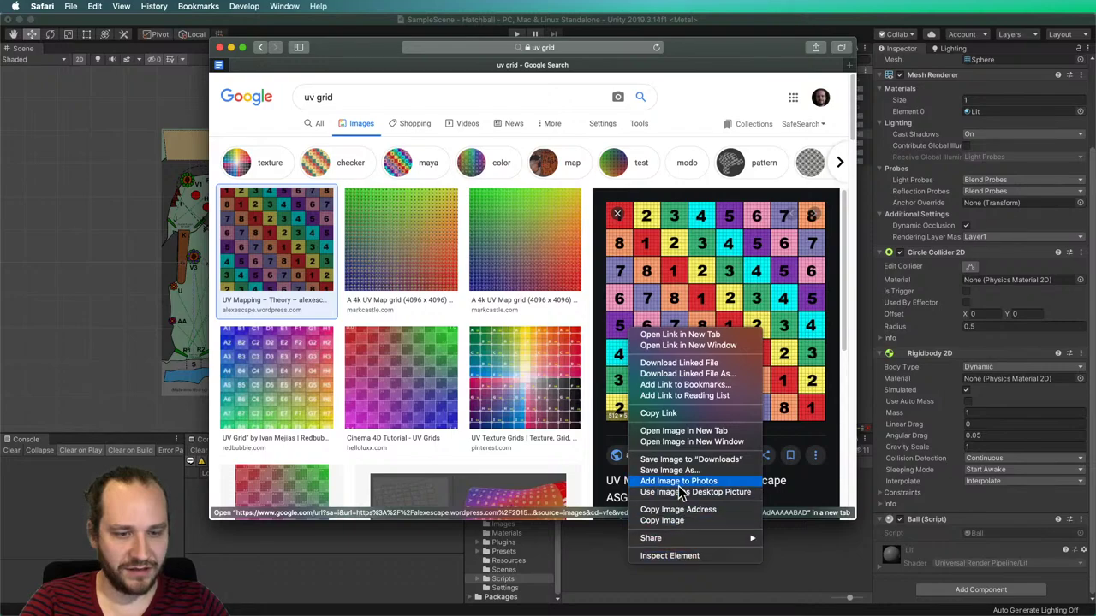
click(683, 431)
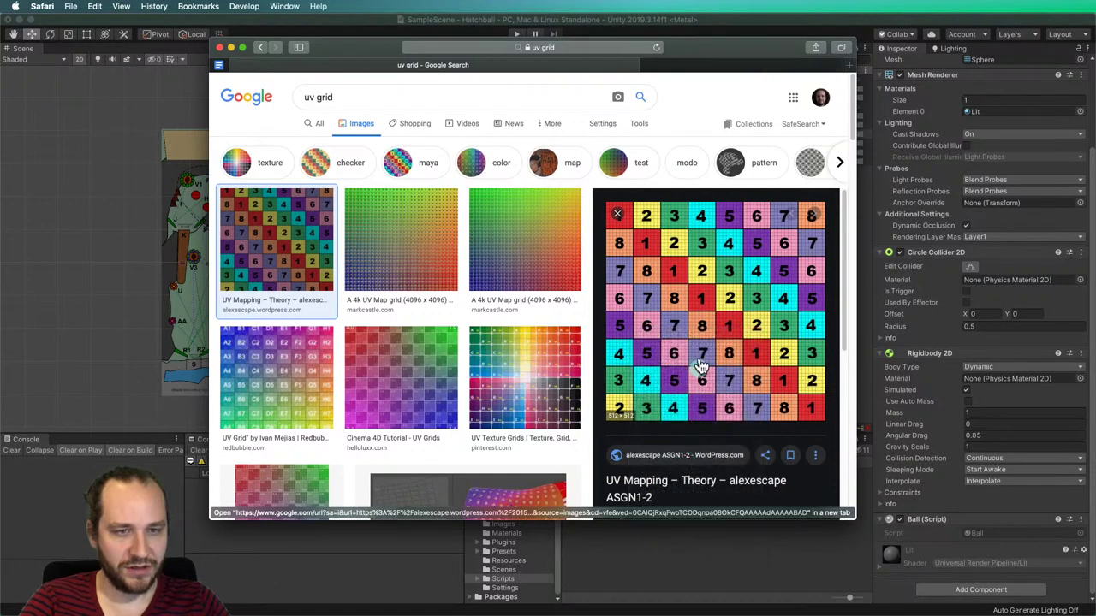
click(661, 67)
right_click(557, 259)
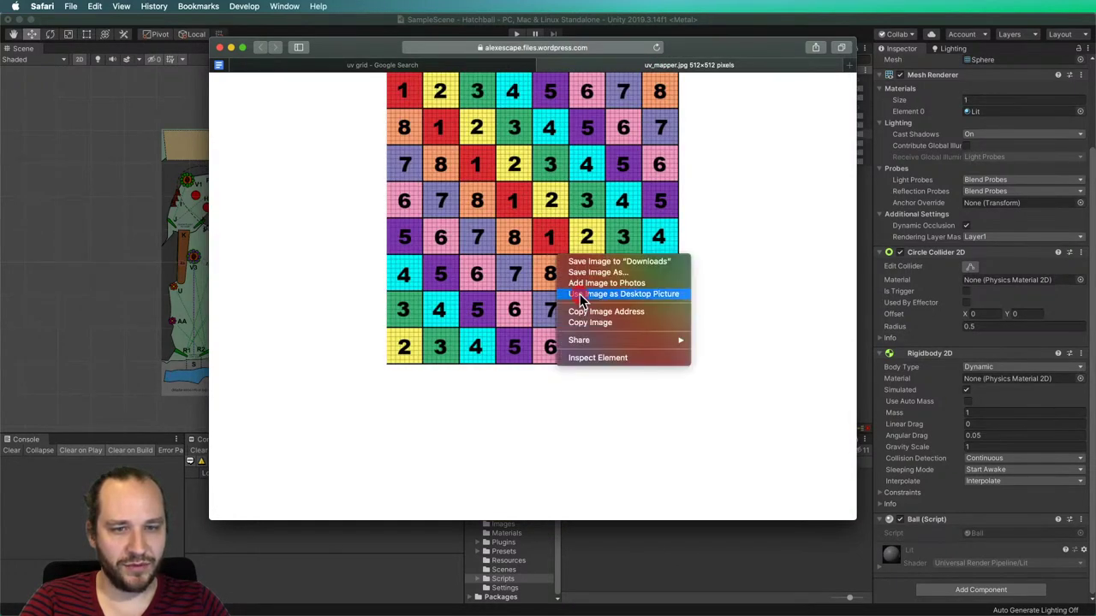
click(589, 323)
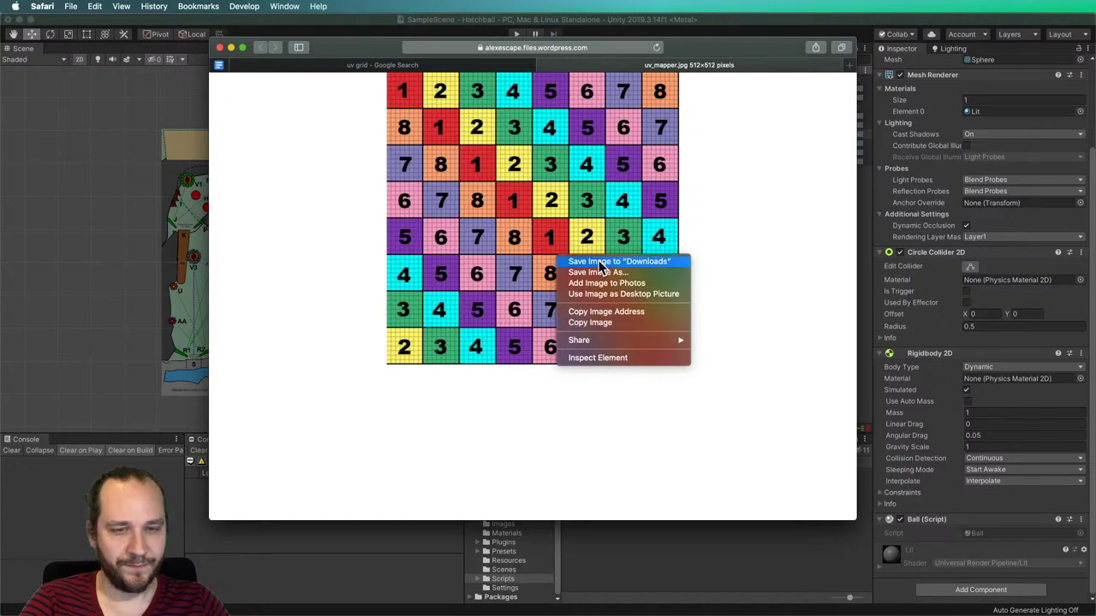
Close the tabs and Safari window, keep Unity open, and switch to Finder.
click(539, 65)
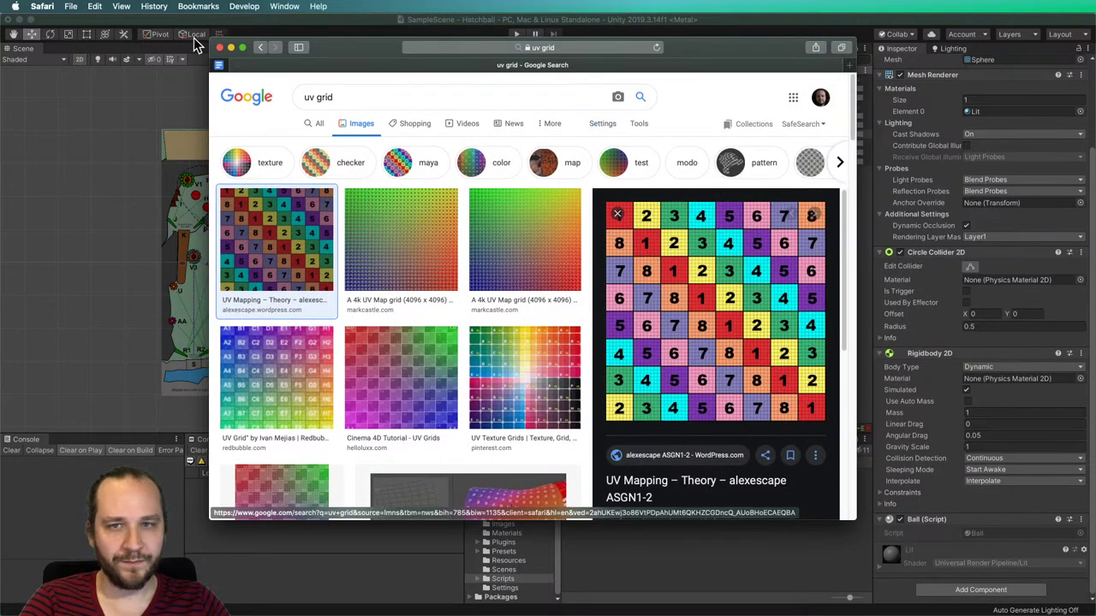
click(234, 63)
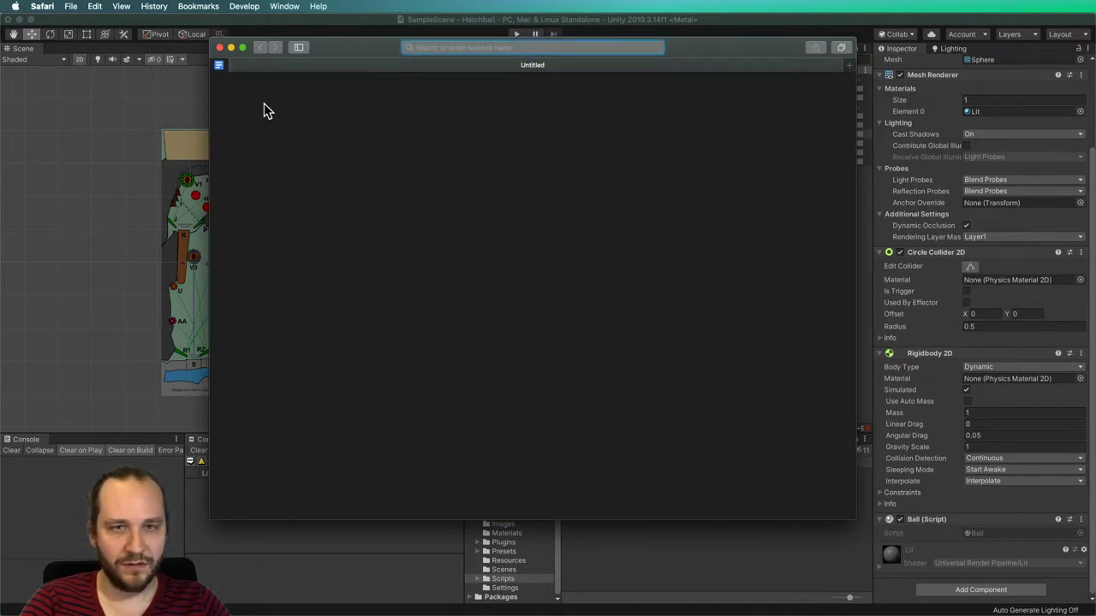
click(220, 47)
click(648, 572)
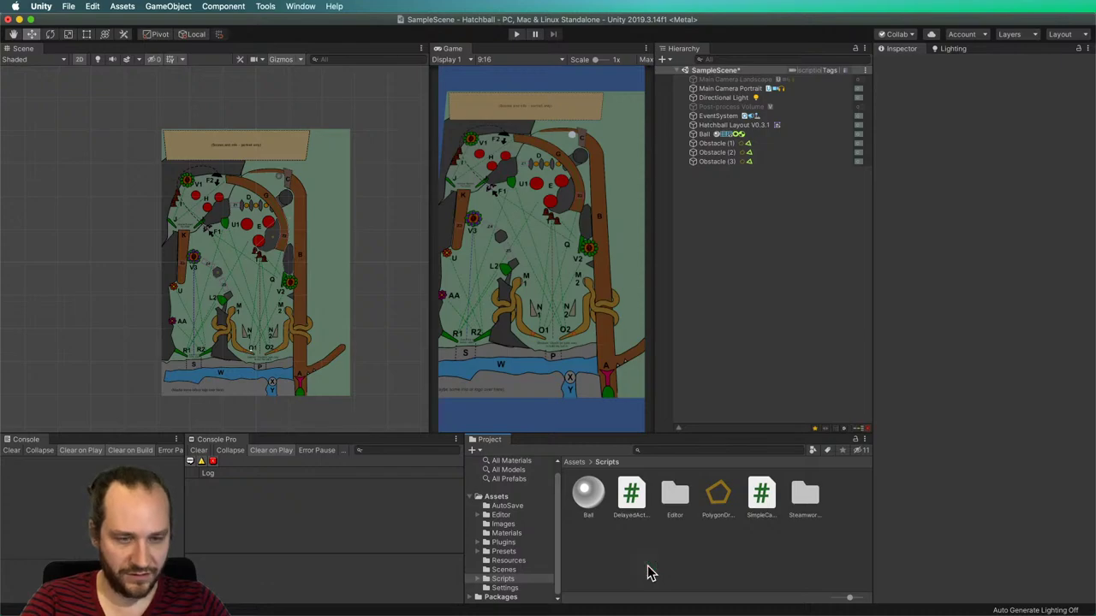
key(super+q)
key(Escape)
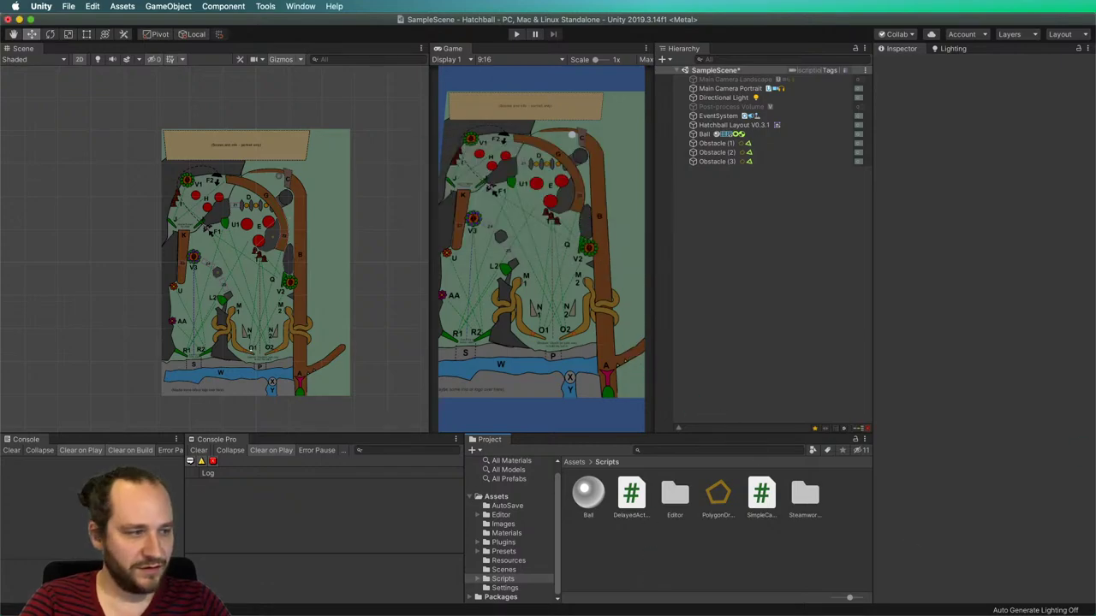
key(super+Tab)
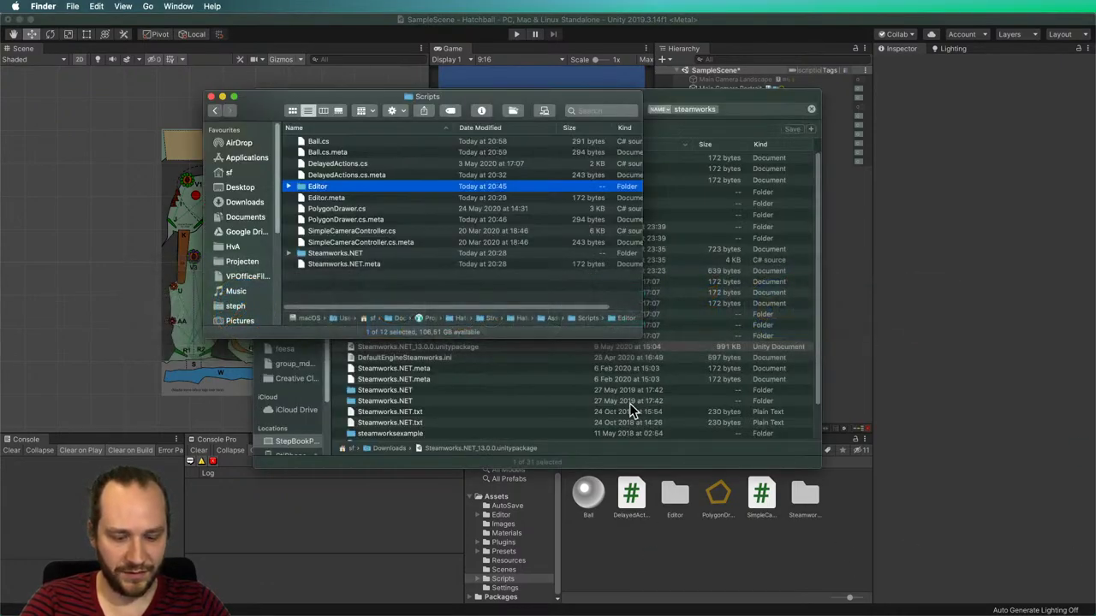
Drag uv_mapper.jpg from Finder's Downloads into Unity's Assets/Scripts folder, then return to Unity.
drag(298, 103, 682, 167)
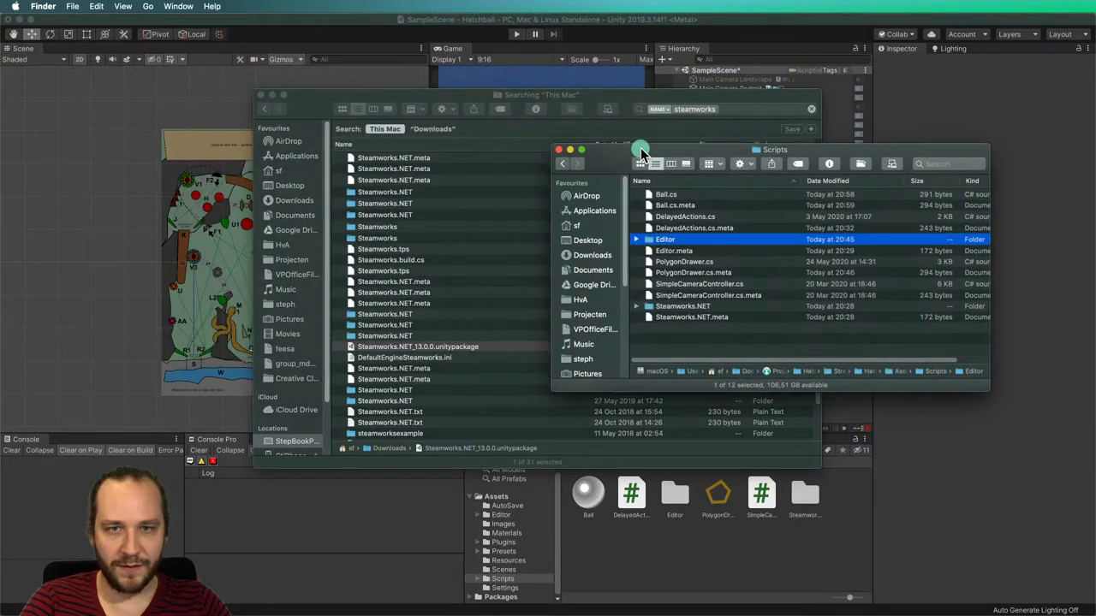
click(296, 203)
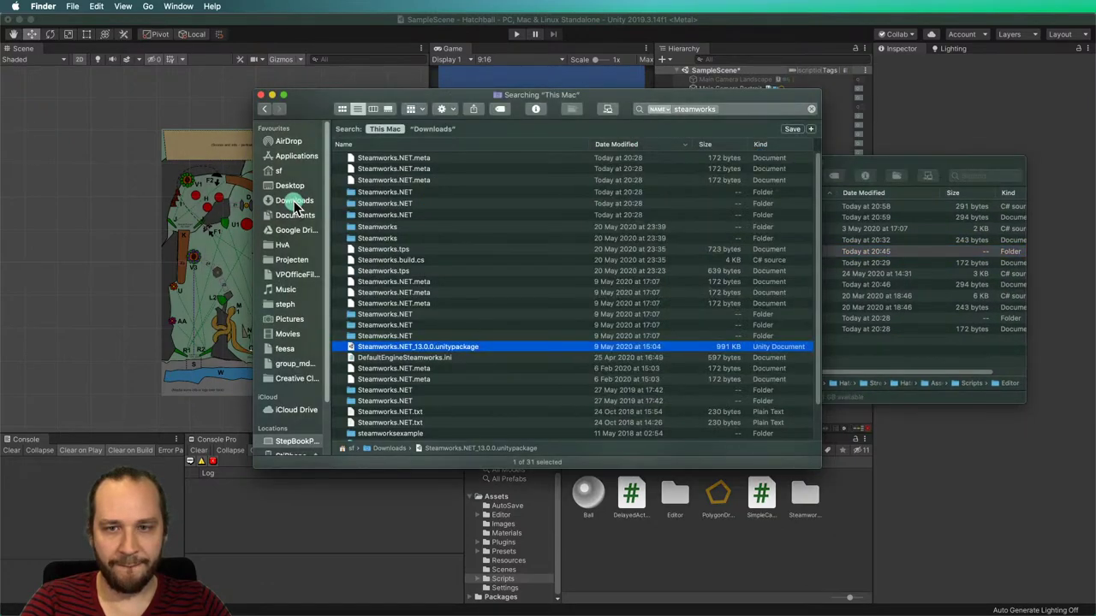
click(294, 201)
drag(377, 140, 616, 550)
click(648, 558)
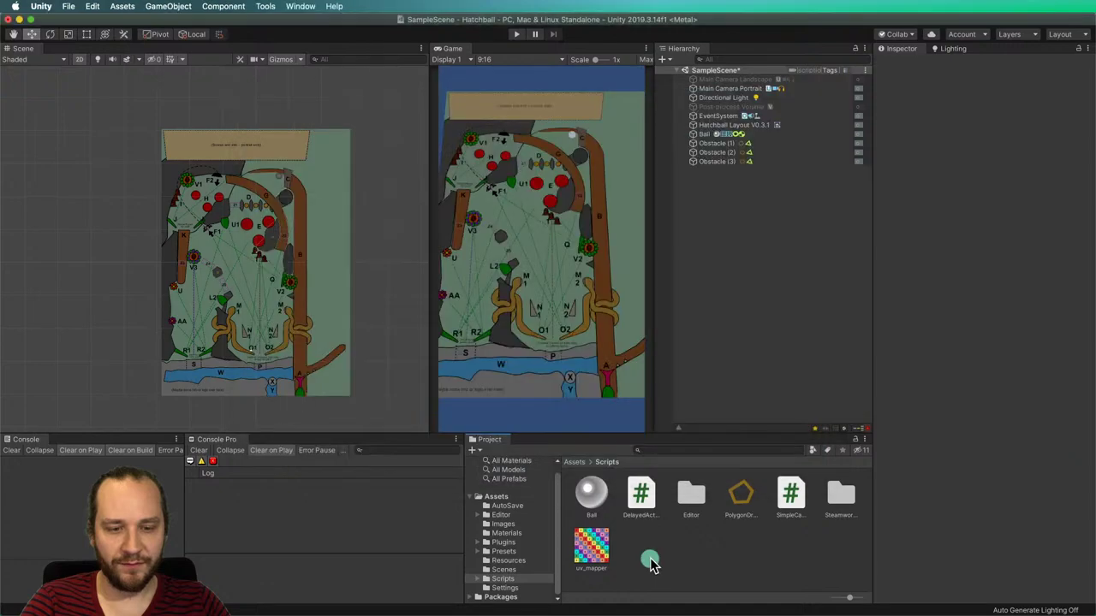
Create a new material named 'Ball Grid' in the Materials folder.
click(705, 135)
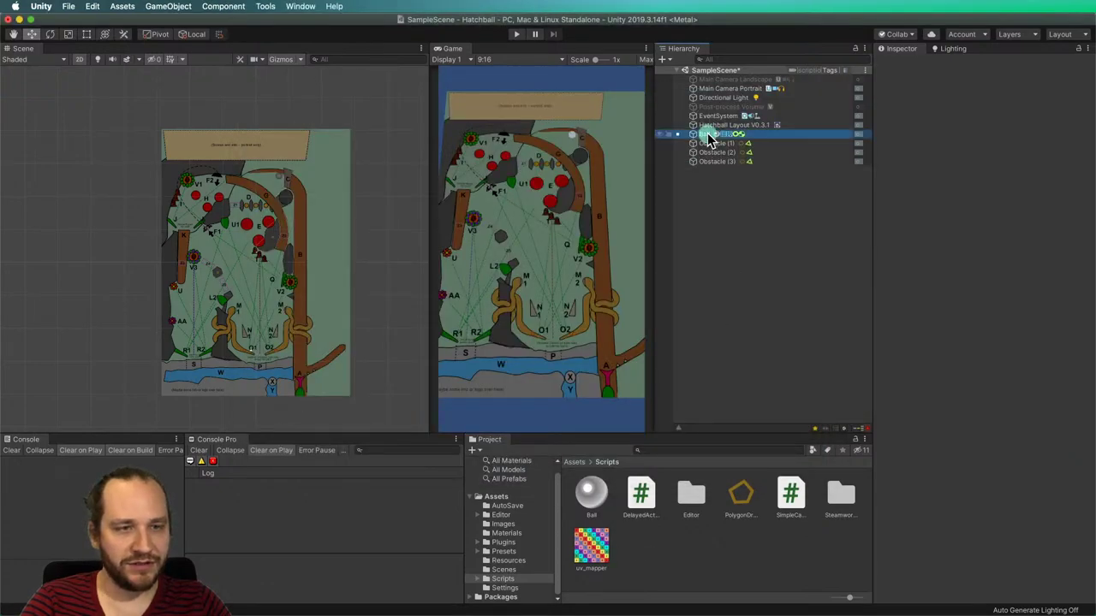
scroll(906, 402, down, 3)
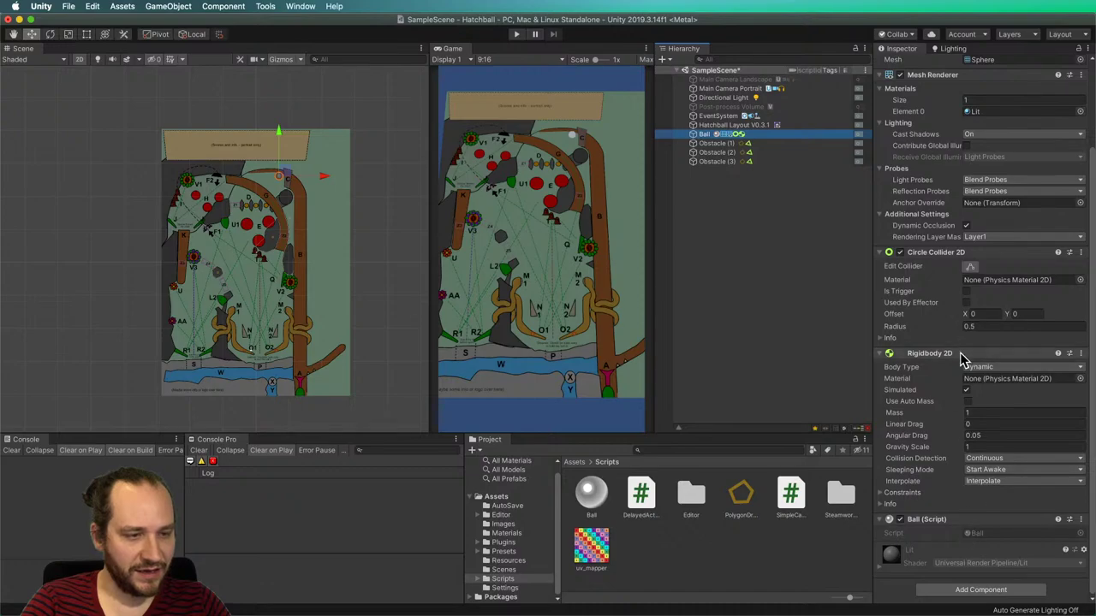
click(660, 553)
click(506, 532)
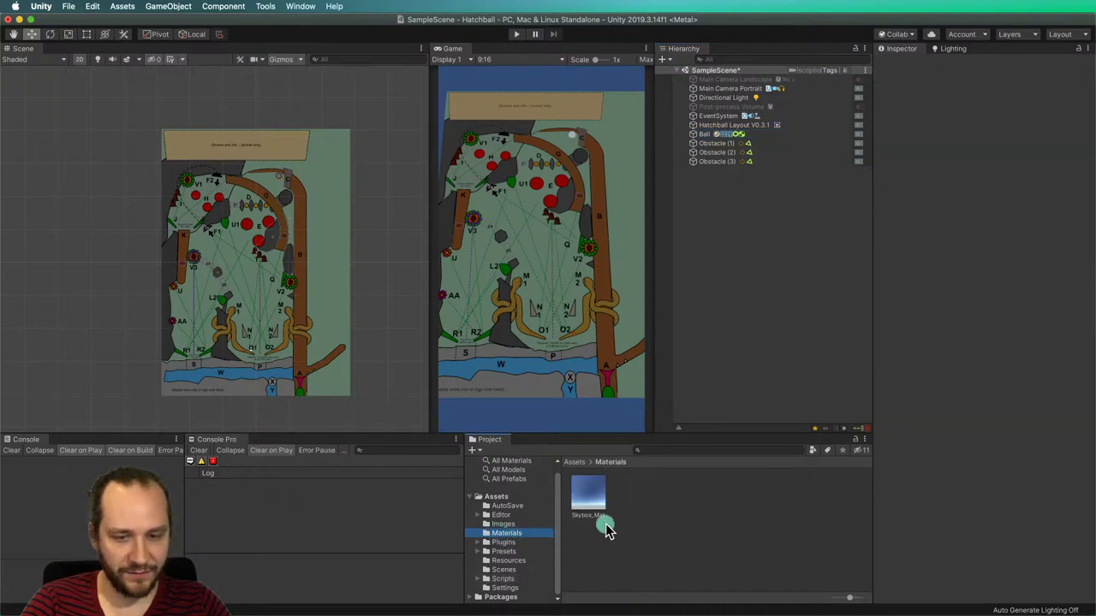
right_click(631, 454)
mouse_move(676, 337)
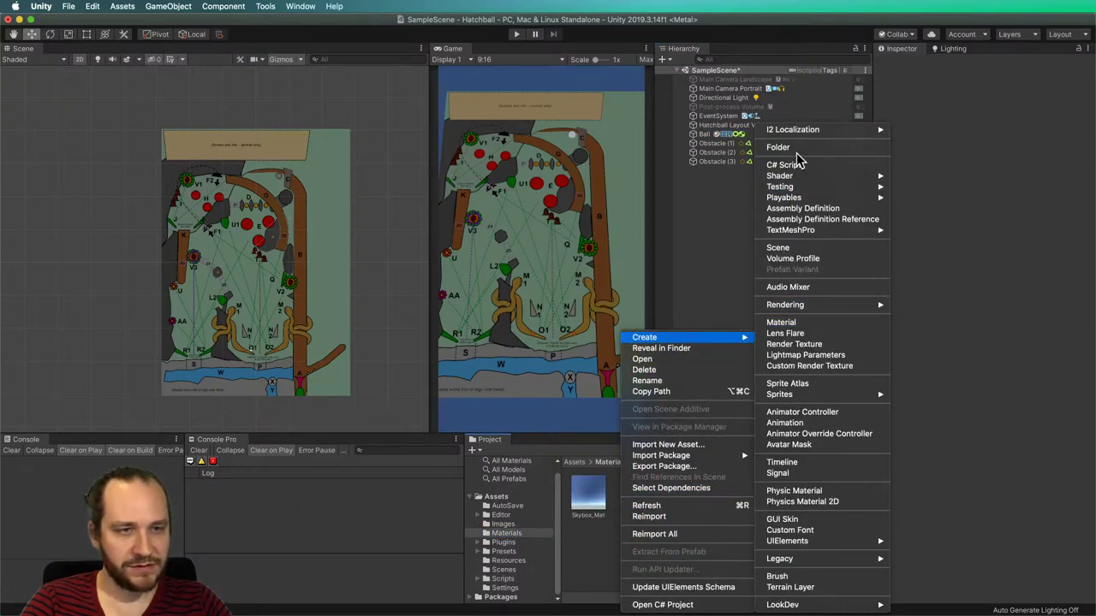
click(805, 322)
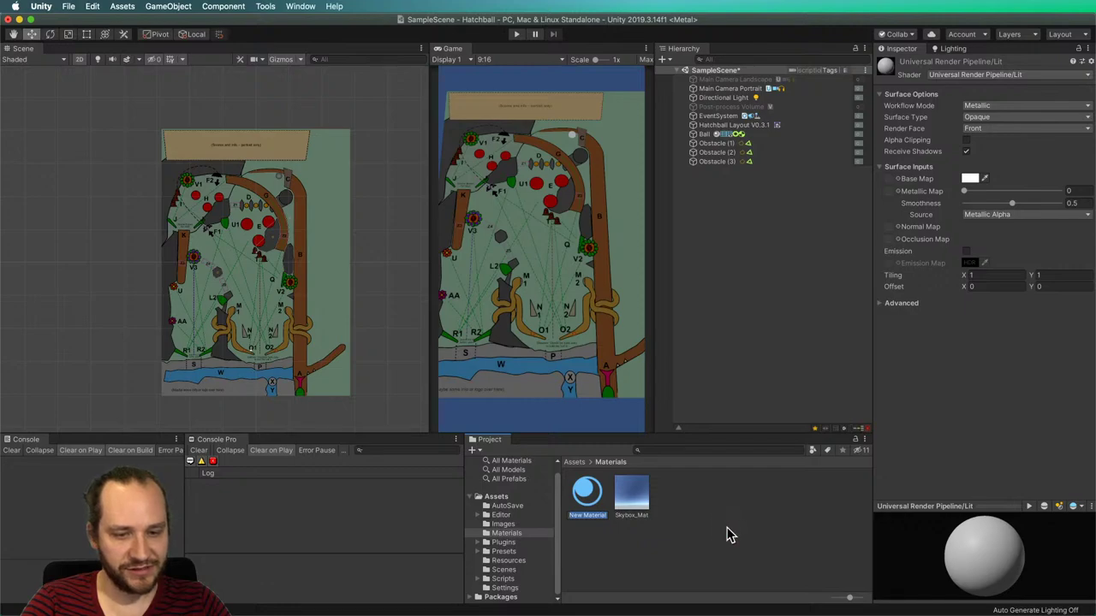
text(Ball)
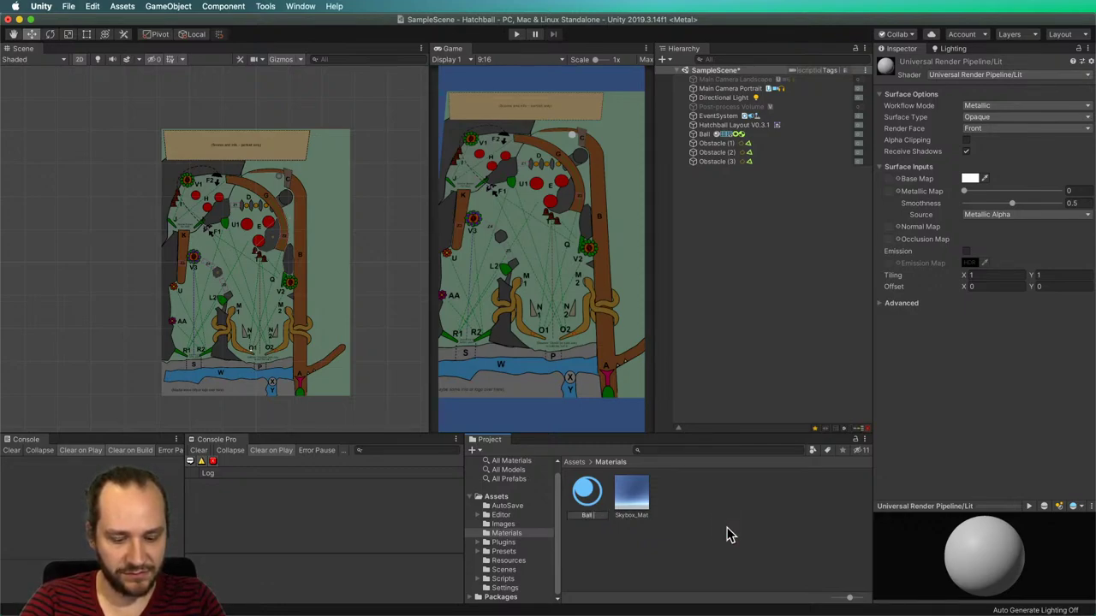
text( Grid)
key(Return)
Delete the unused Skybox_Mat material from Materials.
click(631, 495)
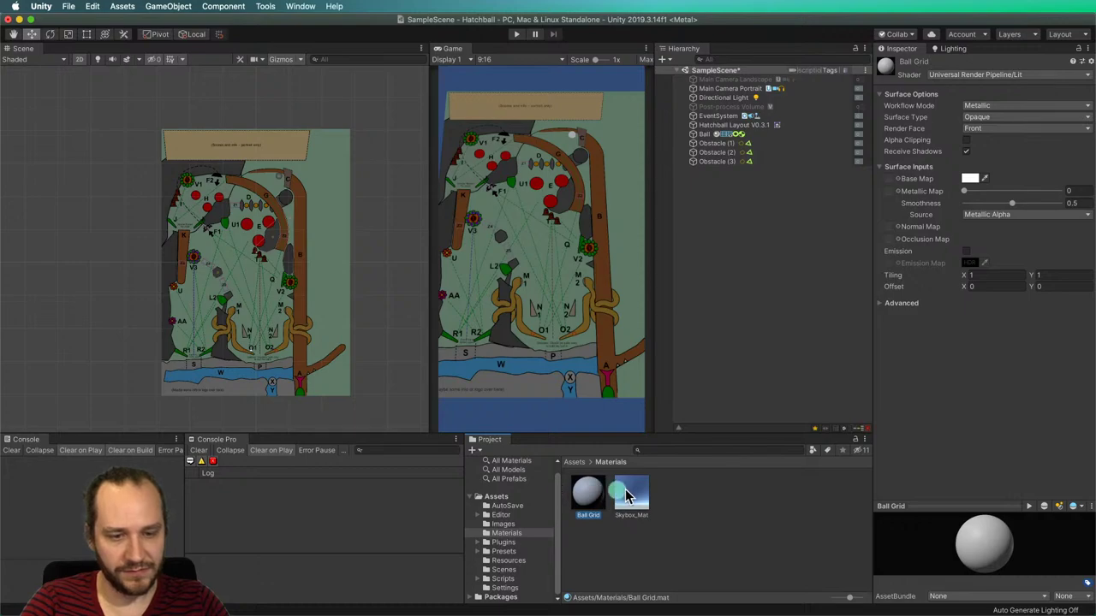
key(super+BackSpace)
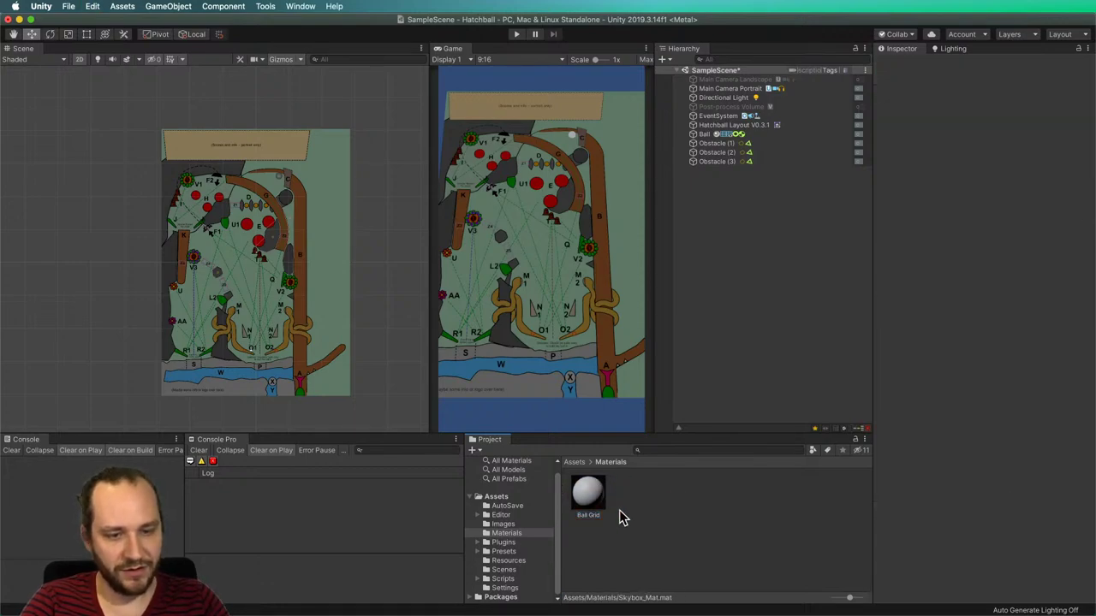
click(597, 494)
Move the uv_mapper texture from the Scripts folder into the Images folder.
click(507, 560)
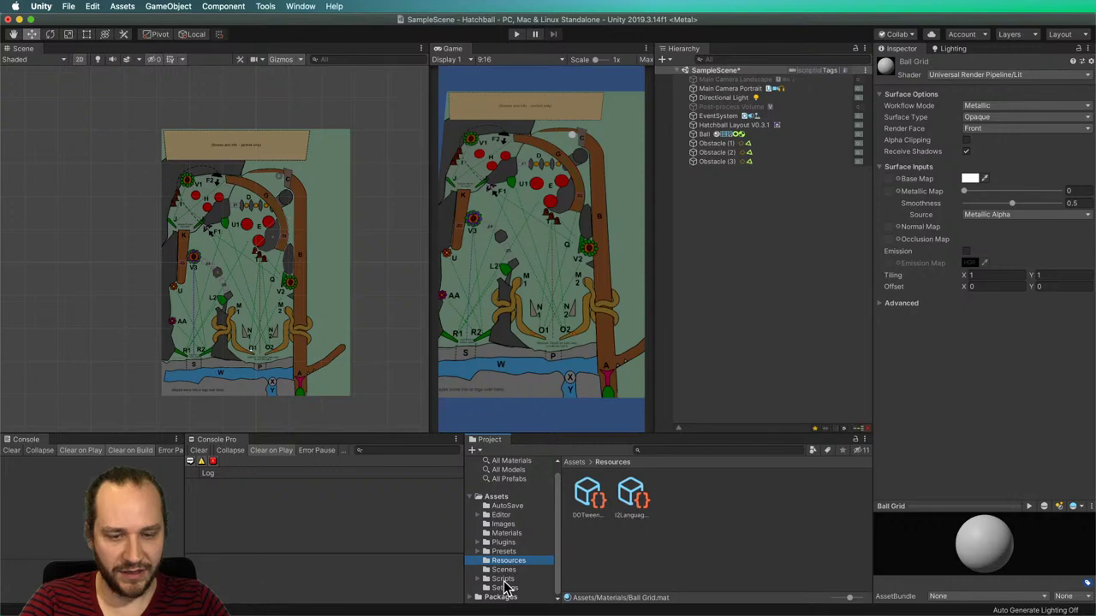
click(512, 525)
click(497, 497)
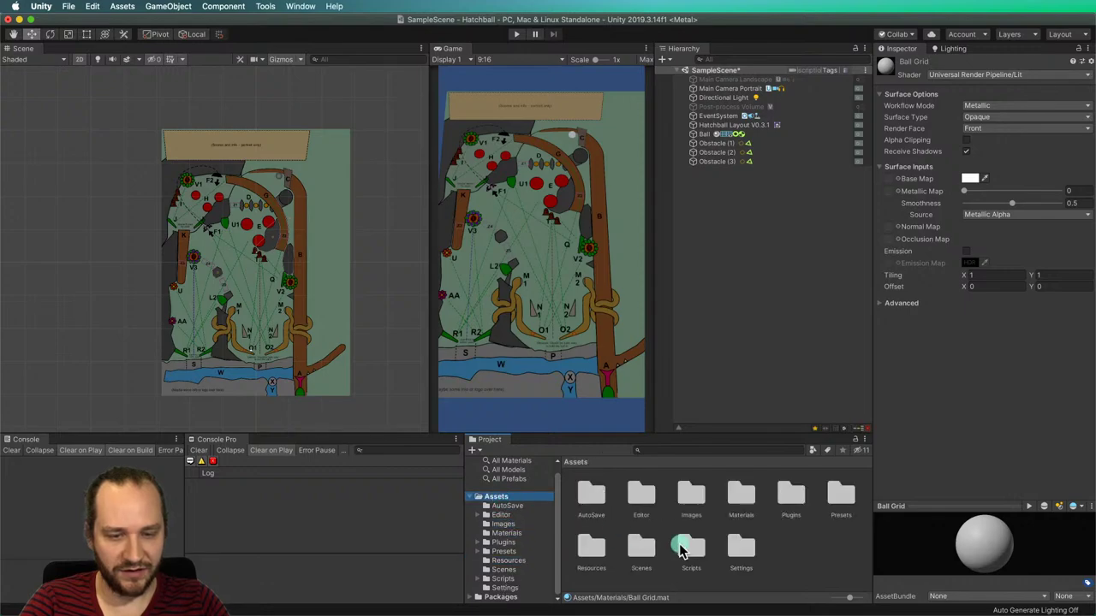
click(504, 524)
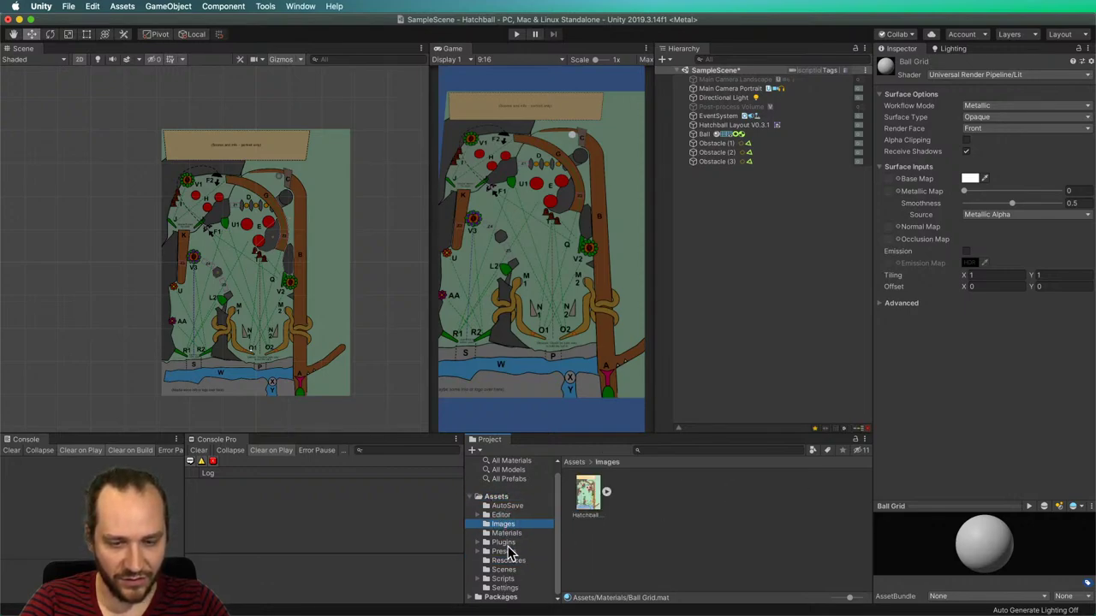
click(496, 498)
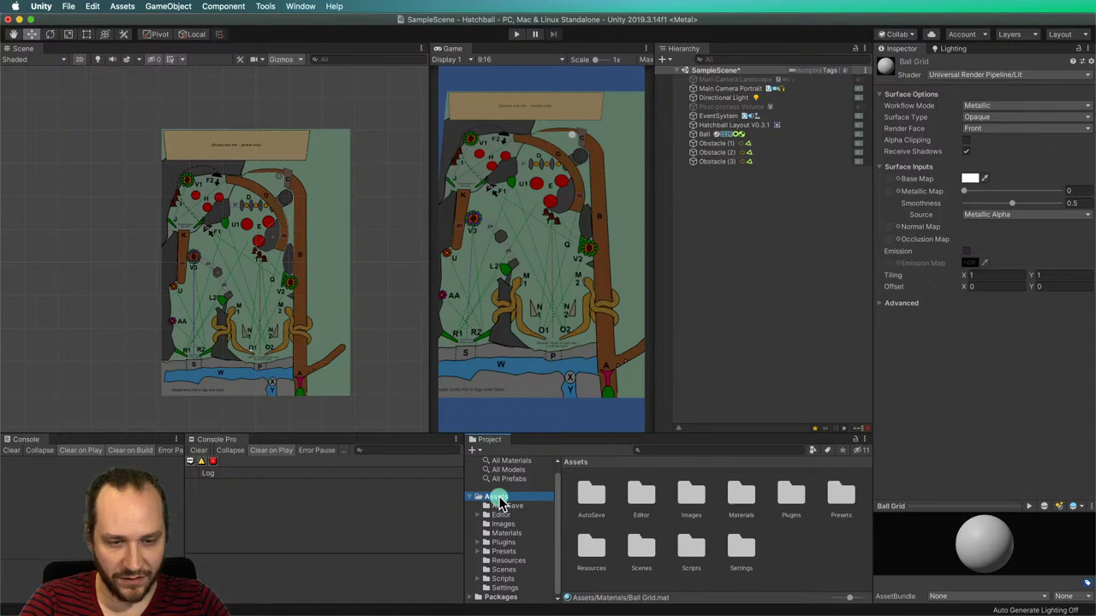
click(503, 578)
mouse_move(590, 548)
mouse_down()
mouse_move(570, 553)
mouse_move(502, 507)
mouse_move(505, 524)
mouse_up()
click(505, 524)
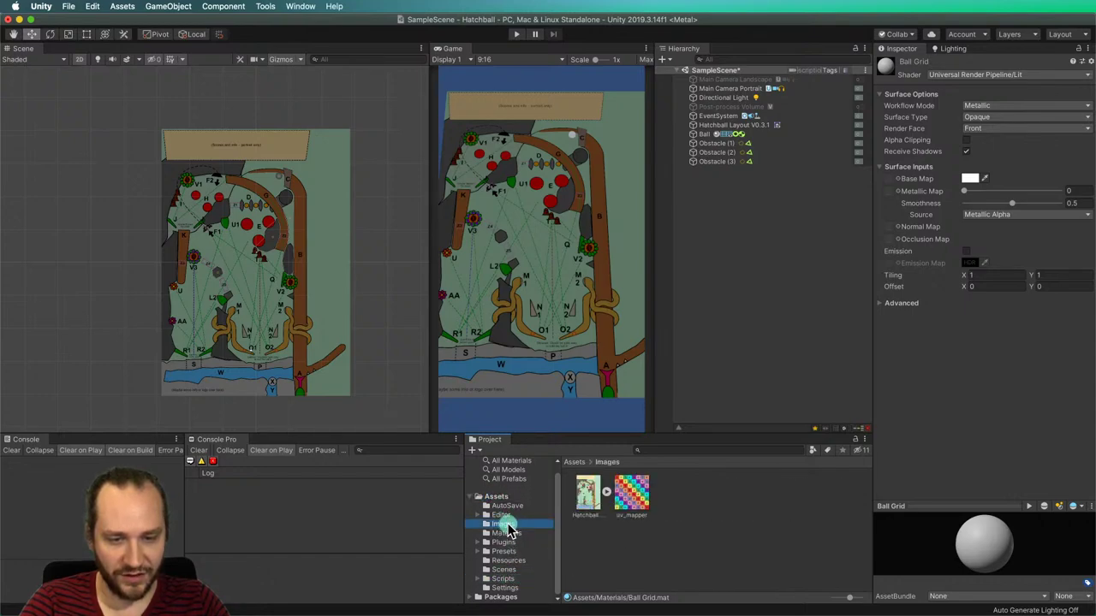
Give Ball Grid the uv_mapper Base Map and raise its Smoothness to 0.736.
click(507, 533)
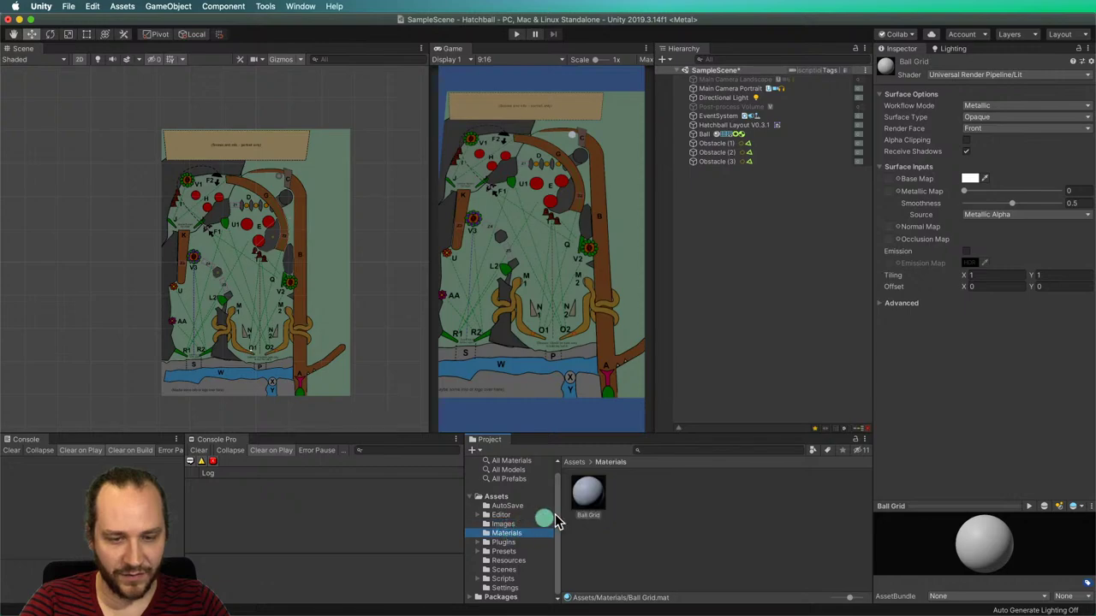
mouse_move(588, 500)
mouse_down()
mouse_move(504, 524)
mouse_move(634, 500)
mouse_move(886, 276)
mouse_move(887, 180)
mouse_up()
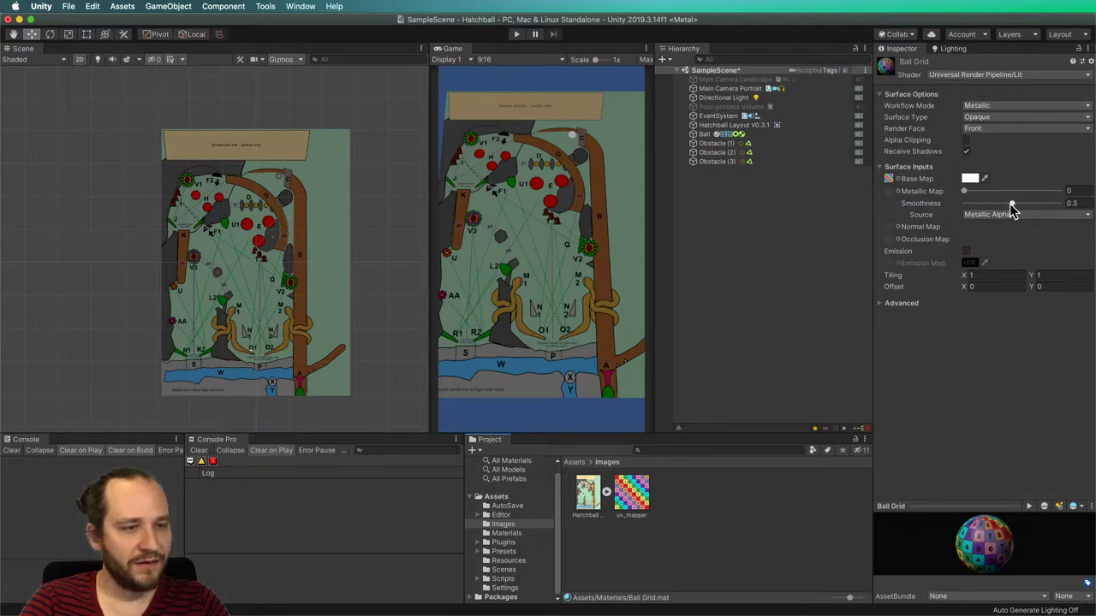
mouse_move(1011, 210)
mouse_down()
mouse_move(961, 211)
mouse_move(1031, 212)
mouse_up()
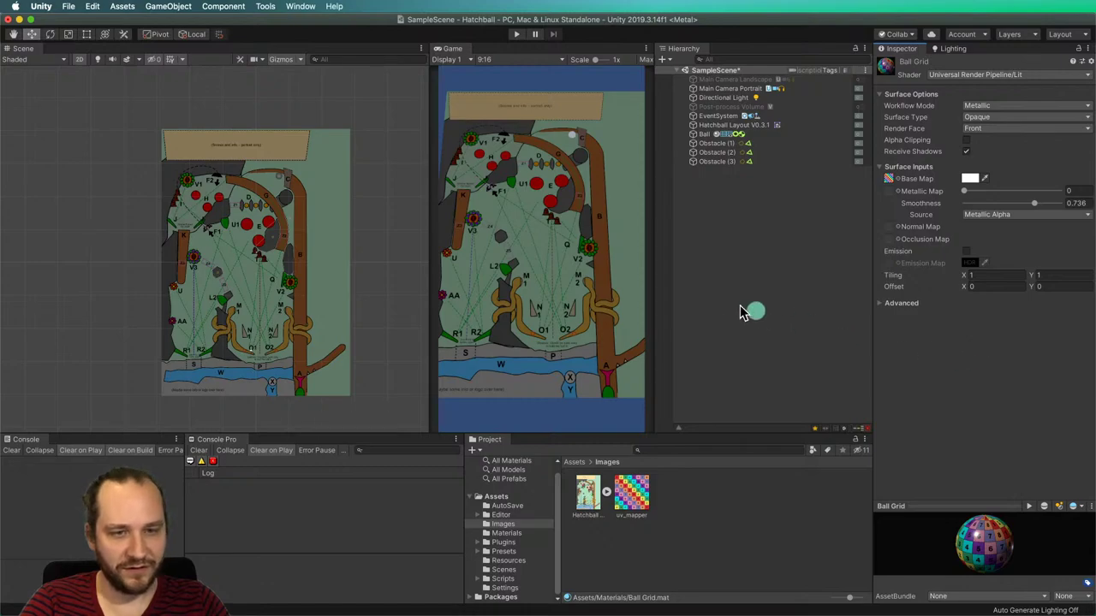
Assign the Ball Grid material to the Ball's Mesh Renderer Element 0.
click(705, 136)
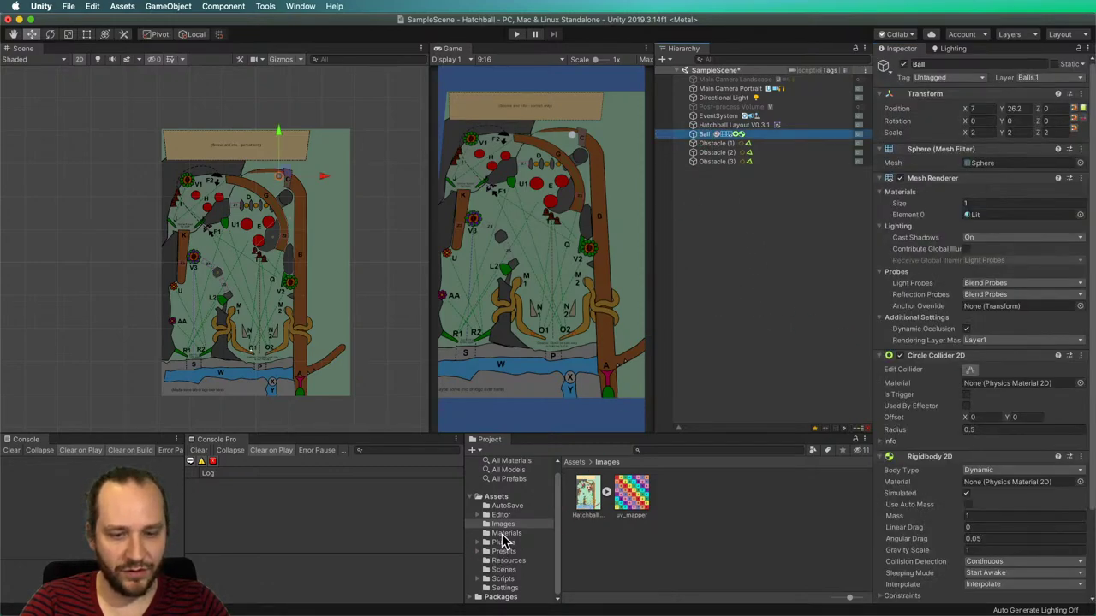
click(506, 532)
drag(587, 493, 704, 133)
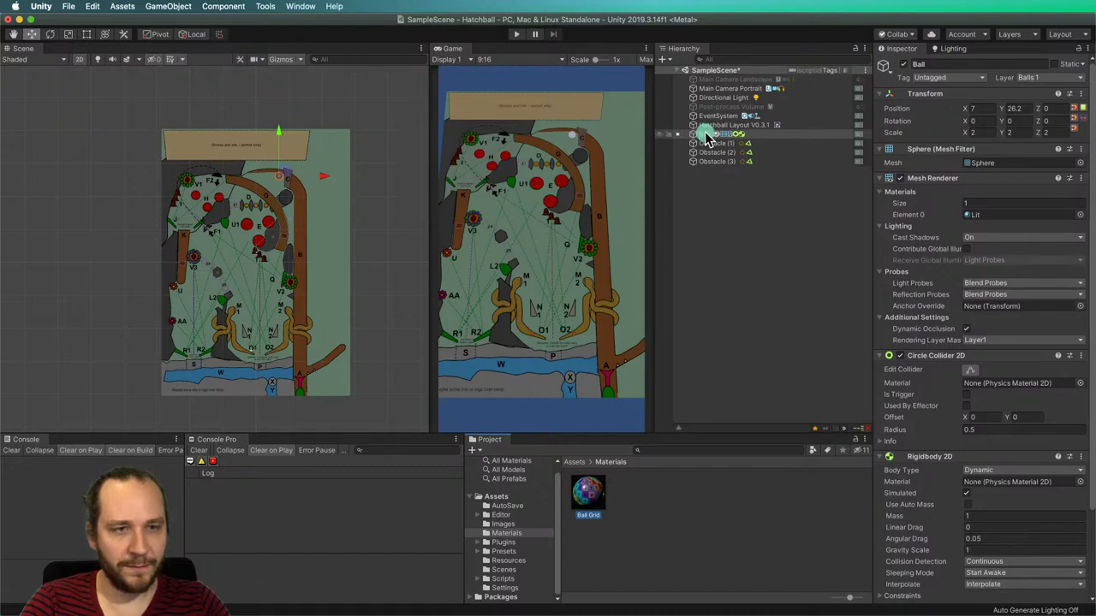
drag(707, 140, 707, 135)
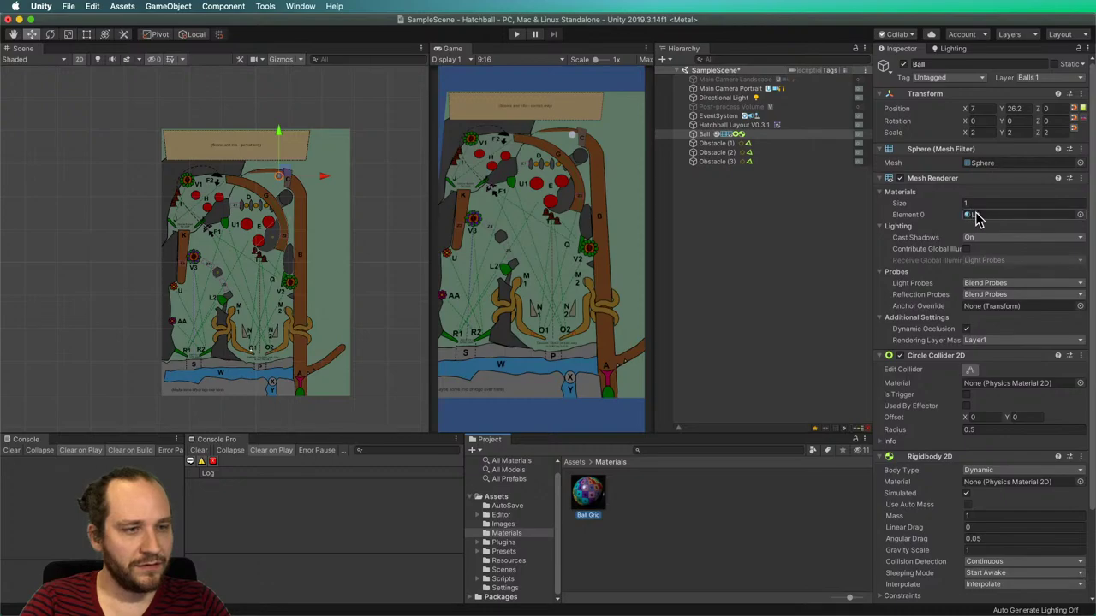
drag(603, 493, 968, 215)
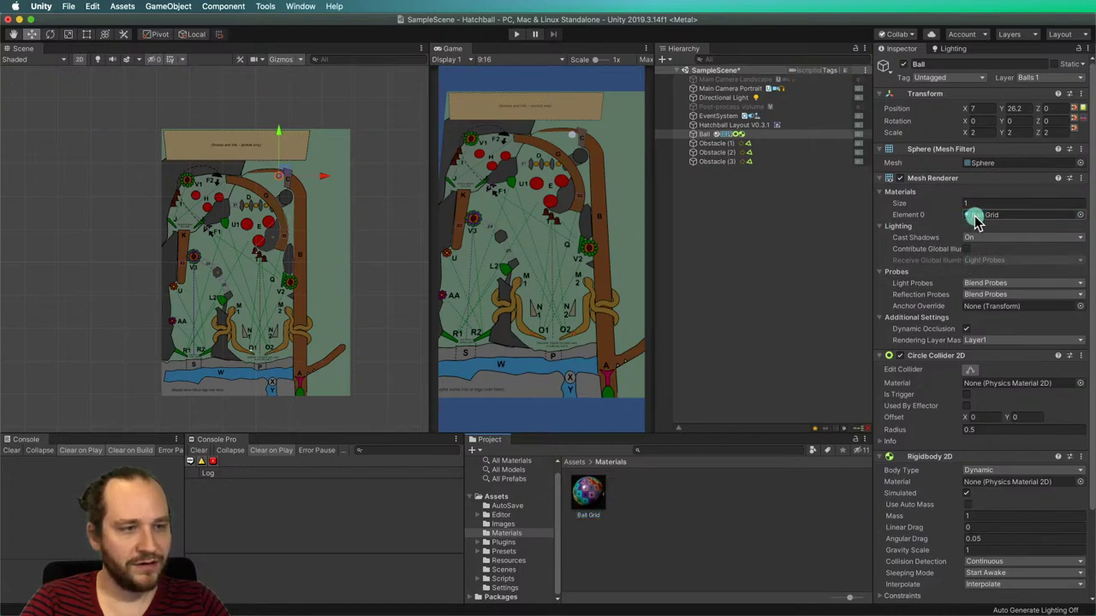
click(725, 261)
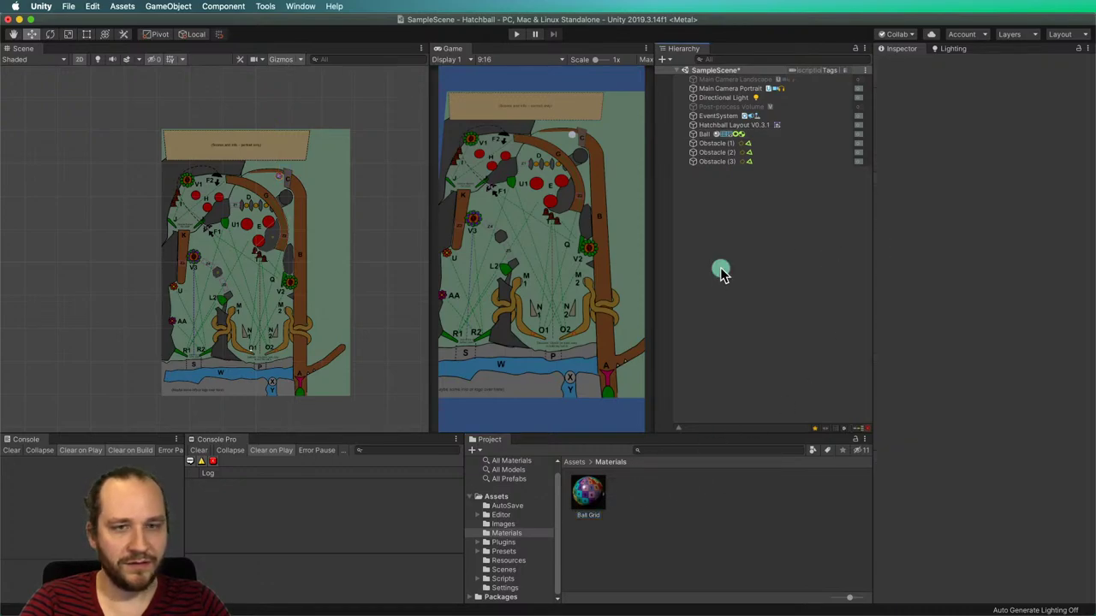
Open the scene Lighting settings, expand Other Settings, and toggle Fog.
click(726, 125)
click(703, 134)
click(368, 175)
scroll(278, 172, up, 10)
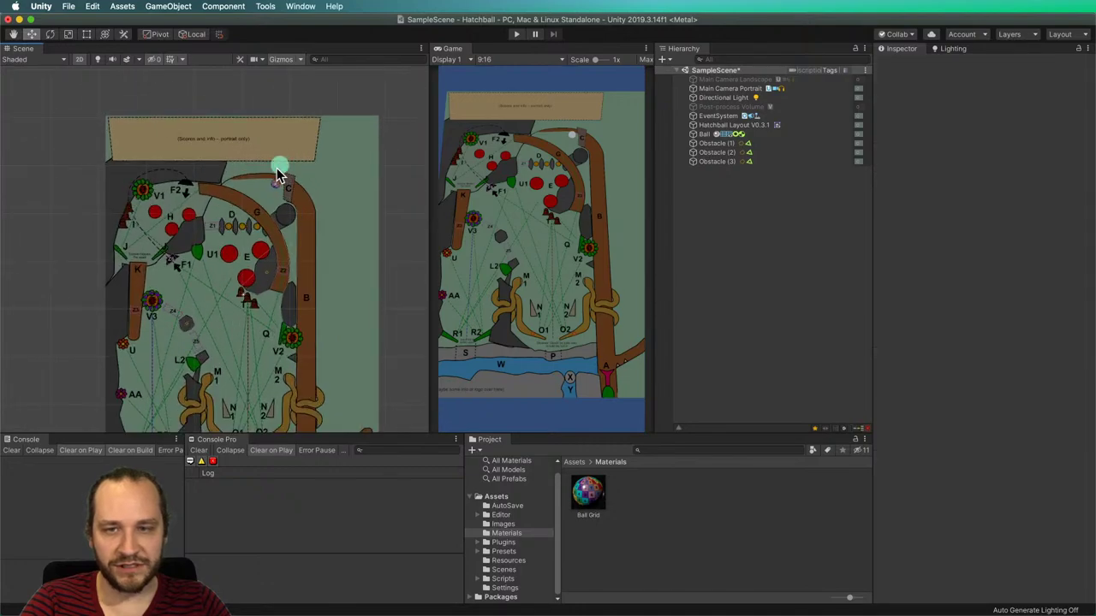
scroll(323, 175, down, 10)
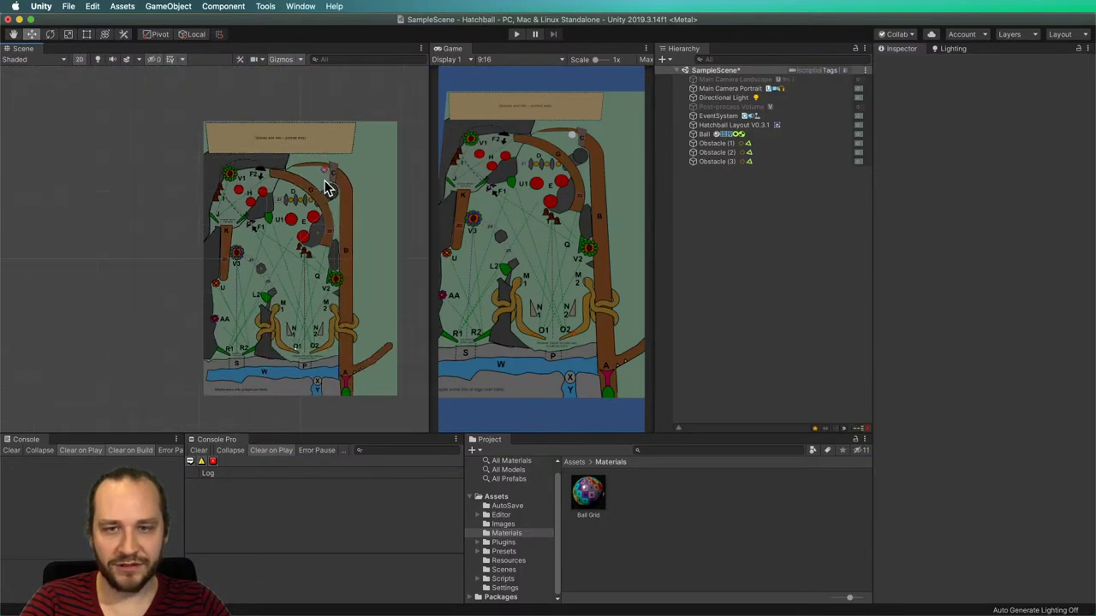
middle_drag(325, 183, 292, 185)
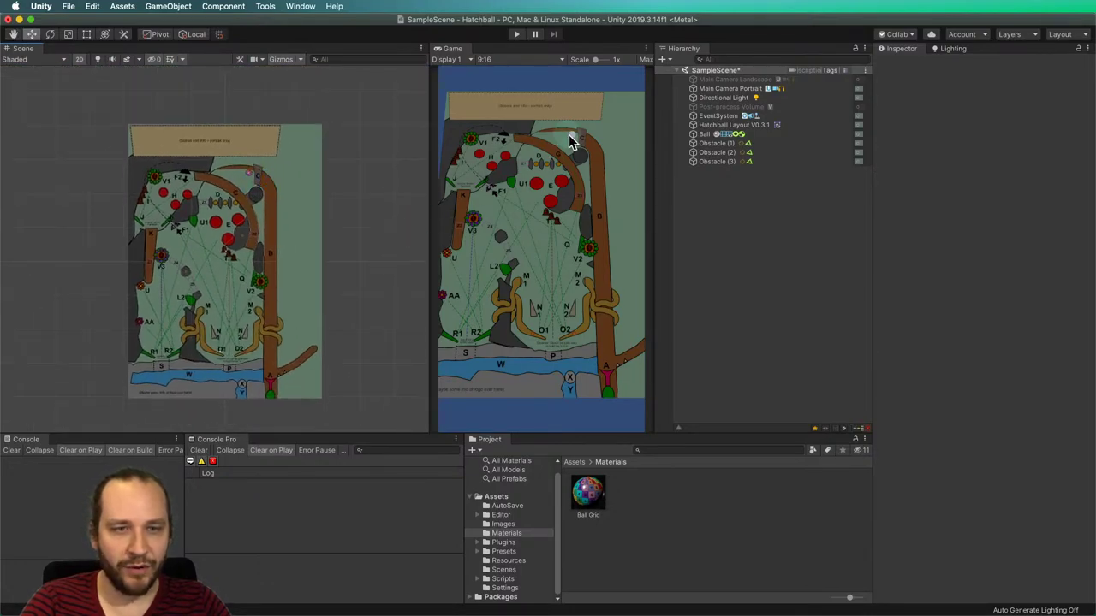
click(771, 191)
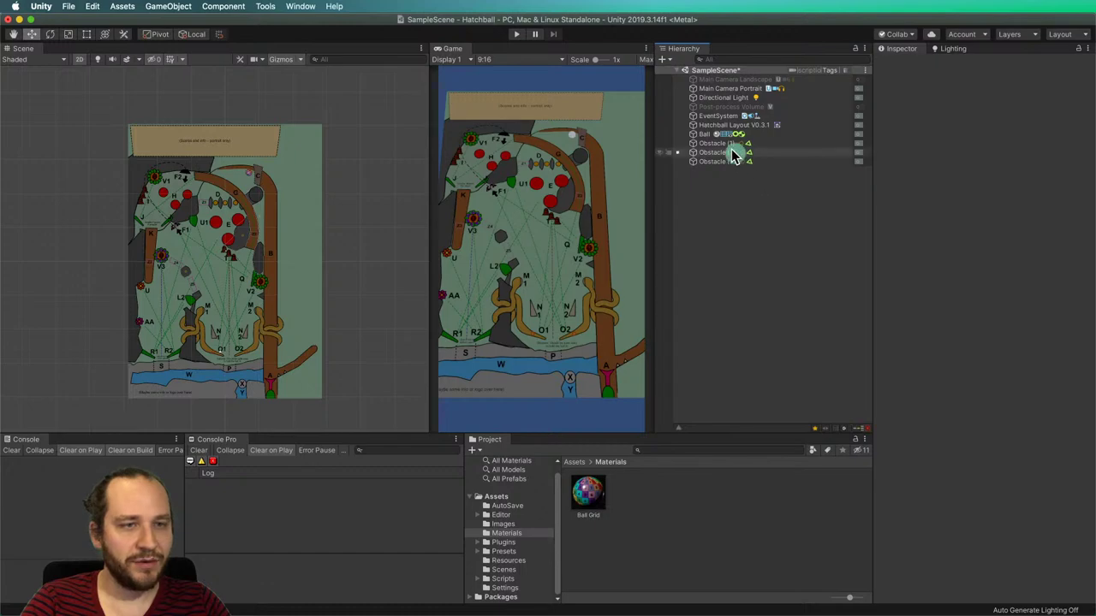
click(949, 48)
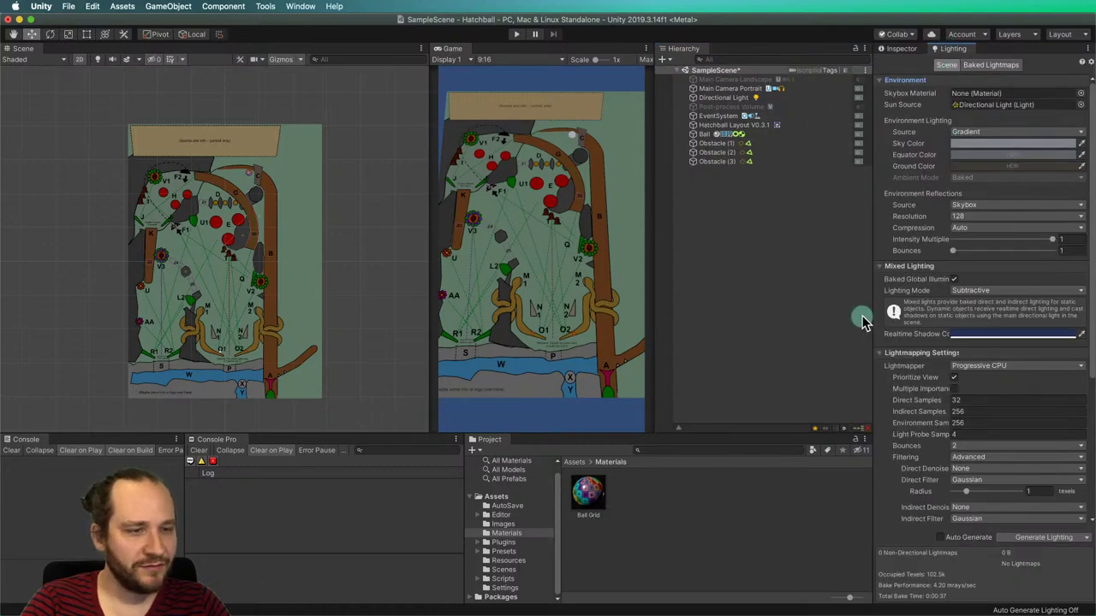
scroll(910, 304, down, 5)
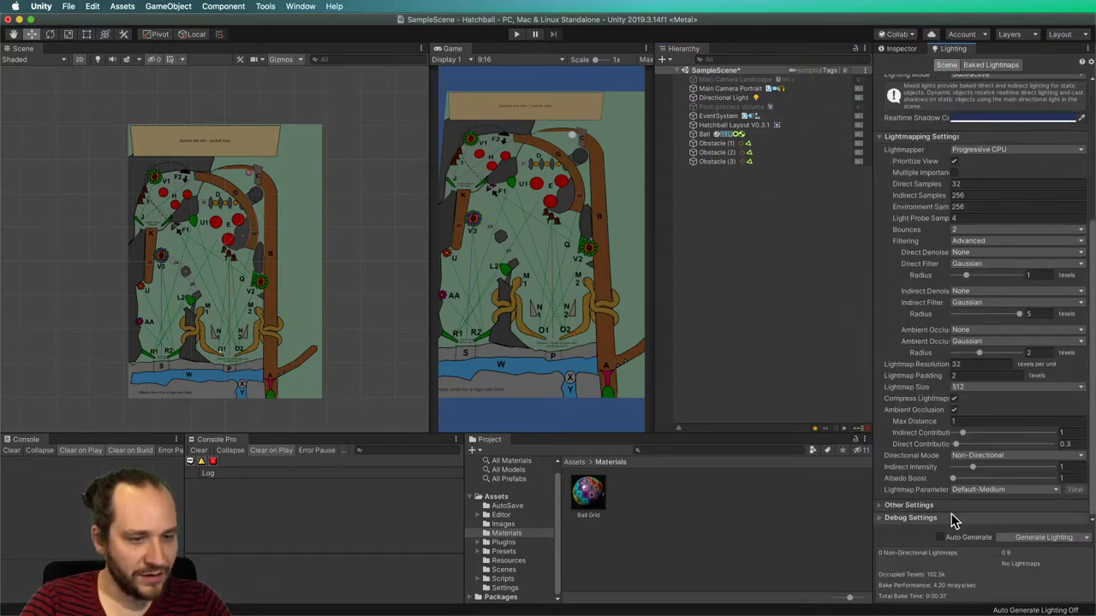
click(882, 506)
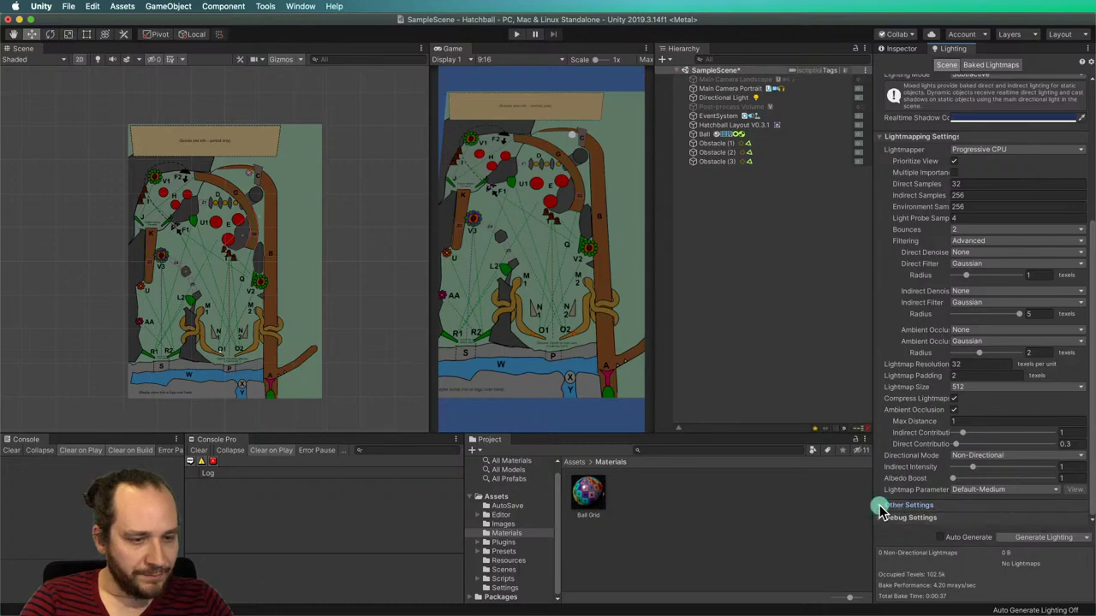
scroll(891, 419, down, 3)
click(955, 406)
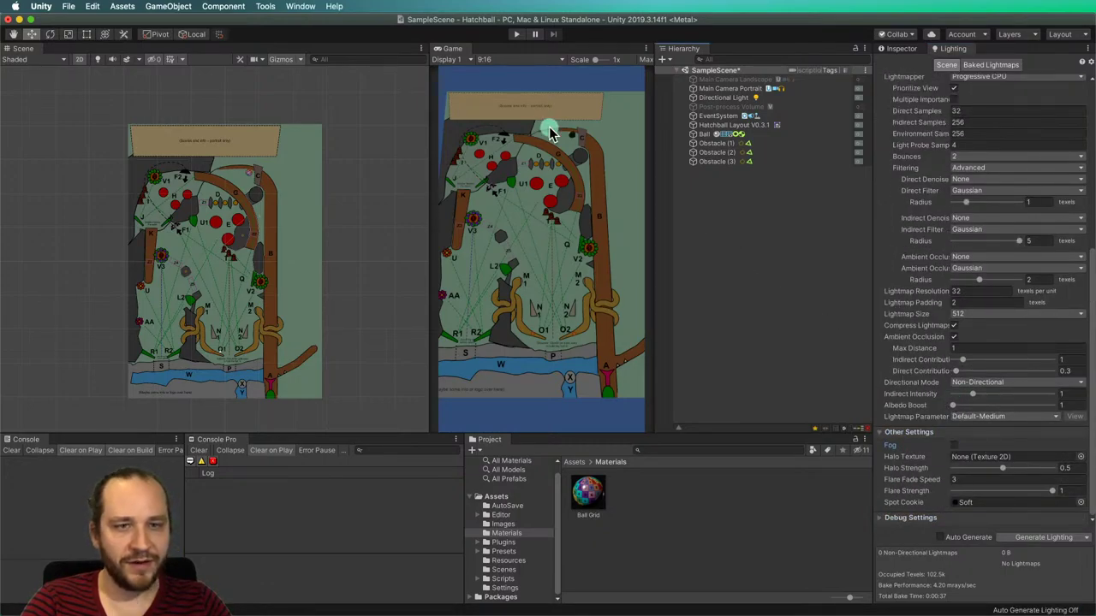
Rotate the Directional Light with the Rotate tool to change the table lighting.
click(724, 98)
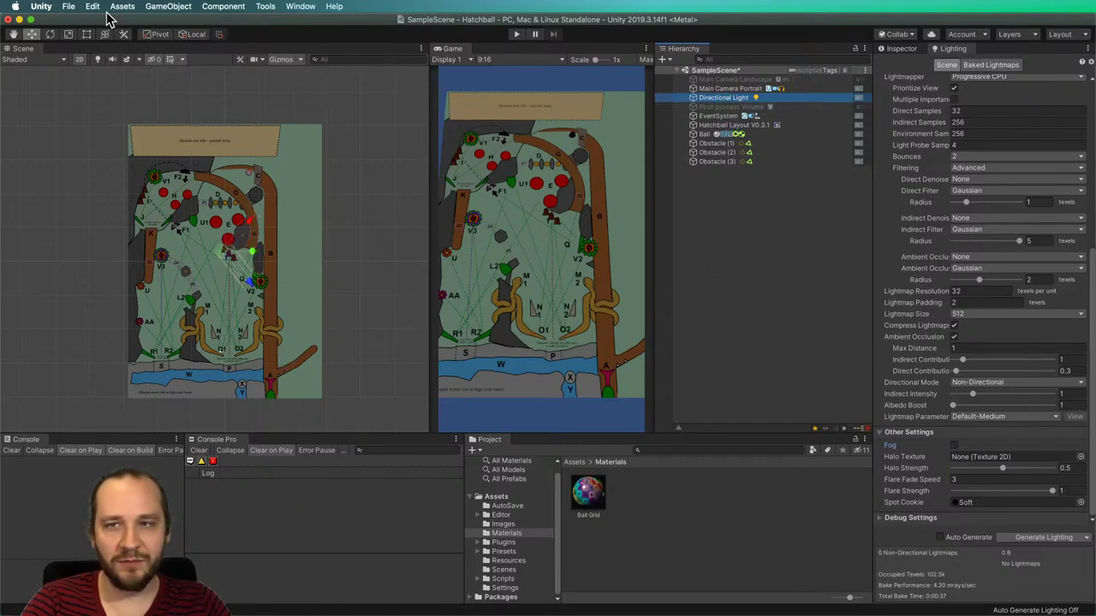
click(49, 35)
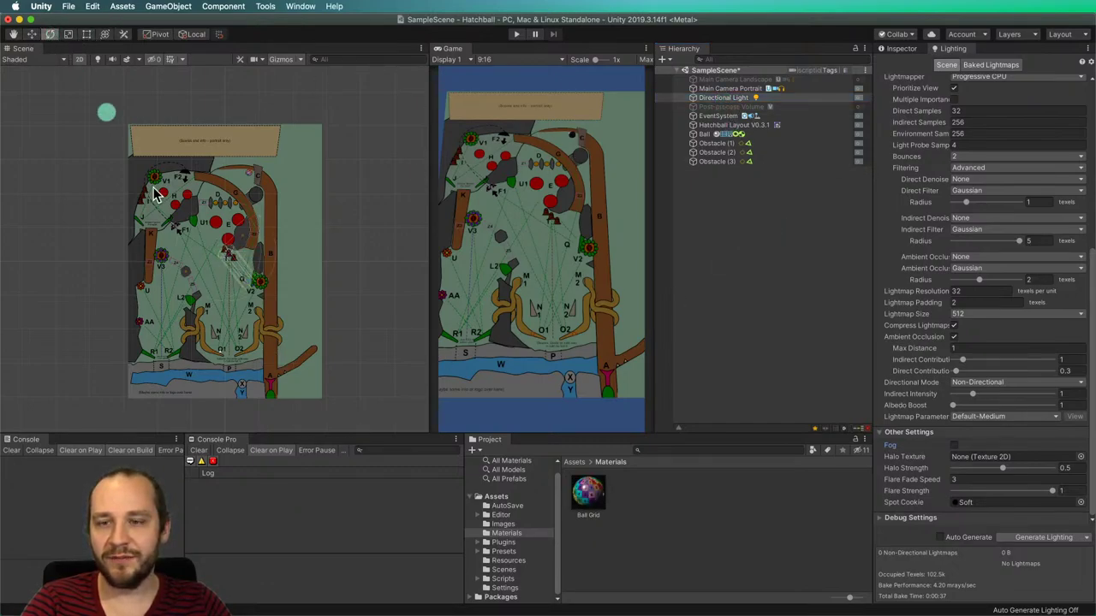
drag(222, 265, 349, 334)
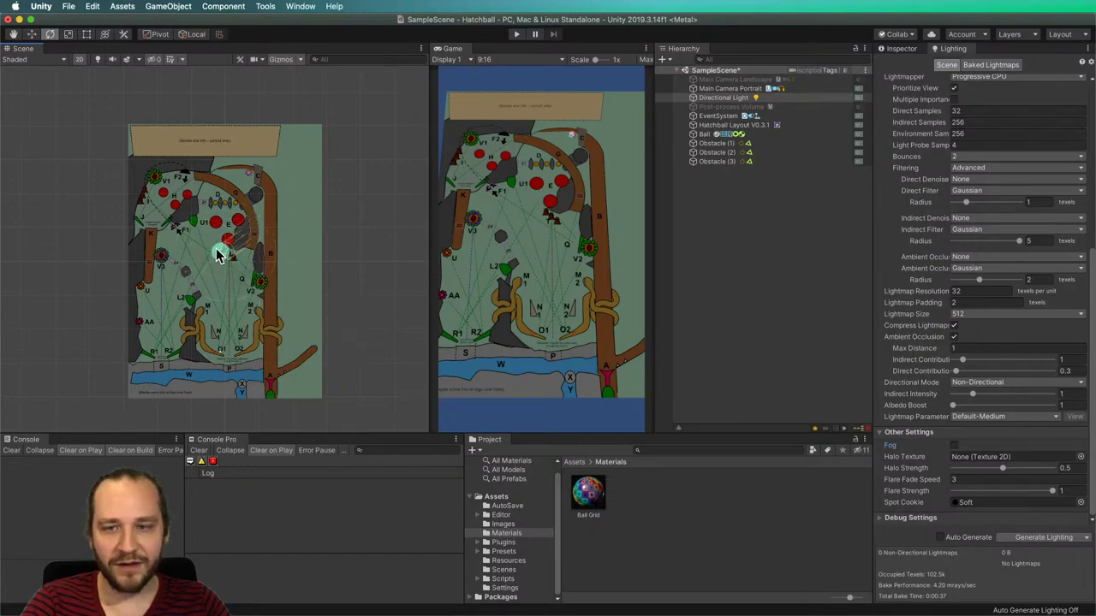
drag(214, 261, 220, 232)
click(781, 222)
Lower the Ball Grid smoothness to 0.578 and start a Play test.
click(593, 496)
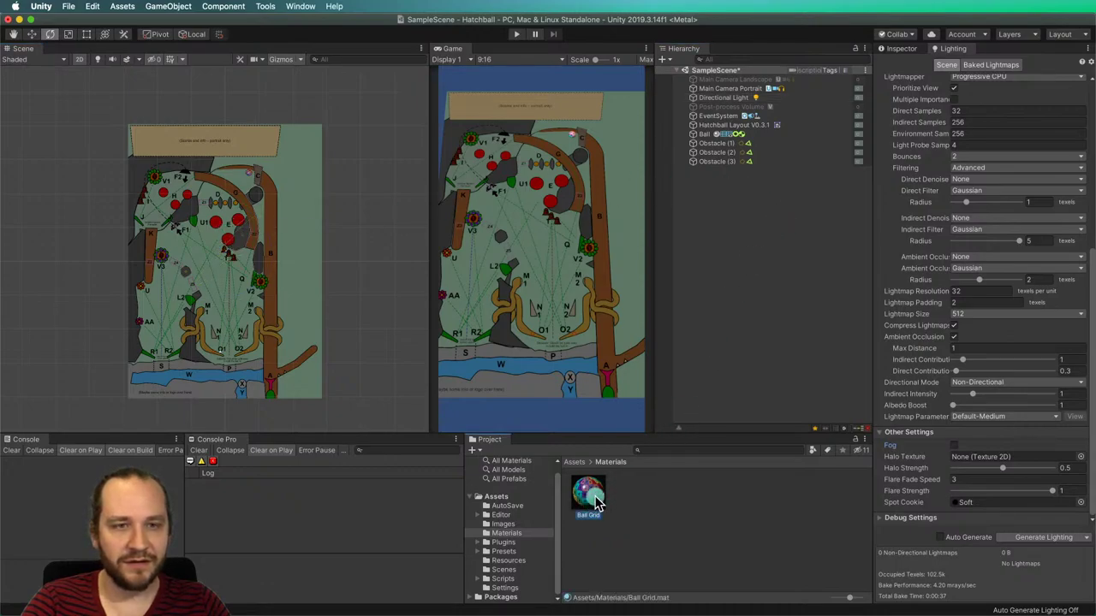
scroll(912, 279, up, 8)
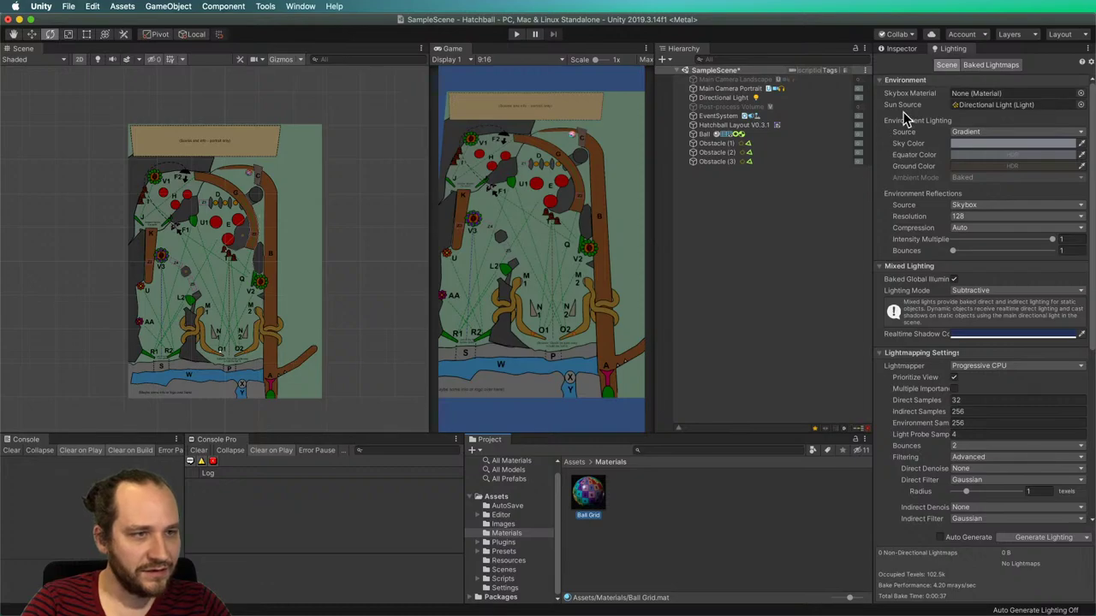
click(902, 49)
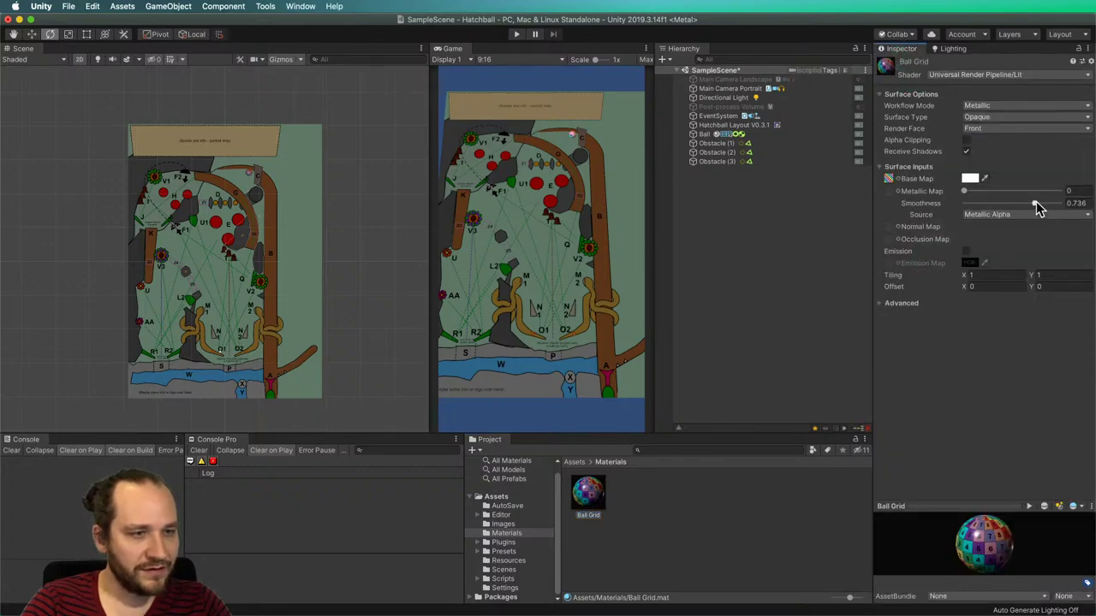
mouse_move(1034, 203)
mouse_down()
mouse_move(1045, 204)
mouse_move(990, 203)
mouse_move(1052, 206)
mouse_move(1018, 204)
mouse_up()
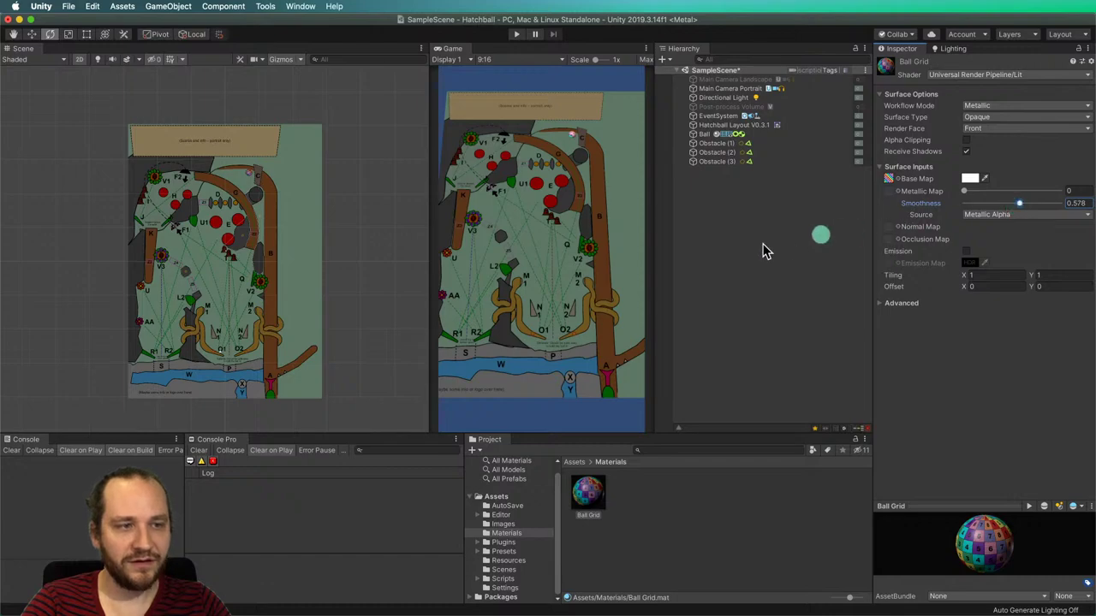
click(685, 210)
click(516, 33)
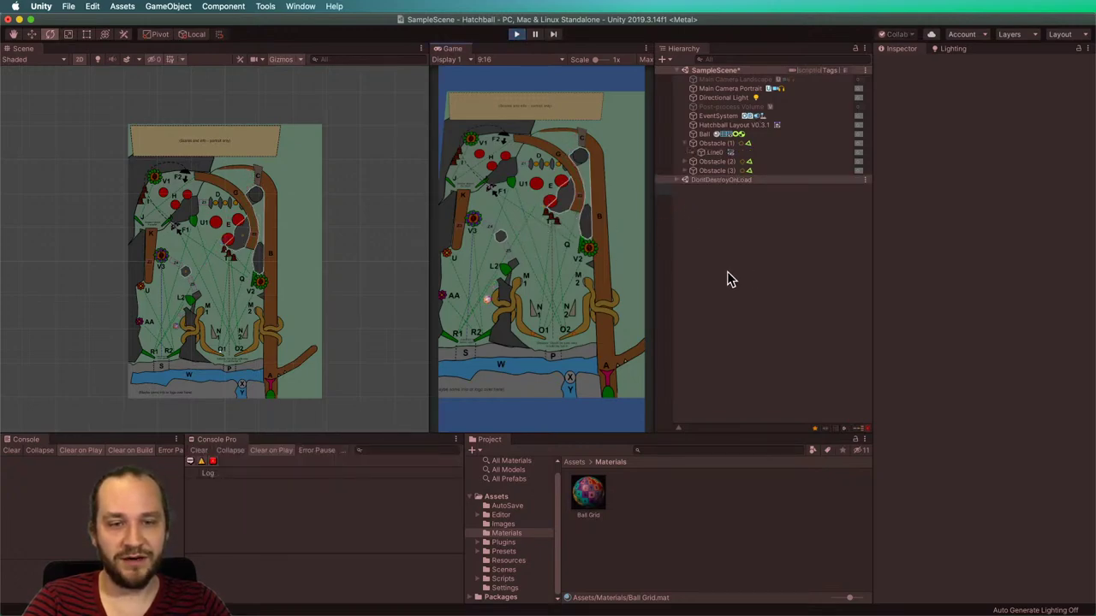
Turn on Maximize for the Game view and run a full-screen test.
click(516, 35)
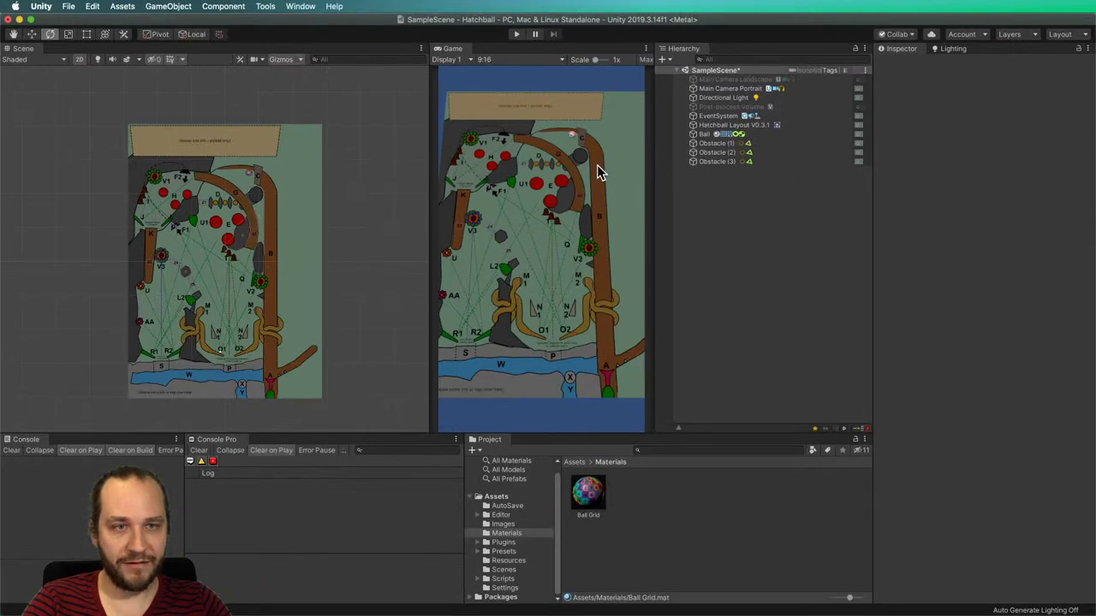
click(645, 50)
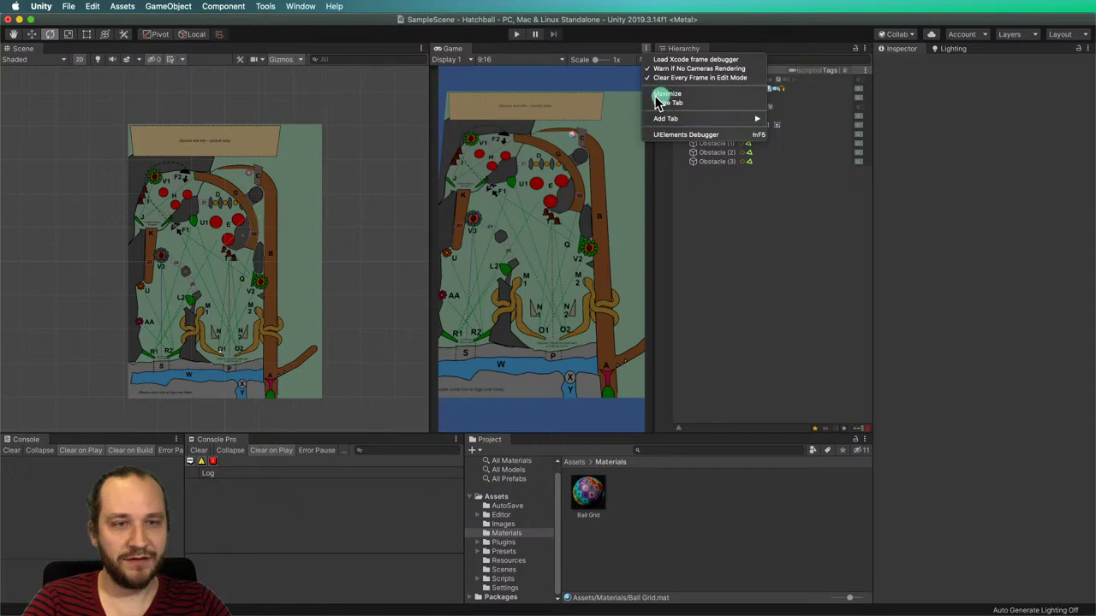
click(517, 36)
click(906, 236)
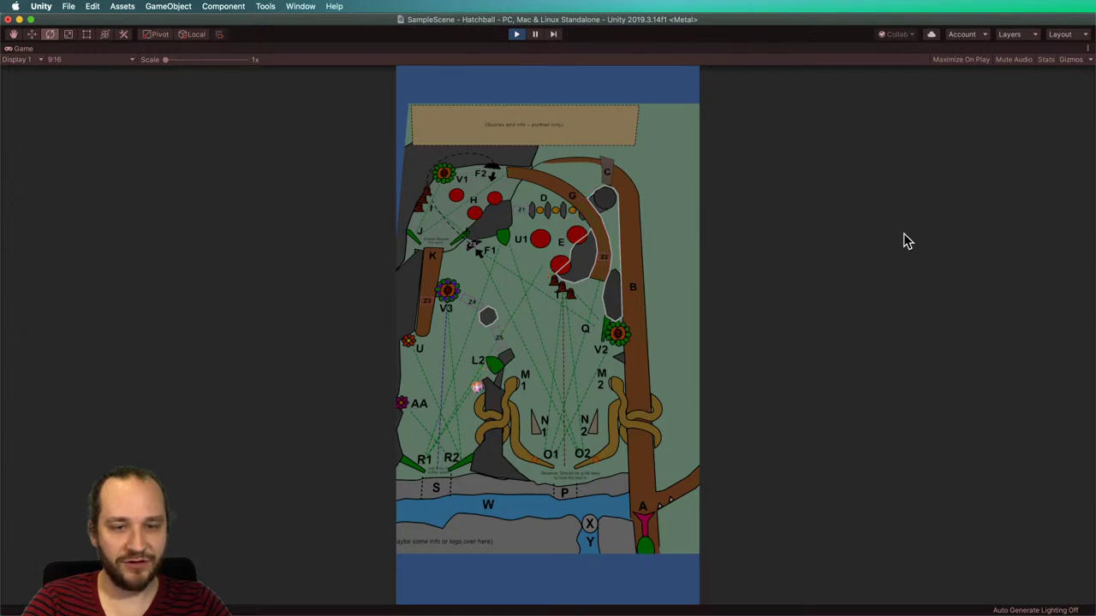
click(518, 36)
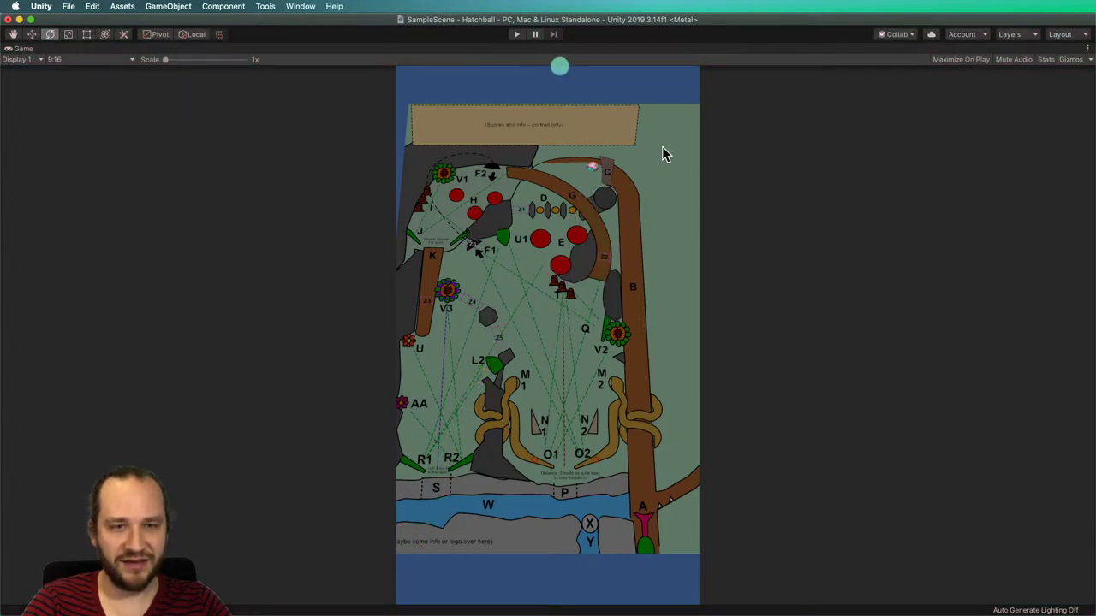
Turn Maximize off, restore the full editor layout, and browse the editor menus.
click(1088, 48)
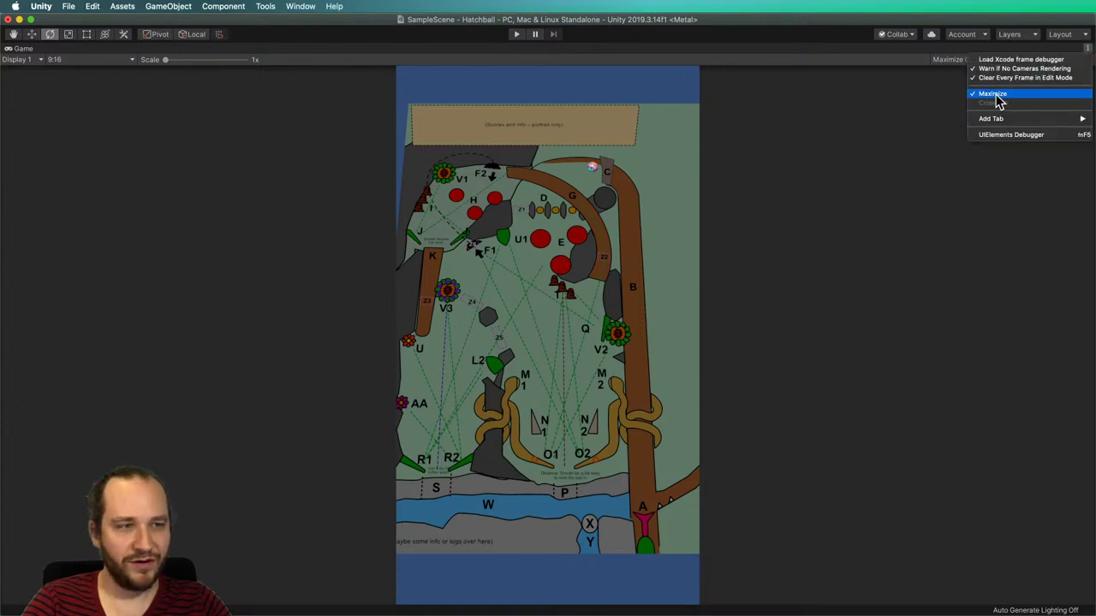
click(846, 216)
key(shift+space)
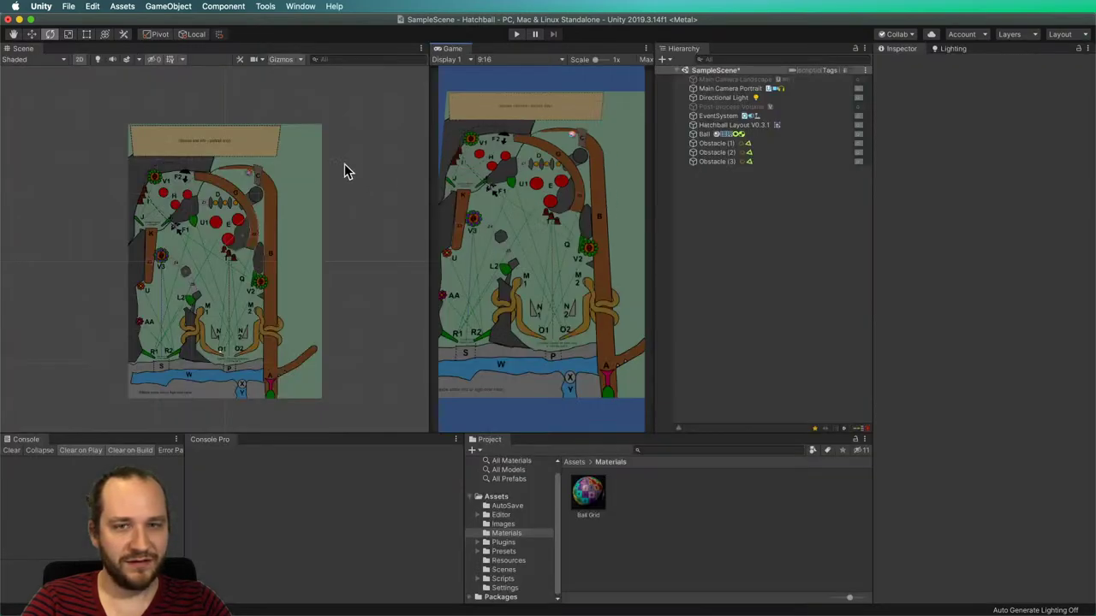
click(69, 6)
Set Physics 2D gravity Y to -30 and close Project Settings.
mouse_move(90, 6)
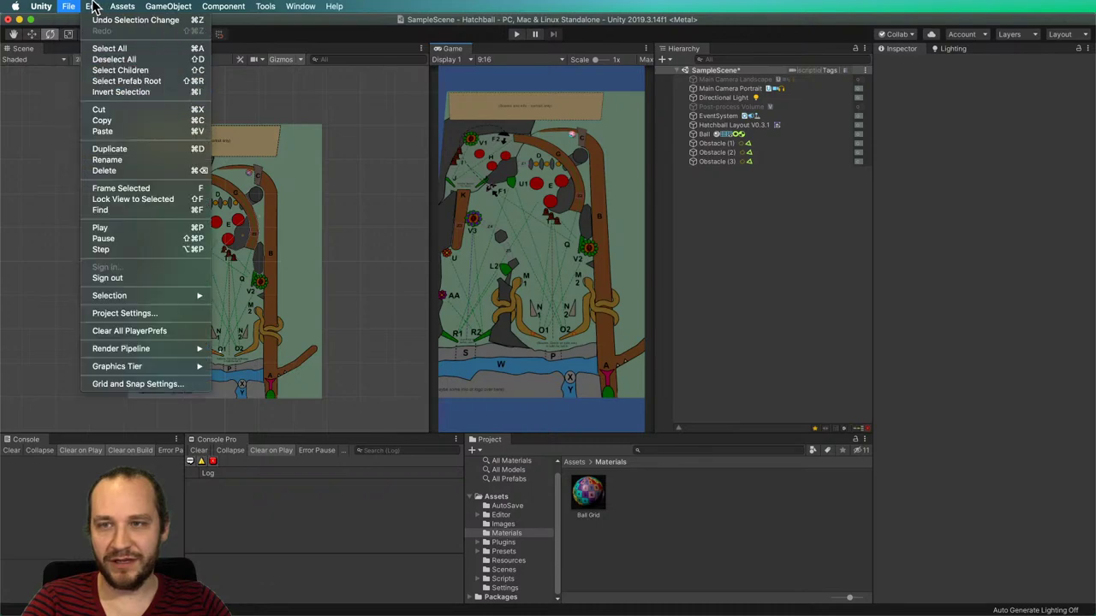
click(124, 314)
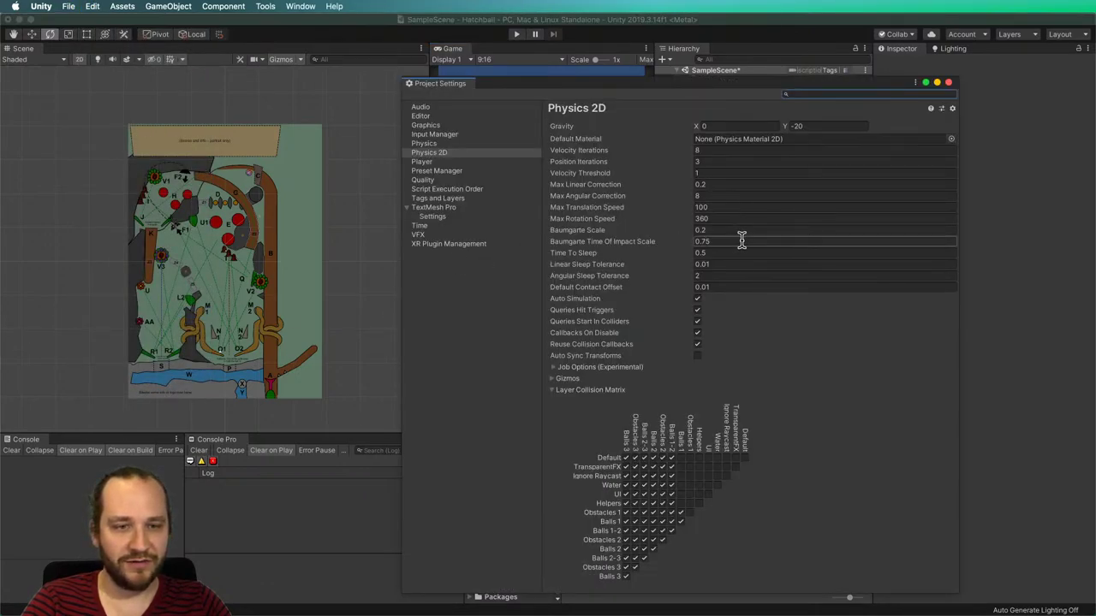
click(820, 126)
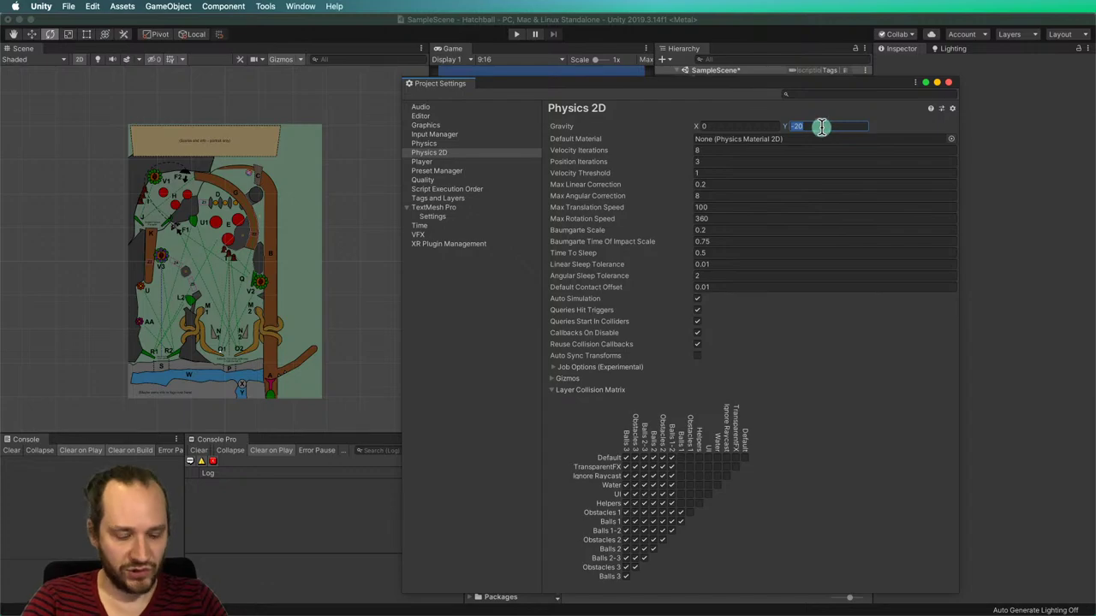
text(-30)
click(948, 82)
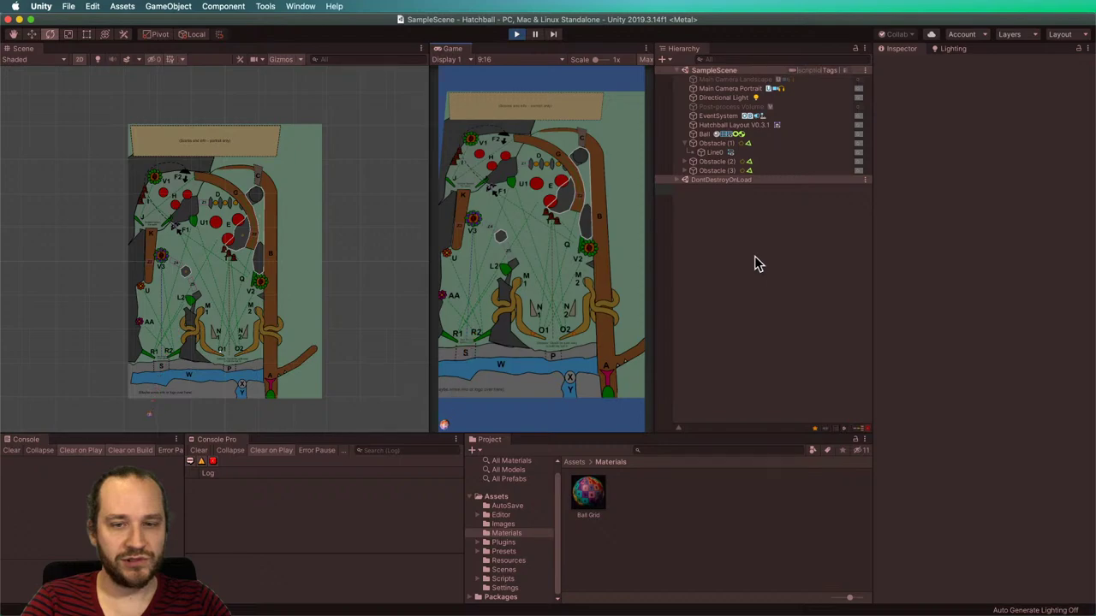
click(516, 34)
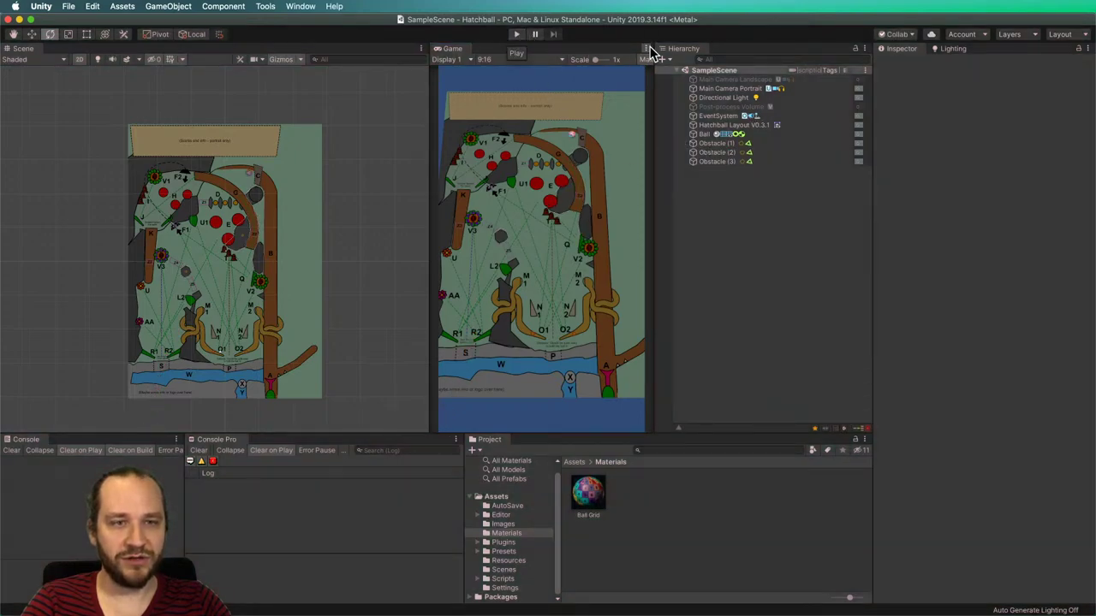
click(516, 34)
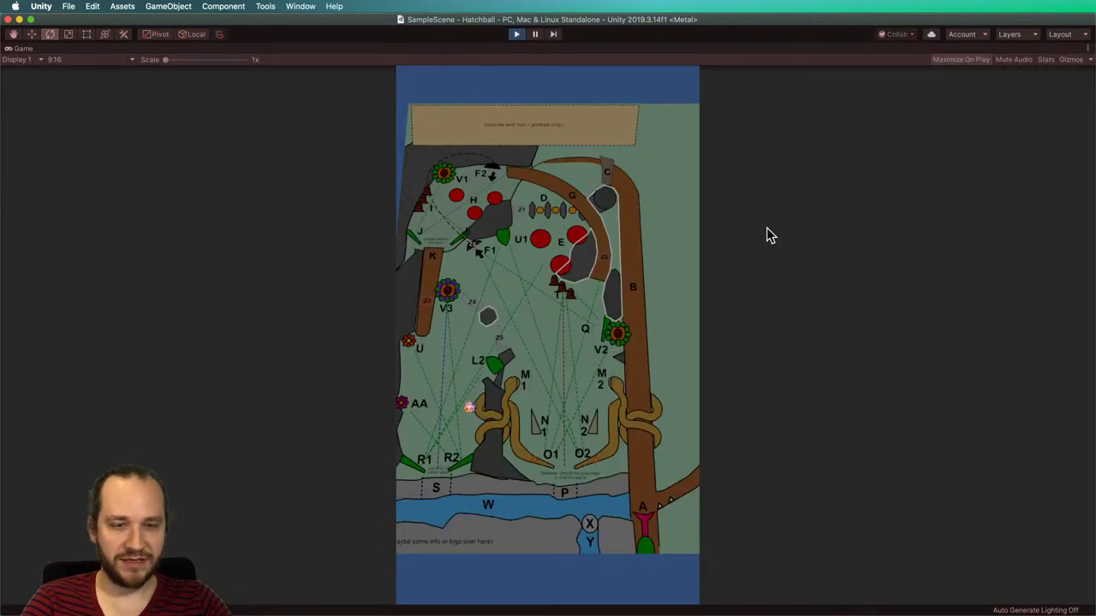
click(517, 35)
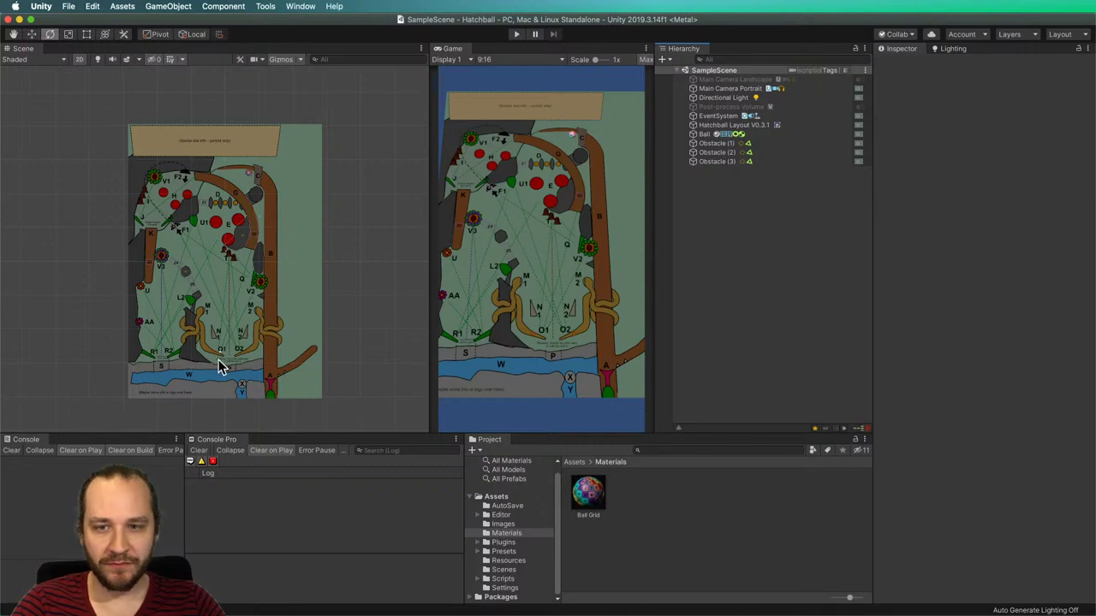
Select Obstacle (2) and resize the Scene gizmo icons into small markers.
scroll(220, 366, up, 1)
scroll(232, 323, up, 1)
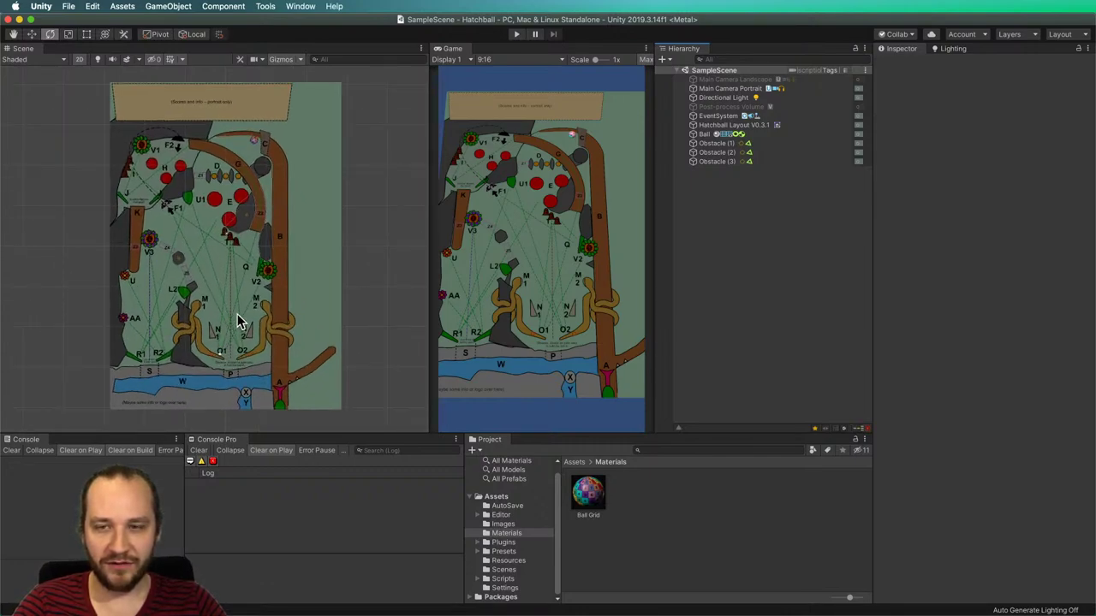
click(268, 199)
scroll(272, 212, up, 5)
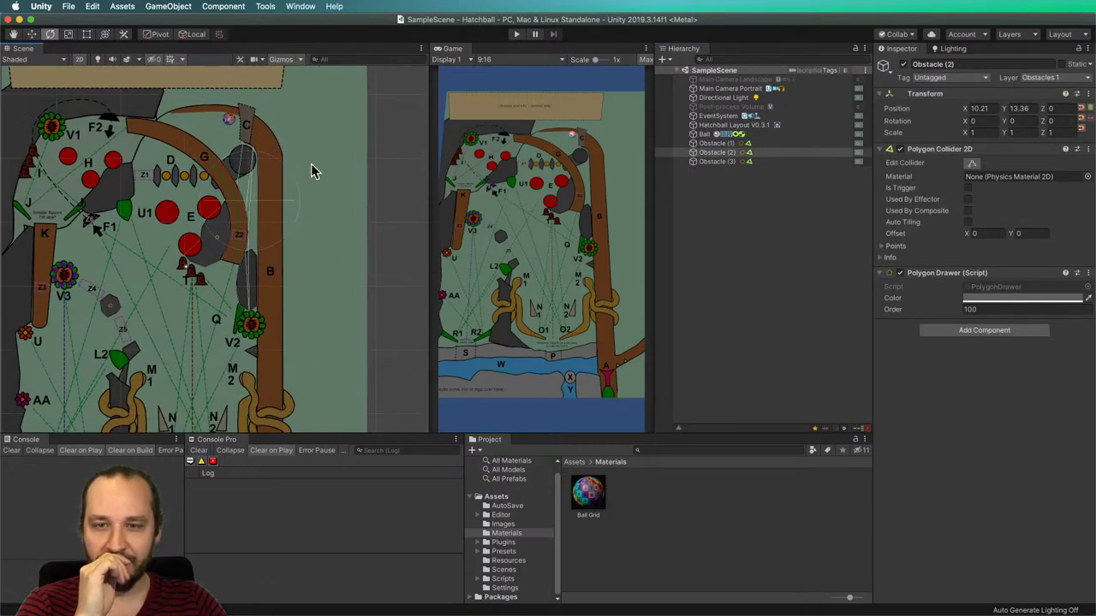
click(301, 60)
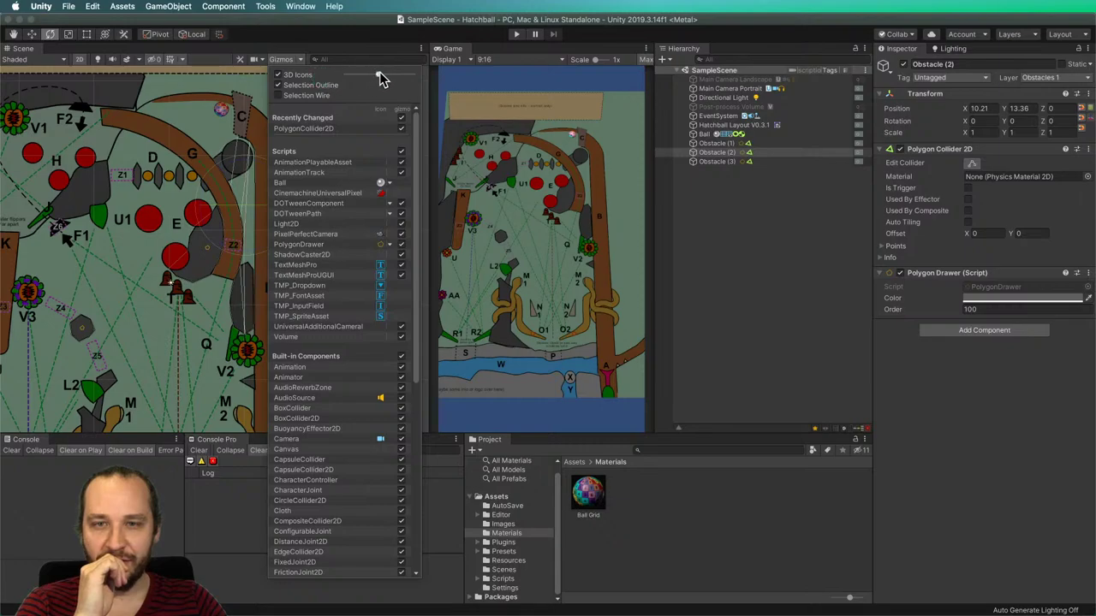
mouse_move(380, 80)
mouse_down()
mouse_move(407, 82)
mouse_move(390, 82)
mouse_up()
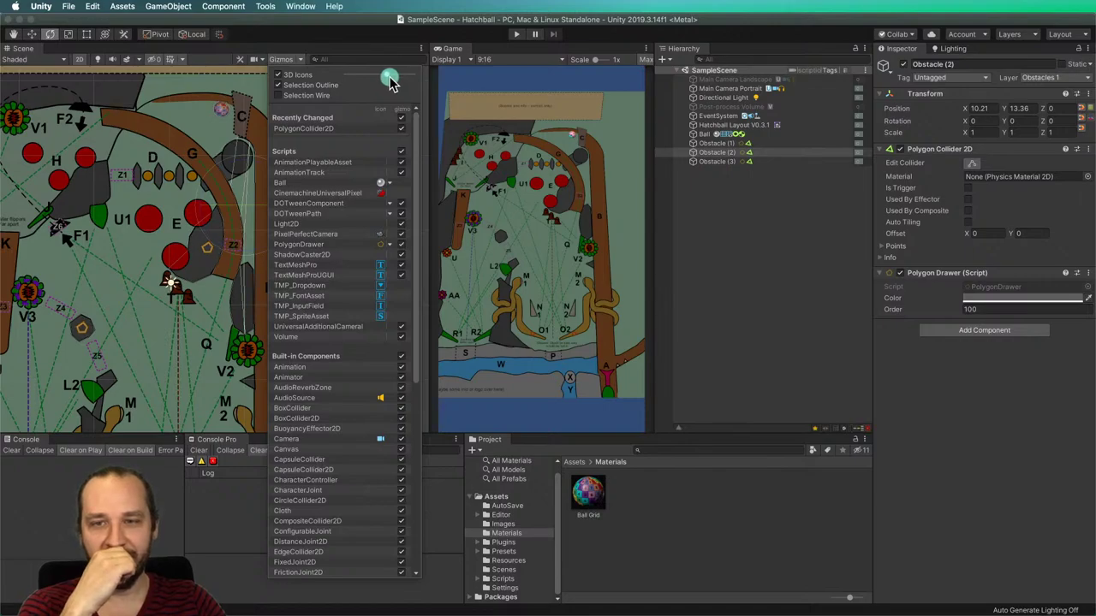
click(299, 60)
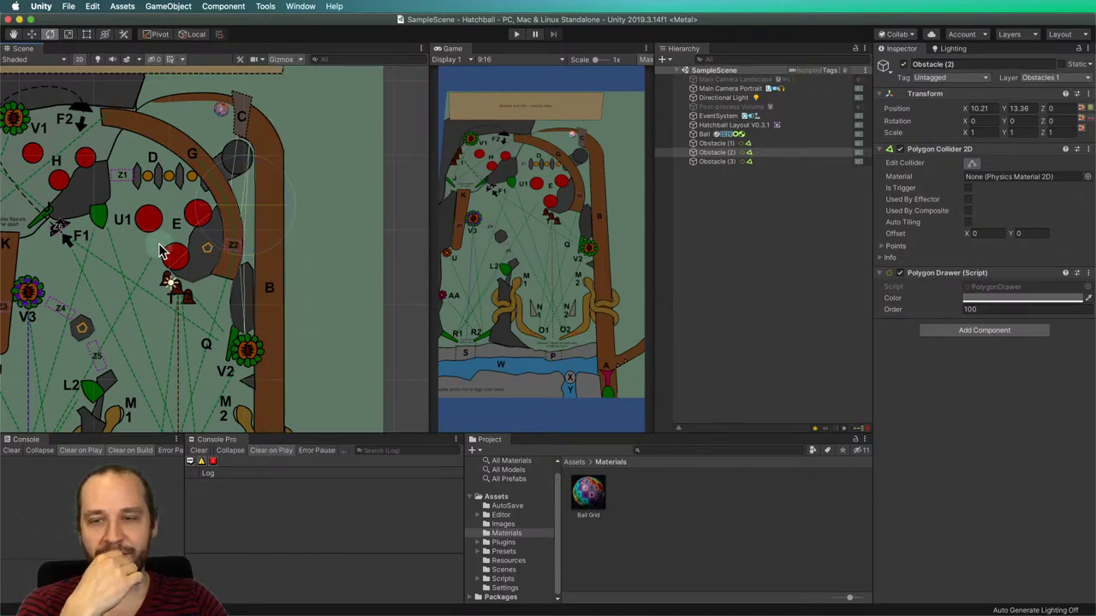
Pan the view toward the upper lanes and select Obstacle (3).
middle_drag(160, 251, 214, 218)
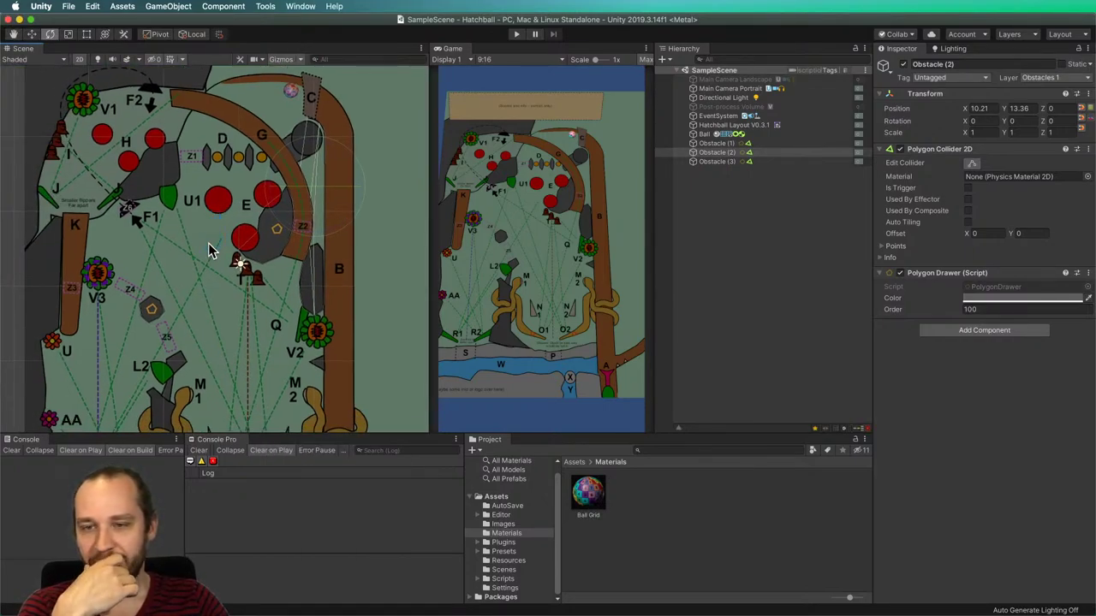
scroll(210, 226, down, 3)
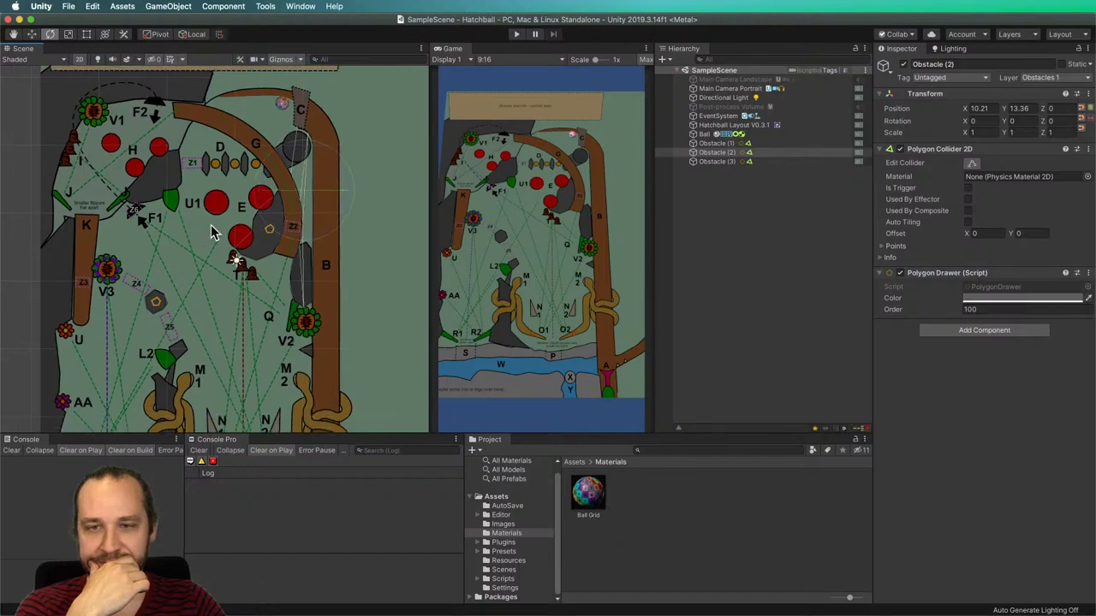
click(243, 238)
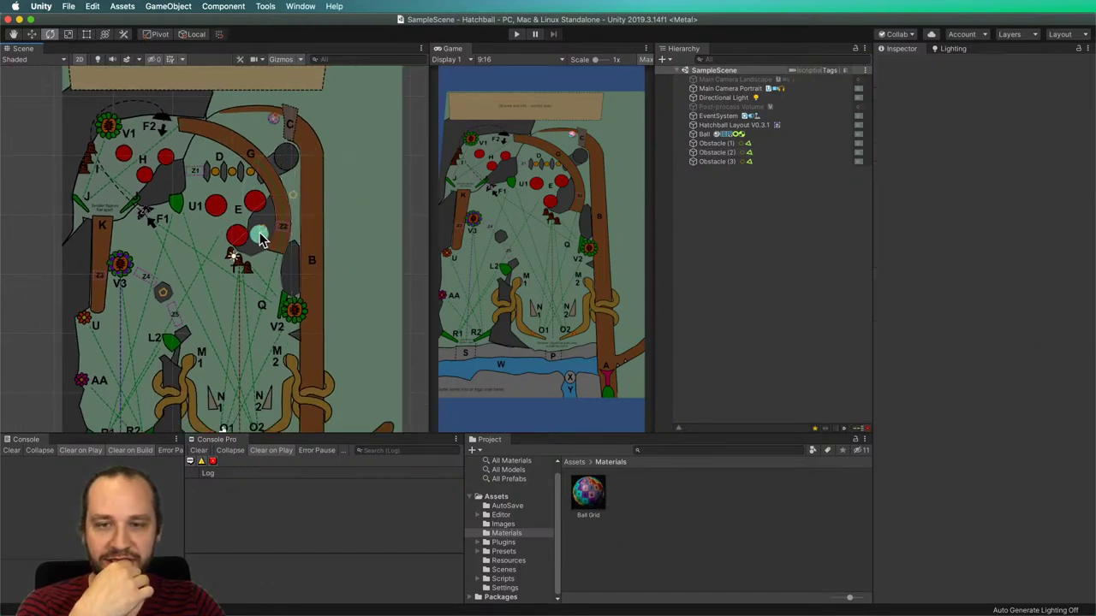
click(248, 235)
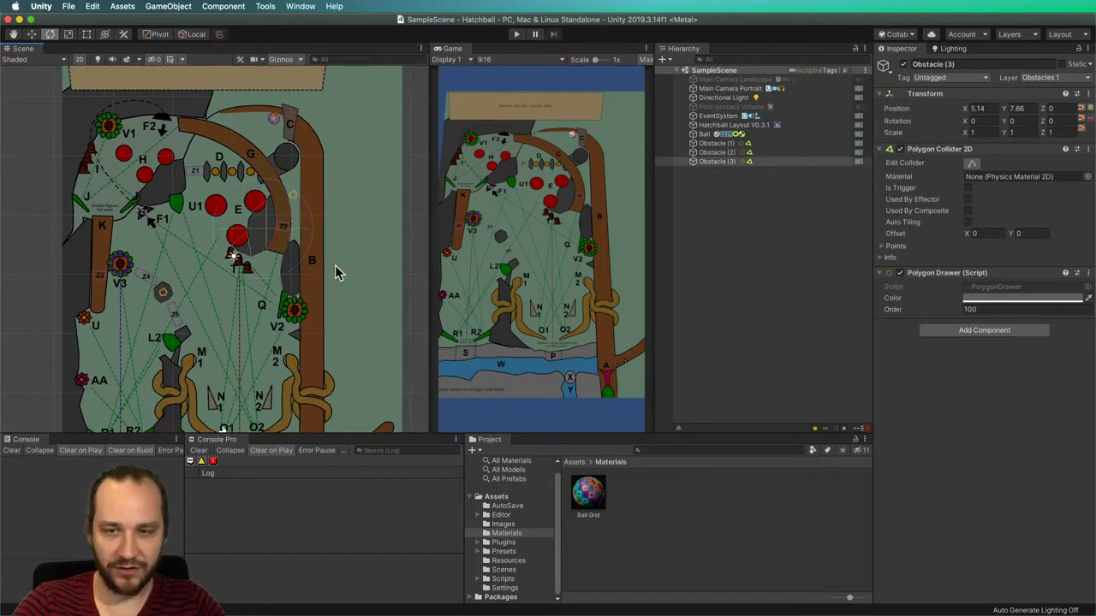
Duplicate Obstacle (3) into Obstacle (4) and move it to the upper-left lane near H.
key(super+d)
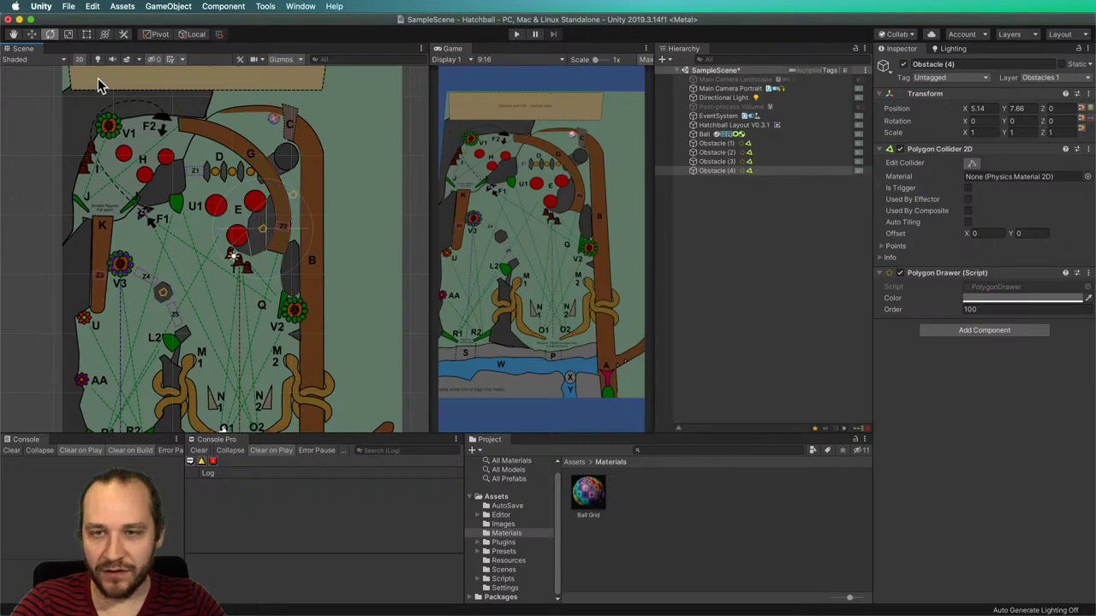
click(32, 34)
drag(268, 227, 175, 179)
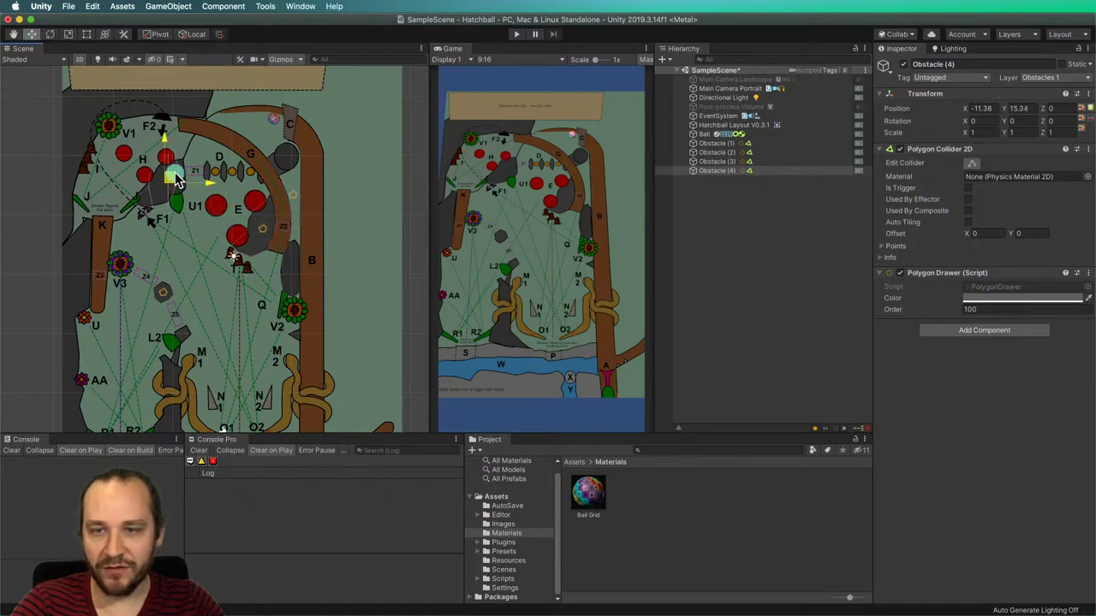
Reshape Obstacle (4)'s collider by pulling a vertex left, then deselect everything.
click(971, 164)
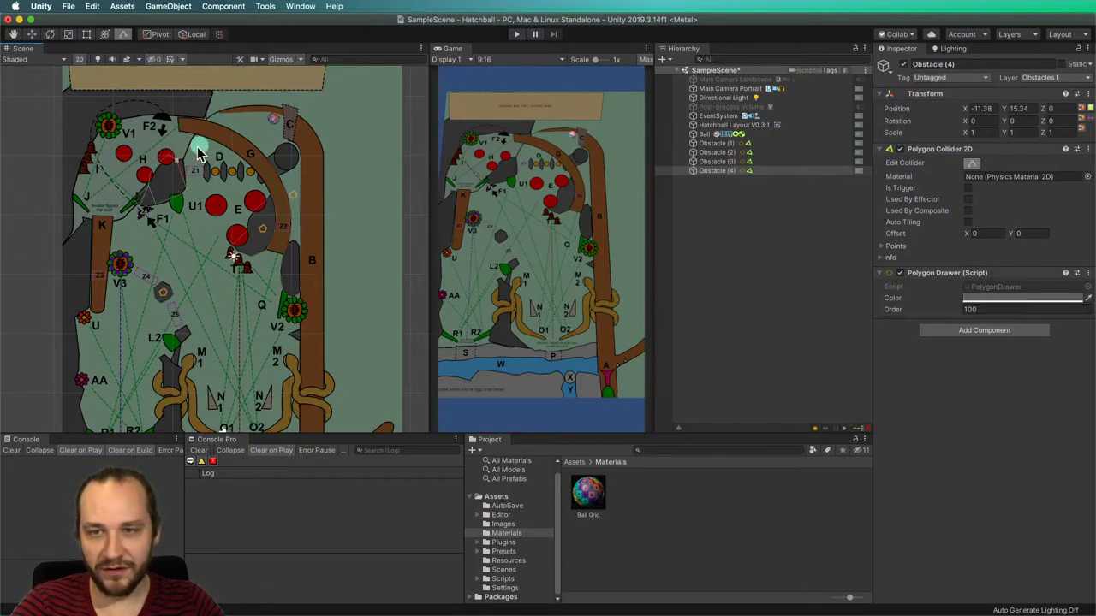
drag(184, 166, 179, 204)
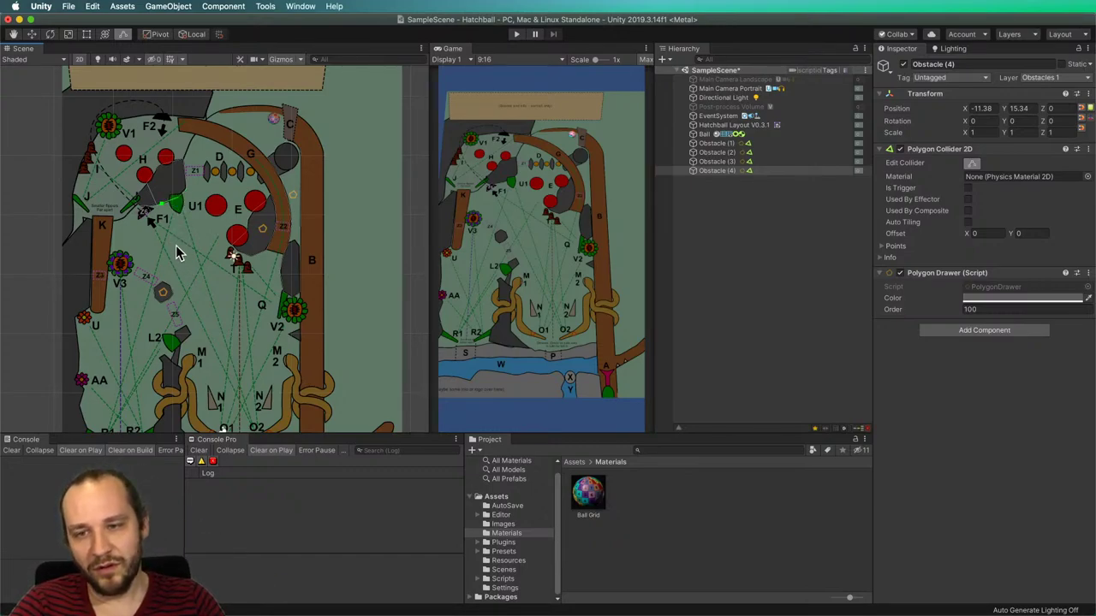
click(971, 163)
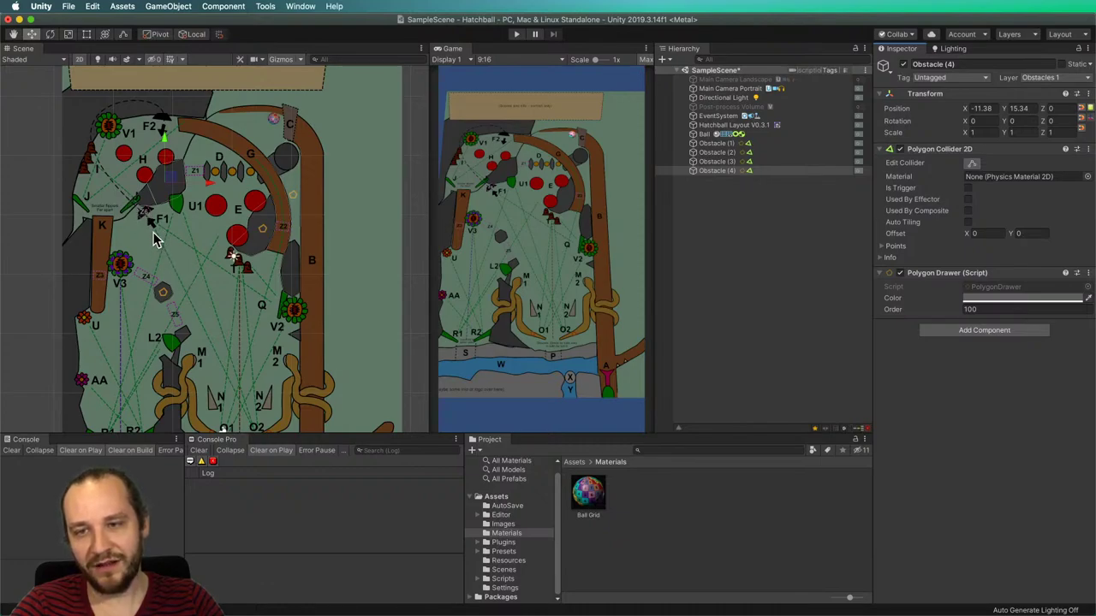
click(164, 135)
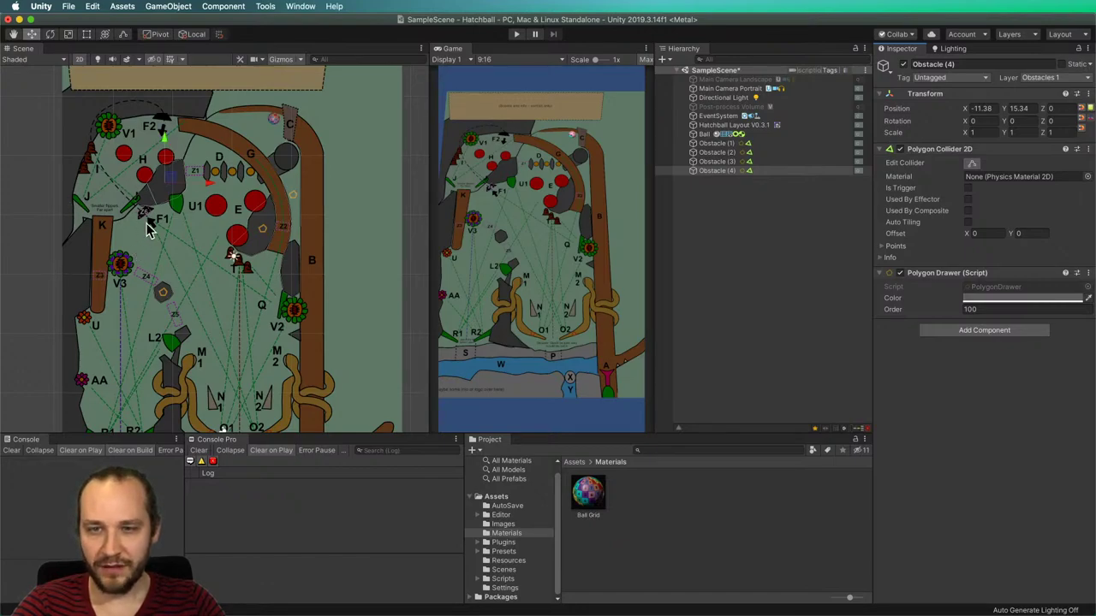
click(178, 256)
click(33, 243)
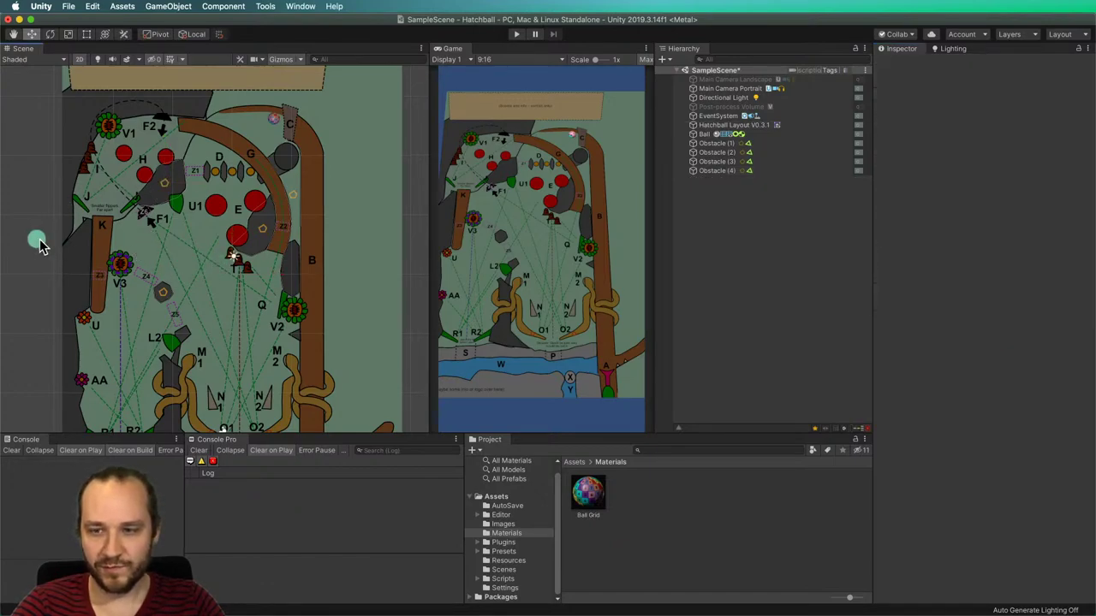
Select Obstacle (4) and move it down into the left lane toward Z5.
click(146, 214)
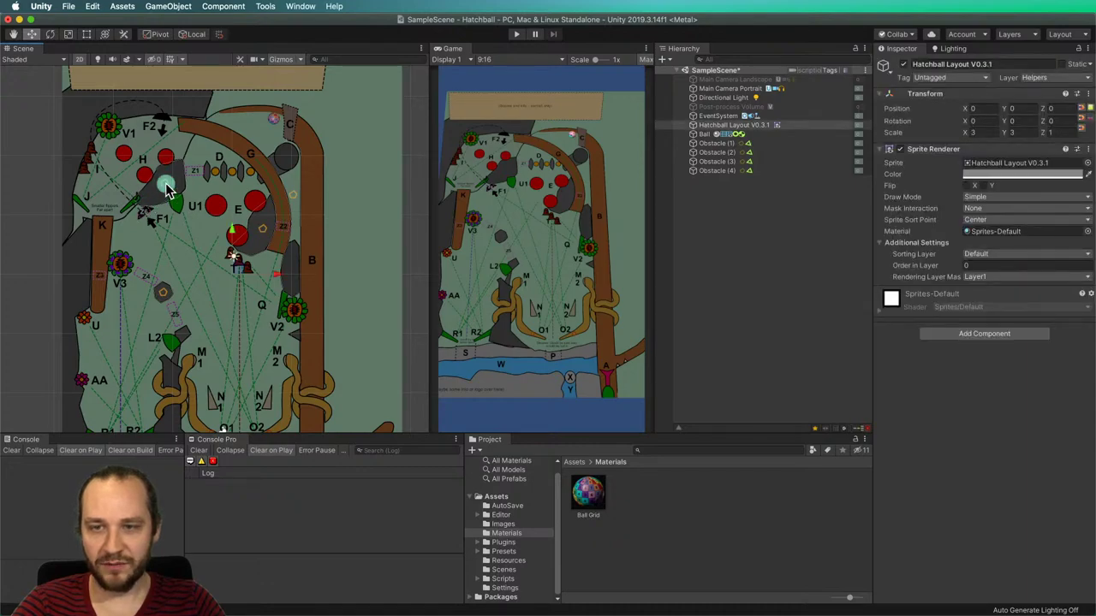
click(174, 183)
click(970, 163)
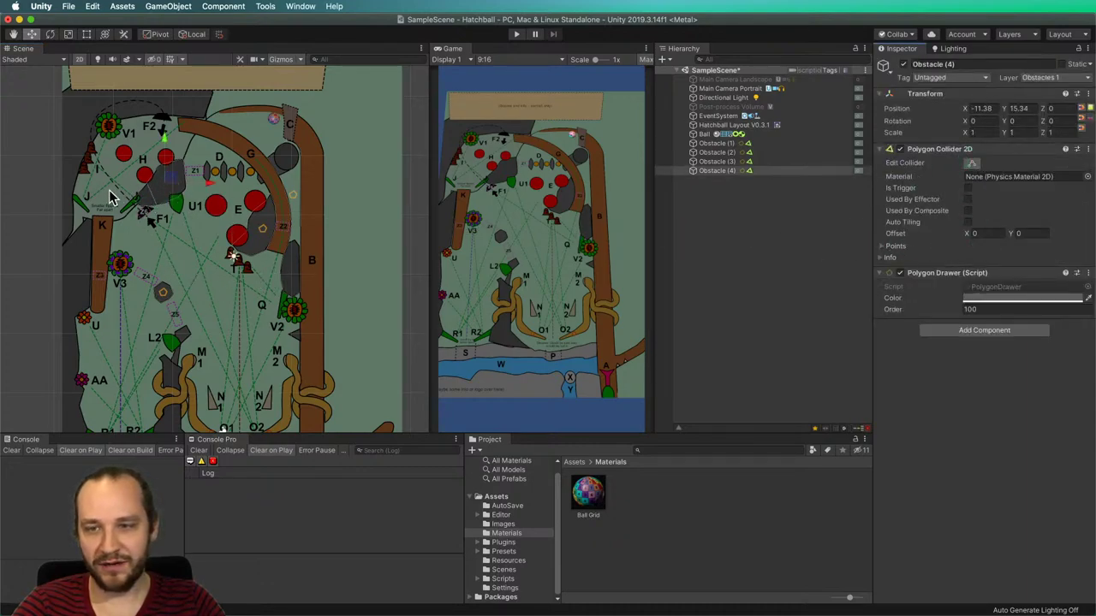
scroll(119, 195, up, 5)
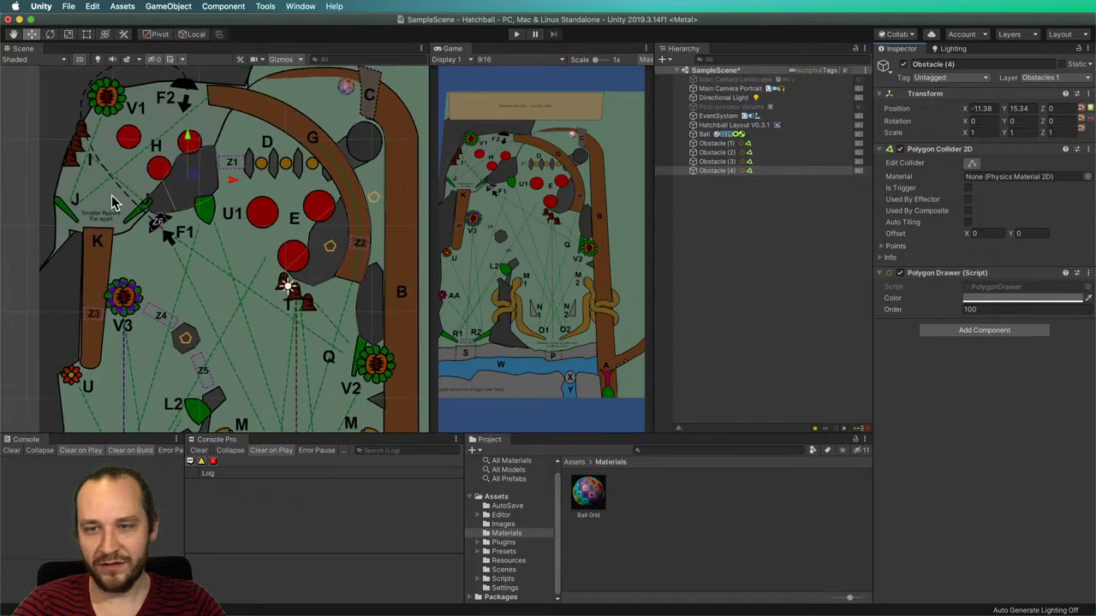
scroll(117, 202, down, 3)
click(972, 163)
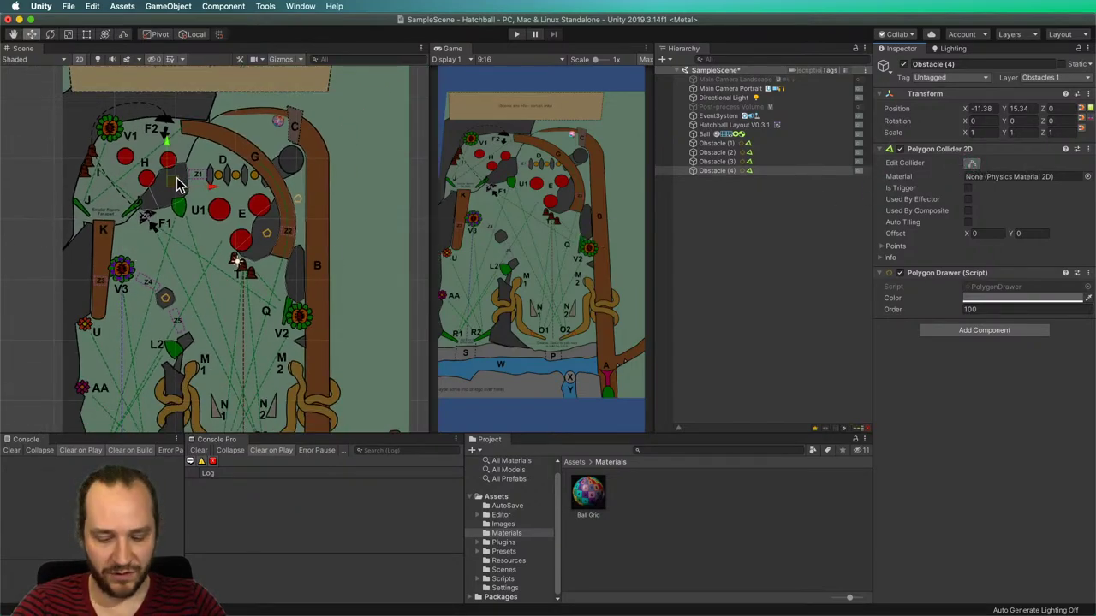
drag(178, 183, 120, 265)
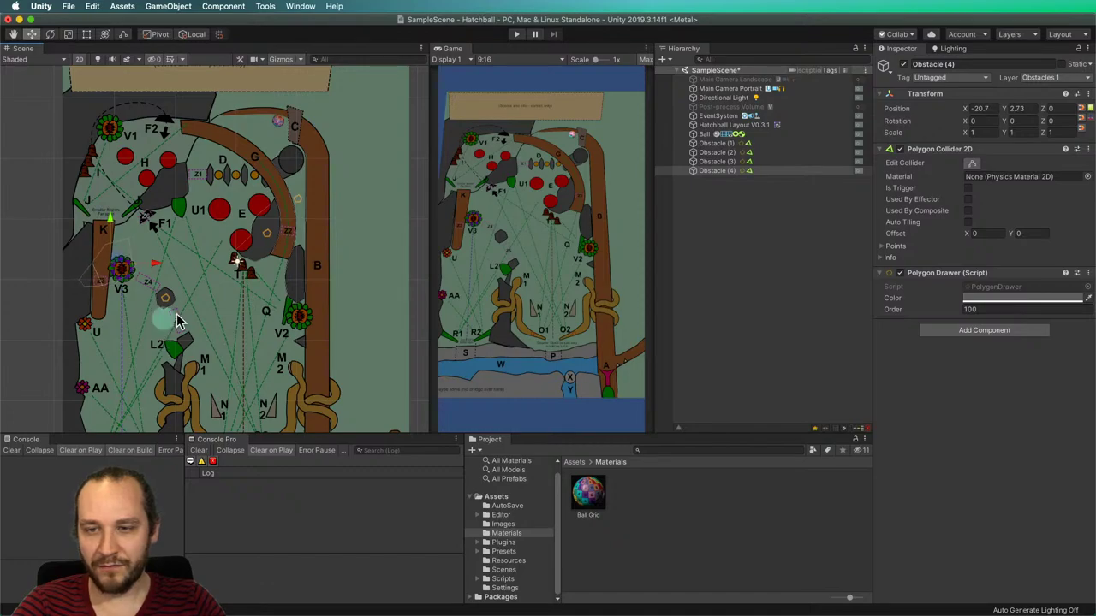
Stretch Obstacle (4)'s collider from U up to K and shift it left against the wall.
click(970, 163)
mouse_move(95, 308)
mouse_down()
mouse_move(118, 226)
mouse_move(92, 266)
mouse_move(89, 295)
mouse_move(105, 315)
mouse_move(134, 271)
mouse_move(118, 325)
mouse_move(108, 321)
mouse_up()
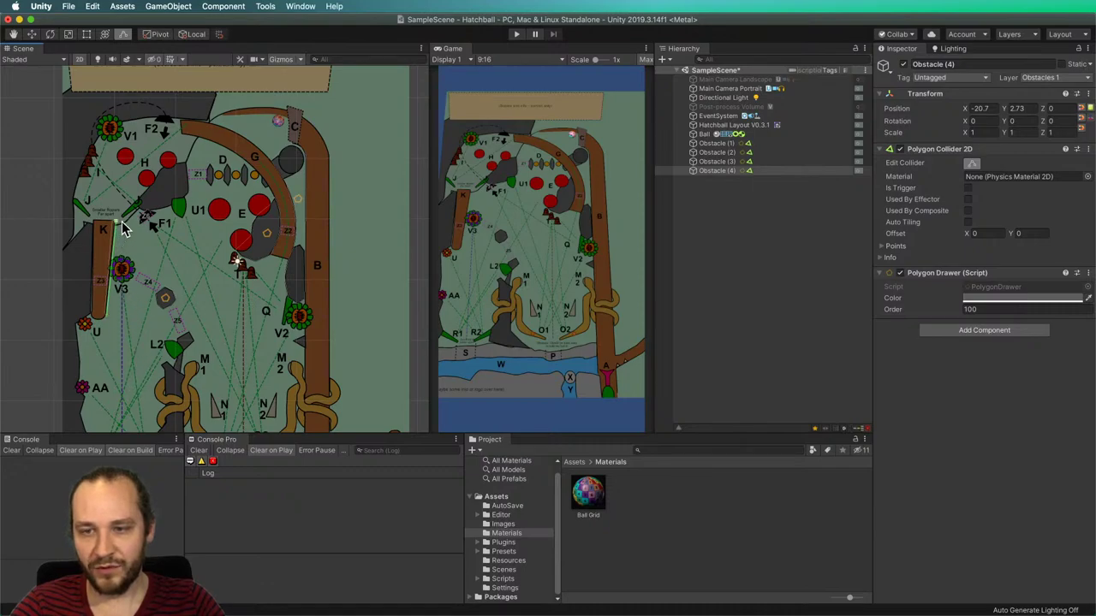
drag(120, 227, 116, 227)
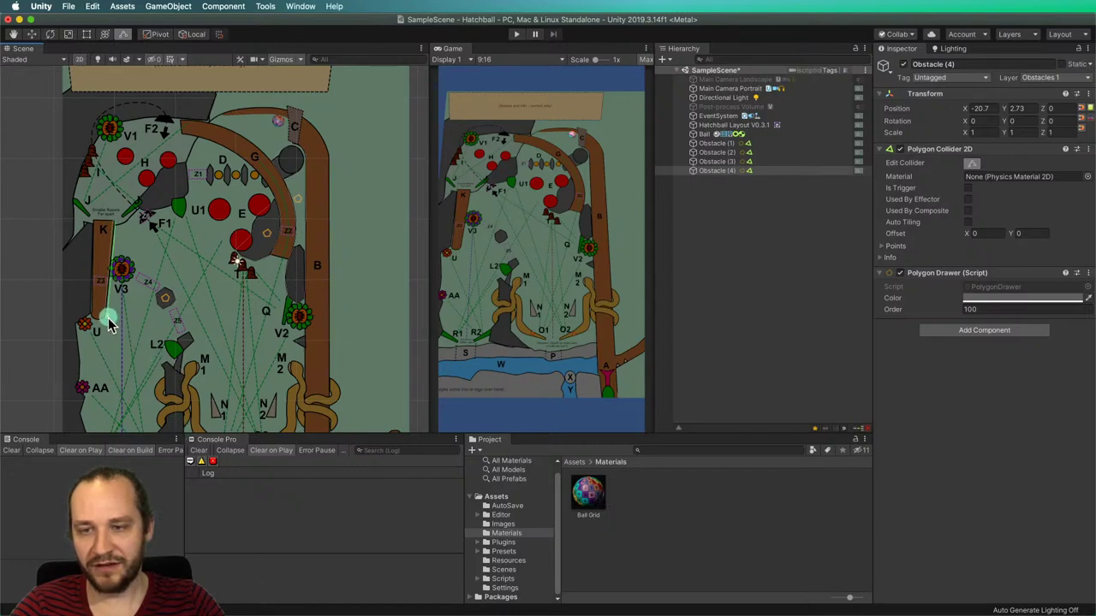
click(971, 164)
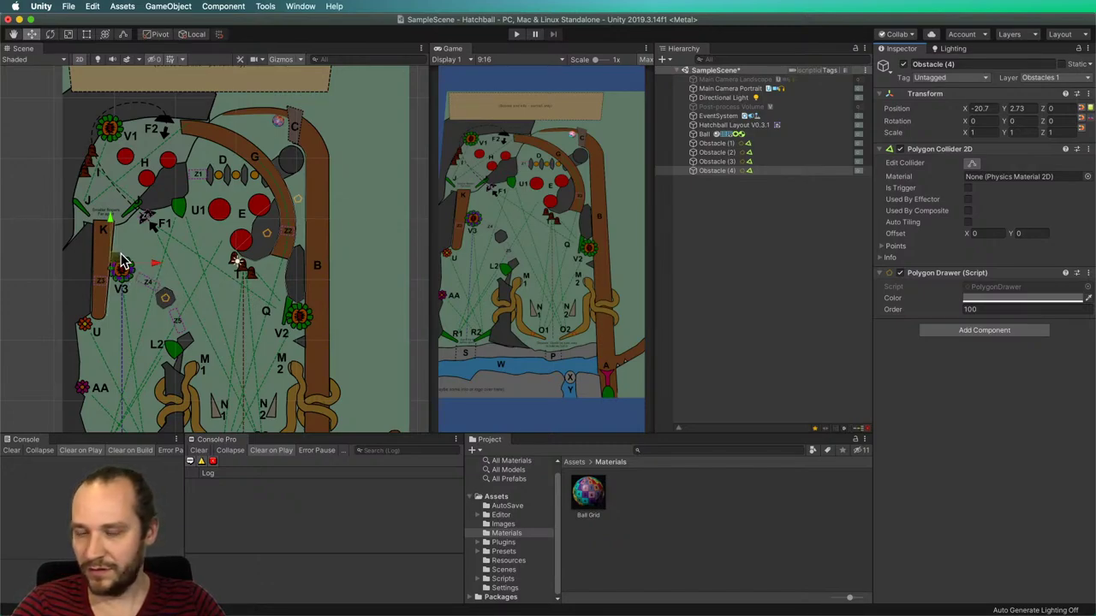
drag(121, 263, 89, 272)
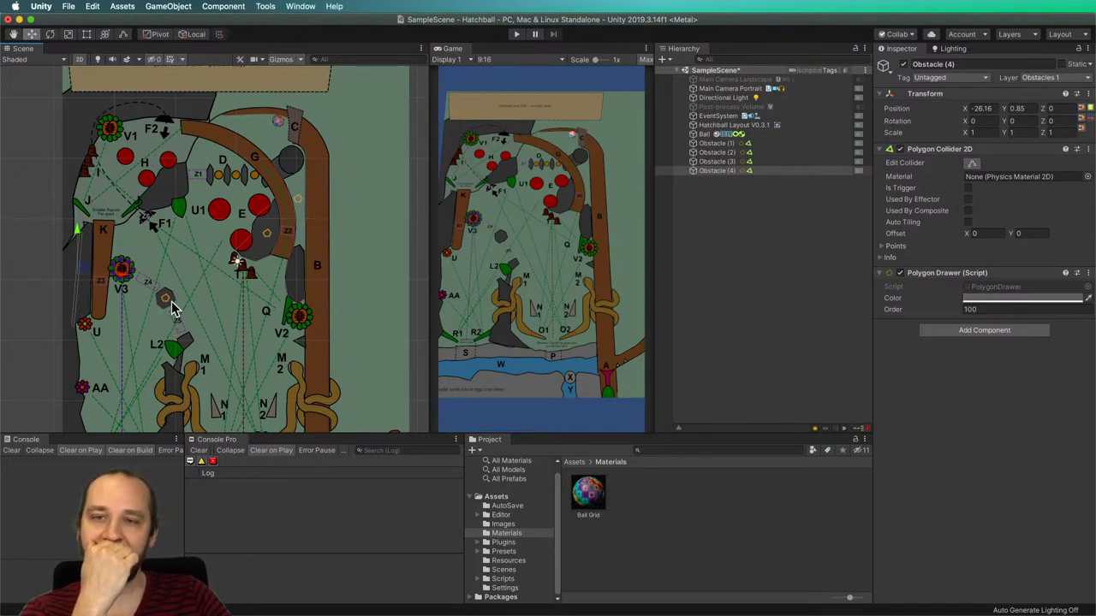
Zoom out the Scene view, check layer visibility, and select the Hatchball Layout sprite.
key(q)
scroll(176, 291, down, 2)
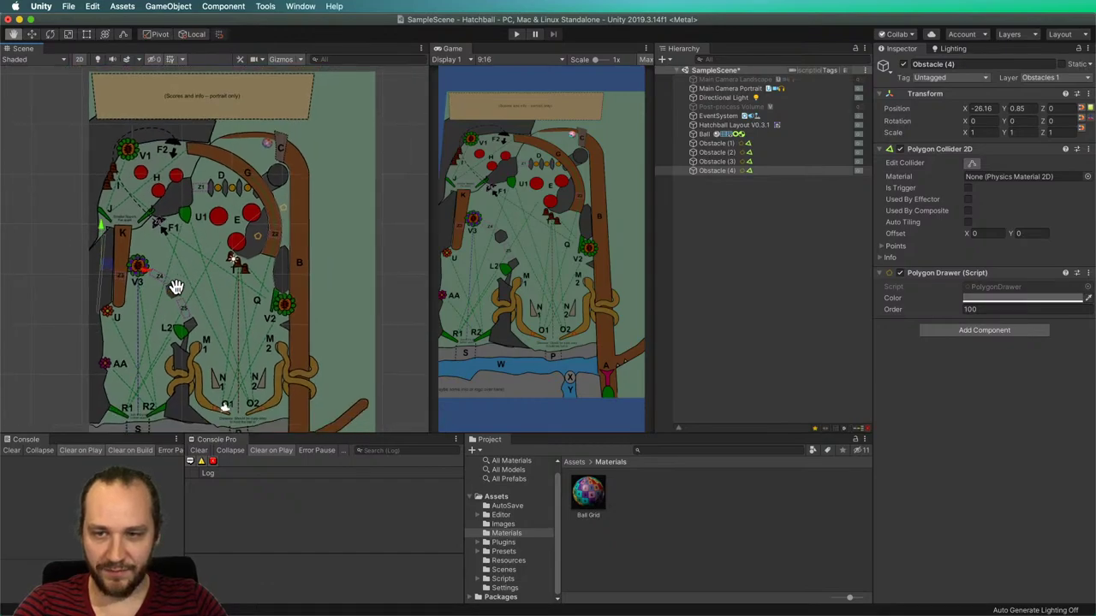
scroll(197, 295, down, 2)
key(w)
scroll(218, 290, down, 2)
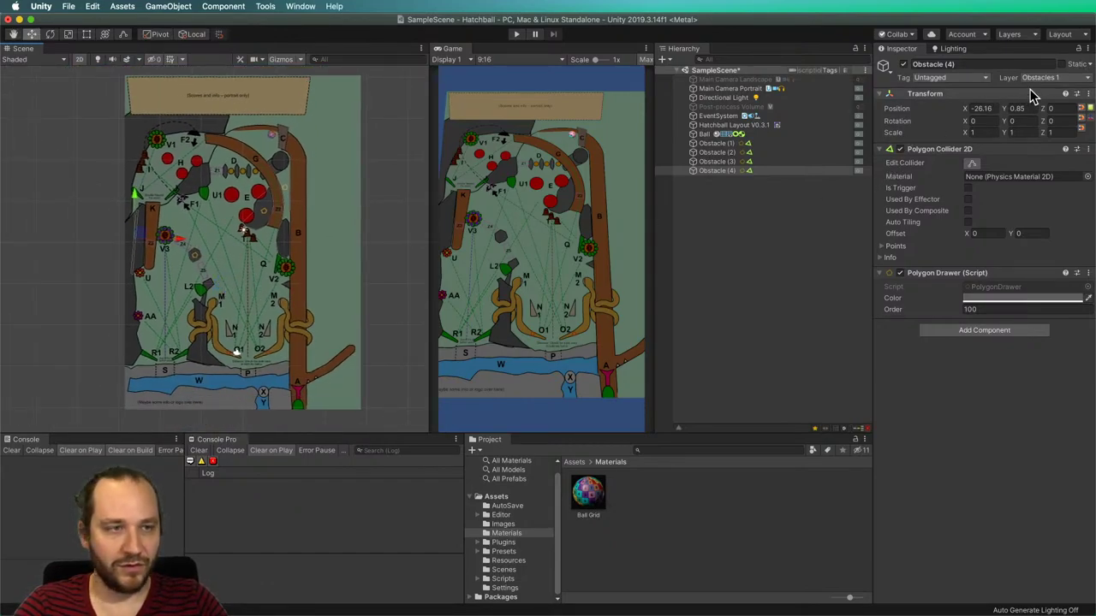
click(1023, 36)
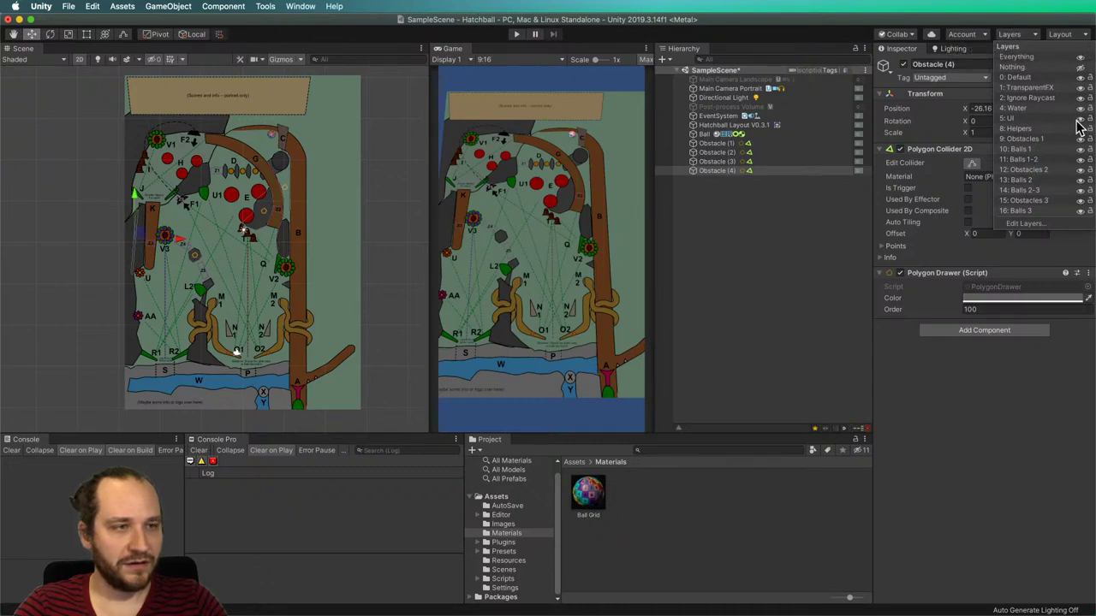
click(354, 208)
click(354, 208)
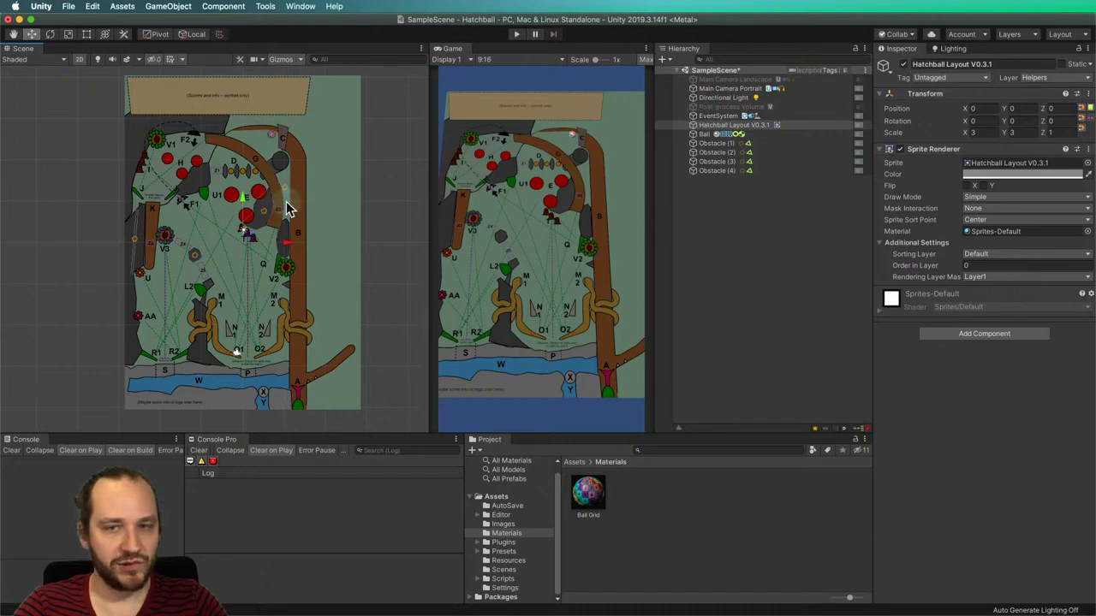
click(1014, 34)
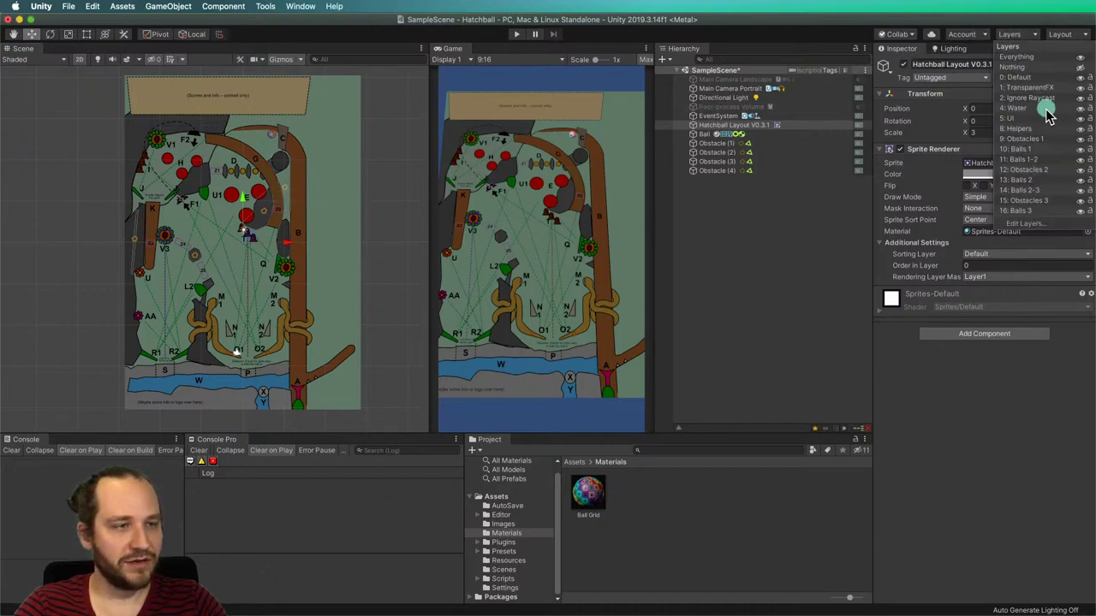
click(1014, 35)
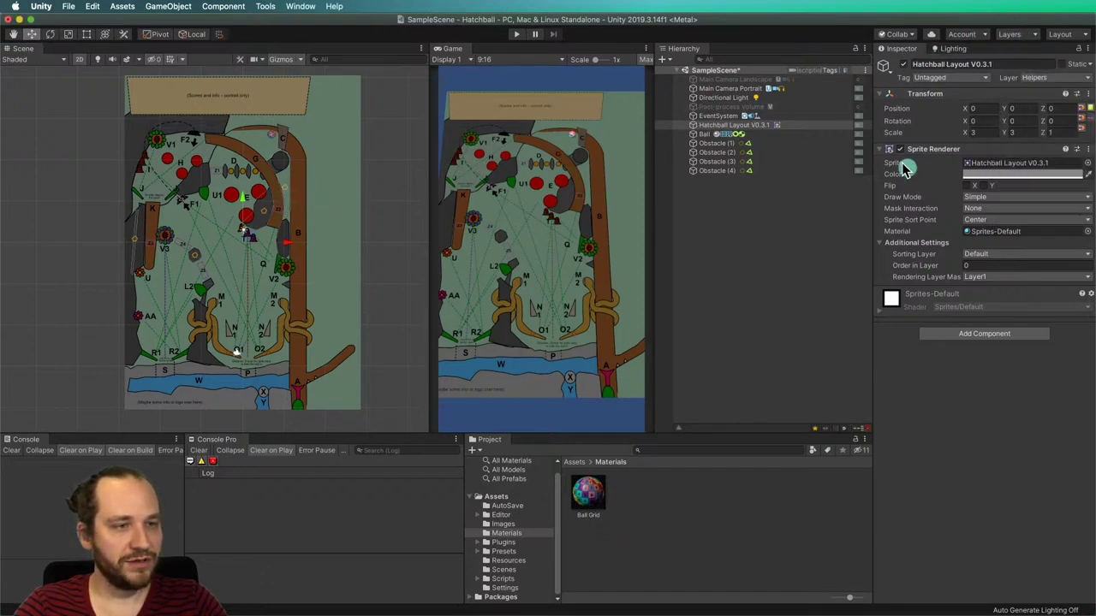
Remove the table art layer from both Main Camera Portrait and Landscape culling masks.
click(735, 88)
right_click(739, 83)
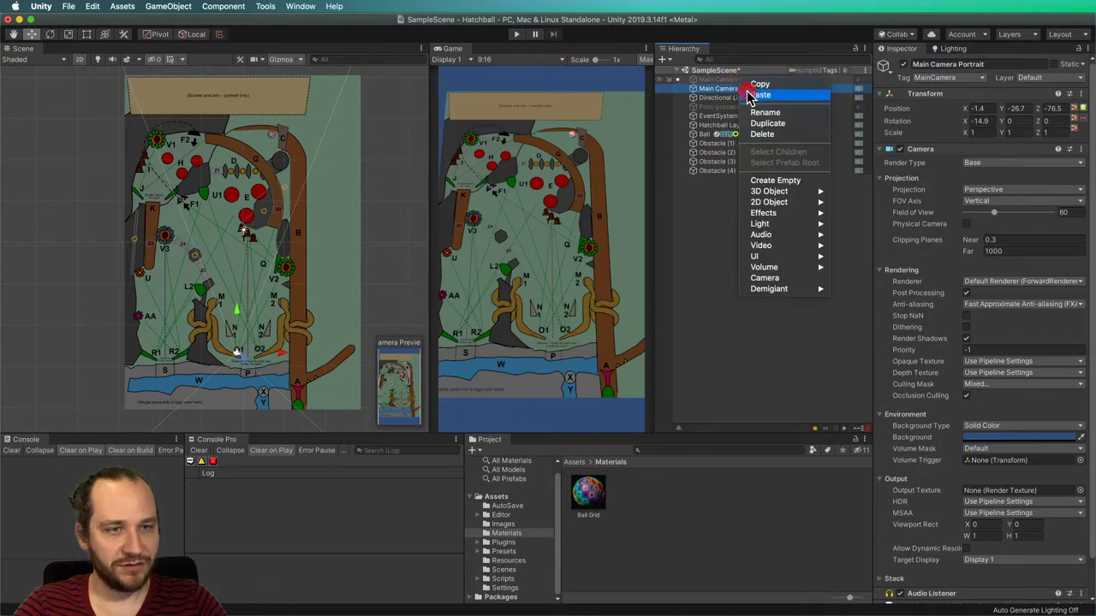
key(Escape)
super+click(723, 78)
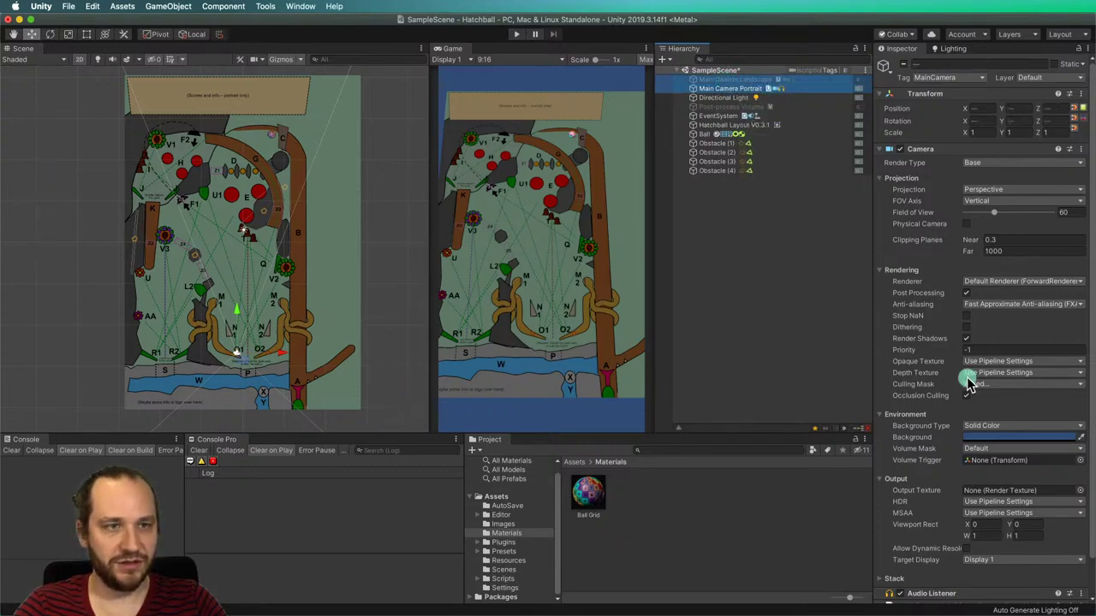
click(977, 384)
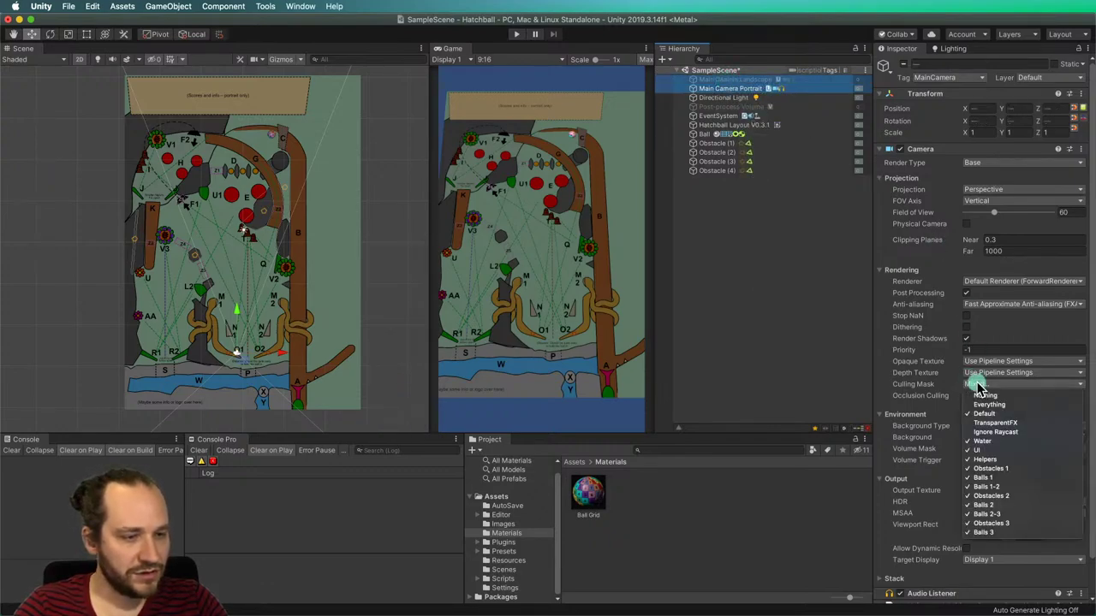
click(978, 459)
click(385, 299)
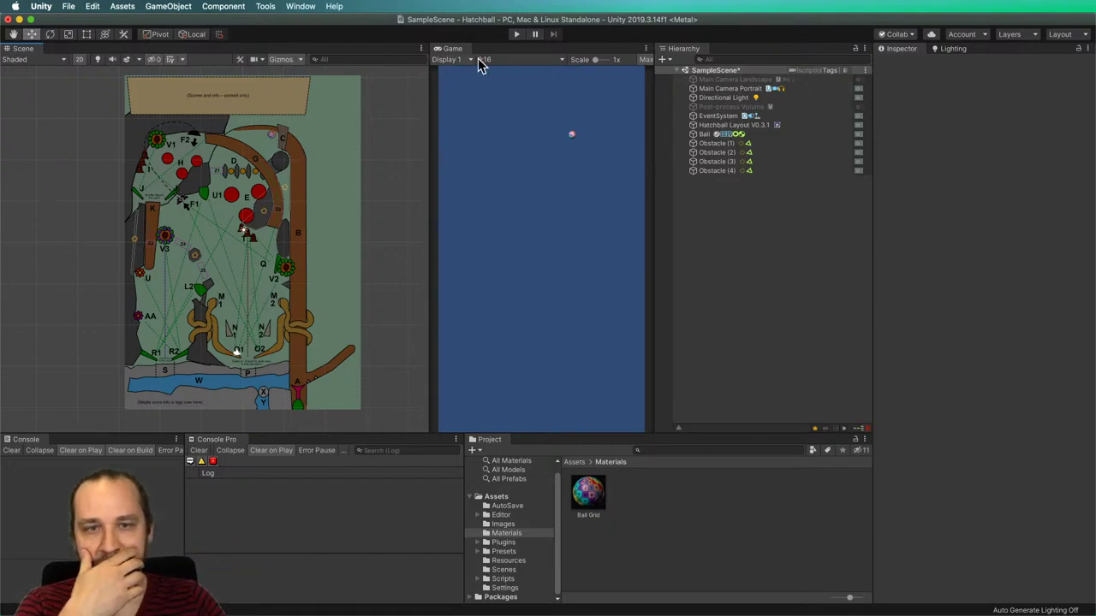
Dock the Scene view as a tab beside Game and select Obstacle (4).
drag(25, 53, 488, 52)
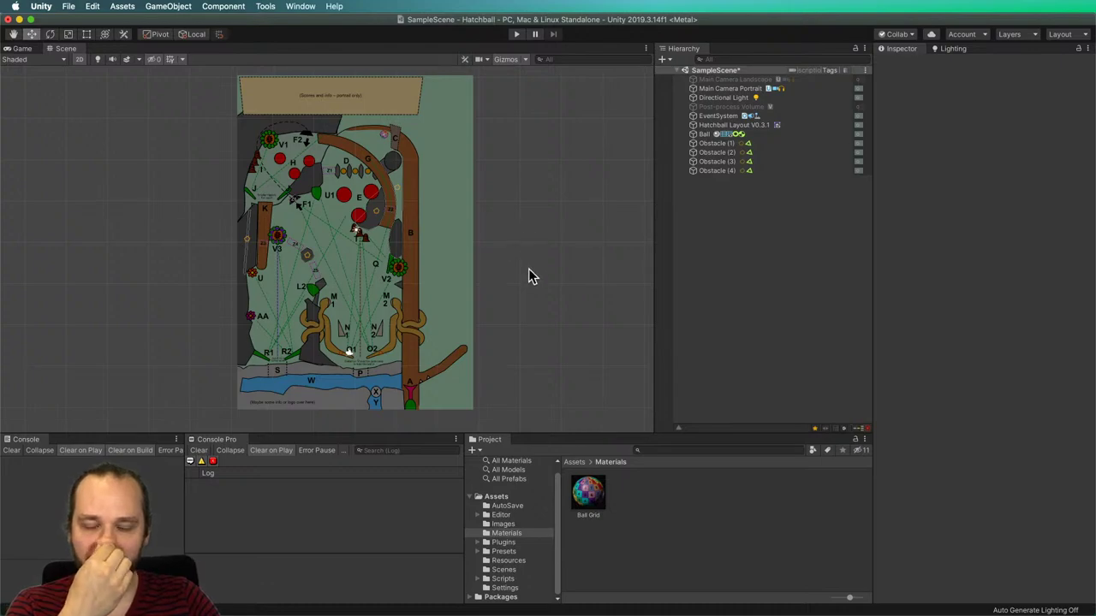
scroll(292, 291, up, 2)
scroll(293, 292, up, 1)
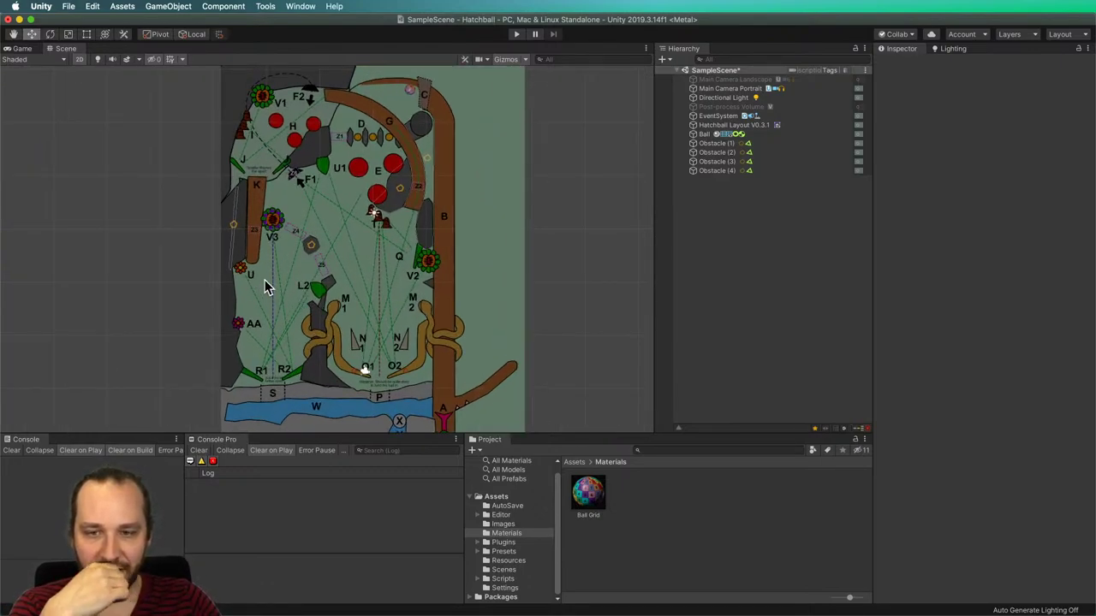
scroll(282, 287, down, 1)
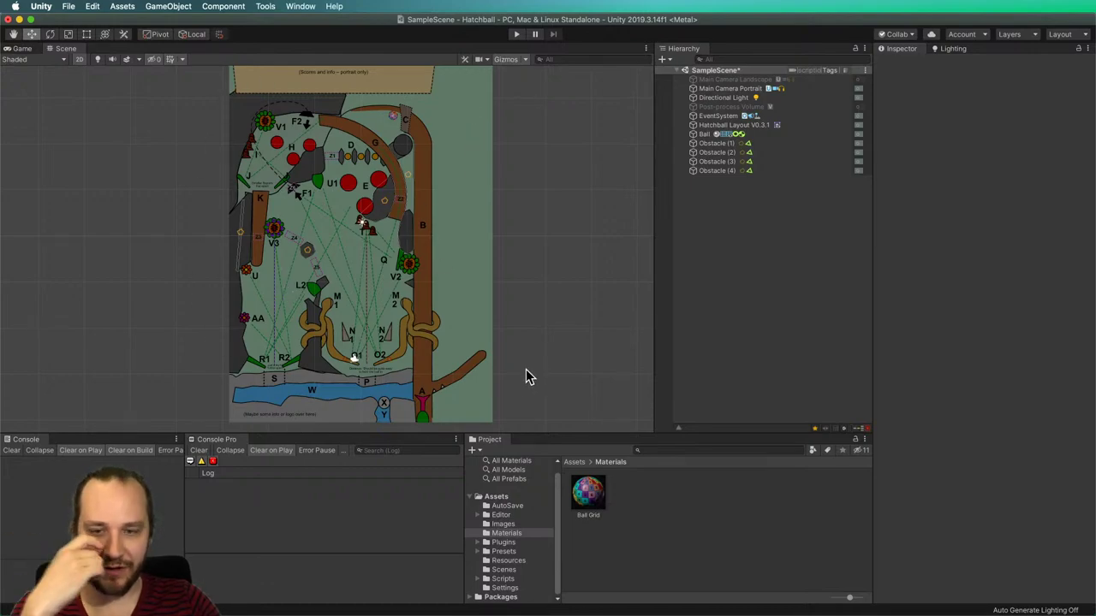
click(717, 173)
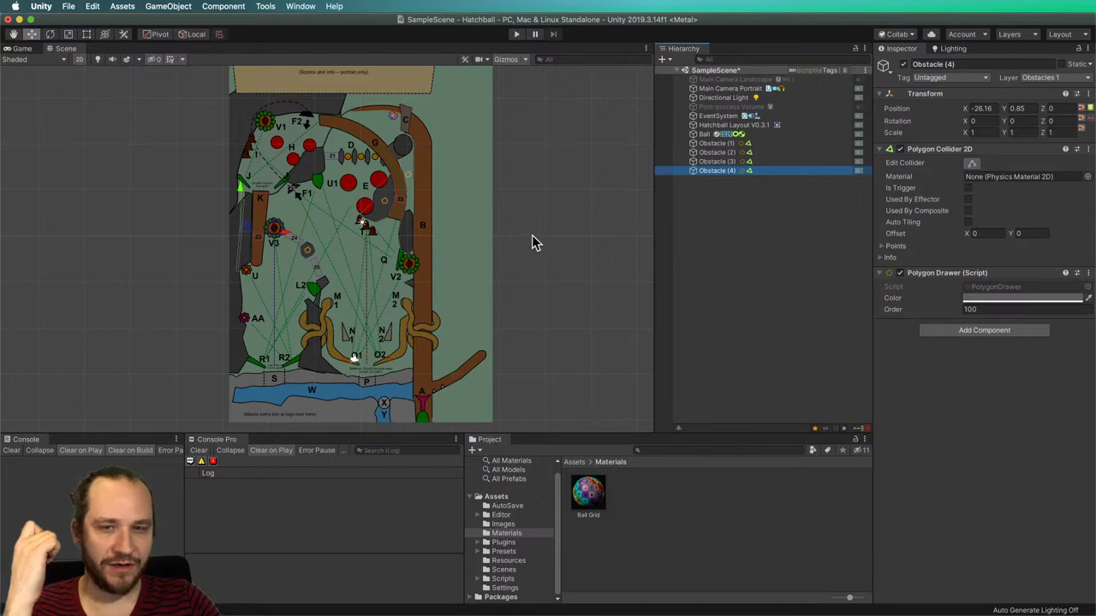
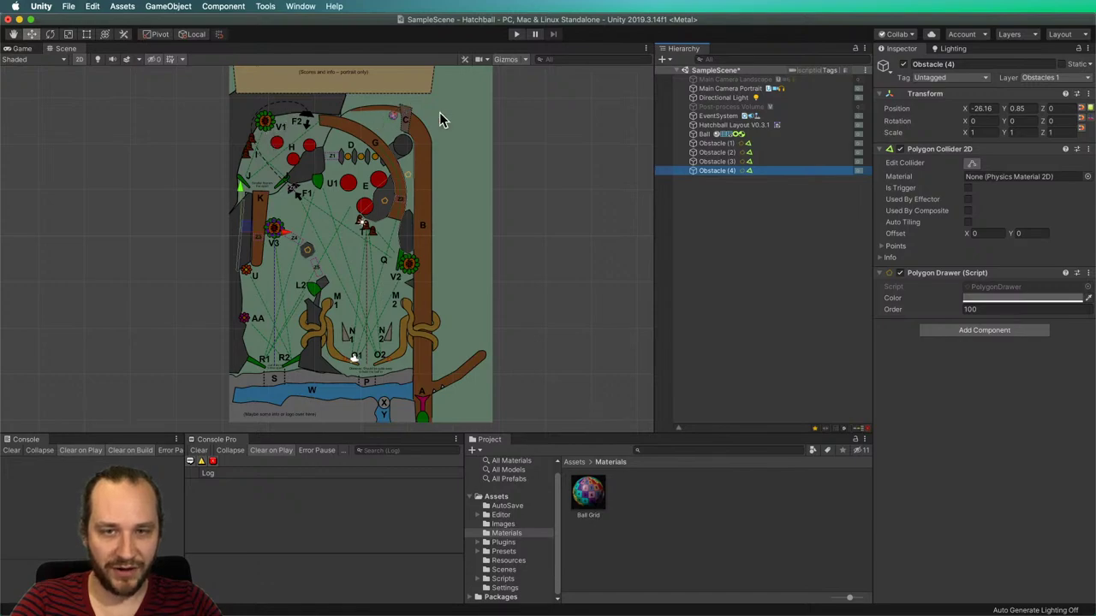
Enable Edit Collider on Obstacle (4) and drag its points up the left lanes toward F2 and K.
scroll(456, 315, down, 2)
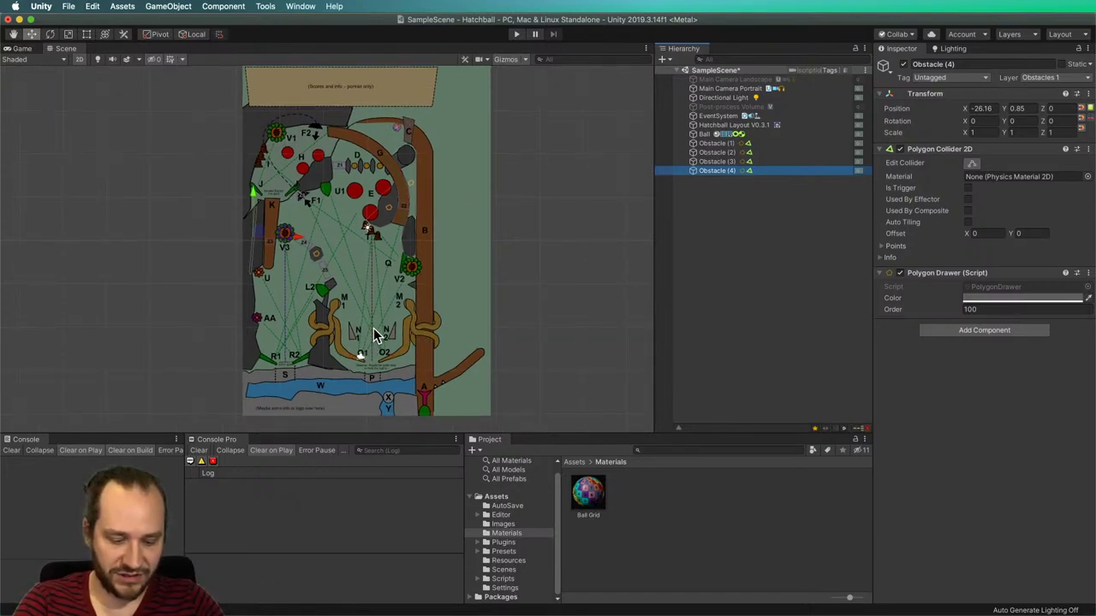
click(971, 163)
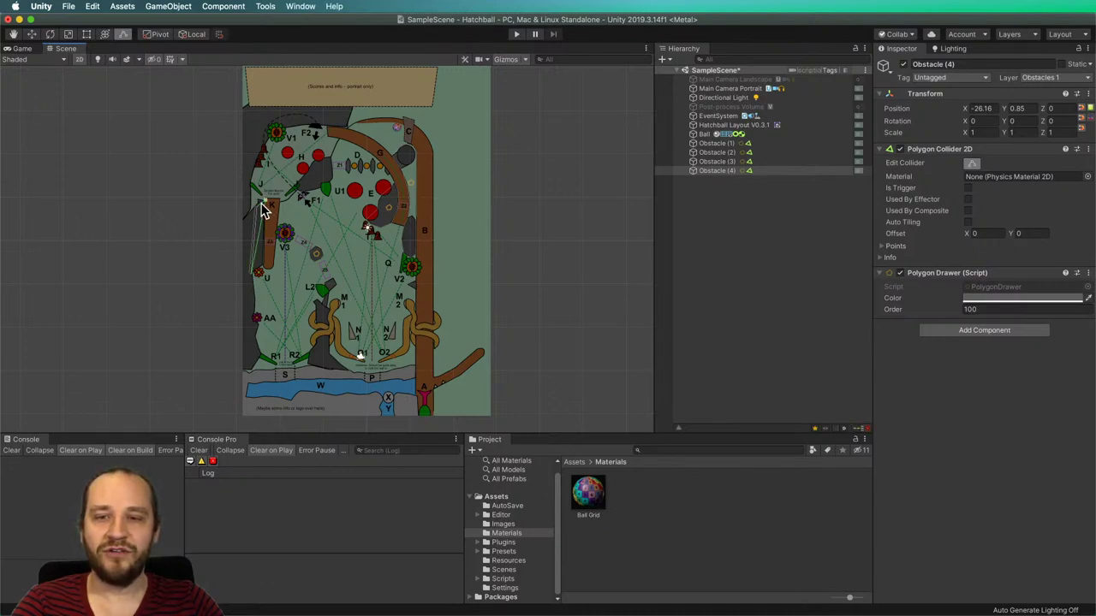
drag(271, 173, 248, 283)
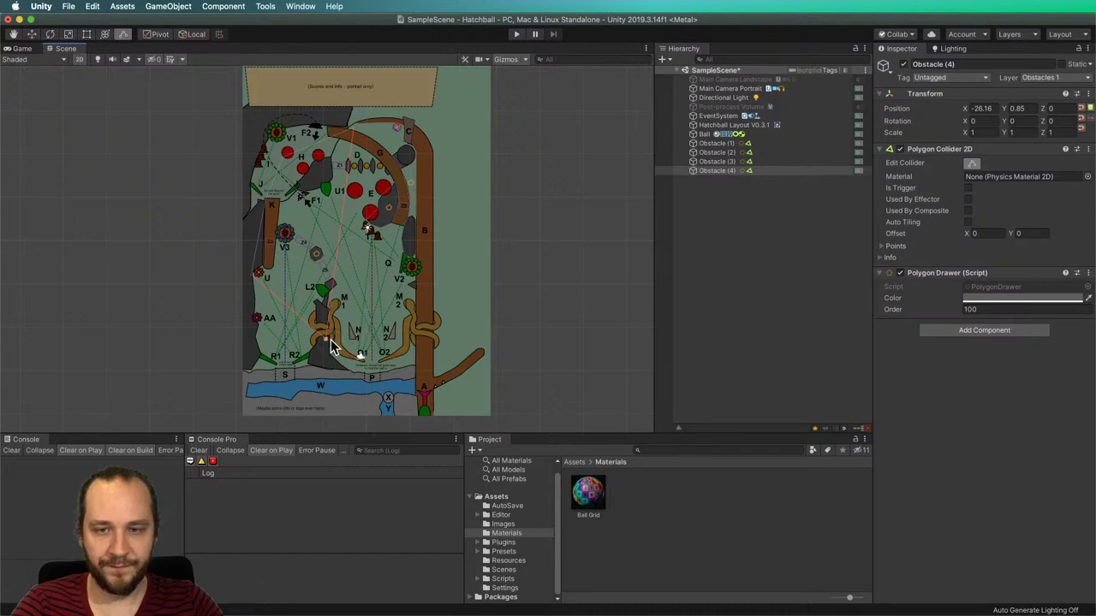
mouse_move(252, 285)
mouse_down()
mouse_move(257, 130)
mouse_move(402, 351)
mouse_move(296, 325)
mouse_move(260, 264)
mouse_move(263, 272)
mouse_up()
drag(263, 270, 286, 199)
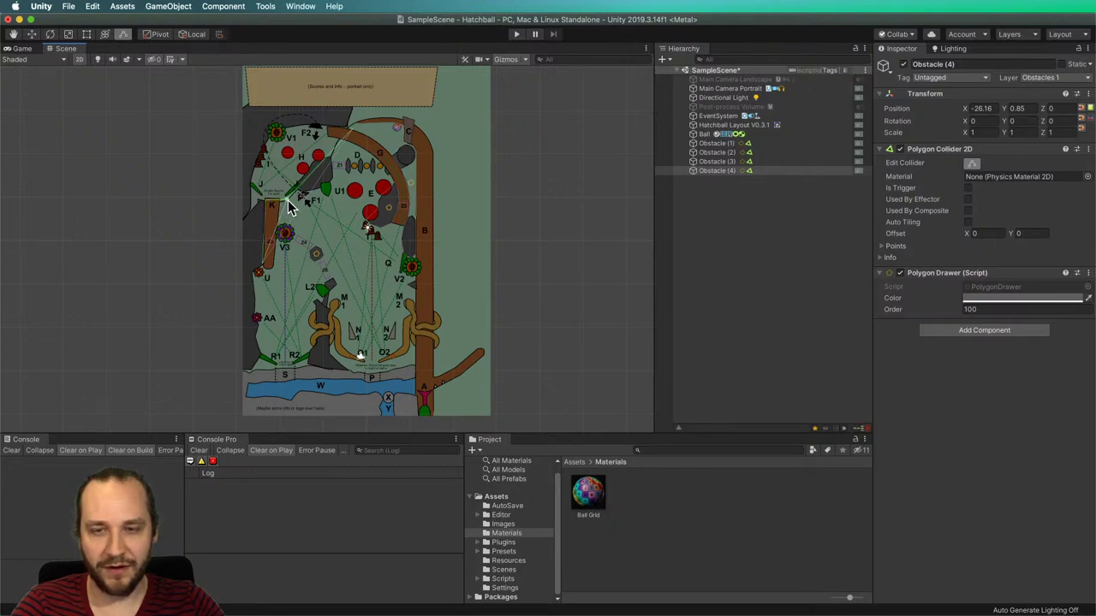
drag(290, 207, 306, 172)
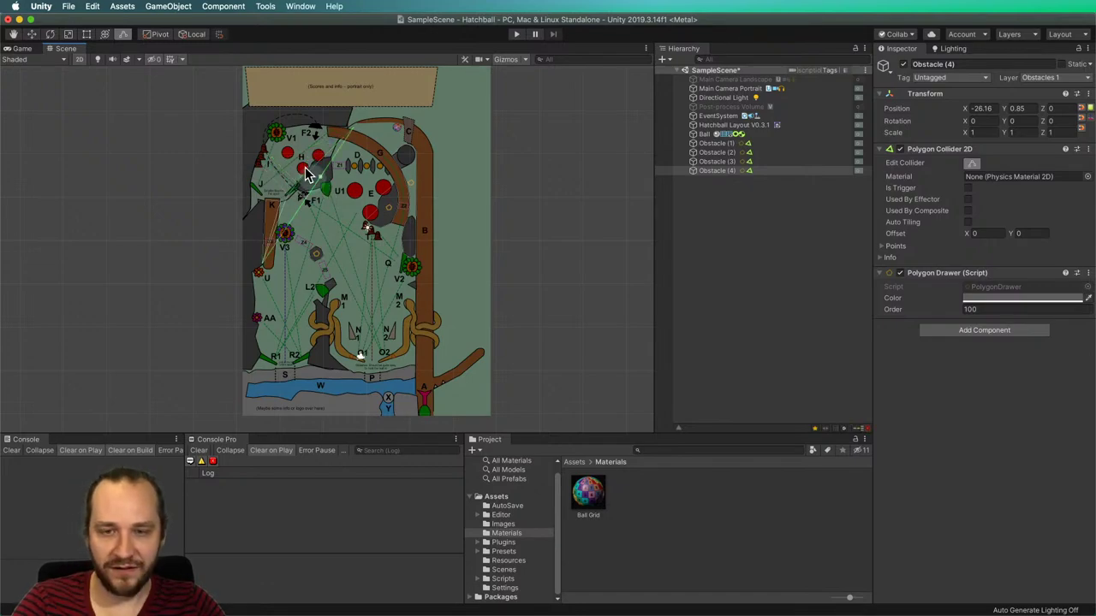
Zoom into the upper table and pull the collider point near H up-right.
scroll(300, 163, up, 3)
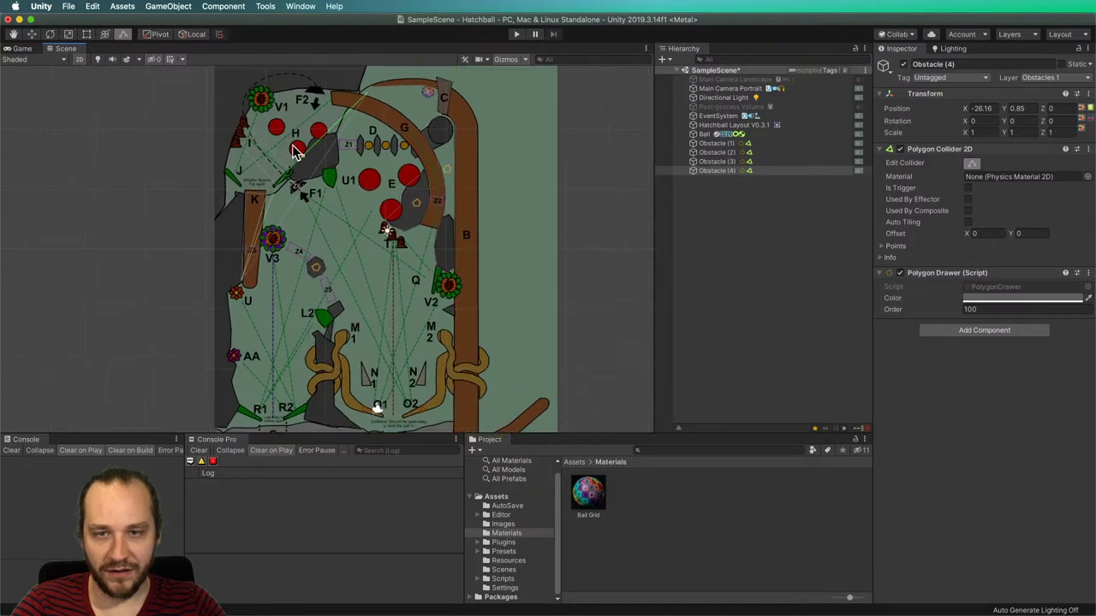
scroll(297, 153, up, 4)
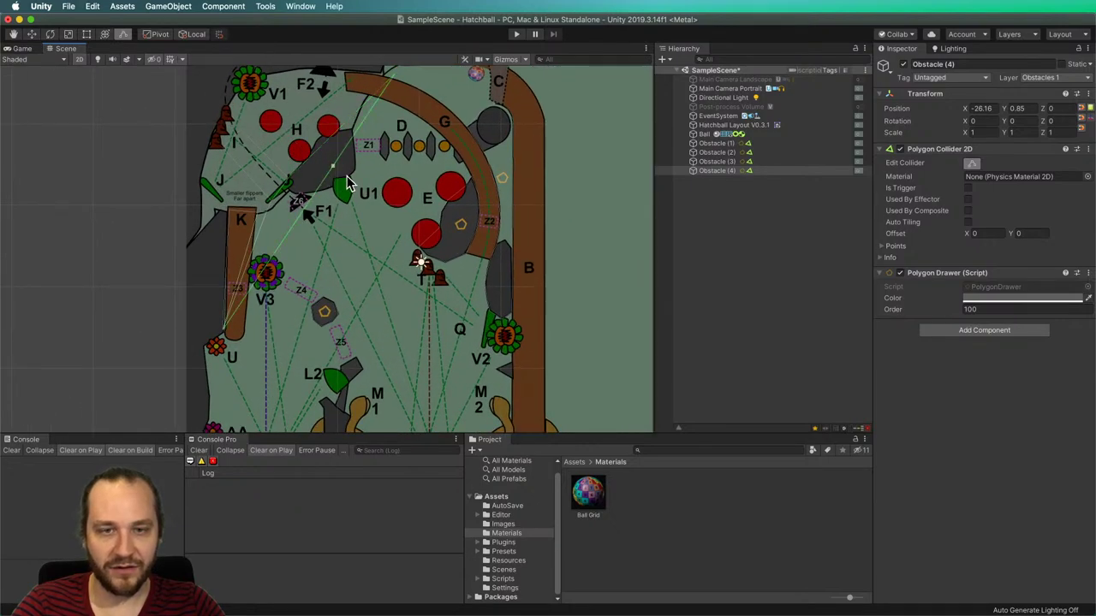
middle_drag(346, 179, 367, 214)
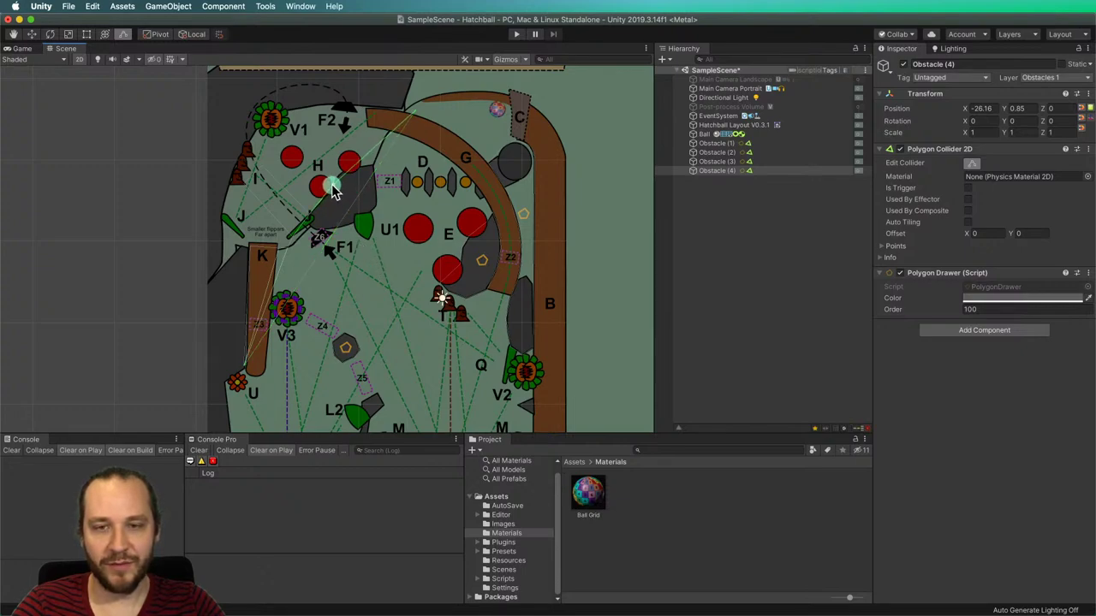
drag(332, 187, 287, 239)
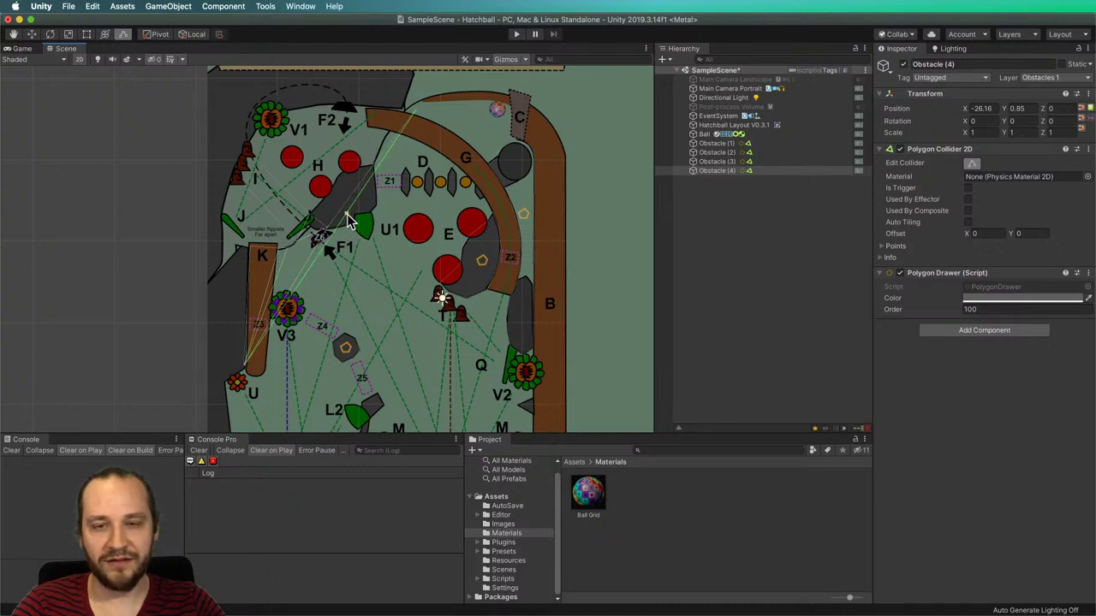
Add collider points along the obstacle's long edge, beside Z1, and along the top rail to C.
drag(347, 219, 535, 288)
drag(565, 338, 568, 350)
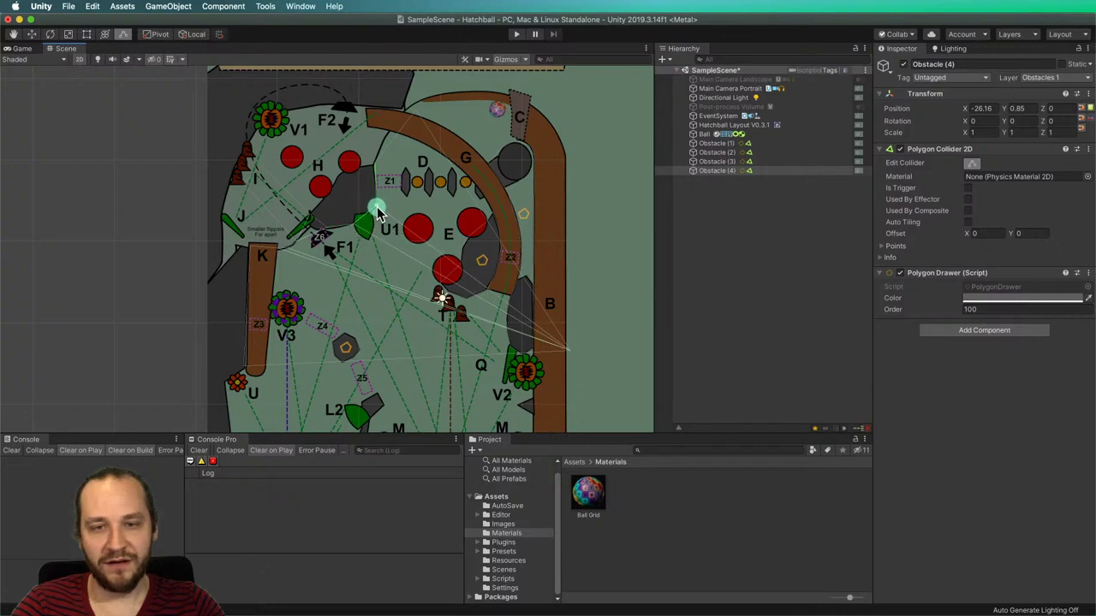
drag(377, 212, 564, 165)
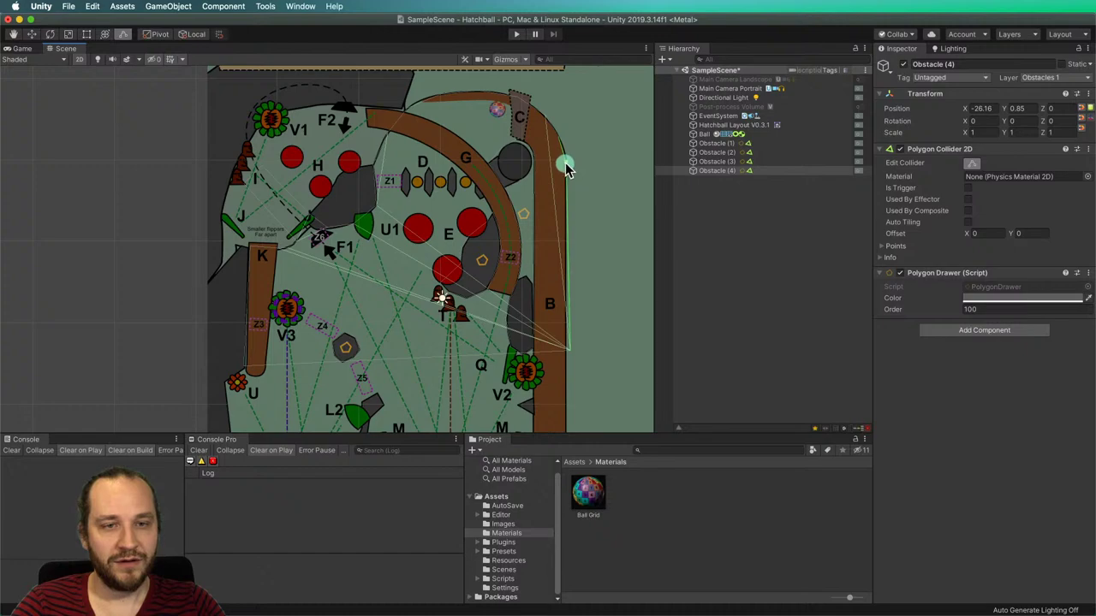
drag(565, 163, 515, 101)
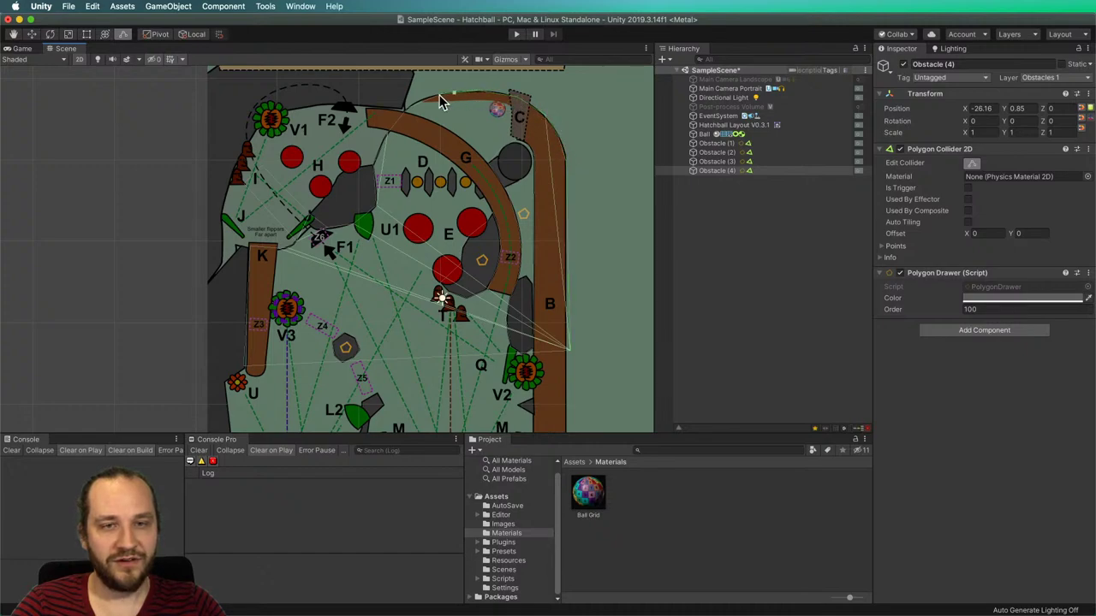
drag(361, 141, 532, 117)
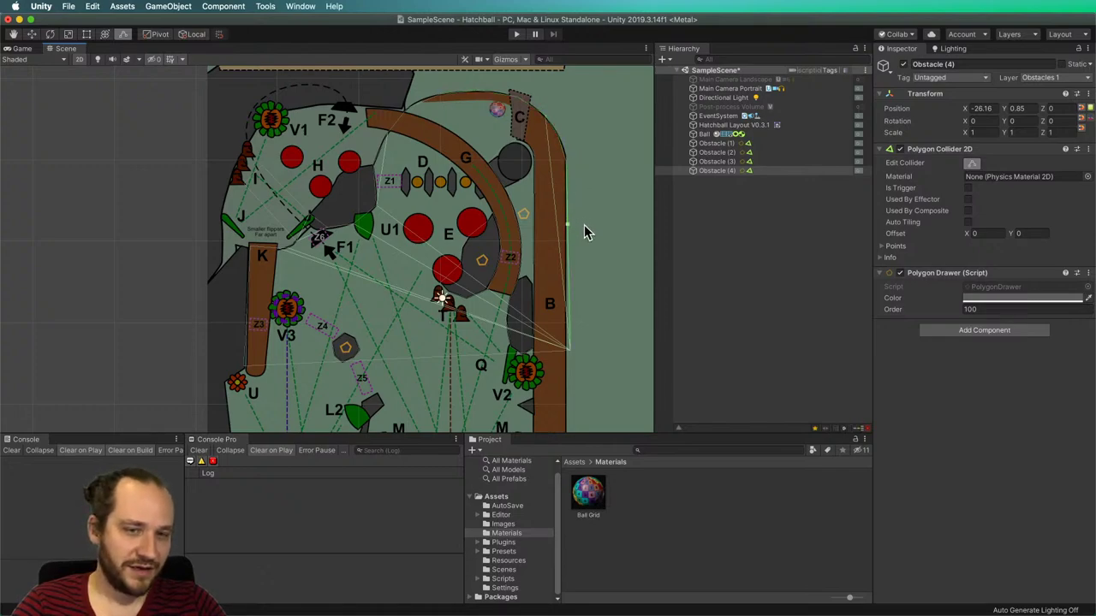
Drag Obstacle (4)'s collider points down the B wall to its base and beside the post near A.
scroll(585, 231, down, 2)
middle_drag(587, 238, 533, 174)
scroll(528, 215, down, 5)
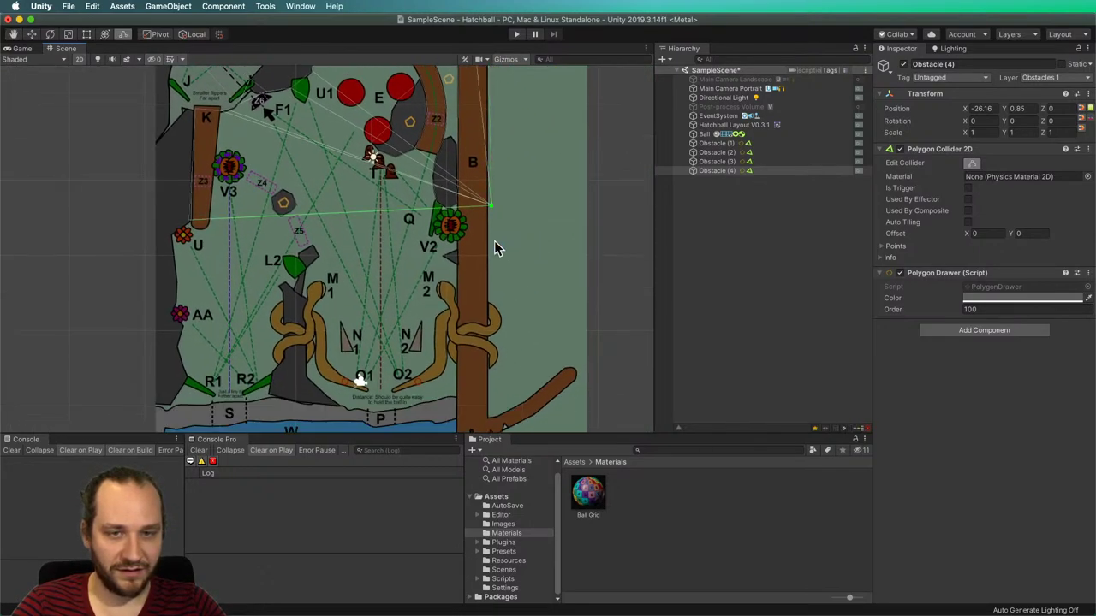
drag(490, 208, 489, 417)
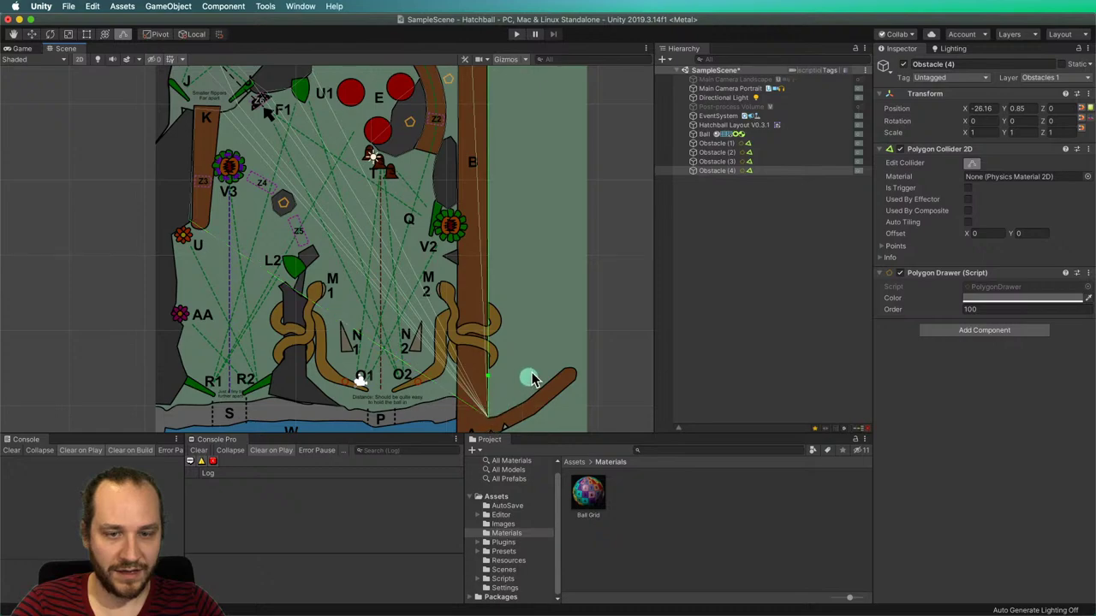
scroll(530, 273, down, 3)
mouse_move(479, 307)
mouse_down()
mouse_move(472, 343)
mouse_move(519, 314)
mouse_move(452, 289)
mouse_move(523, 299)
mouse_move(450, 254)
mouse_move(559, 265)
mouse_move(561, 274)
mouse_move(523, 247)
mouse_move(572, 259)
mouse_move(534, 242)
mouse_move(586, 275)
mouse_move(447, 232)
mouse_move(537, 299)
mouse_move(535, 320)
mouse_move(457, 274)
mouse_move(509, 332)
mouse_move(446, 283)
mouse_move(487, 341)
mouse_move(488, 319)
mouse_up()
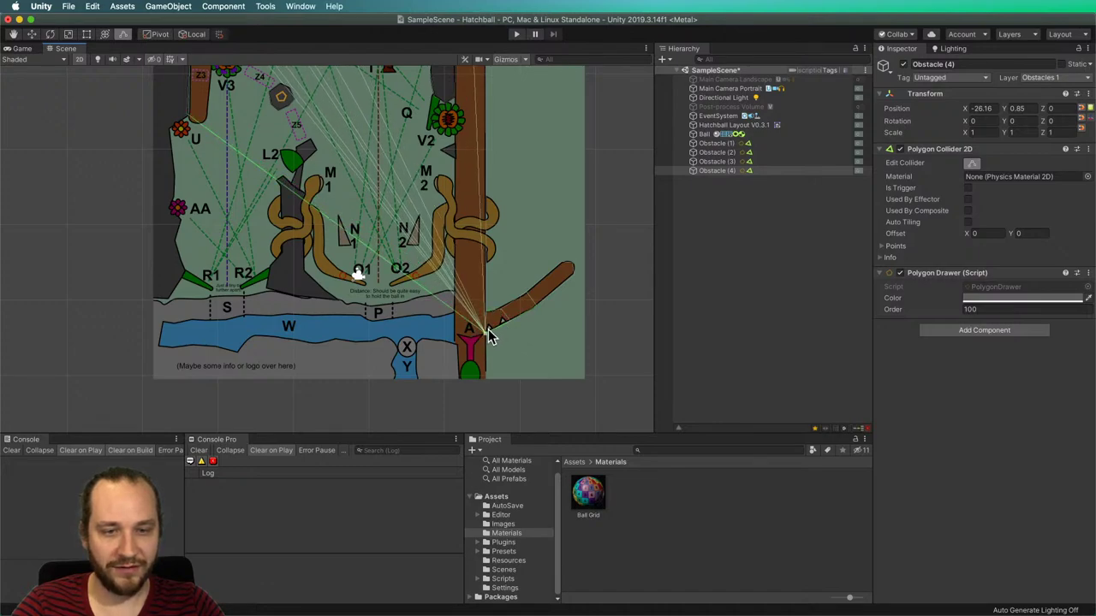
click(488, 340)
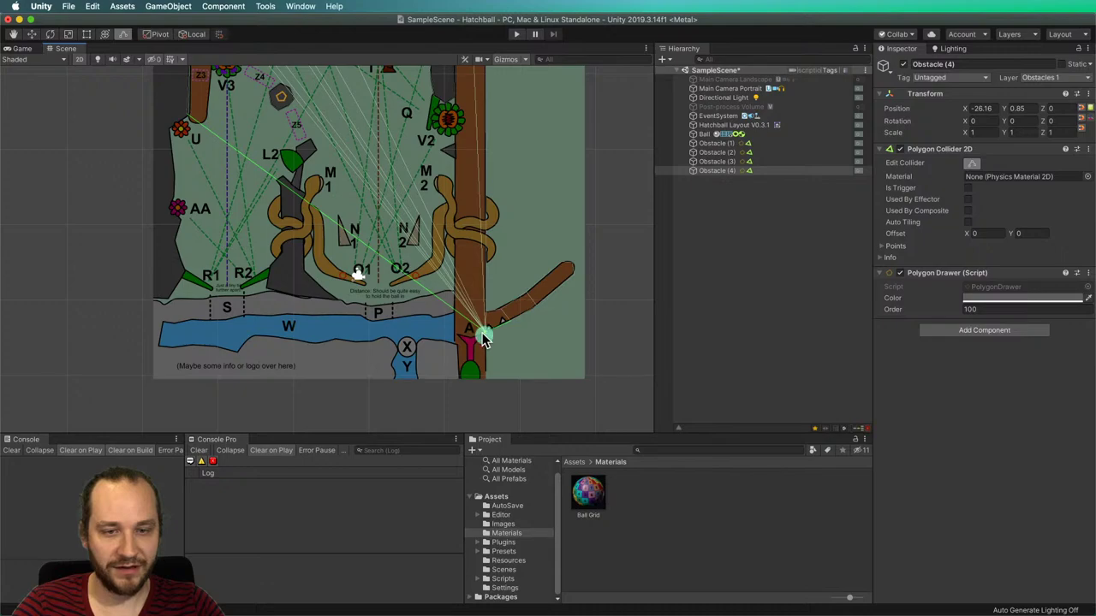
drag(484, 338, 458, 375)
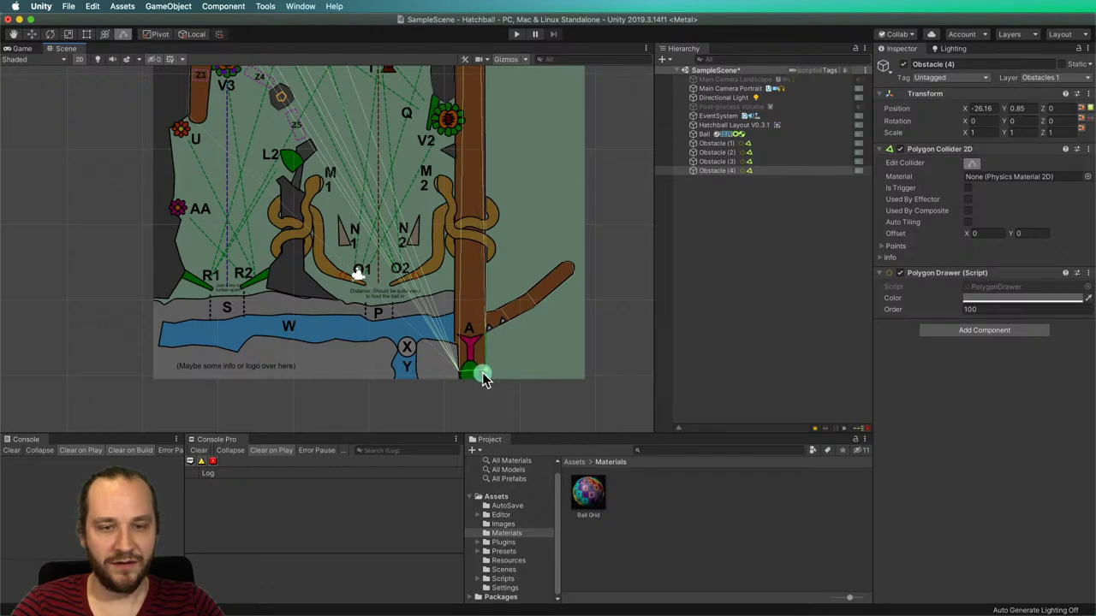
Add collider points along the bottom edge near the drain, P and X, extending left past W.
drag(483, 379, 454, 346)
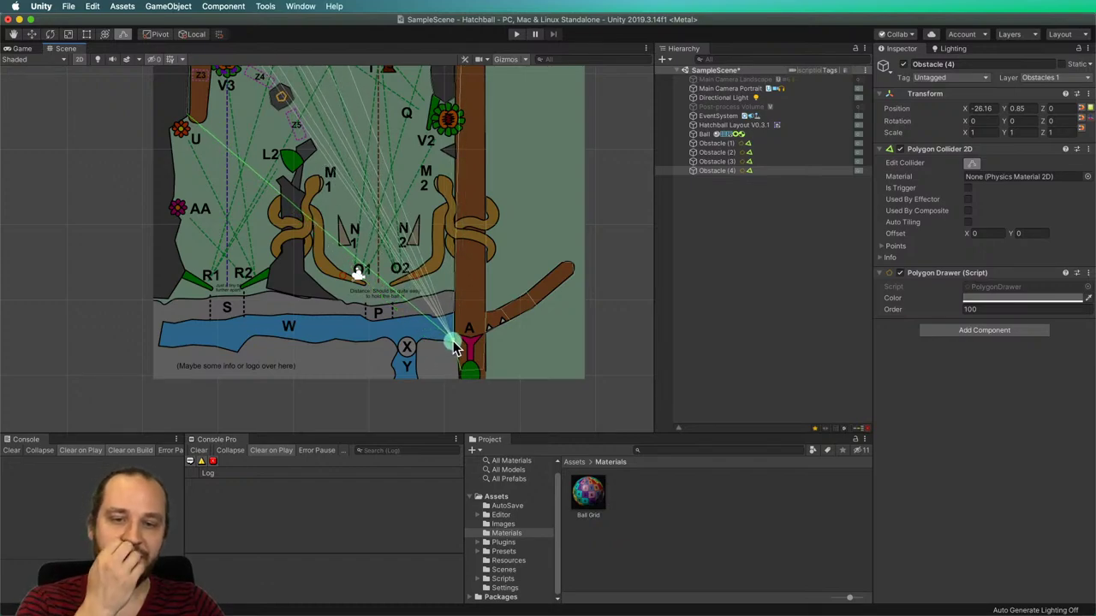
drag(424, 319, 426, 343)
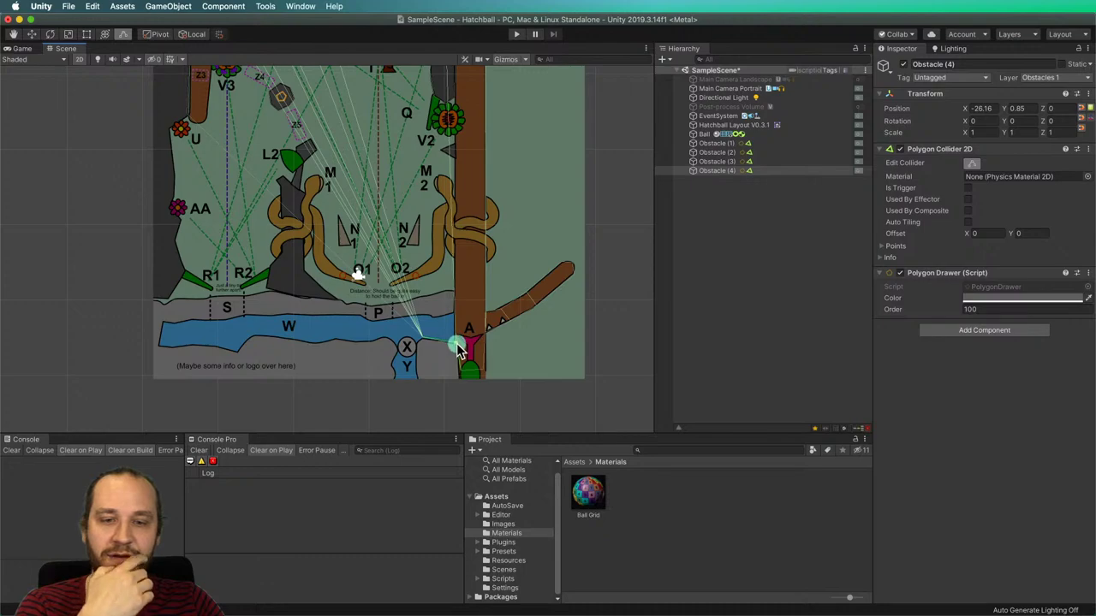
mouse_move(389, 313)
mouse_down()
mouse_move(379, 309)
mouse_move(411, 356)
mouse_move(415, 332)
mouse_move(403, 353)
mouse_move(416, 377)
mouse_move(406, 349)
mouse_move(385, 351)
mouse_move(408, 347)
mouse_up()
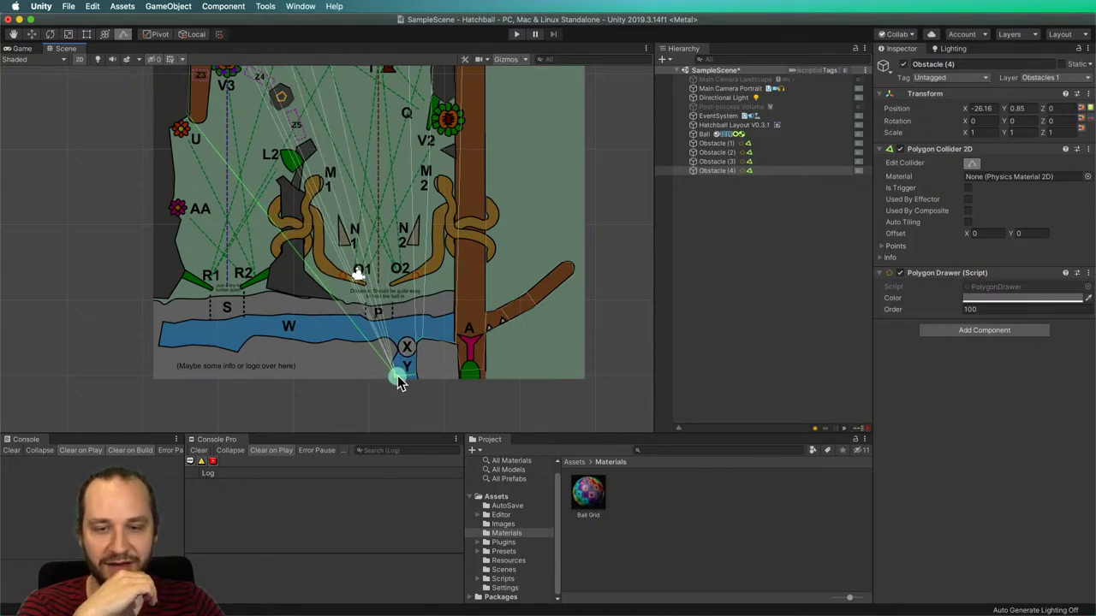
mouse_move(400, 362)
mouse_down()
mouse_move(381, 360)
mouse_move(396, 354)
mouse_move(396, 379)
mouse_move(399, 344)
mouse_move(405, 358)
mouse_up()
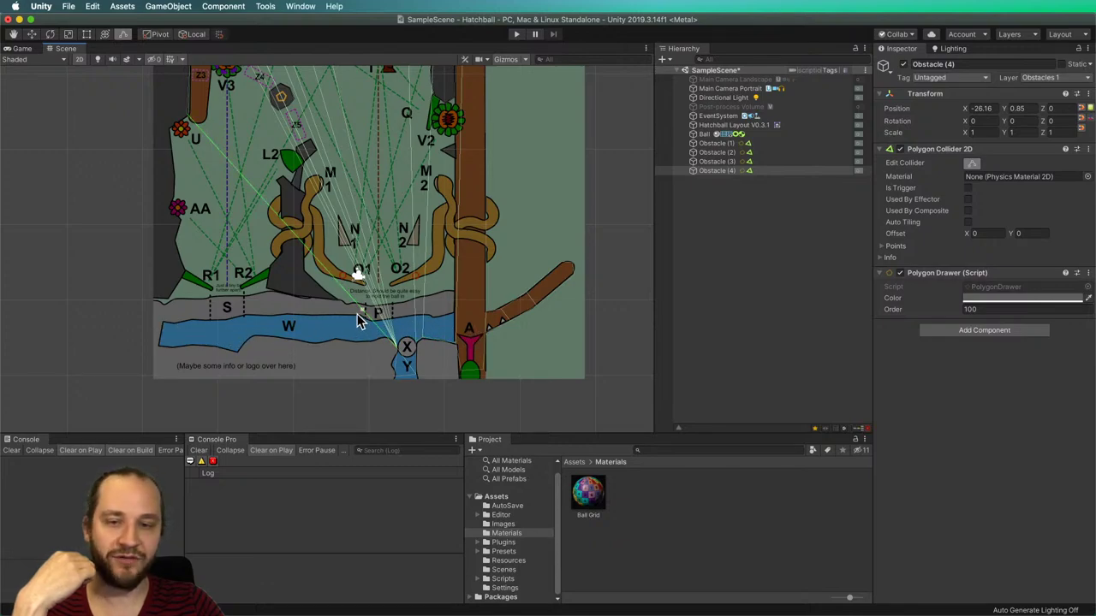
drag(385, 345, 240, 323)
drag(238, 343, 165, 321)
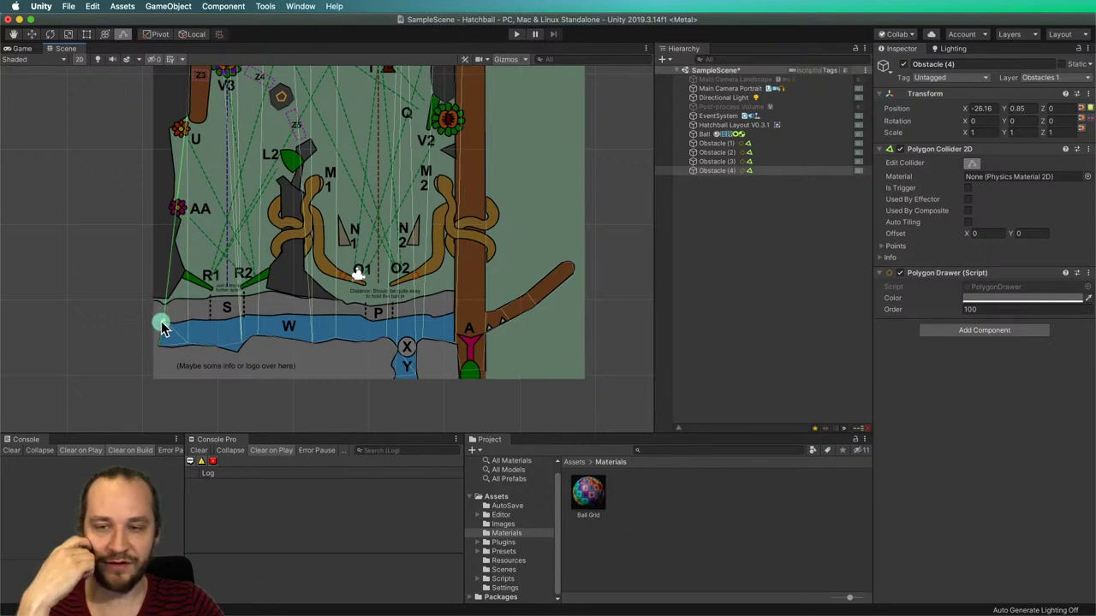
Place the collider points near S on the lower left and beside U, then zoom out.
scroll(177, 294, up, 3)
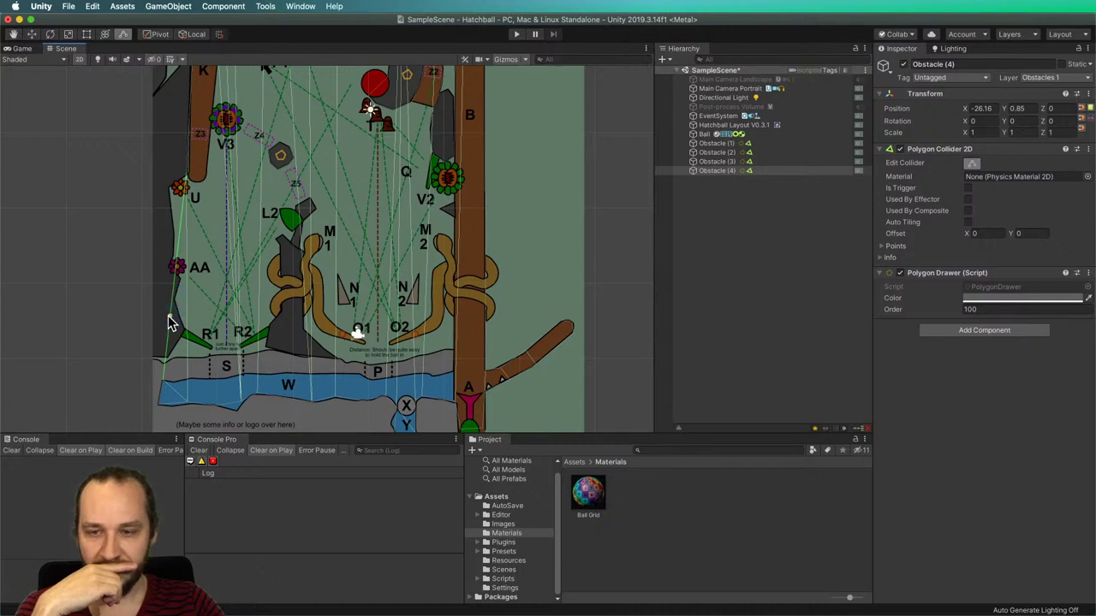
drag(169, 323, 197, 381)
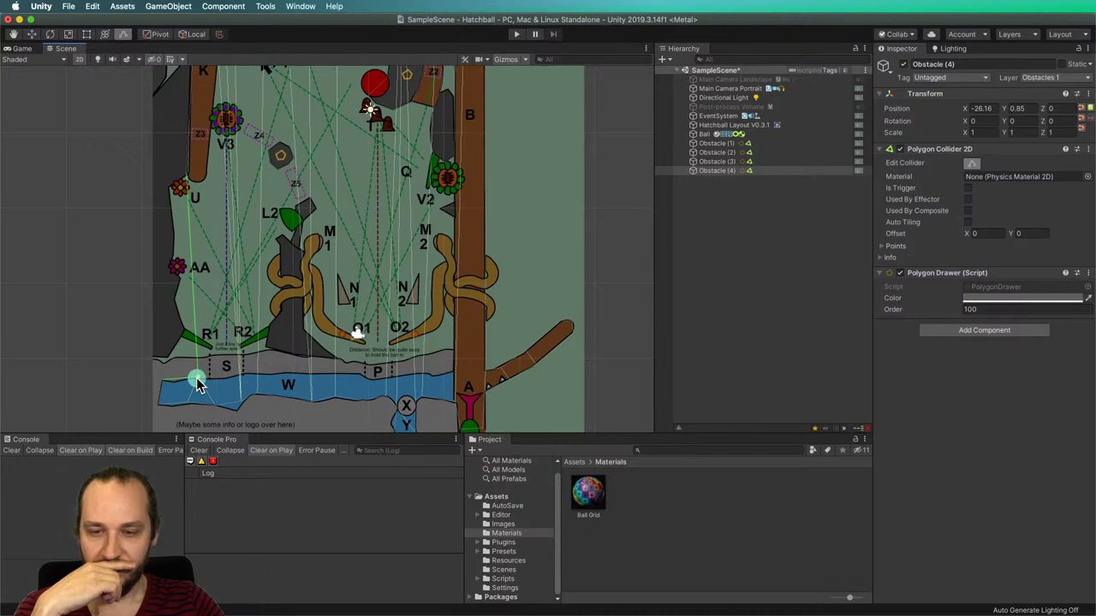
drag(197, 383, 173, 255)
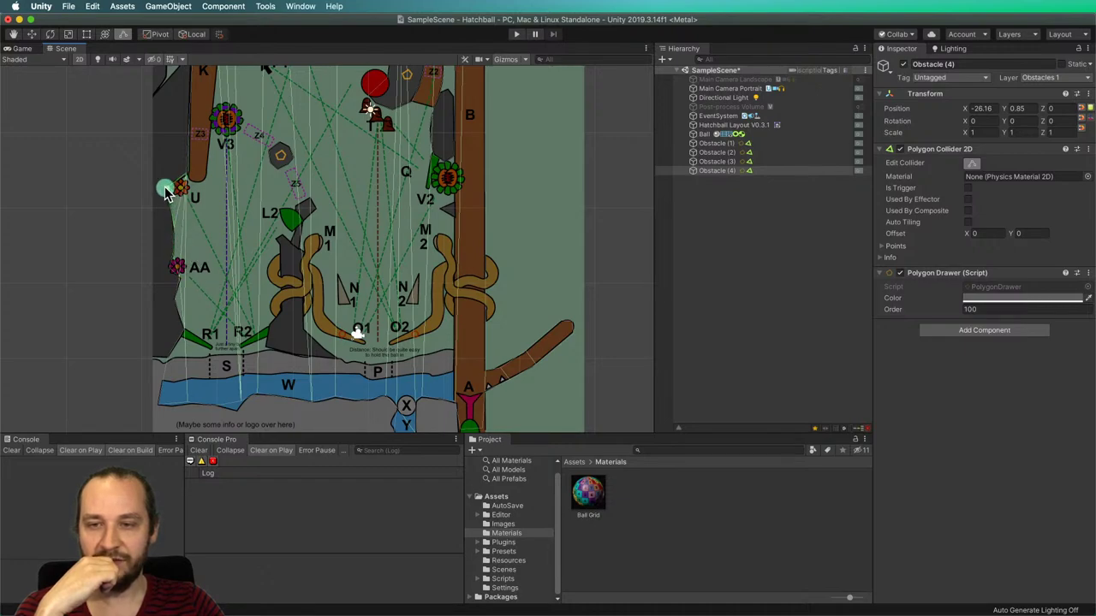
drag(169, 195, 197, 238)
scroll(178, 190, up, 3)
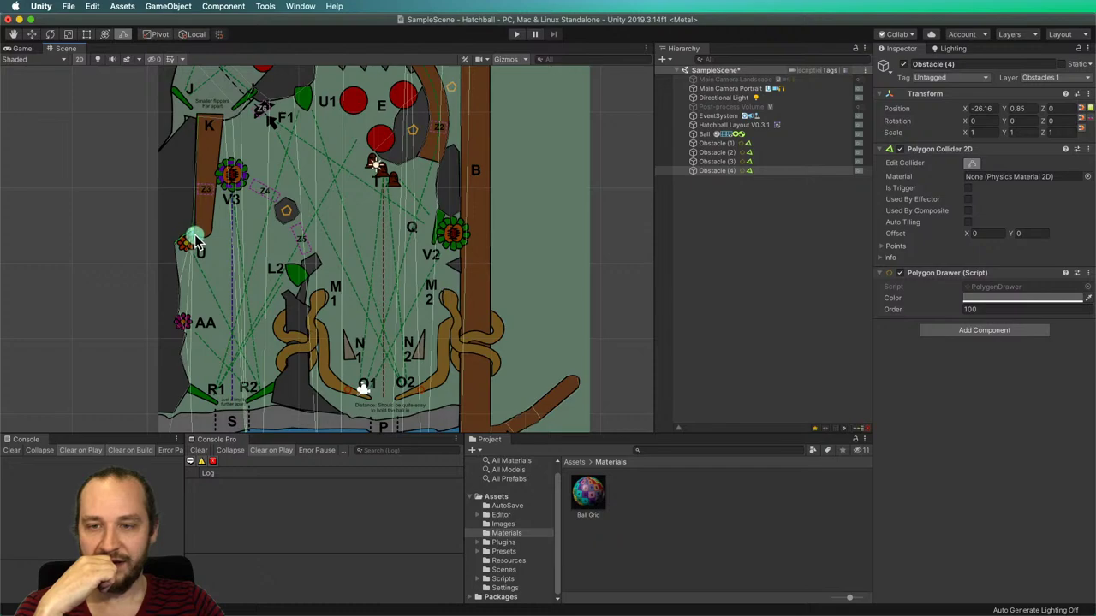
scroll(372, 269, down, 5)
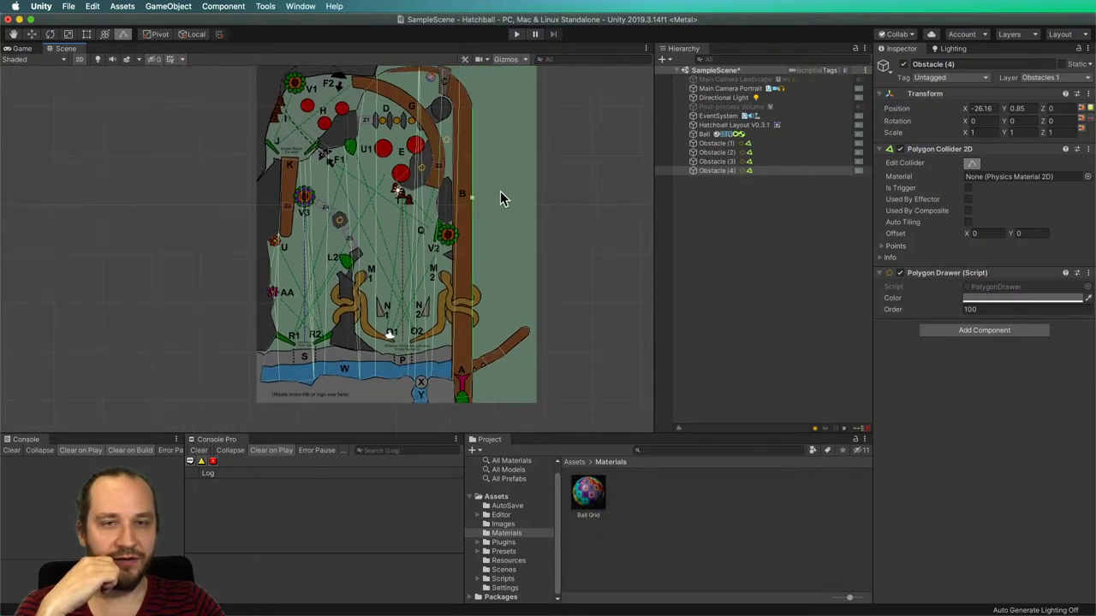
Hide the Hatchball Layout artwork and expand the collider's Points > Paths list.
scroll(502, 198, up, 2)
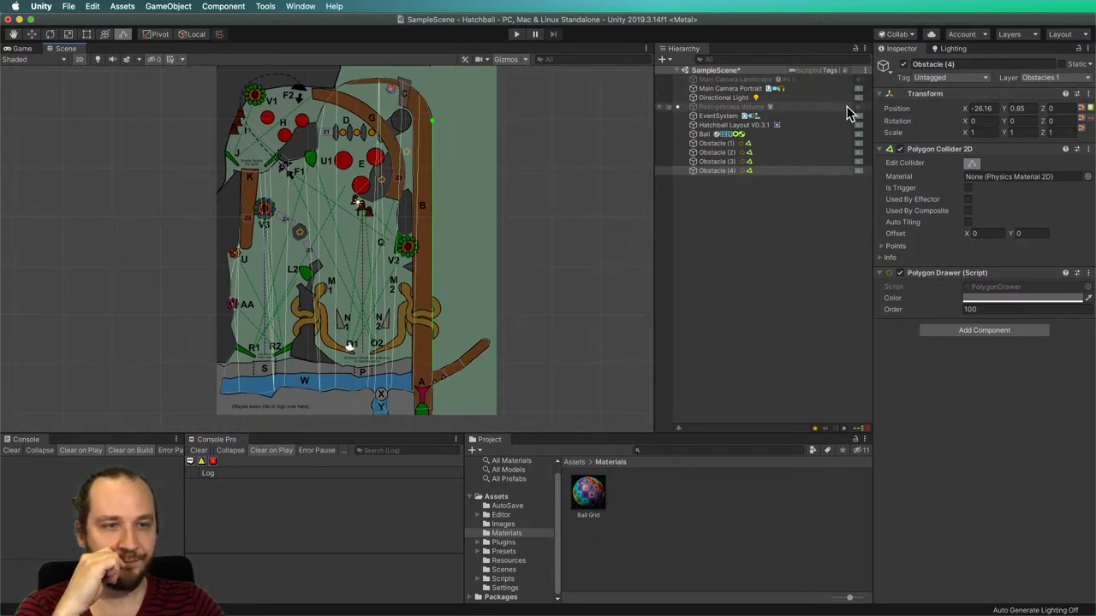
click(858, 125)
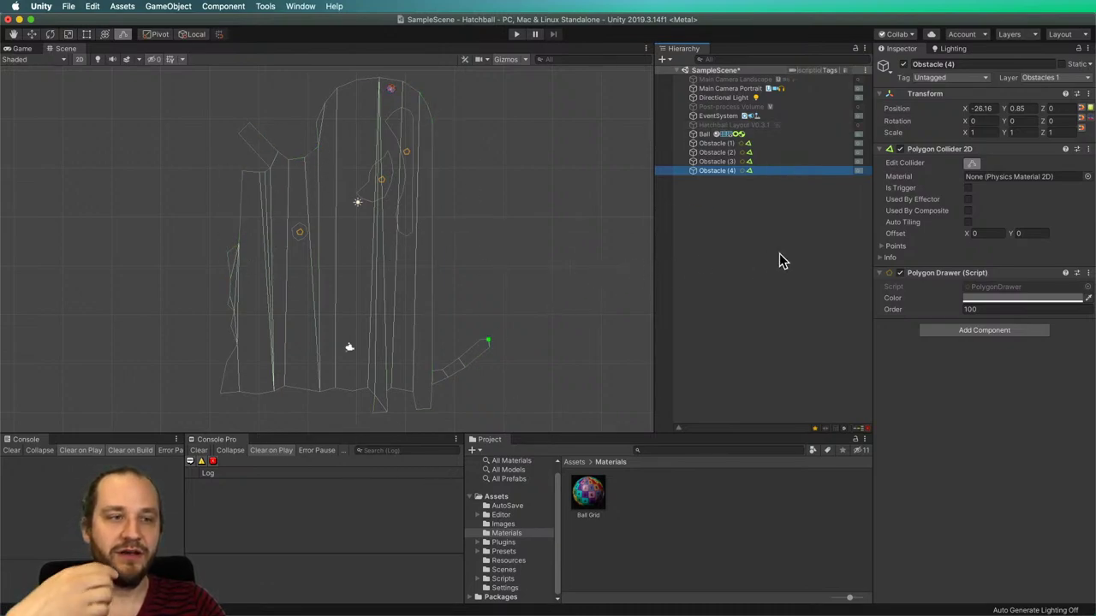
click(880, 246)
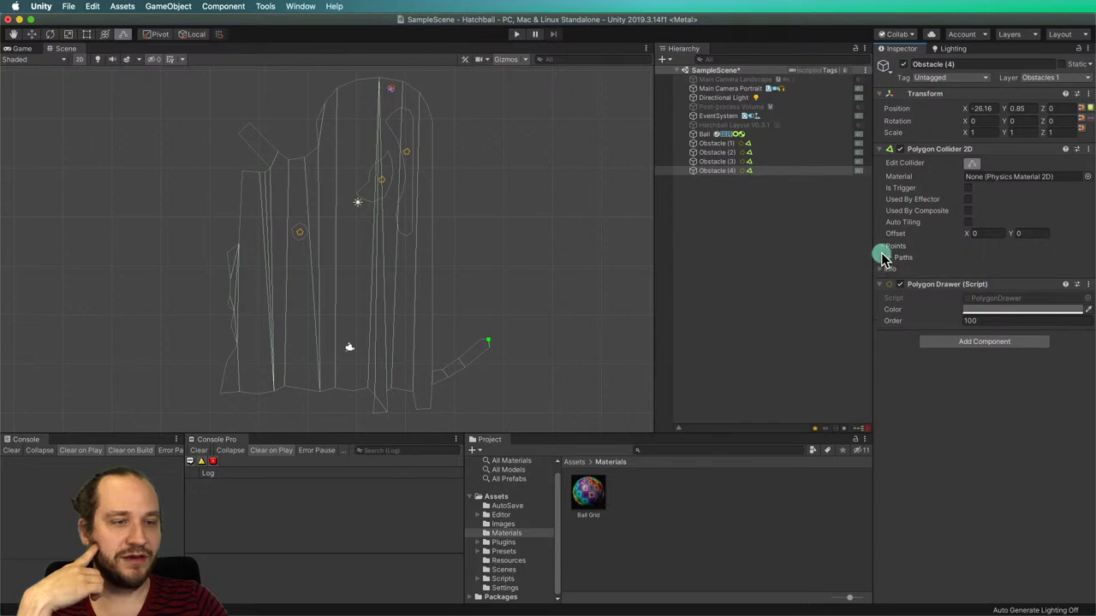
click(889, 256)
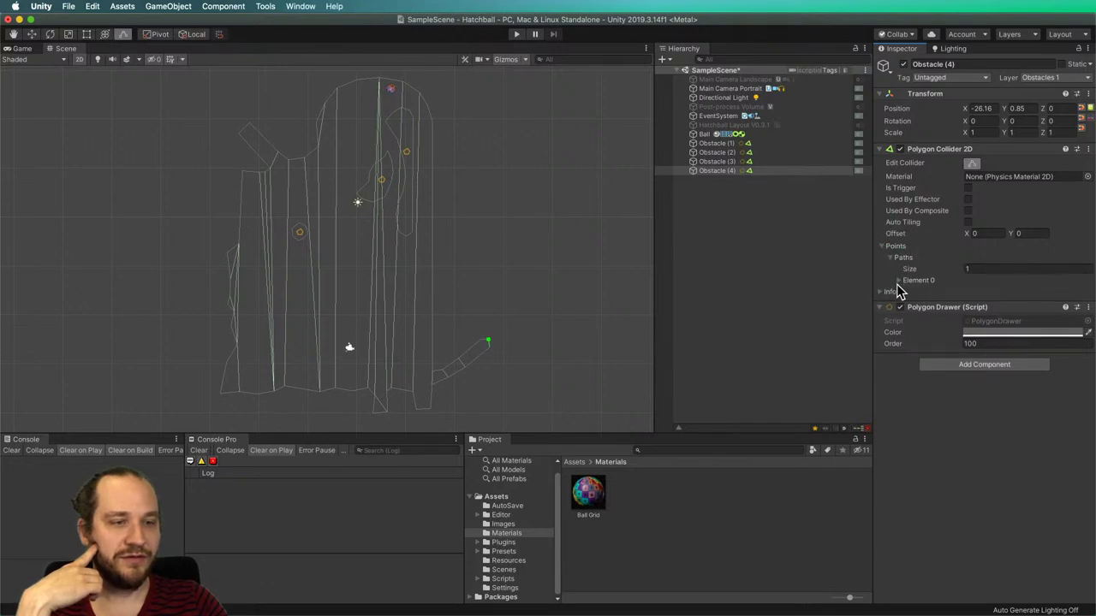
click(898, 280)
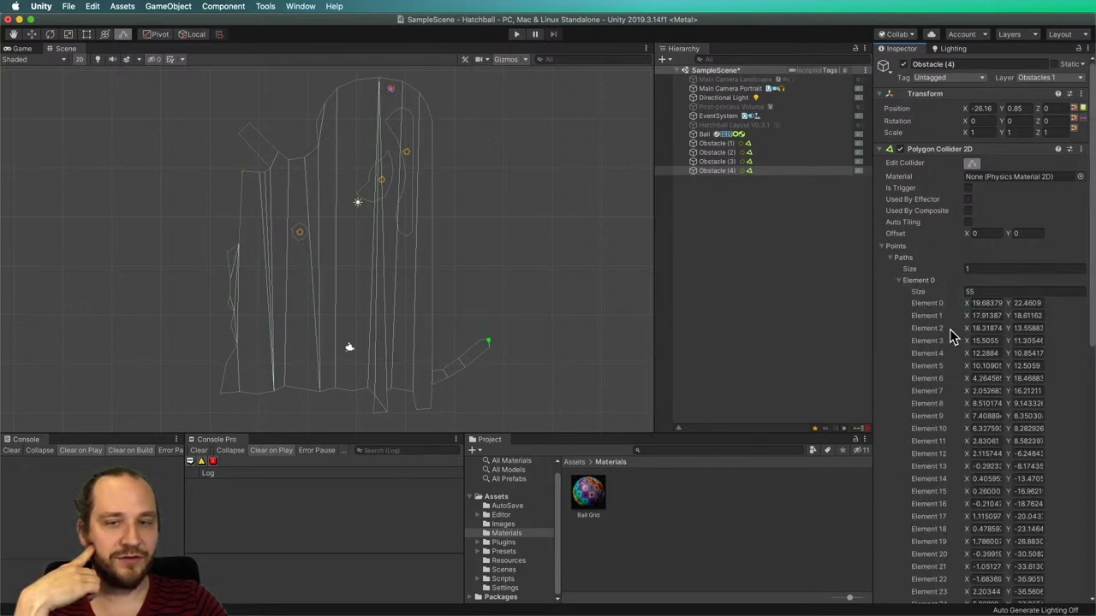
Set the collider's Paths size to 2 and give the second path 3 points.
click(984, 268)
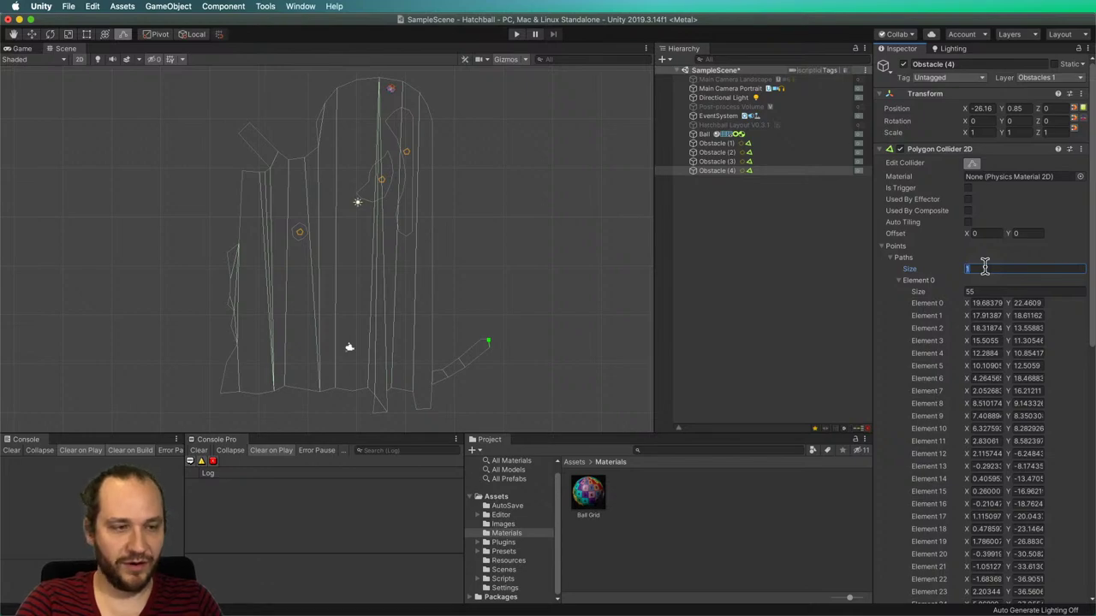
text(2)
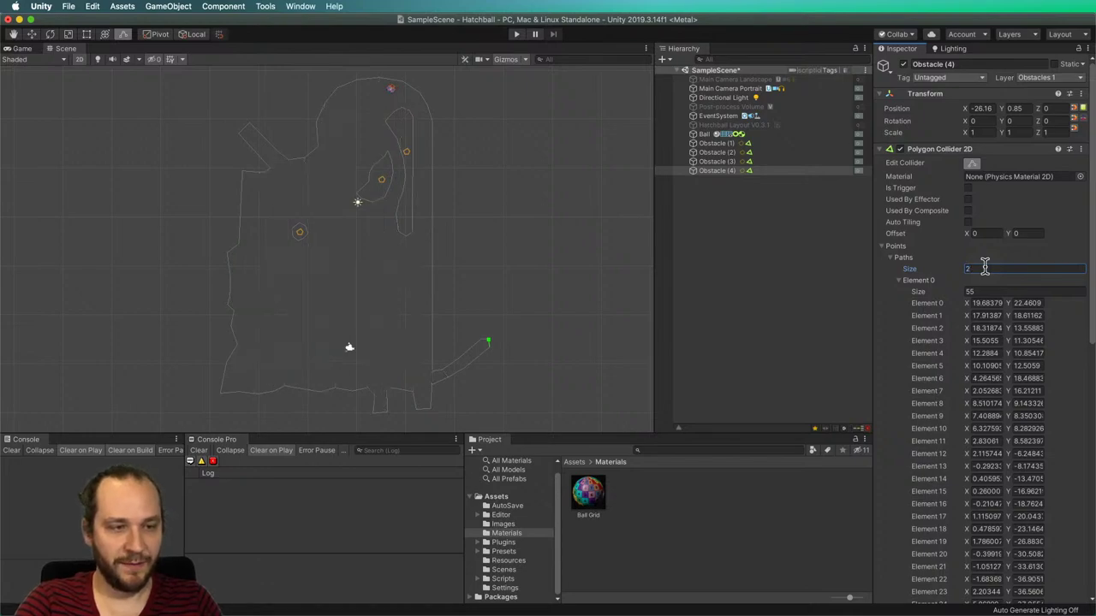
click(898, 281)
click(898, 293)
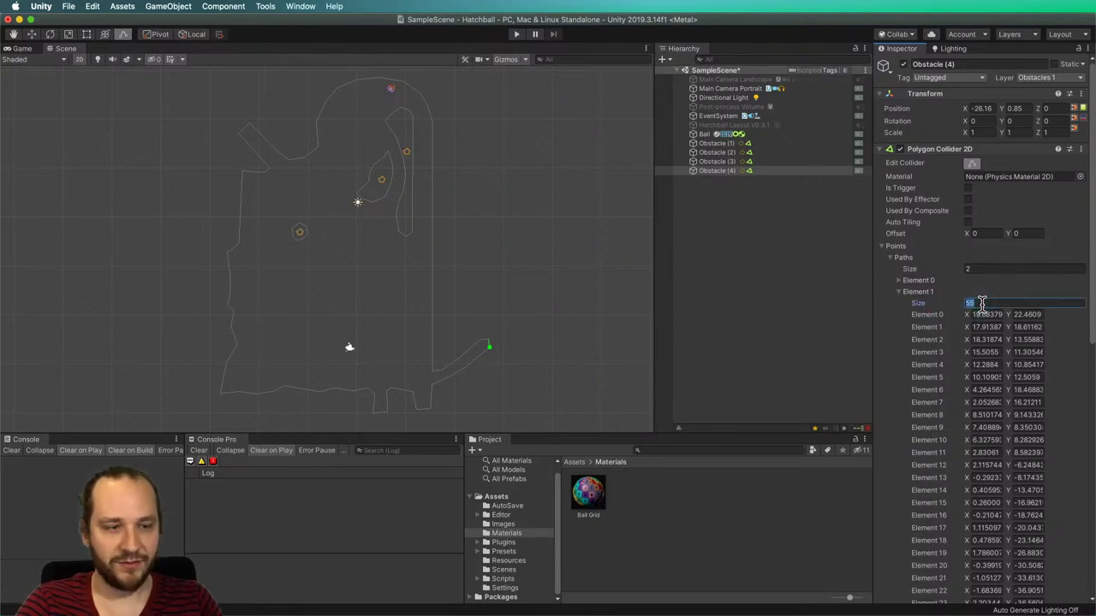
text(3)
key(Return)
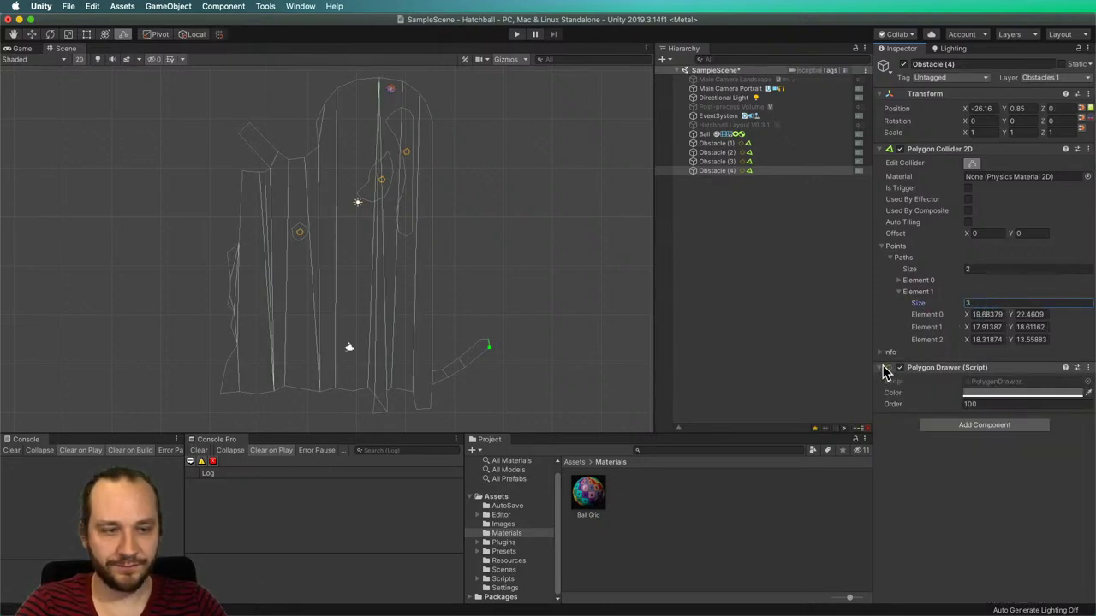
Set the new path's first point X to 13.31, then enable Edit Collider and add a vertex.
drag(965, 317, 693, 280)
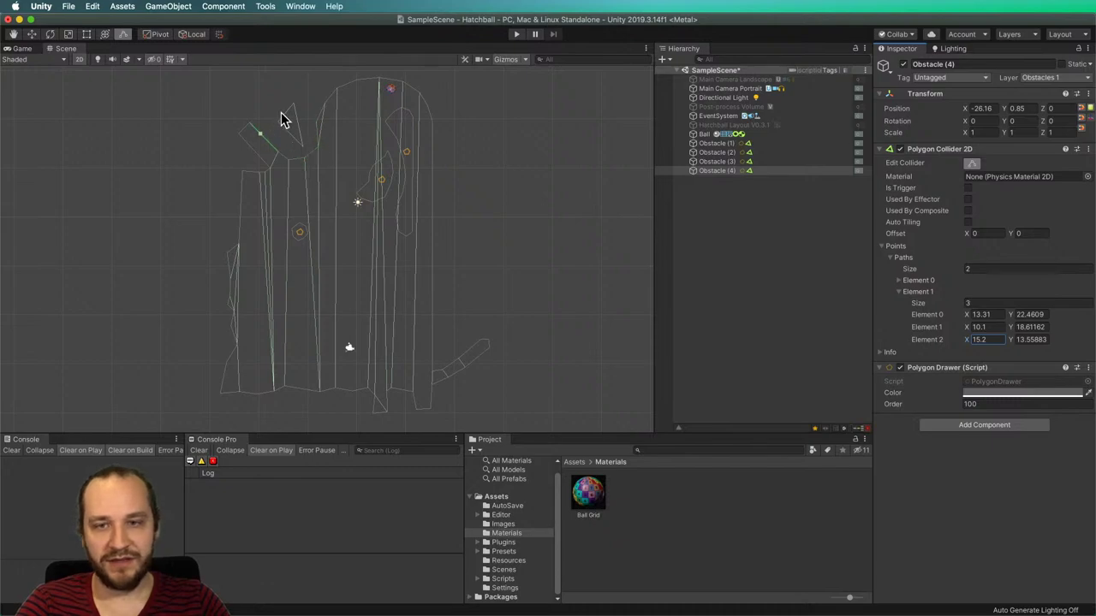
click(972, 163)
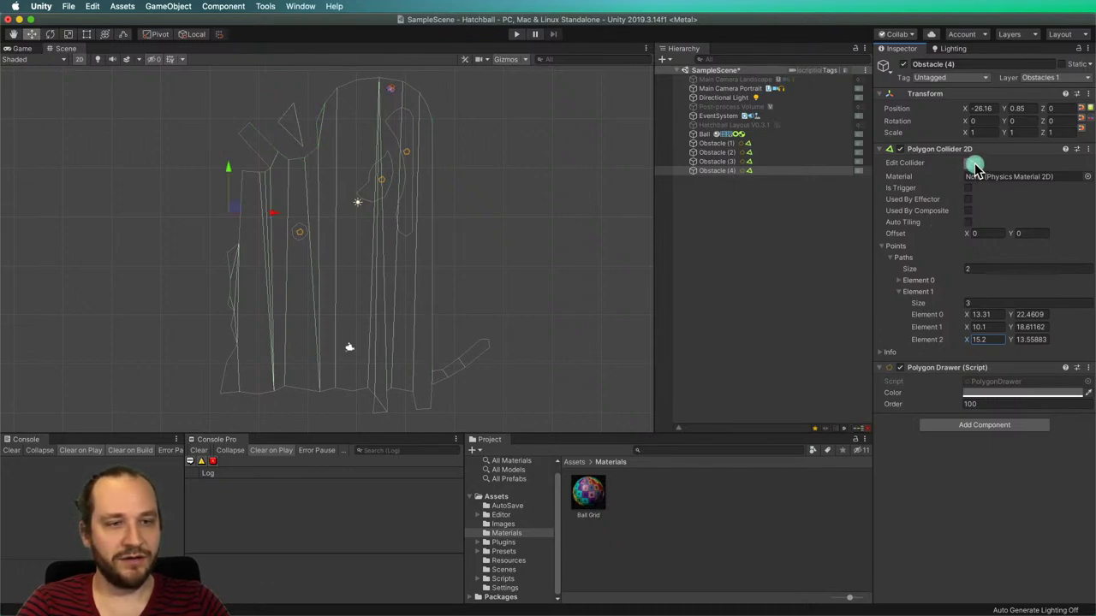
click(286, 123)
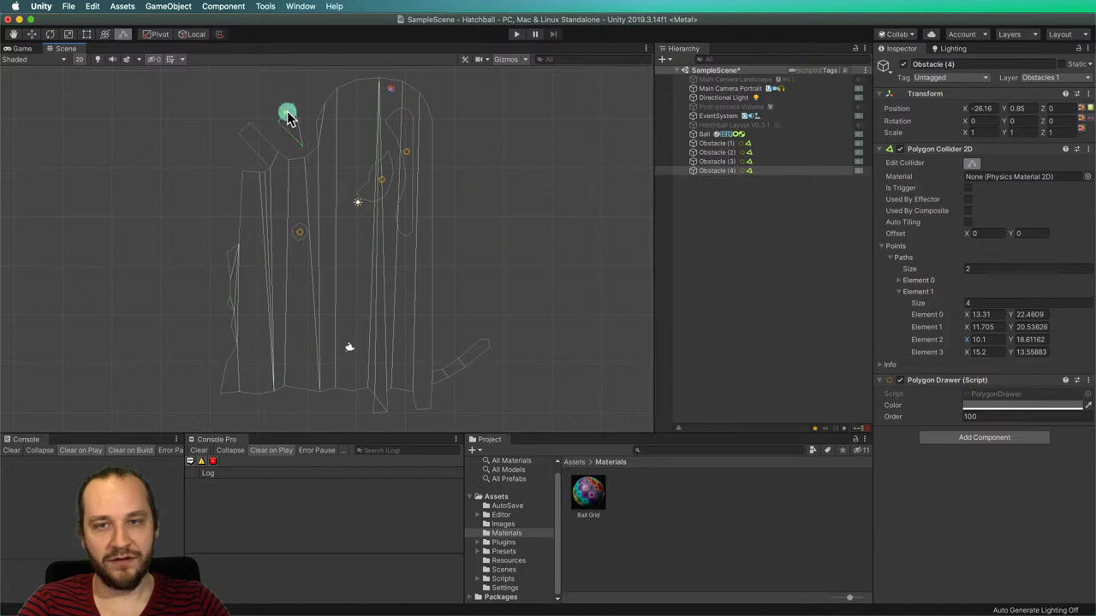
Drag the second path's vertices out to the playfield's top, bottom-left, bottom-right and right edges.
drag(288, 114, 217, 147)
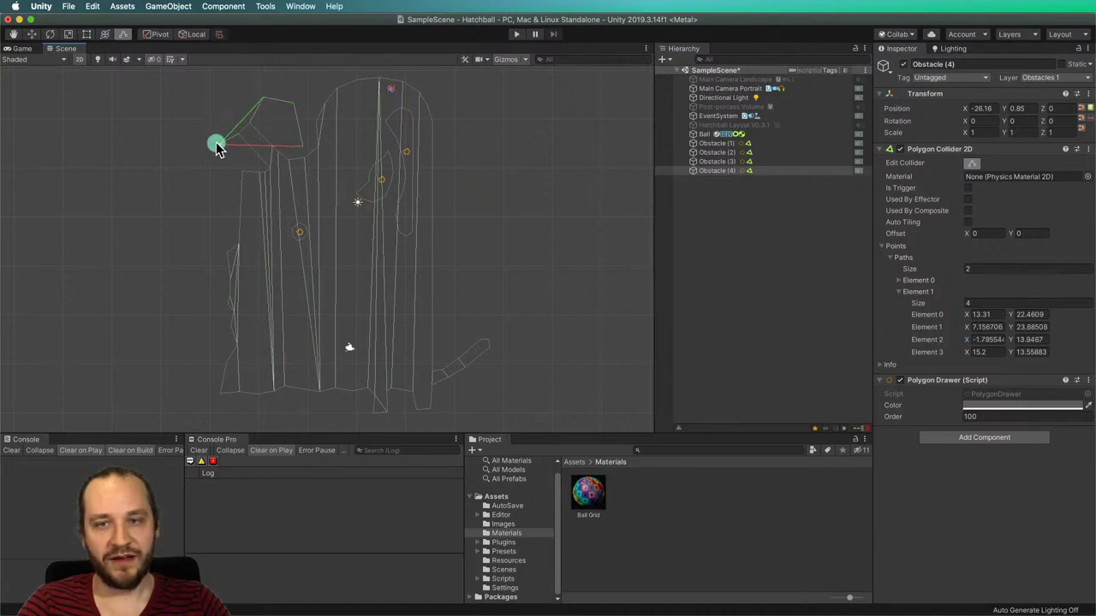
drag(303, 152, 219, 358)
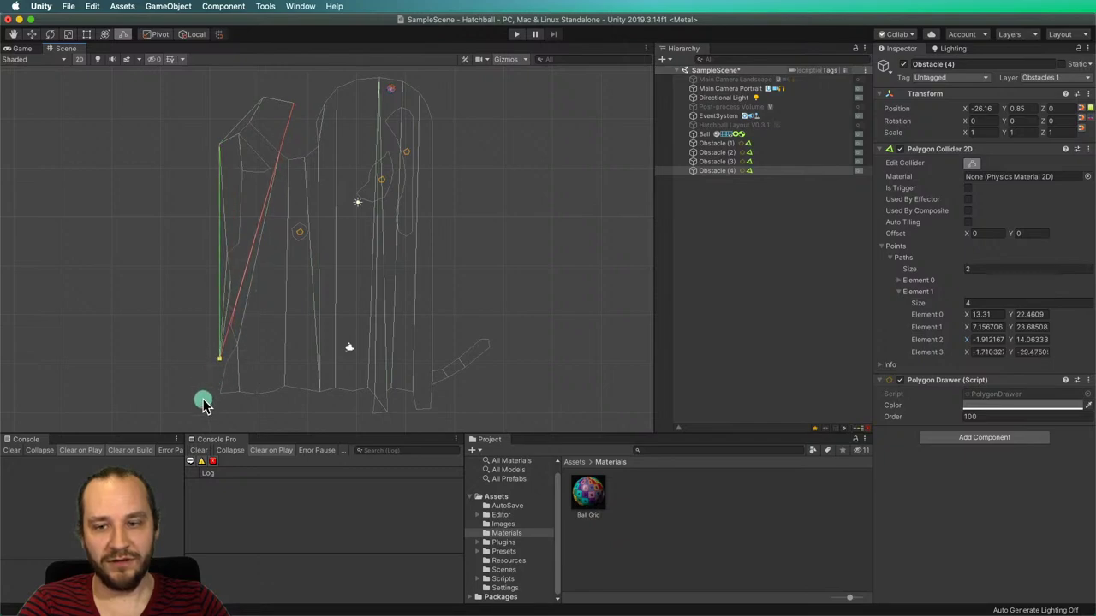
drag(203, 404, 197, 419)
drag(287, 136, 514, 422)
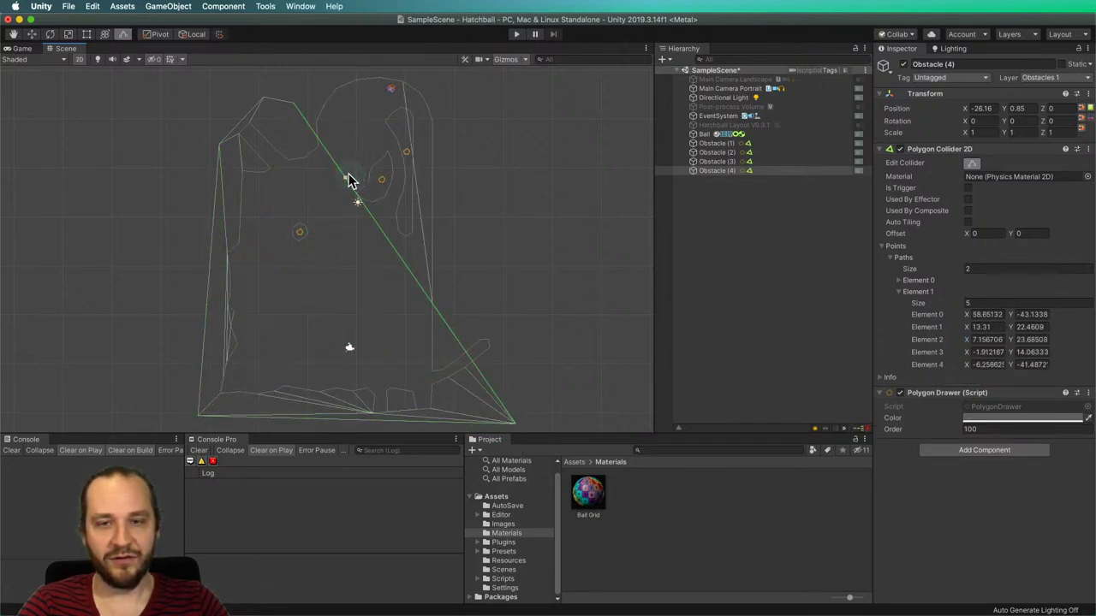
drag(294, 109, 394, 73)
drag(443, 205, 506, 94)
scroll(351, 315, down, 3)
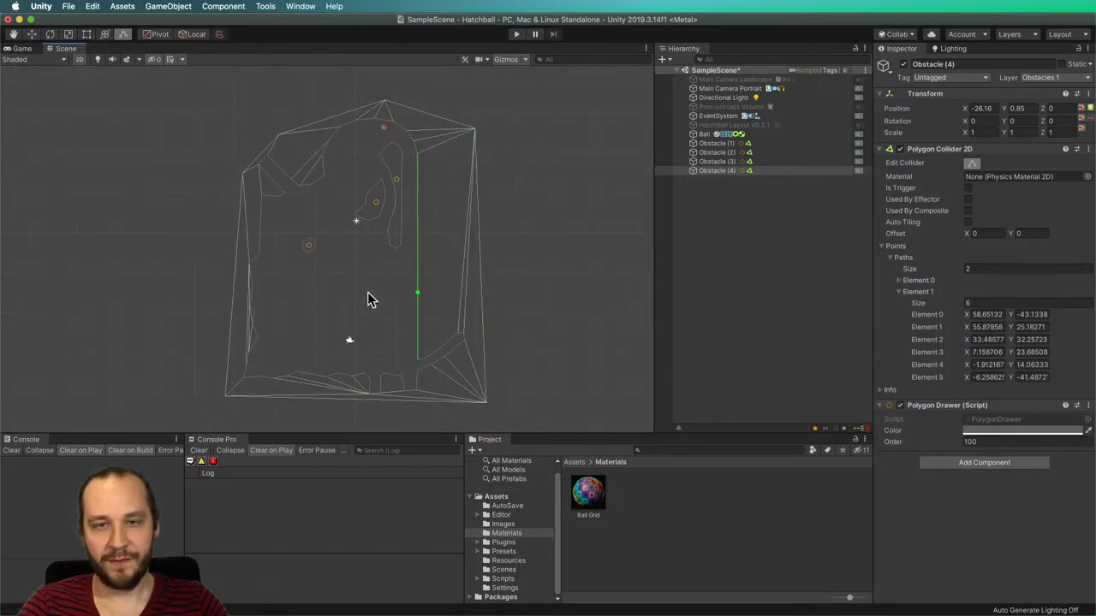
middle_drag(369, 299, 318, 256)
Delete the extra vertices and square the corners into a four-point rectangle around the board.
drag(238, 106, 178, 75)
super+click(196, 151)
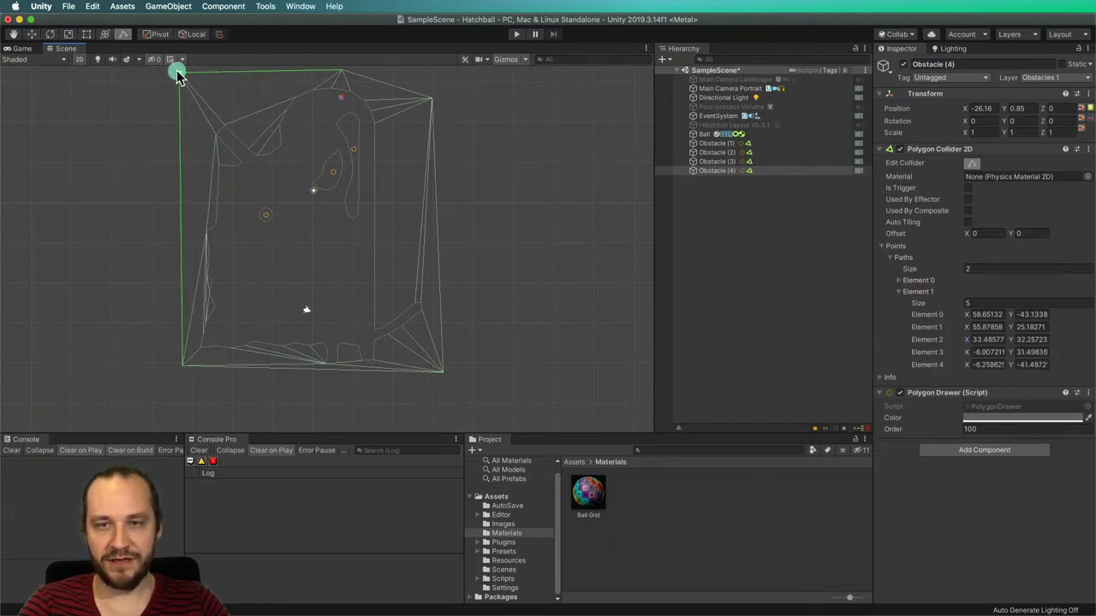
drag(183, 371, 170, 393)
super+click(172, 390)
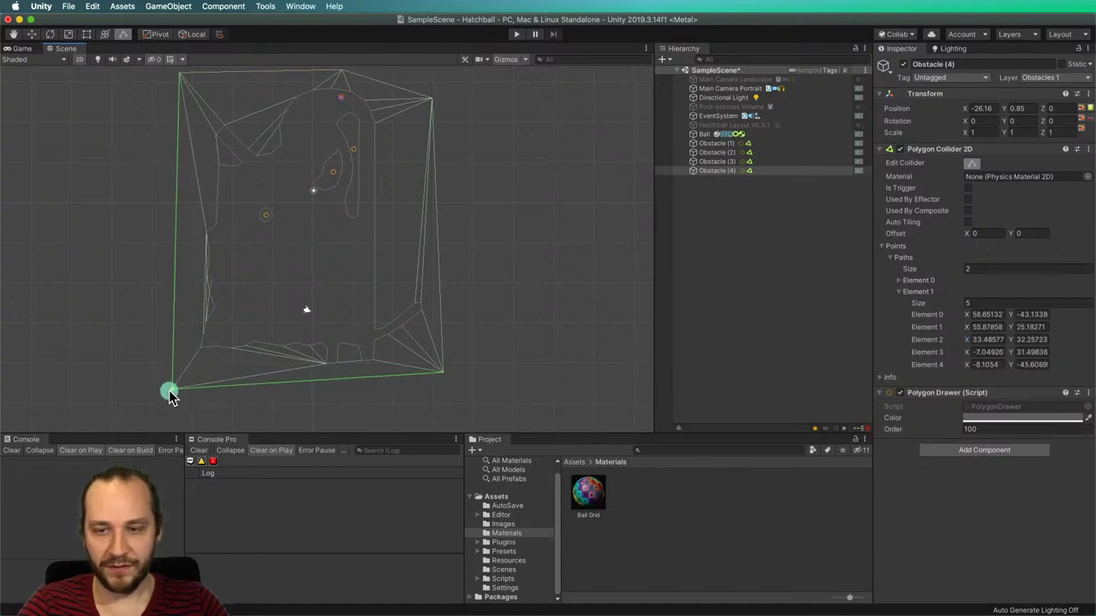
drag(447, 380, 447, 392)
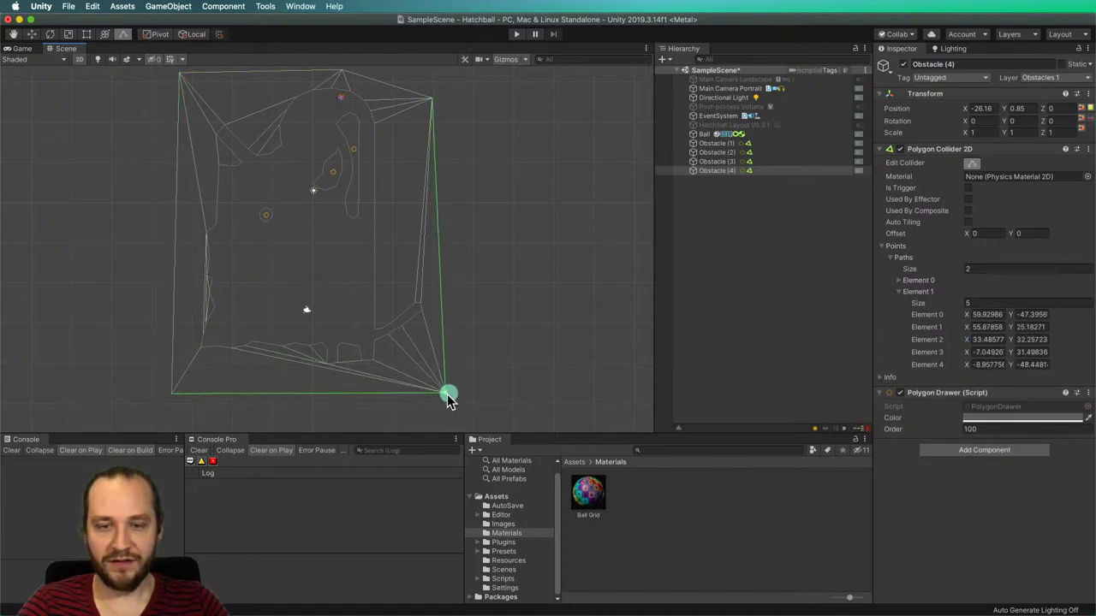
drag(435, 99, 454, 75)
super+click(453, 79)
drag(342, 74, 434, 65)
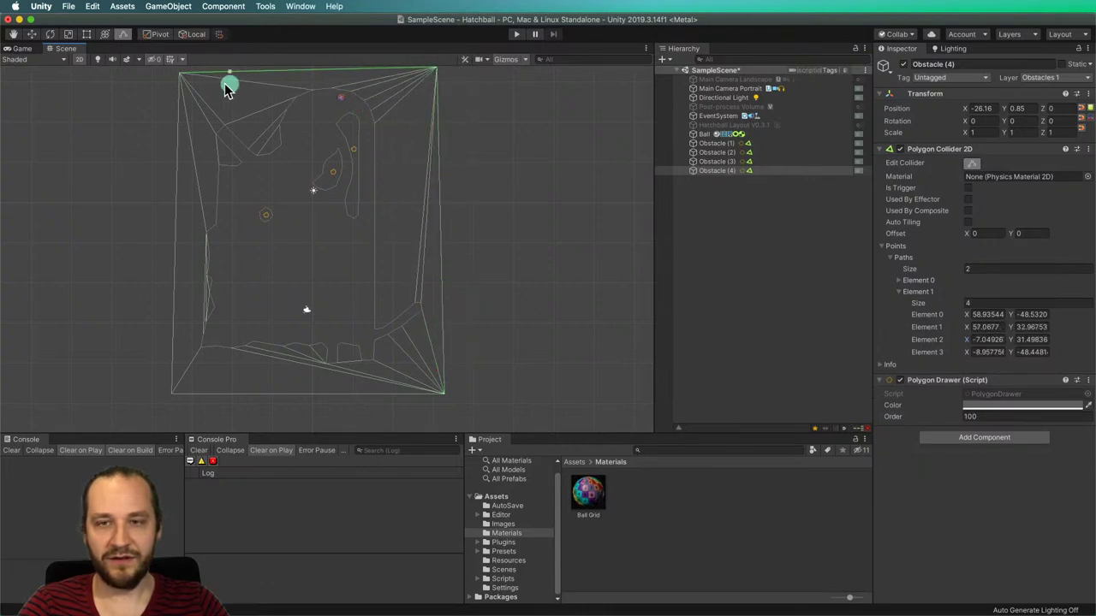
drag(179, 73, 169, 77)
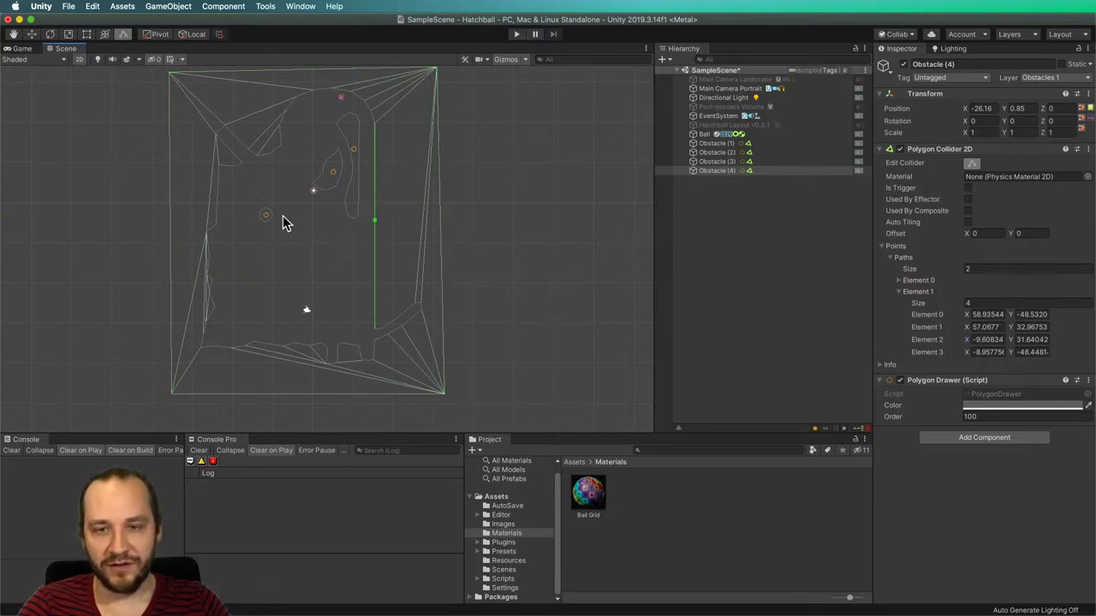
Switch off Edit Collider and check the Obstacle (4) and Obstacle (1) selections in the scene.
click(970, 163)
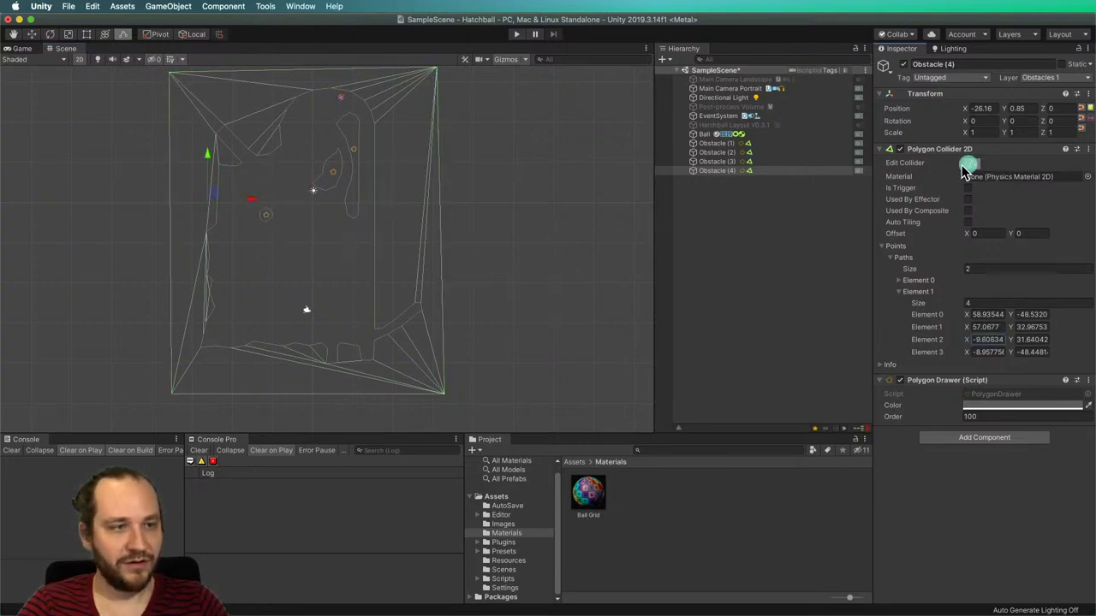
click(297, 271)
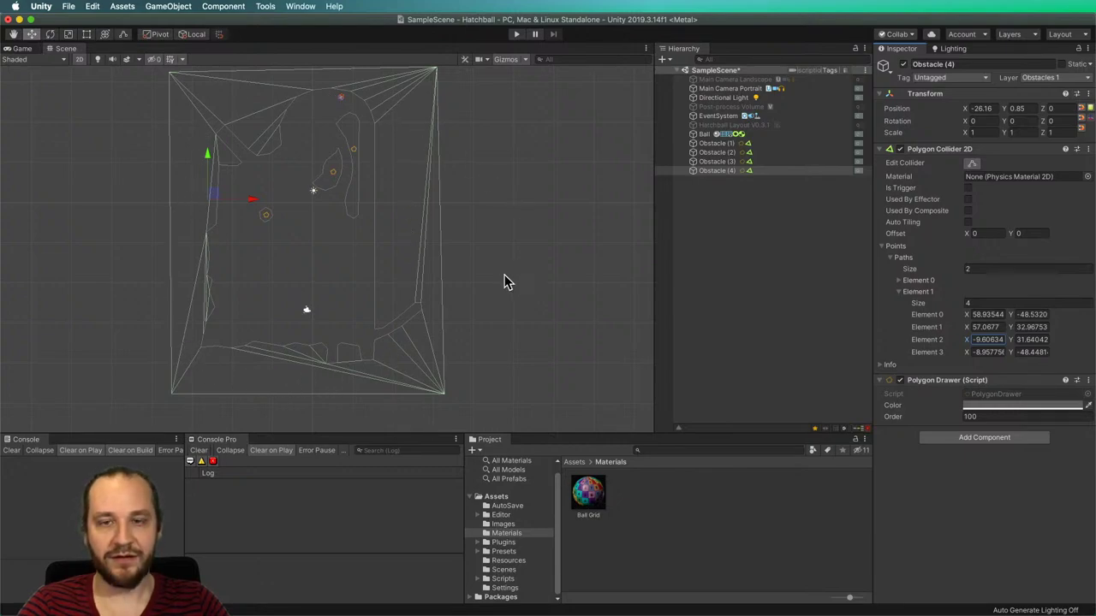
click(313, 269)
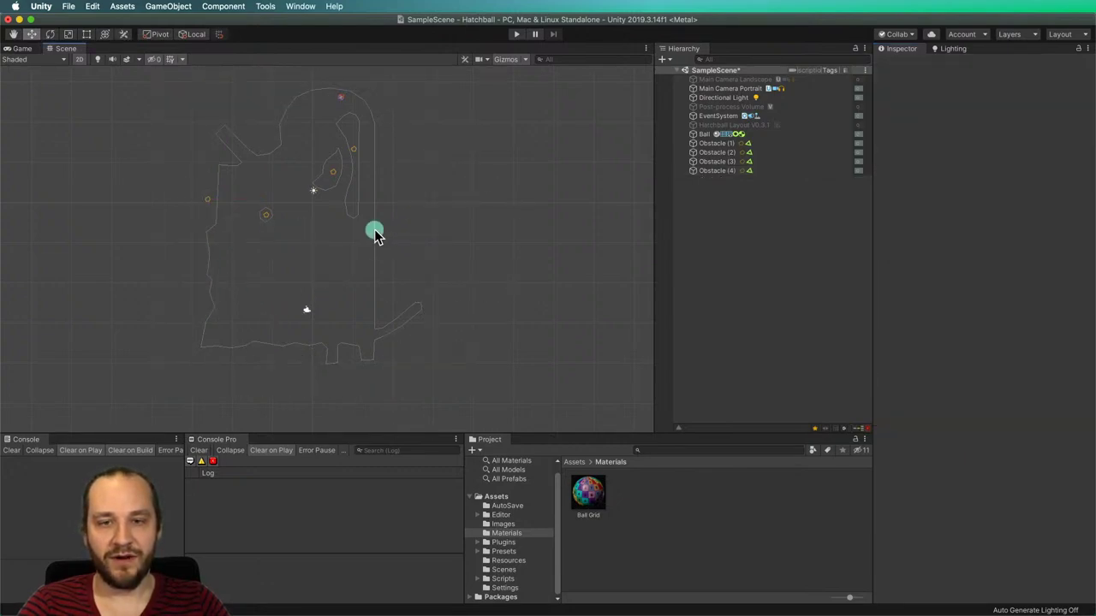
click(374, 228)
click(283, 230)
click(264, 216)
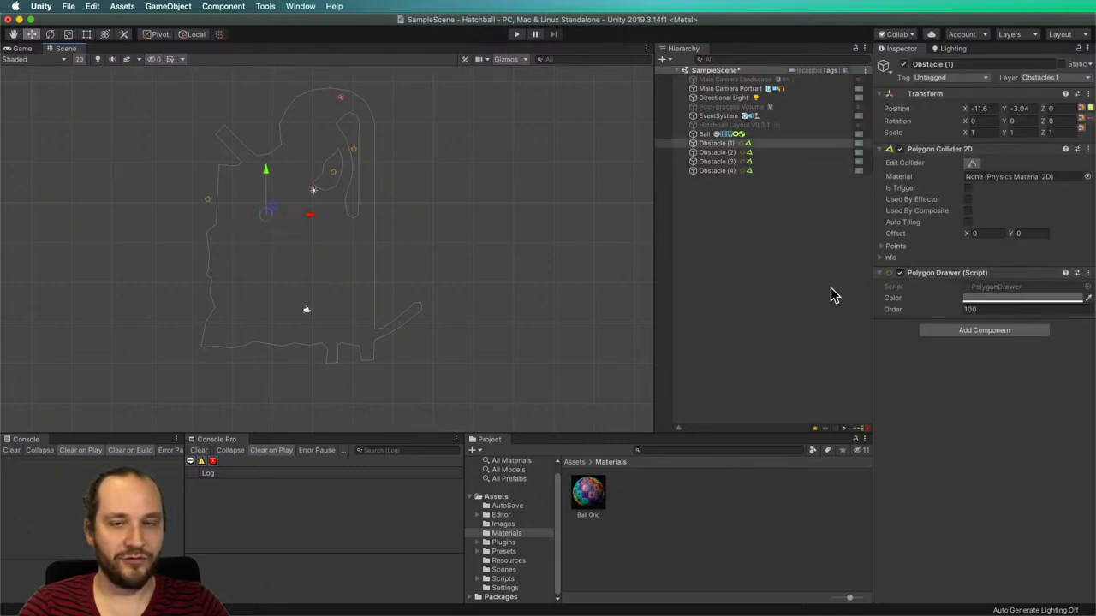
click(313, 265)
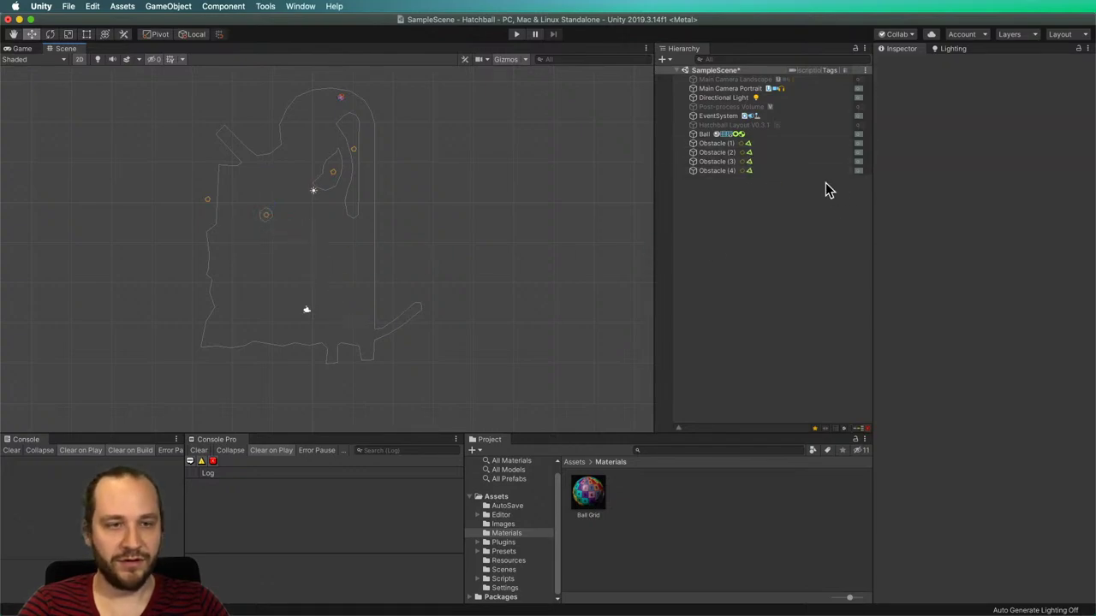
Rename Obstacle (4) to 'Boundaries' and move it above Obstacle (1) in the Hierarchy.
click(717, 171)
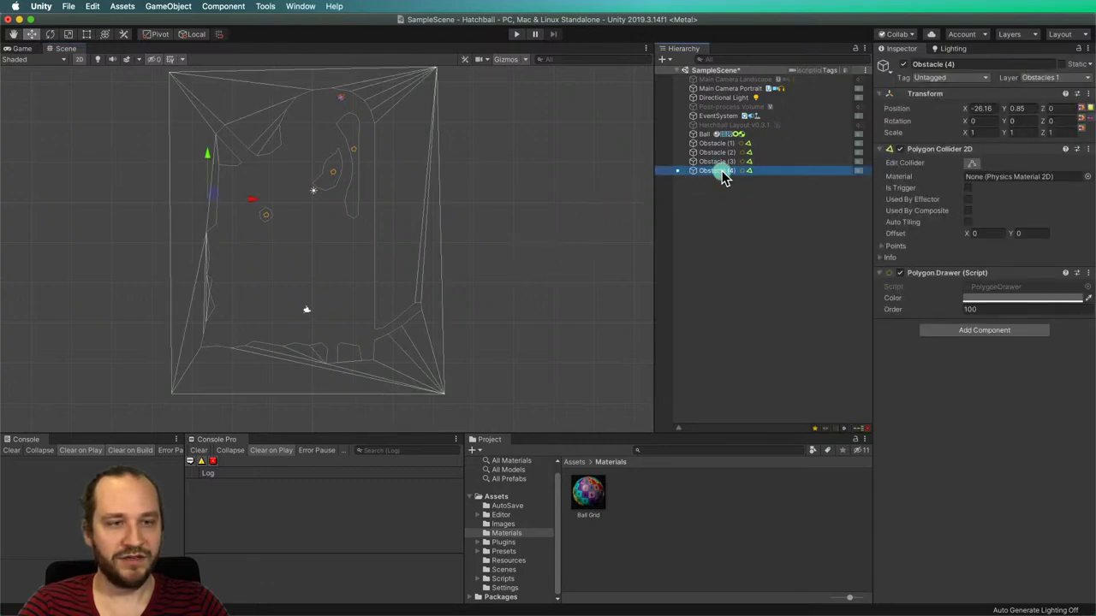
key(Return)
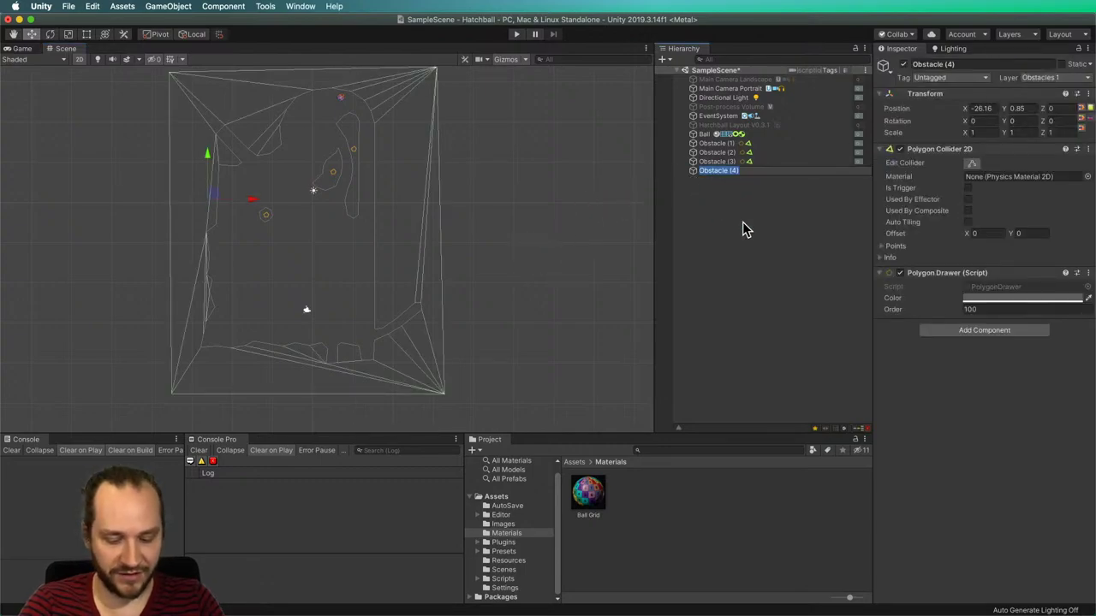
text(Boundaries)
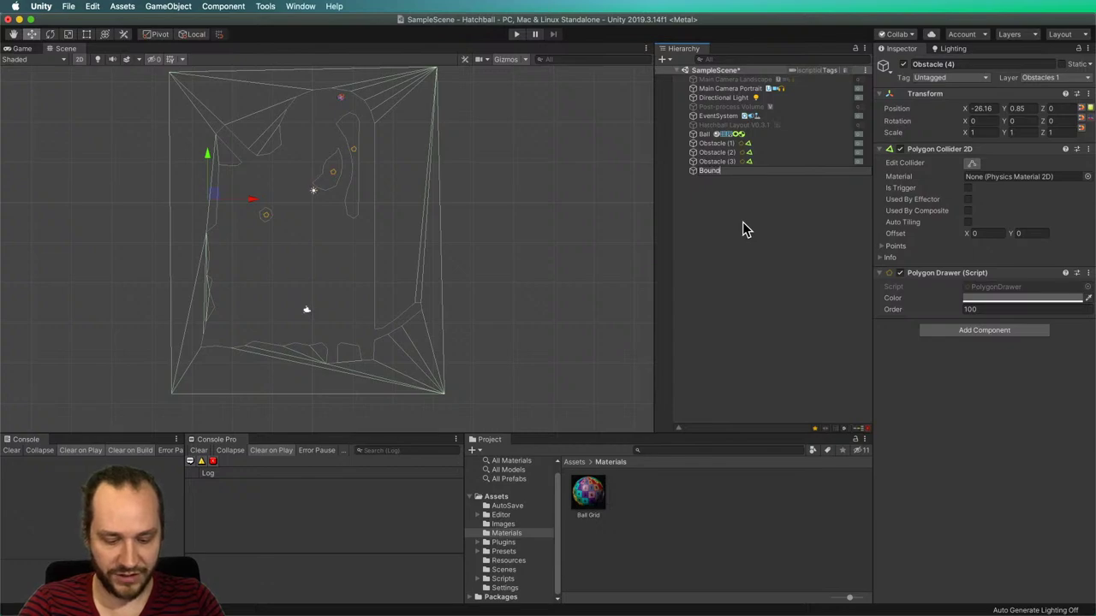
key(Return)
mouse_move(726, 171)
mouse_down()
mouse_move(721, 143)
mouse_move(706, 141)
mouse_move(717, 178)
mouse_move(714, 139)
mouse_up()
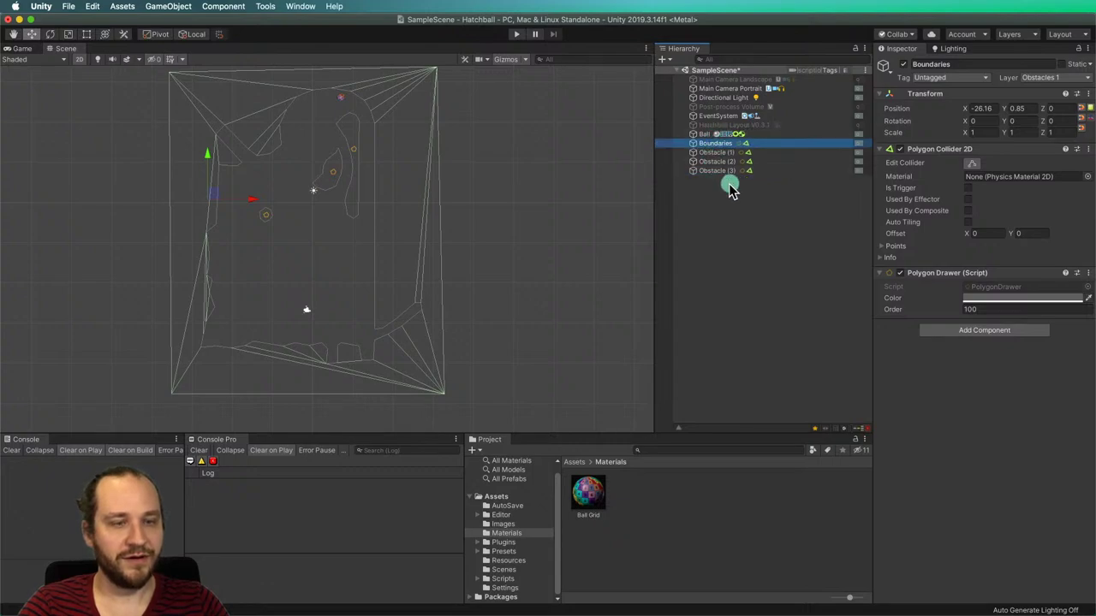
Set the Boundaries Polygon Drawer outline colour to A6A6A6.
click(717, 272)
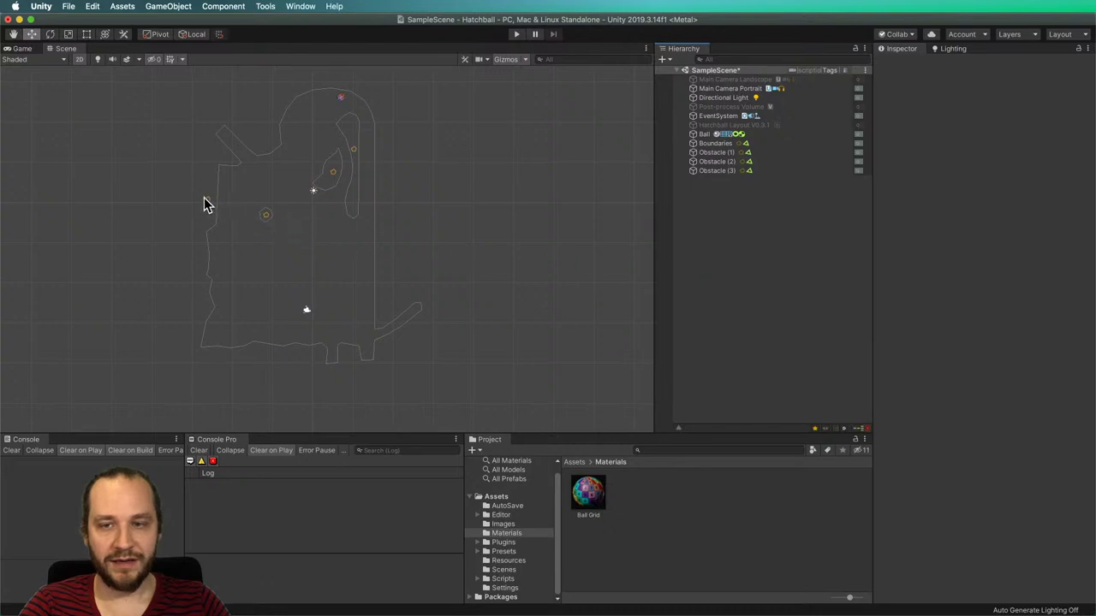
click(203, 199)
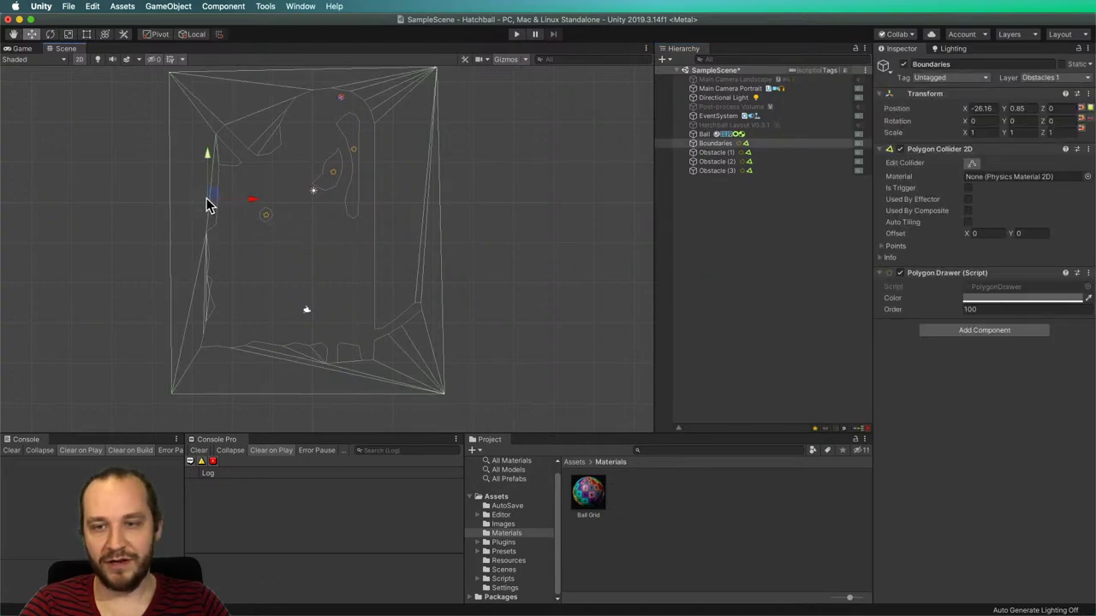
click(720, 262)
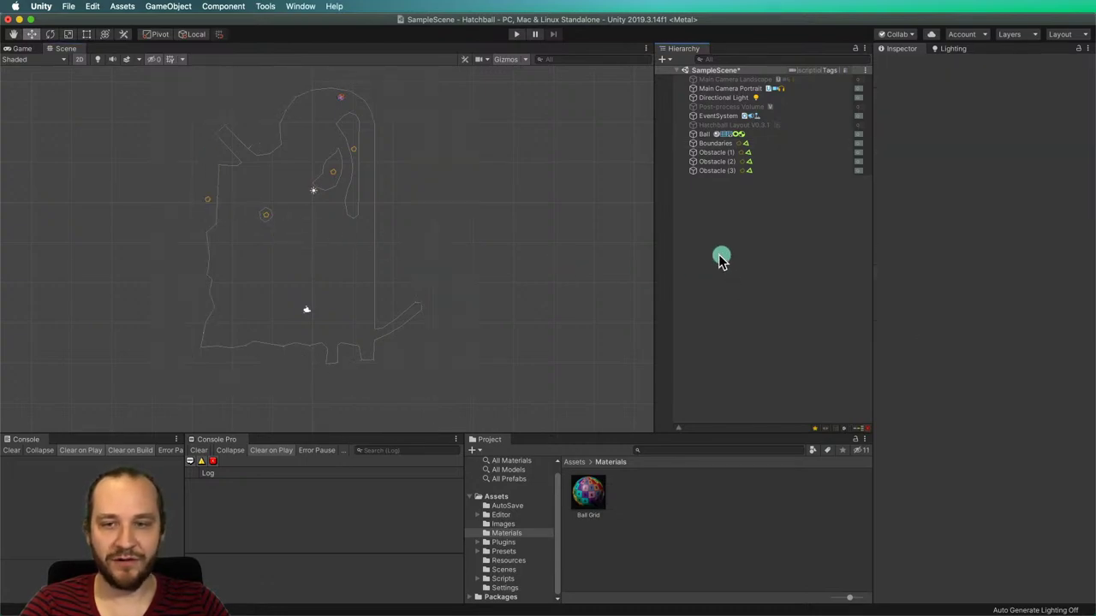
click(715, 143)
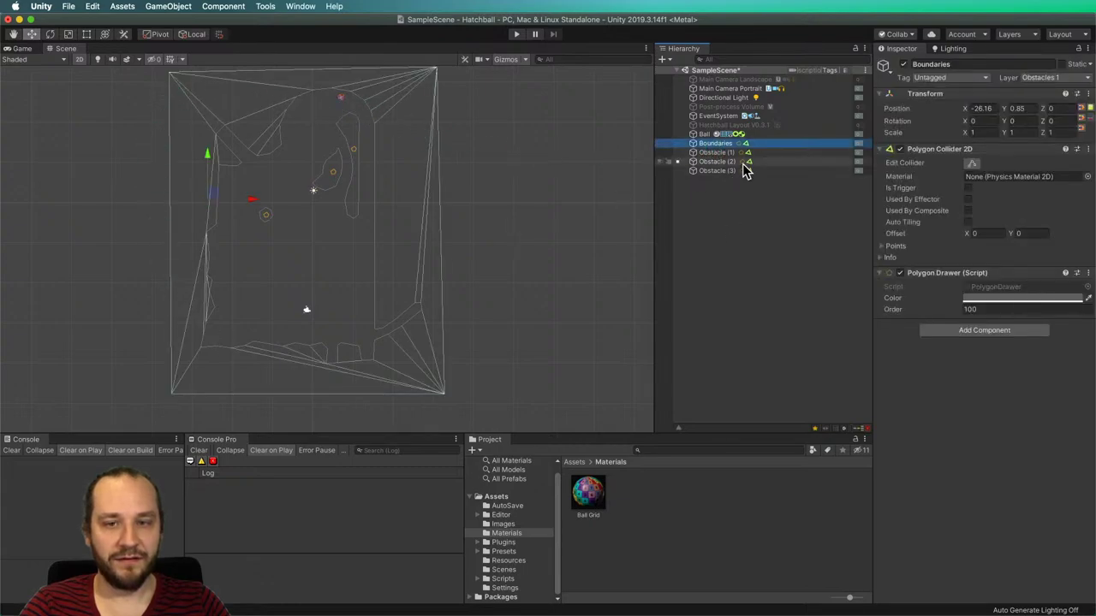
click(998, 298)
drag(593, 379, 604, 375)
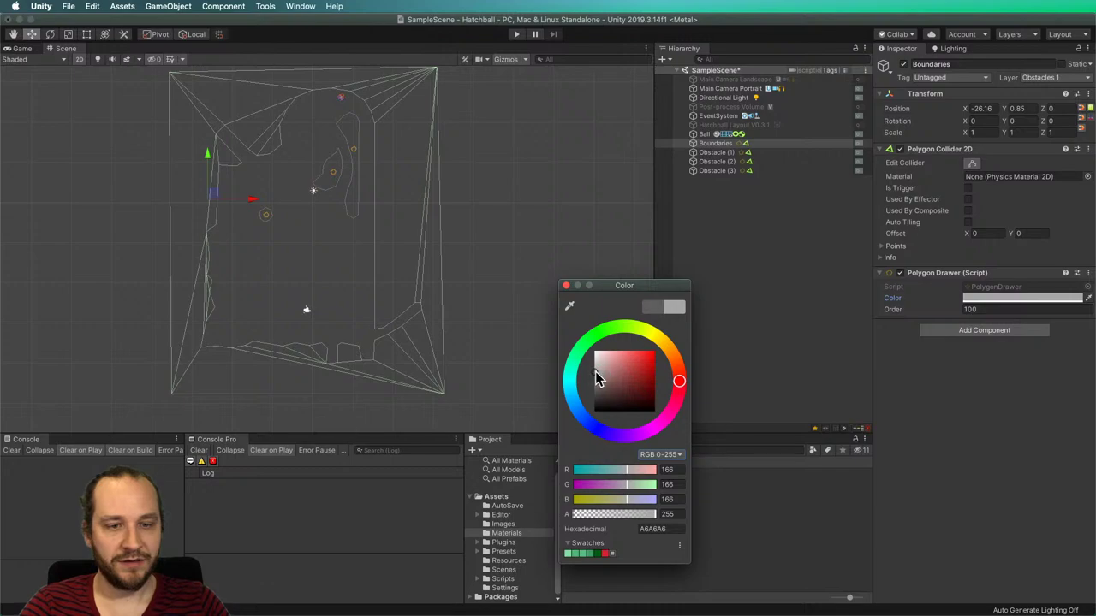
click(762, 240)
Deselect Boundaries and enter play mode to view the level outline.
click(503, 224)
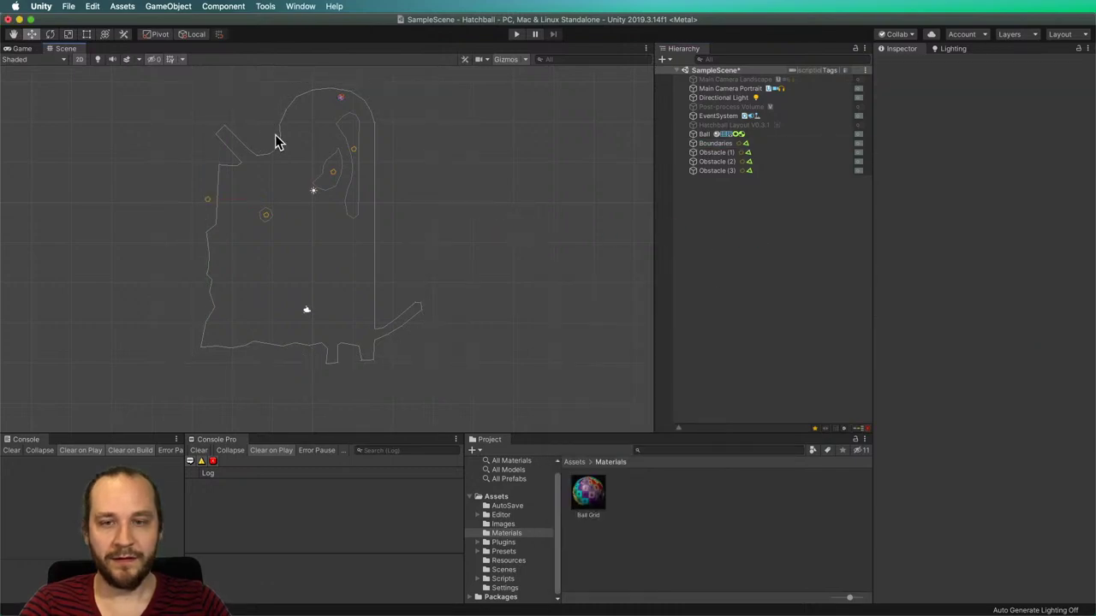
scroll(274, 105, up, 3)
click(514, 33)
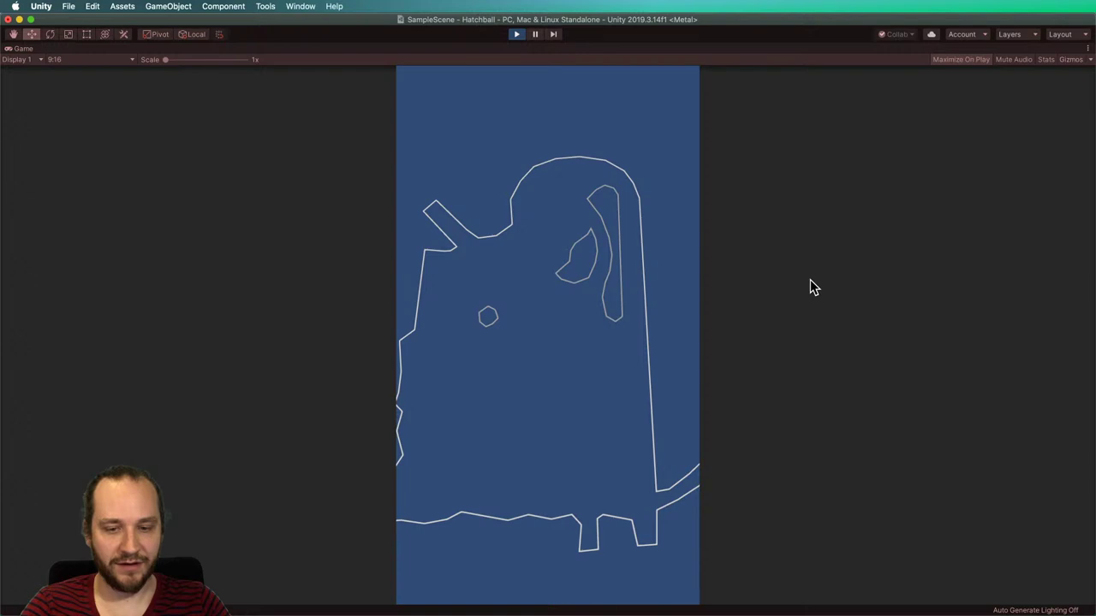
Stop play mode, dock the Game view beside the Scene view, and toggle Hatchball Layout on and off.
click(515, 35)
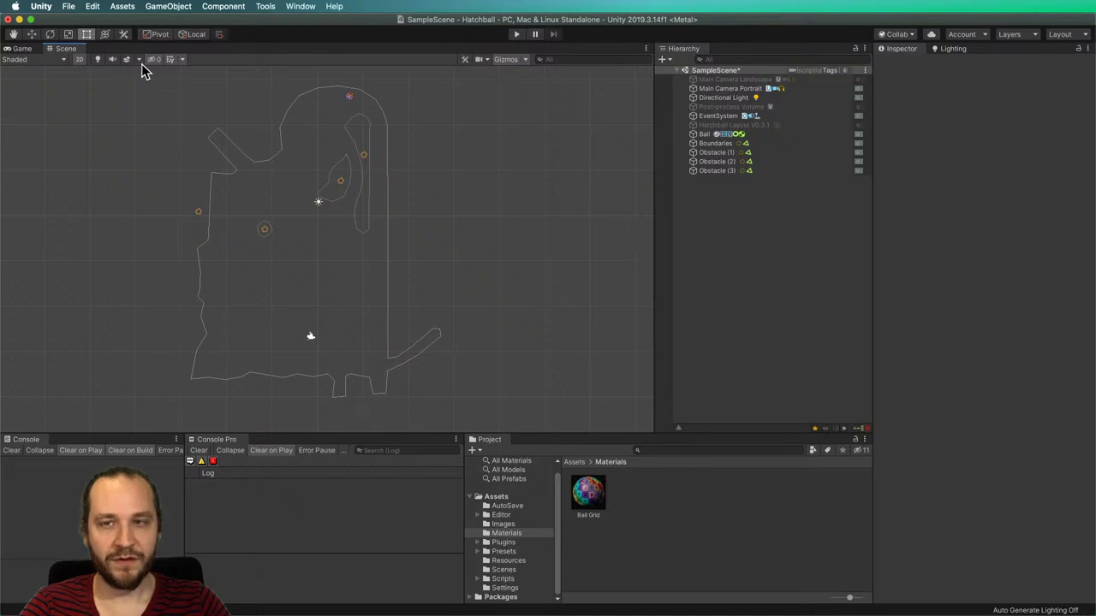
drag(29, 54, 552, 179)
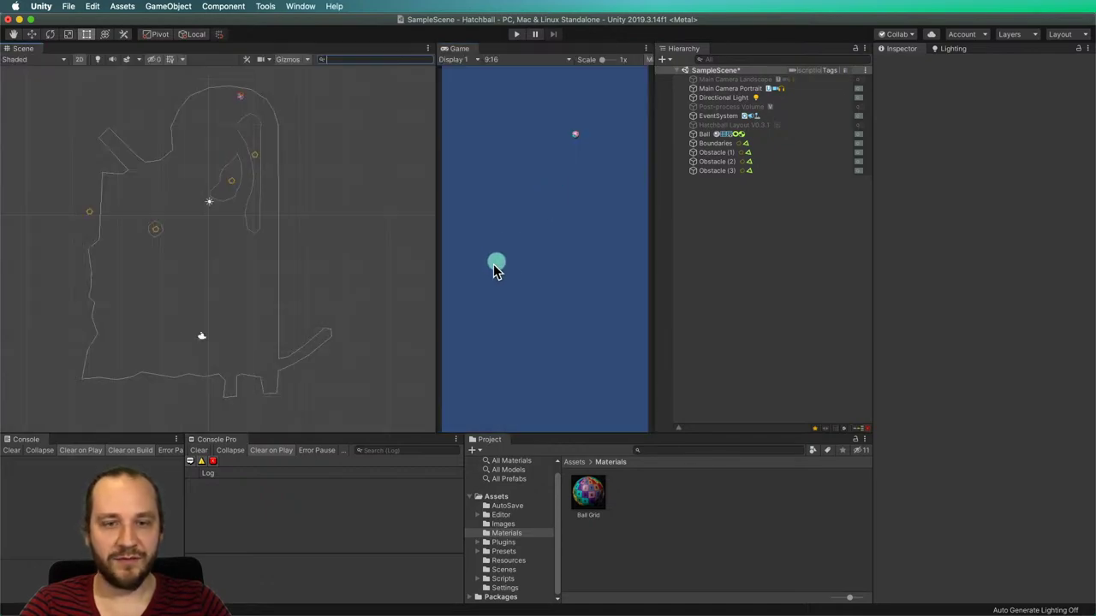
click(859, 125)
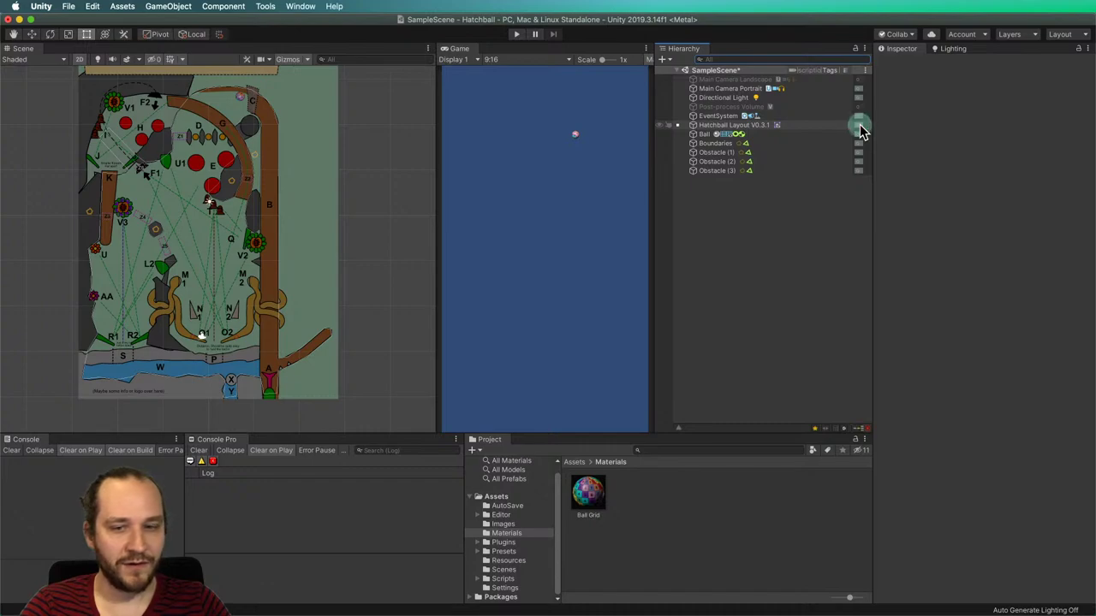
click(858, 125)
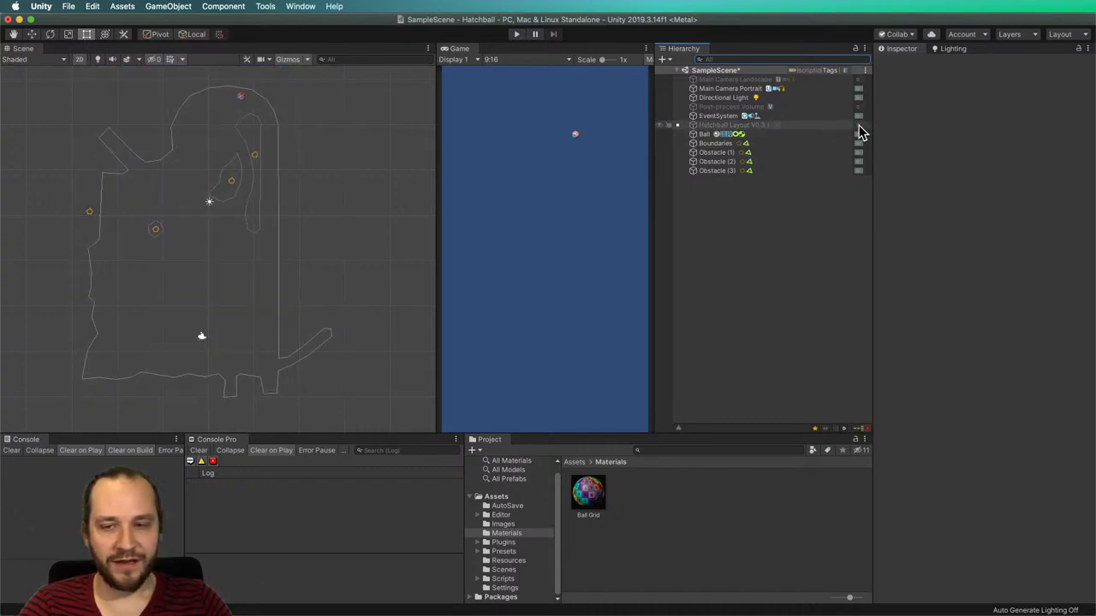
During play, move Main Camera Portrait left to X -2.7 and copy its Transform component.
click(517, 34)
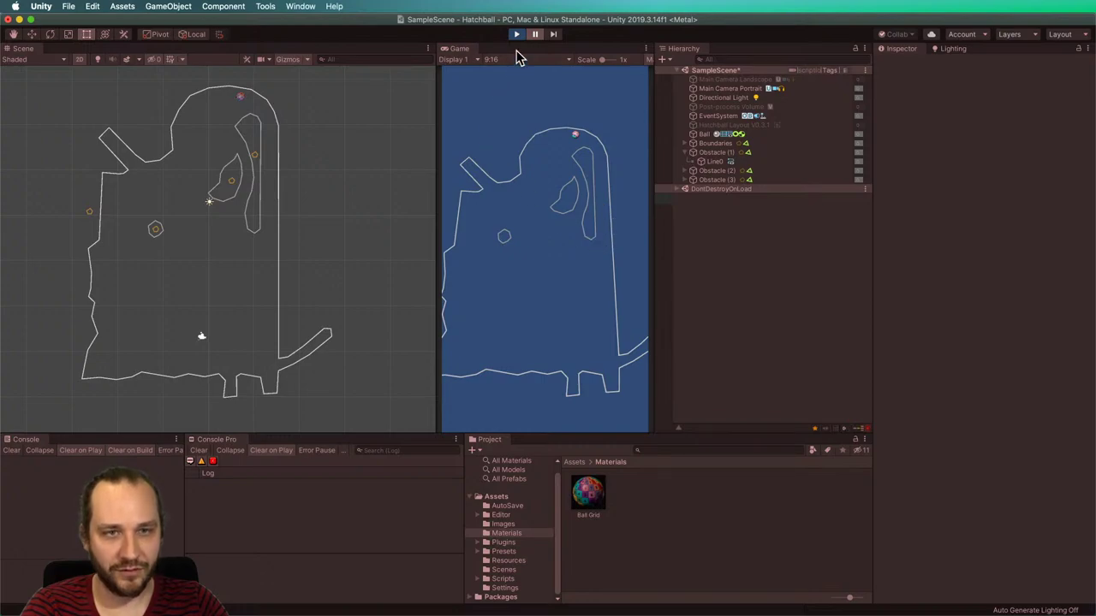
click(740, 89)
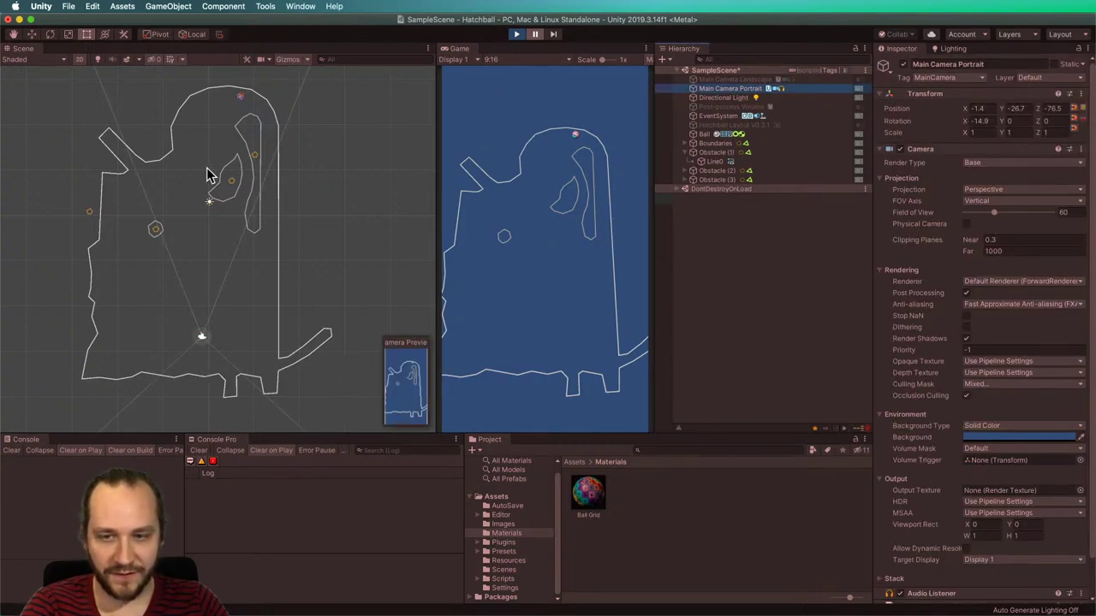
click(31, 35)
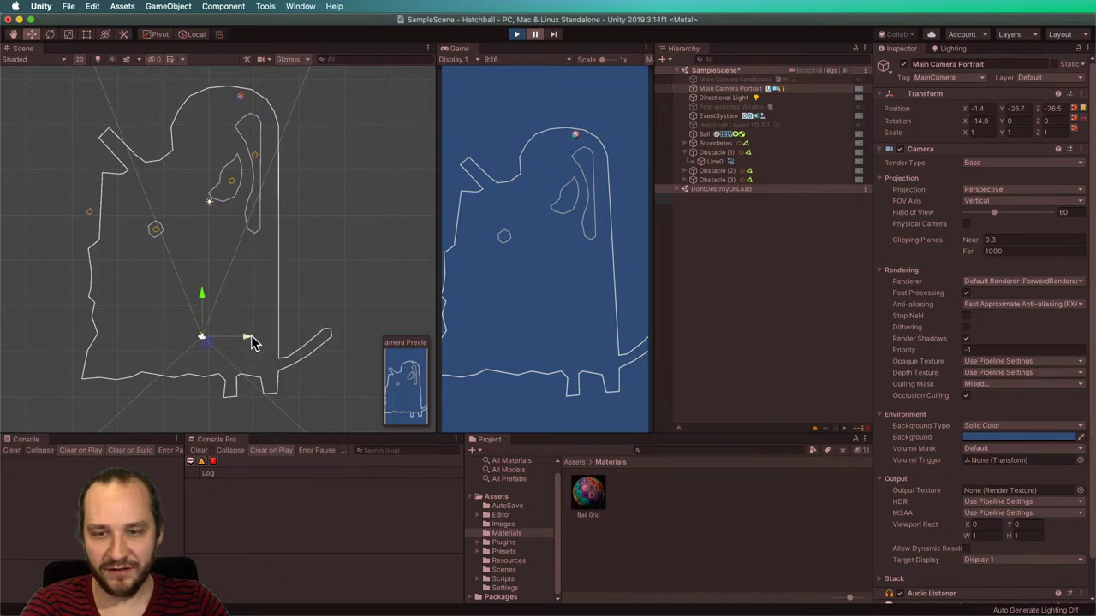
drag(249, 337, 245, 345)
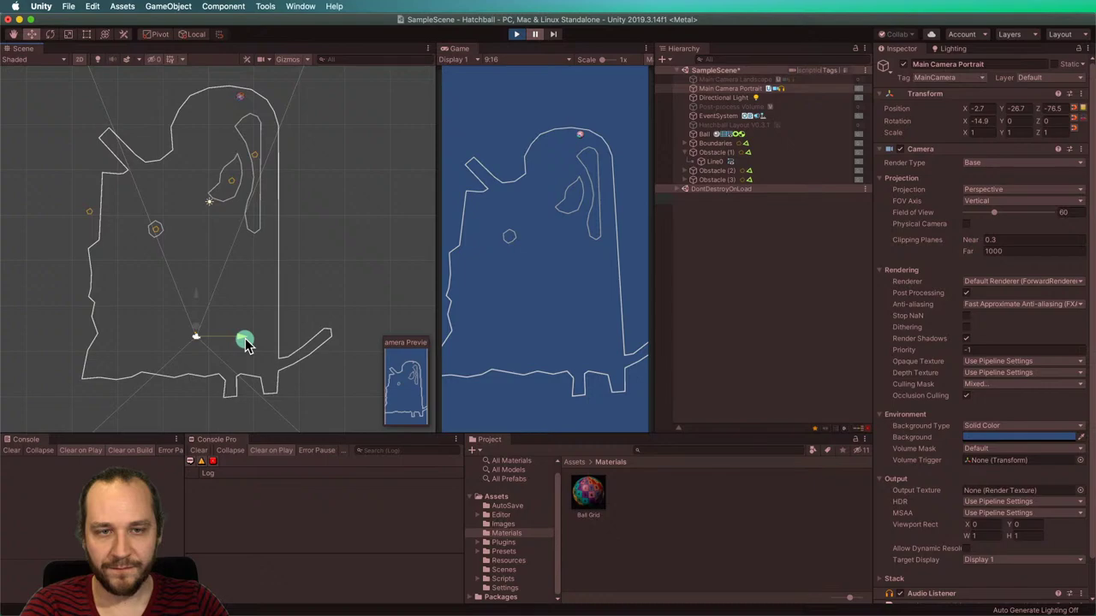
right_click(923, 95)
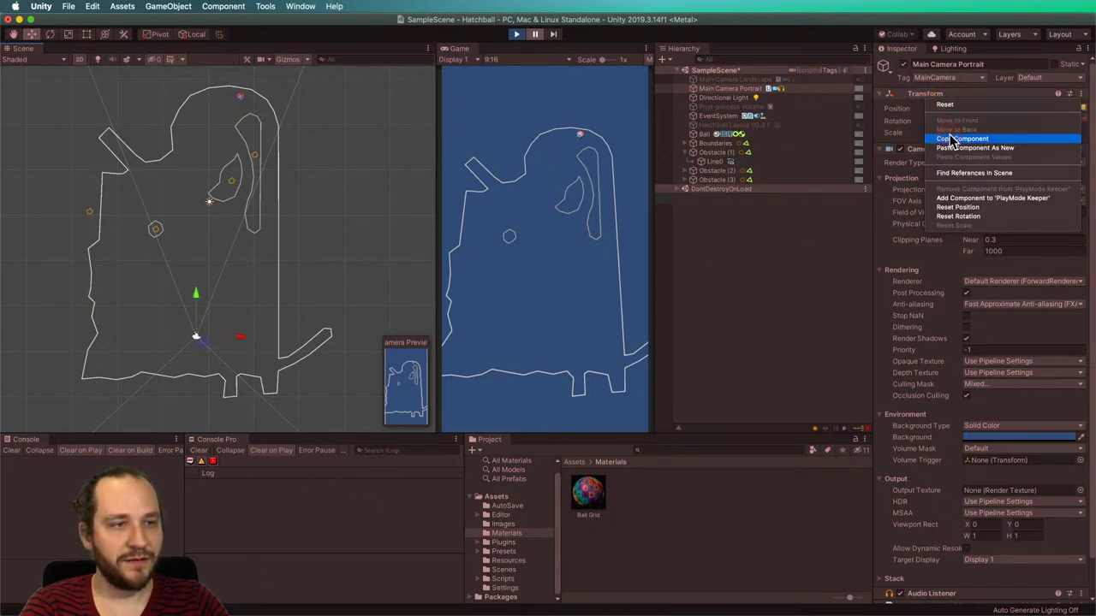
click(952, 139)
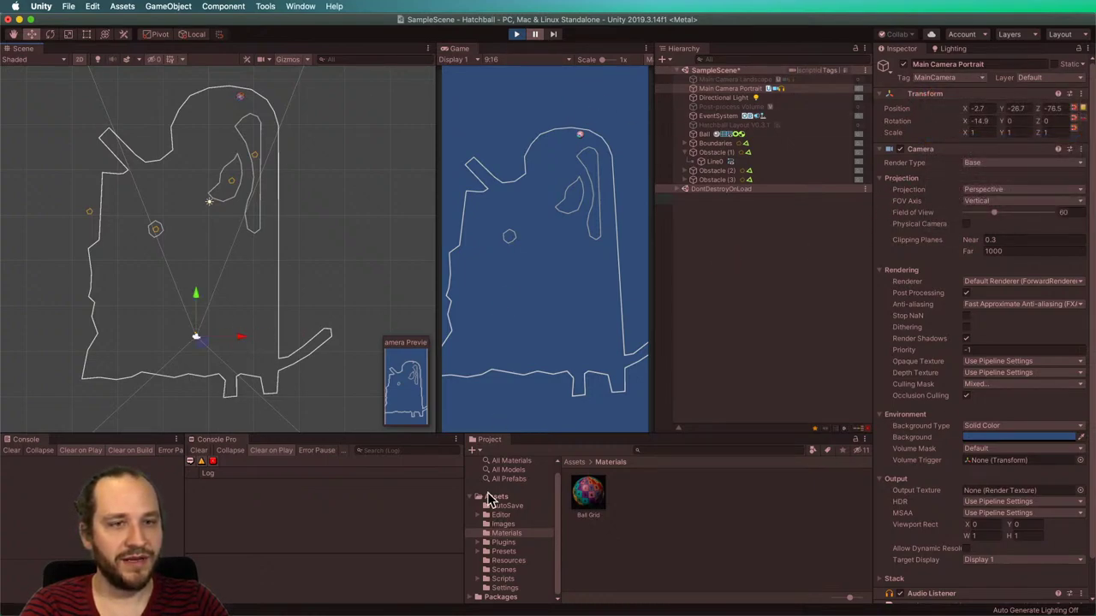
Exit play mode and bring up the Main Camera Portrait's Transform options to paste the copied values.
click(517, 35)
click(92, 6)
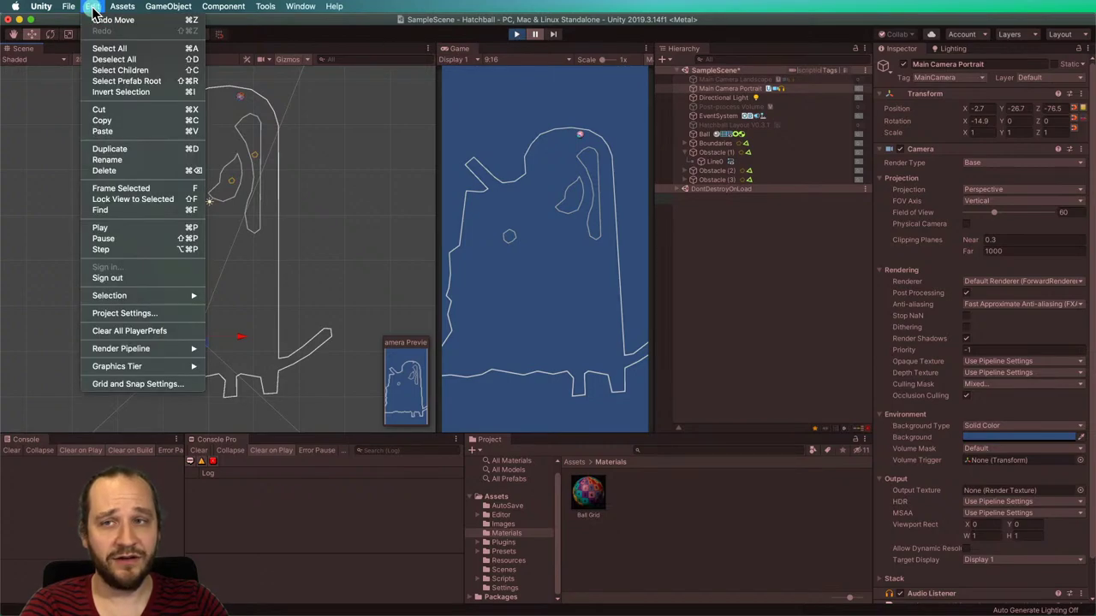
mouse_move(41, 6)
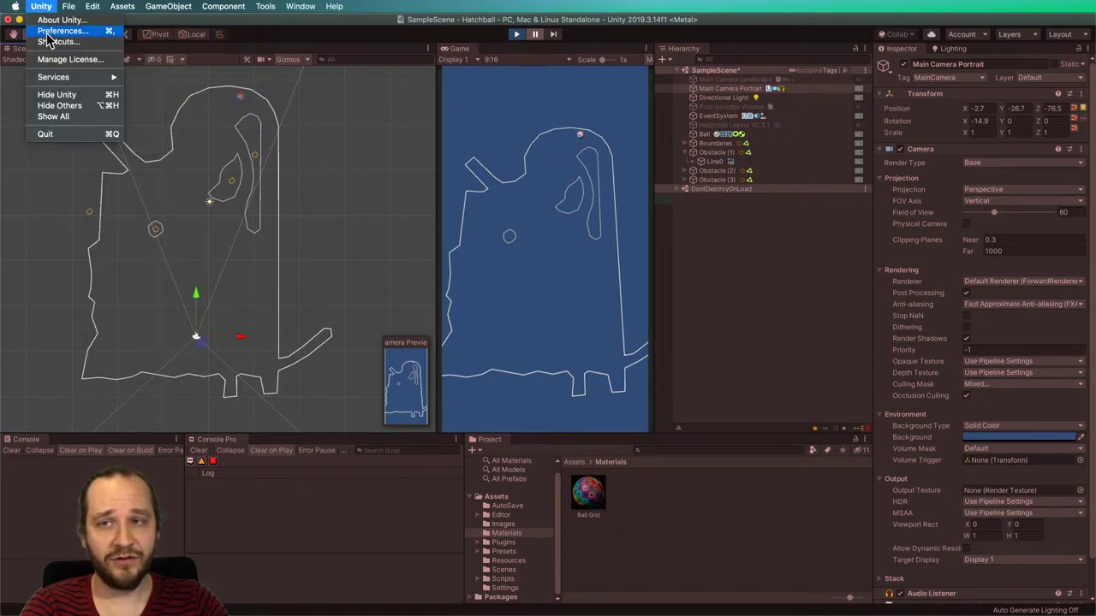
mouse_move(93, 6)
click(515, 34)
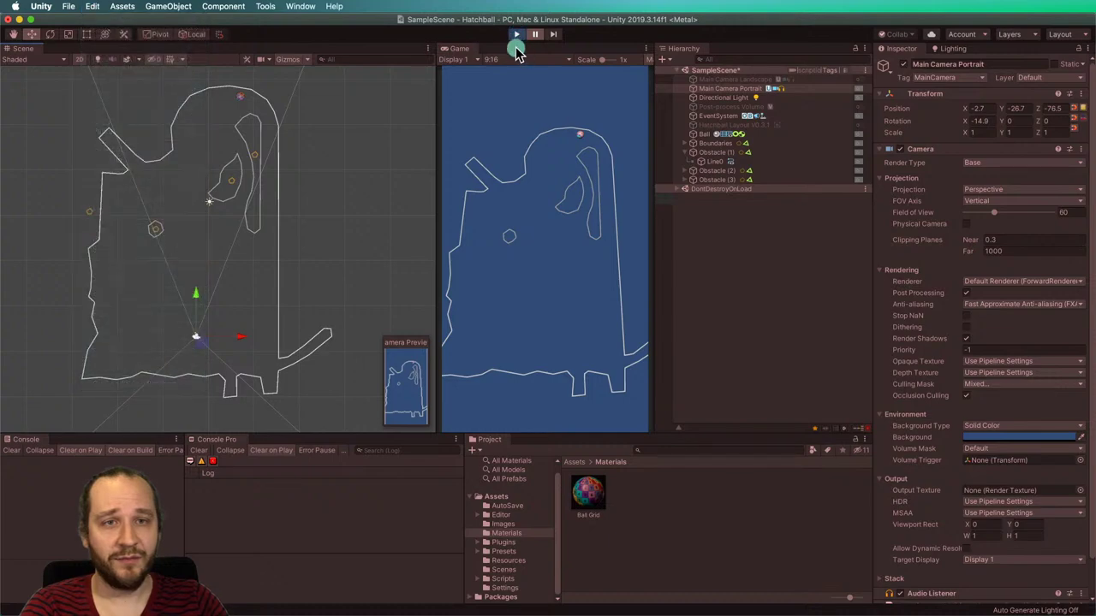
click(516, 34)
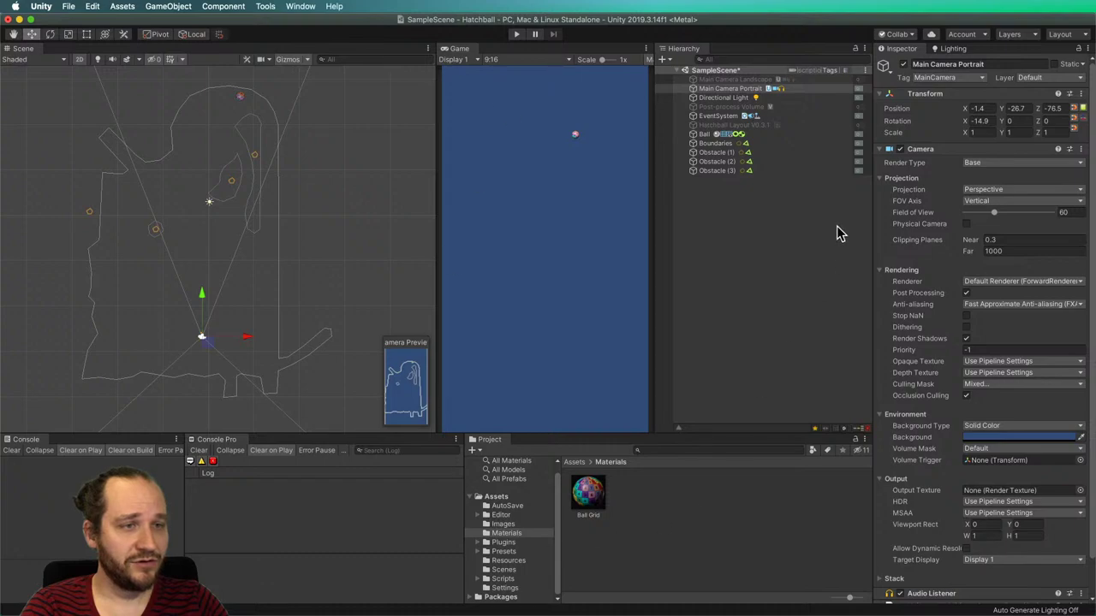
right_click(924, 96)
click(952, 160)
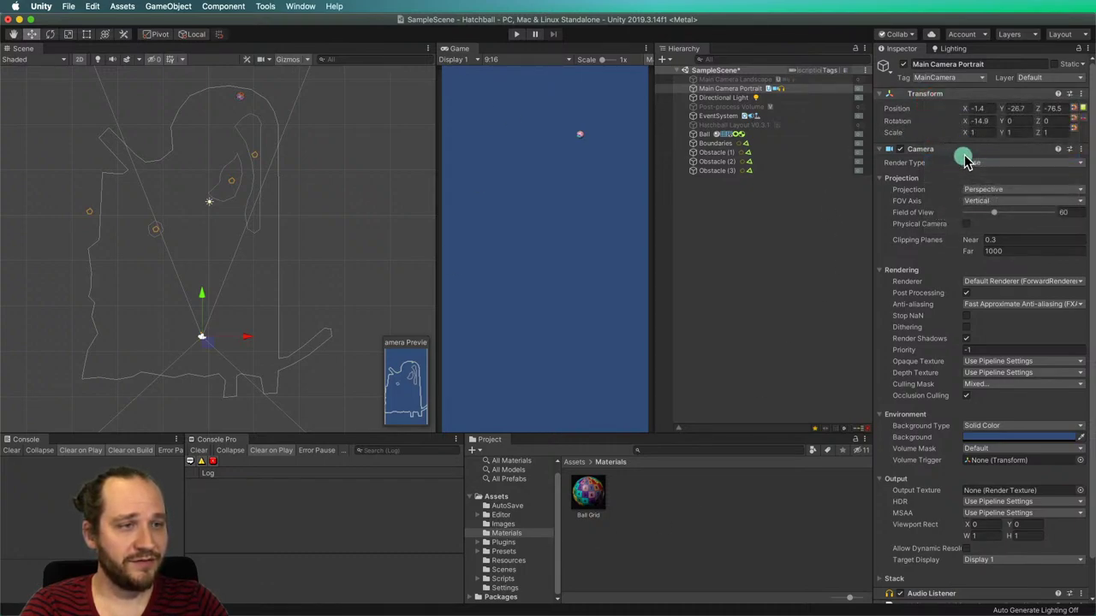
click(793, 292)
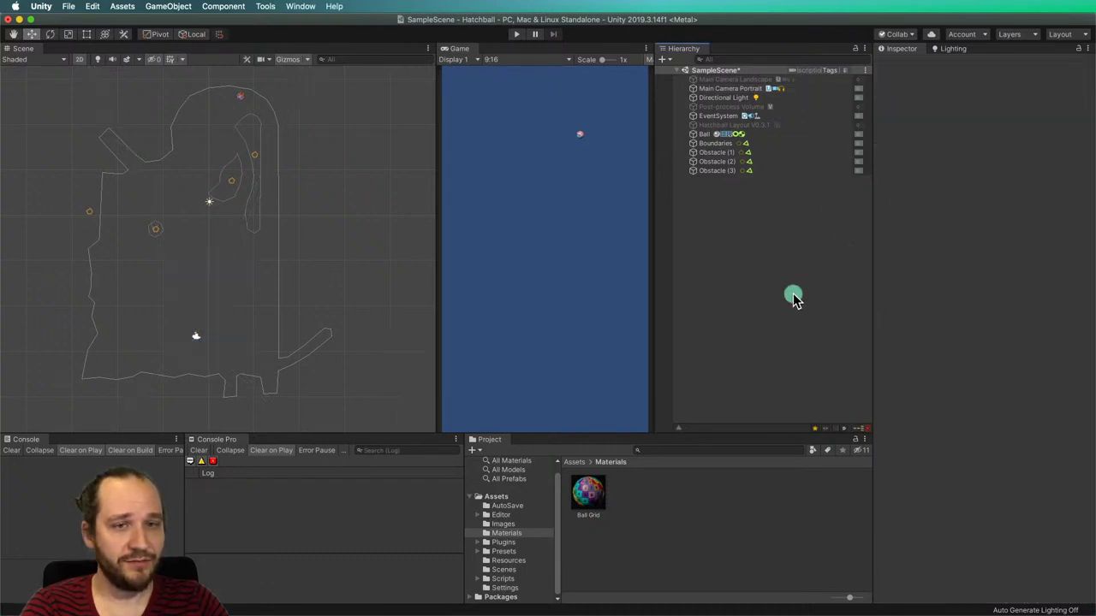
click(516, 34)
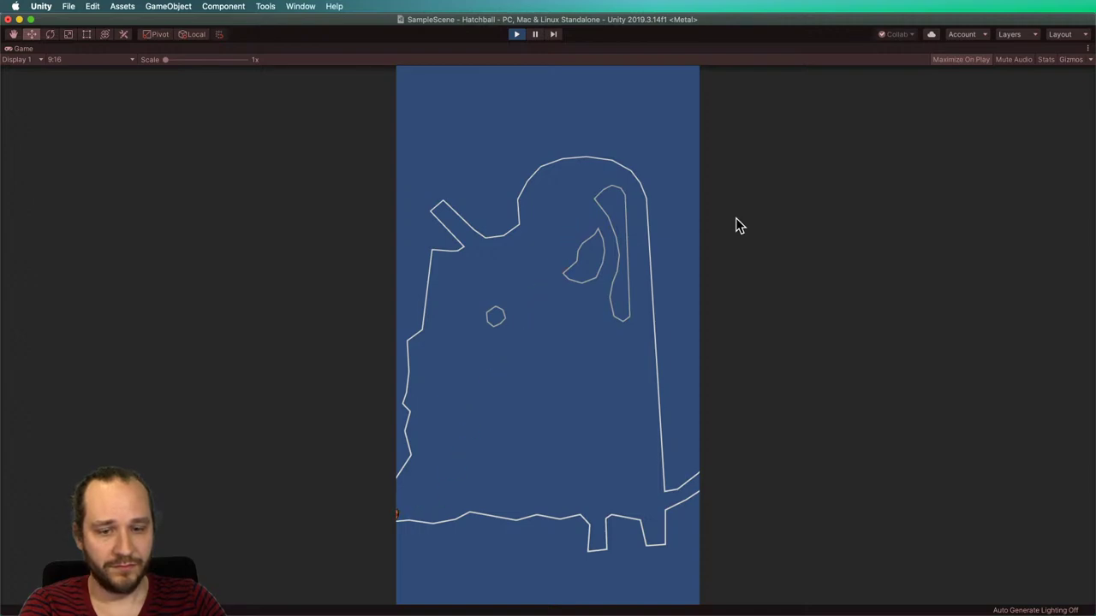
click(517, 36)
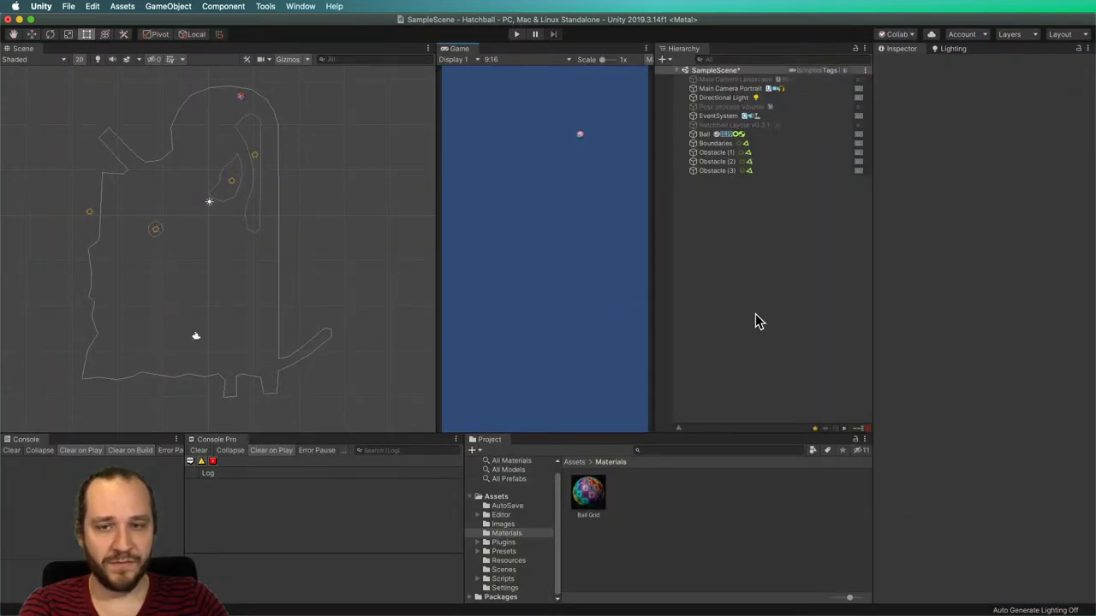
Move the Ball right to position 10.4, 25.4 and test-play the level.
click(241, 96)
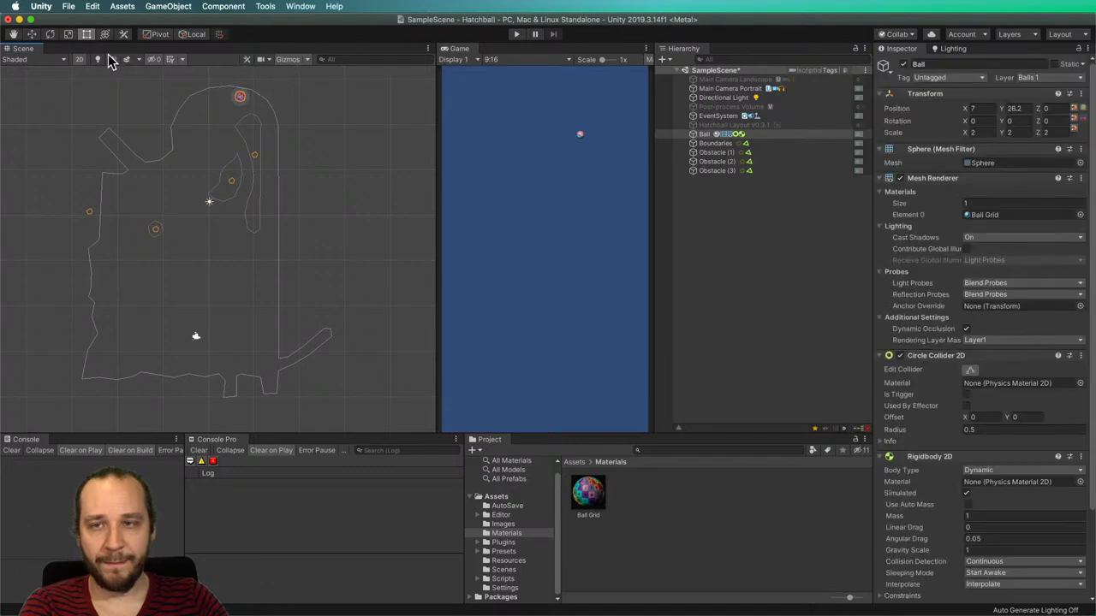
click(31, 34)
drag(240, 96, 255, 99)
click(516, 34)
click(670, 265)
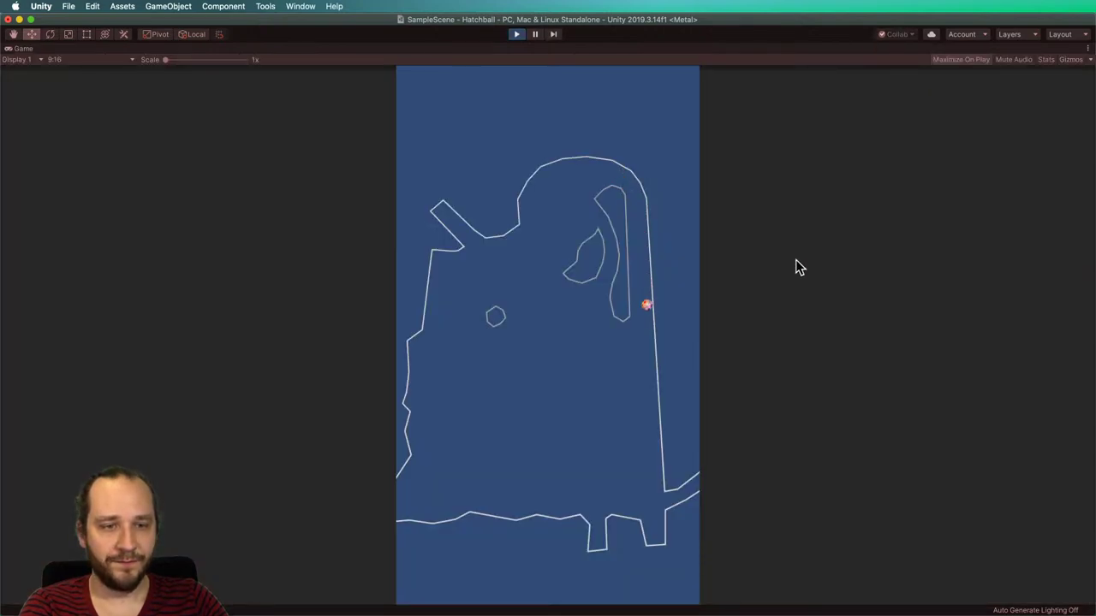
click(518, 33)
click(627, 304)
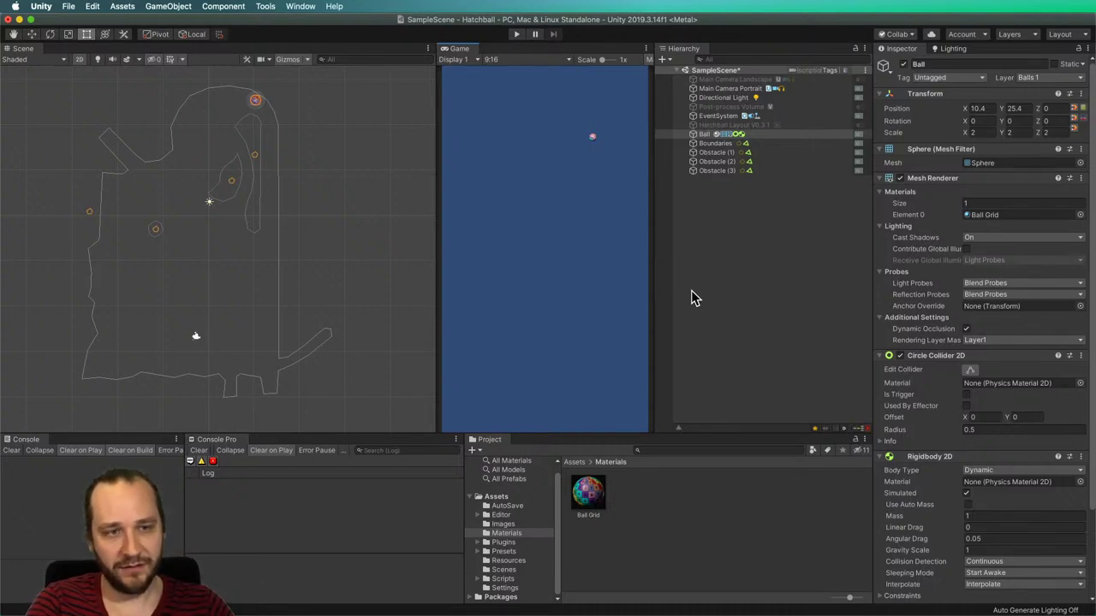
click(694, 293)
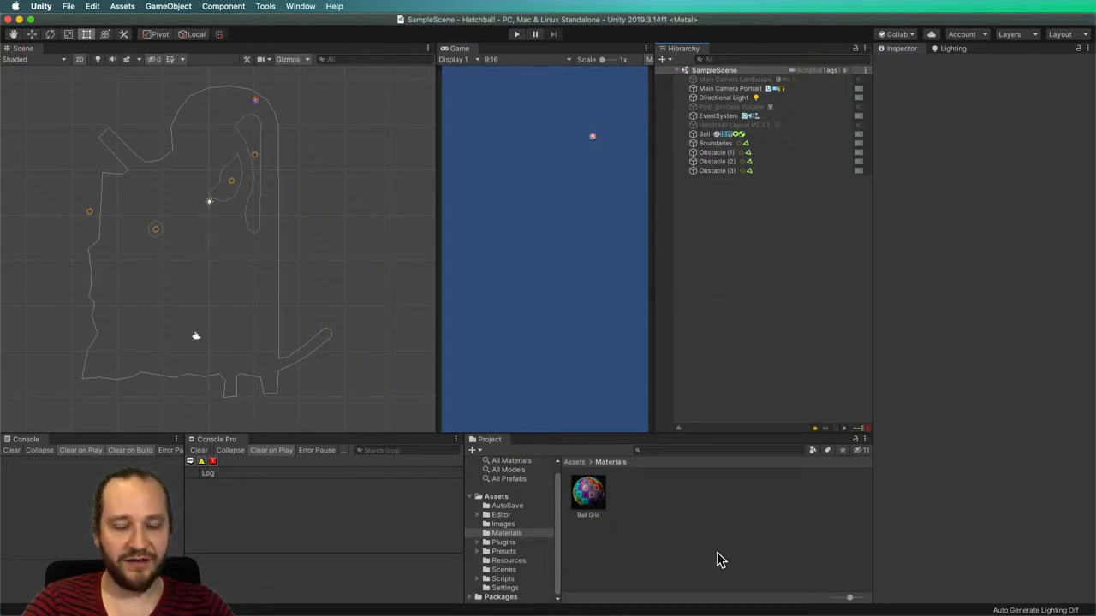
mouse_move(638, 609)
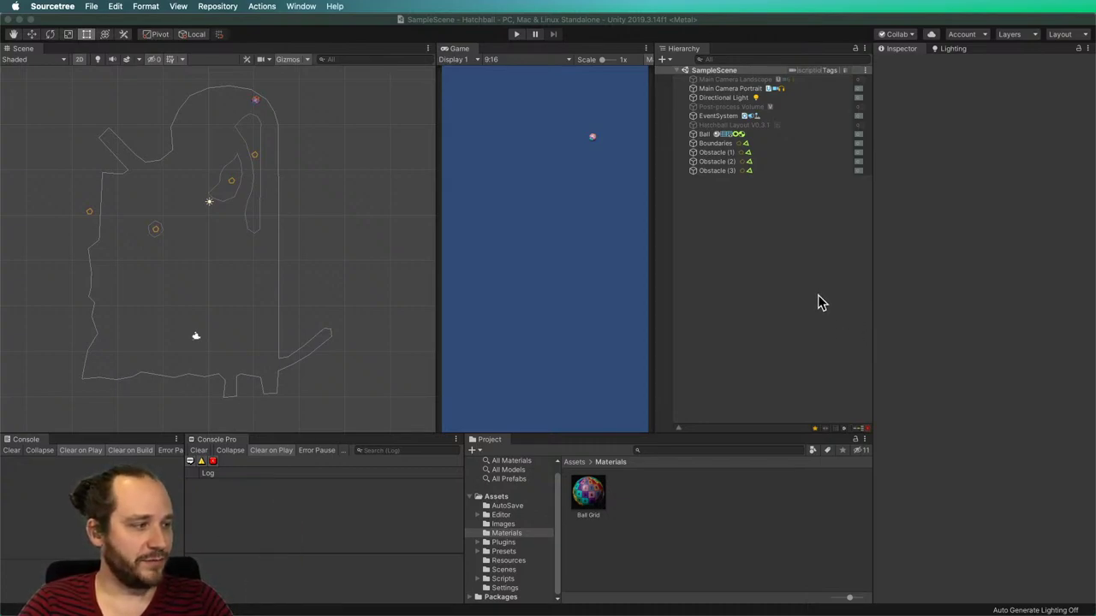
mouse_move(711, 609)
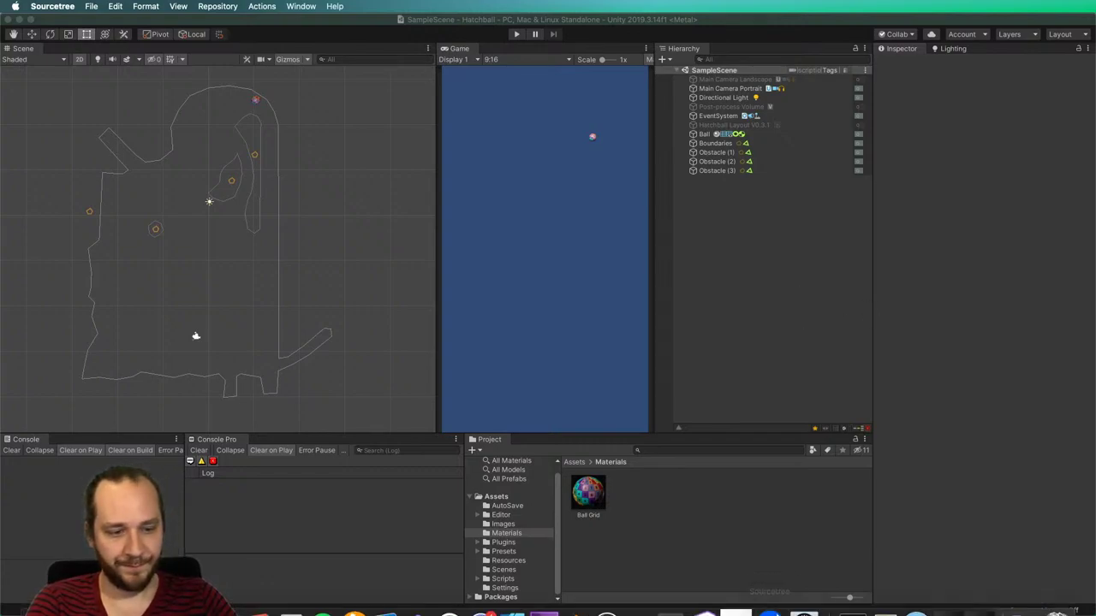
Start creating a new local repository in Sourcetree and browse for its destination folder.
click(770, 589)
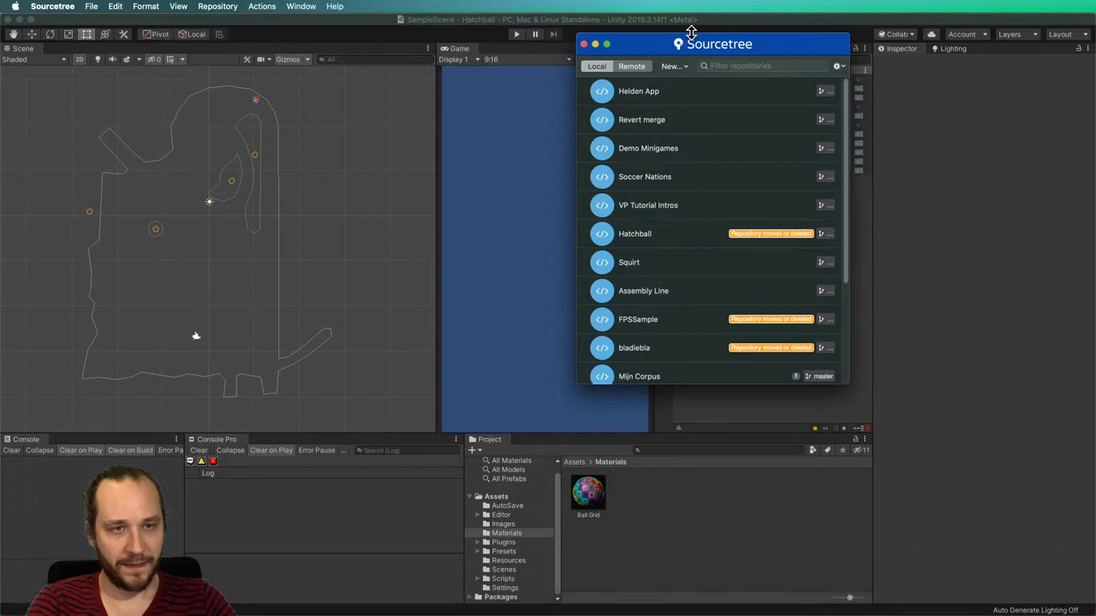
click(670, 67)
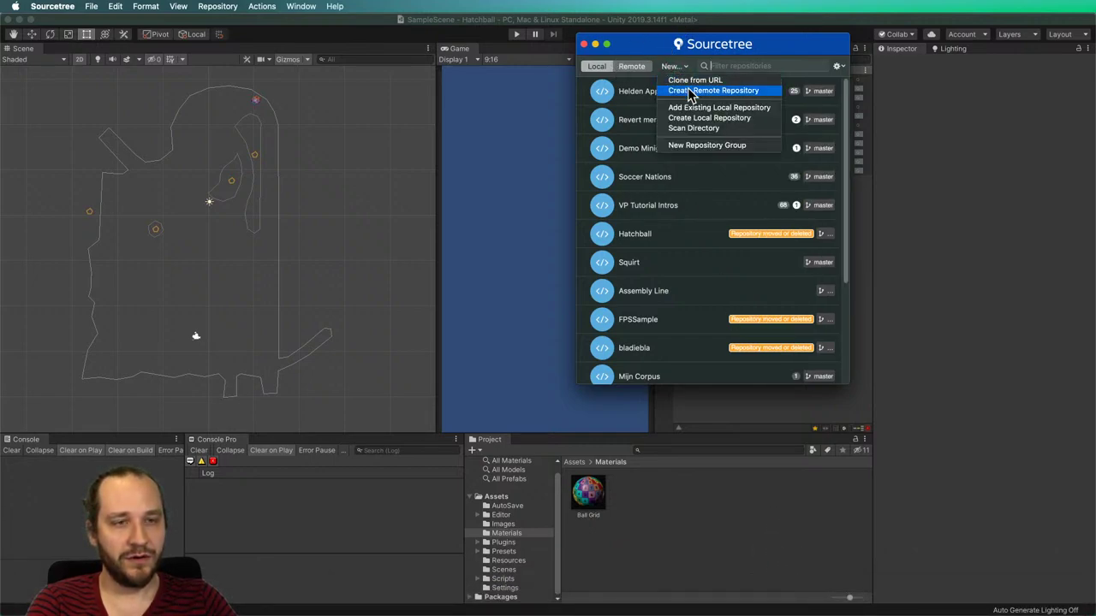
click(692, 119)
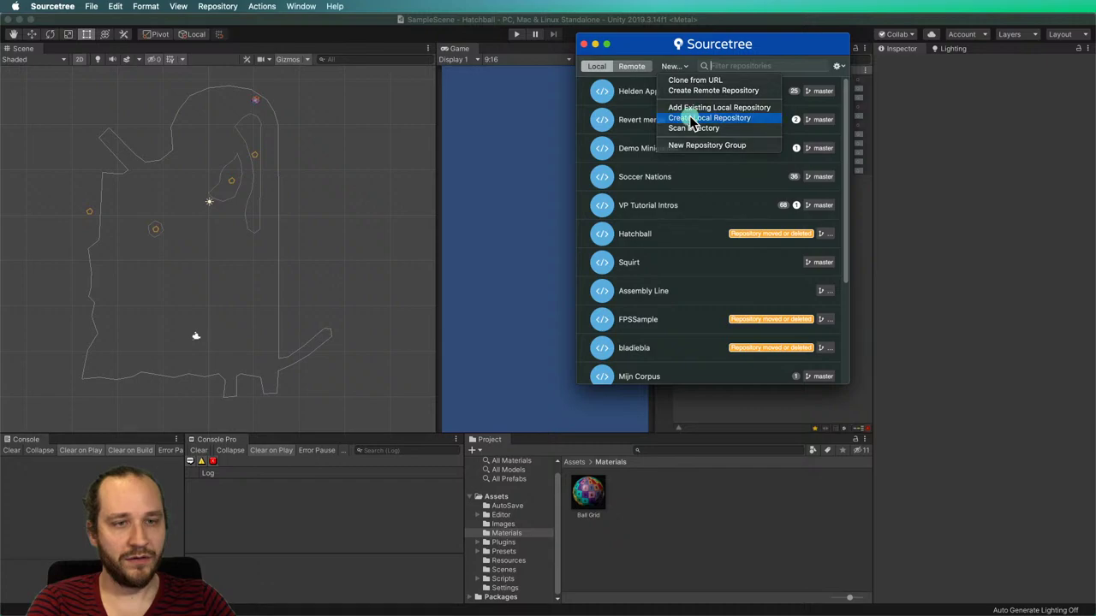
click(844, 97)
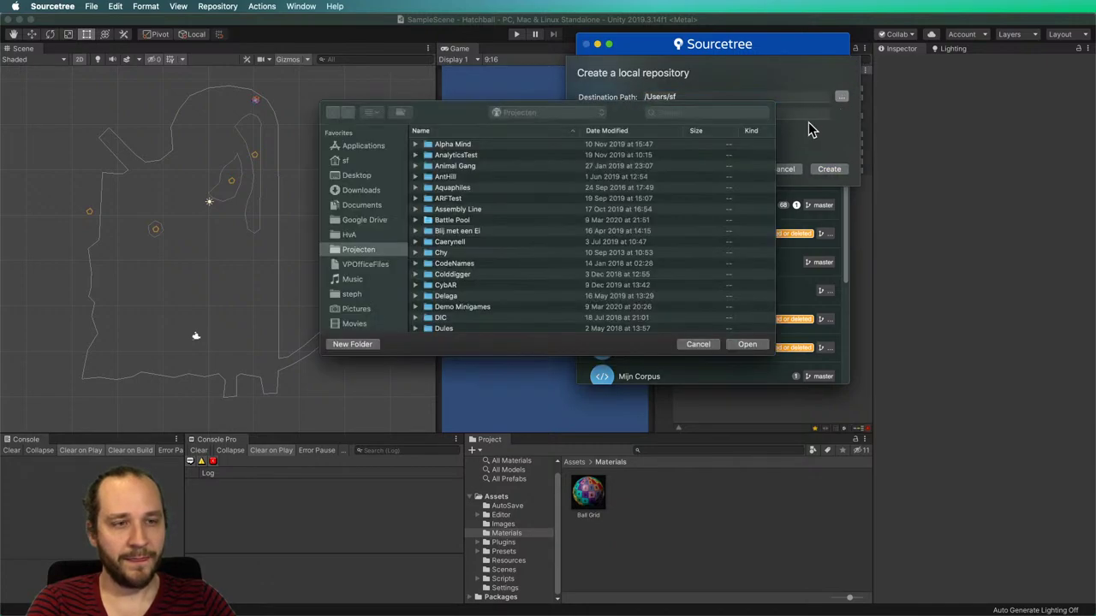
Set the destination to Projecten/Hatchball/Stream Version/Hatchball and create the Git repository.
click(358, 249)
scroll(460, 253, down, 5)
scroll(462, 244, up, 5)
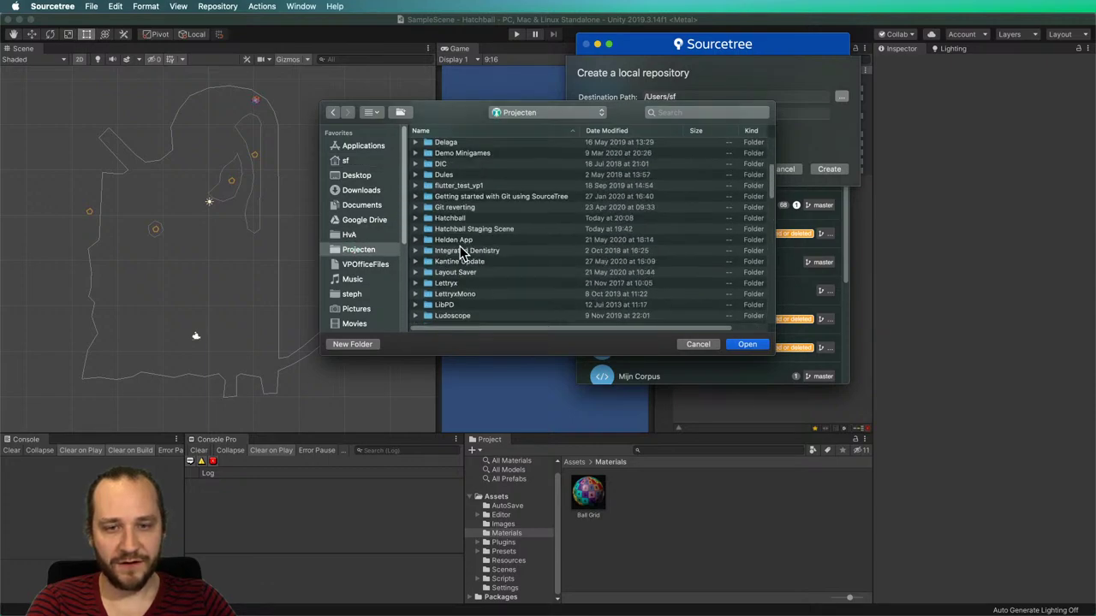
double_click(466, 221)
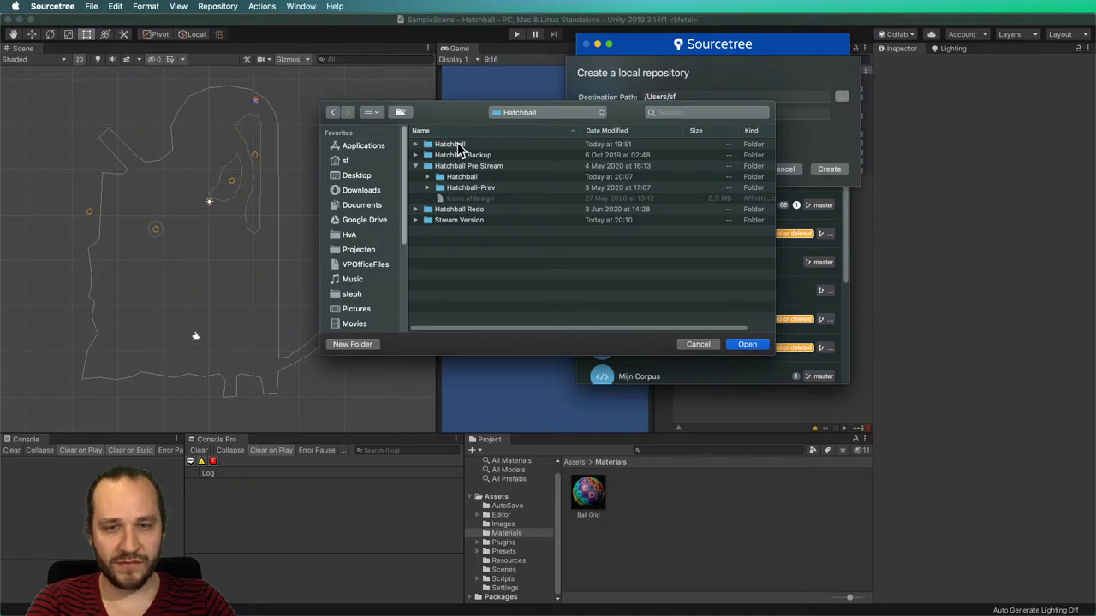
double_click(447, 219)
double_click(446, 146)
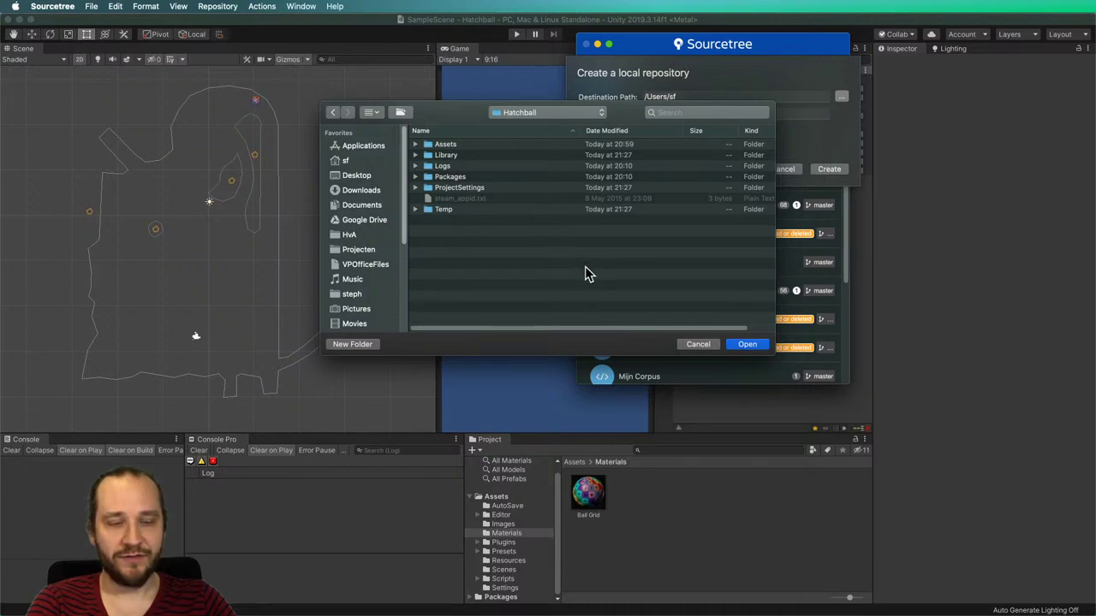
click(745, 345)
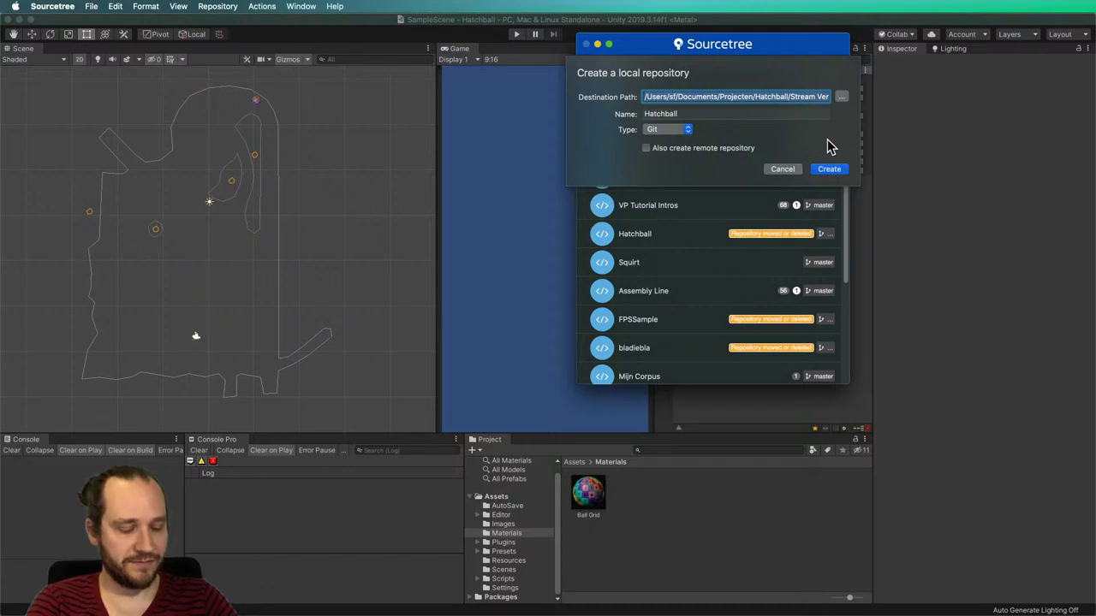
key(Right)
key(Left)
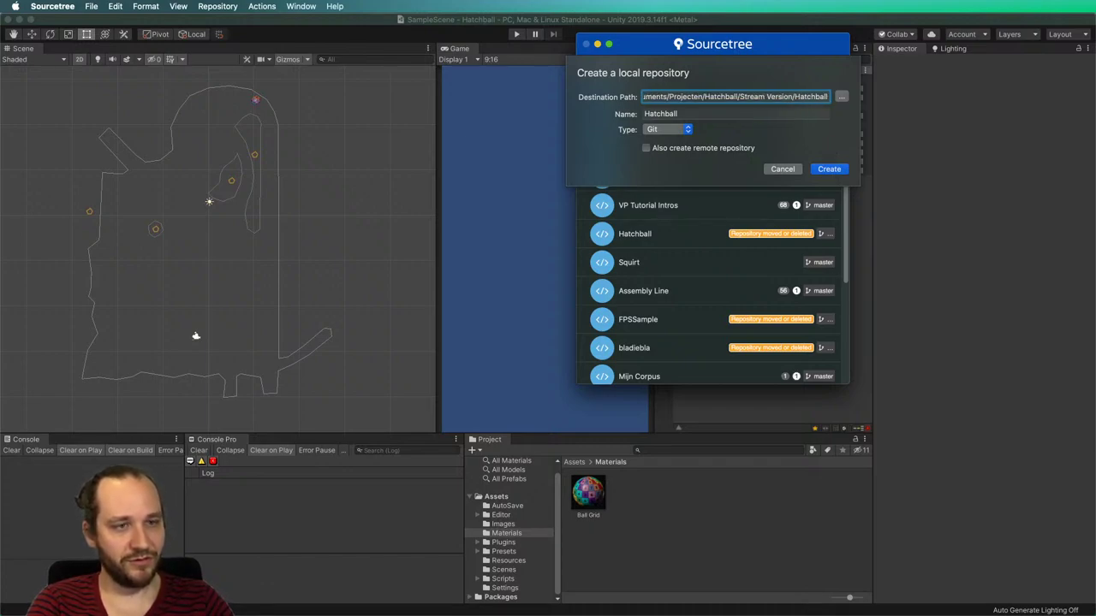
key(super+Right)
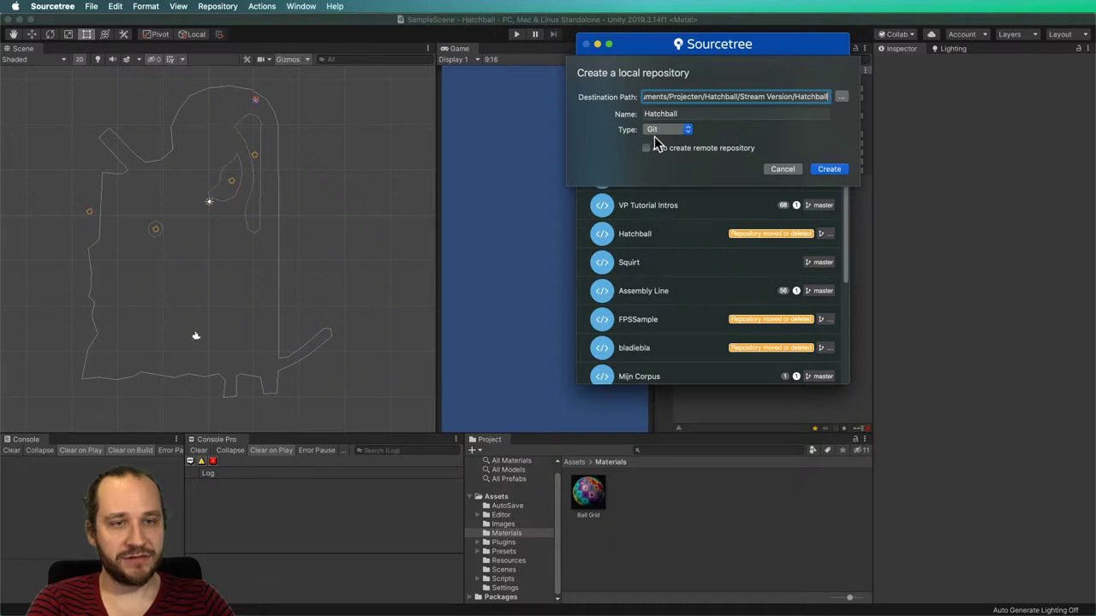
click(827, 169)
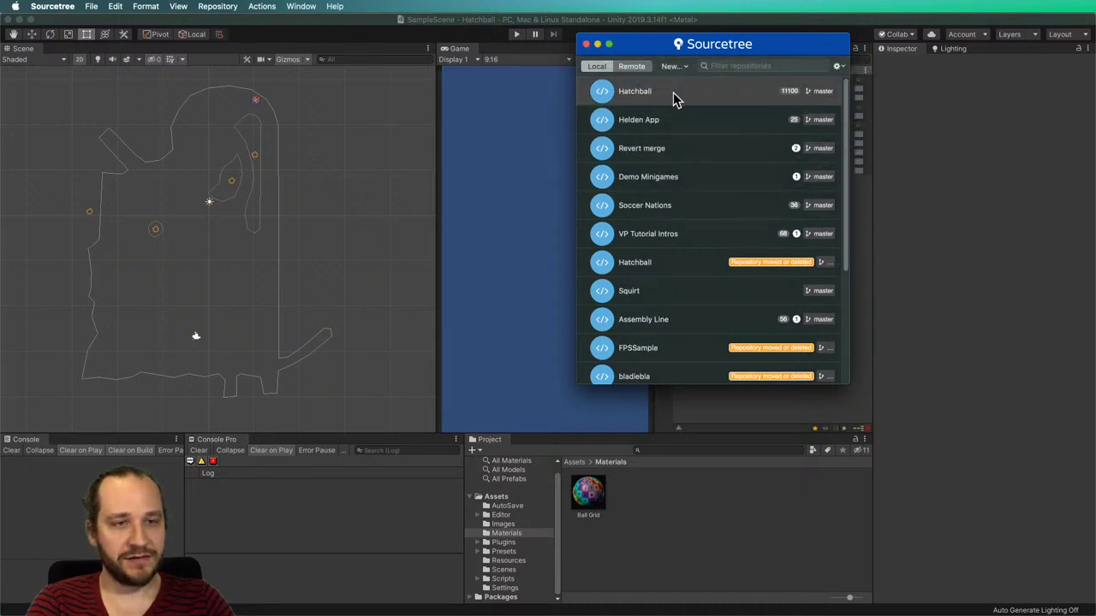
Open the Hatchball repository and arrange its window to review the unstaged files.
double_click(673, 92)
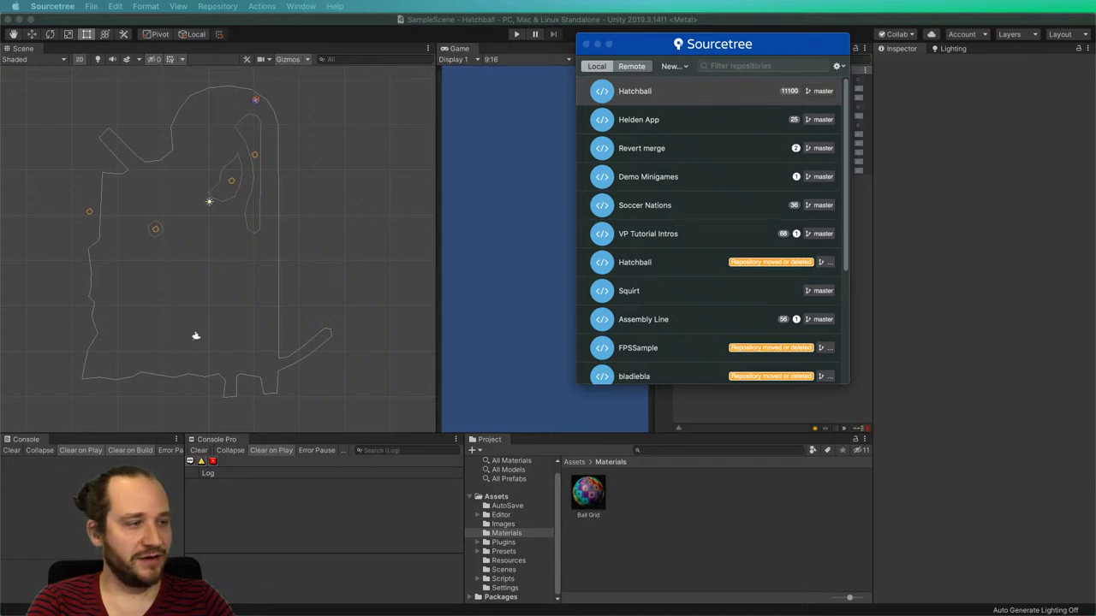
click(643, 140)
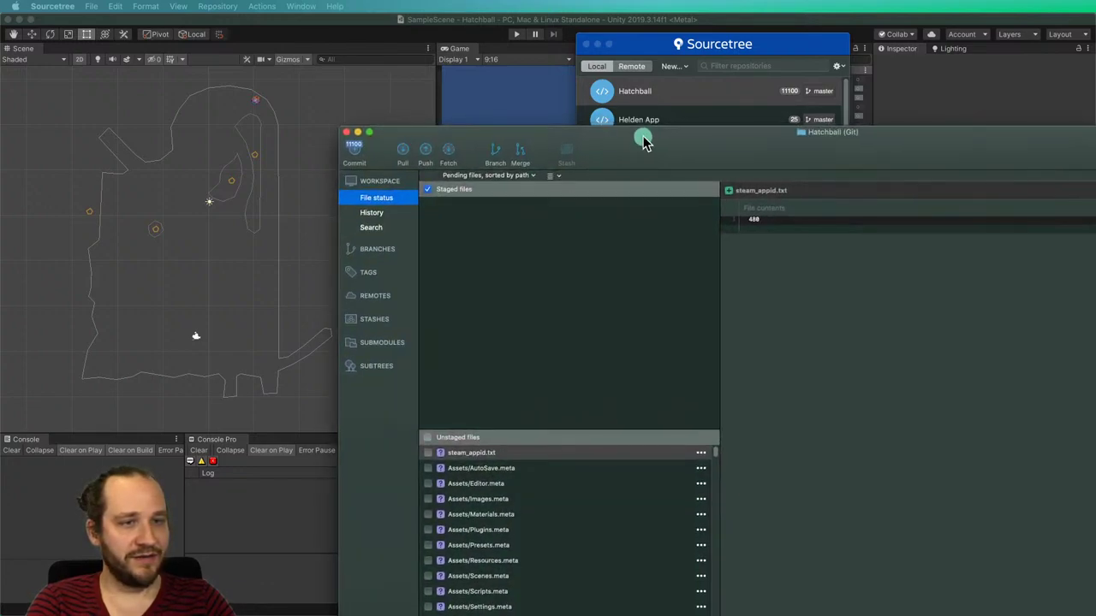
drag(643, 140, 384, 26)
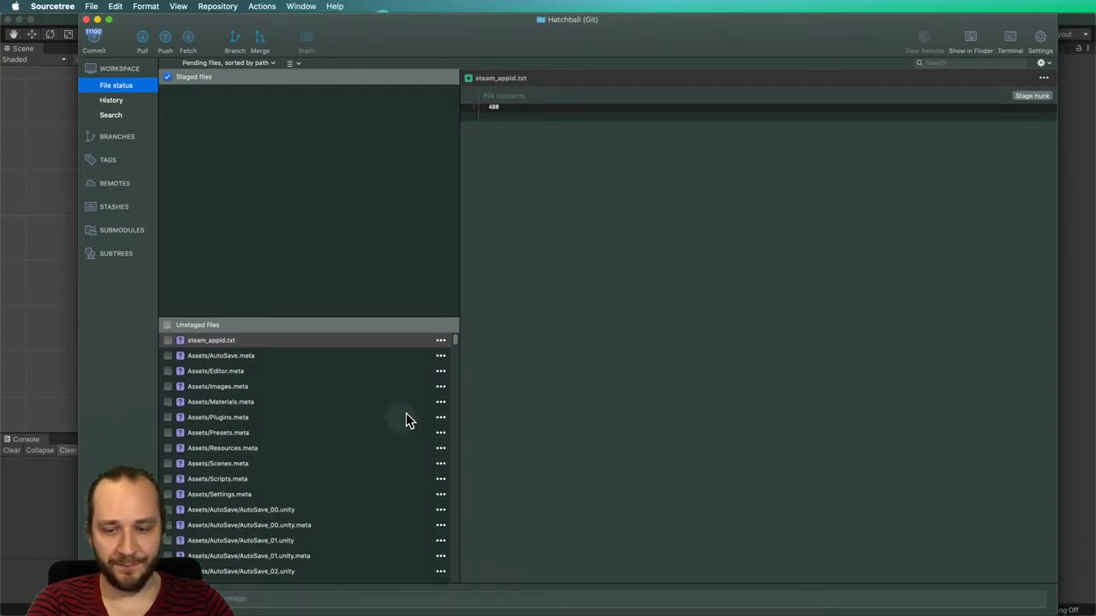
drag(455, 342, 455, 443)
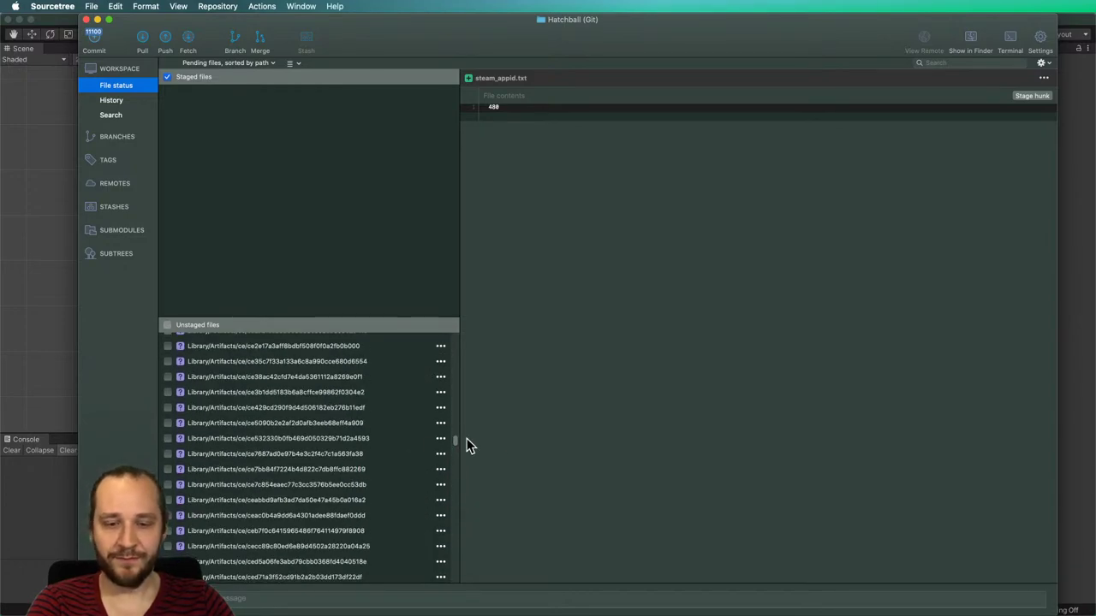
drag(455, 442, 458, 336)
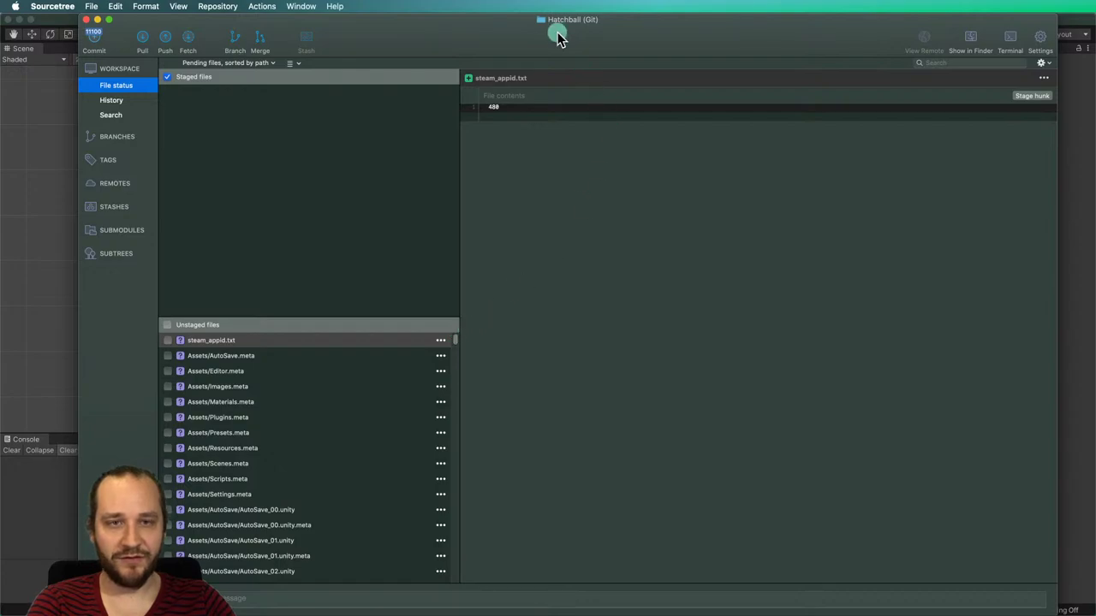
double_click(506, 21)
double_click(342, 178)
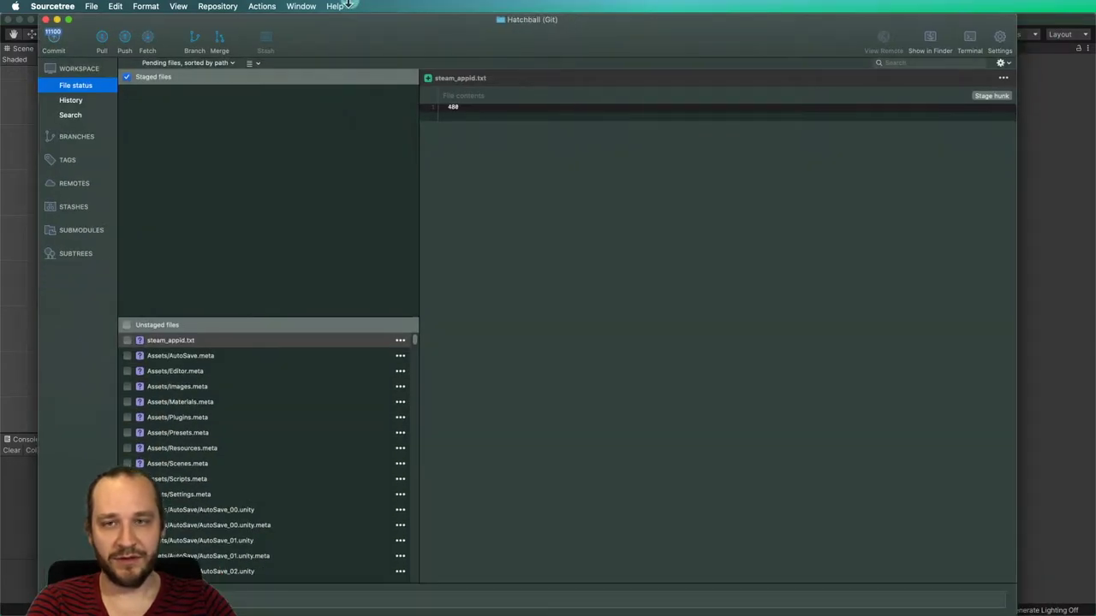
click(262, 6)
Show the Hatchball folder in Finder and position the Unity .gitignore window beside it.
click(274, 28)
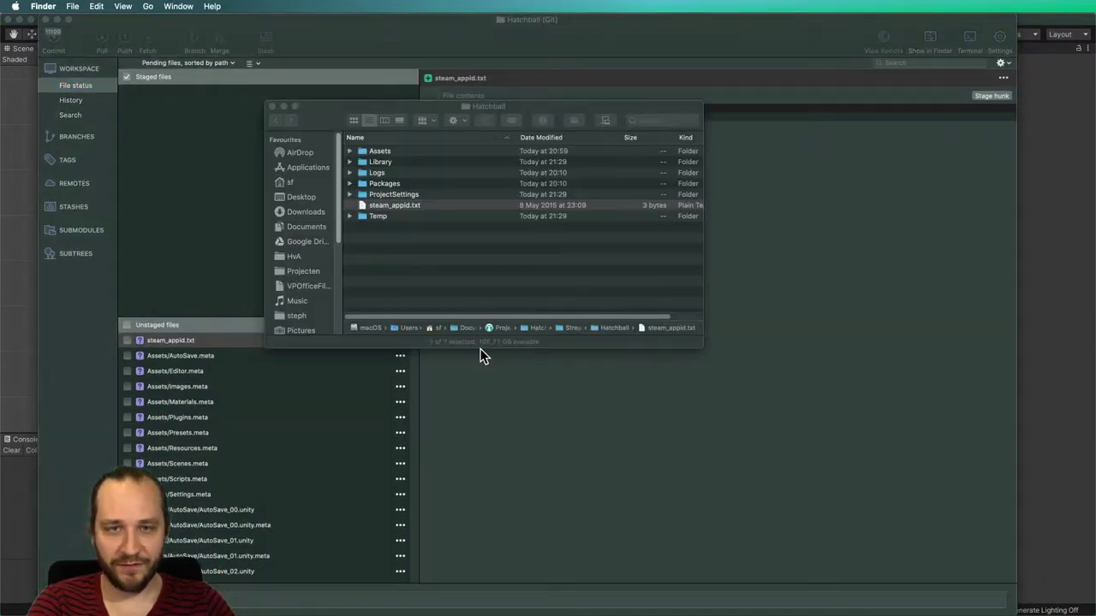
click(531, 315)
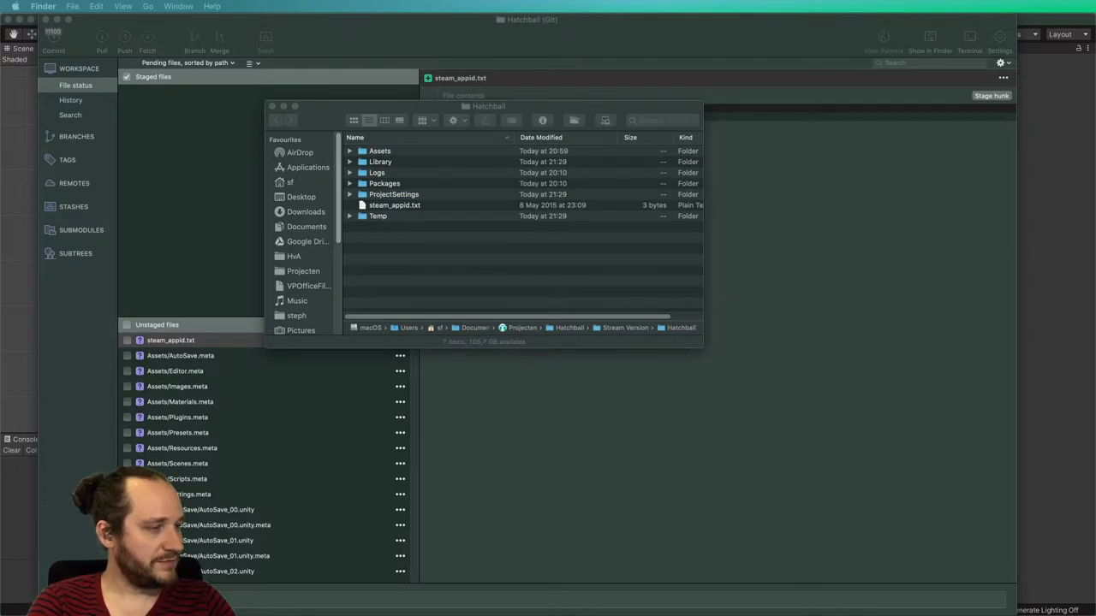
drag(453, 257, 493, 232)
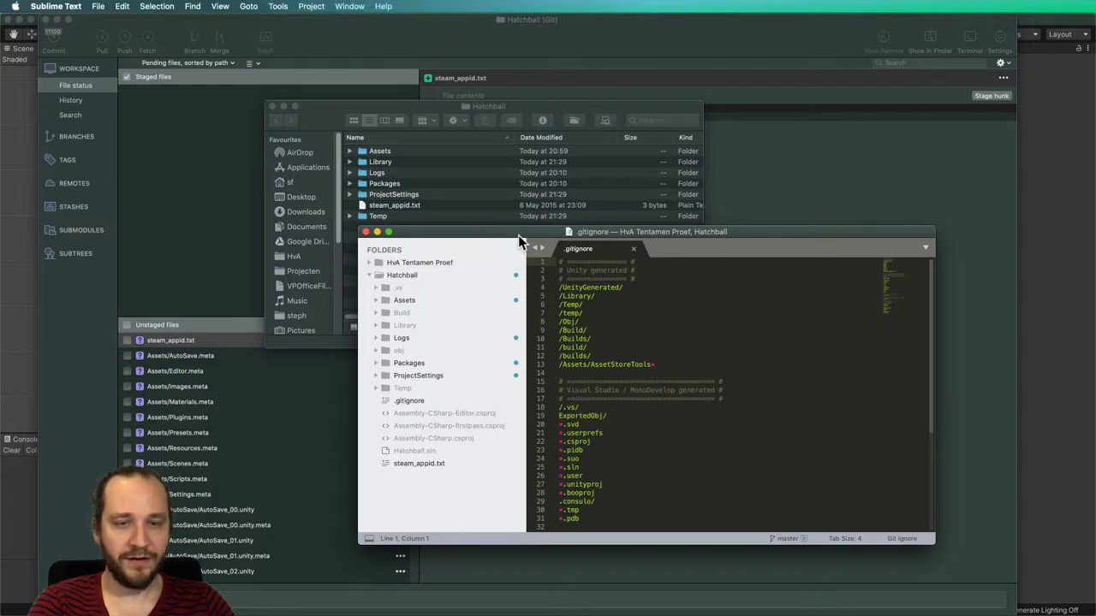
Save the Unity ignore file as .gitignore in Stream Version/Hatchball, keeping the leading dot.
drag(518, 235, 637, 253)
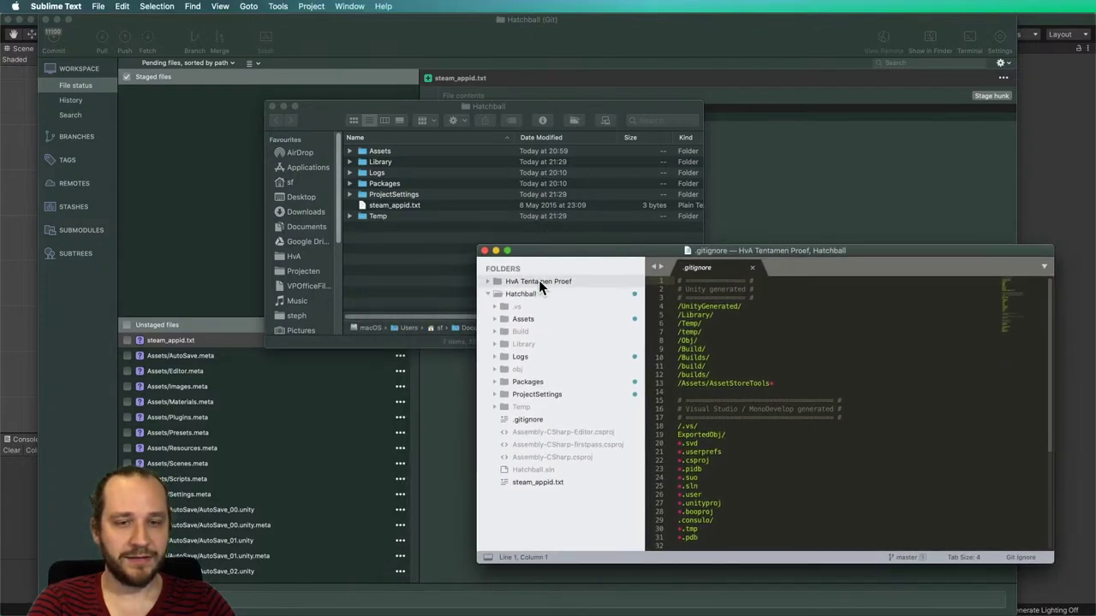
click(102, 6)
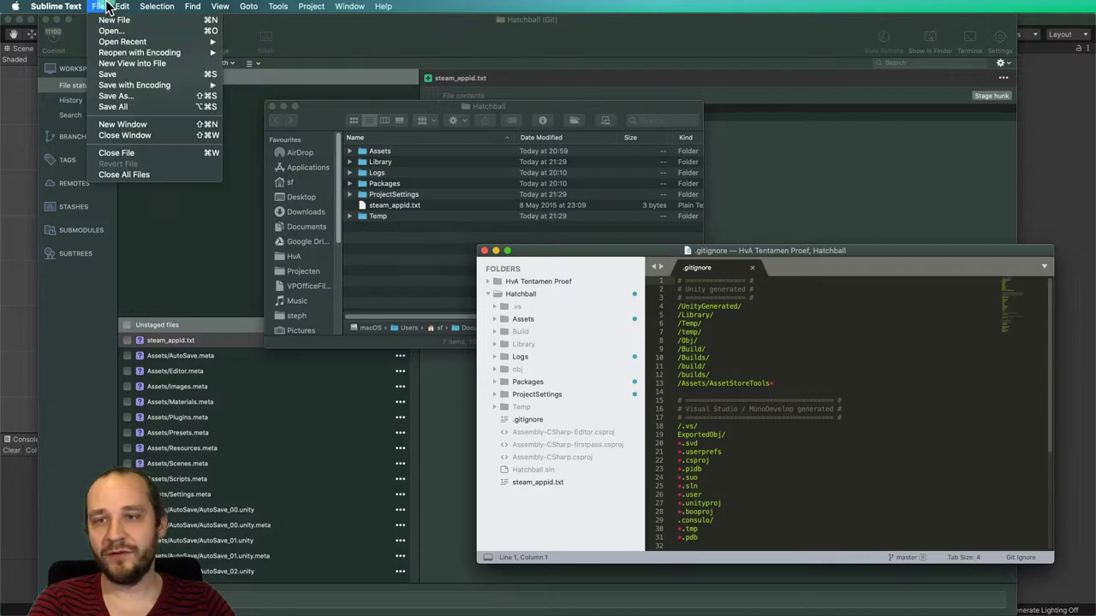
click(534, 363)
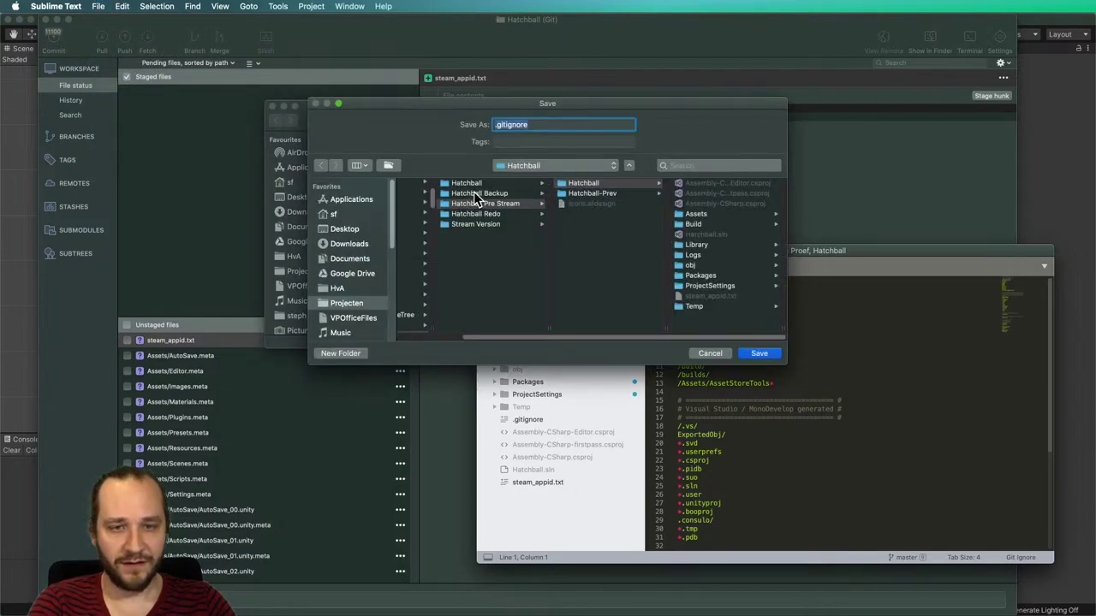
click(482, 225)
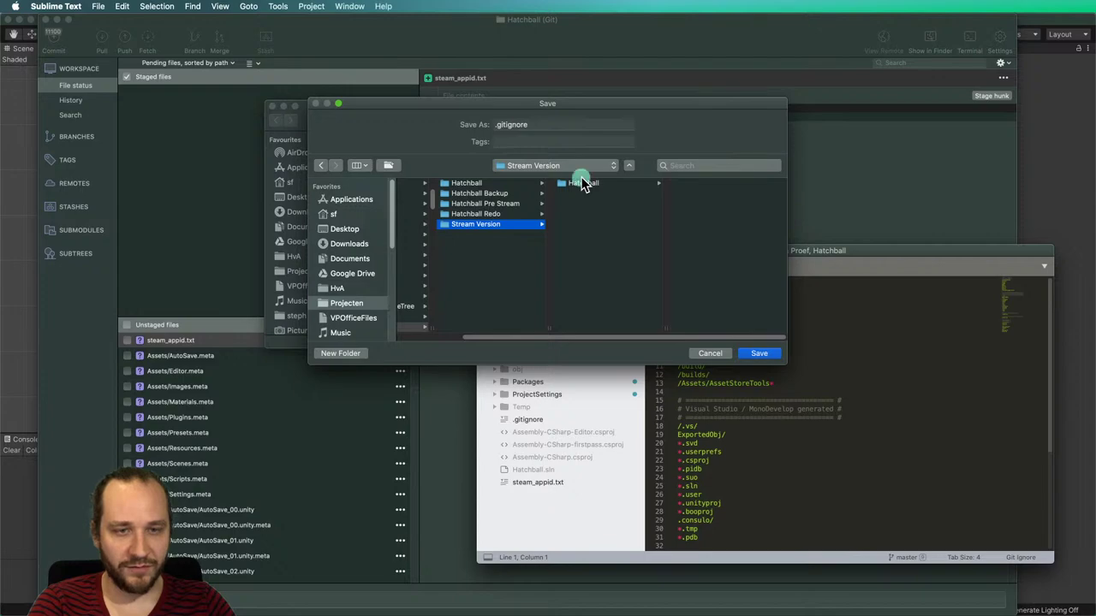
click(585, 184)
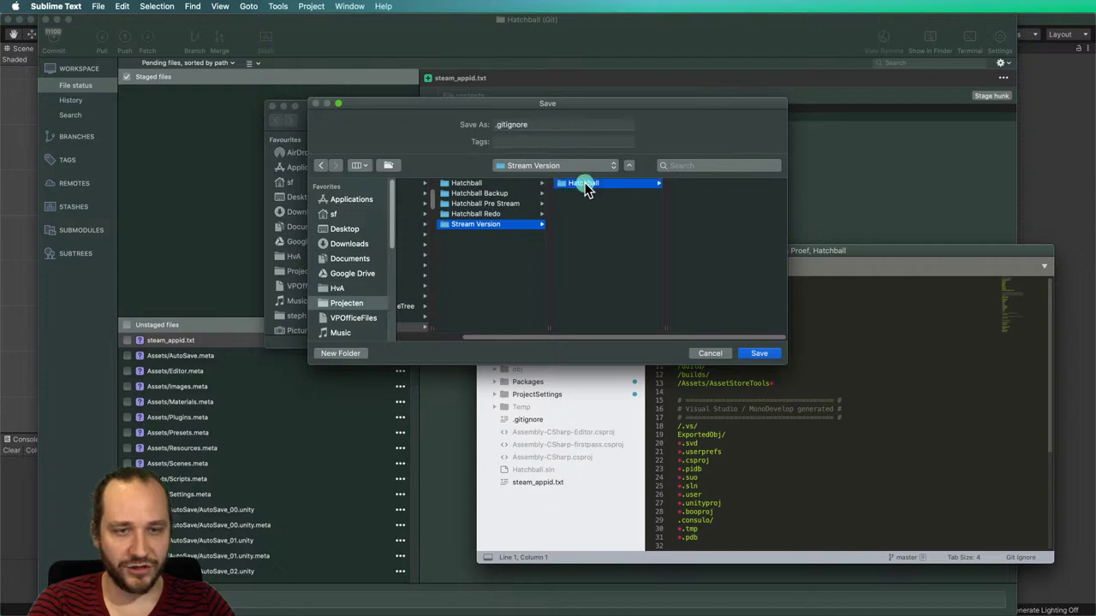
click(759, 354)
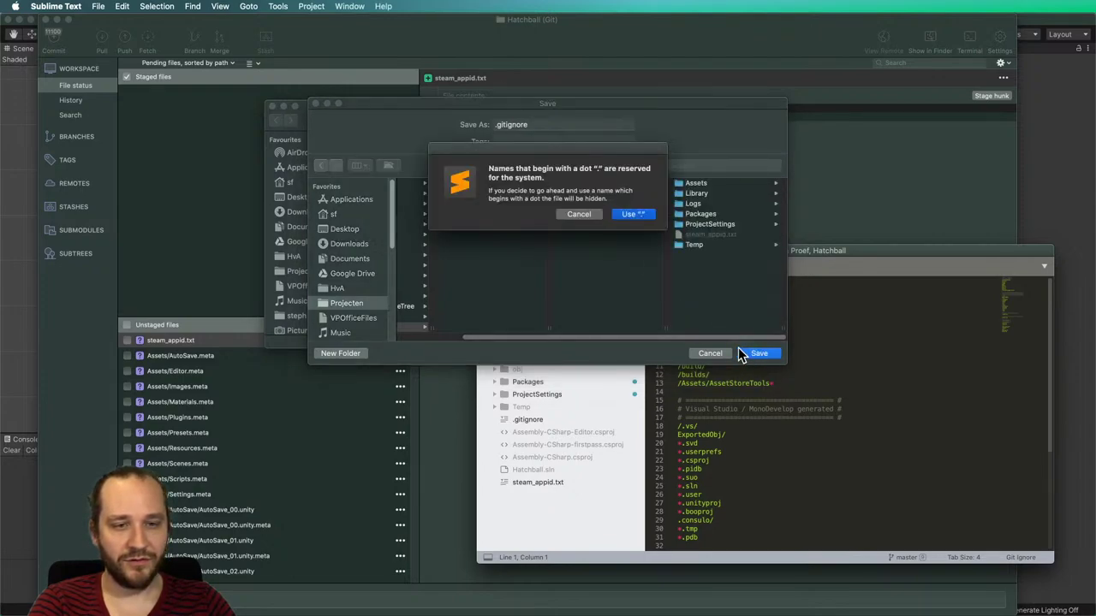
click(633, 216)
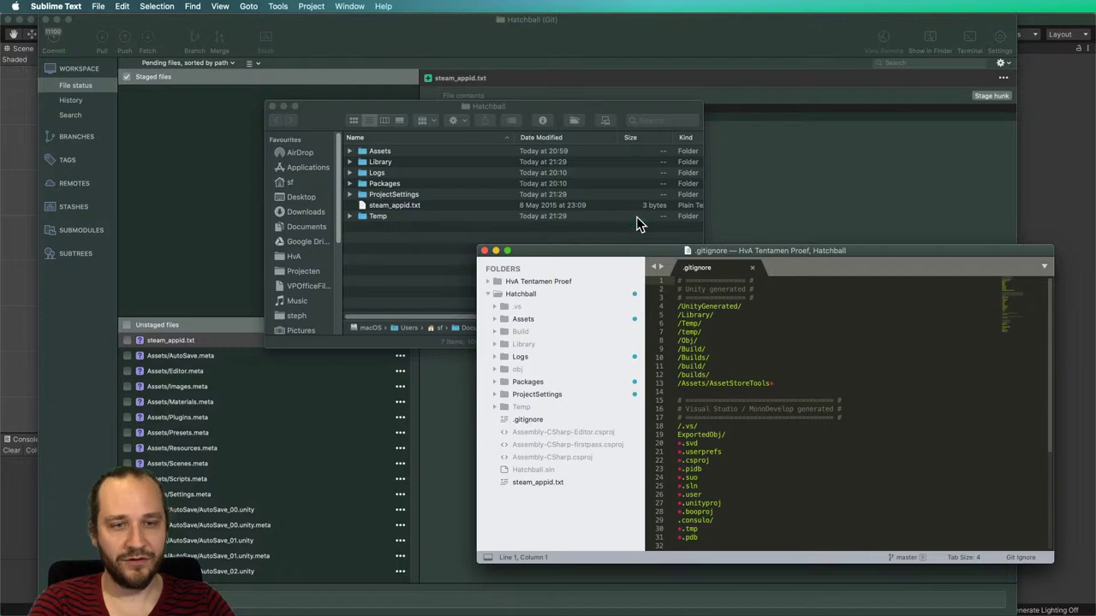
Find the new .gitignore among Sourcetree's unstaged files and preview its ignore rules.
click(252, 265)
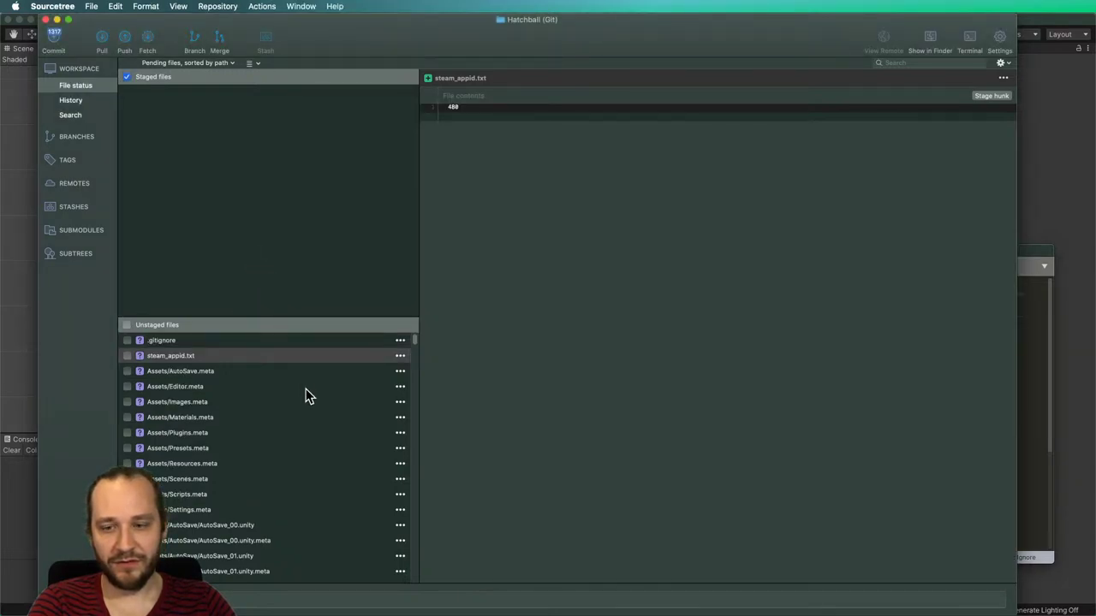
scroll(305, 394, down, 15)
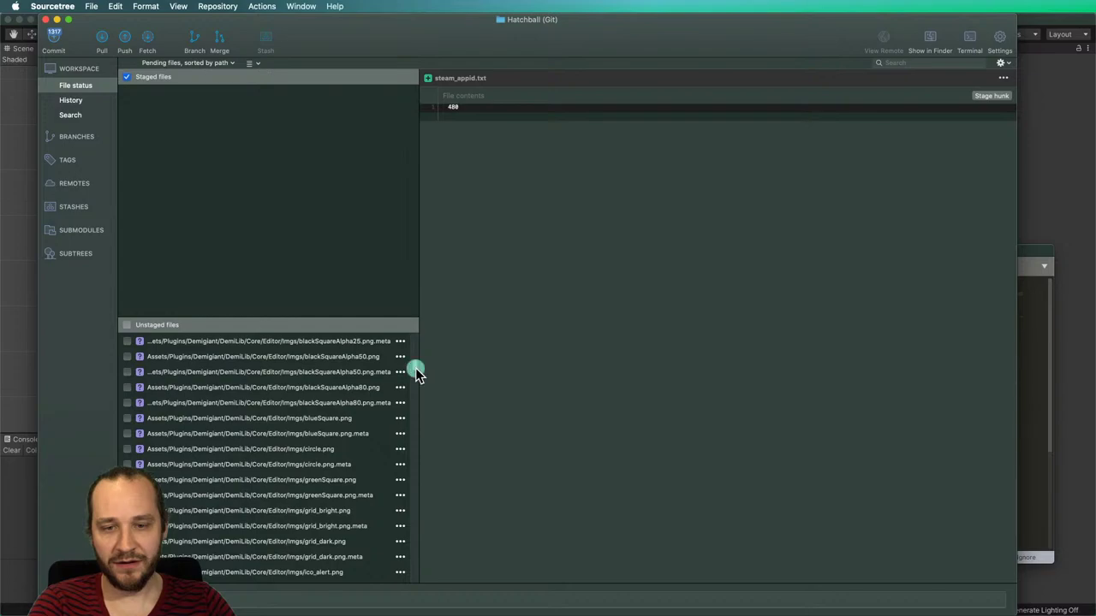
drag(415, 368, 413, 334)
click(164, 342)
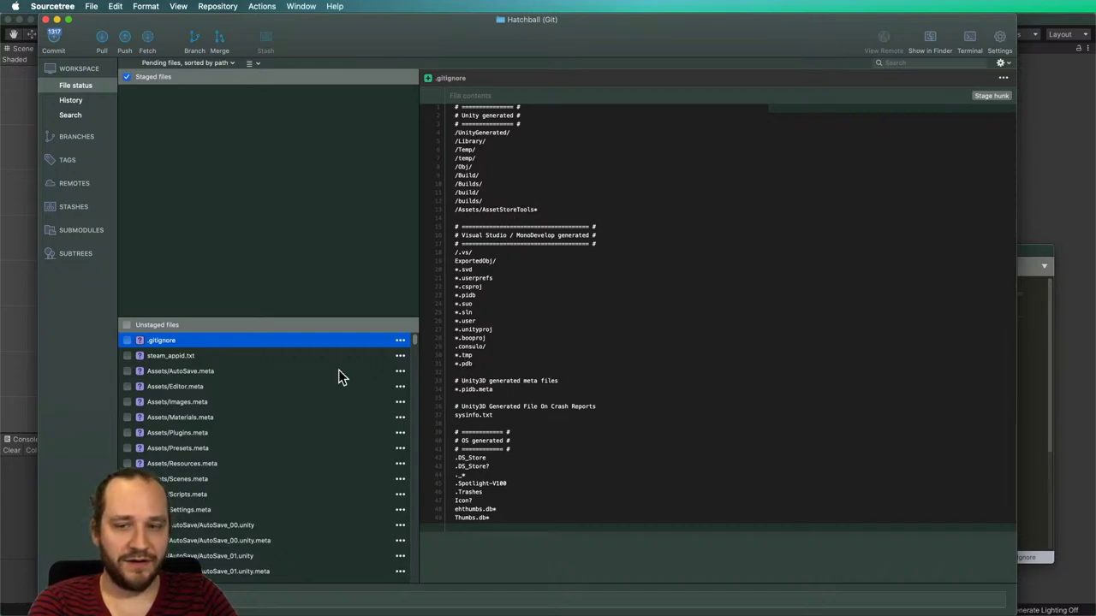
Stage .gitignore, try a Spotlight search for .gitattributes, then switch to Finder.
click(127, 341)
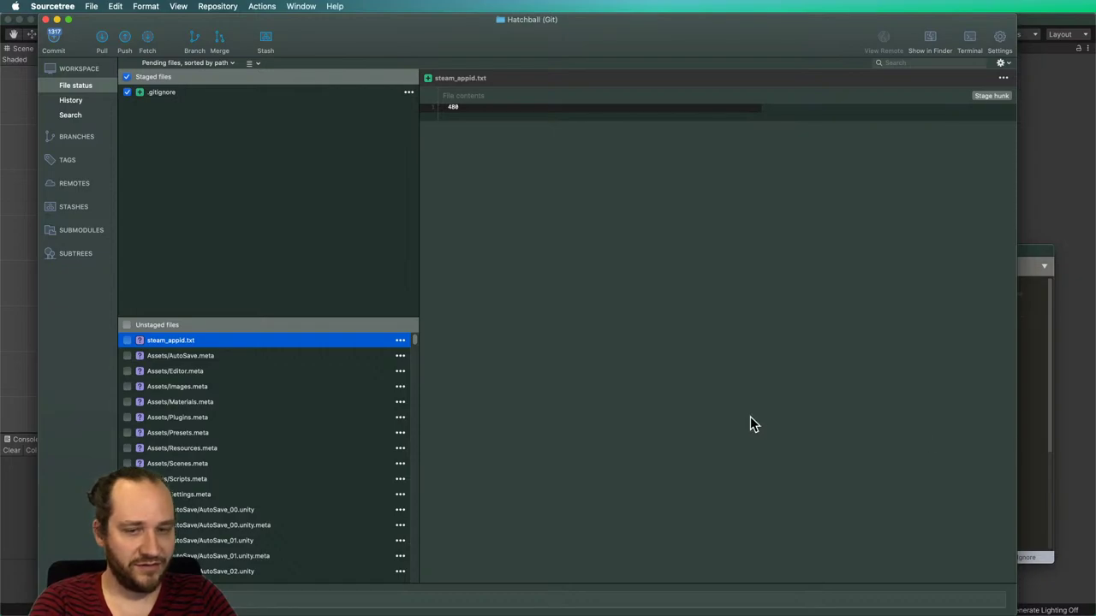
key(super+space)
text(/git)
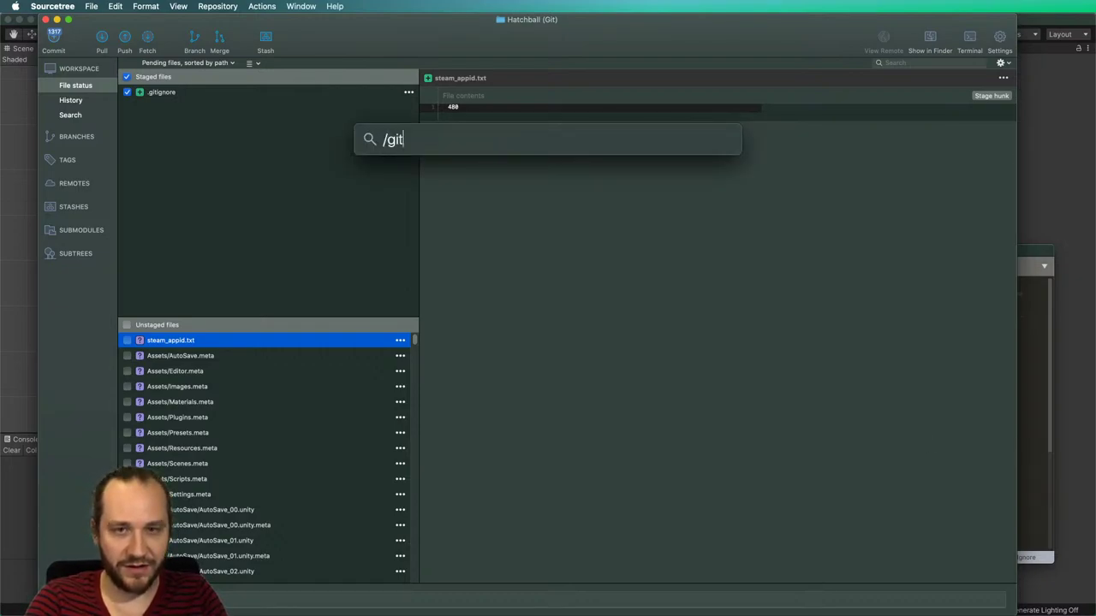
key(BackSpace)
key(BackSpace)
key(BackSpace)
key(BackSpace)
text(.gitat)
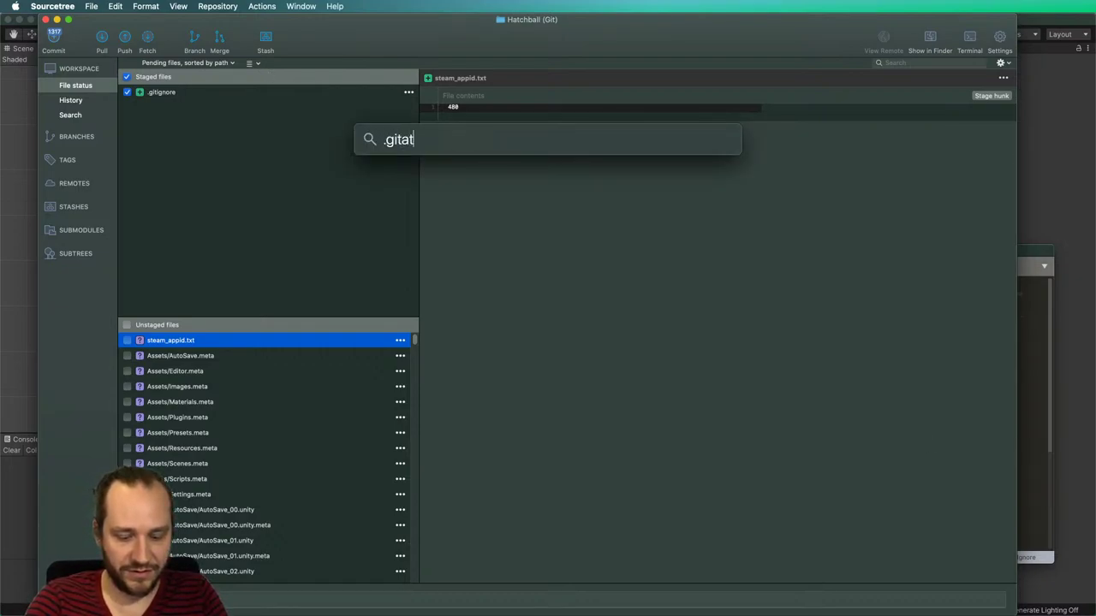
text(tributes)
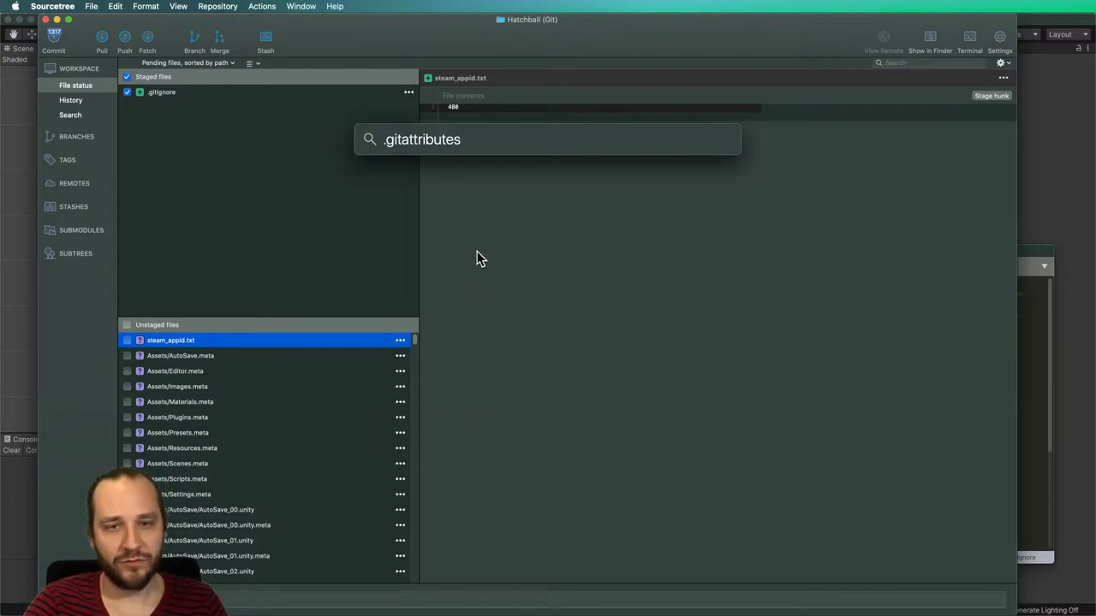
key(Escape)
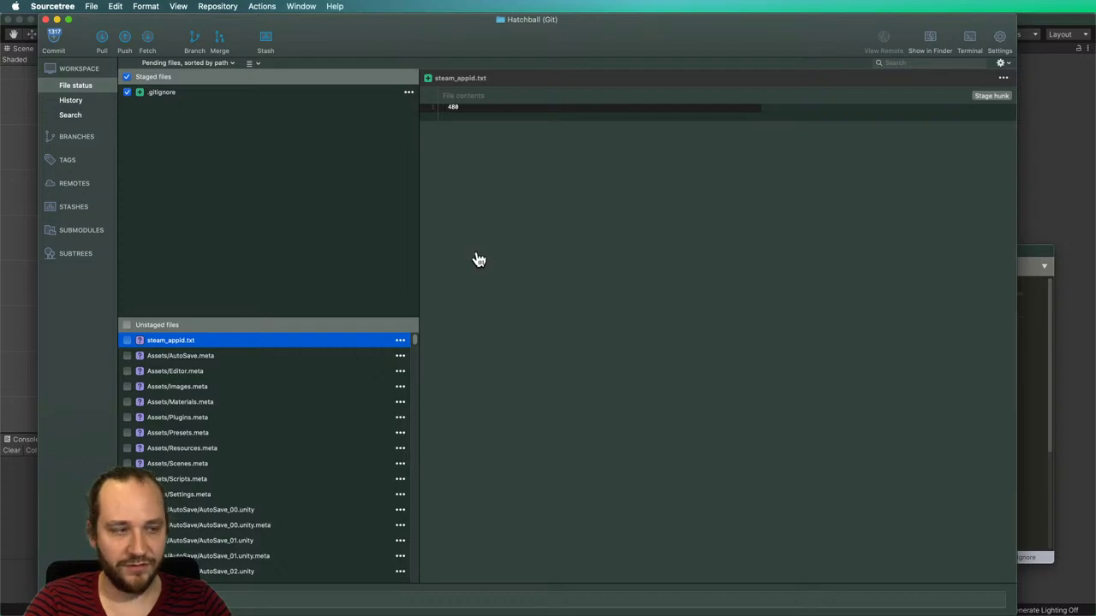
key(super+Tab)
key(super+Tab)
key(super+Tab)
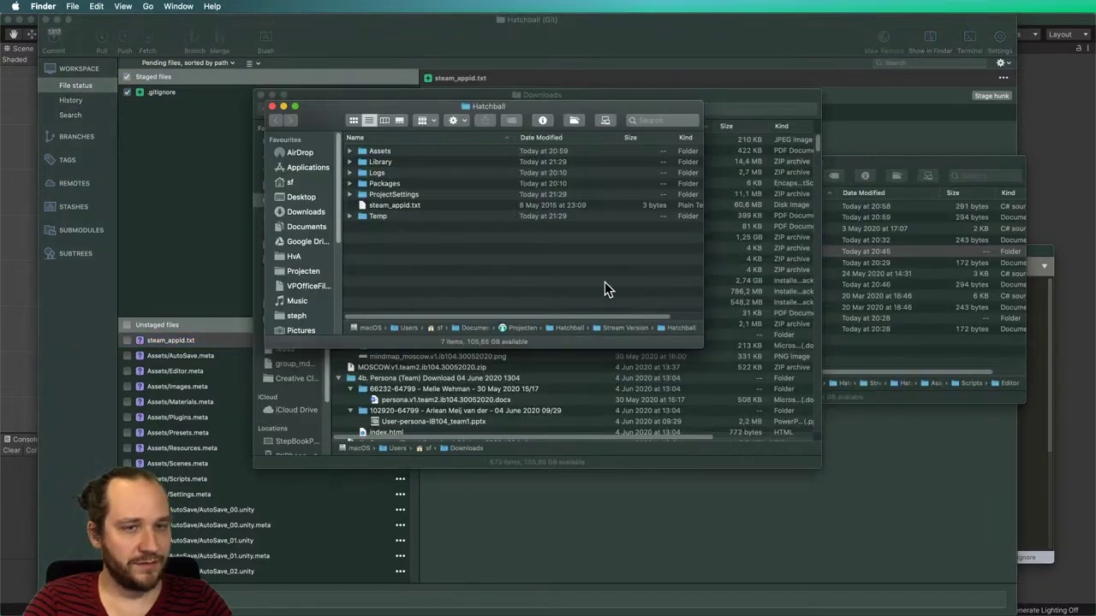
Search the Hatchball folder for files named exactly .gitattributes, then clear the search.
click(660, 120)
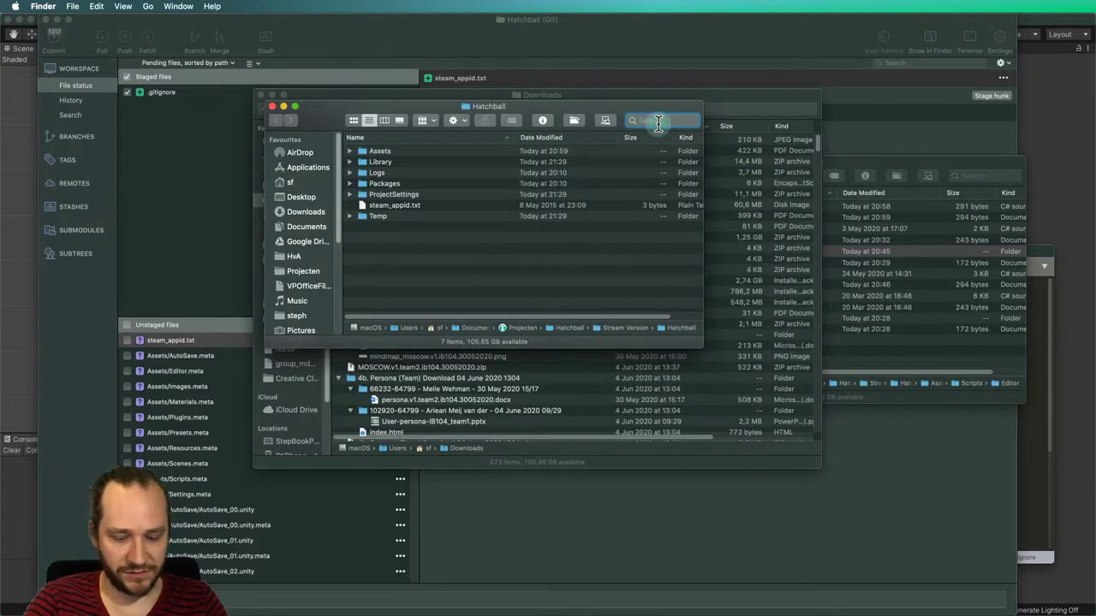
text(.git)
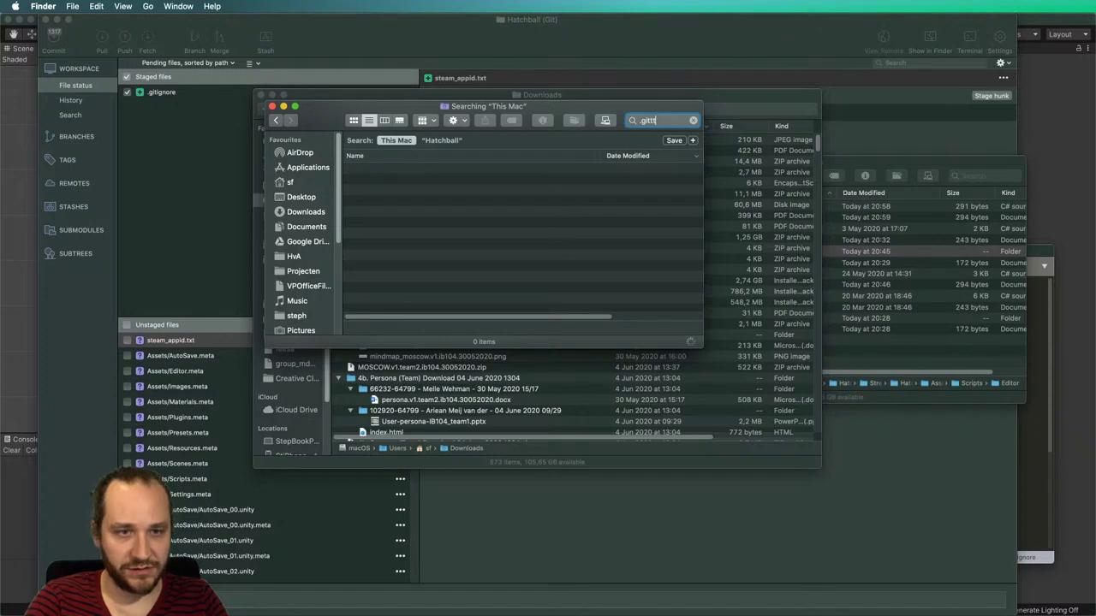
text(attributes)
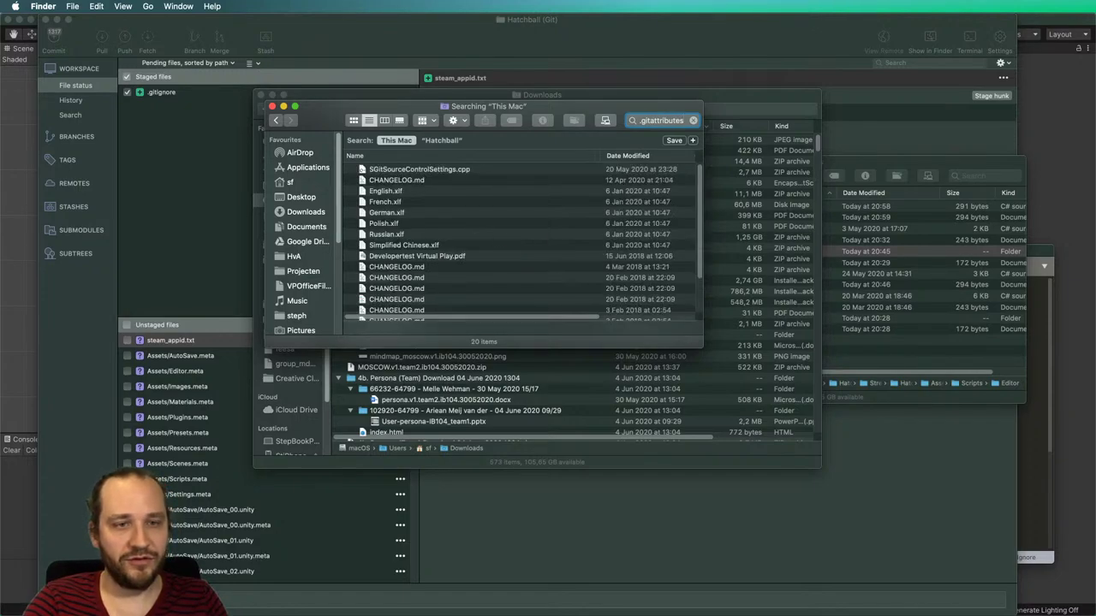
click(676, 149)
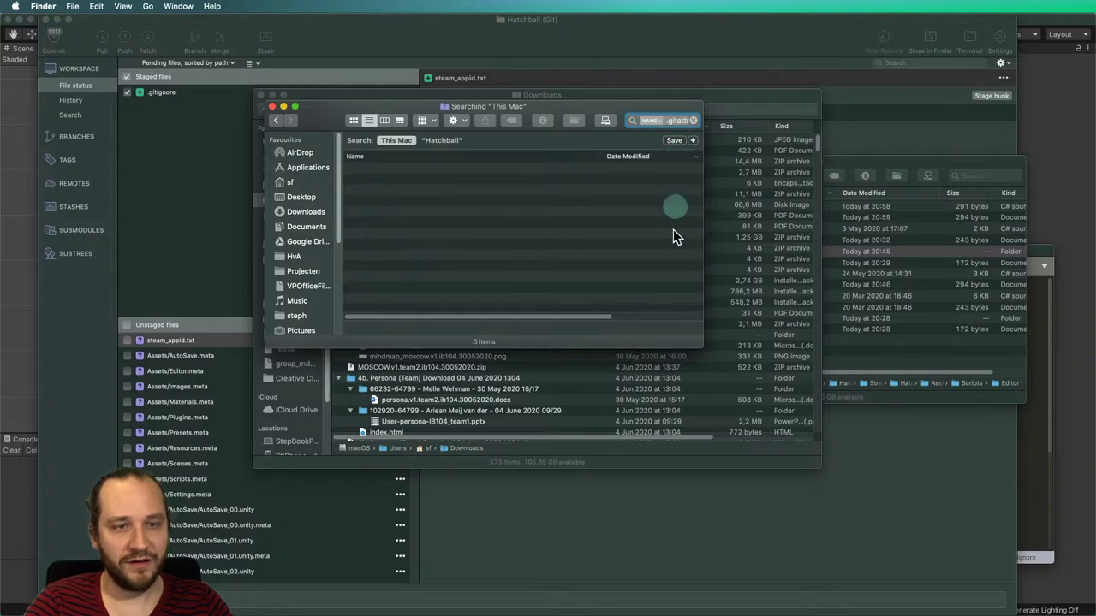
drag(702, 344, 906, 569)
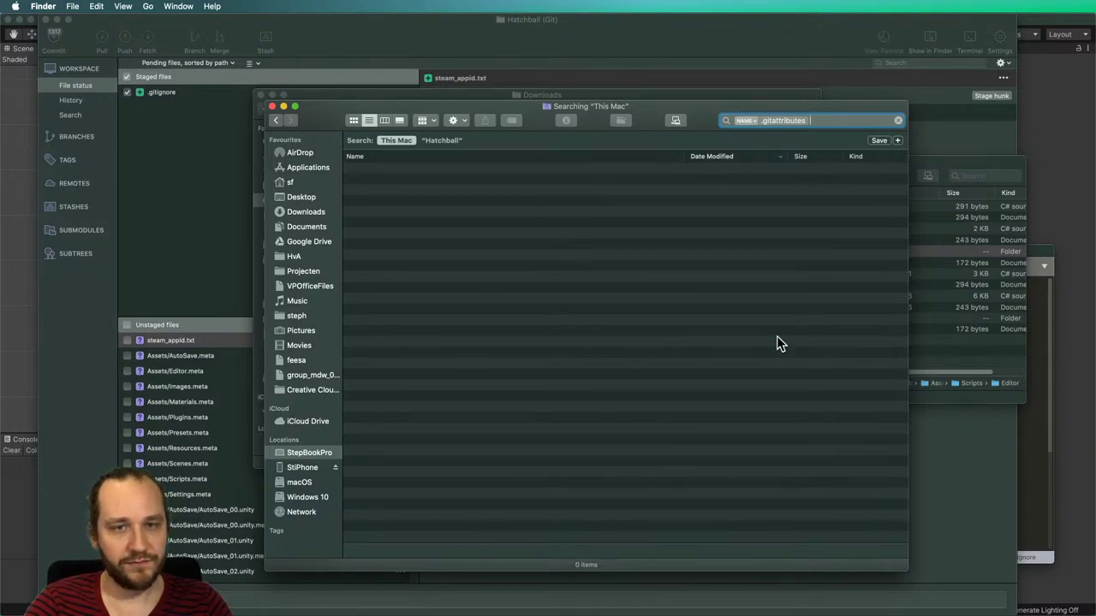
click(898, 120)
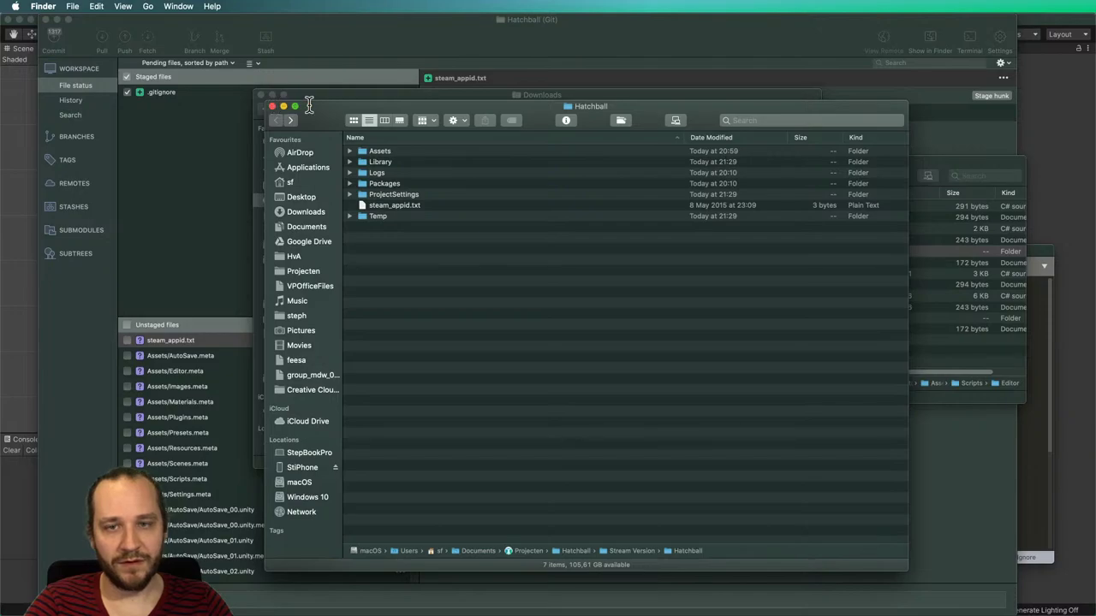
Tidy the Finder windows, closing the Scripts window, and open .gitignore in the text editor.
drag(309, 104, 330, 106)
key(super+w)
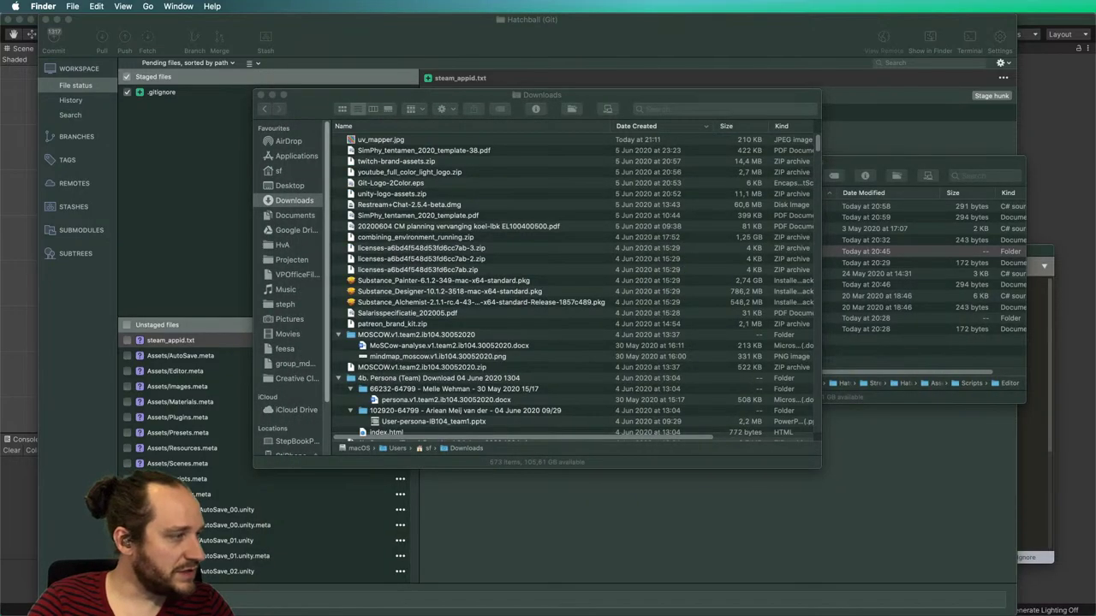
click(1074, 531)
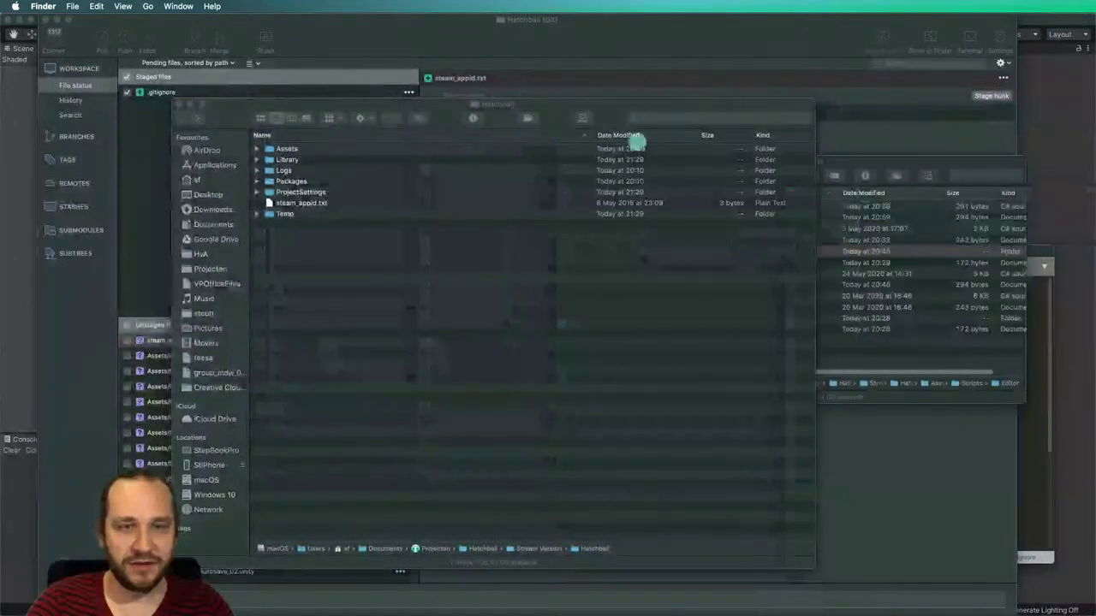
click(857, 163)
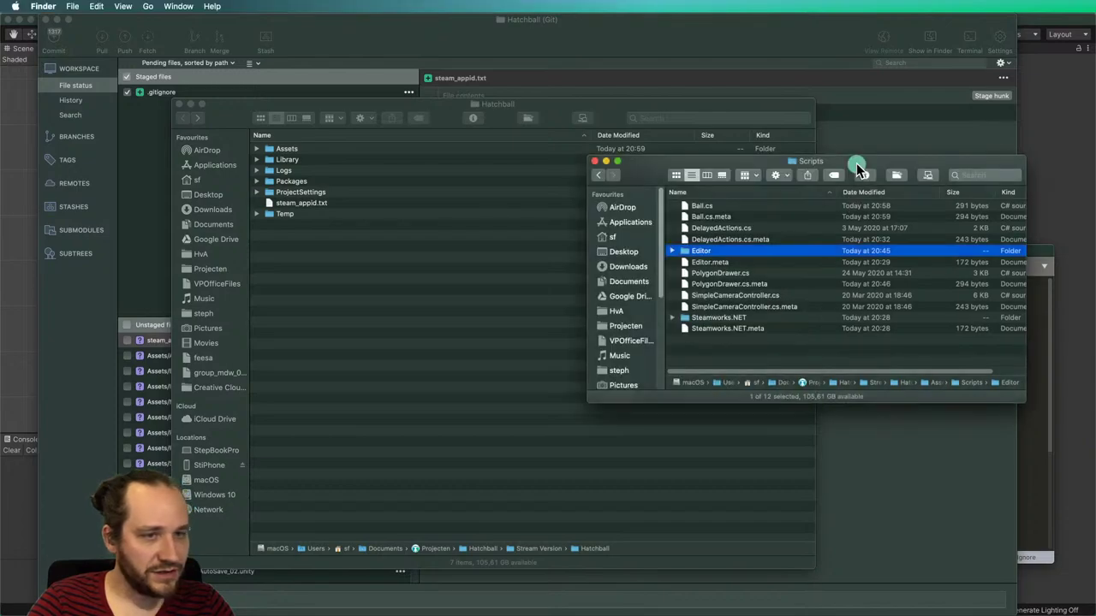
key(super+w)
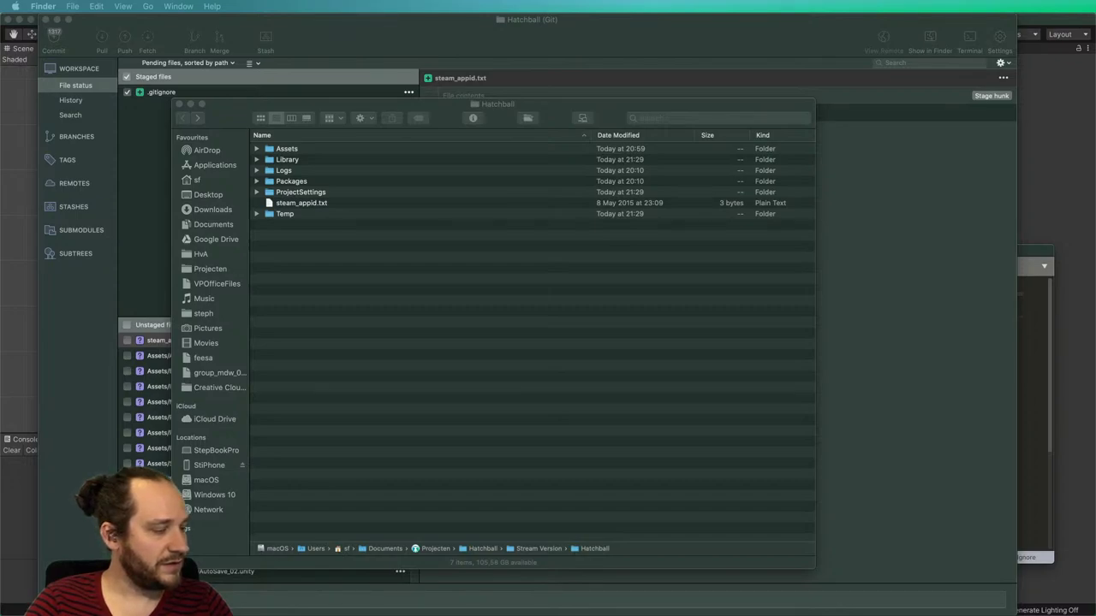
double_click(811, 246)
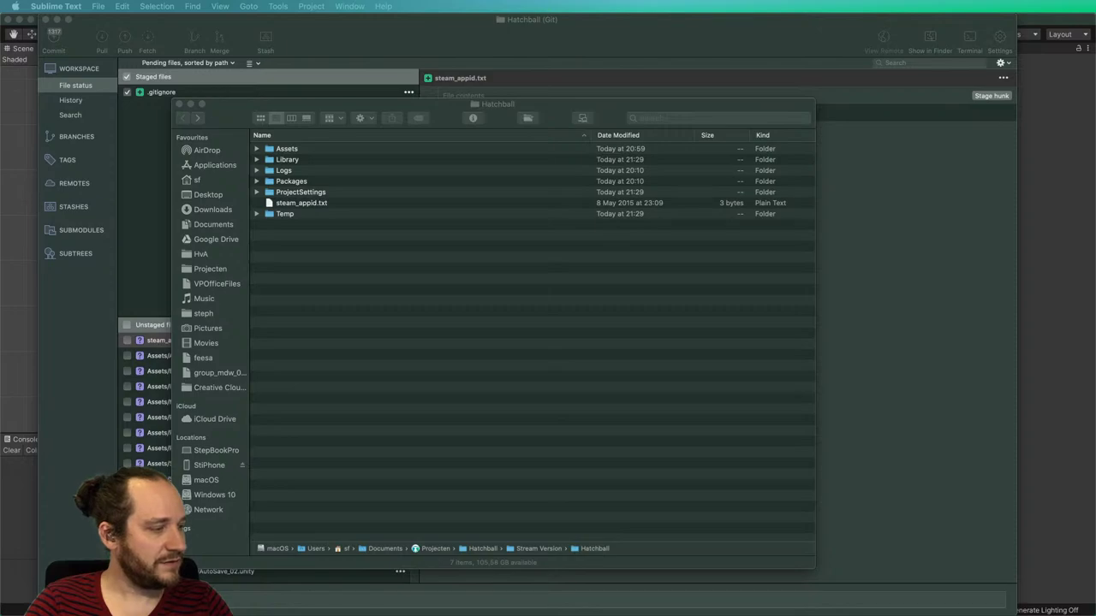
Save a copy of the old project's .gitattributes into Stream Version > Hatchball, keeping the dot-prefixed name.
key(super+Tab)
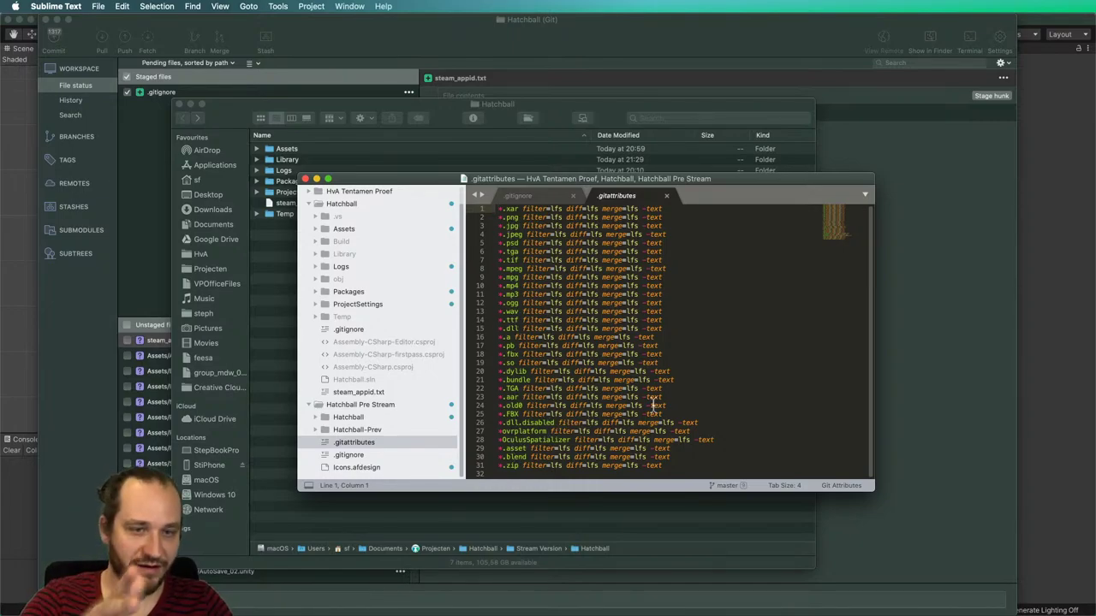
click(94, 7)
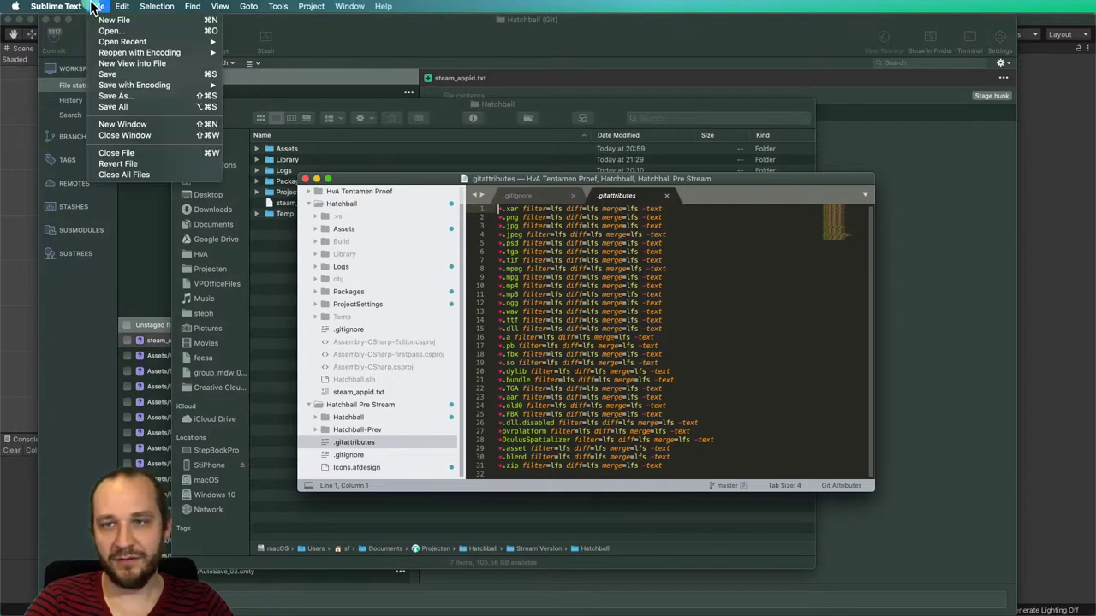
click(343, 190)
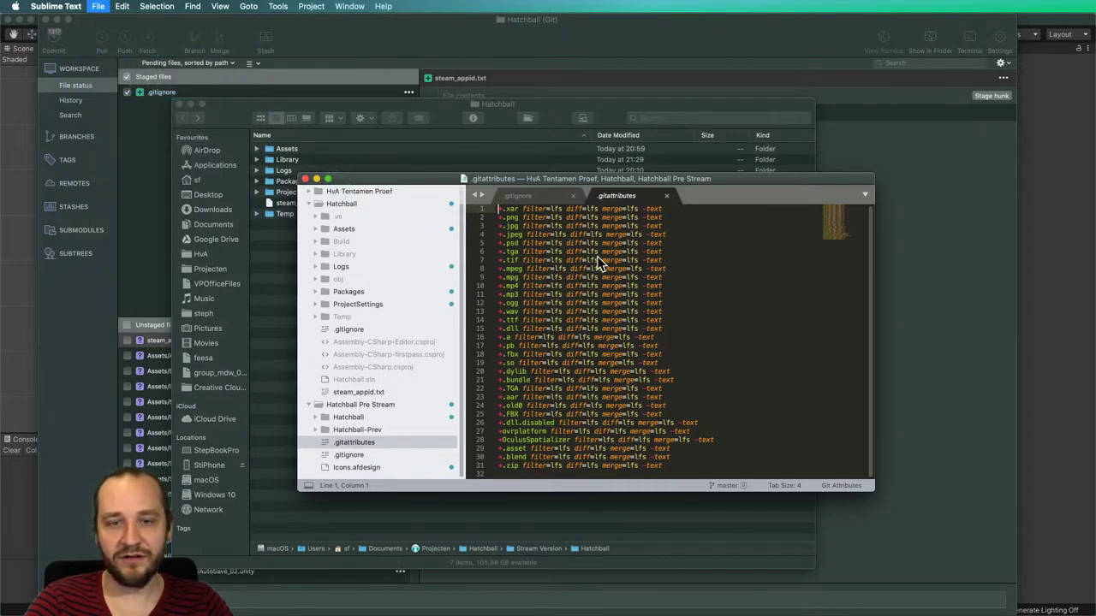
click(565, 228)
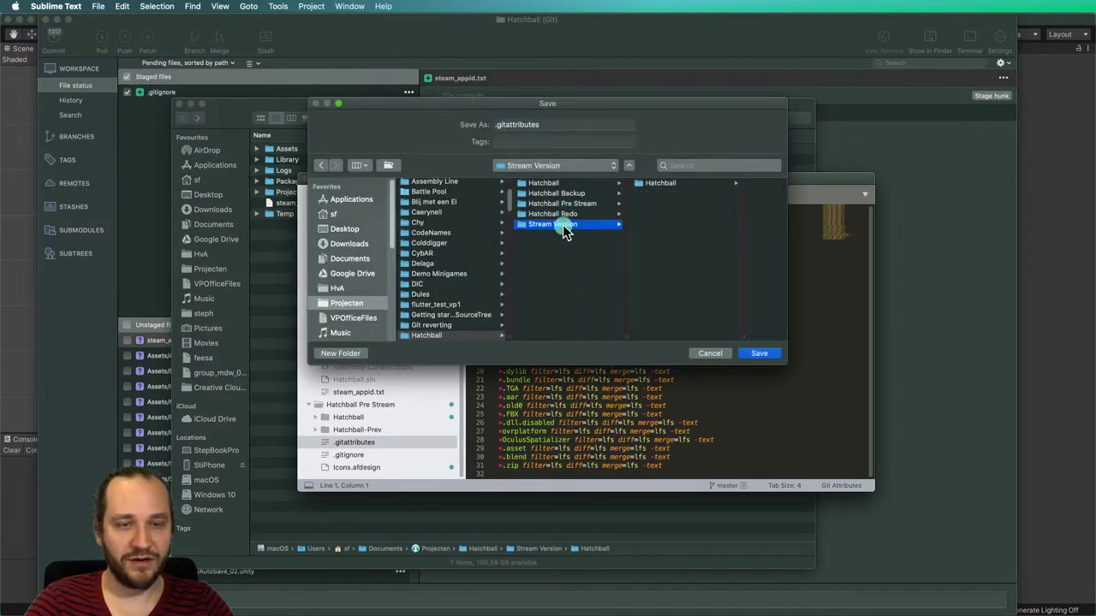
click(666, 183)
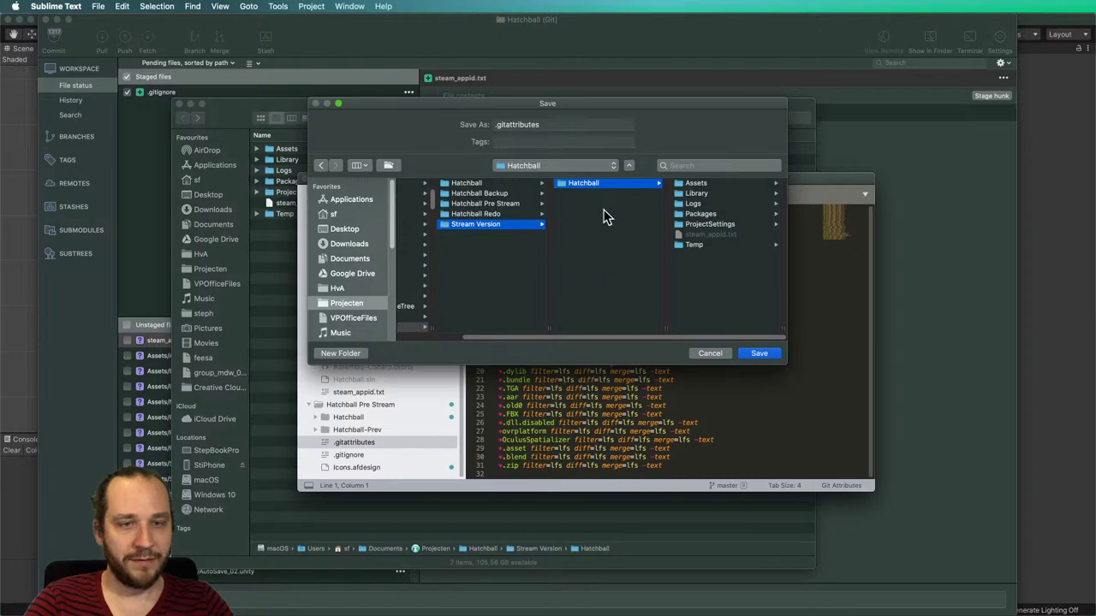
click(761, 355)
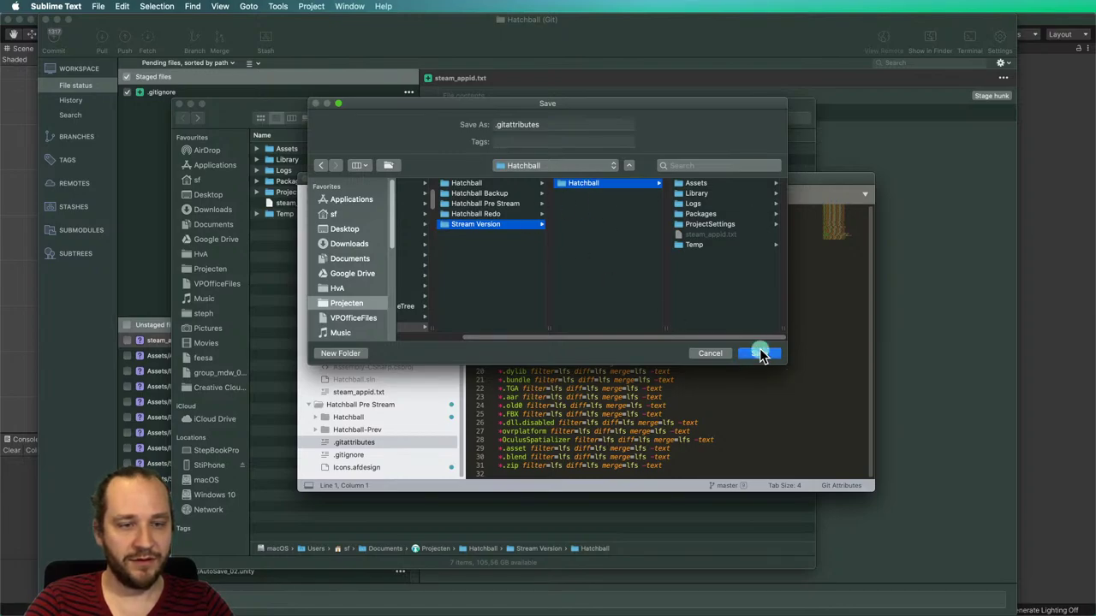
click(641, 215)
click(432, 179)
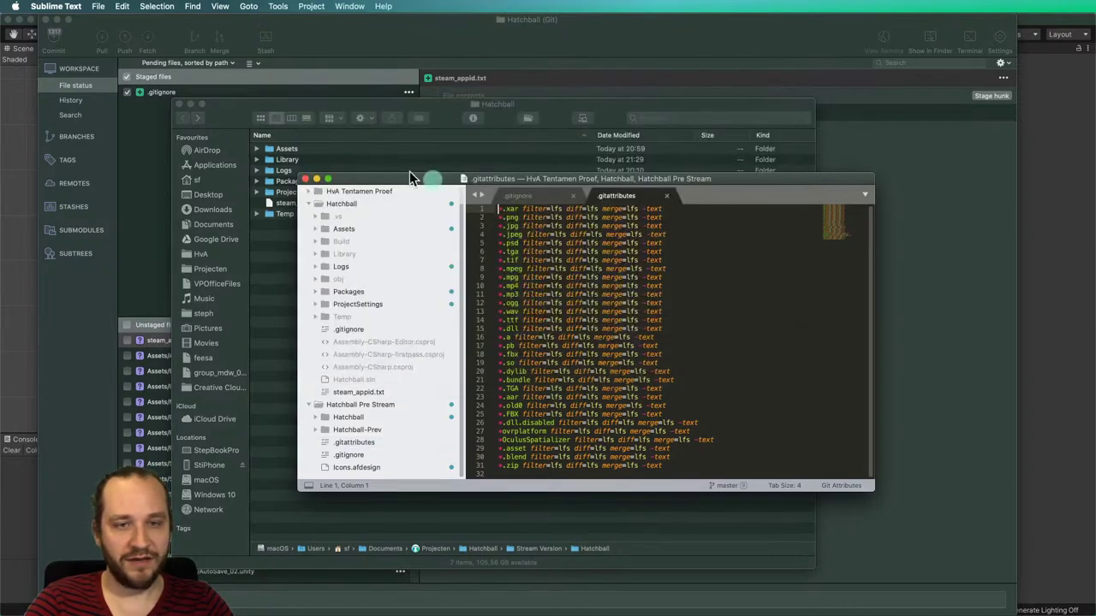
Close the .gitattributes editor and return to Sourcetree's pending file changes.
click(305, 178)
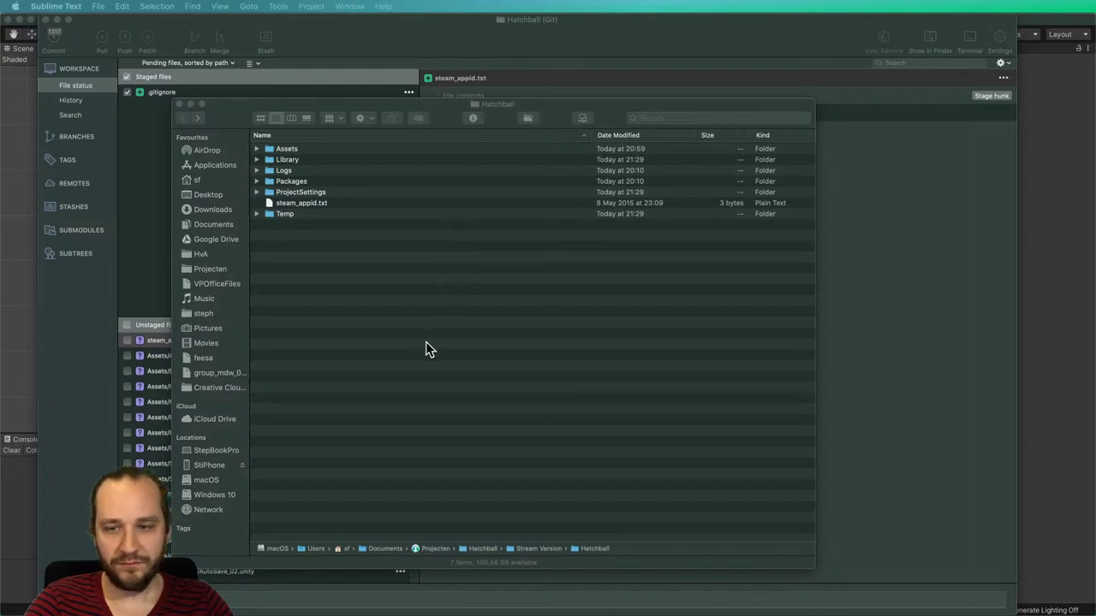
click(425, 341)
click(143, 251)
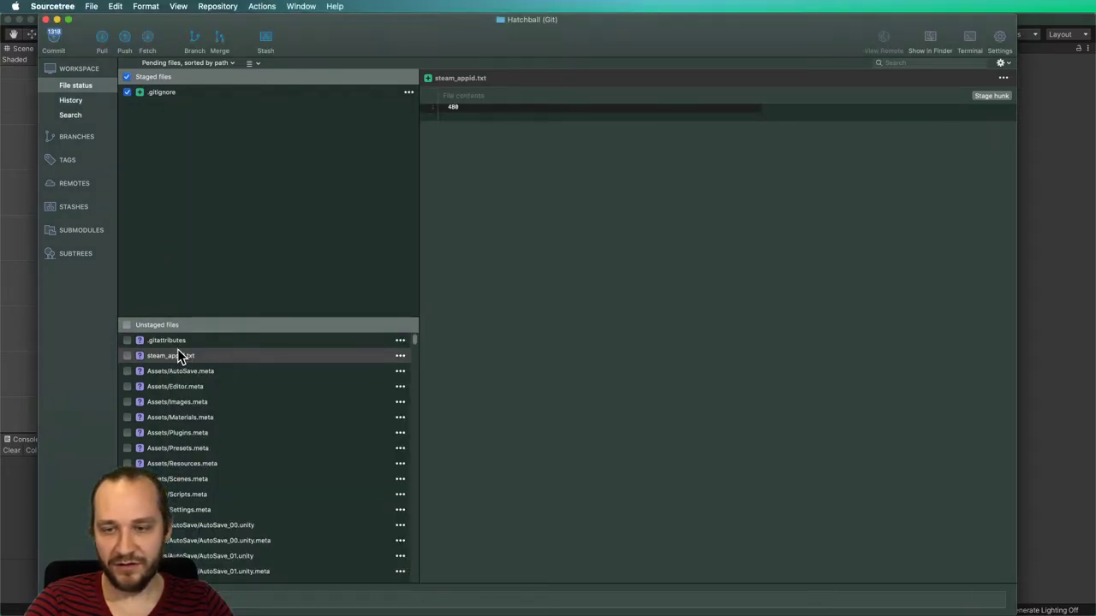
Stage .gitattributes, commit it with .gitignore as 'Initial commit.', and view master's history.
click(163, 341)
click(126, 340)
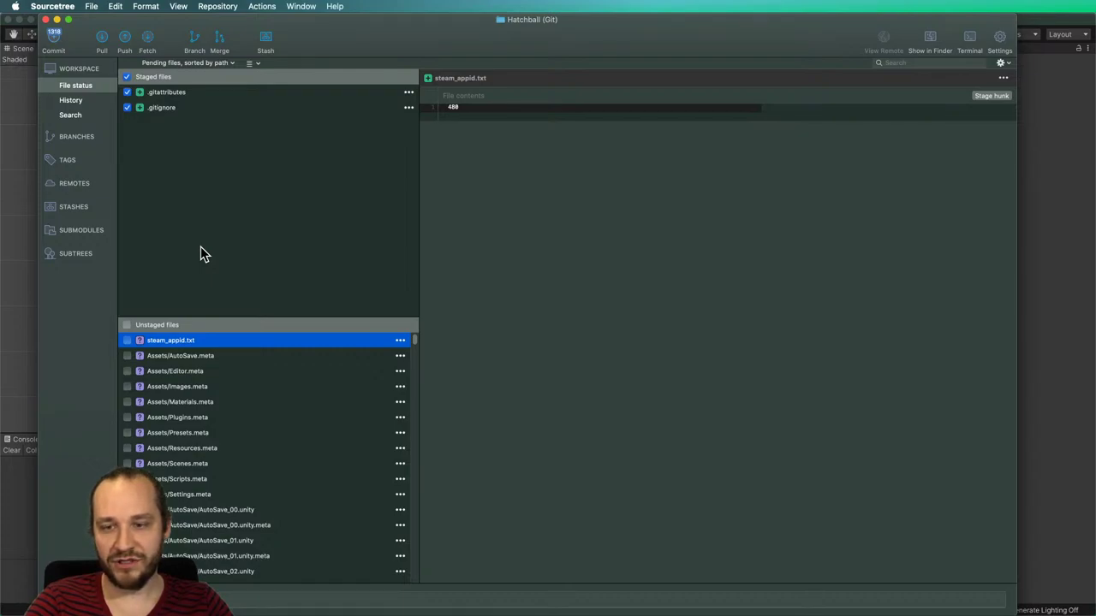
click(52, 41)
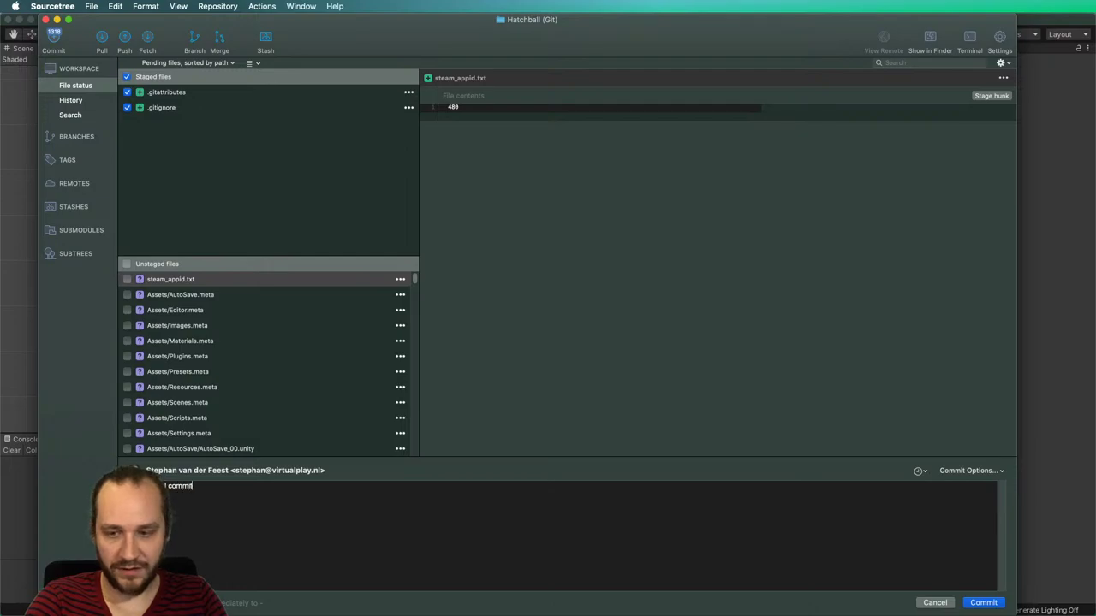
text(.)
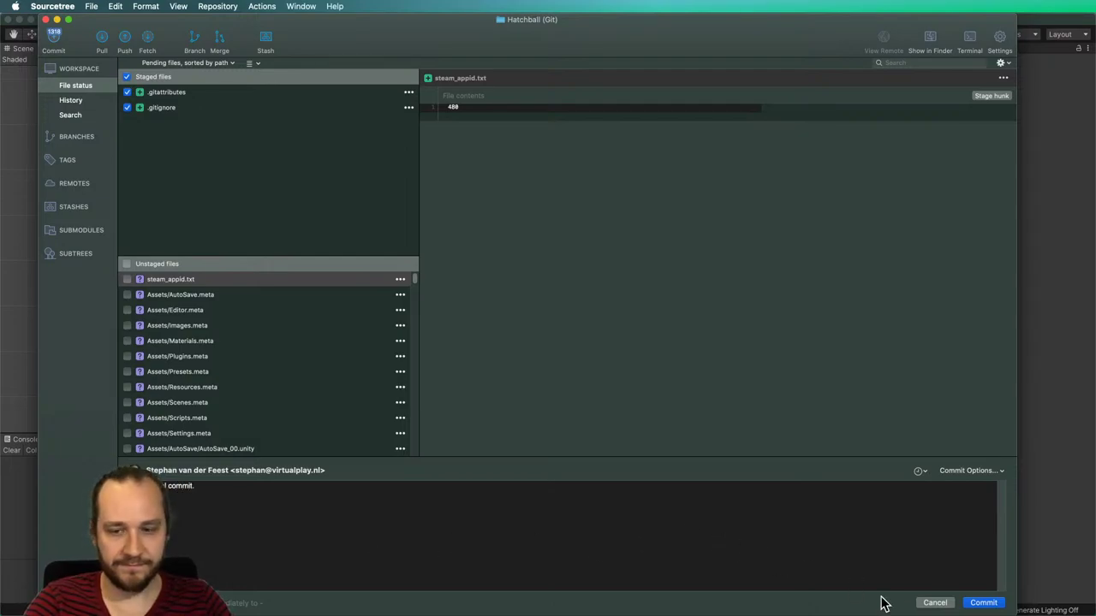
click(981, 603)
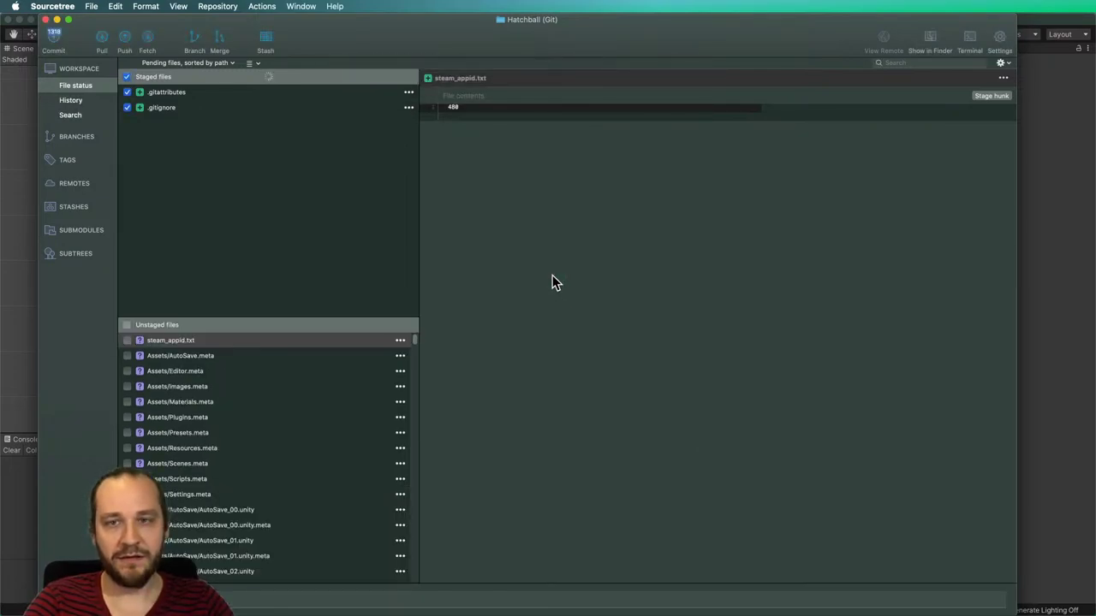
click(73, 154)
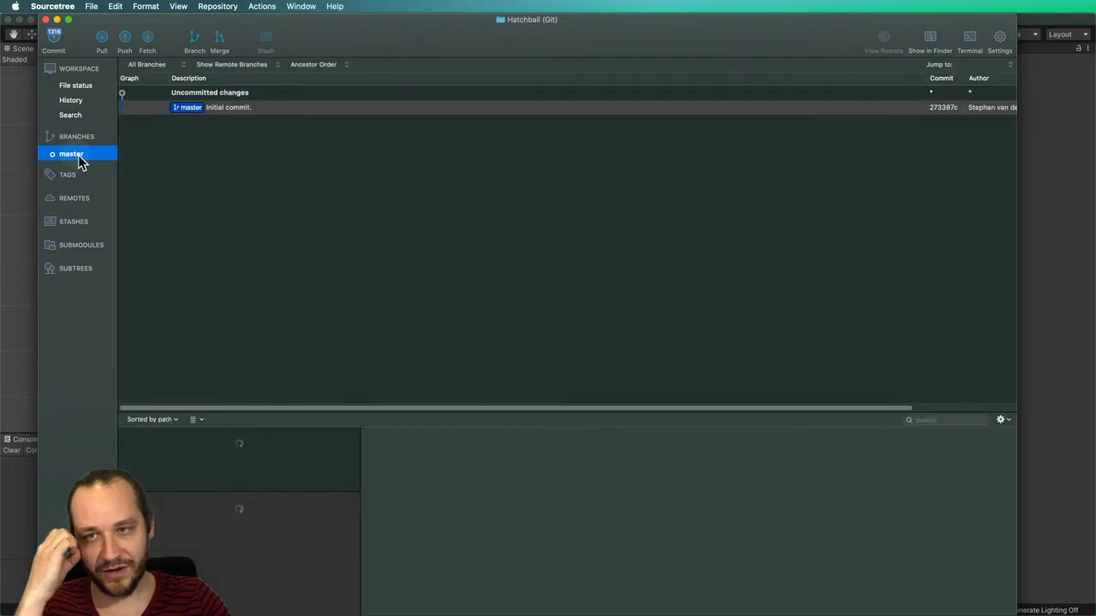
Add a new remote named origin in Repository Settings, then switch to Safari for its URL.
click(217, 6)
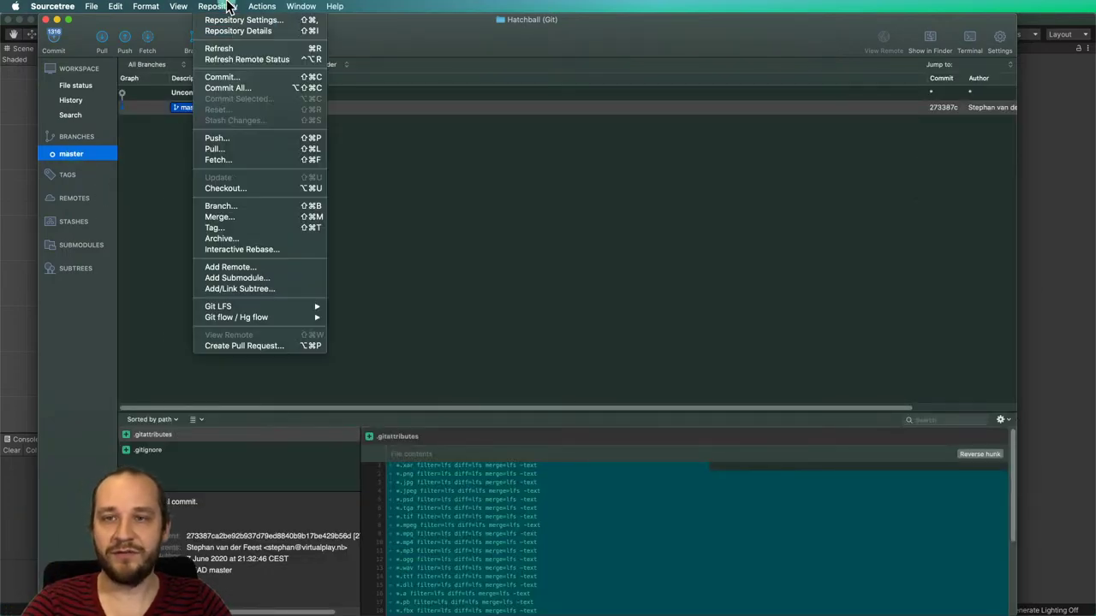
click(222, 22)
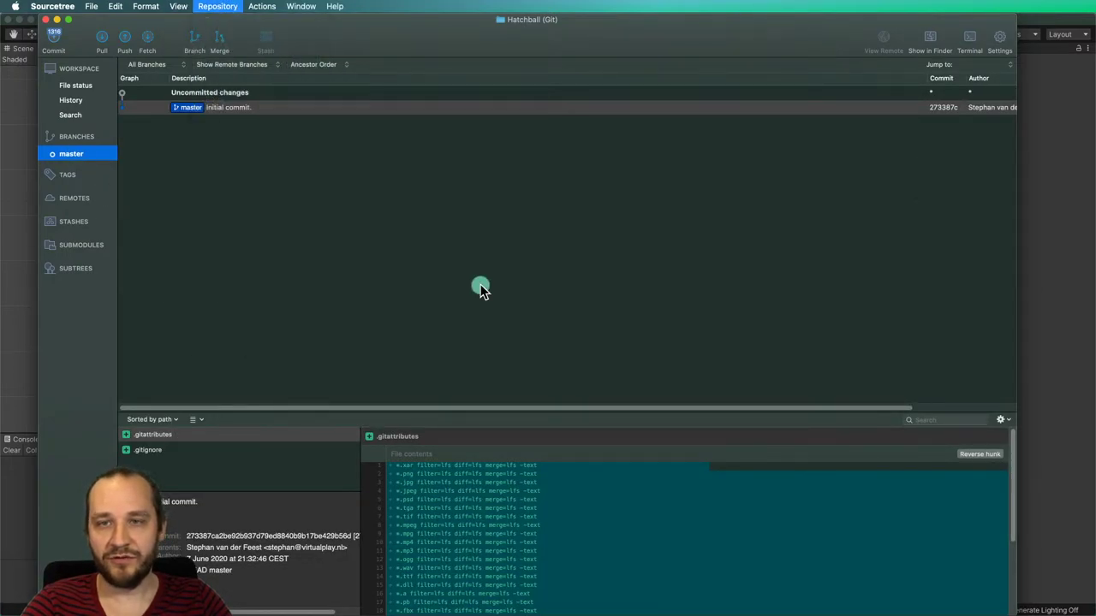
click(523, 77)
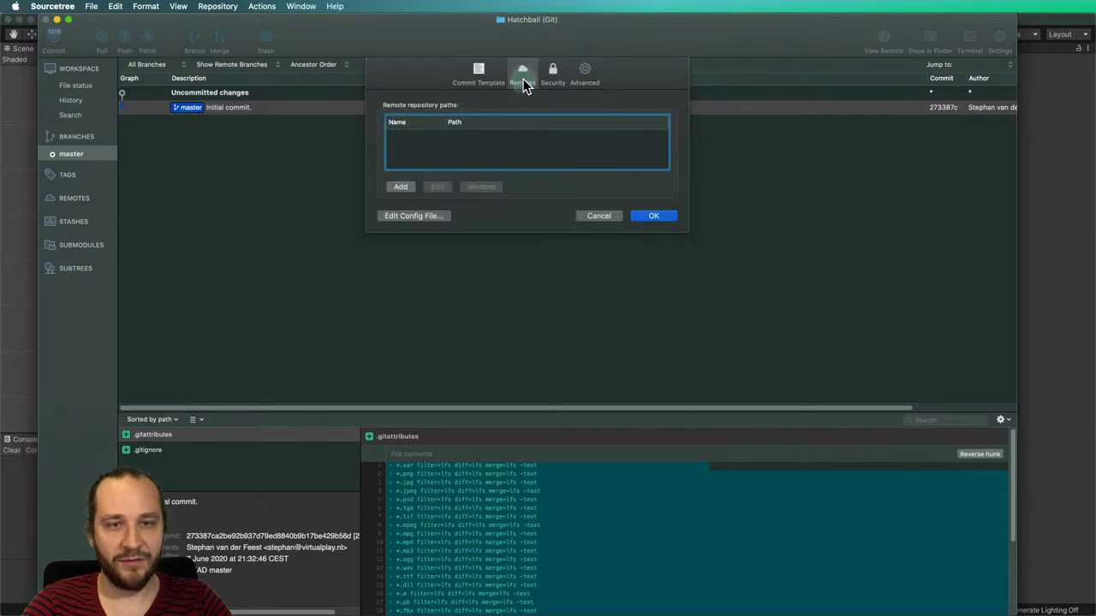
click(402, 187)
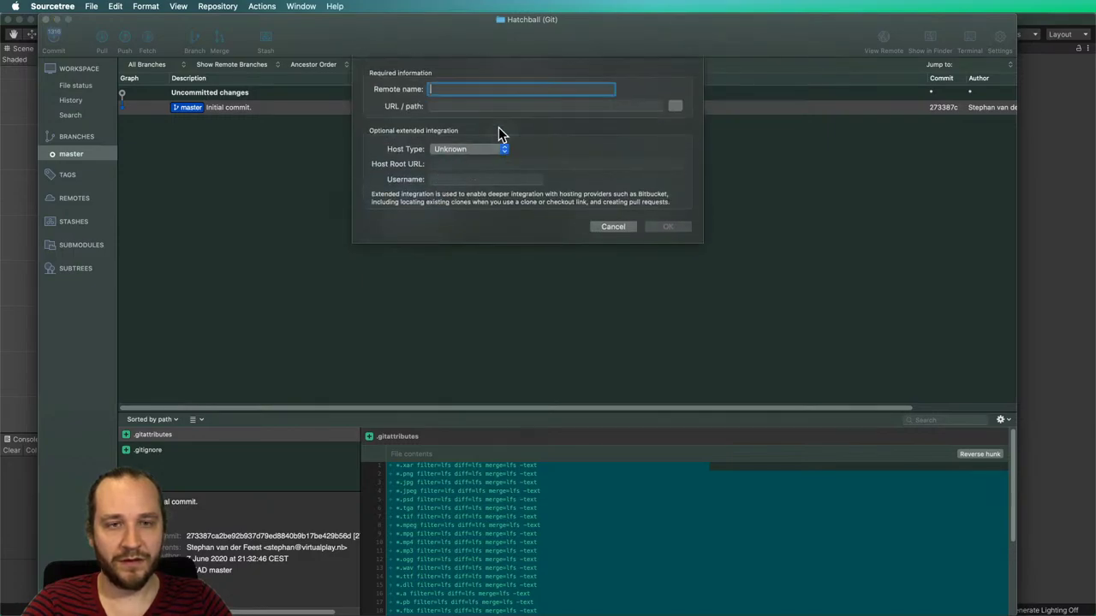
text(origin)
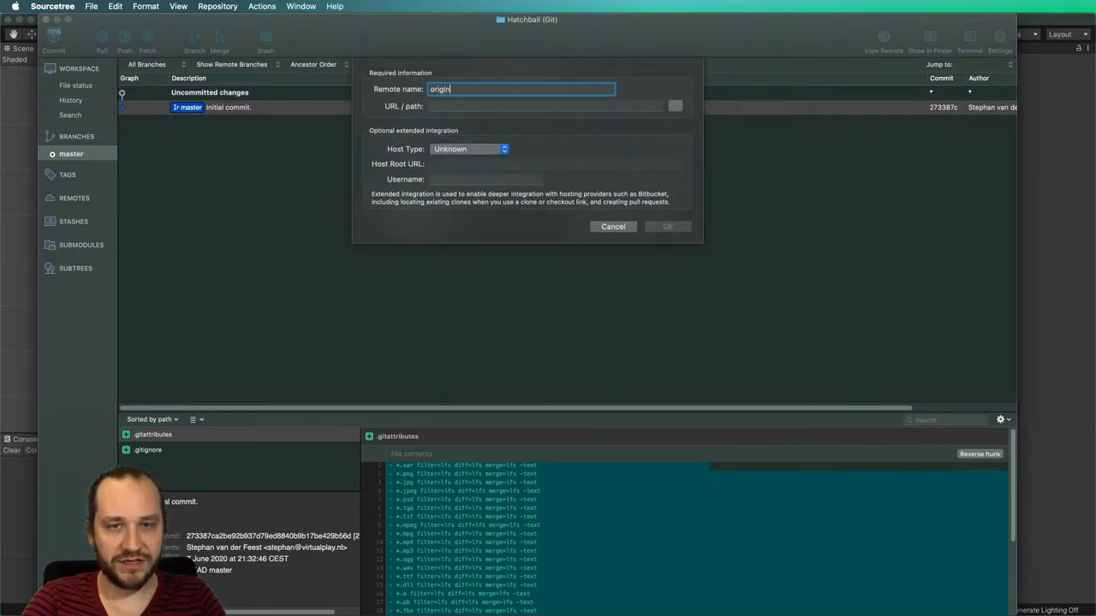
key(Tab)
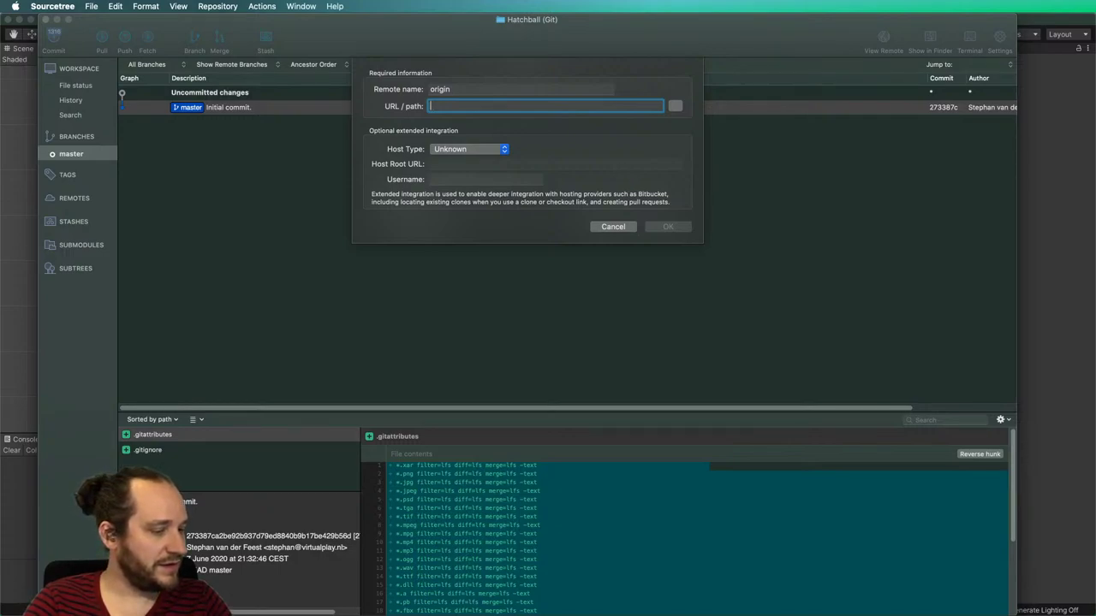
key(super+space)
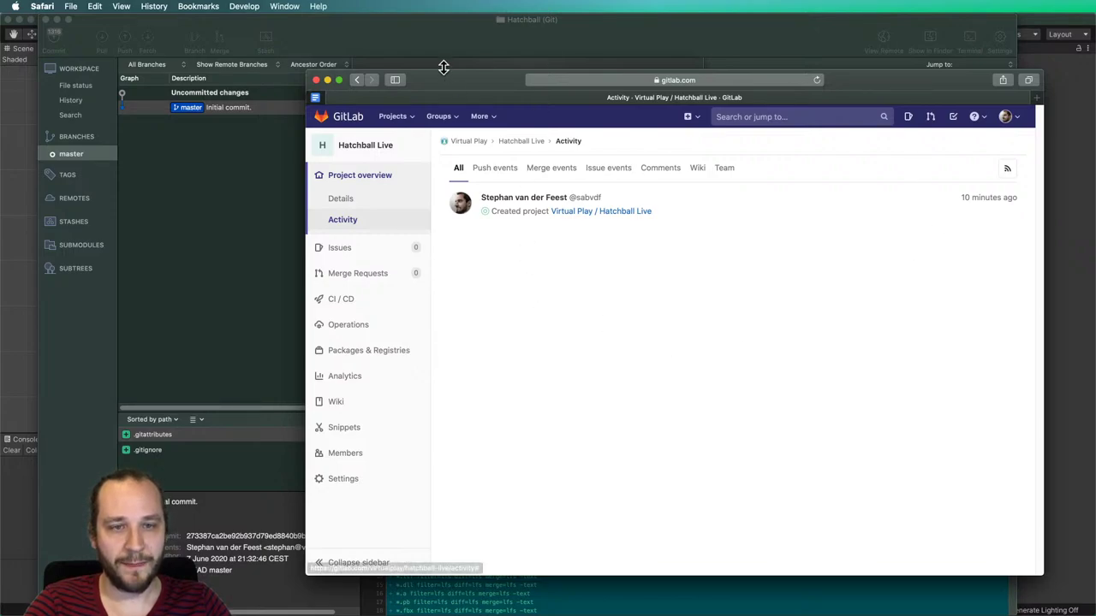
drag(462, 81, 1095, 84)
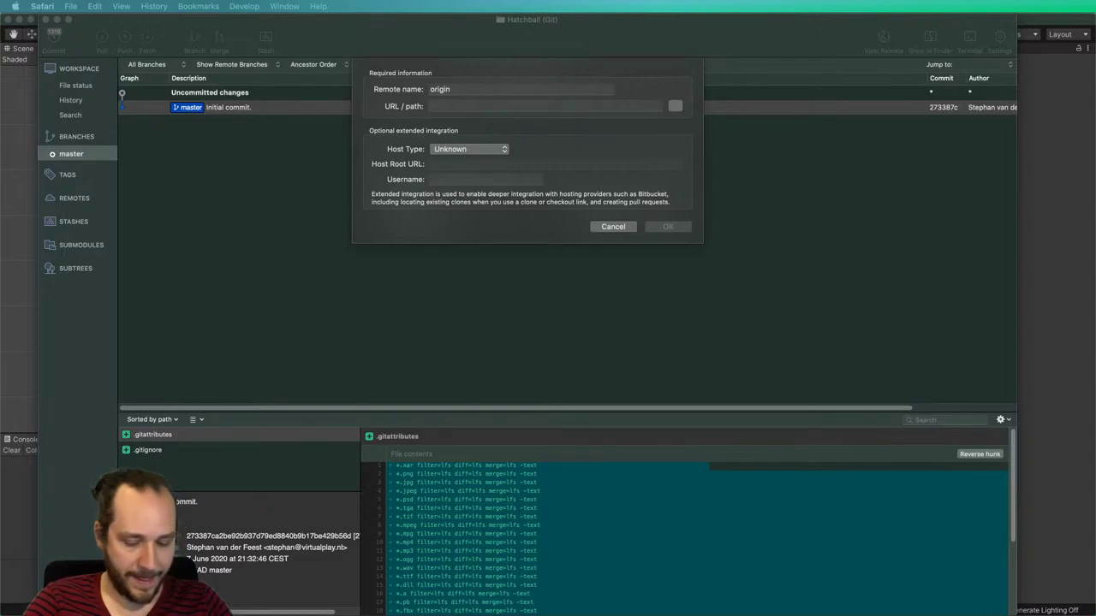
click(477, 105)
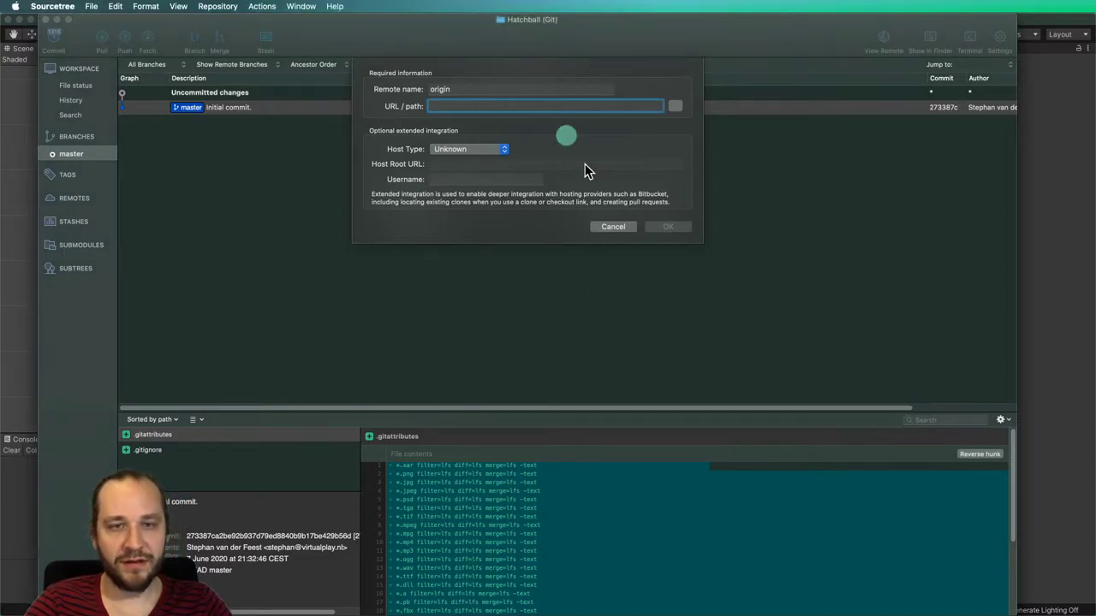
key(super+v)
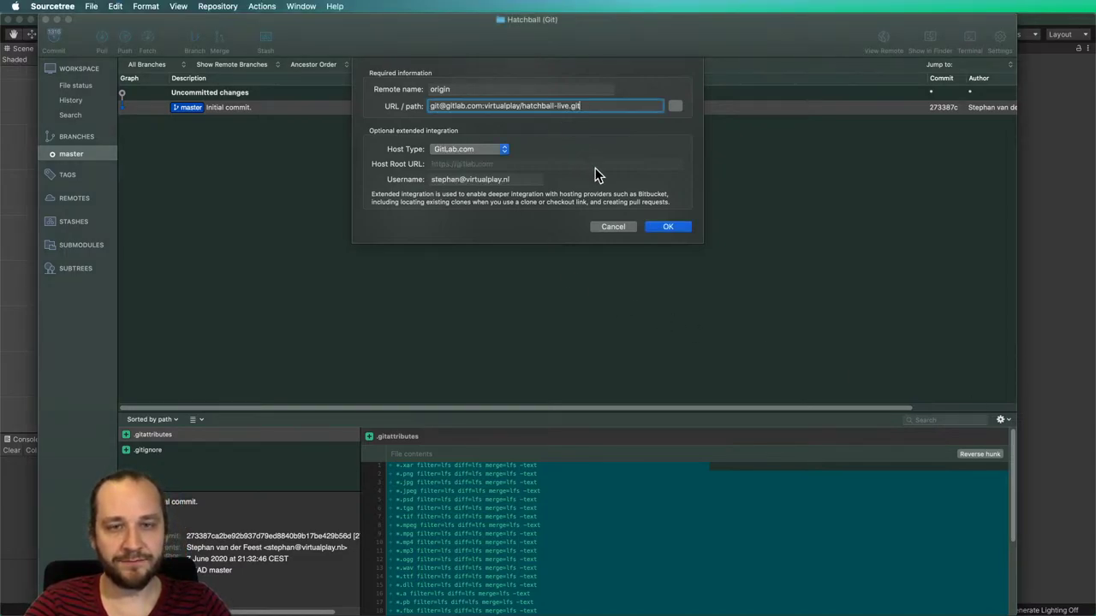
Save the origin remote, close Repository Settings, and push master to origin.
click(671, 228)
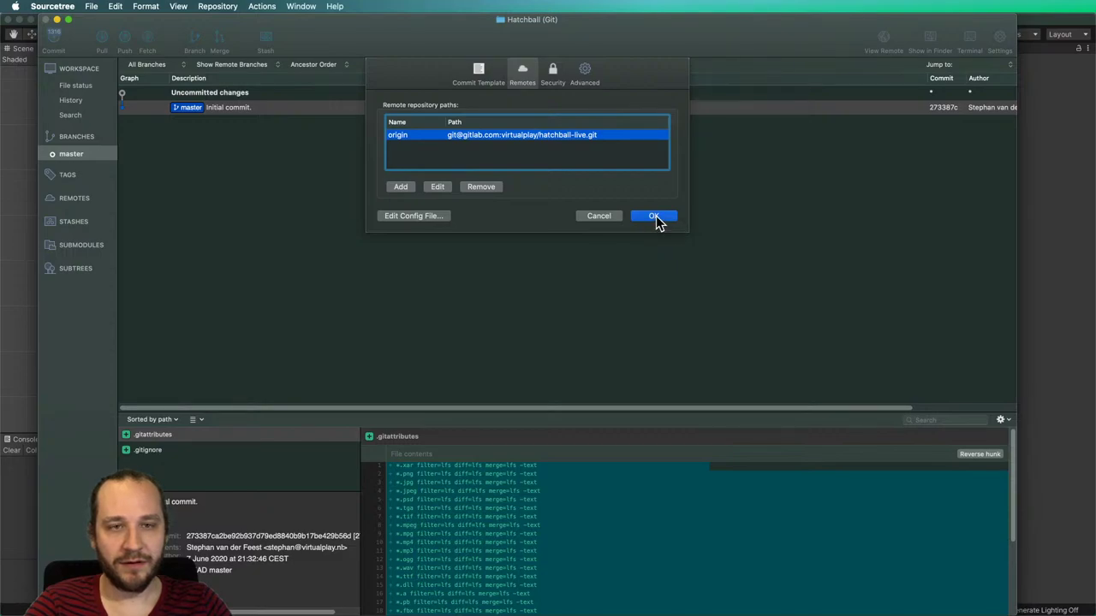
click(654, 216)
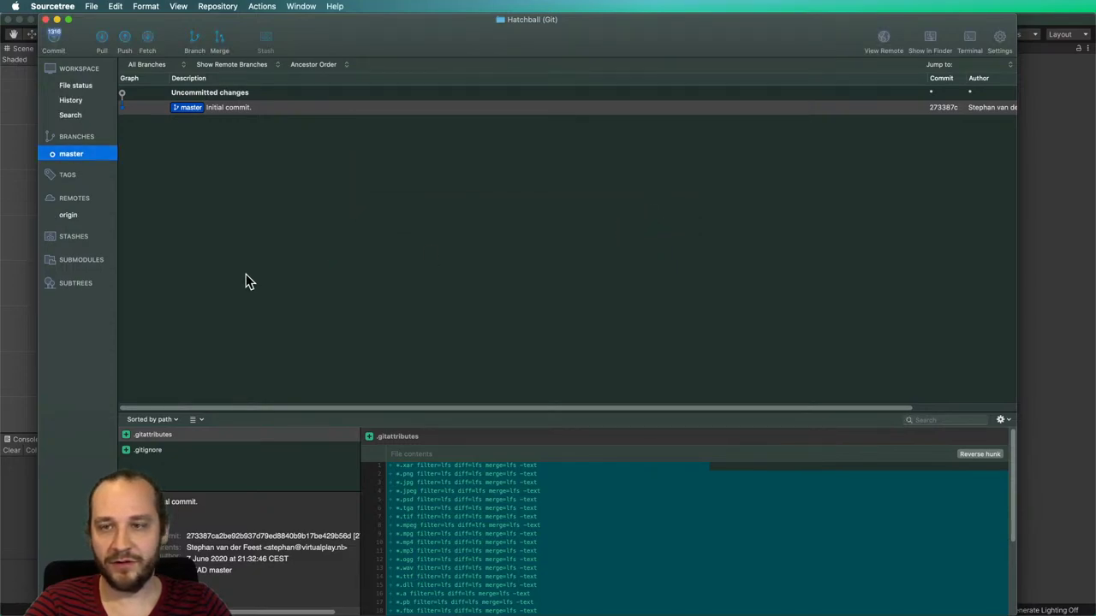
click(123, 44)
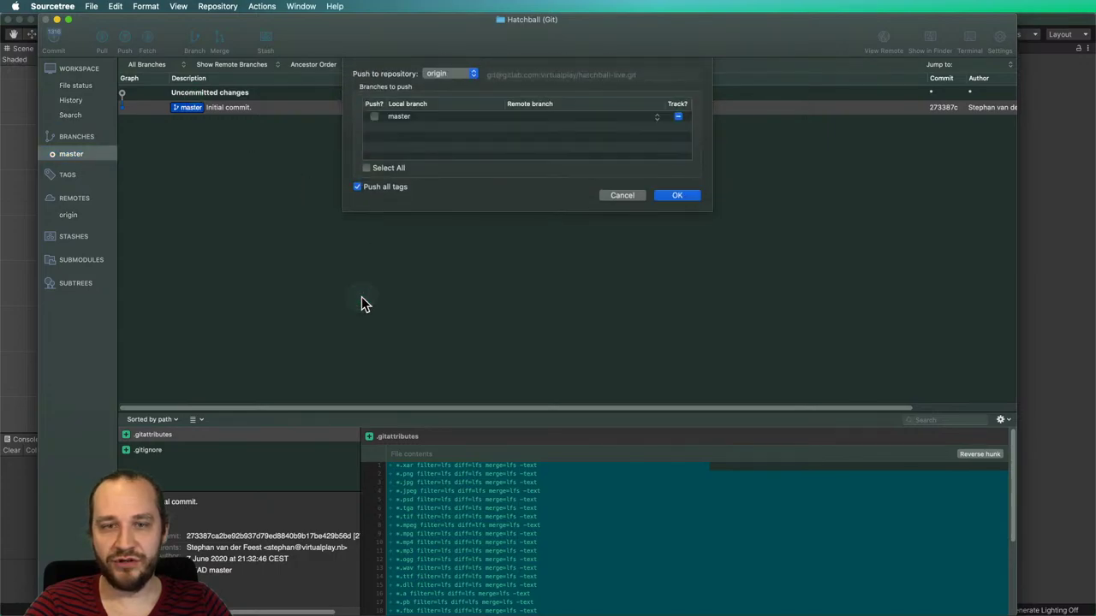
click(374, 117)
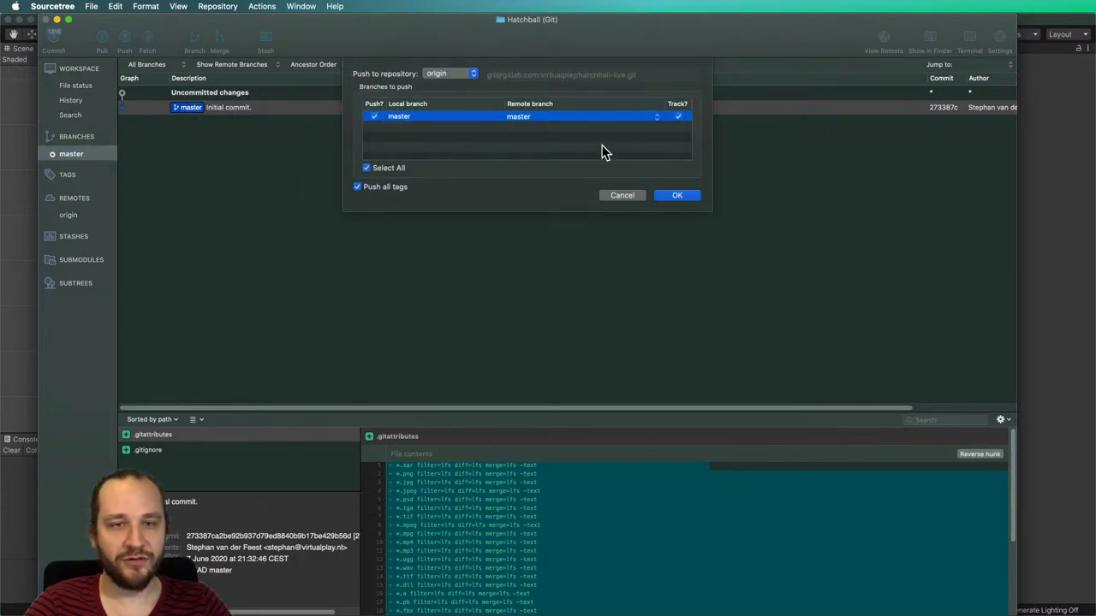
click(677, 195)
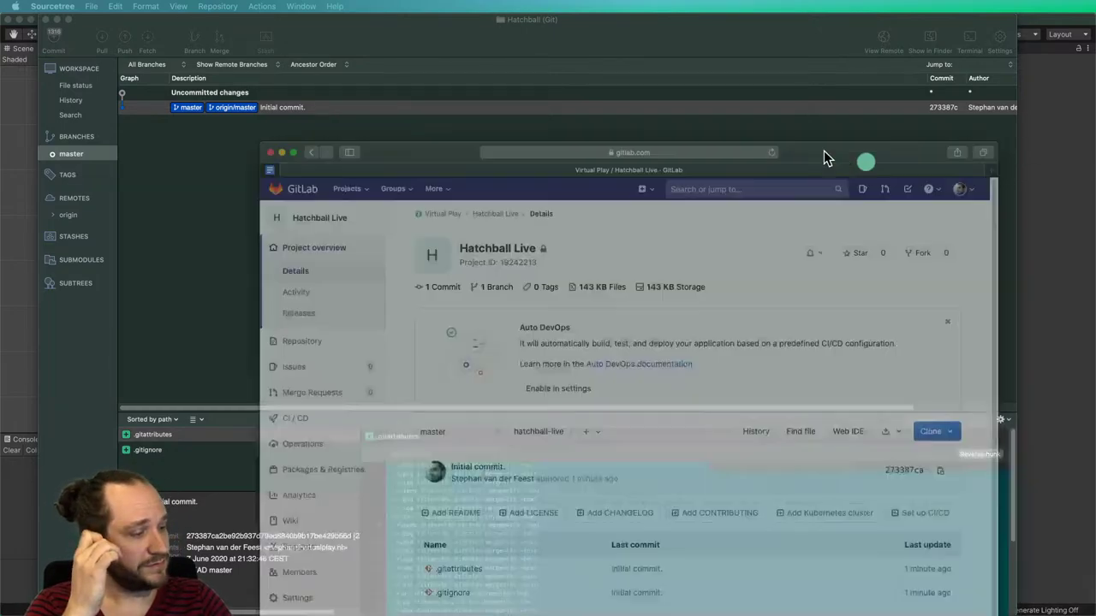
Reposition the GitLab project window and dismiss the Auto DevOps banner.
drag(822, 159, 900, 67)
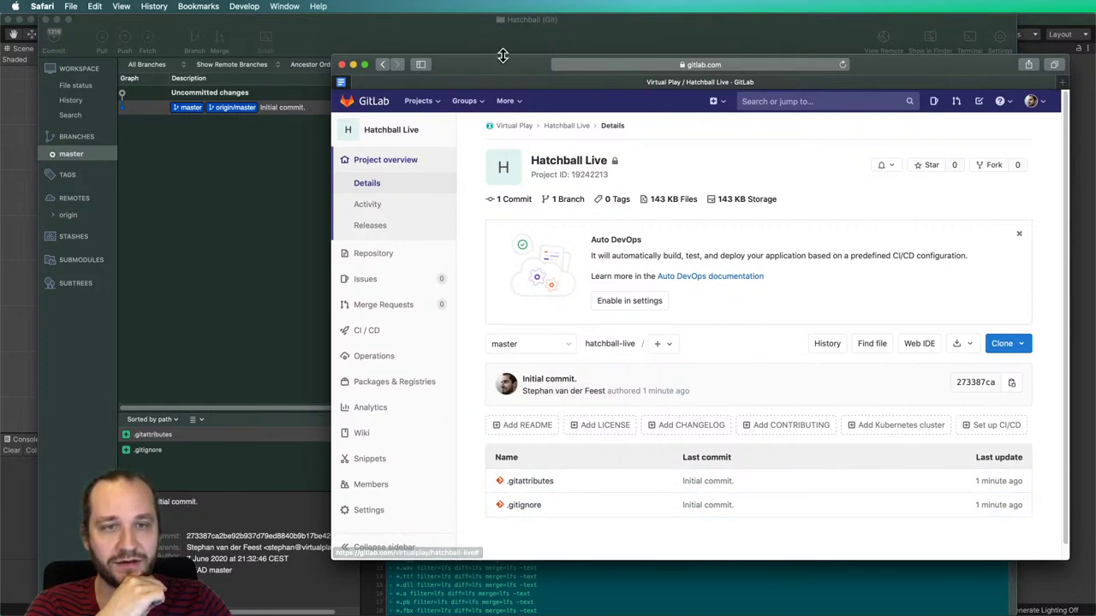
click(1019, 233)
click(856, 320)
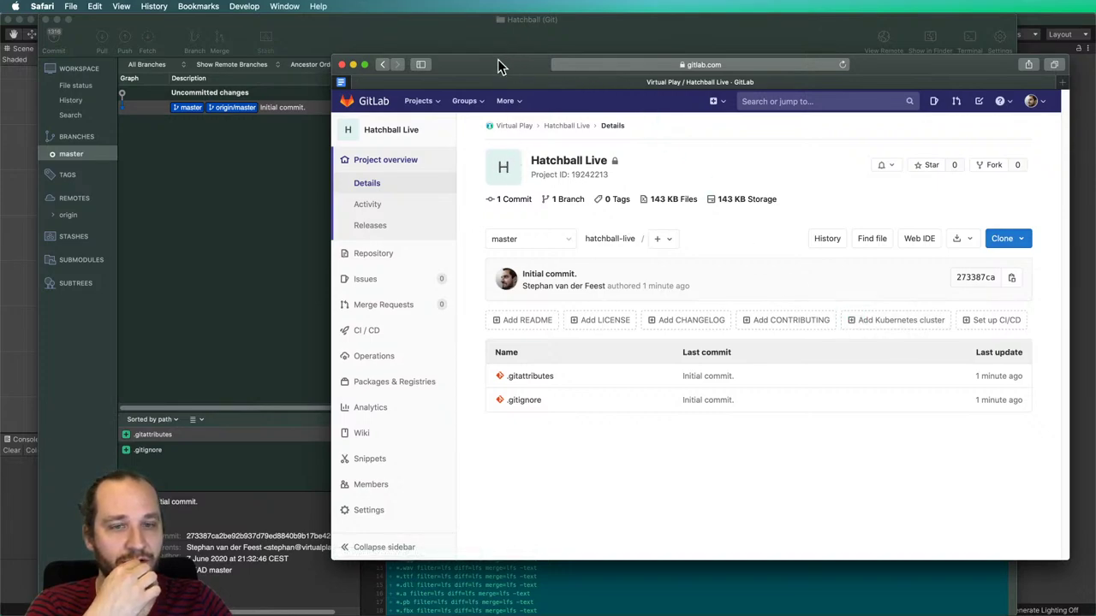
mouse_move(364, 513)
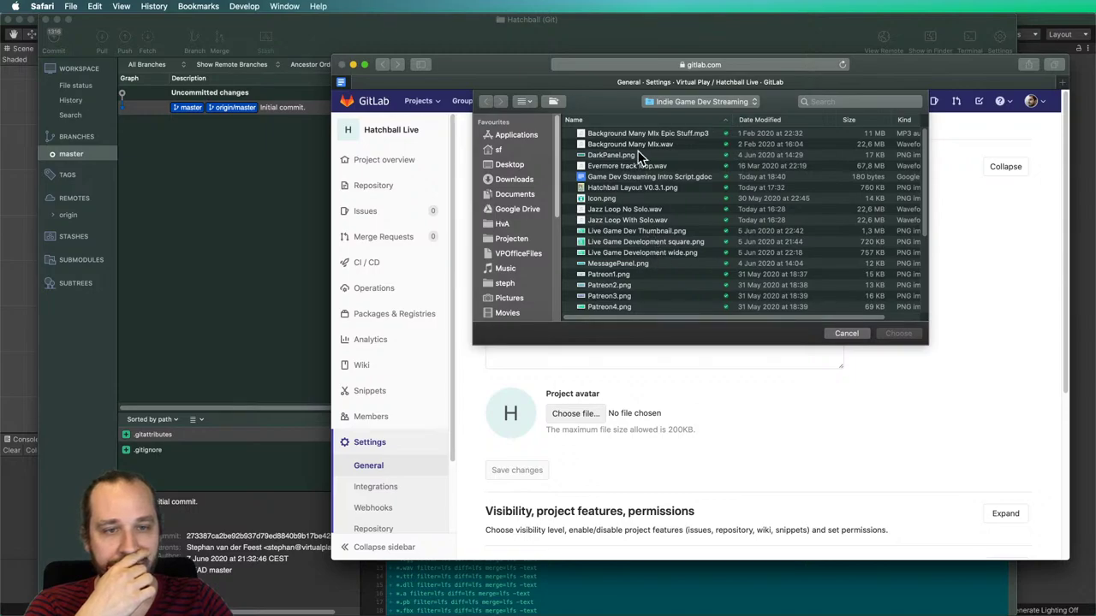
Browse to the Google Drive folder to pick the project avatar image.
click(673, 104)
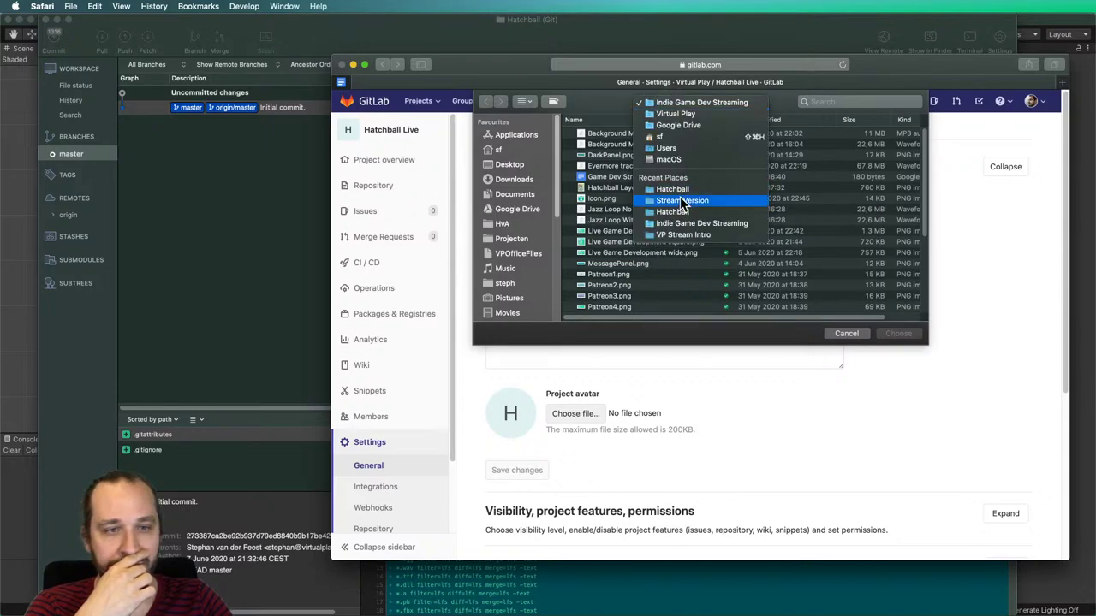
click(505, 216)
click(519, 209)
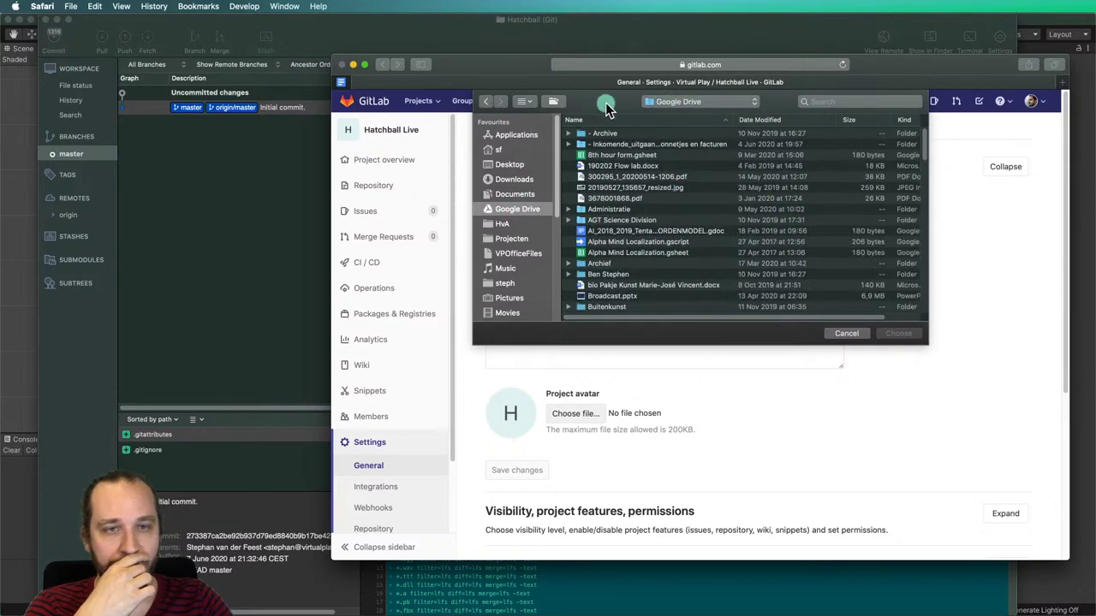
drag(525, 66, 1095, 185)
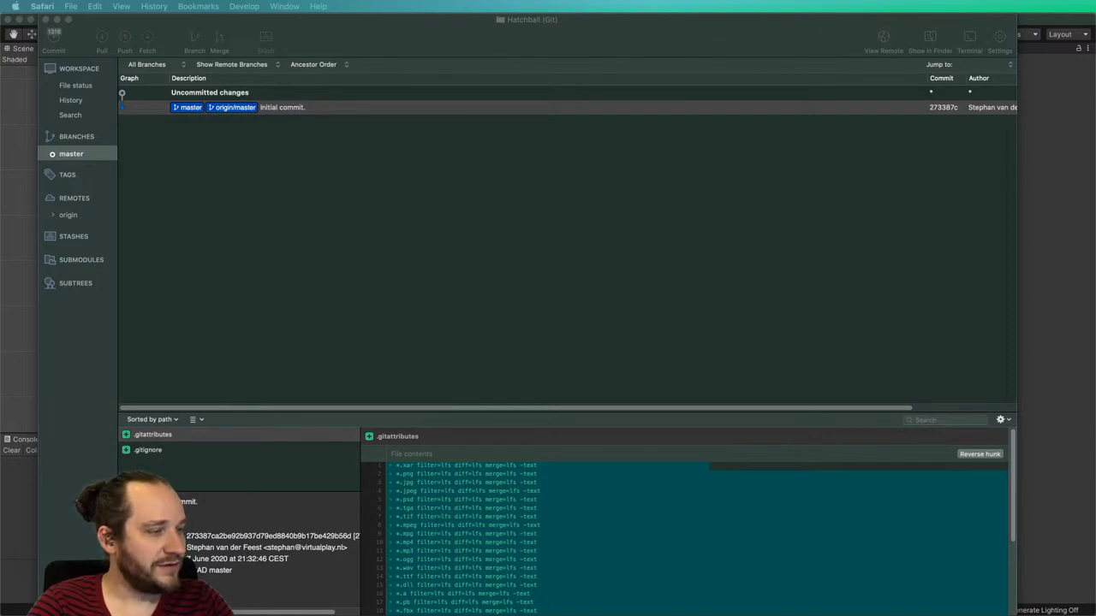
Check Sourcetree, then open the Hatchball Live project overview on GitLab.
key(super+Tab)
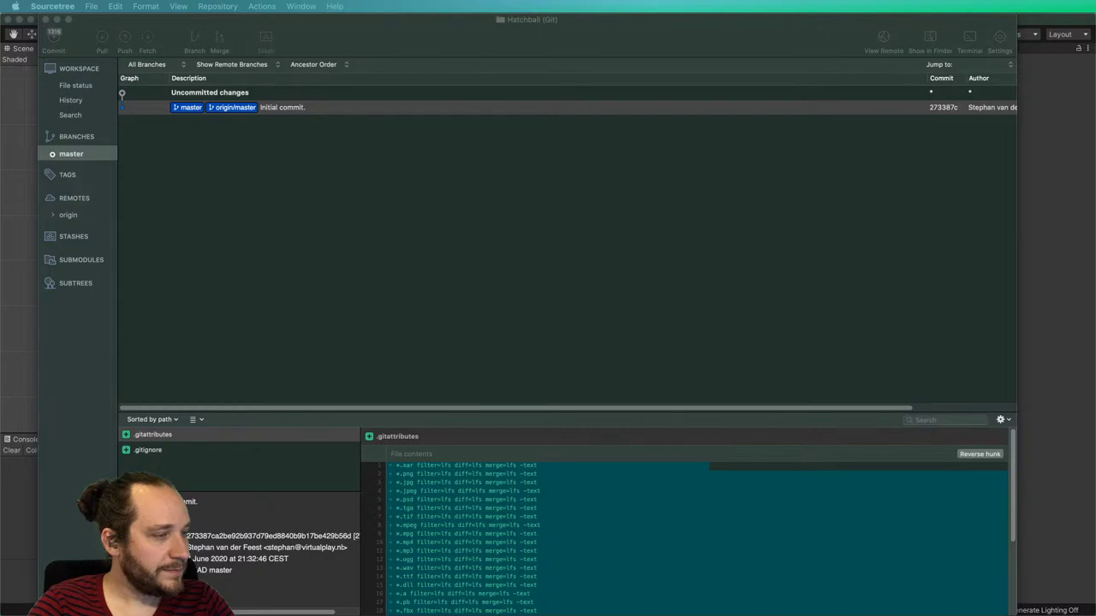
key(super+Tab)
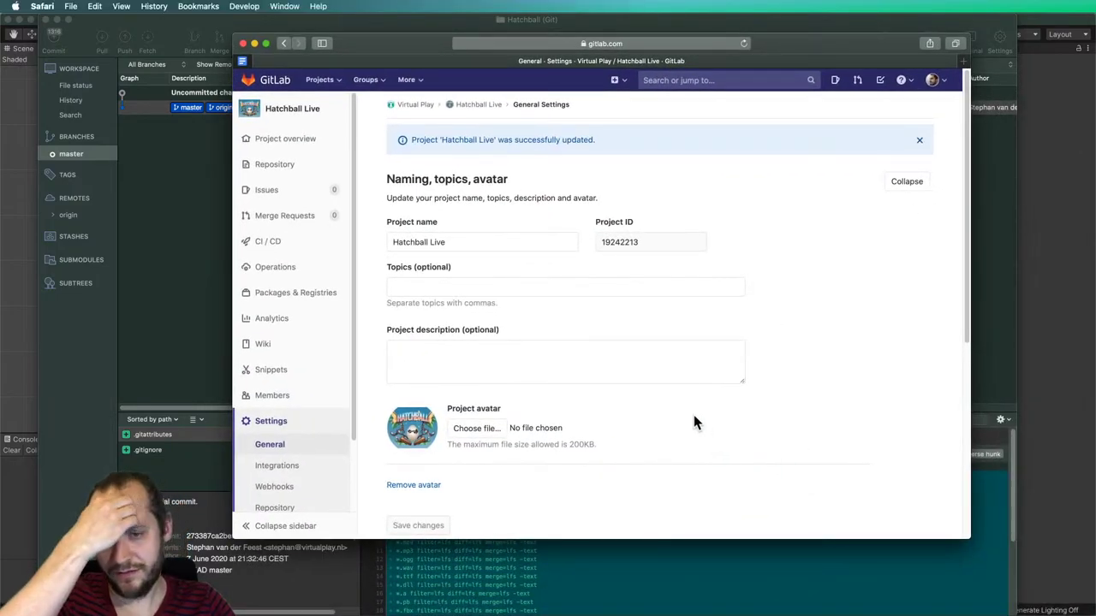
click(473, 107)
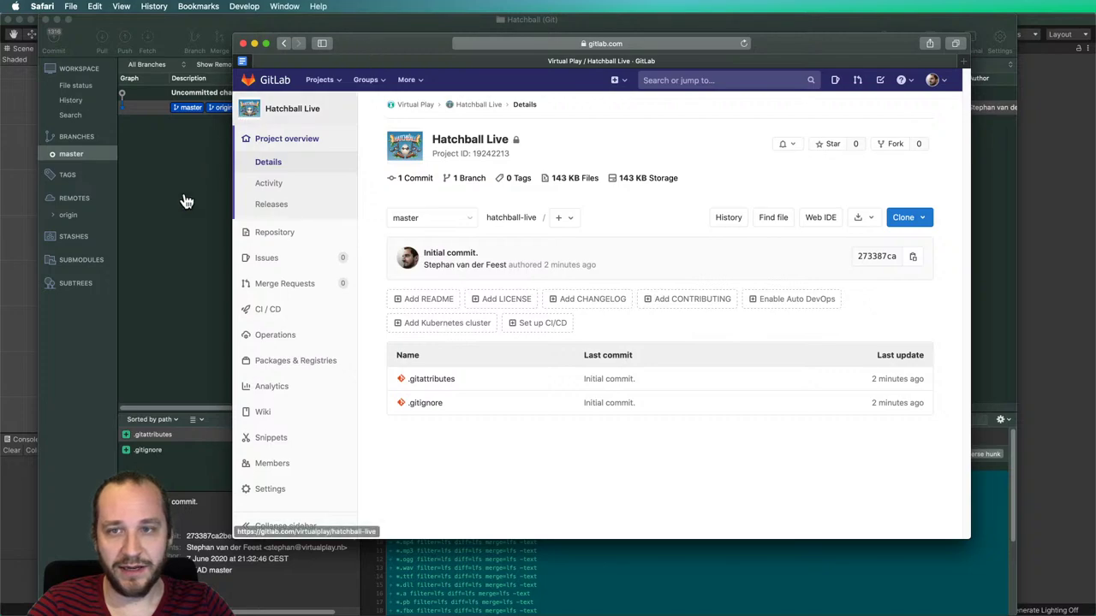
click(190, 169)
Commit the staged asset files with message 'Adds all used asset packages; first version of physics.'.
click(264, 94)
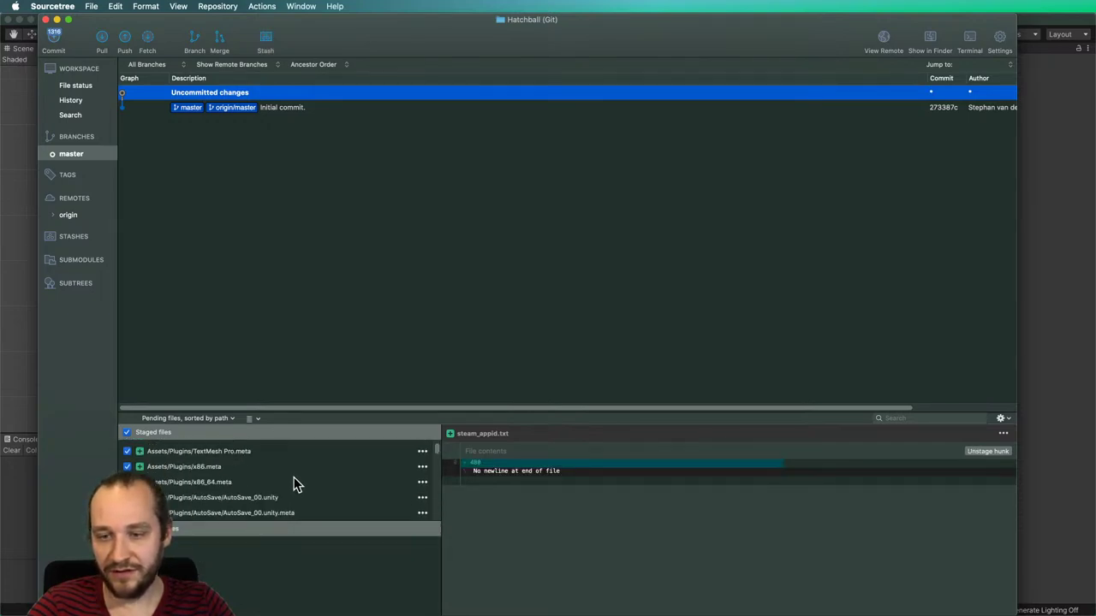
mouse_move(436, 447)
mouse_down()
mouse_move(437, 519)
mouse_move(434, 435)
mouse_up()
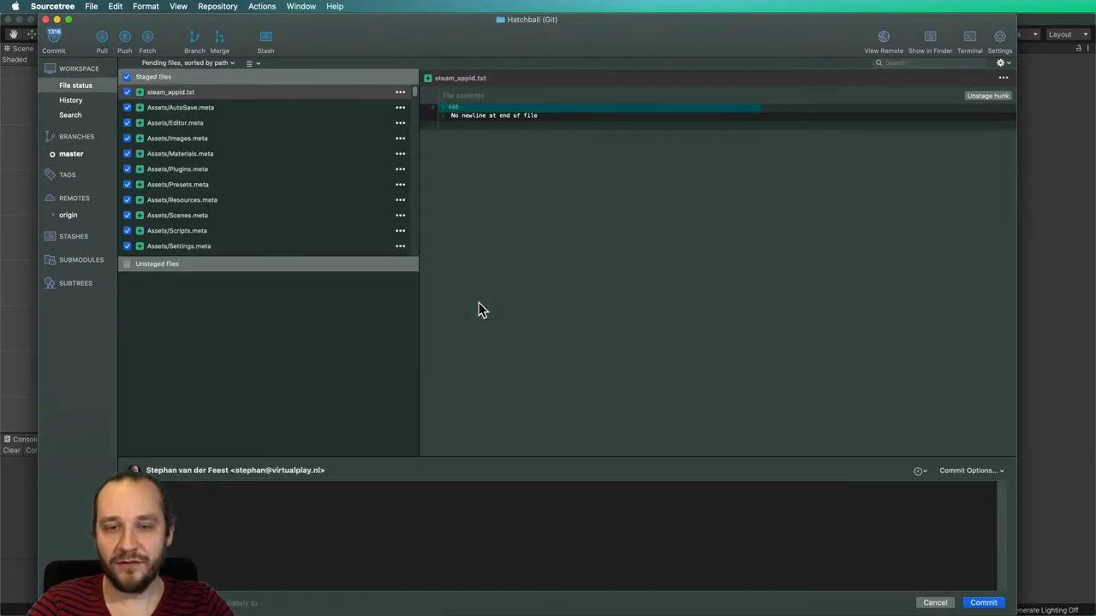
click(315, 535)
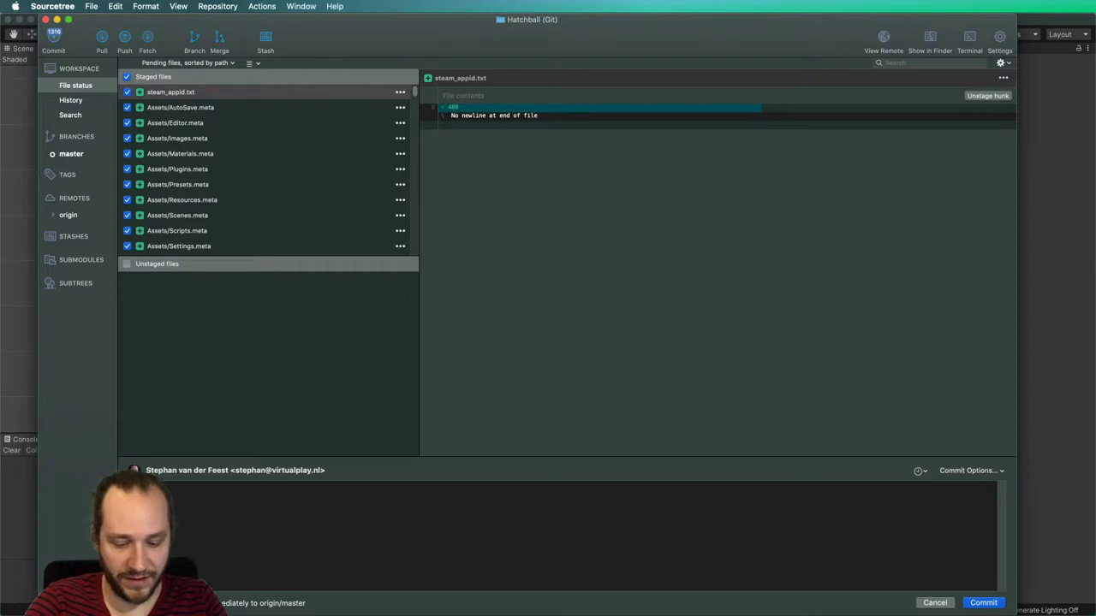
text(all)
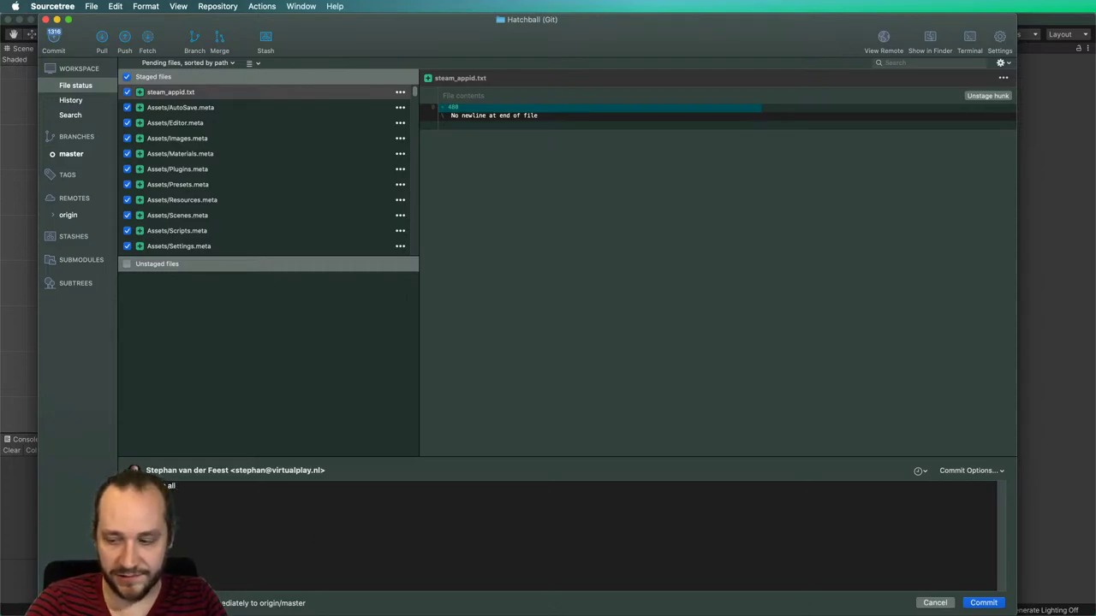
text( used a)
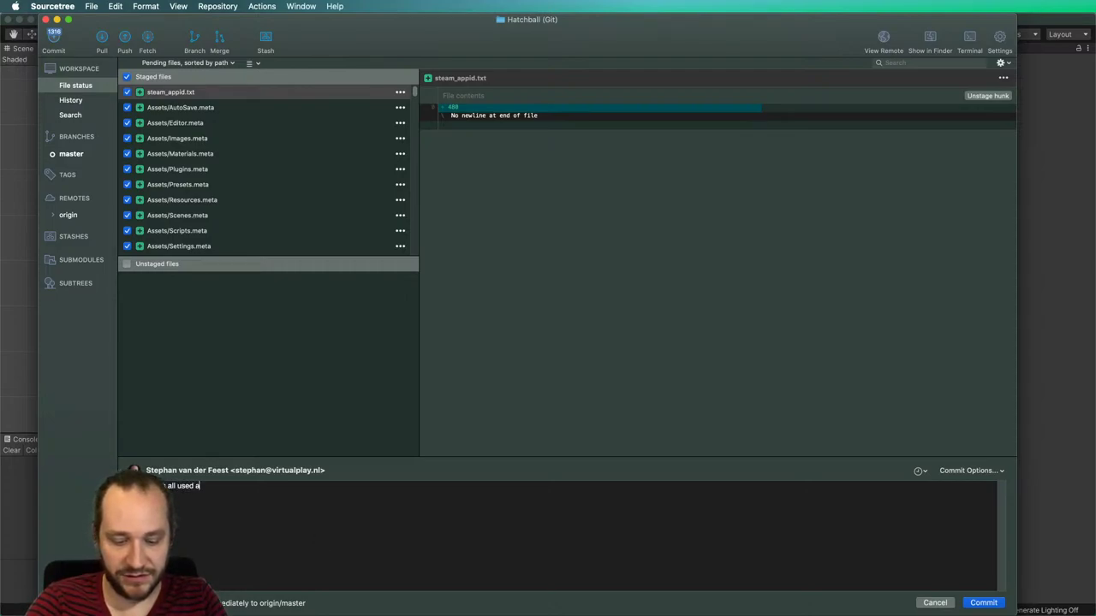
text(sset p)
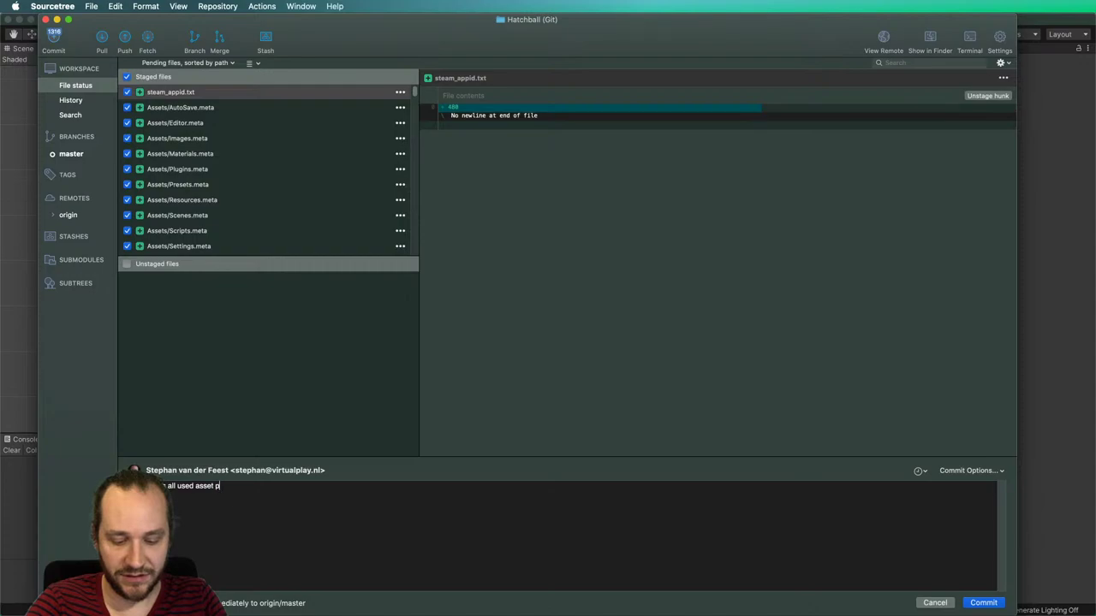
text(ackages)
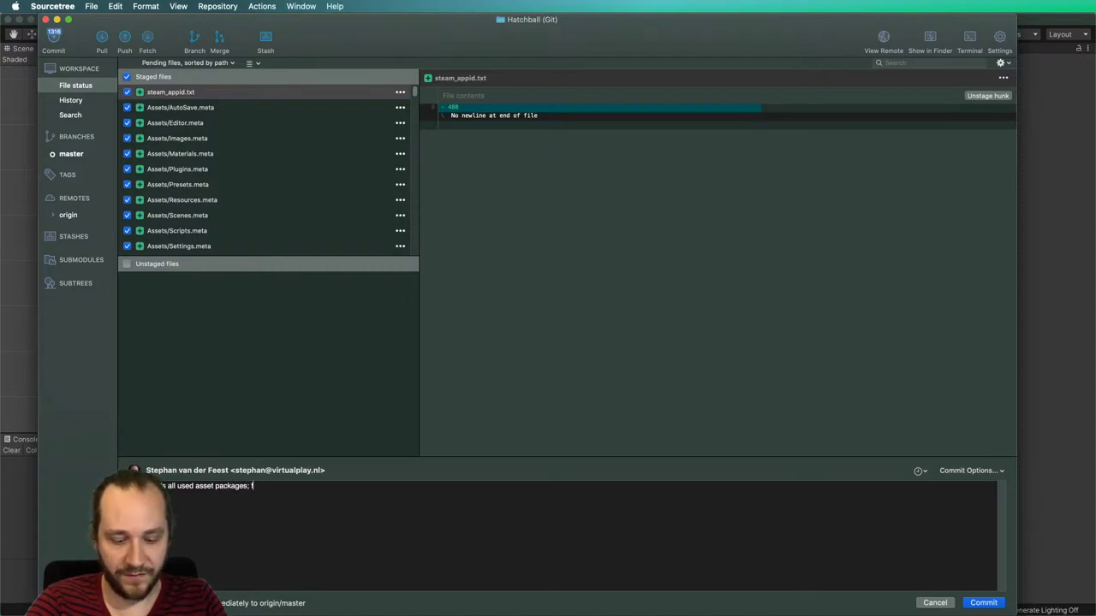
text(; first version o)
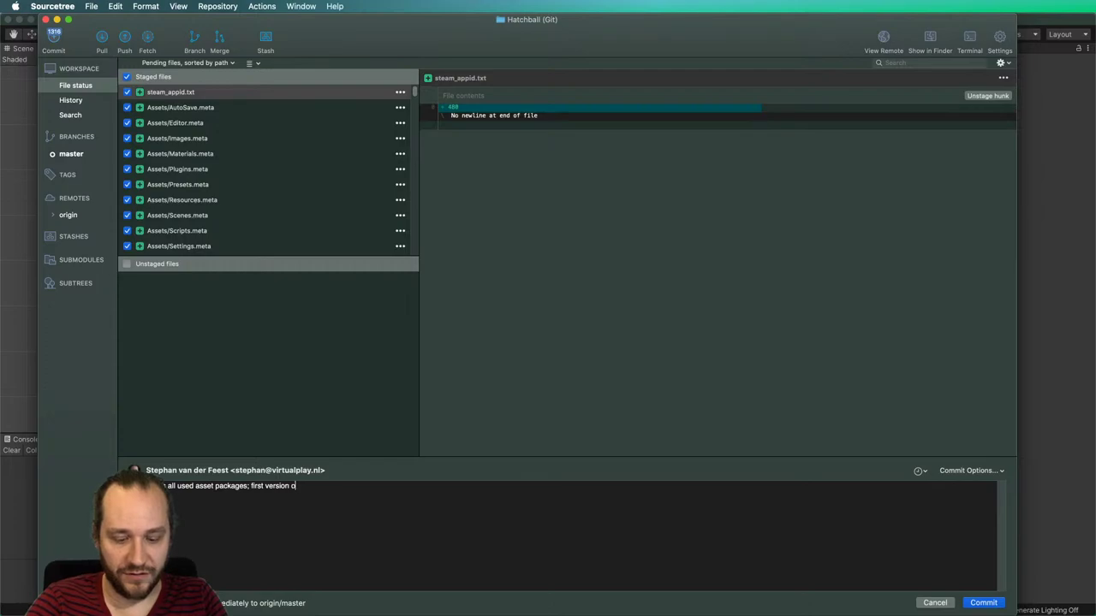
text(f physo)
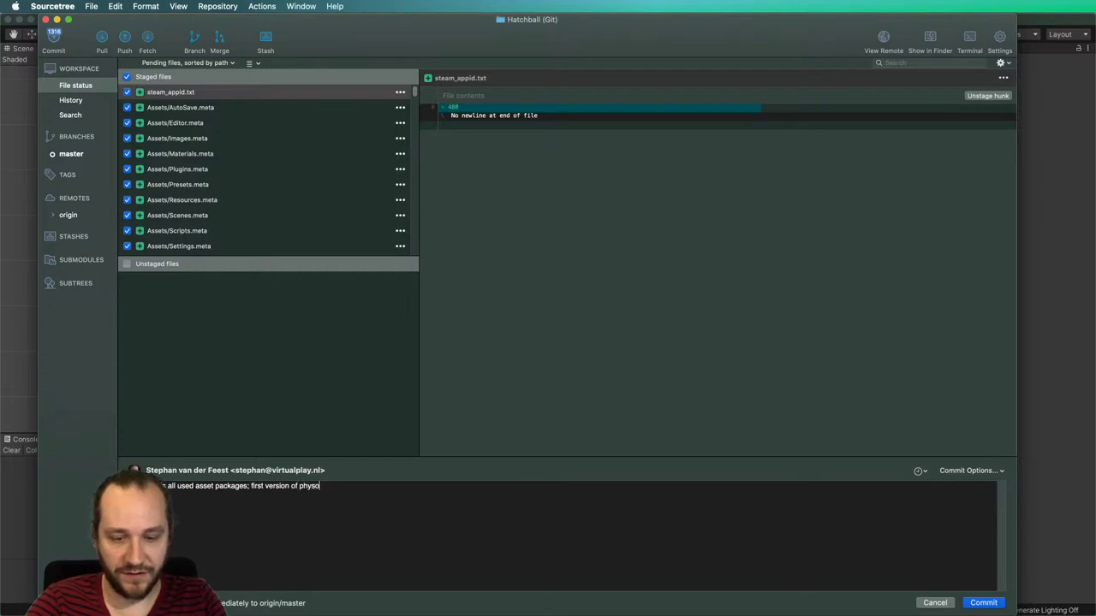
key(BackSpace)
text(ics.)
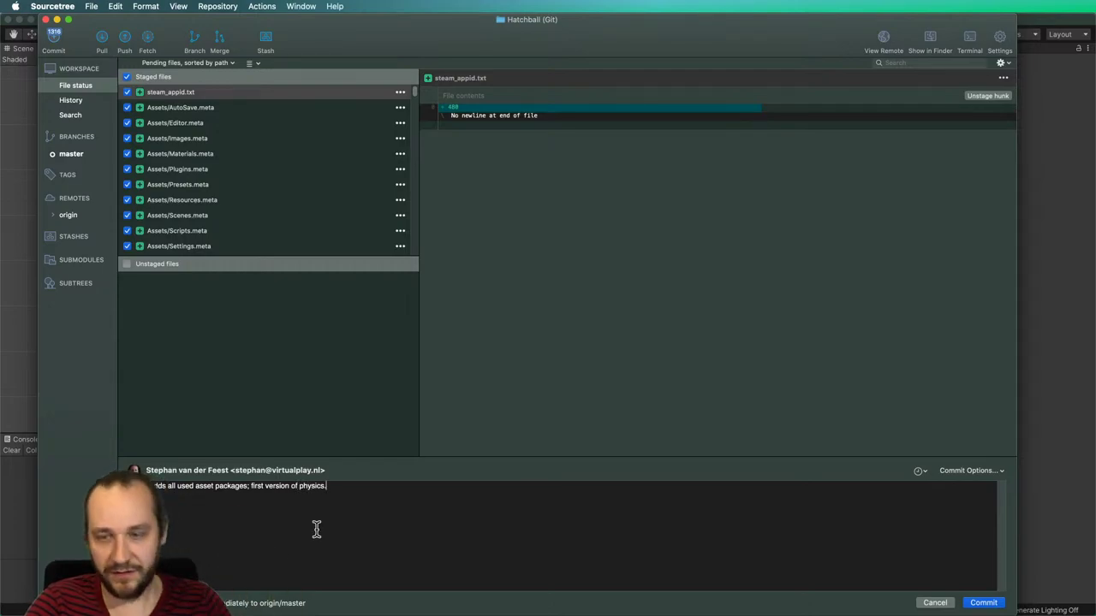
click(983, 602)
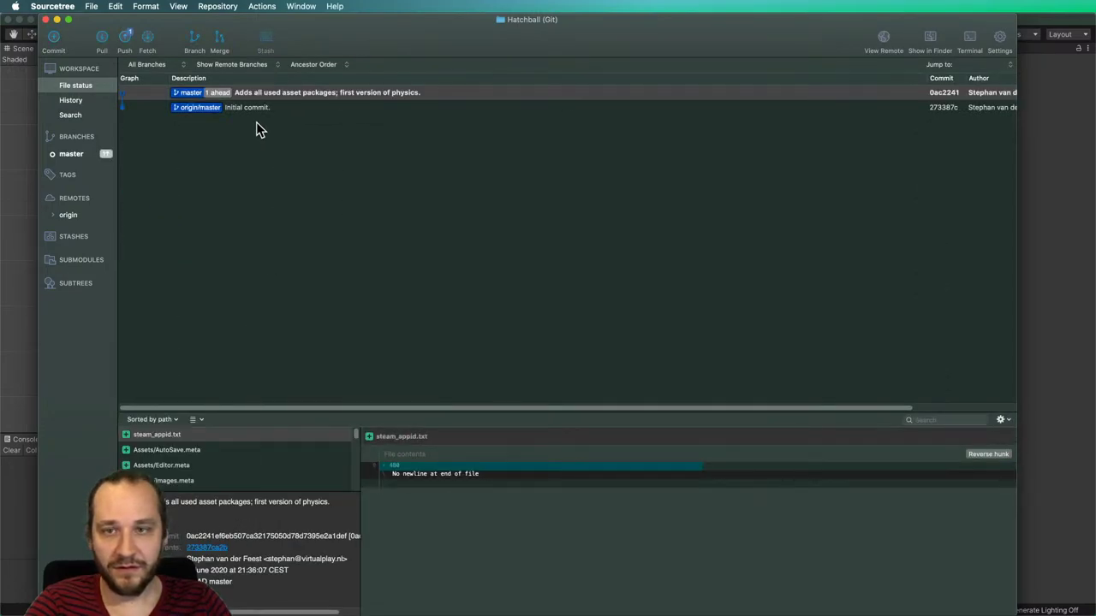
Review the committed files, previewing one of the welcome-screen images.
scroll(231, 449, down, 3)
scroll(270, 465, down, 10)
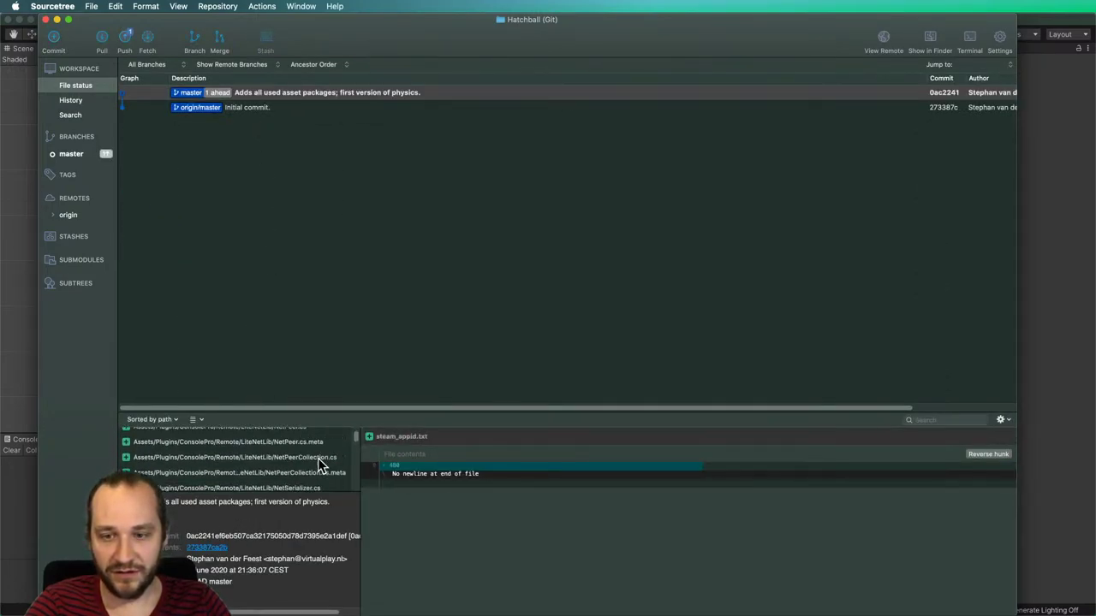
drag(358, 446, 357, 454)
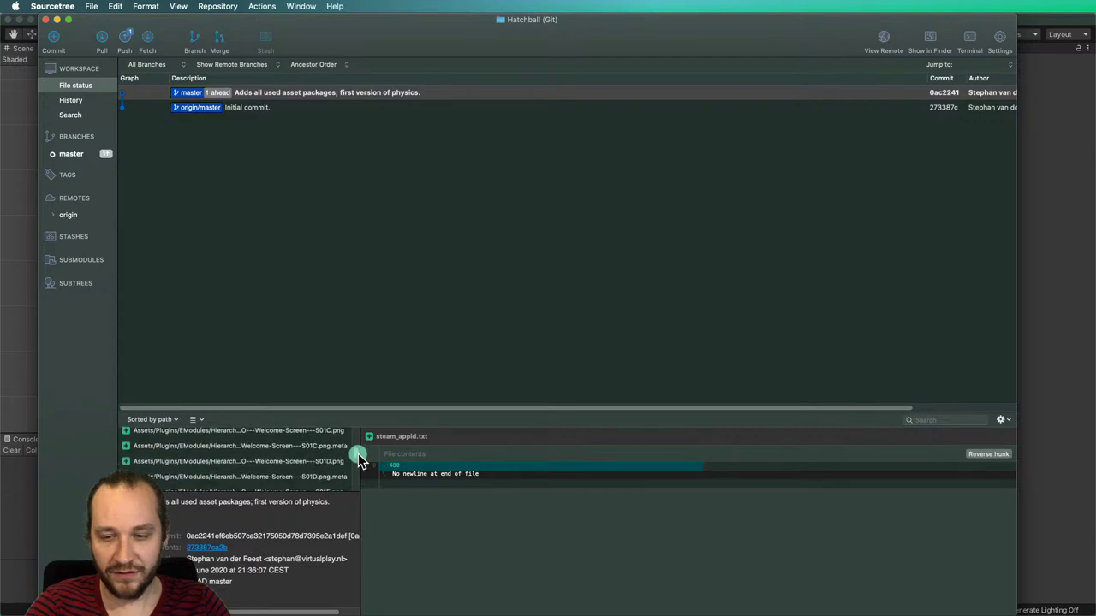
click(332, 435)
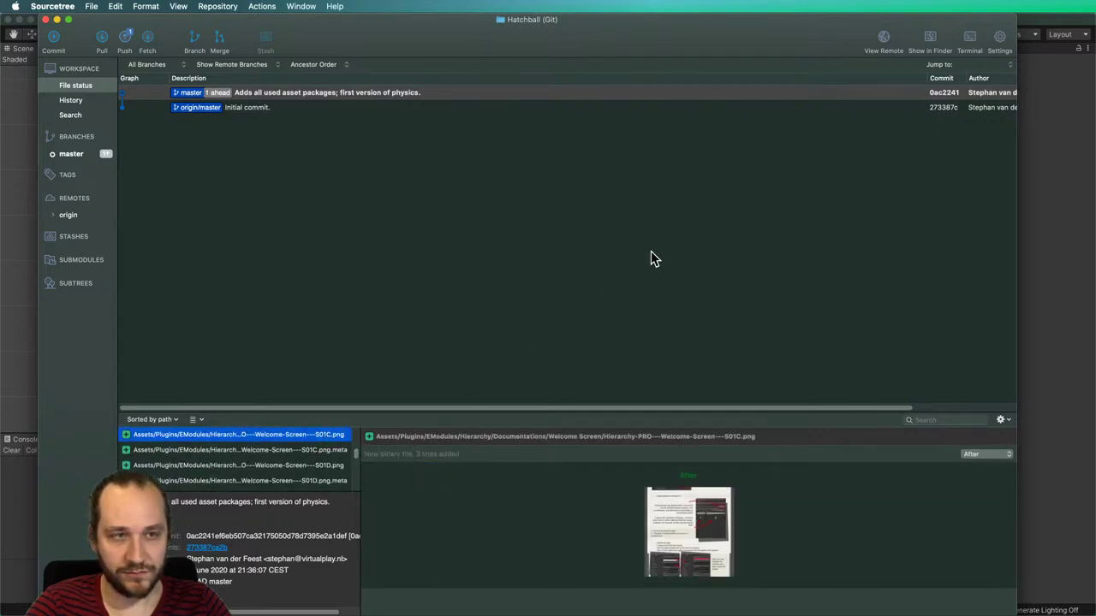
click(307, 165)
Push master to origin, watch the full git output, and close the finished log.
click(125, 41)
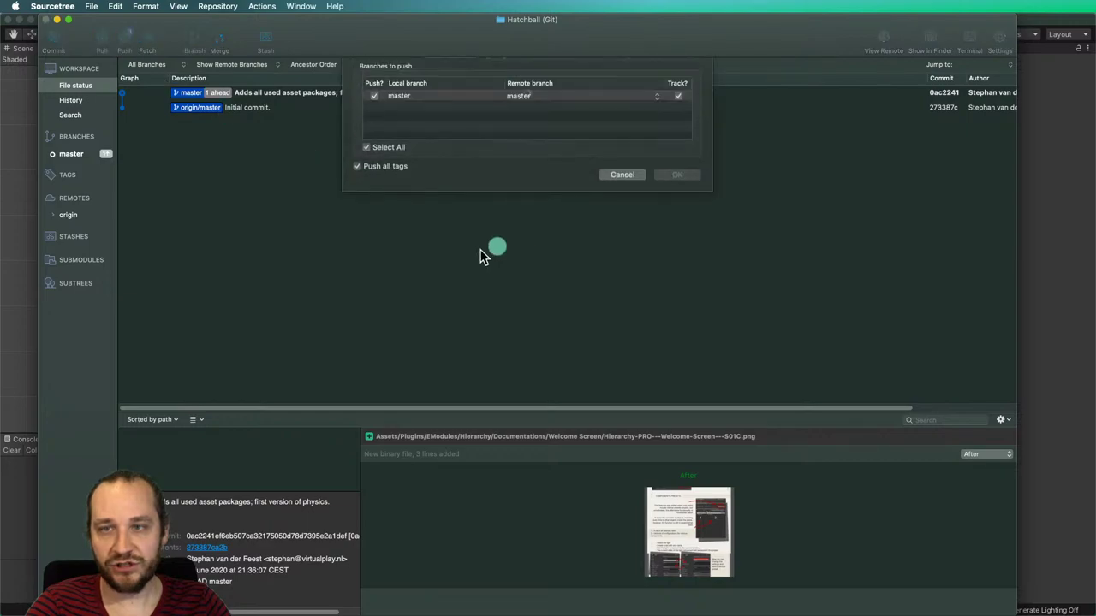
click(676, 195)
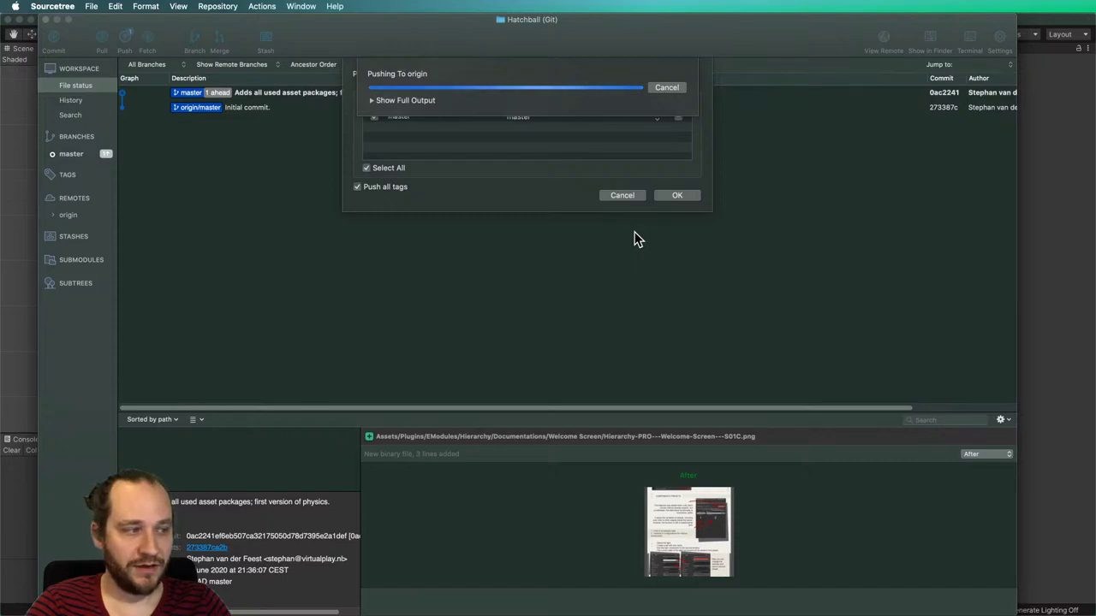
click(378, 101)
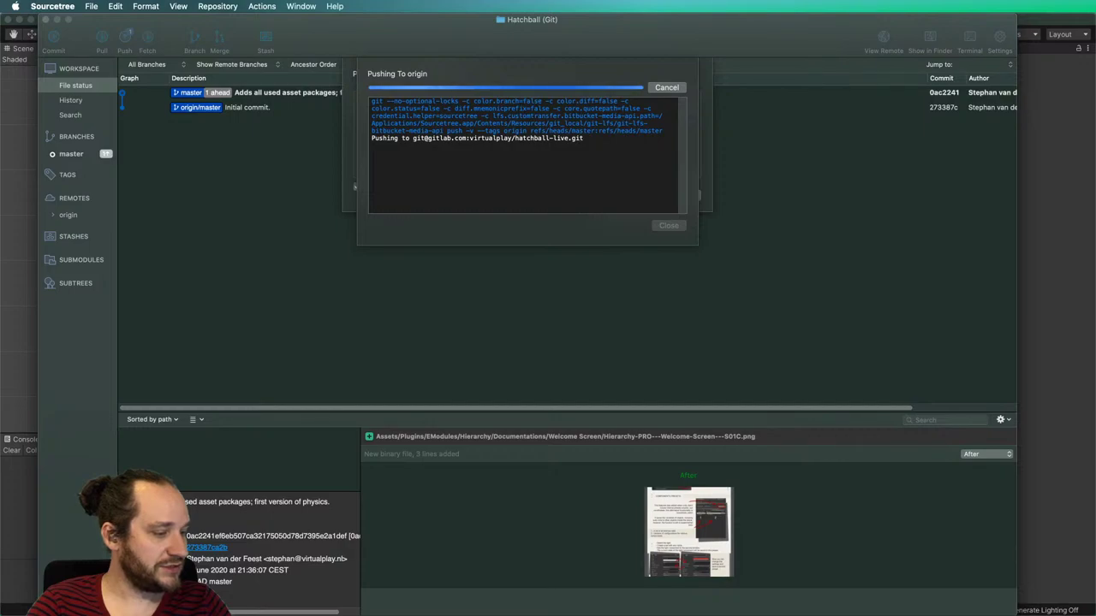
key(super+Tab)
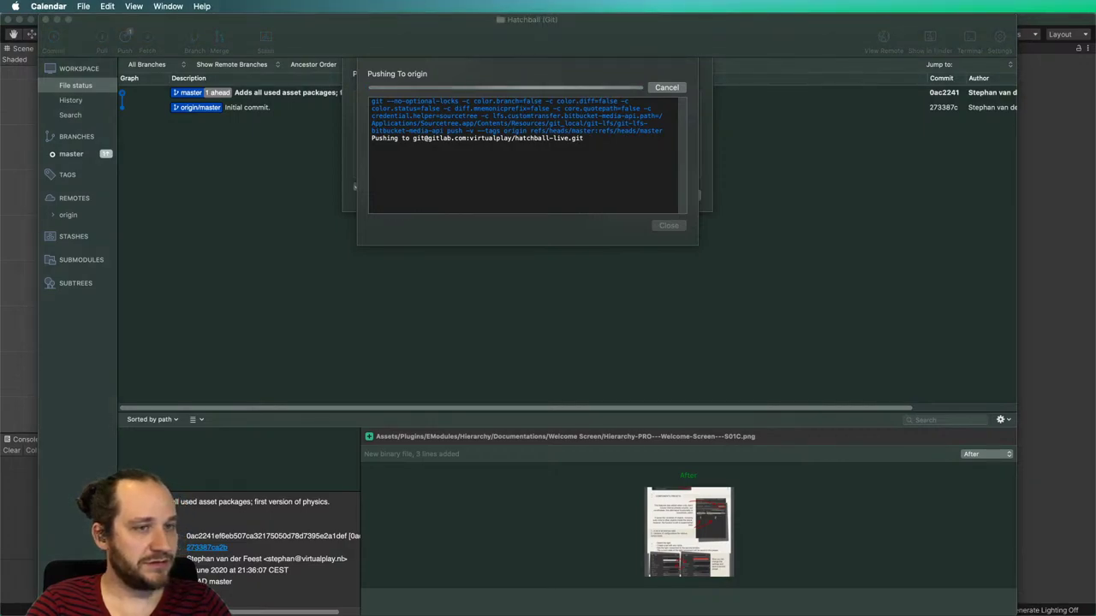
key(super+m)
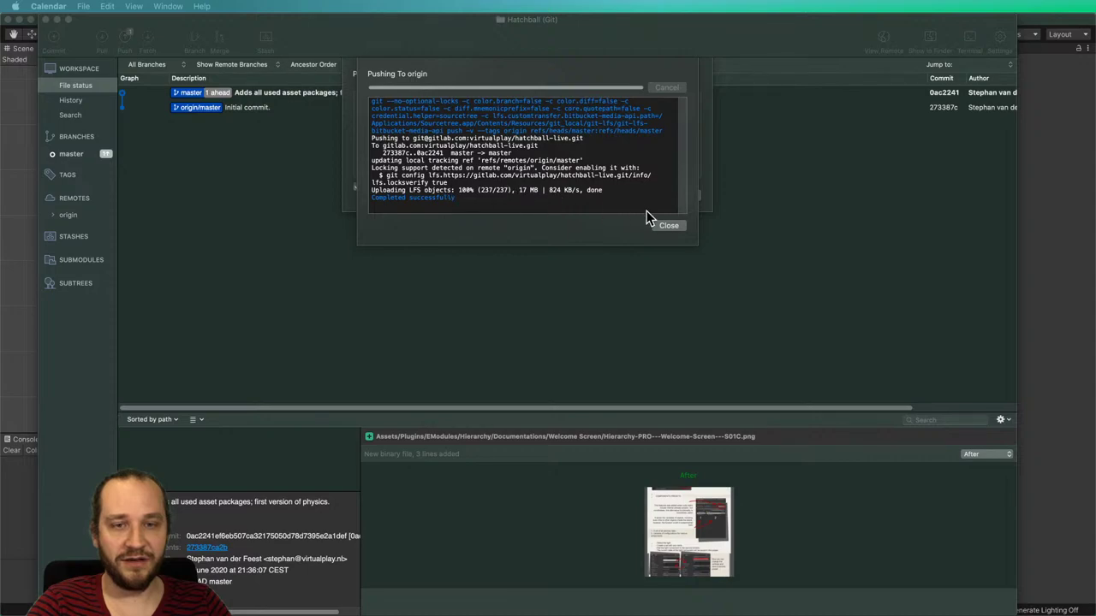
click(667, 226)
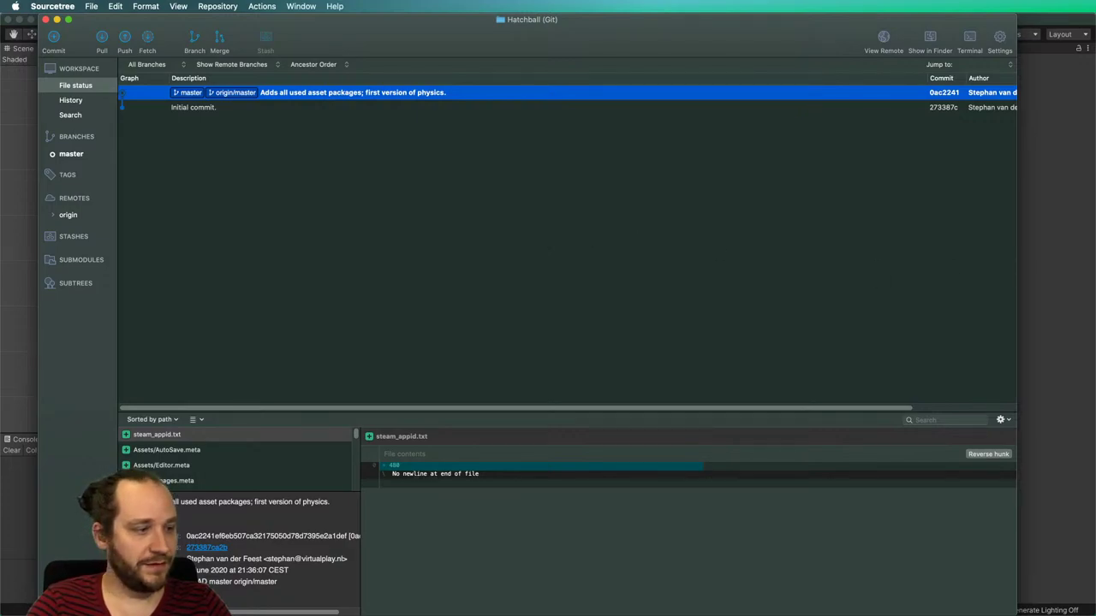
Reload the GitLab project page to confirm the pushed folders, then return to Unity.
key(super+Tab)
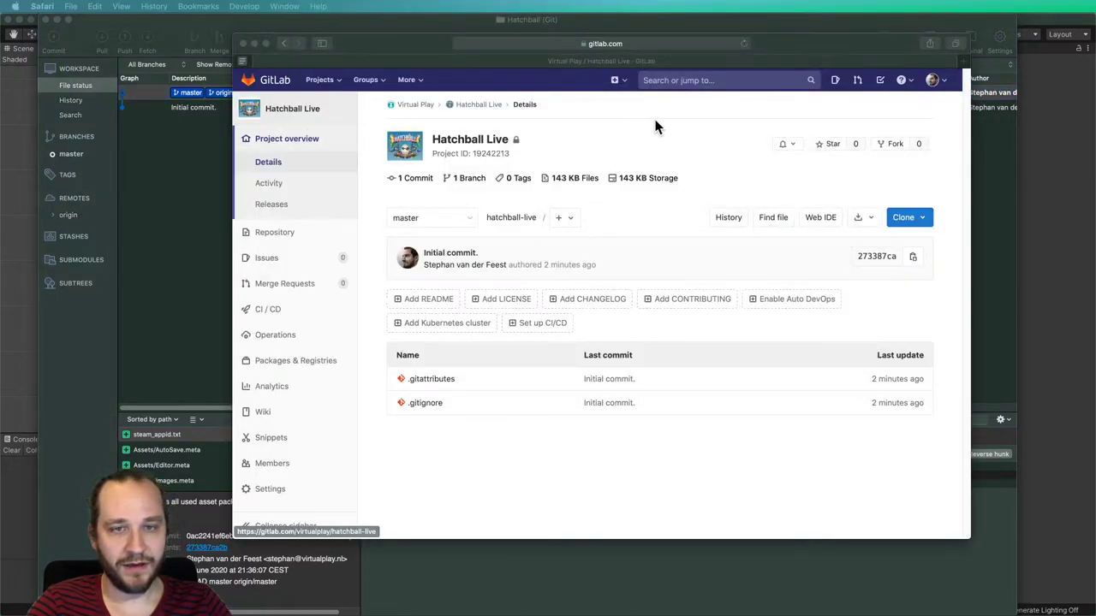
click(743, 43)
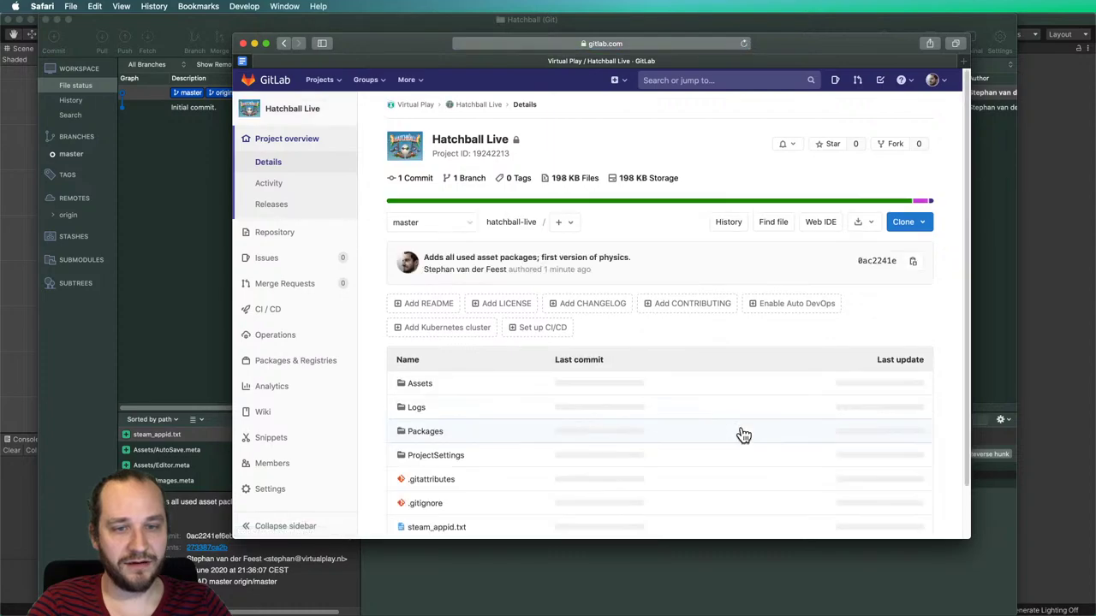
scroll(629, 394, down, 2)
scroll(761, 399, up, 2)
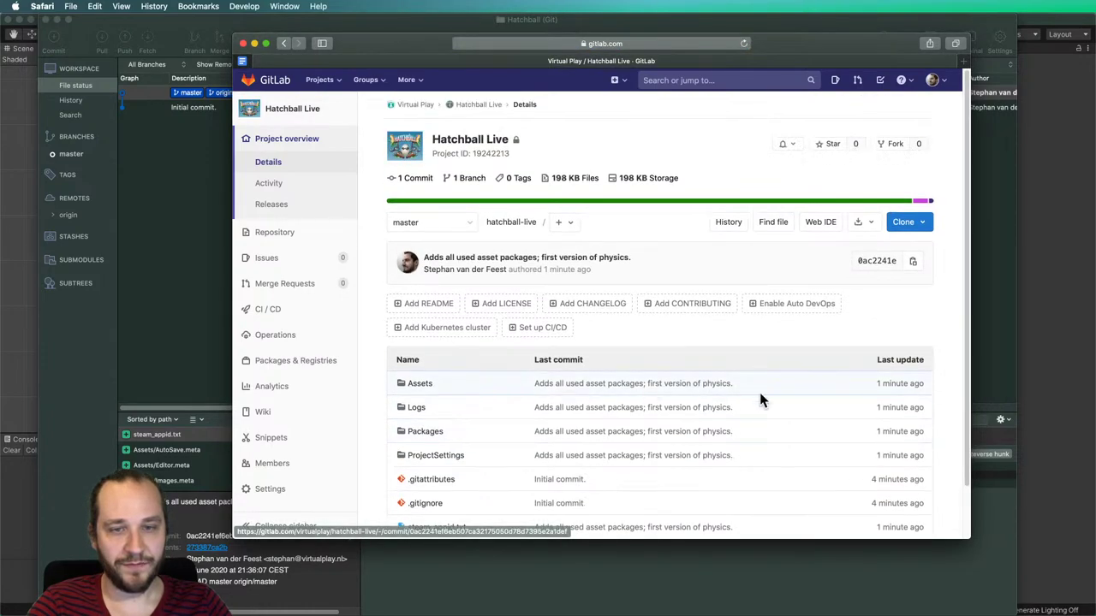
click(335, 18)
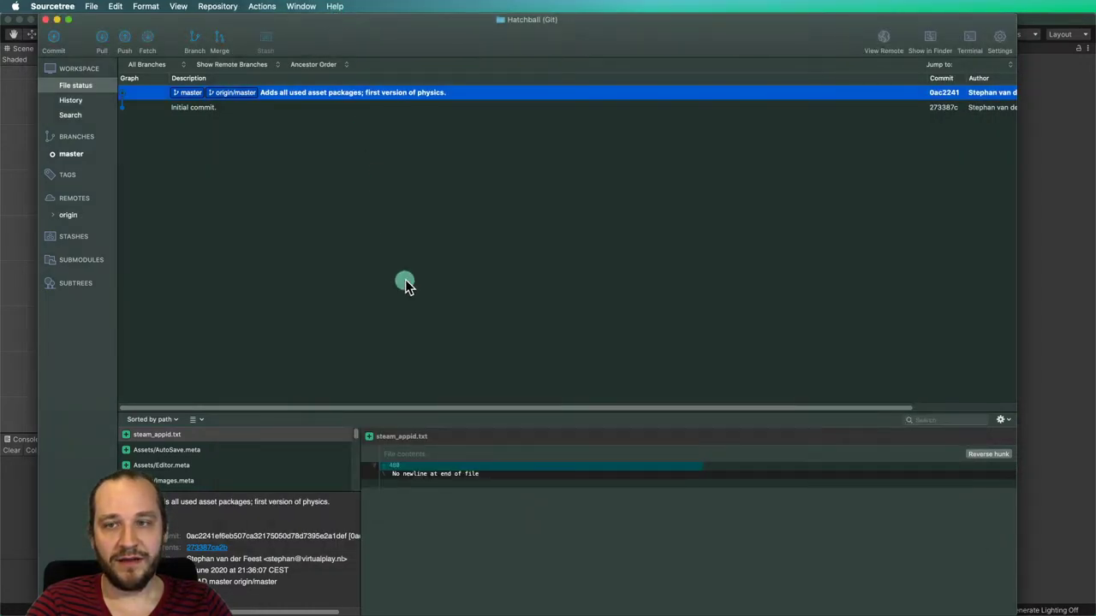
click(26, 363)
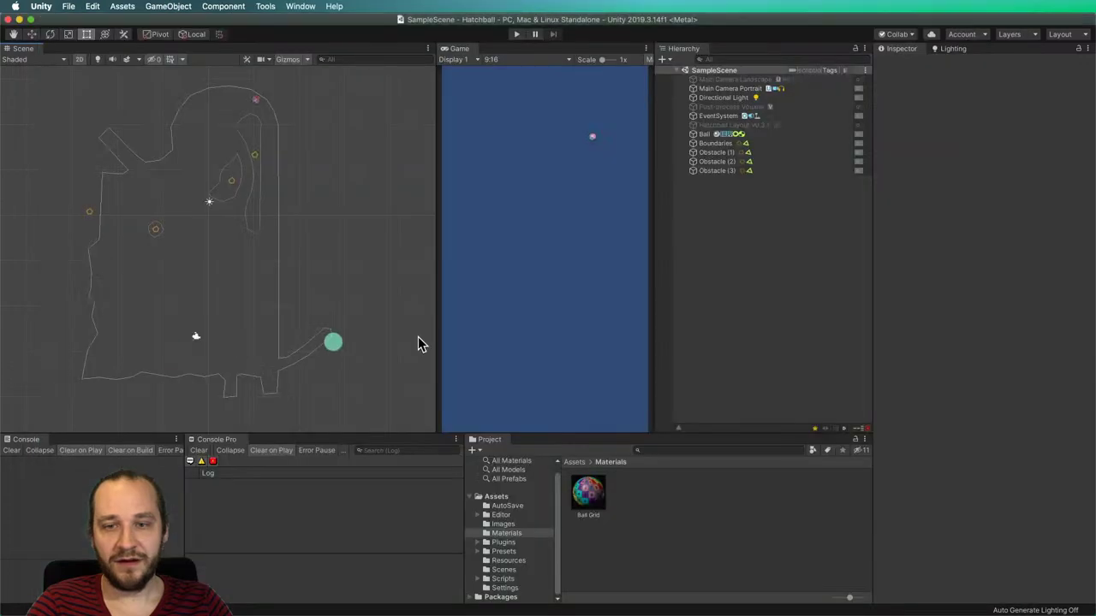